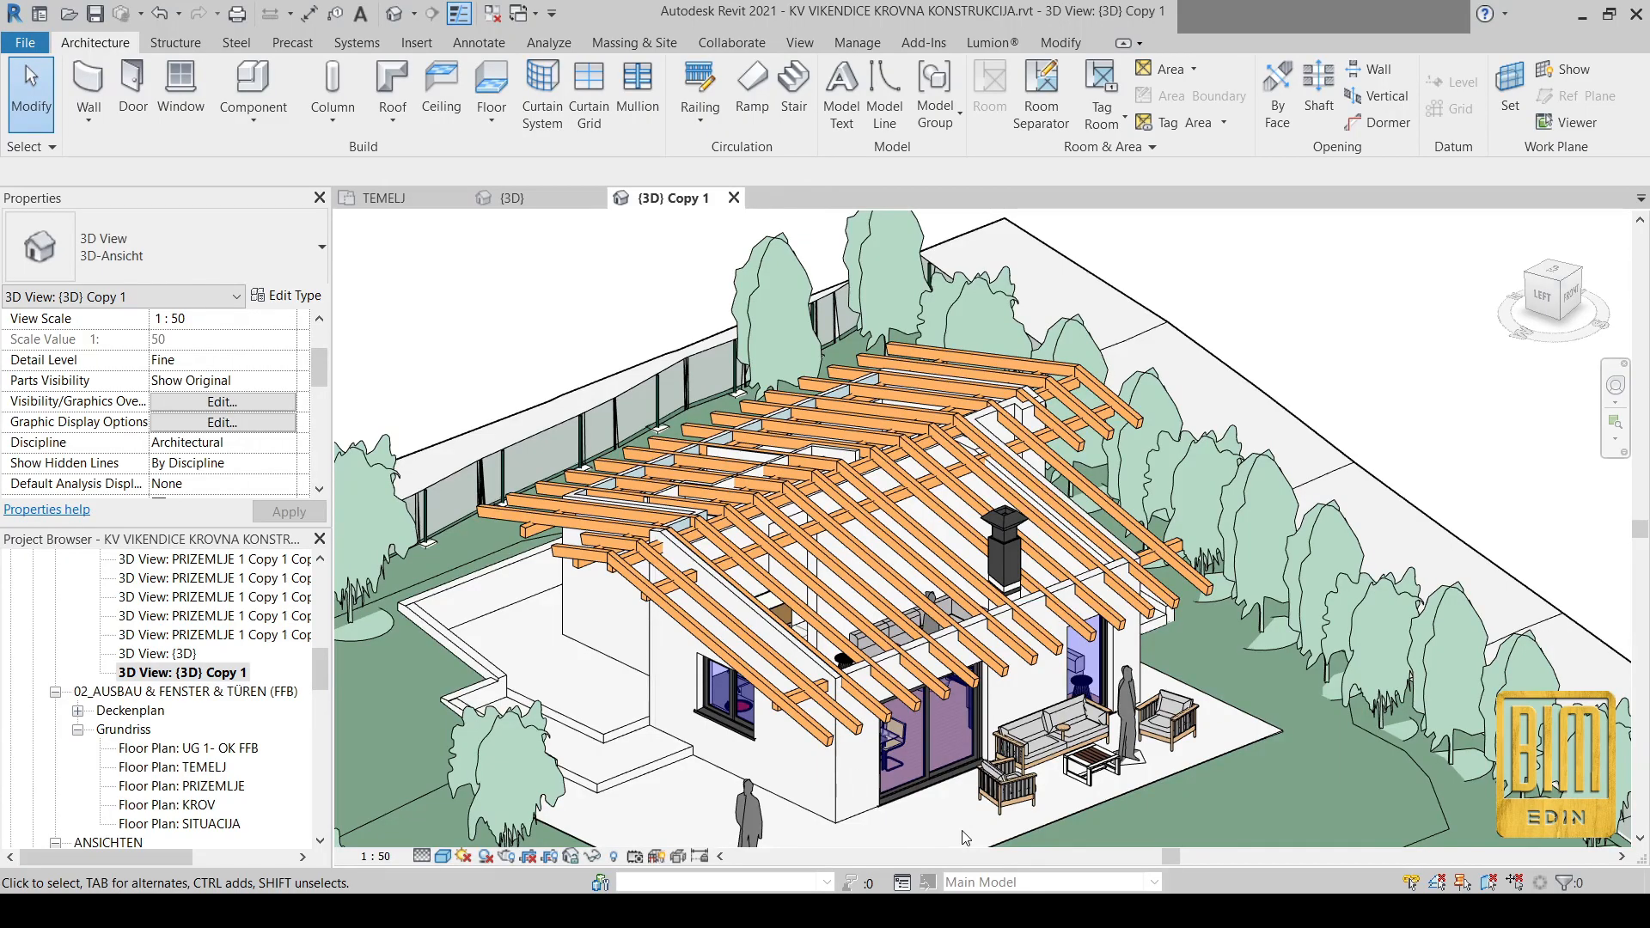
# Select the linked house model KV VIKENDICA LINK.rvt in the {3D} Copy 1 view
pyautogui.scroll(-2, 942, 612)
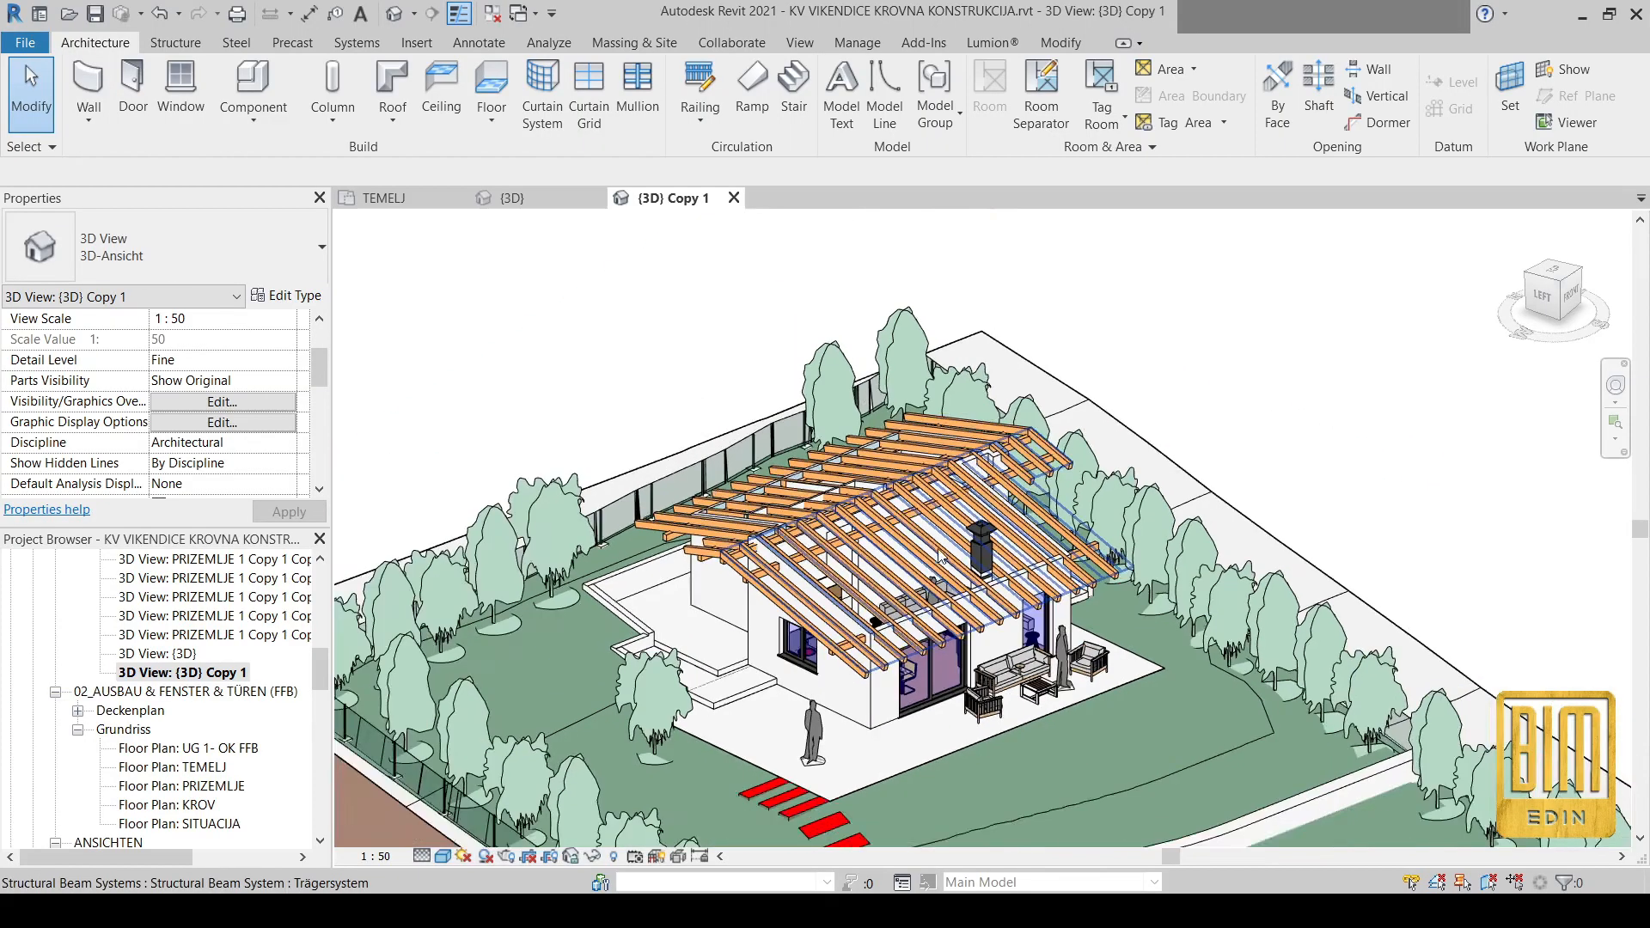
pyautogui.scroll(4, 859, 679)
pyautogui.click(883, 703)
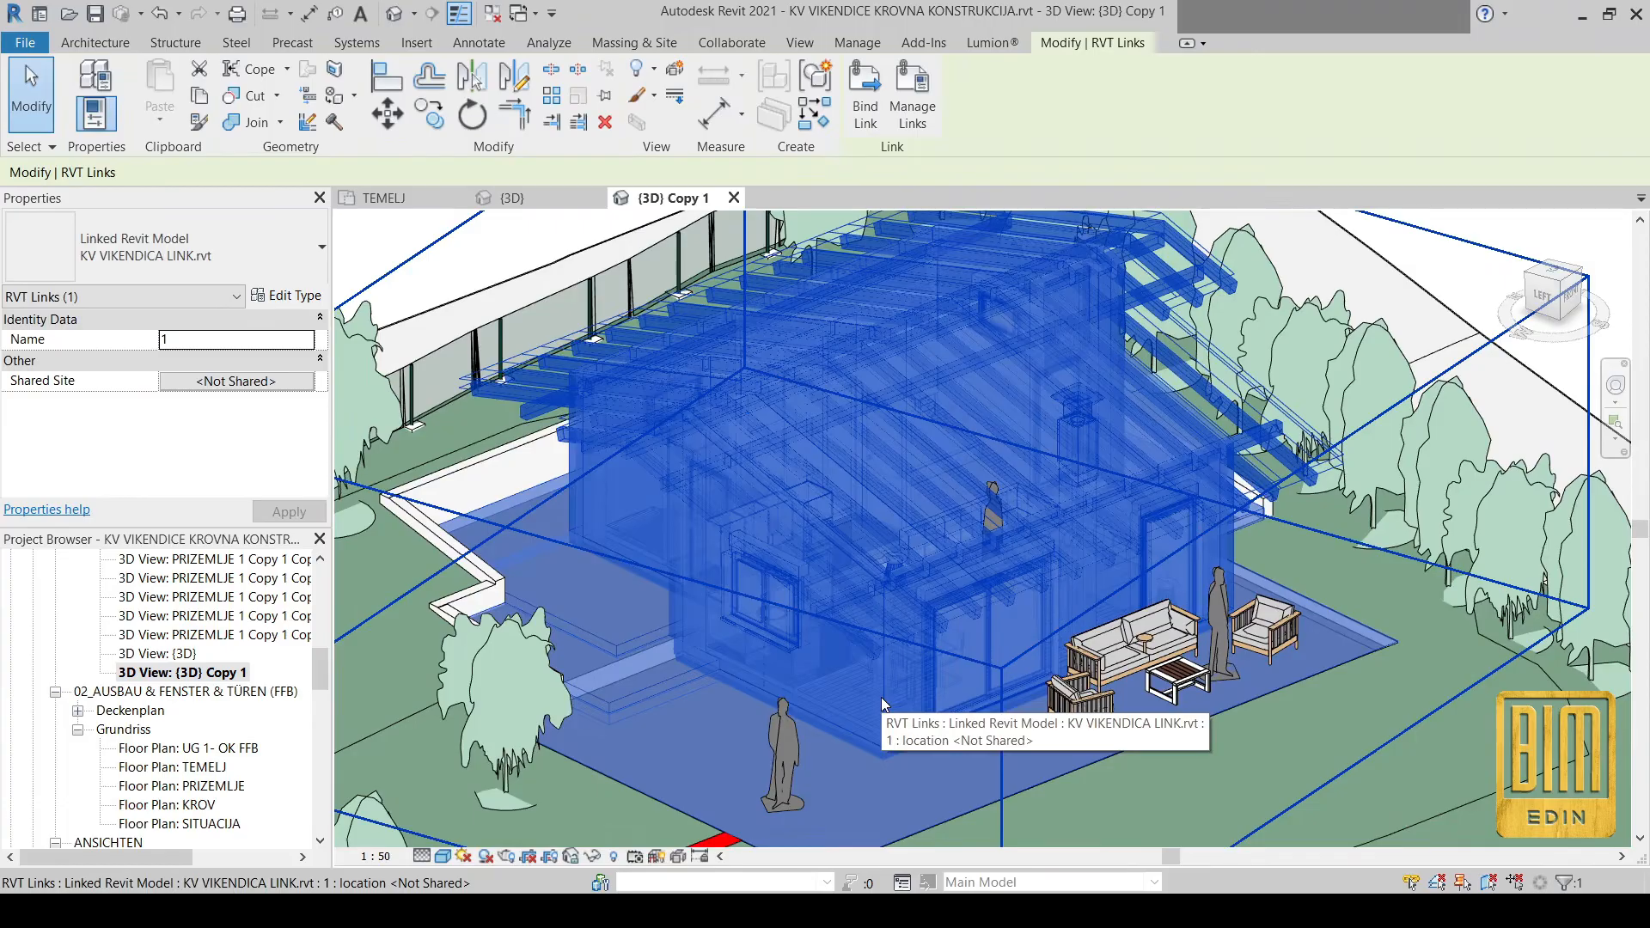
# Examine the site around the linked house, including the stepped path, parking area, garden walls and boundary wall, and clear the selection
pyautogui.scroll(-3, 880, 697)
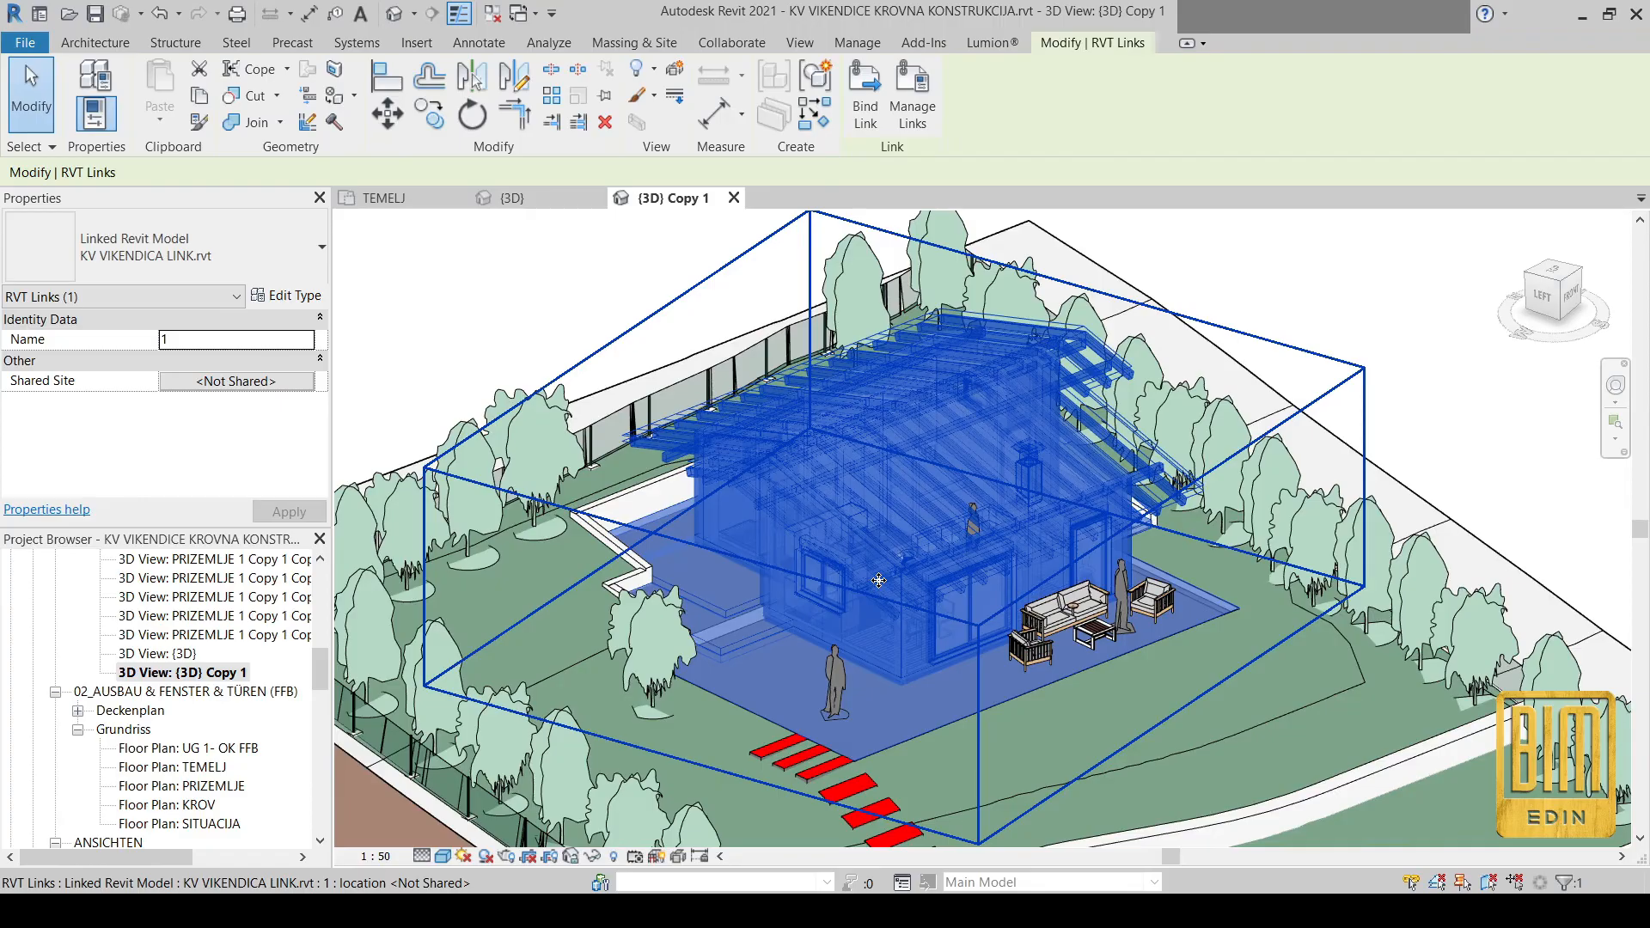
pyautogui.scroll(-5, 837, 450)
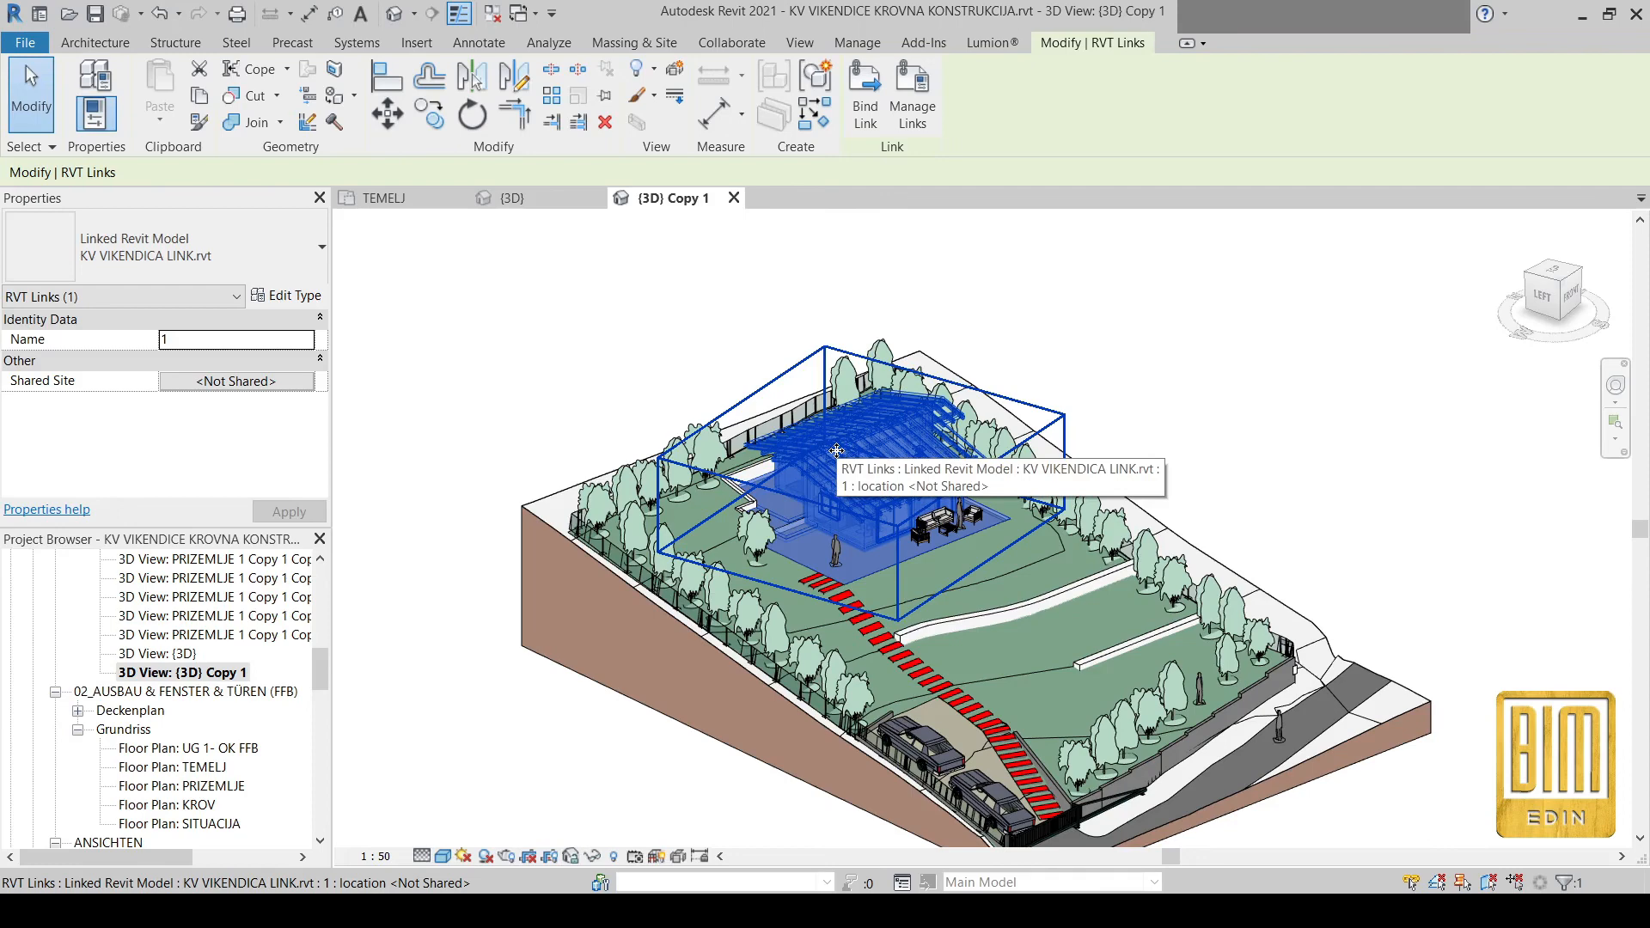
pyautogui.scroll(3, 1057, 670)
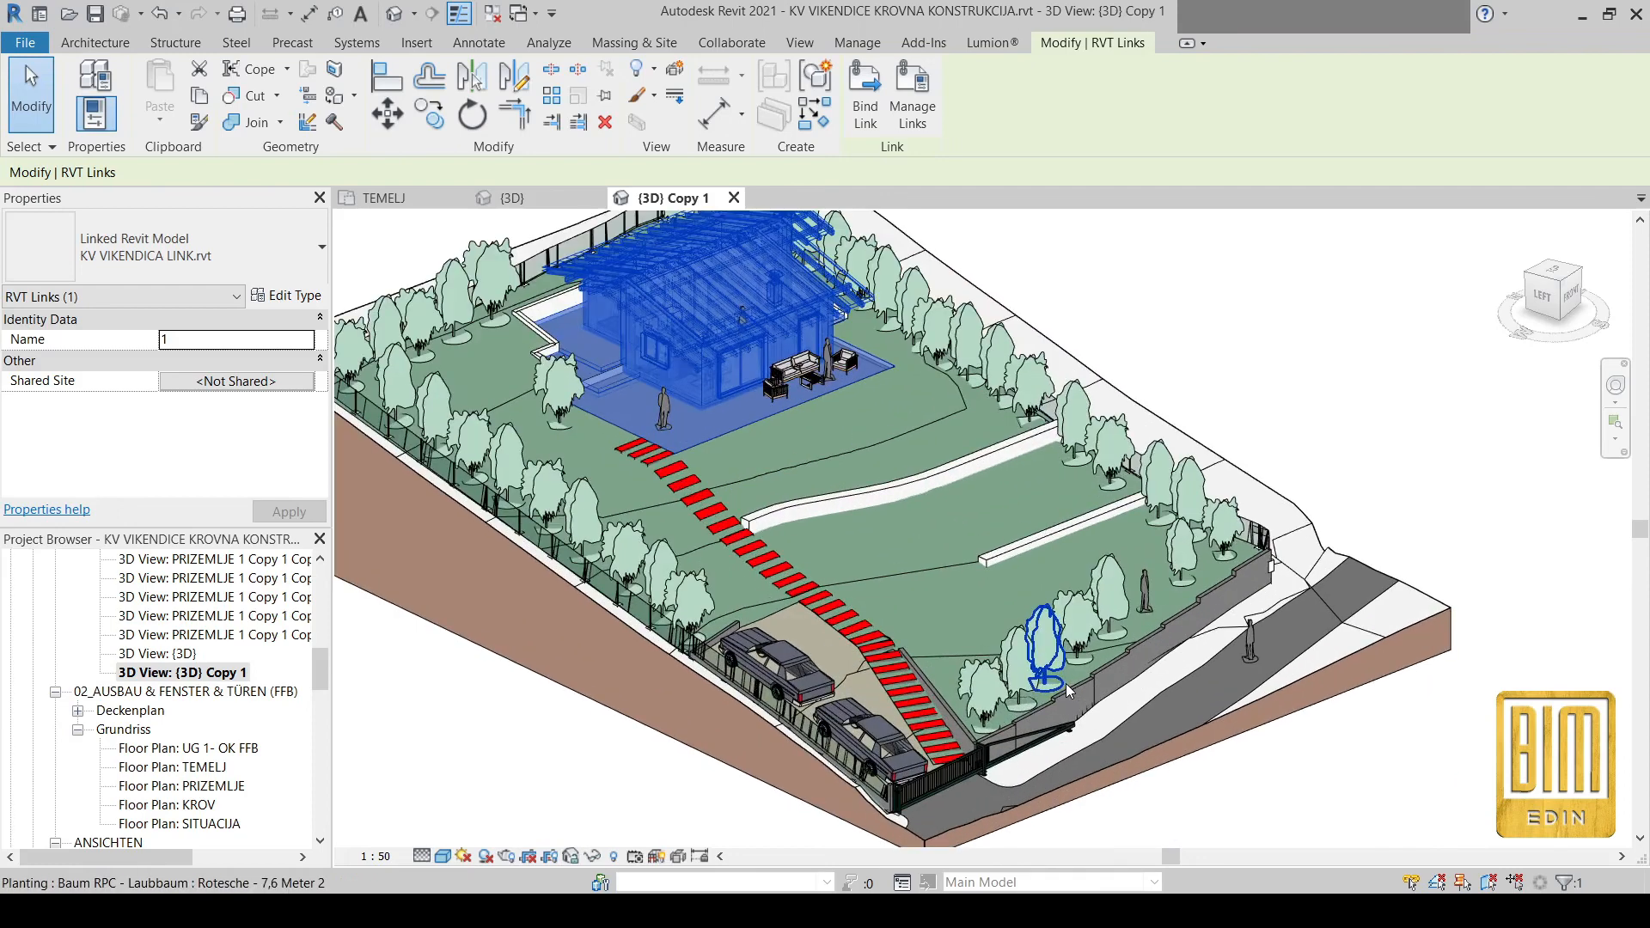
pyautogui.scroll(1, 1036, 564)
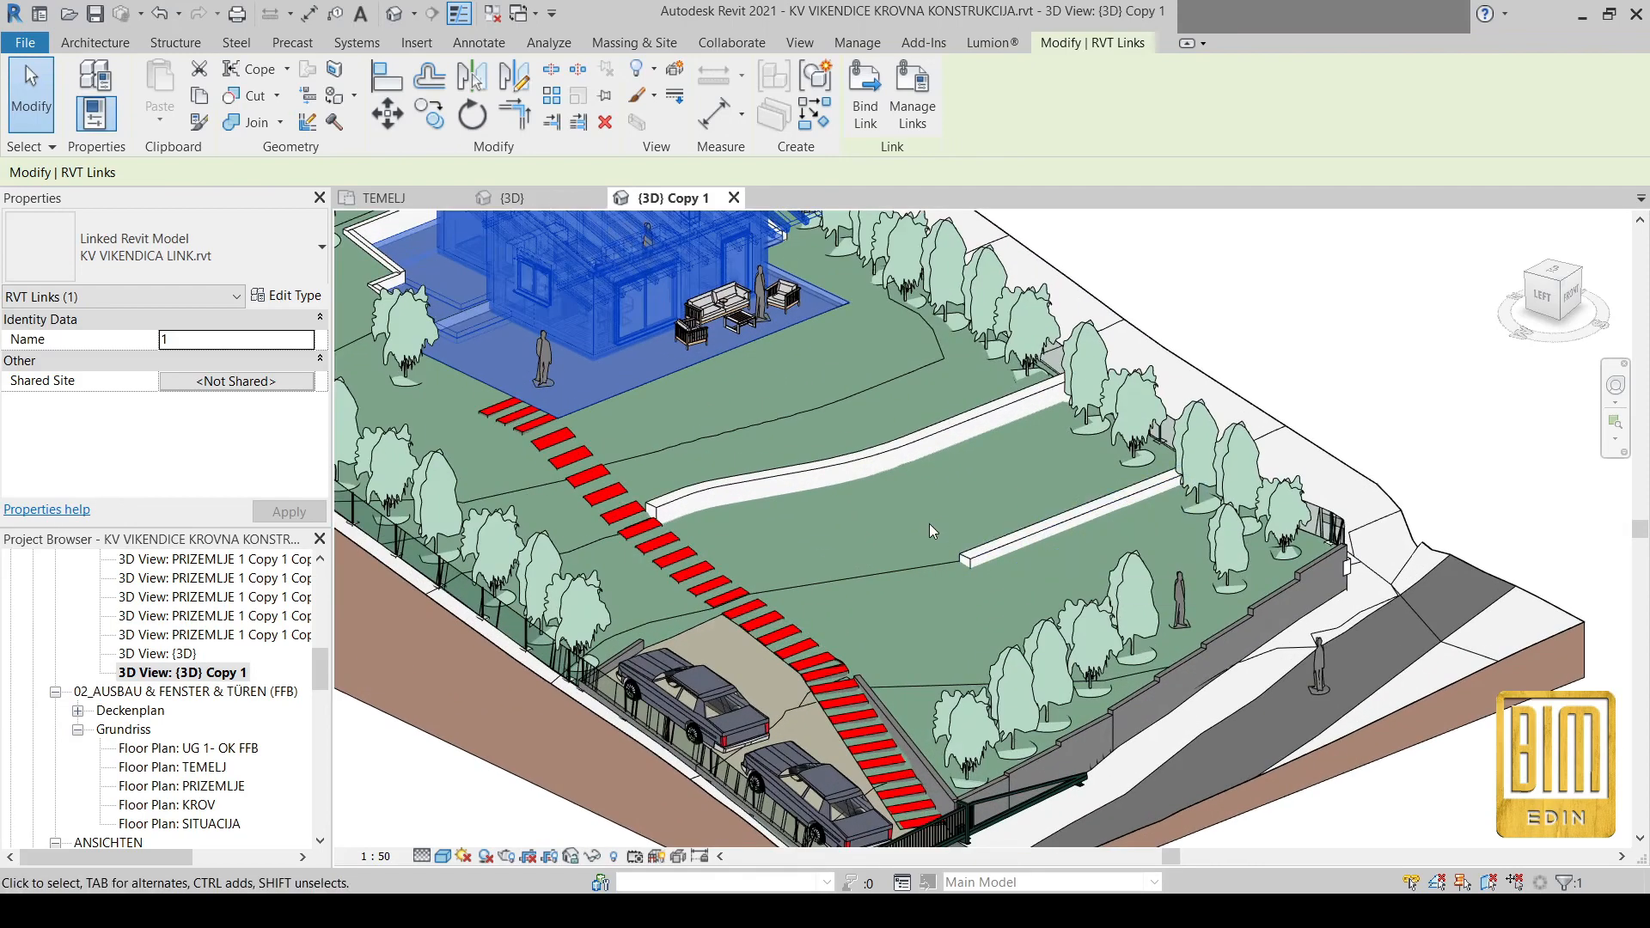
pyautogui.scroll(3, 729, 457)
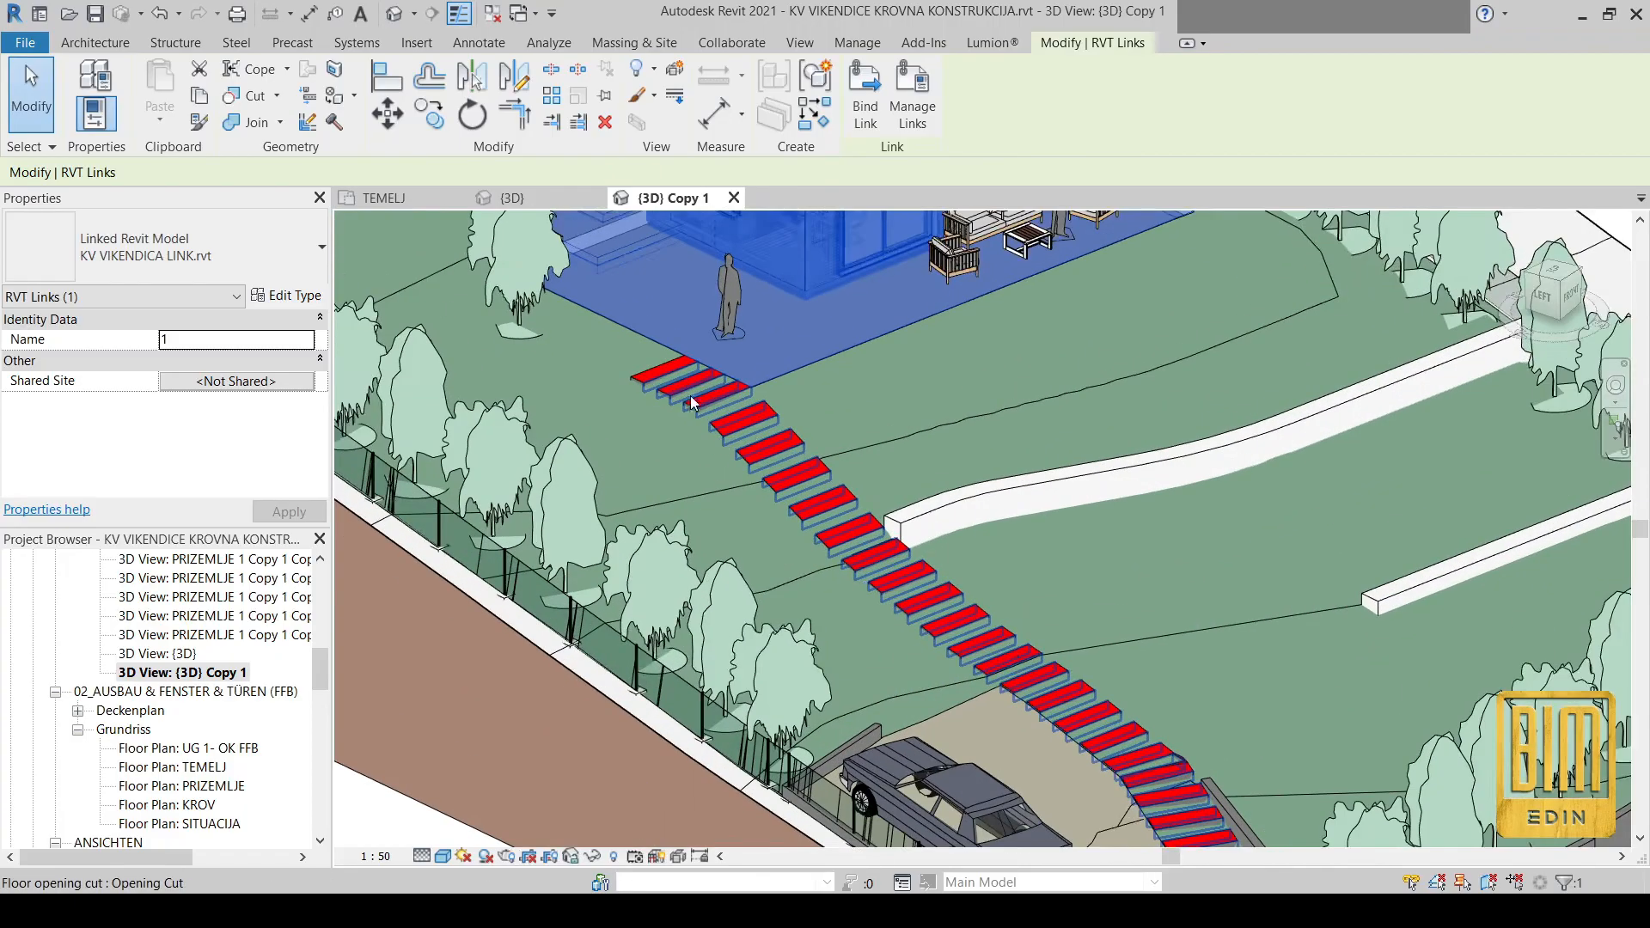
pyautogui.moveTo(1012, 679); pyautogui.dragTo(952, 576, button='middle')
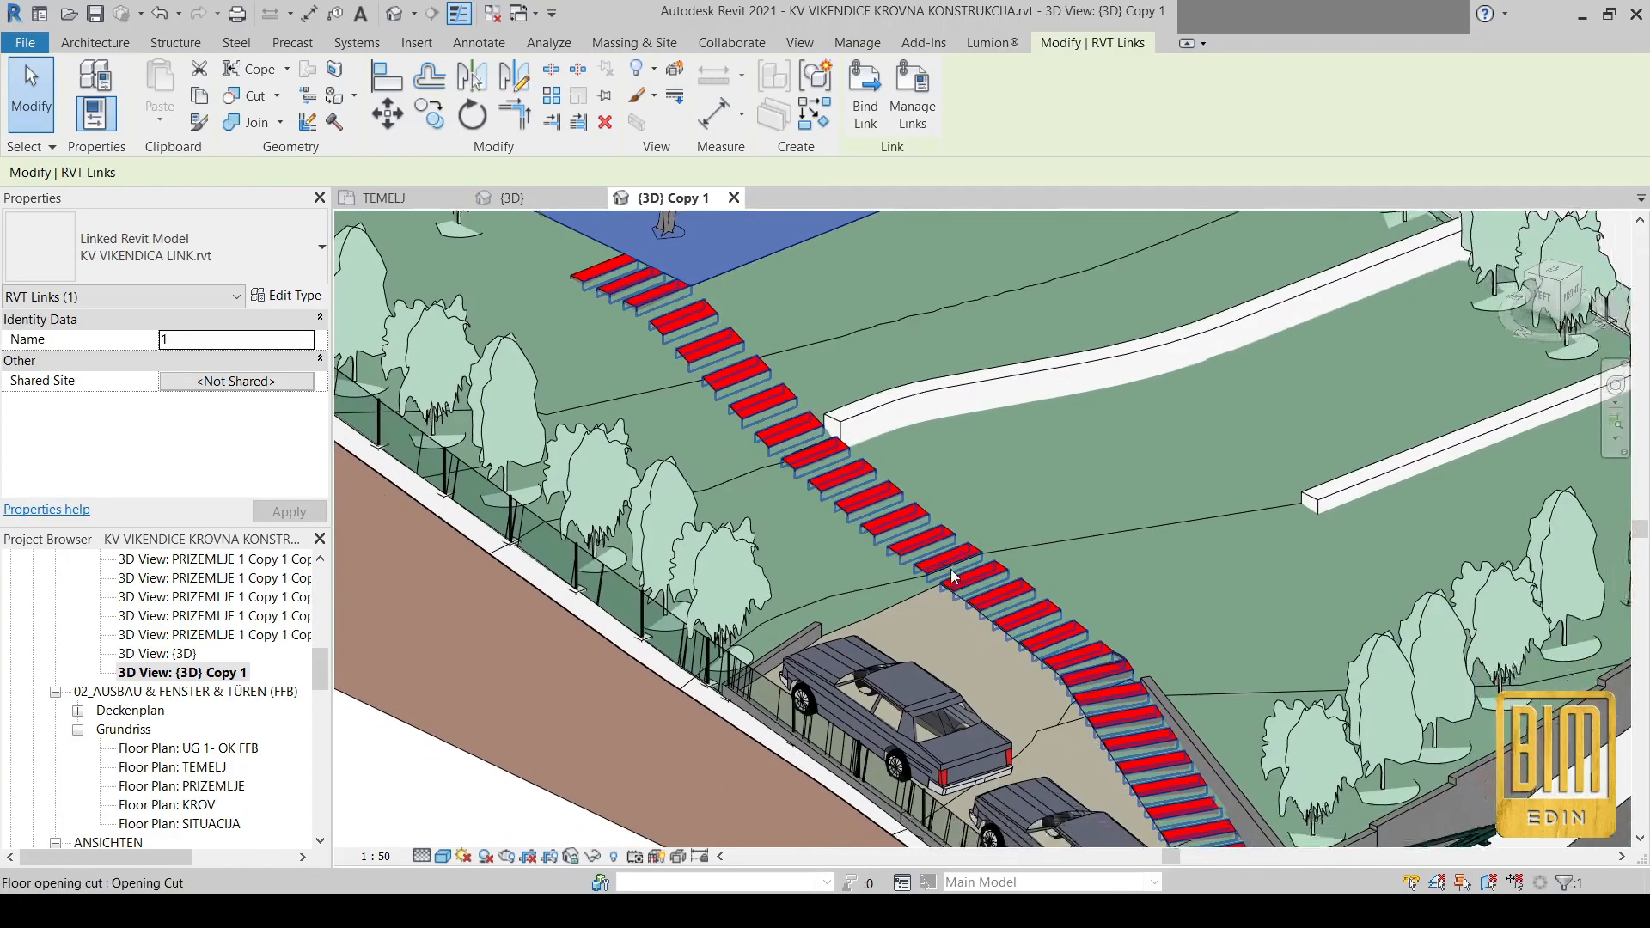
pyautogui.scroll(-2, 951, 576)
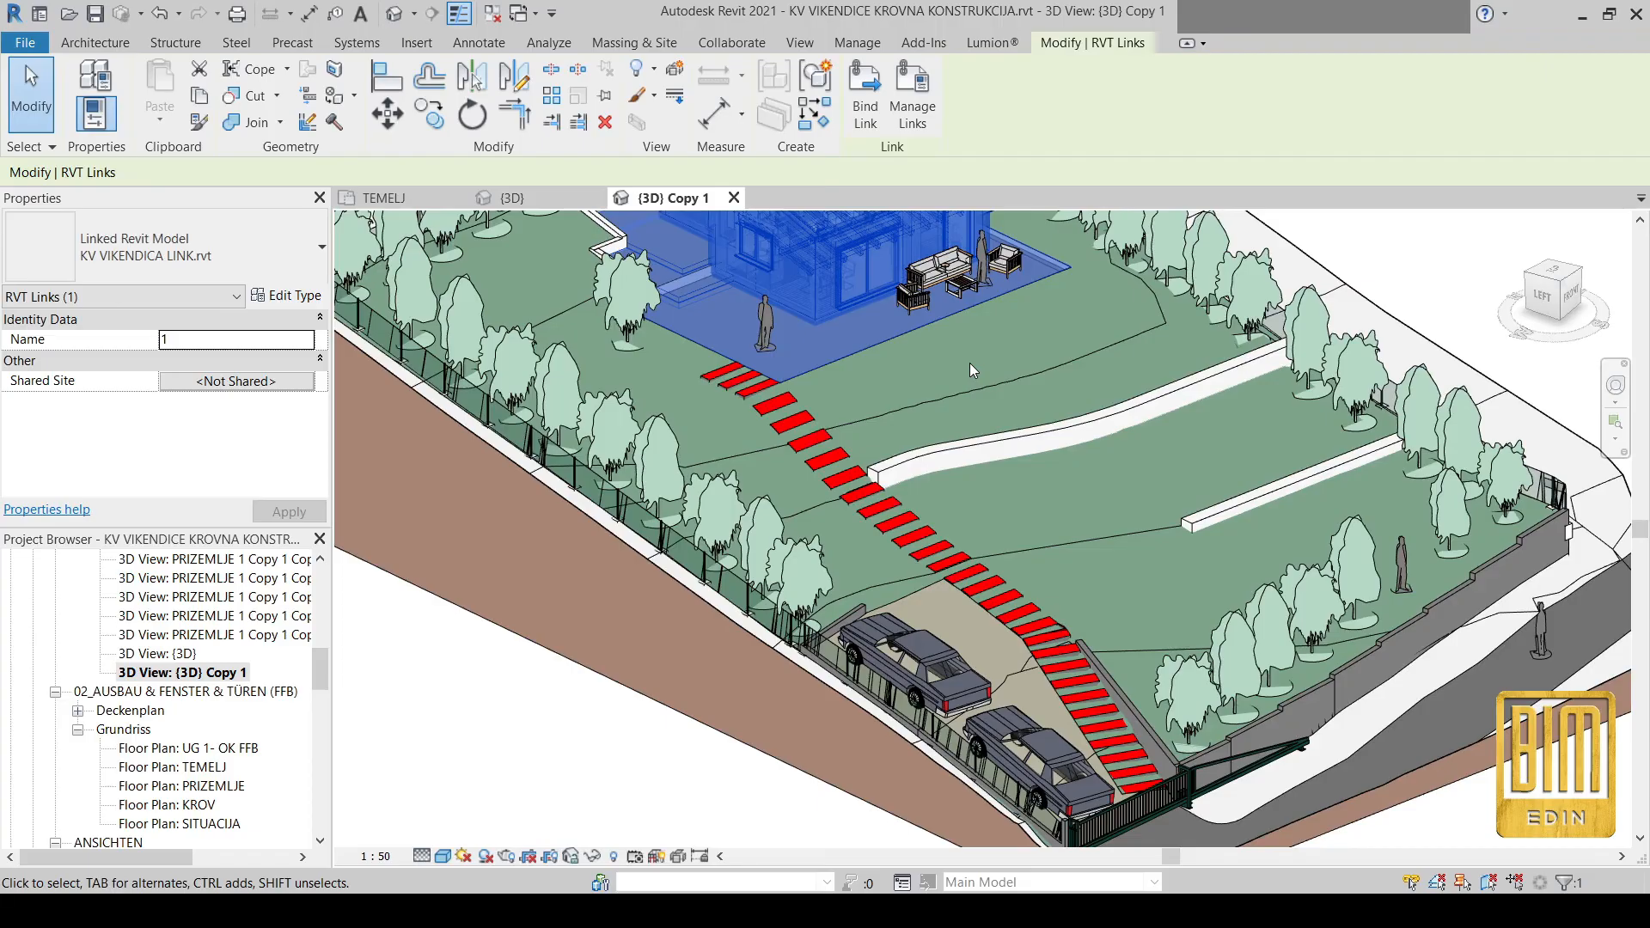
pyautogui.moveTo(1523, 547); pyautogui.dragTo(1316, 524, button='middle')
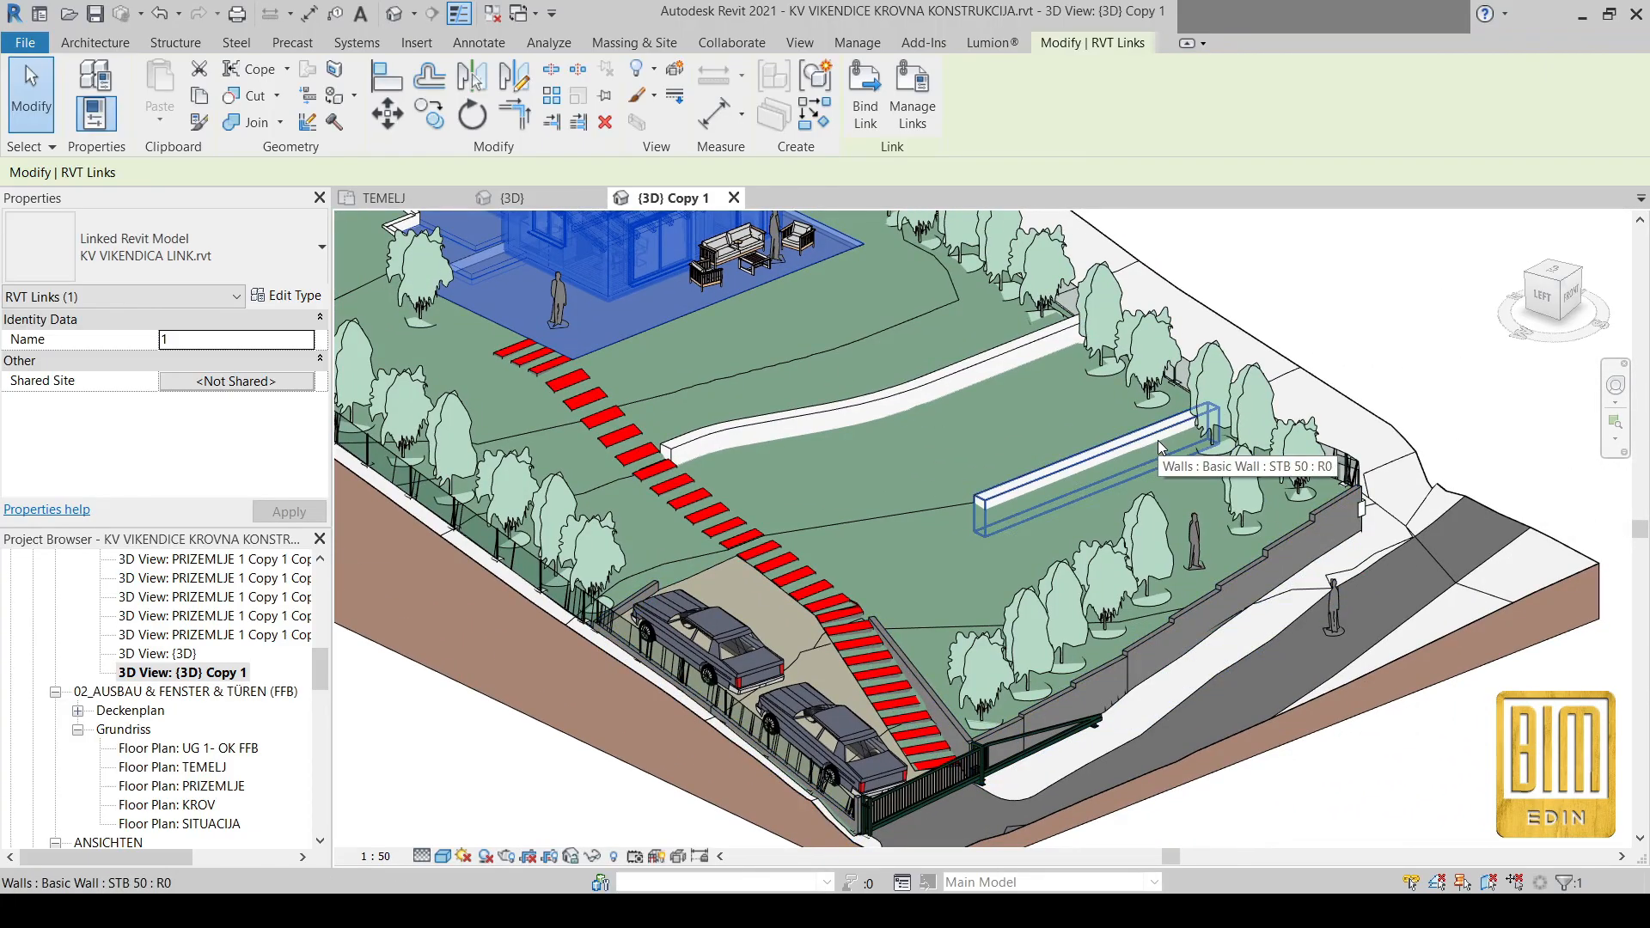
pyautogui.scroll(2, 1265, 509)
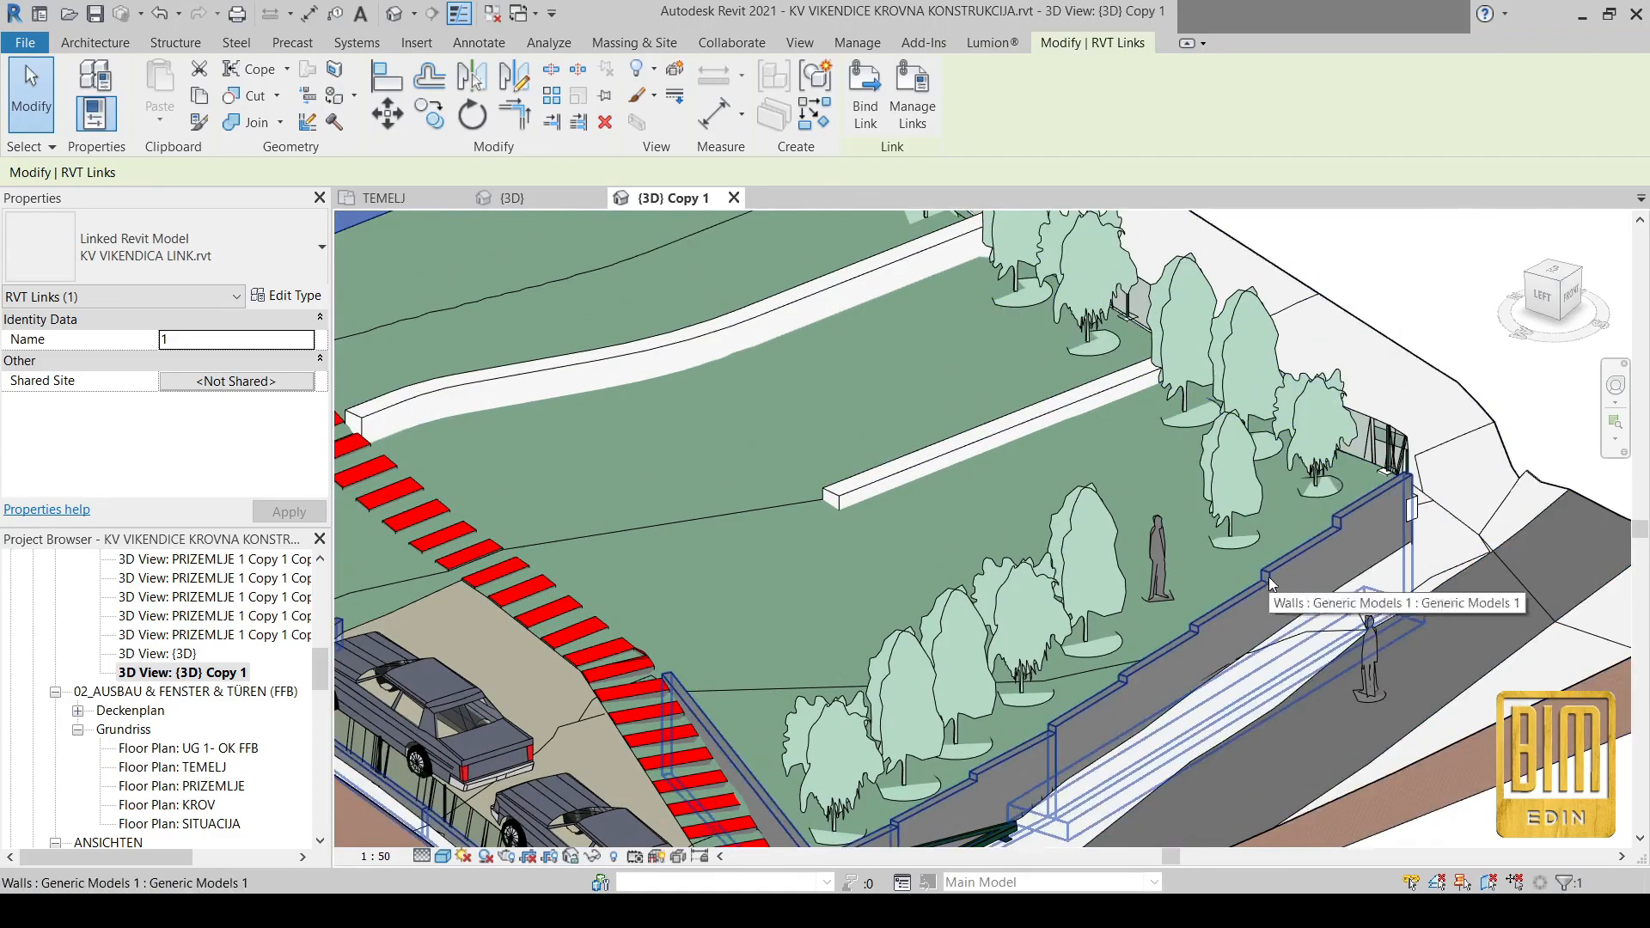
pyautogui.moveTo(1268, 575); pyautogui.dragTo(1335, 525, button='middle')
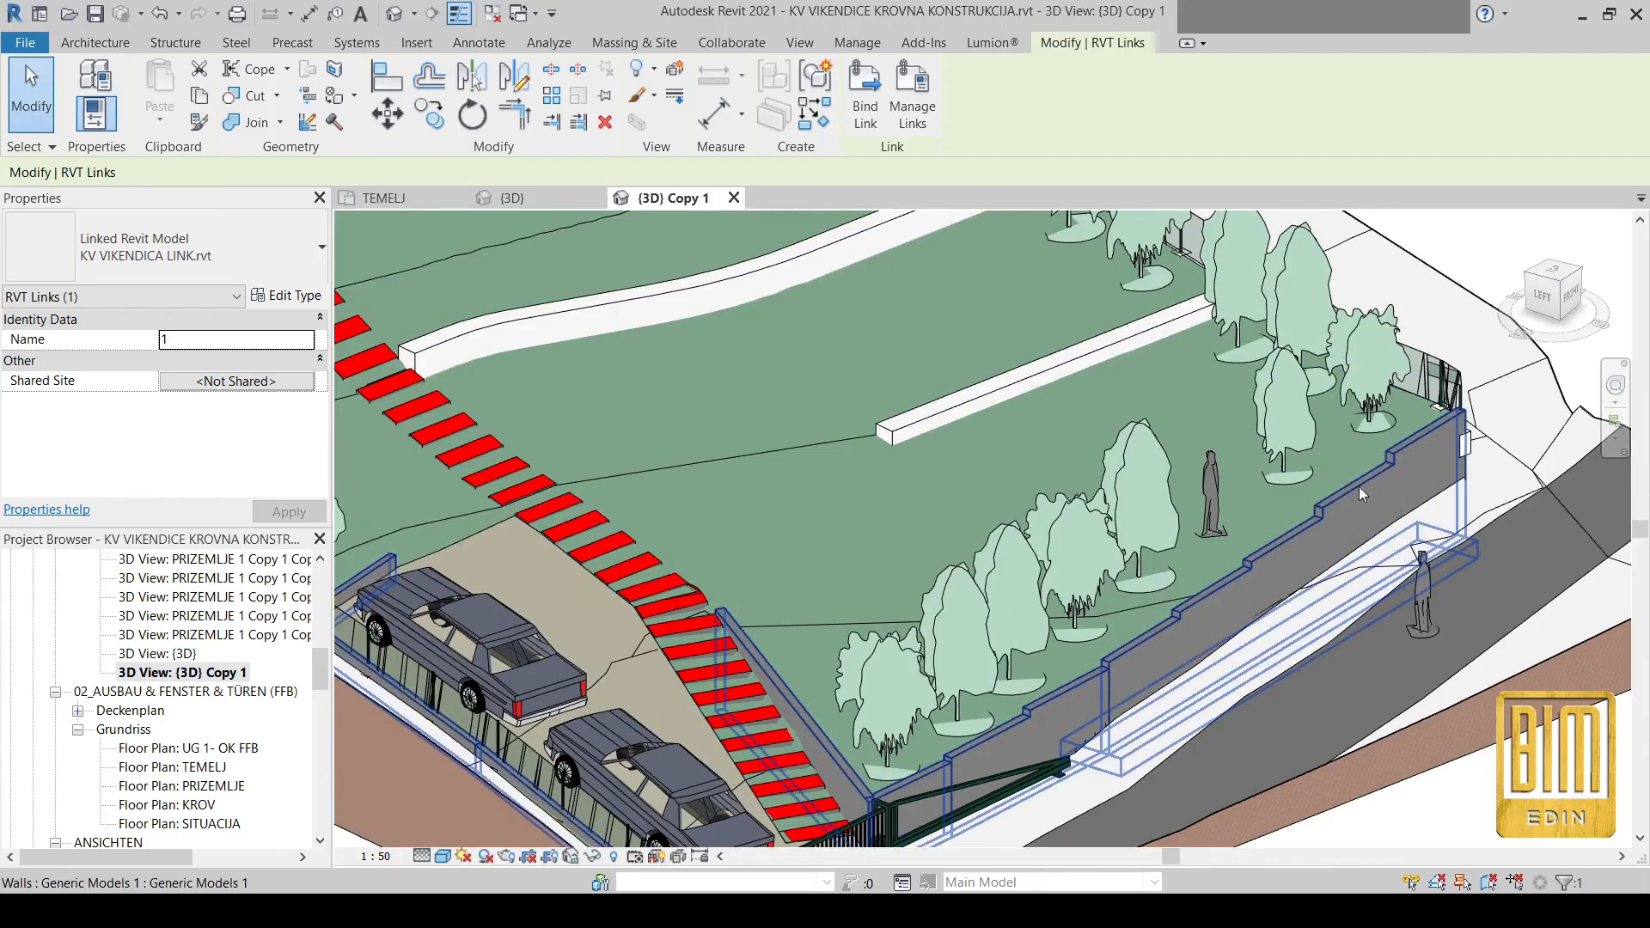
pyautogui.moveTo(1392, 451); pyautogui.dragTo(1534, 601, button='middle')
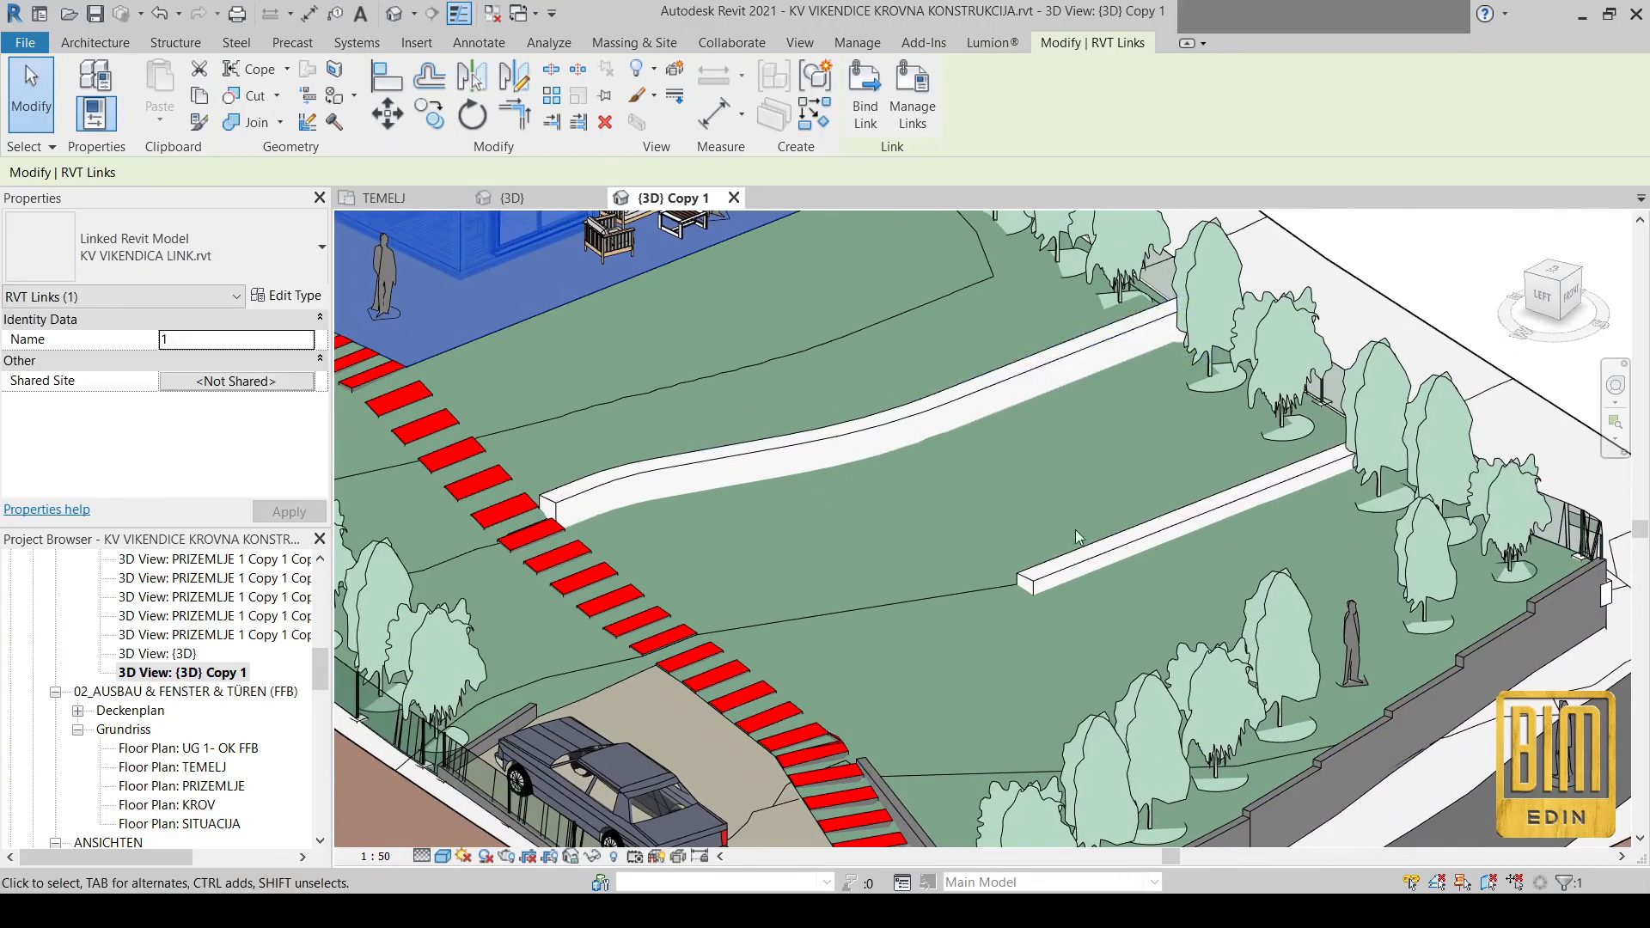
pyautogui.scroll(-4, 1075, 530)
pyautogui.moveTo(832, 439); pyautogui.dragTo(1028, 605, button='middle')
pyautogui.press('Escape')
# Set the view's display settings for the KV VIKENDICA LINK.rvt link to Custom, and its model categories to <Custom> as well
pyautogui.scroll(5, 833, 343)
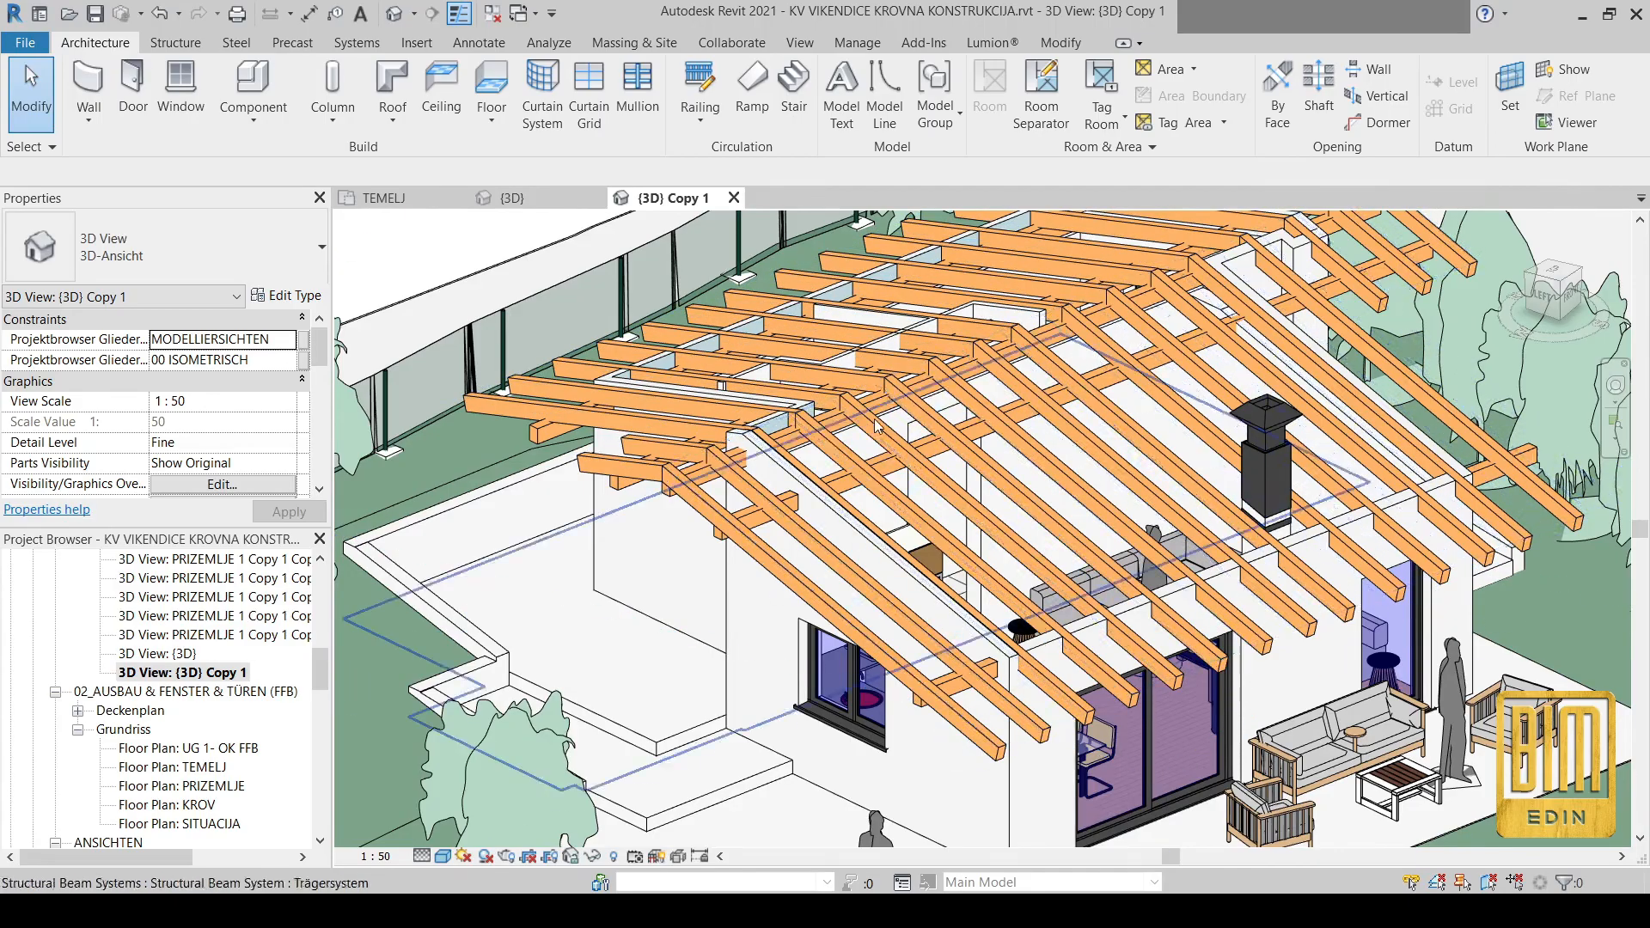
pyautogui.moveTo(886, 430); pyautogui.dragTo(871, 494, button='middle')
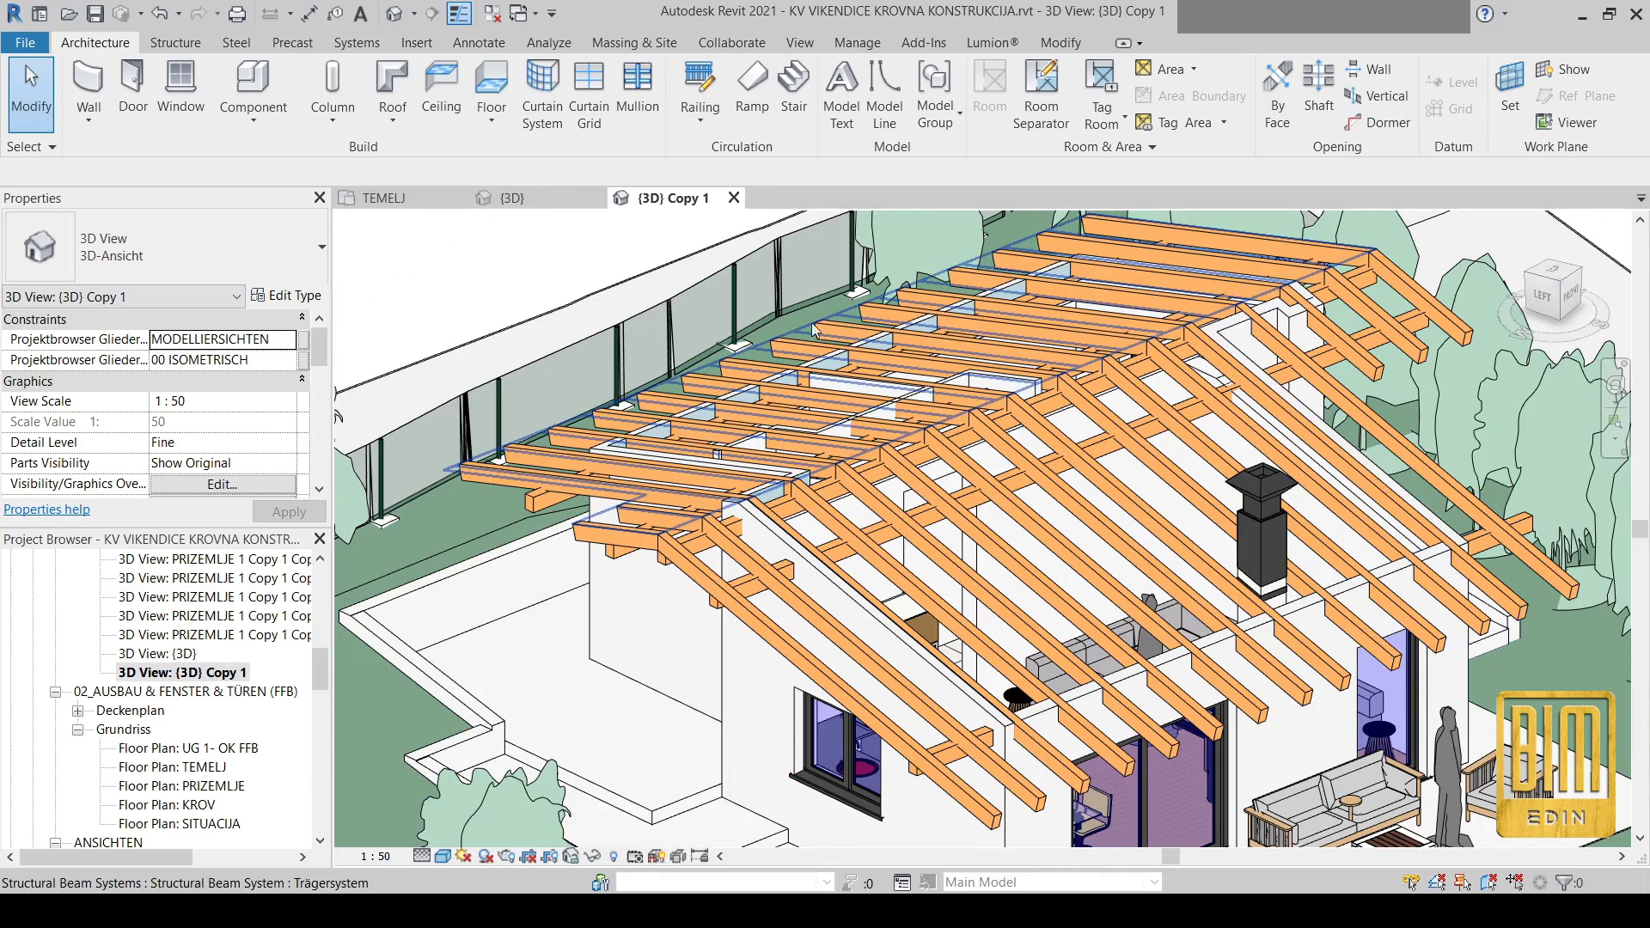
pyautogui.scroll(-3, 189, 382)
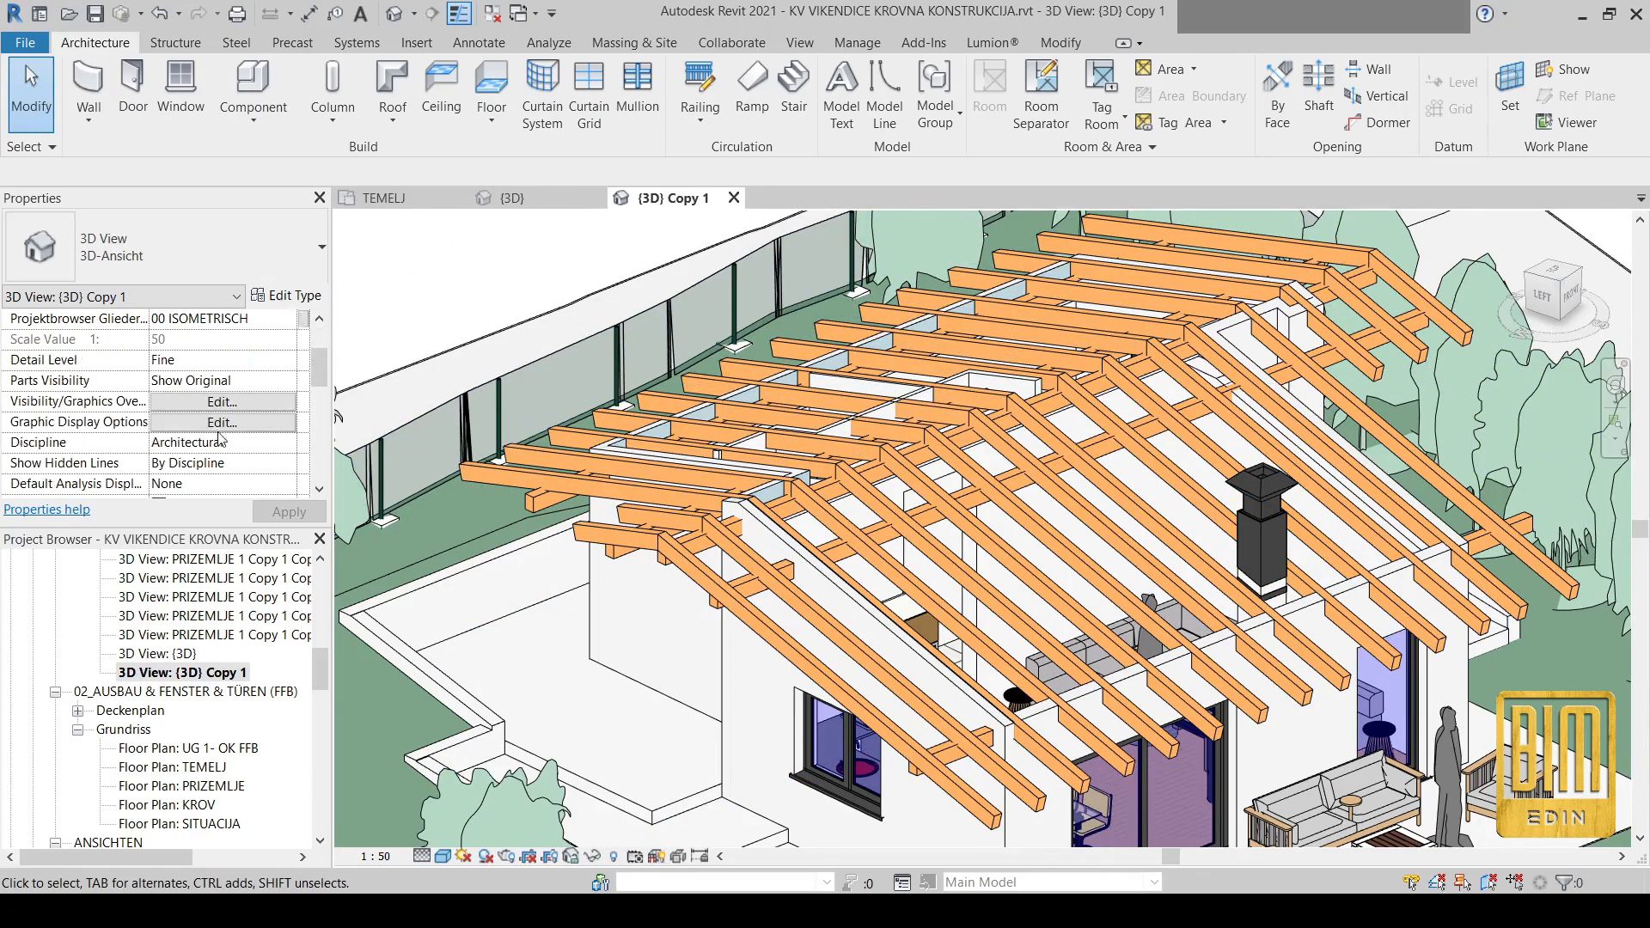
pyautogui.click(222, 402)
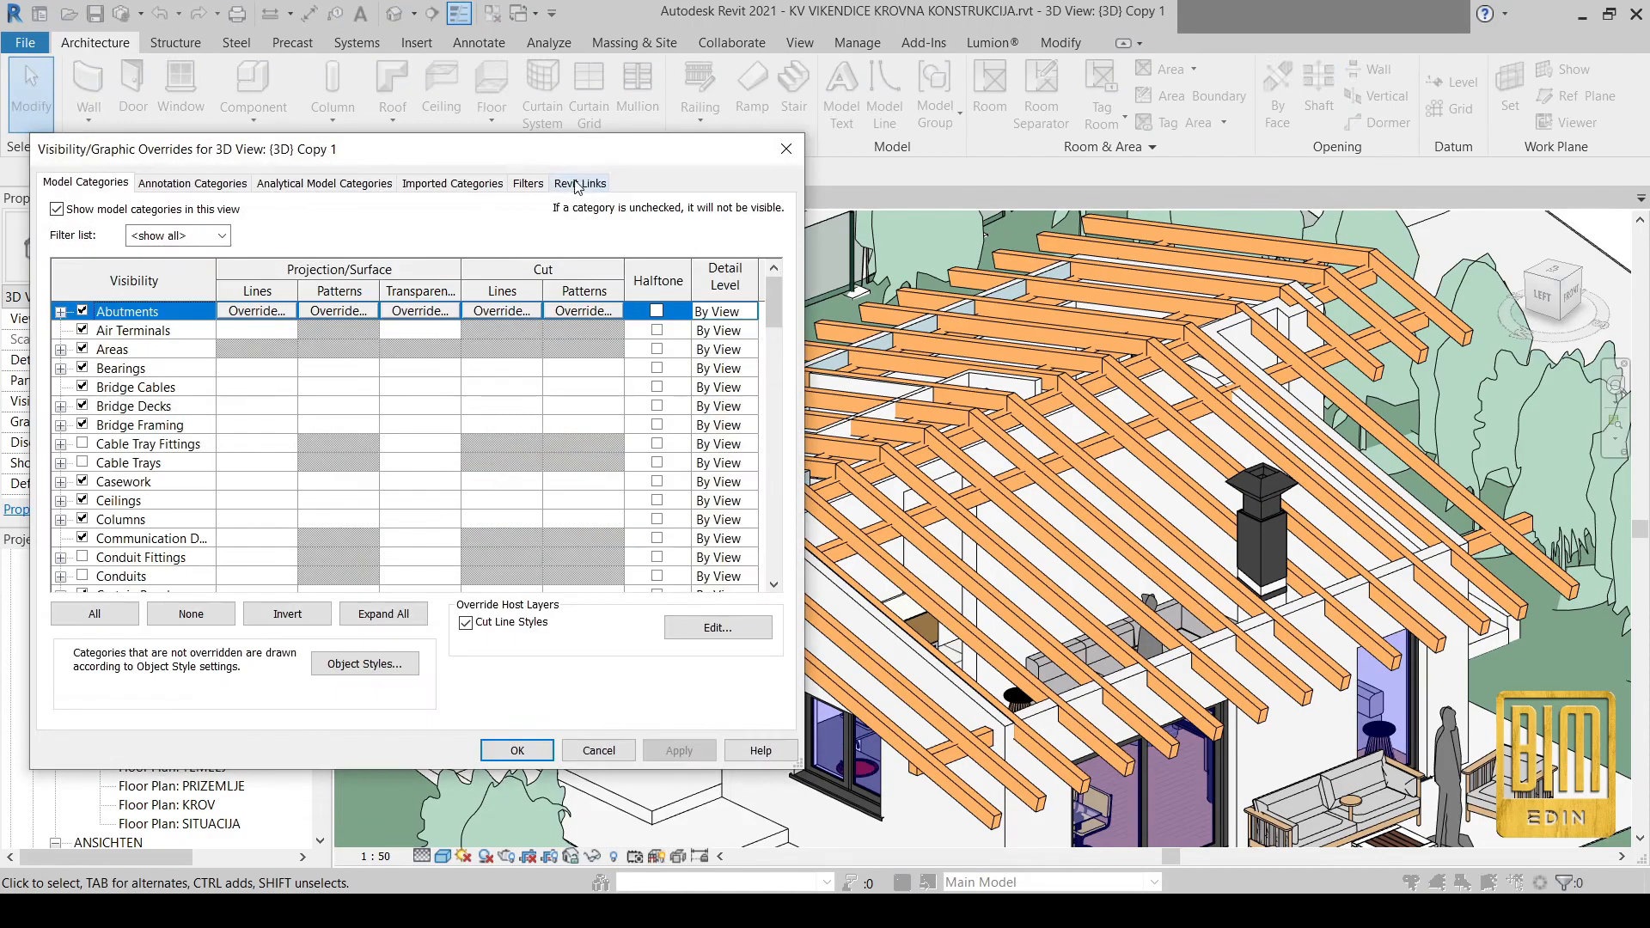
pyautogui.click(576, 185)
pyautogui.click(497, 276)
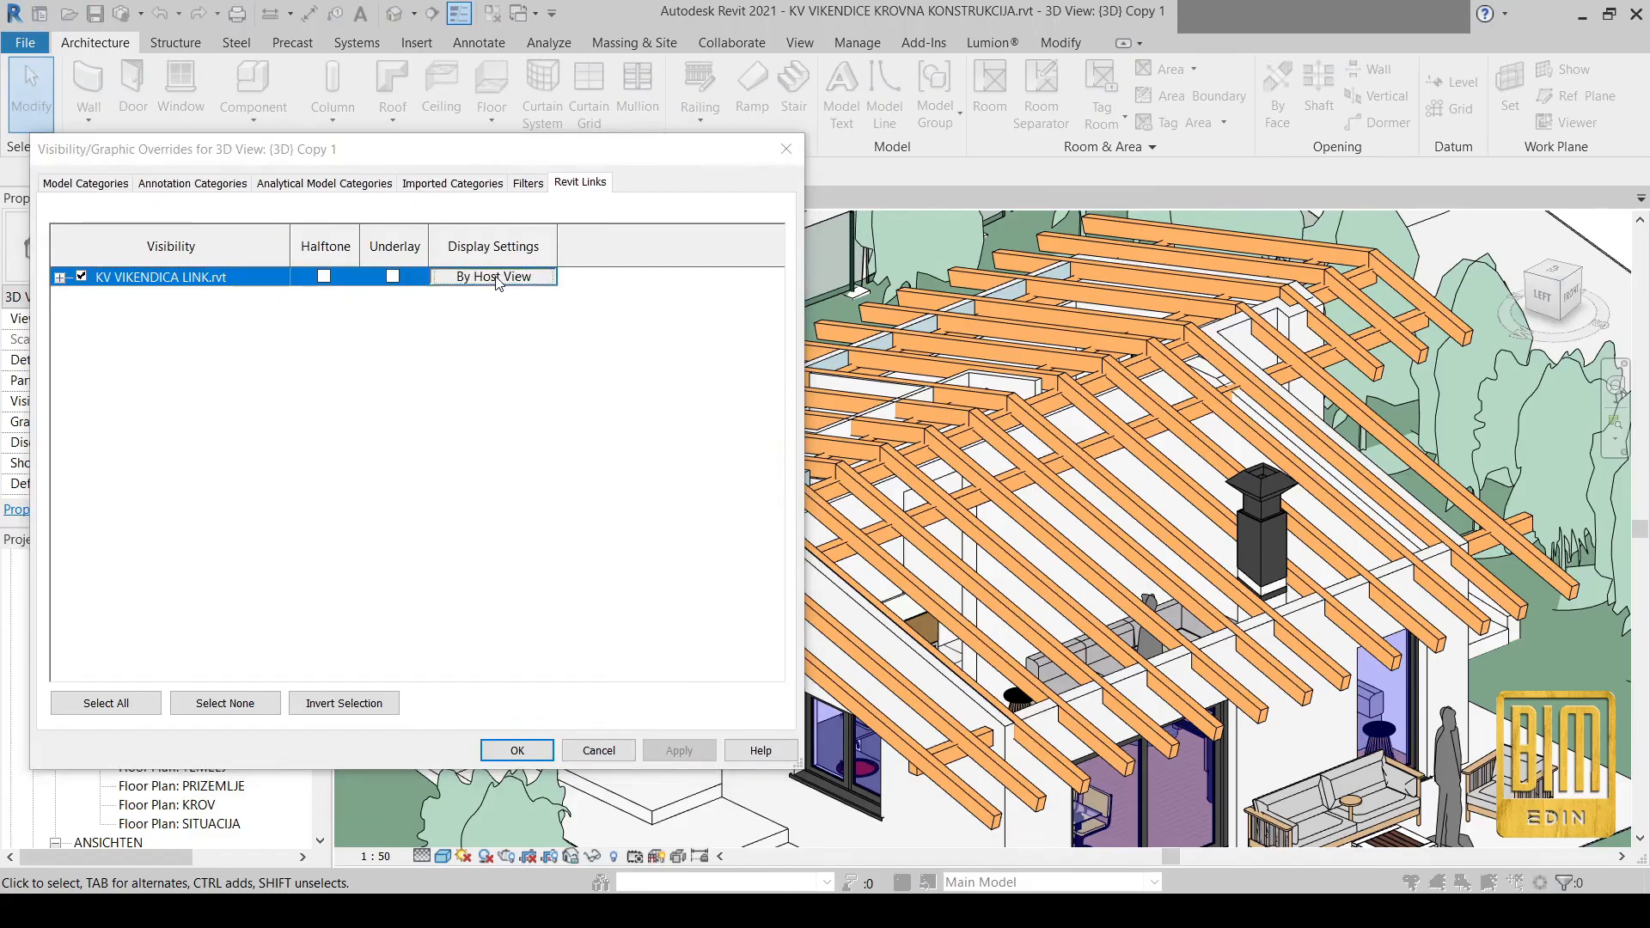
pyautogui.click(391, 237)
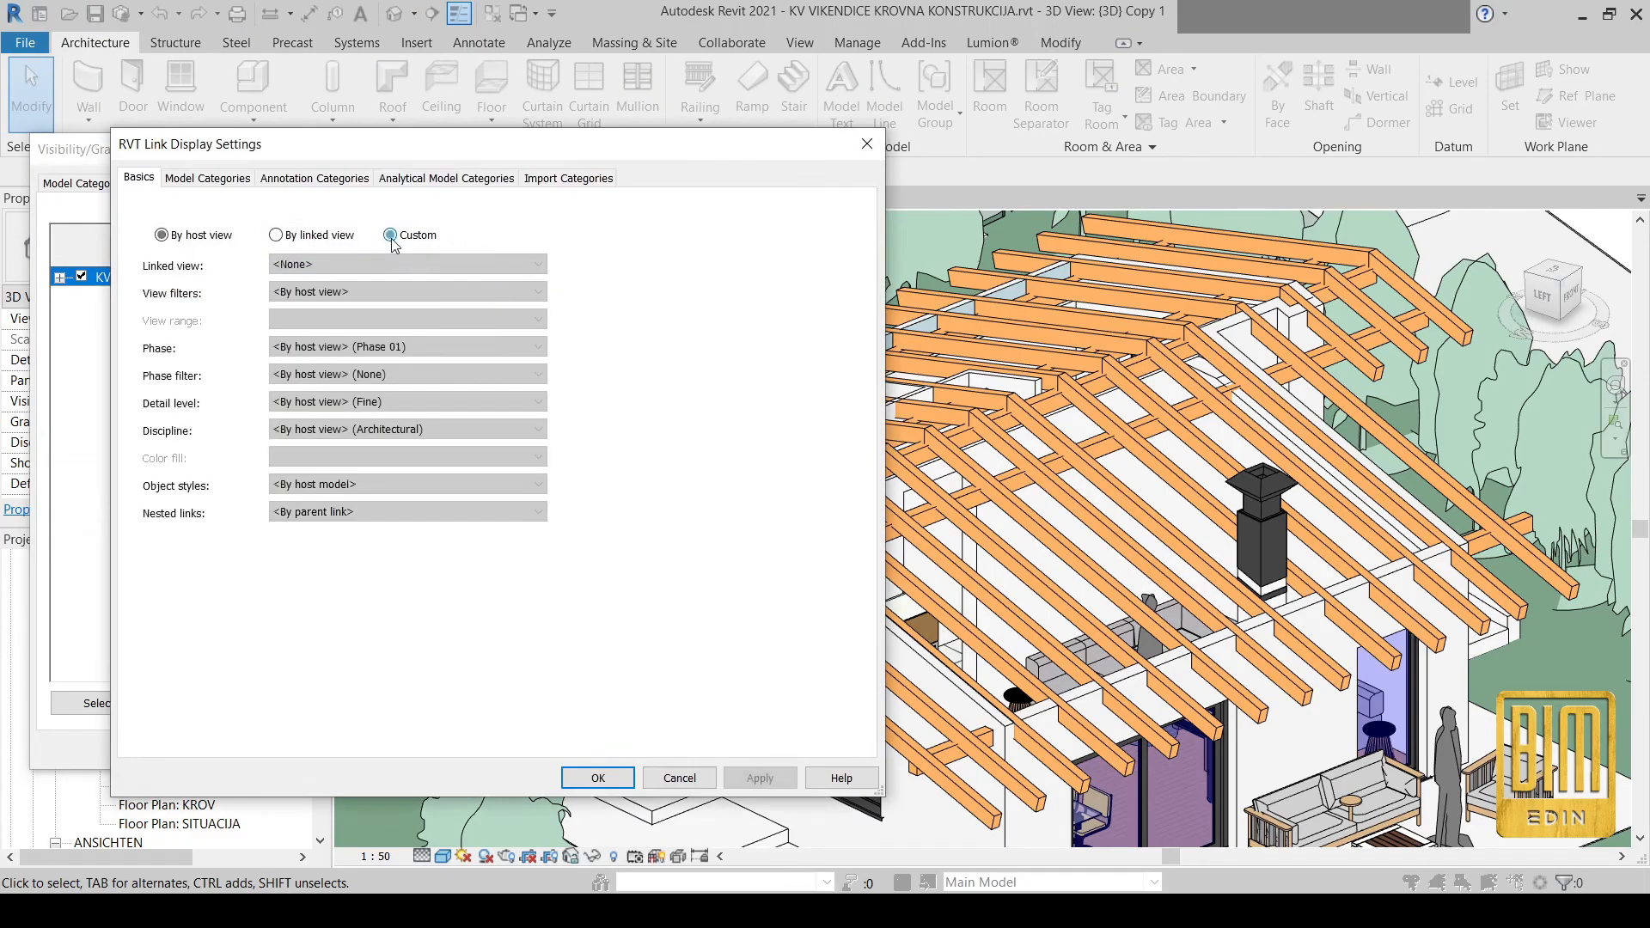
pyautogui.click(196, 180)
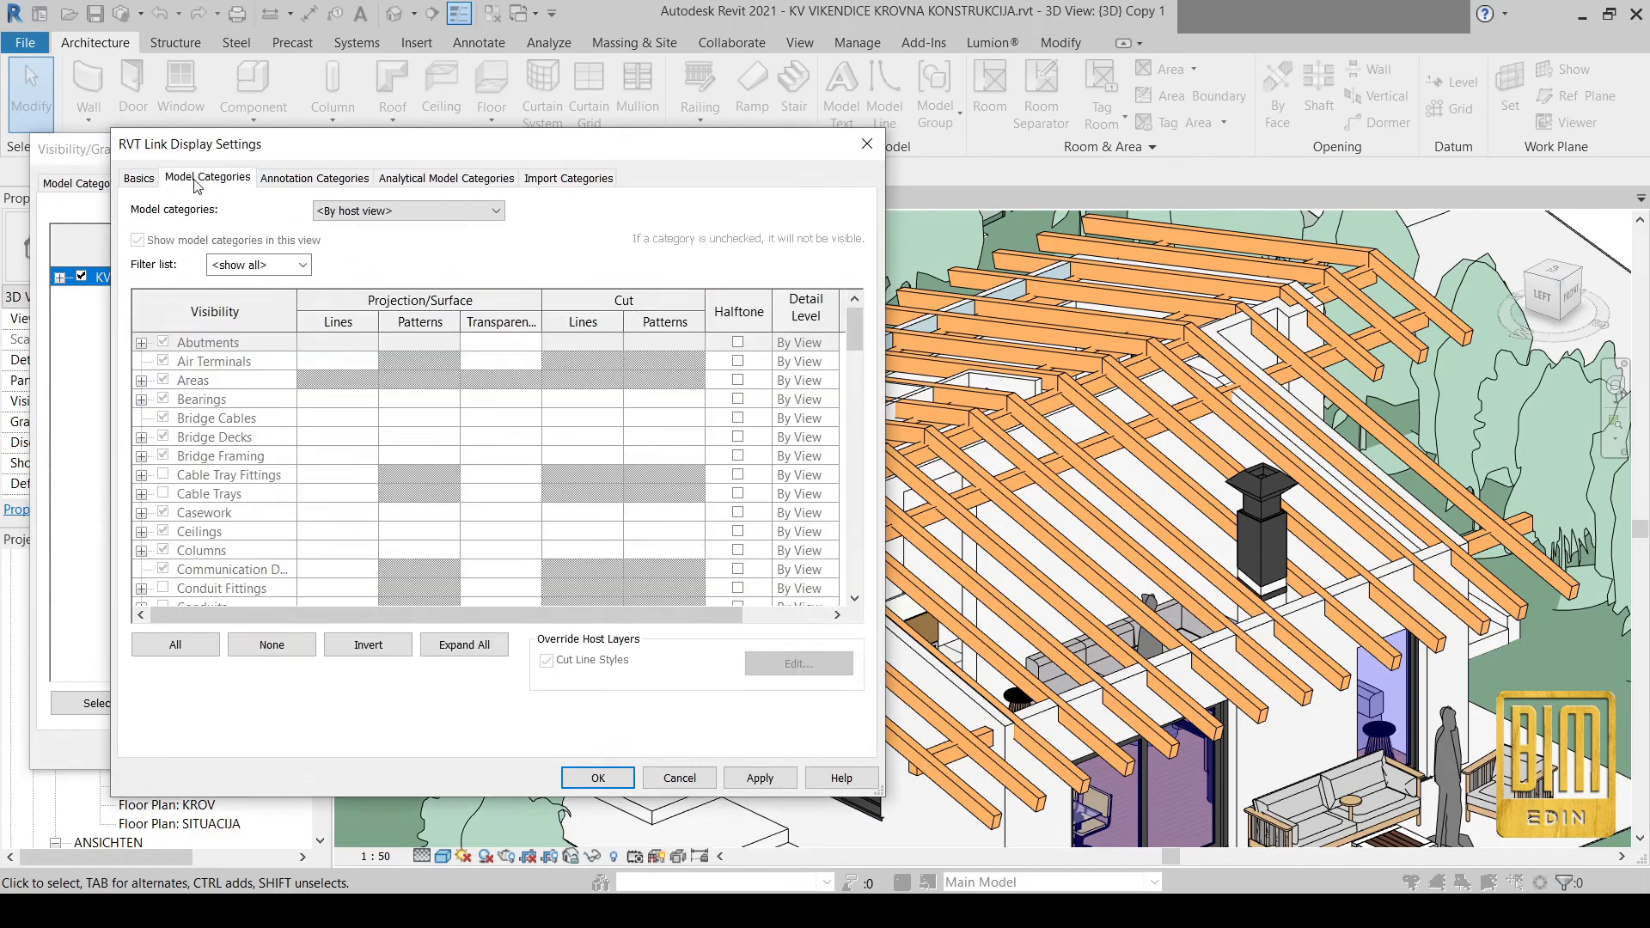
pyautogui.click(353, 217)
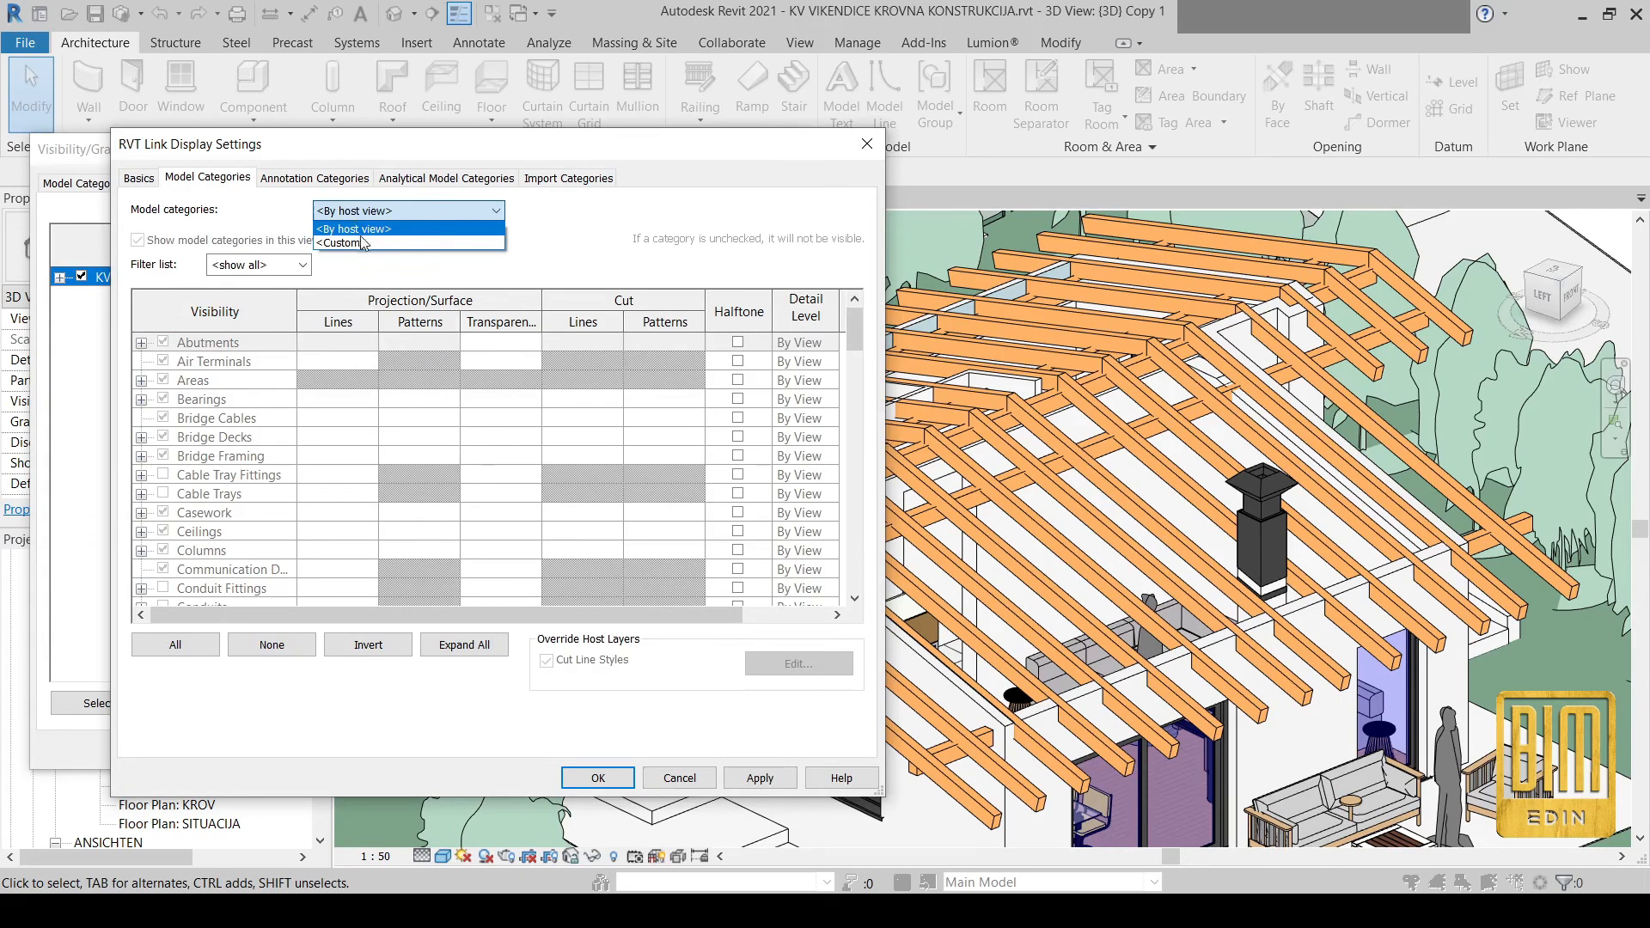
pyautogui.click(365, 246)
# Turn off Structural Framing visibility for the linked model and apply the visibility overrides to the view
pyautogui.scroll(-7, 249, 515)
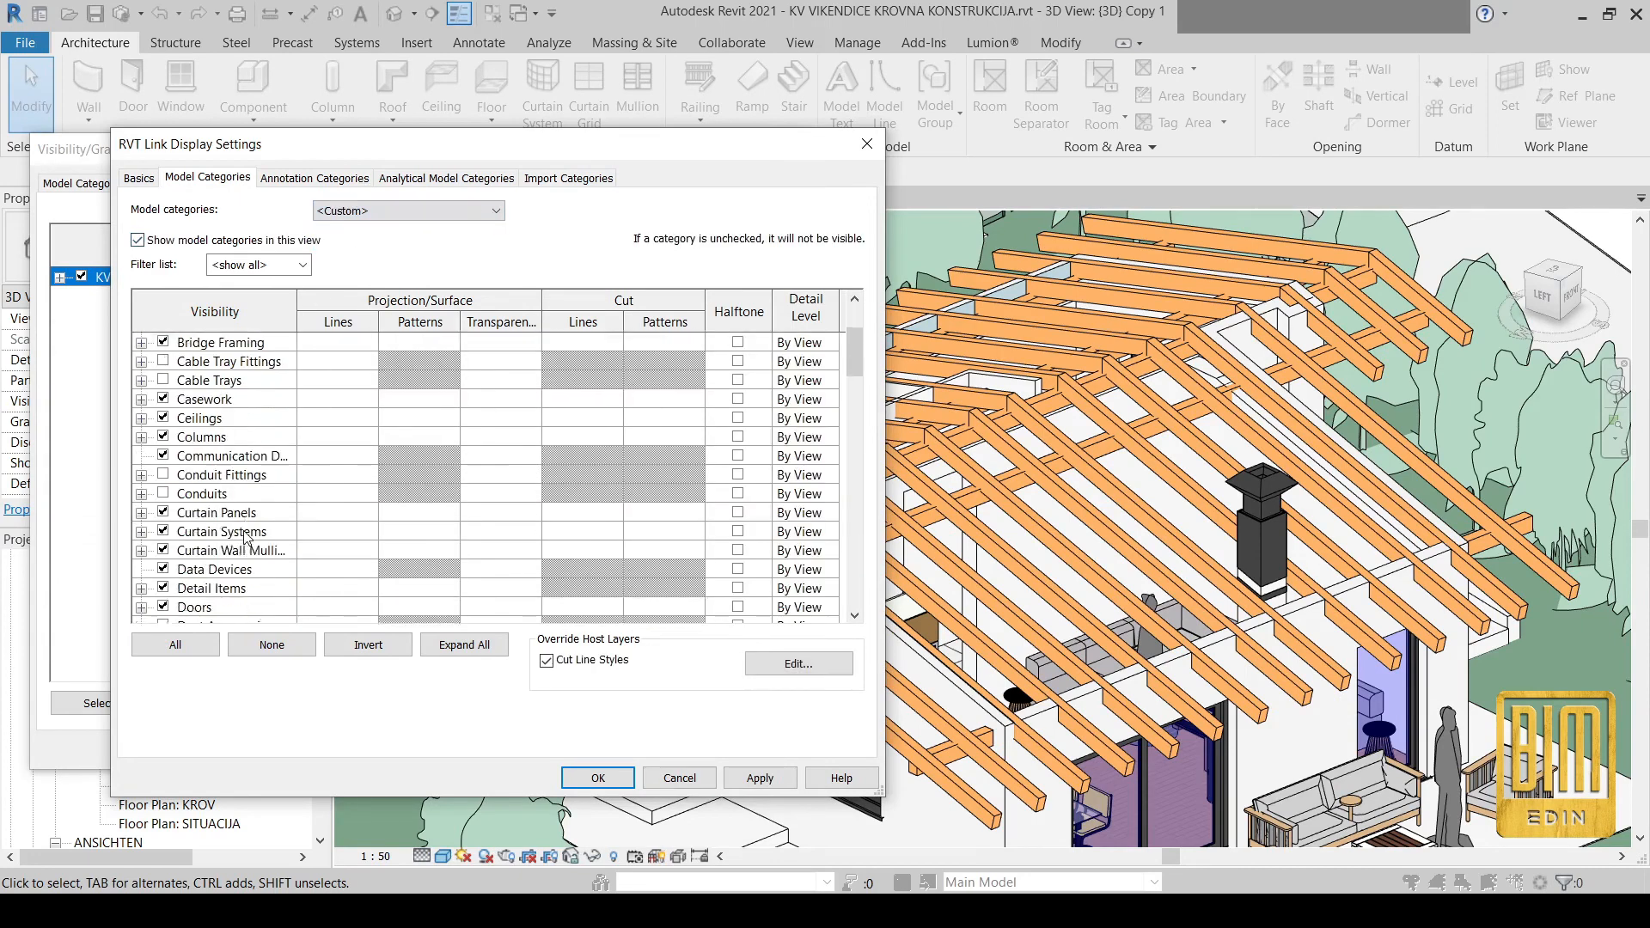
pyautogui.scroll(-10, 248, 537)
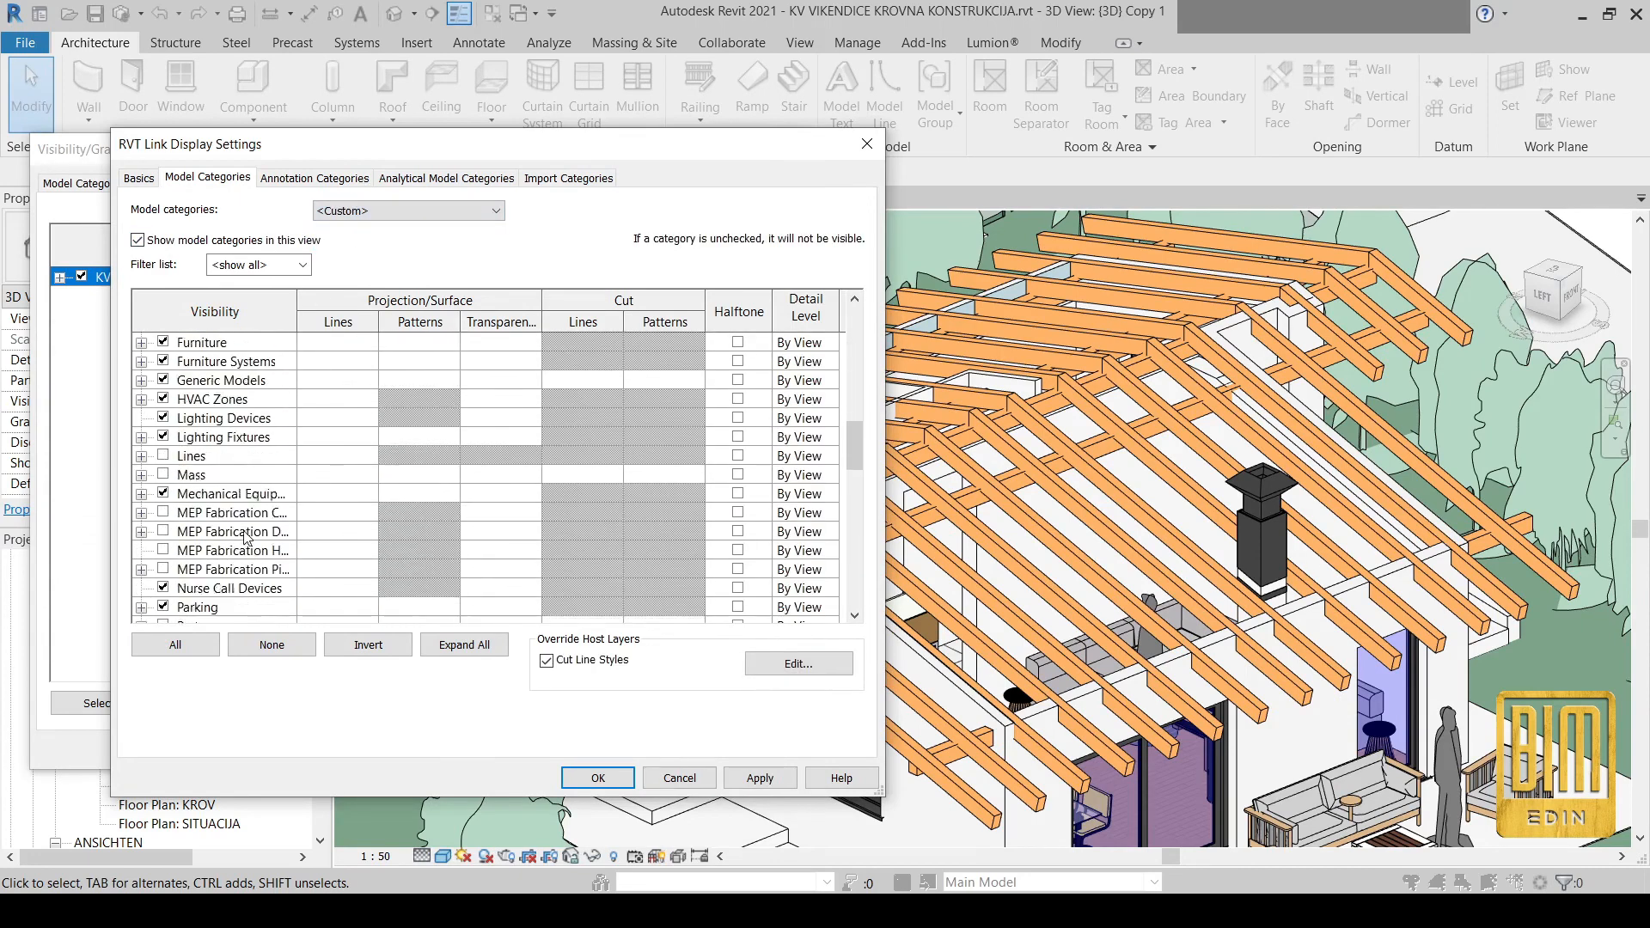
pyautogui.scroll(-5, 247, 537)
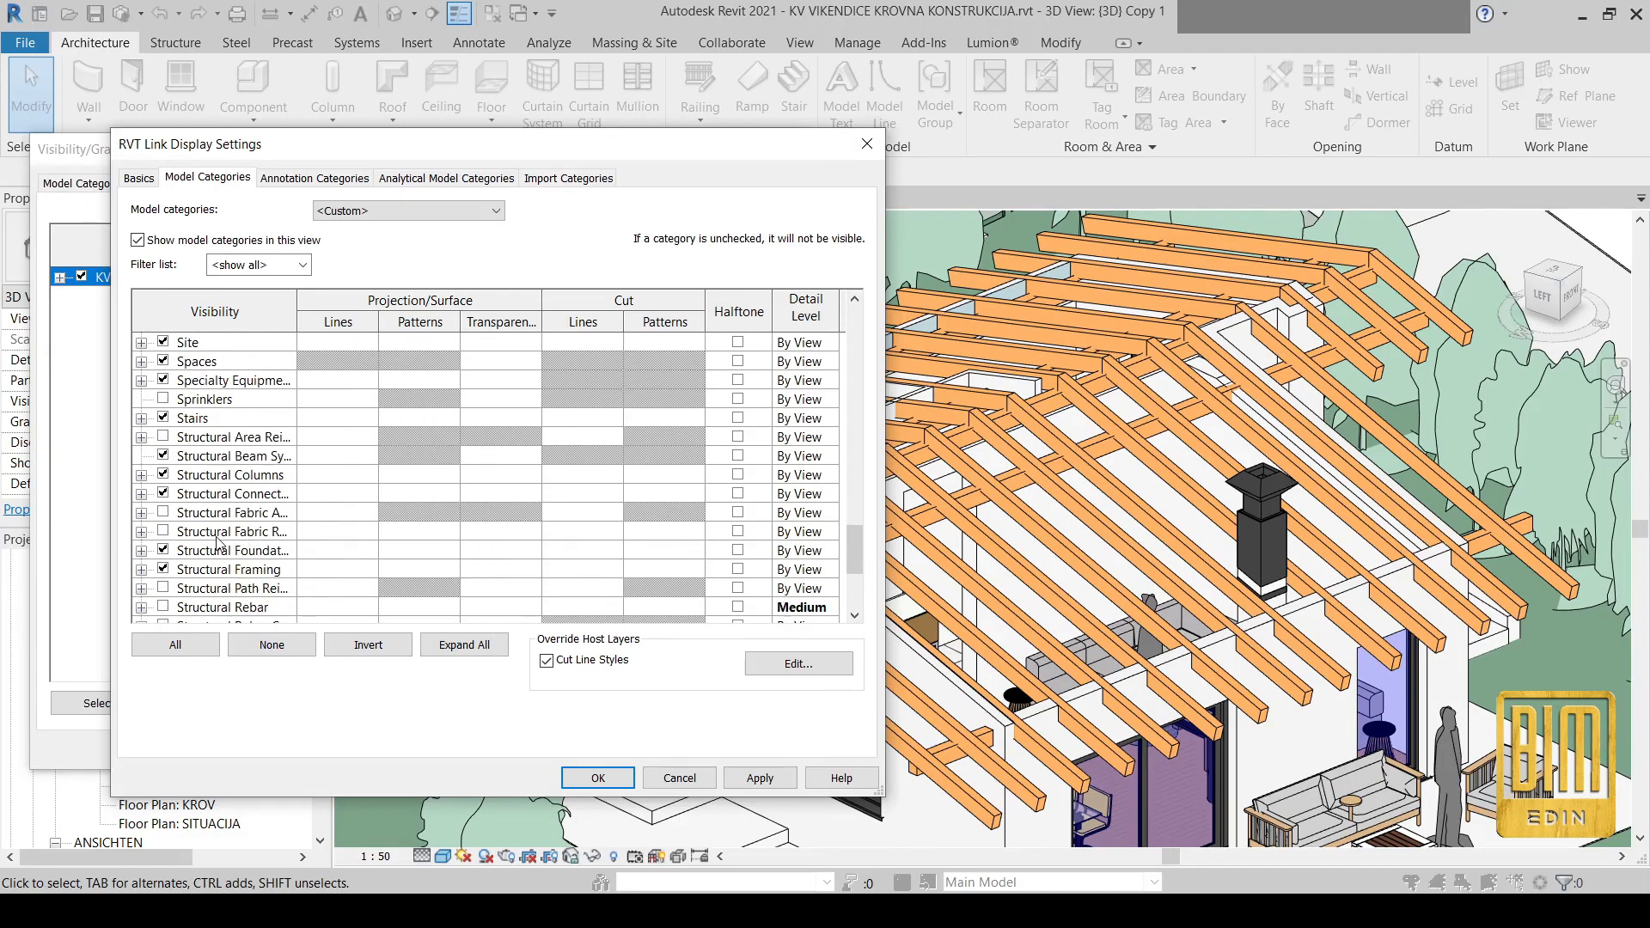
pyautogui.scroll(-1, 218, 541)
pyautogui.click(164, 512)
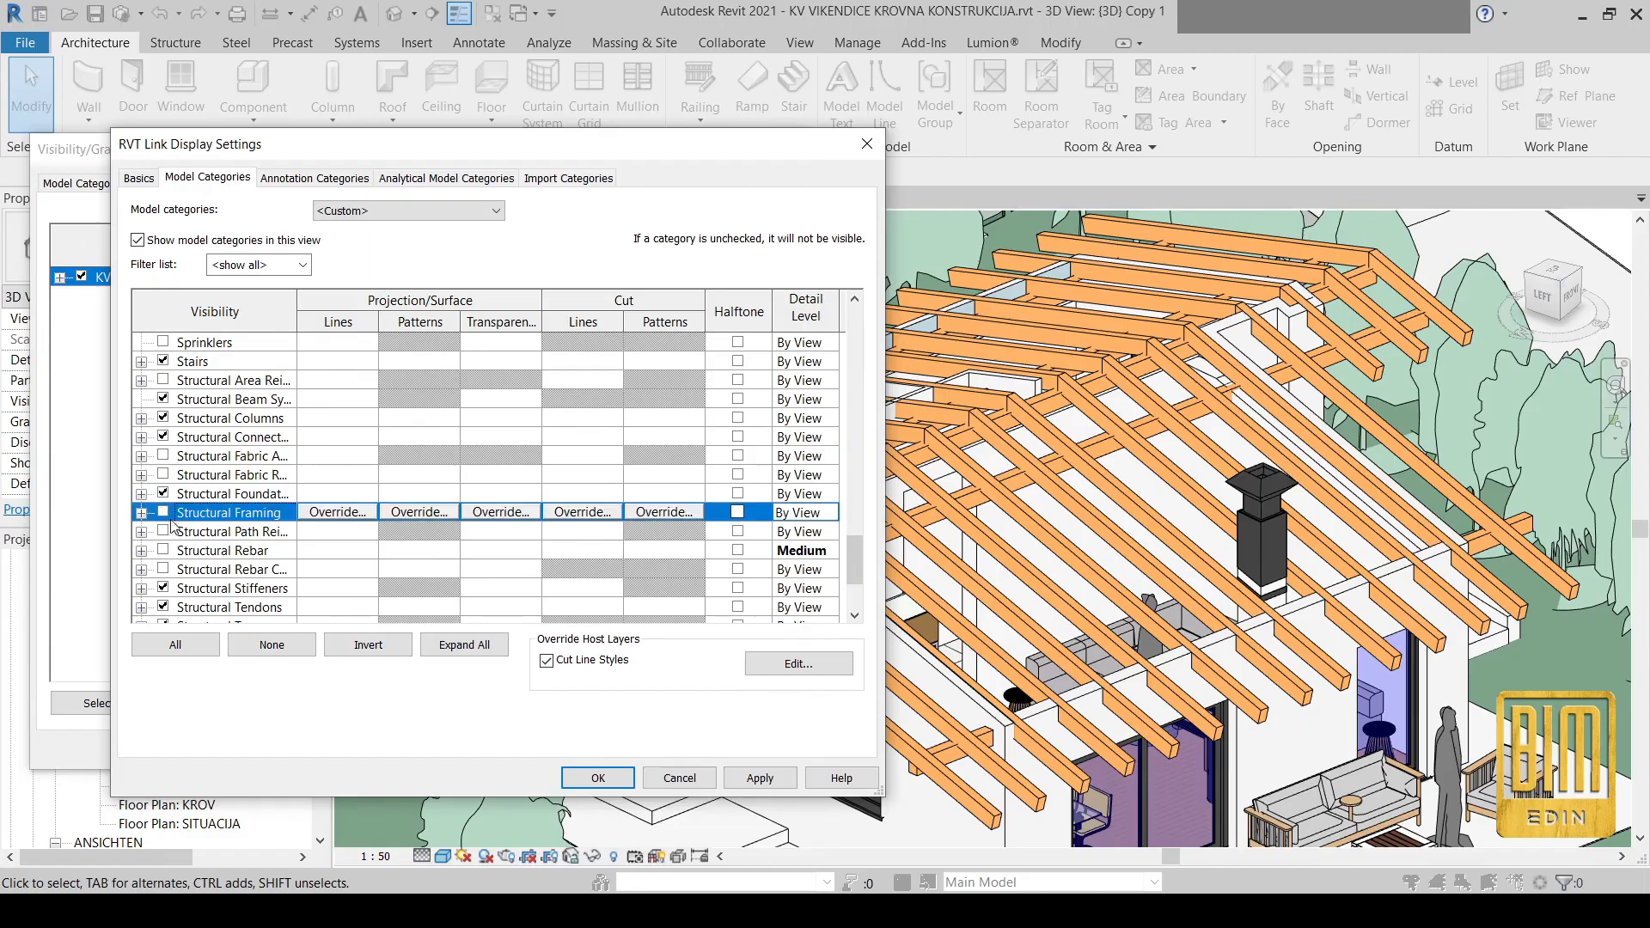
pyautogui.click(755, 779)
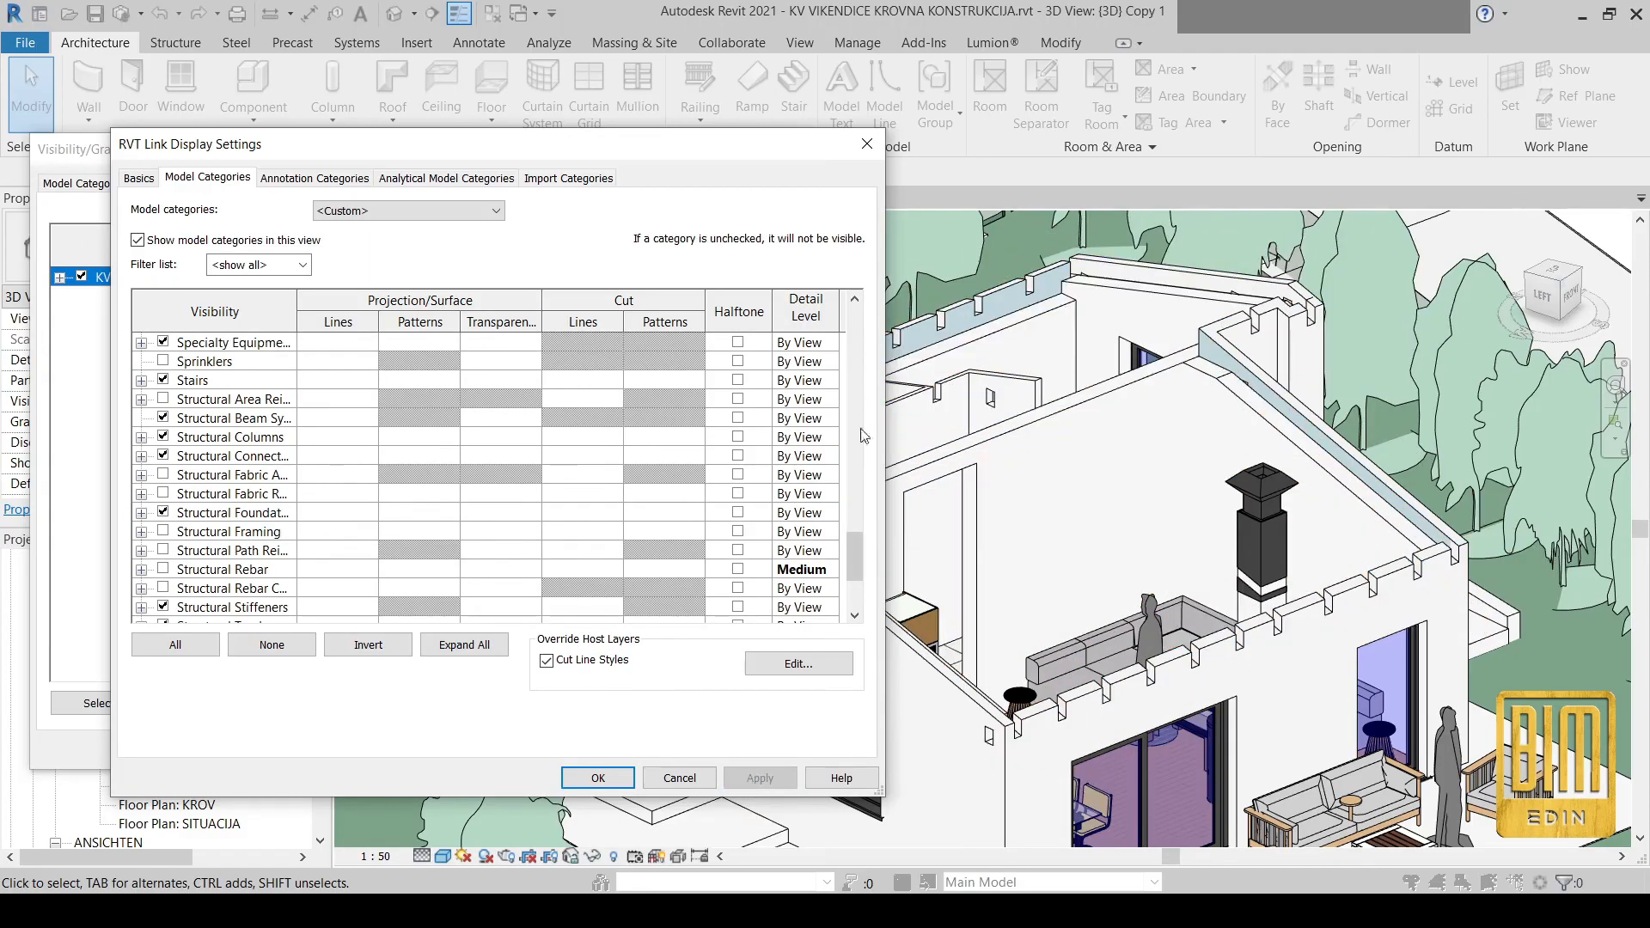
pyautogui.click(598, 778)
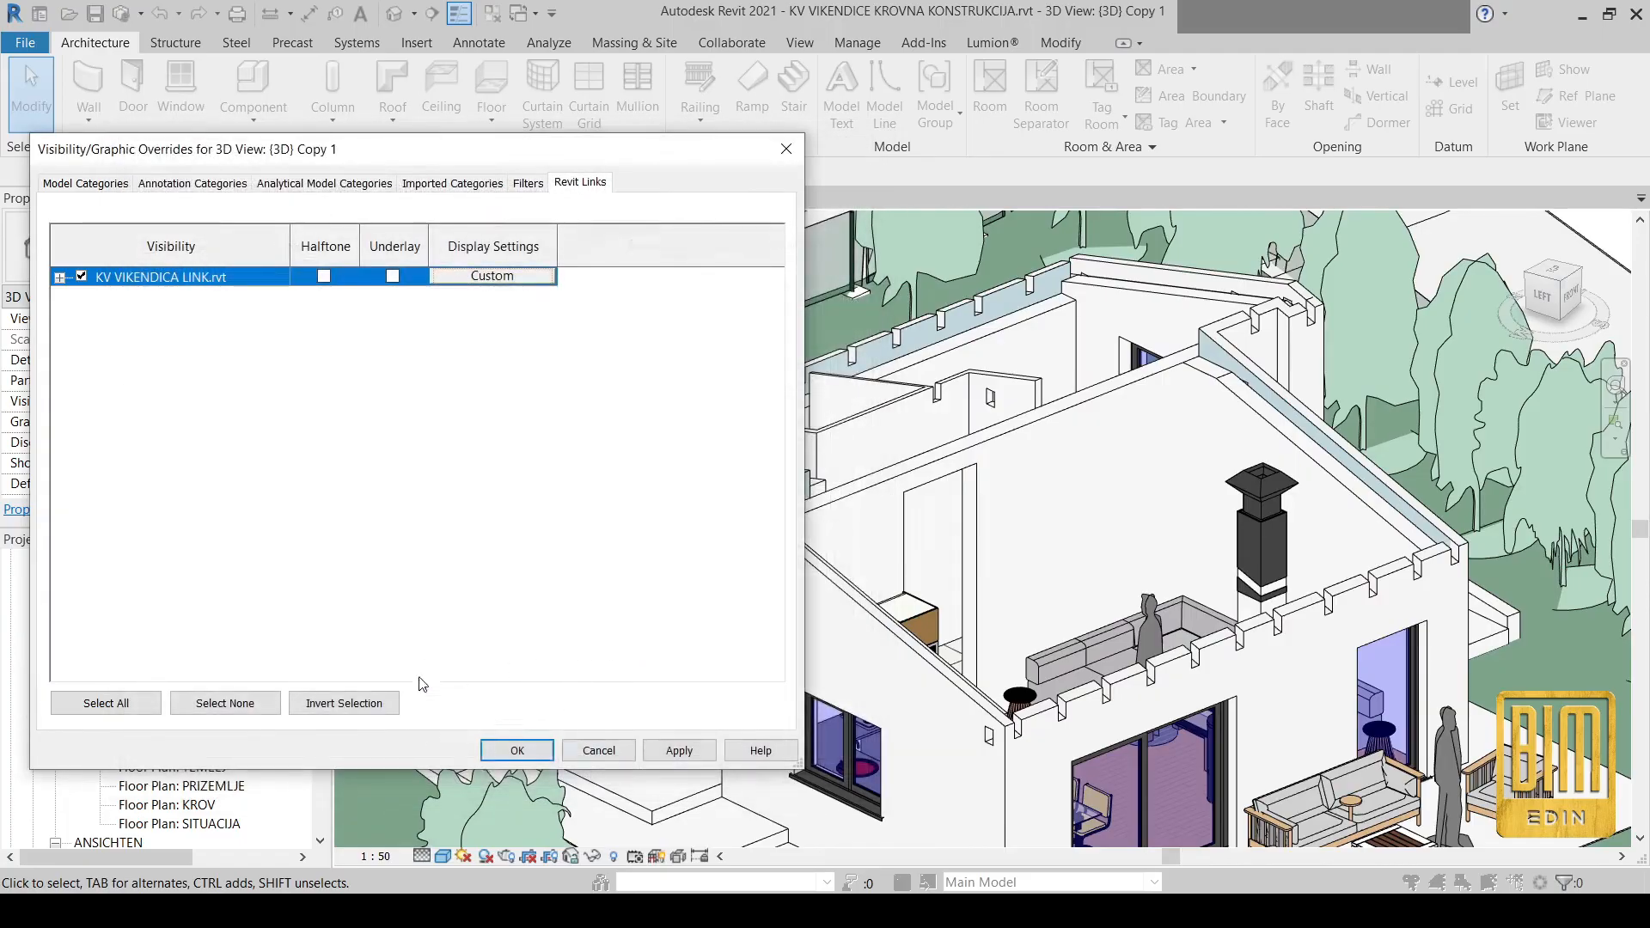
pyautogui.click(519, 749)
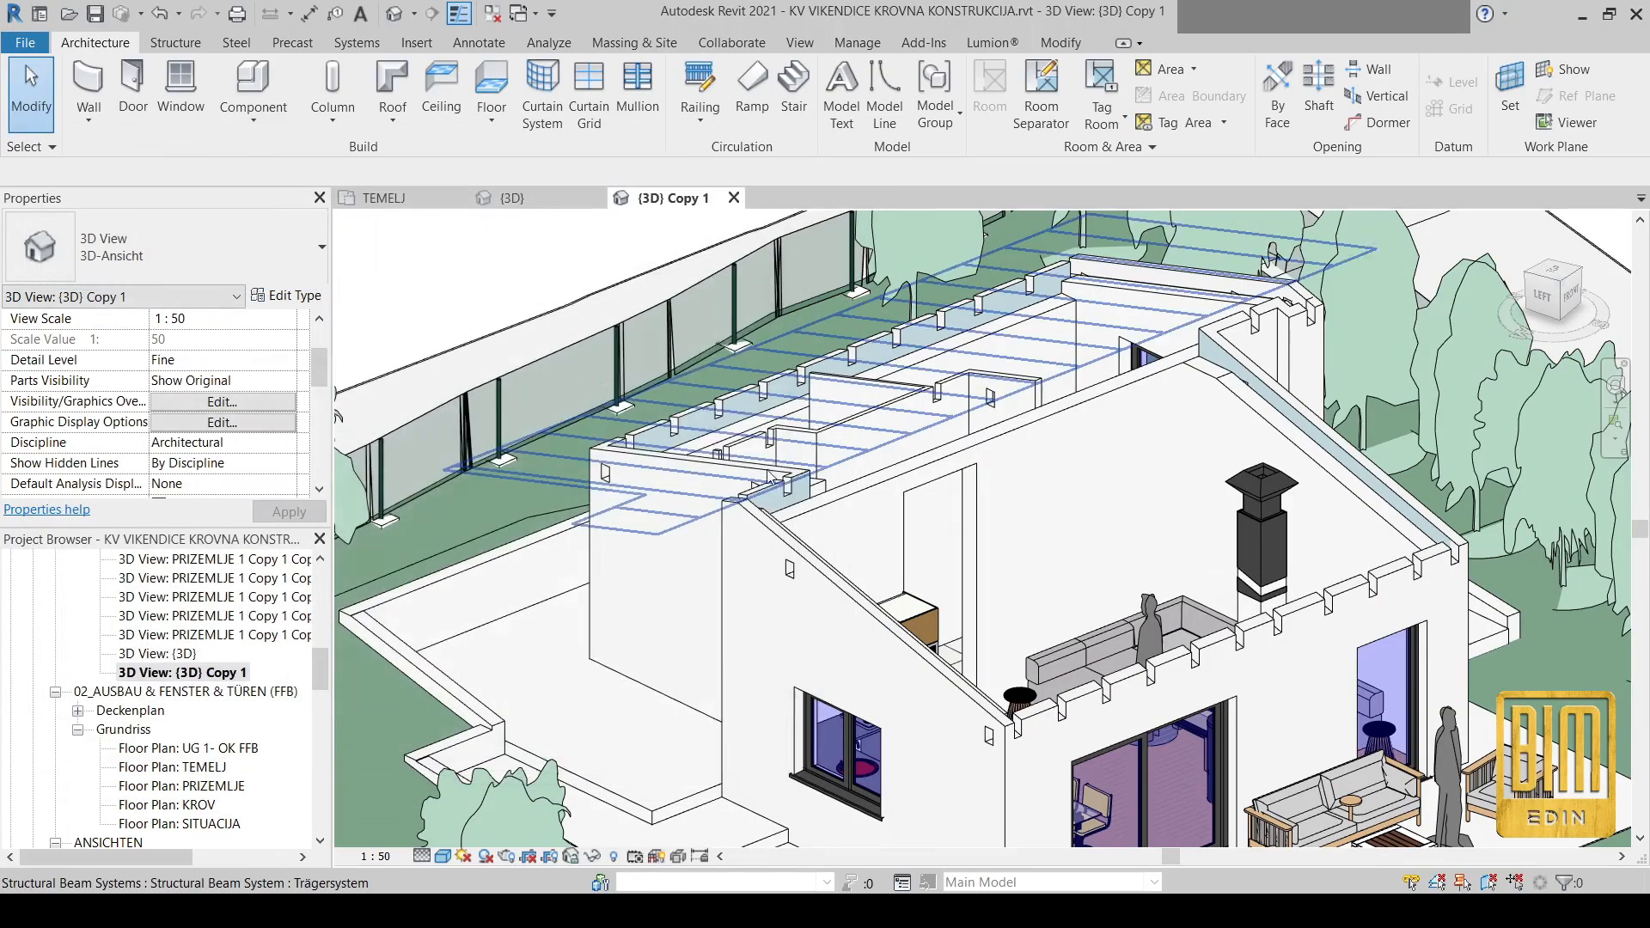
pyautogui.scroll(-3, 767, 470)
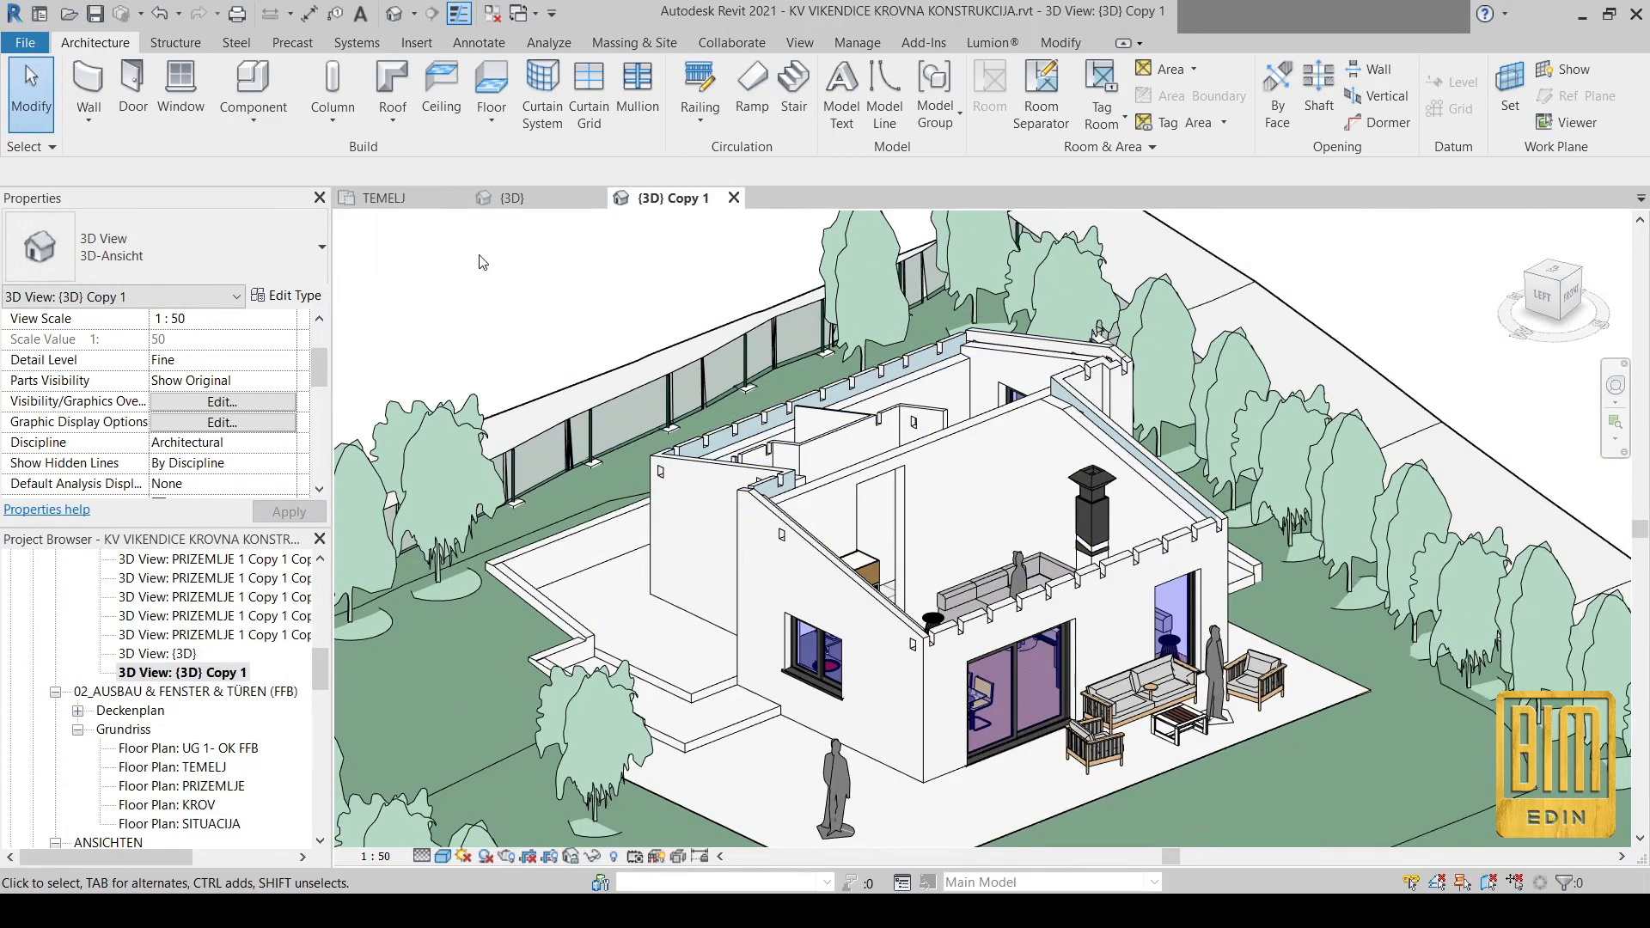
# Inspect the outermost roof rafter above the side window in the {3D} view, and return to the {3D} Copy 1 view
pyautogui.click(512, 197)
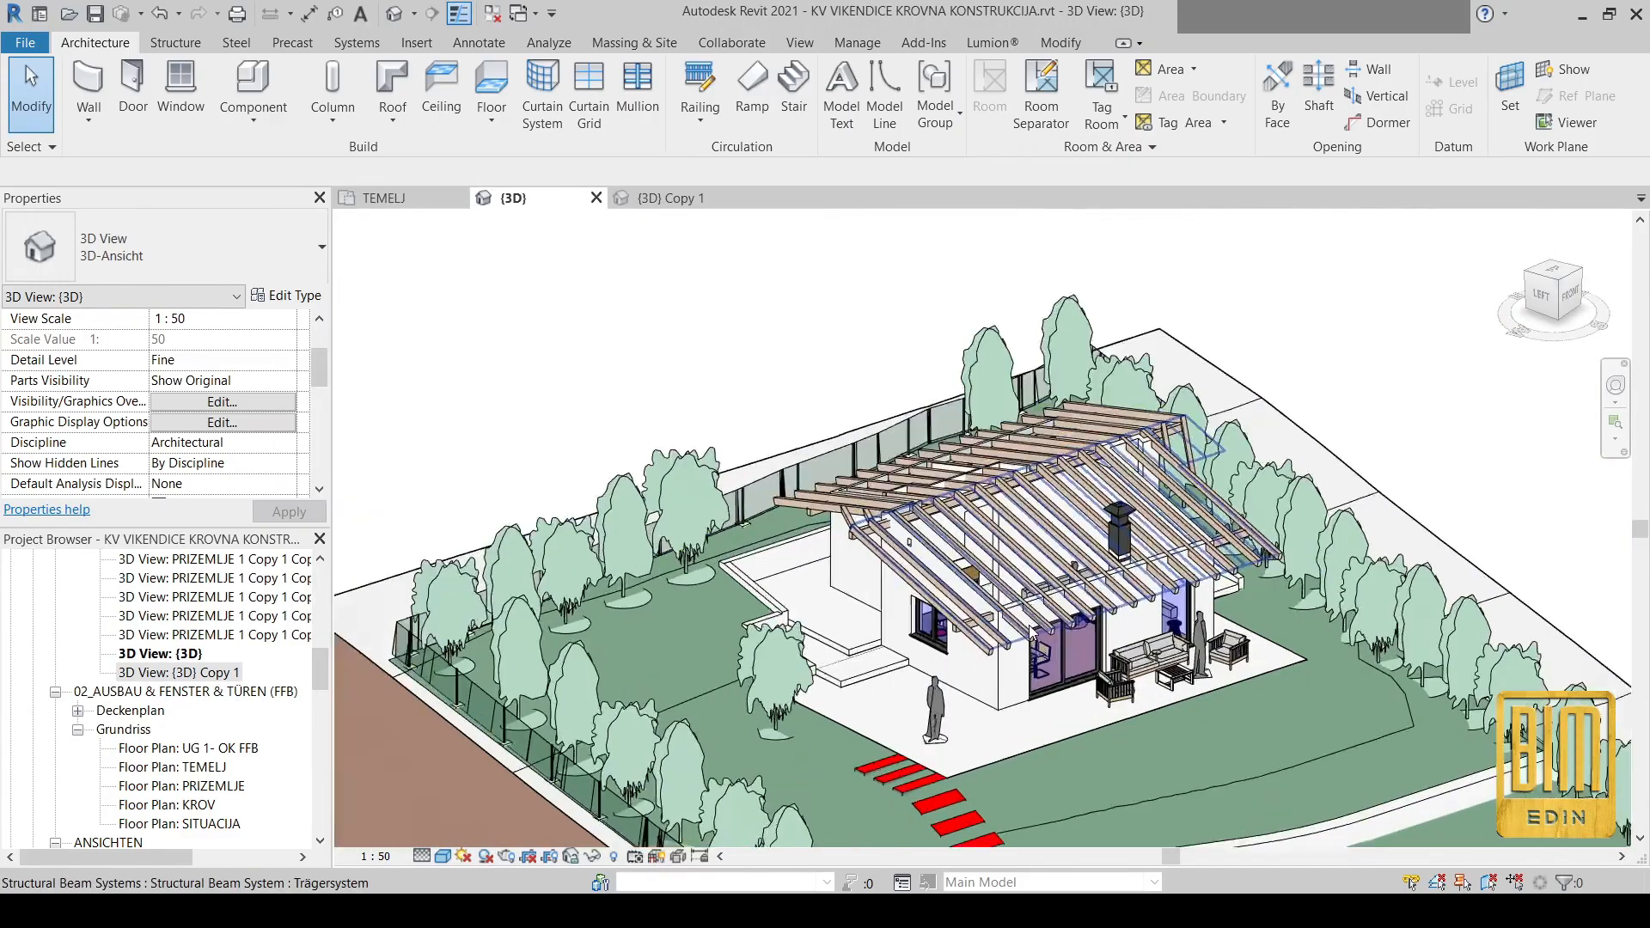
pyautogui.scroll(6, 1031, 633)
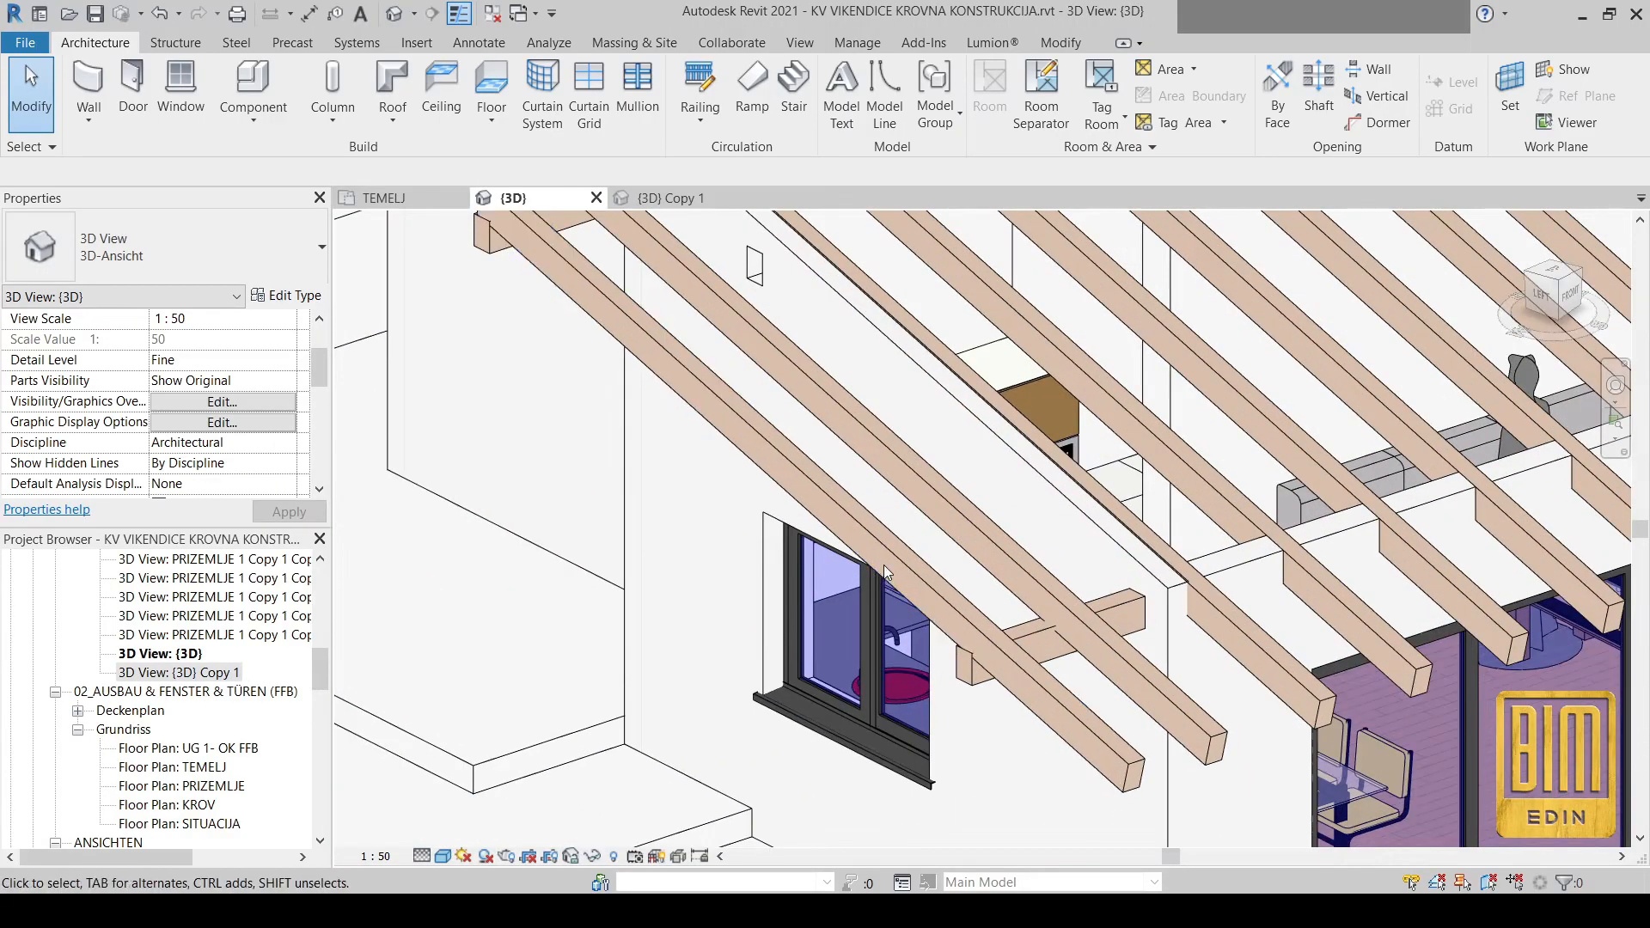
pyautogui.click(885, 571)
pyautogui.press('Tab')
pyautogui.click(878, 571)
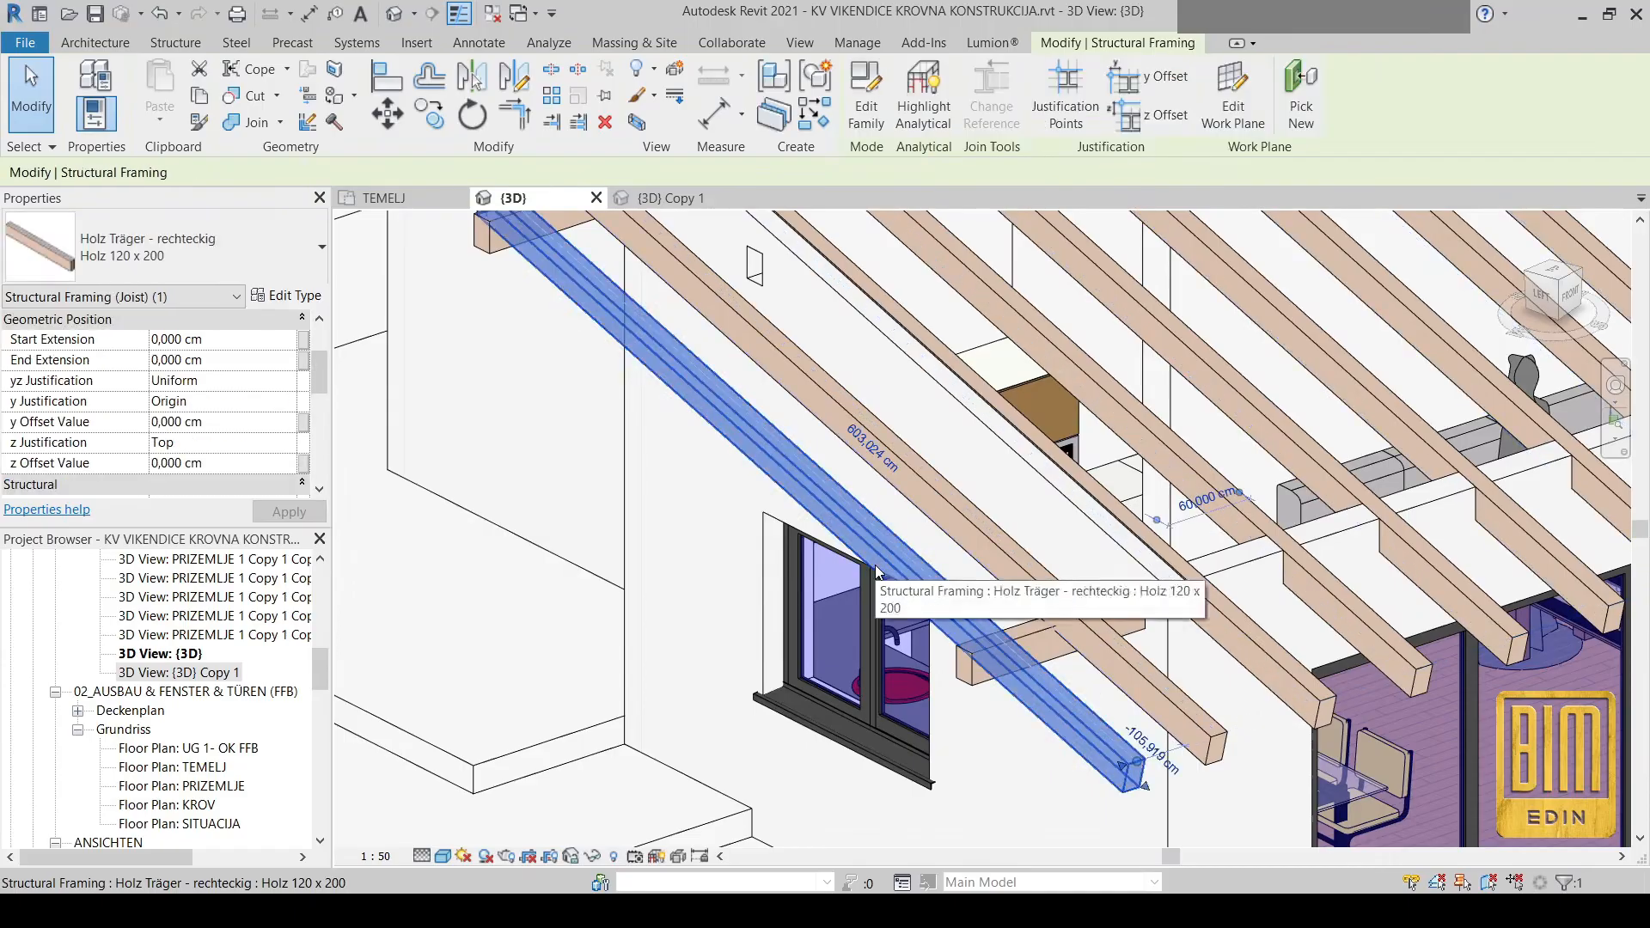
pyautogui.scroll(-3, 877, 571)
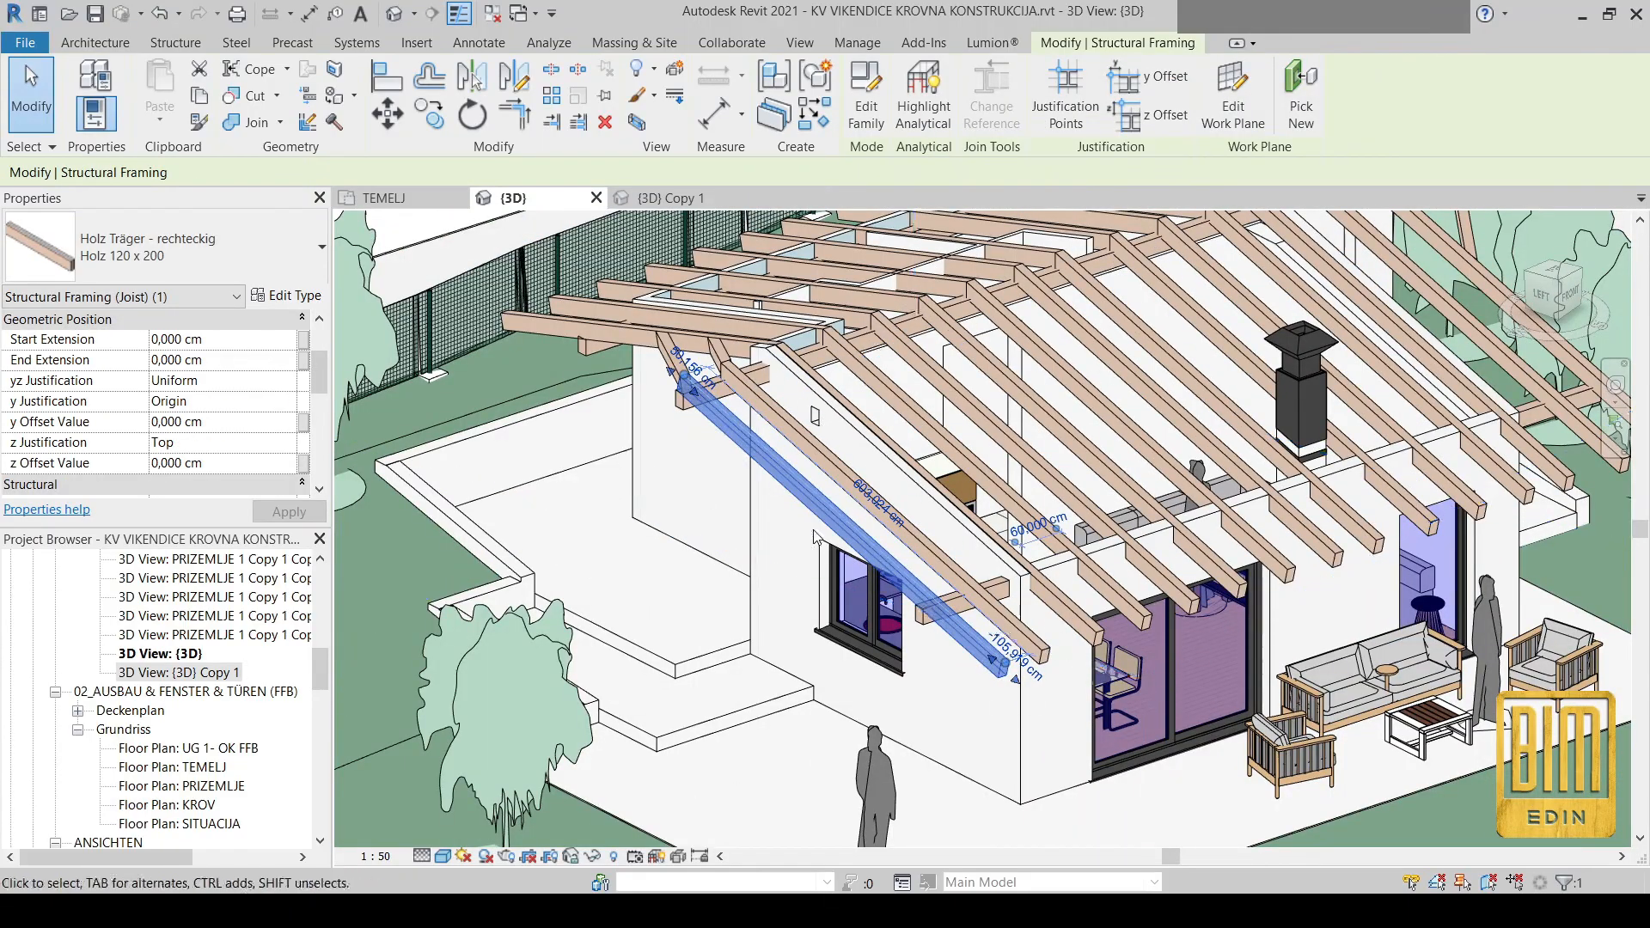
pyautogui.scroll(-2, 815, 537)
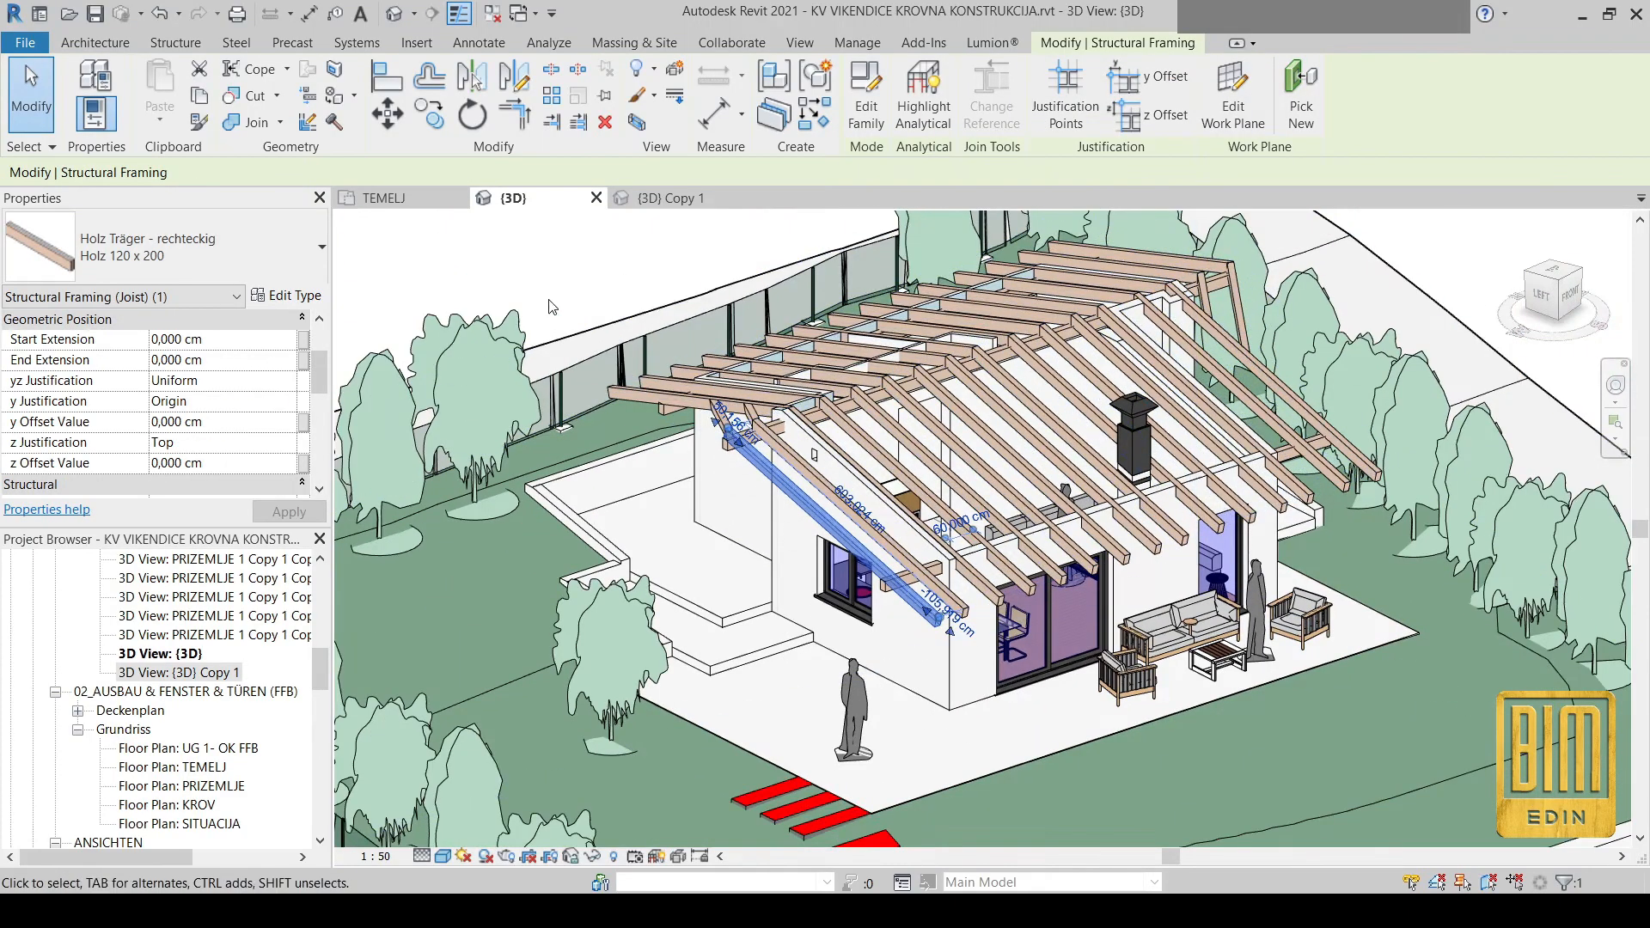
pyautogui.click(662, 198)
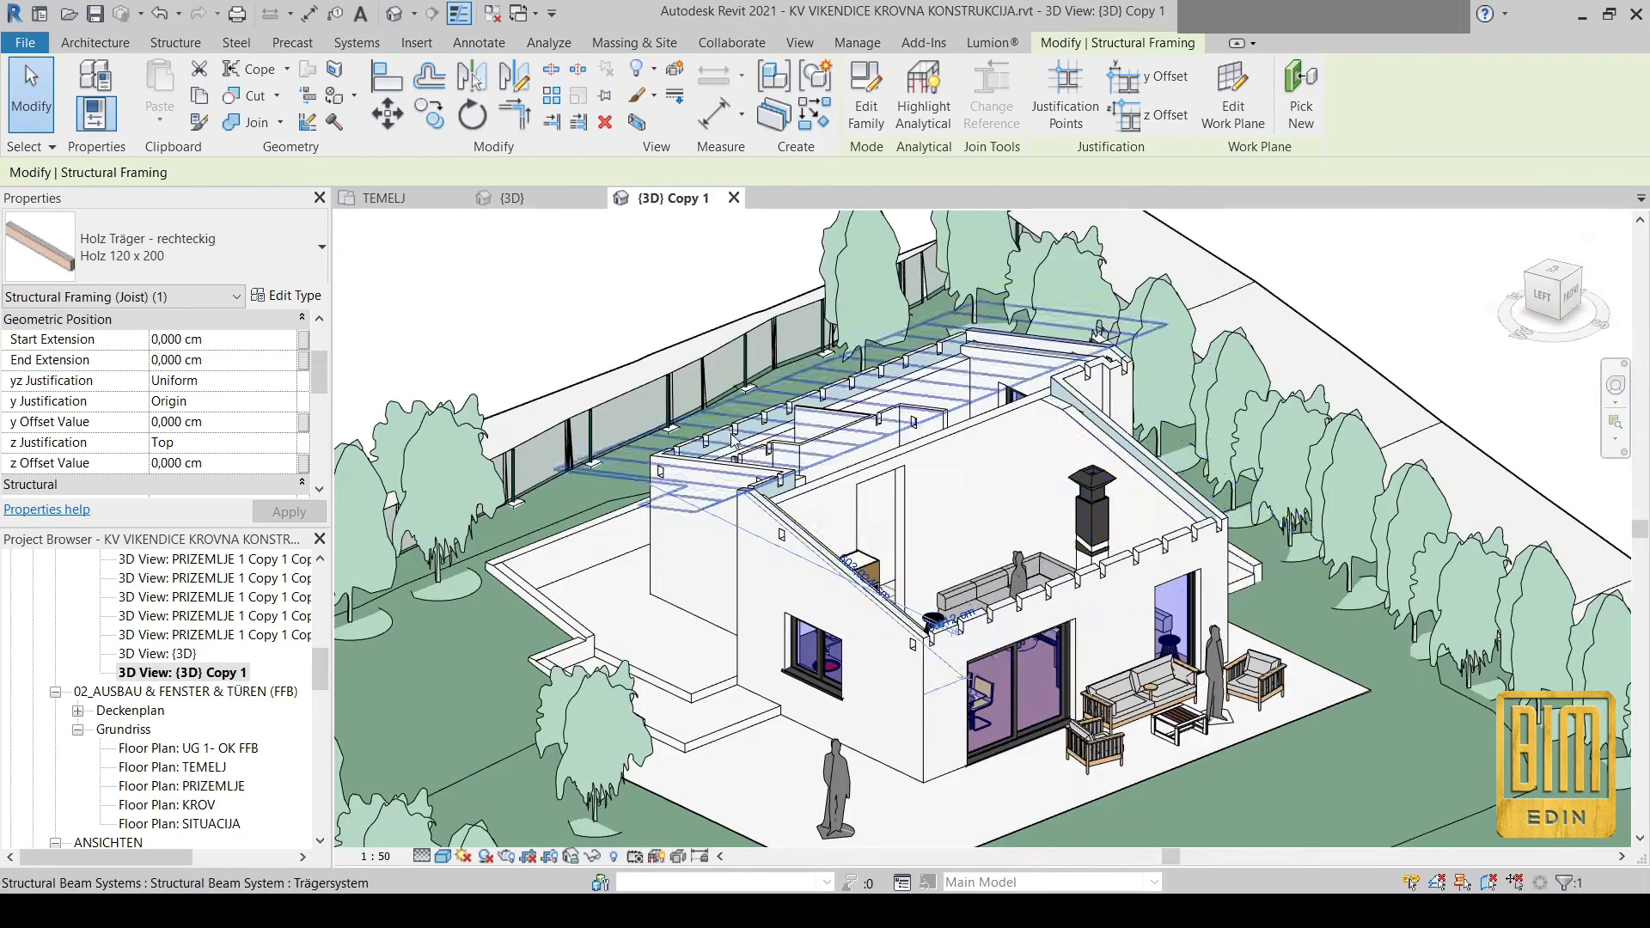
# Undo the last change in the {3D} Copy 1 view to bring back the linked model's roof framing
pyautogui.scroll(5, 734, 441)
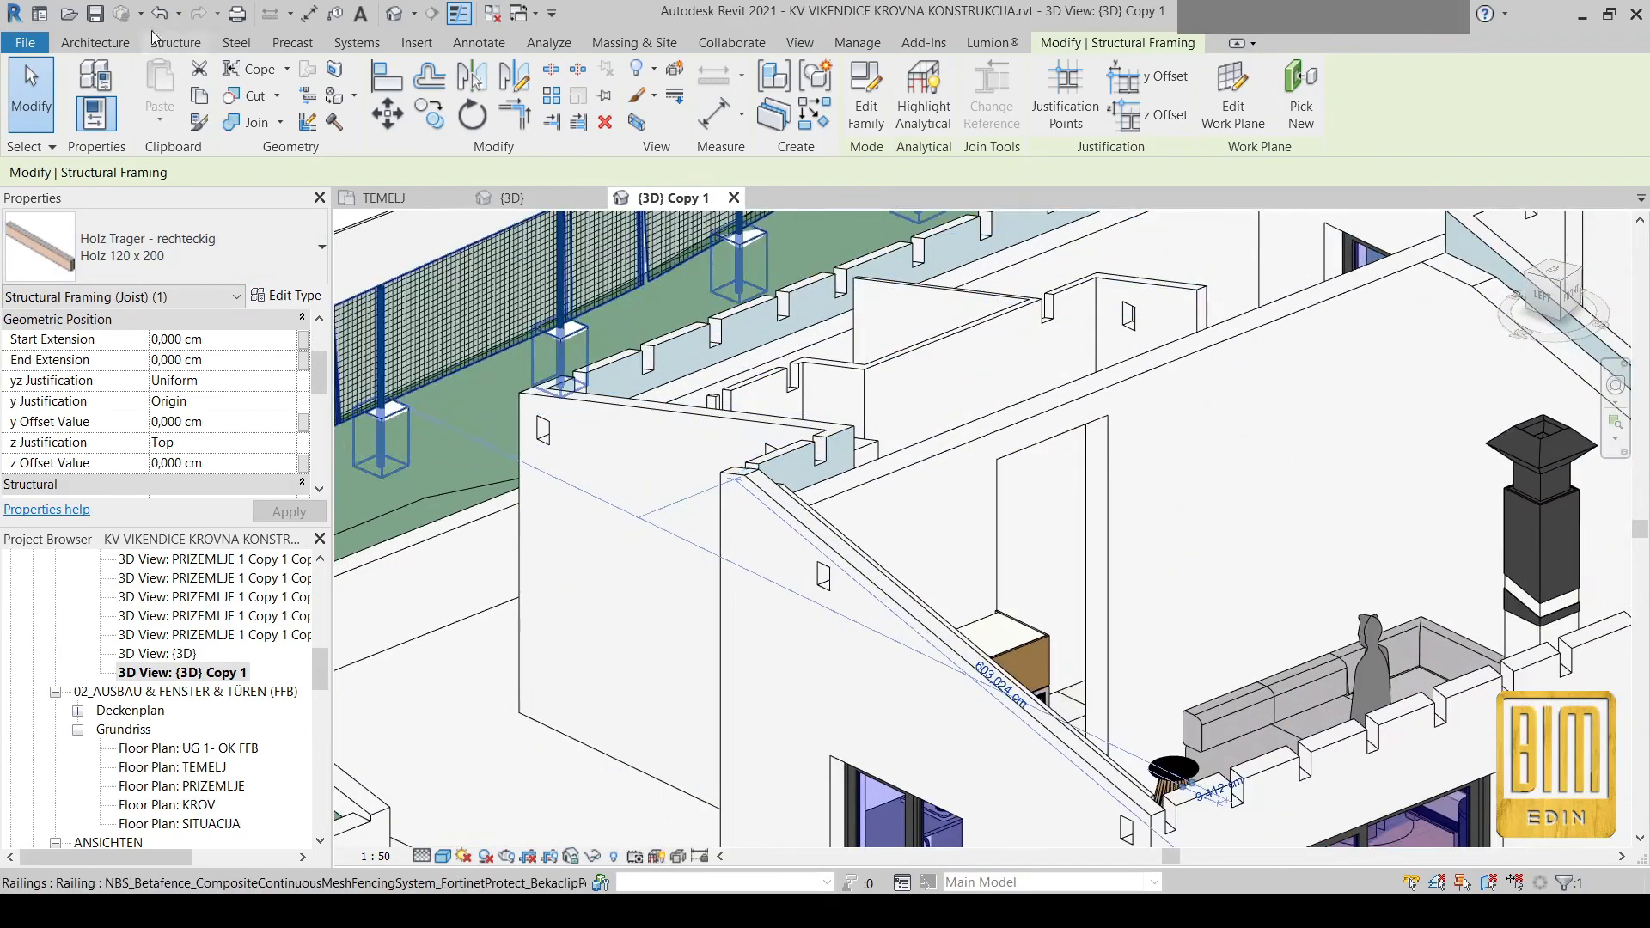
pyautogui.click(159, 13)
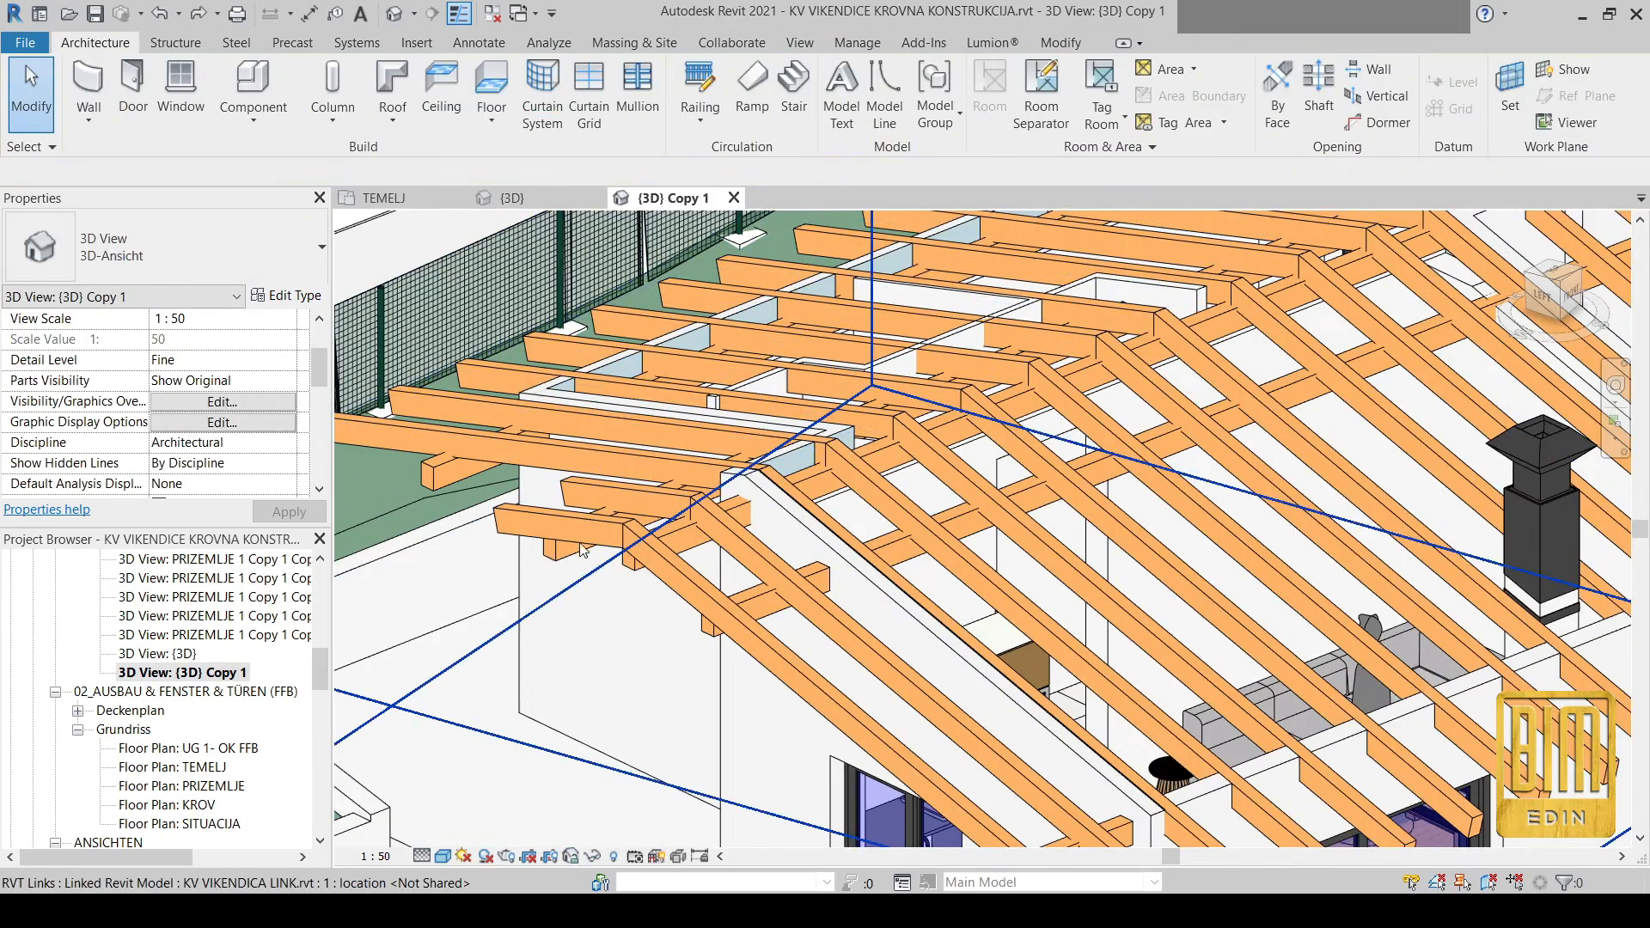
pyautogui.scroll(-4, 632, 531)
pyautogui.scroll(3, 1306, 310)
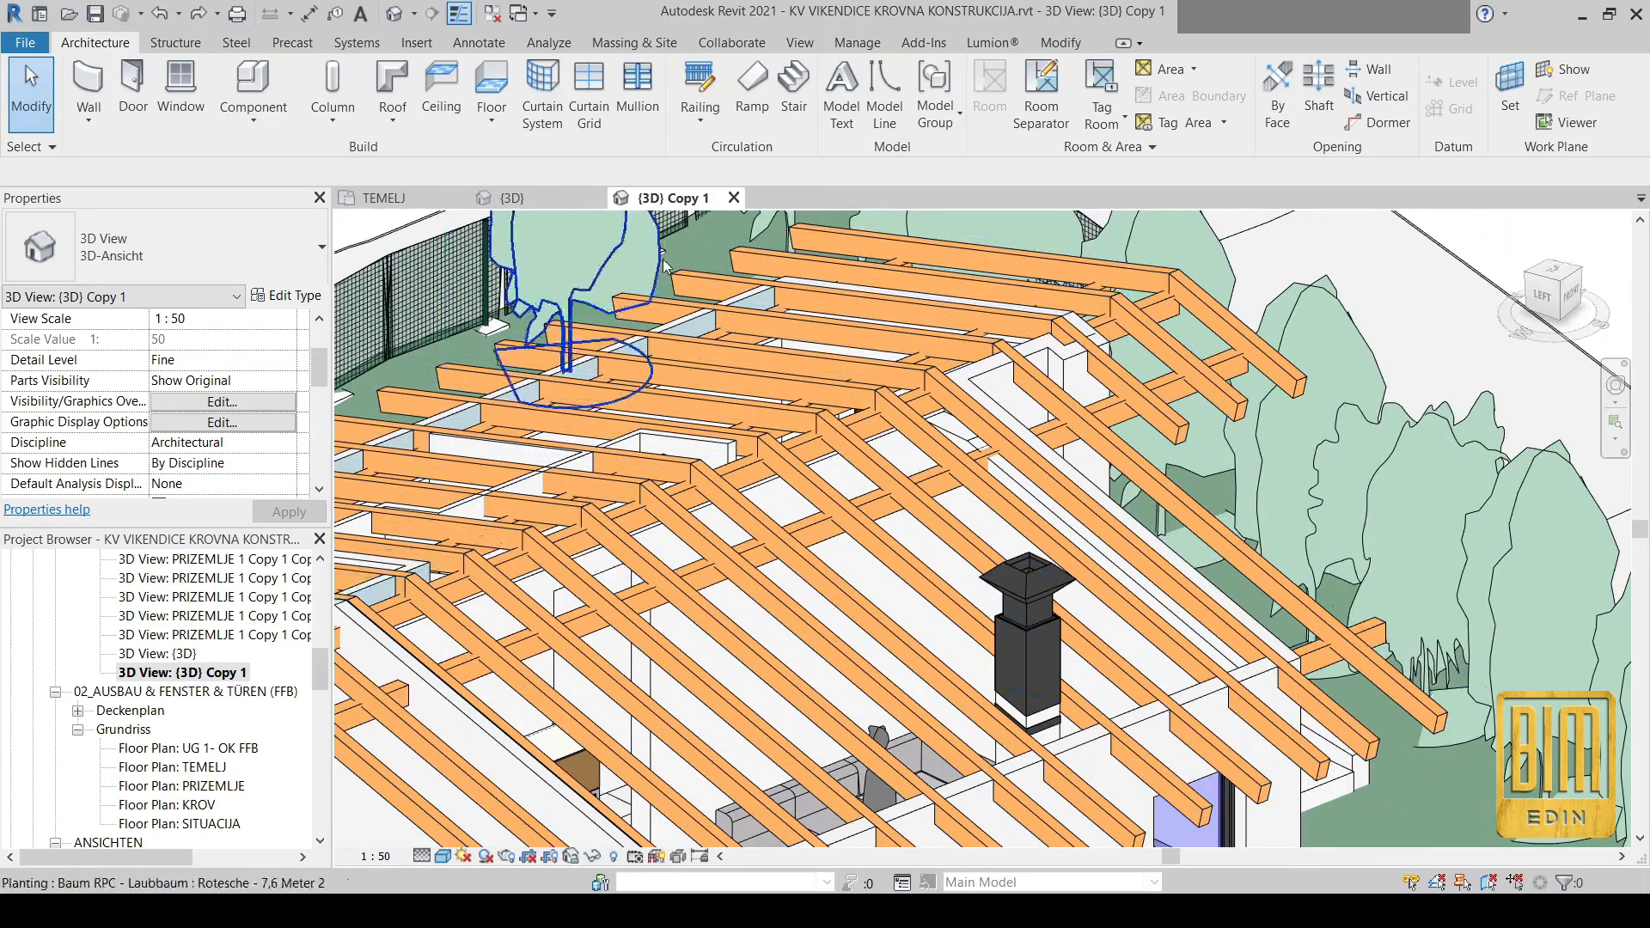
# Compare the rafters at both gable ends in the {3D} Copy 1 view with the host model's rafters in the {3D} view
pyautogui.scroll(4, 1130, 367)
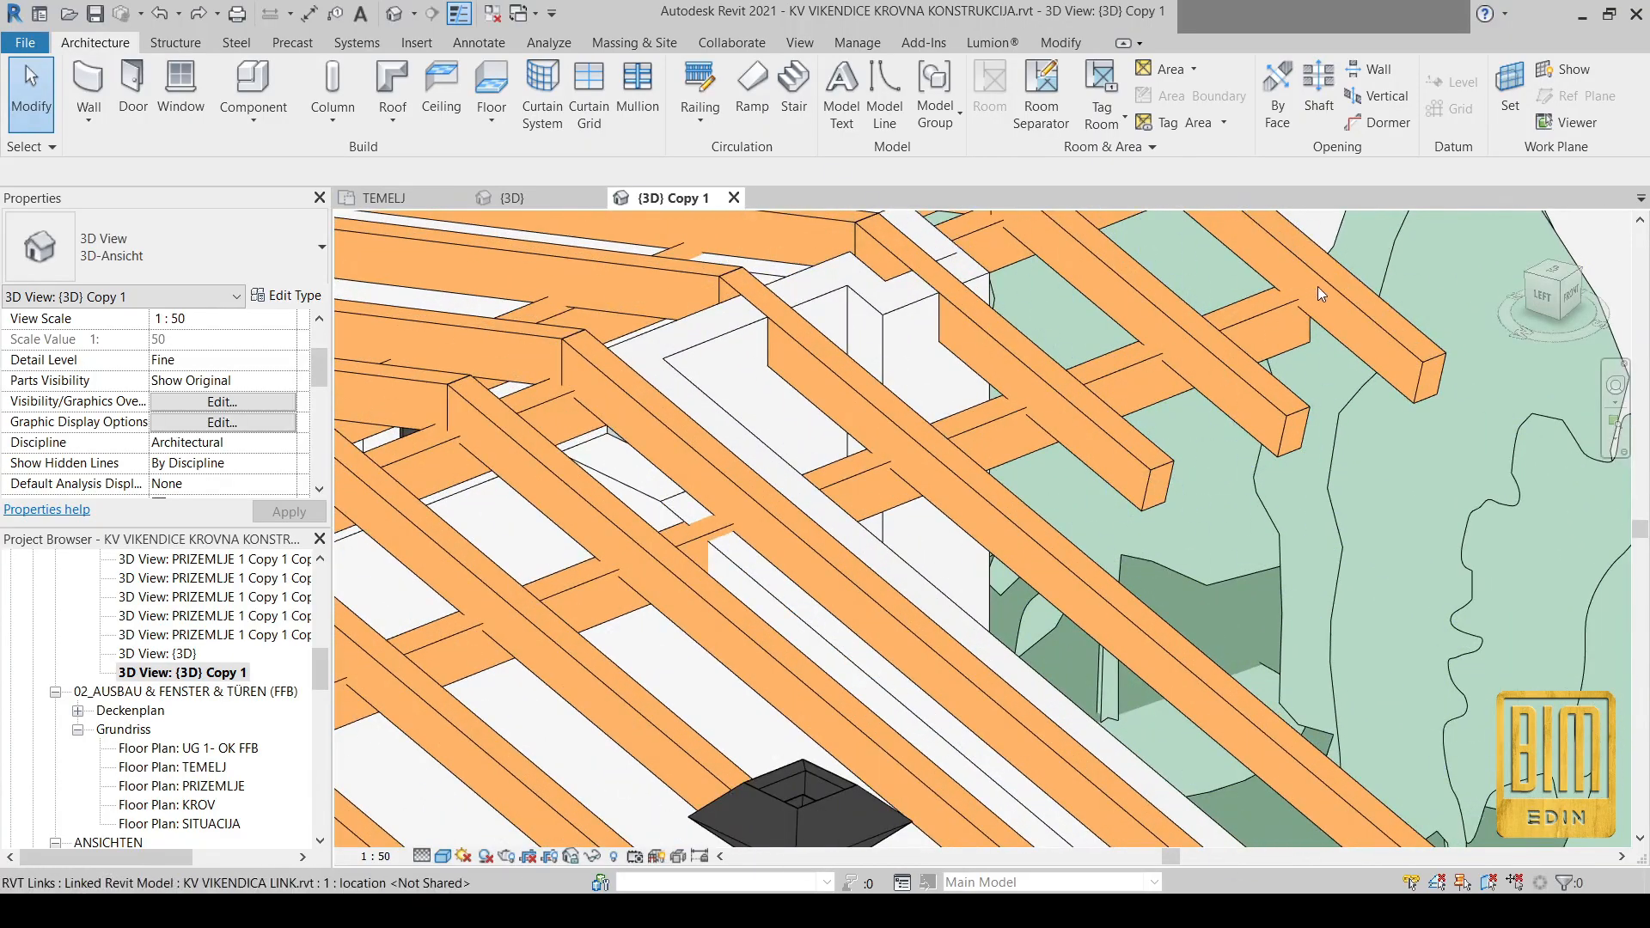
pyautogui.scroll(-3, 1116, 358)
pyautogui.scroll(2, 885, 385)
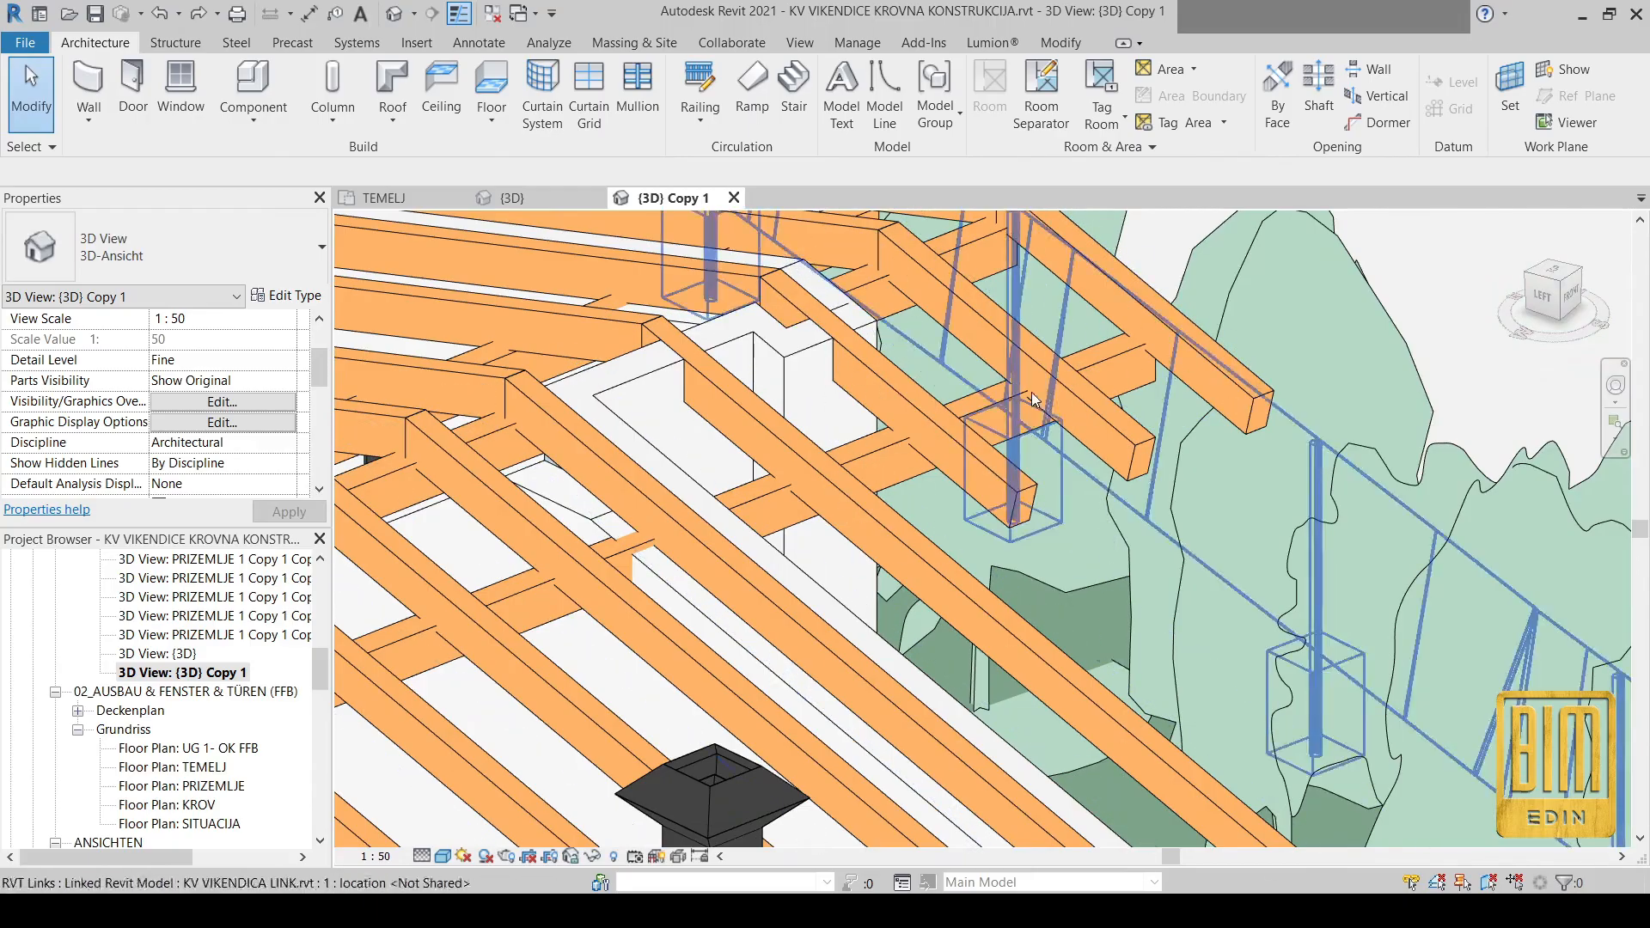
pyautogui.scroll(-3, 1240, 415)
pyautogui.scroll(-3, 1240, 415)
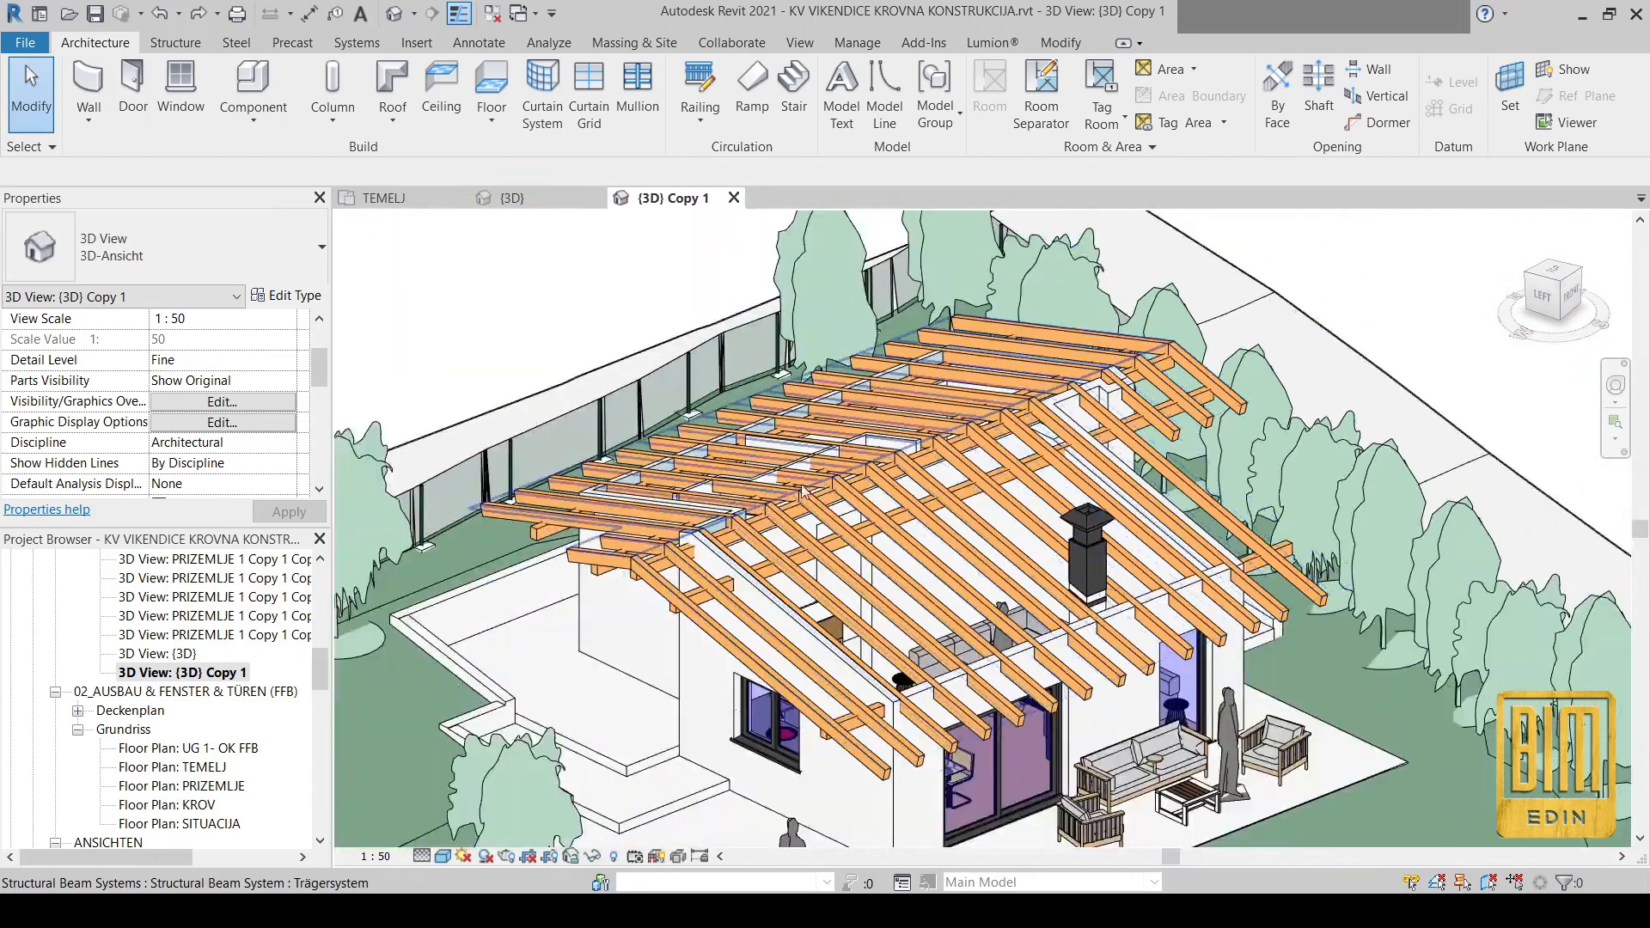
pyautogui.scroll(6, 602, 541)
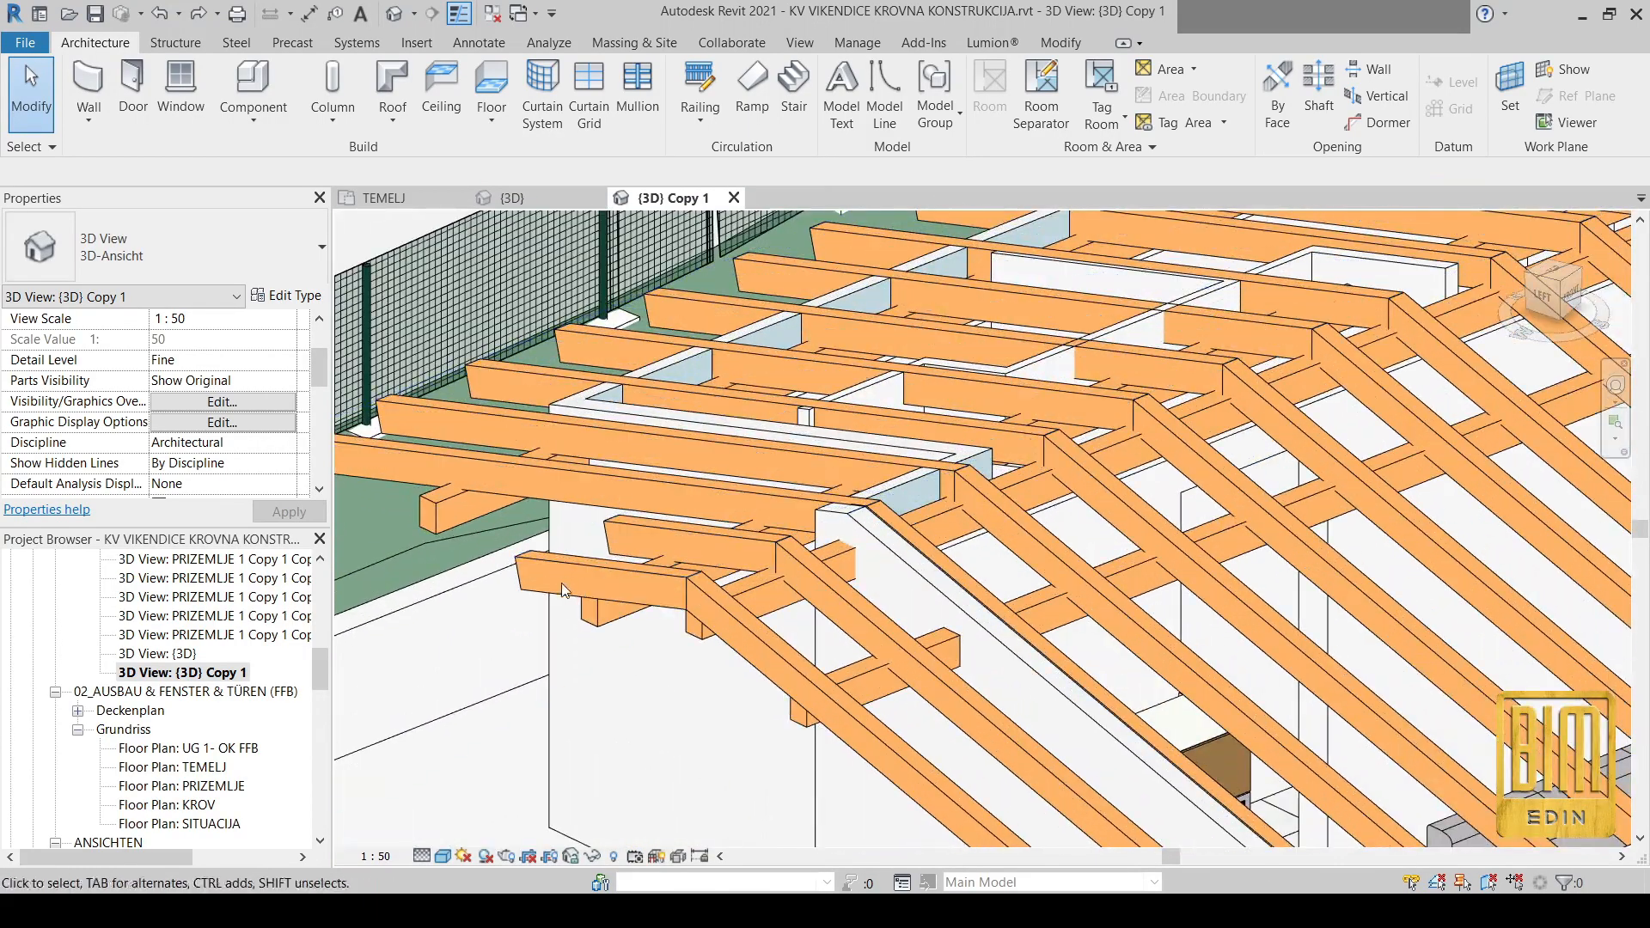
pyautogui.click(512, 198)
pyautogui.scroll(5, 786, 528)
pyautogui.scroll(-4, 786, 528)
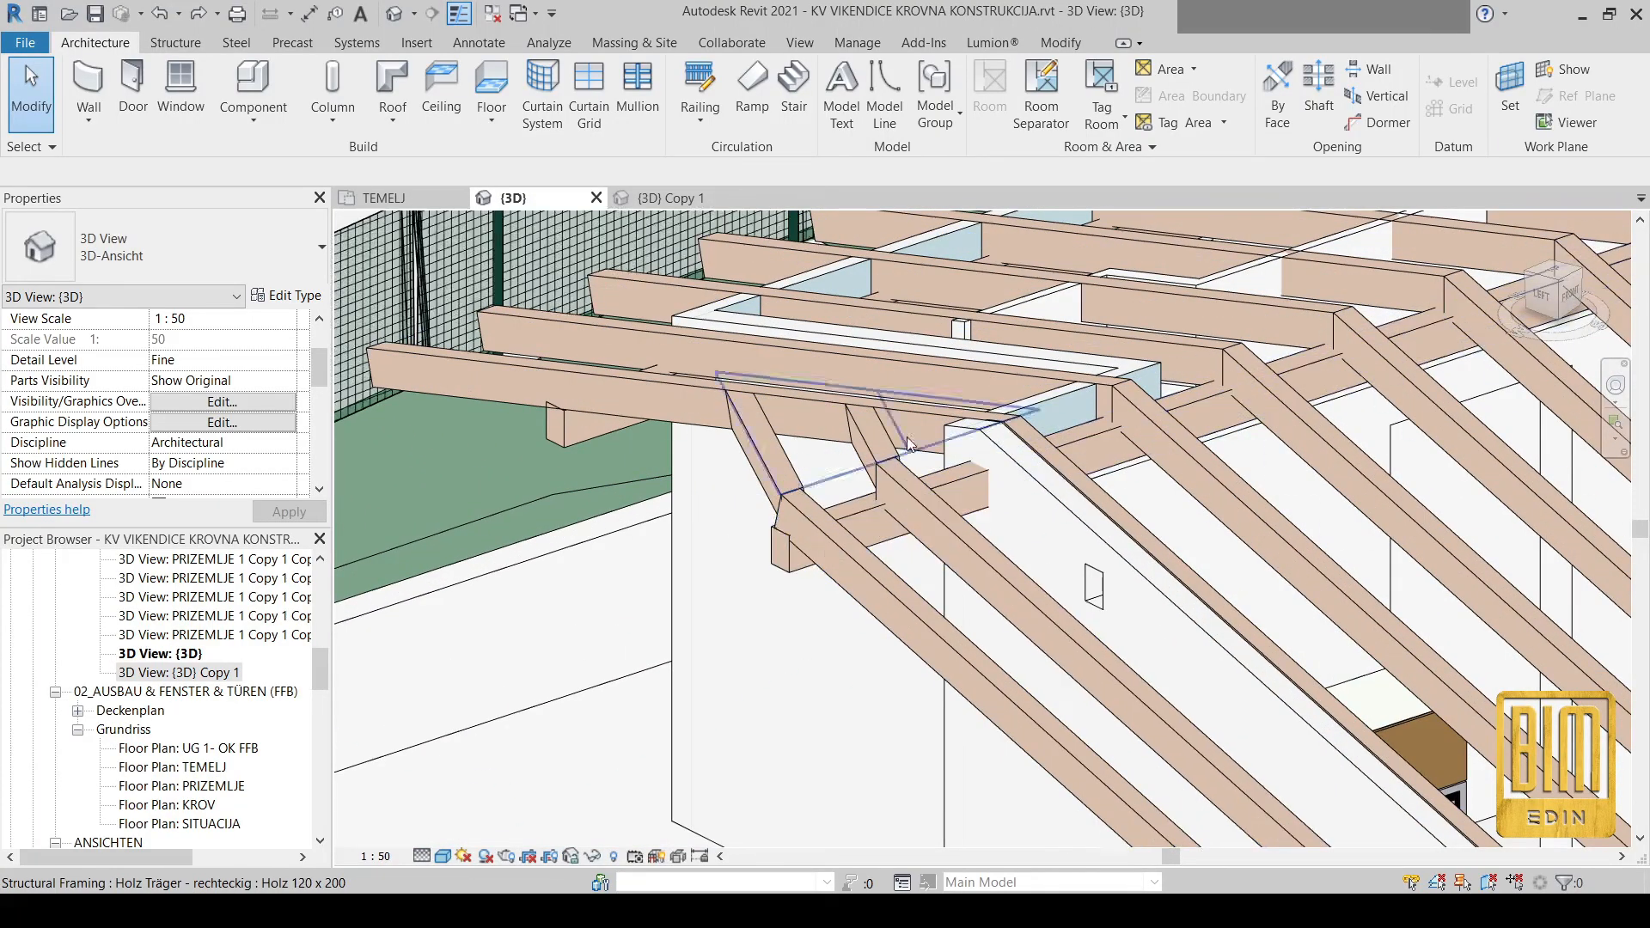
pyautogui.scroll(-4, 692, 504)
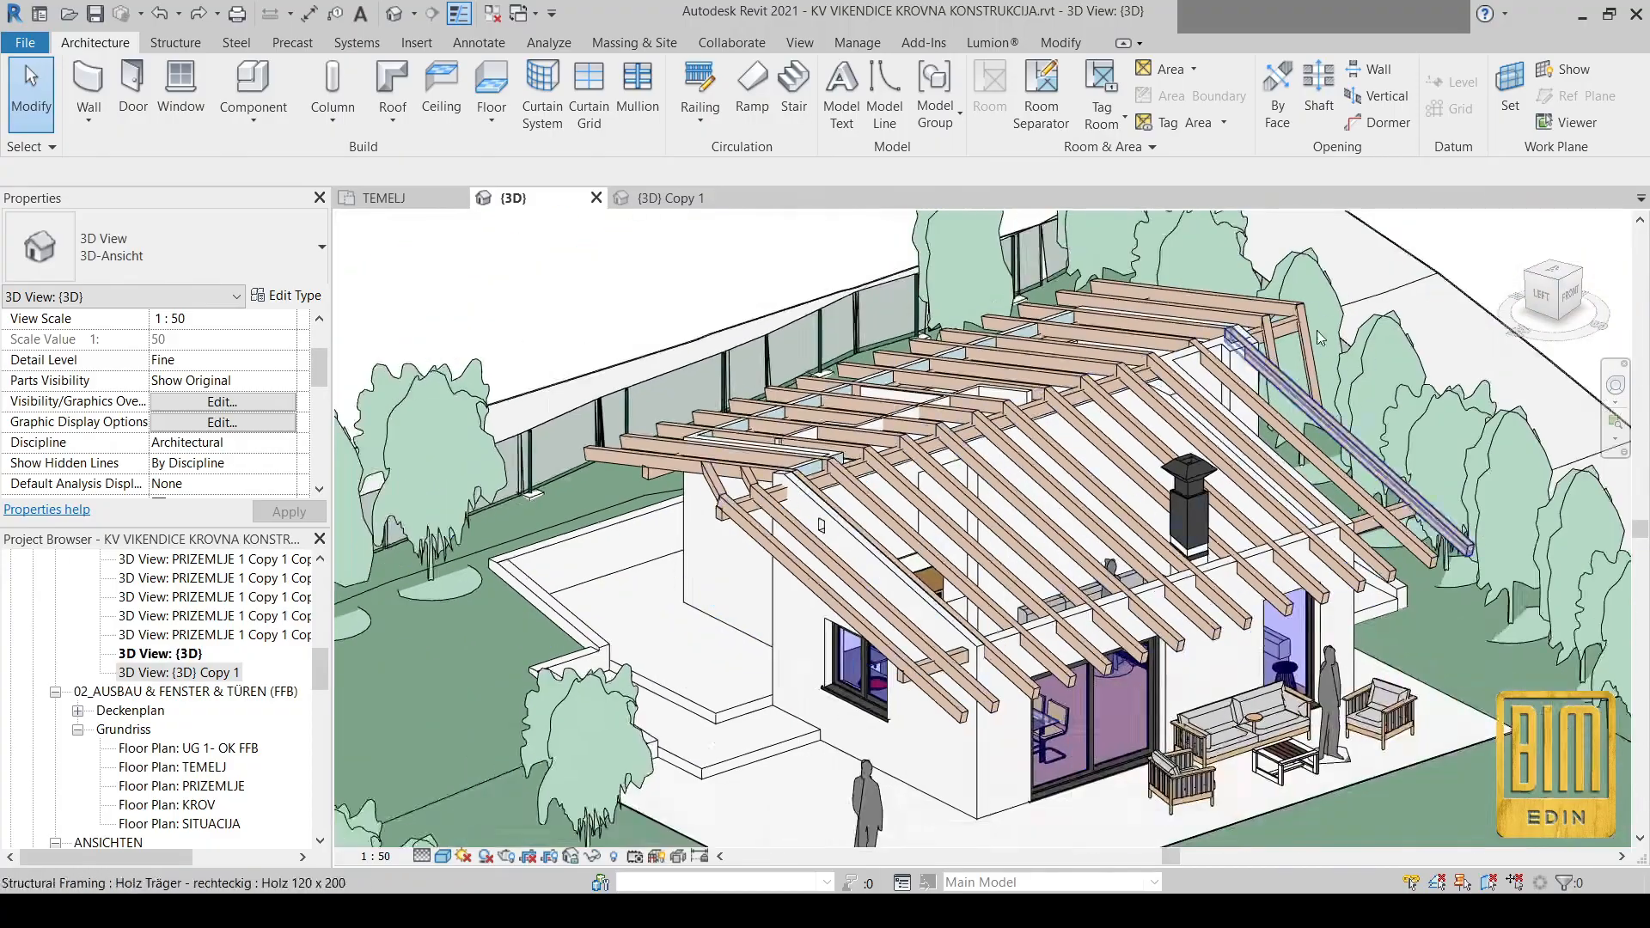
pyautogui.scroll(6, 1105, 475)
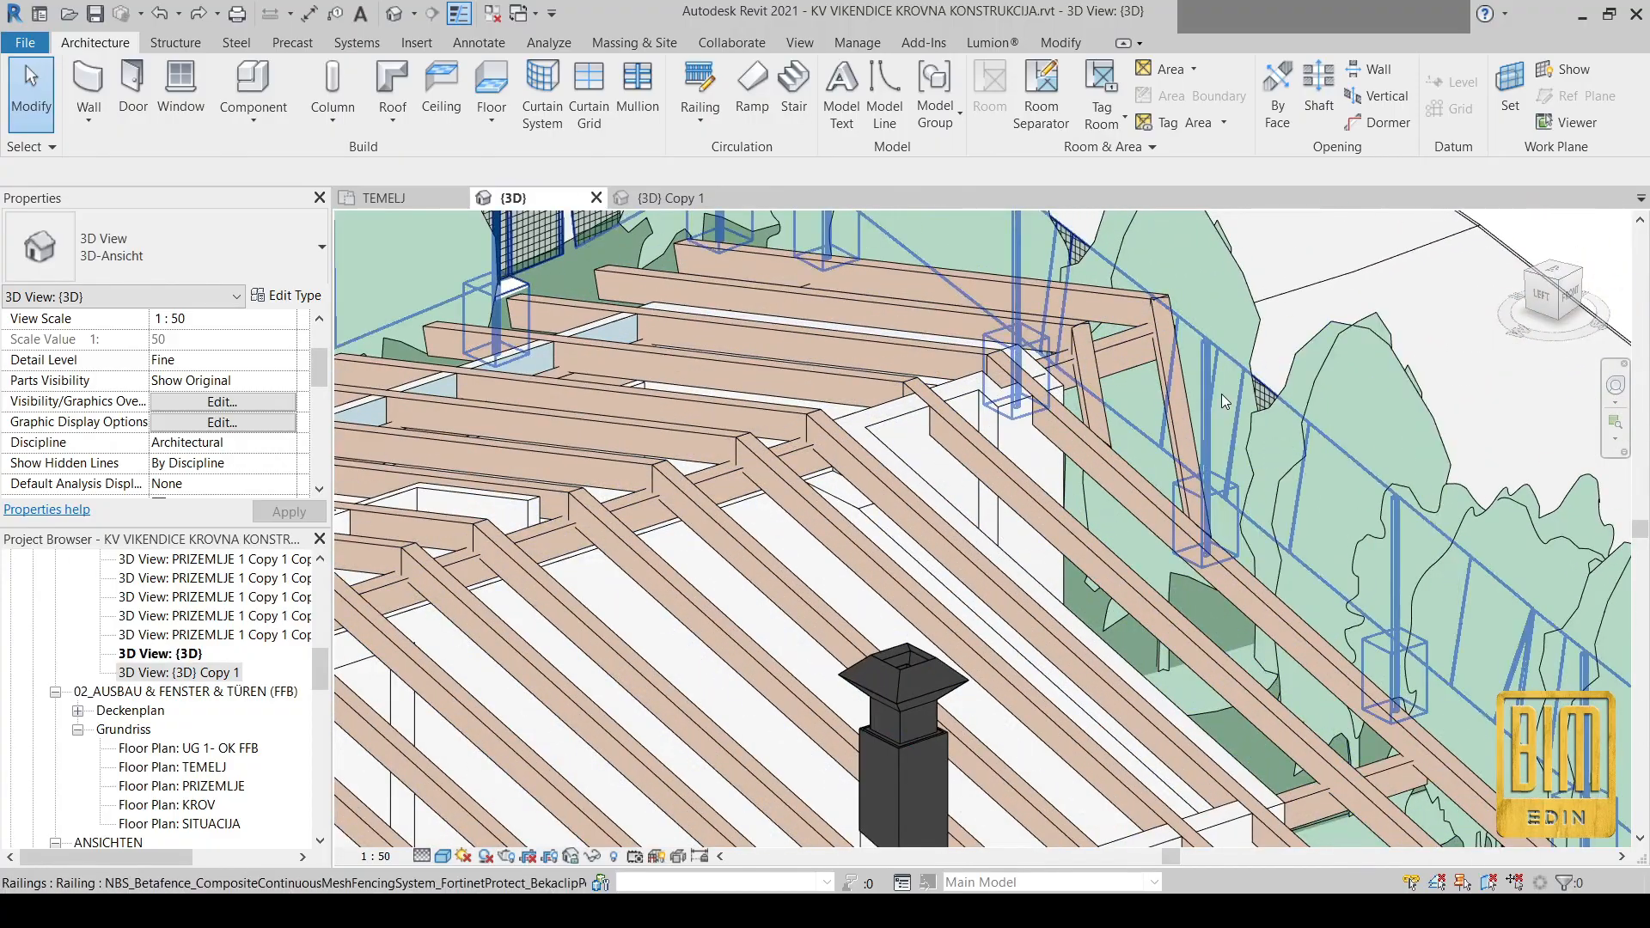
pyautogui.scroll(-5, 1056, 312)
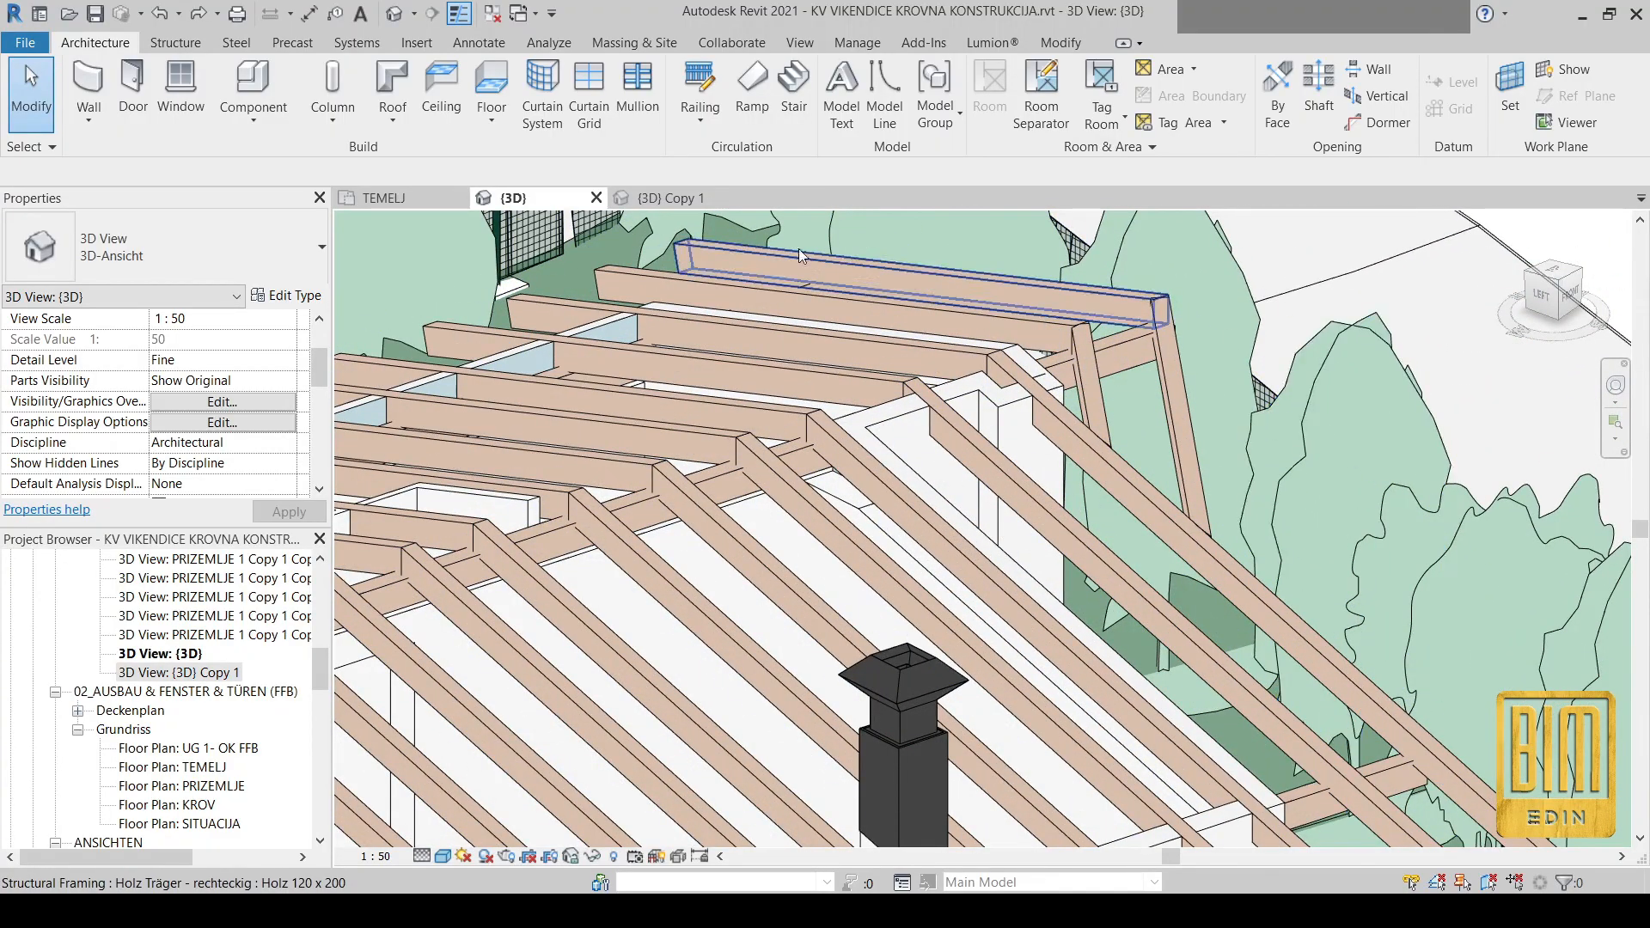
pyautogui.scroll(5, 692, 466)
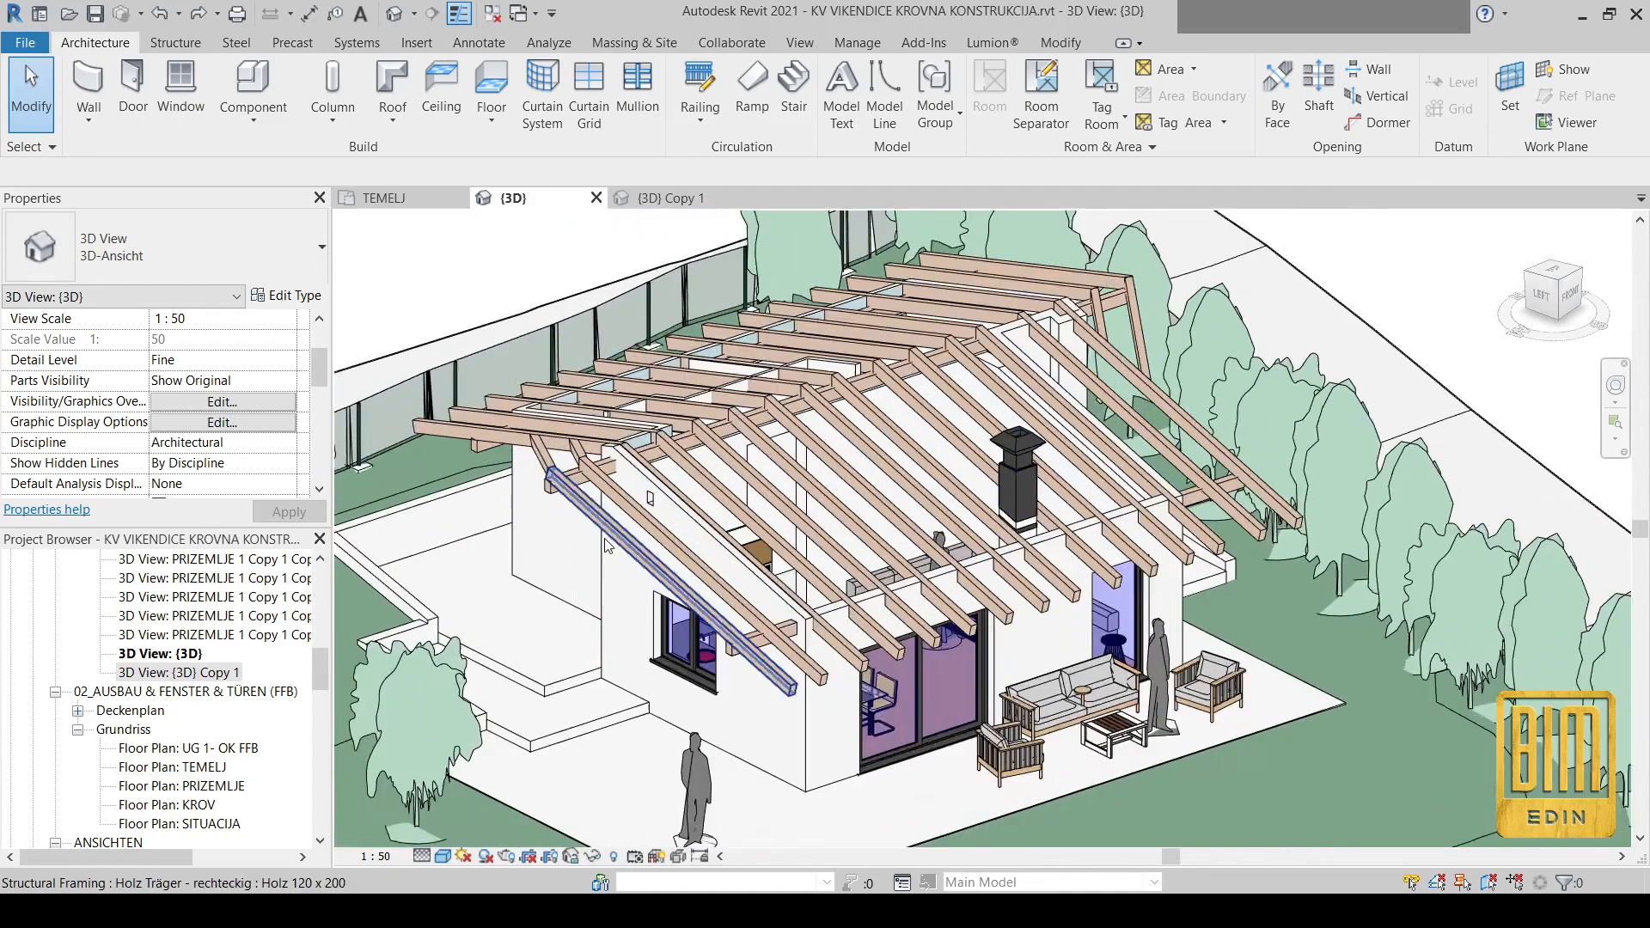
# Select all Holz 120 x 200 rafters visible in the {3D} view and delete them
pyautogui.click(611, 528)
pyautogui.rightClick(613, 530)
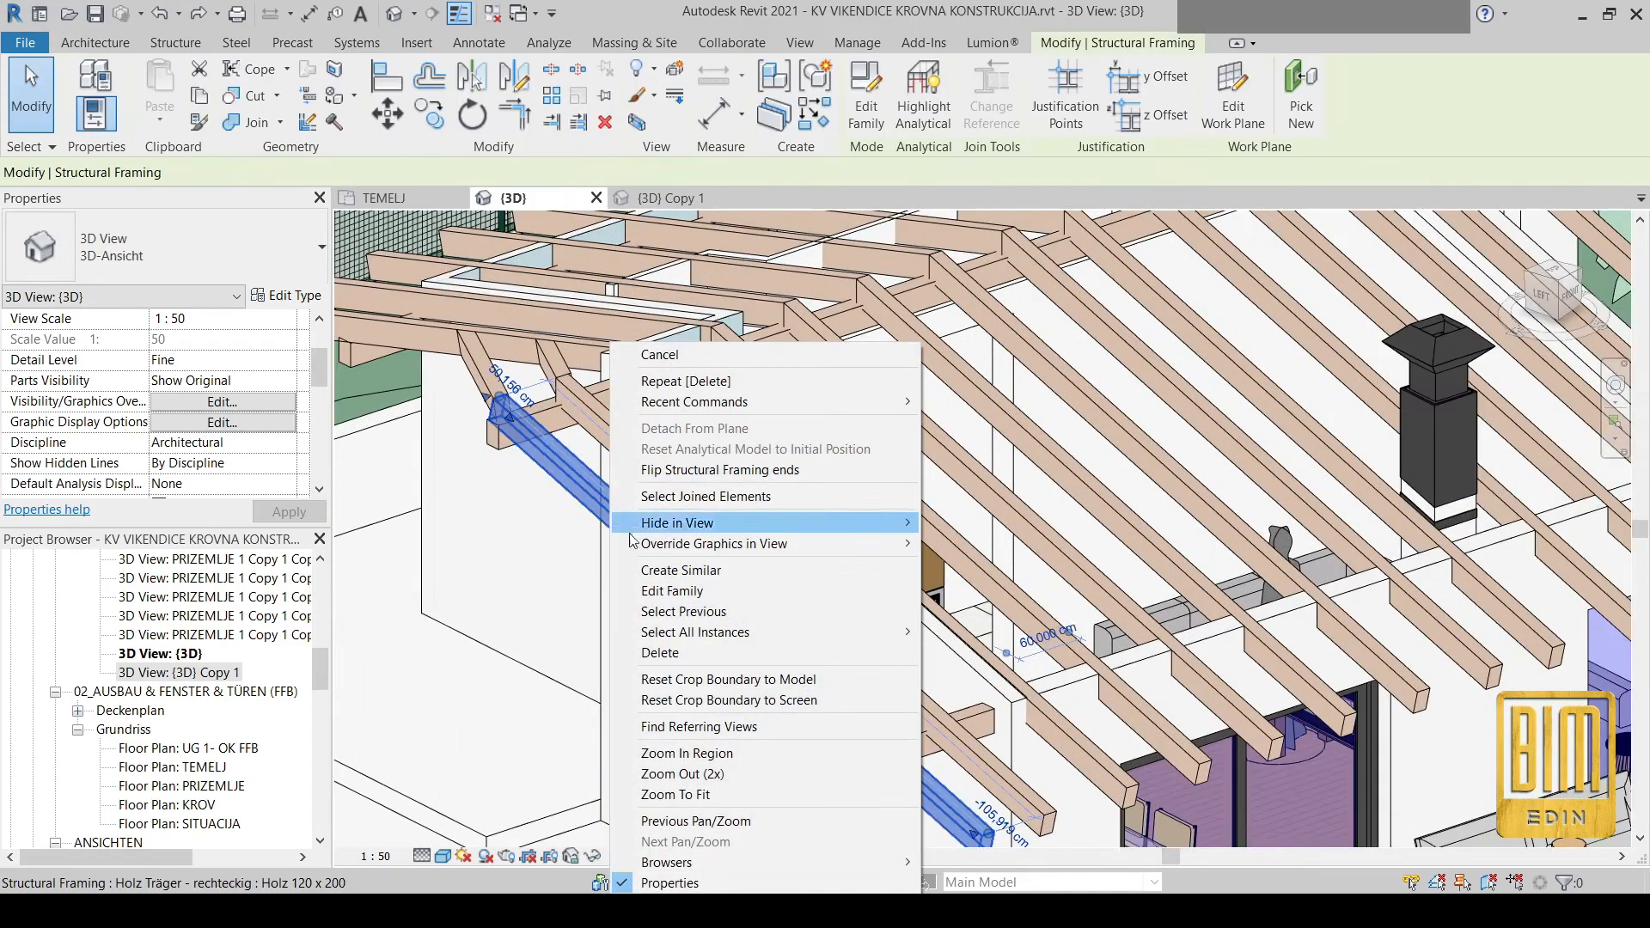
pyautogui.moveTo(744, 636)
pyautogui.click(952, 635)
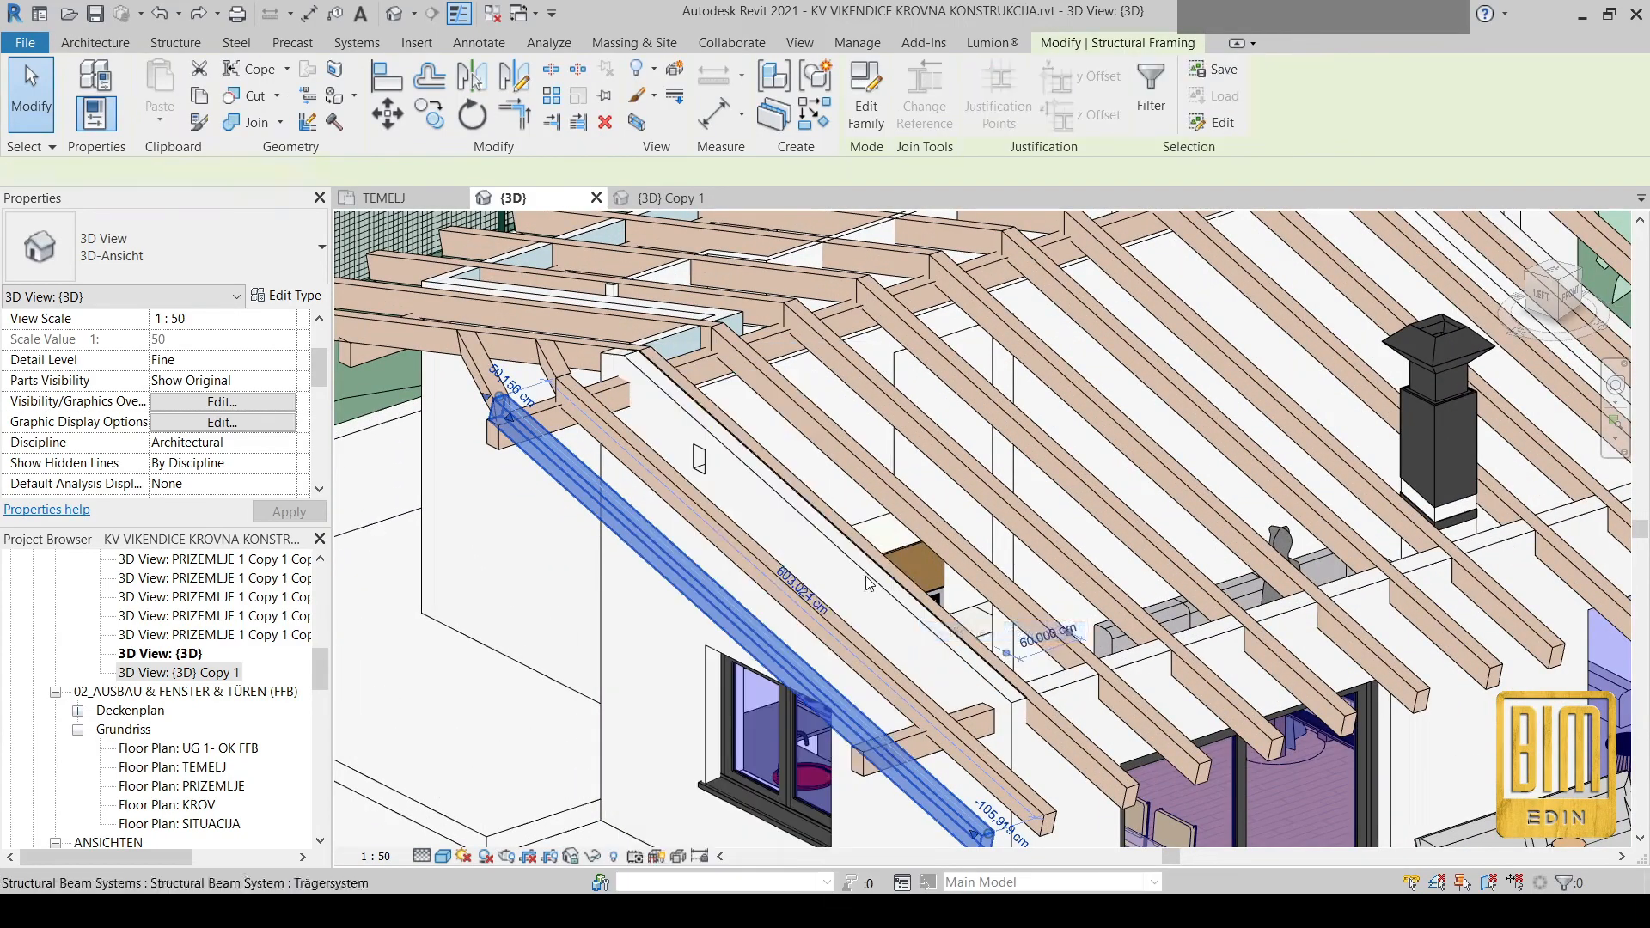
pyautogui.scroll(-4, 854, 448)
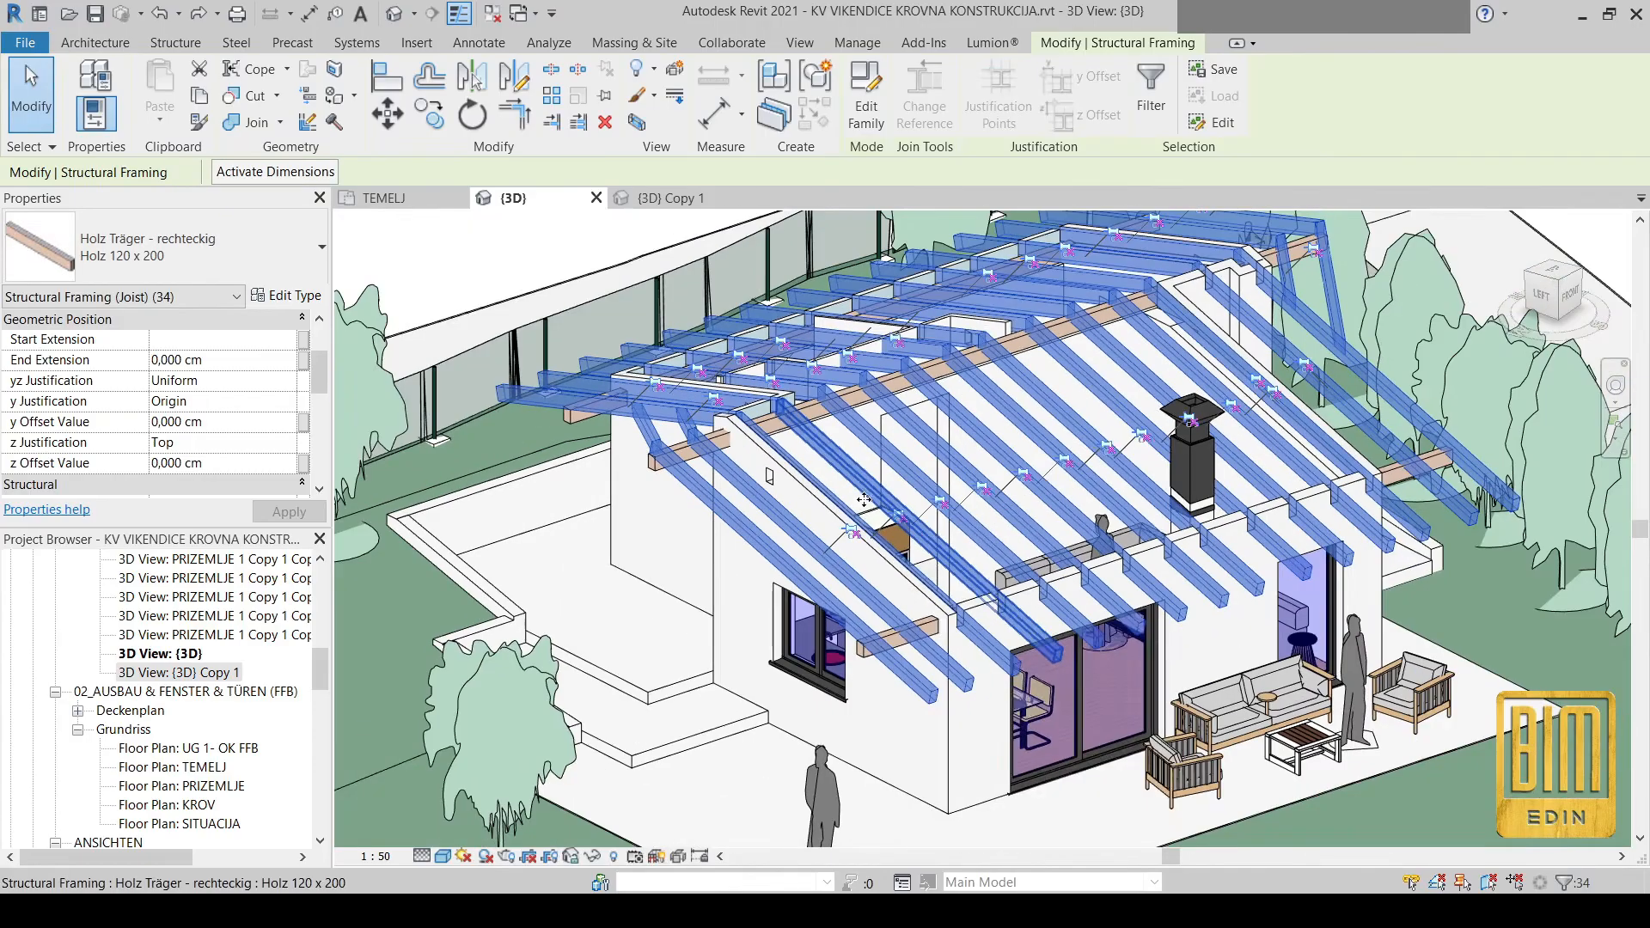
pyautogui.rightClick(861, 443)
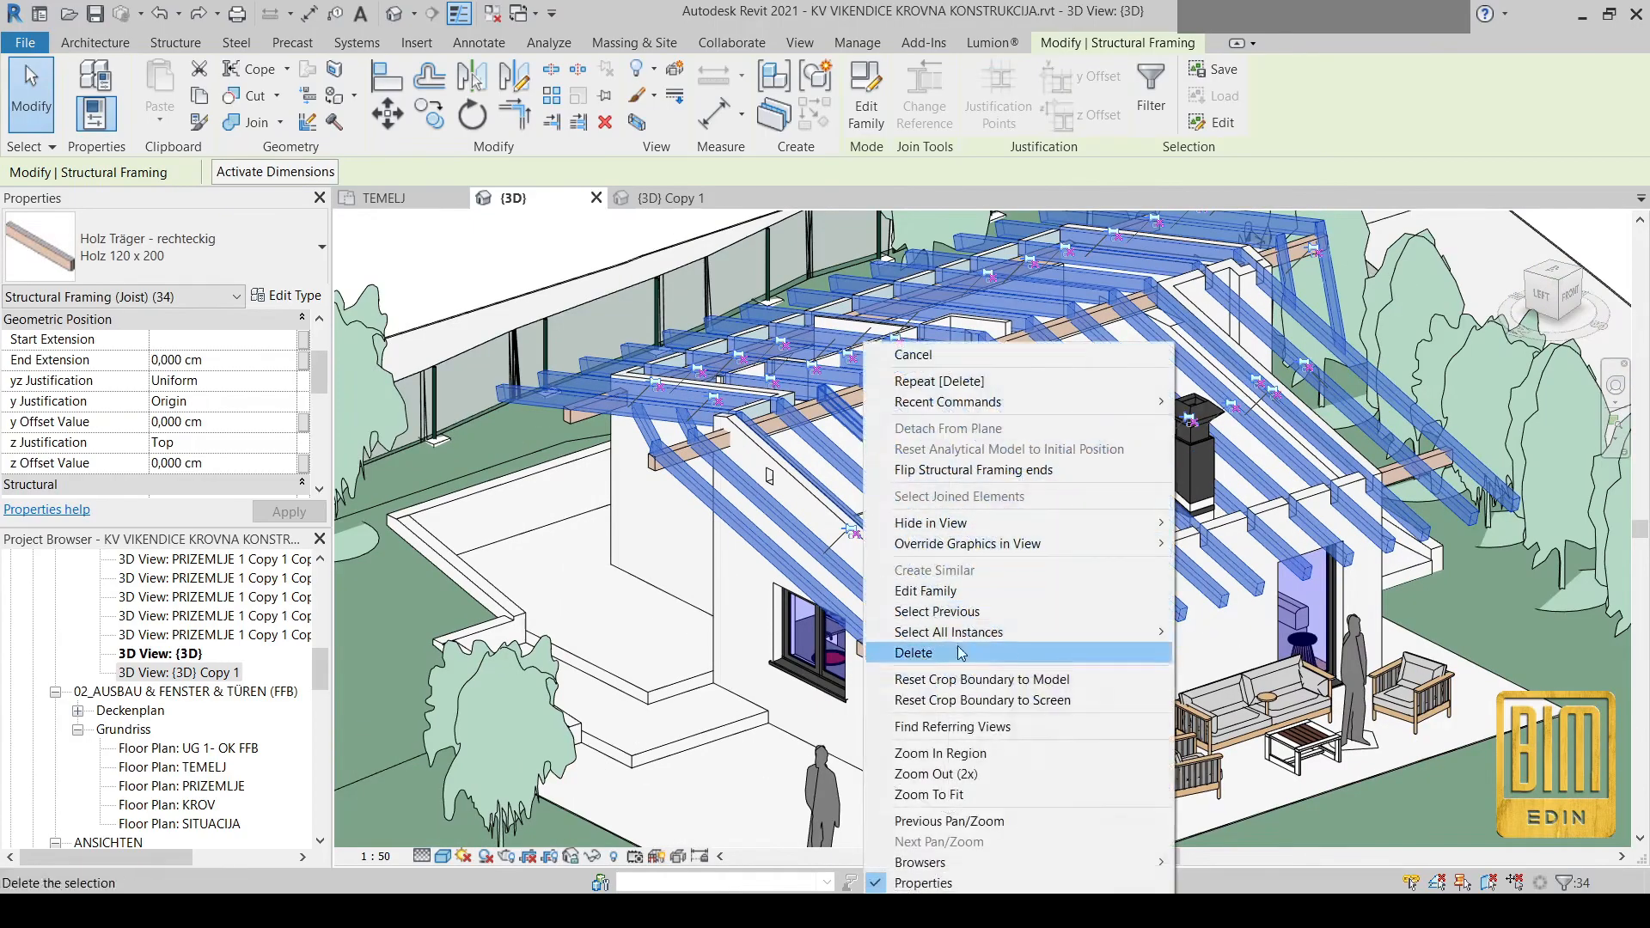
pyautogui.click(945, 652)
# Select all Holz 140 x 200 purlins visible in the {3D} view and delete them
pyautogui.scroll(5, 584, 414)
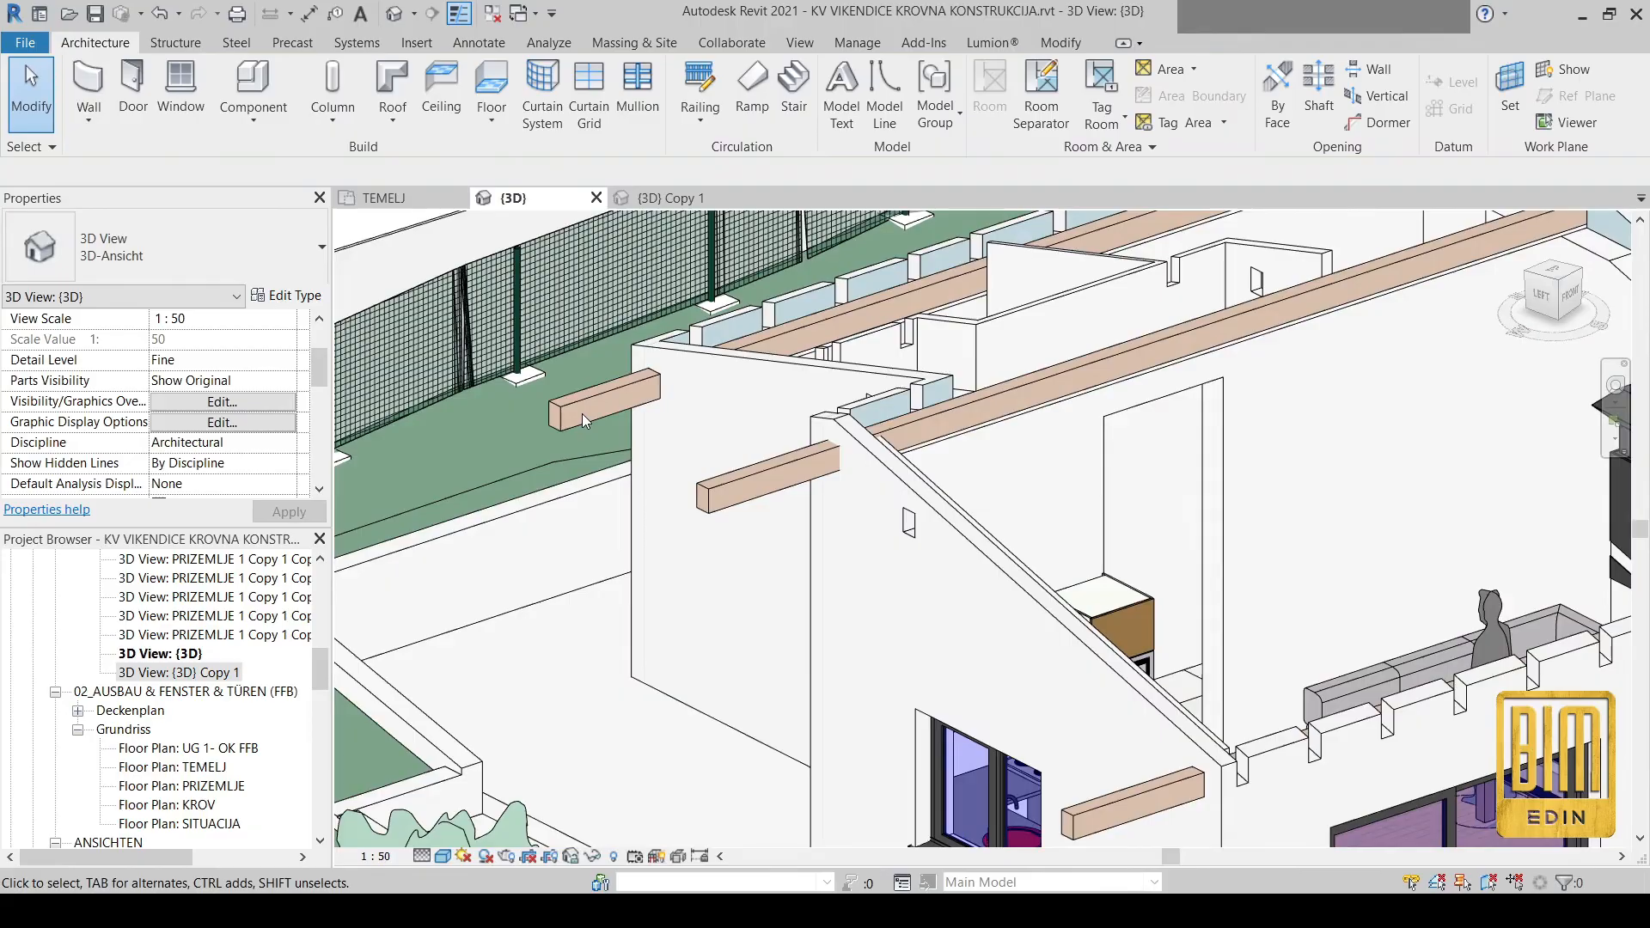
pyautogui.click(564, 421)
pyautogui.rightClick(565, 423)
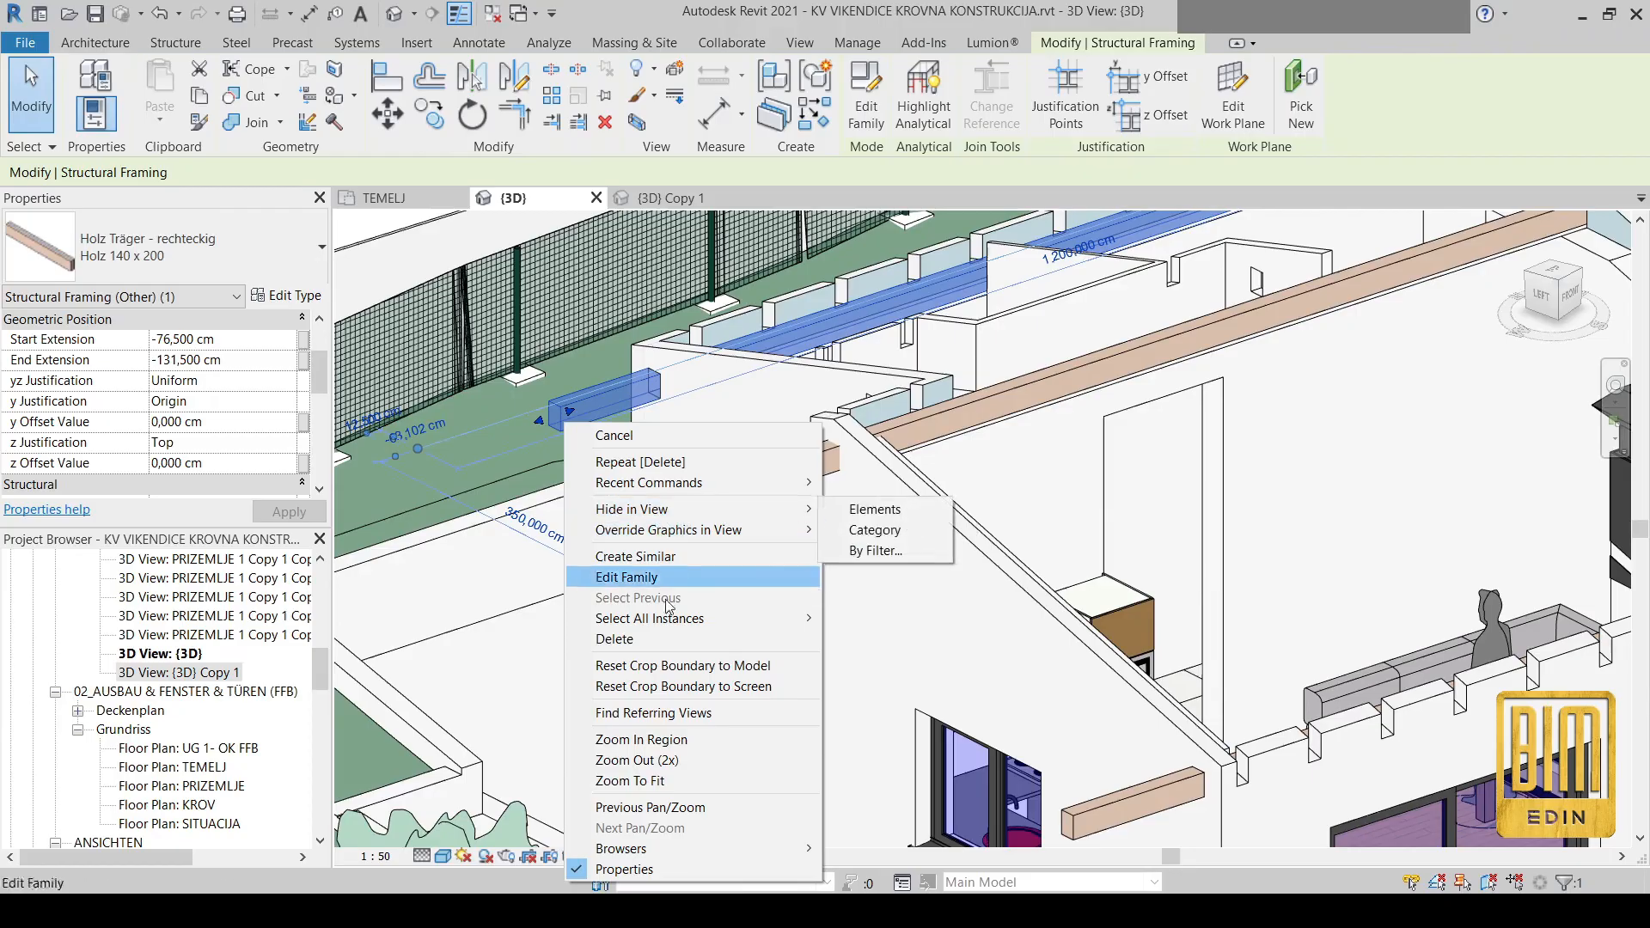
pyautogui.moveTo(670, 621)
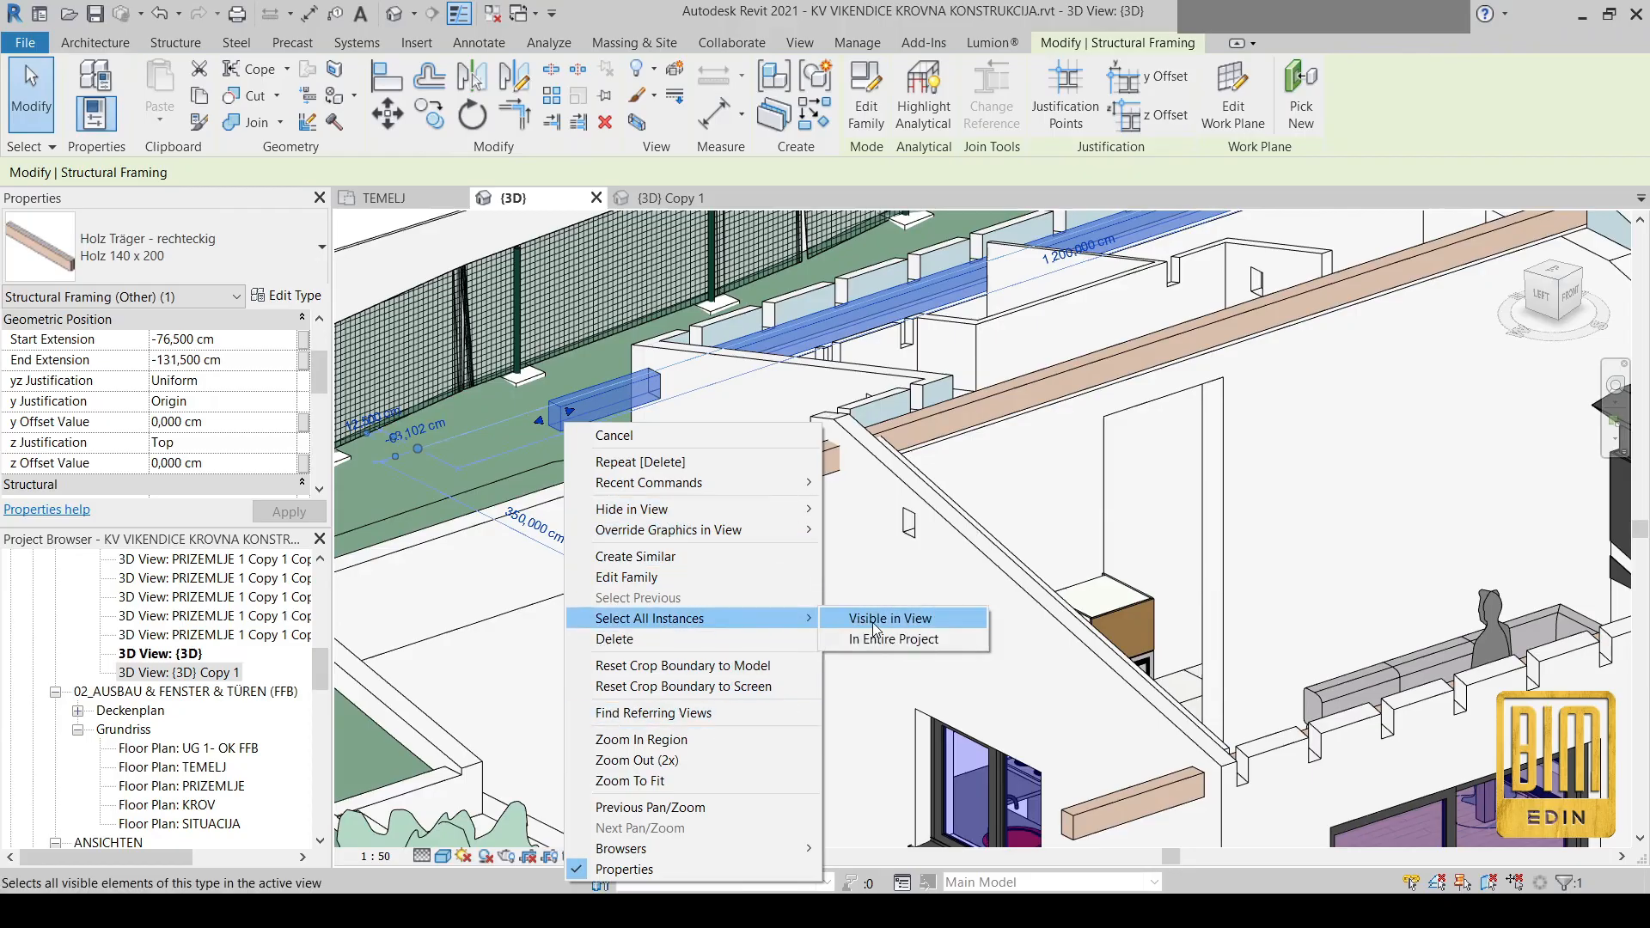
pyautogui.click(873, 620)
pyautogui.rightClick(726, 496)
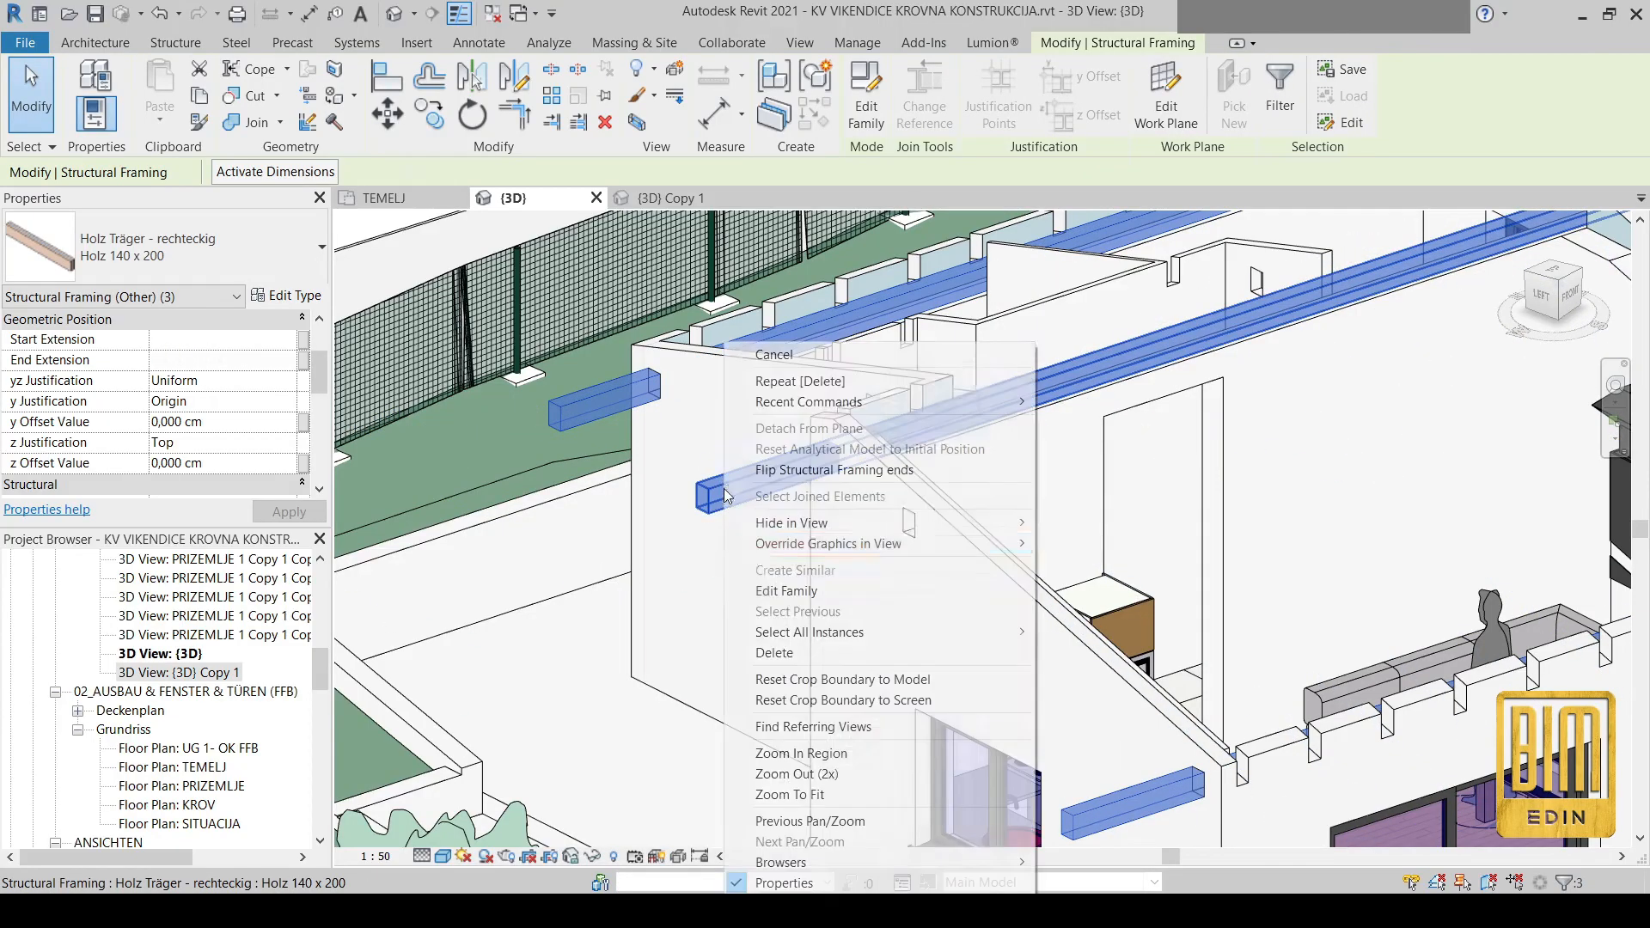
pyautogui.click(774, 652)
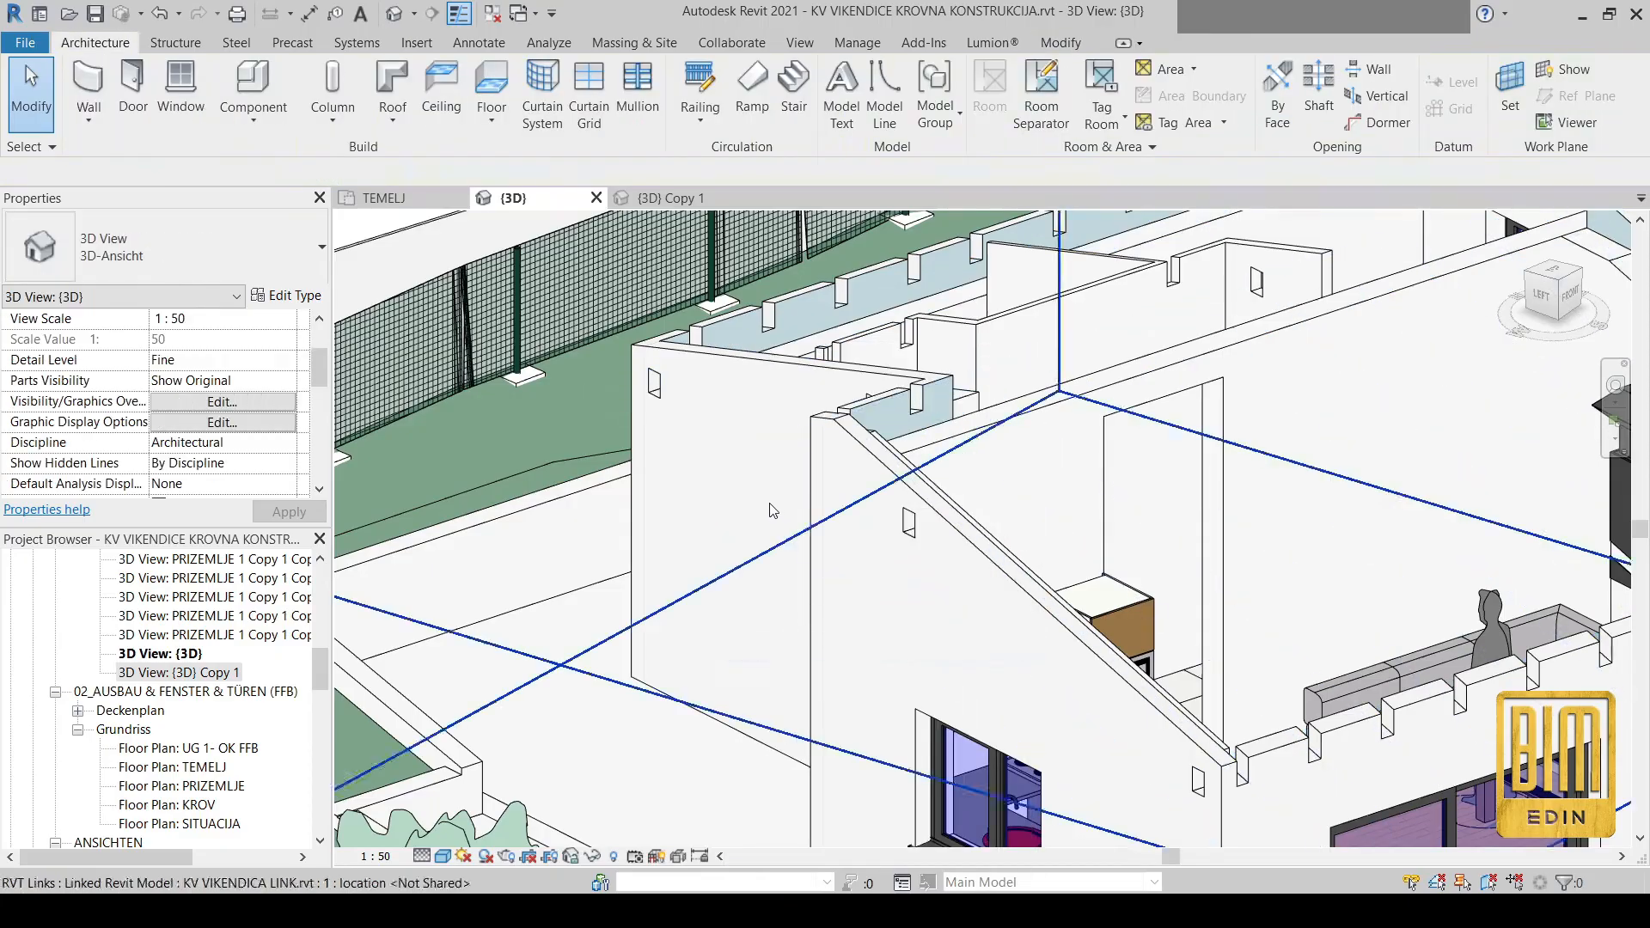
# Compare the house without host roof framing in the {3D} view with the linked framing in {3D} Copy 1
pyautogui.scroll(-5, 769, 509)
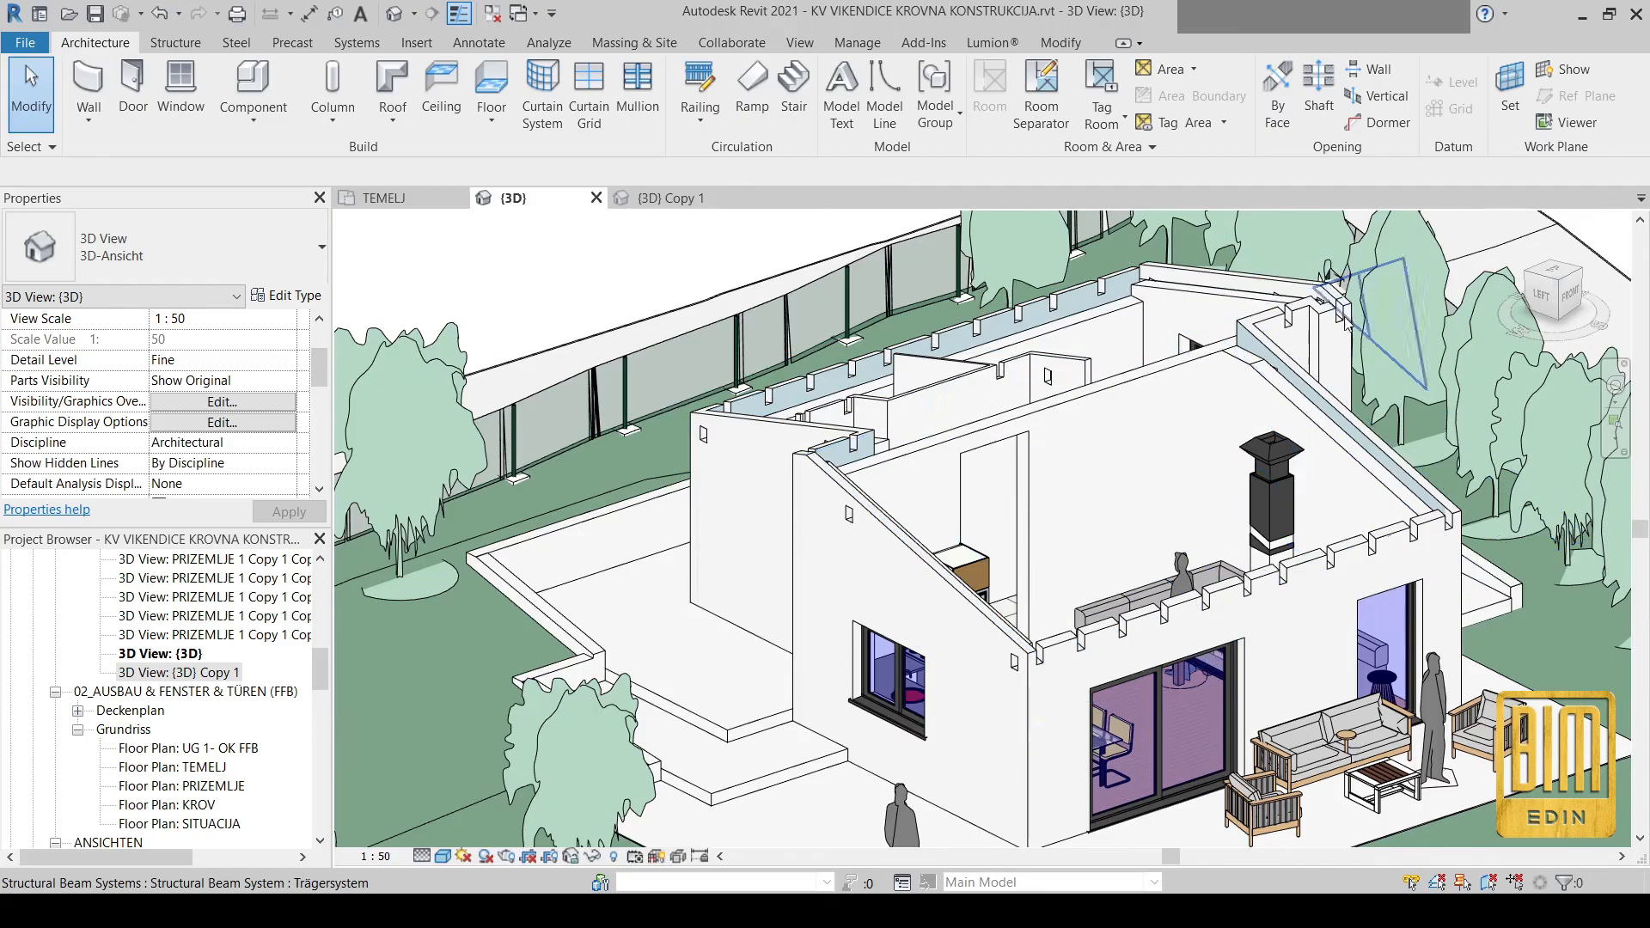
pyautogui.click(690, 198)
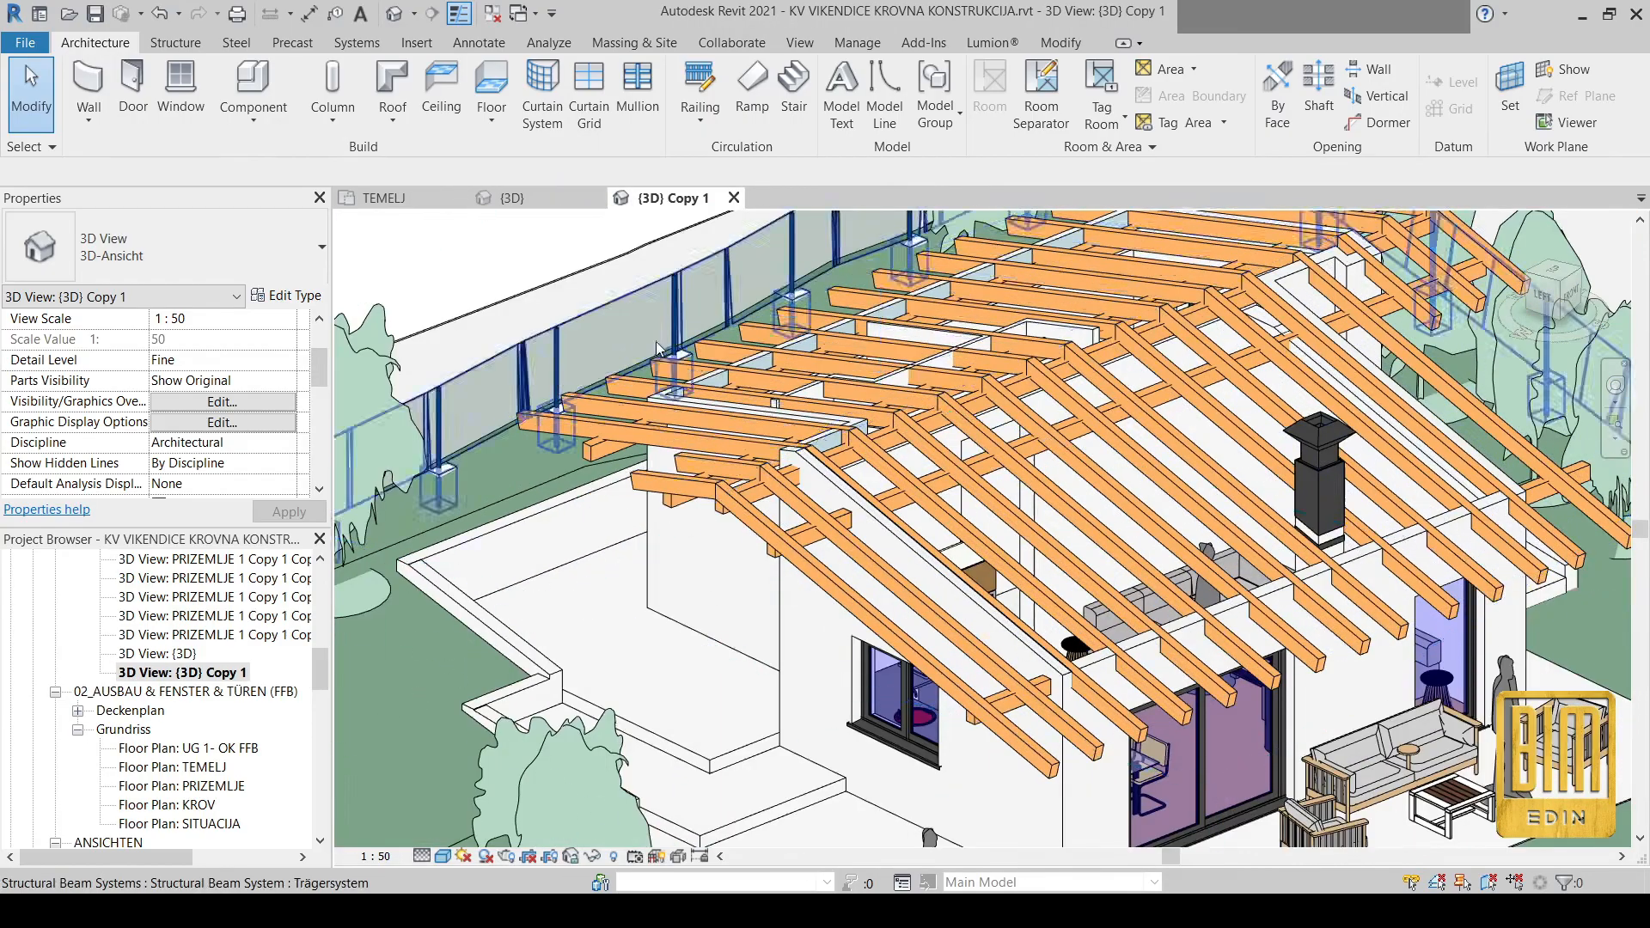
pyautogui.scroll(4, 452, 421)
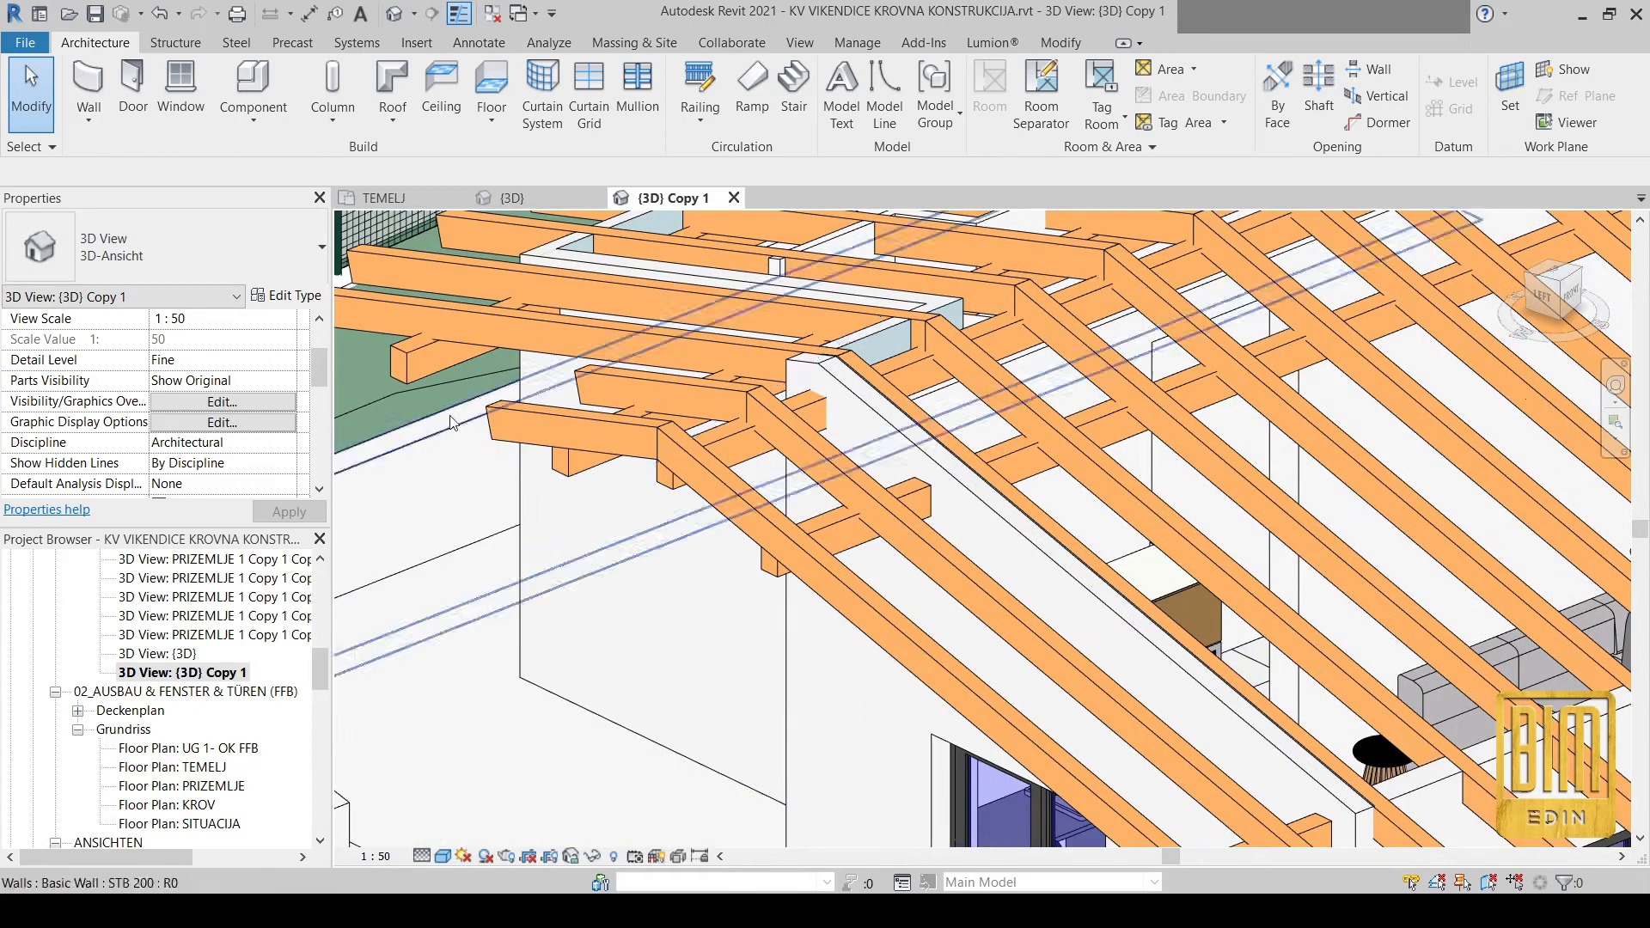
pyautogui.click(513, 197)
pyautogui.scroll(5, 1098, 411)
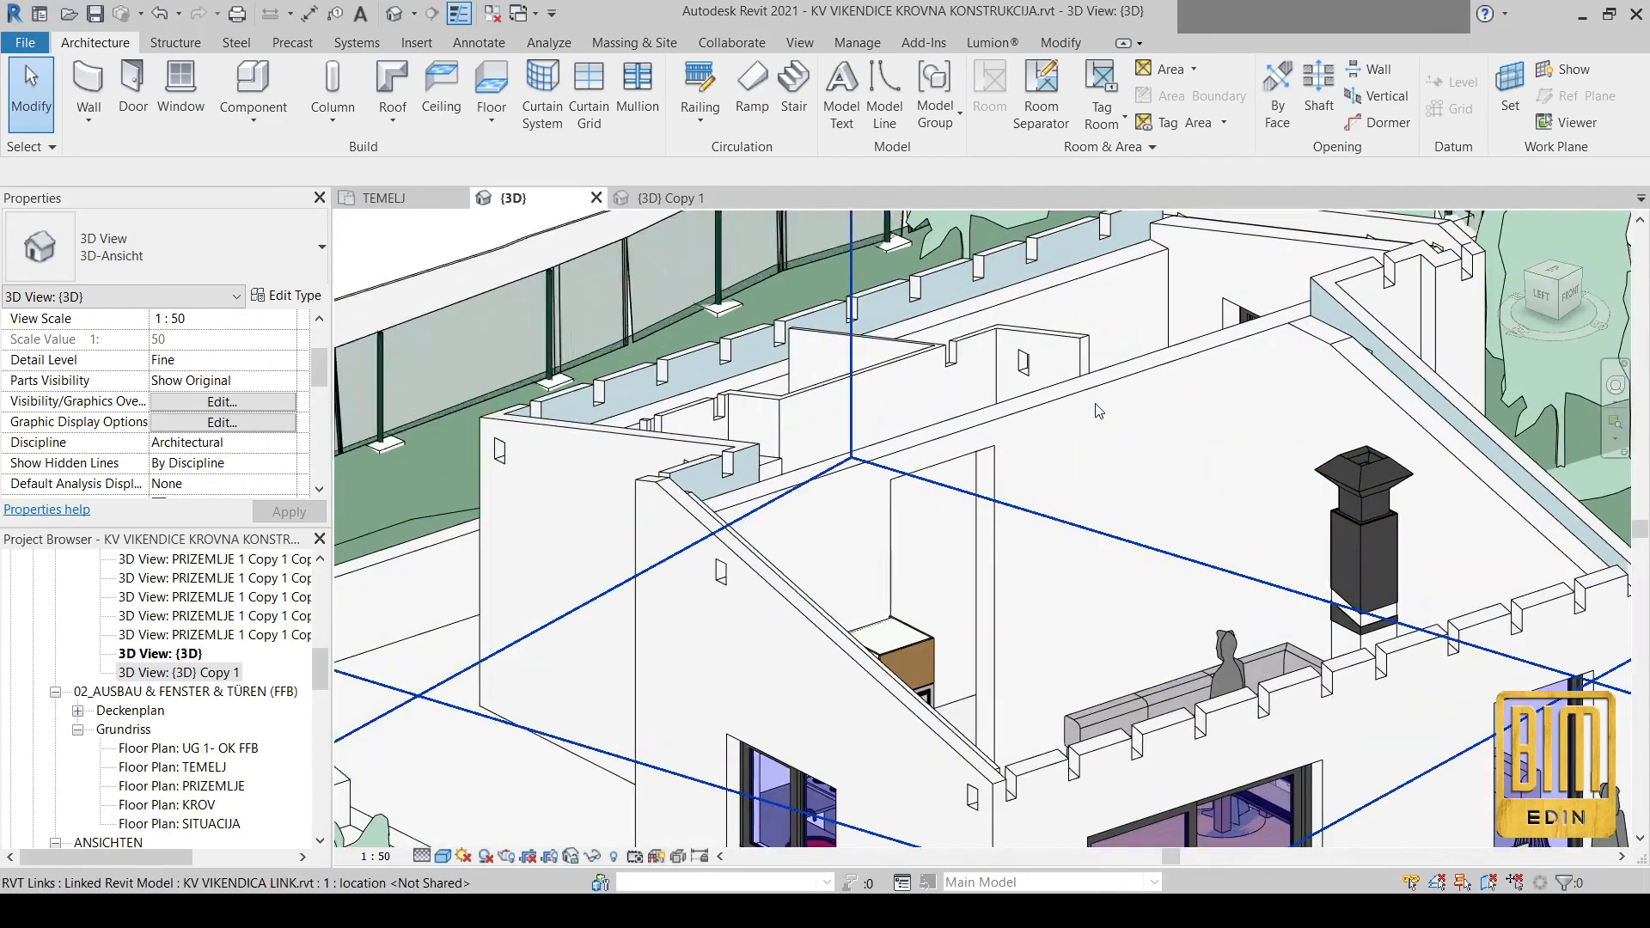
# Draw a horizontal Holz 140 x 200 beam in the PRIZEMLJE floor plan, along the wall between HODNIK and KUHINJA and out to both roof edges
pyautogui.doubleClick(191, 787)
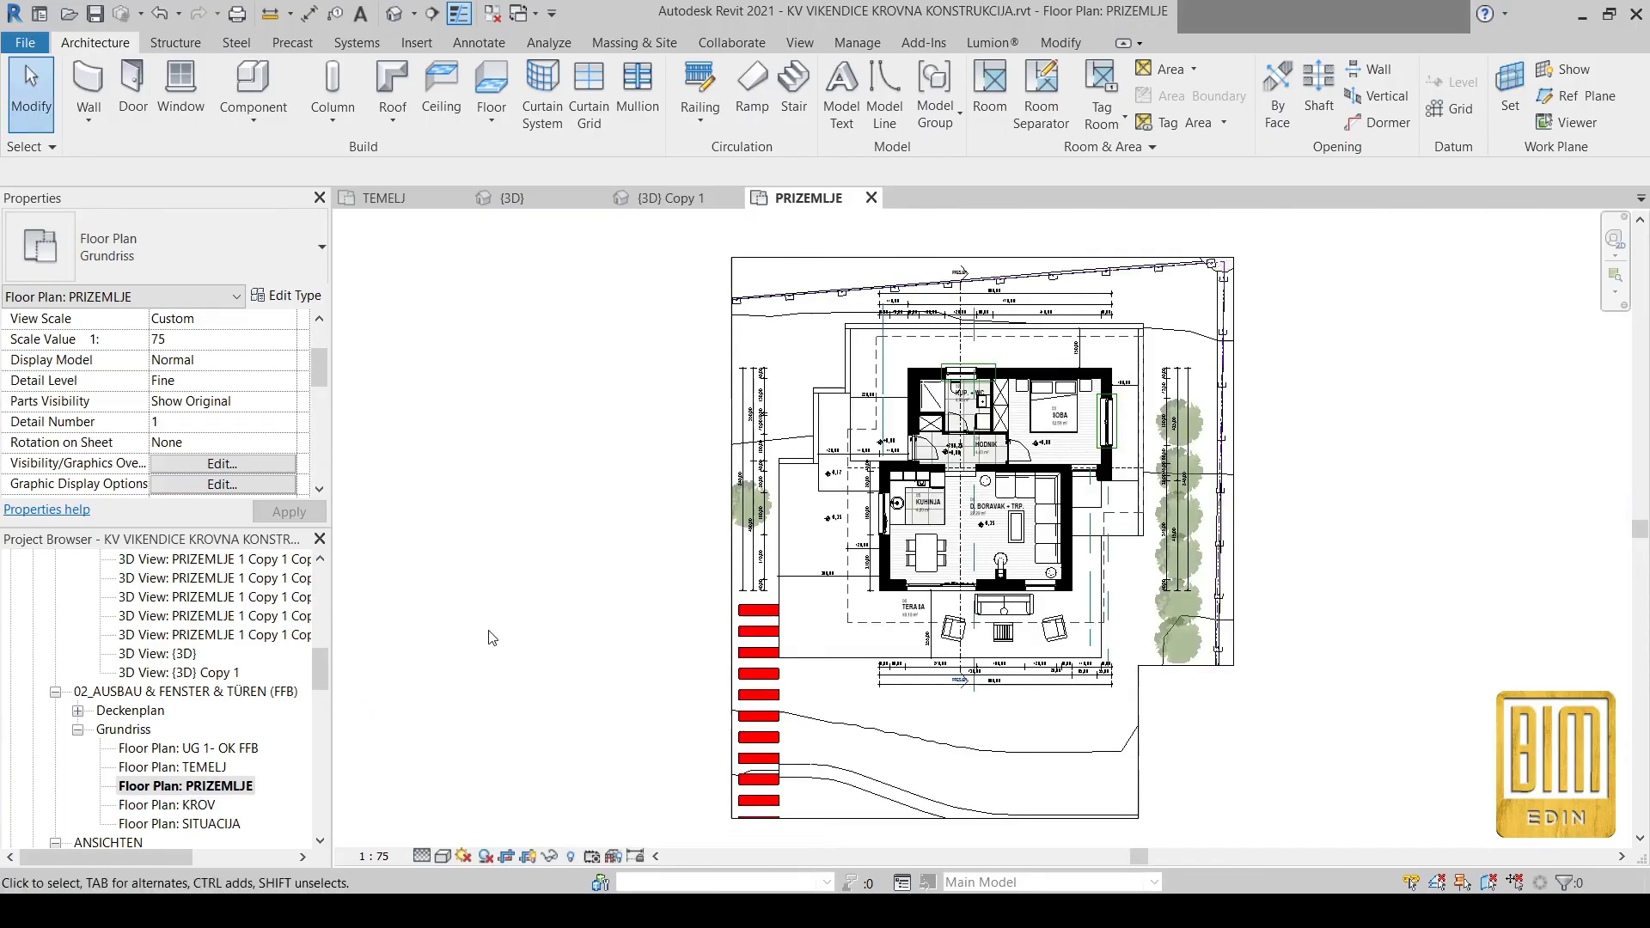
pyautogui.scroll(5, 995, 556)
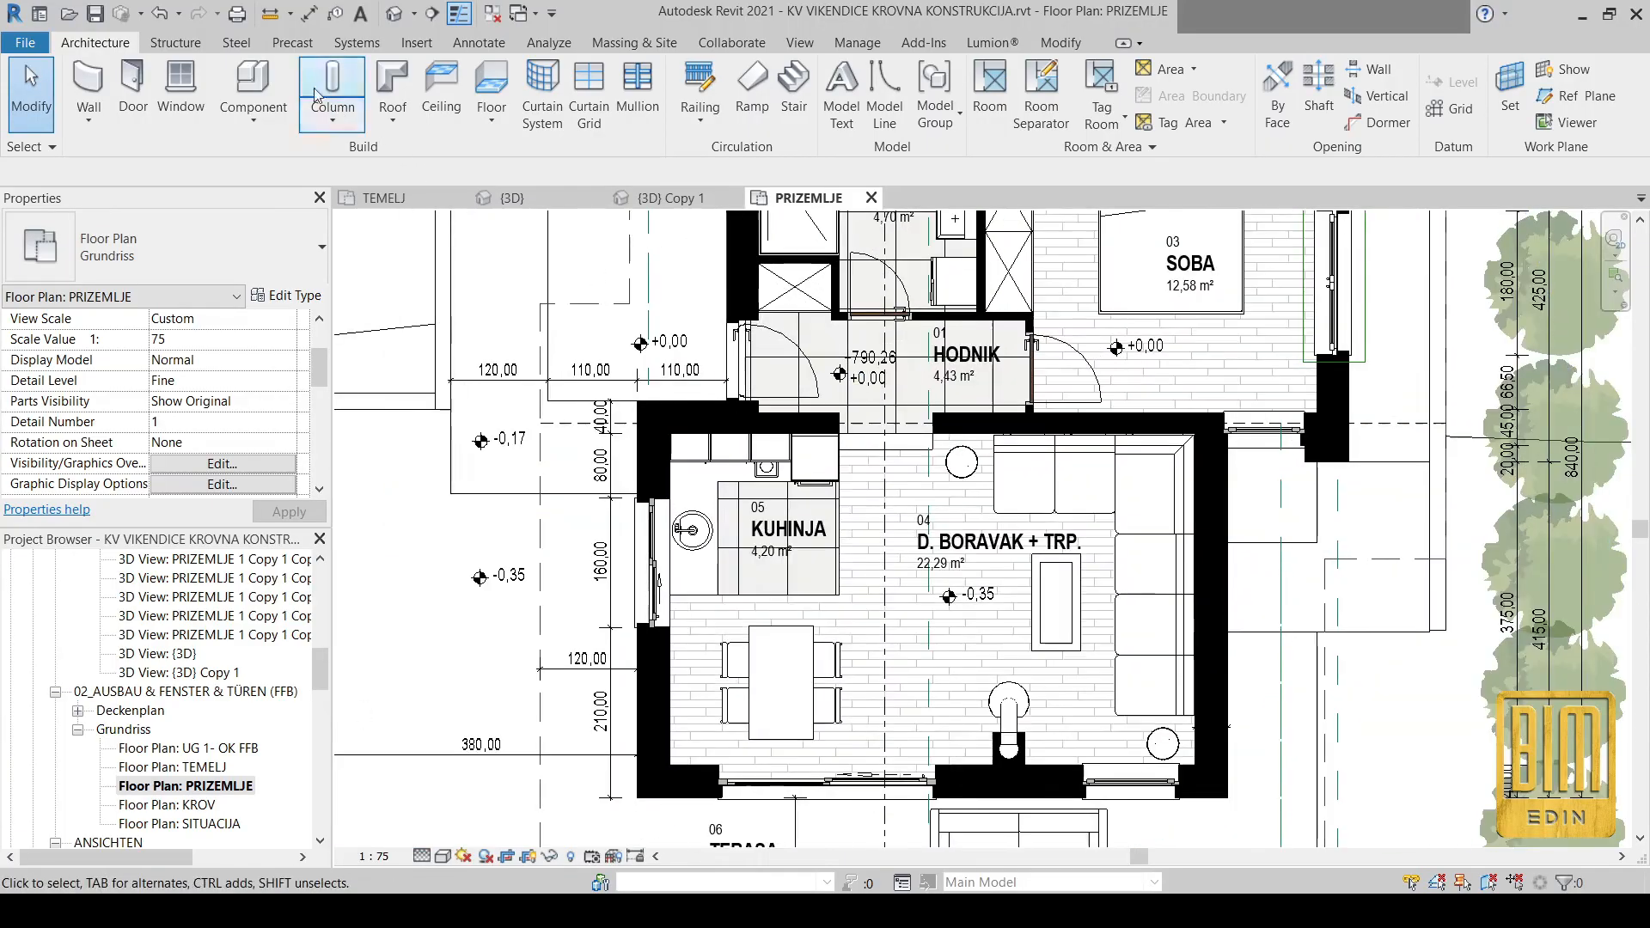
pyautogui.click(174, 43)
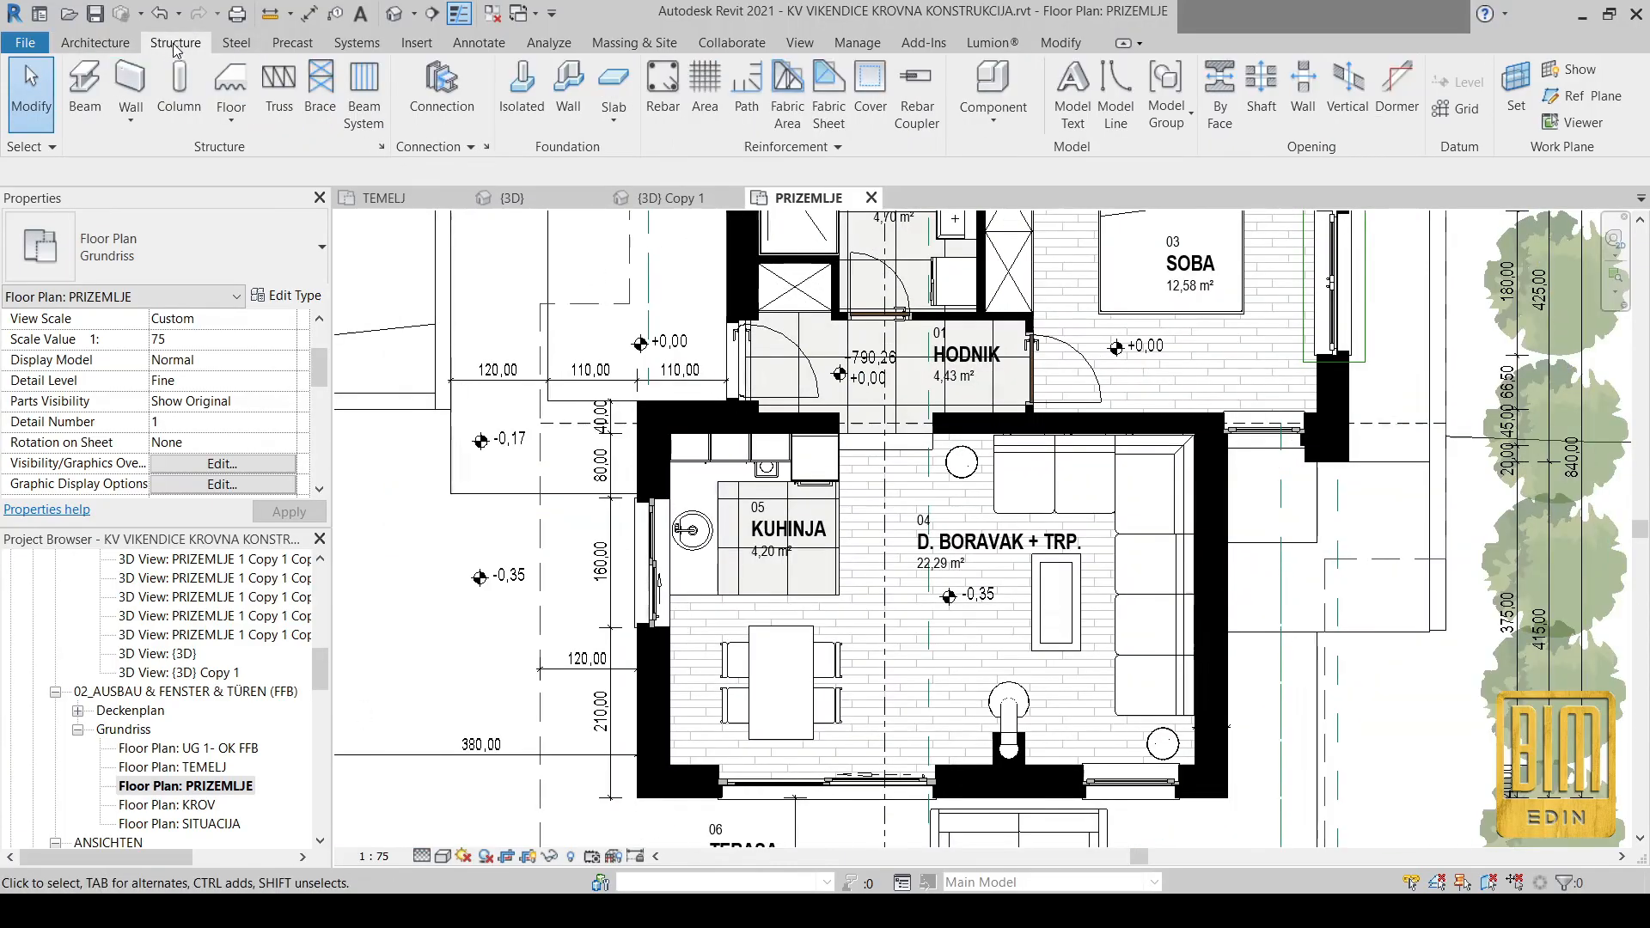
pyautogui.click(83, 82)
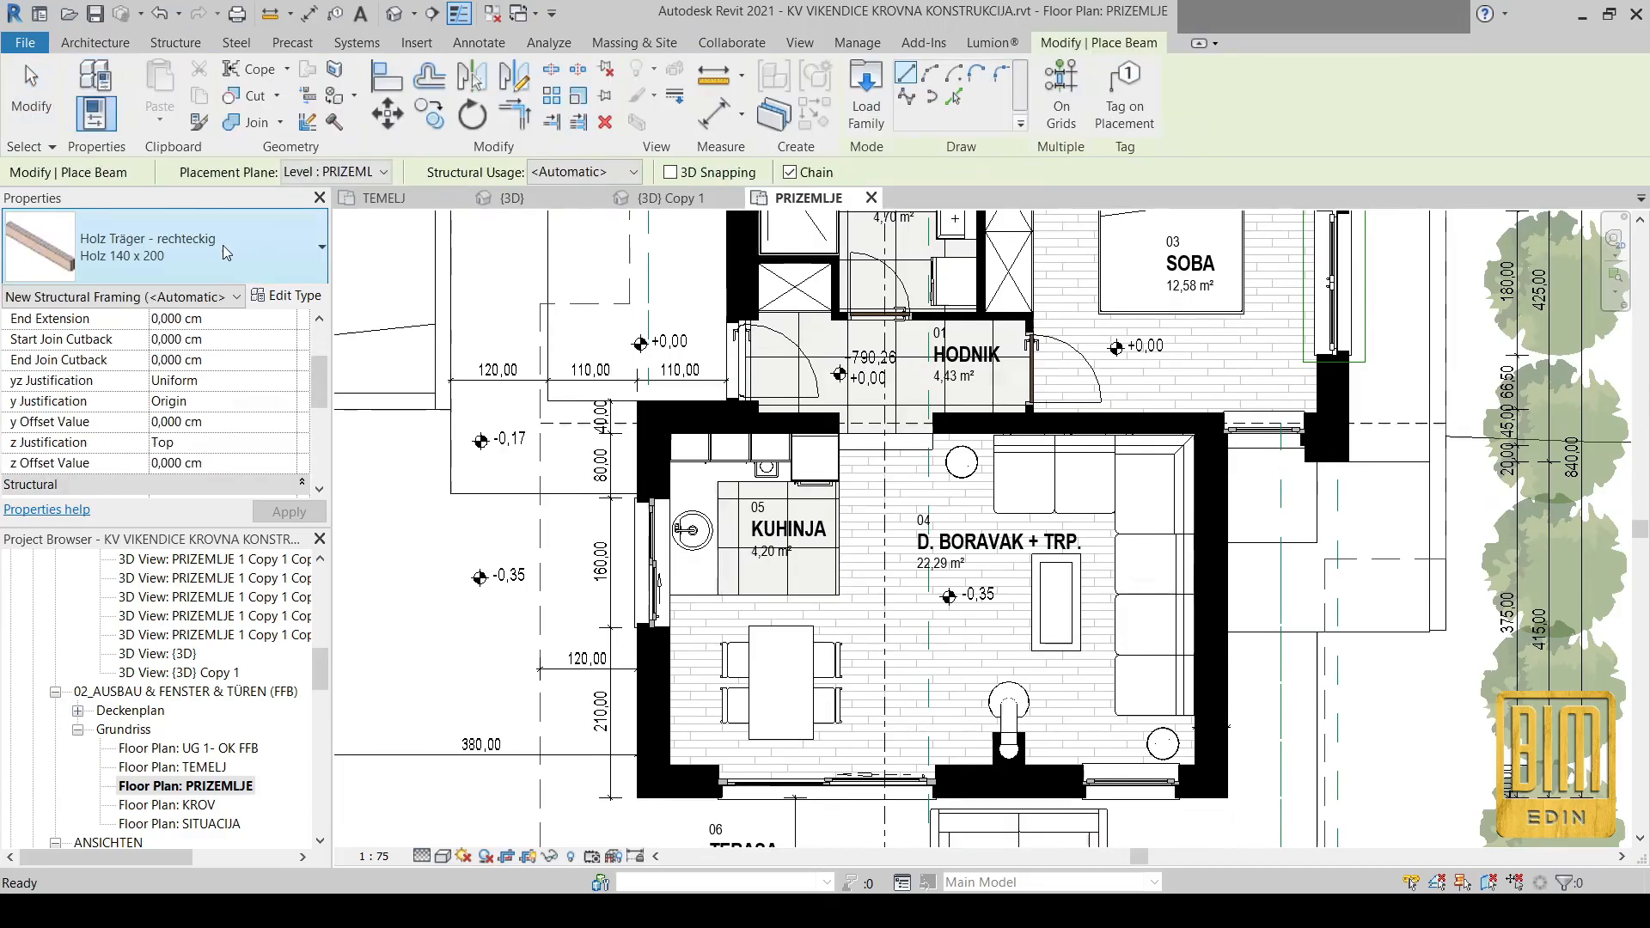
pyautogui.click(226, 252)
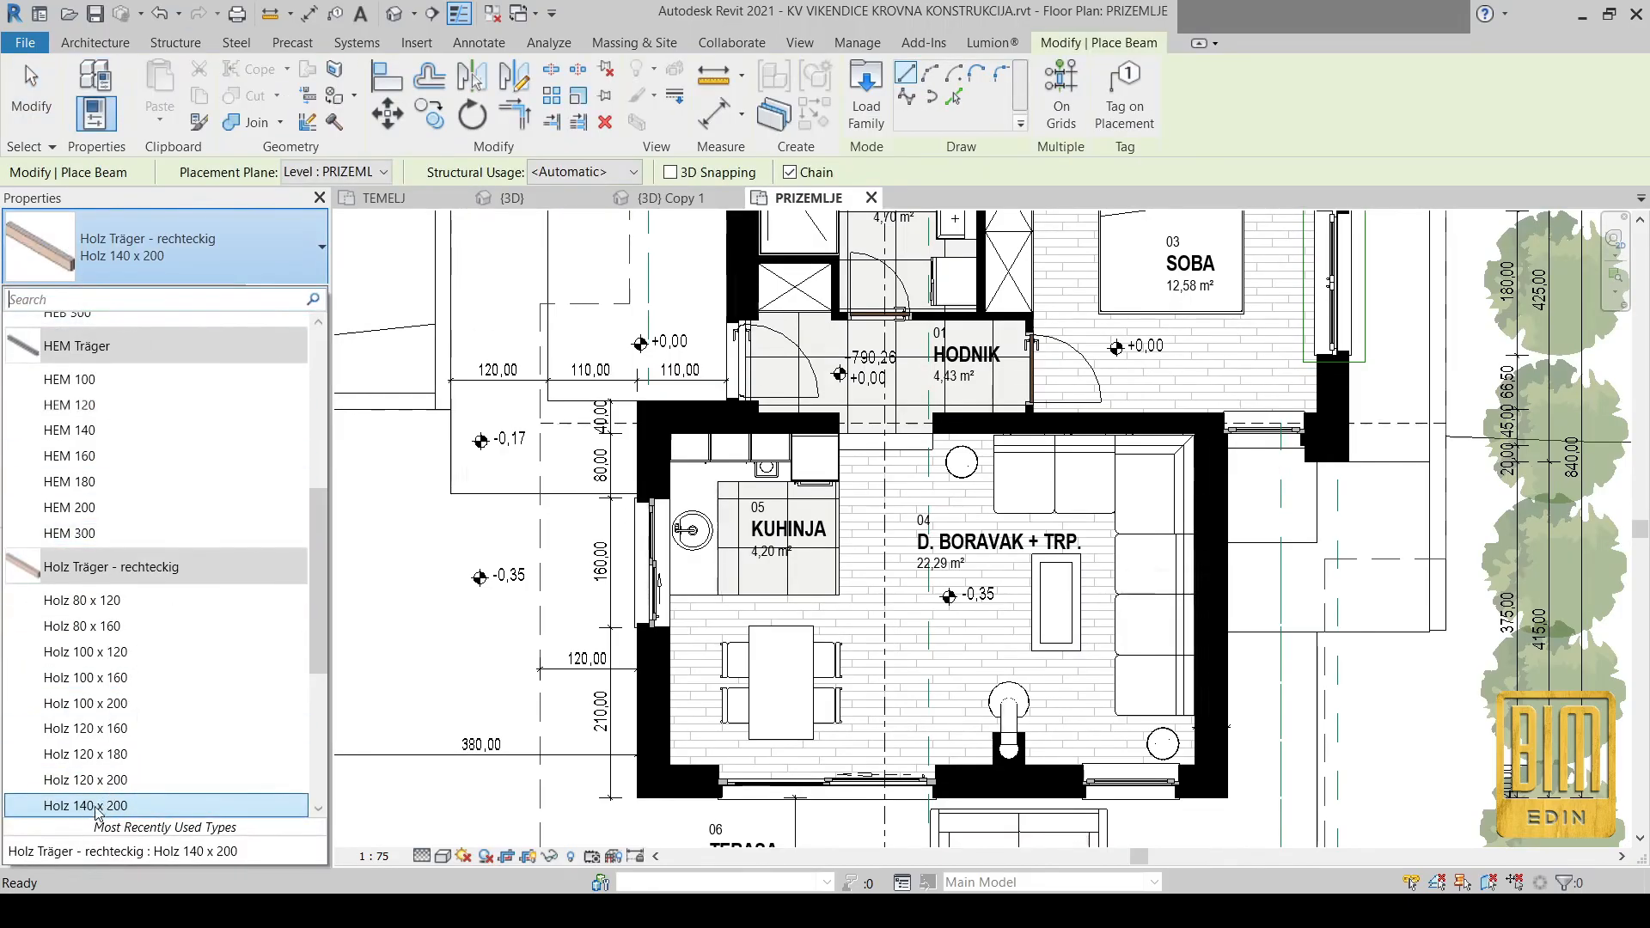
pyautogui.click(603, 327)
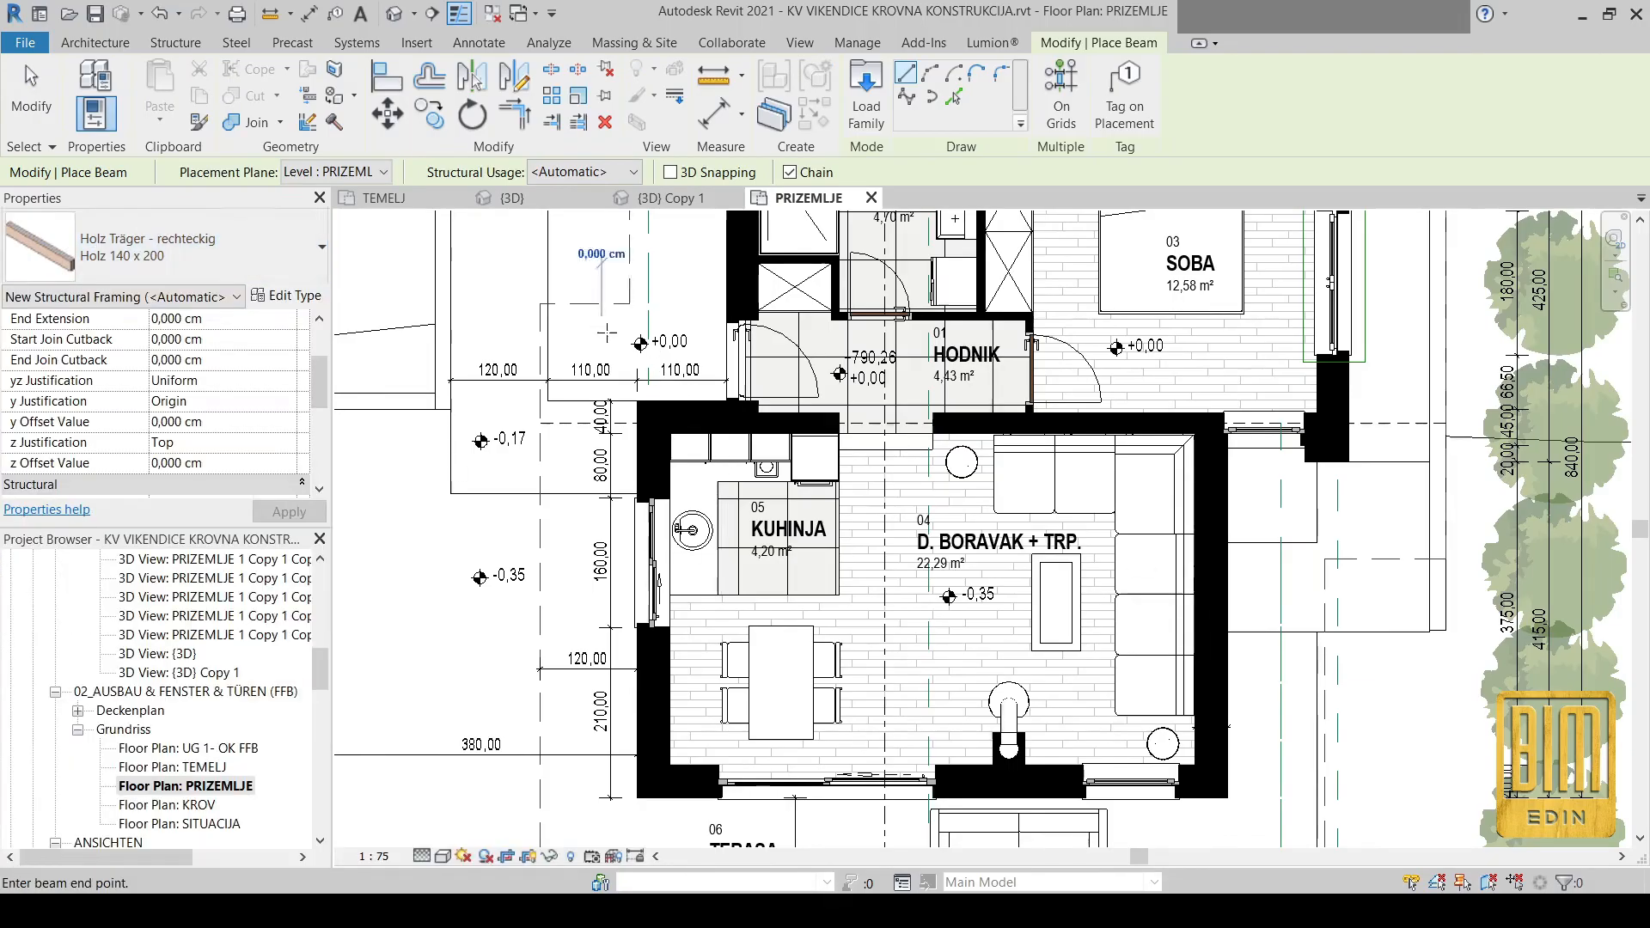
pyautogui.scroll(1, 621, 421)
pyautogui.rightClick(609, 401)
pyautogui.click(648, 416)
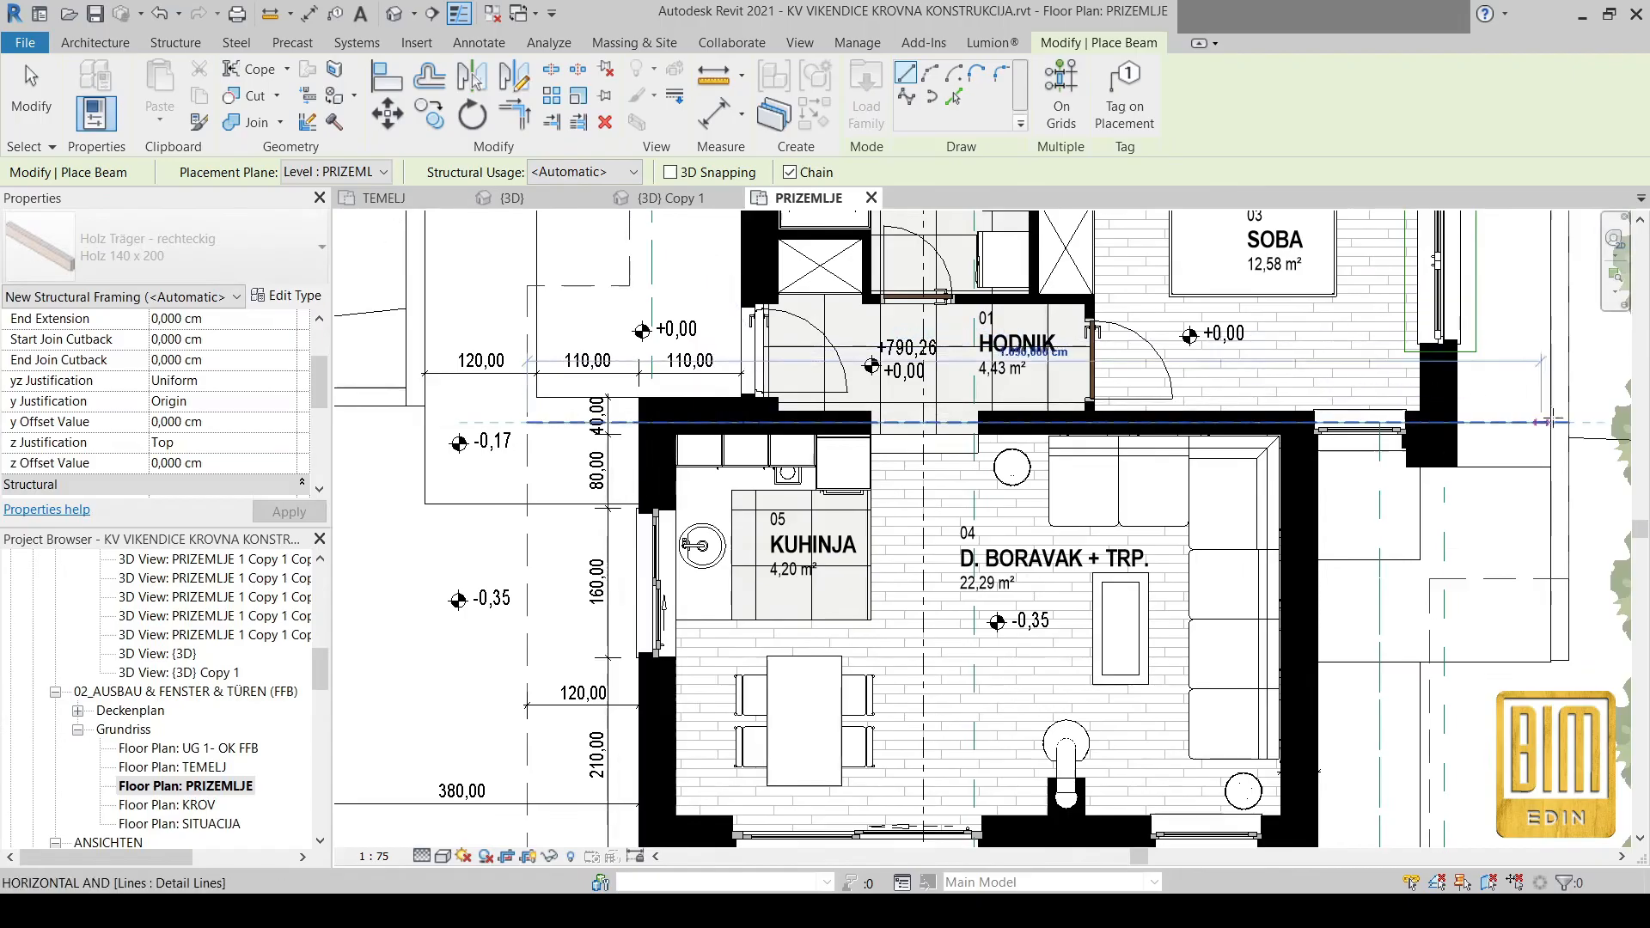
pyautogui.click(1295, 376)
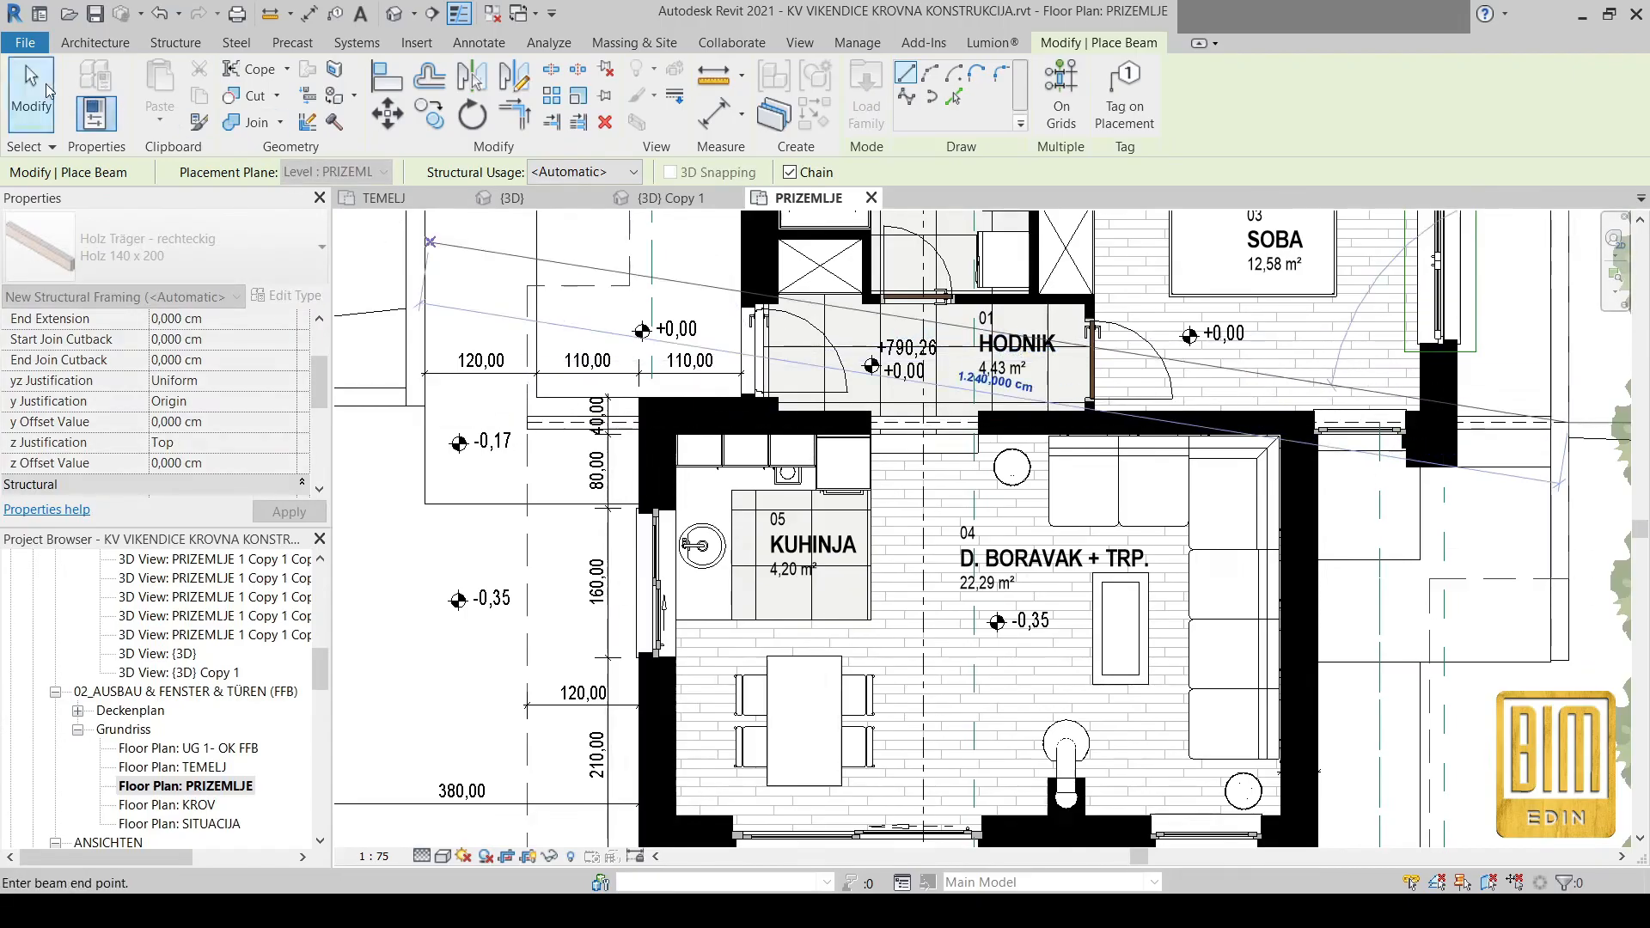
pyautogui.click(47, 90)
# Open the PRESJEK section view from its section line in the PRIZEMLJE floor plan
pyautogui.click(842, 404)
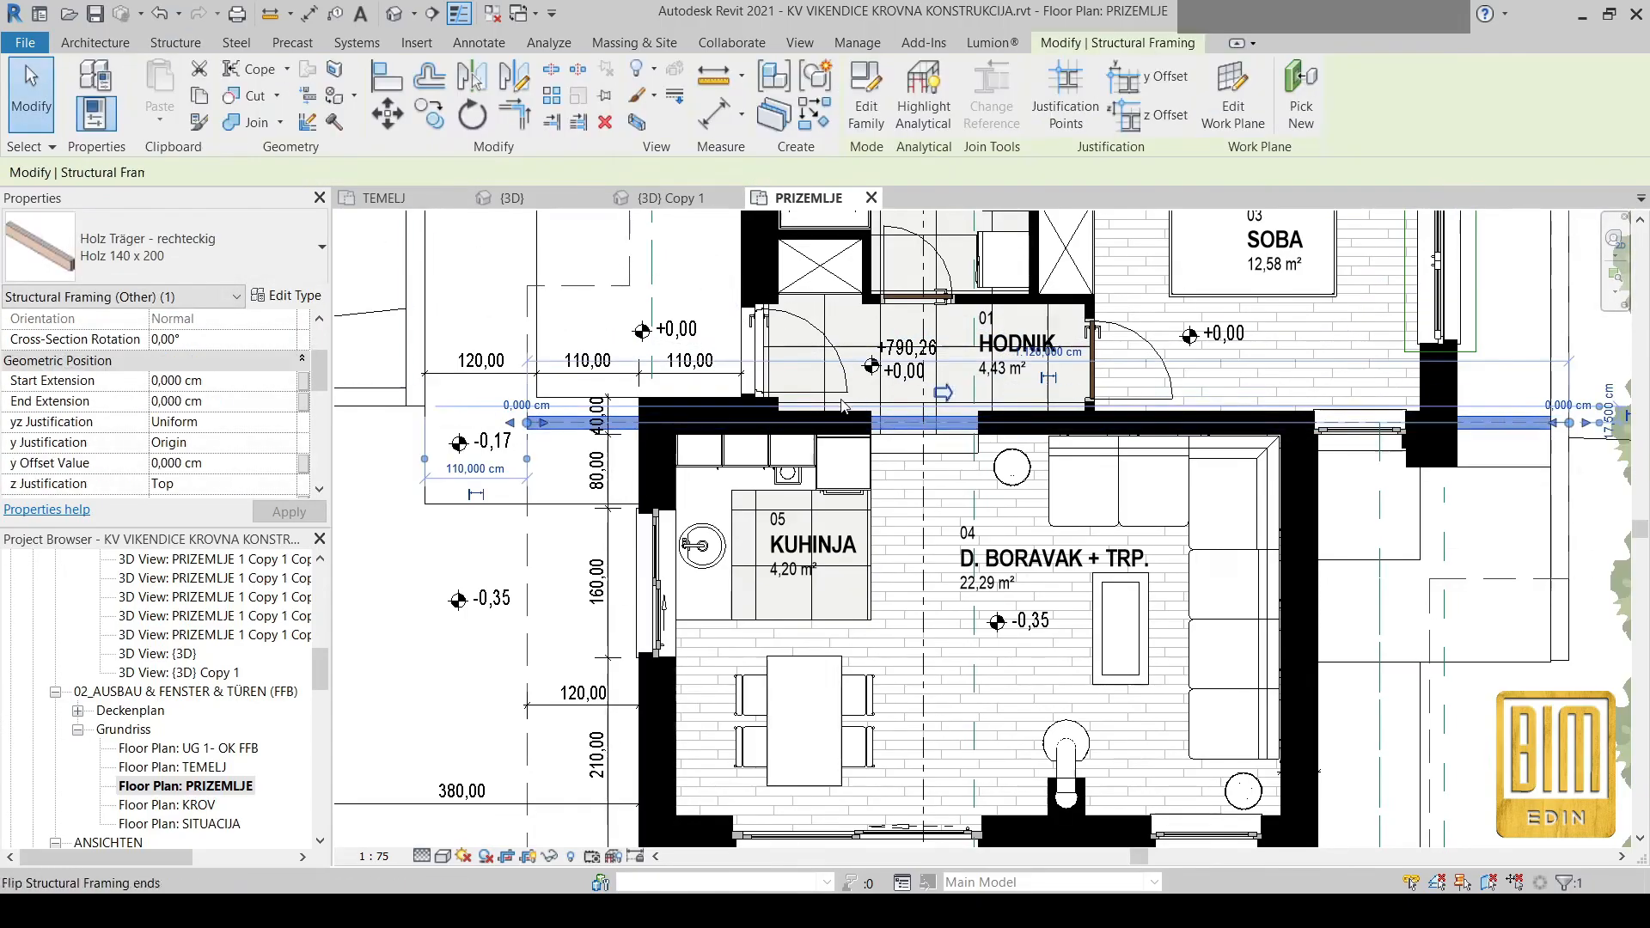
pyautogui.rightClick(930, 226)
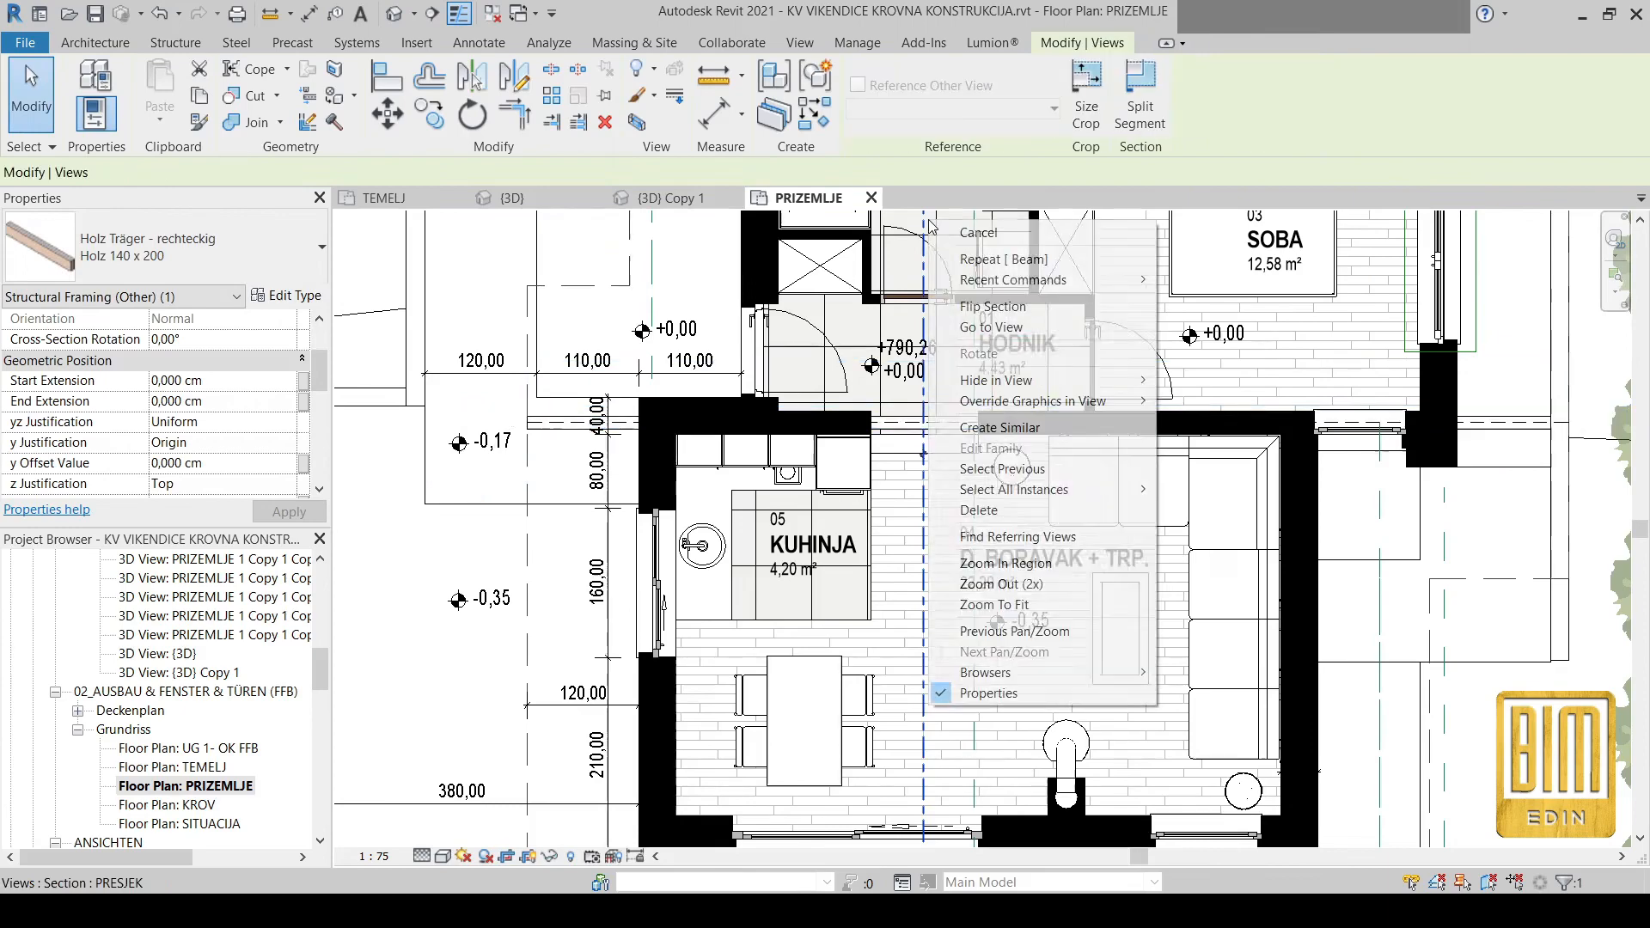
pyautogui.click(994, 332)
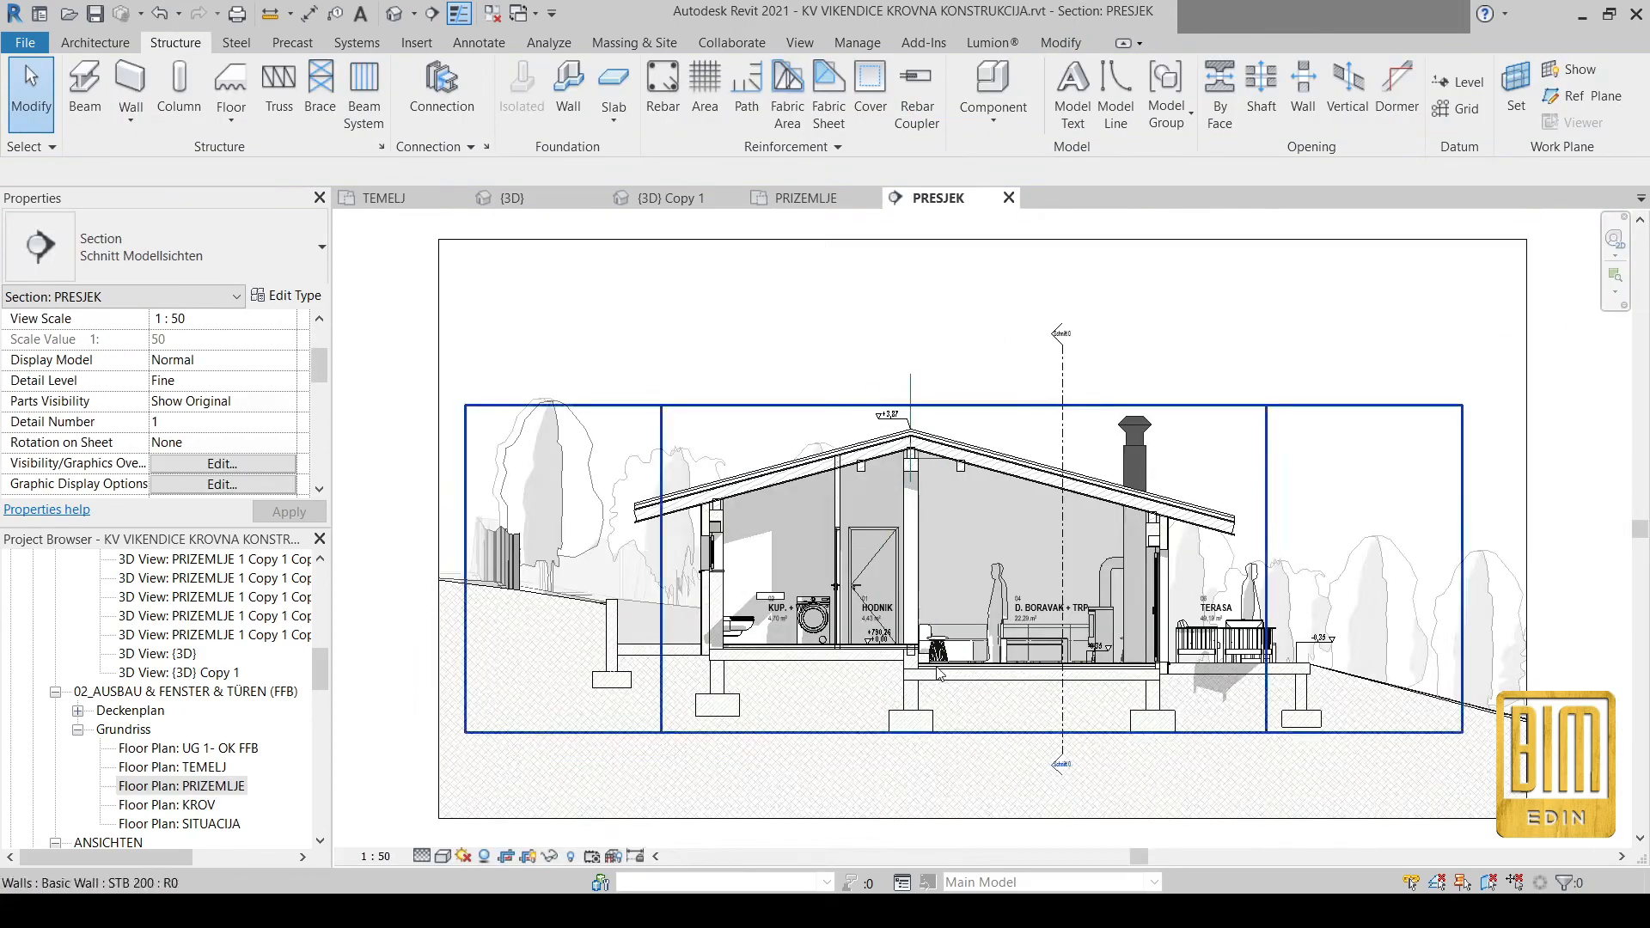
# Move the Holz 140 x 200 beam from floor level up to the top midpoint of the linked ridge purlin in PRESJEK
pyautogui.scroll(6, 900, 644)
pyautogui.click(898, 620)
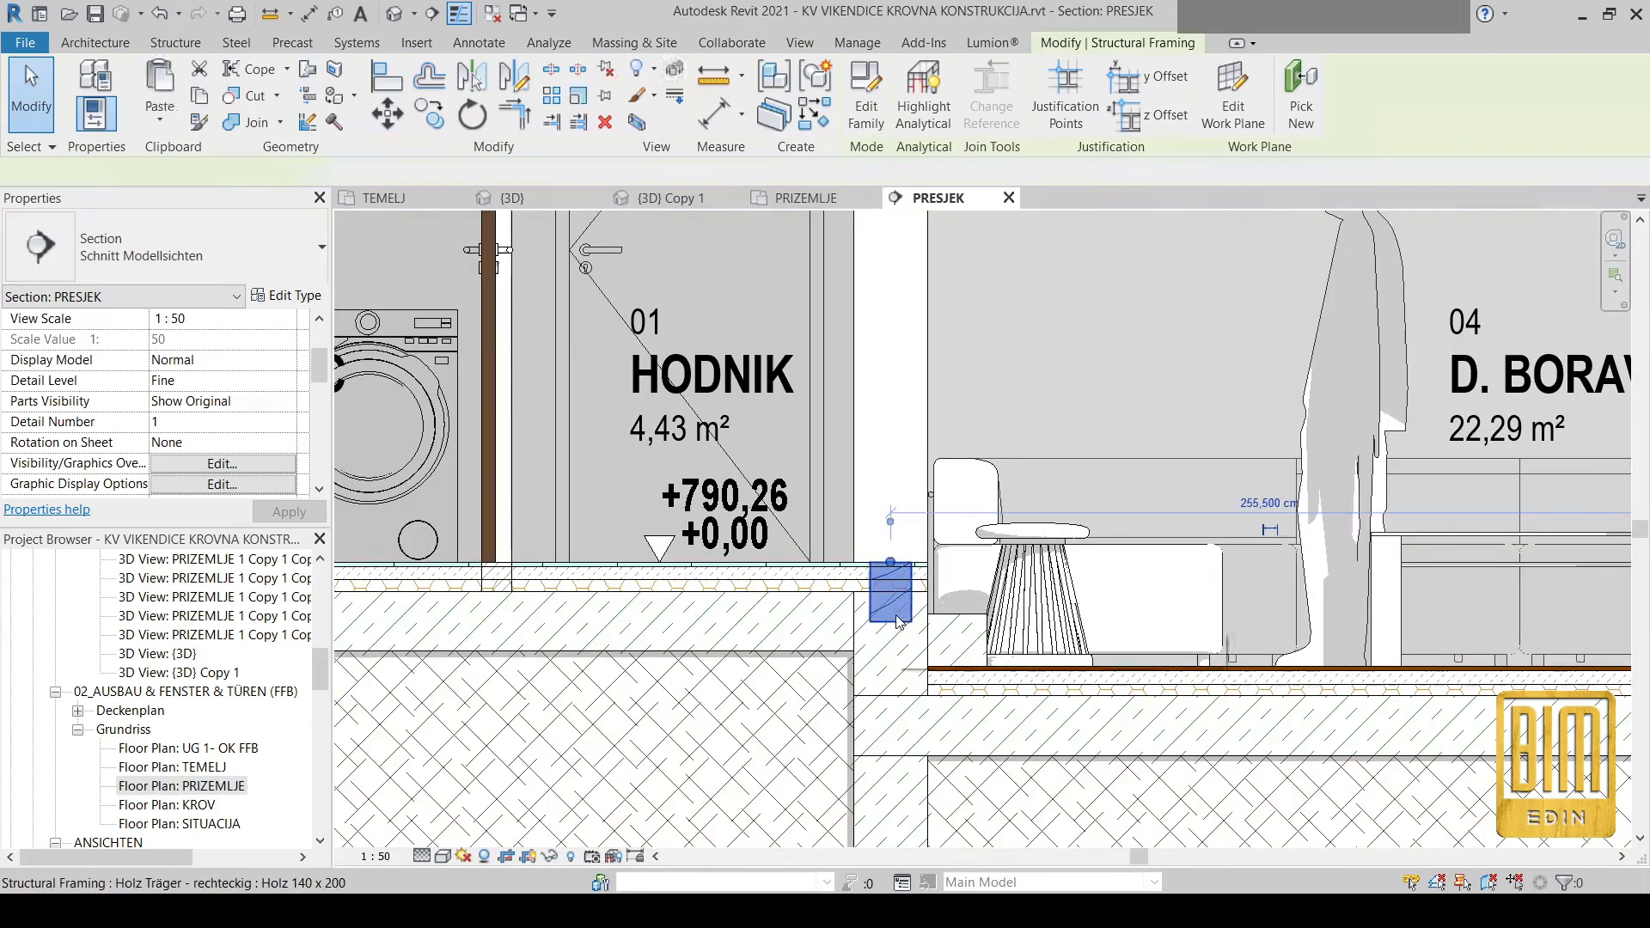
pyautogui.click(388, 113)
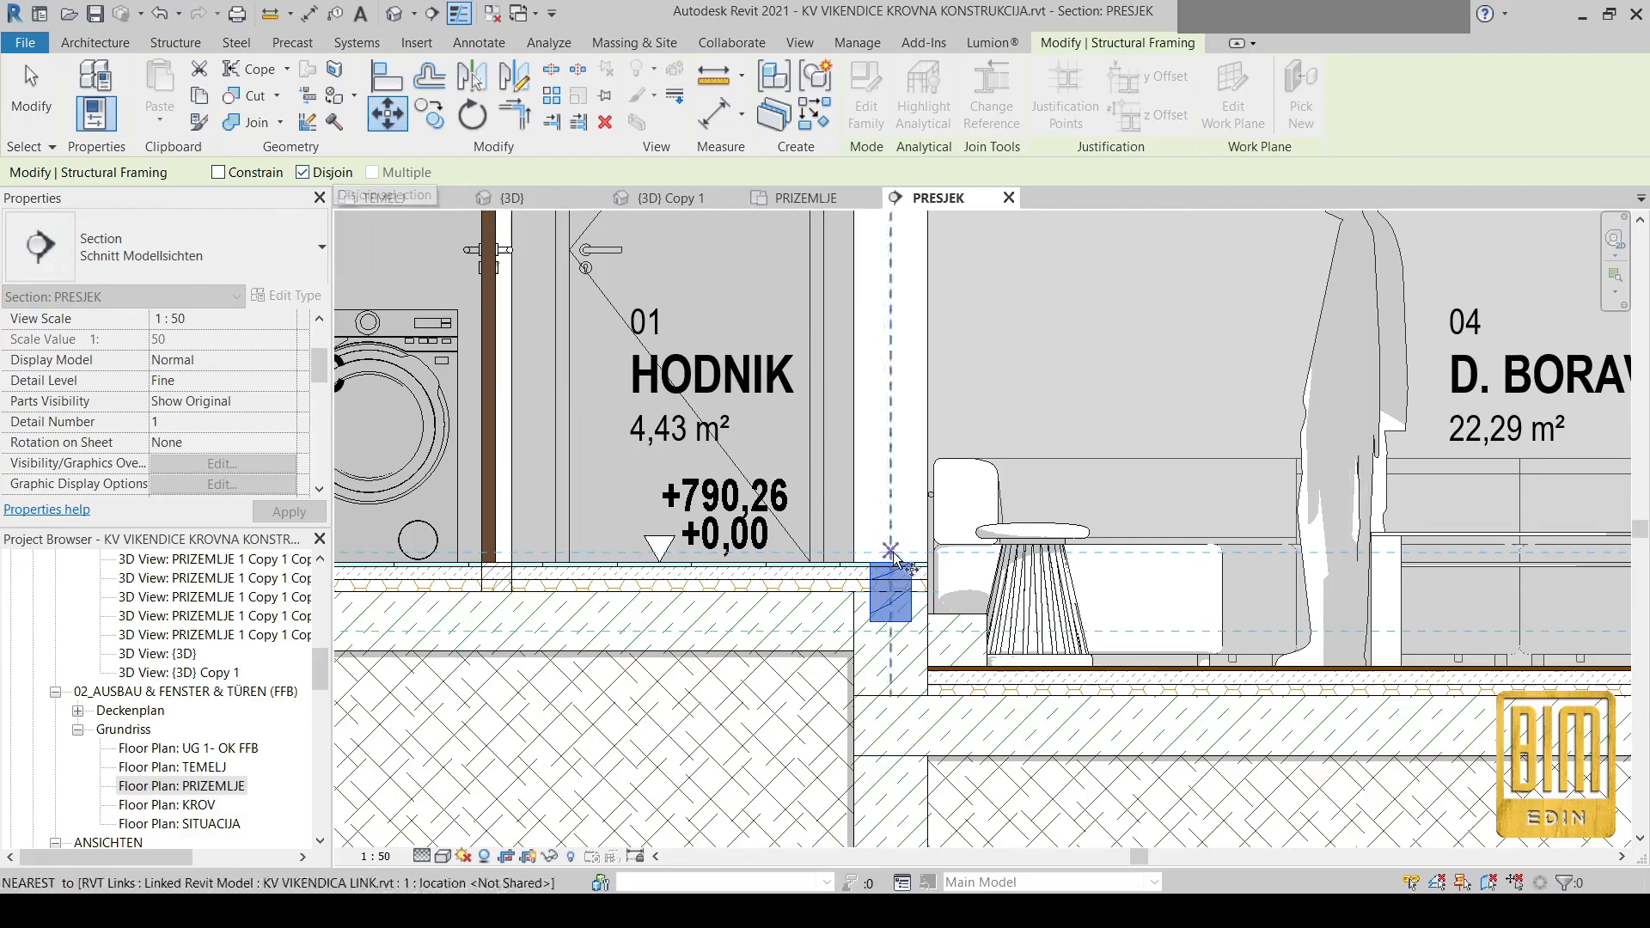
pyautogui.scroll(-3, 888, 546)
pyautogui.moveTo(923, 370); pyautogui.dragTo(868, 700, button='middle')
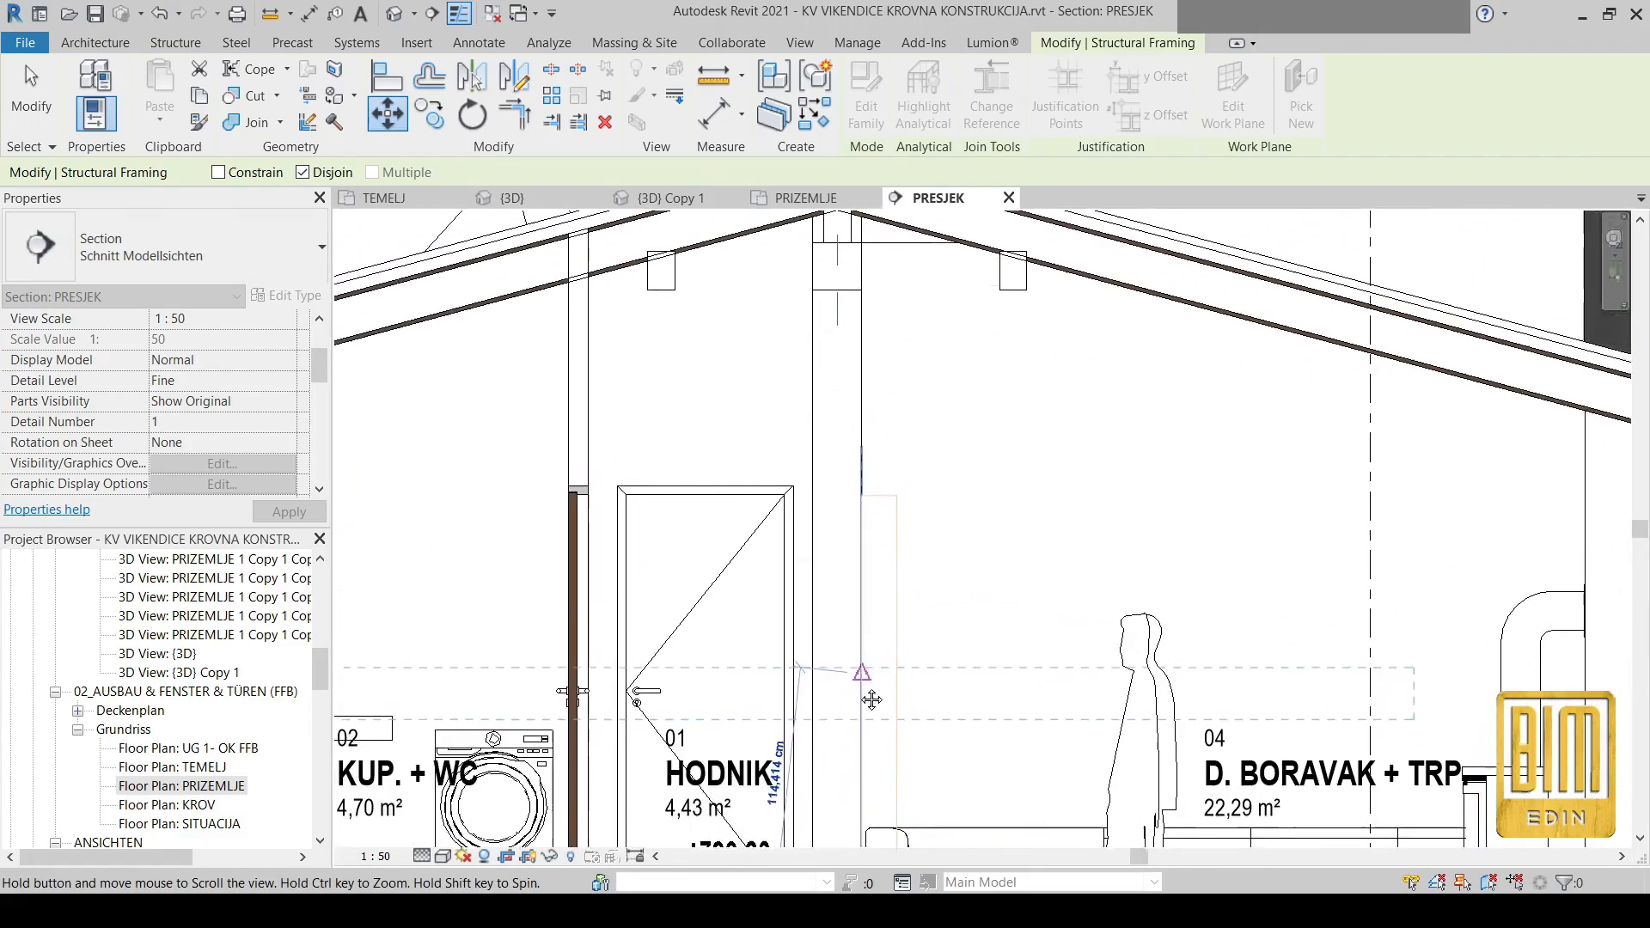
pyautogui.scroll(-2, 868, 700)
pyautogui.scroll(5, 844, 368)
pyautogui.scroll(6, 840, 363)
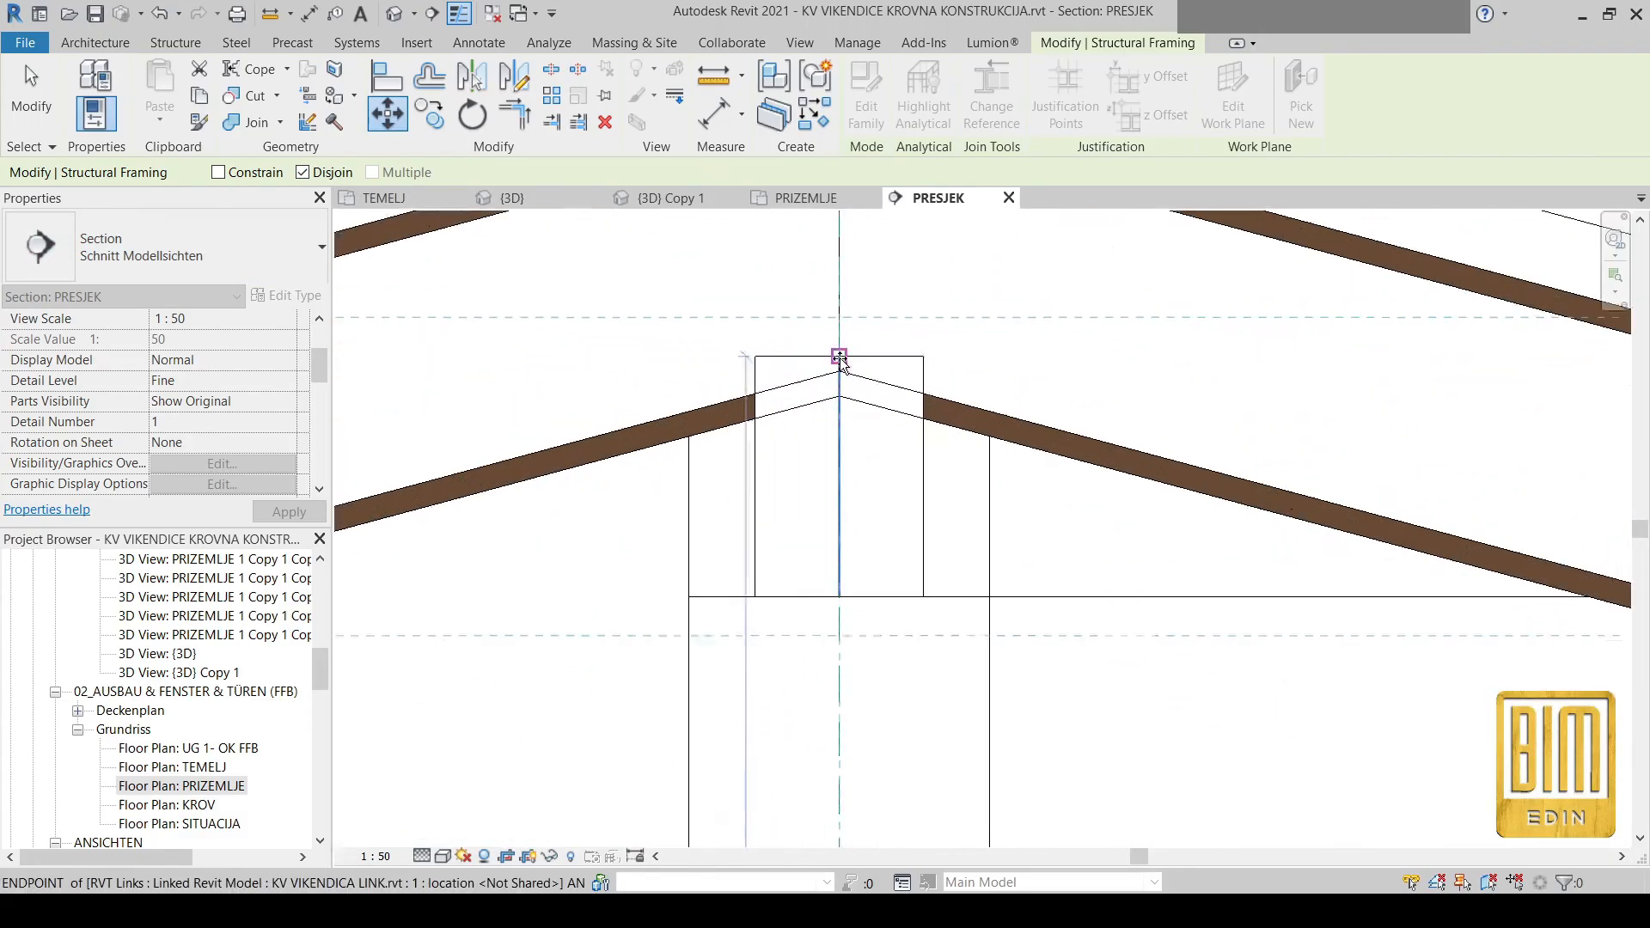
pyautogui.click(839, 357)
pyautogui.scroll(-5, 827, 404)
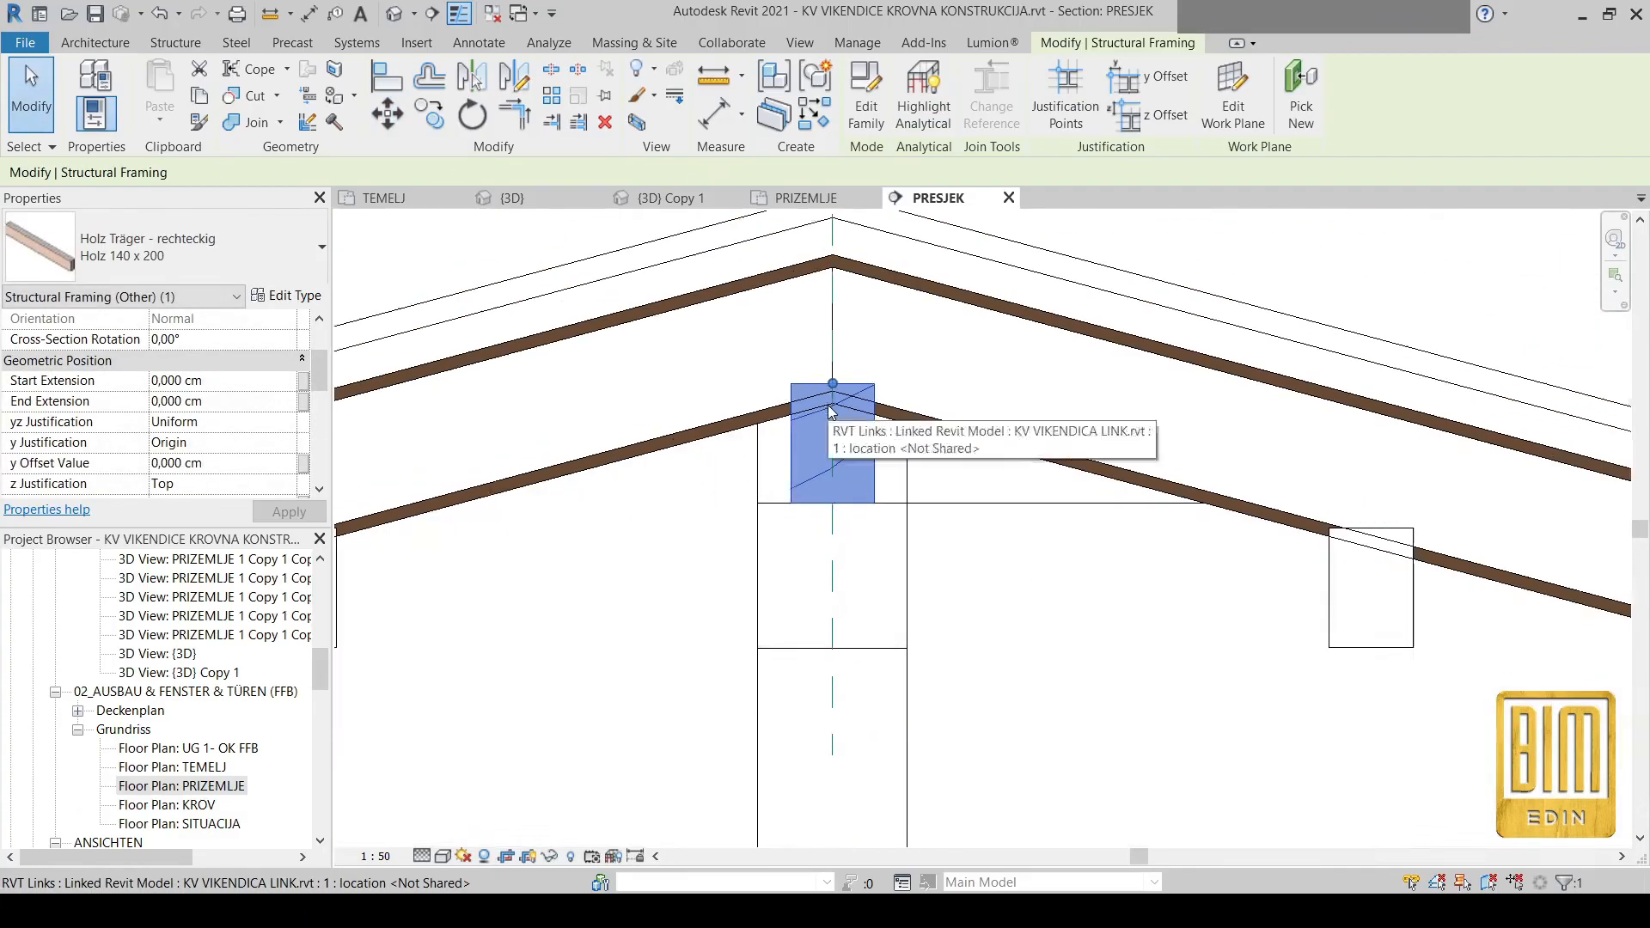
# Compare the moved ridge beam with the linked model's framing in the section, and check its position in the {3D} view
pyautogui.scroll(2, 632, 476)
pyautogui.click(632, 475)
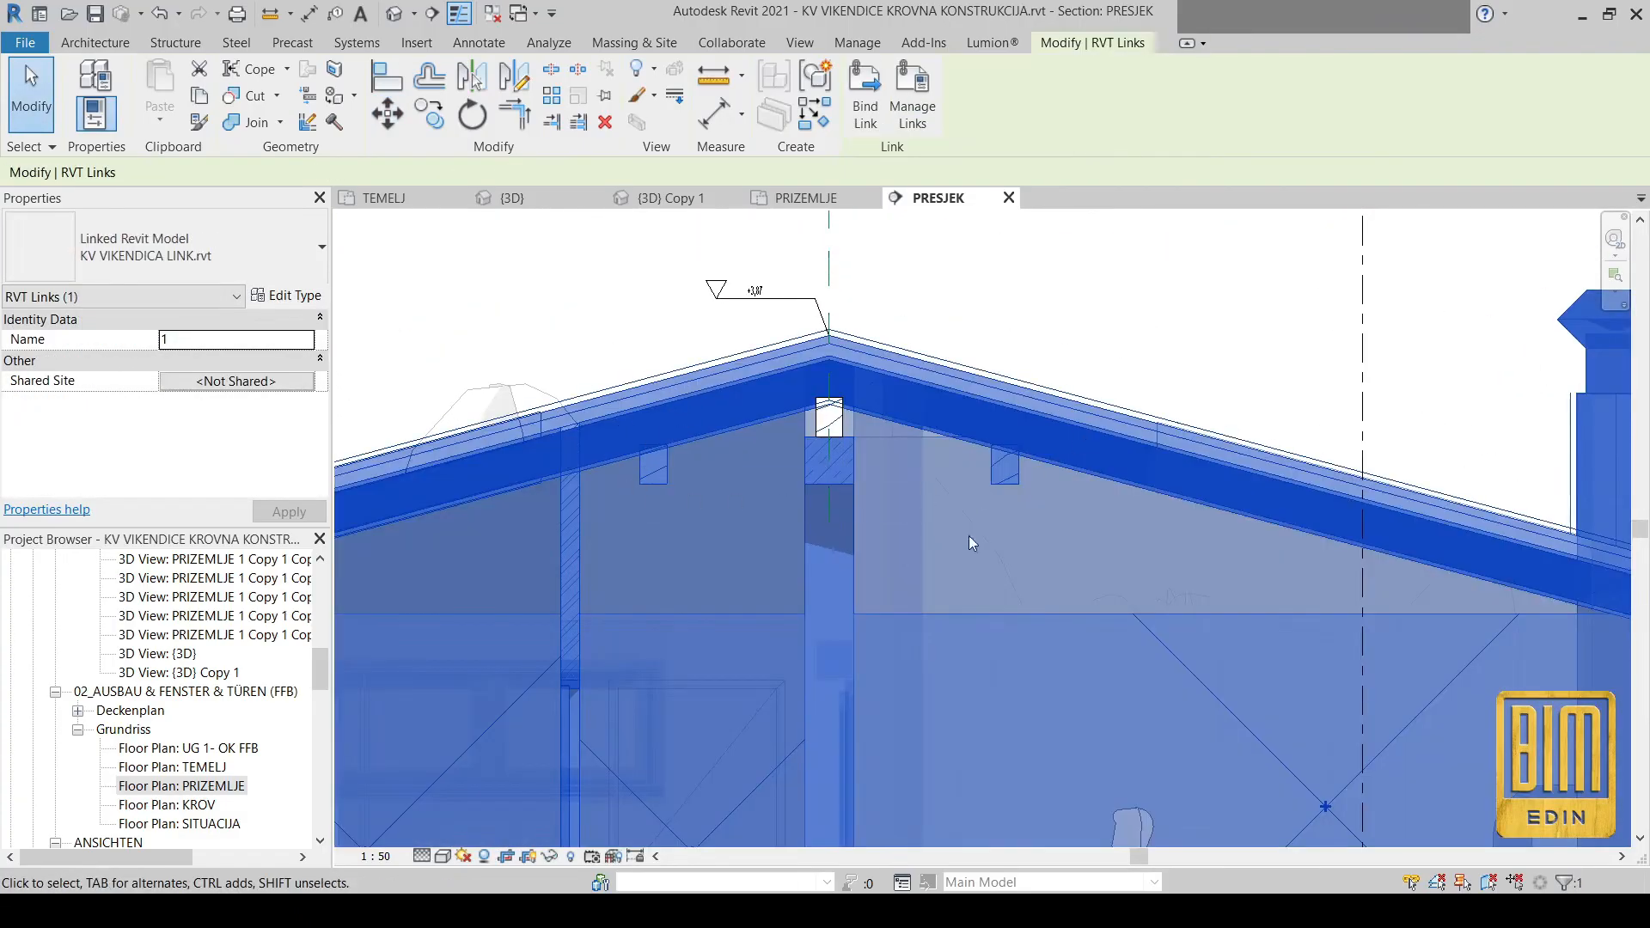
pyautogui.scroll(2, 849, 417)
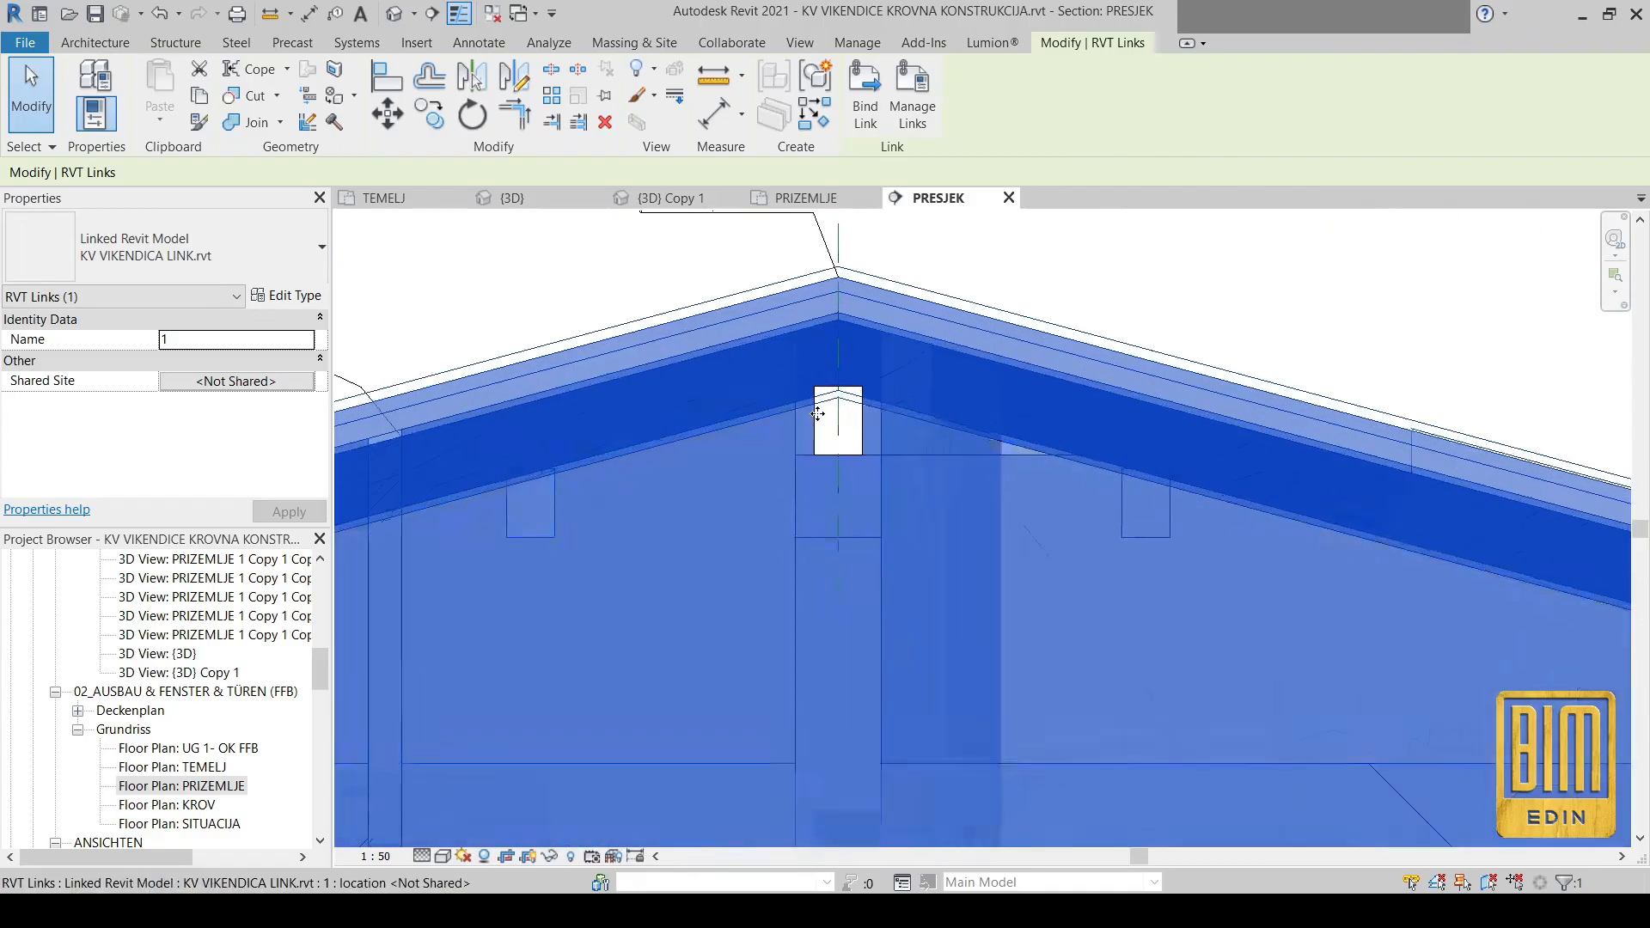
pyautogui.click(35, 107)
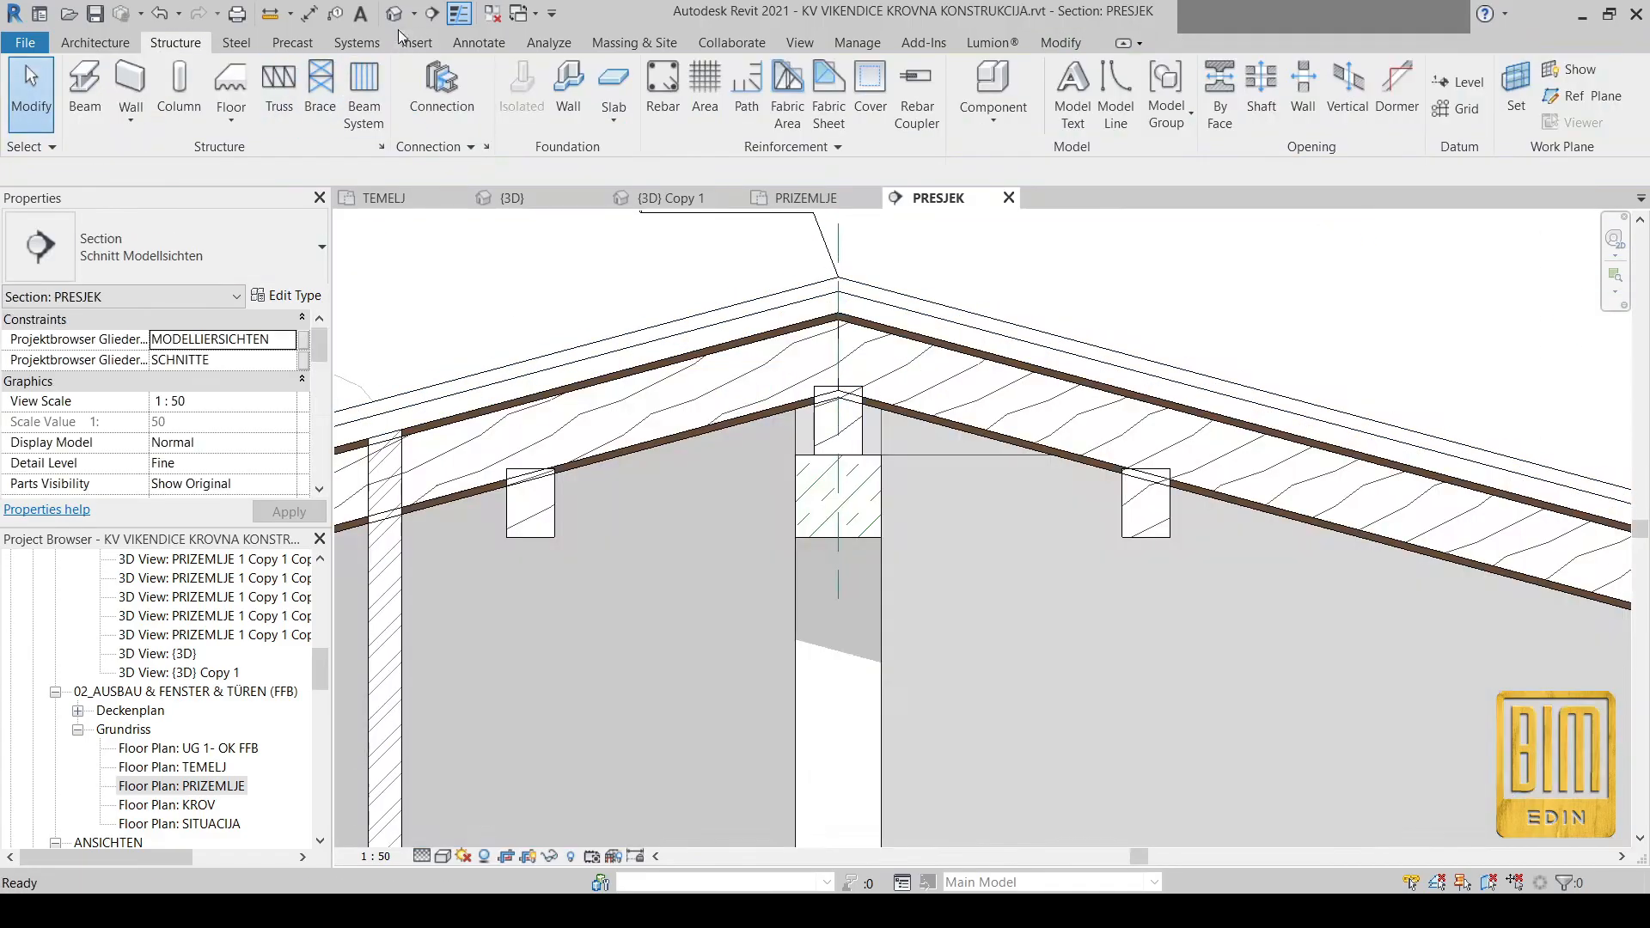
pyautogui.click(513, 198)
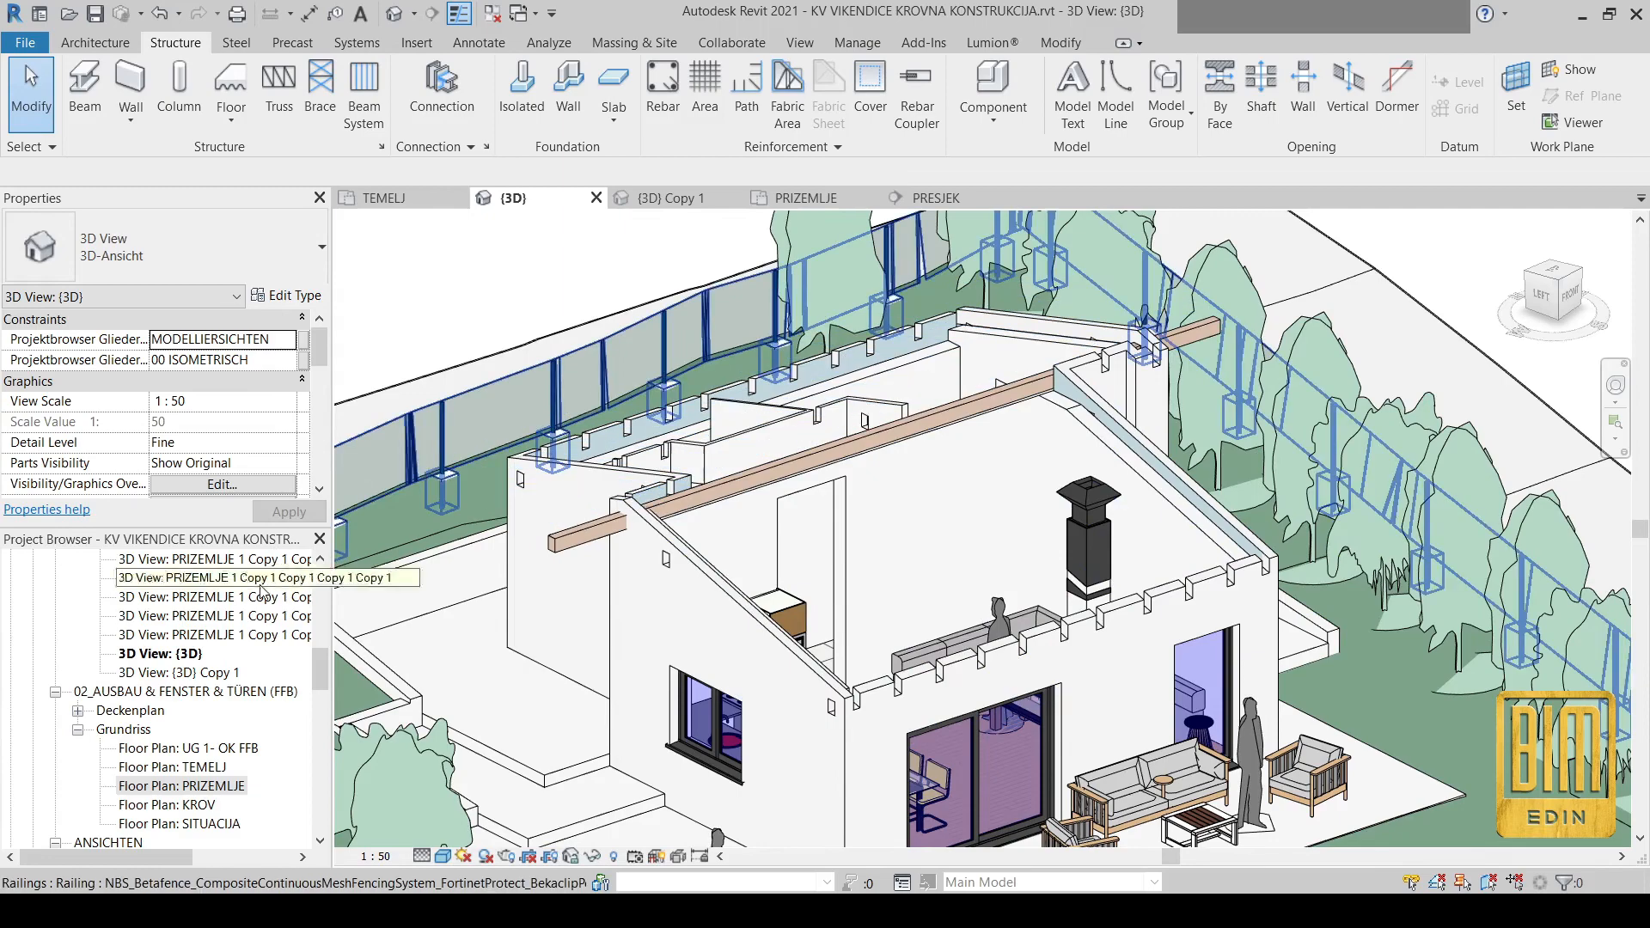
# Draw a horizontal Holz 140 x 200 beam about 1010 cm long in the PRIZEMLJE floor plan, along the outer wall of KUP. + WC and SOBA
pyautogui.doubleClick(193, 785)
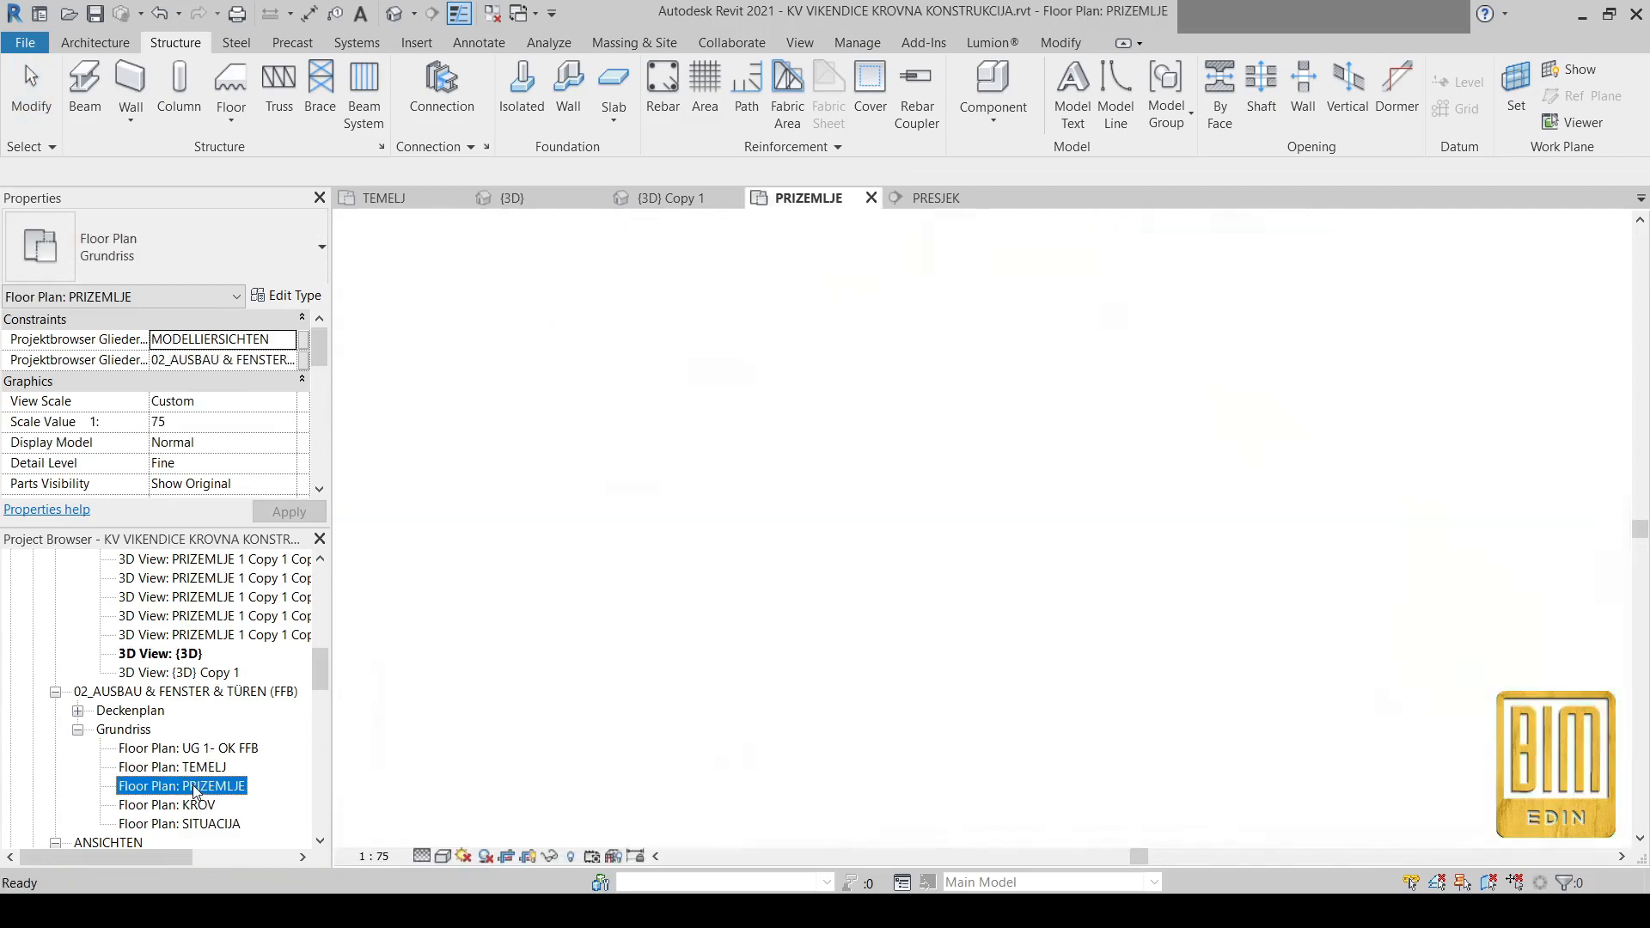
pyautogui.scroll(-2, 817, 464)
pyautogui.moveTo(824, 390); pyautogui.dragTo(817, 464, button='middle')
pyautogui.scroll(2, 679, 389)
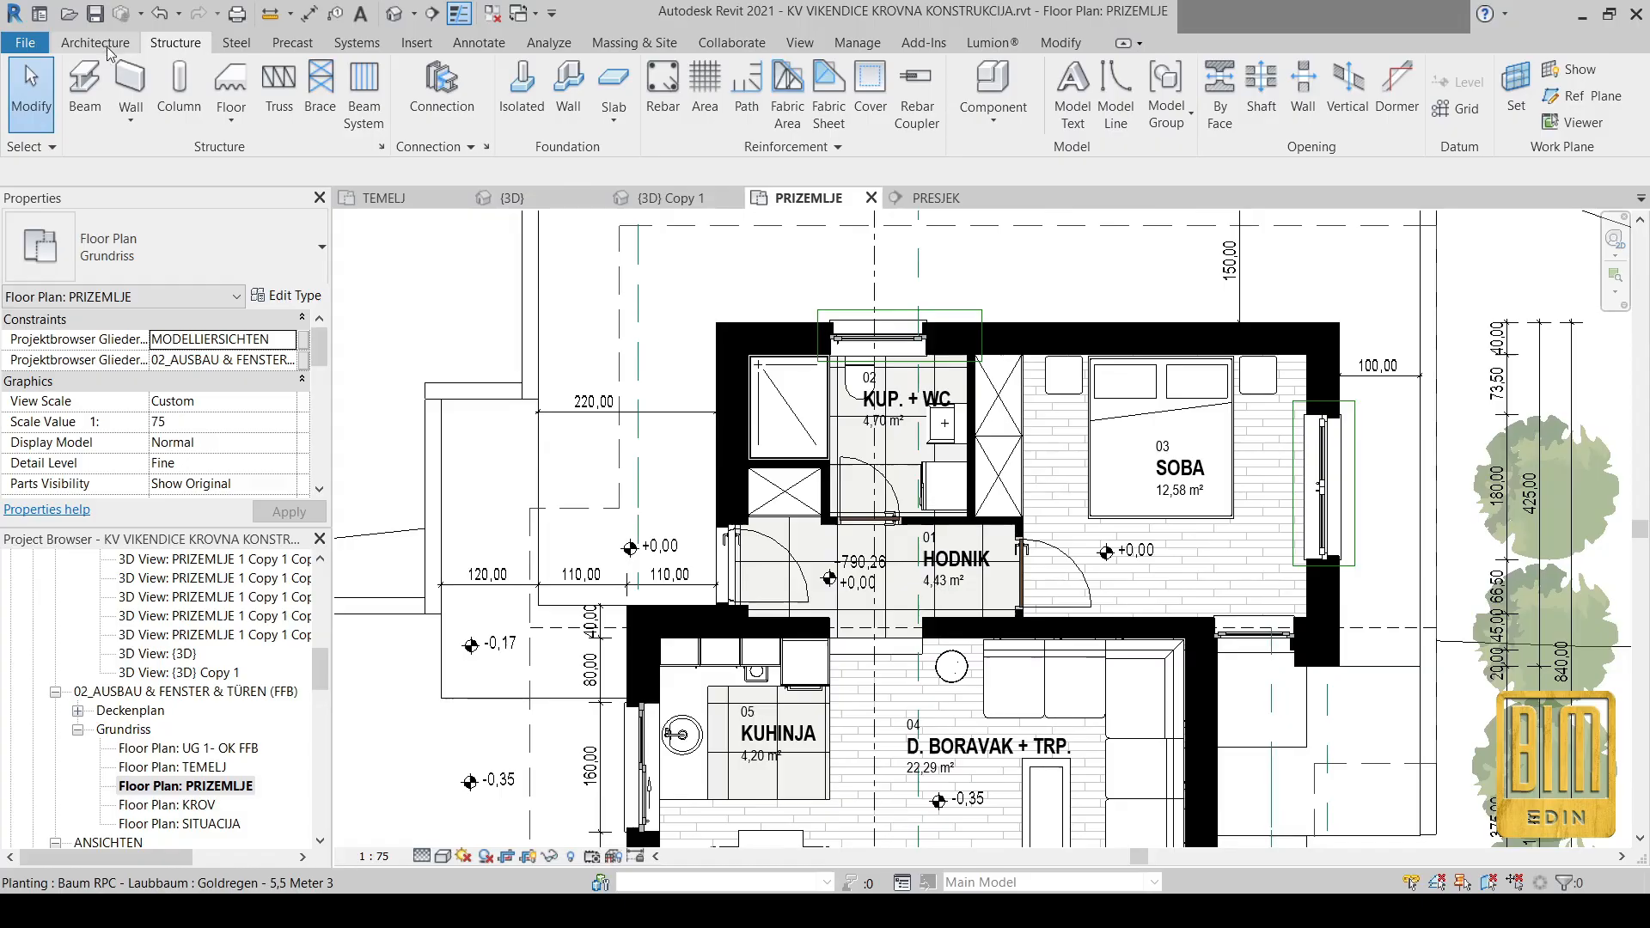
pyautogui.click(86, 86)
pyautogui.scroll(2, 619, 342)
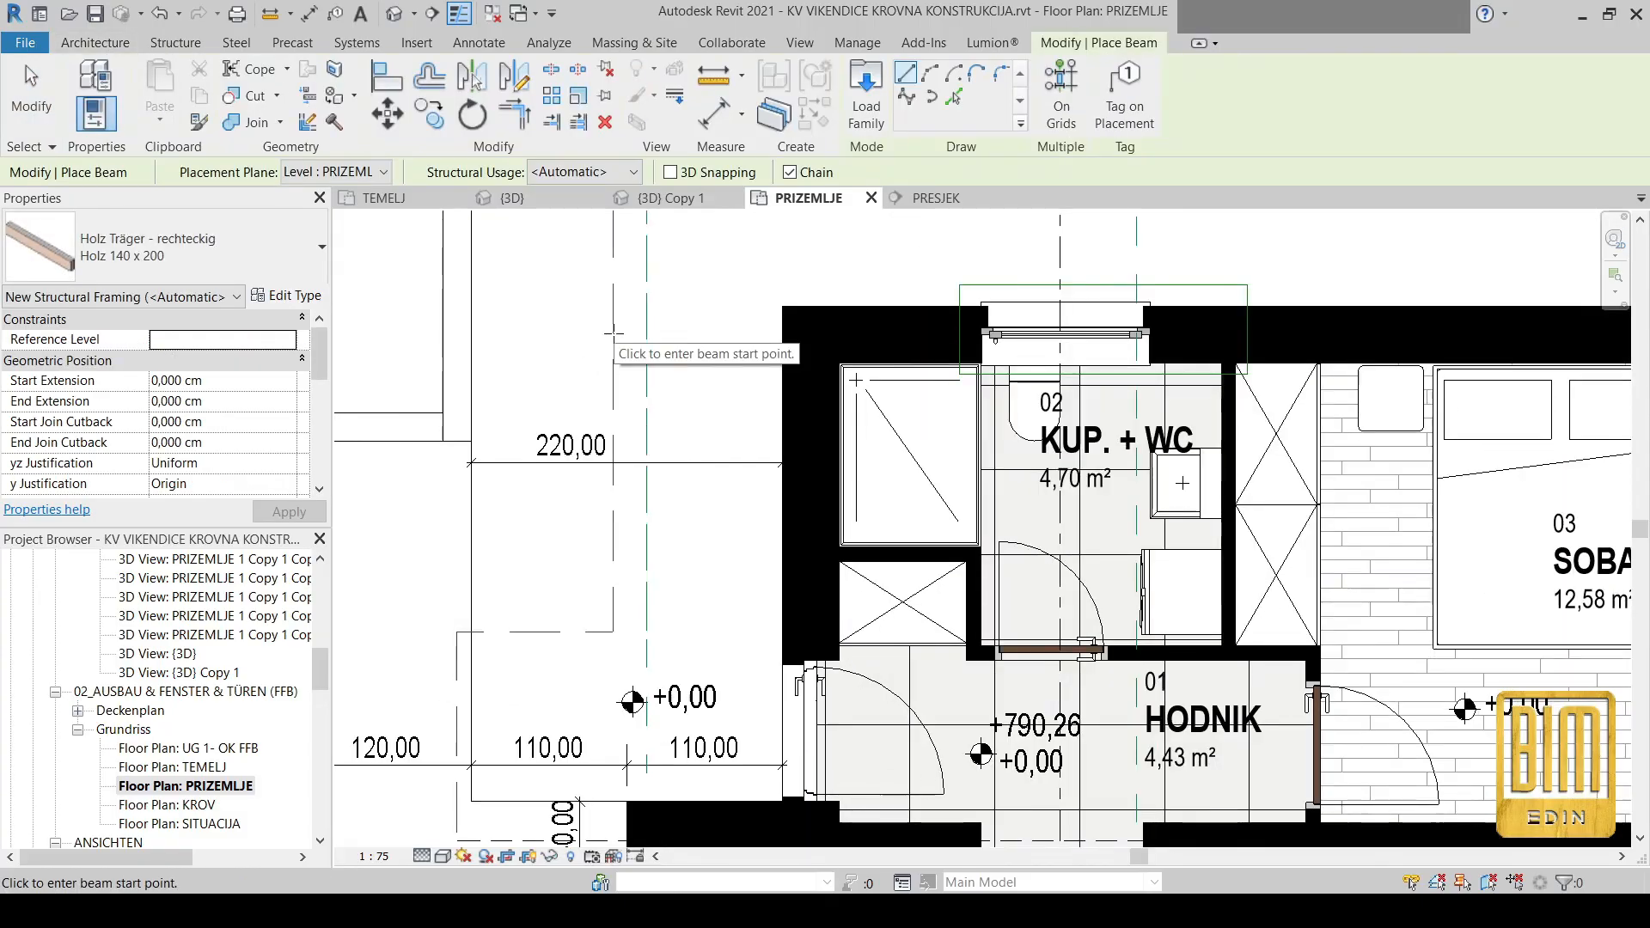
pyautogui.moveTo(1016, 326); pyautogui.dragTo(554, 327, button='middle')
pyautogui.scroll(-1, 554, 327)
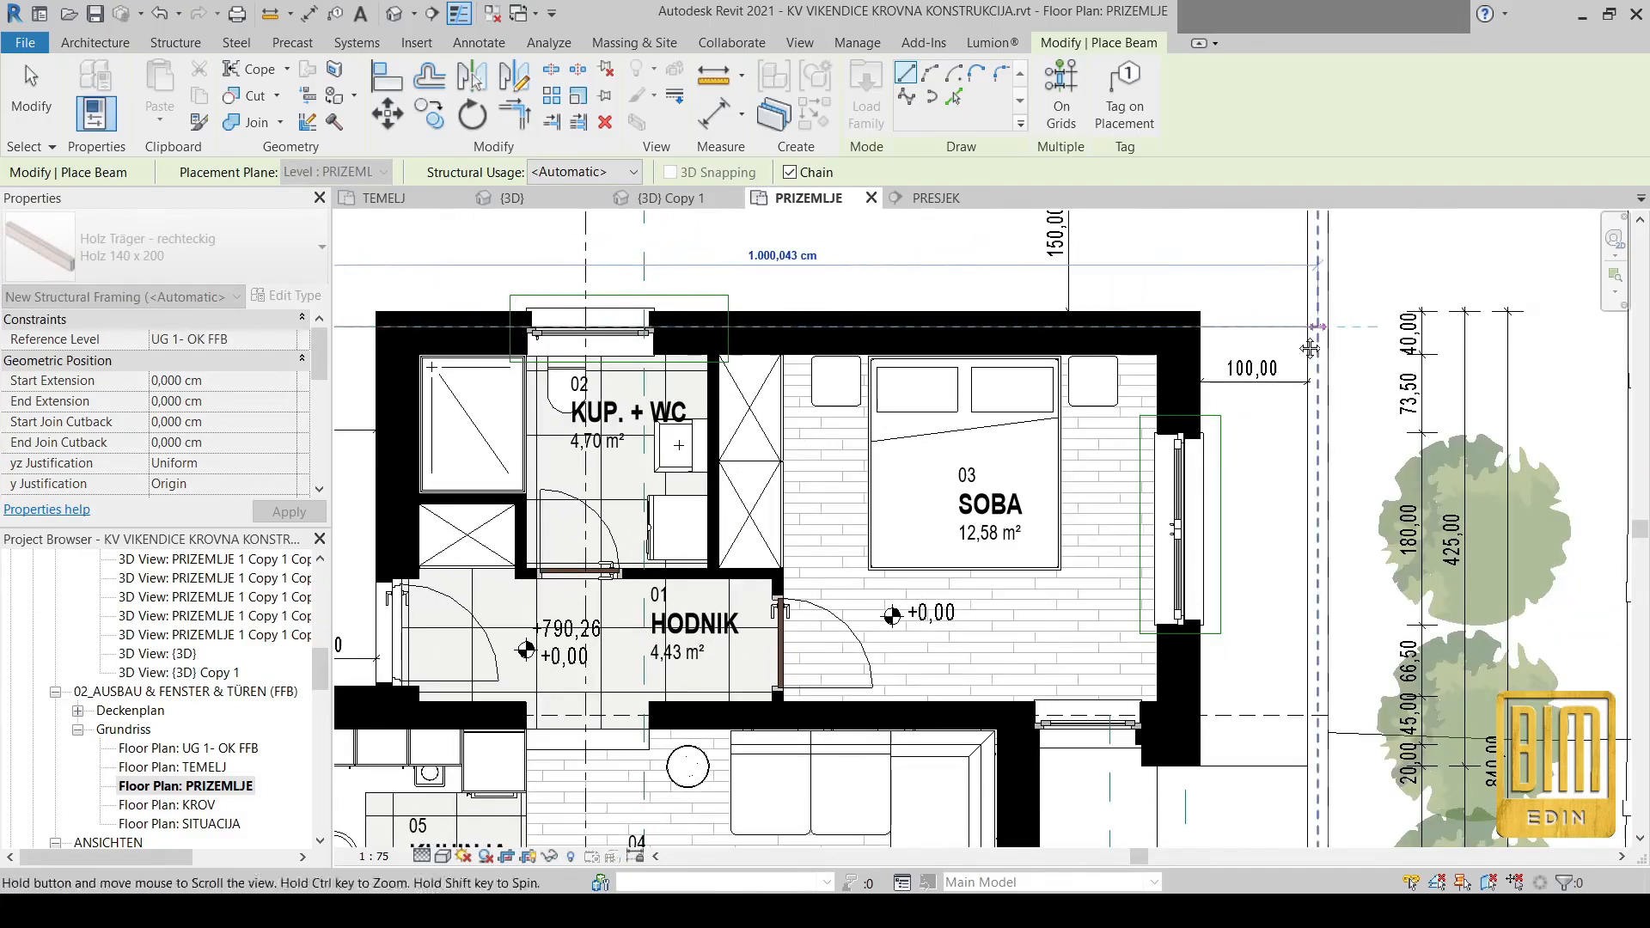
pyautogui.scroll(-1, 1310, 348)
pyautogui.scroll(3, 1212, 390)
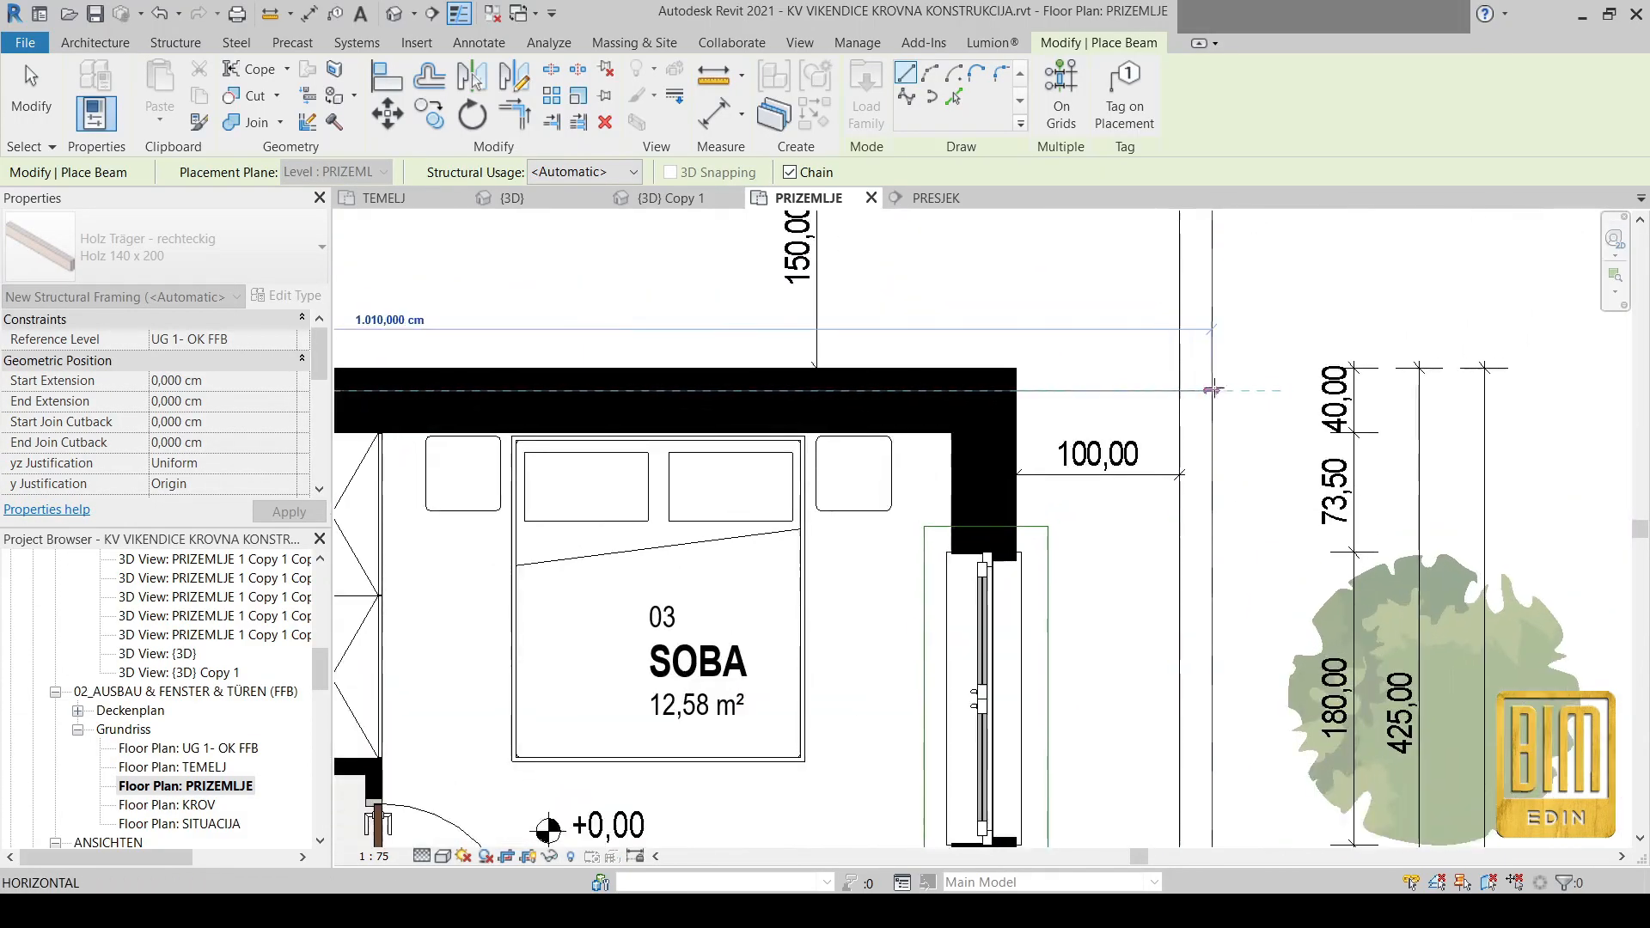
pyautogui.scroll(-3, 1211, 390)
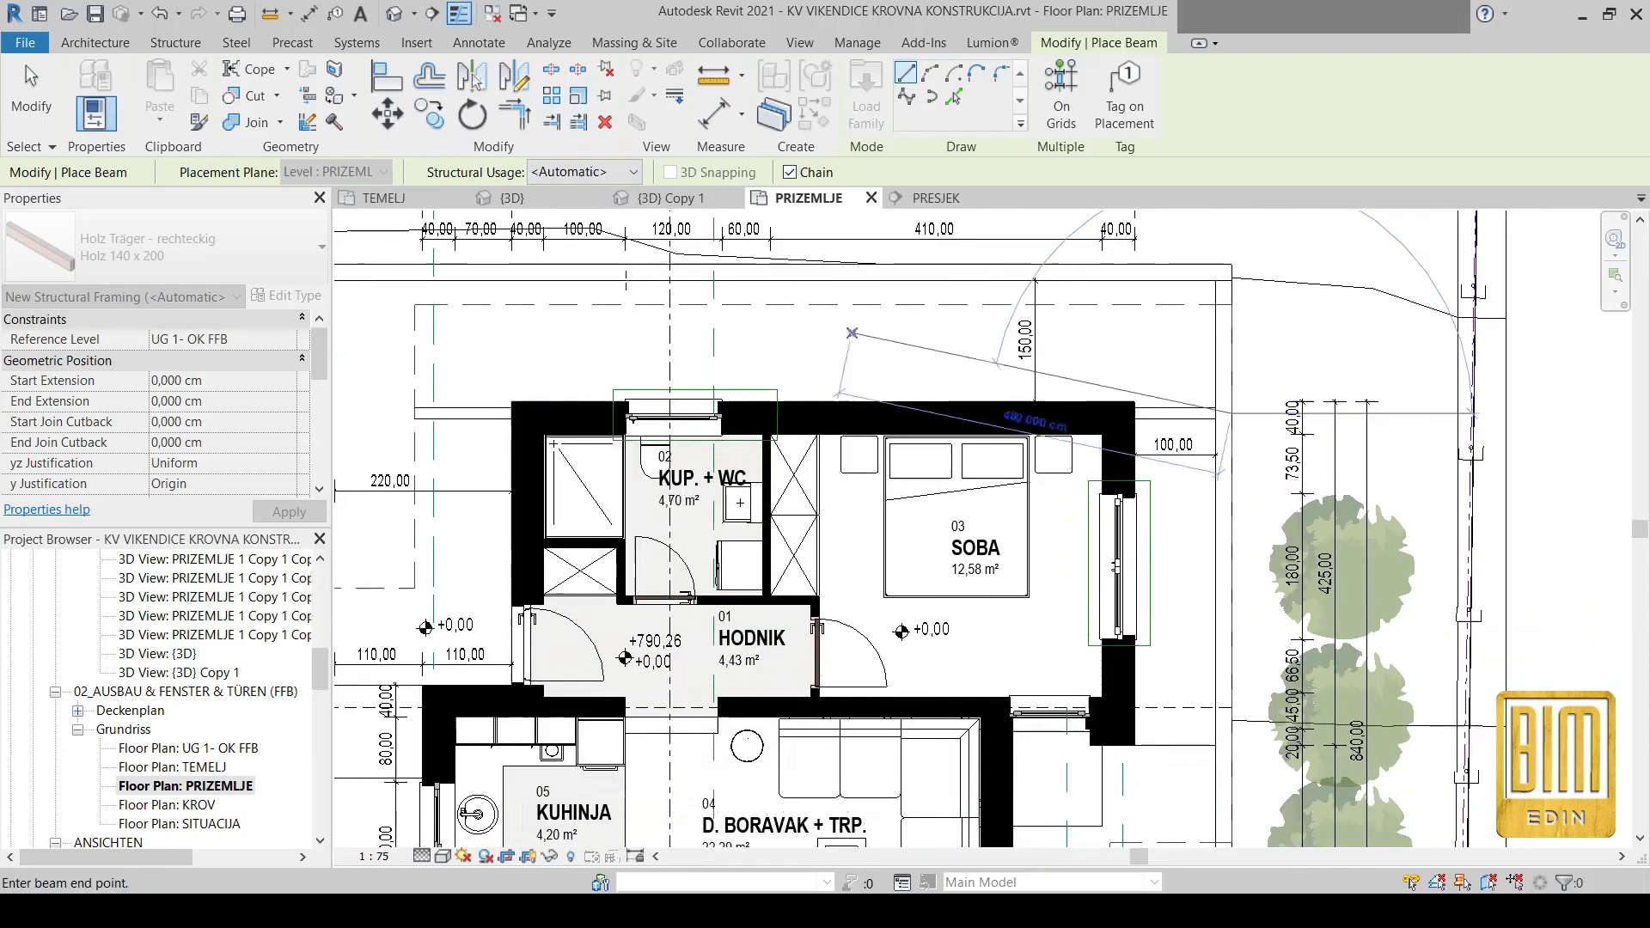
pyautogui.press('Escape')
pyautogui.press('Escape')
# Move the outer-wall beam in the PRESJEK section, with Constrain off, from its top midpoint to that of the linked eaves purlin above the KUP. + WC wall
pyautogui.click(935, 197)
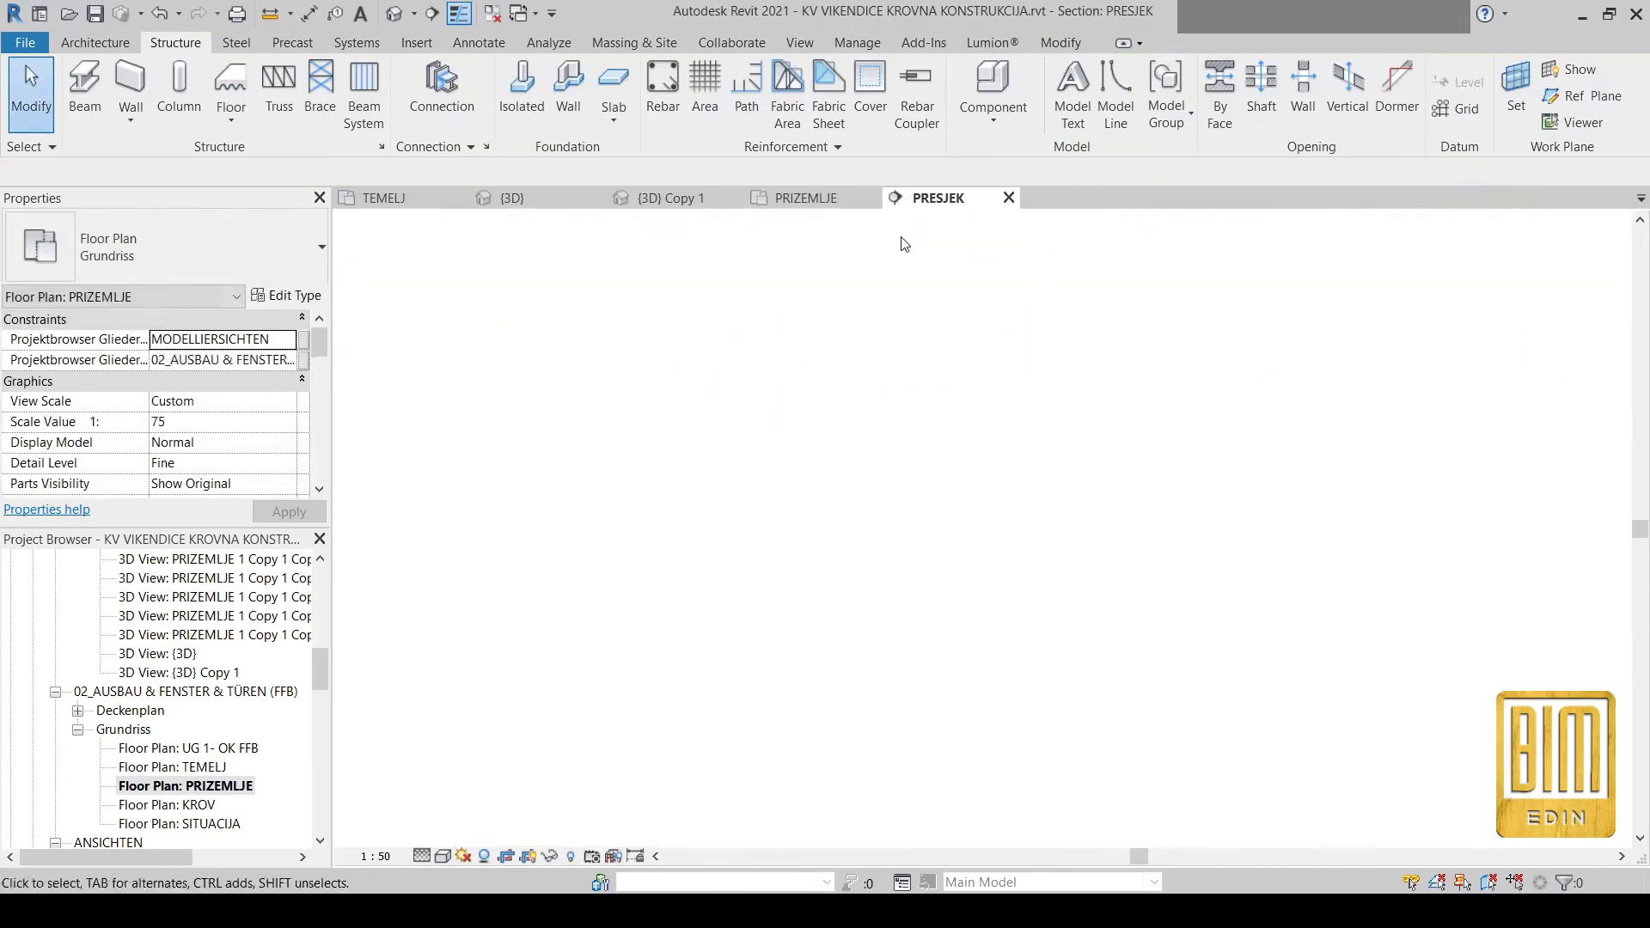
pyautogui.scroll(-2, 1160, 383)
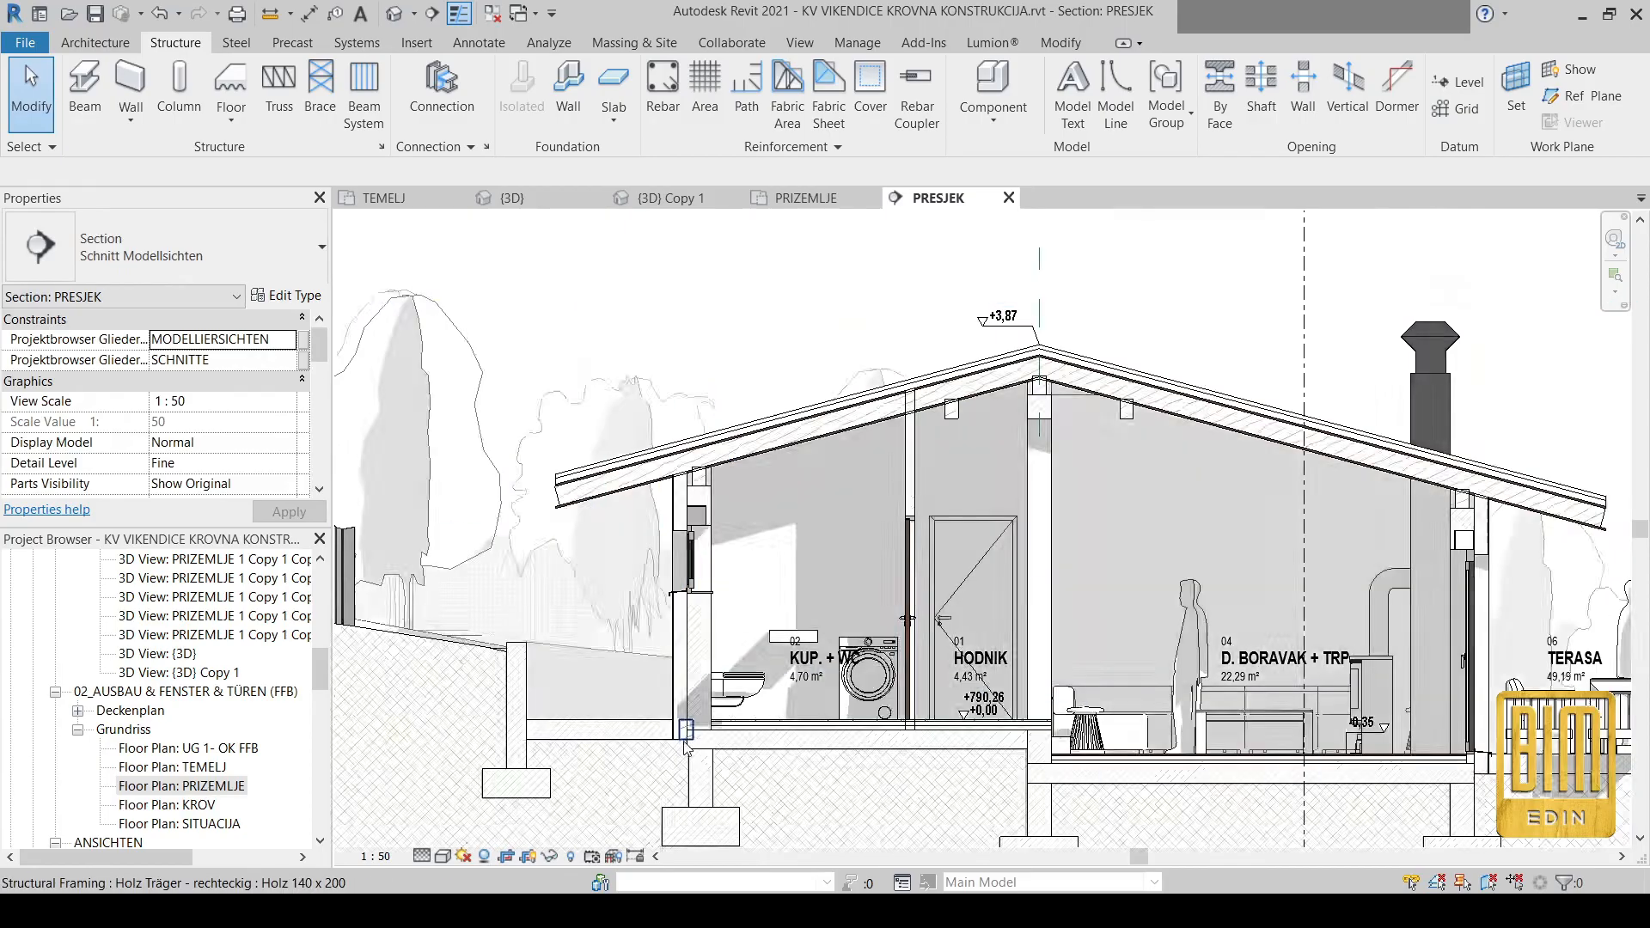
pyautogui.scroll(3, 688, 740)
pyautogui.click(686, 738)
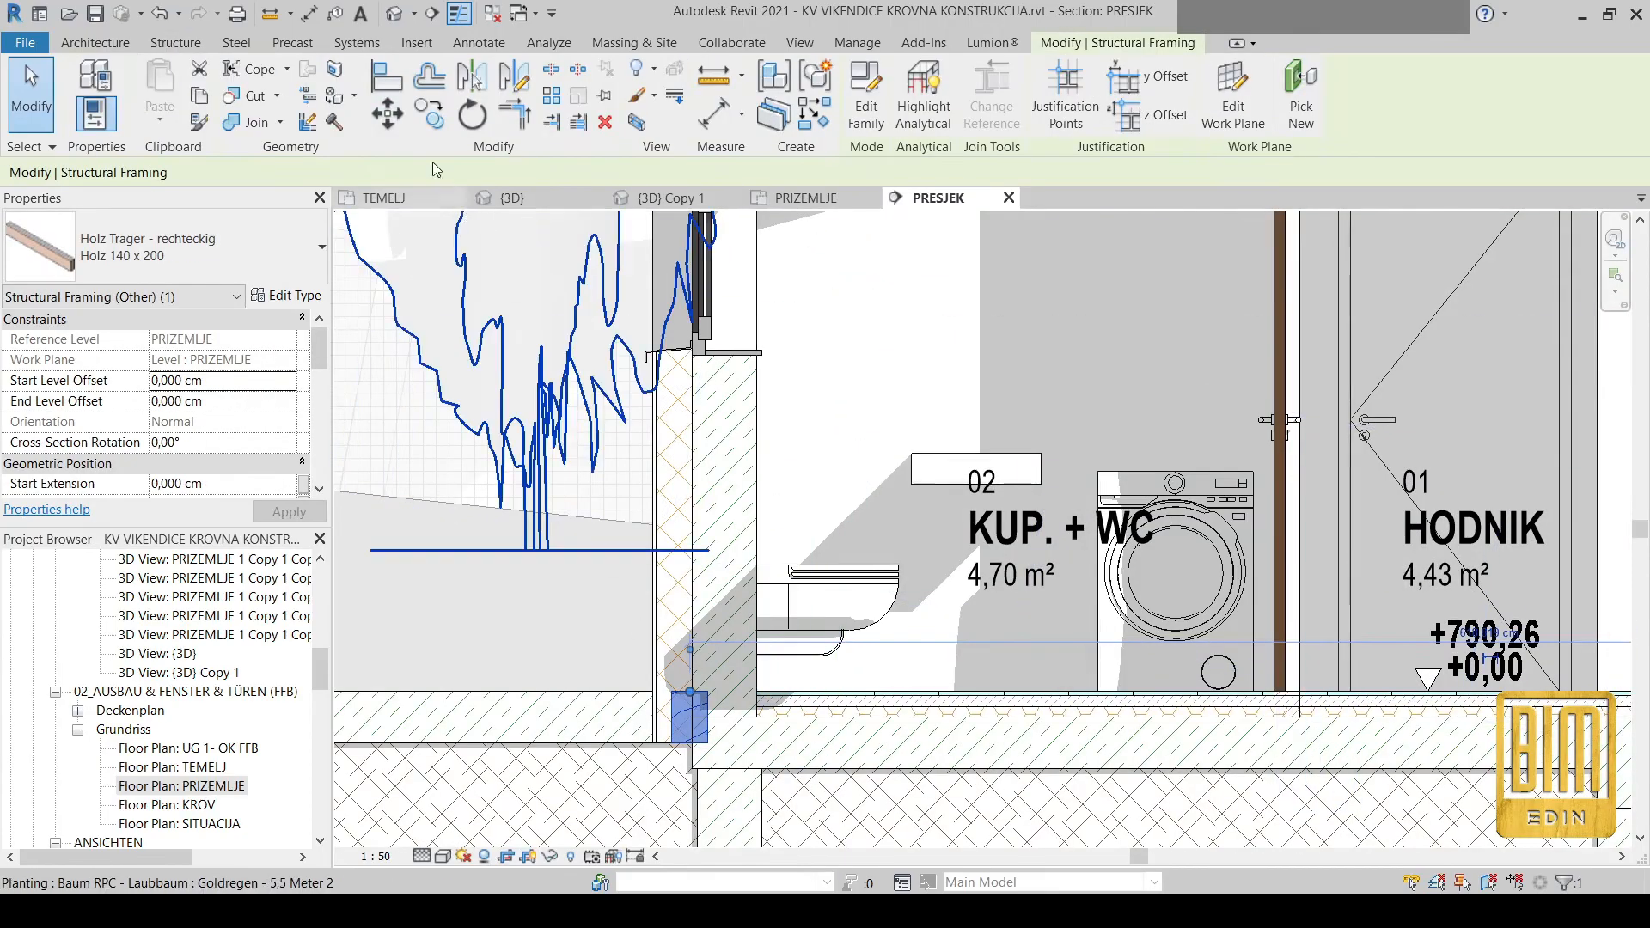
pyautogui.press('m')
pyautogui.press('v')
pyautogui.scroll(3, 691, 707)
pyautogui.click(689, 678)
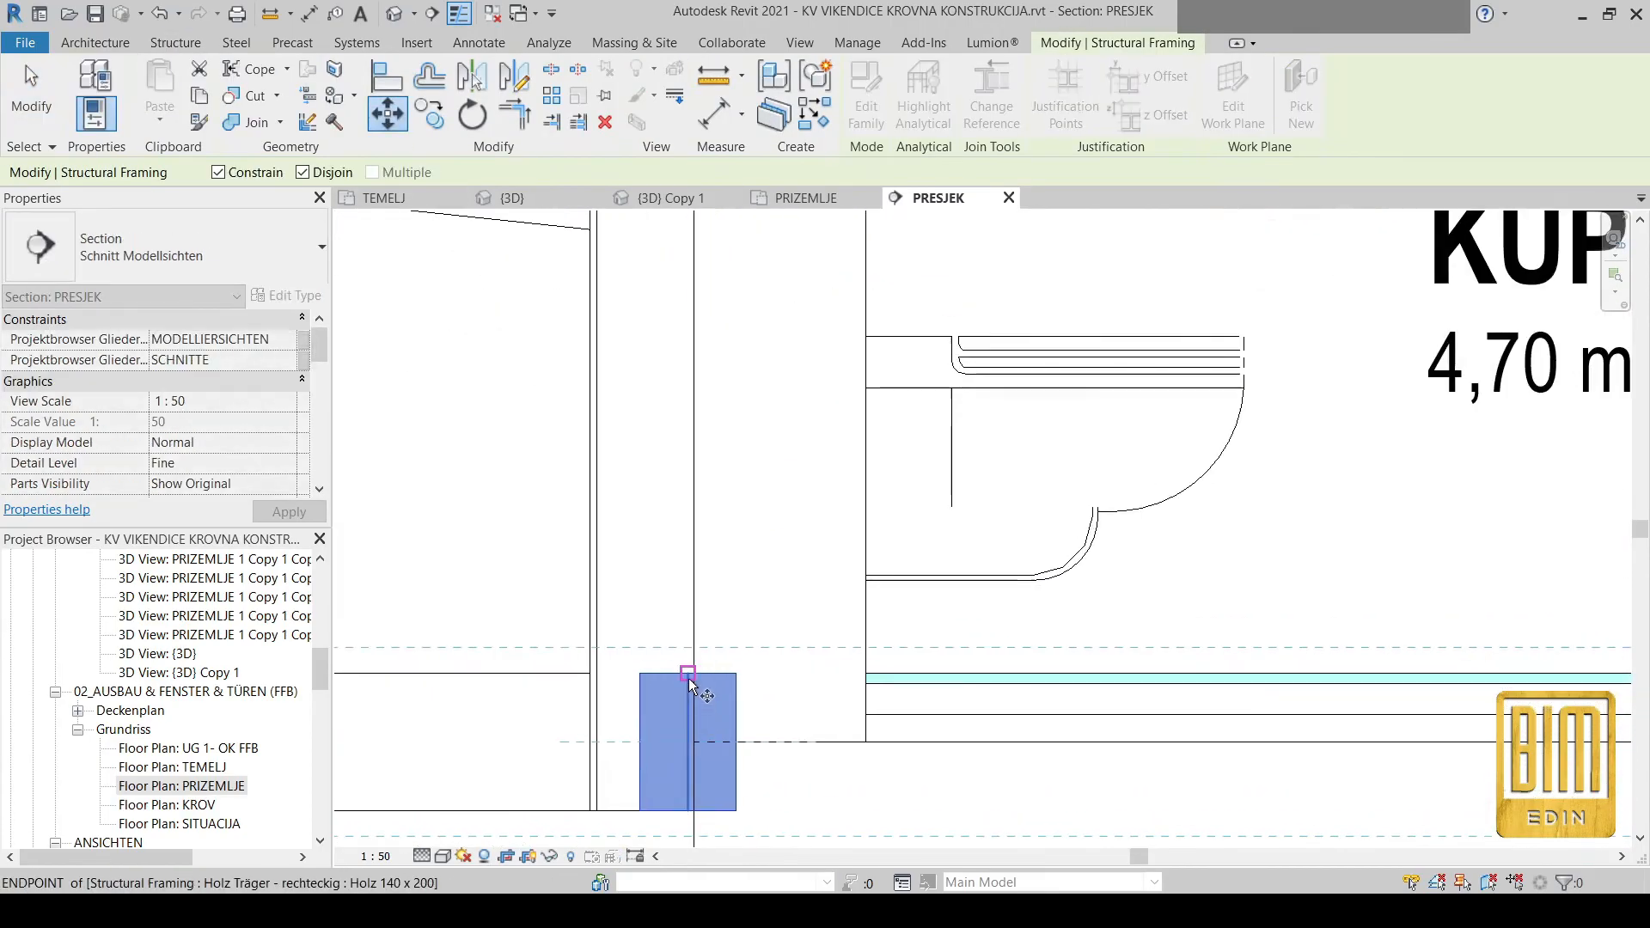
pyautogui.scroll(-3, 706, 812)
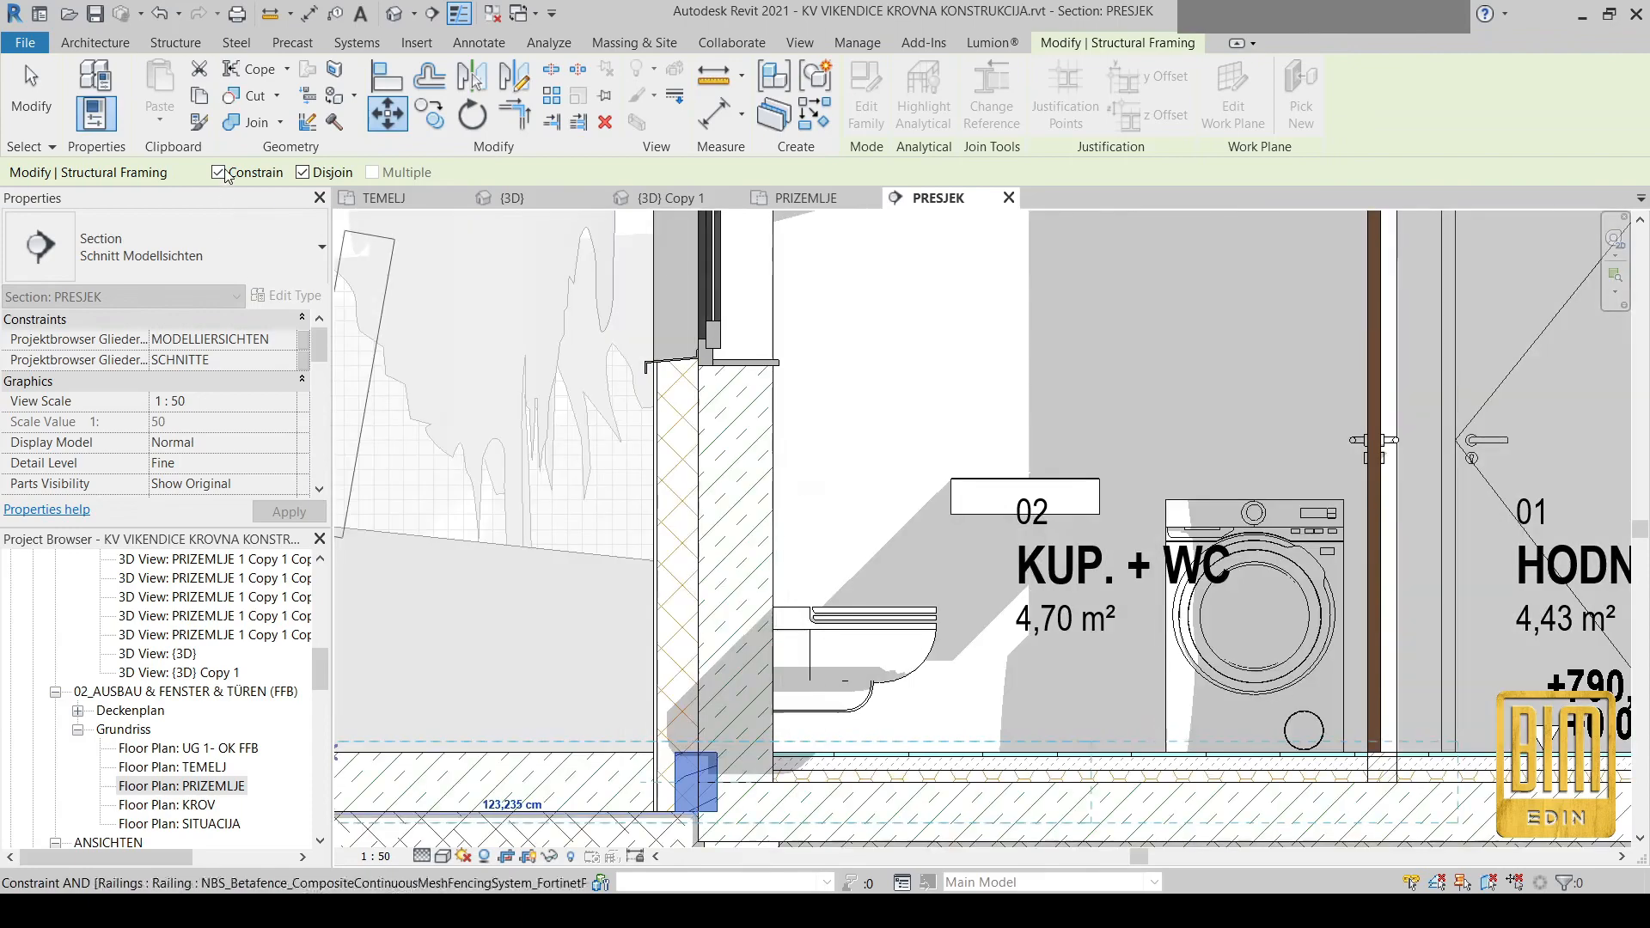
pyautogui.click(218, 172)
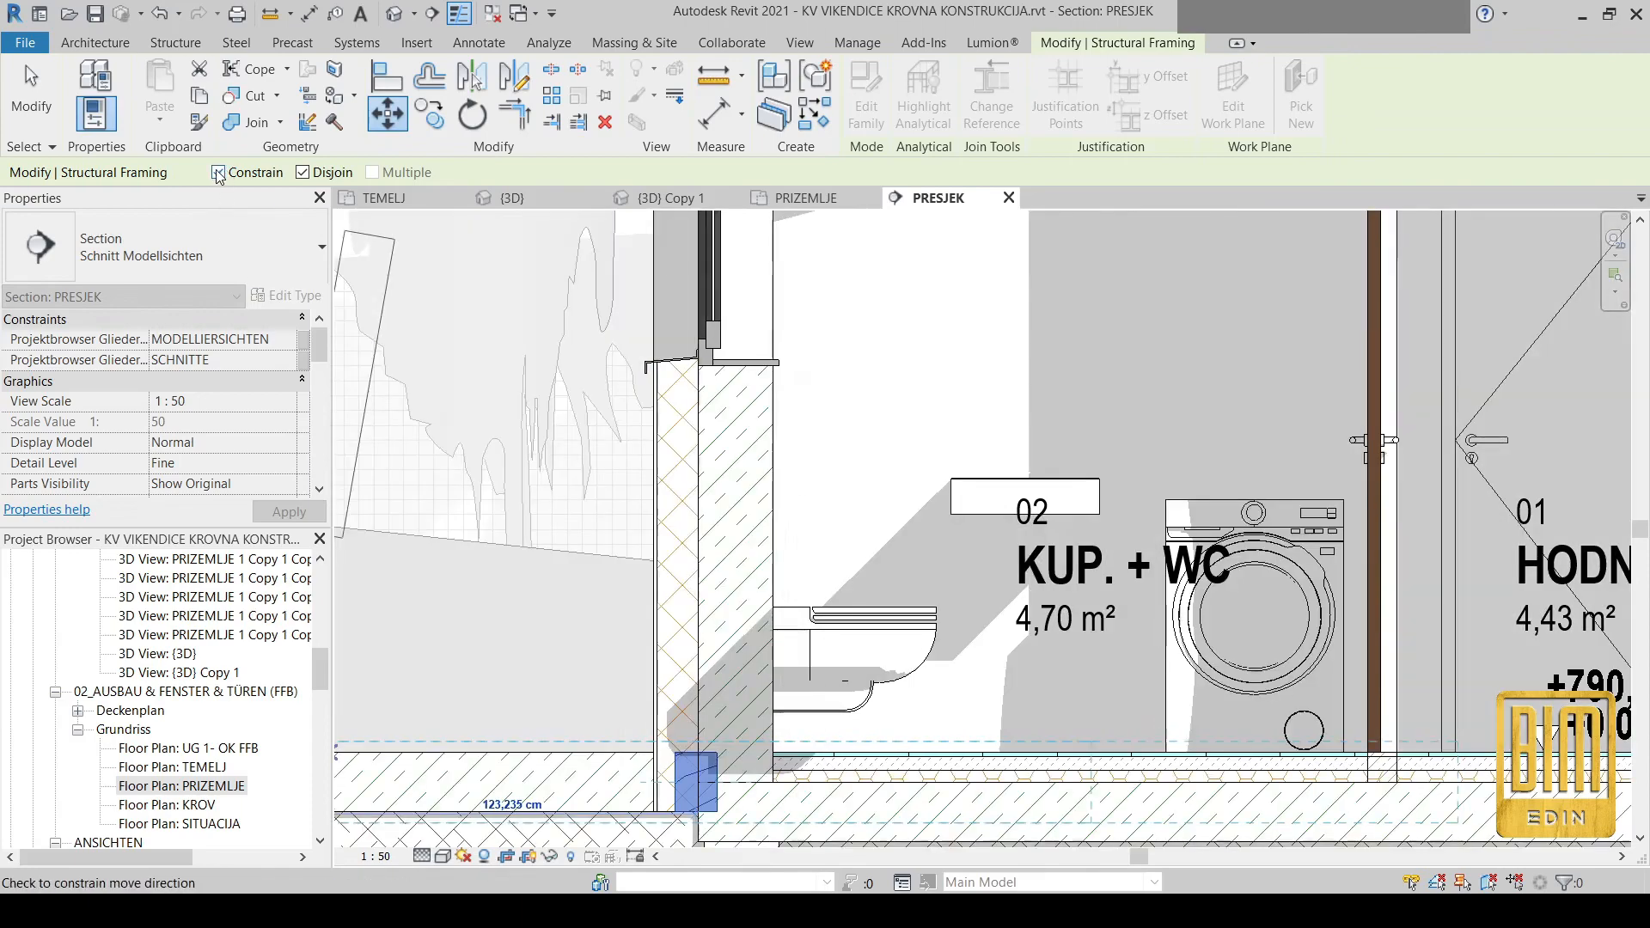
pyautogui.scroll(-2, 670, 534)
pyautogui.scroll(6, 718, 460)
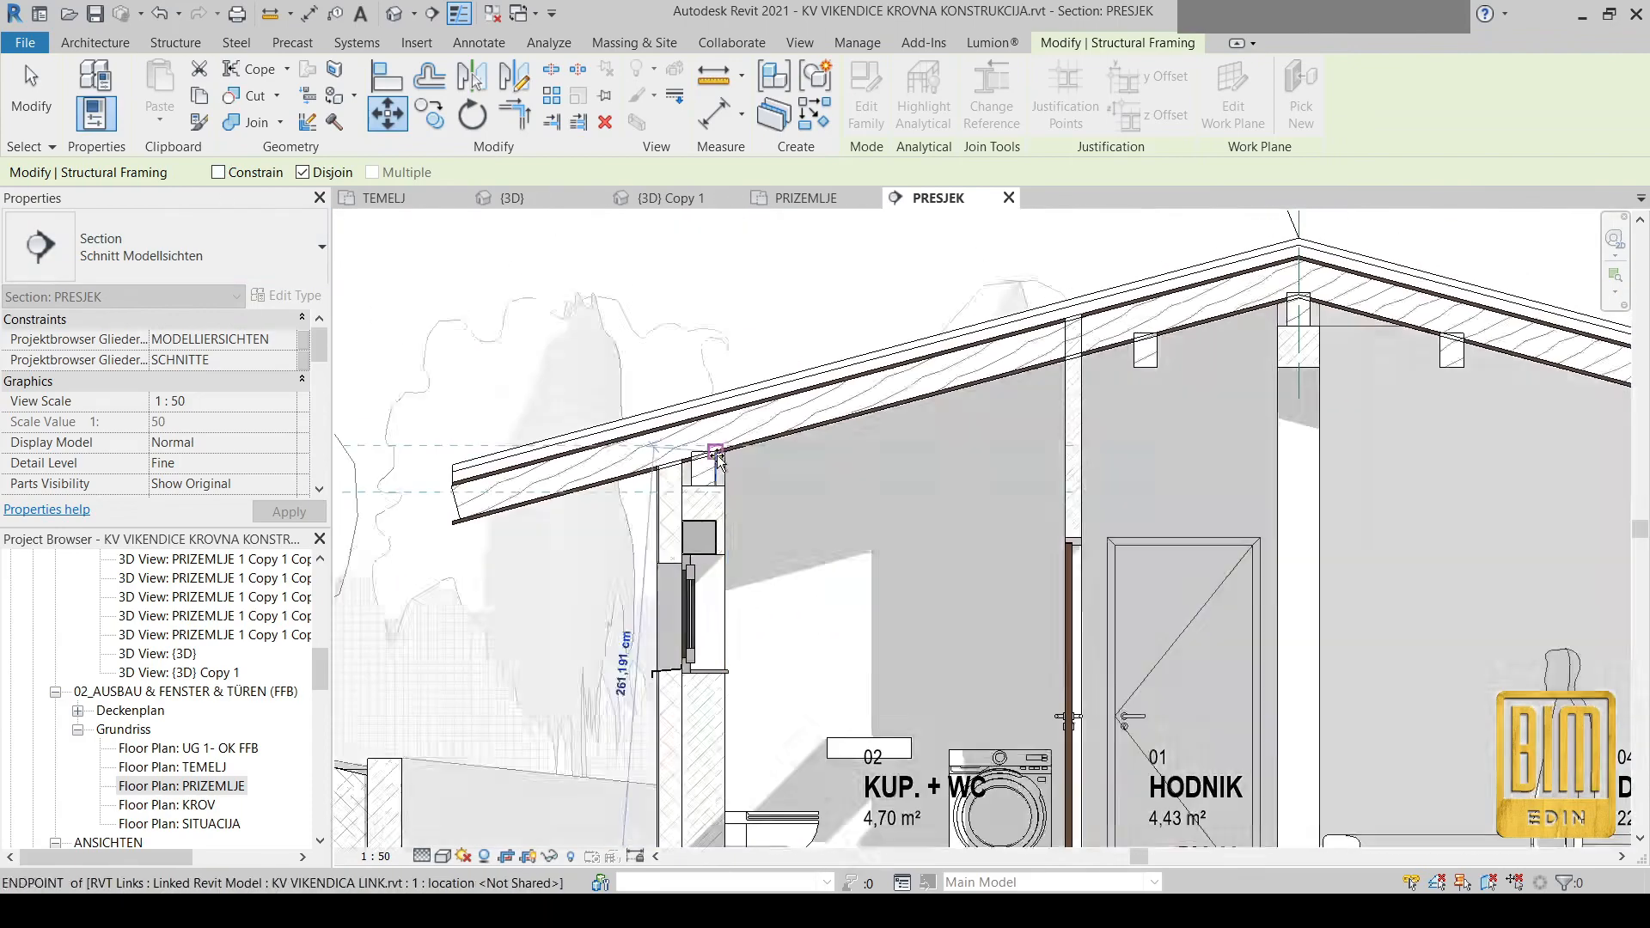
pyautogui.click(702, 446)
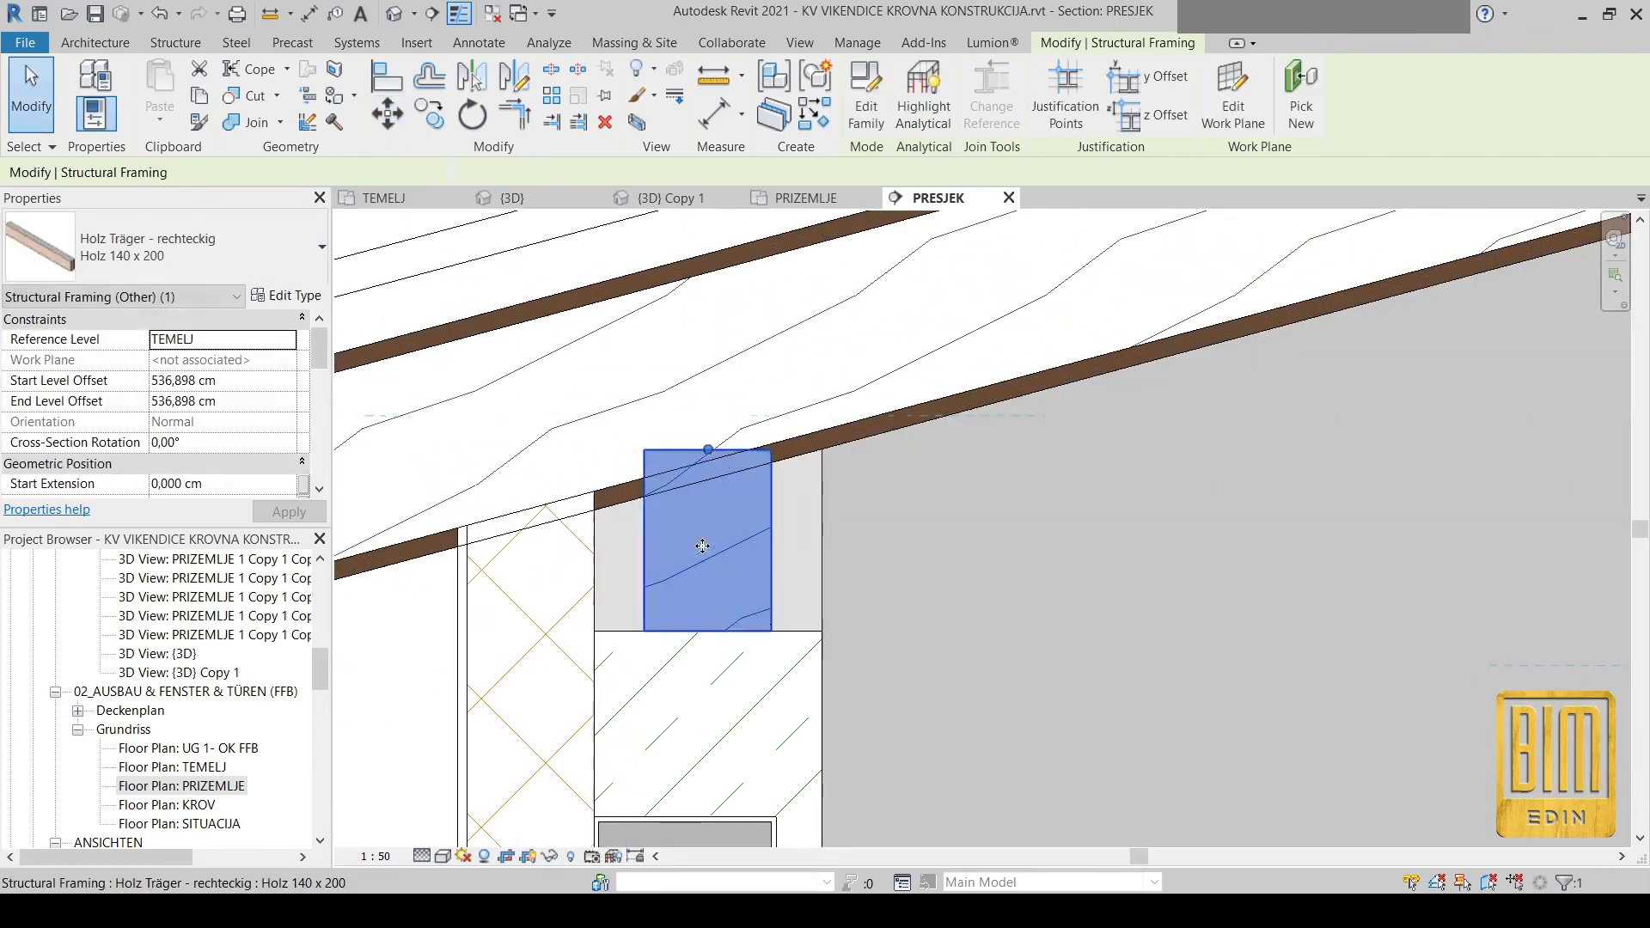
pyautogui.scroll(-4, 696, 499)
# Examine the ridge and eaves beams on the house from the opposite side in the {3D} view
pyautogui.click(392, 14)
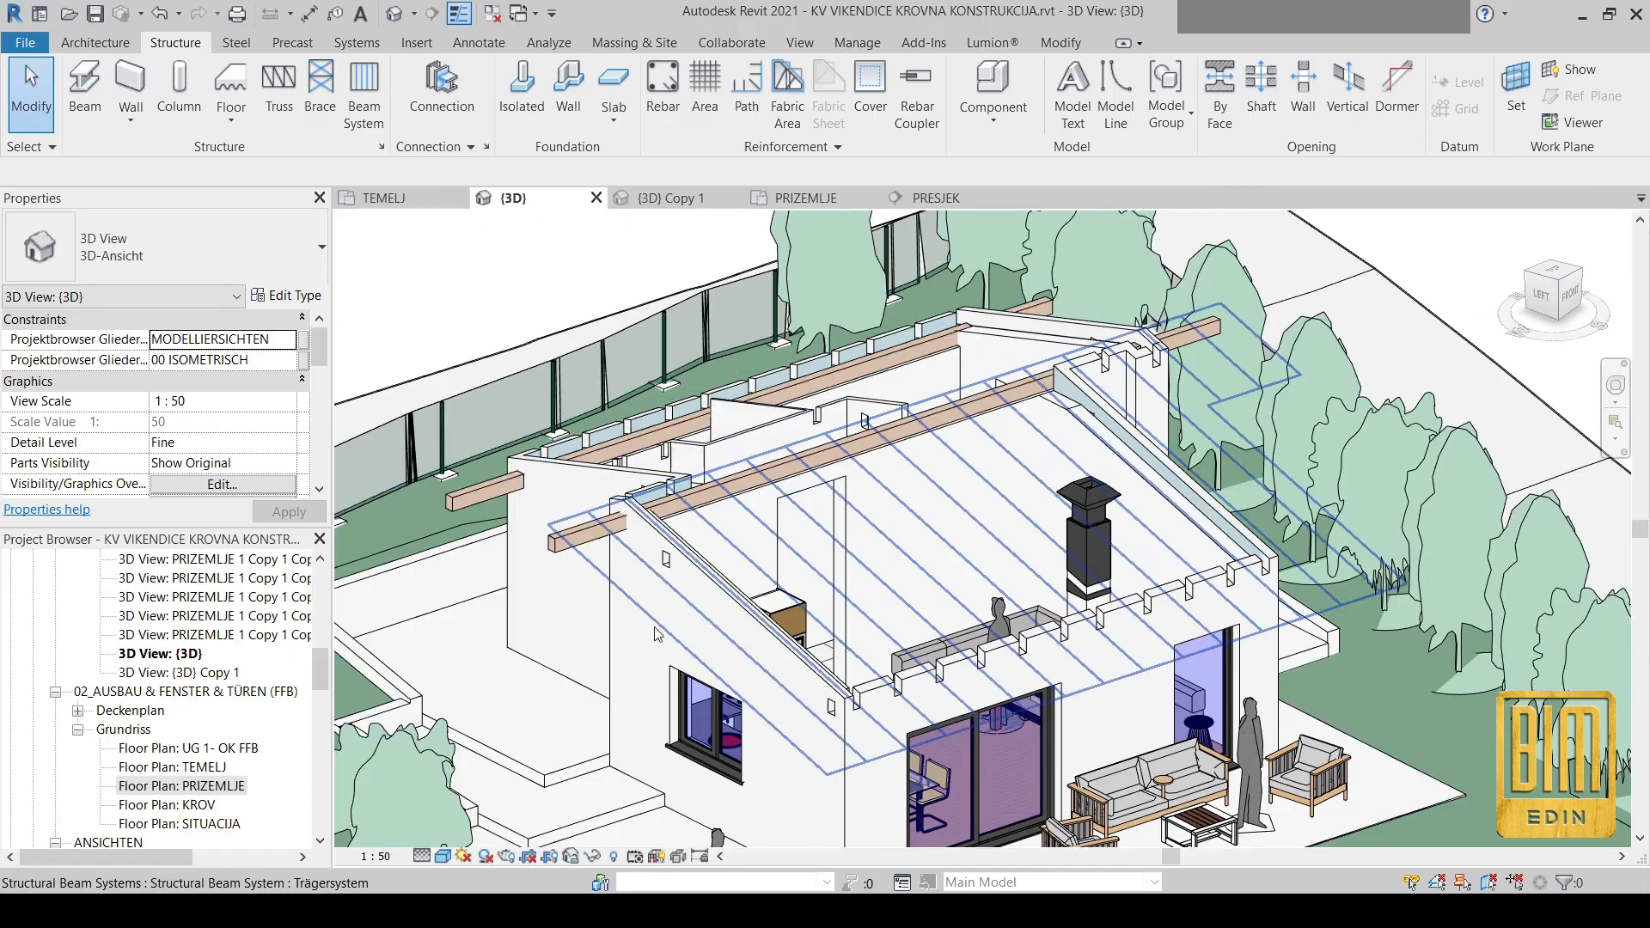
pyautogui.keyDown('shift'); pyautogui.moveTo(658, 634); pyautogui.dragTo(1005, 593, button='middle'); pyautogui.keyUp('shift')
pyautogui.scroll(-3, 1020, 553)
pyautogui.keyDown('shift'); pyautogui.moveTo(739, 662); pyautogui.dragTo(855, 756, button='middle'); pyautogui.keyUp('shift')
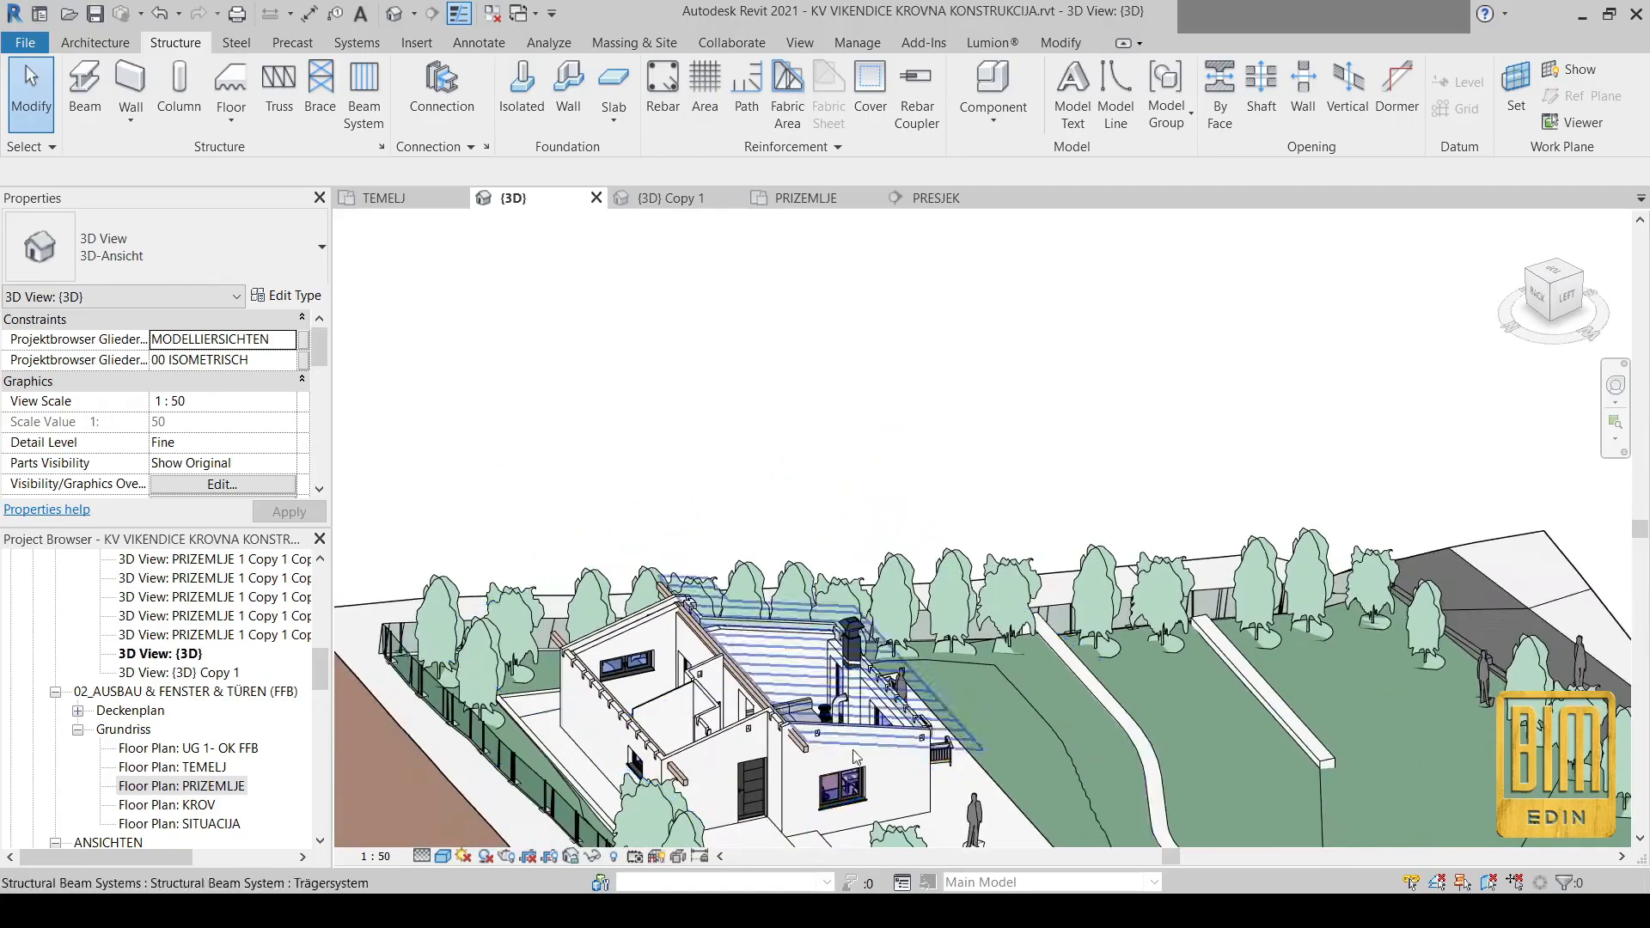
pyautogui.scroll(3, 855, 756)
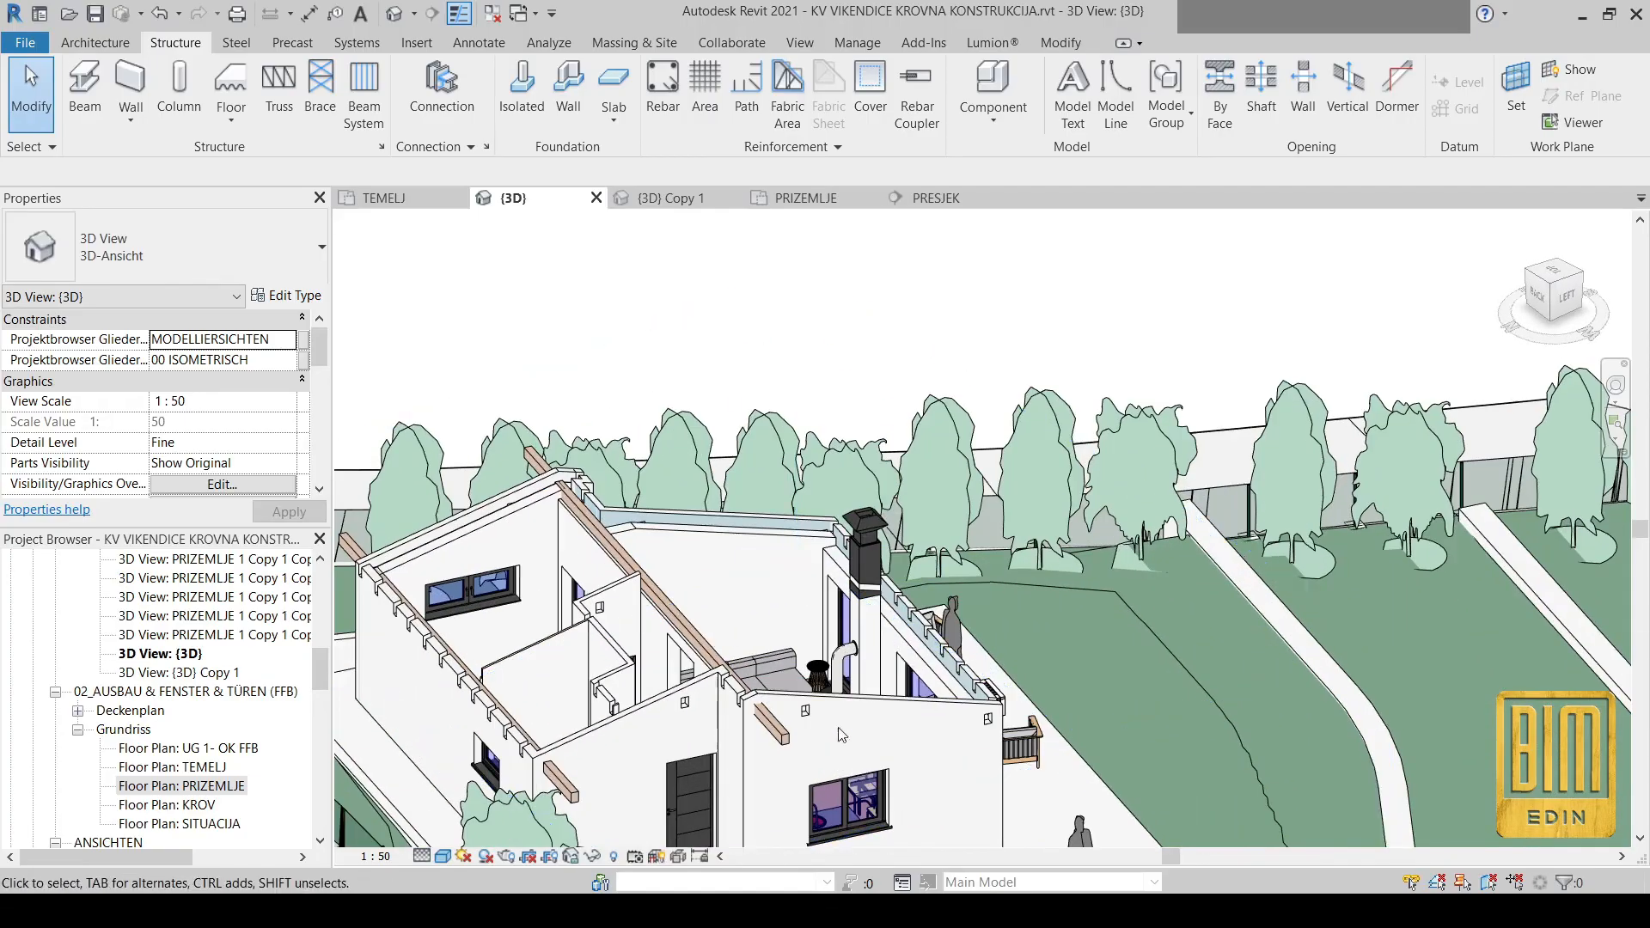
# Place a Holz 140 x 200 beam in the {3D} view by picking the terrace-side wall's edge beside the chimney, and return to the PRESJEK section
pyautogui.click(84, 90)
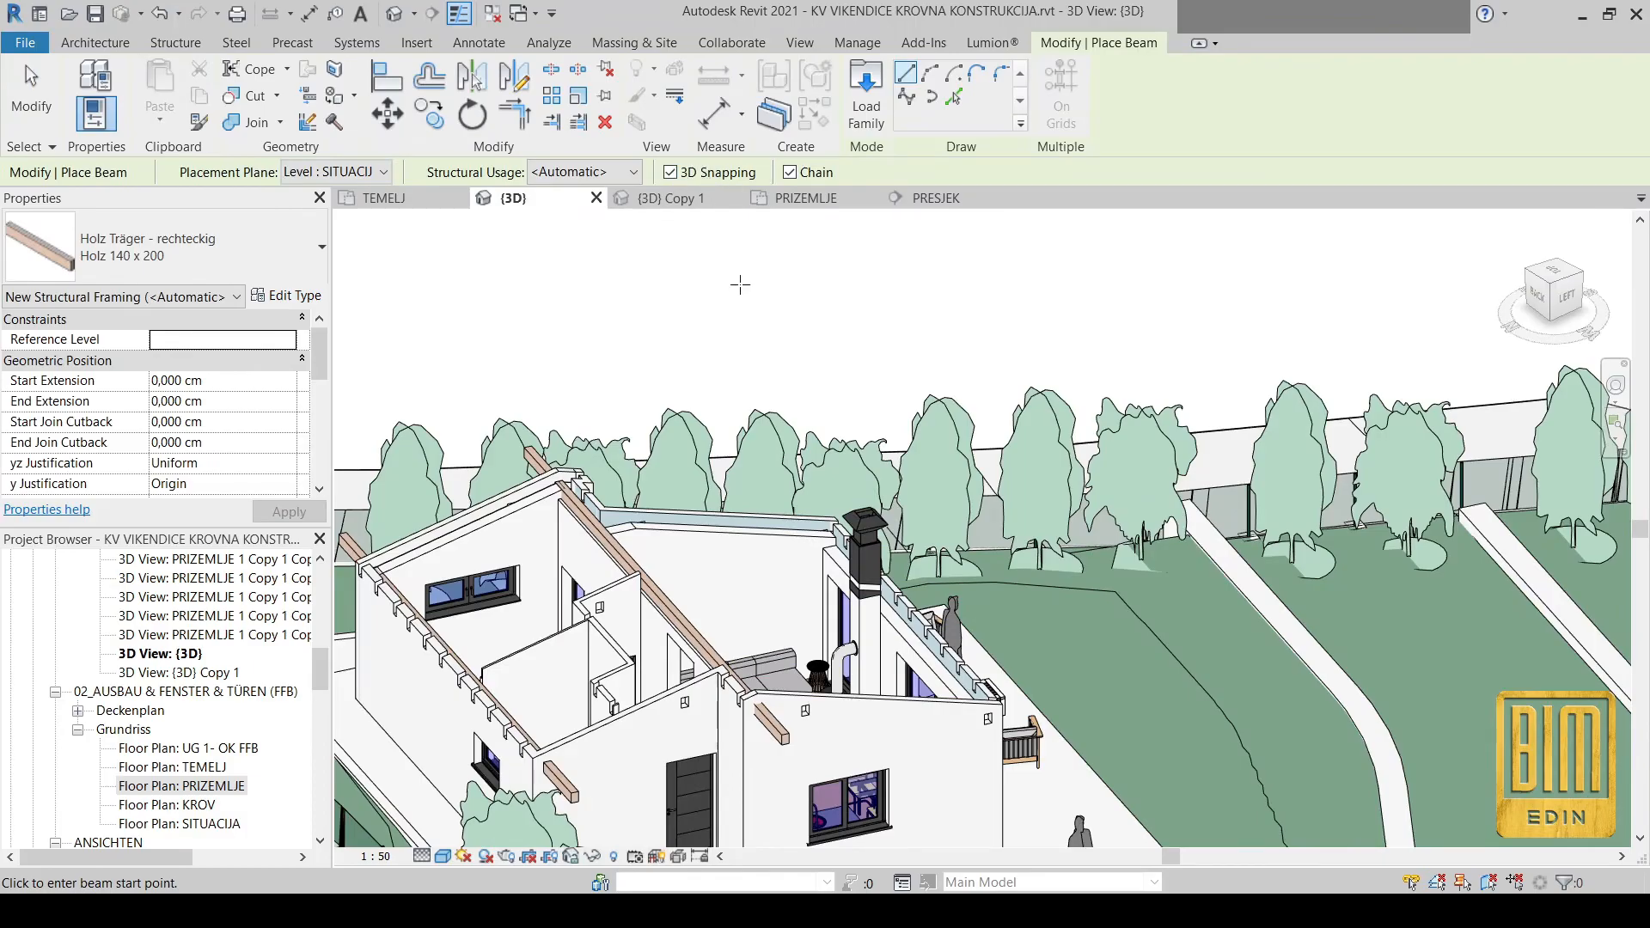
pyautogui.click(953, 97)
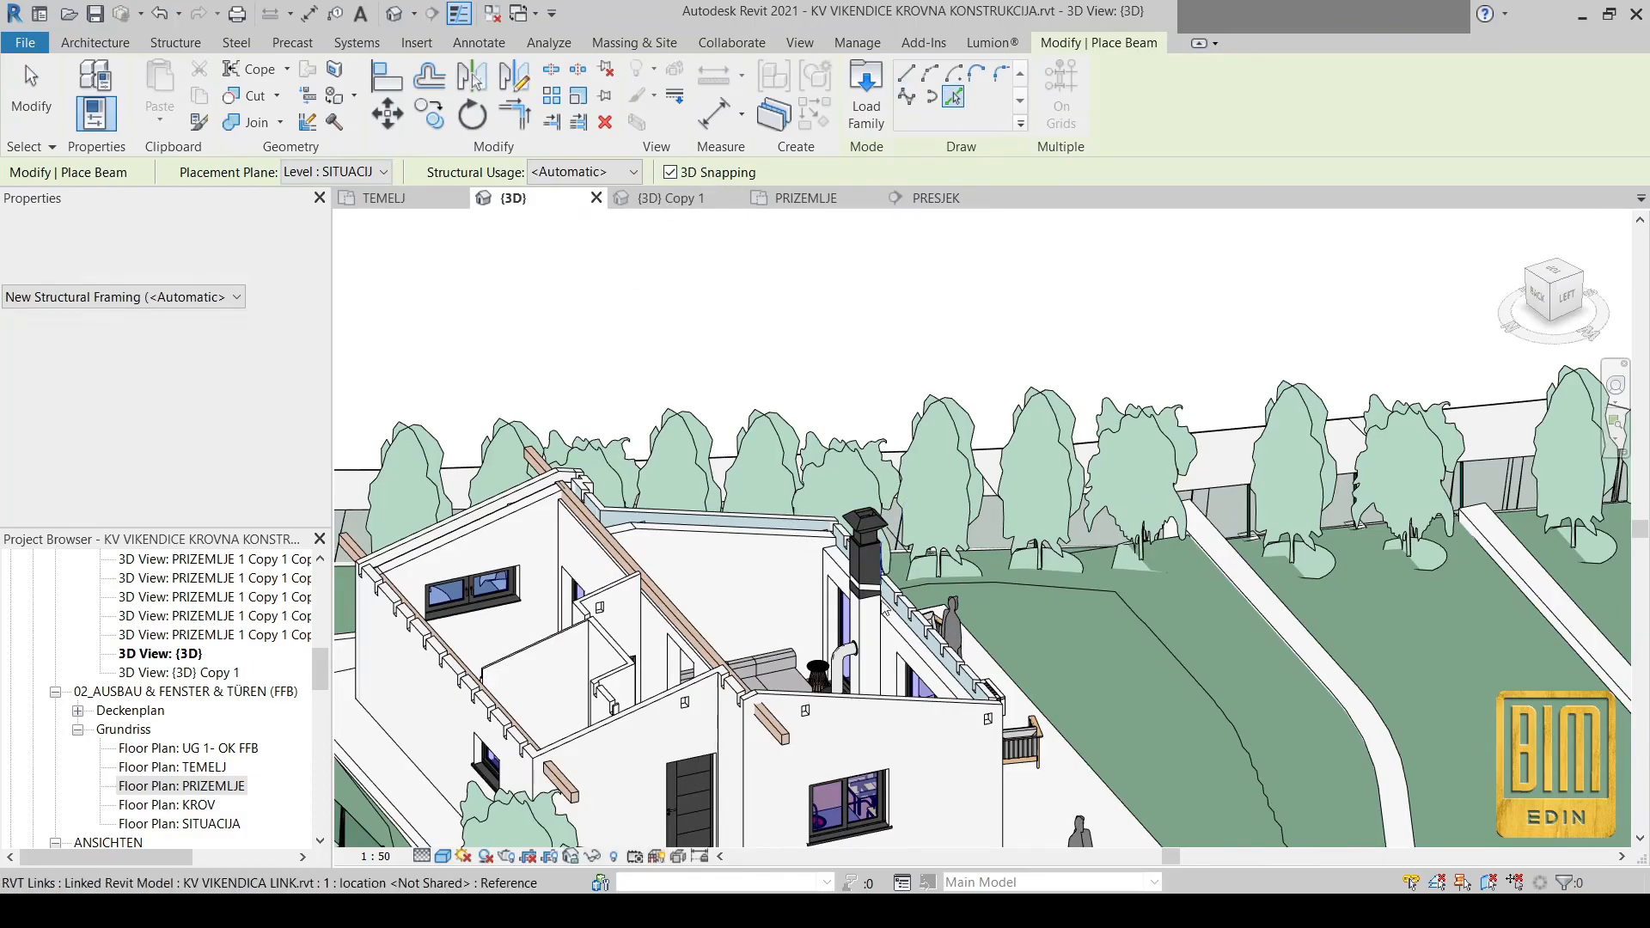
pyautogui.scroll(3, 894, 649)
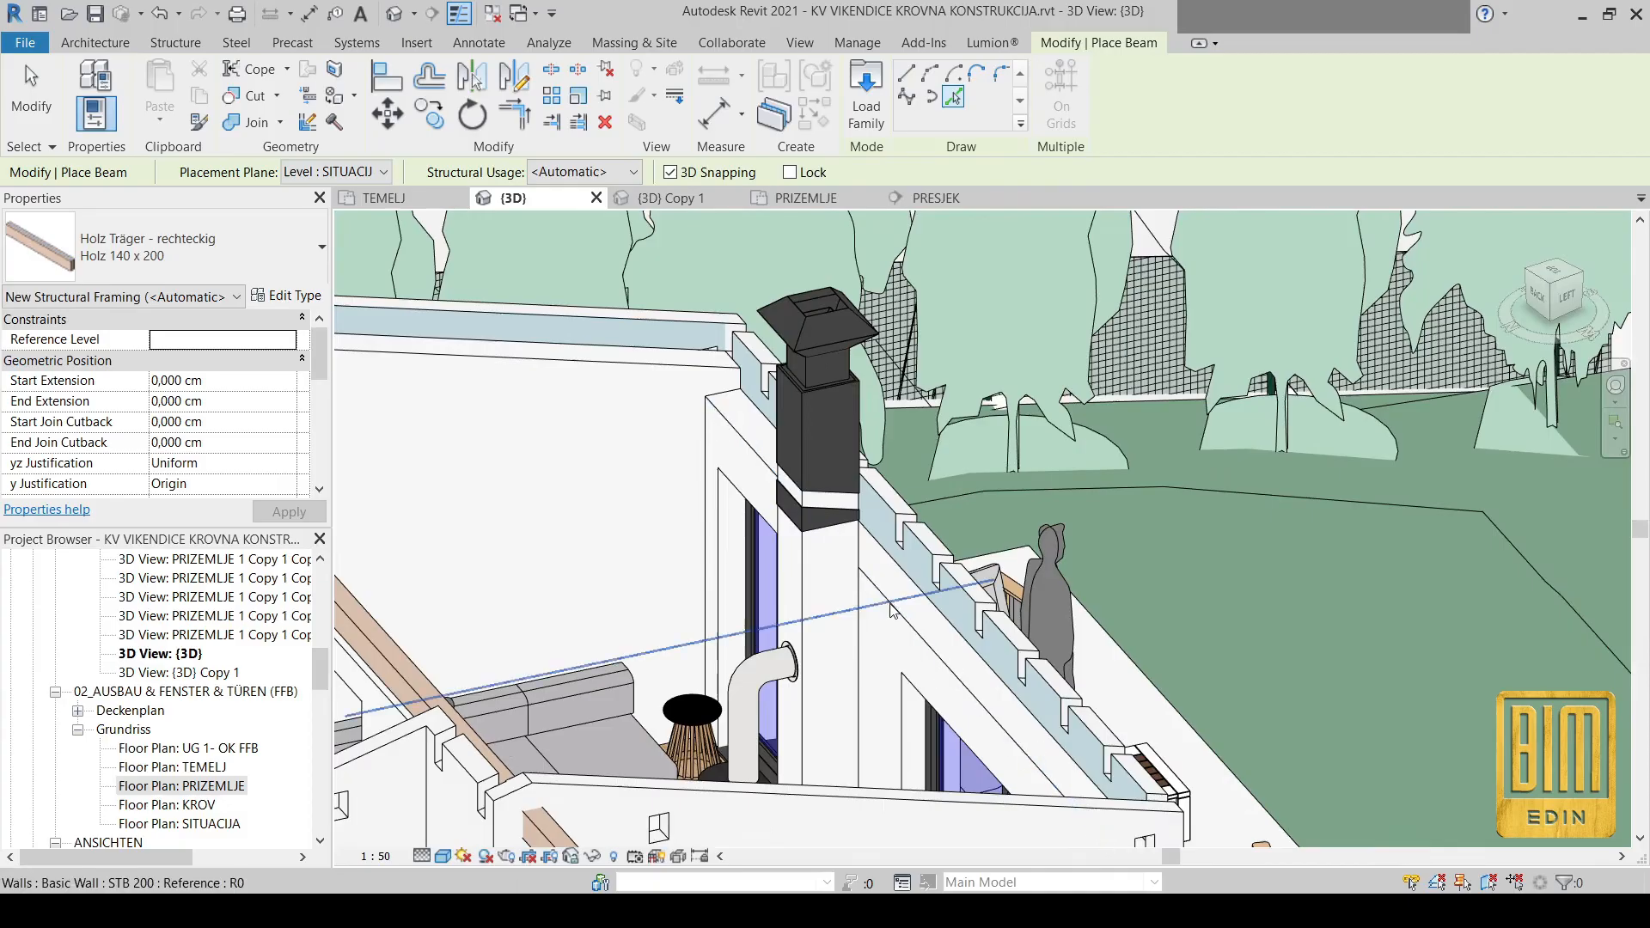
pyautogui.click(945, 619)
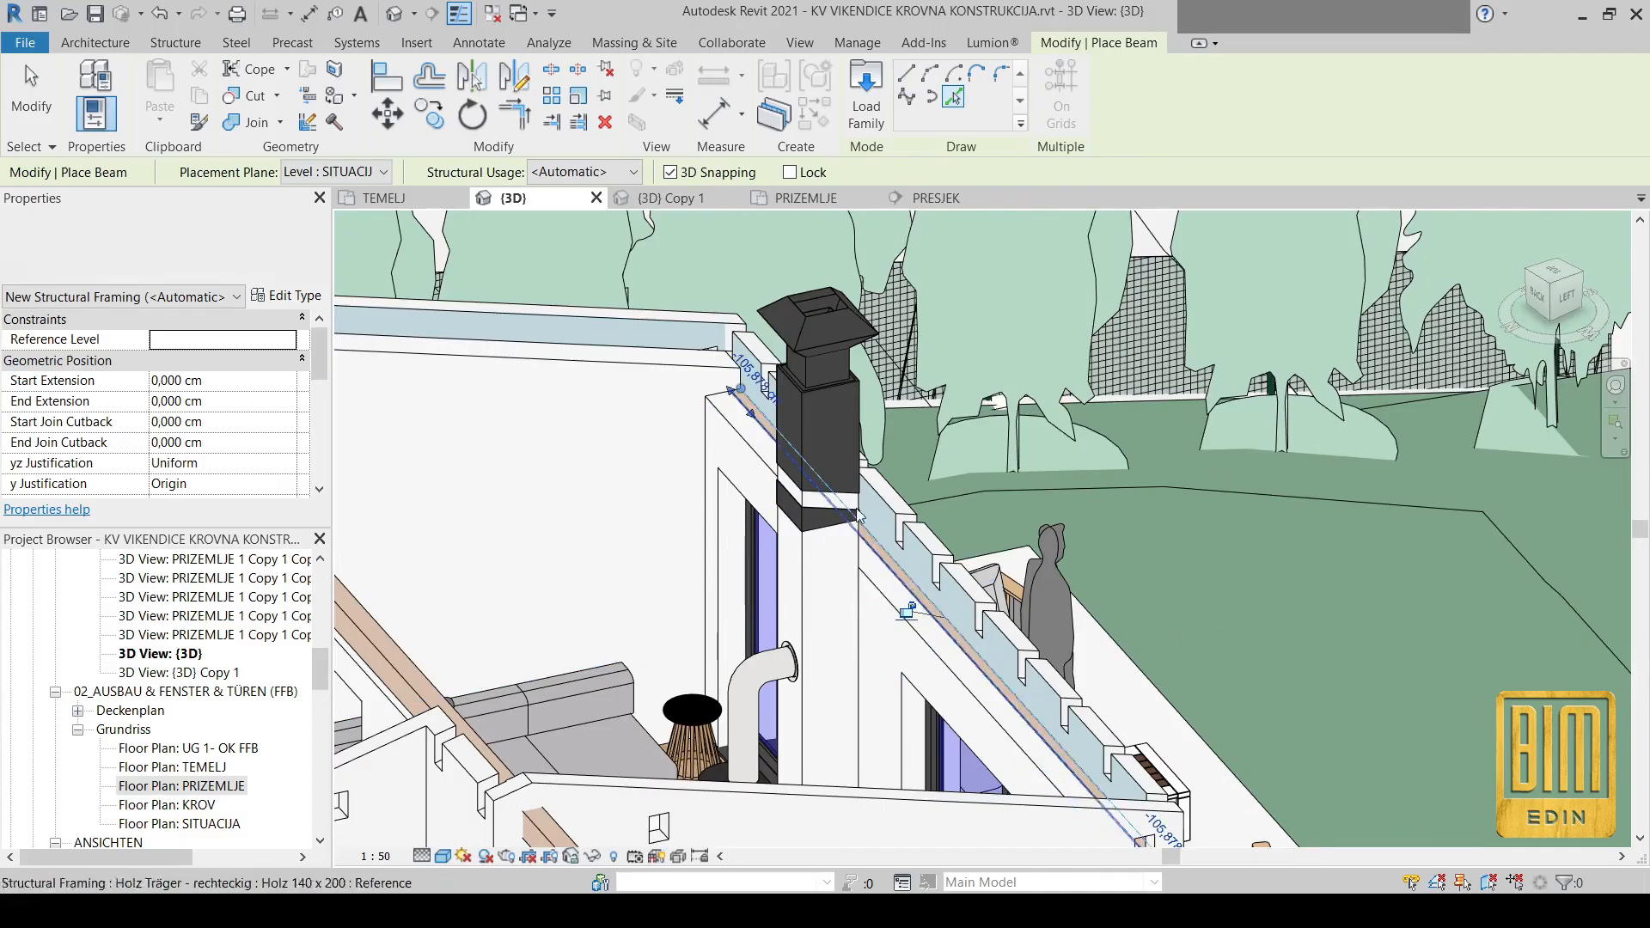
pyautogui.scroll(-3, 945, 619)
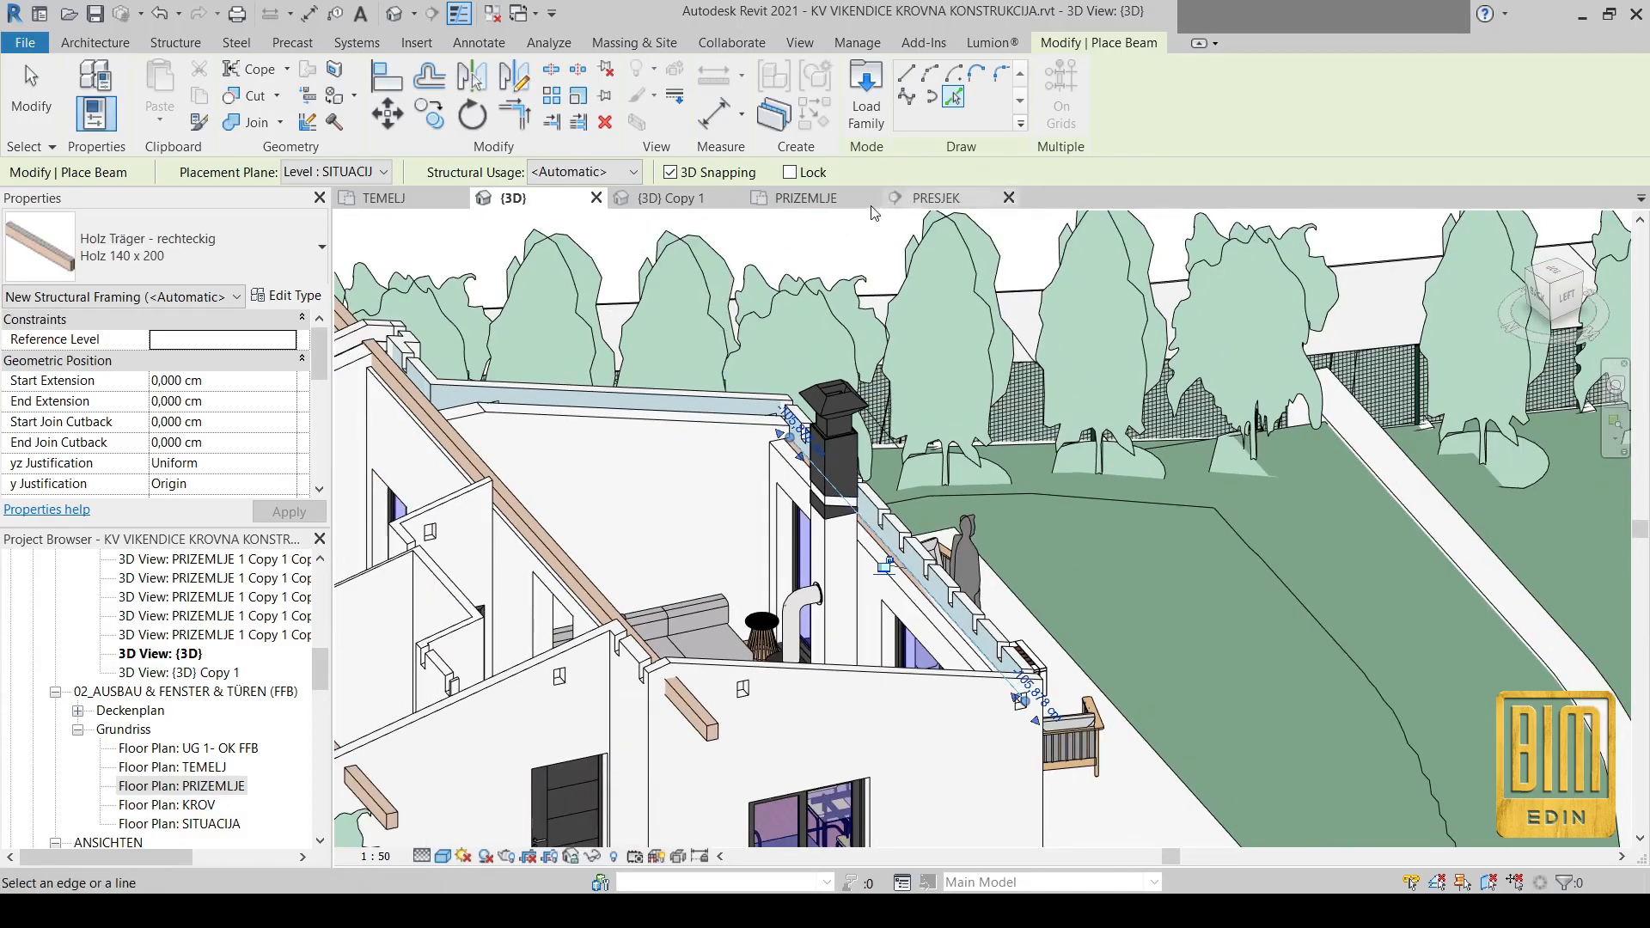
pyautogui.click(935, 197)
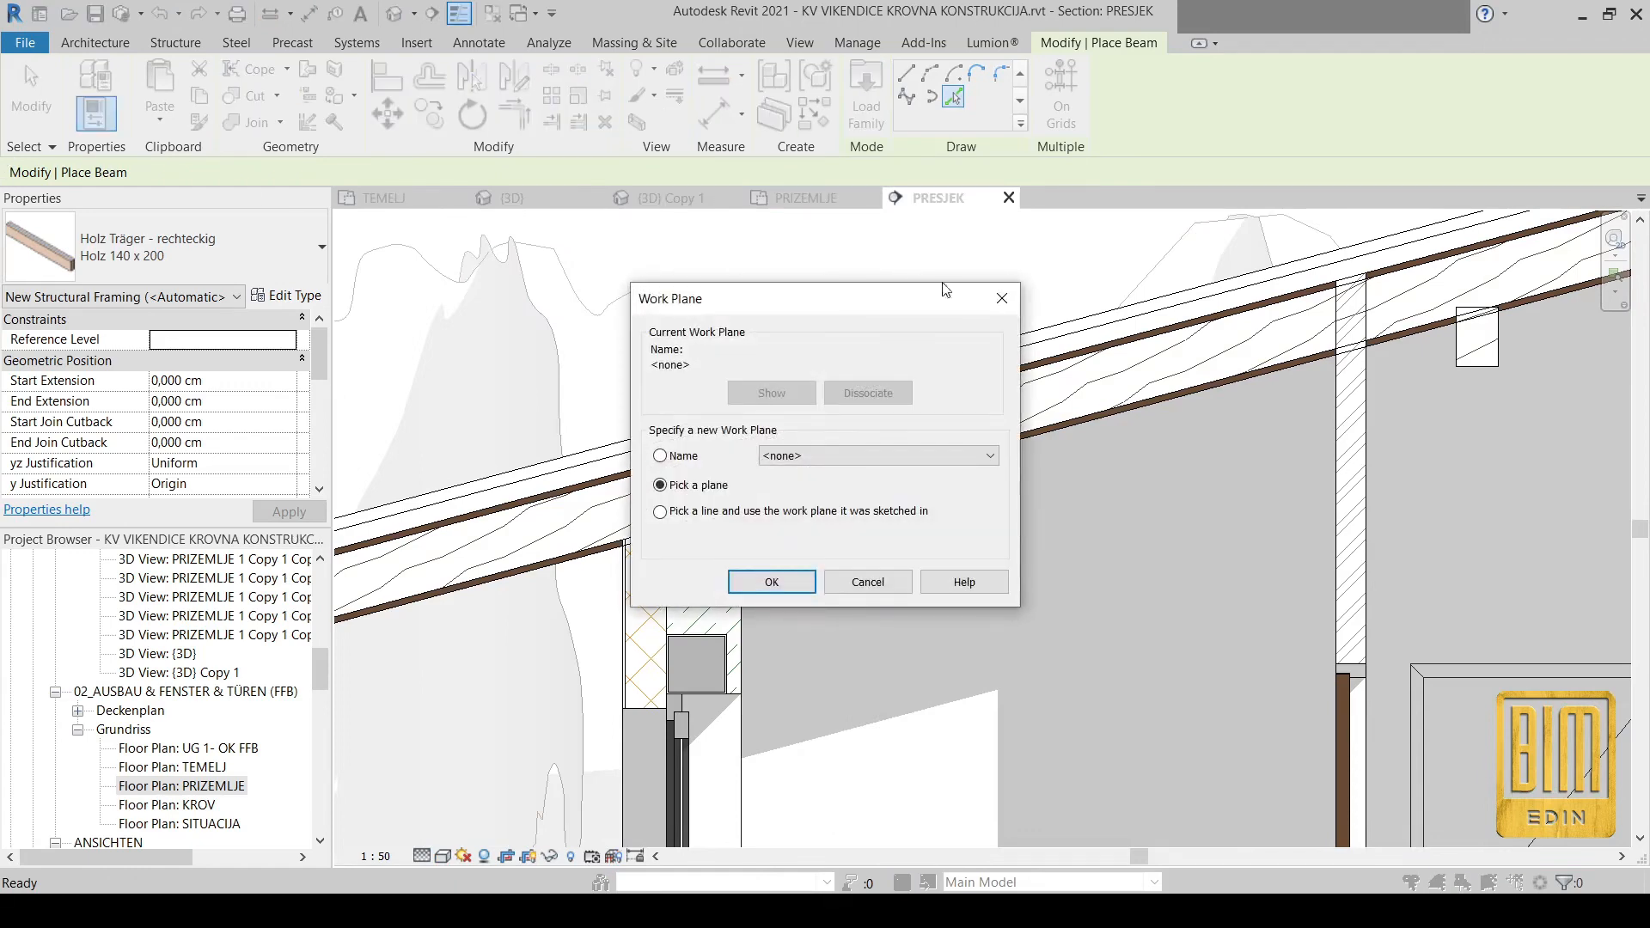
# Move the terrace-side beam in the PRESJEK section from its top midpoint to that of the linked eaves purlin above the terrace wall
pyautogui.click(1002, 298)
pyautogui.scroll(-2, 636, 438)
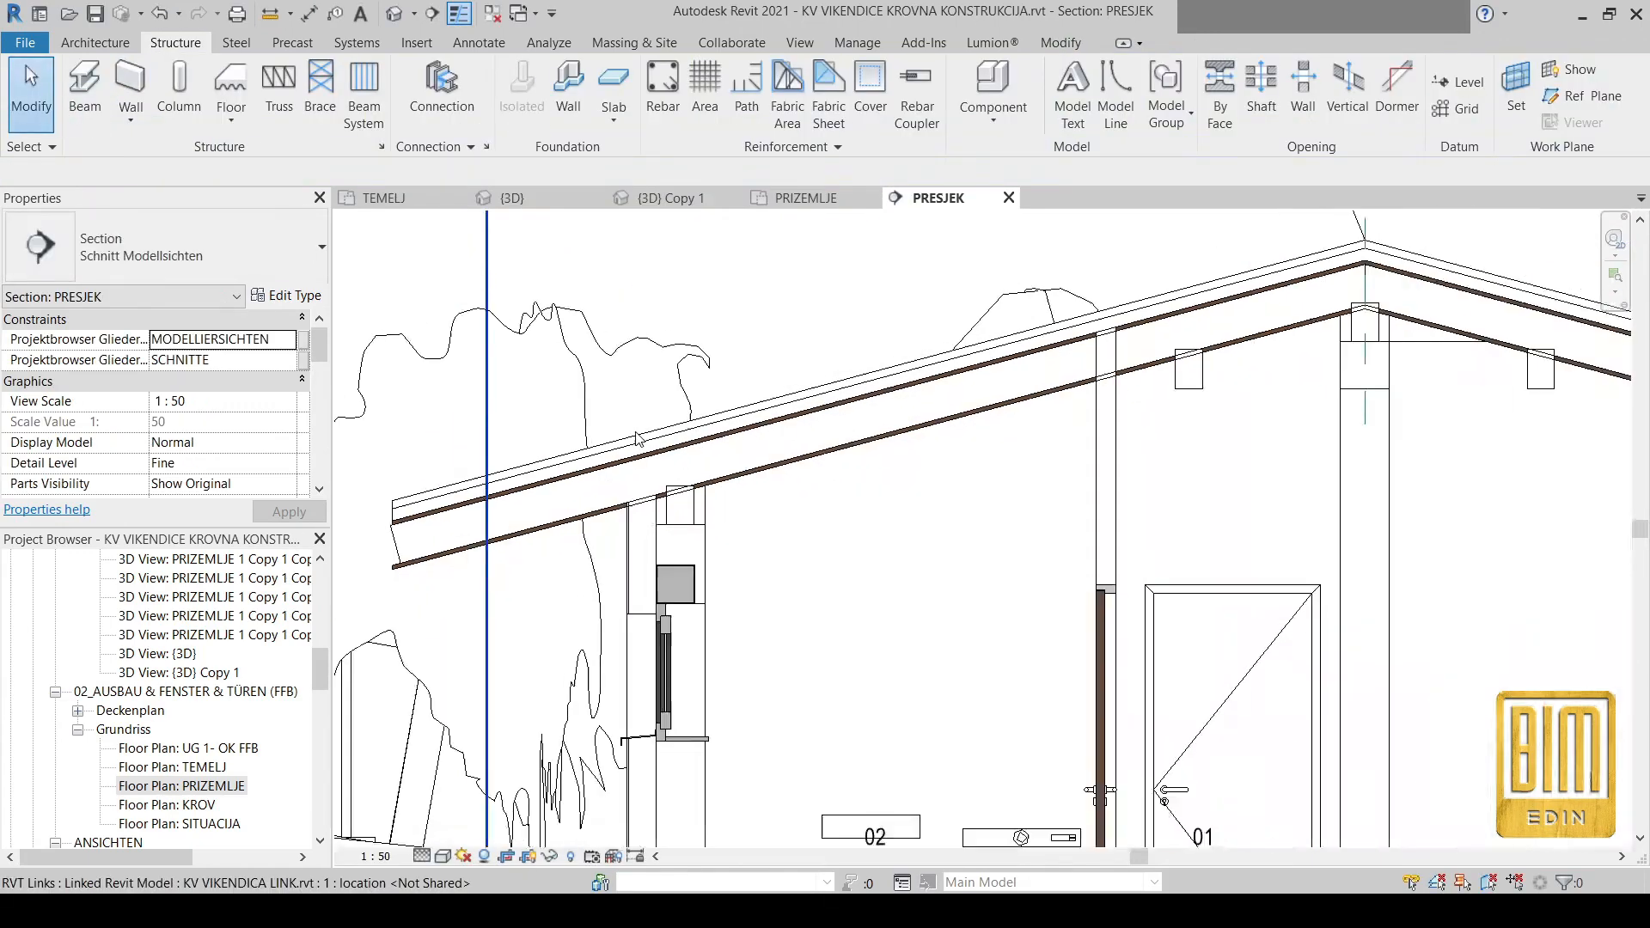
pyautogui.scroll(-1, 636, 439)
pyautogui.click(391, 18)
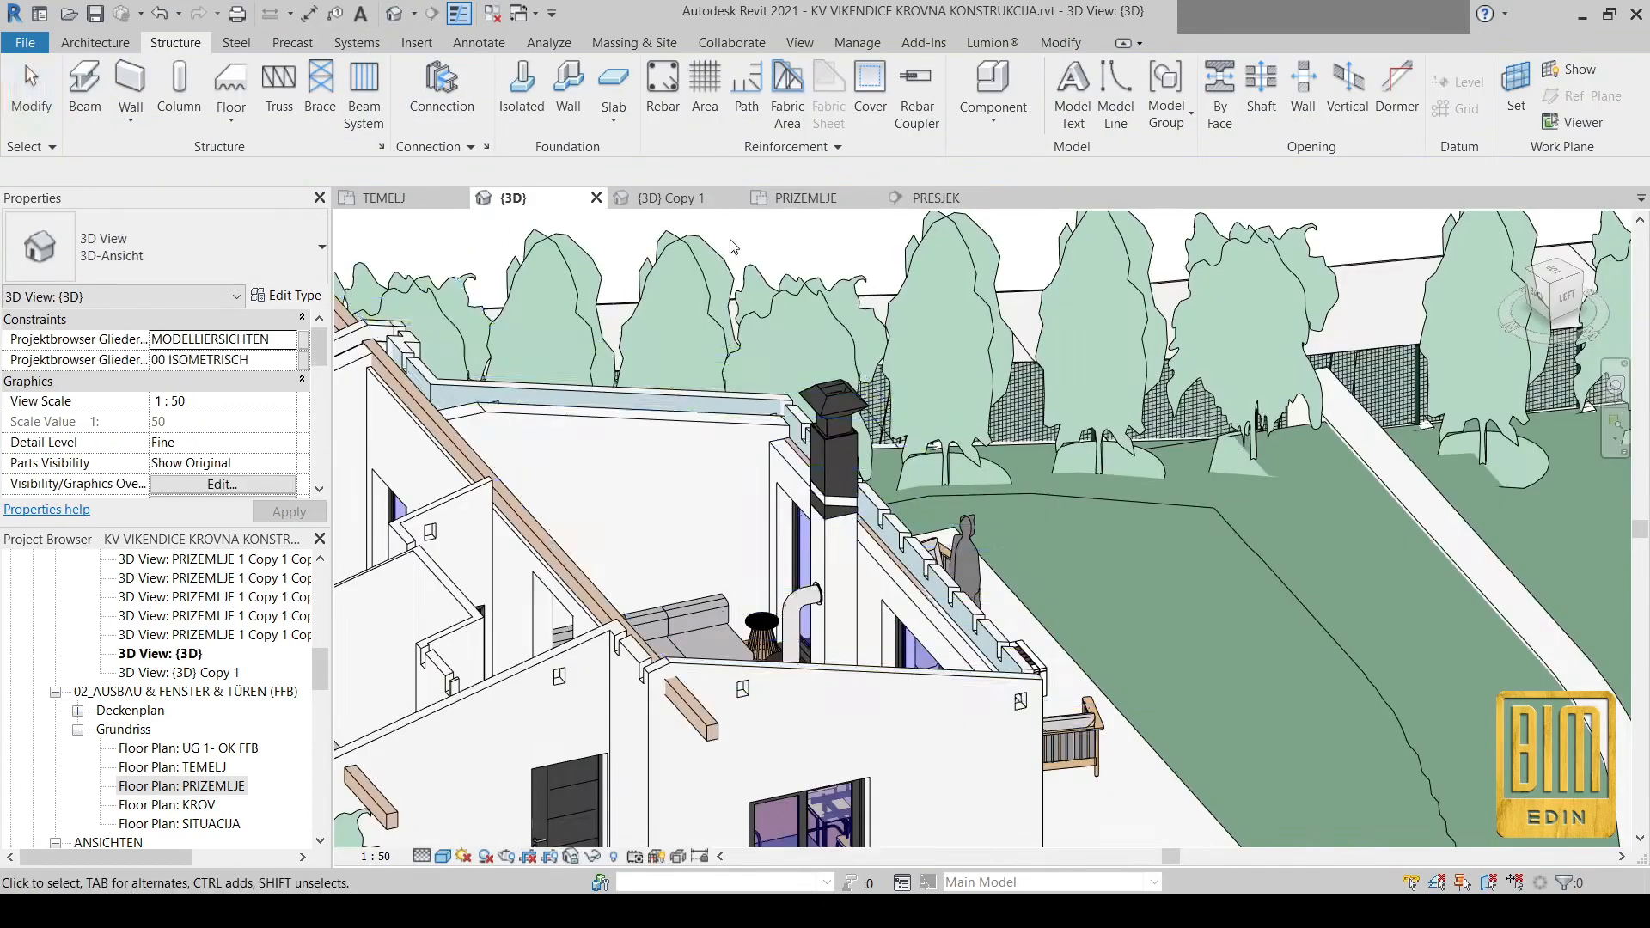
pyautogui.scroll(5, 894, 540)
pyautogui.click(895, 539)
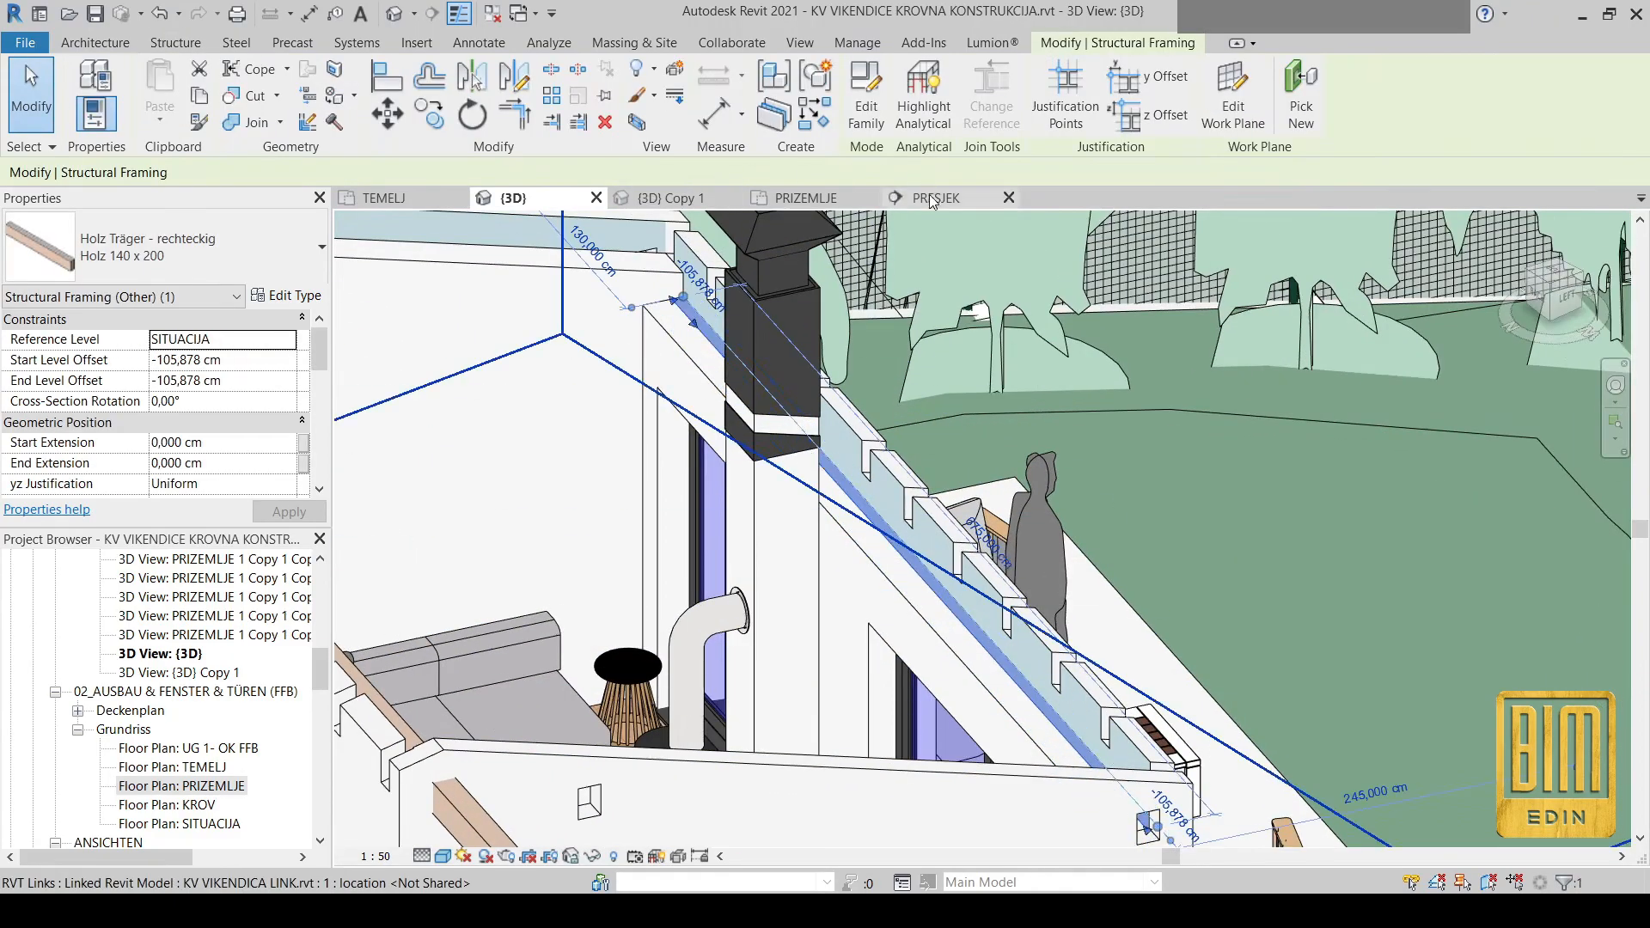
pyautogui.scroll(-2, 784, 426)
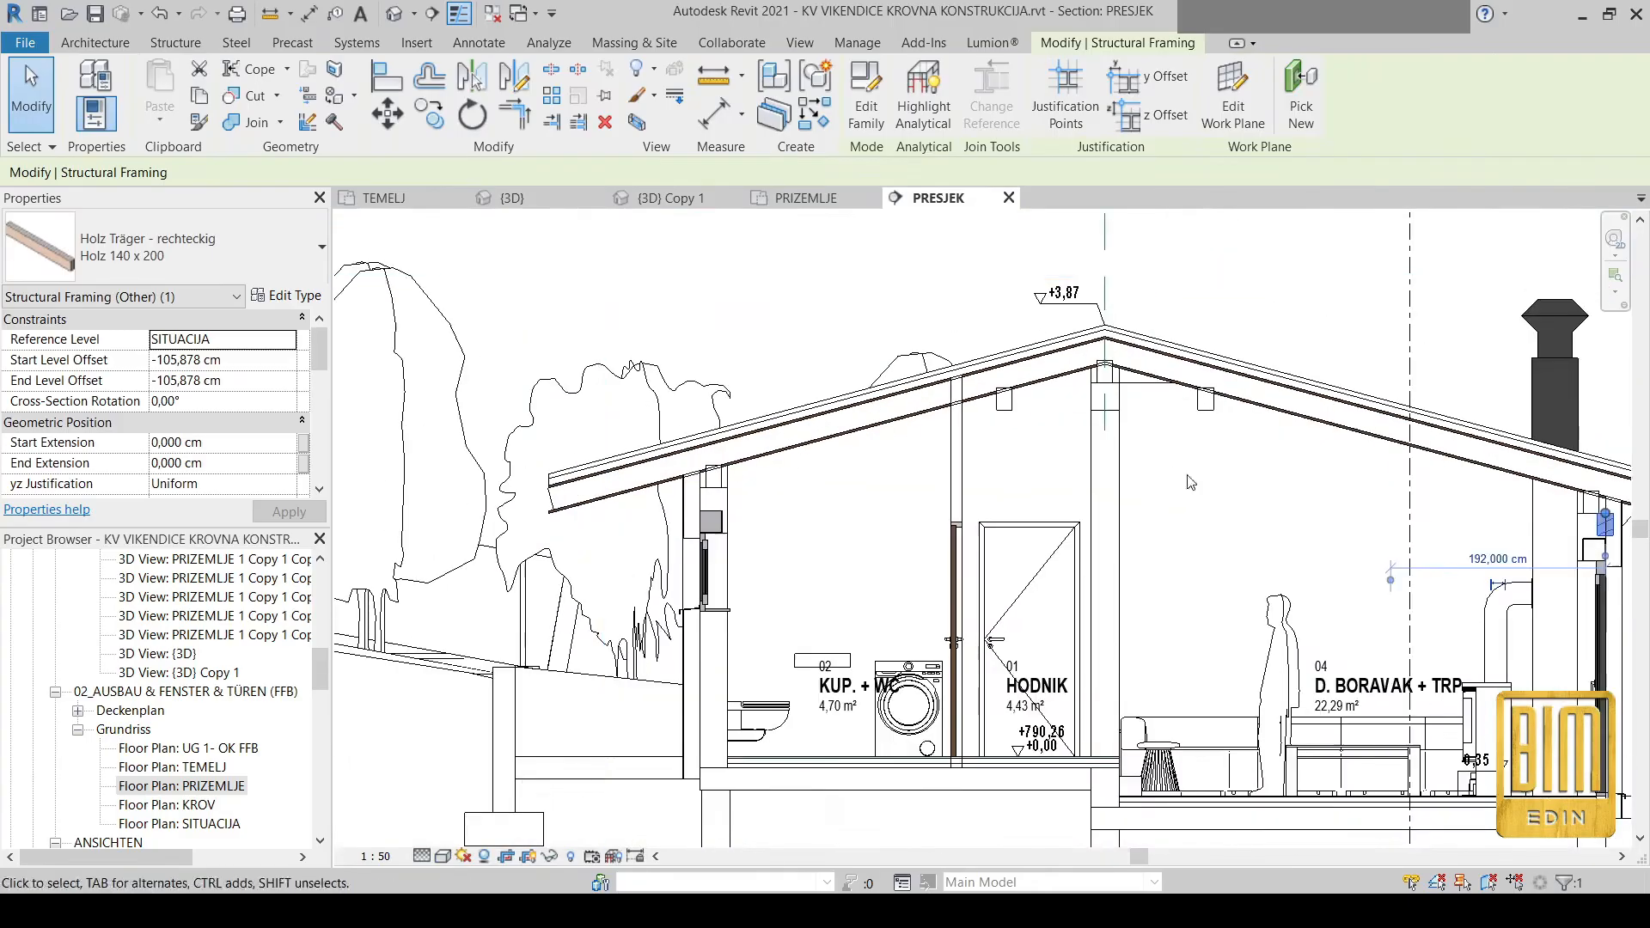
pyautogui.moveTo(1200, 489); pyautogui.dragTo(899, 466, button='middle')
pyautogui.scroll(6, 1285, 512)
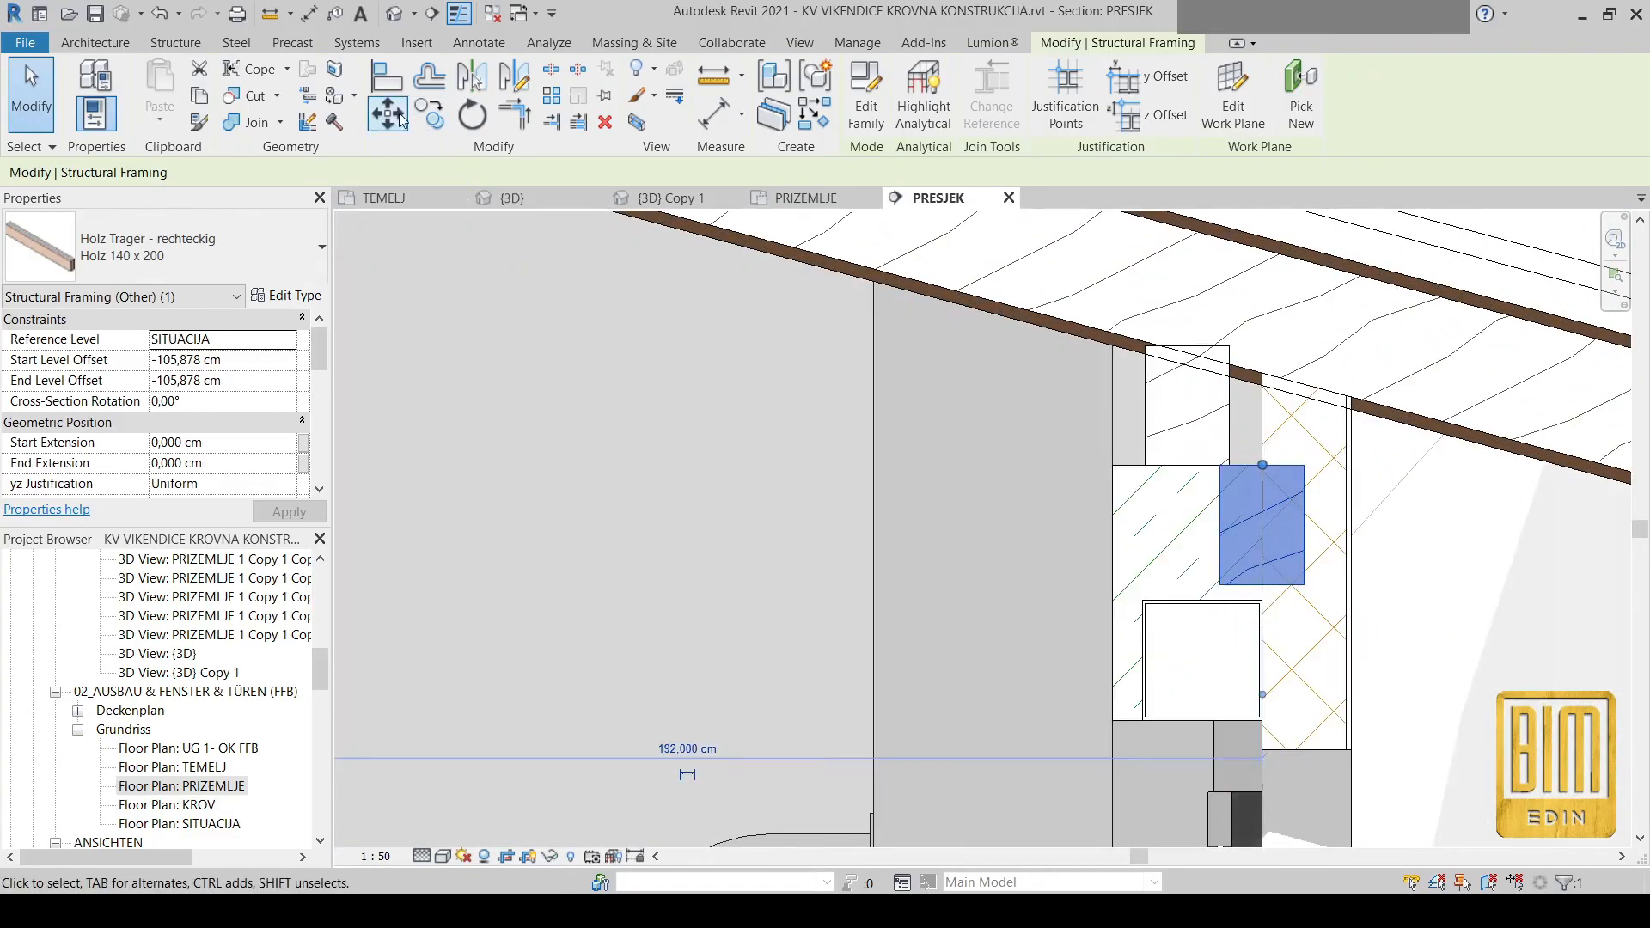
pyautogui.click(387, 114)
pyautogui.click(1262, 465)
pyautogui.scroll(2, 1263, 468)
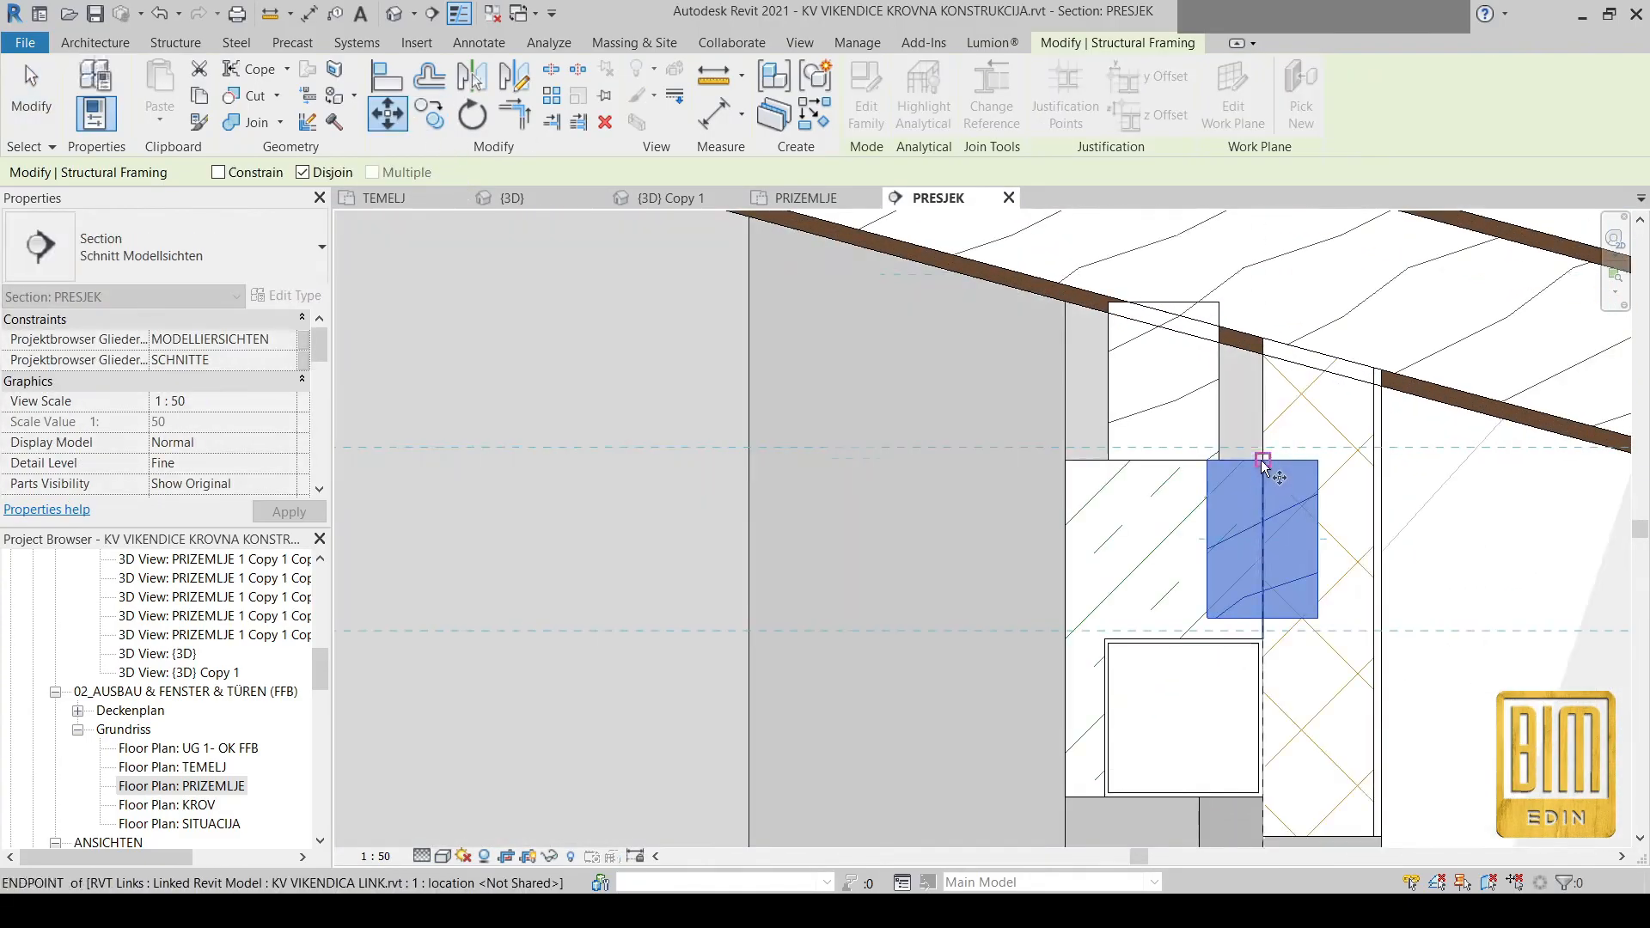
pyautogui.click(1164, 302)
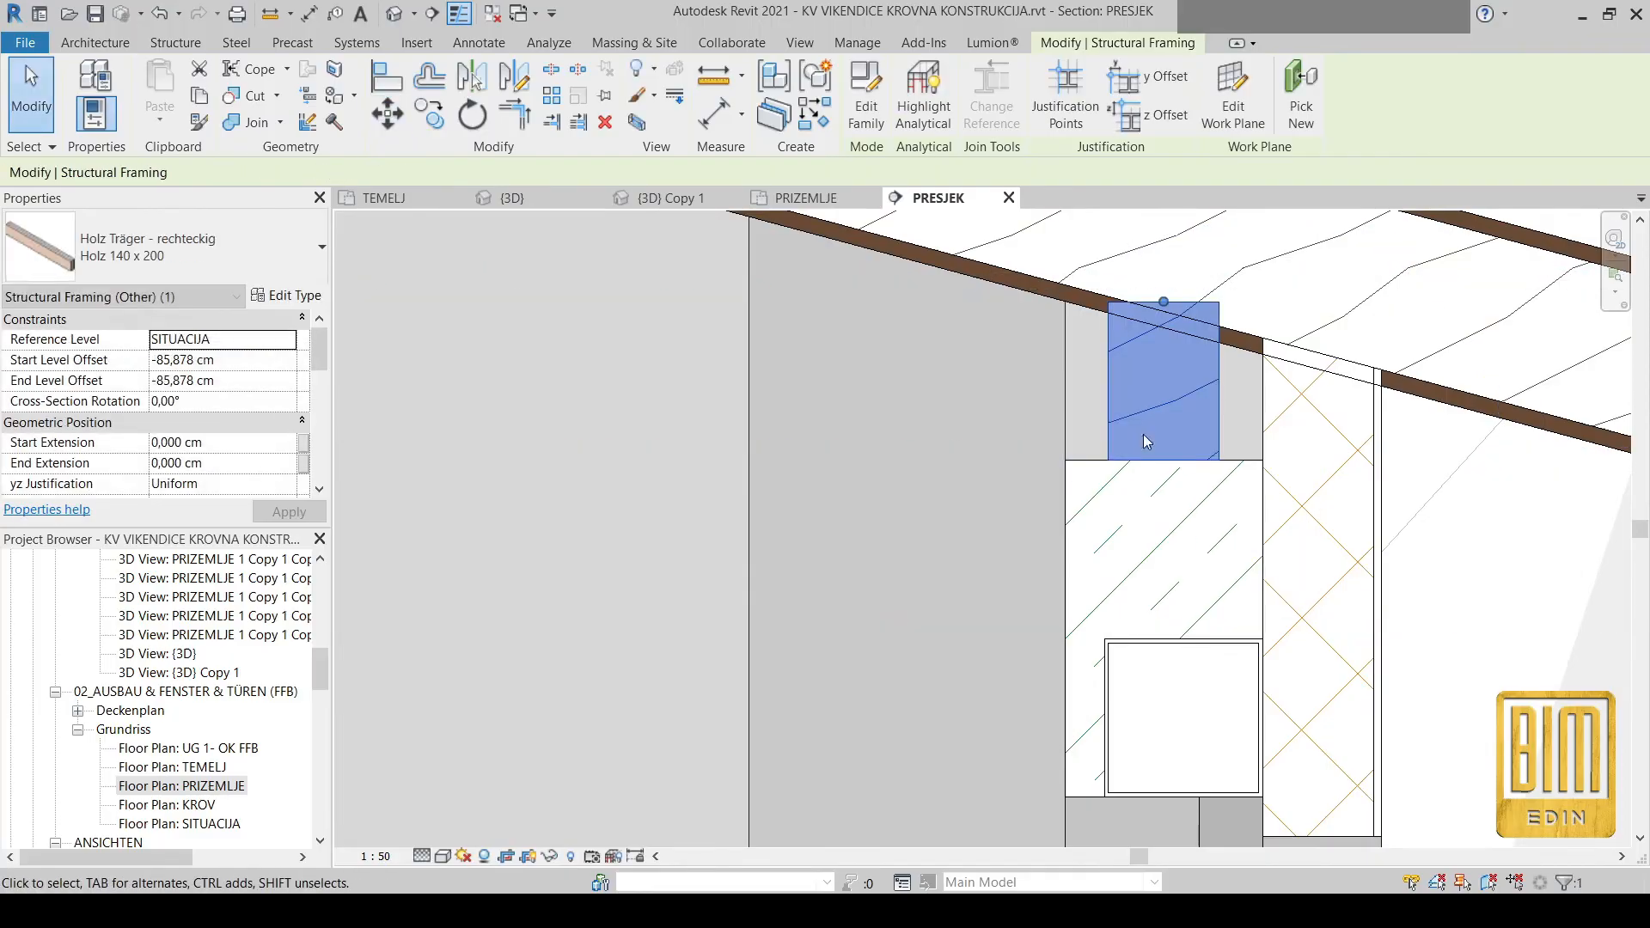
# Set the terrace-side beam's length to 1200 cm in the {3D} view
pyautogui.click(394, 14)
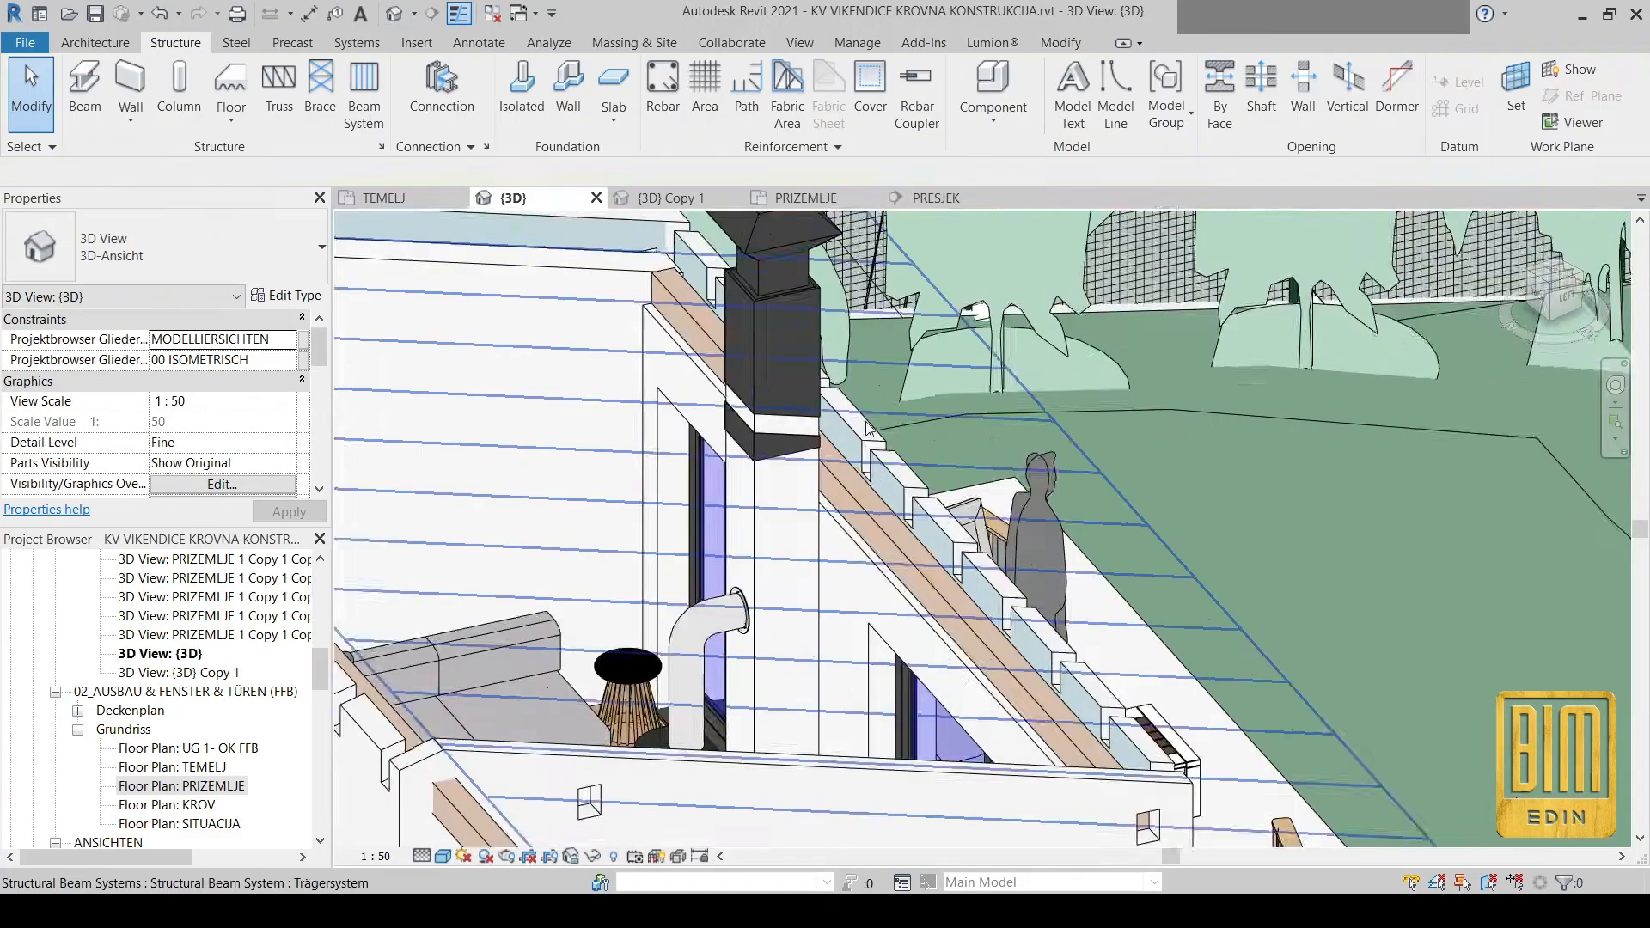
pyautogui.scroll(-5, 862, 464)
pyautogui.keyDown('shift'); pyautogui.moveTo(1328, 711); pyautogui.dragTo(1031, 726, button='middle'); pyautogui.keyUp('shift')
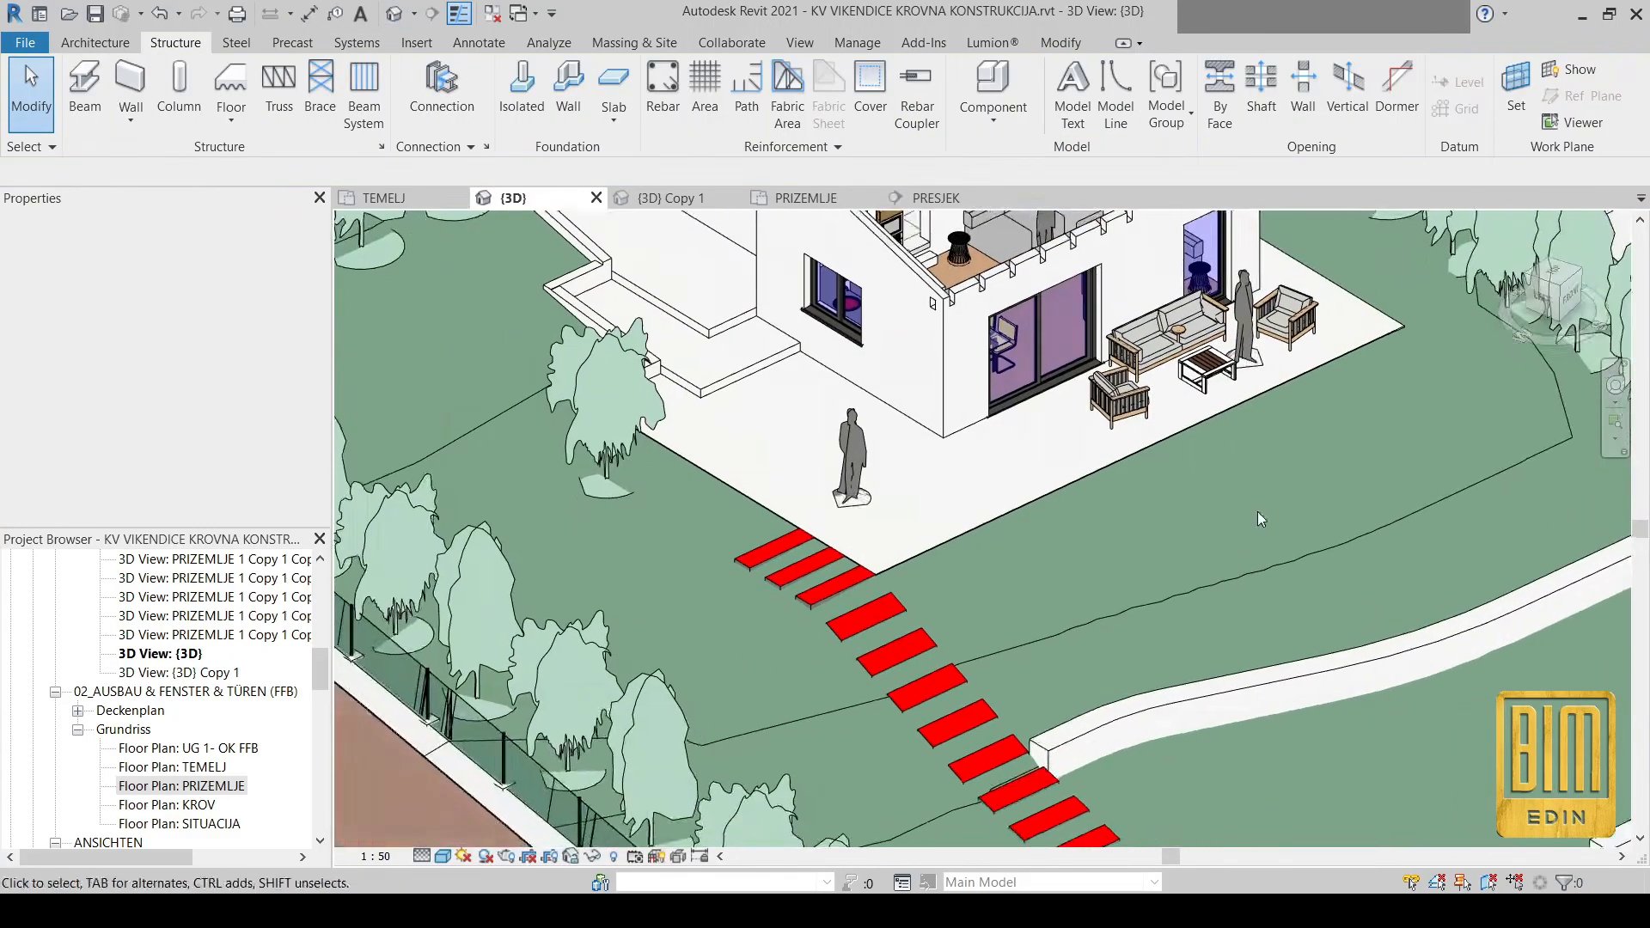
pyautogui.moveTo(1186, 258); pyautogui.dragTo(891, 569, button='middle')
pyautogui.scroll(2, 891, 569)
pyautogui.scroll(3, 891, 569)
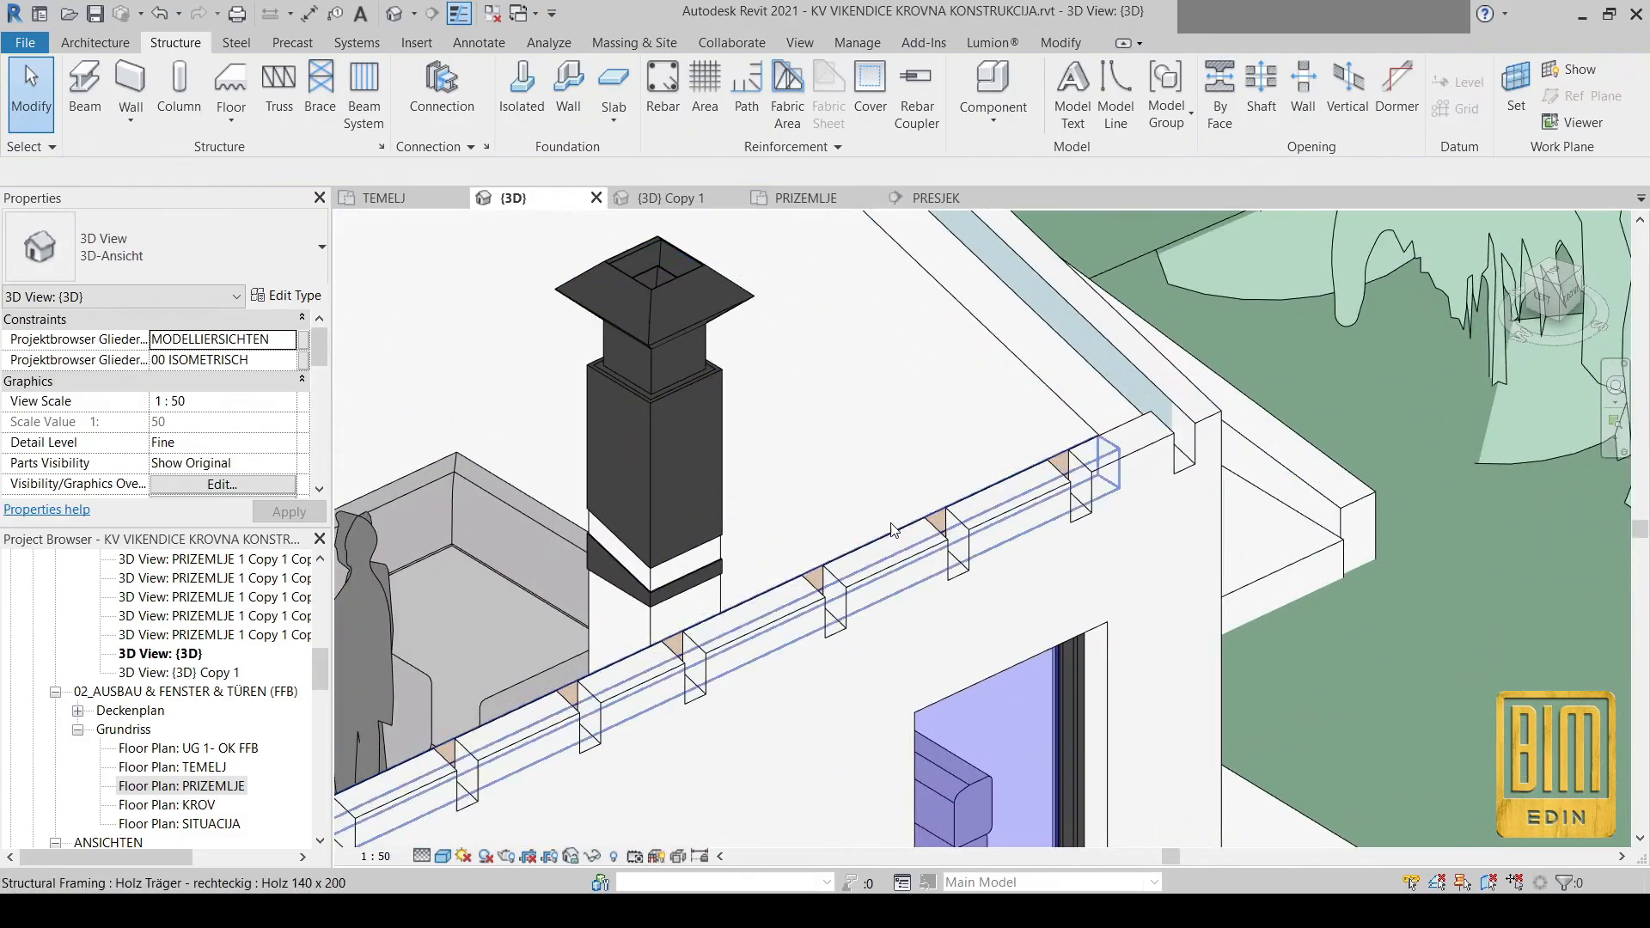
pyautogui.click(897, 529)
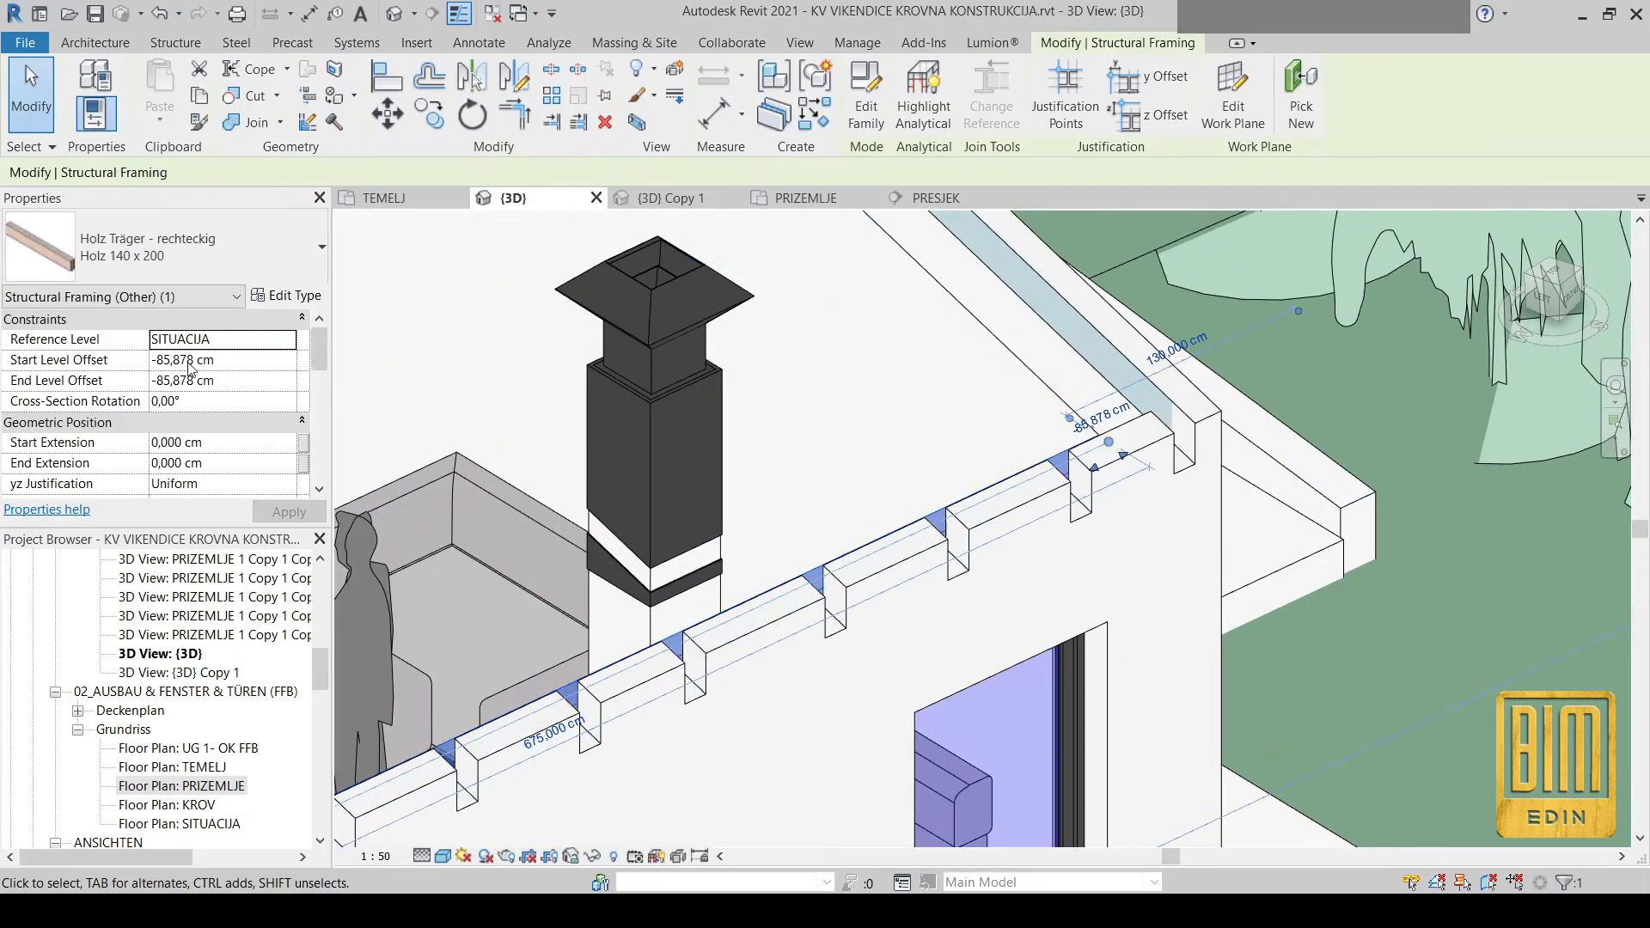
pyautogui.scroll(-2, 1128, 432)
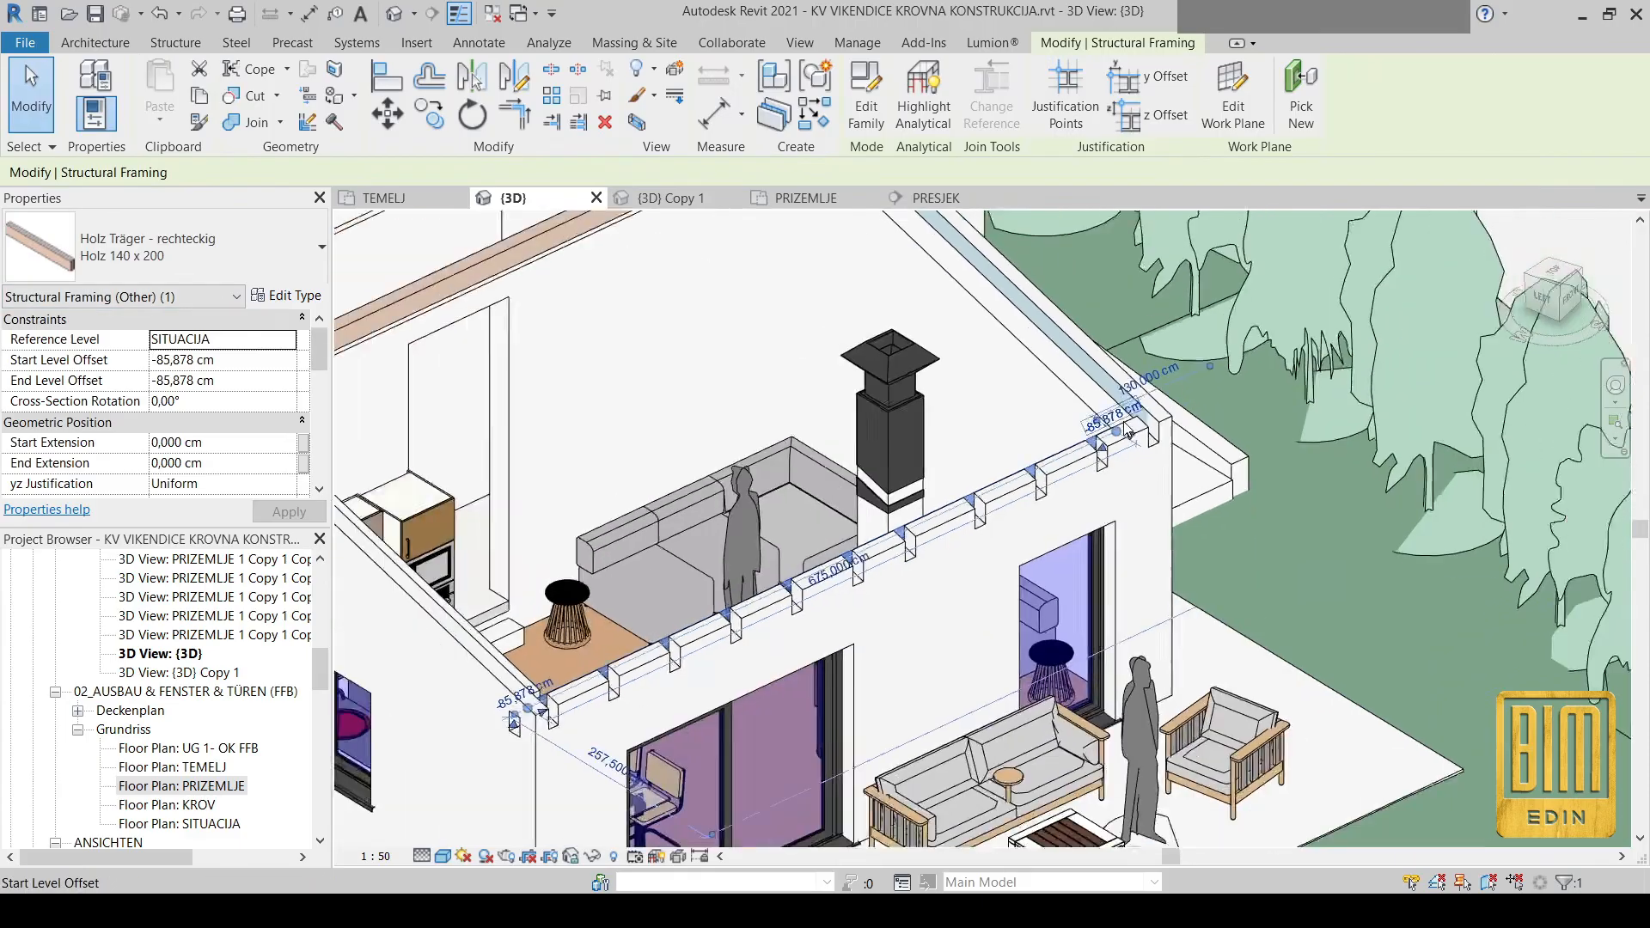
pyautogui.scroll(-2, 1128, 432)
pyautogui.scroll(2, 902, 536)
pyautogui.click(902, 536)
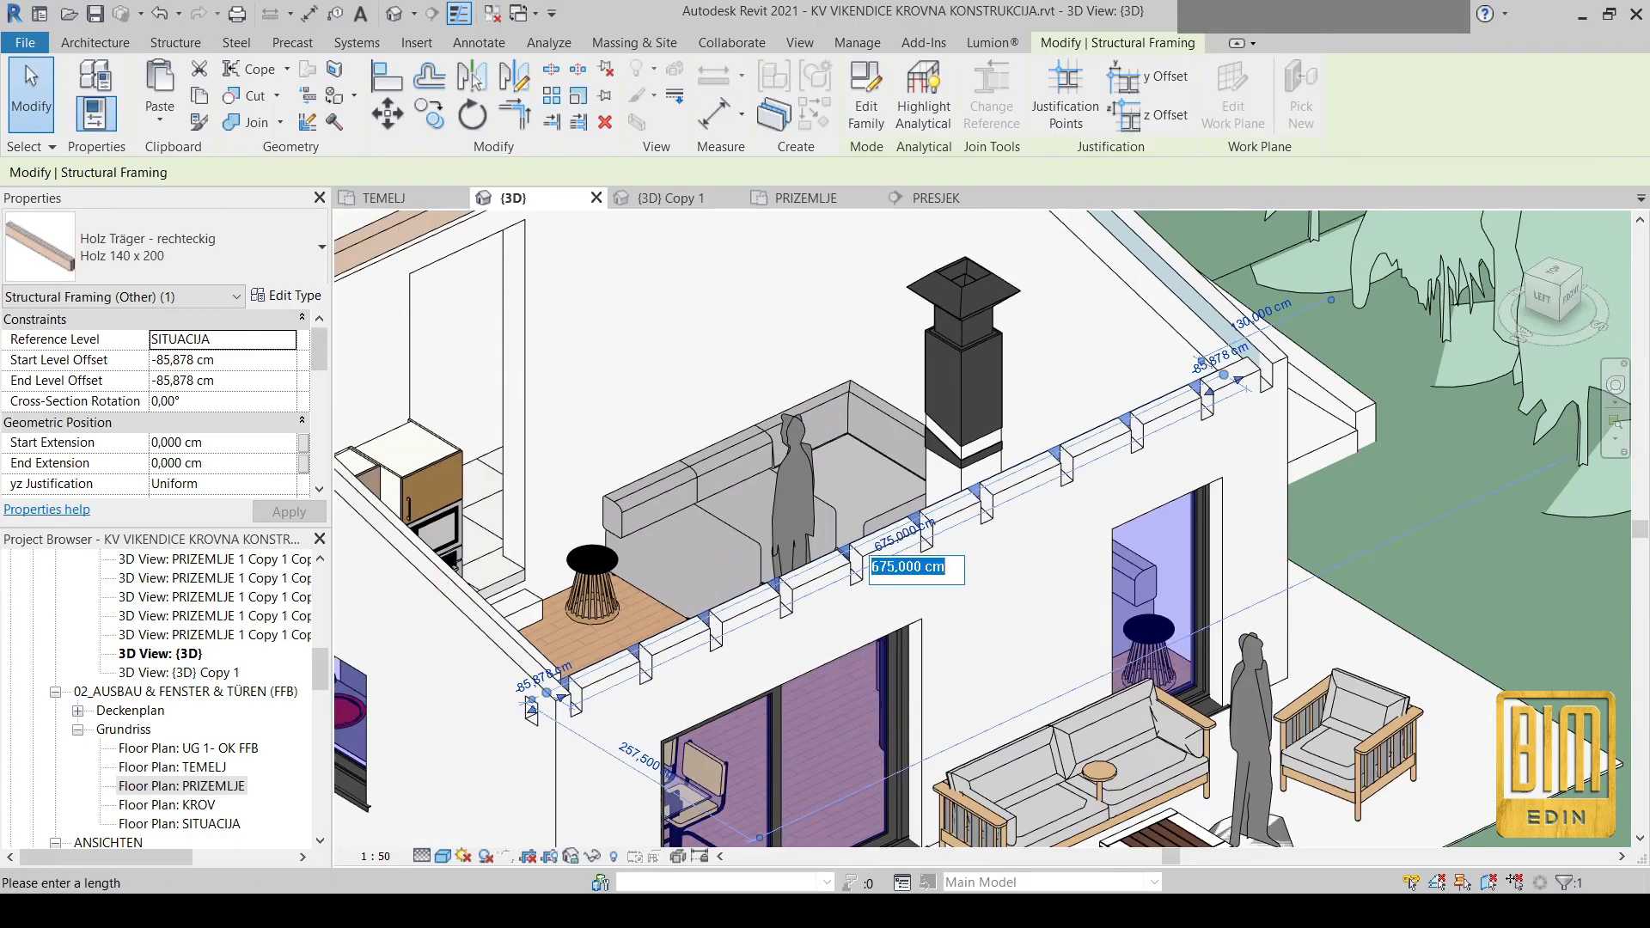
pyautogui.press('Return')
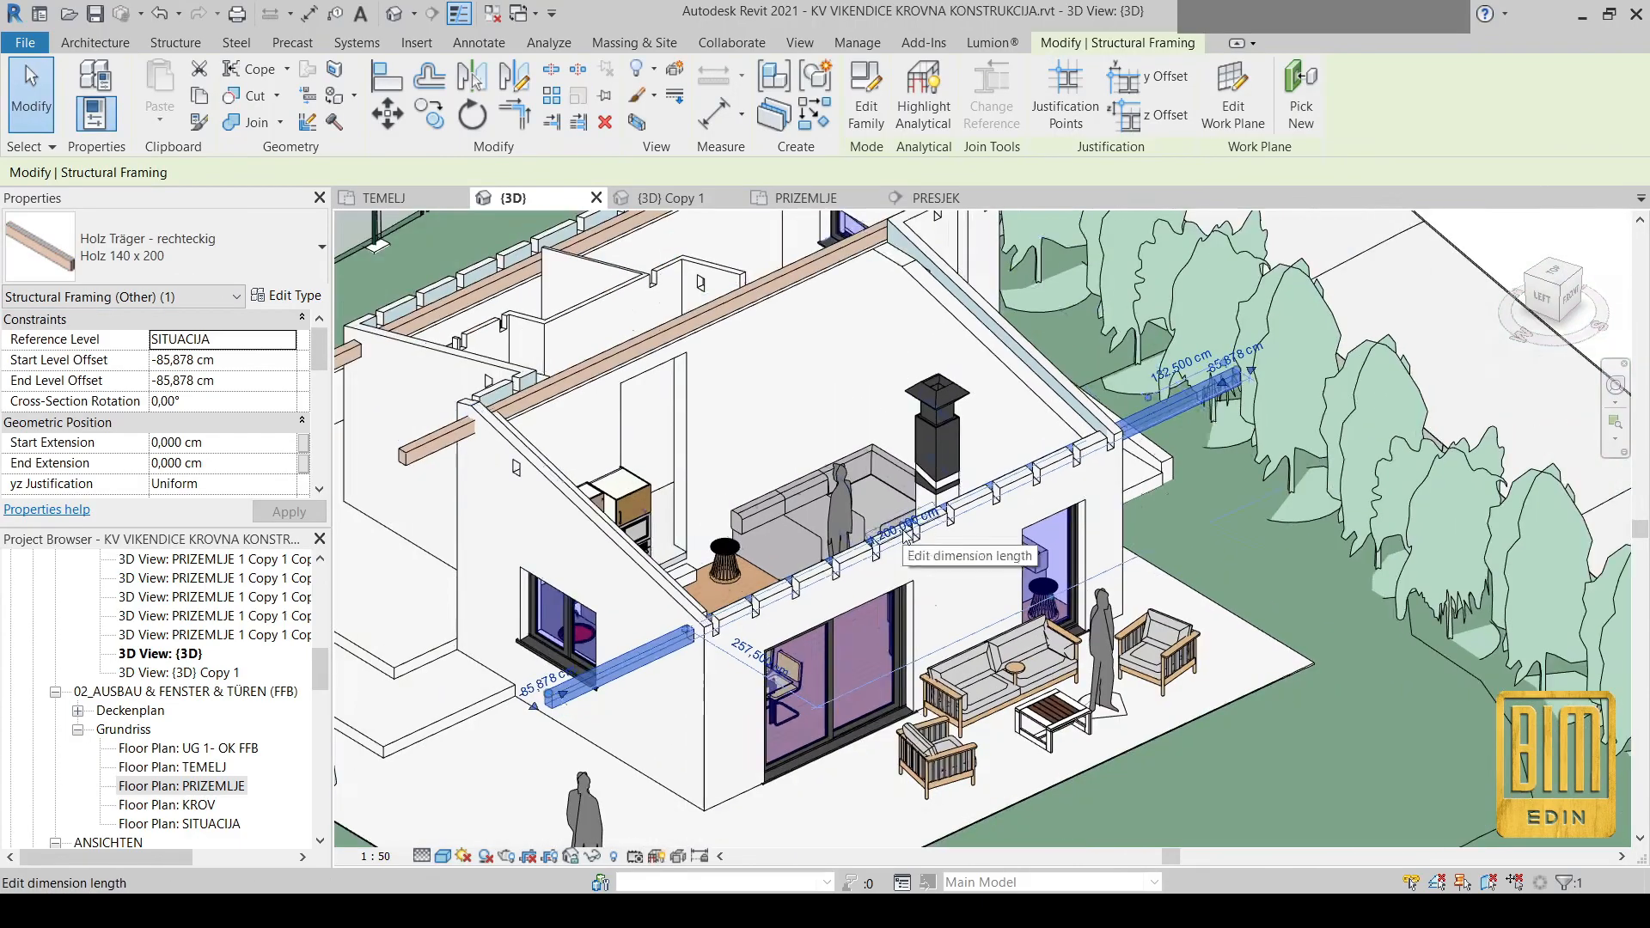
pyautogui.scroll(-3, 906, 663)
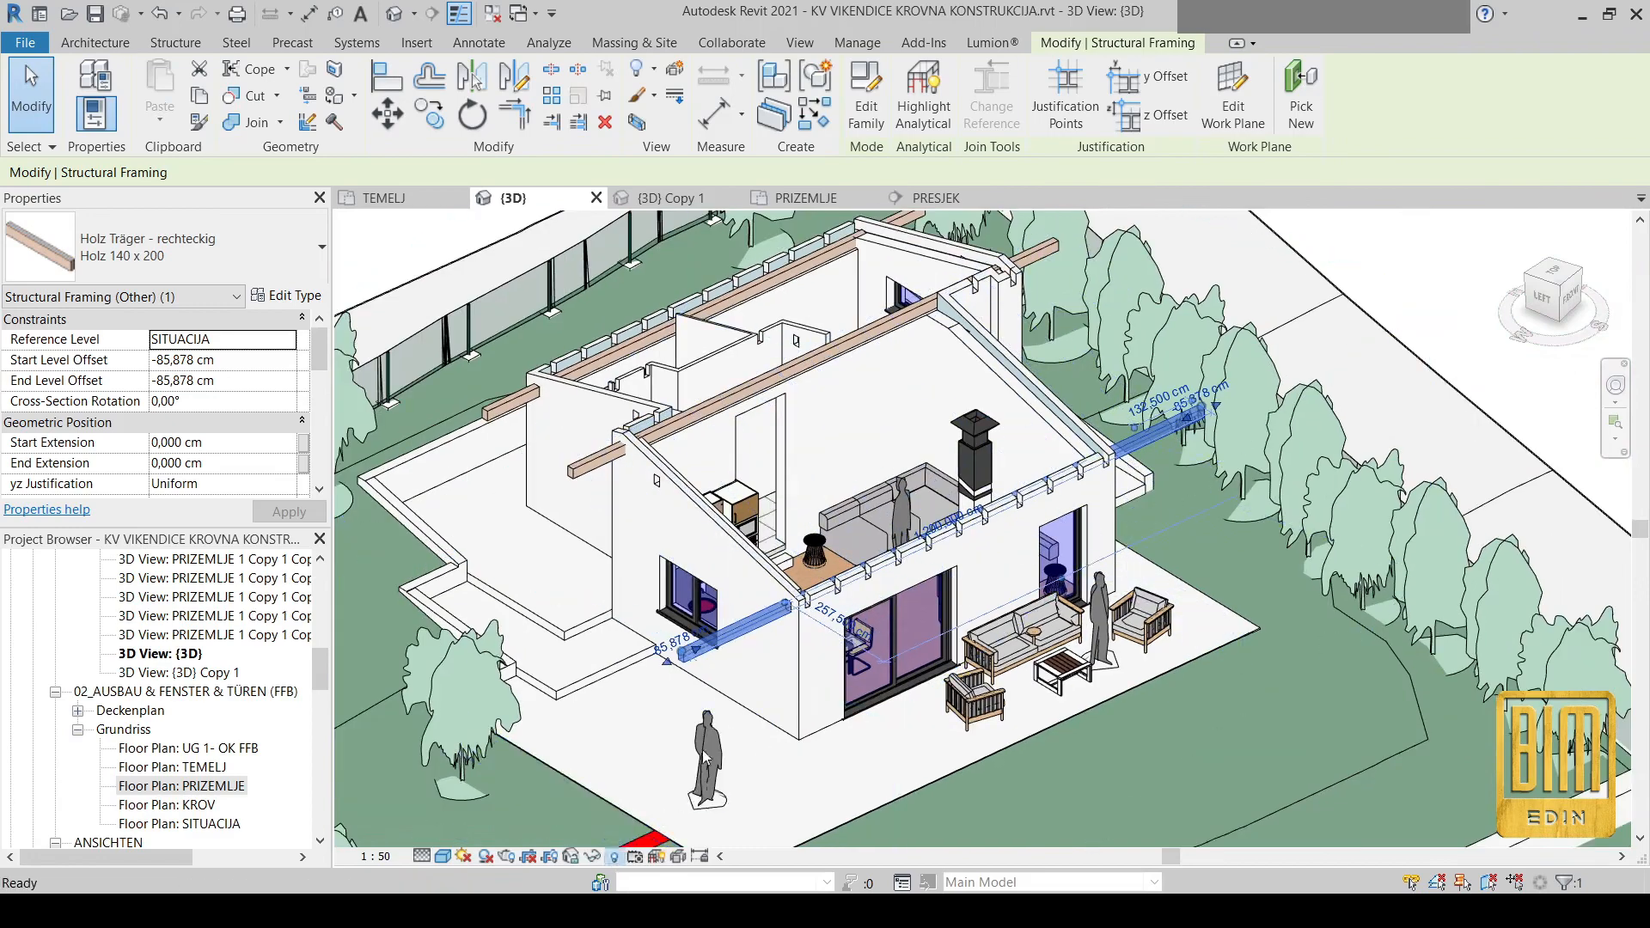
# Reveal hidden elements in the {3D} view and try to align the terrace-side beam's end with the linked purlin's end face
pyautogui.scroll(5, 737, 632)
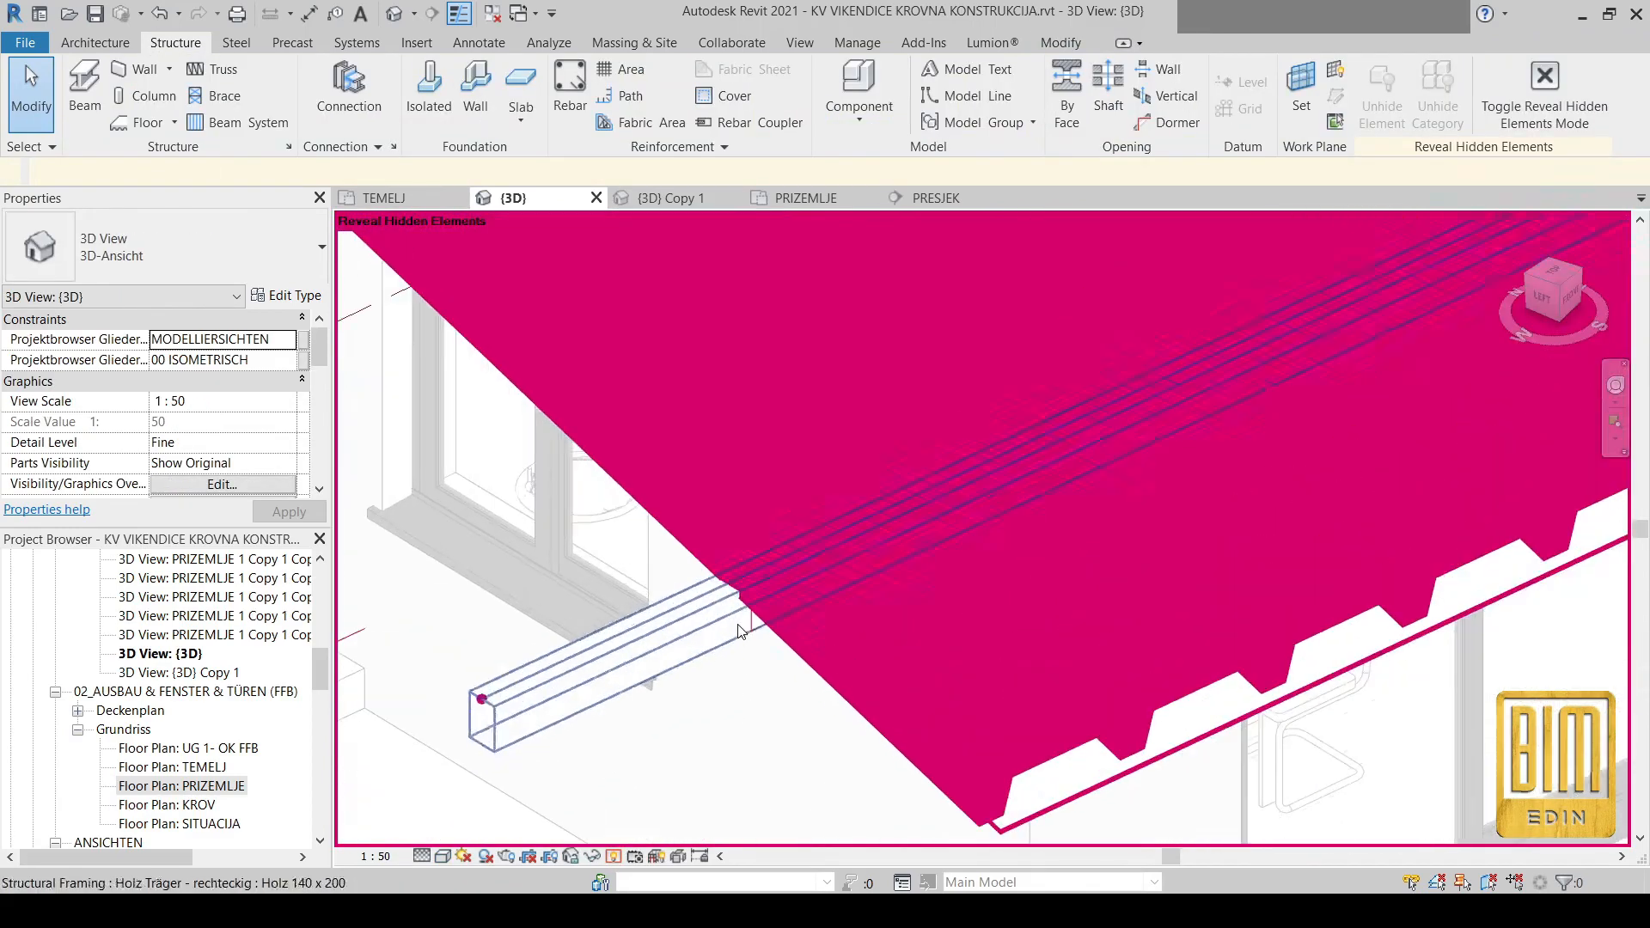
pyautogui.click(1062, 42)
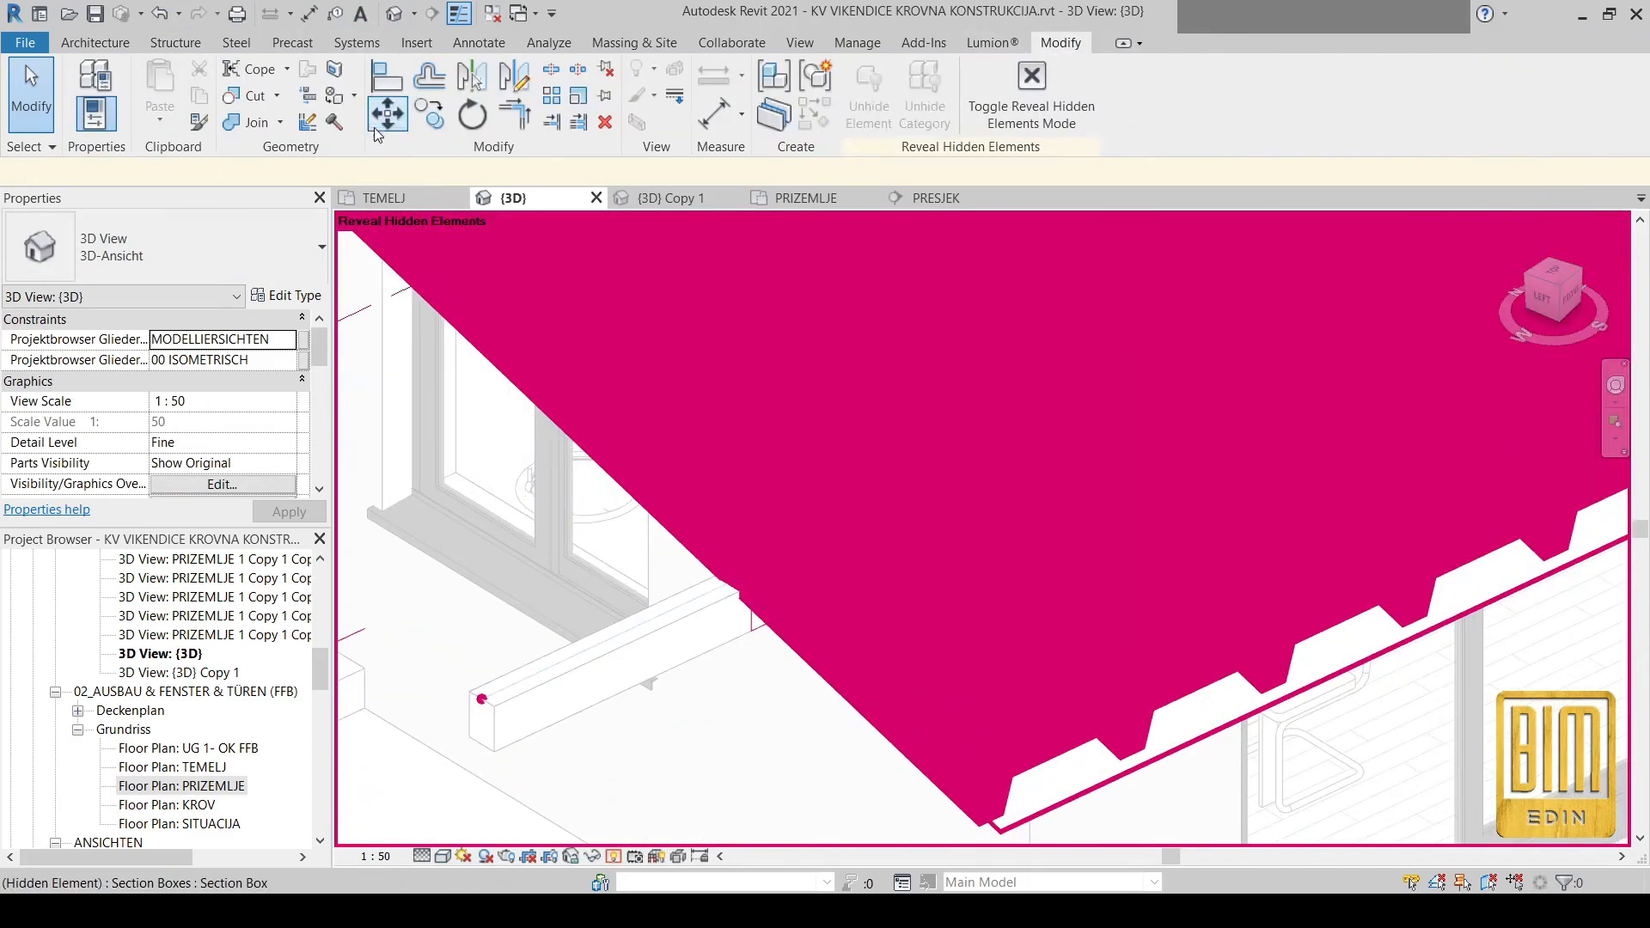
pyautogui.scroll(3, 745, 617)
pyautogui.press('a')
pyautogui.press('l')
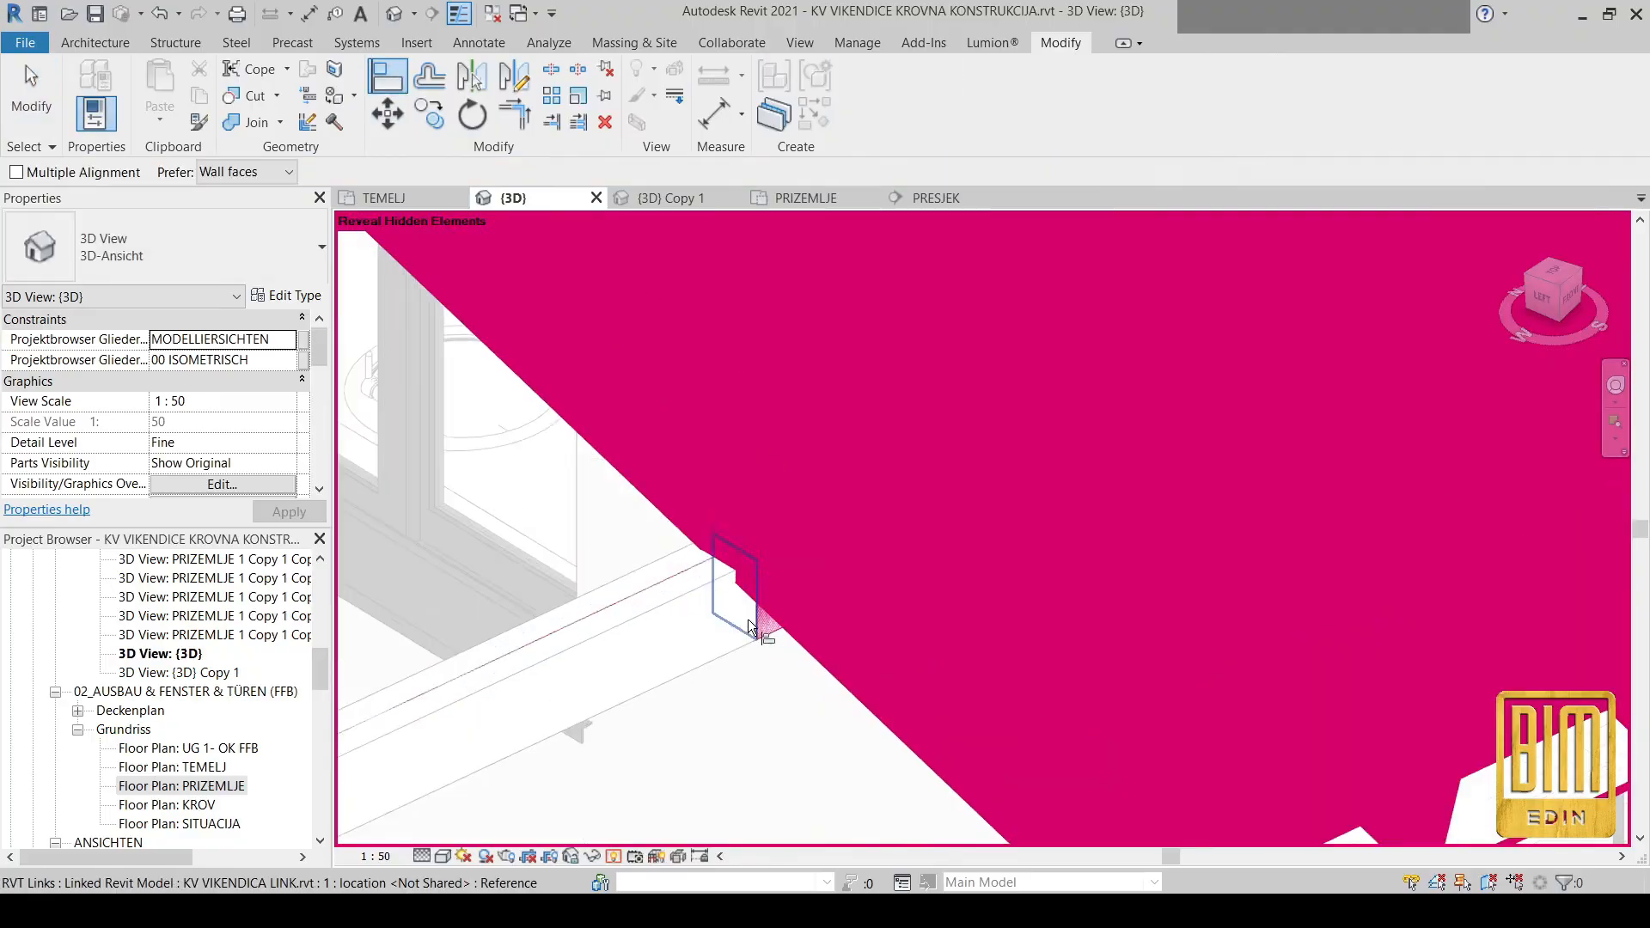
pyautogui.scroll(-2, 902, 465)
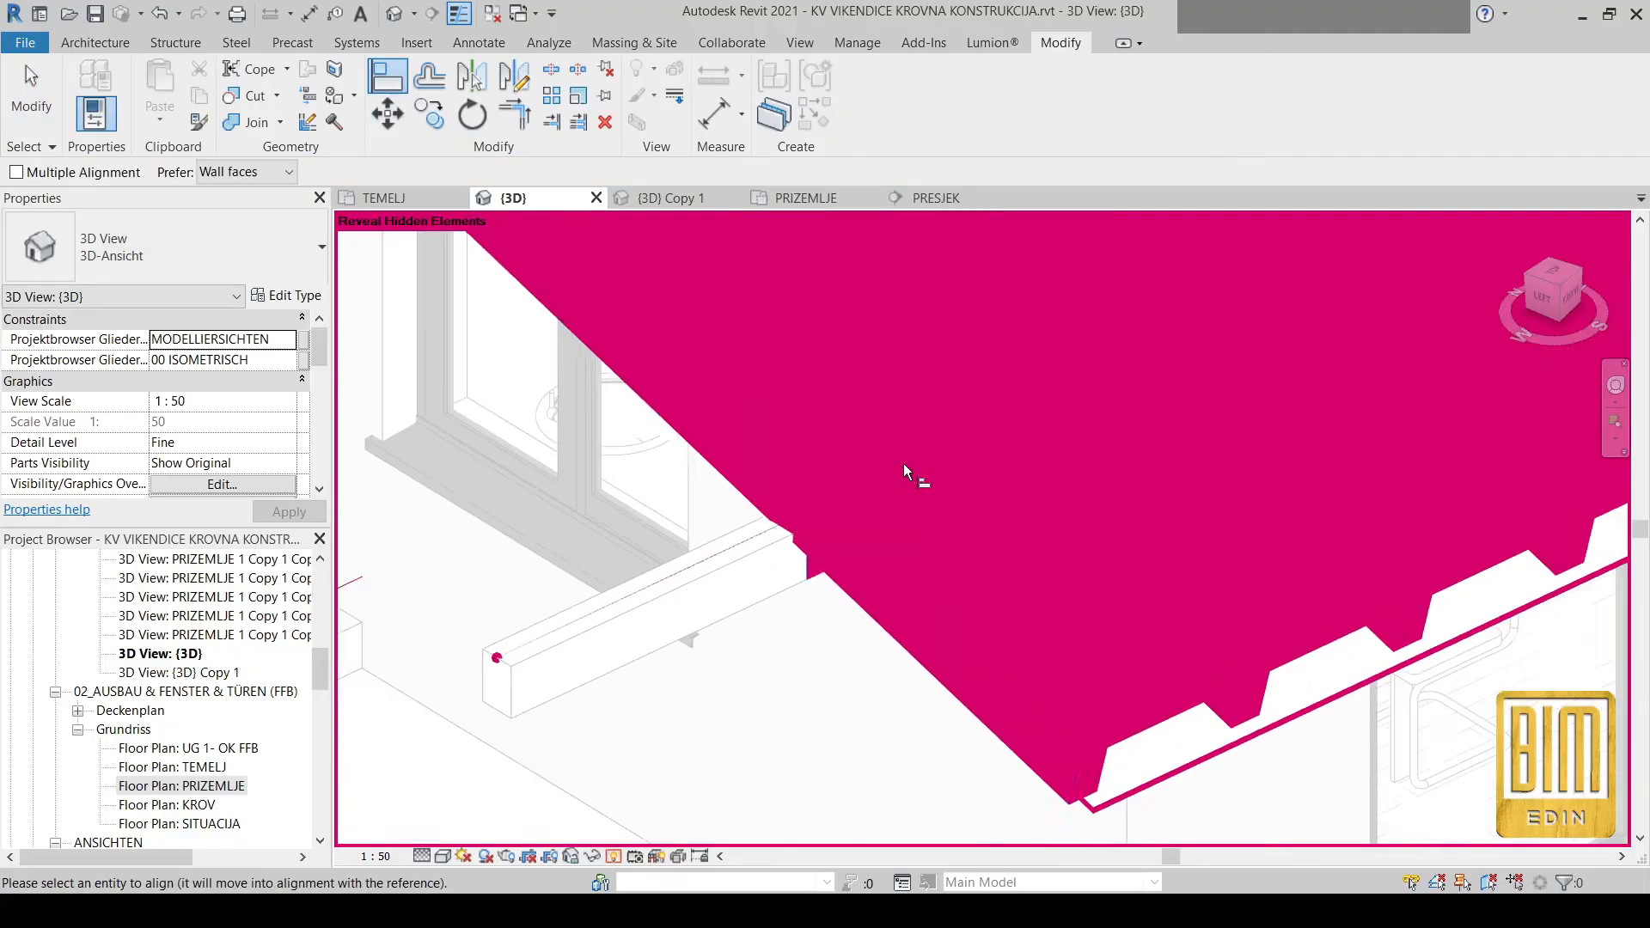
# Trim both ends of the terrace-side beam to the linked purlin's end faces with Trim/Extend Single Element
pyautogui.click(553, 122)
pyautogui.scroll(2, 796, 563)
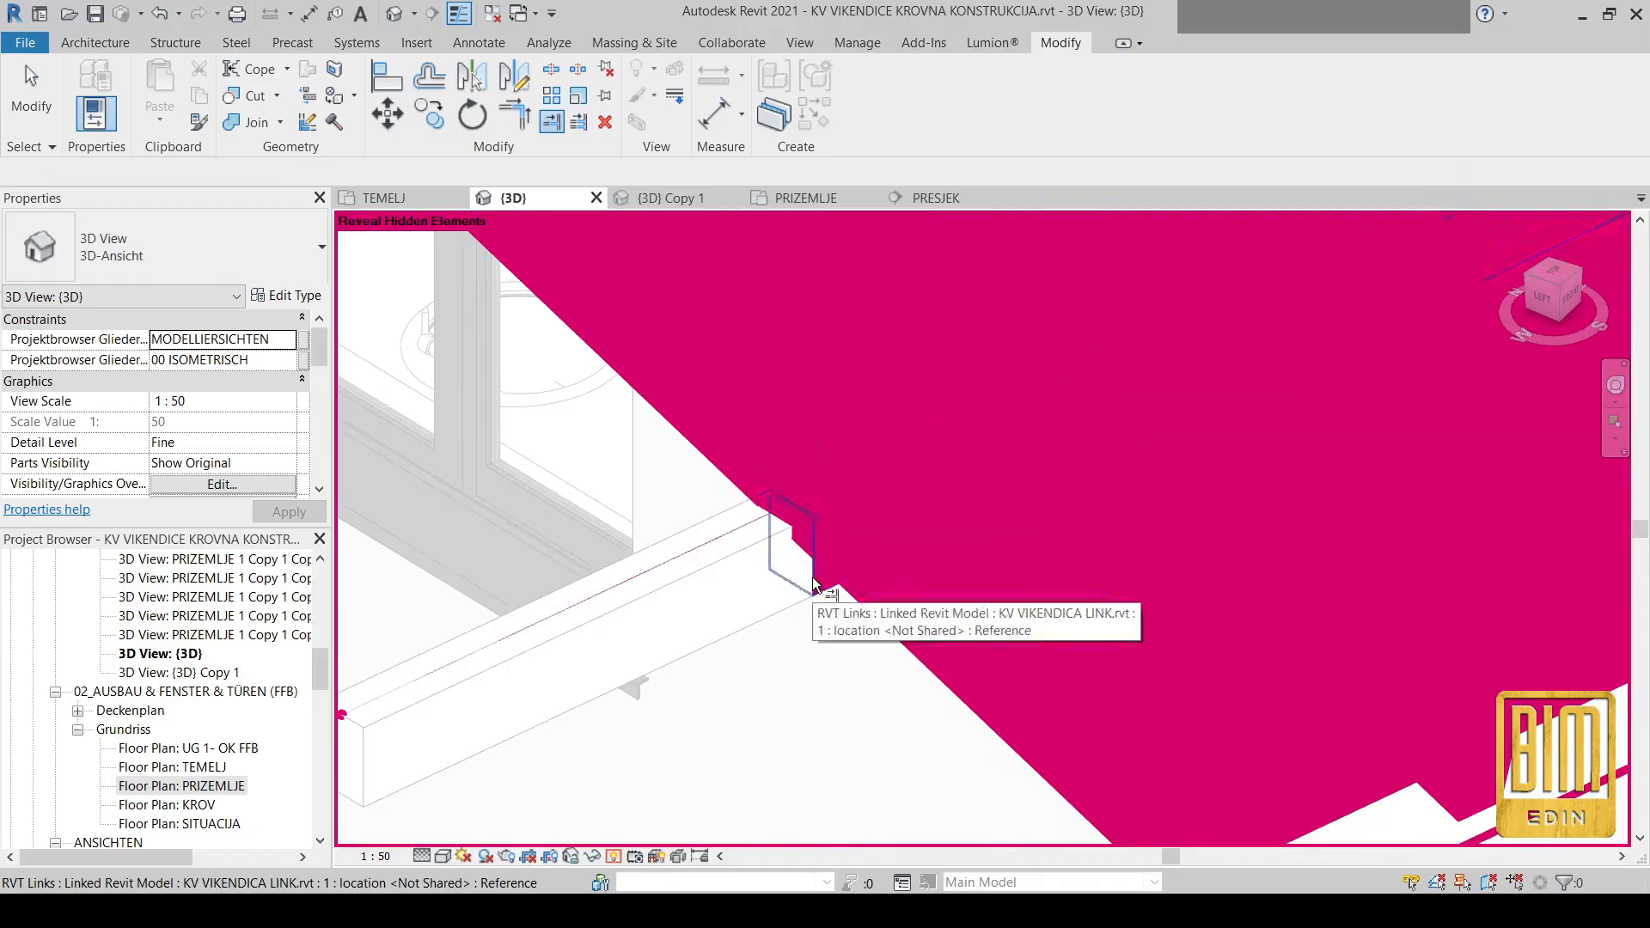
pyautogui.scroll(-8, 839, 580)
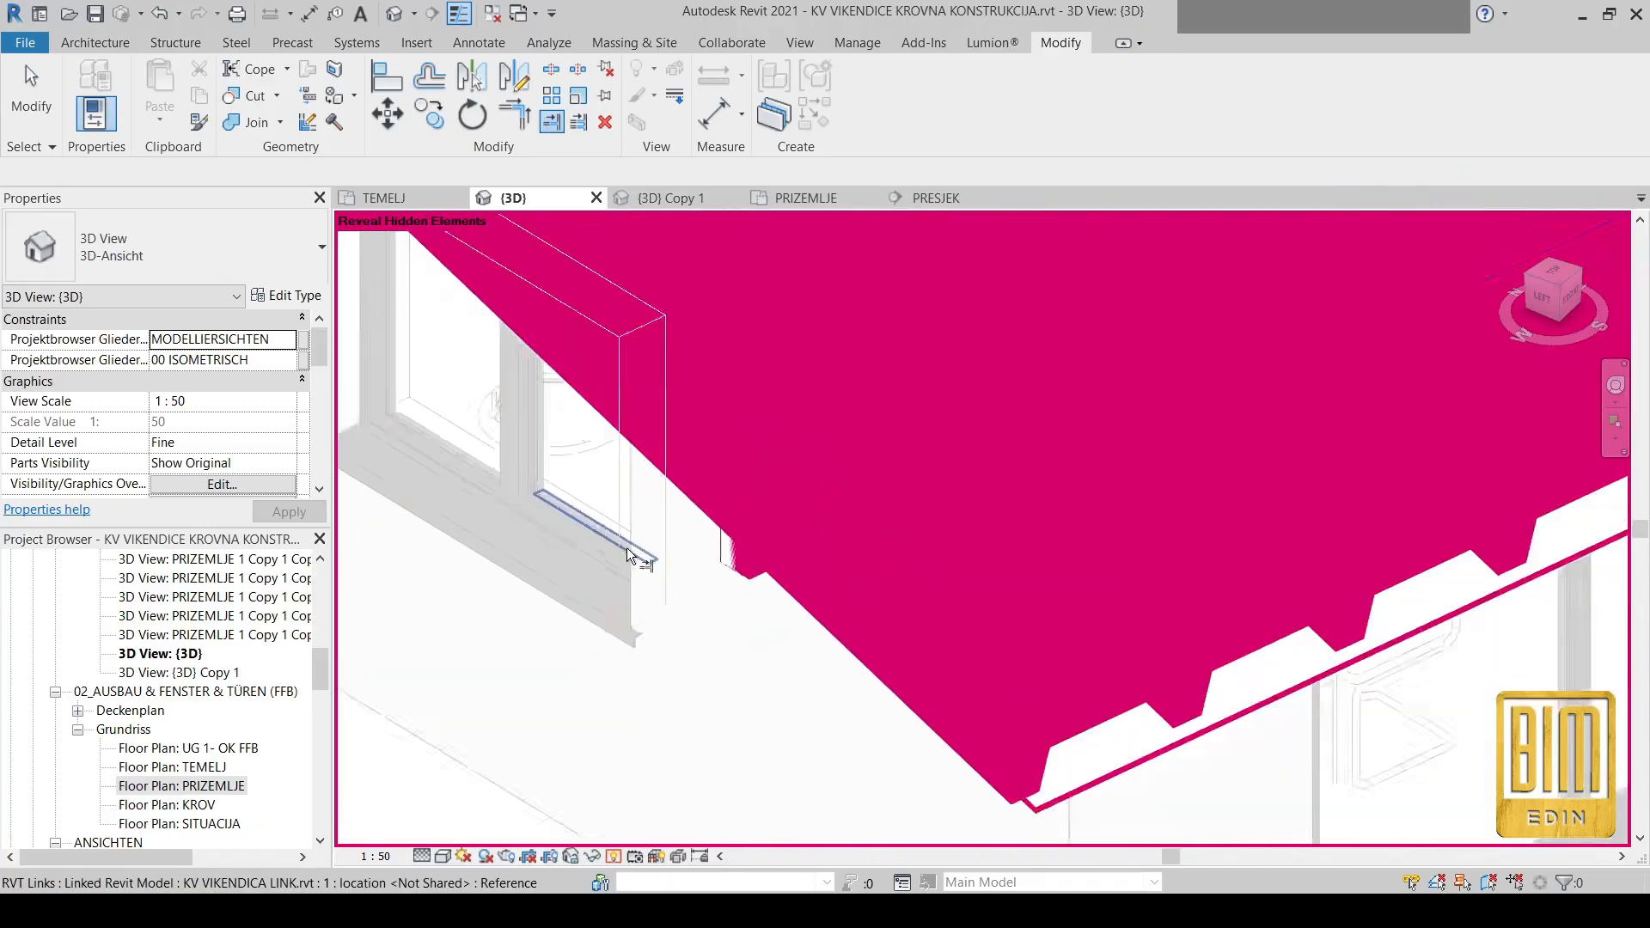
pyautogui.keyDown('shift'); pyautogui.moveTo(1422, 567); pyautogui.dragTo(911, 640, button='middle'); pyautogui.keyUp('shift')
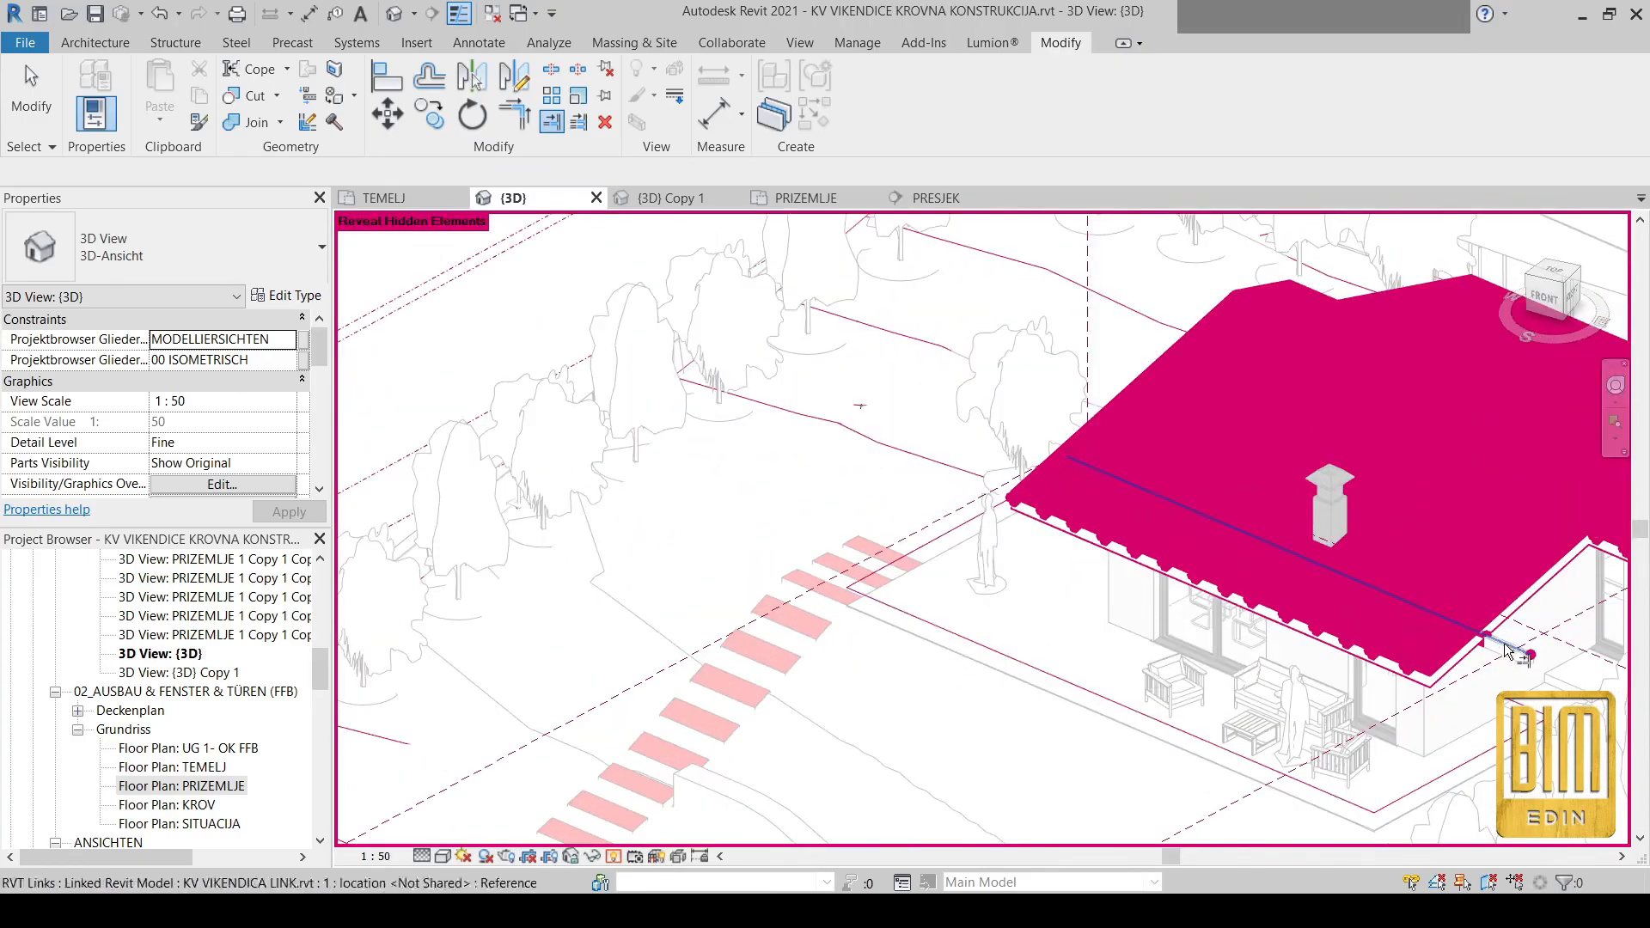
pyautogui.scroll(8, 1492, 646)
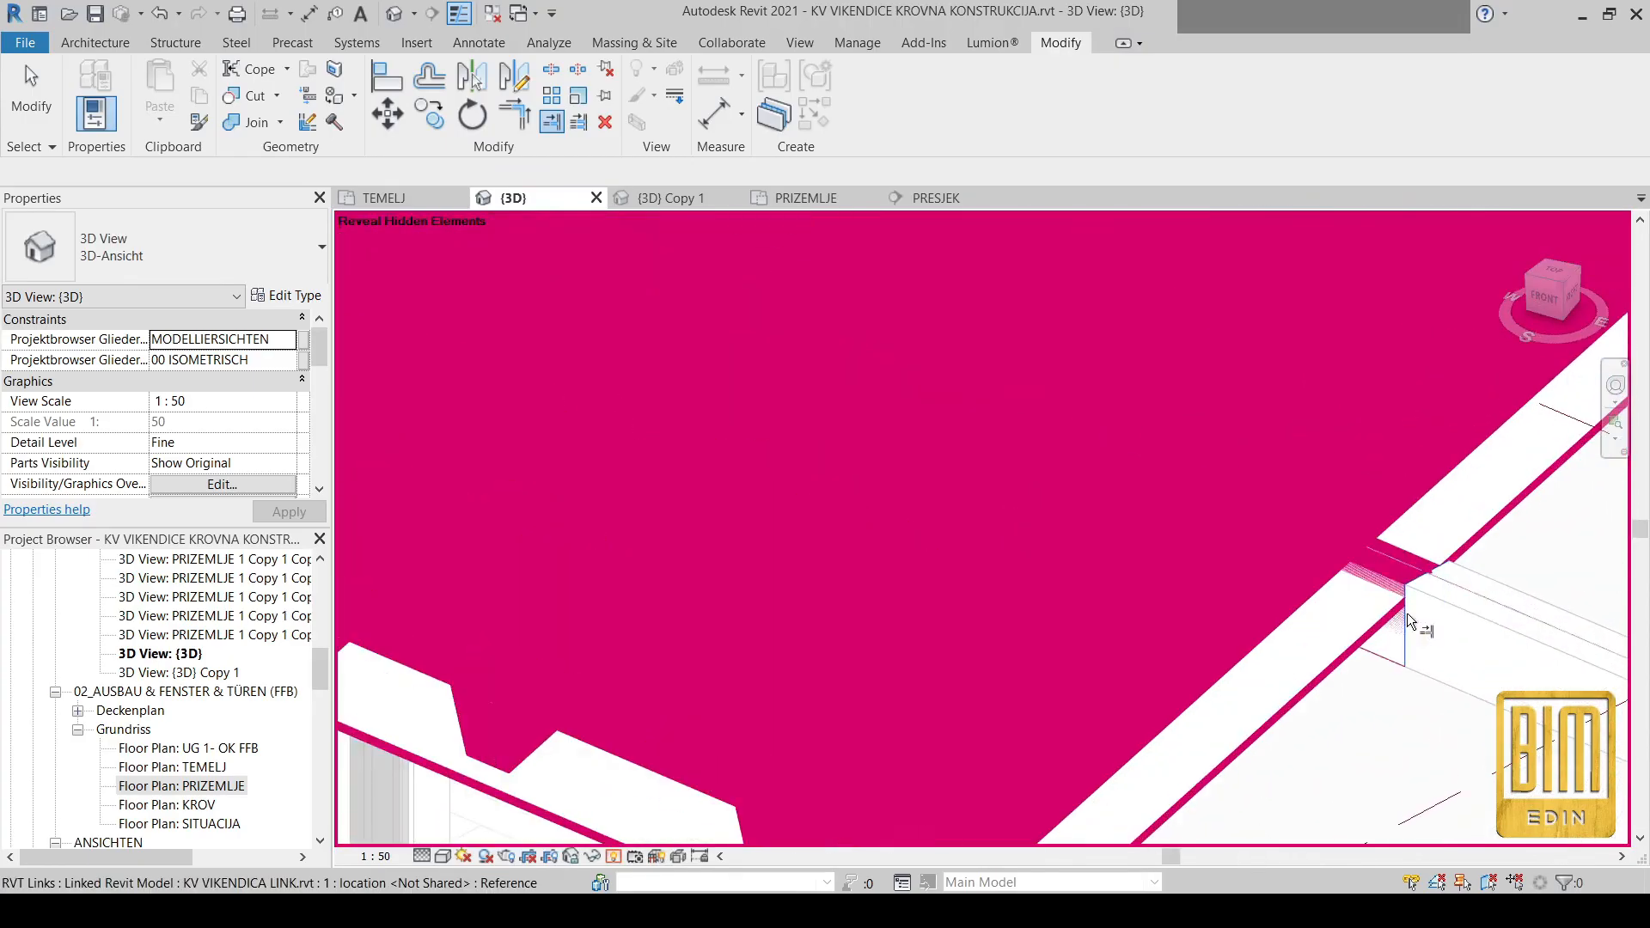
pyautogui.scroll(-8, 1267, 627)
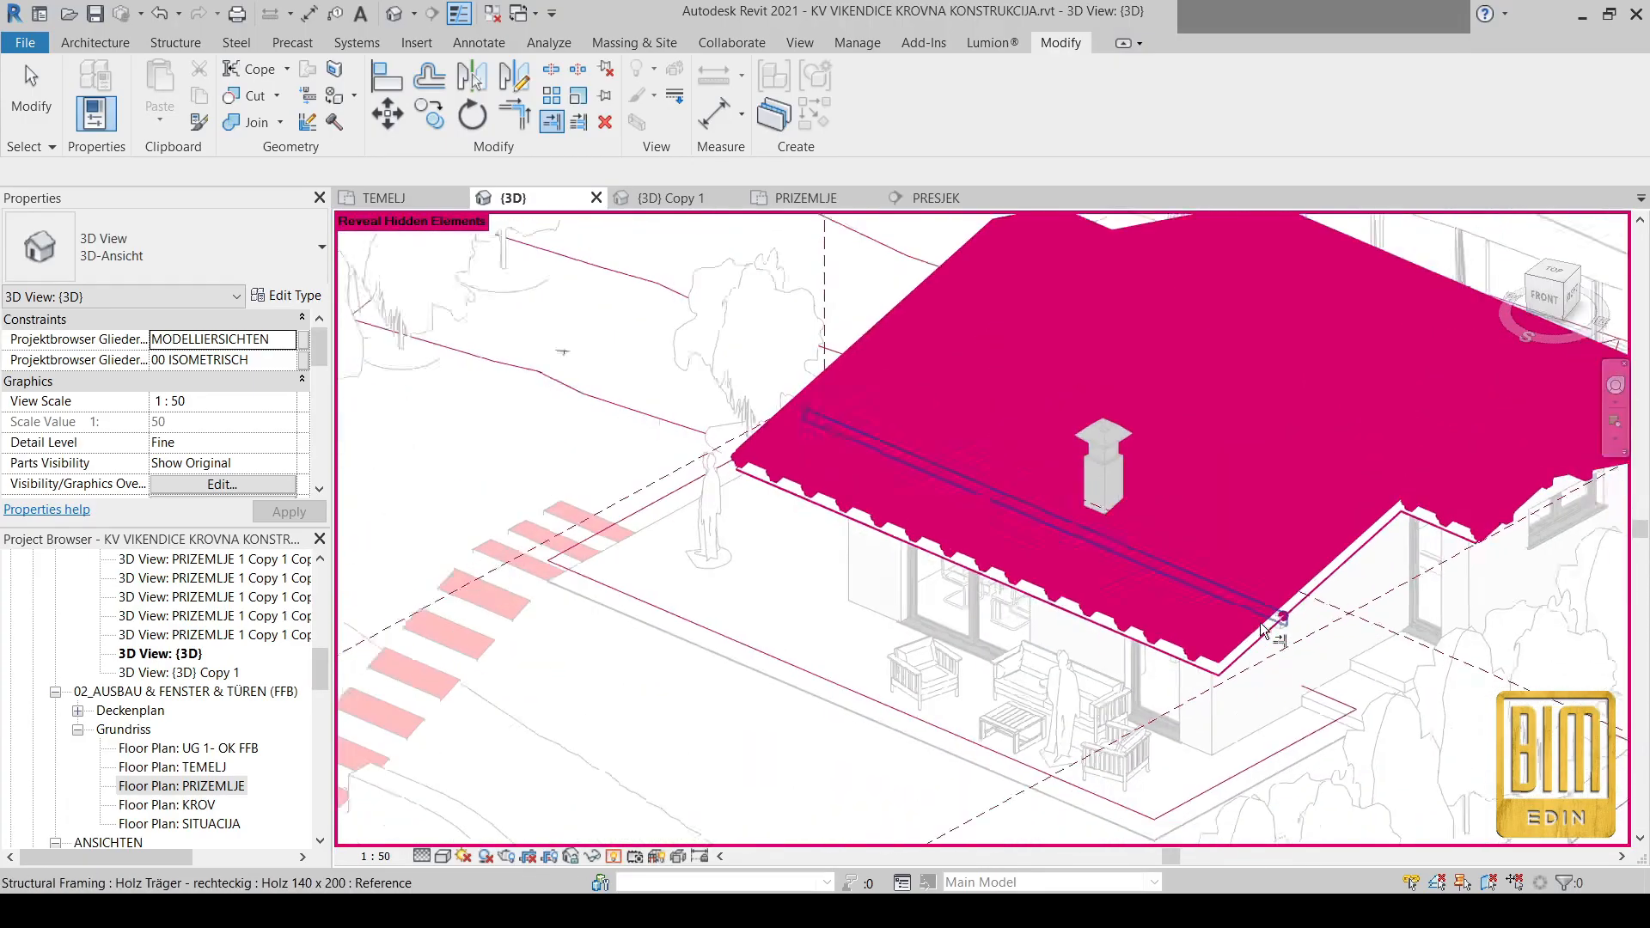
pyautogui.scroll(-2, 1263, 632)
pyautogui.scroll(8, 1609, 554)
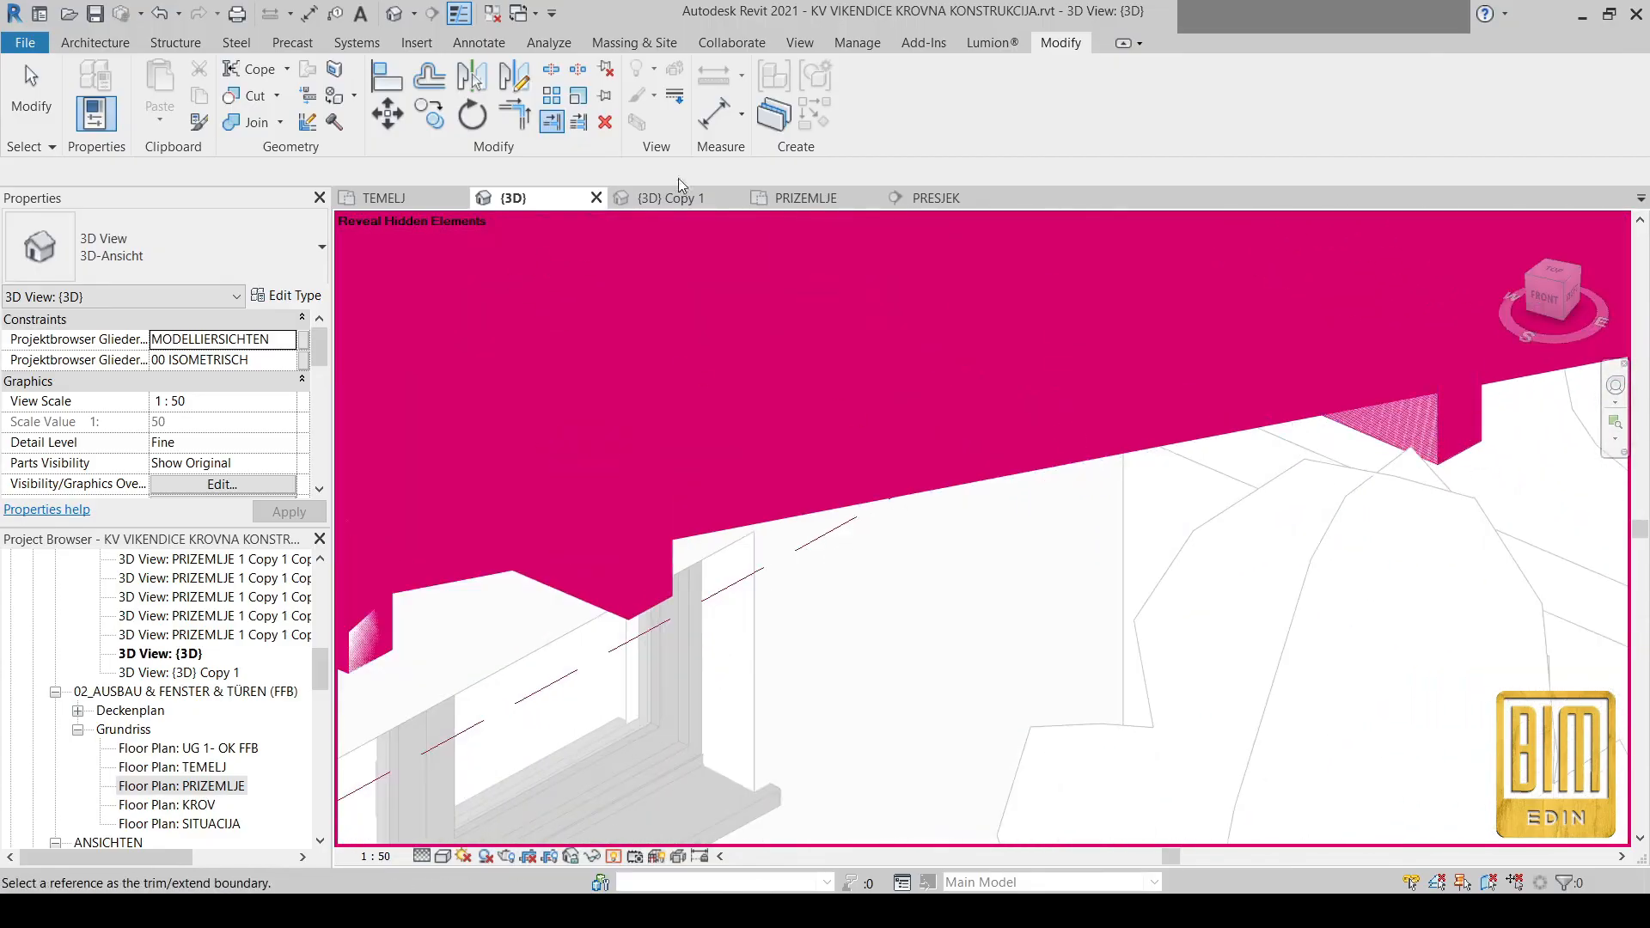
# Turn off the display of hidden elements and review the beams around the house in the {3D} view
pyautogui.click(614, 856)
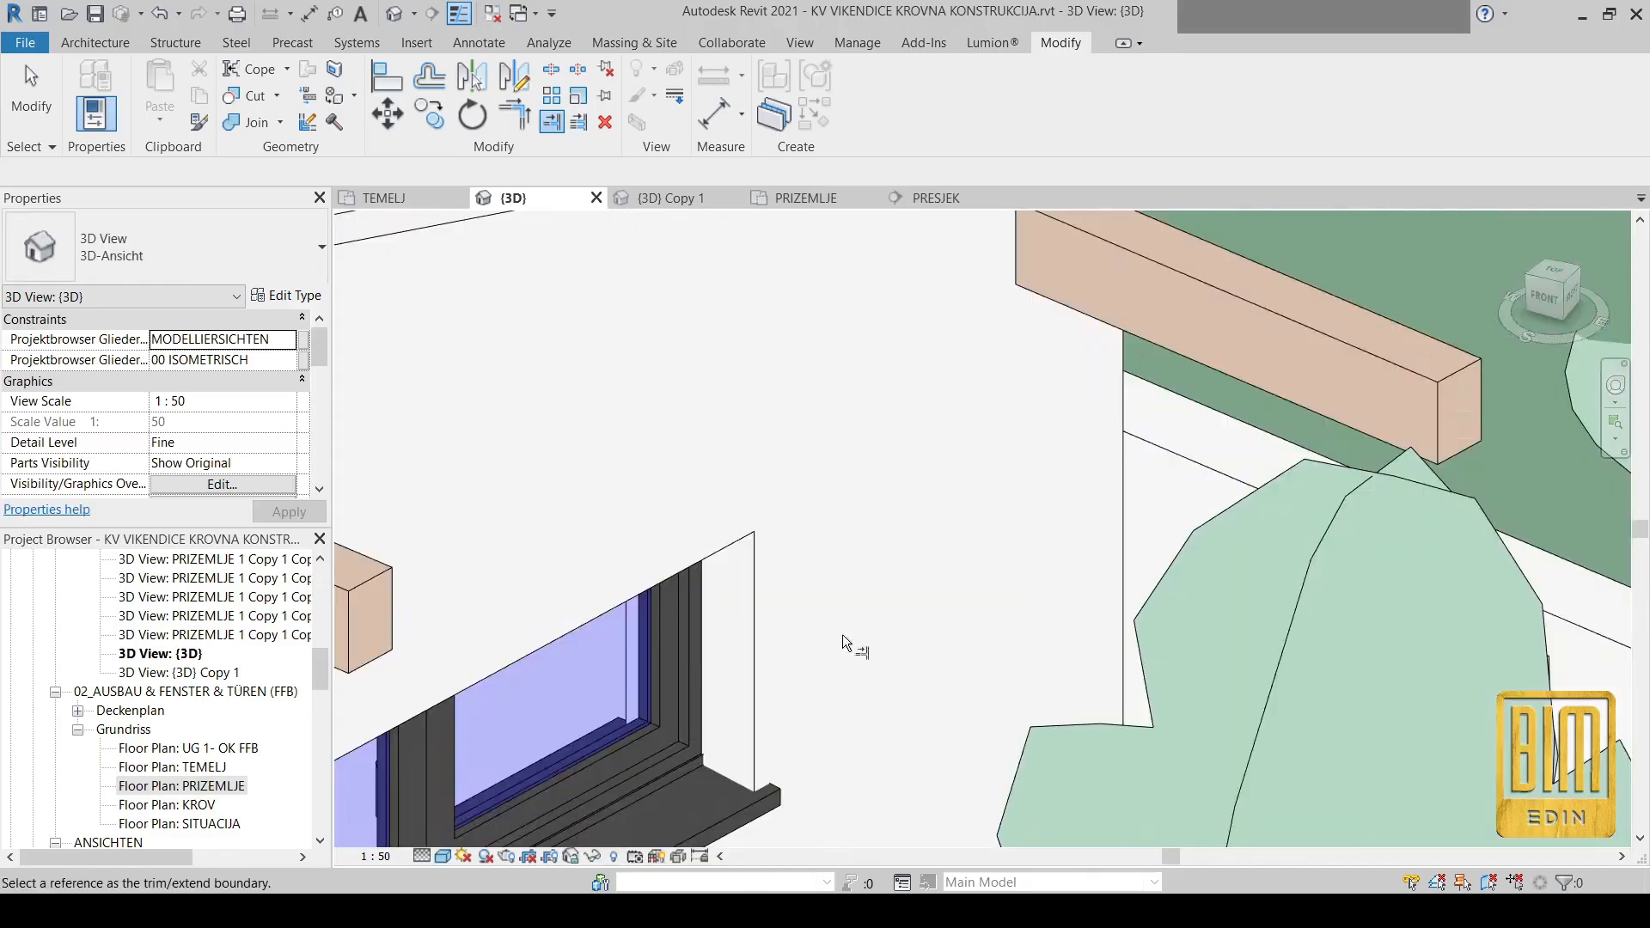
pyautogui.scroll(-10, 1258, 559)
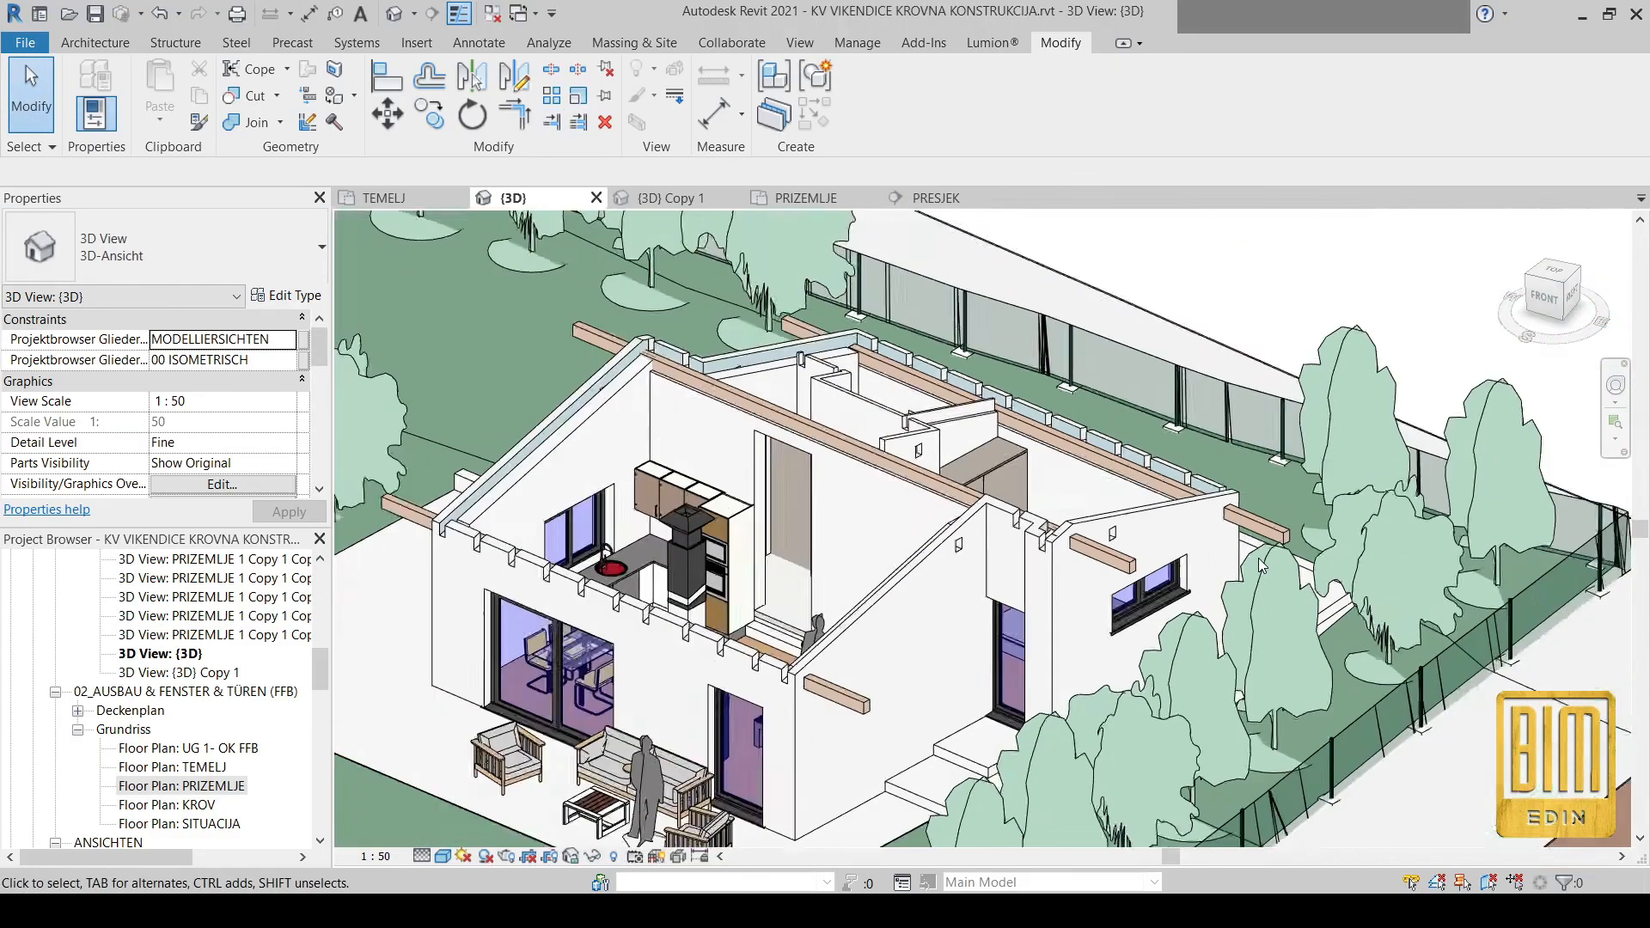
pyautogui.keyDown('shift'); pyautogui.moveTo(683, 849); pyautogui.dragTo(884, 676, button='middle'); pyautogui.keyUp('shift')
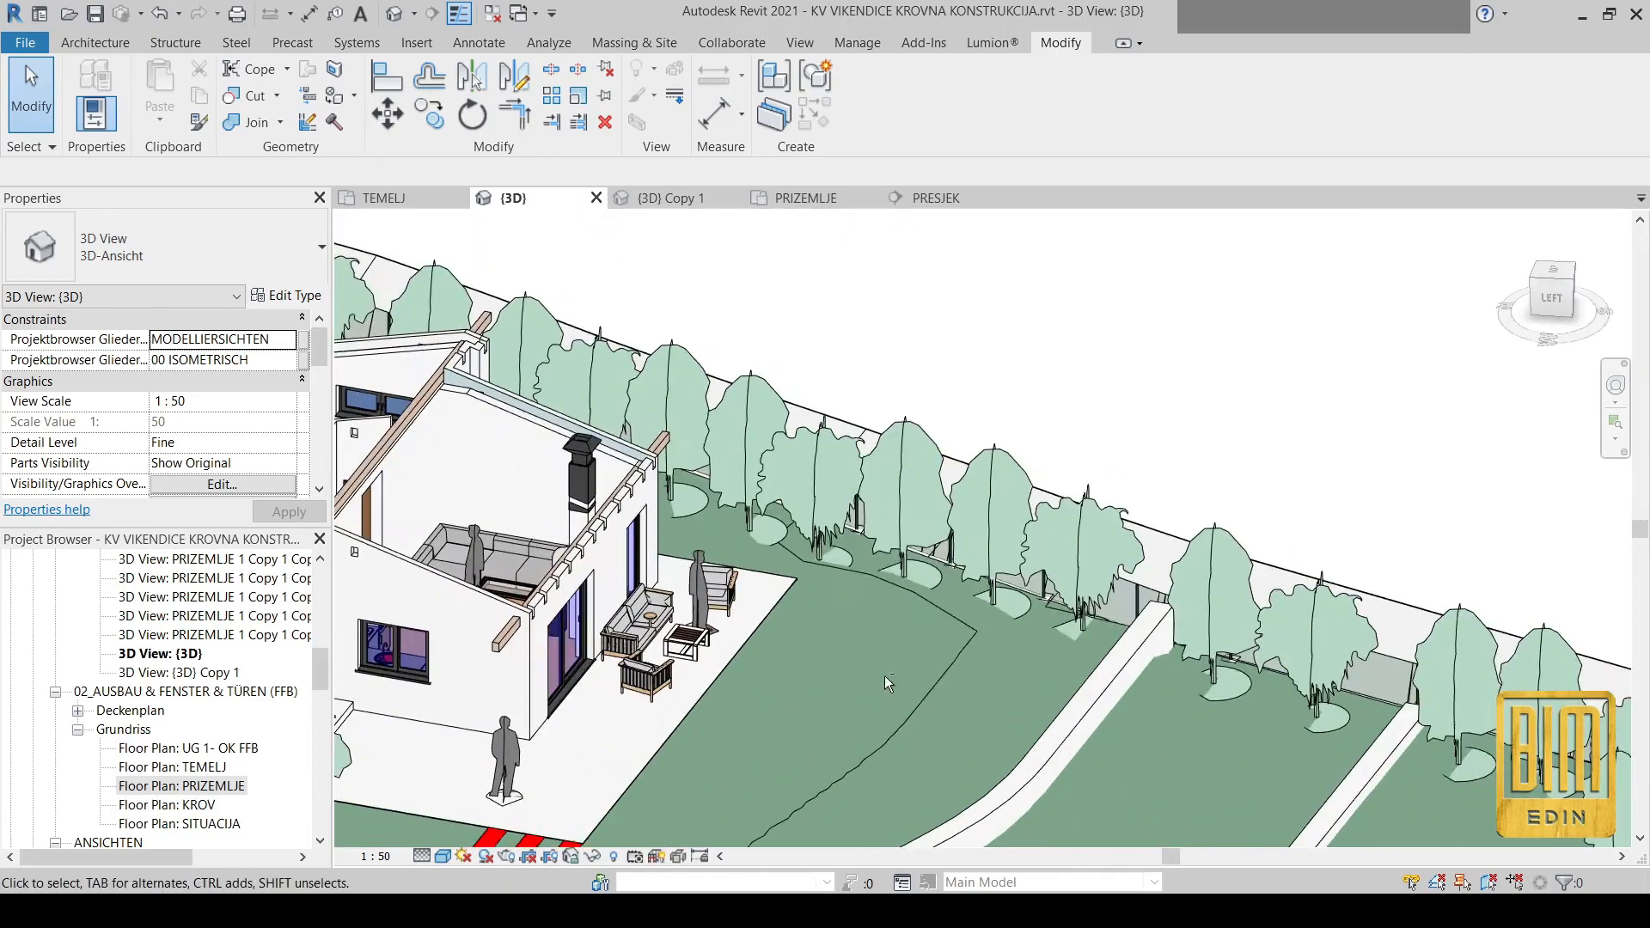
pyautogui.scroll(6, 914, 413)
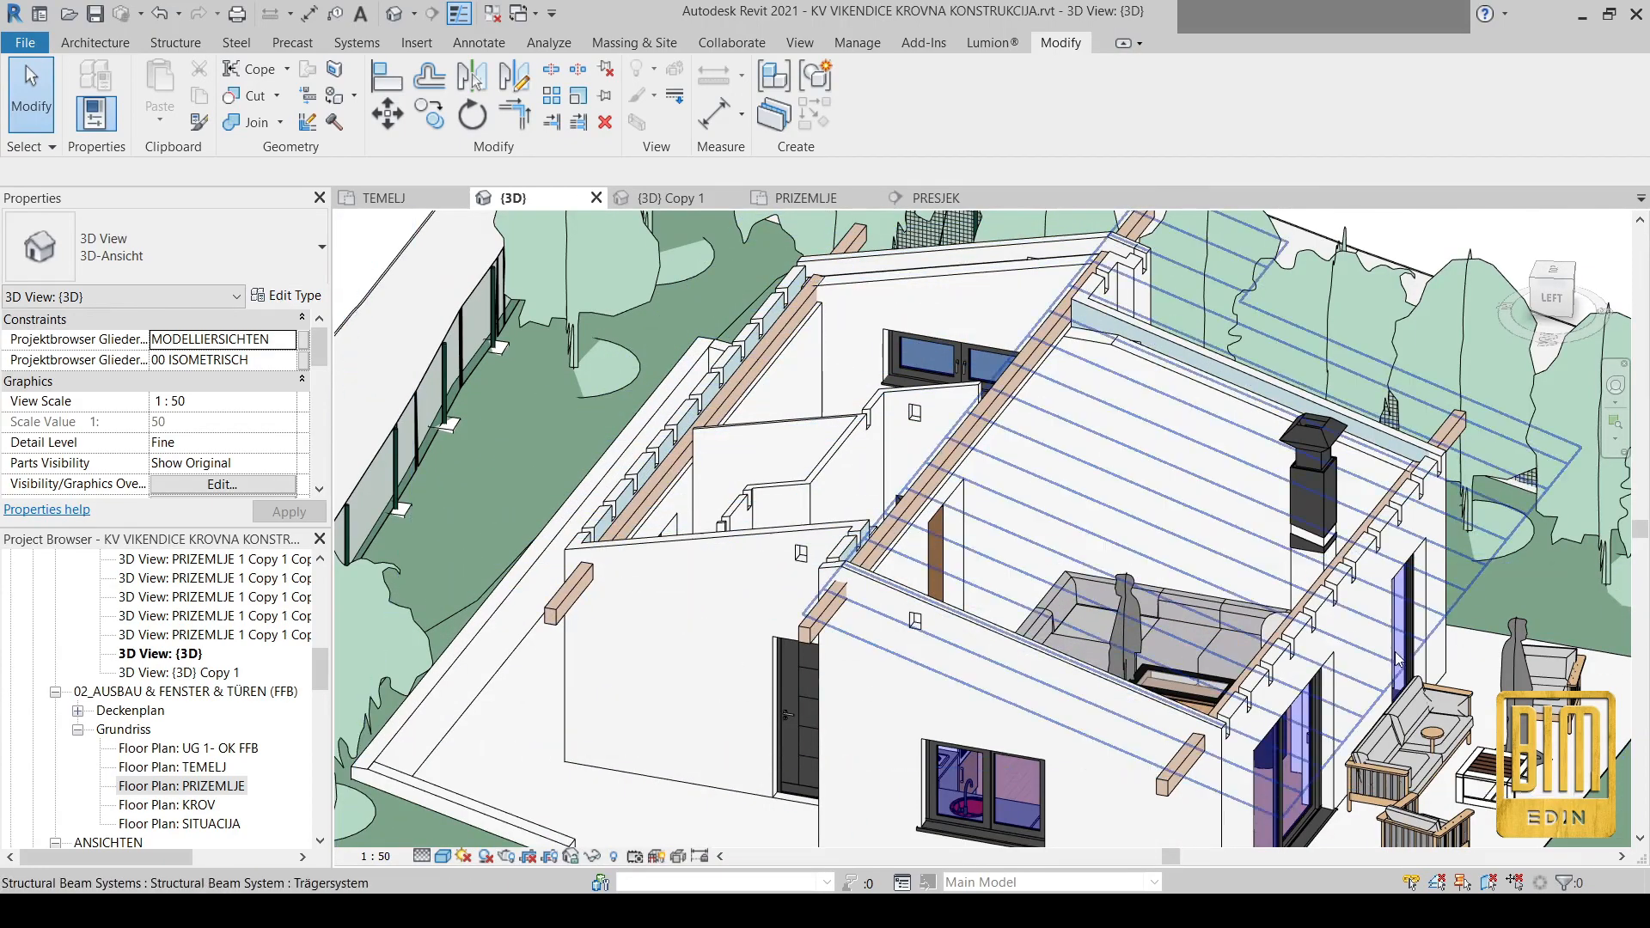
# Copy the ridge beam in the PRESJEK section, with Constrain off, from its top midpoint to that of the linked intermediate purlin on the terrace side
pyautogui.click(926, 203)
pyautogui.scroll(-5, 1141, 519)
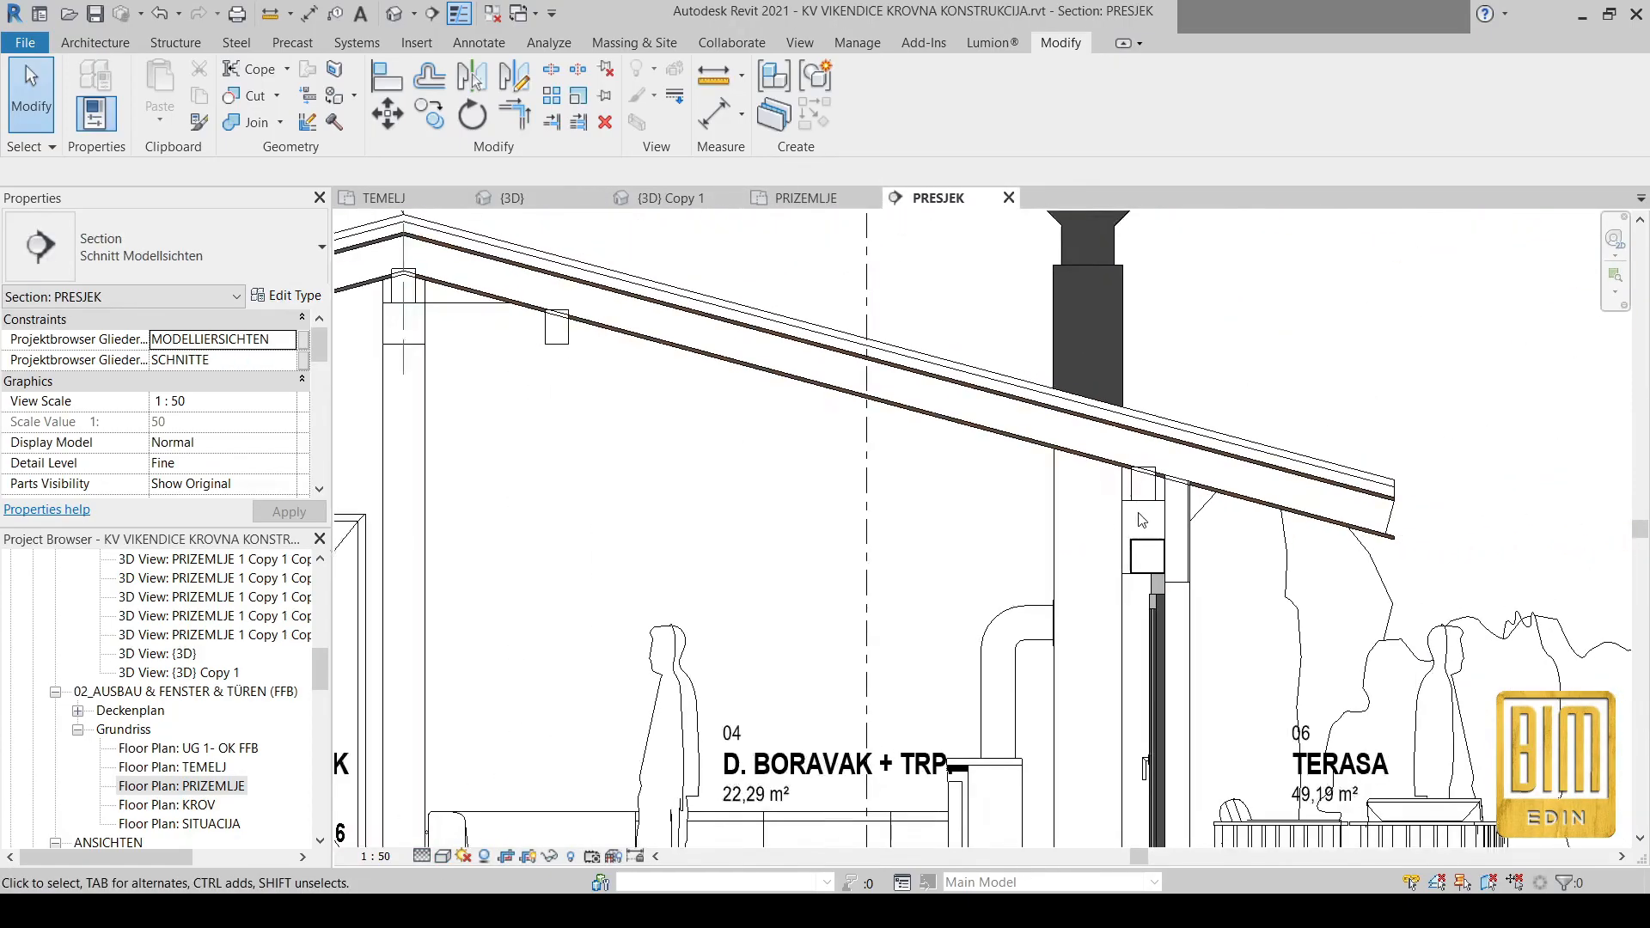
pyautogui.scroll(5, 650, 341)
pyautogui.scroll(2, 651, 341)
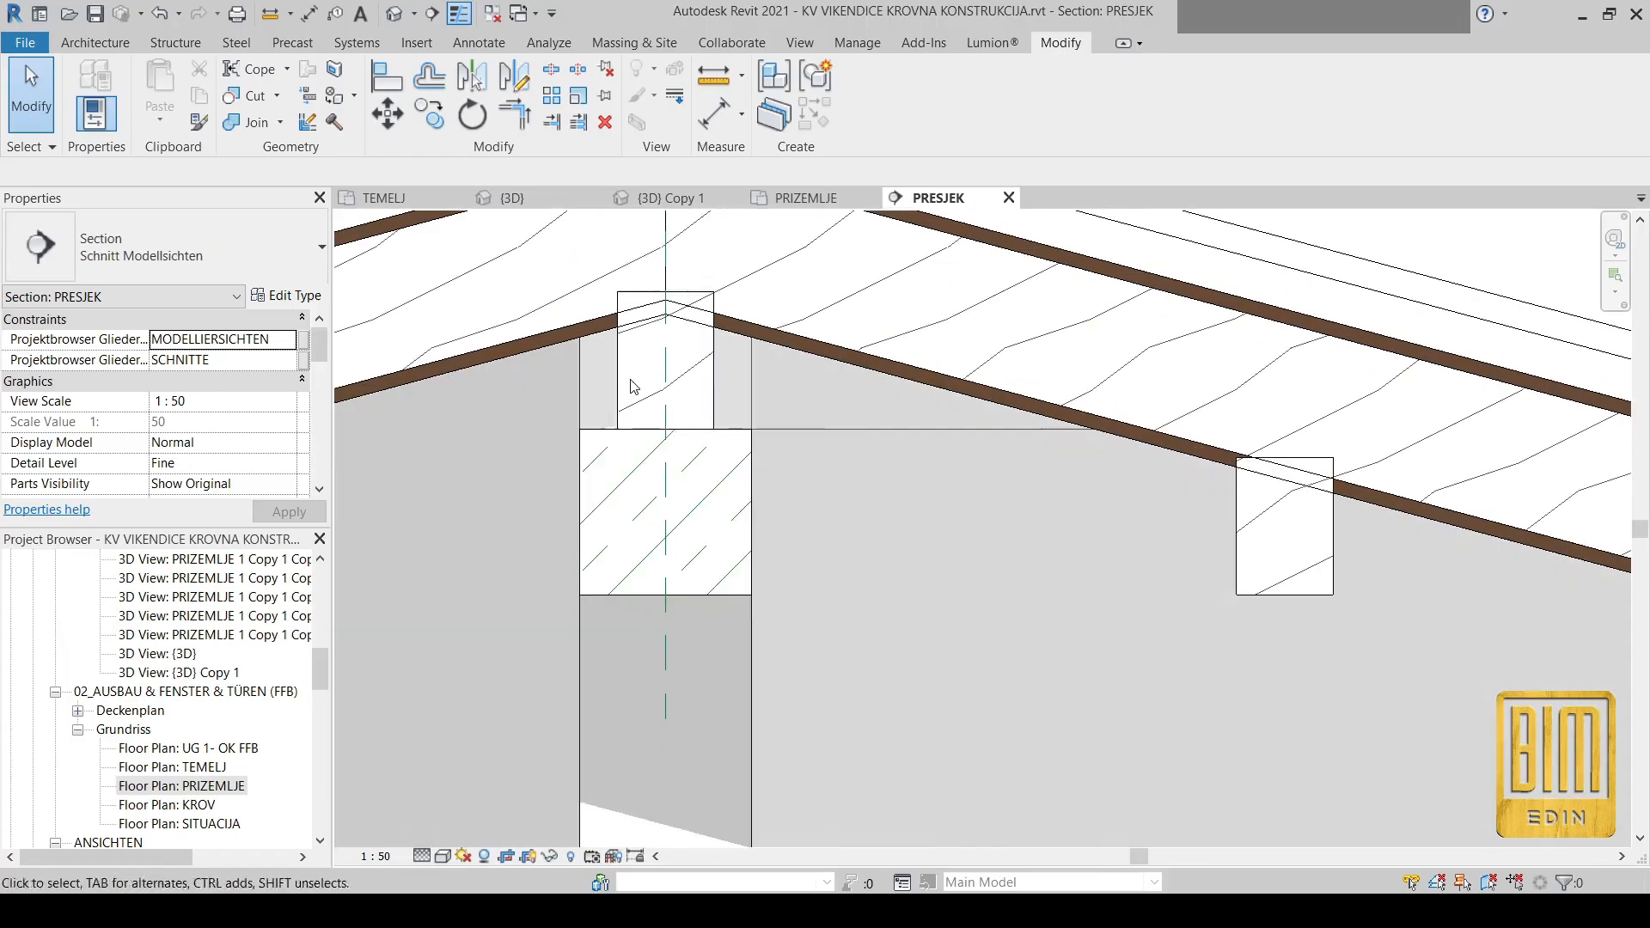
pyautogui.click(634, 374)
pyautogui.click(442, 124)
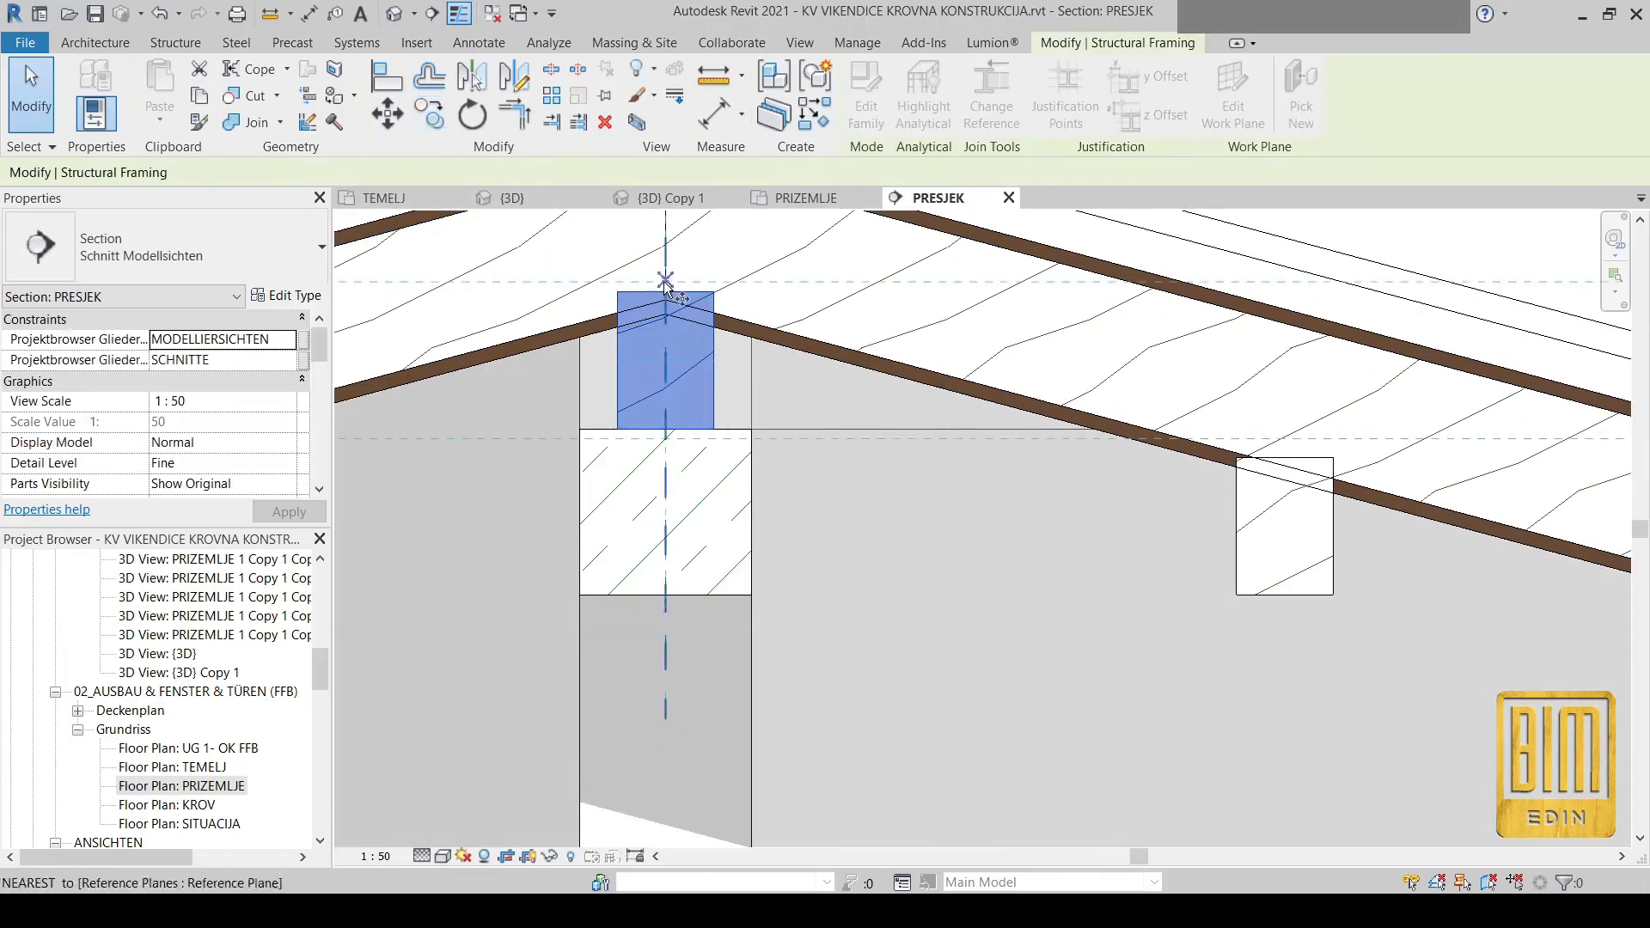
pyautogui.click(666, 291)
pyautogui.click(219, 173)
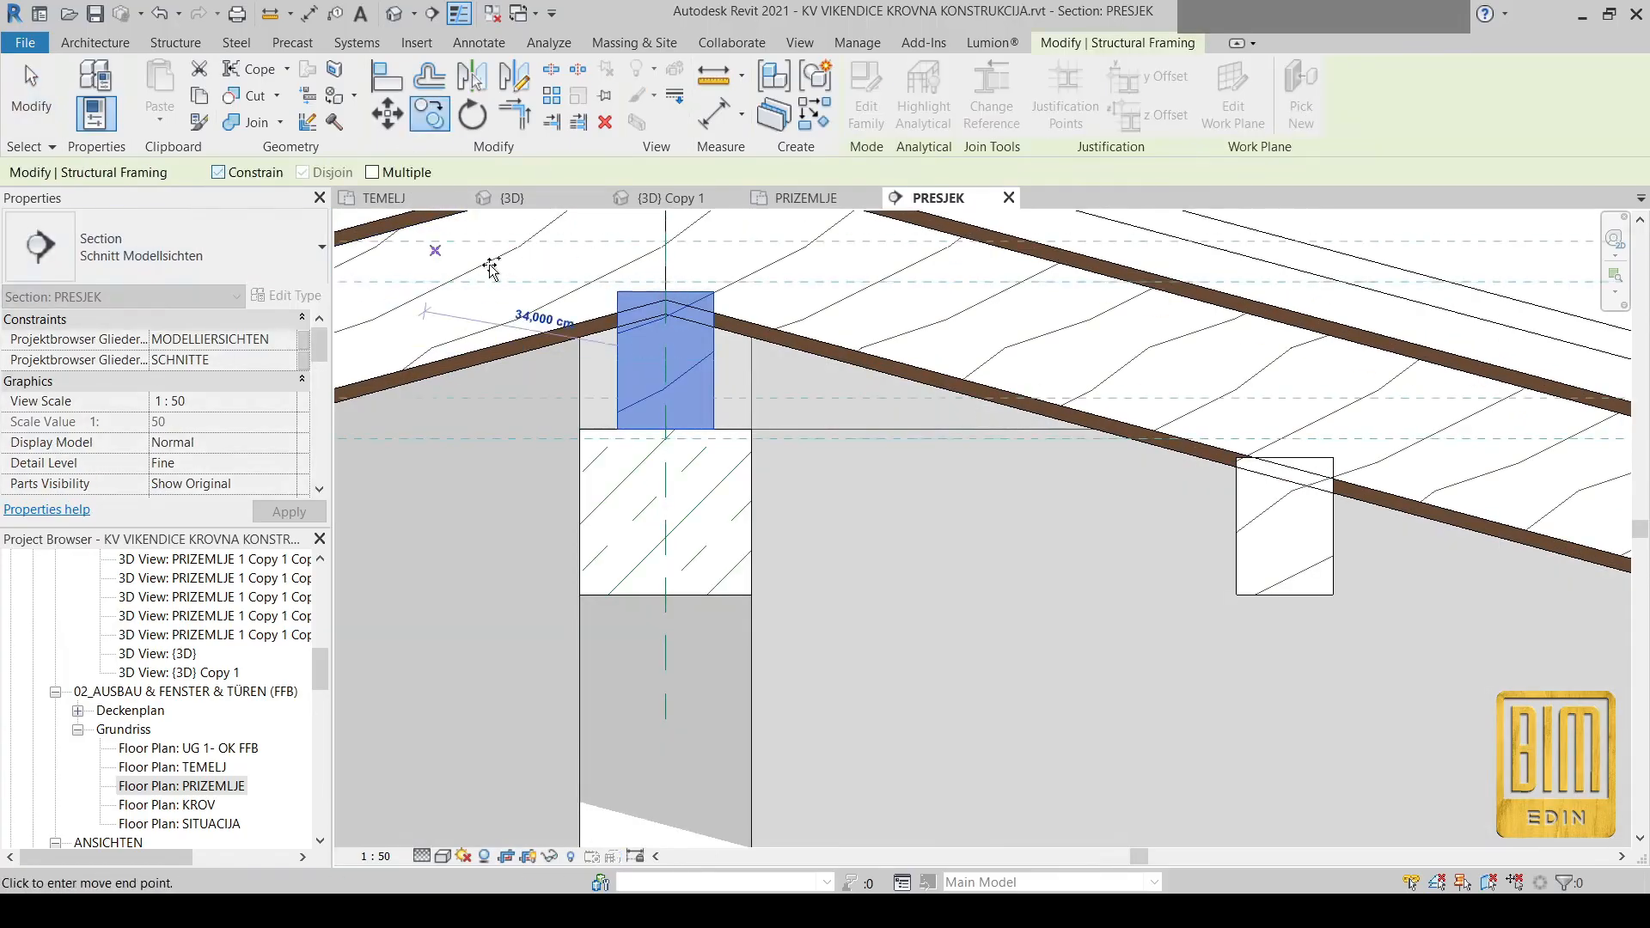
pyautogui.scroll(2, 1287, 477)
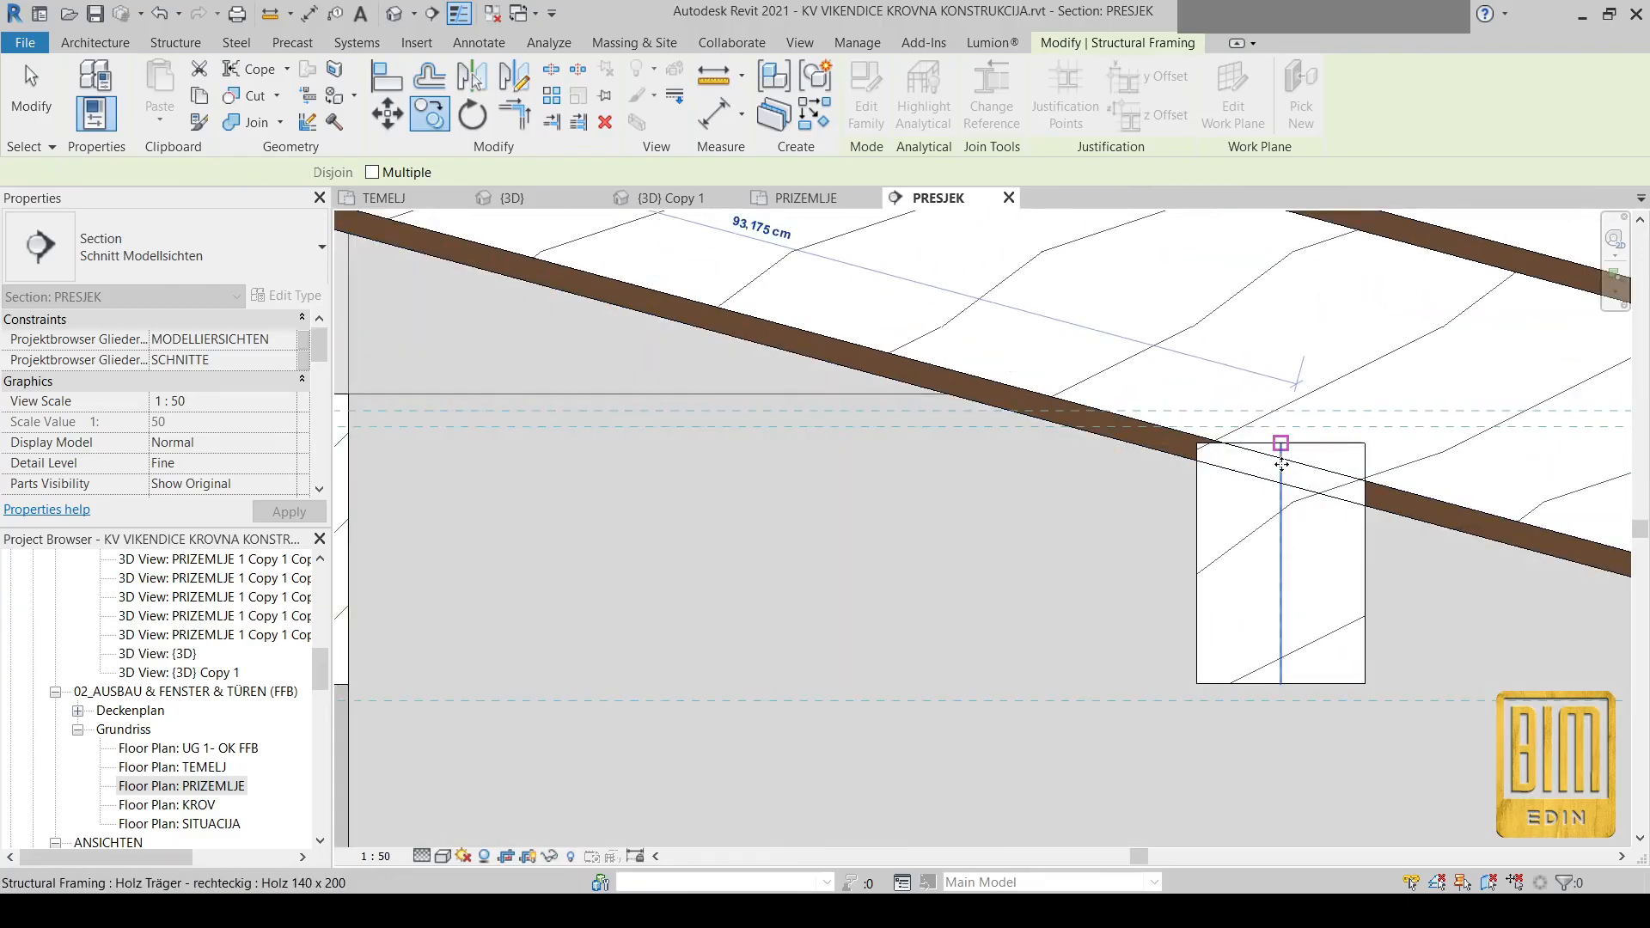
pyautogui.click(1281, 445)
pyautogui.scroll(-4, 1281, 447)
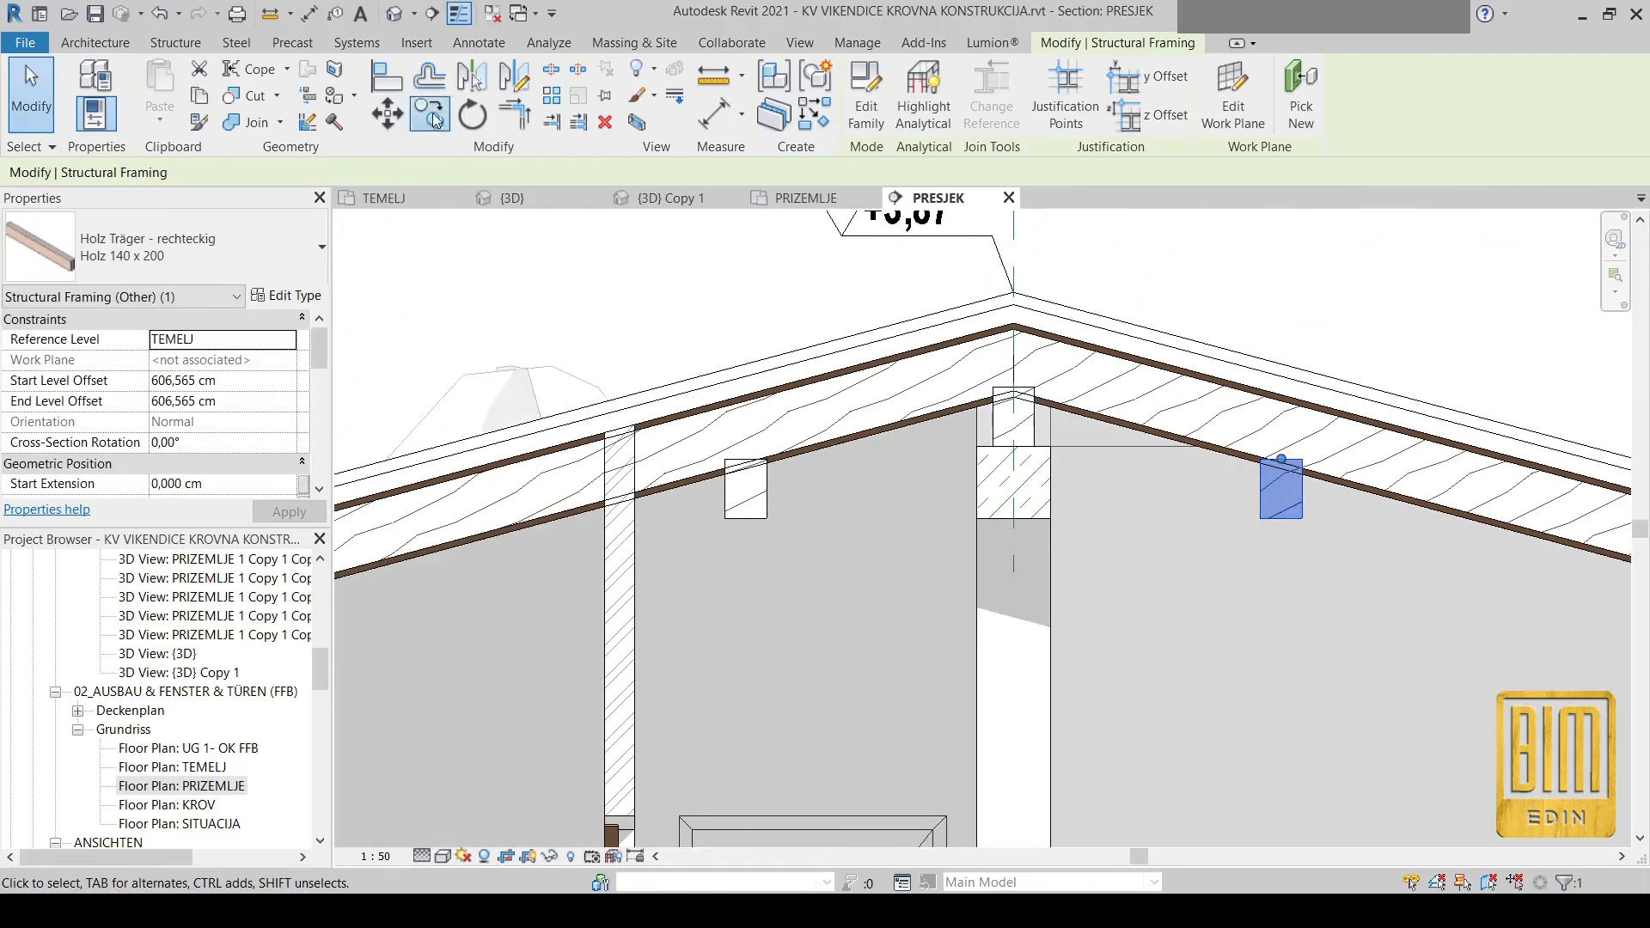
# Copy the terrace-side intermediate purlin in the PRESJEK section from its top midpoint to that of the linked purlin across the ridge
pyautogui.click(432, 112)
pyautogui.click(1281, 459)
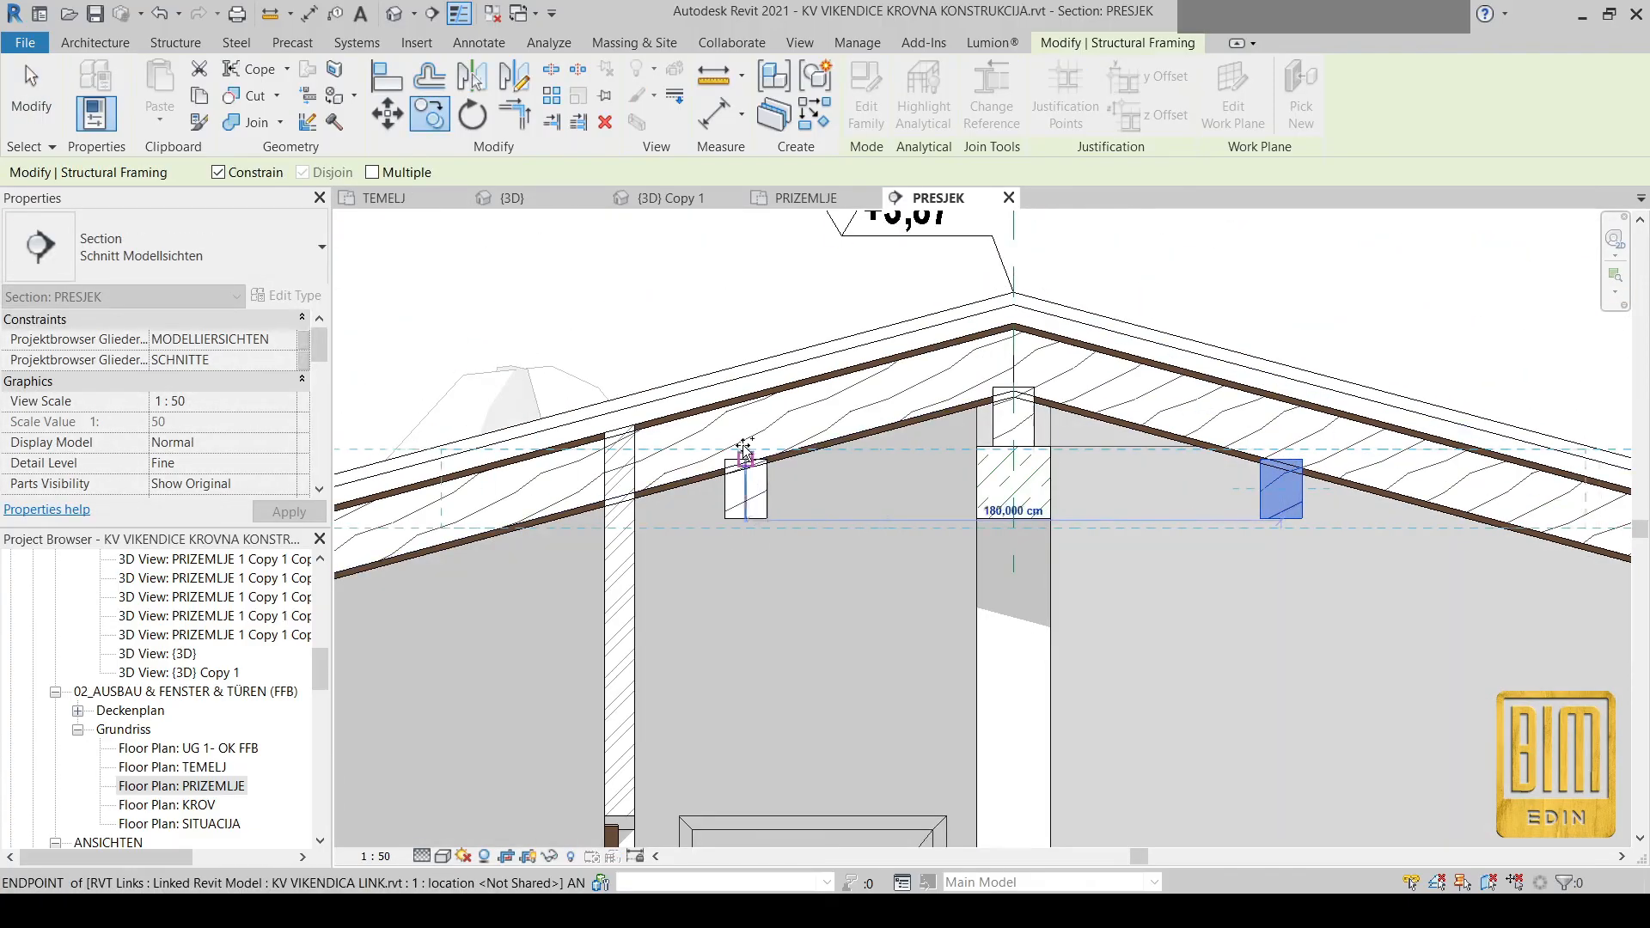
pyautogui.scroll(2, 744, 451)
pyautogui.click(747, 465)
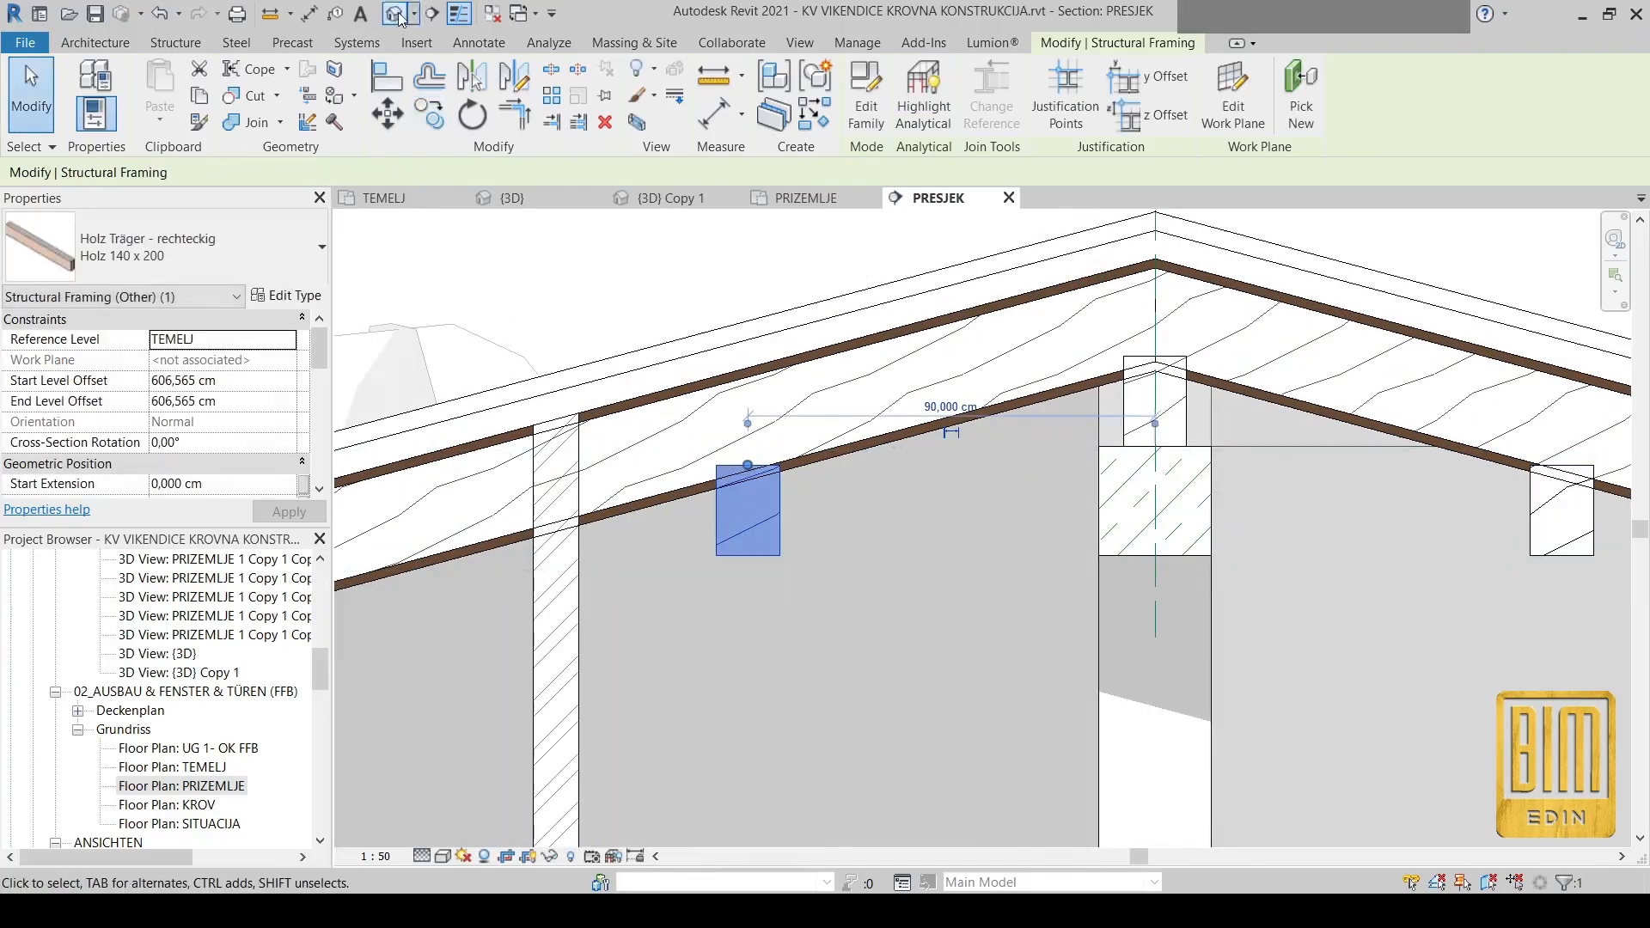
# Delete the structural beam system covering the terrace-side roof slope in the {3D} view
pyautogui.click(513, 197)
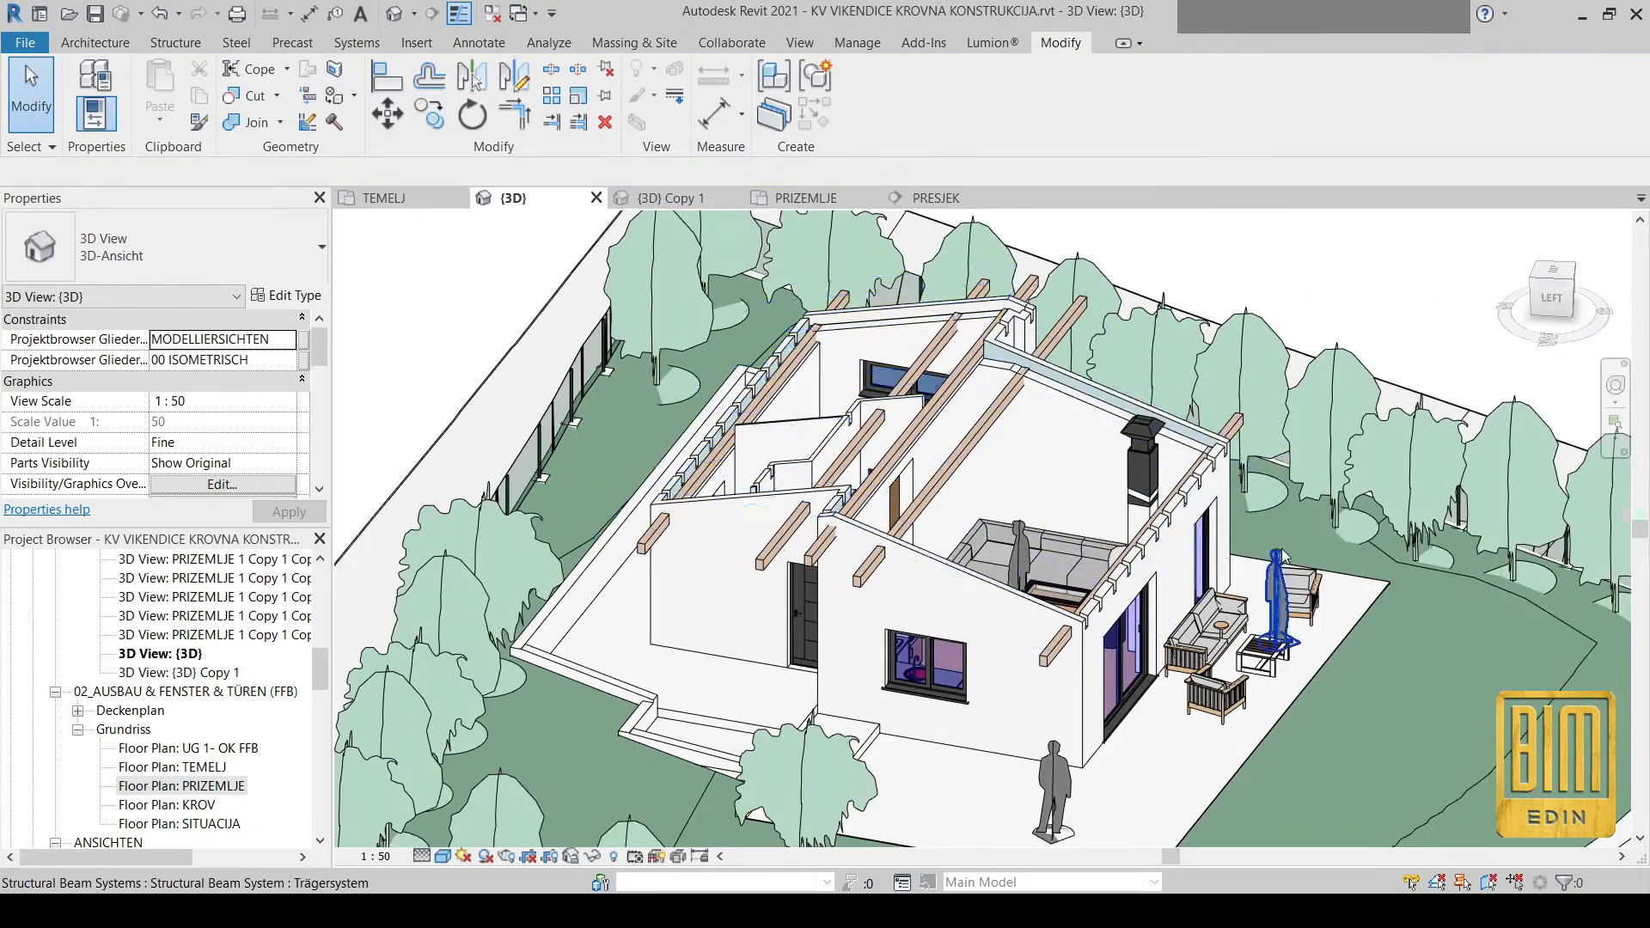
pyautogui.keyDown('shift'); pyautogui.moveTo(1282, 556); pyautogui.dragTo(1089, 681, button='middle'); pyautogui.keyUp('shift')
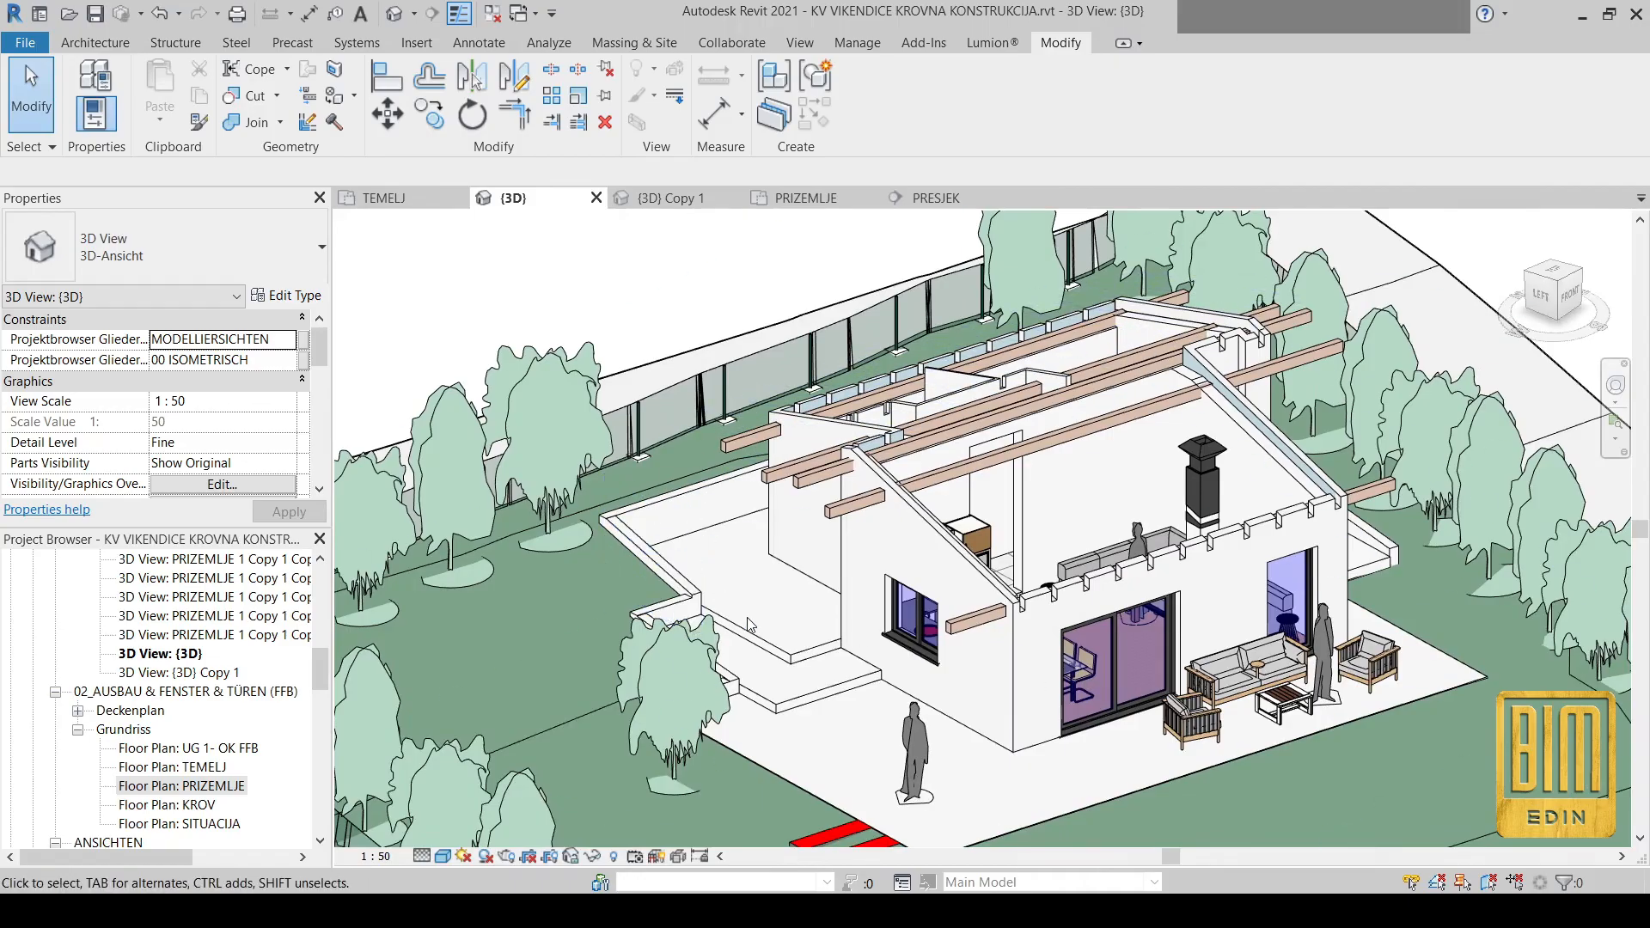
pyautogui.click(829, 496)
pyautogui.rightClick(829, 495)
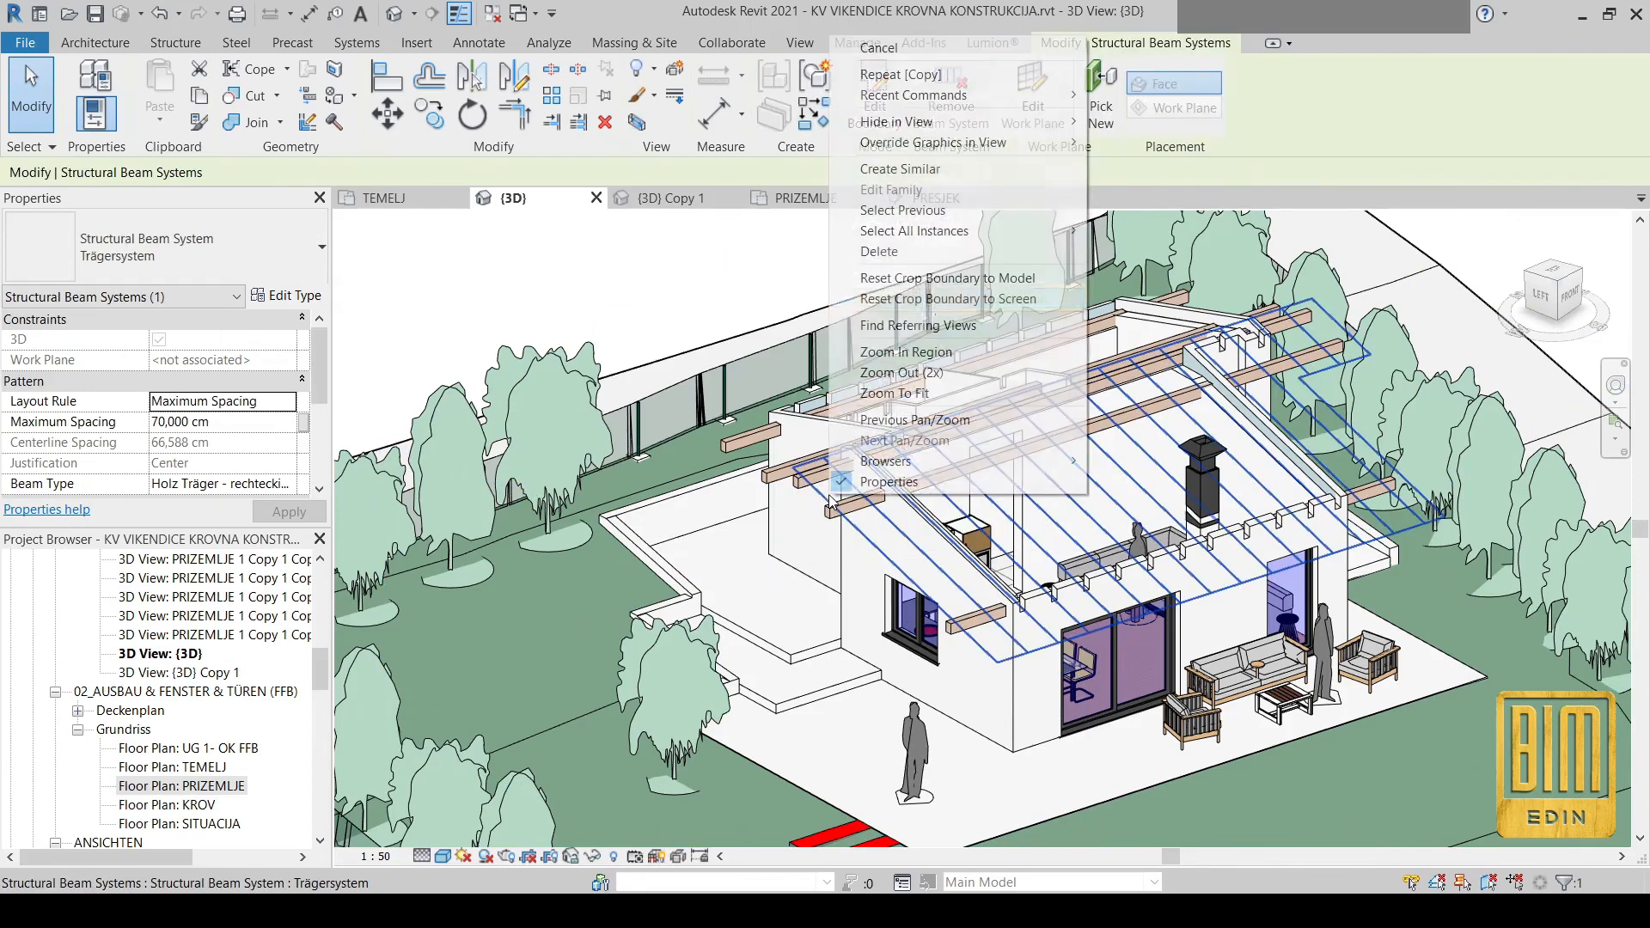
pyautogui.click(868, 252)
# Delete the beam system on the slope away from the terrace and the small beam systems at both gable overhangs
pyautogui.scroll(3, 830, 463)
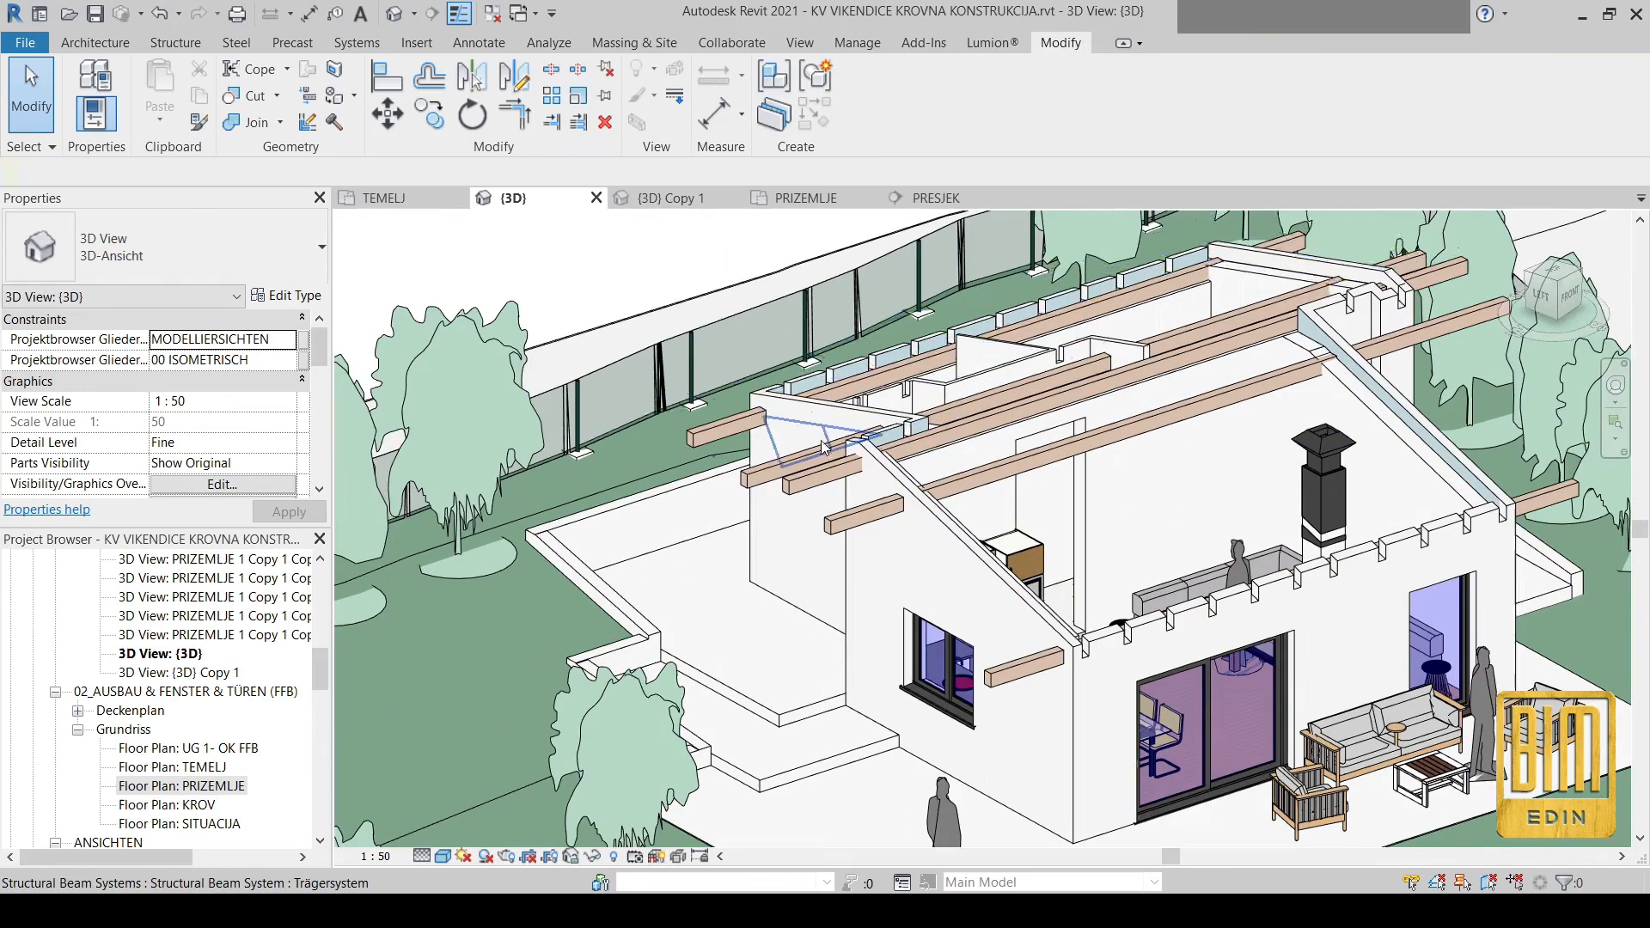
pyautogui.rightClick(801, 436)
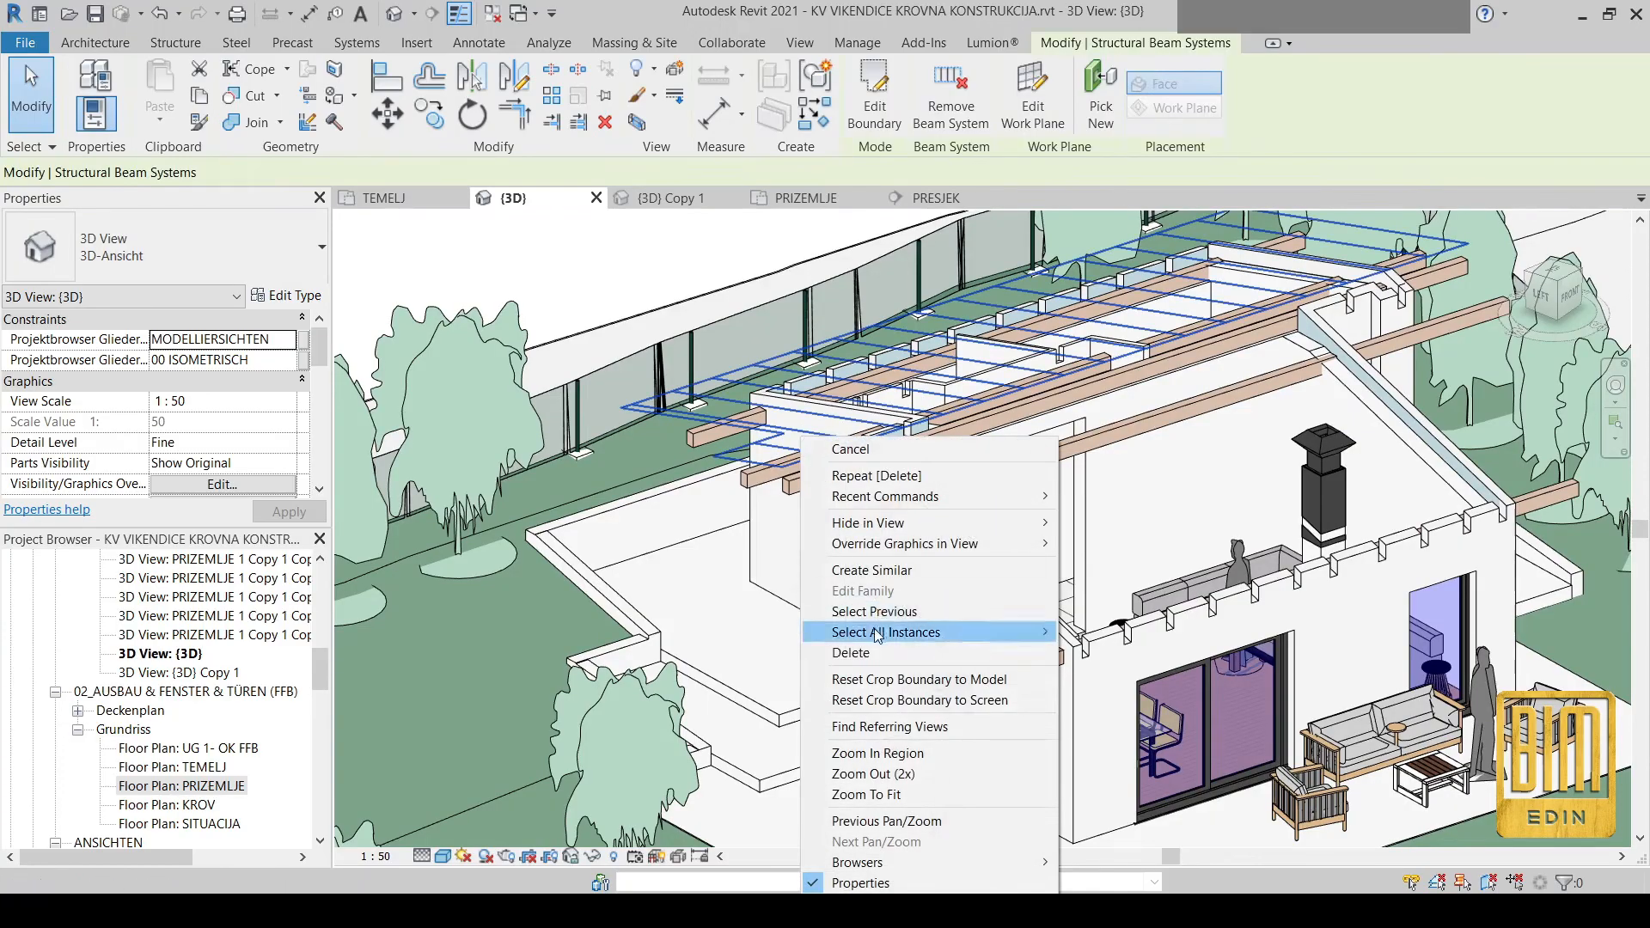
pyautogui.click(850, 652)
pyautogui.rightClick(763, 436)
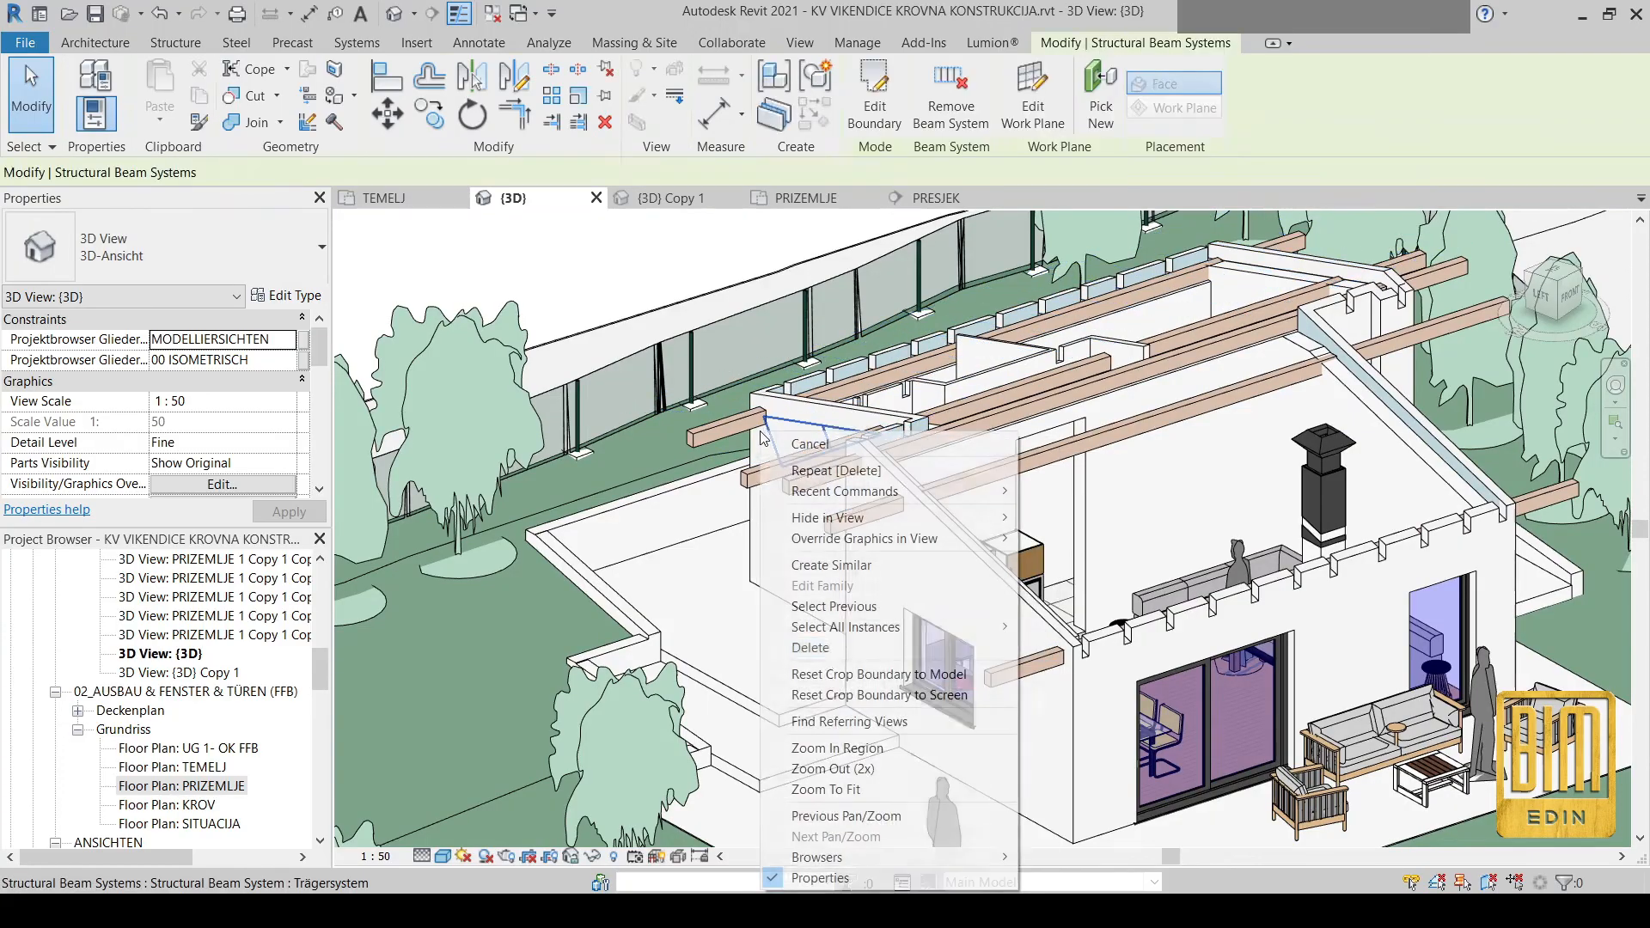
pyautogui.click(811, 647)
pyautogui.scroll(-3, 1338, 372)
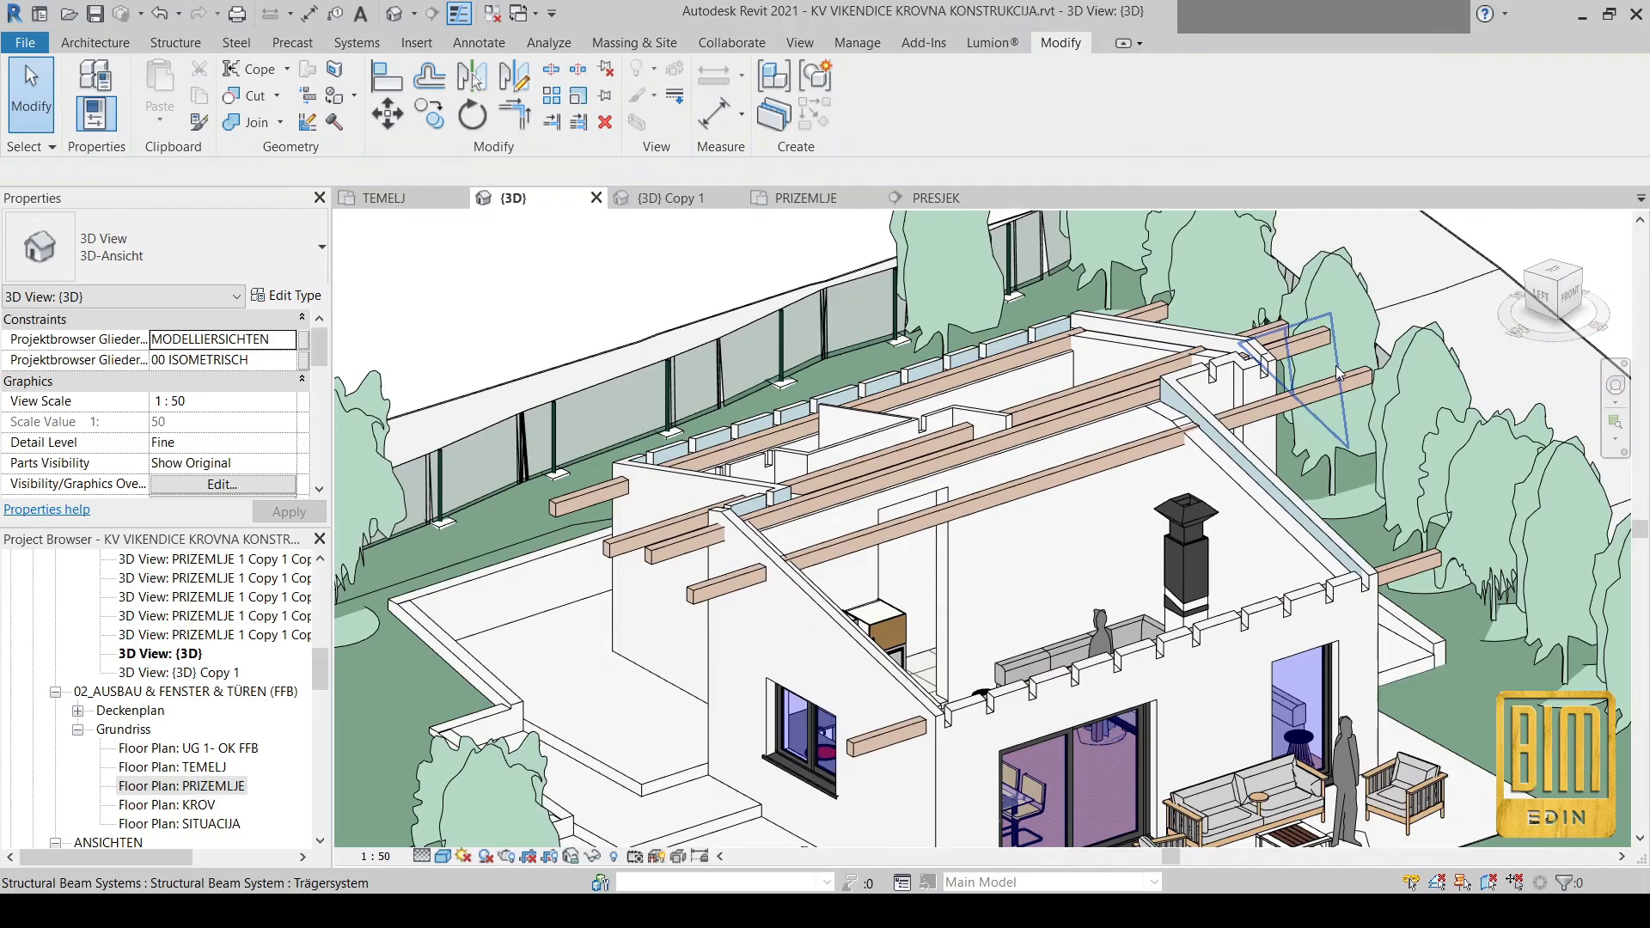
pyautogui.rightClick(1338, 372)
pyautogui.click(1379, 581)
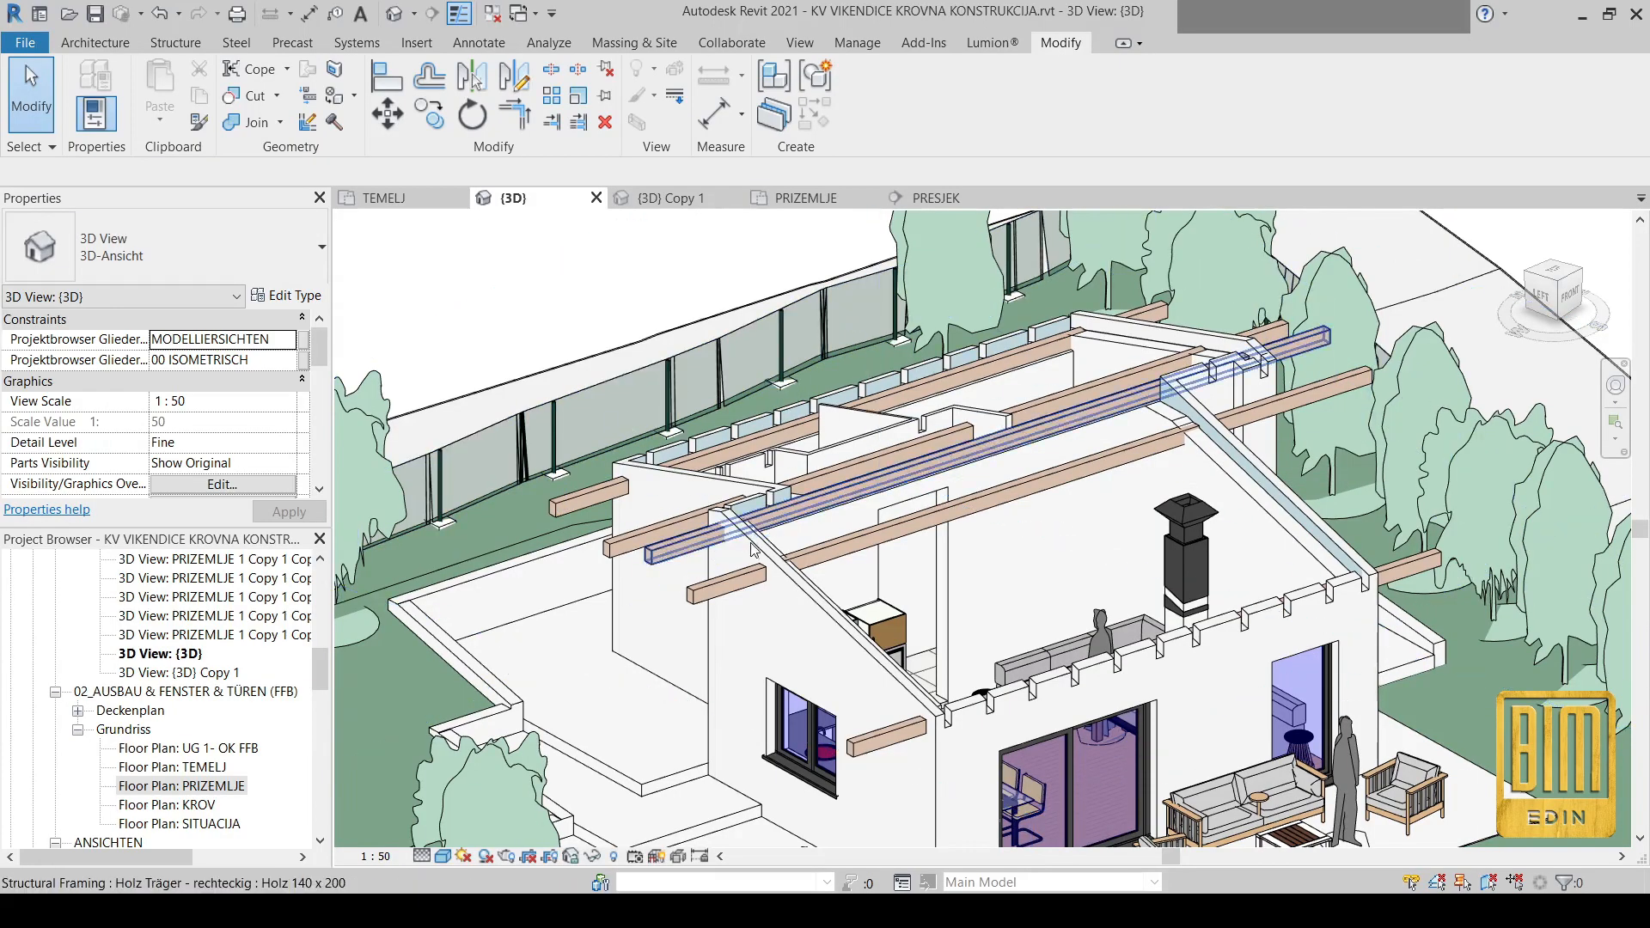
pyautogui.click(106, 44)
pyautogui.click(393, 125)
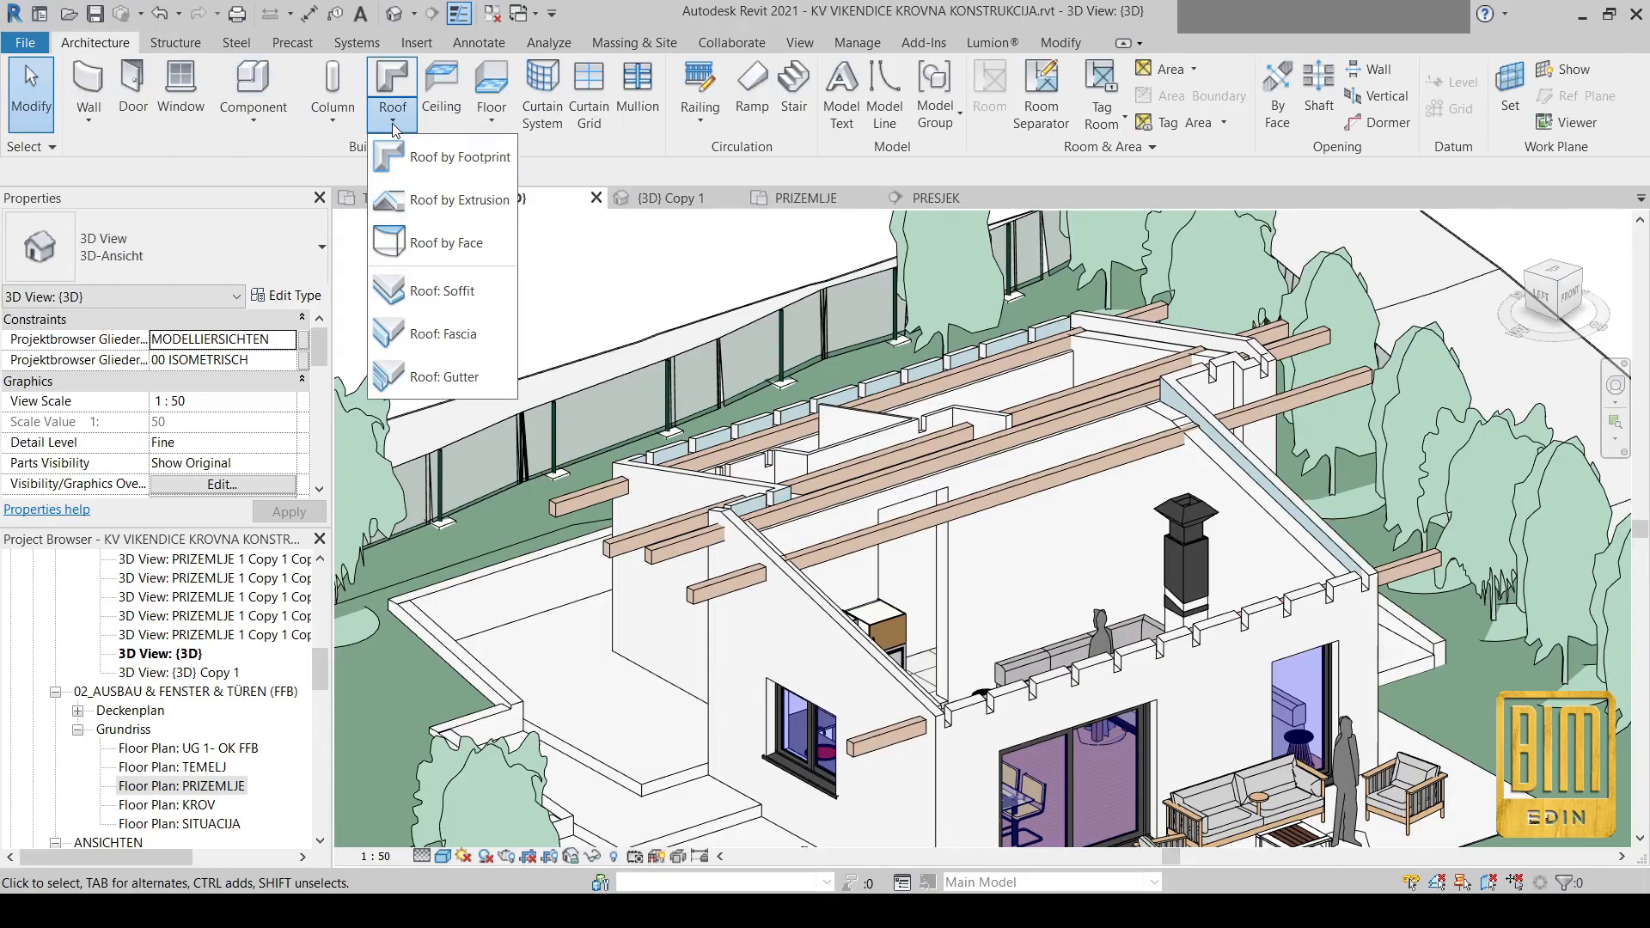
pyautogui.click(429, 206)
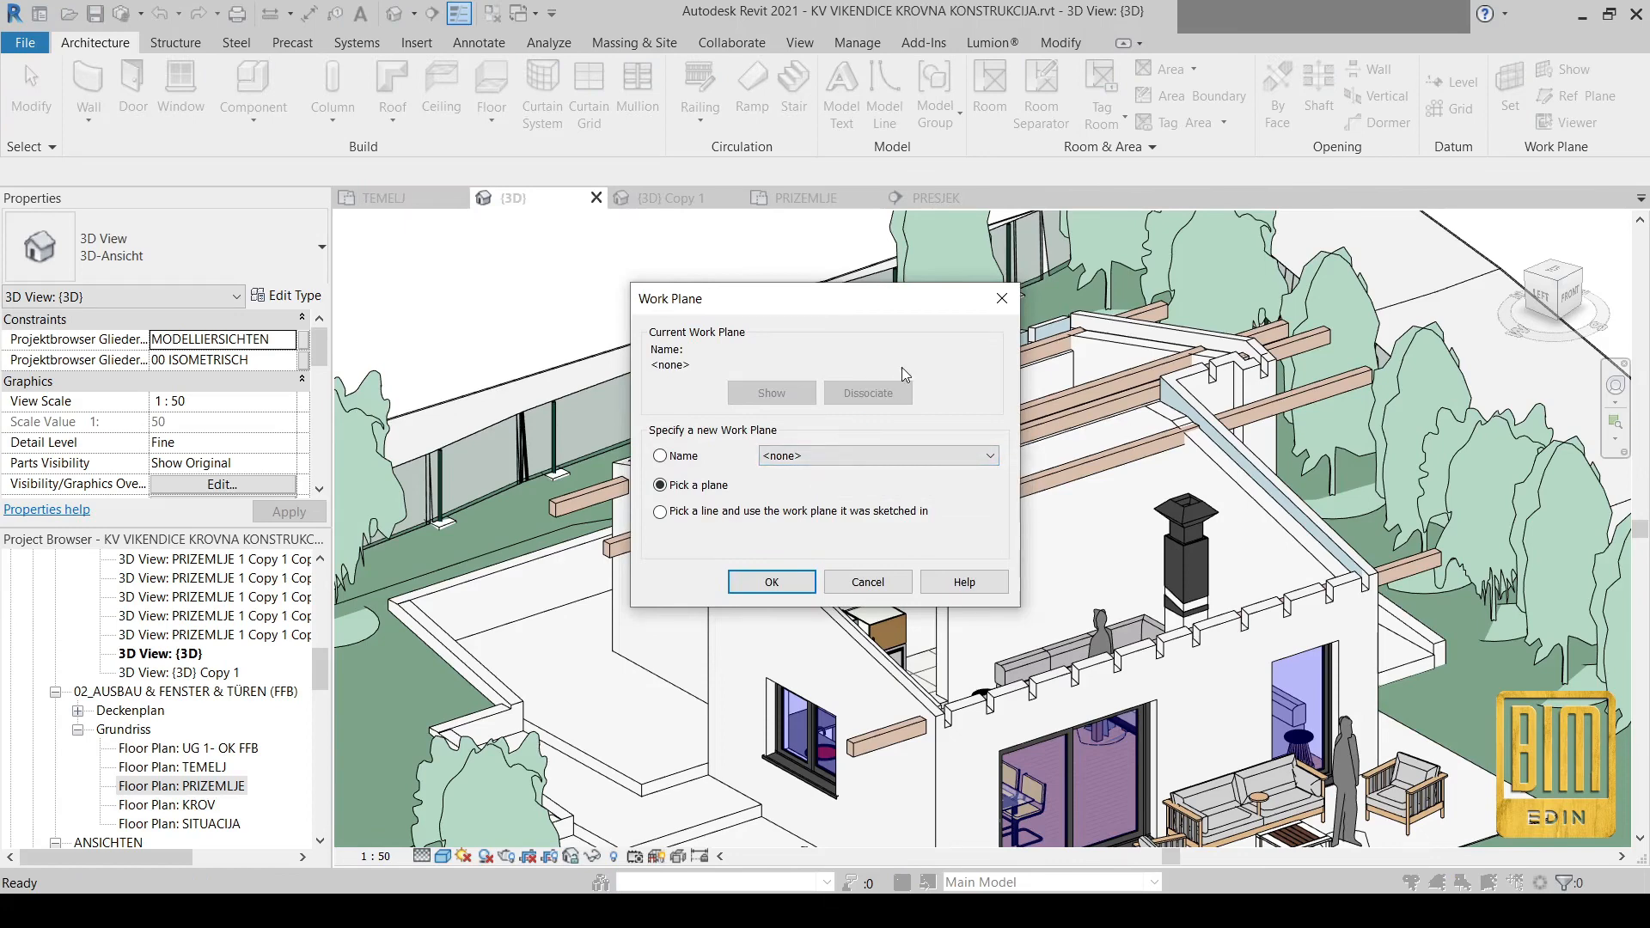
pyautogui.click(854, 454)
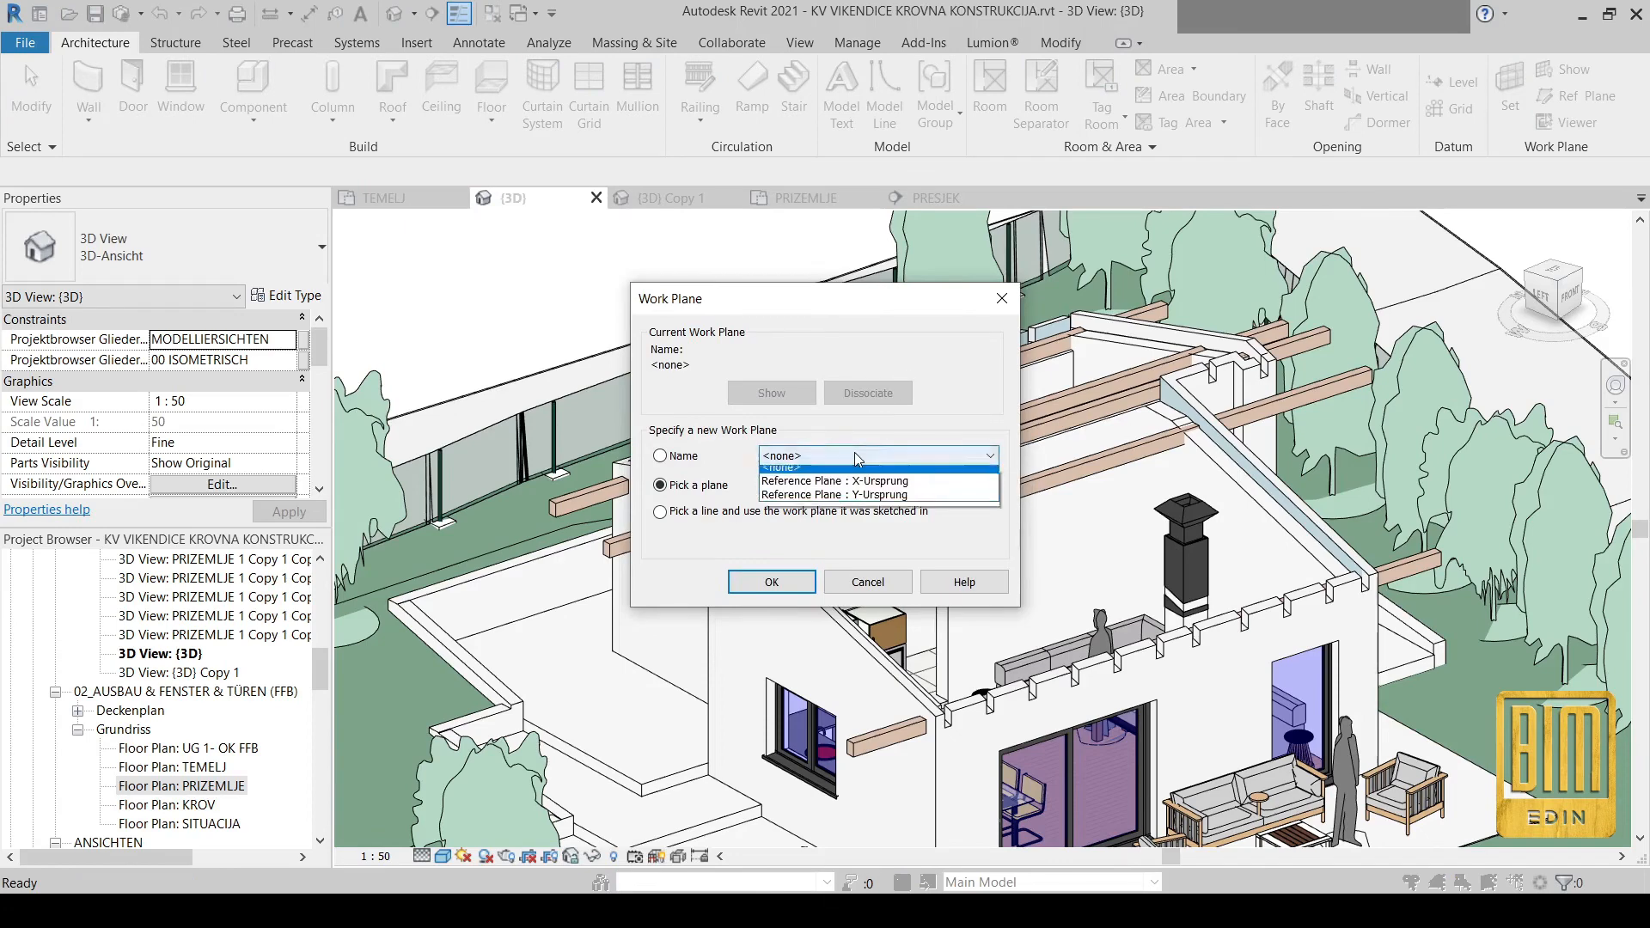
pyautogui.click(870, 458)
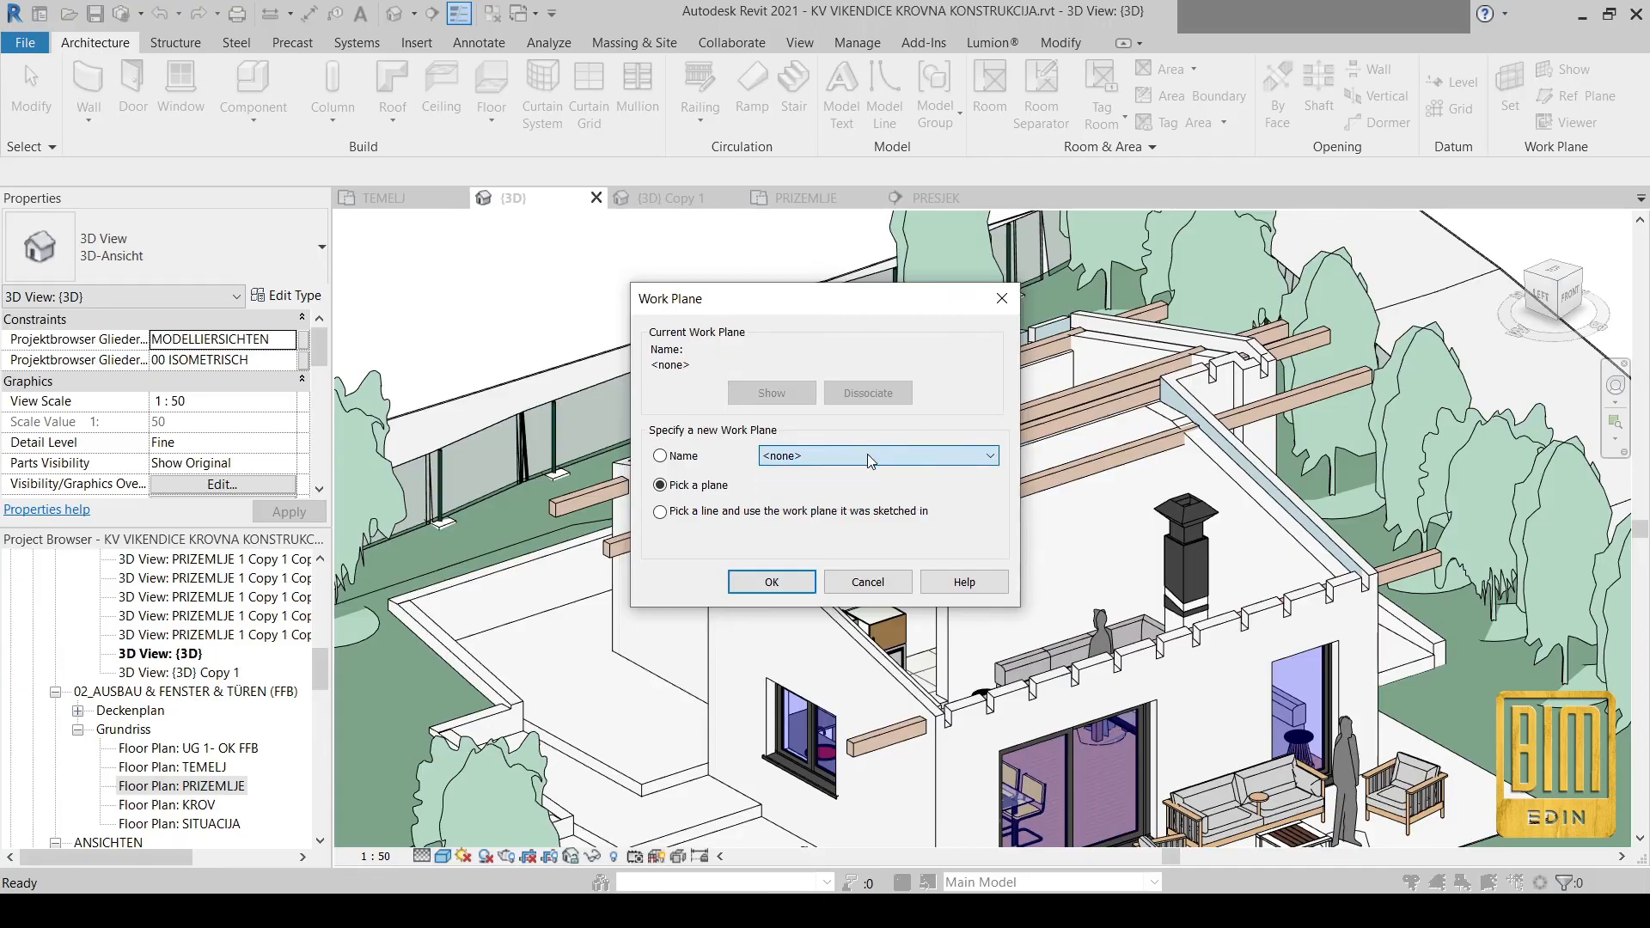
pyautogui.click(1002, 298)
# Draw a vertical reference plane through the house in the PRIZEMLJE floor plan, name it roof, and return to the {3D} view
pyautogui.doubleClick(189, 786)
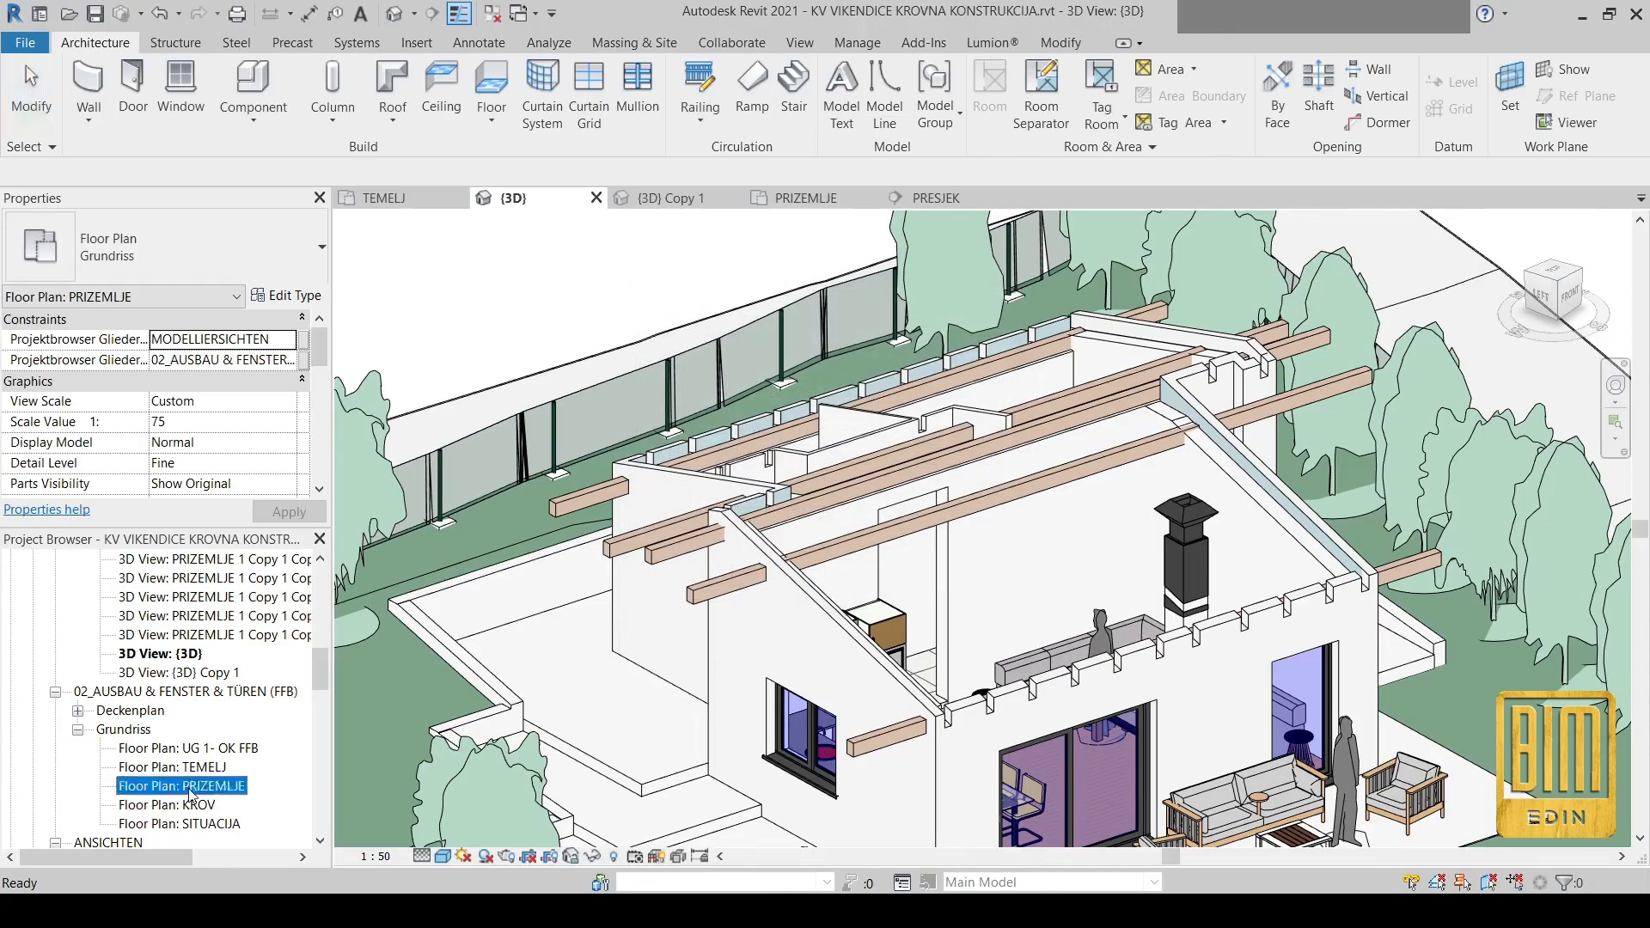
pyautogui.scroll(-1, 786, 308)
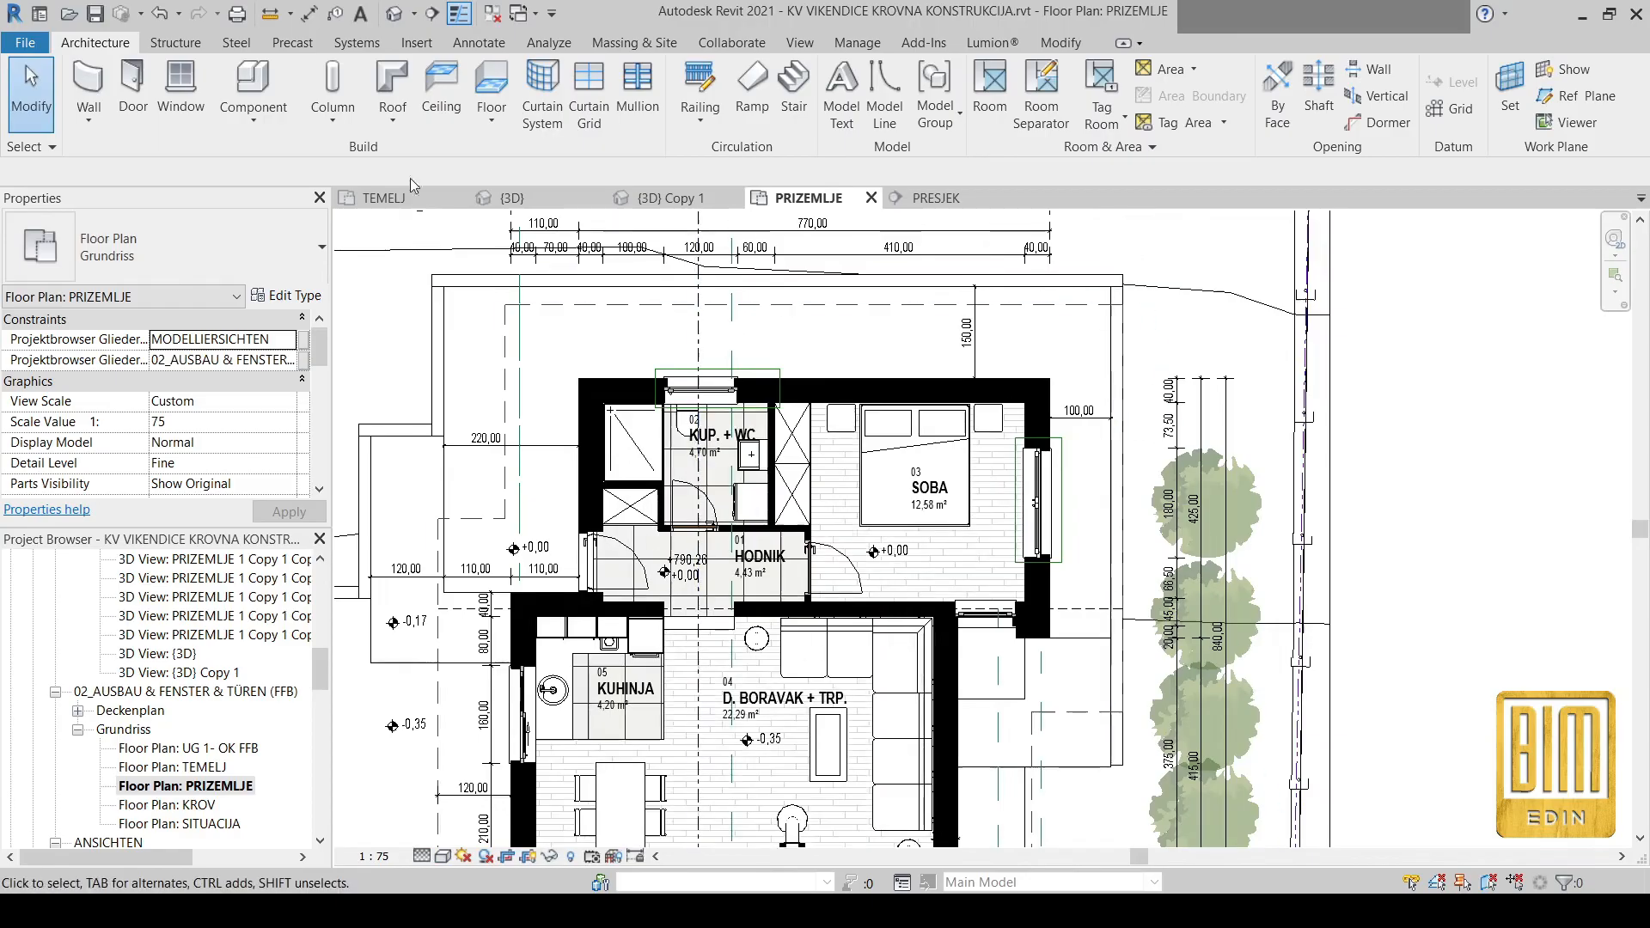
pyautogui.click(1578, 94)
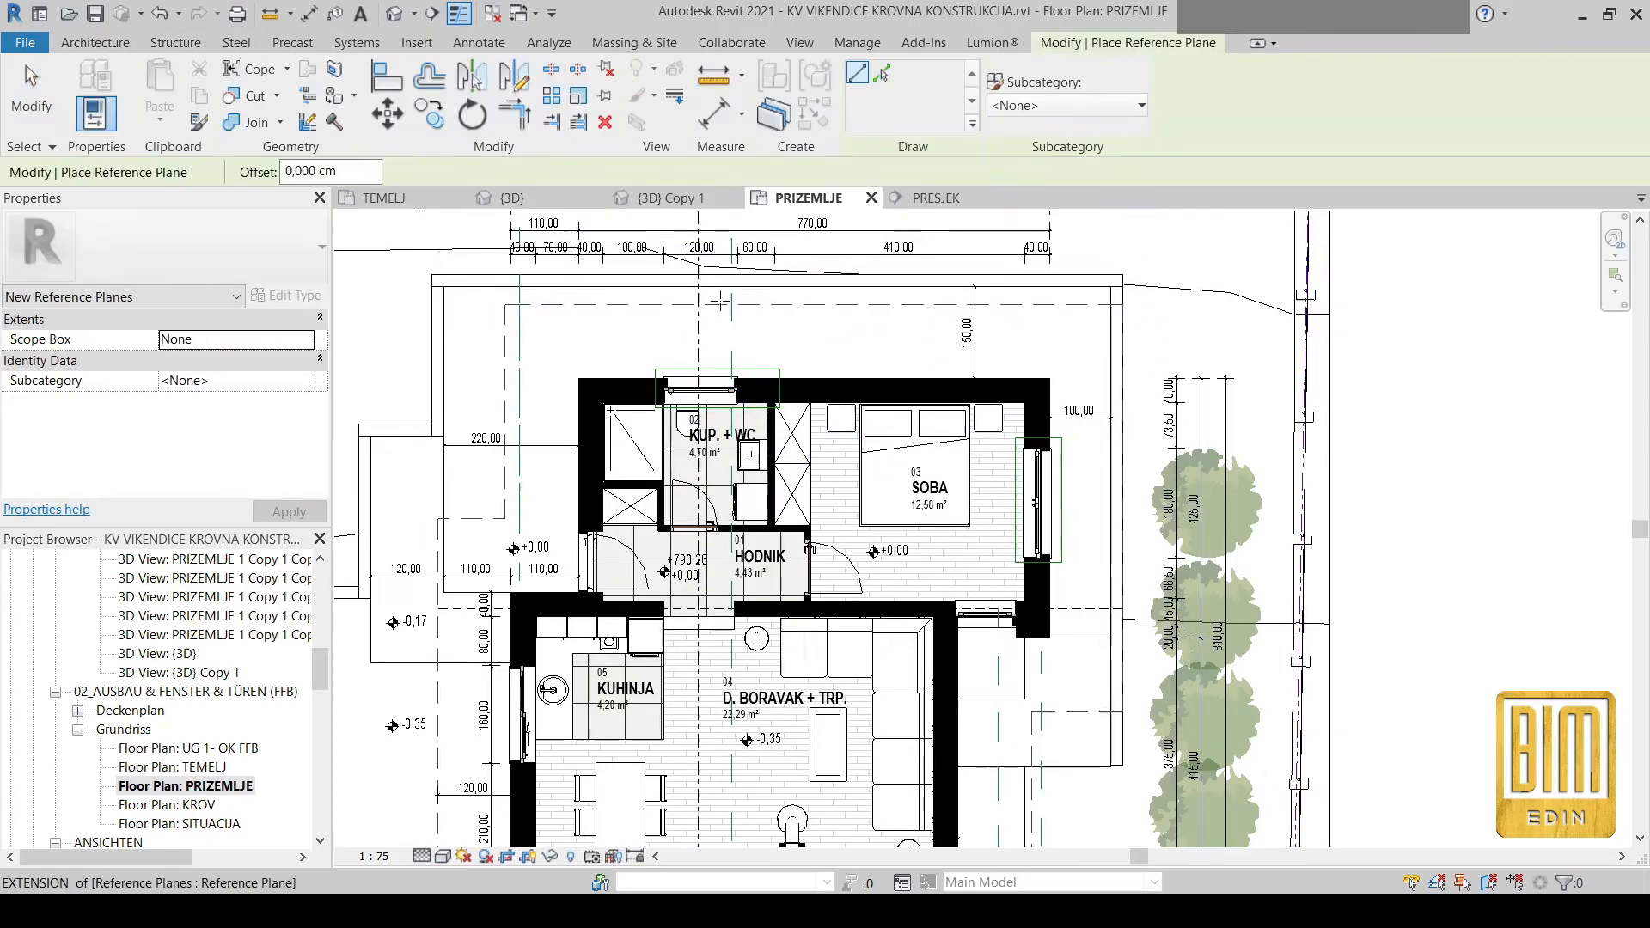
pyautogui.scroll(-2, 720, 300)
pyautogui.click(719, 276)
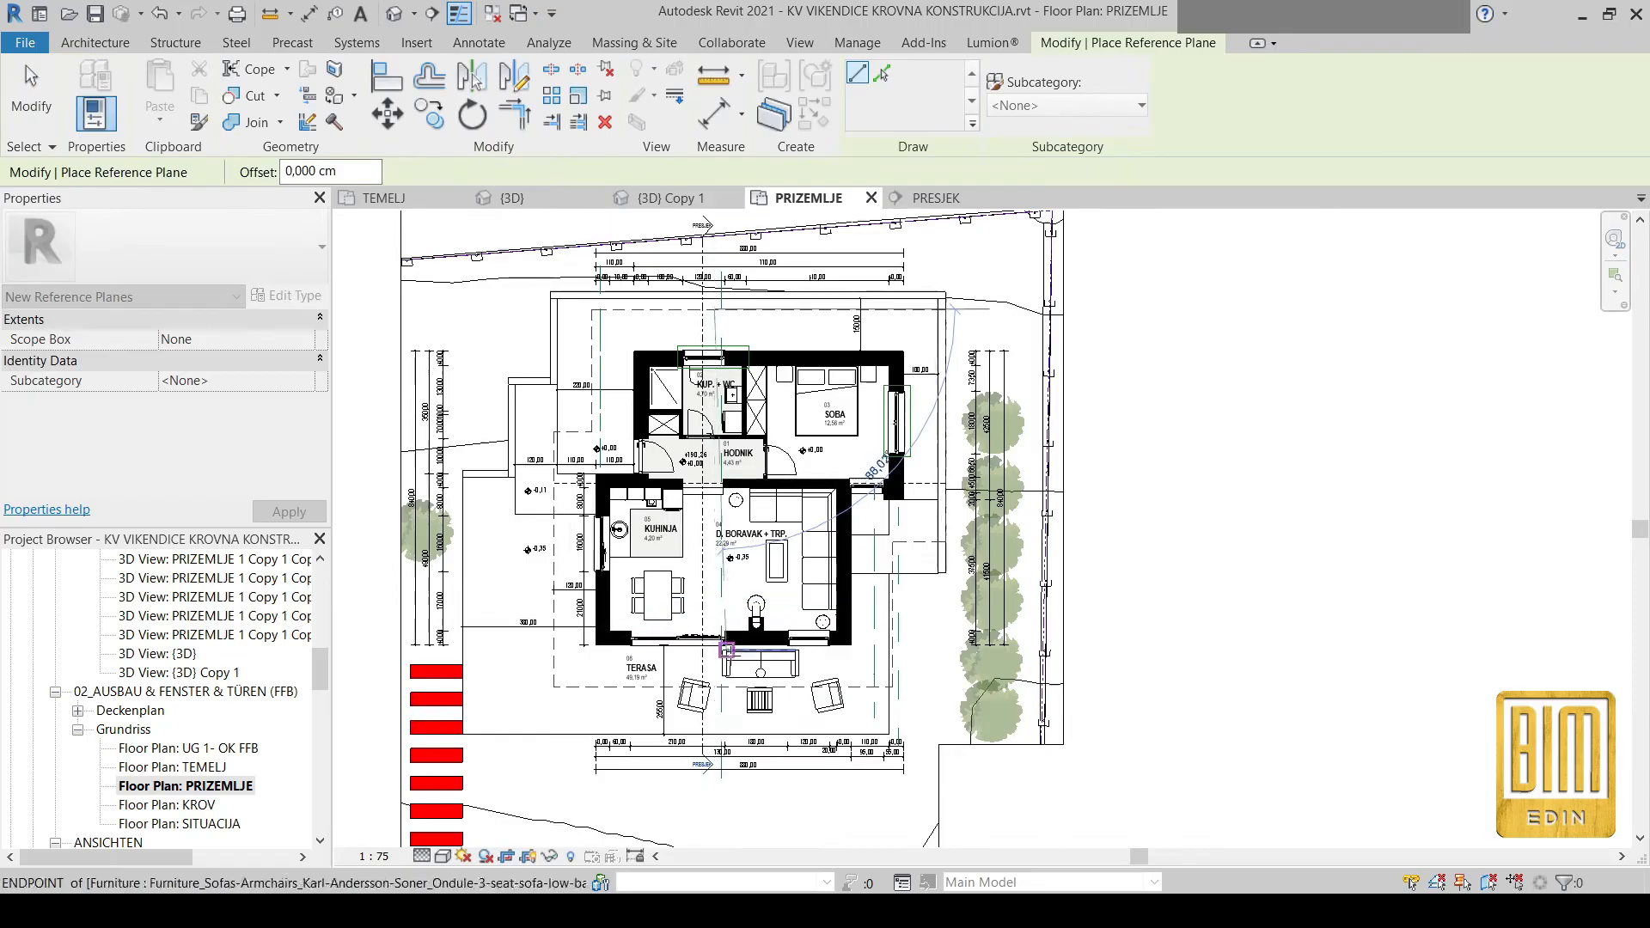
pyautogui.click(715, 744)
pyautogui.scroll(3, 700, 288)
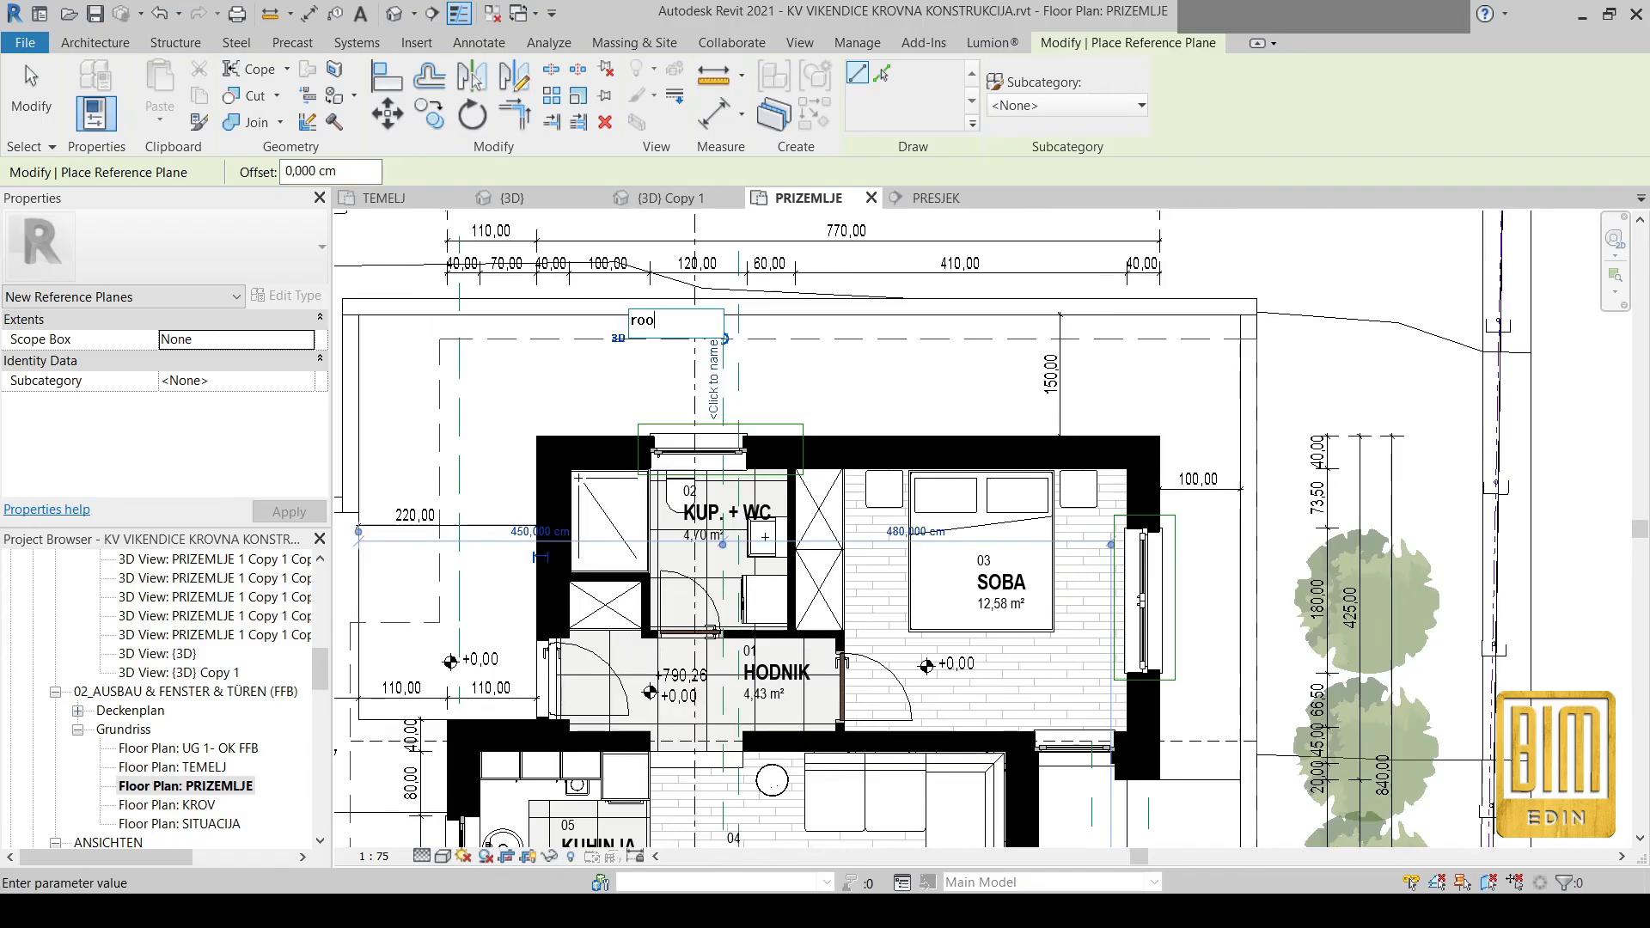
pyautogui.press('Return')
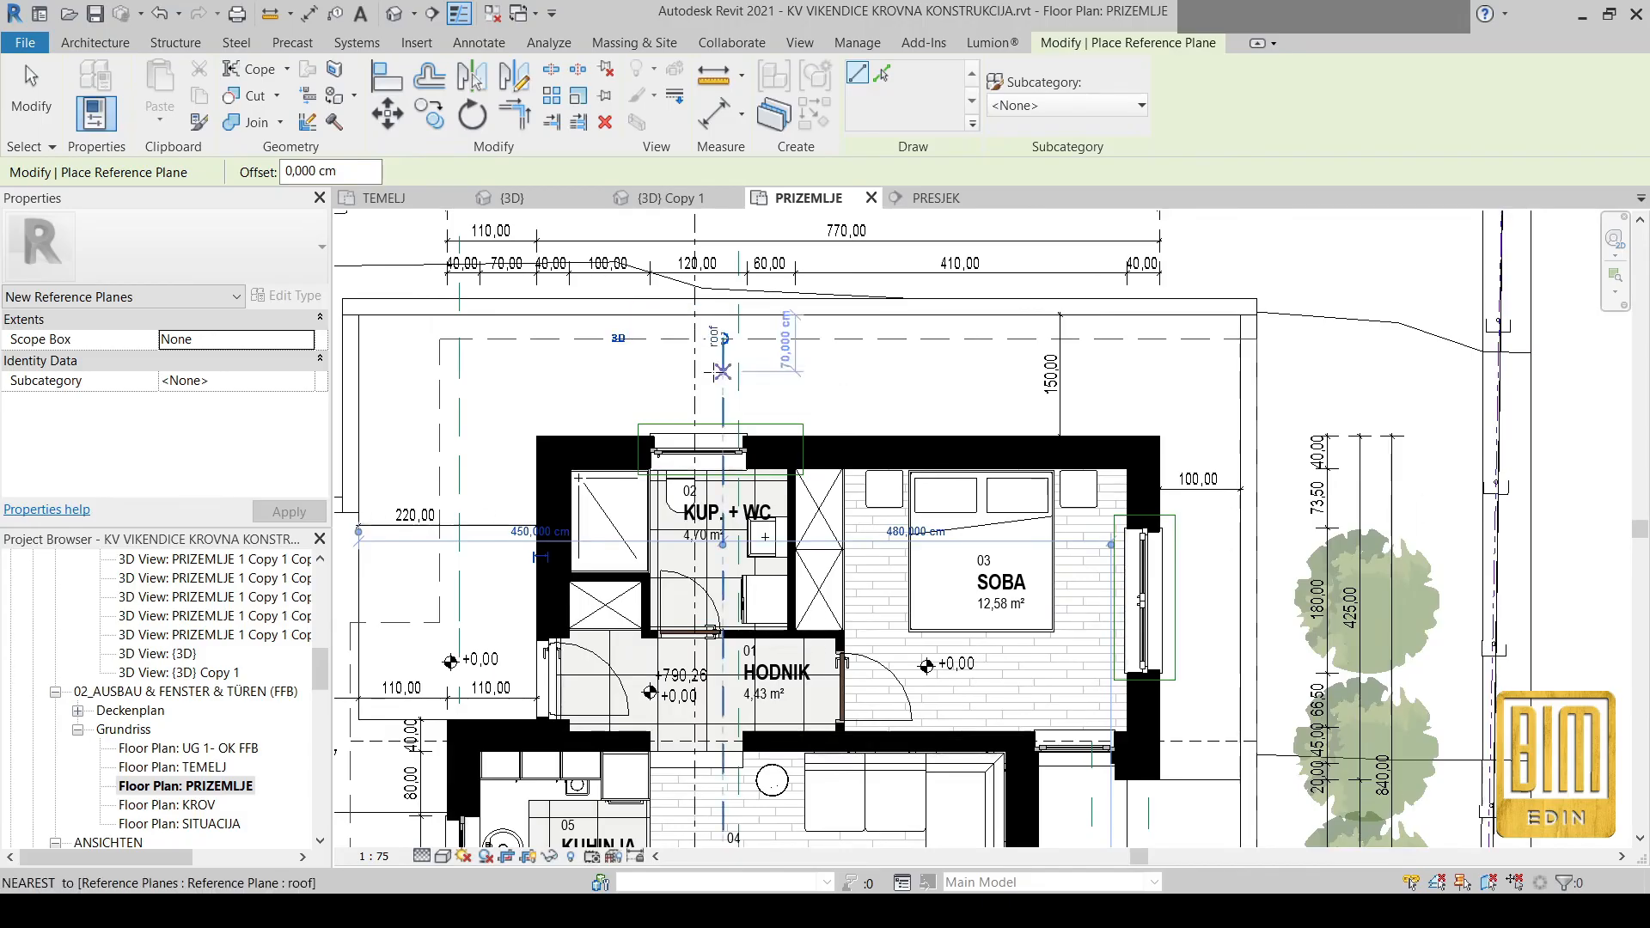
pyautogui.click(17, 86)
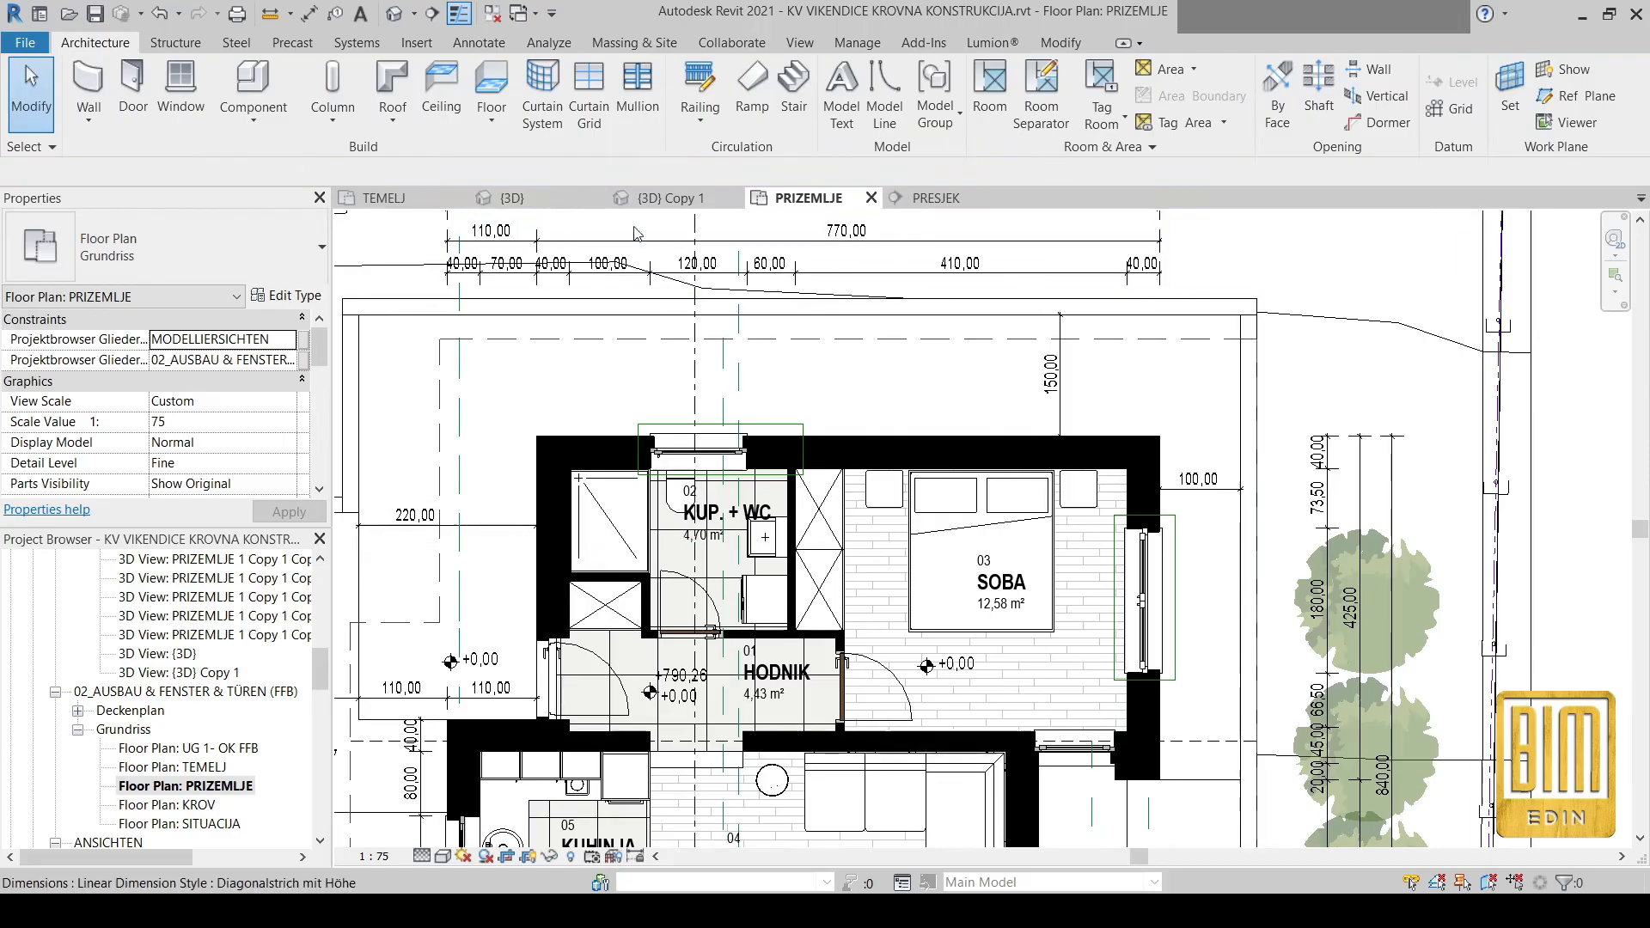
pyautogui.click(559, 199)
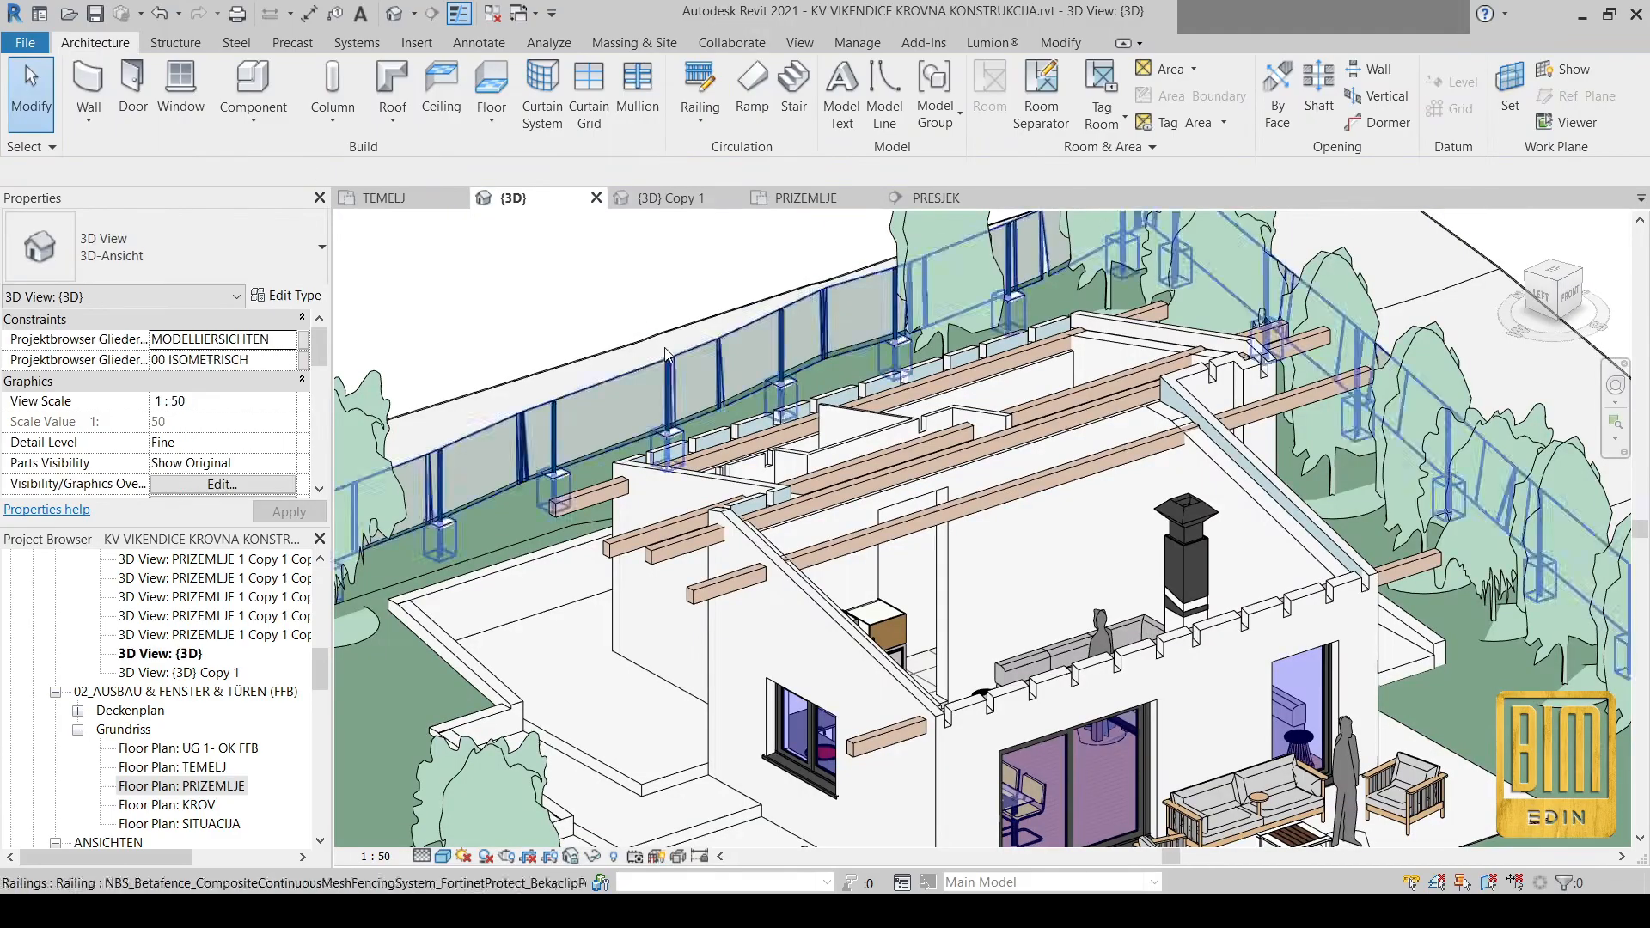
pyautogui.click(388, 122)
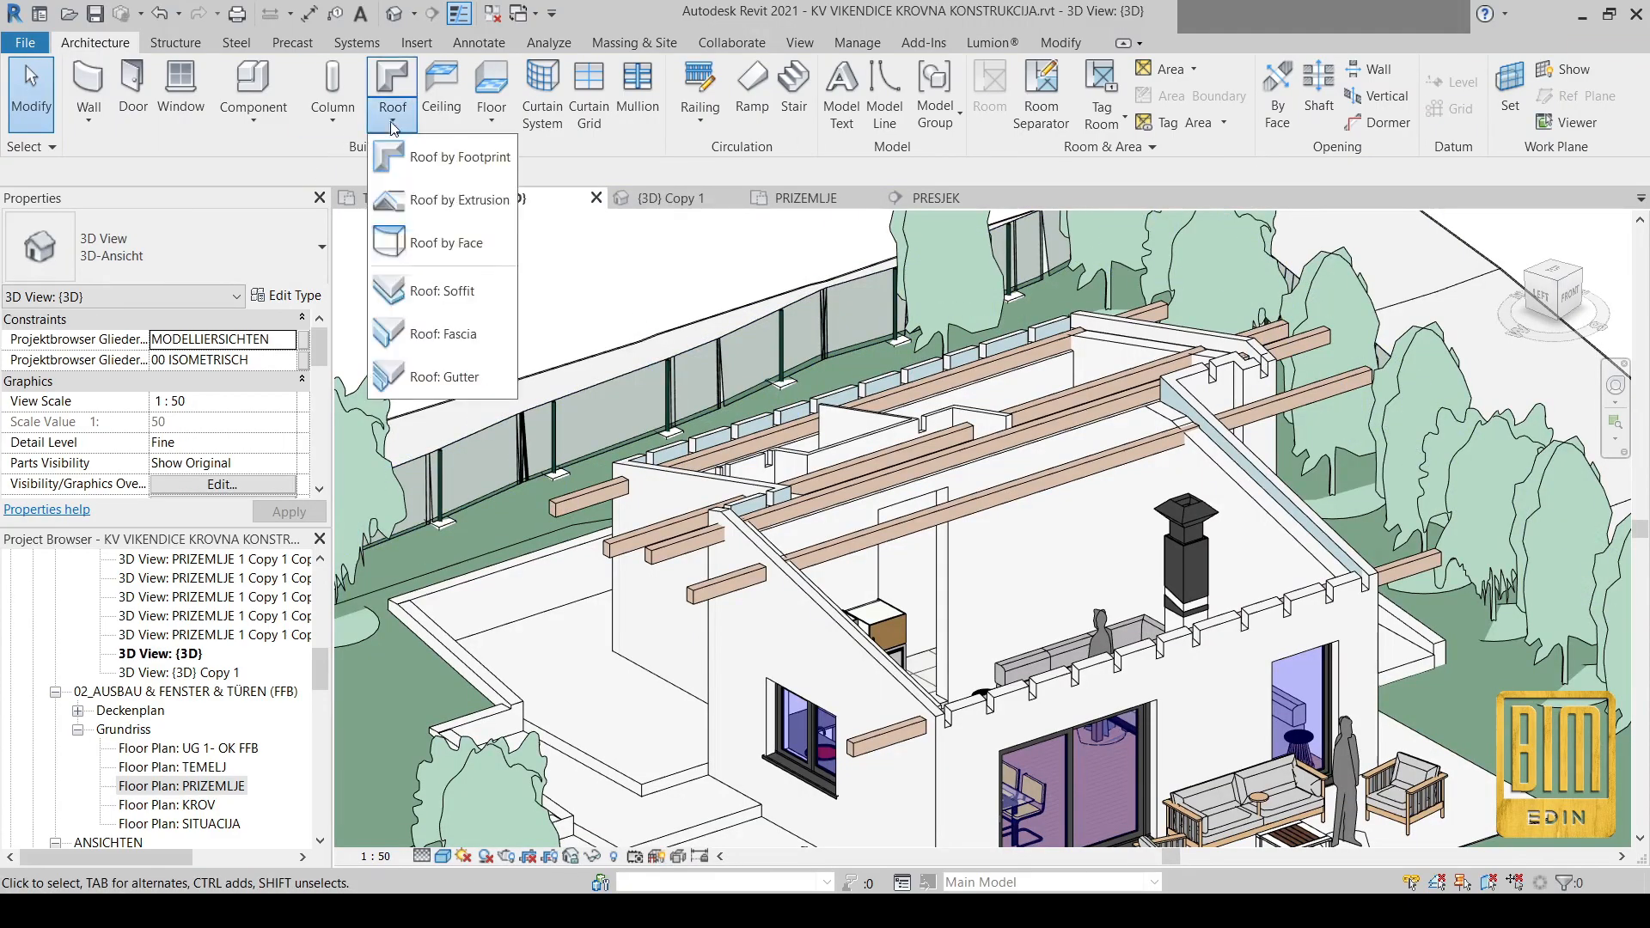
pyautogui.click(445, 204)
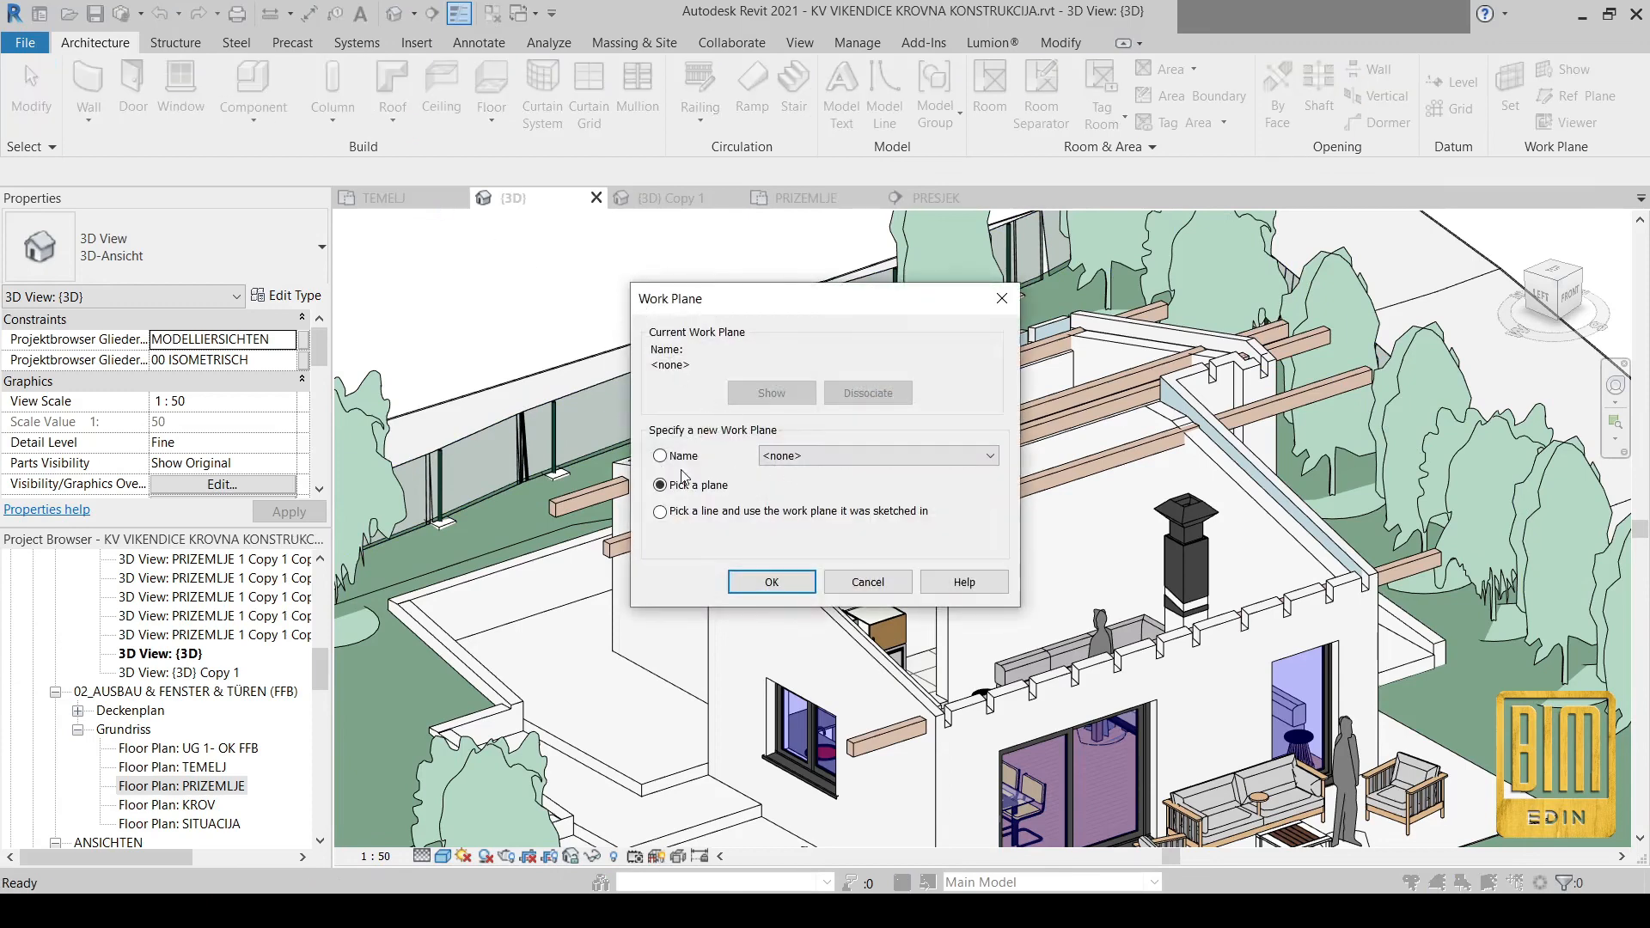
pyautogui.click(660, 455)
pyautogui.click(811, 458)
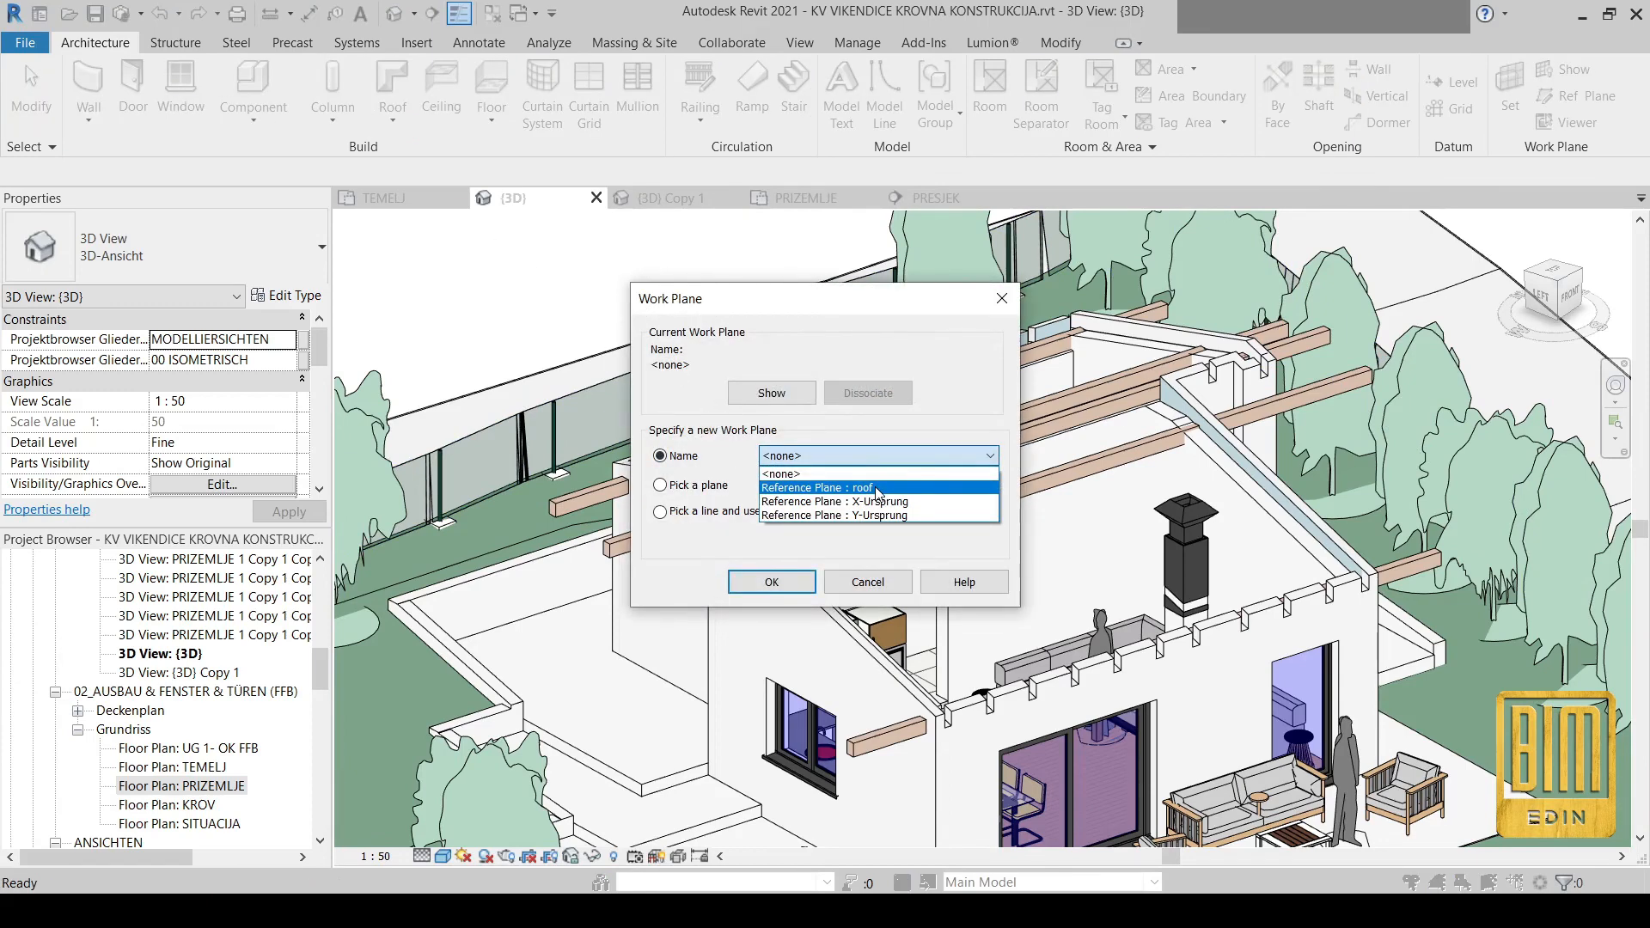
pyautogui.click(803, 489)
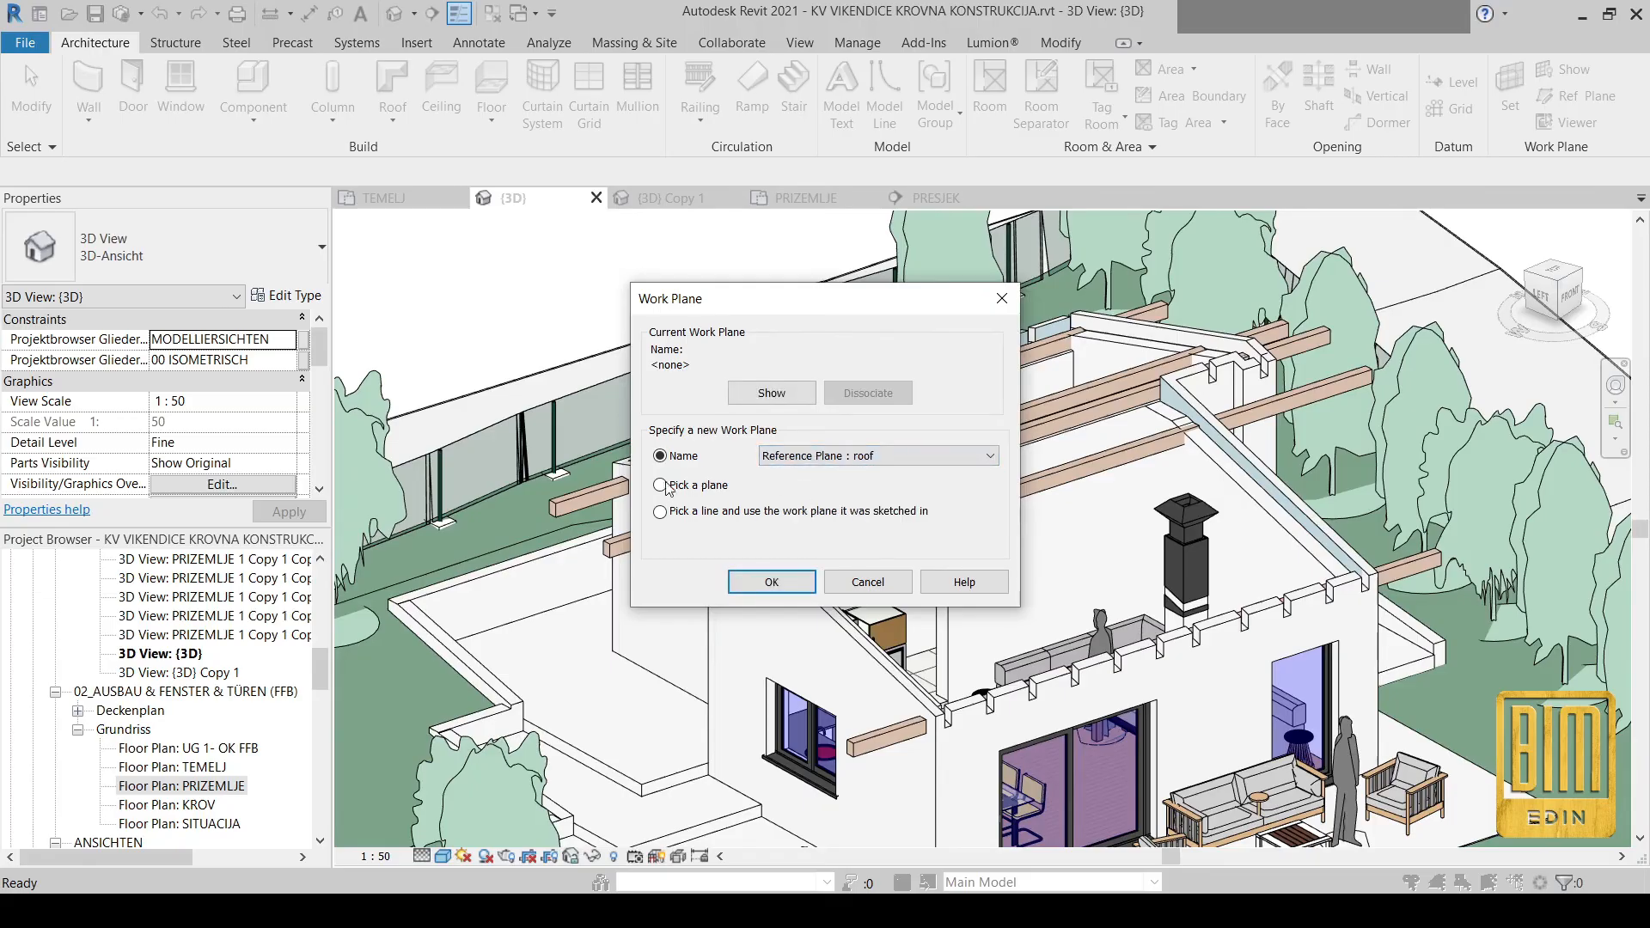
pyautogui.click(771, 582)
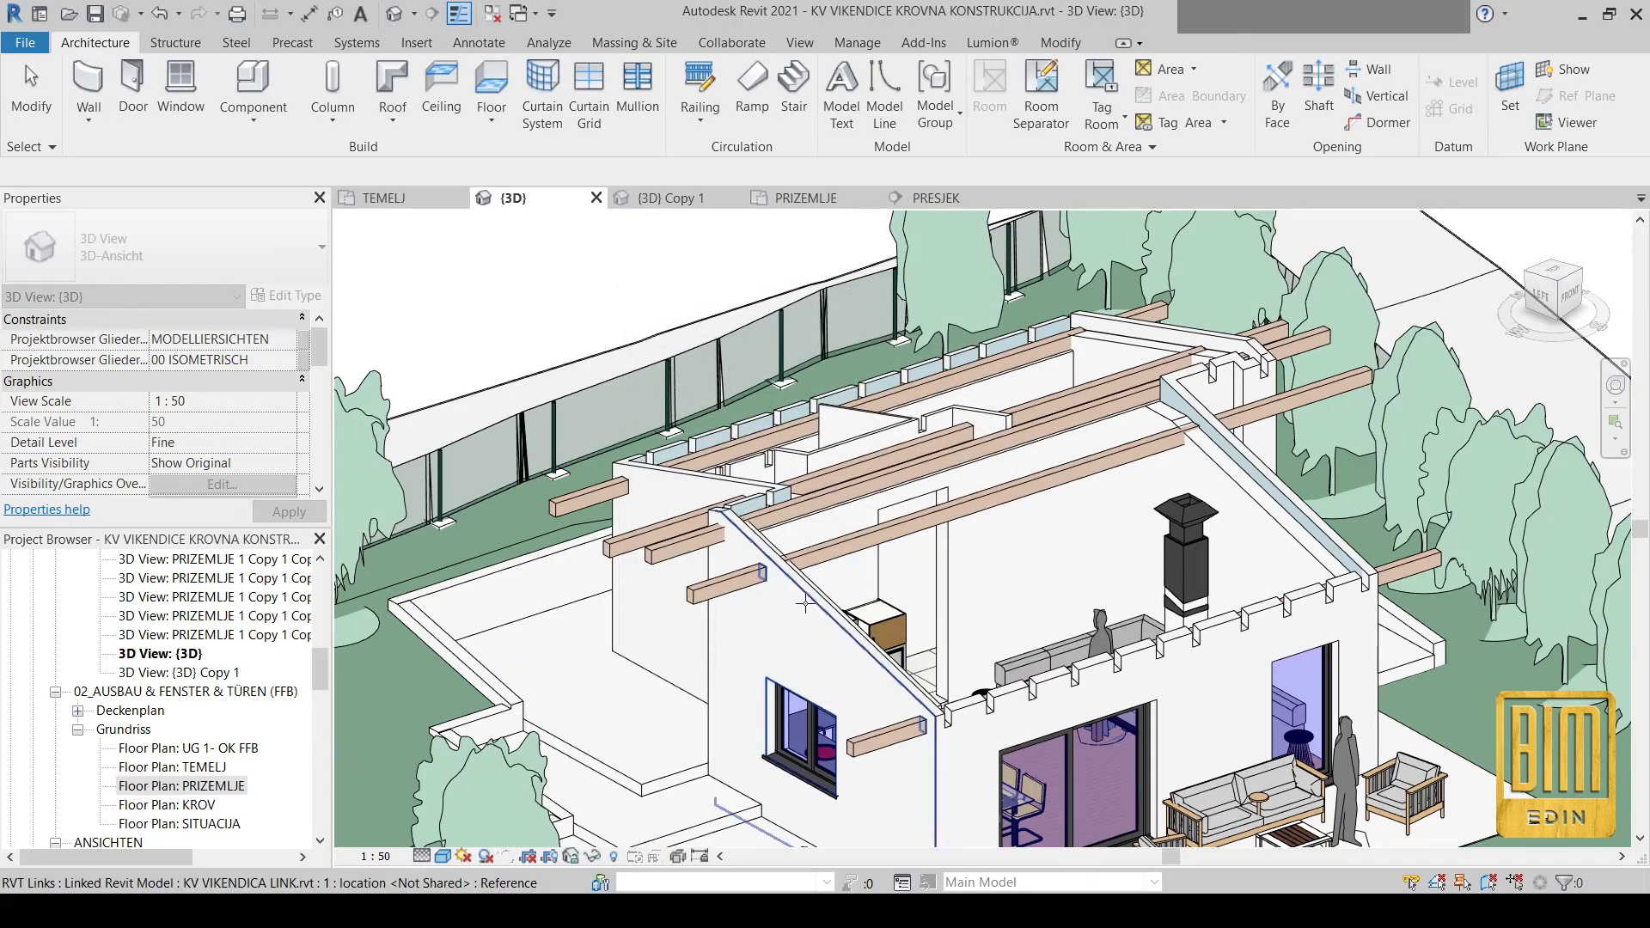
pyautogui.click(795, 631)
pyautogui.click(928, 498)
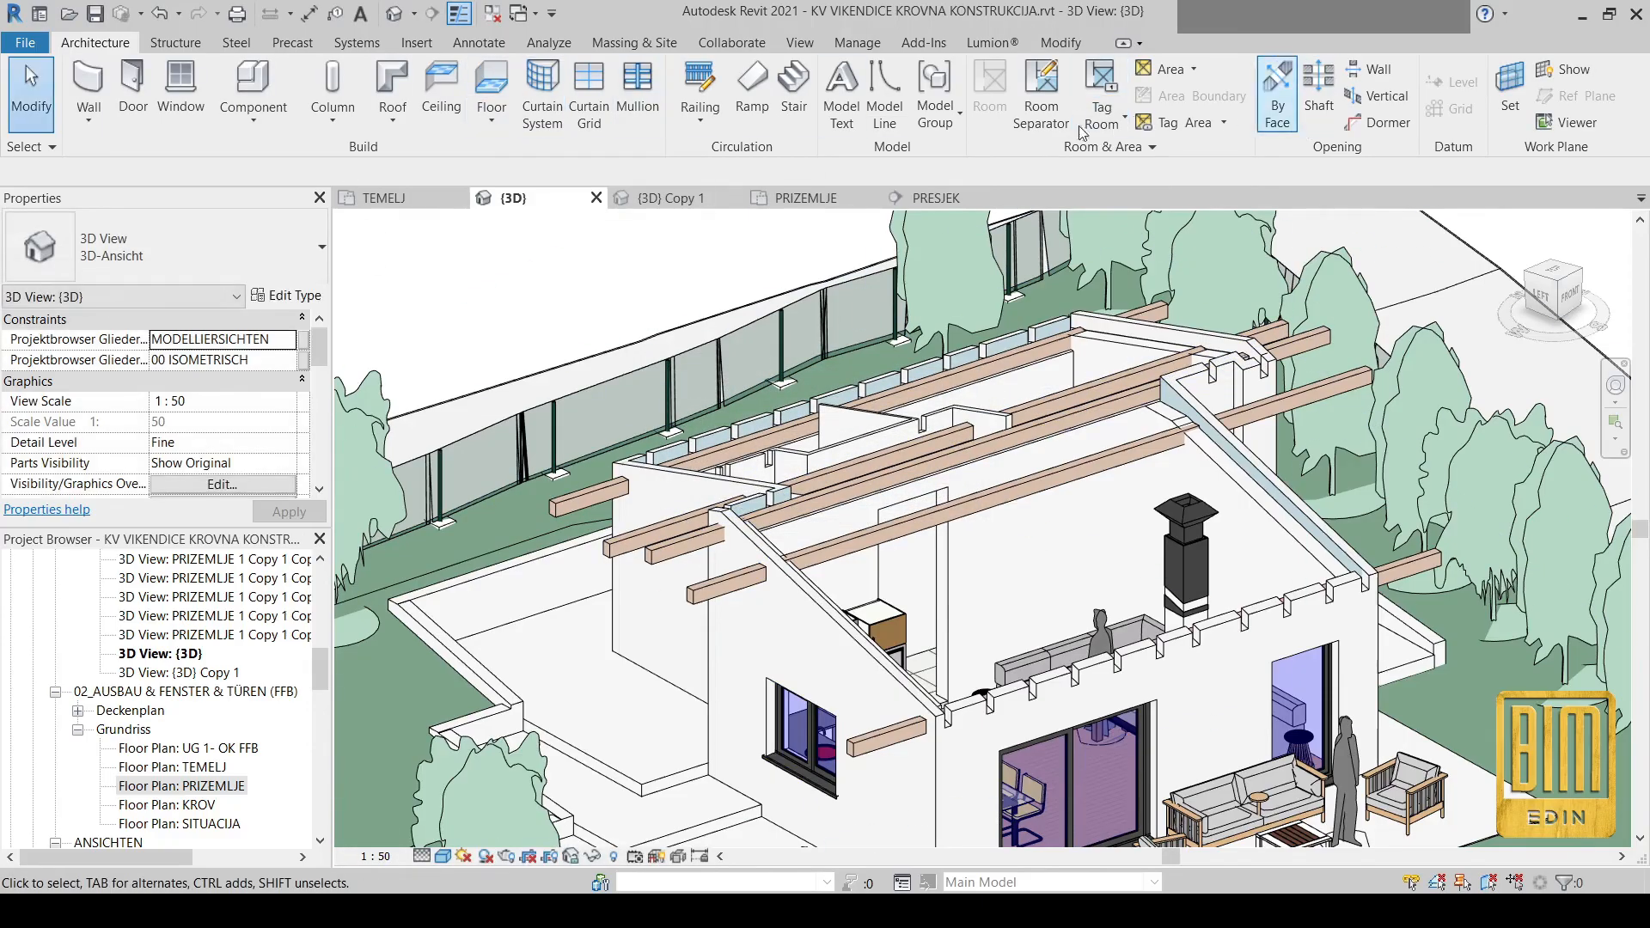
# Start a Roof by Extrusion on the reference plane roof with level SITUACIJA and 0 cm offset, and open the PRESJEK section for sketching
pyautogui.click(391, 122)
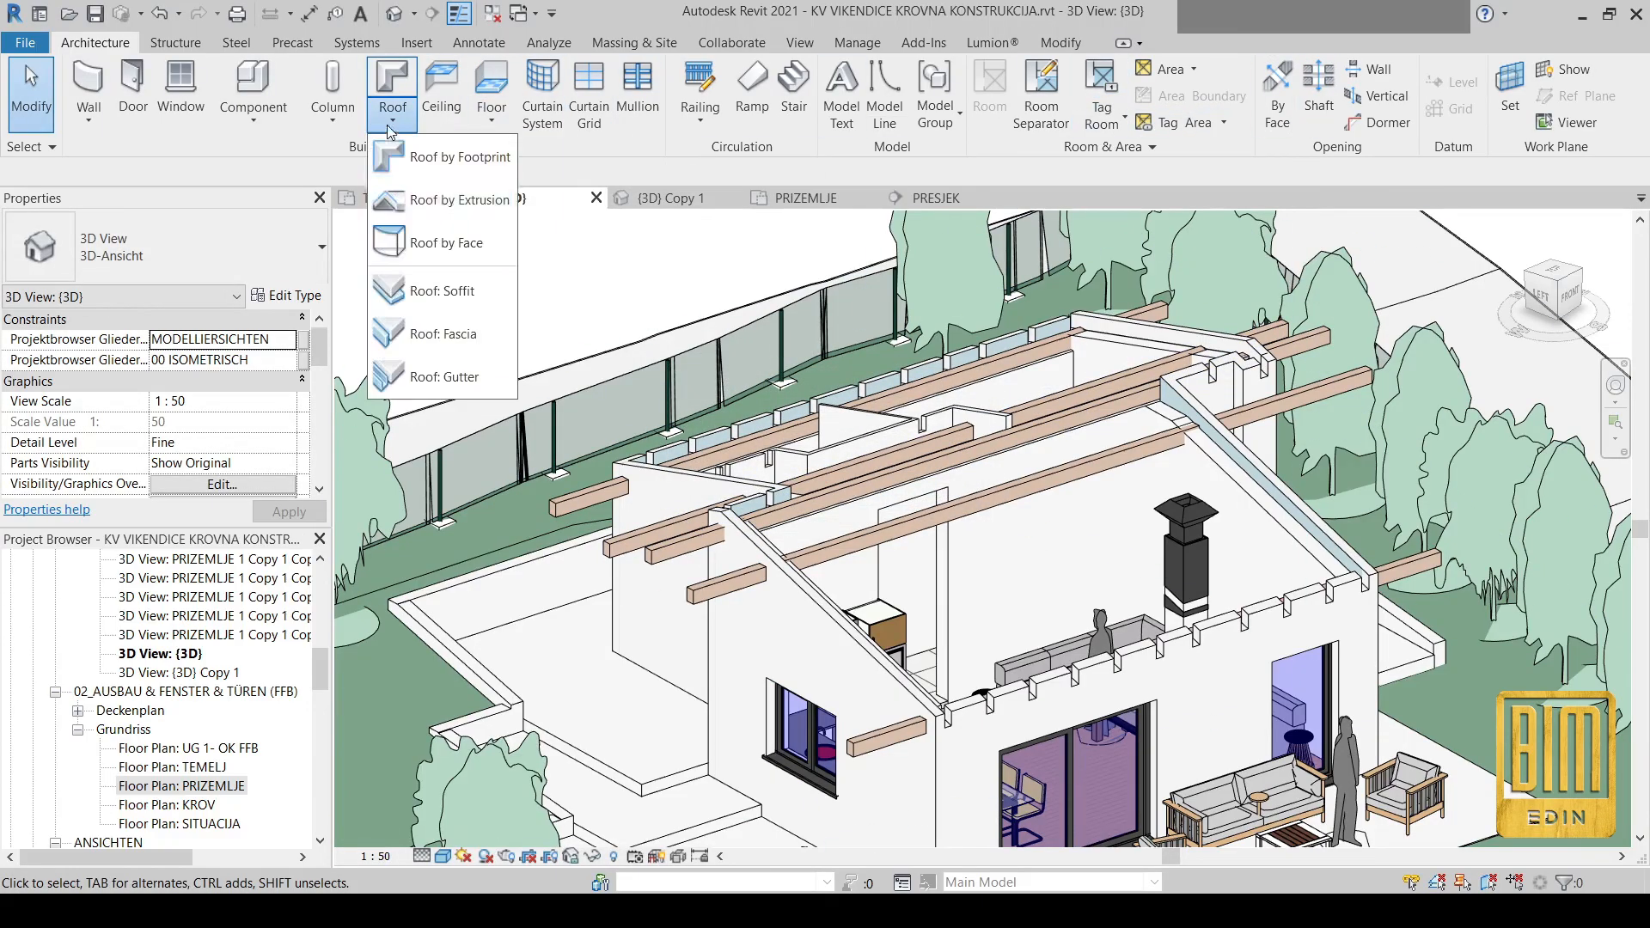
pyautogui.click(437, 201)
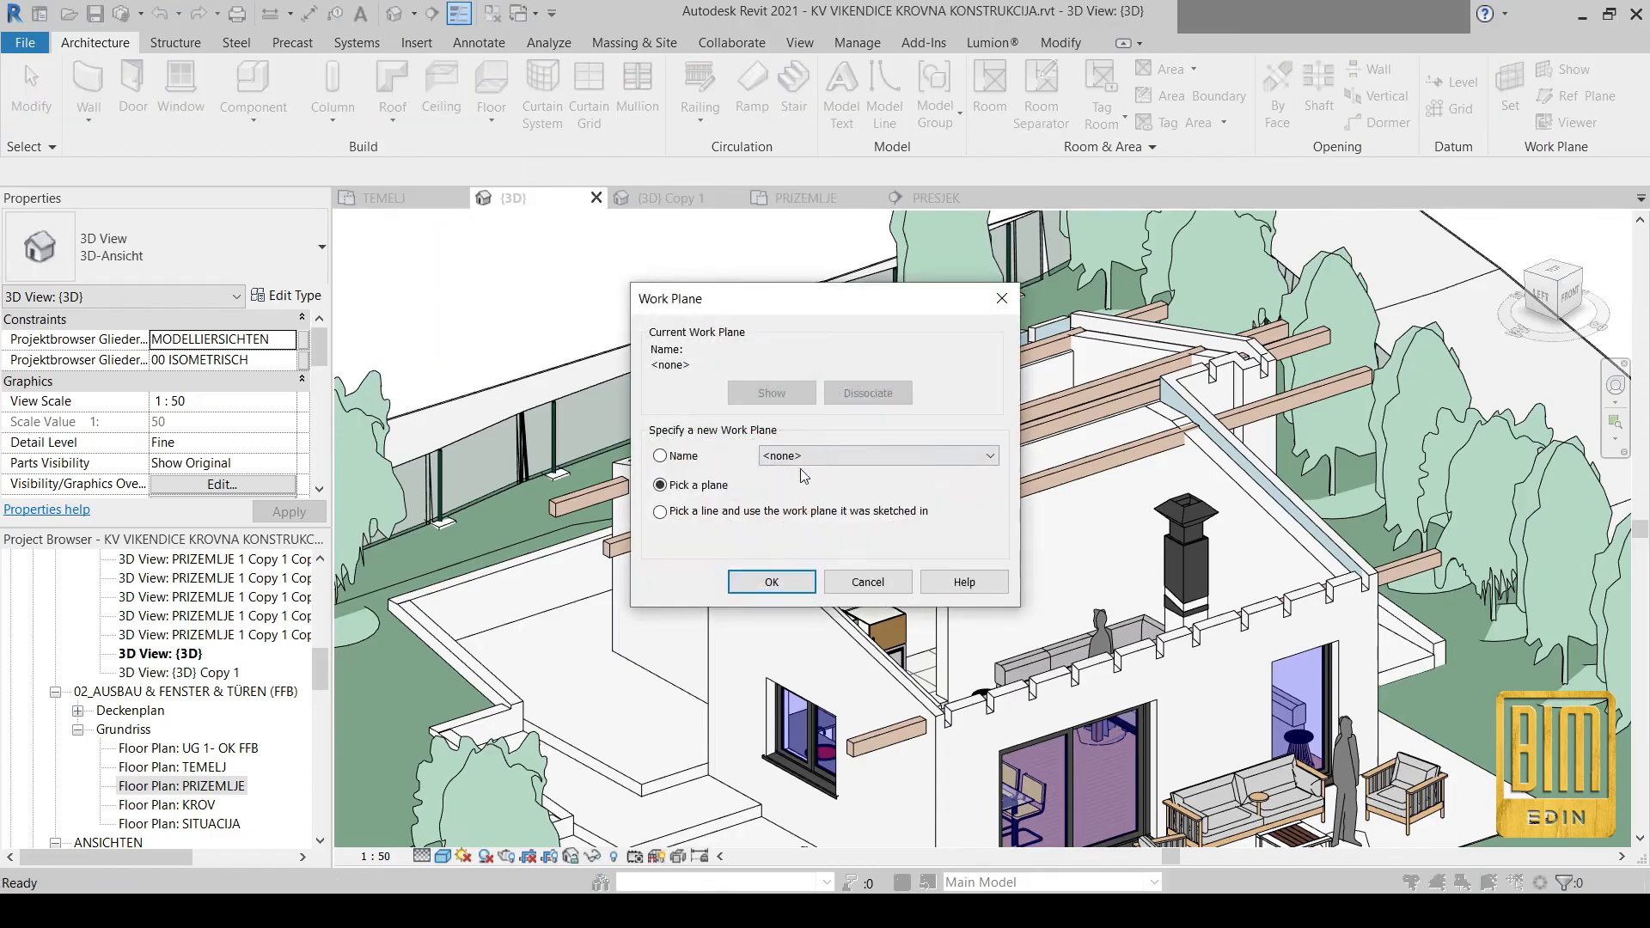
pyautogui.click(660, 457)
pyautogui.click(823, 455)
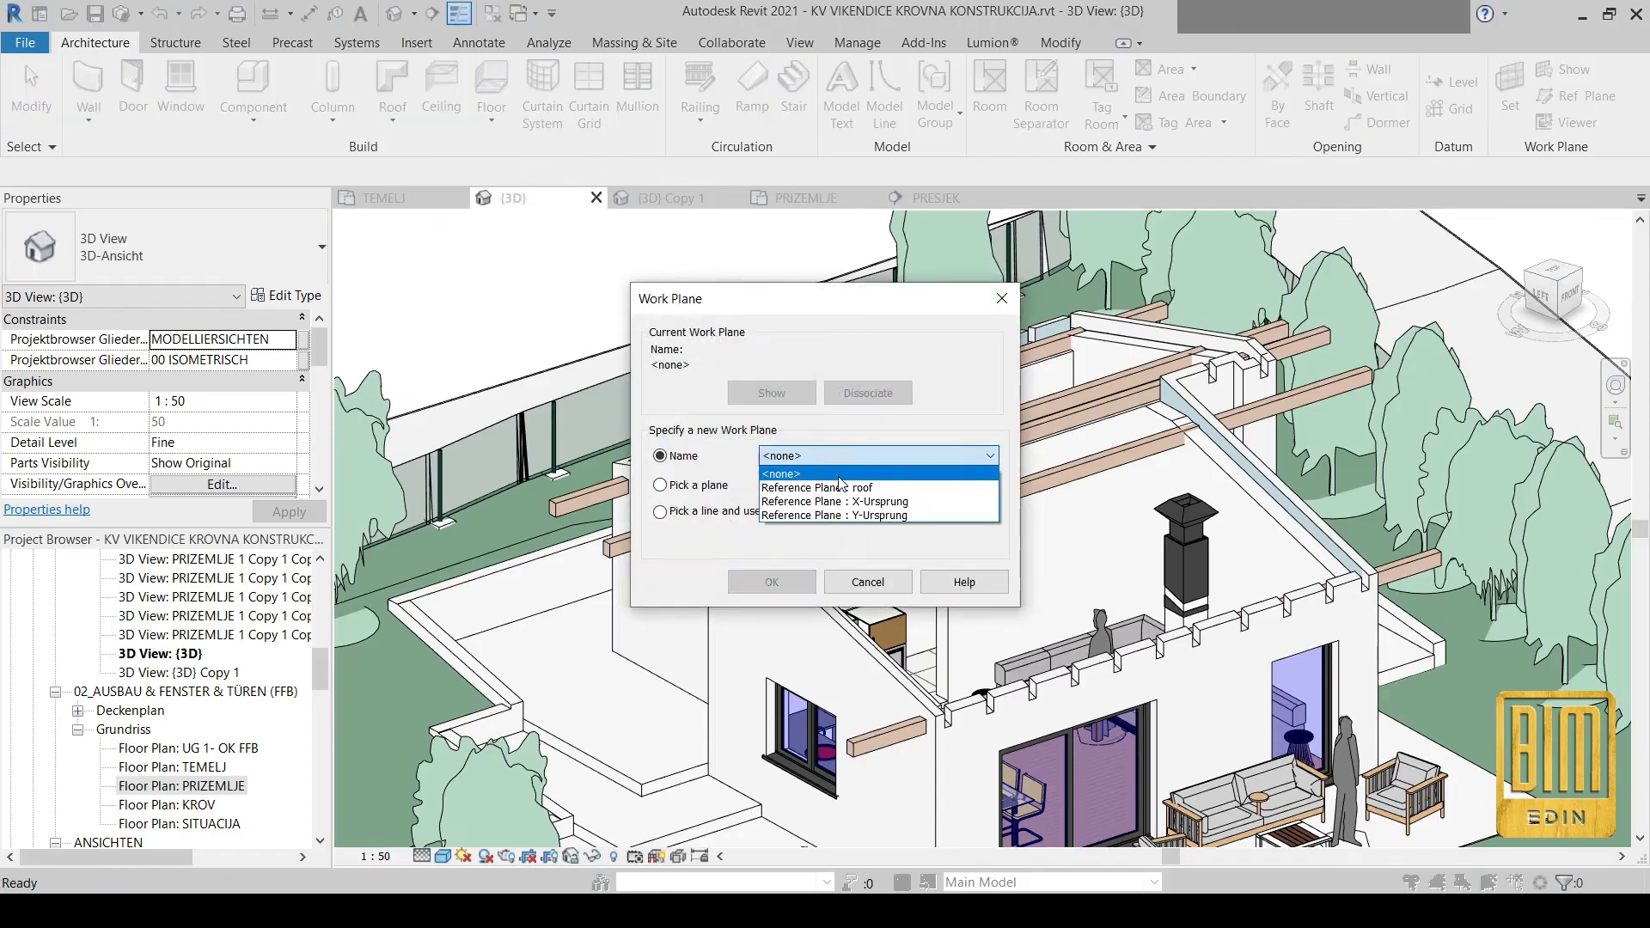
pyautogui.click(838, 487)
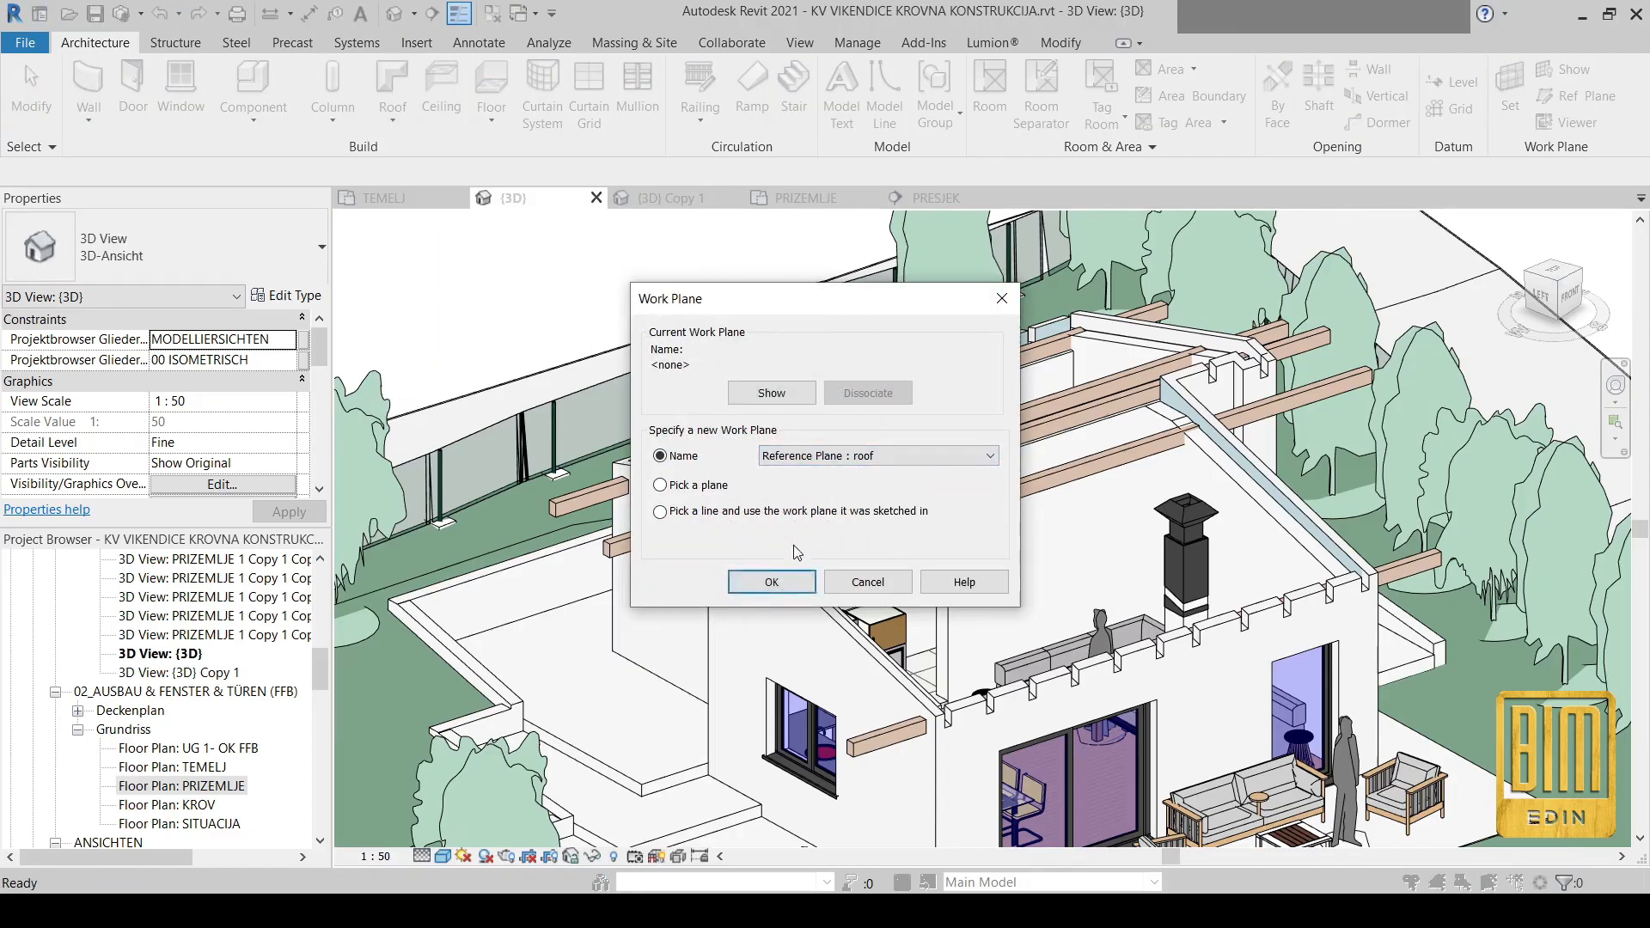
pyautogui.click(772, 584)
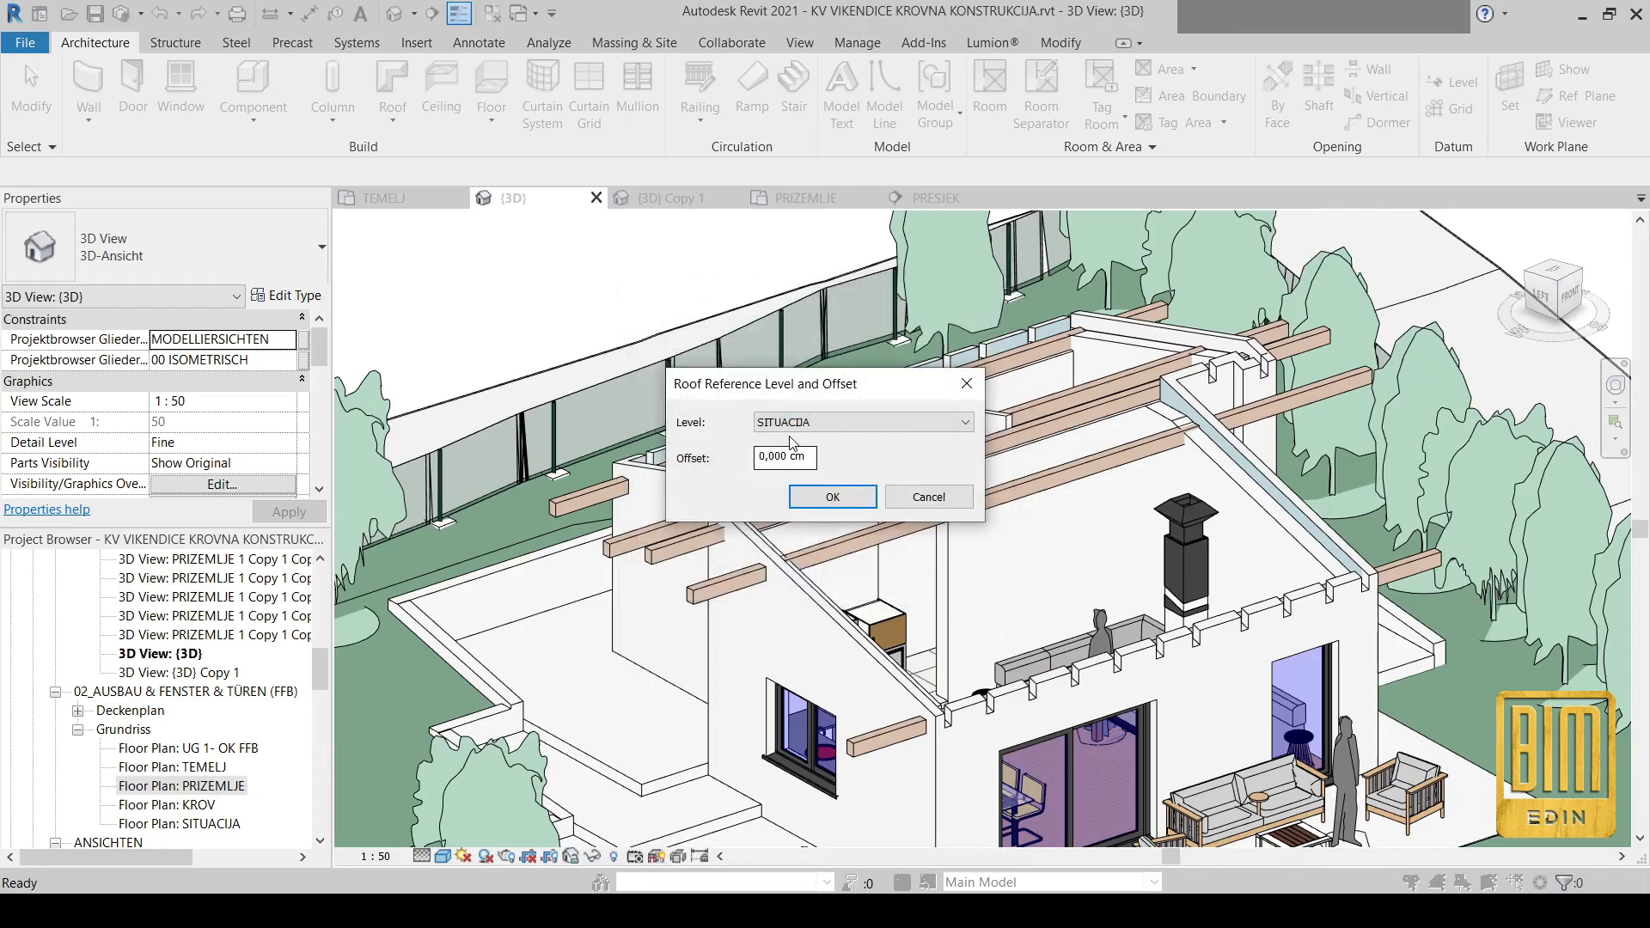
pyautogui.click(836, 496)
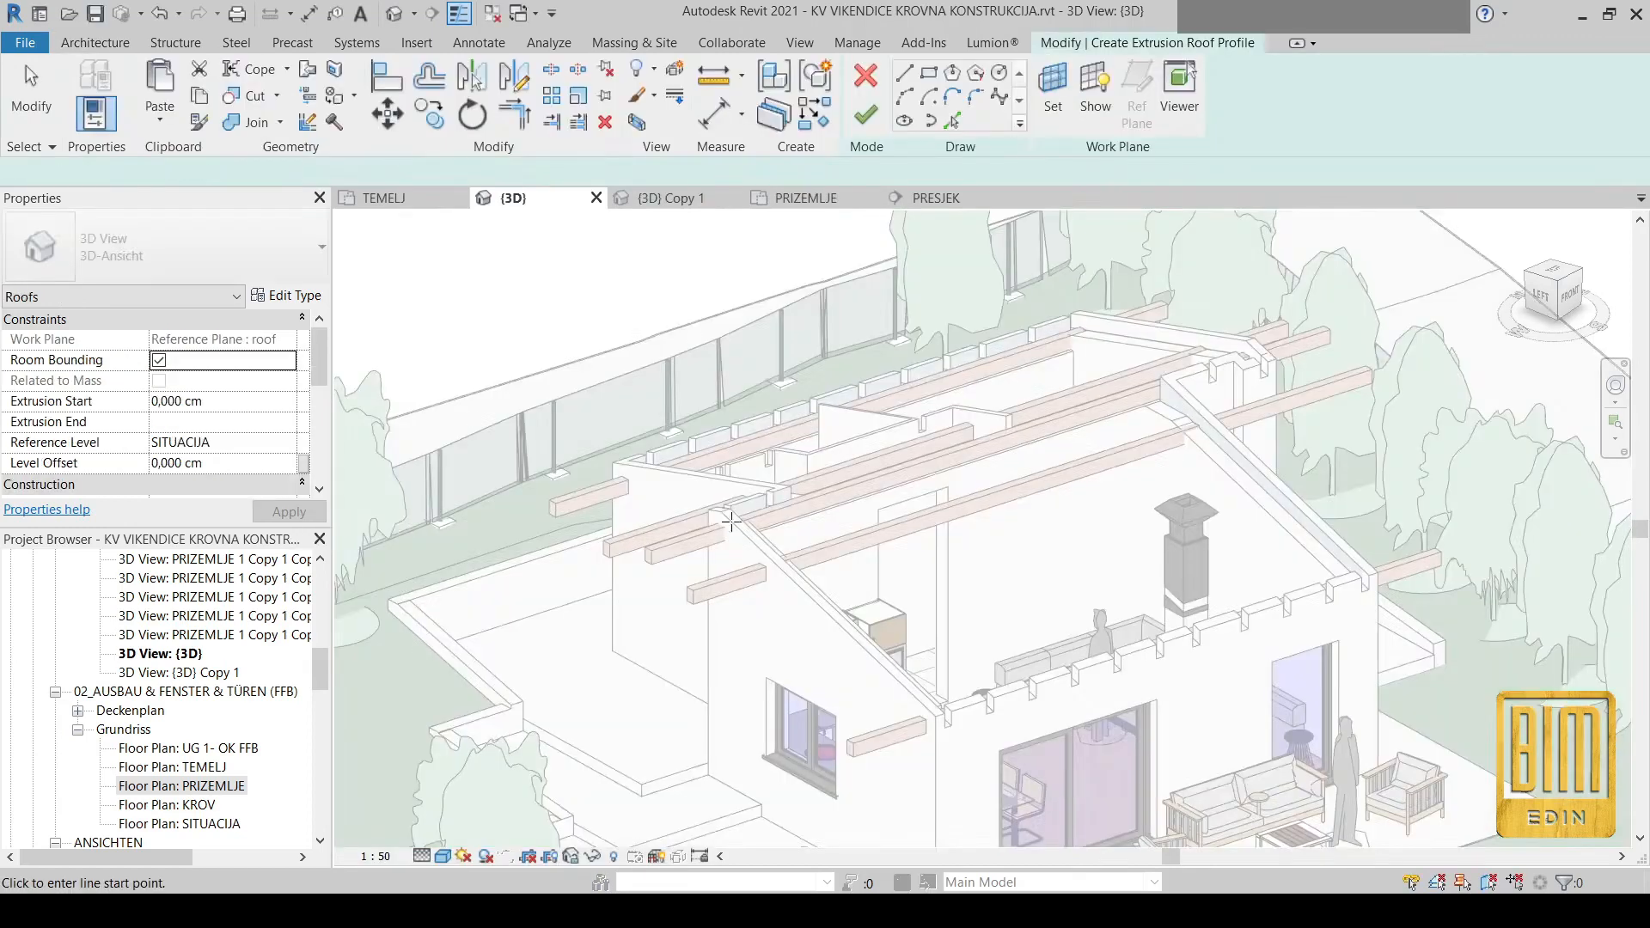
pyautogui.click(936, 198)
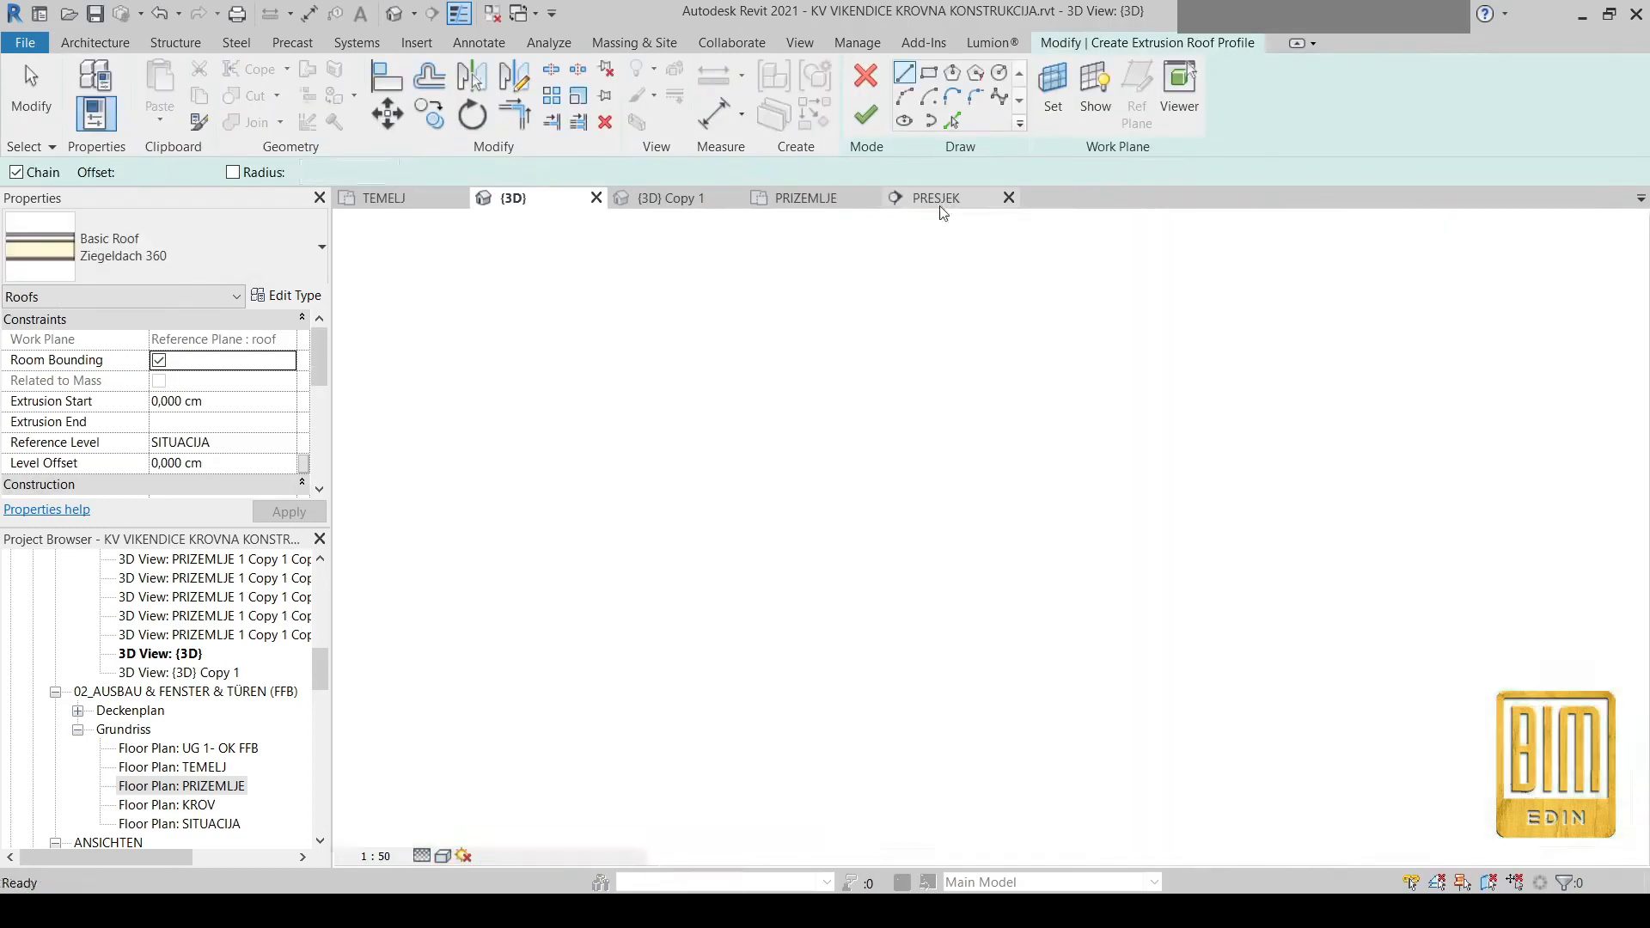
# Sketch the roof profile by picking the linked roof's lines along the top of the rafters on both slopes, and finish the extrusion
pyautogui.scroll(4, 1117, 344)
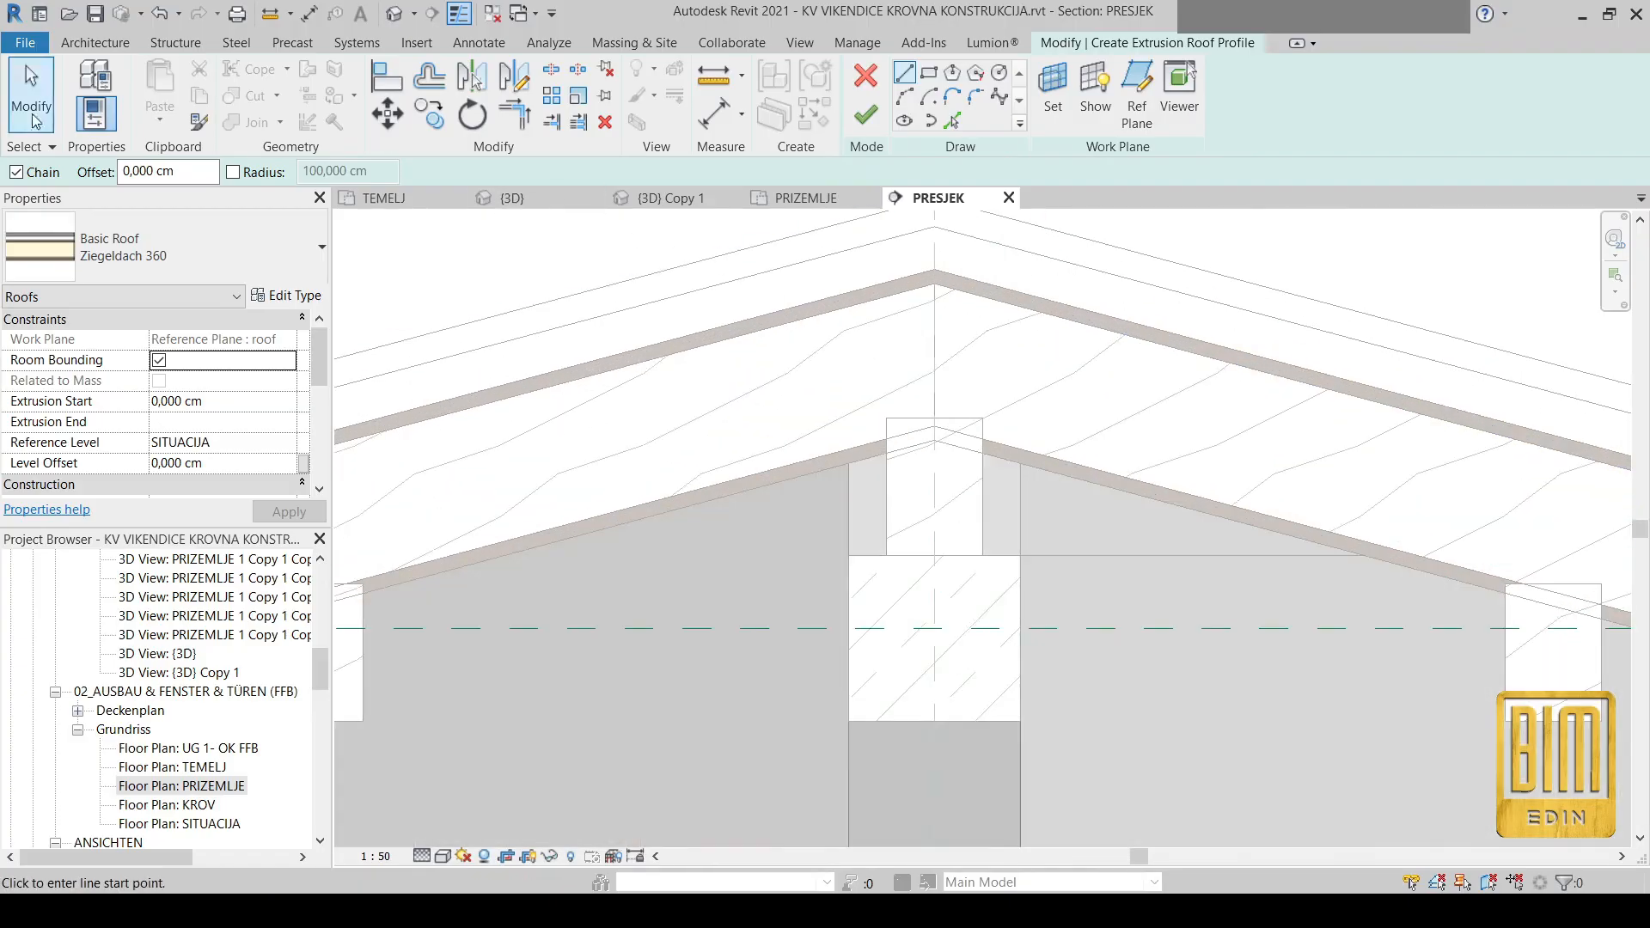
pyautogui.click(955, 122)
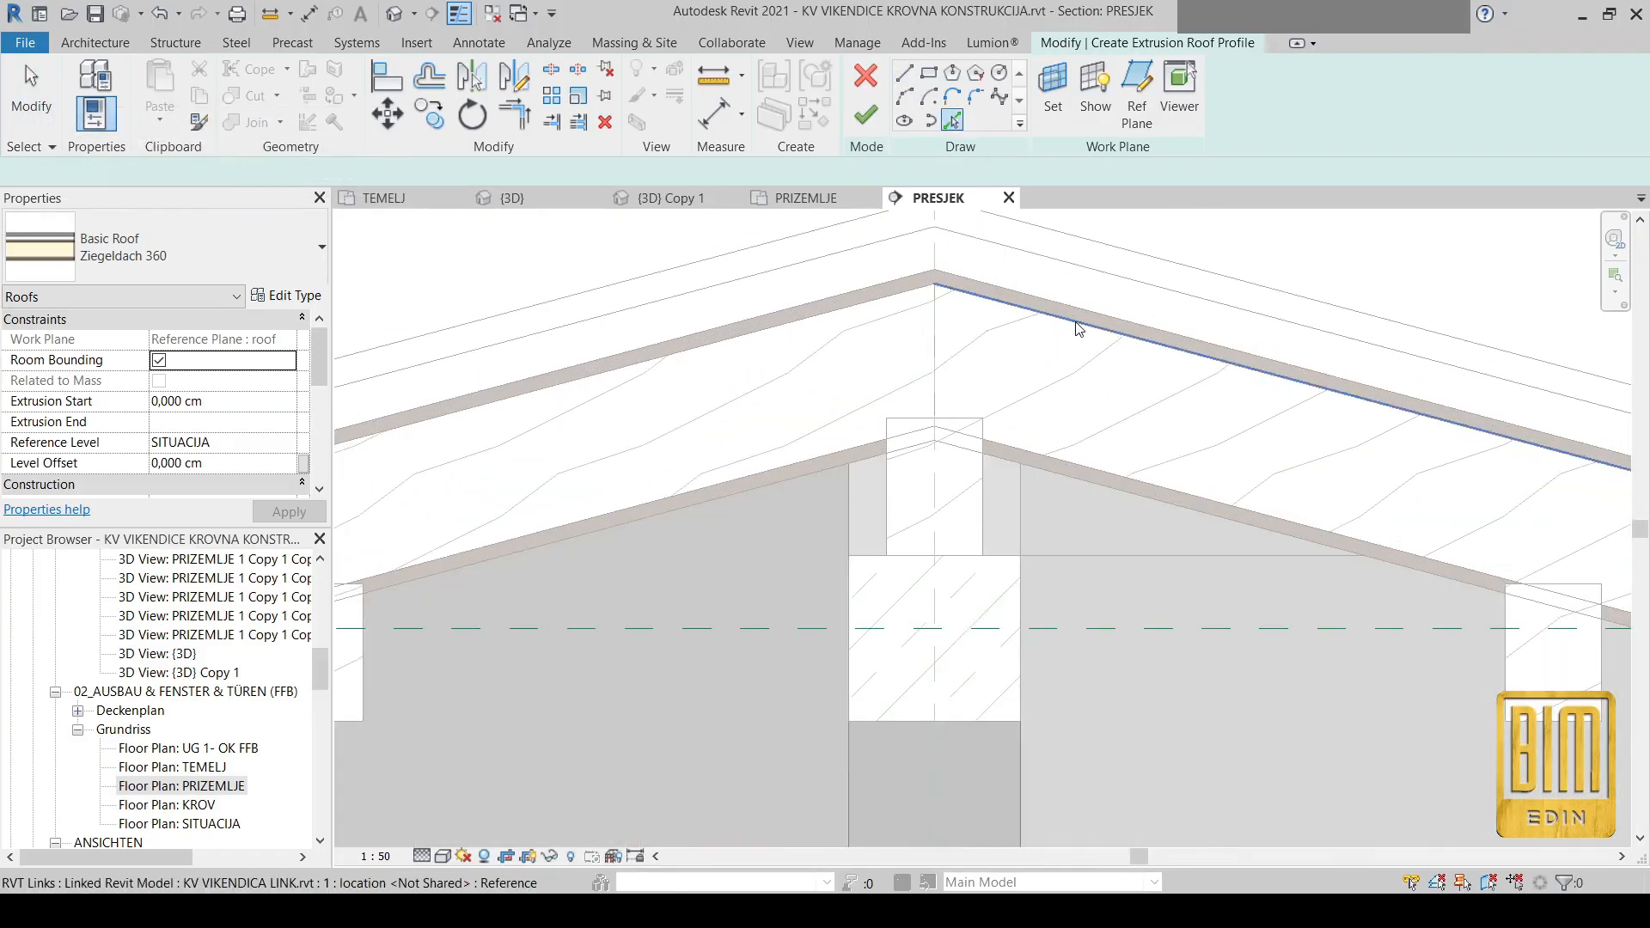
pyautogui.scroll(-2, 1075, 322)
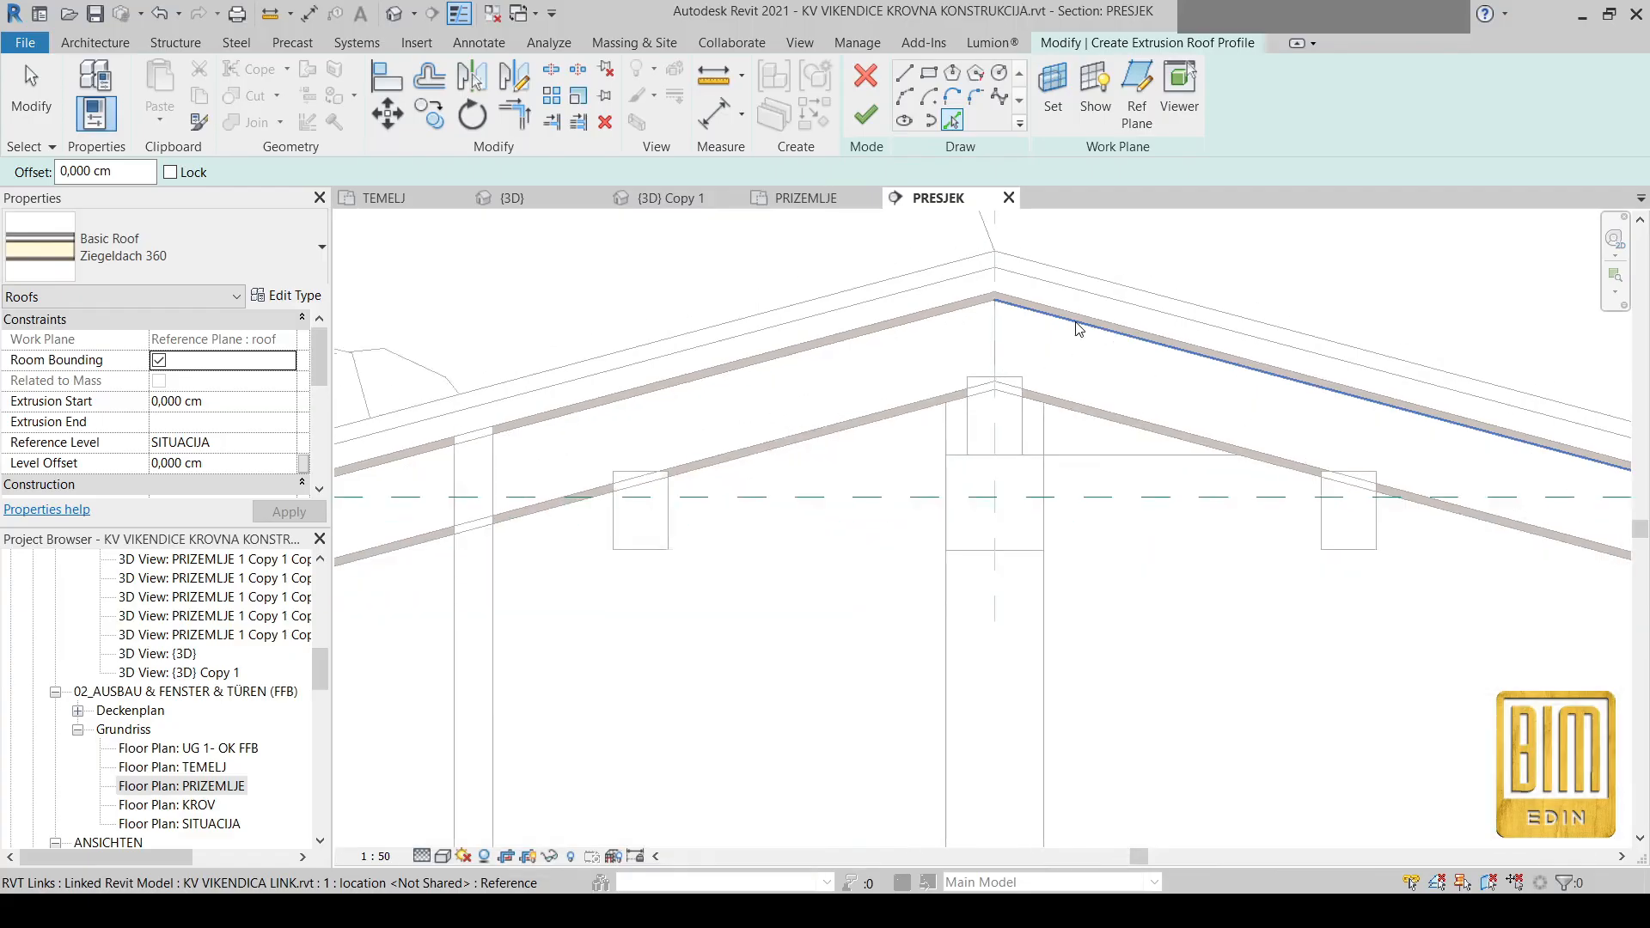
pyautogui.scroll(2, 1074, 319)
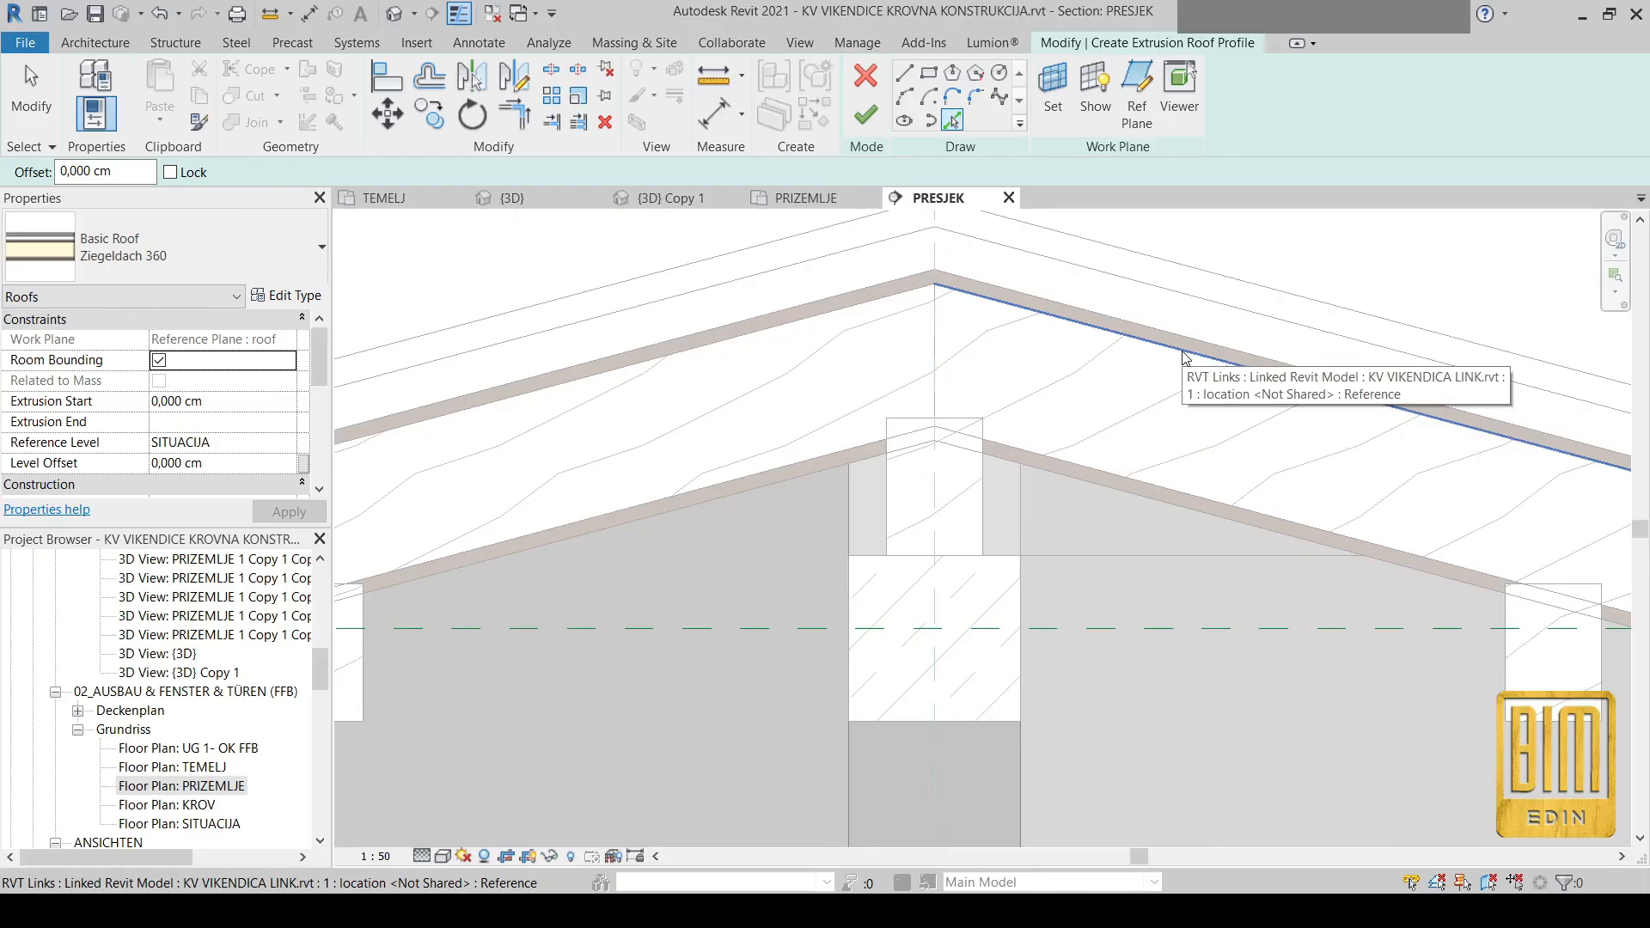
pyautogui.scroll(2, 1184, 357)
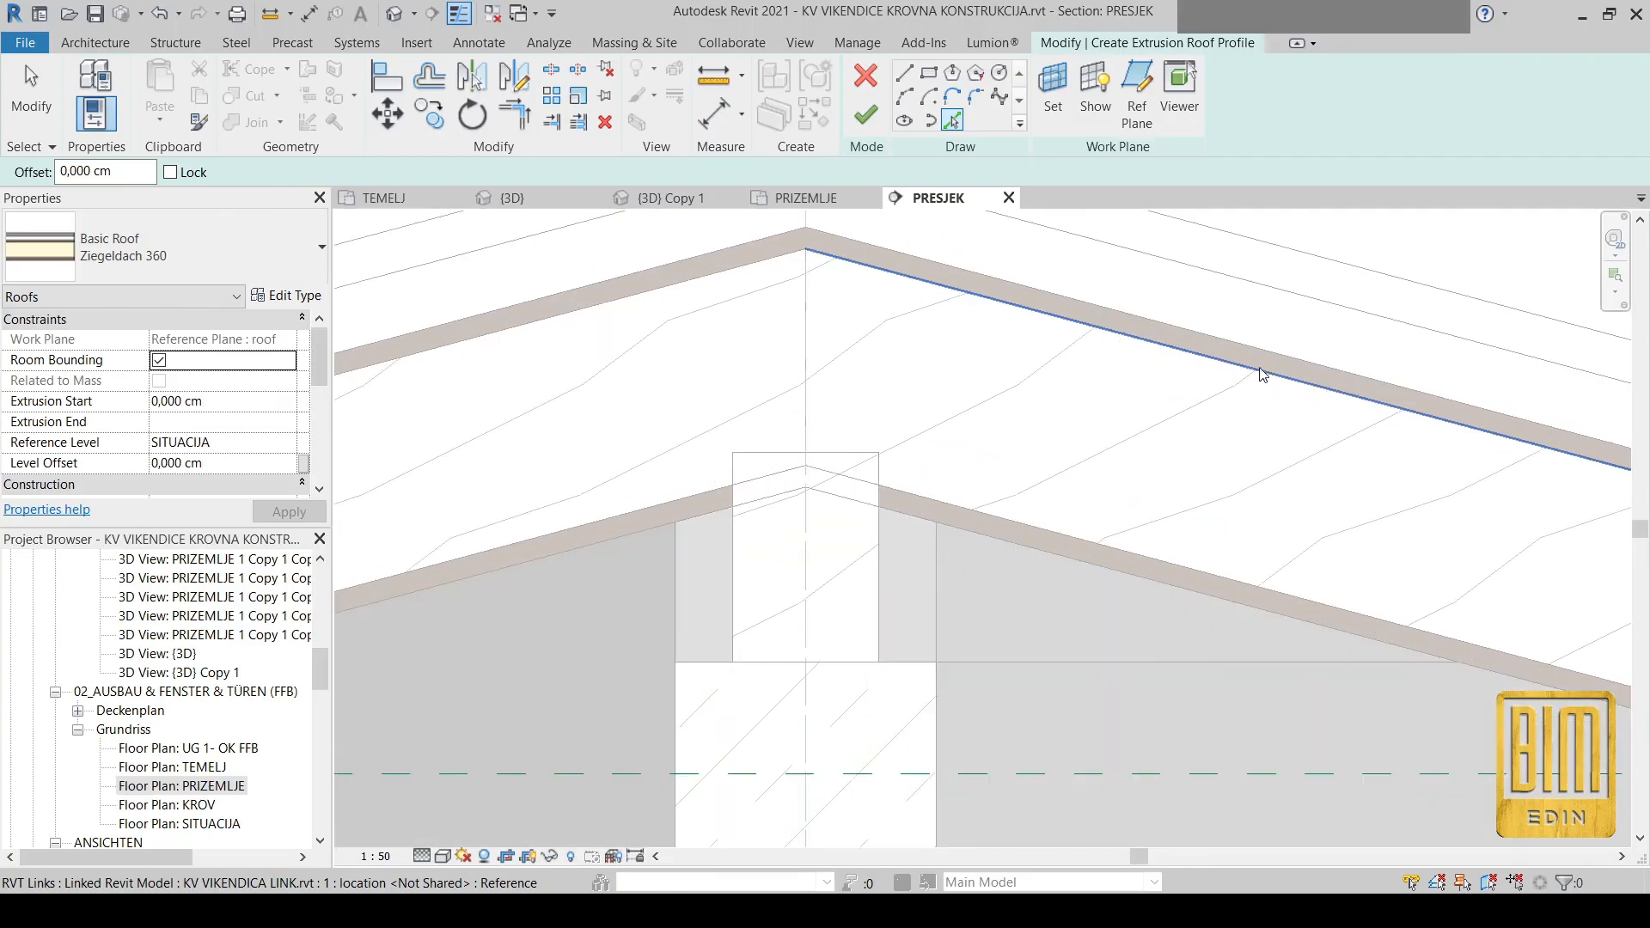
pyautogui.click(1162, 351)
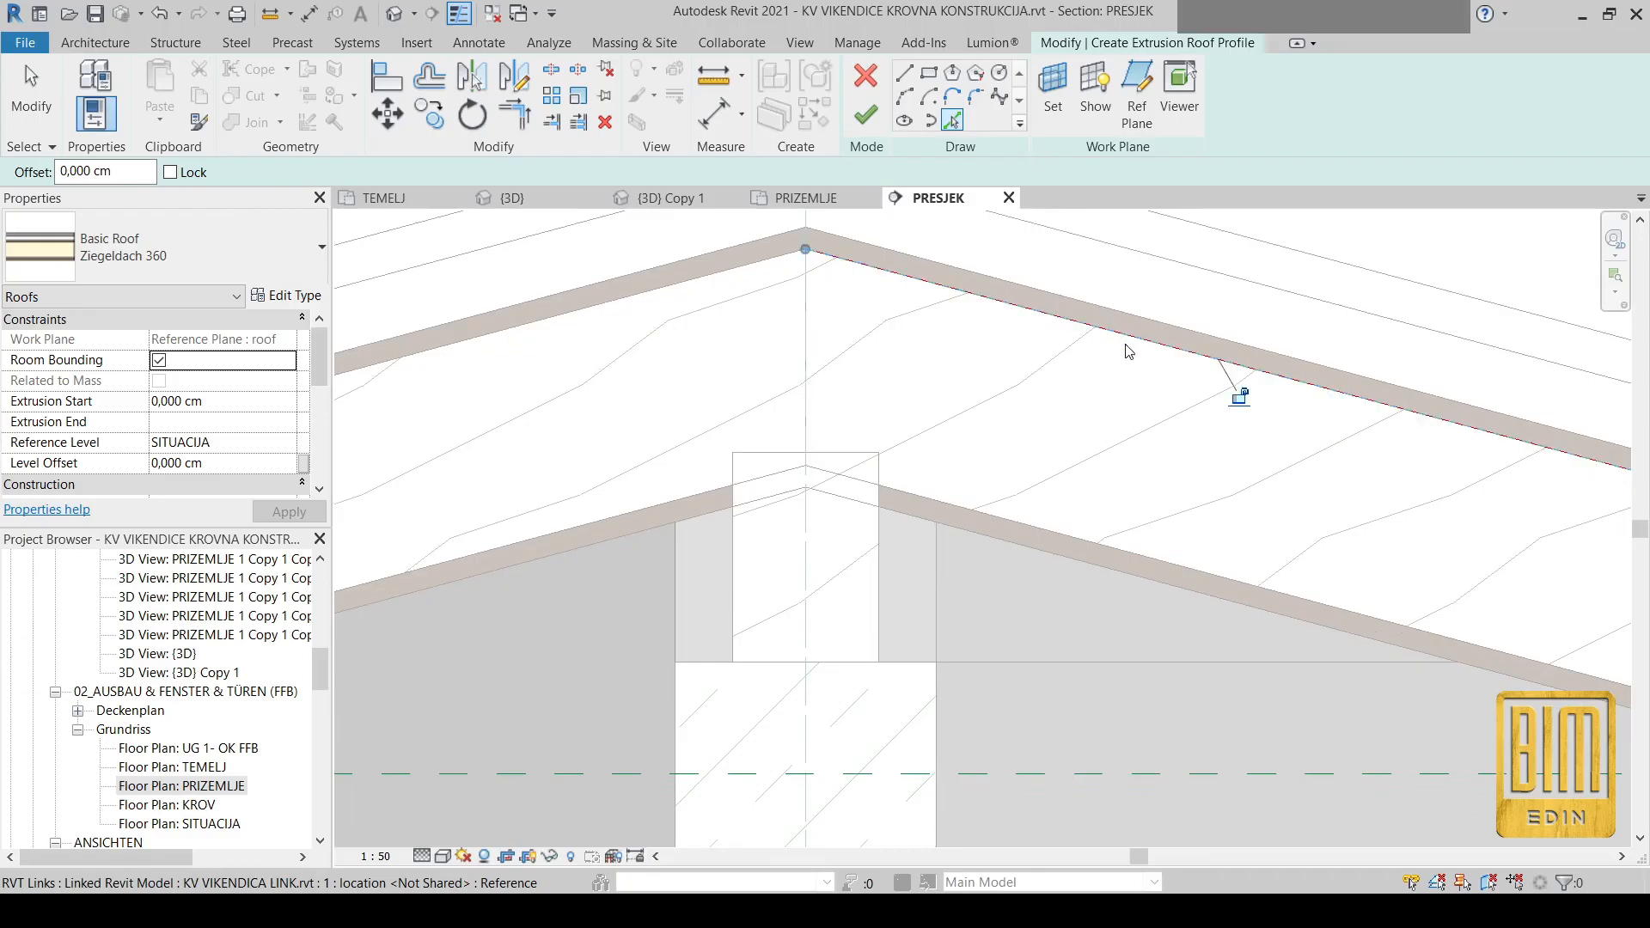
pyautogui.click(690, 280)
pyautogui.scroll(-4, 1034, 463)
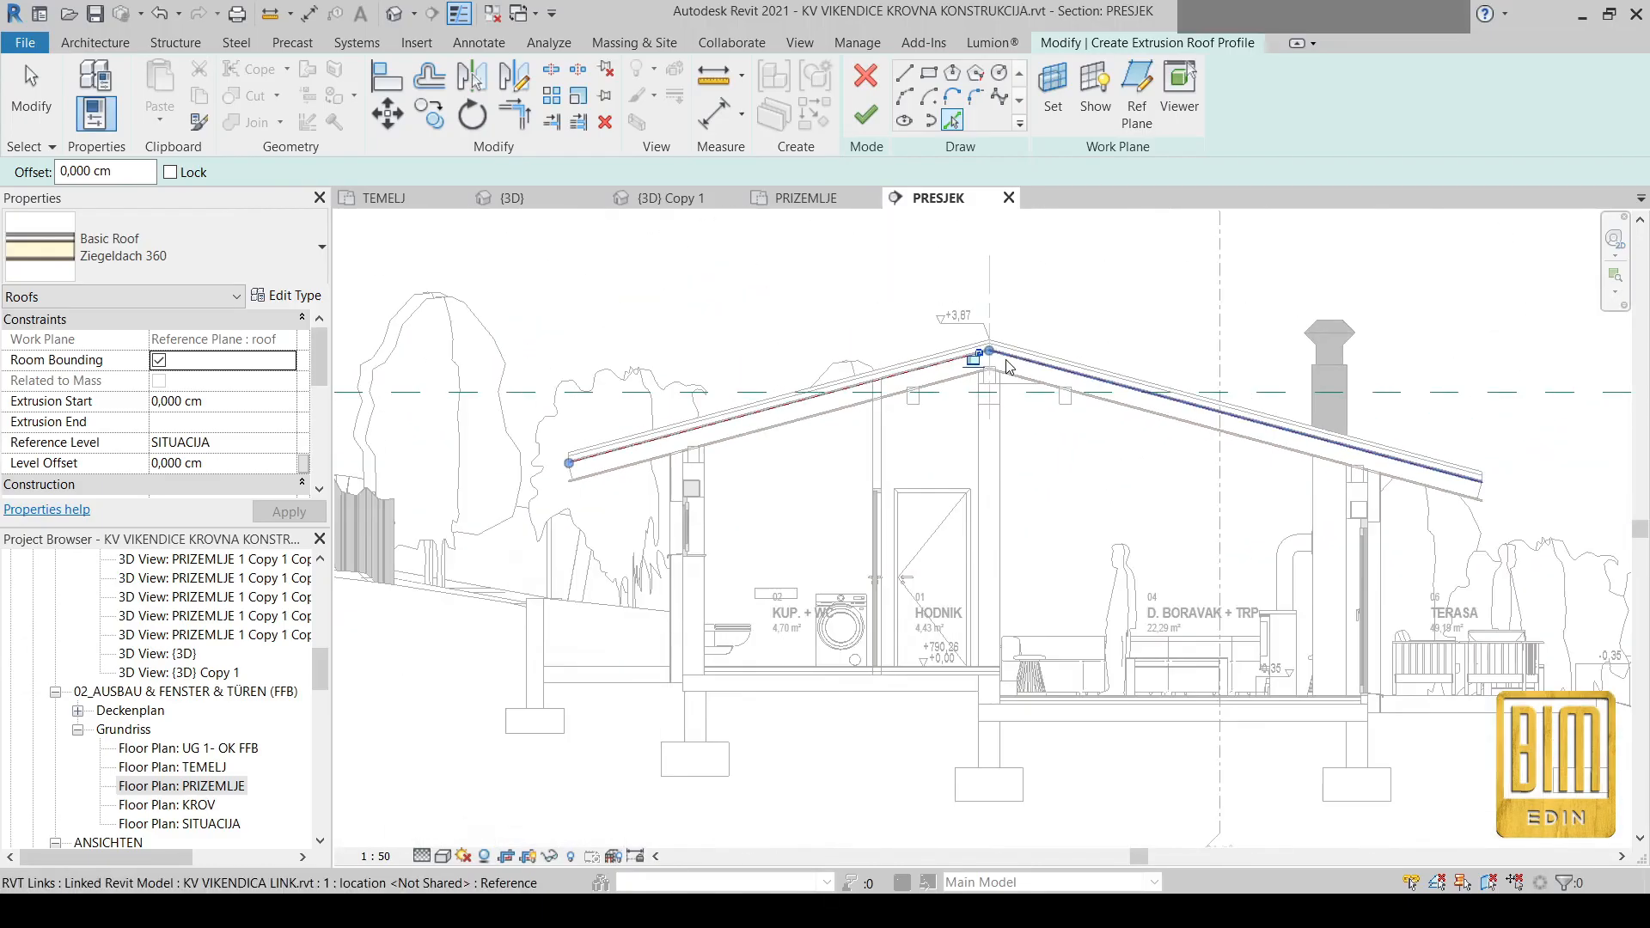
pyautogui.click(876, 118)
# Change the new extruded roof's type to WD 100 and open the {3D} view
pyautogui.scroll(3, 1017, 412)
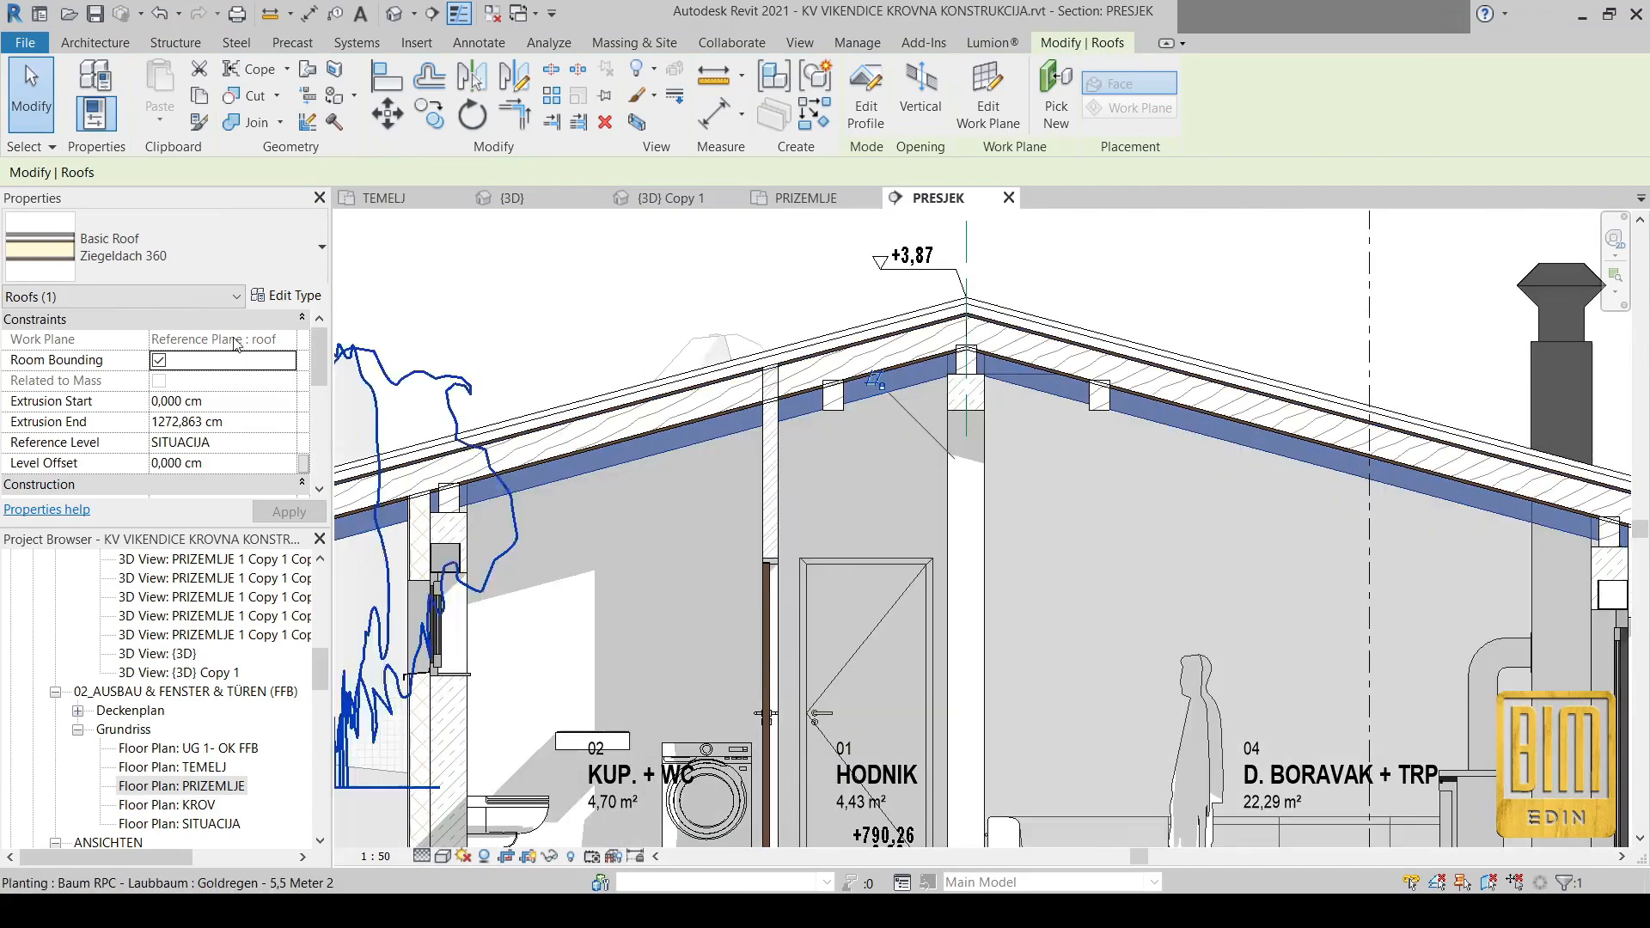
pyautogui.click(177, 256)
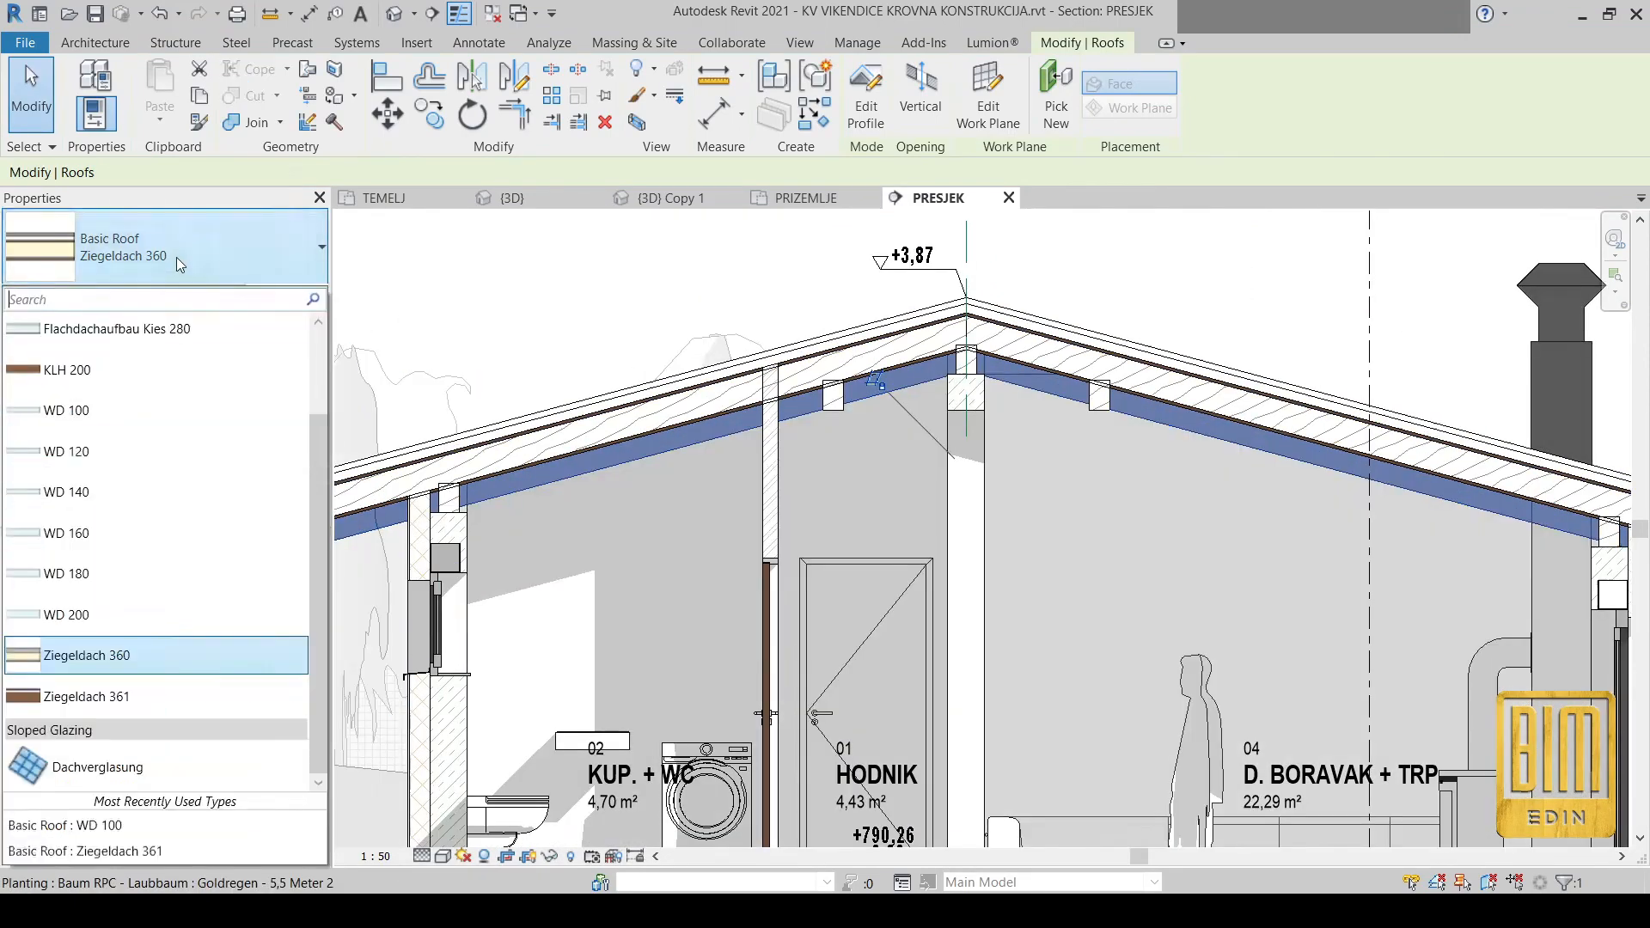
pyautogui.click(89, 412)
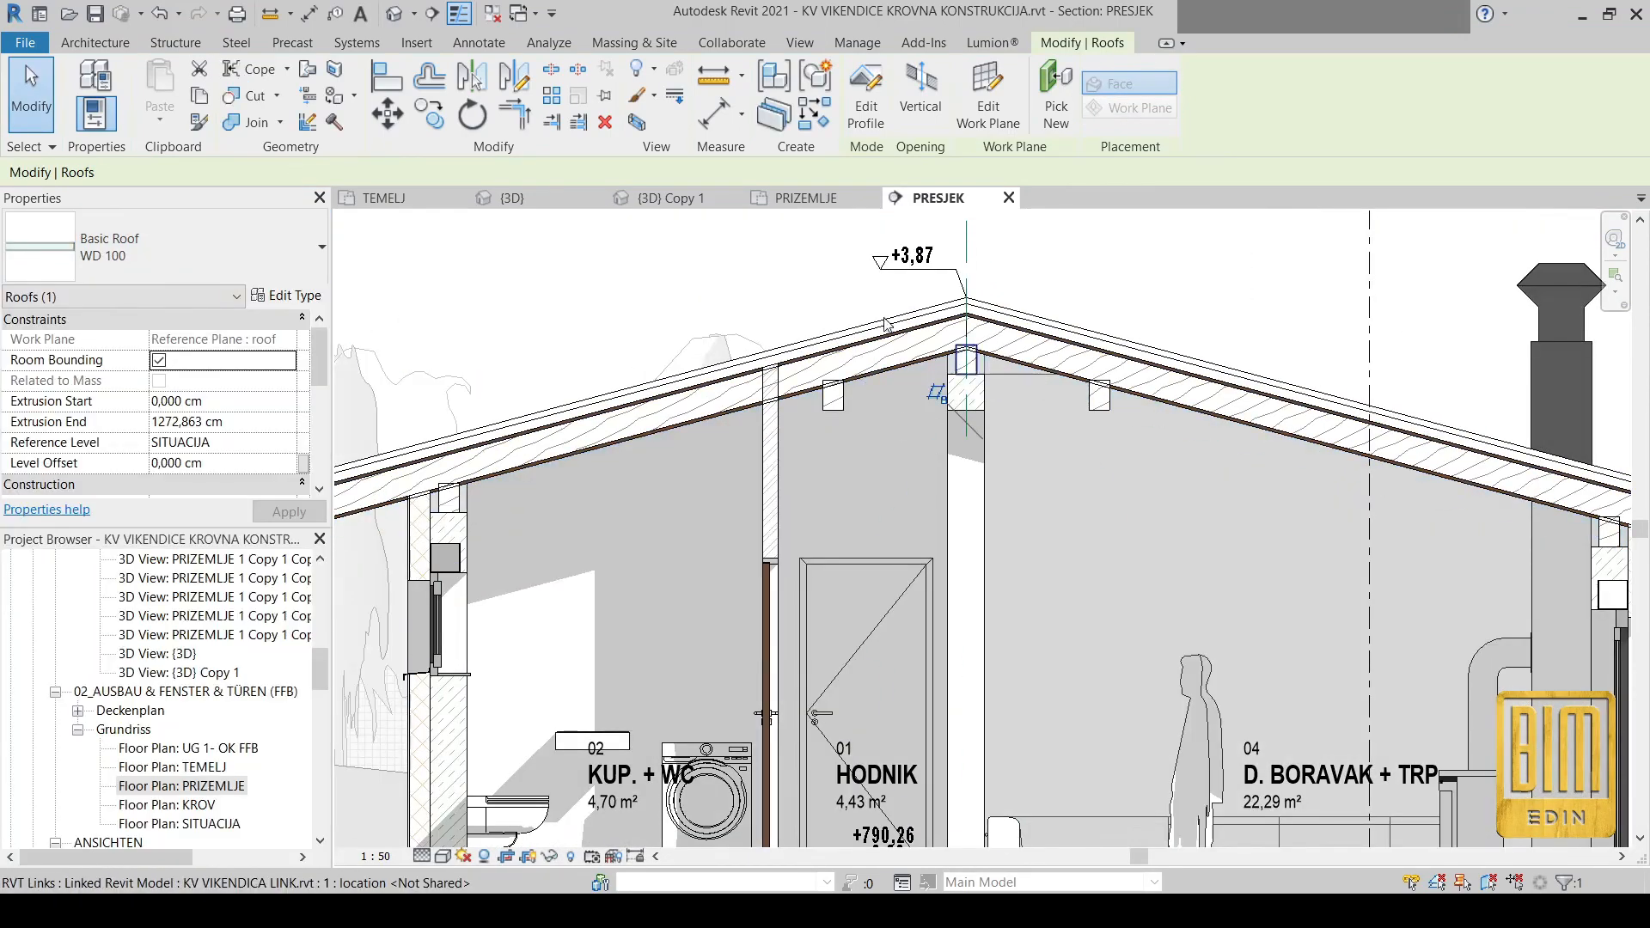
pyautogui.click(394, 13)
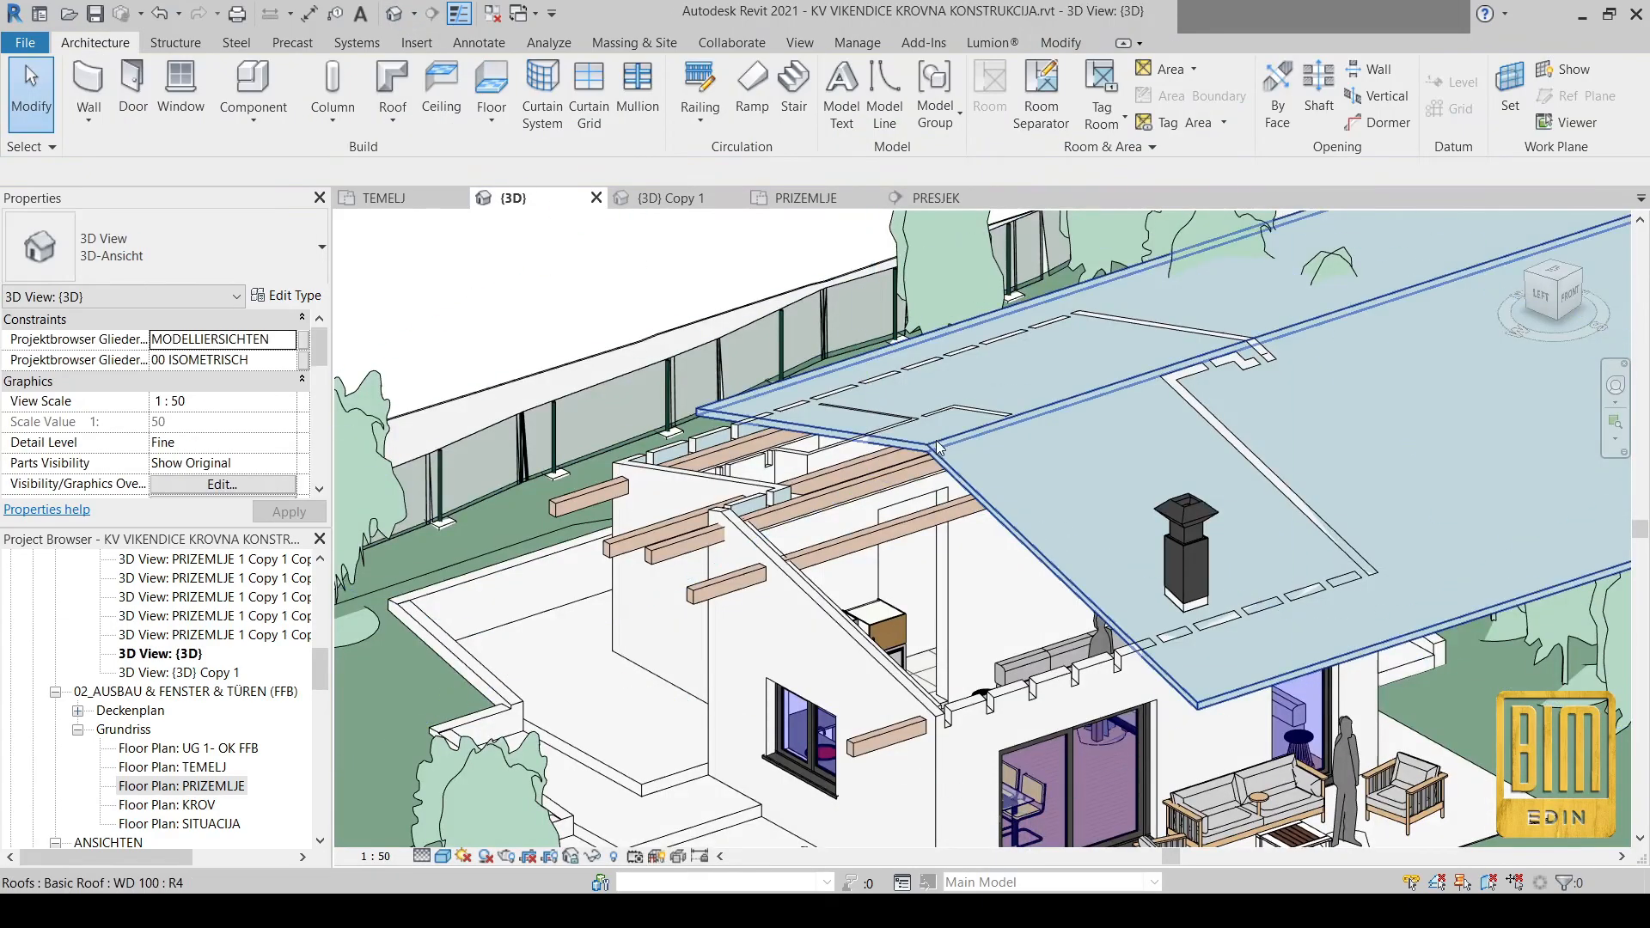
# Align the roof's near gable edge with the end face of the projecting timber purlin
pyautogui.scroll(-3, 940, 447)
pyautogui.scroll(5, 888, 531)
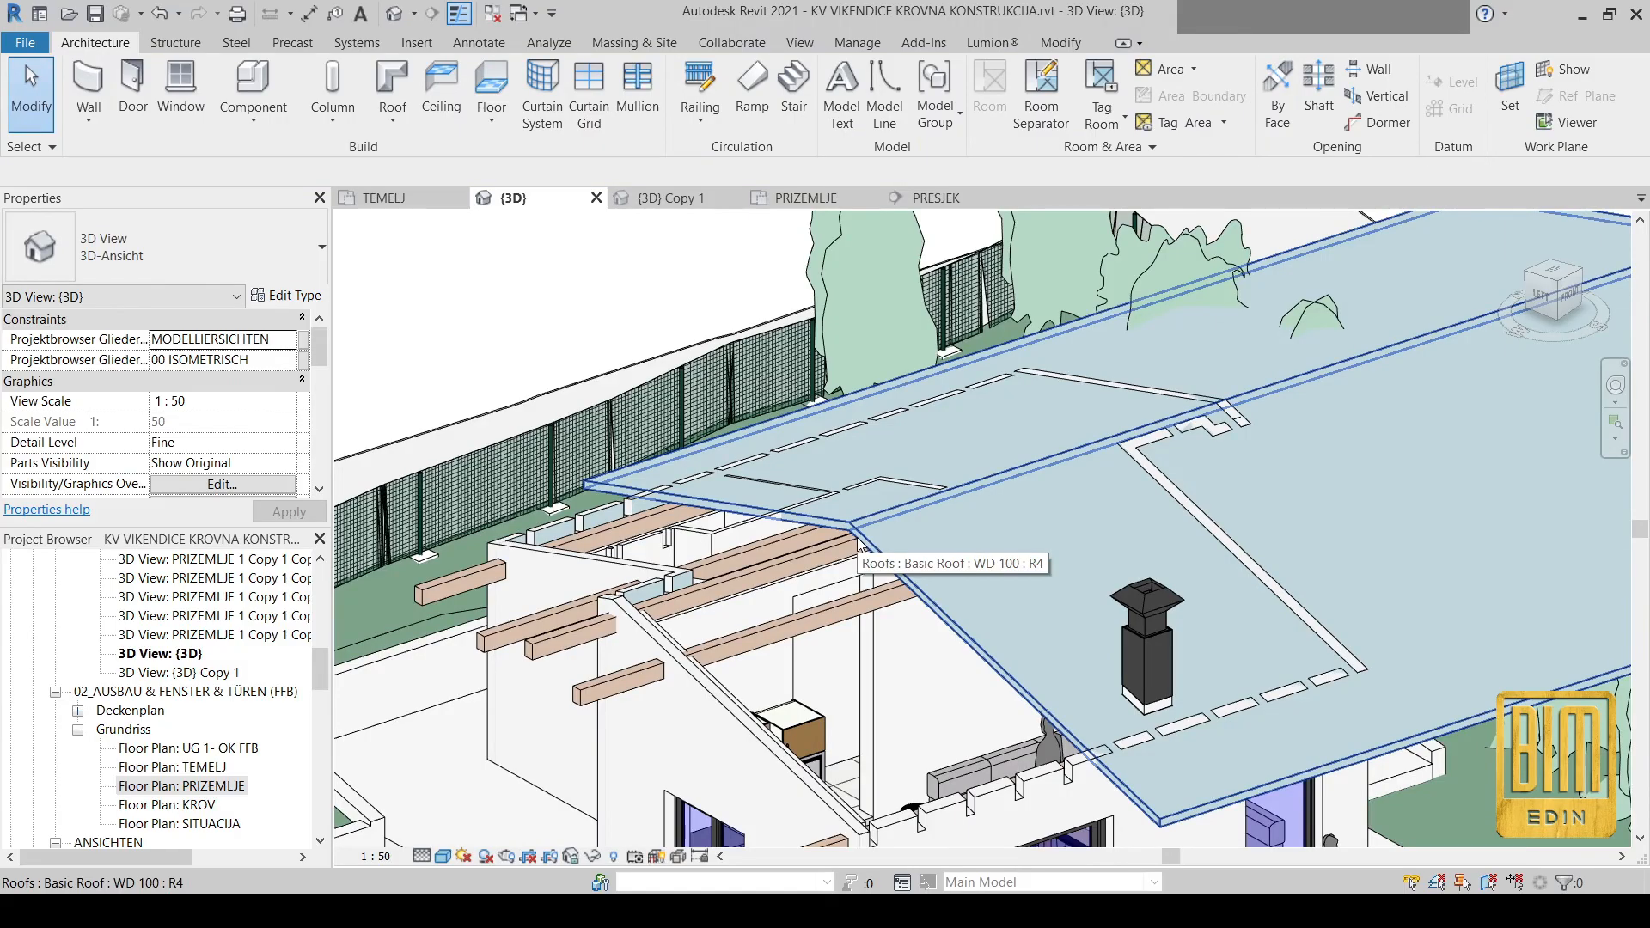
pyautogui.scroll(-1, 859, 546)
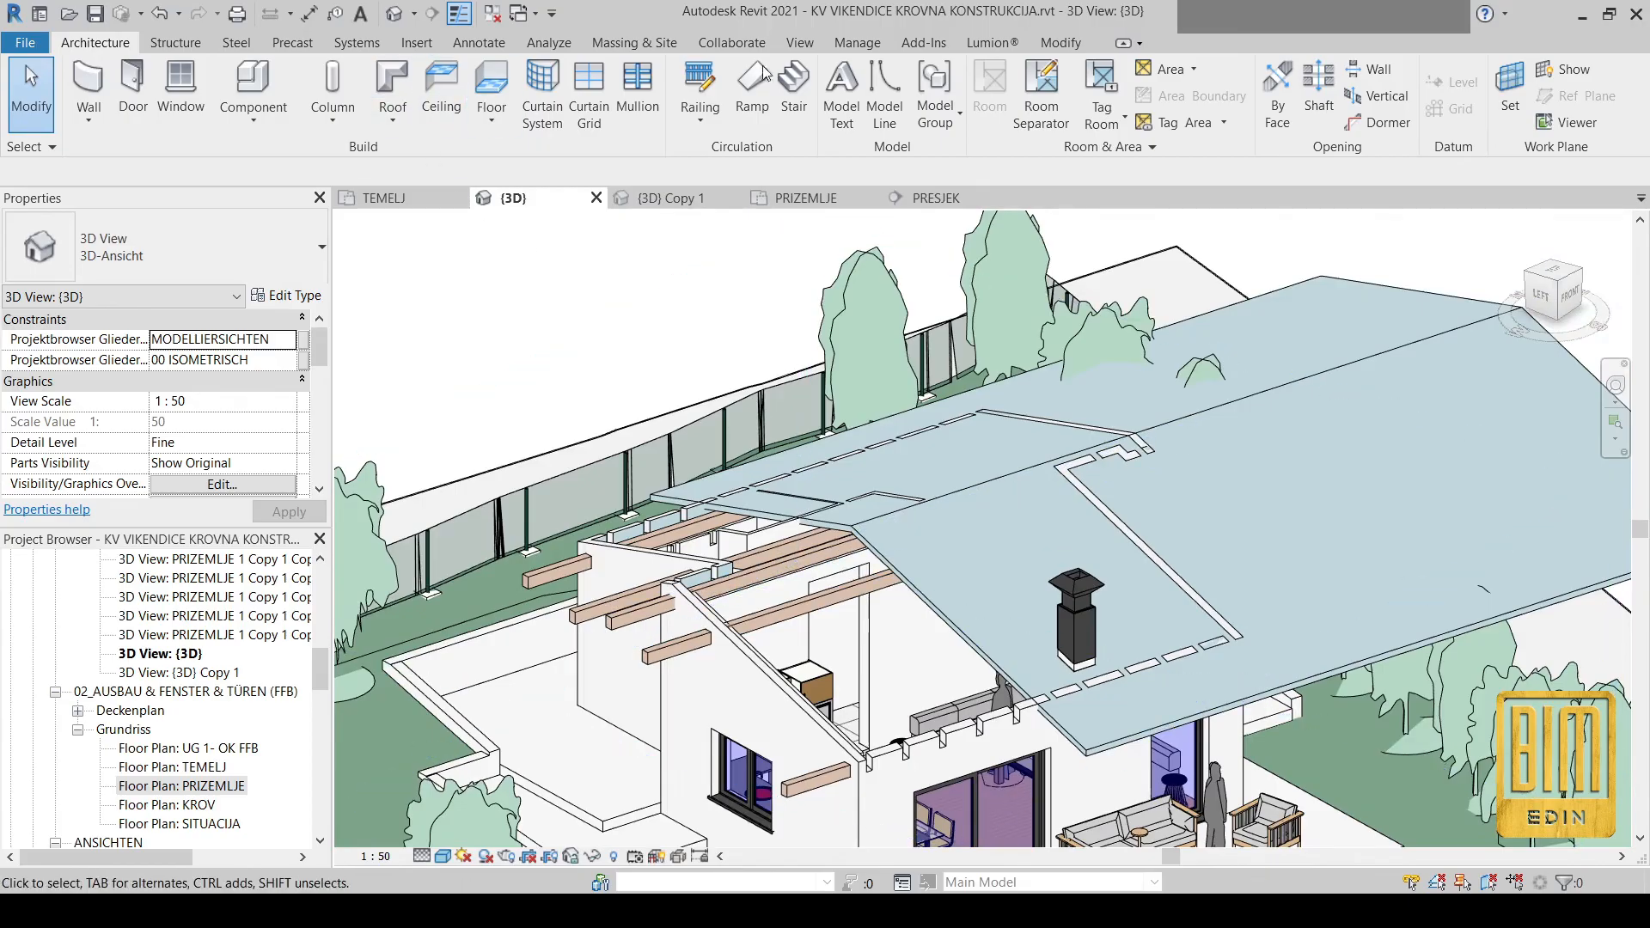
pyautogui.click(1049, 44)
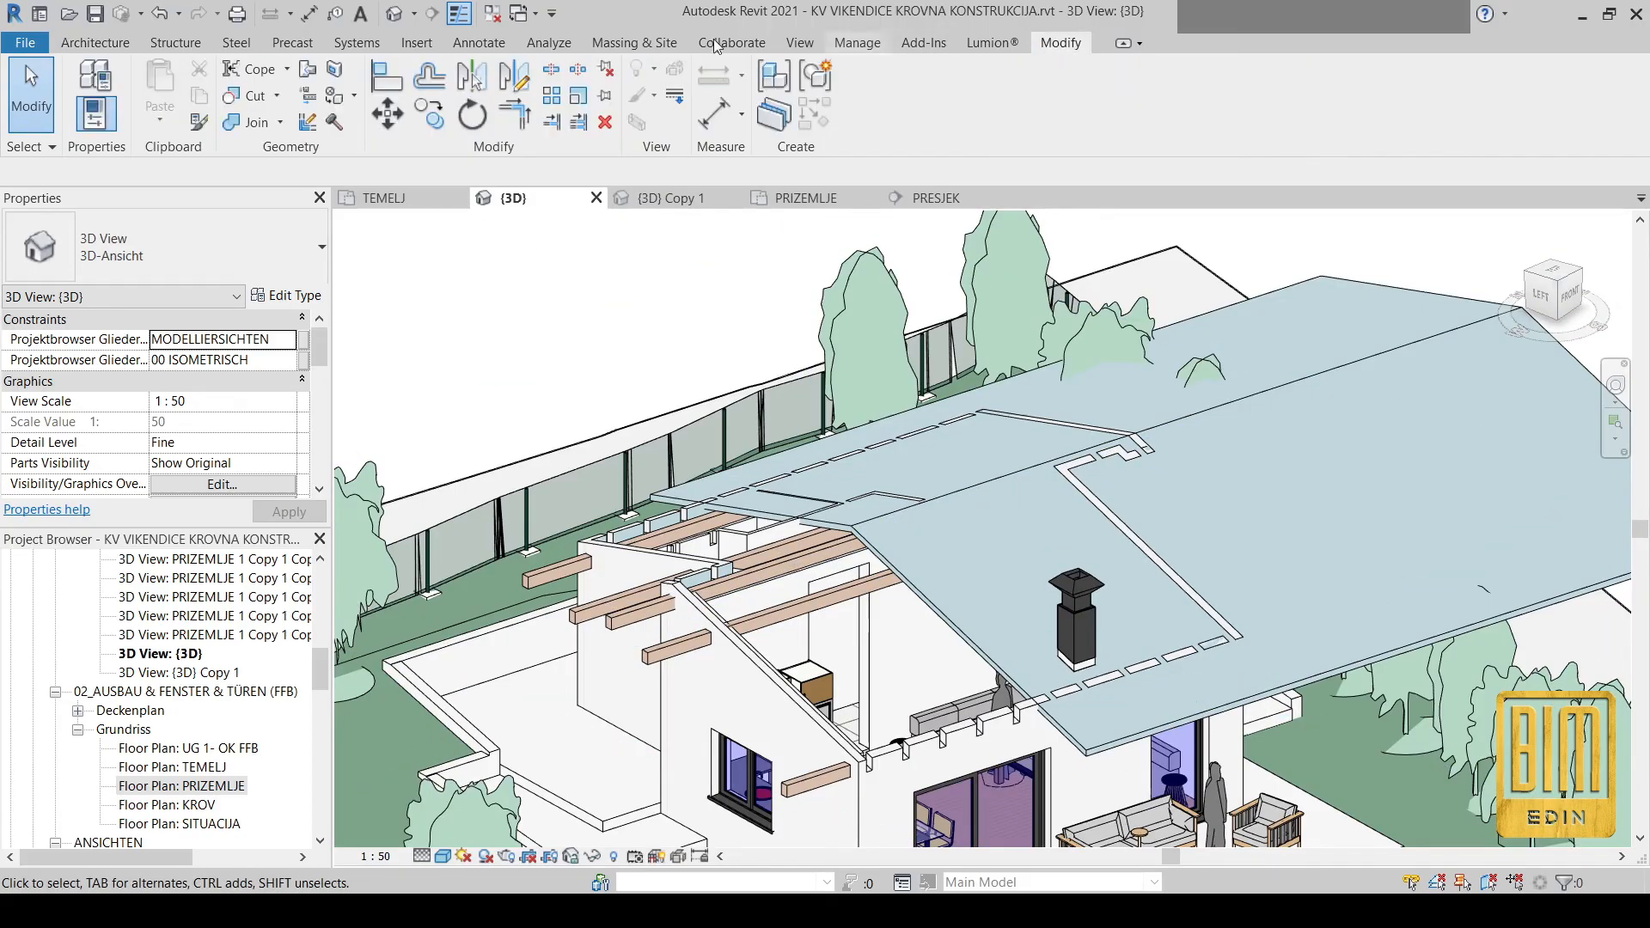
pyautogui.click(387, 76)
pyautogui.scroll(4, 672, 631)
pyautogui.click(672, 620)
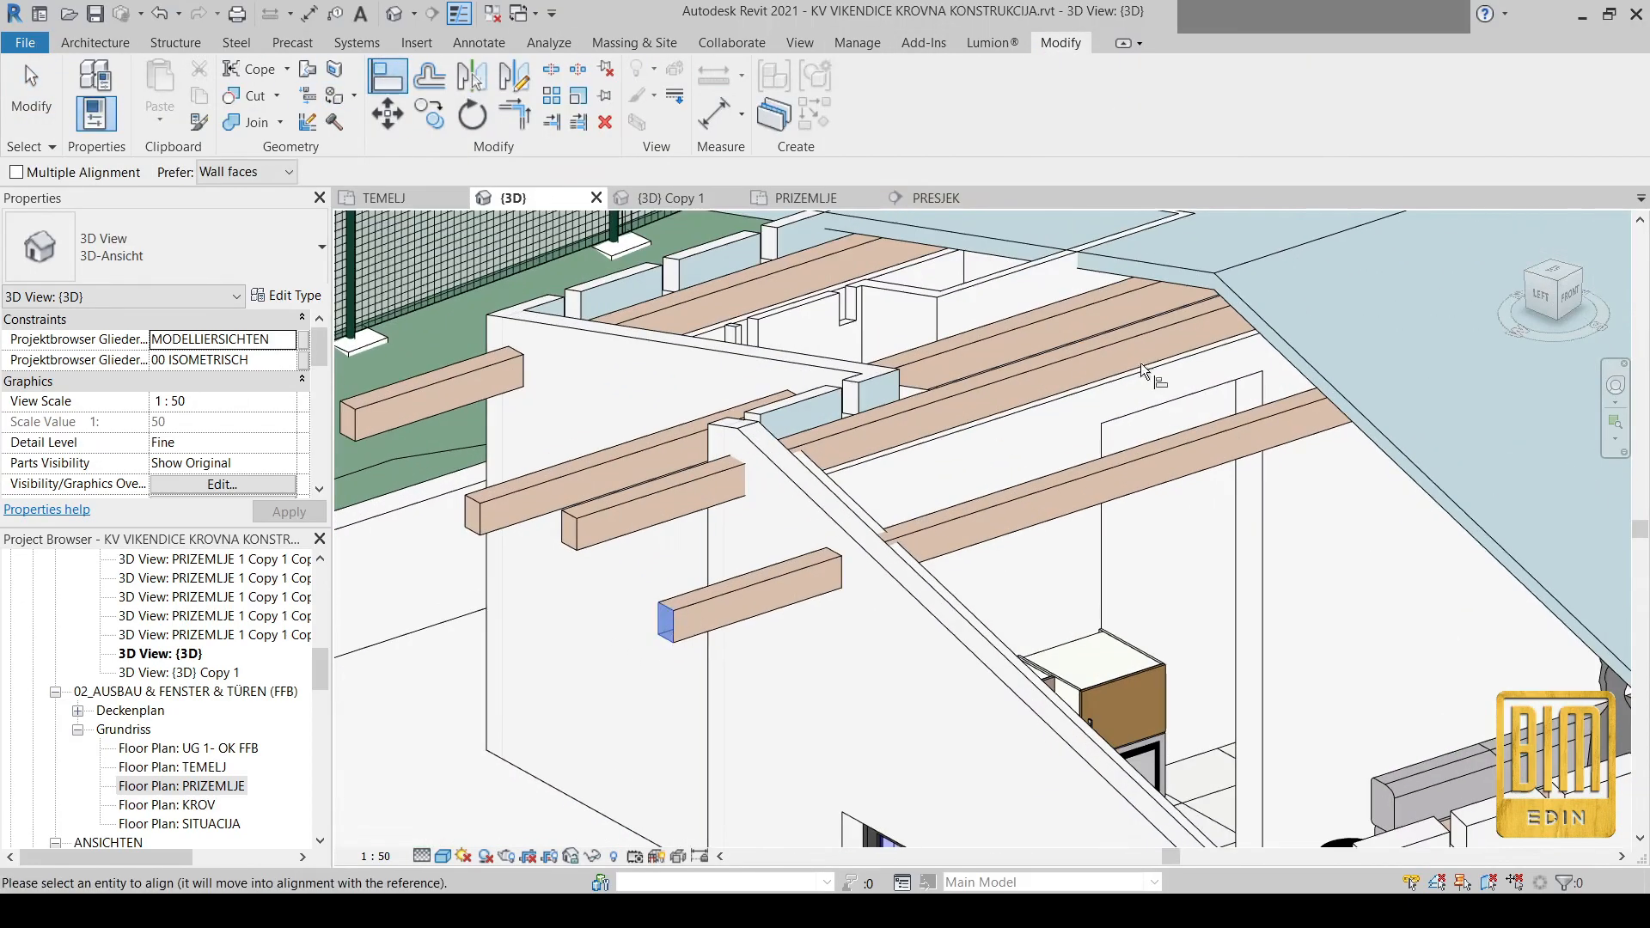
pyautogui.click(1271, 331)
pyautogui.scroll(-3, 662, 486)
pyautogui.scroll(-4, 663, 491)
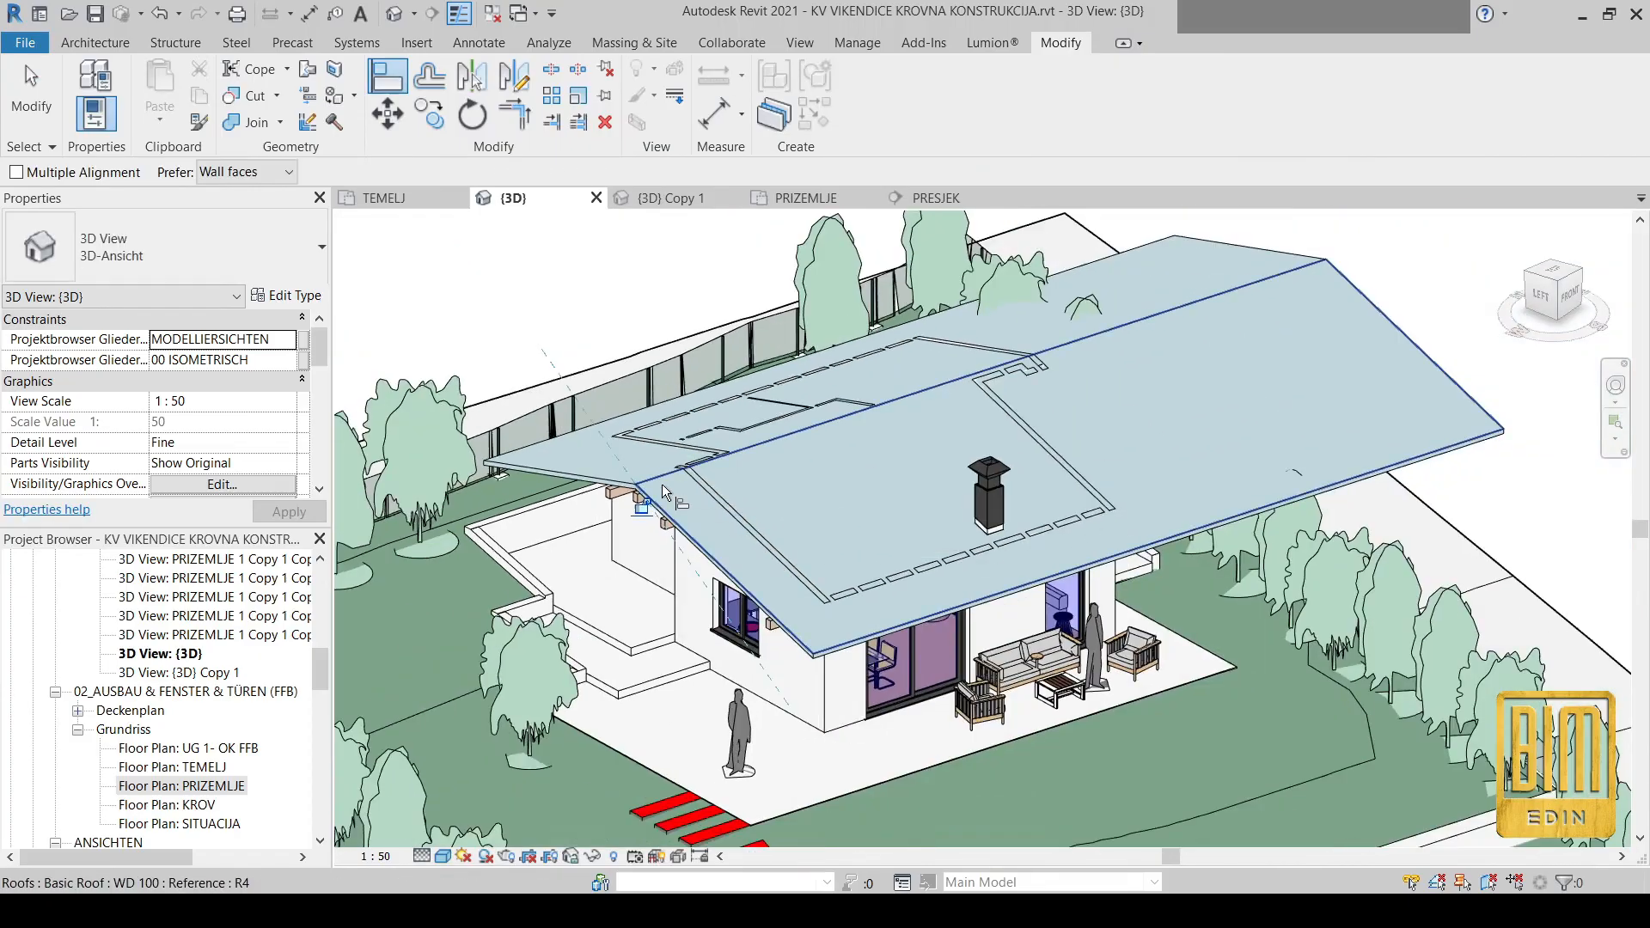
# Shorten the roof at the opposite gable to an extrusion end of about 630 cm, near the purlin ends
pyautogui.keyDown('shift'); pyautogui.moveTo(1280, 533); pyautogui.dragTo(824, 661, button='middle'); pyautogui.keyUp('shift')
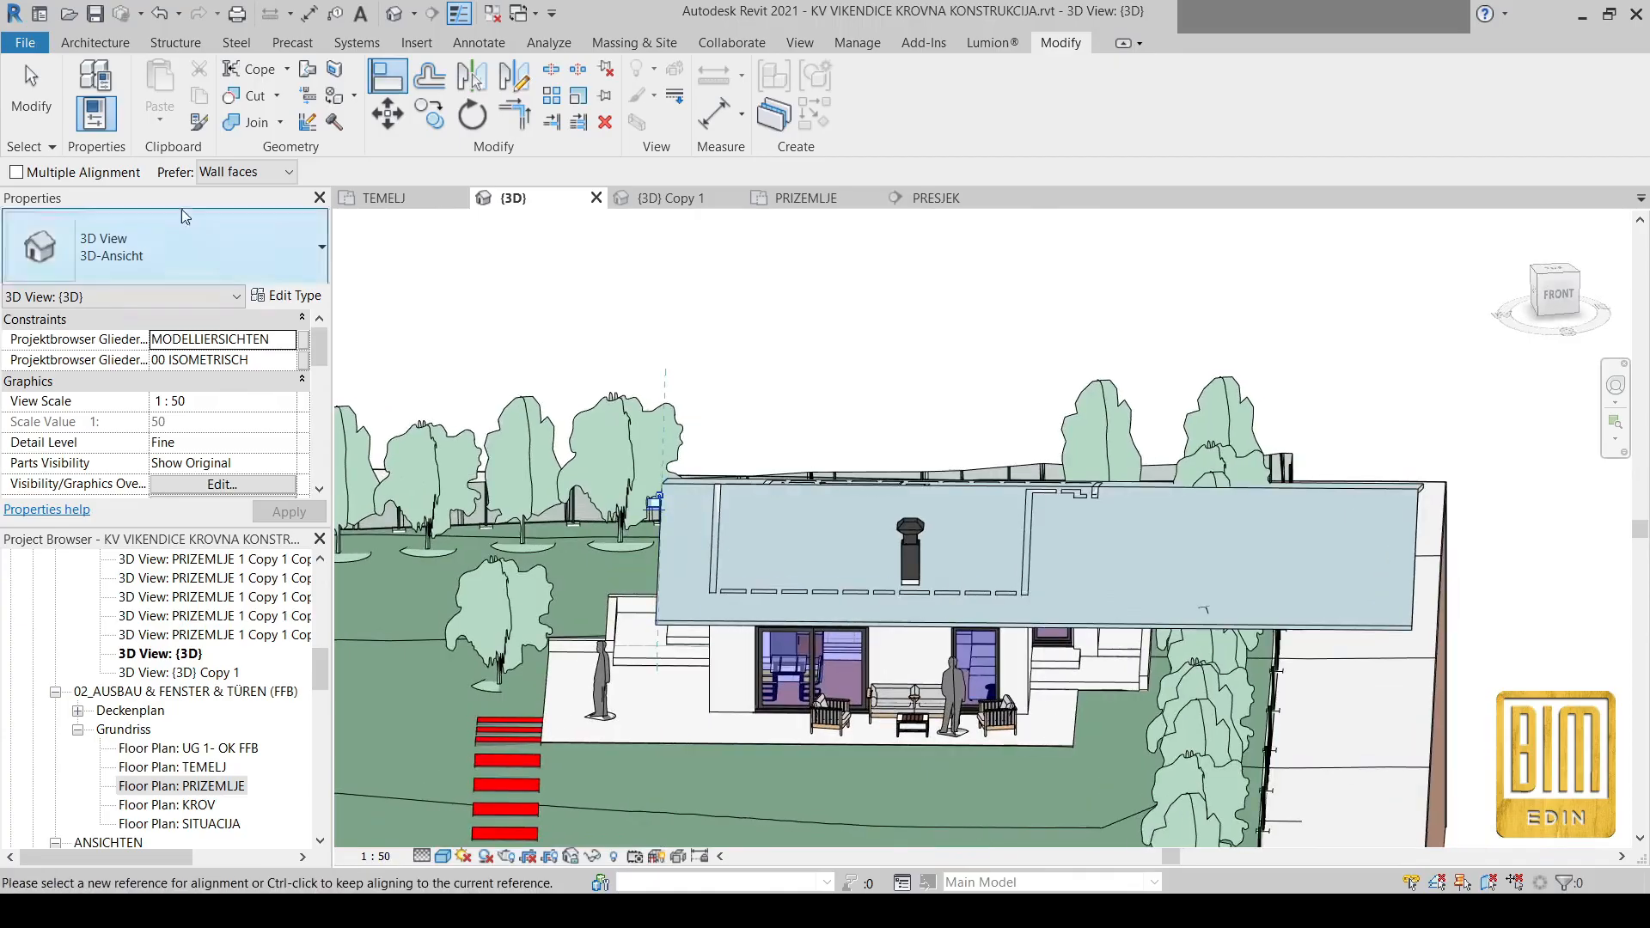
pyautogui.press('Escape')
pyautogui.press('Escape')
pyautogui.click(1354, 483)
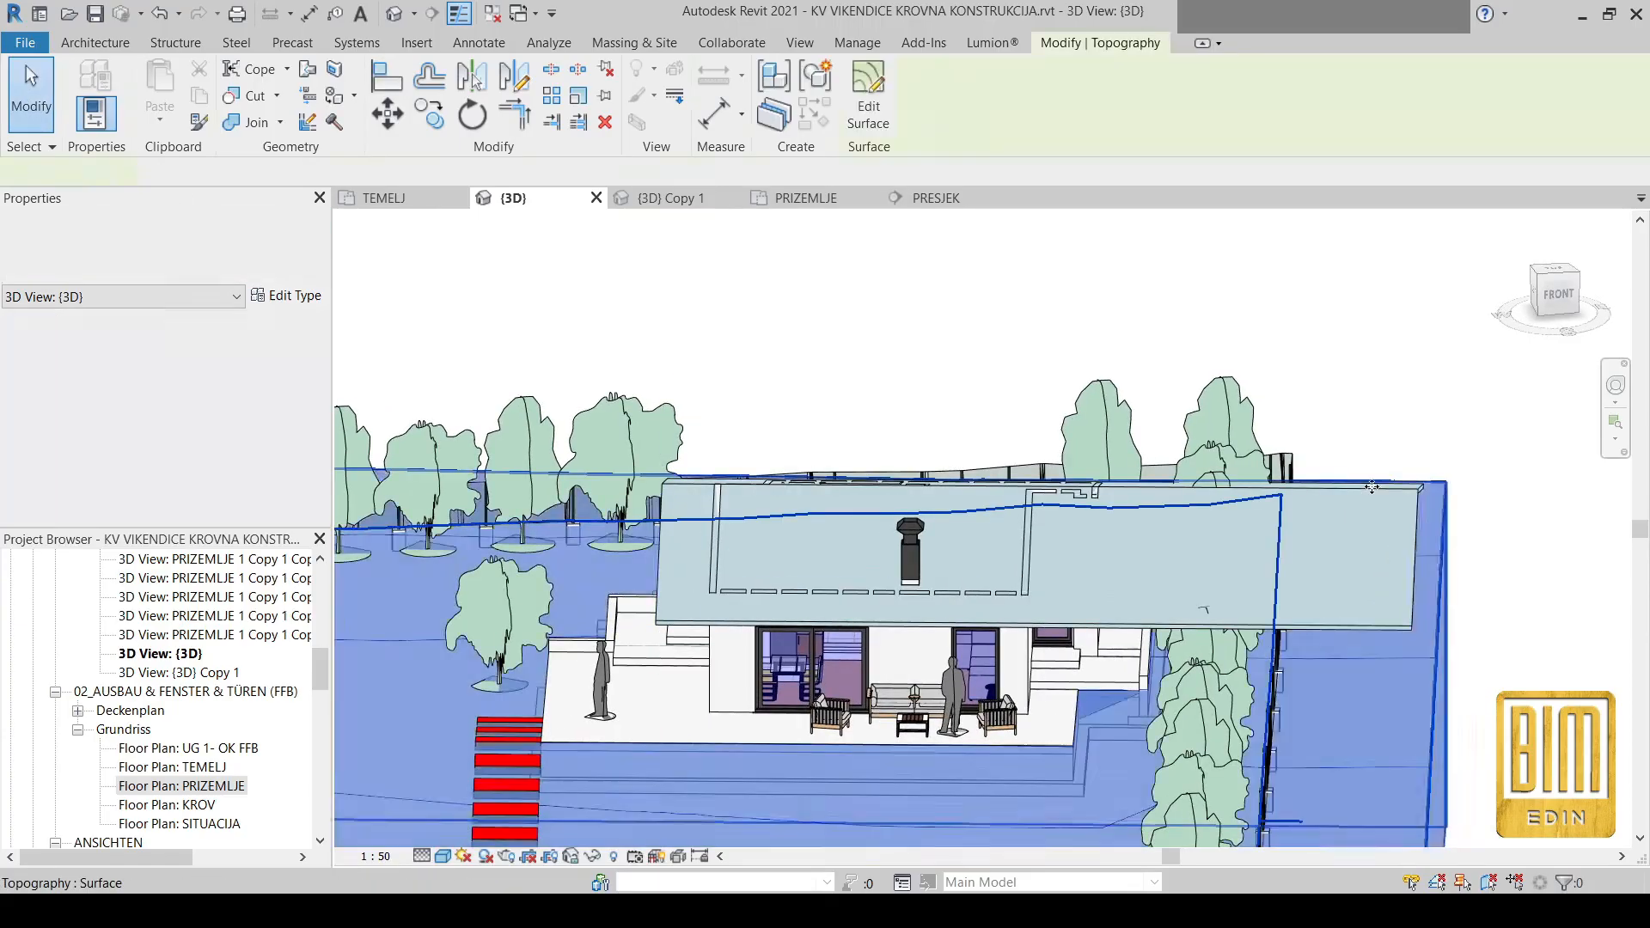
pyautogui.click(1419, 519)
pyautogui.scroll(2, 1421, 524)
pyautogui.moveTo(1420, 526); pyautogui.dragTo(1011, 538)
pyautogui.scroll(4, 1011, 538)
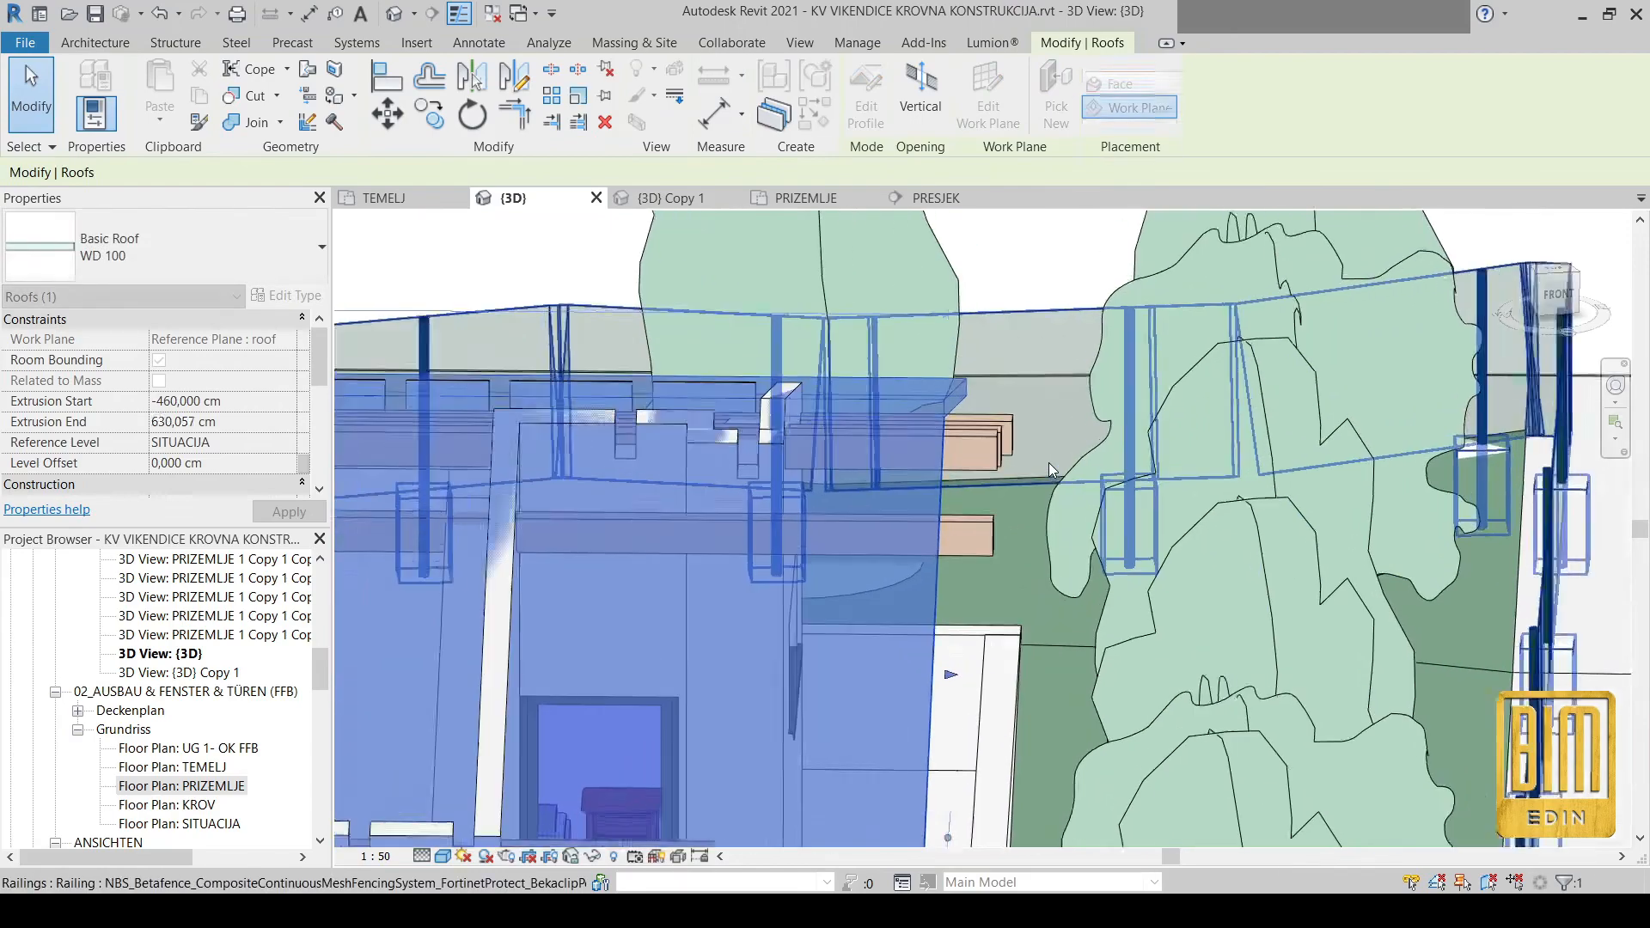
# Align the shortened gable edge of the roof with the end face of the farthest-projecting ridge purlin
pyautogui.scroll(5, 1026, 404)
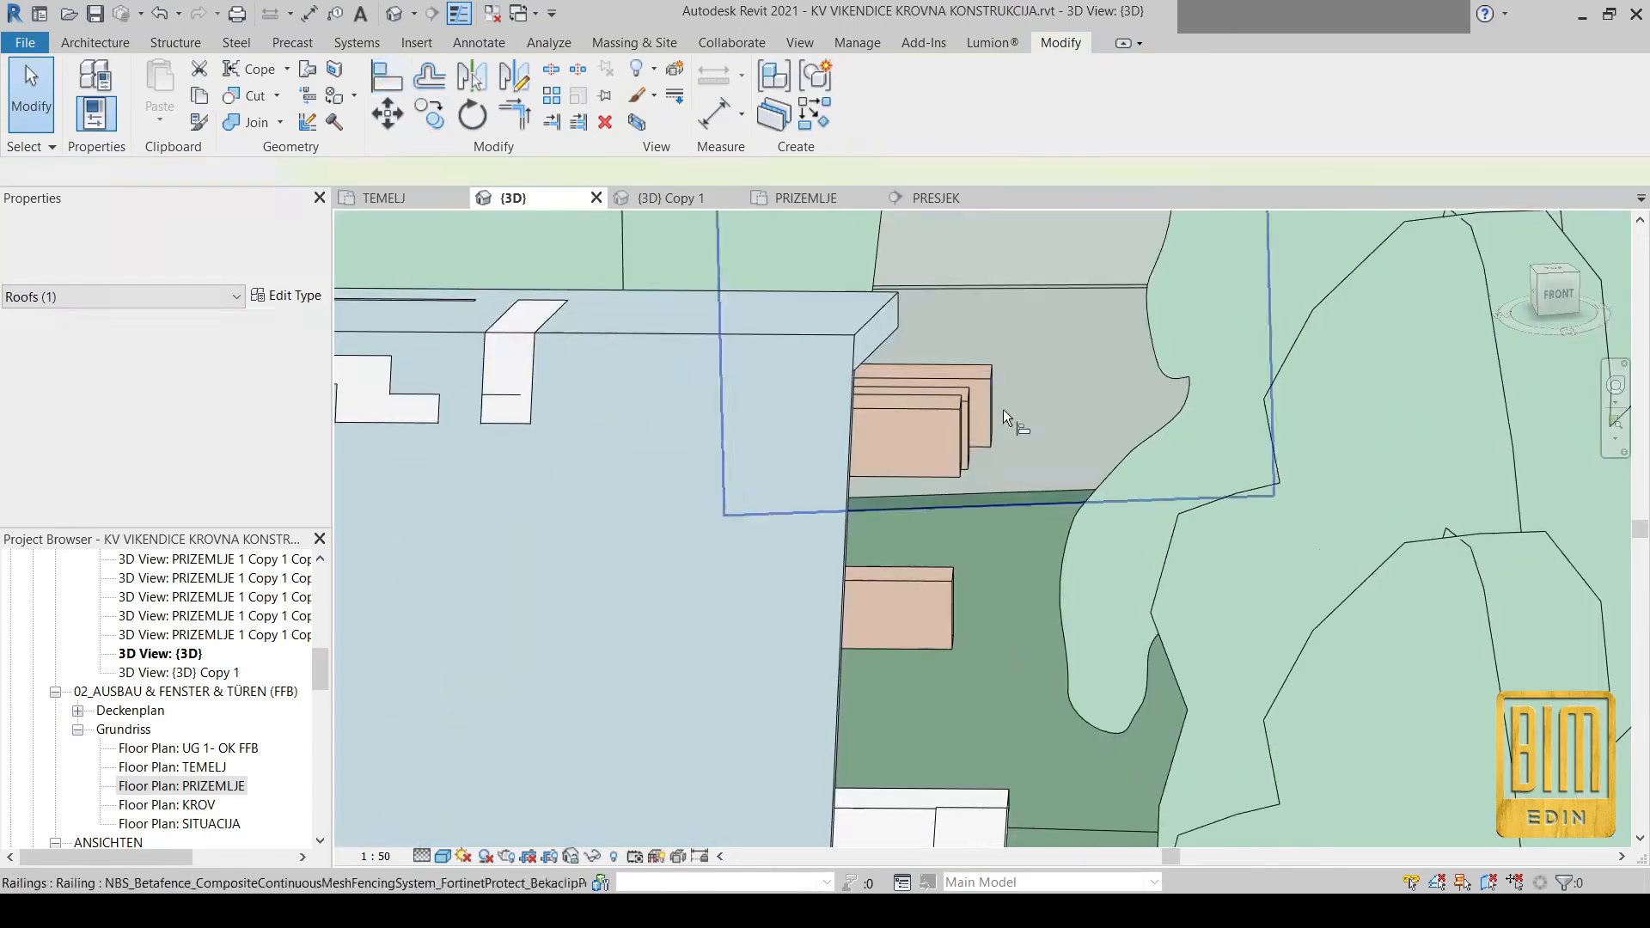
pyautogui.scroll(-6, 959, 440)
pyautogui.keyDown('shift'); pyautogui.moveTo(1026, 464); pyautogui.dragTo(914, 558, button='middle'); pyautogui.keyUp('shift')
pyautogui.scroll(3, 914, 559)
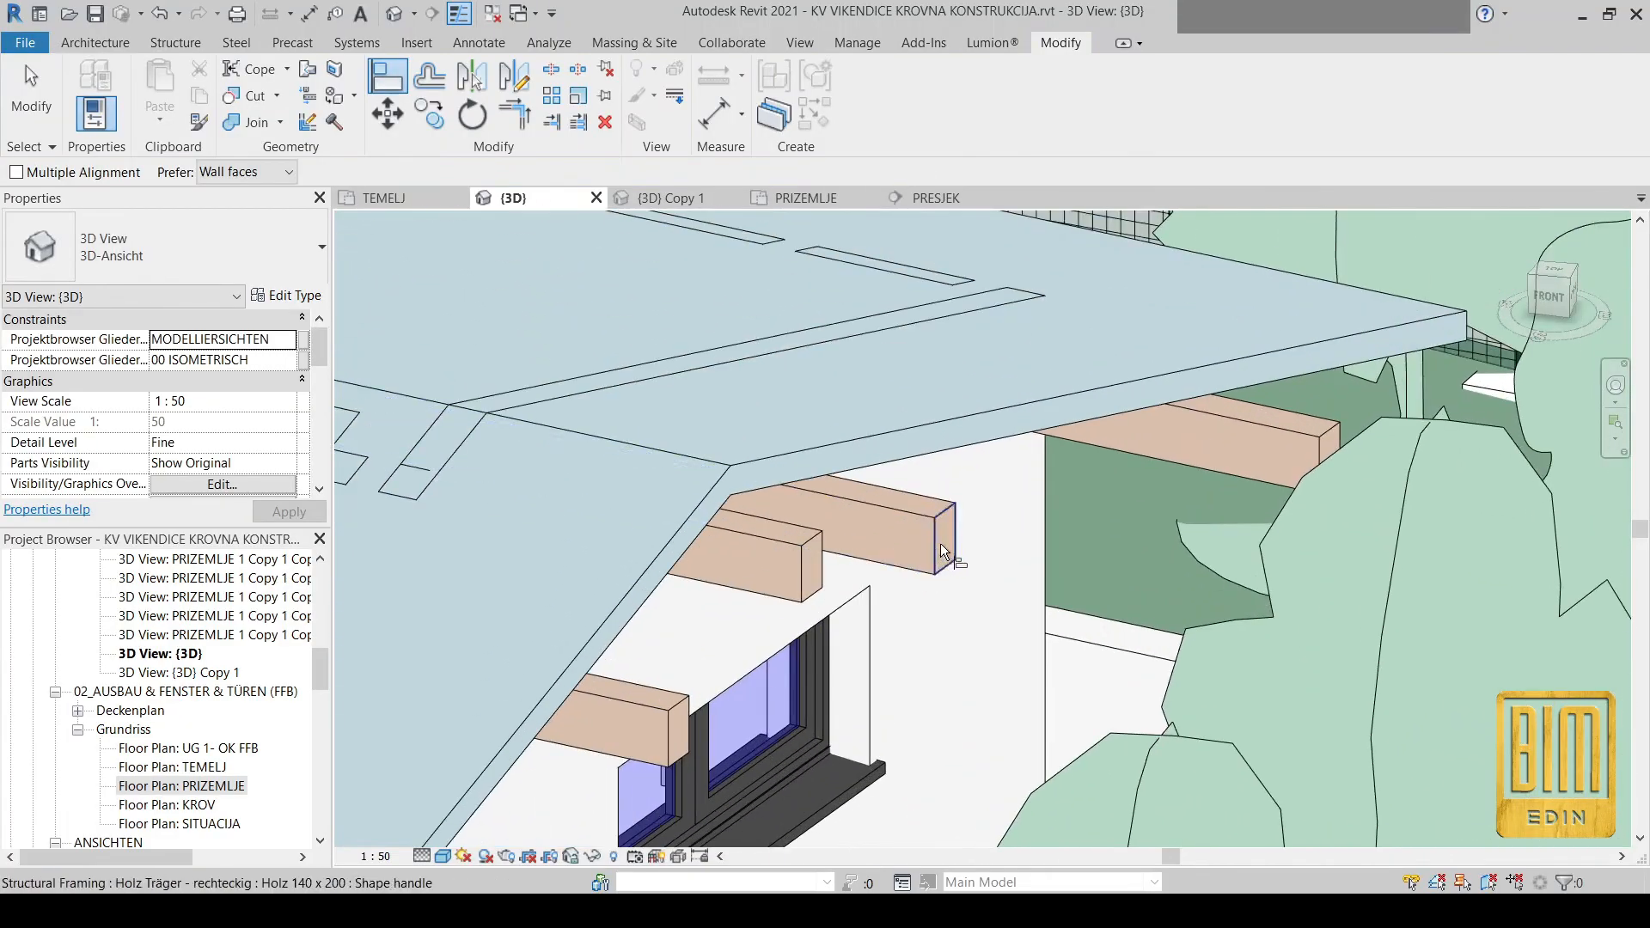
pyautogui.click(946, 529)
pyautogui.scroll(-8, 945, 523)
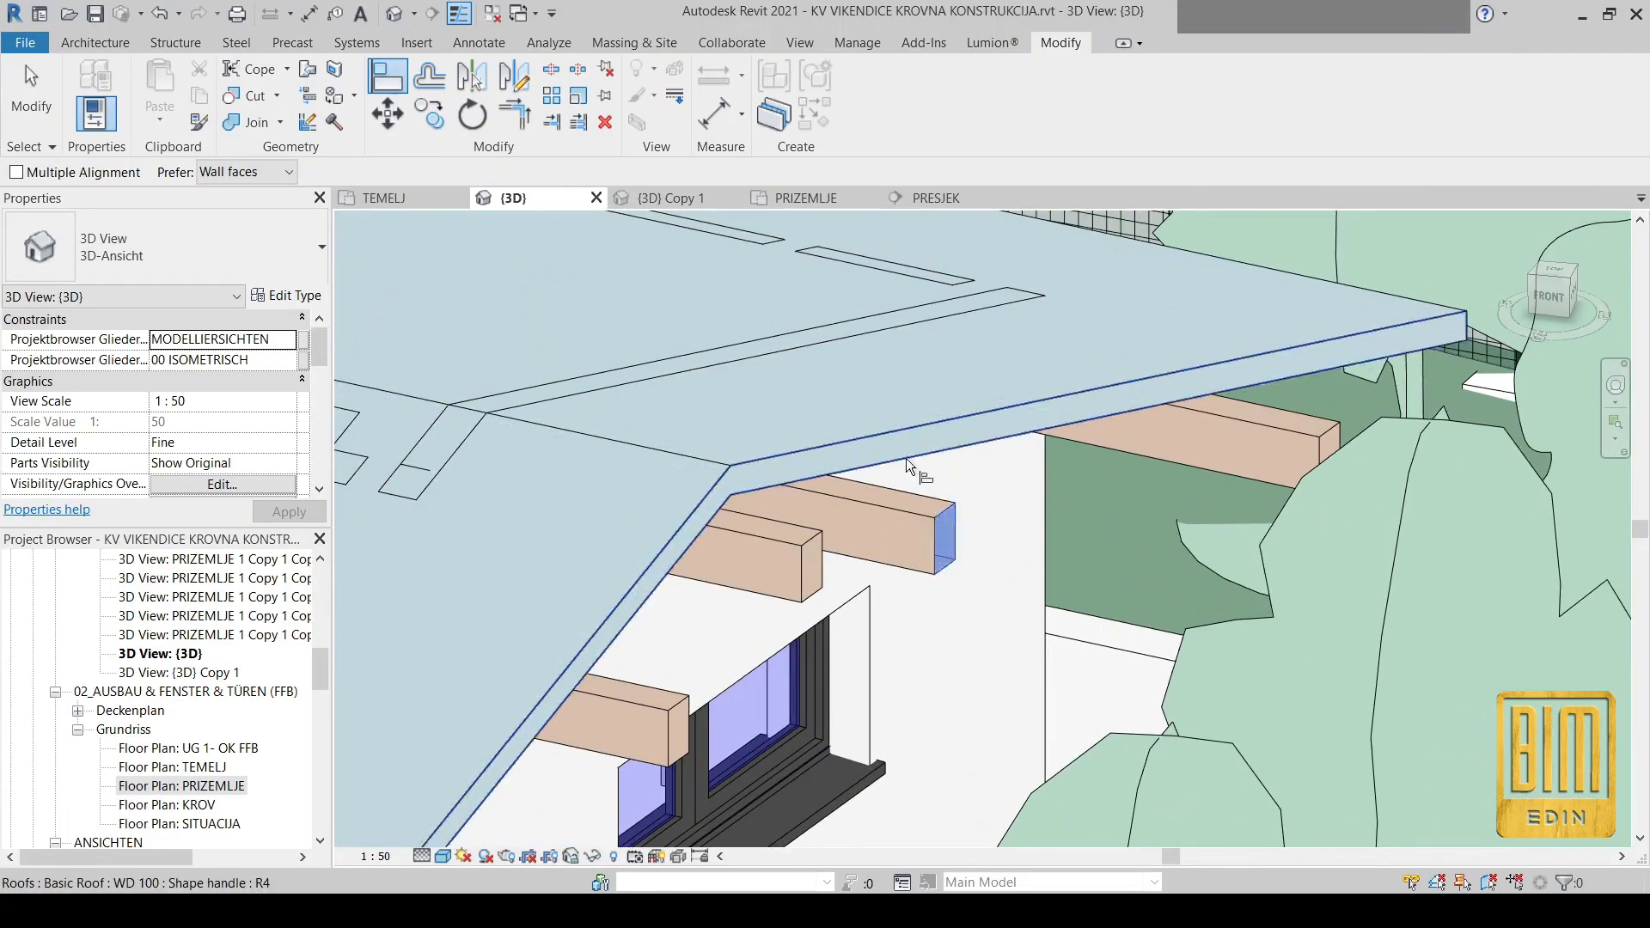
pyautogui.scroll(-2, 1004, 454)
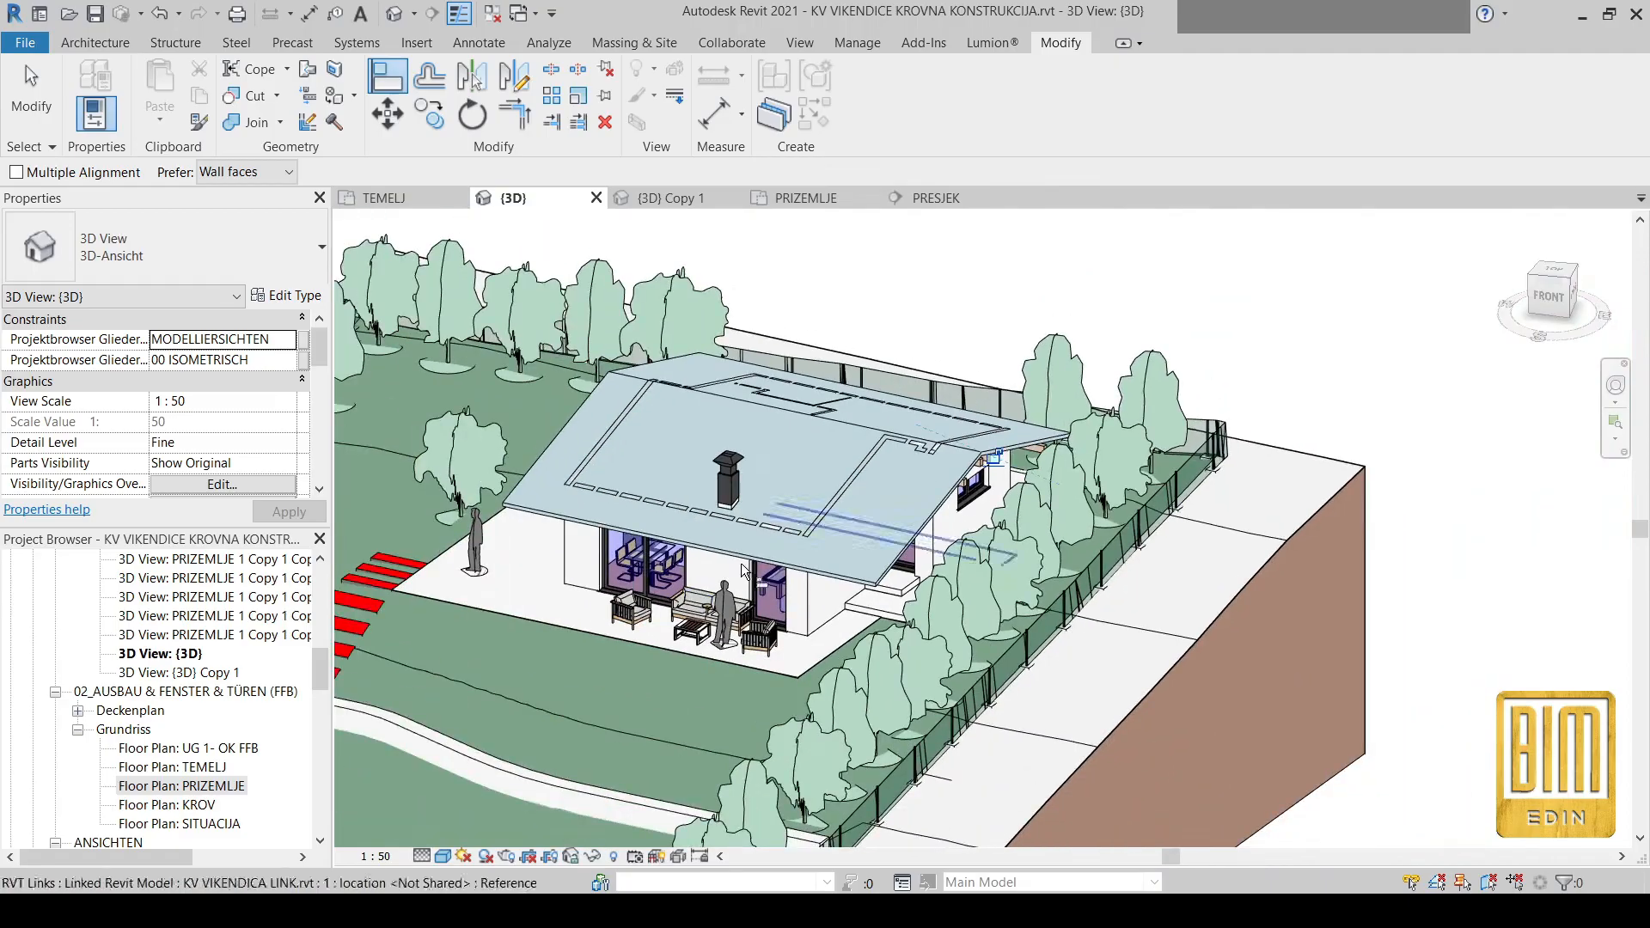
pyautogui.keyDown('shift'); pyautogui.moveTo(698, 603); pyautogui.dragTo(889, 663, button='middle'); pyautogui.keyUp('shift')
pyautogui.click(28, 103)
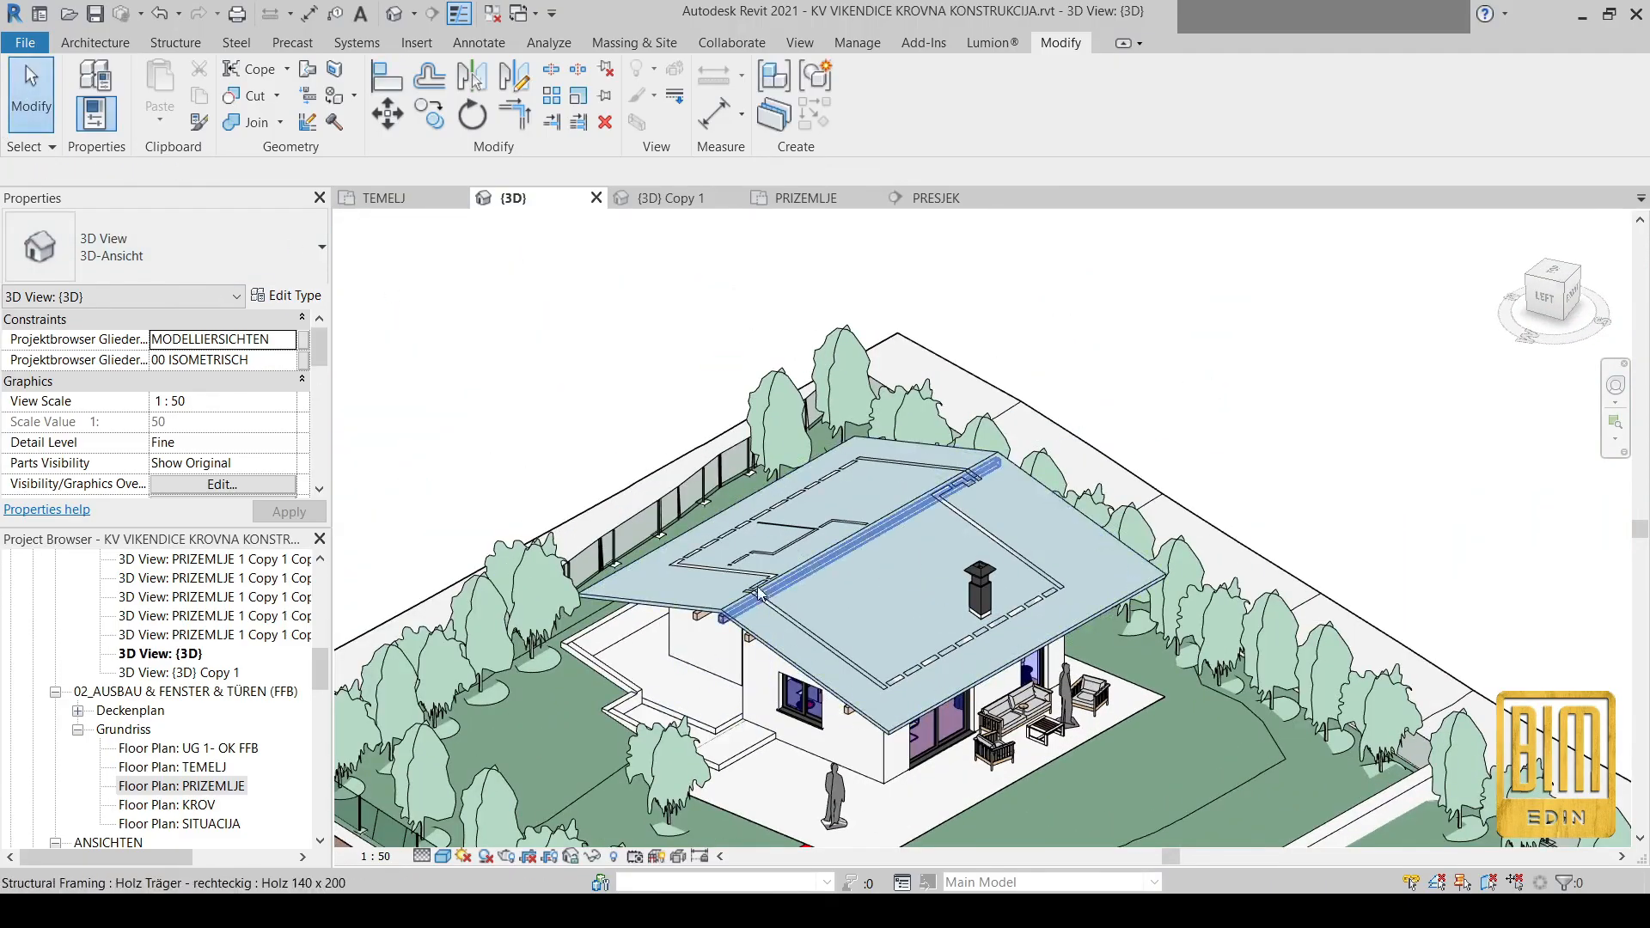
# Select the WD 100 roof, check it in the SITUACIJA floor plan and open the KROV floor plan
pyautogui.scroll(2, 668, 599)
pyautogui.click(669, 599)
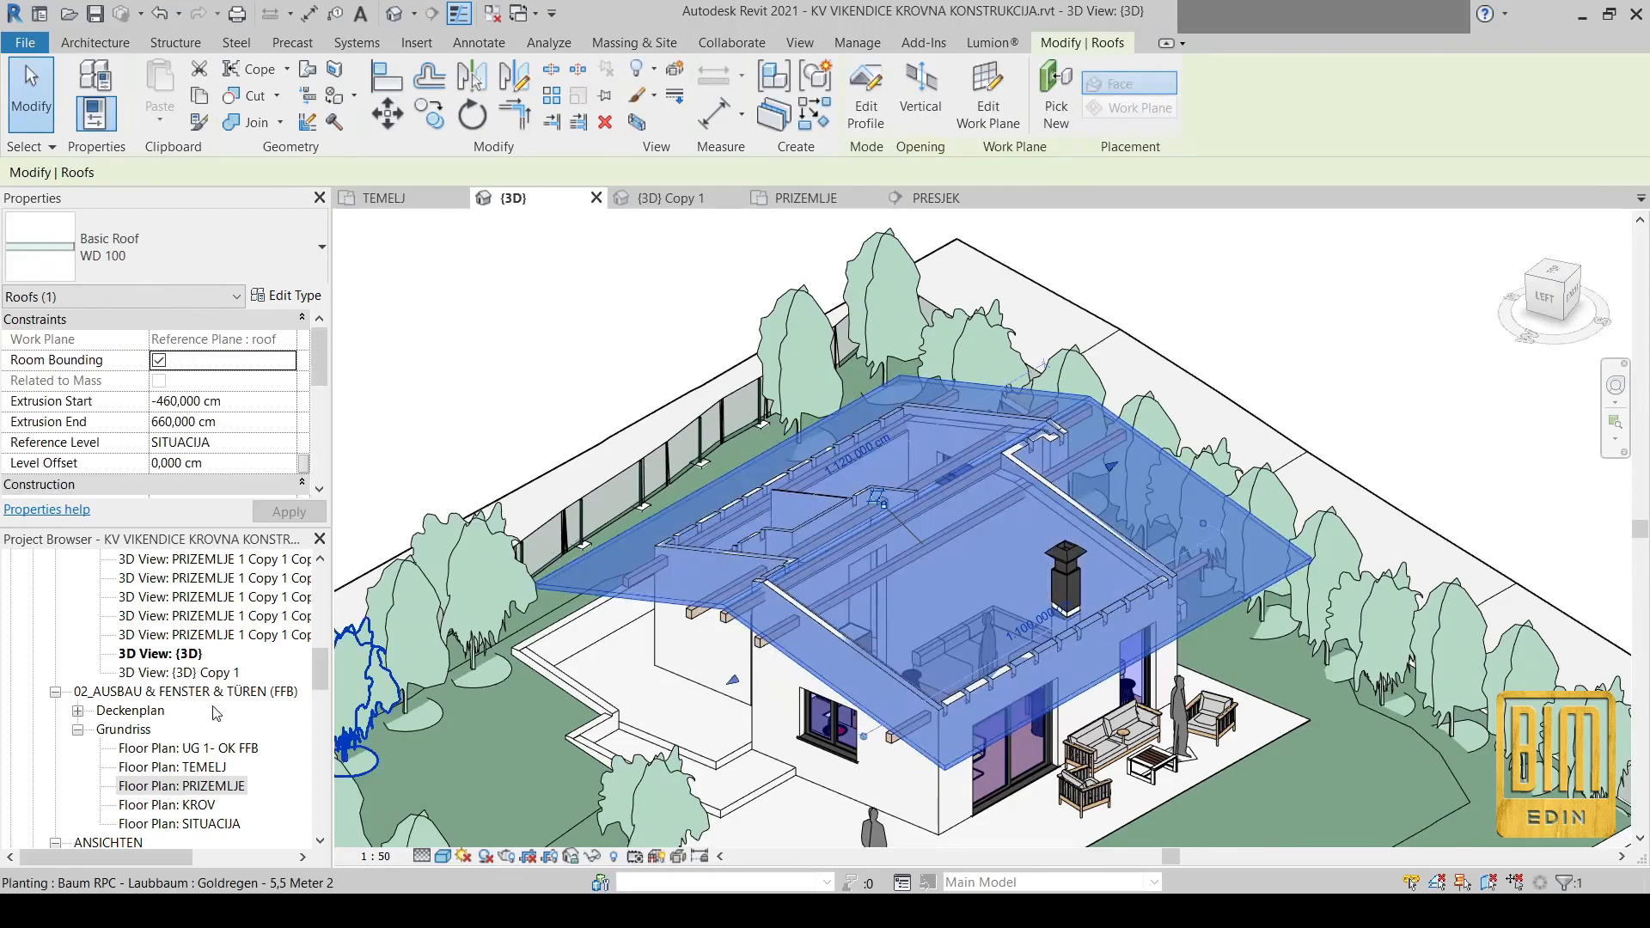
pyautogui.scroll(-1, 215, 786)
pyautogui.doubleClick(215, 785)
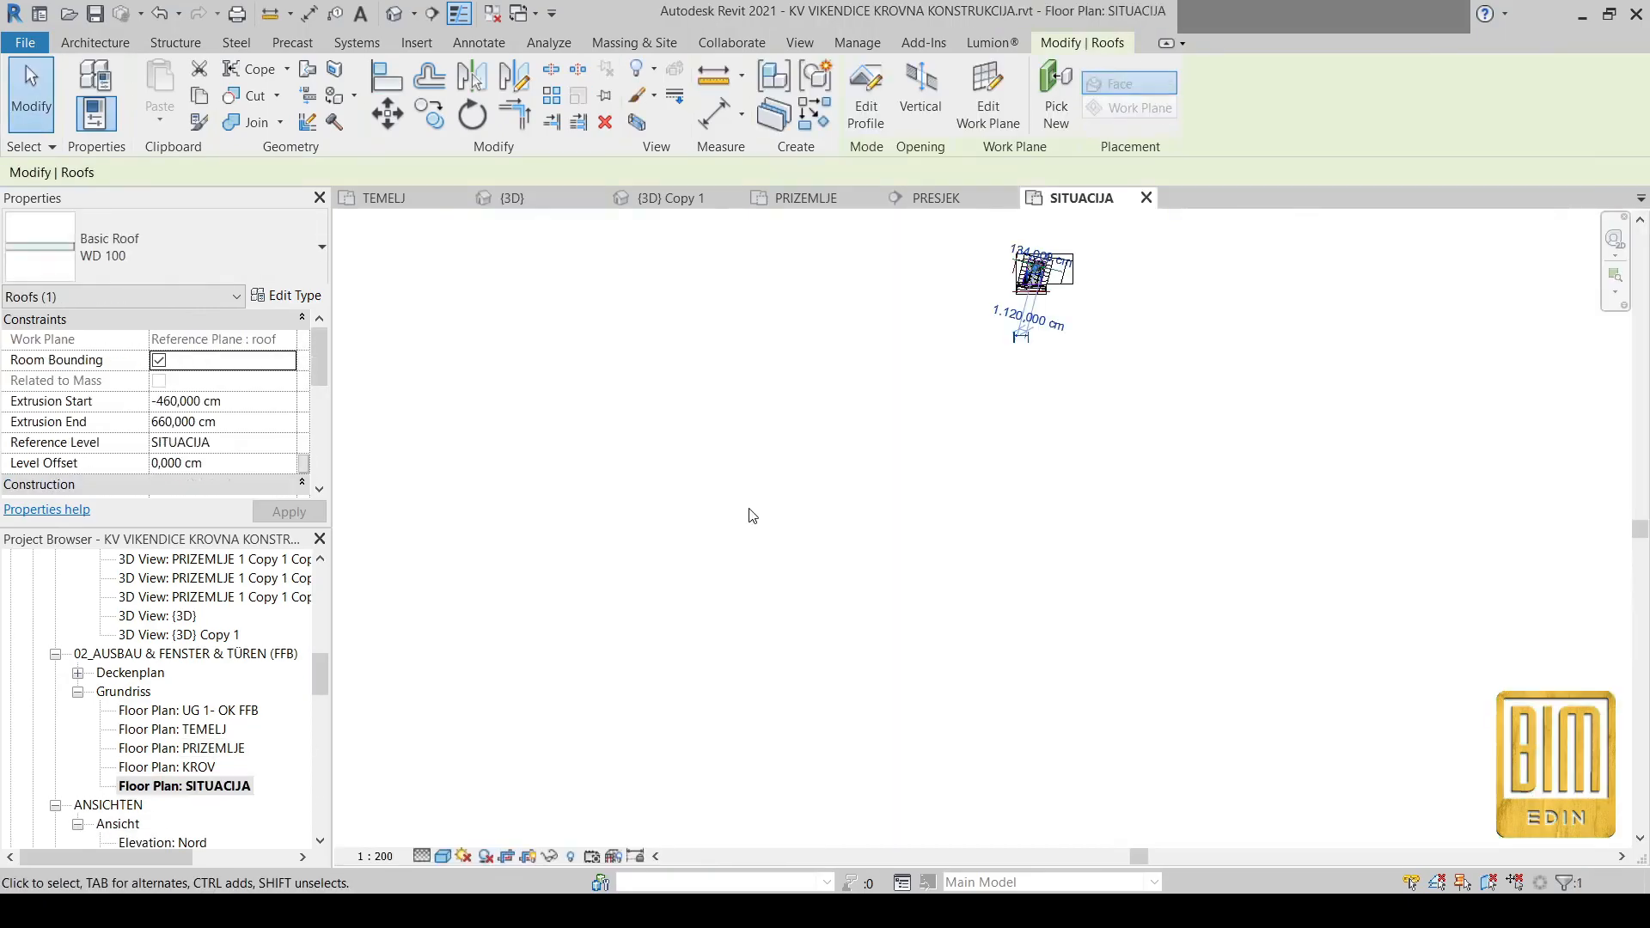
pyautogui.scroll(8, 1044, 274)
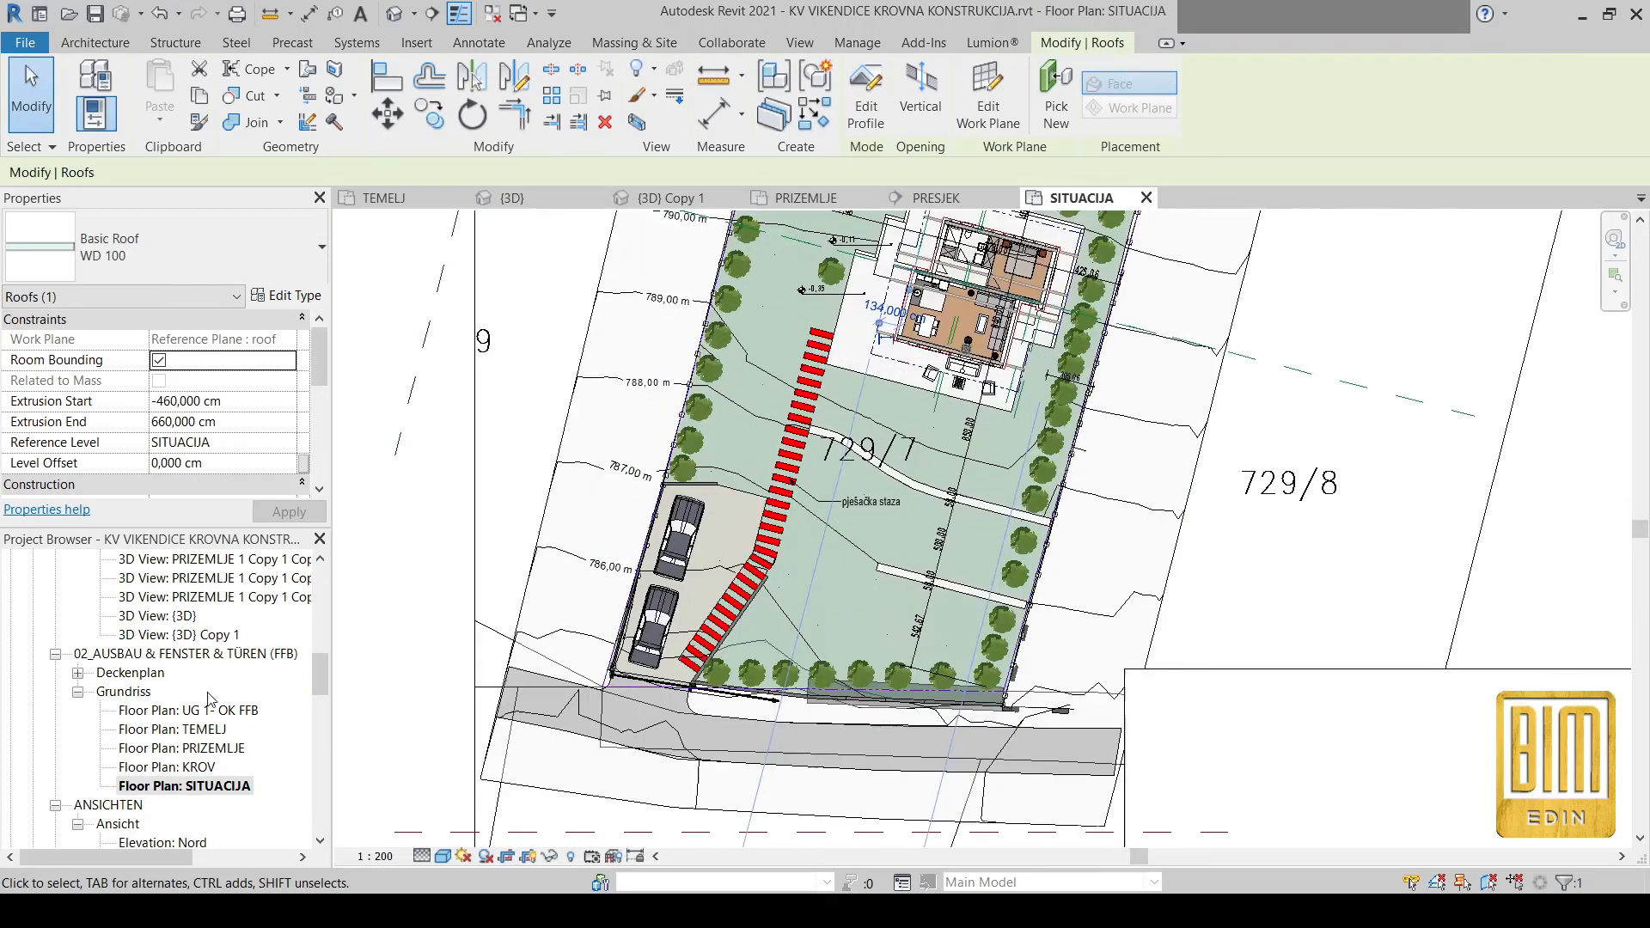
pyautogui.doubleClick(178, 769)
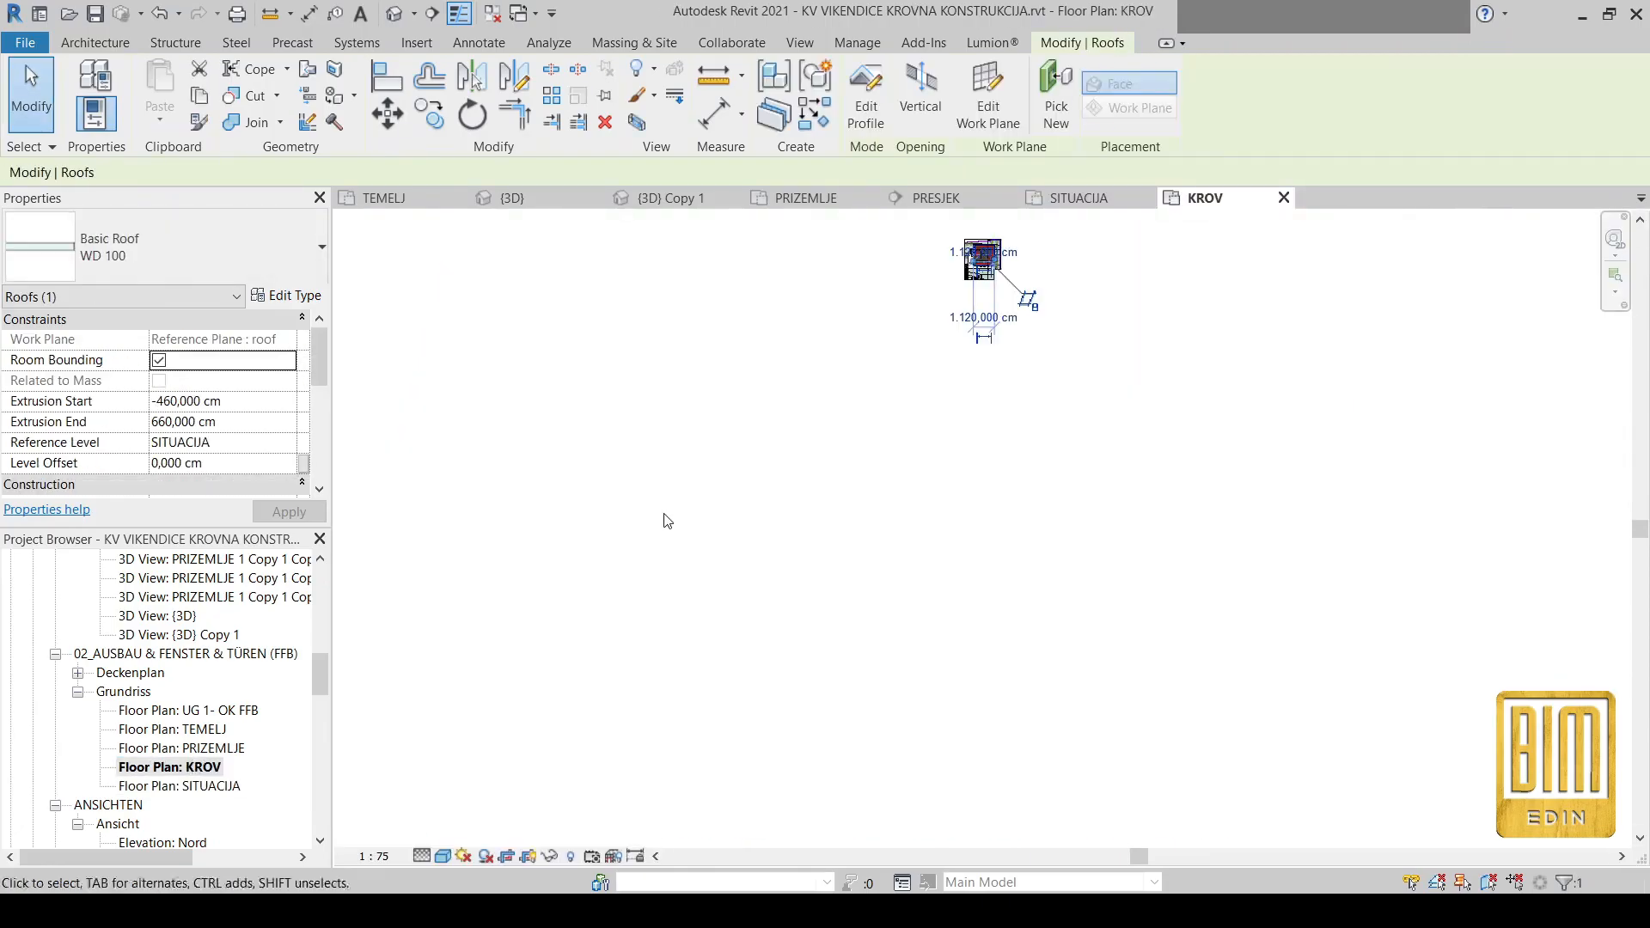
pyautogui.scroll(10, 1016, 256)
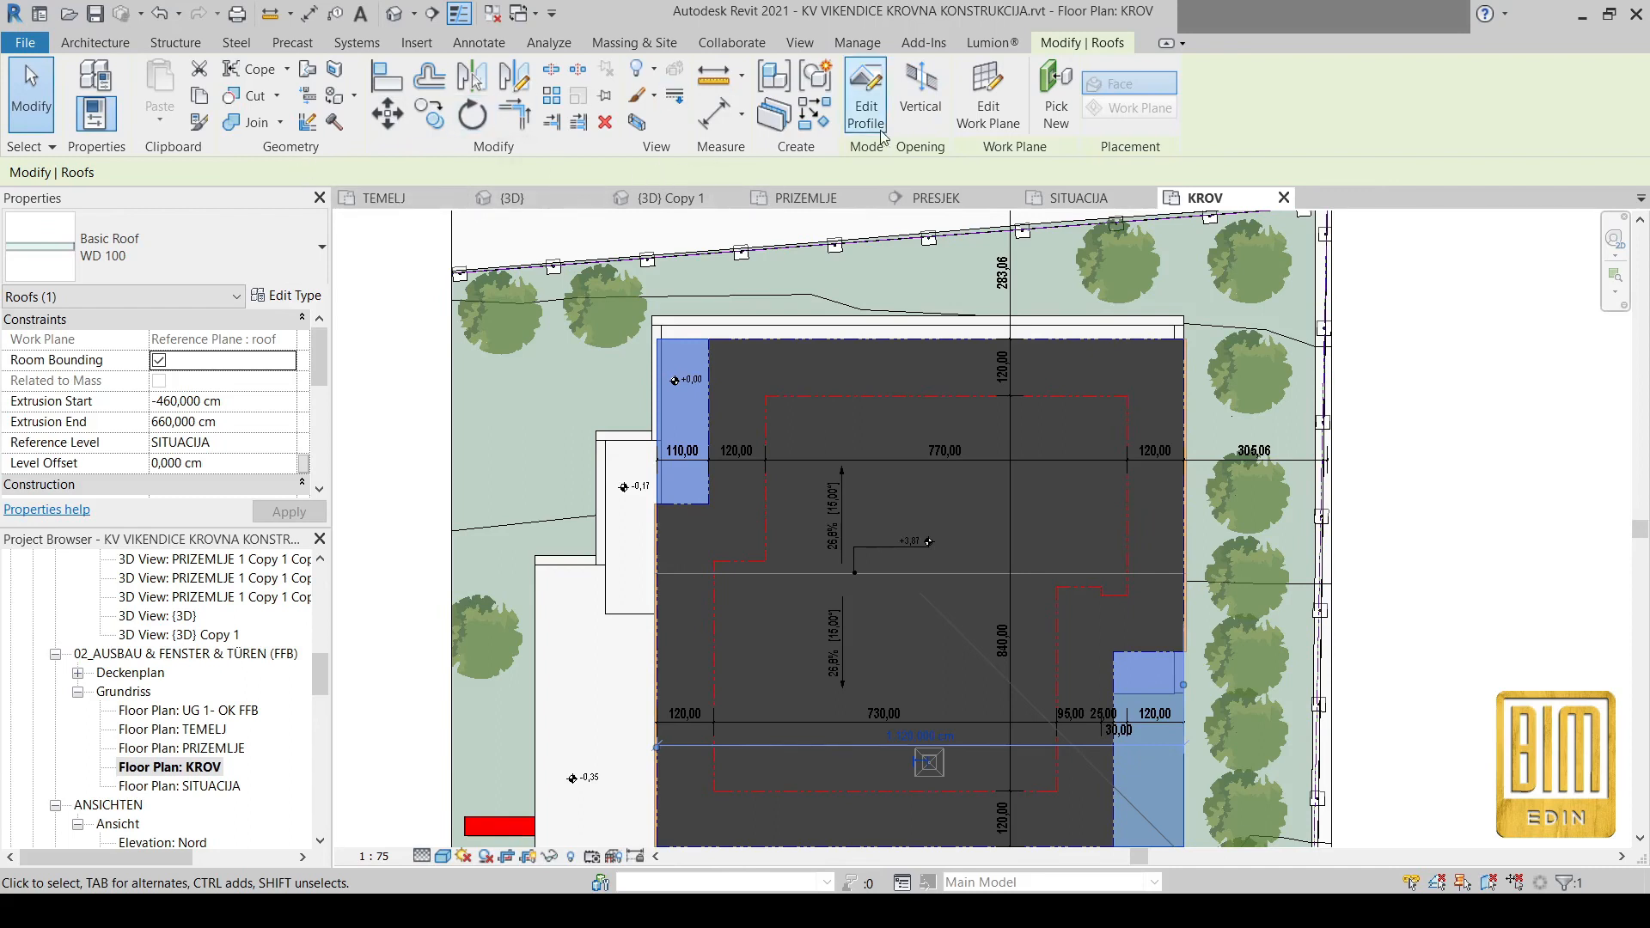
# Start a vertical opening in the WD 100 roof and sketch a rectangle about 160 cm wide over the notch near the +0,00 level mark
pyautogui.click(587, 364)
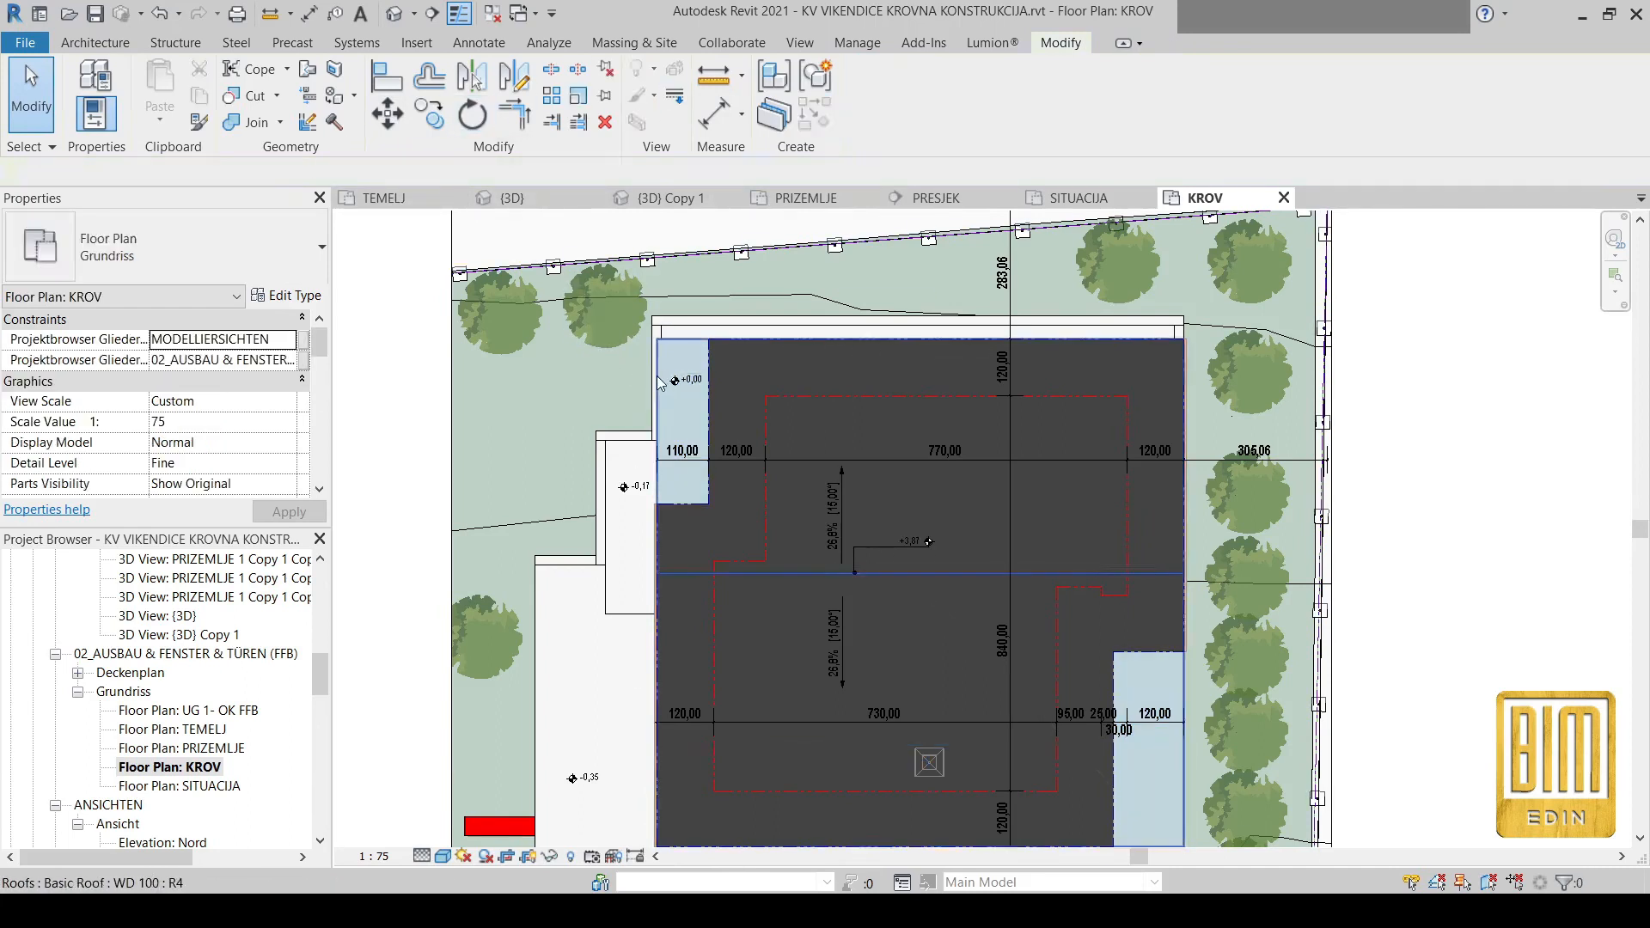
pyautogui.click(868, 481)
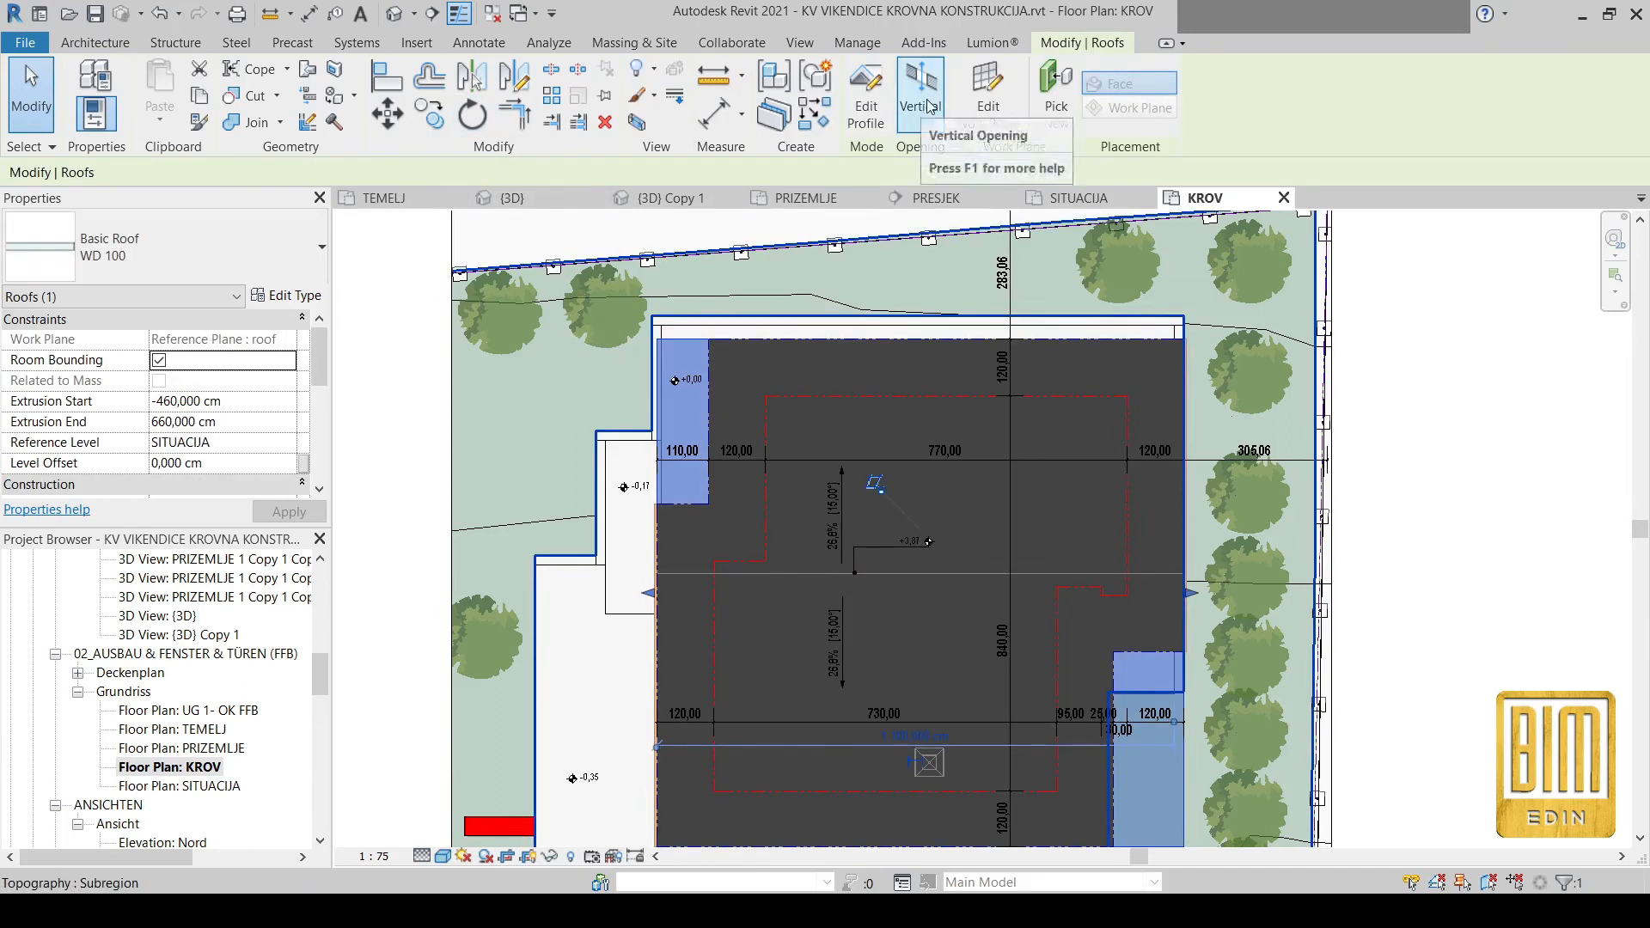
pyautogui.click(97, 43)
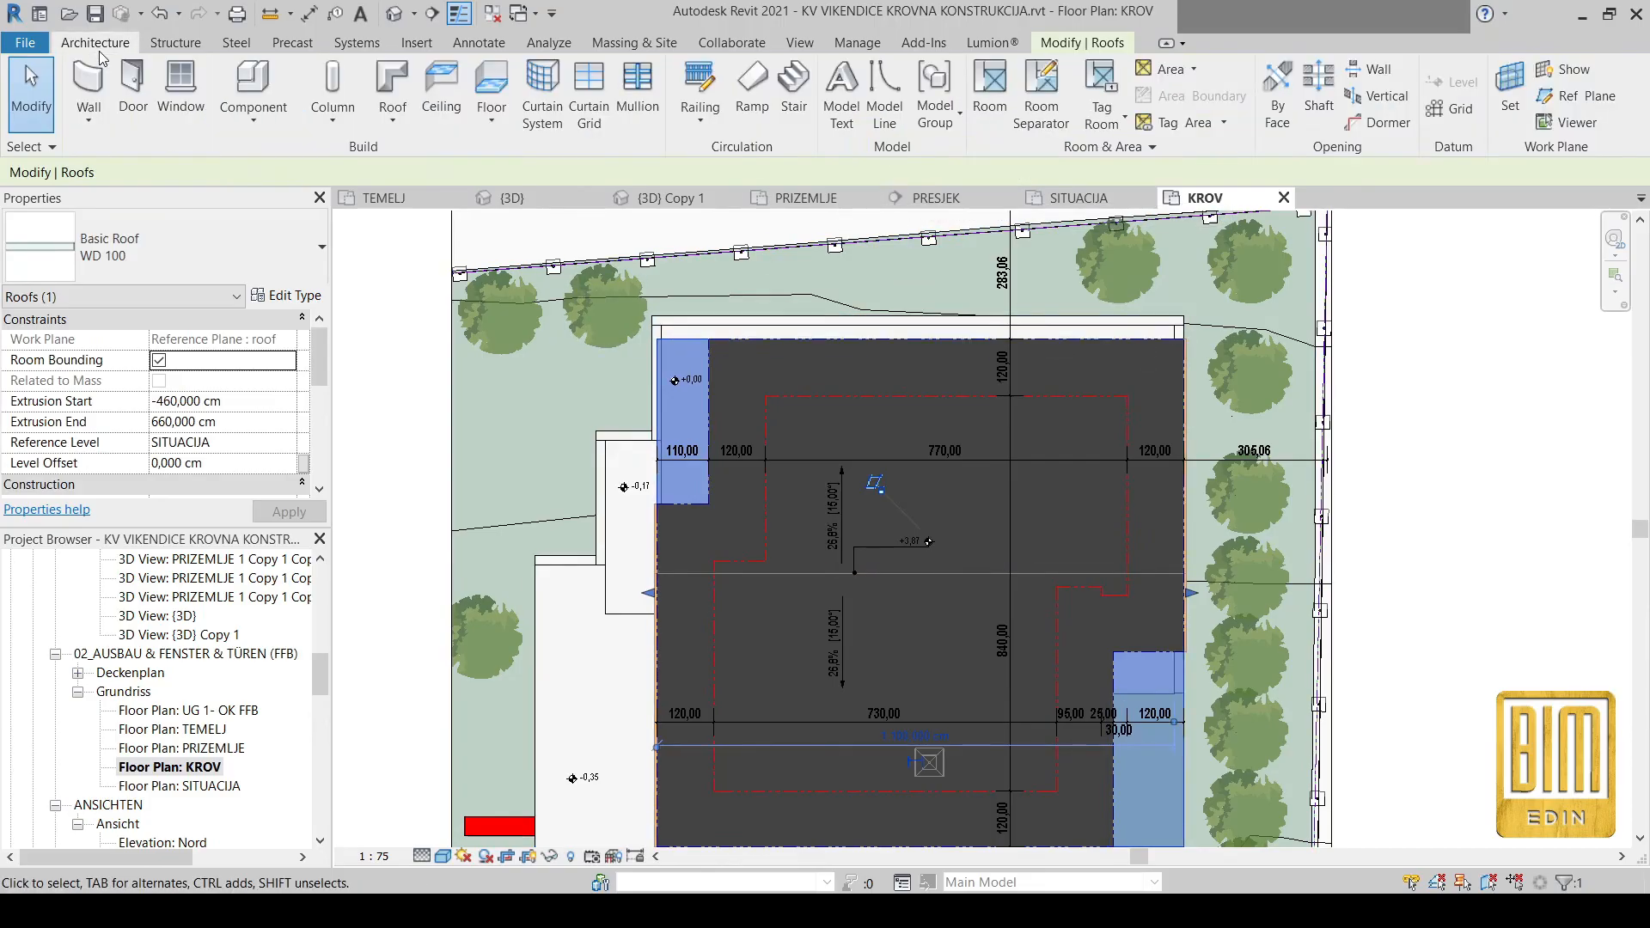
pyautogui.click(1354, 107)
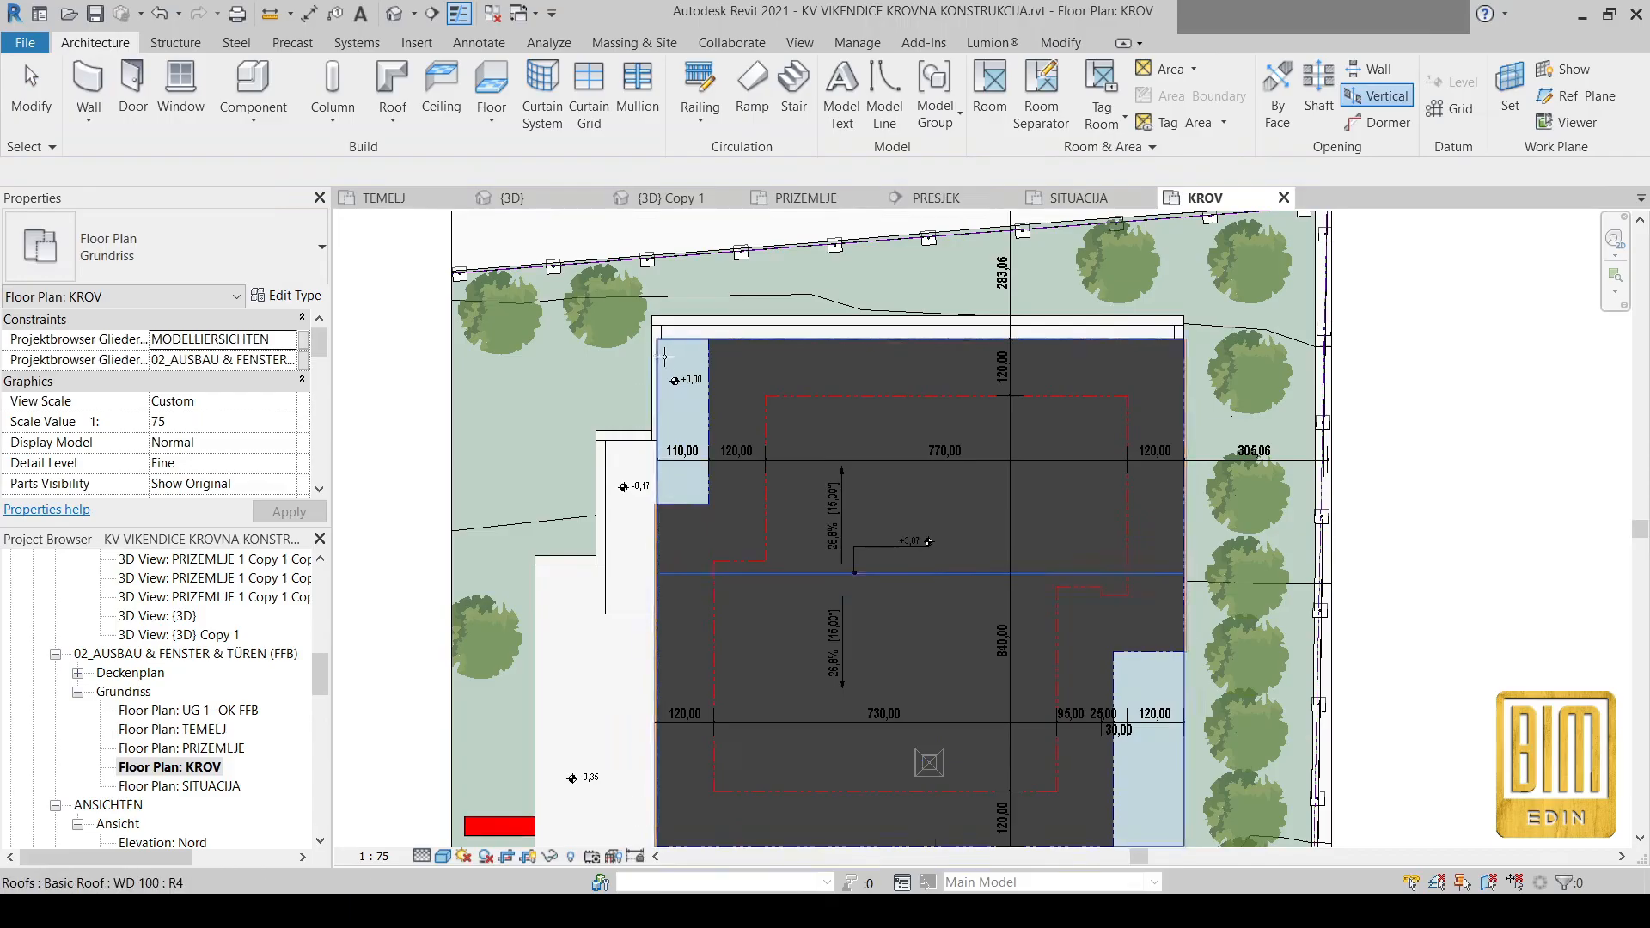
pyautogui.scroll(2, 664, 355)
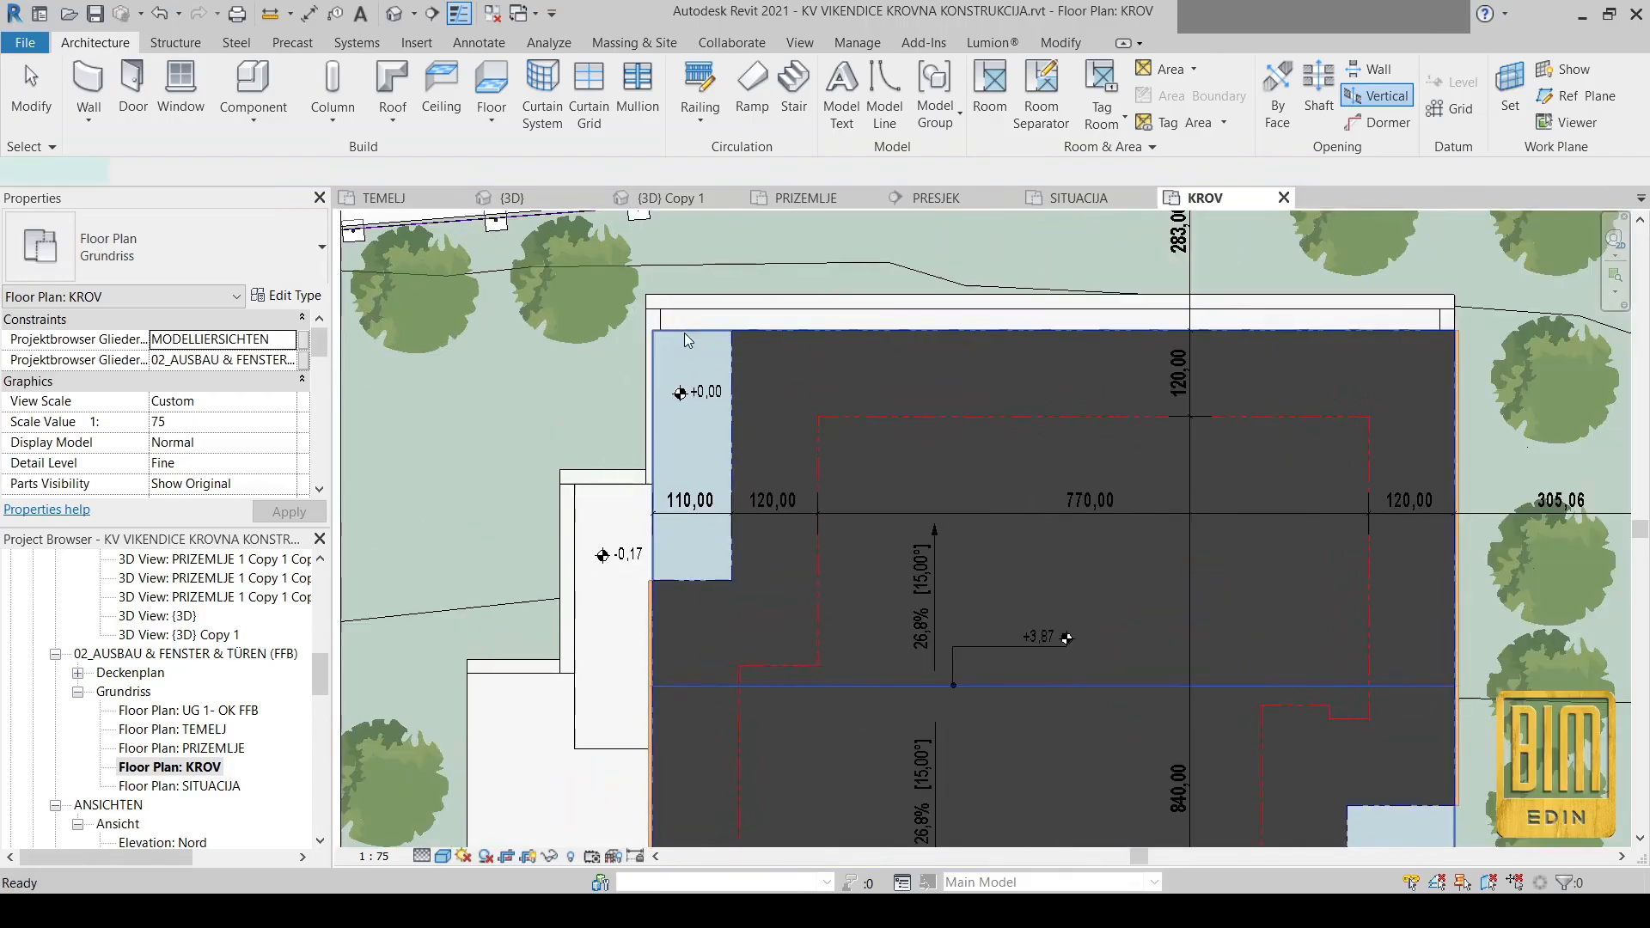
pyautogui.click(685, 332)
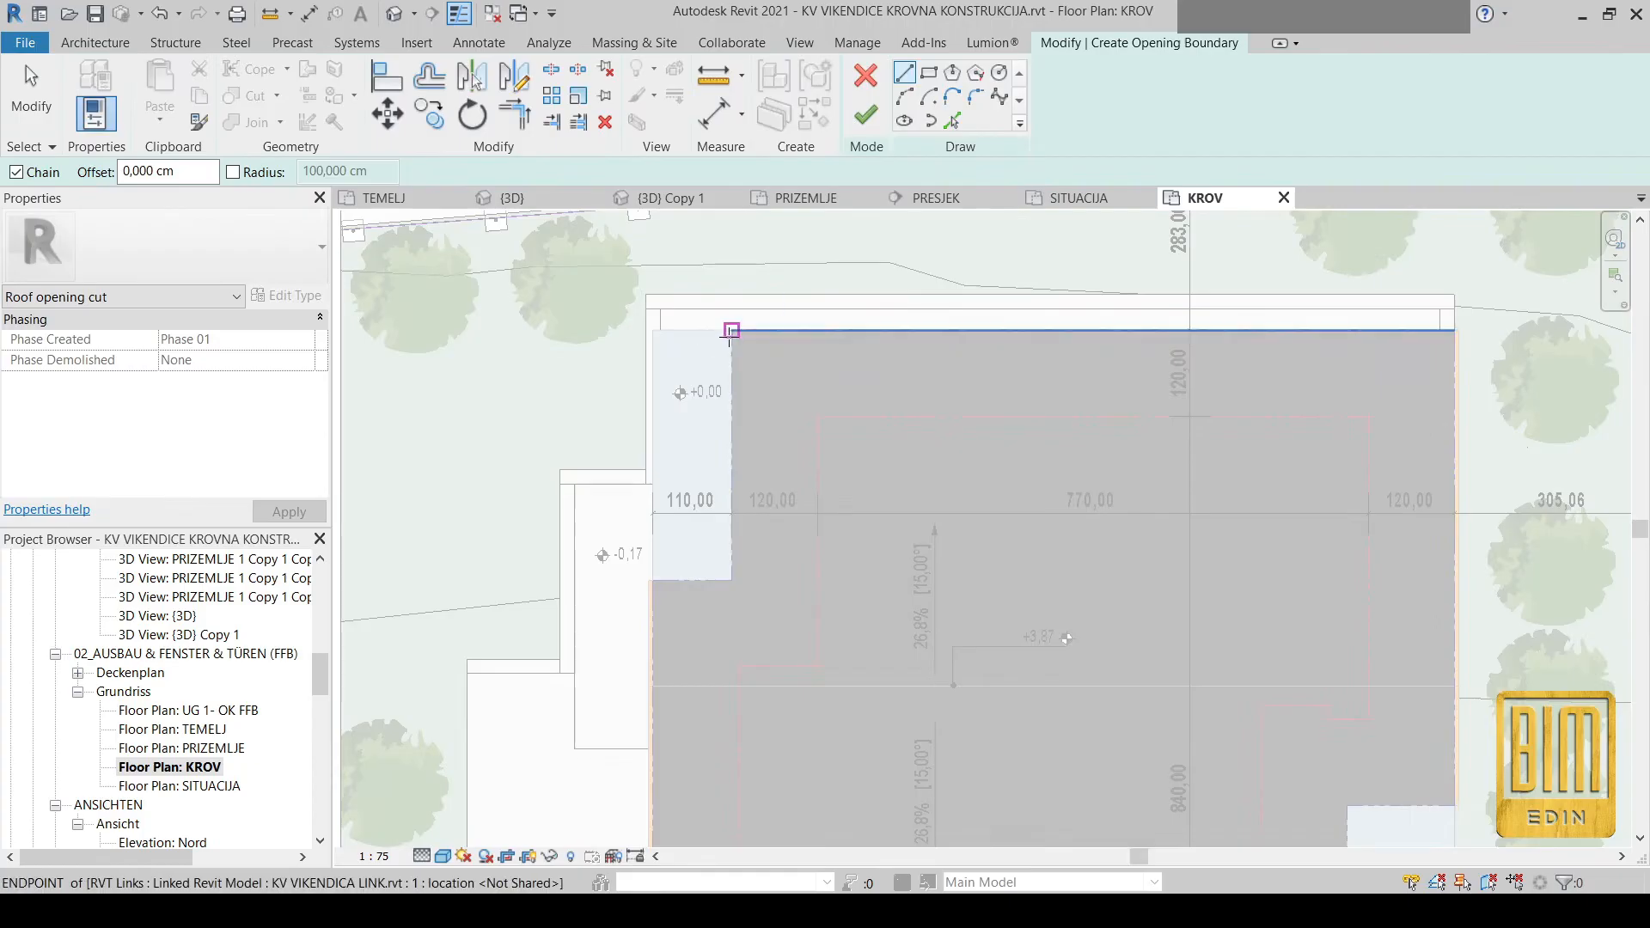
pyautogui.scroll(2, 734, 340)
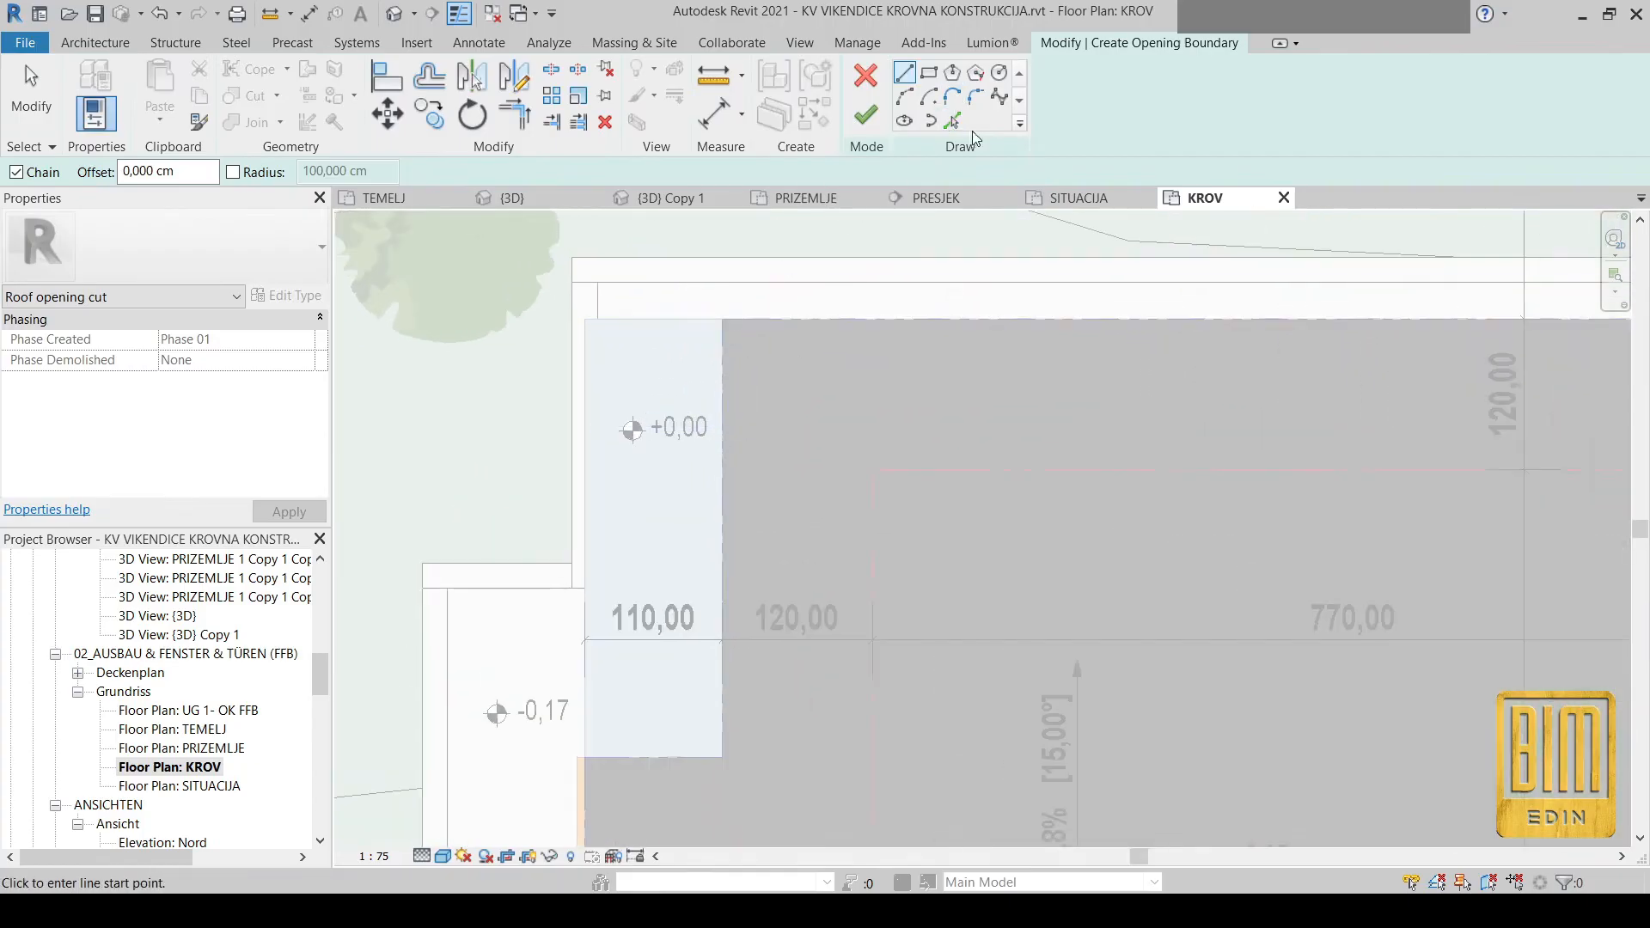
pyautogui.click(929, 77)
pyautogui.click(723, 321)
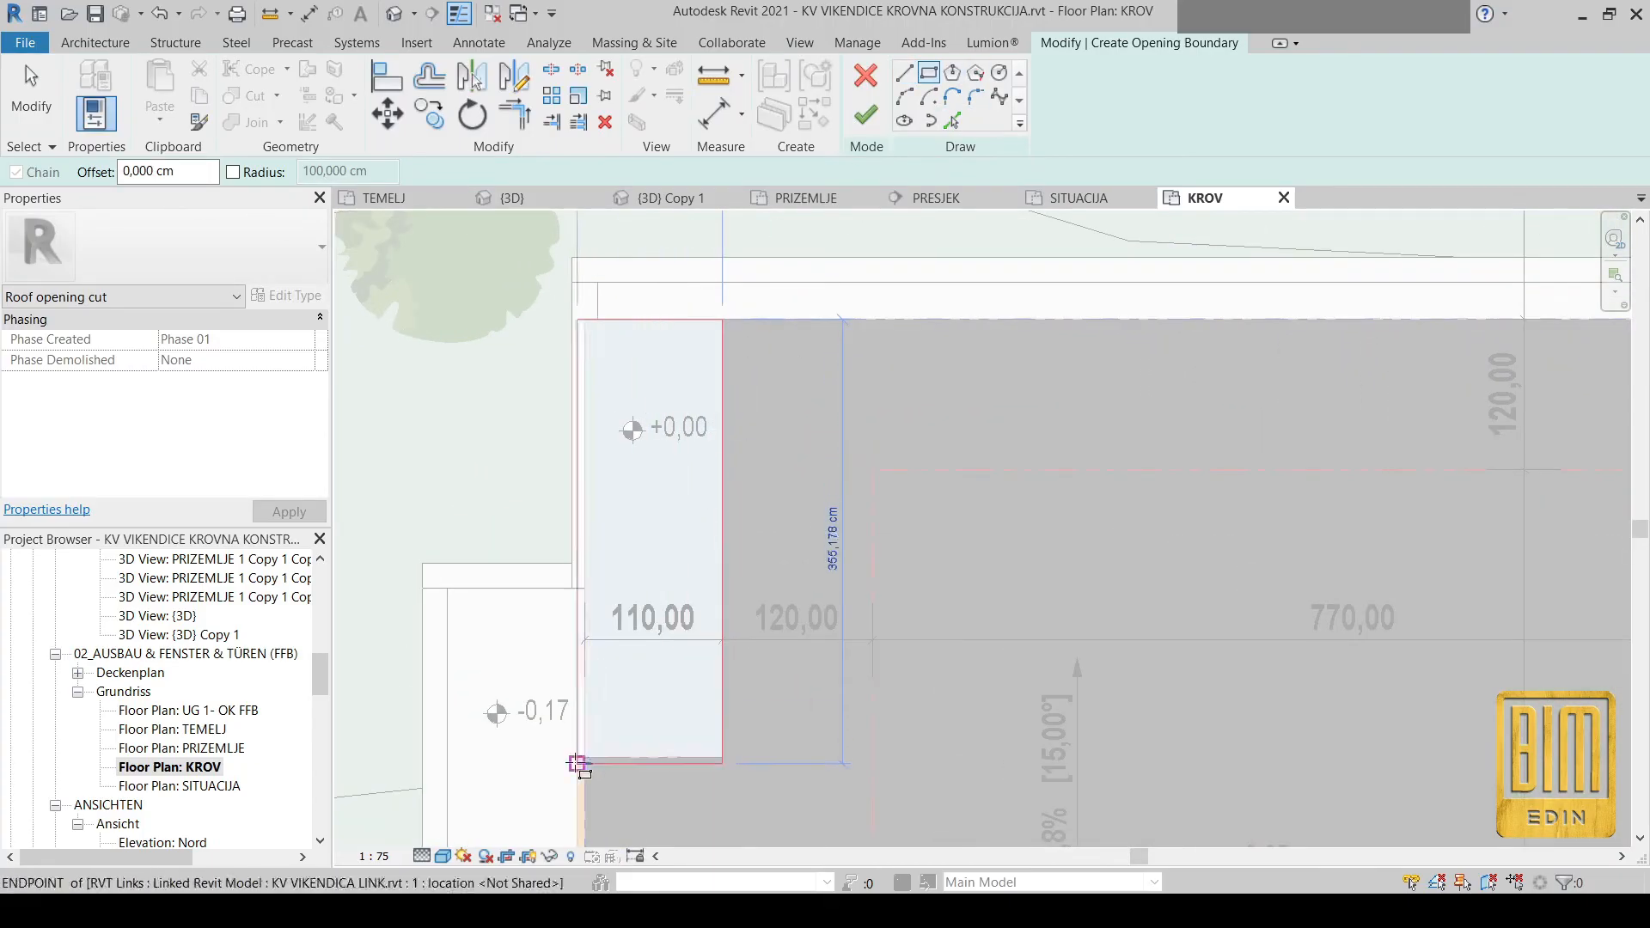
pyautogui.click(521, 757)
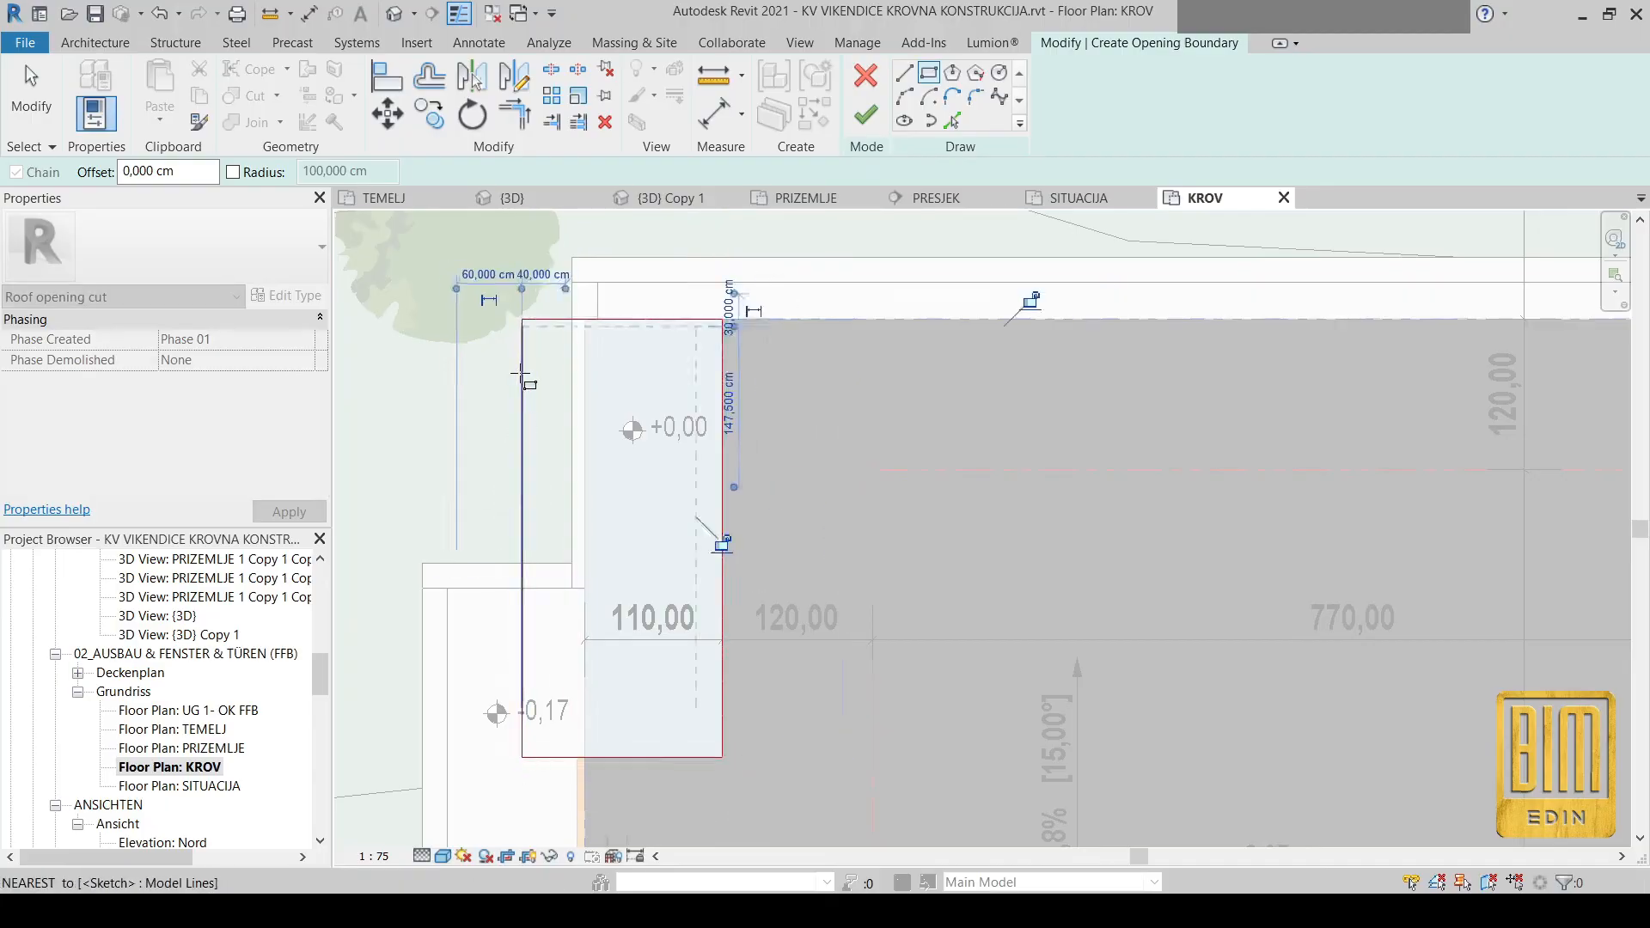
# Sketch a second opening rectangle about 415 cm long over the notch at the roof's diagonally opposite corner
pyautogui.scroll(-4, 522, 376)
pyautogui.scroll(5, 1110, 741)
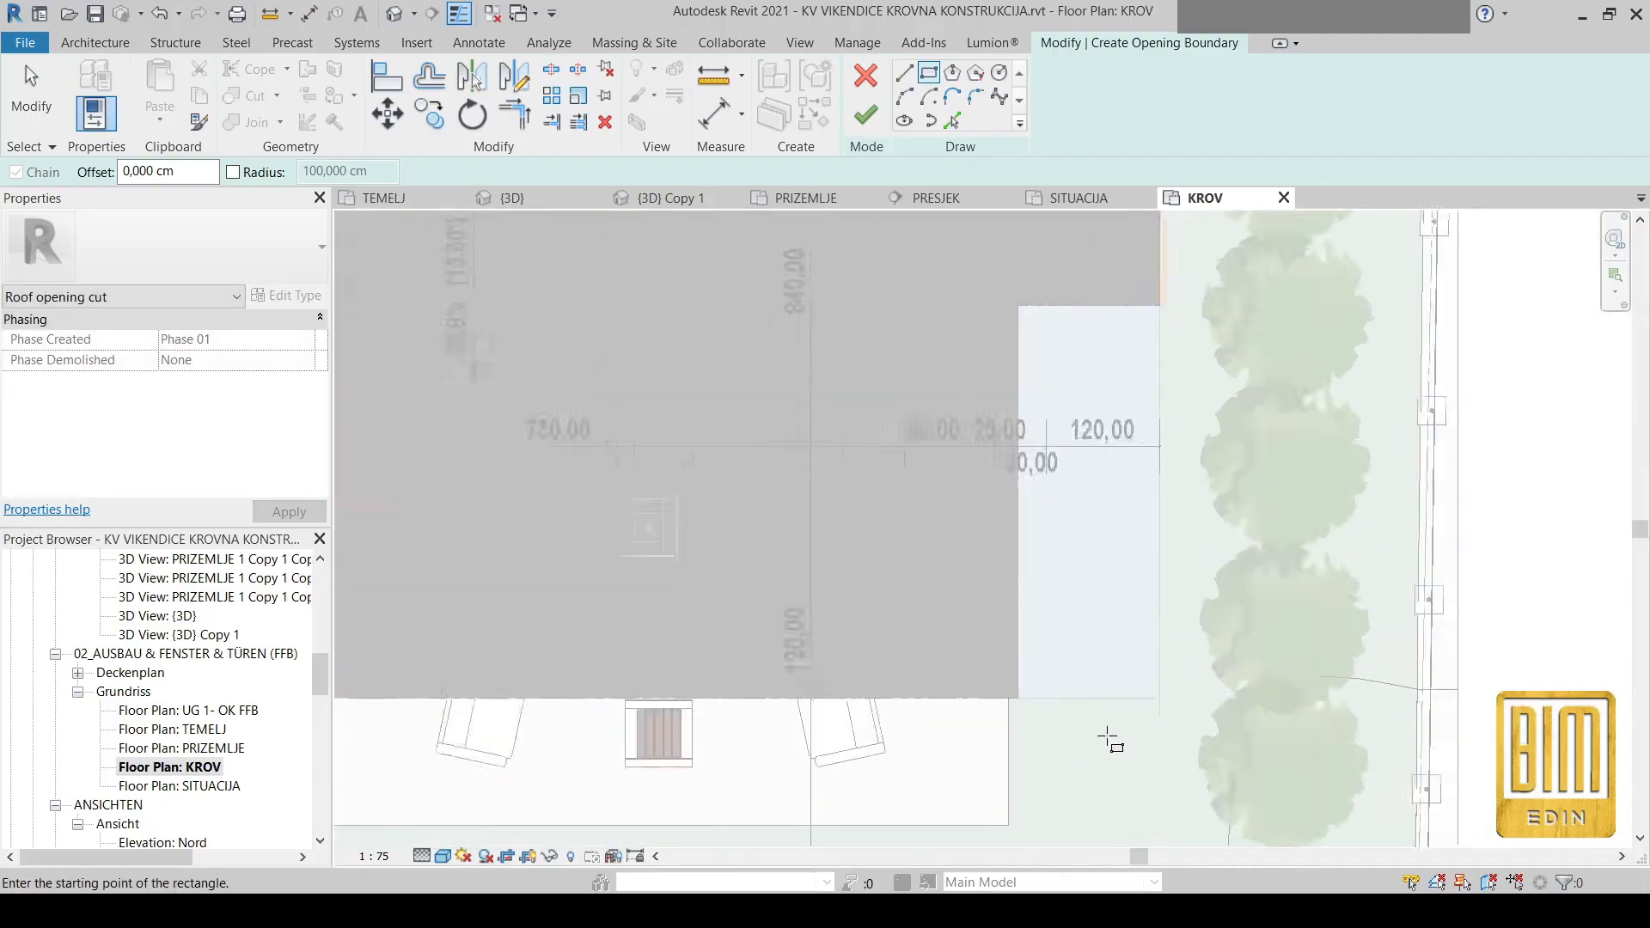
pyautogui.scroll(2, 1110, 741)
pyautogui.click(947, 671)
pyautogui.scroll(-2, 947, 671)
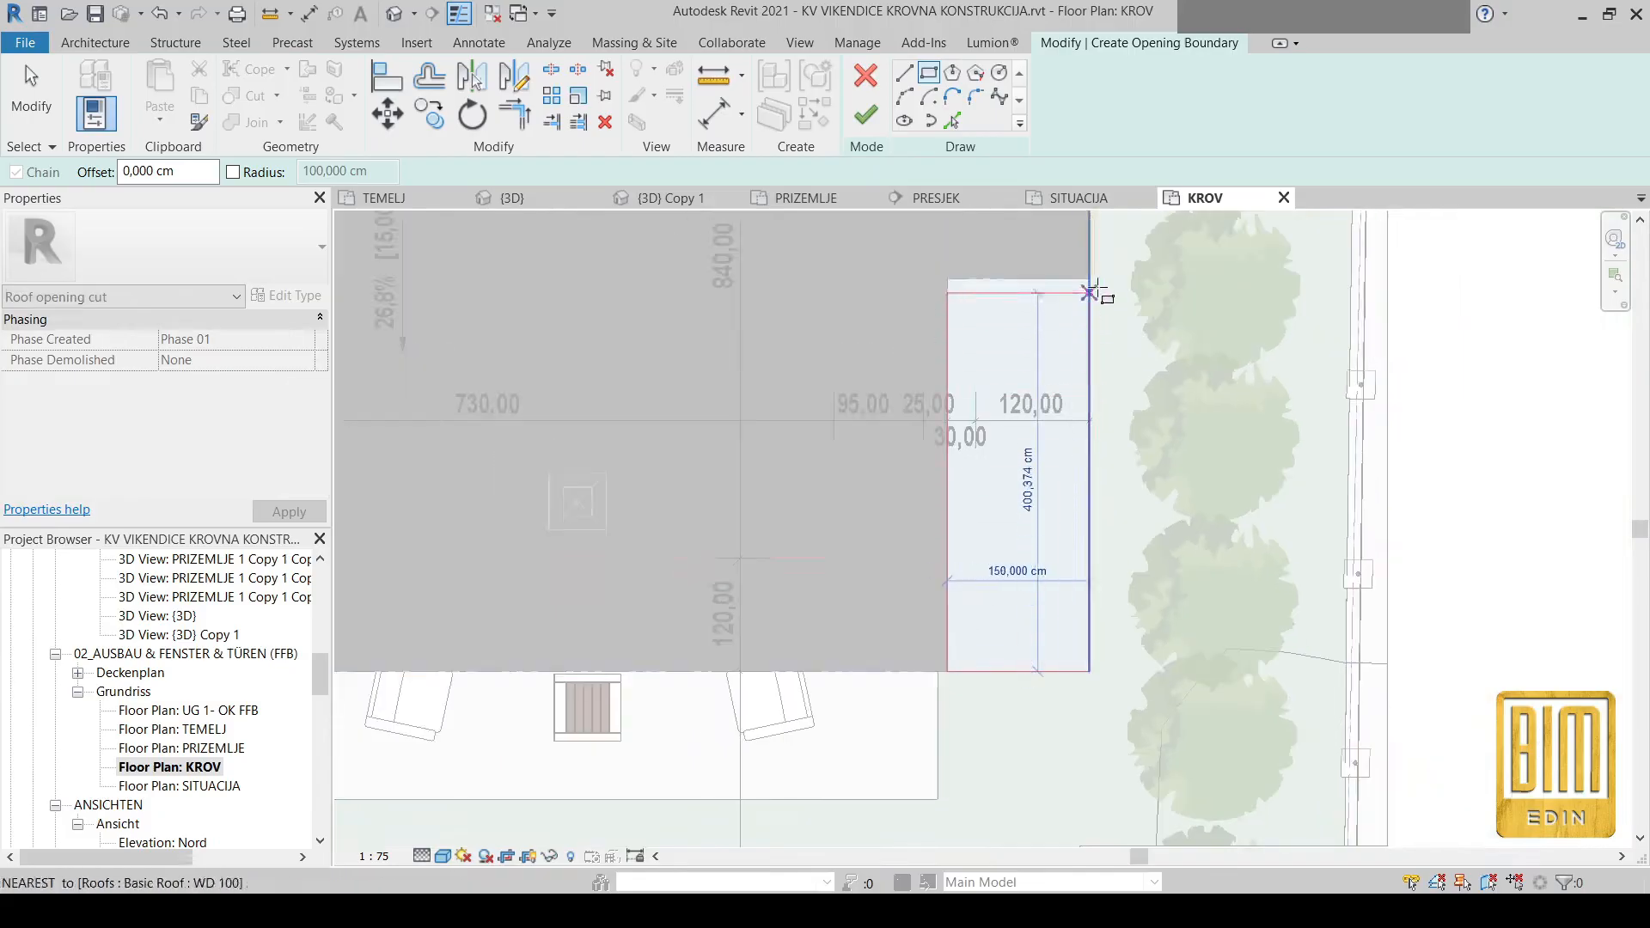
pyautogui.scroll(4, 1090, 293)
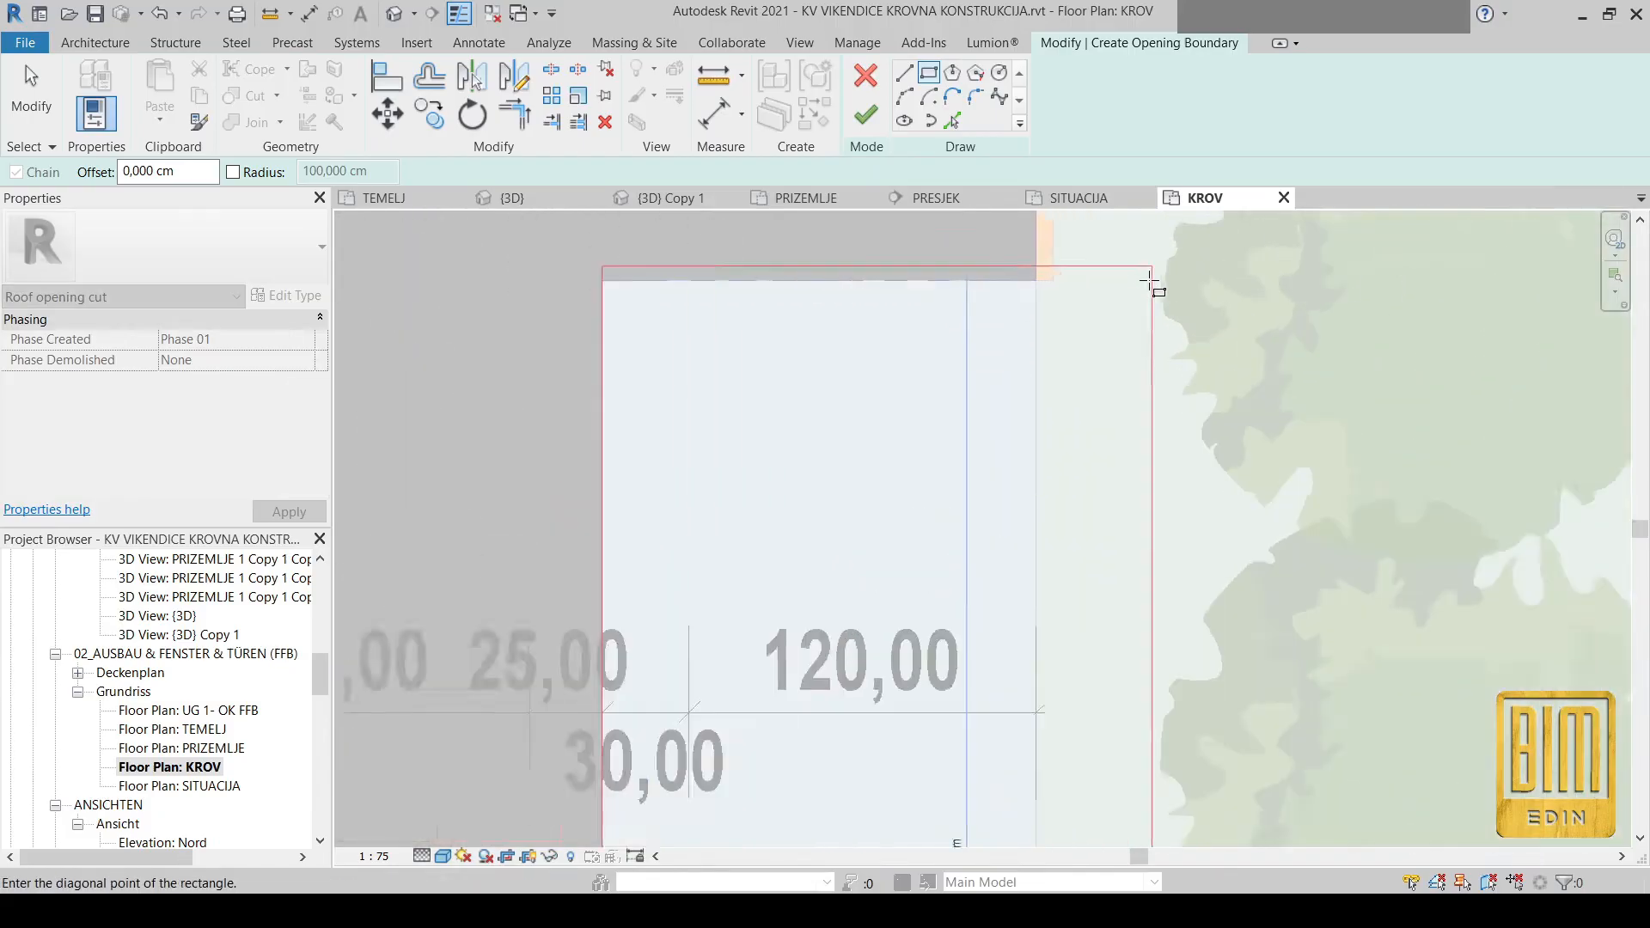
pyautogui.scroll(2, 1152, 281)
pyautogui.click(921, 280)
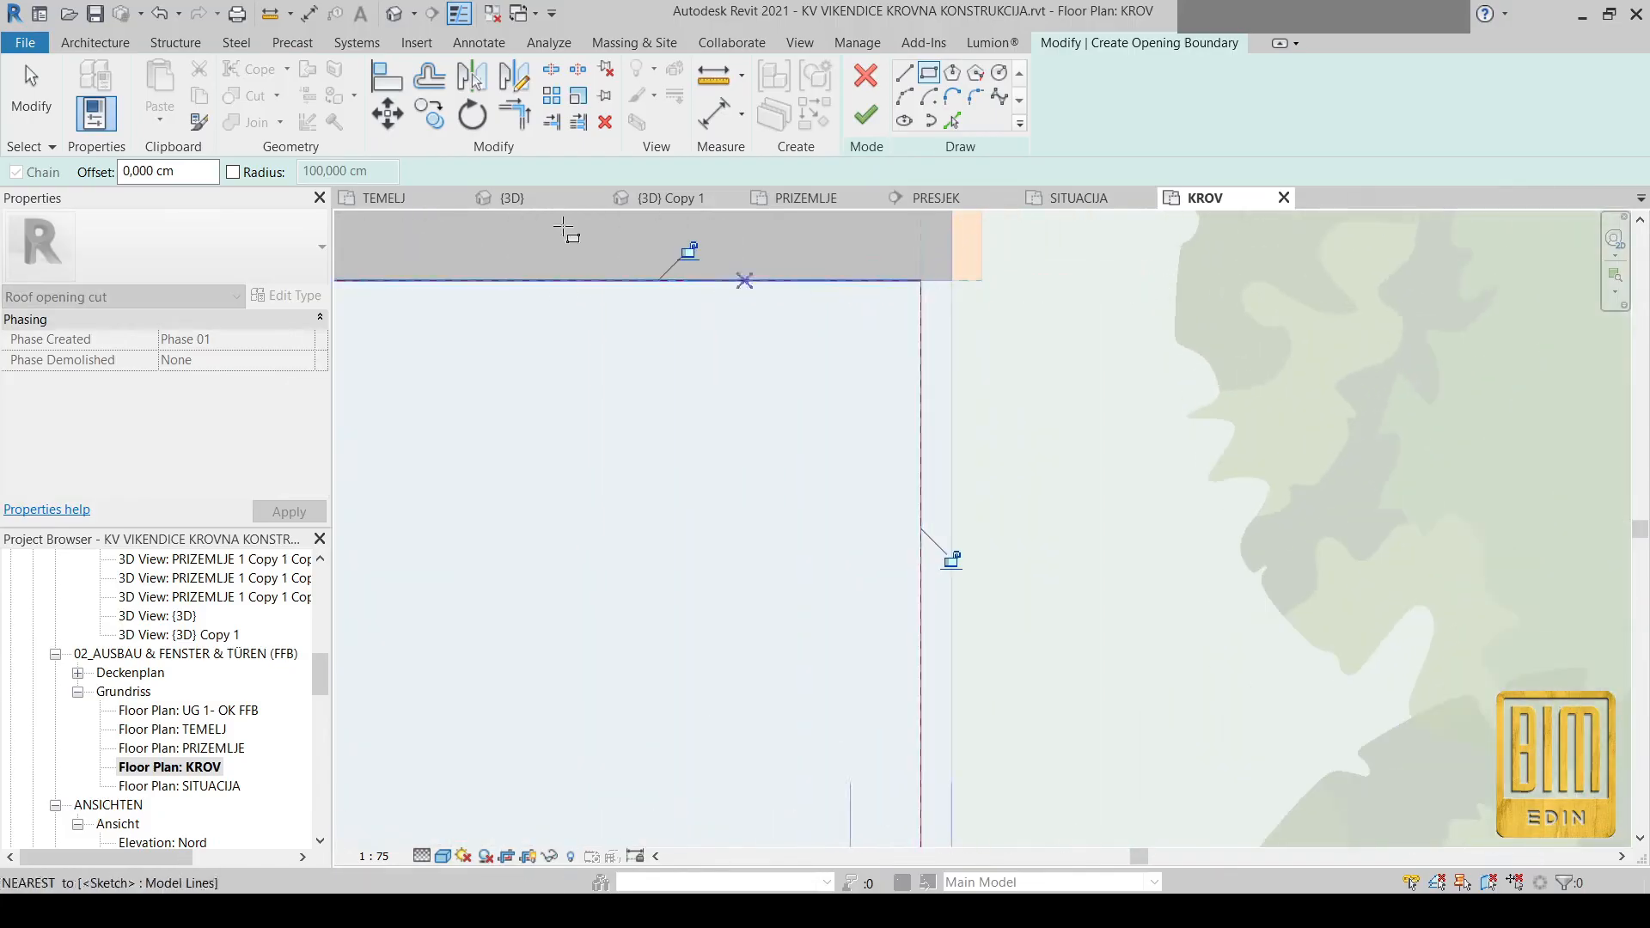
# Stretch the second rectangle's outer side and eave edges past the roof, making it about 270 cm wide
pyautogui.click(41, 124)
pyautogui.click(943, 352)
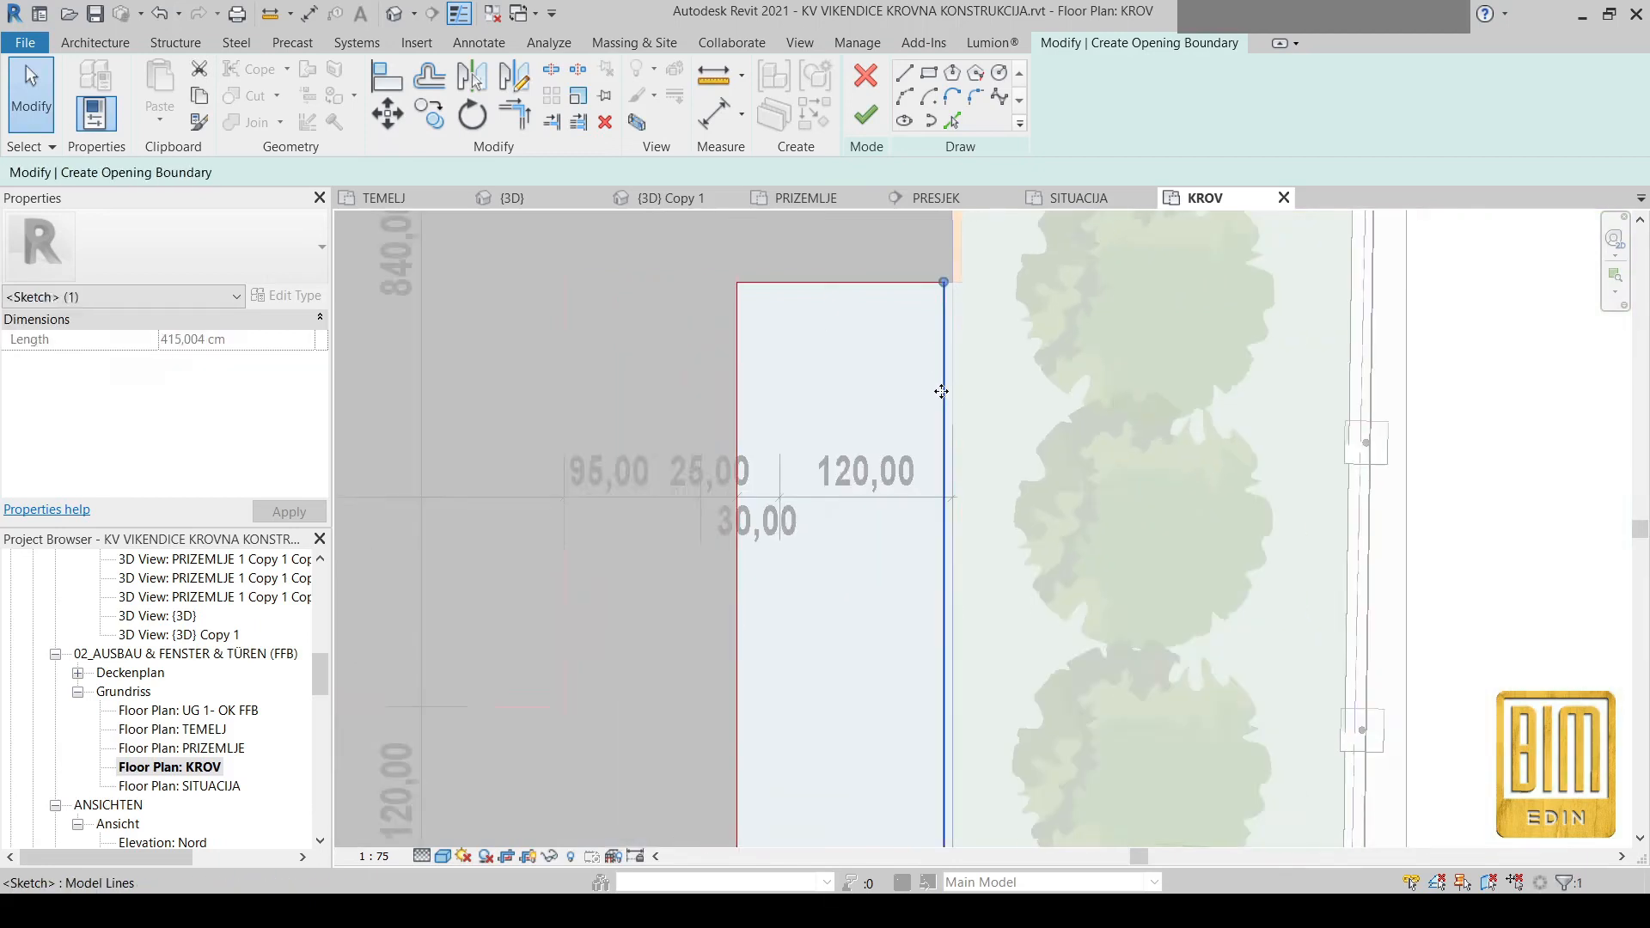
pyautogui.scroll(-2, 942, 391)
pyautogui.click(872, 632)
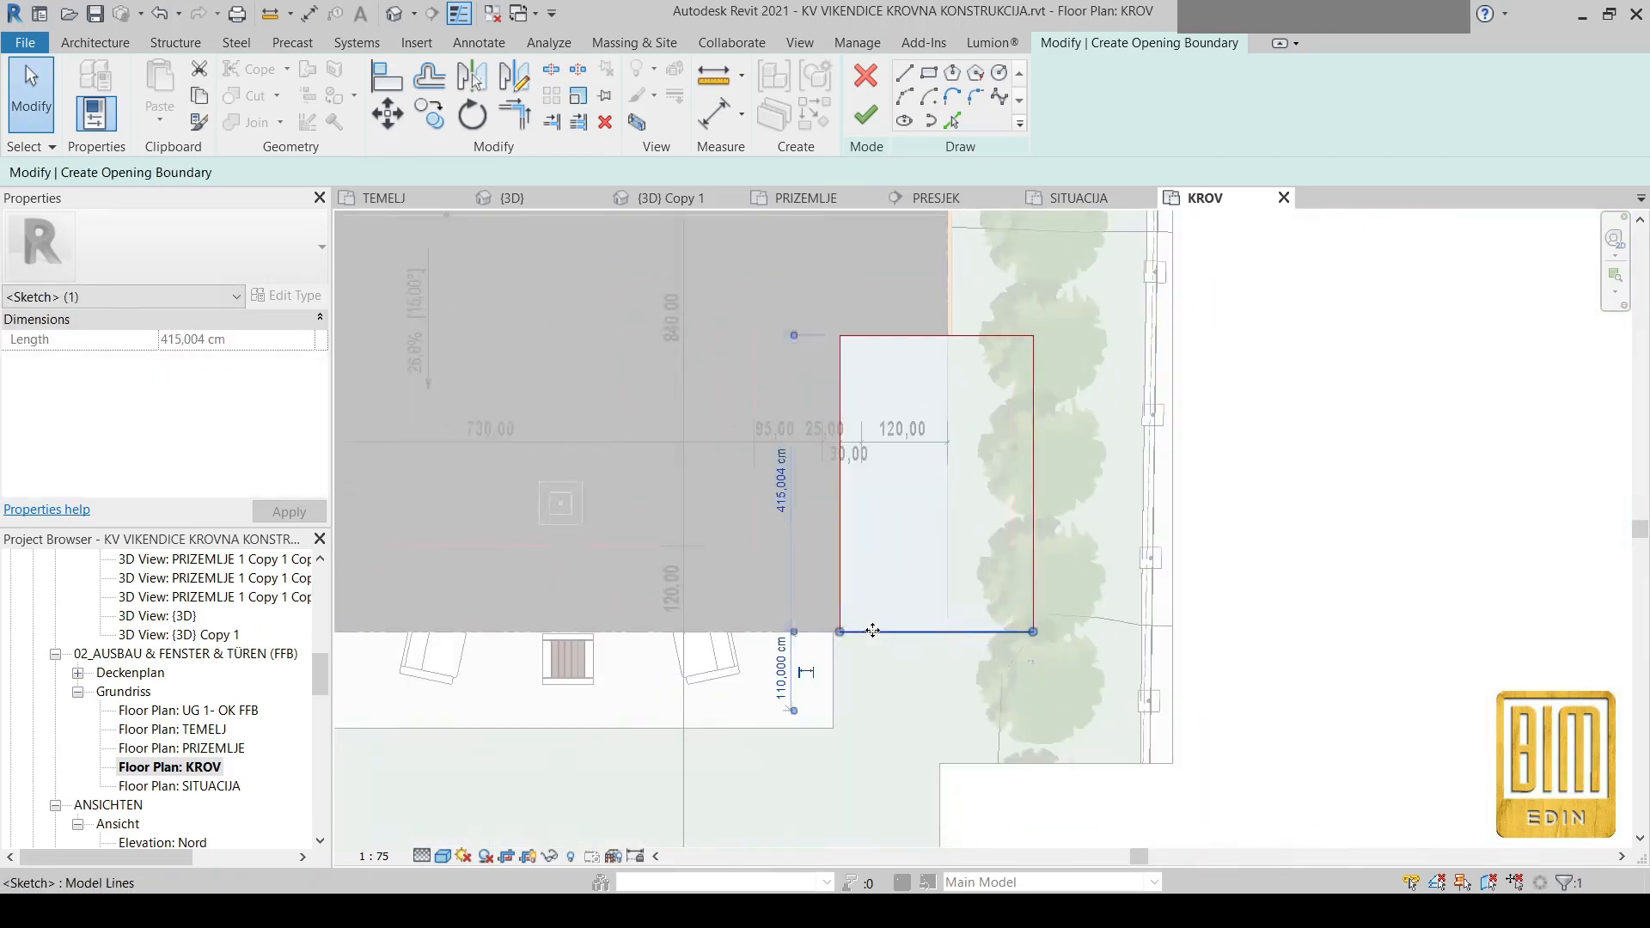
pyautogui.scroll(2, 873, 631)
pyautogui.moveTo(868, 626); pyautogui.dragTo(876, 685)
pyautogui.scroll(-5, 868, 687)
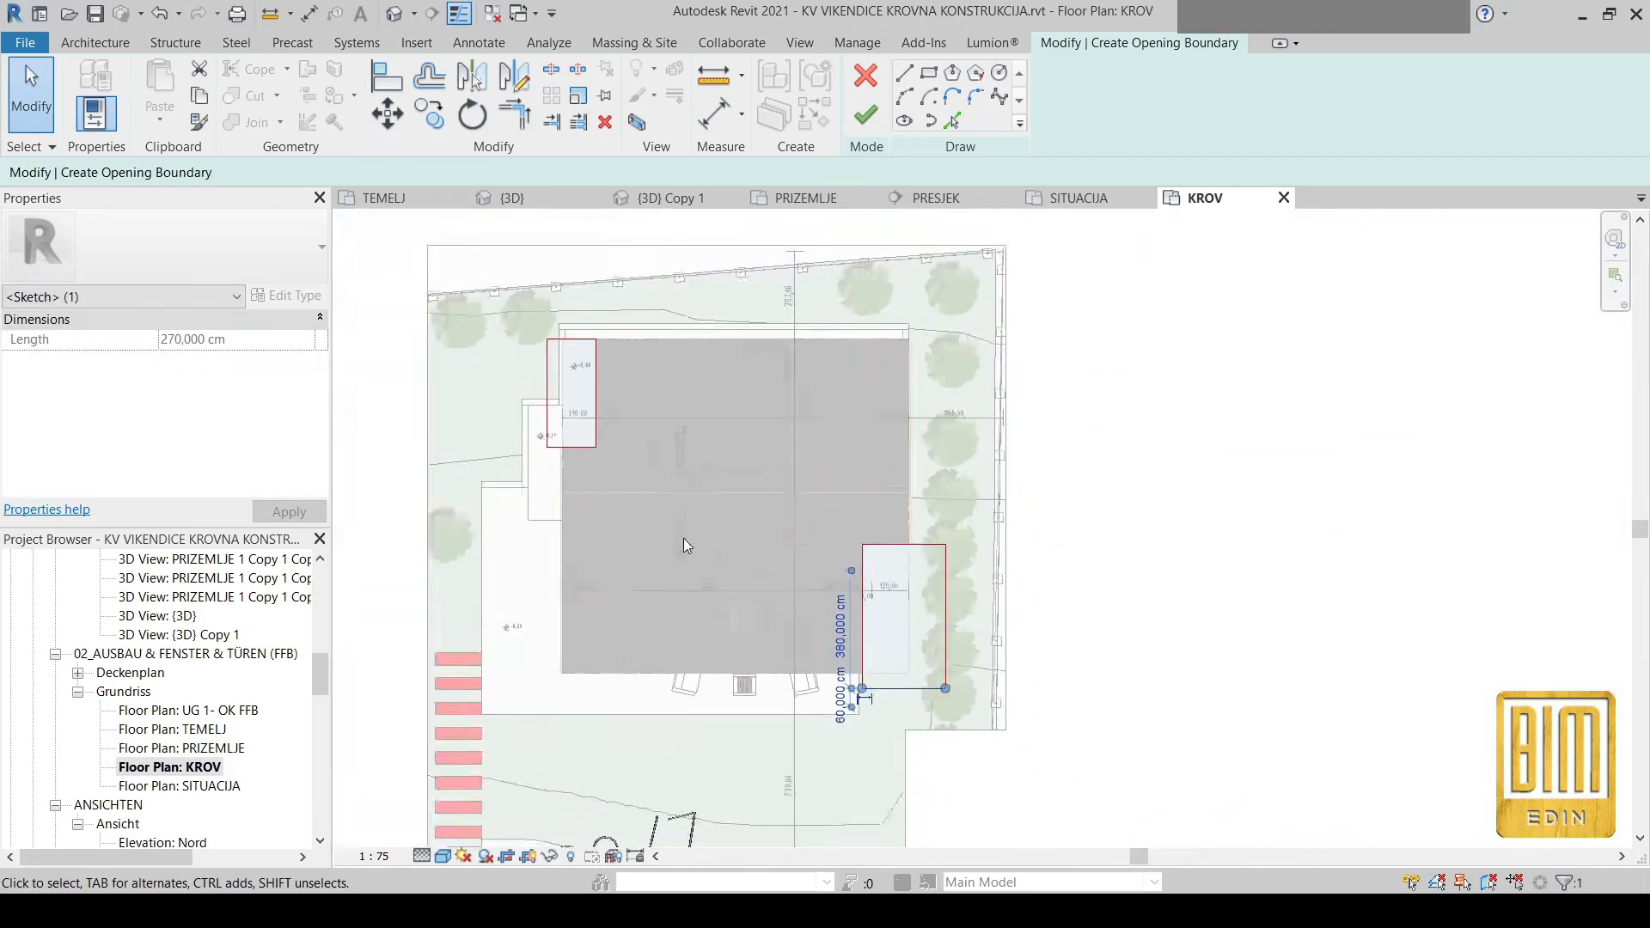
# Stretch the first rectangle past the roof's eave edge to a length of 400 cm and finish the vertical opening
pyautogui.scroll(5, 549, 329)
pyautogui.scroll(3, 598, 414)
pyautogui.moveTo(599, 413); pyautogui.dragTo(606, 318)
pyautogui.scroll(-4, 877, 310)
pyautogui.click(692, 465)
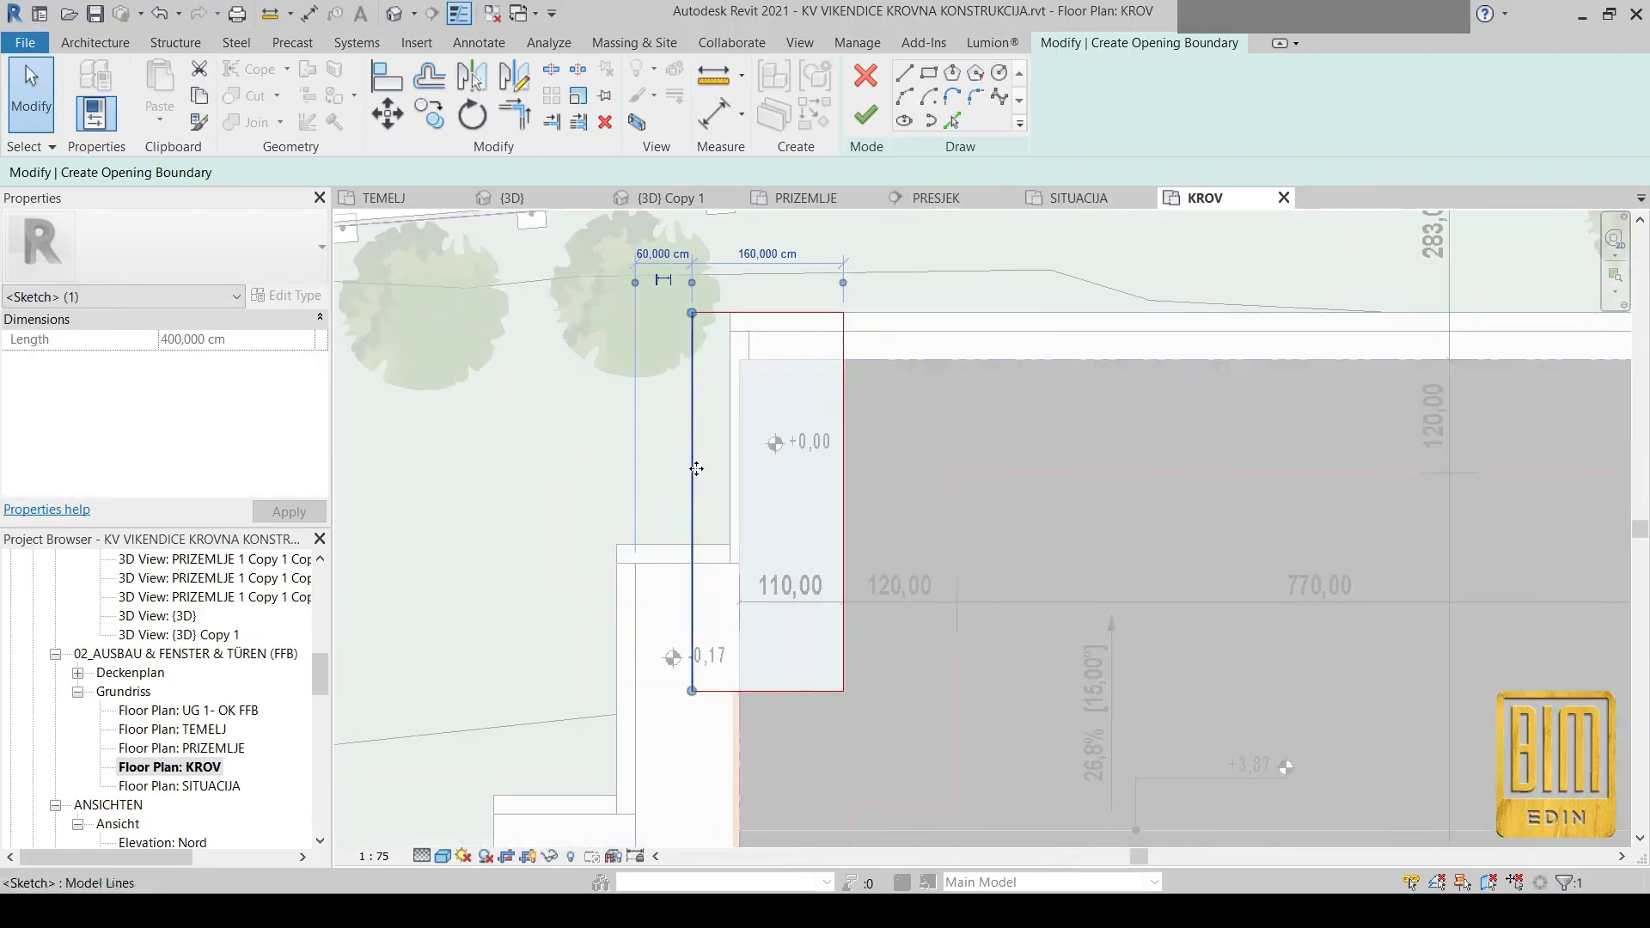
pyautogui.click(865, 114)
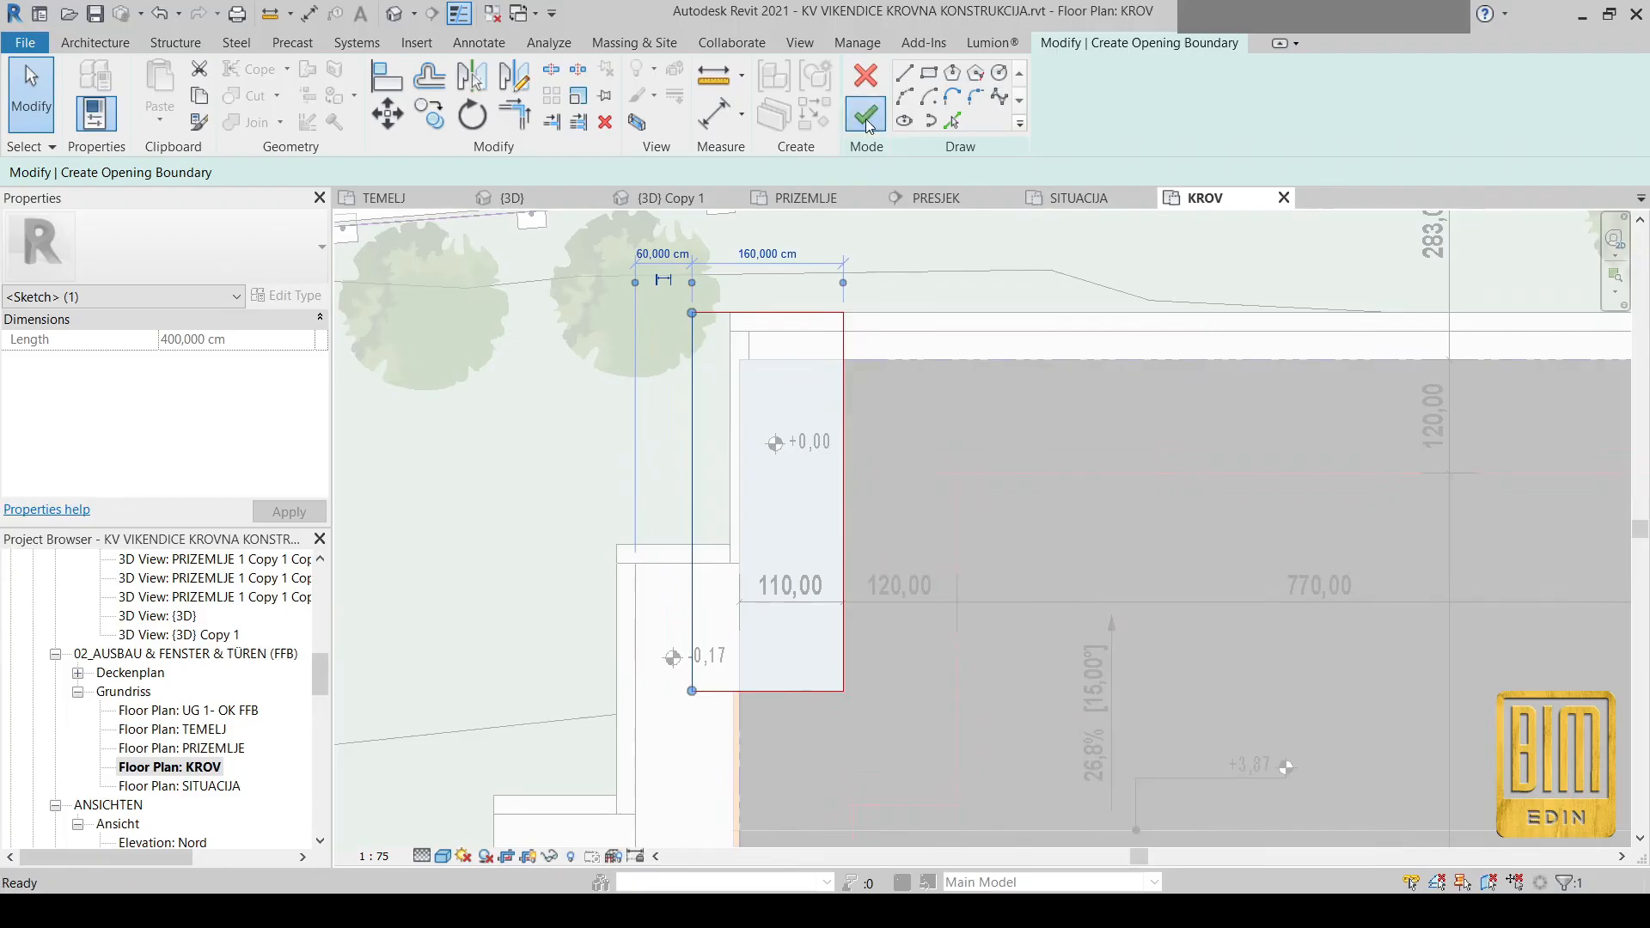
# Start a sketched structural beam system in the {3D} view and pick the chimney-side slope of the WD 100 roof as its work plane
pyautogui.click(395, 13)
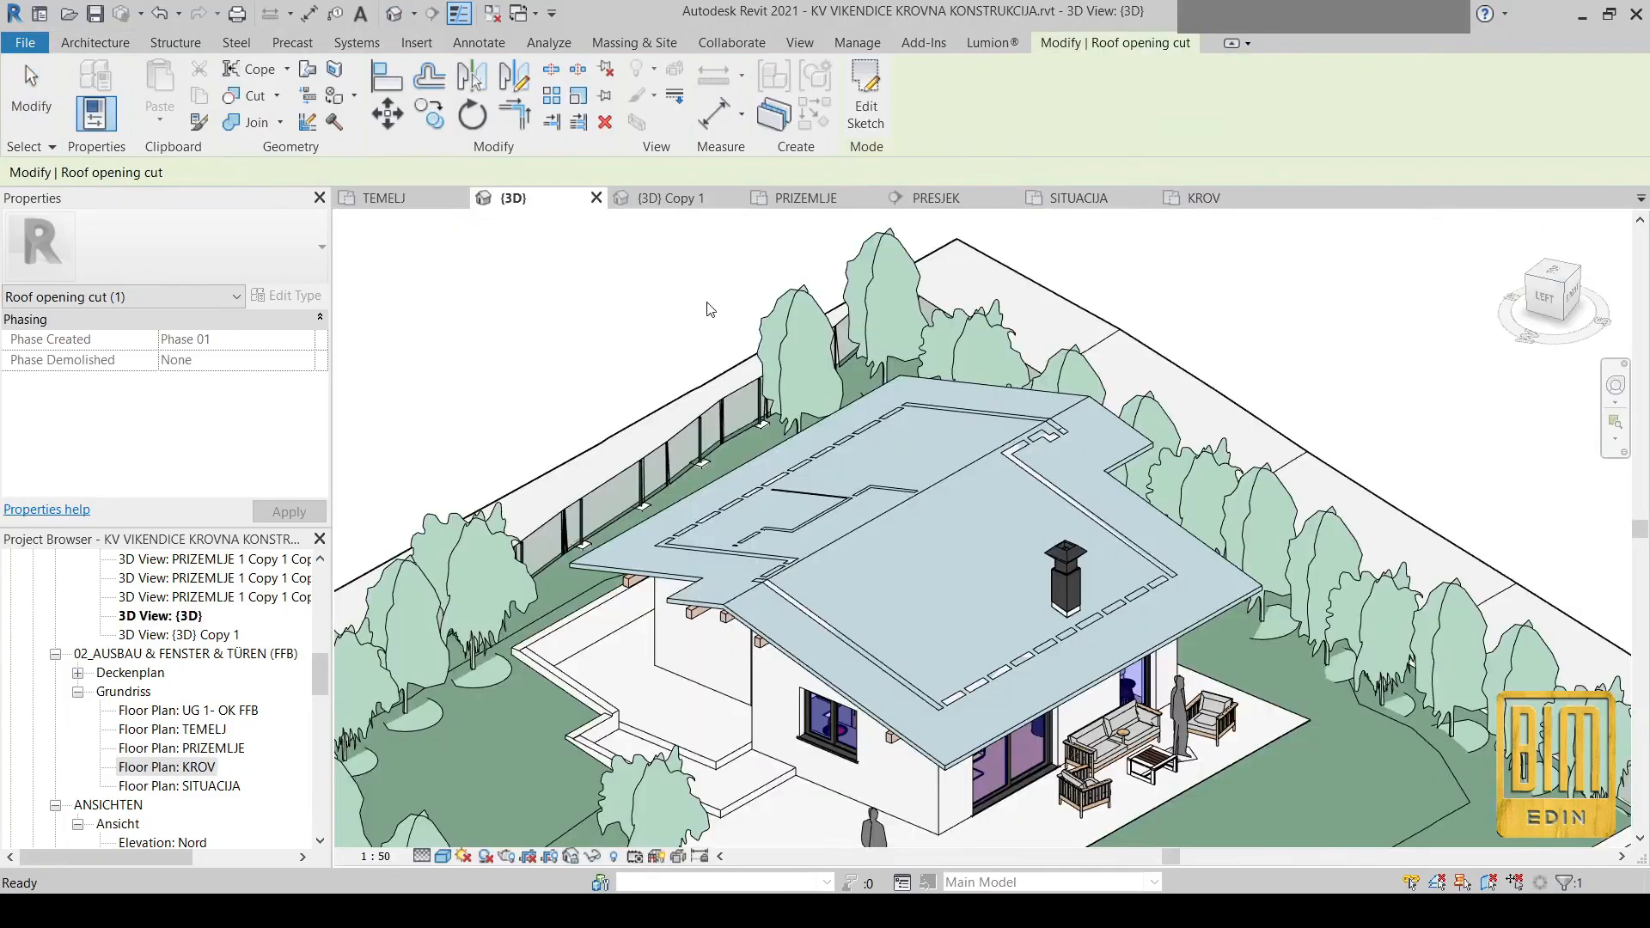
pyautogui.keyDown('shift'); pyautogui.moveTo(1058, 681); pyautogui.dragTo(1070, 636, button='middle'); pyautogui.keyUp('shift')
pyautogui.scroll(5, 791, 509)
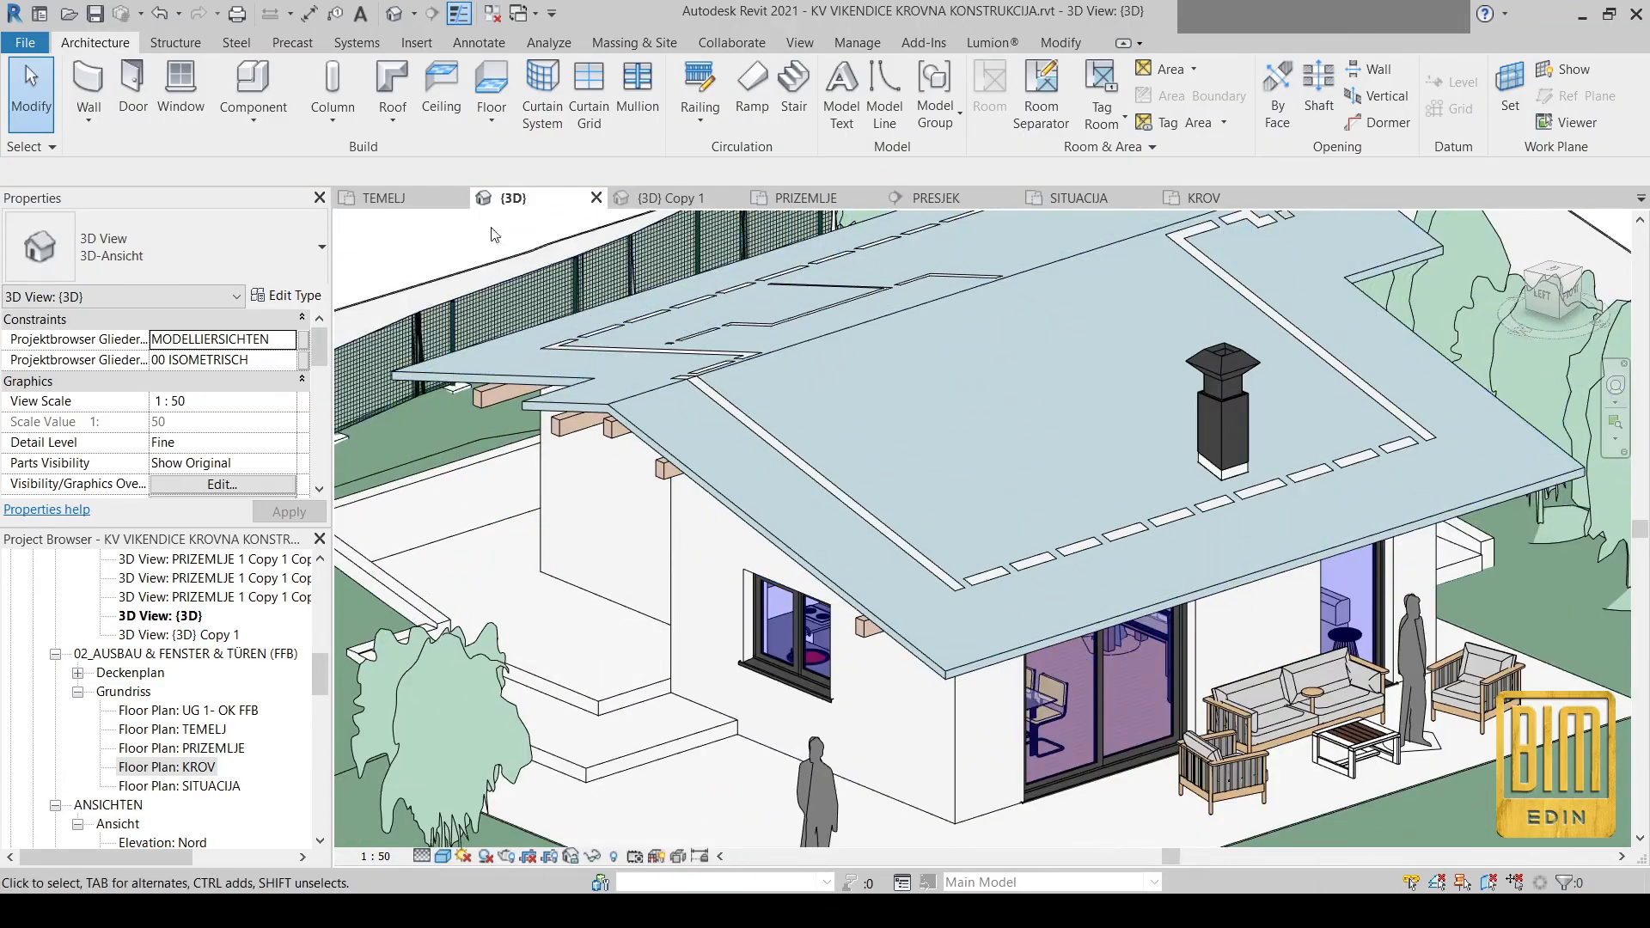
pyautogui.click(175, 43)
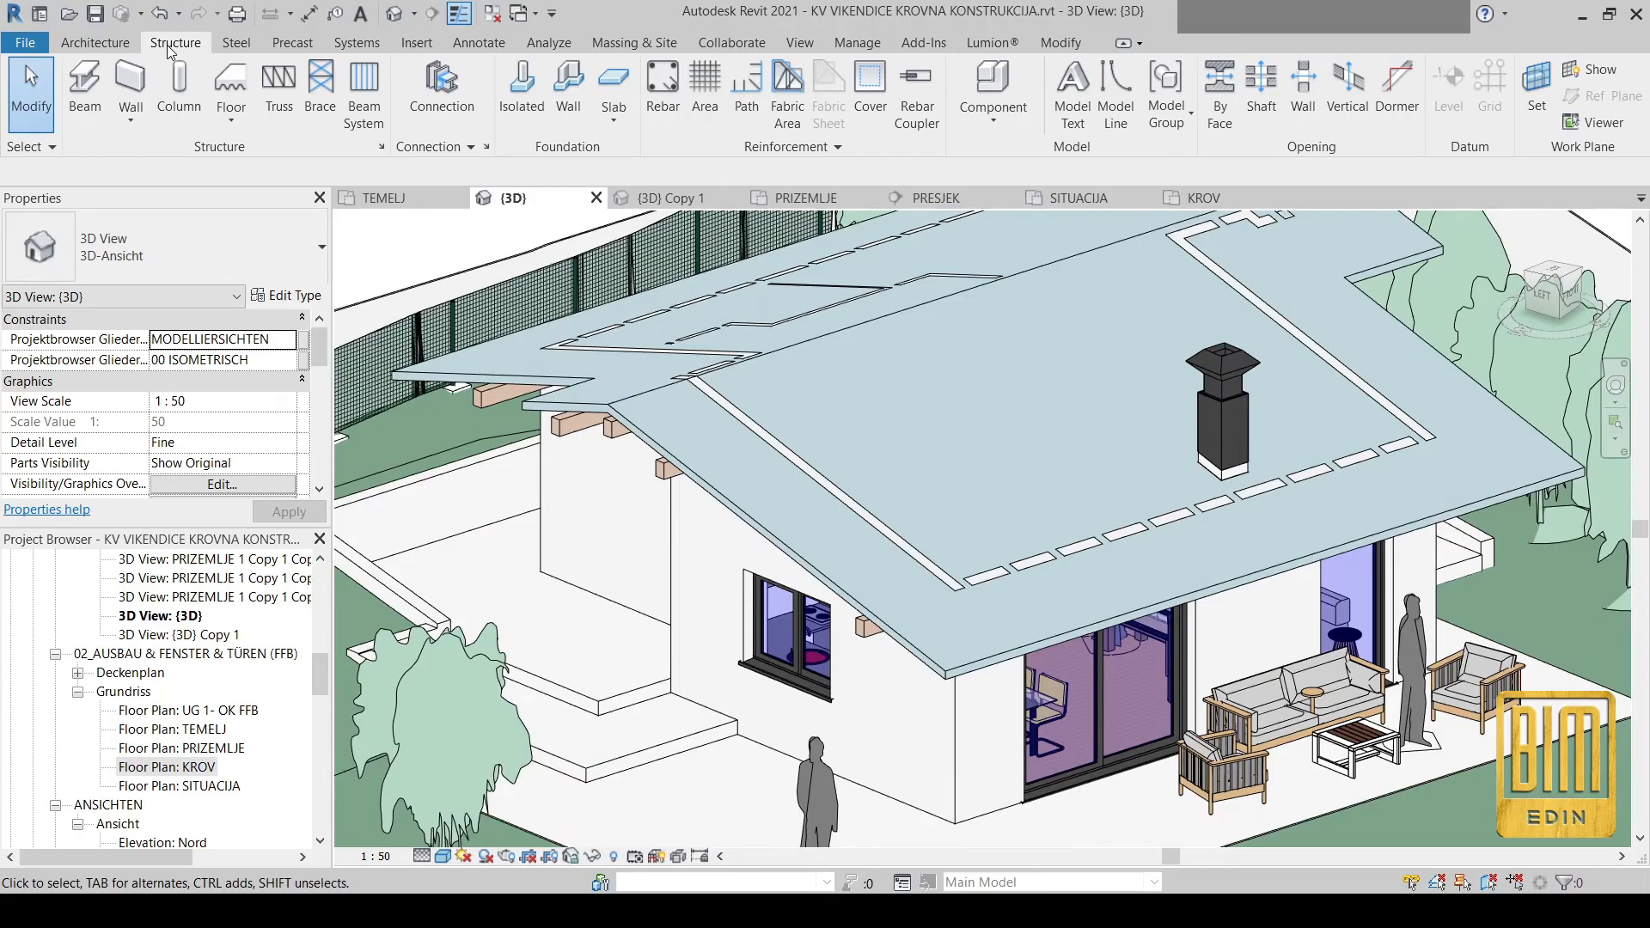
pyautogui.click(368, 84)
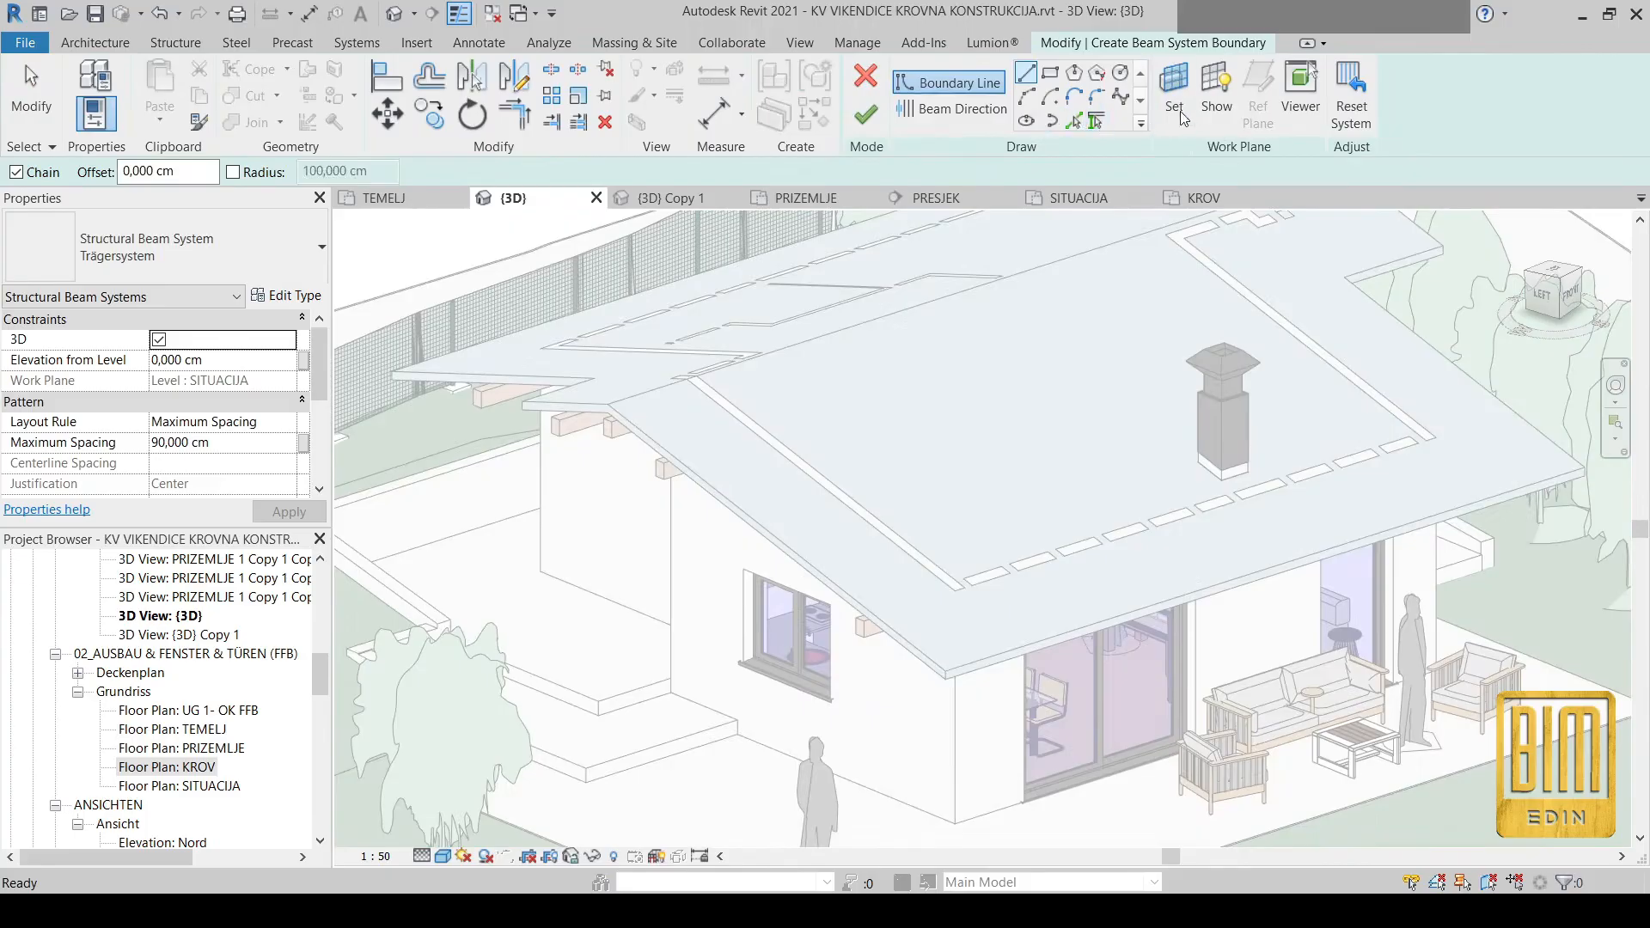
pyautogui.click(1183, 90)
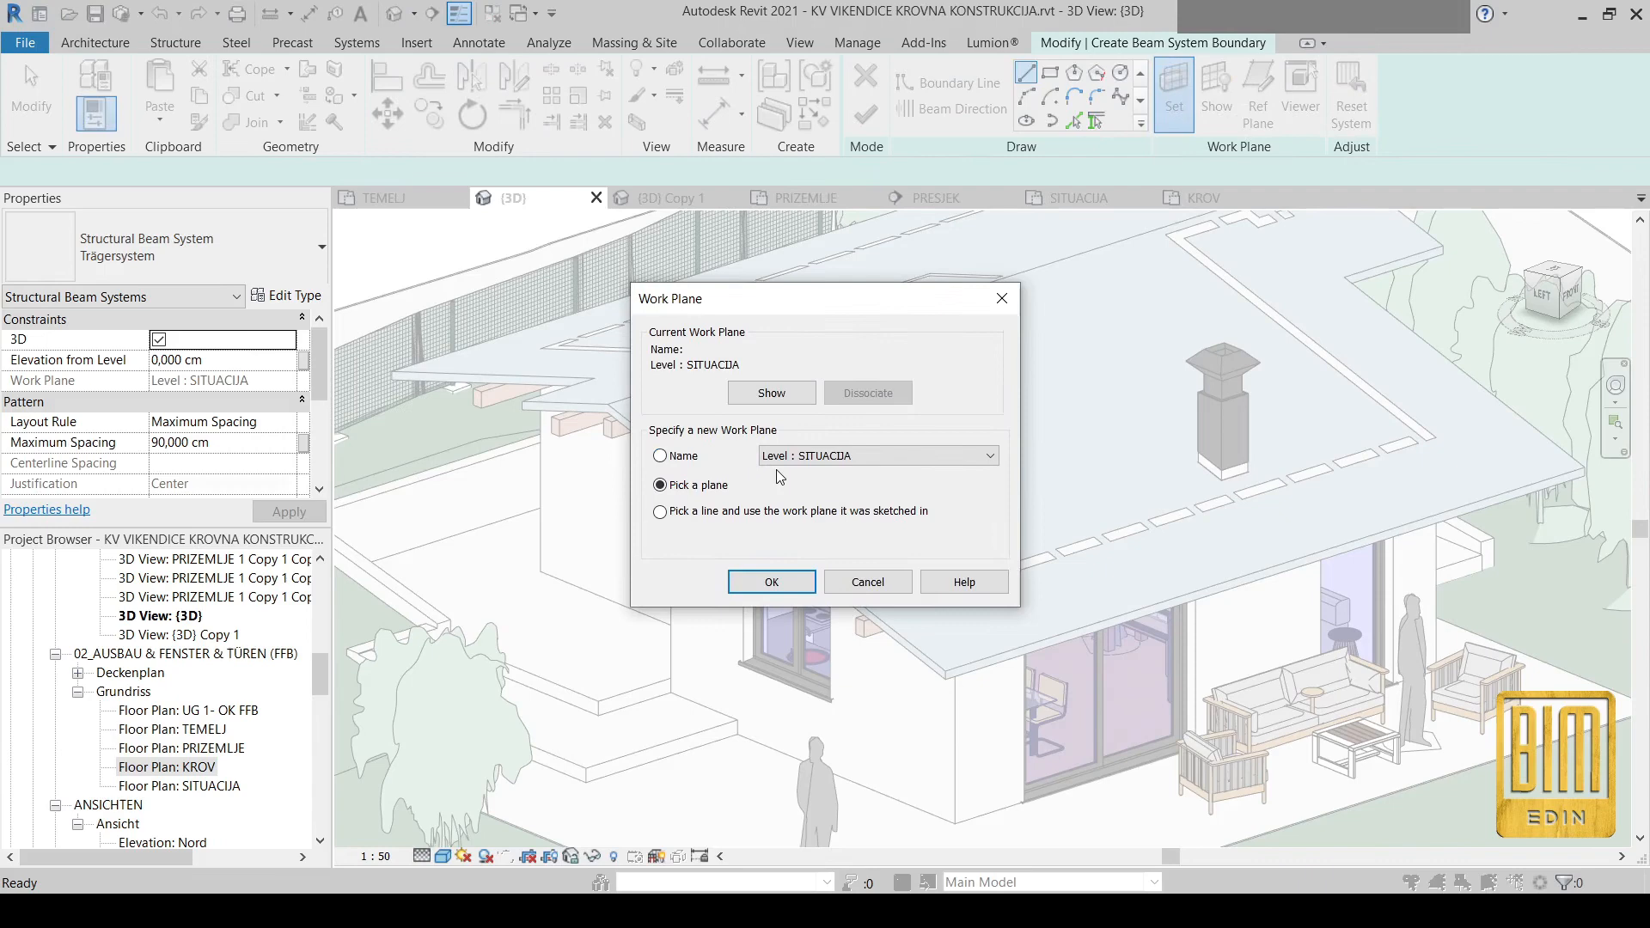
pyautogui.click(772, 582)
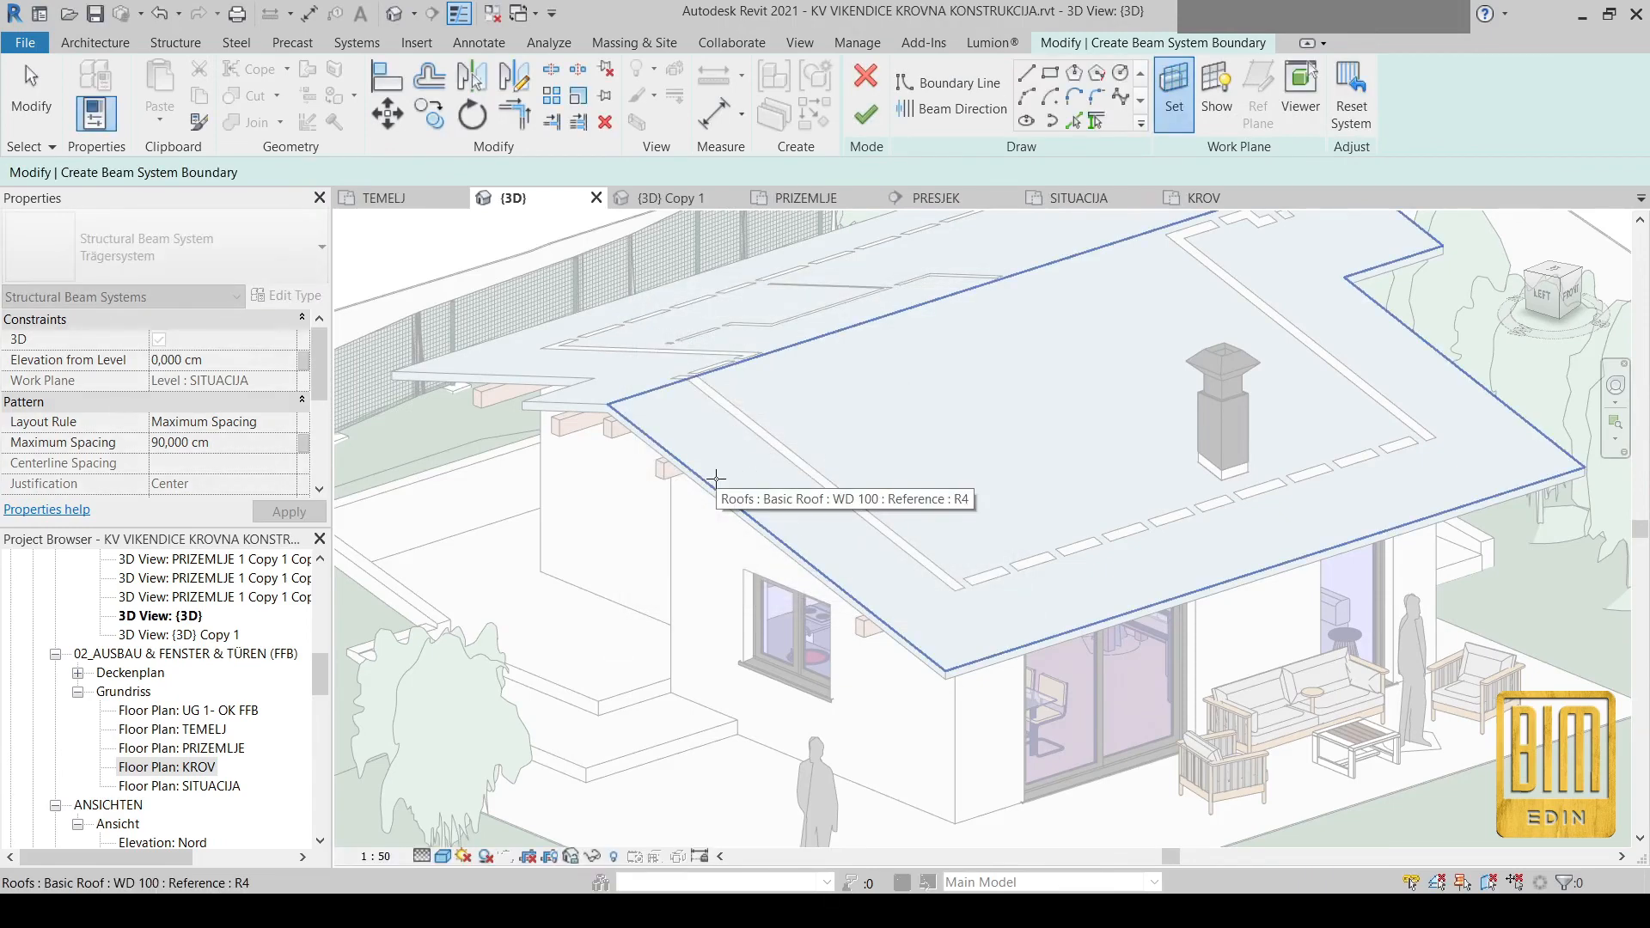
pyautogui.click(716, 478)
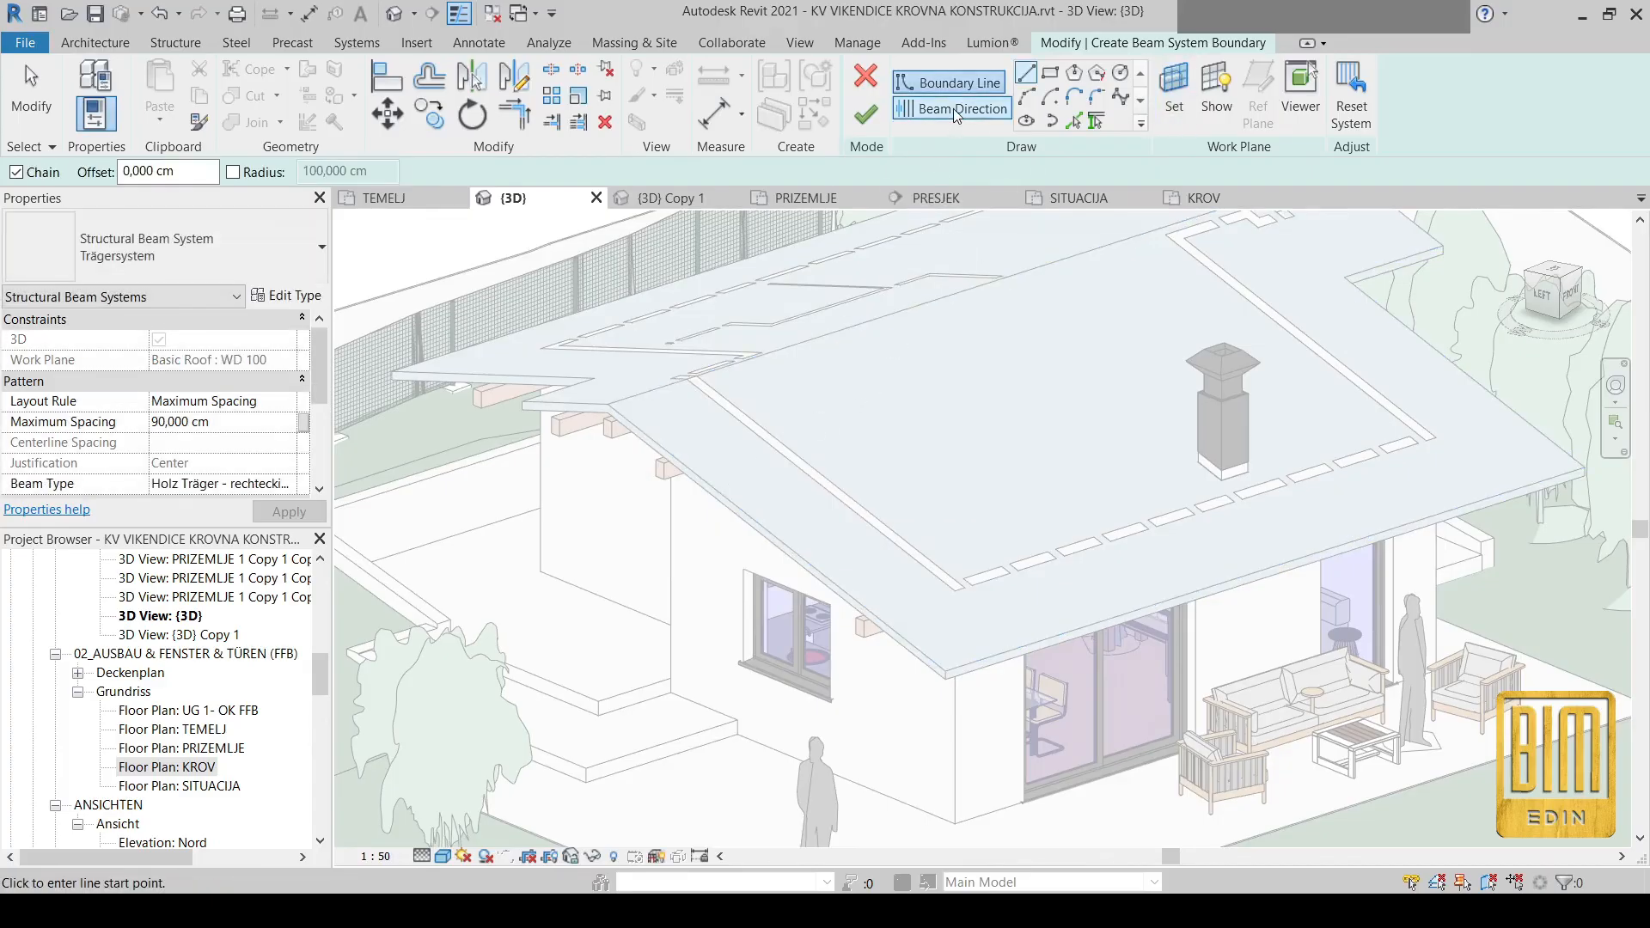
# Pick the gable, ridge, corner notch and eave edges of the chimney-side roof slope as beam system boundary lines
pyautogui.click(1073, 120)
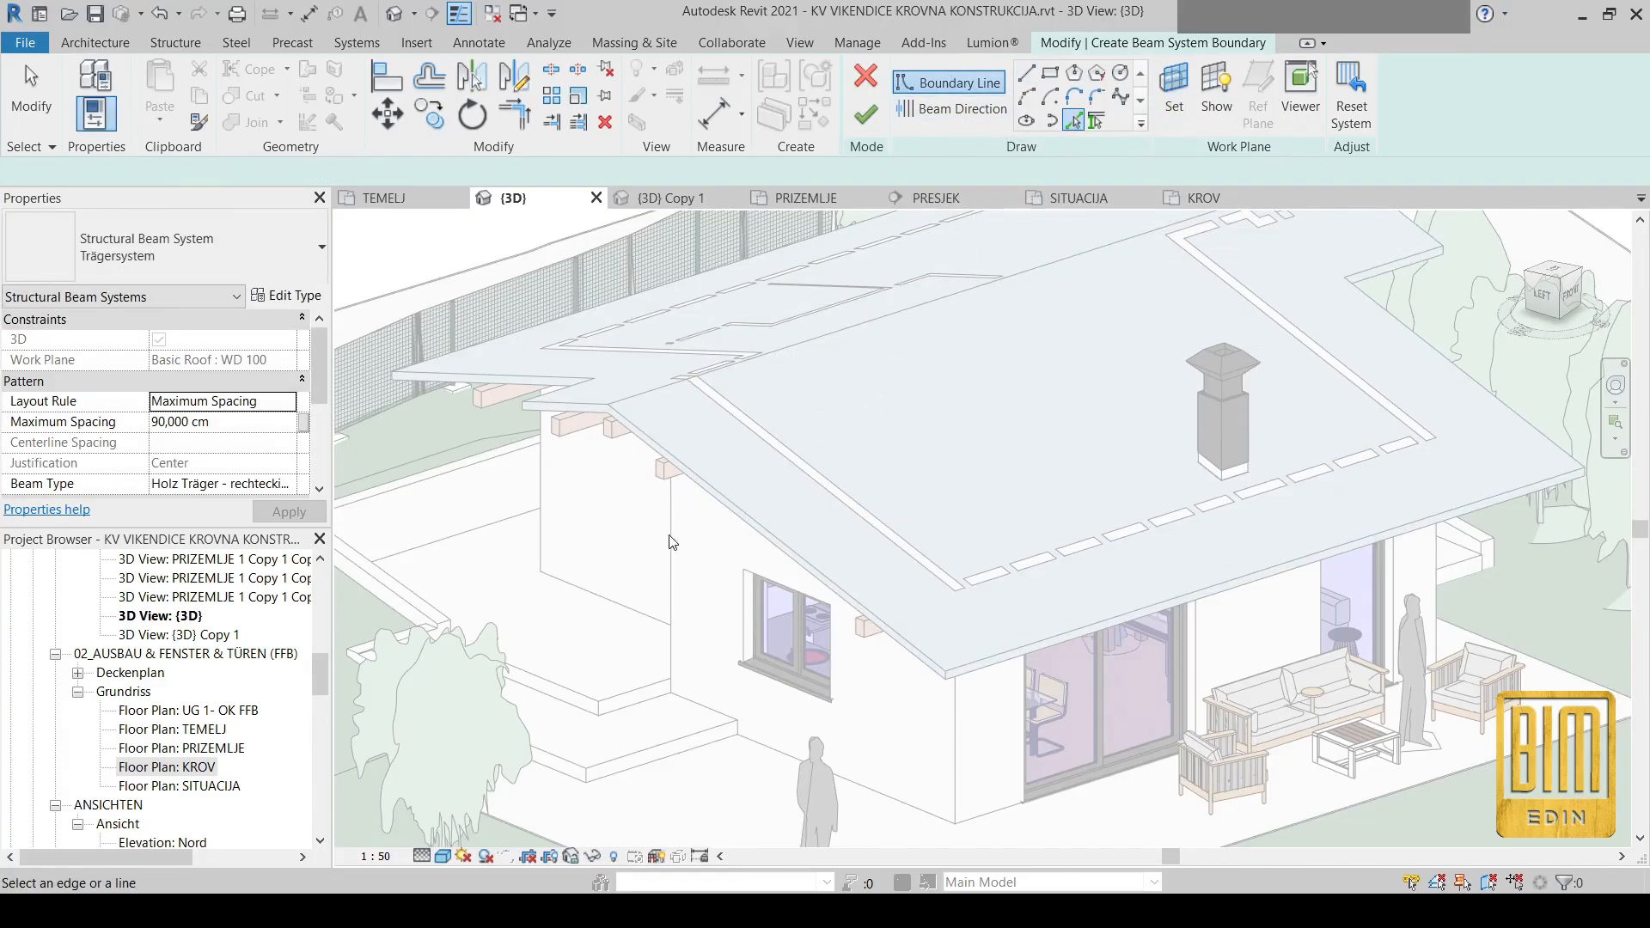
pyautogui.click(726, 507)
pyautogui.click(657, 393)
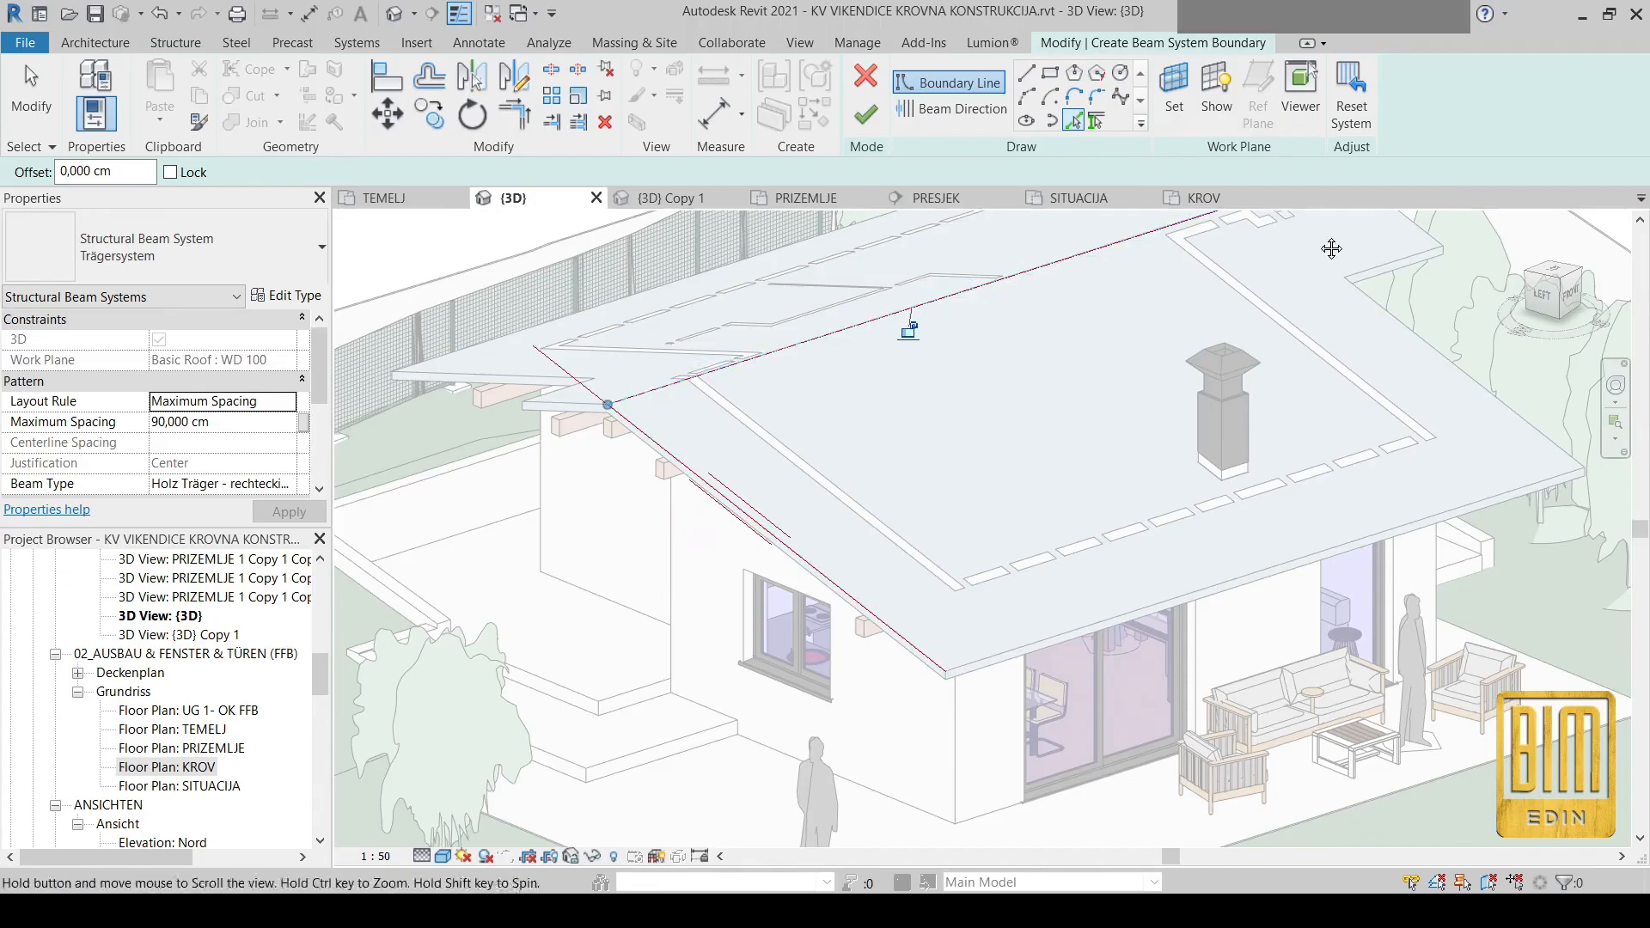
pyautogui.moveTo(1331, 249); pyautogui.dragTo(1099, 405, button='middle')
pyautogui.scroll(1, 1117, 366)
pyautogui.click(1154, 354)
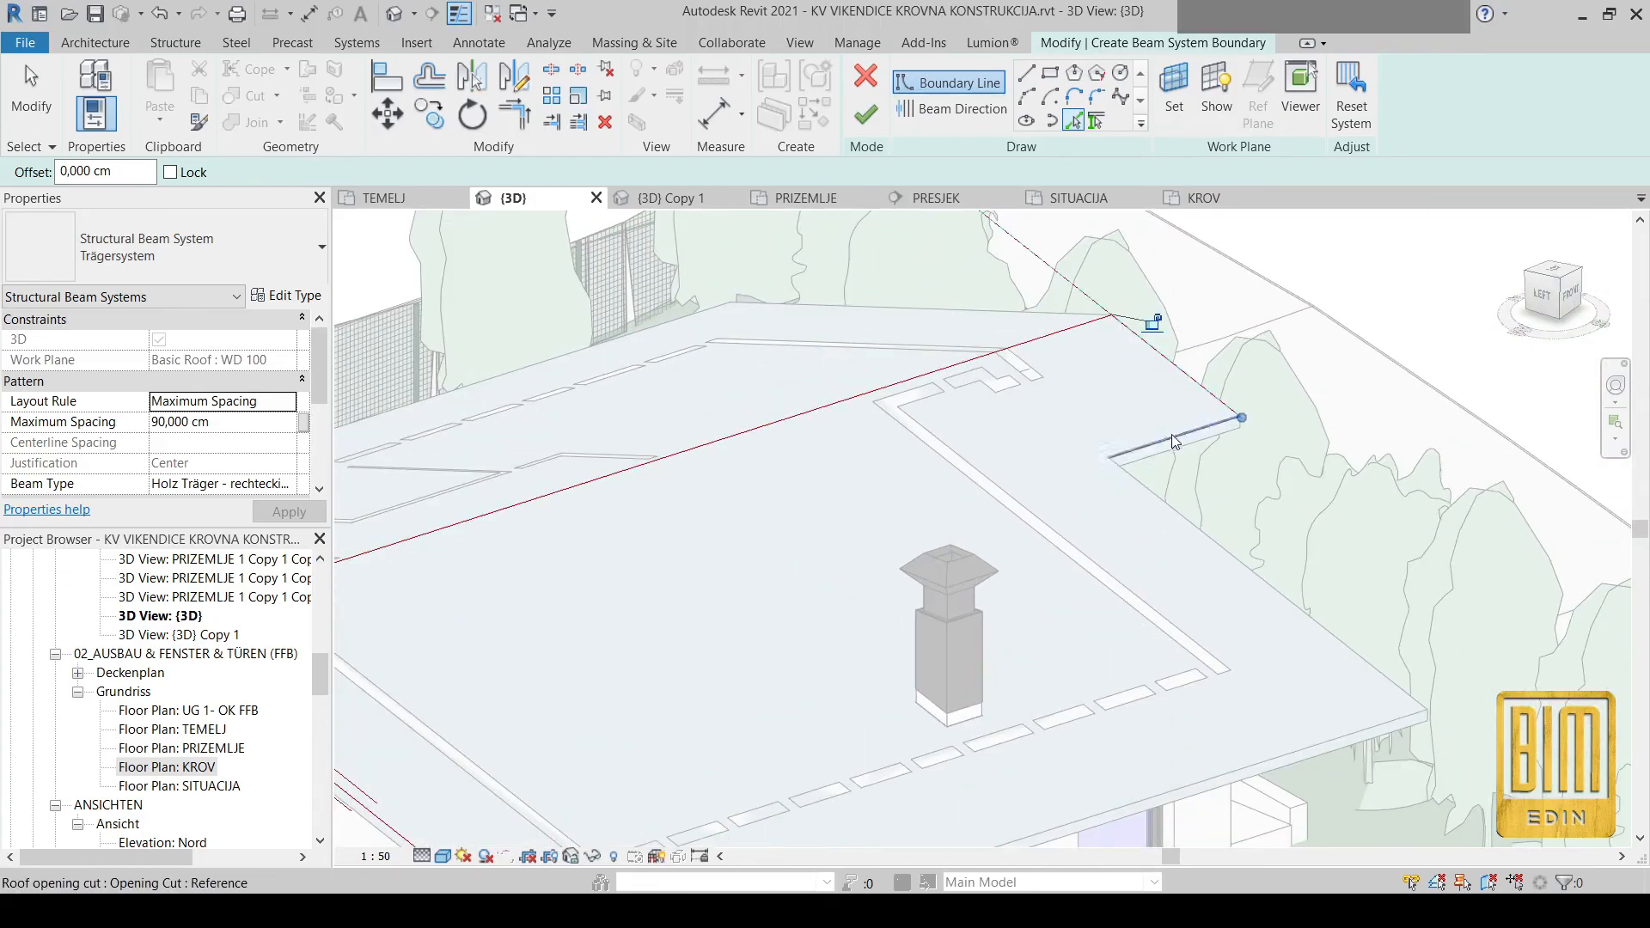
pyautogui.click(1174, 442)
pyautogui.scroll(-3, 1160, 481)
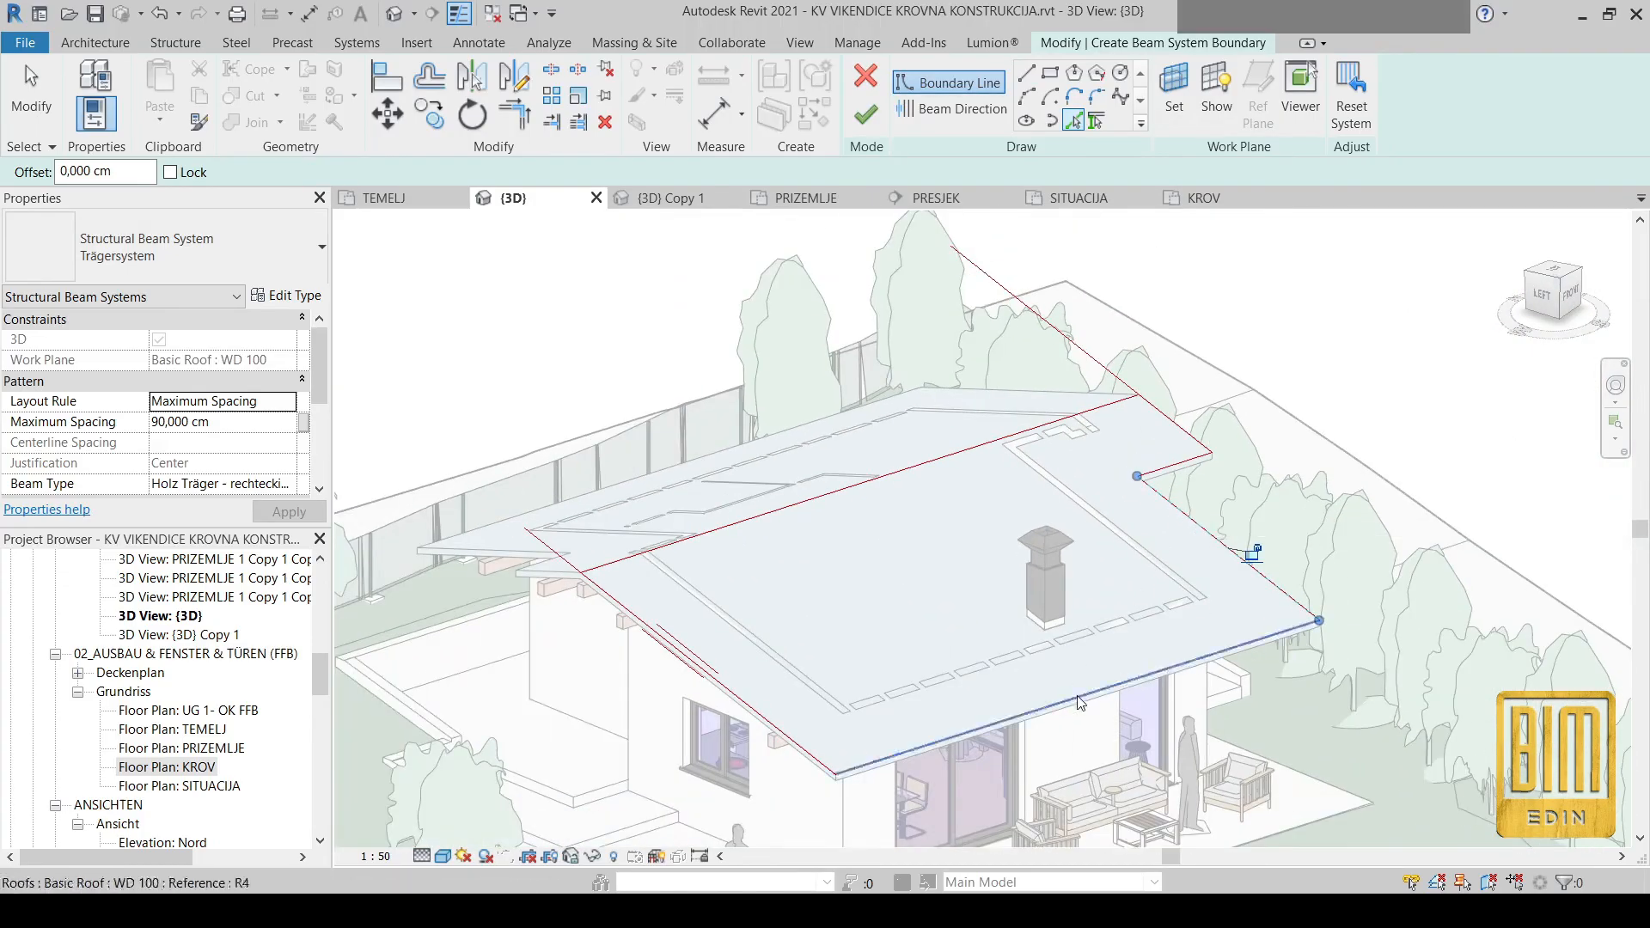
pyautogui.click(1080, 703)
# Trim both gable boundary lines to the ridge line so the beam system outline closes at the two ridge corners
pyautogui.click(518, 116)
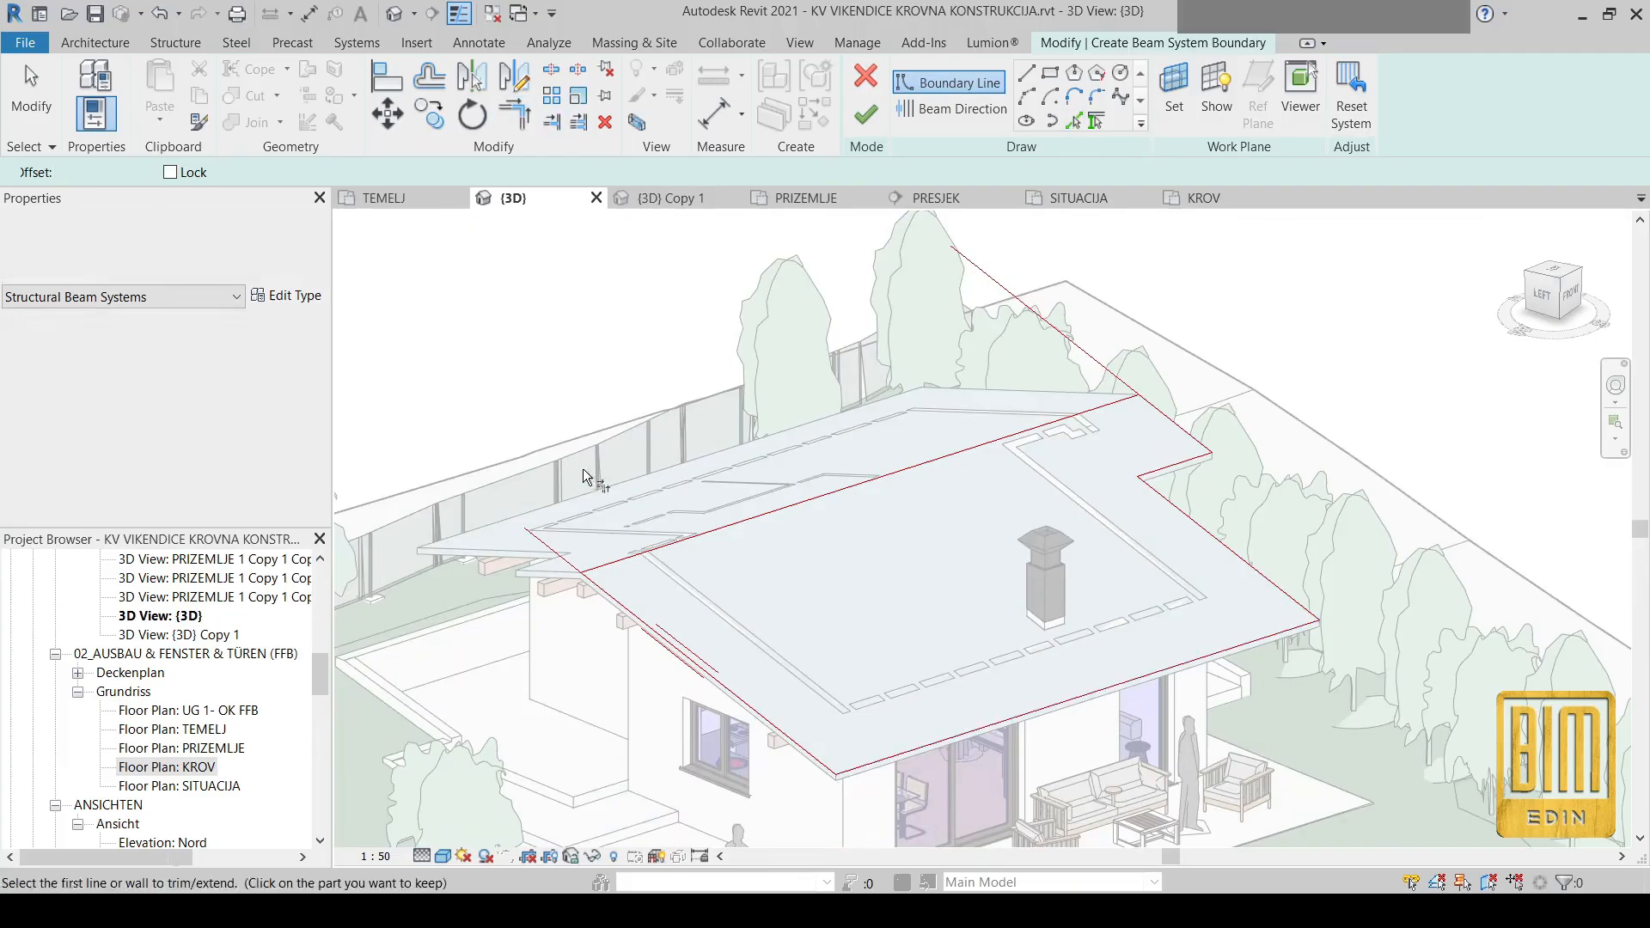
pyautogui.click(608, 563)
pyautogui.click(604, 590)
pyautogui.click(1157, 412)
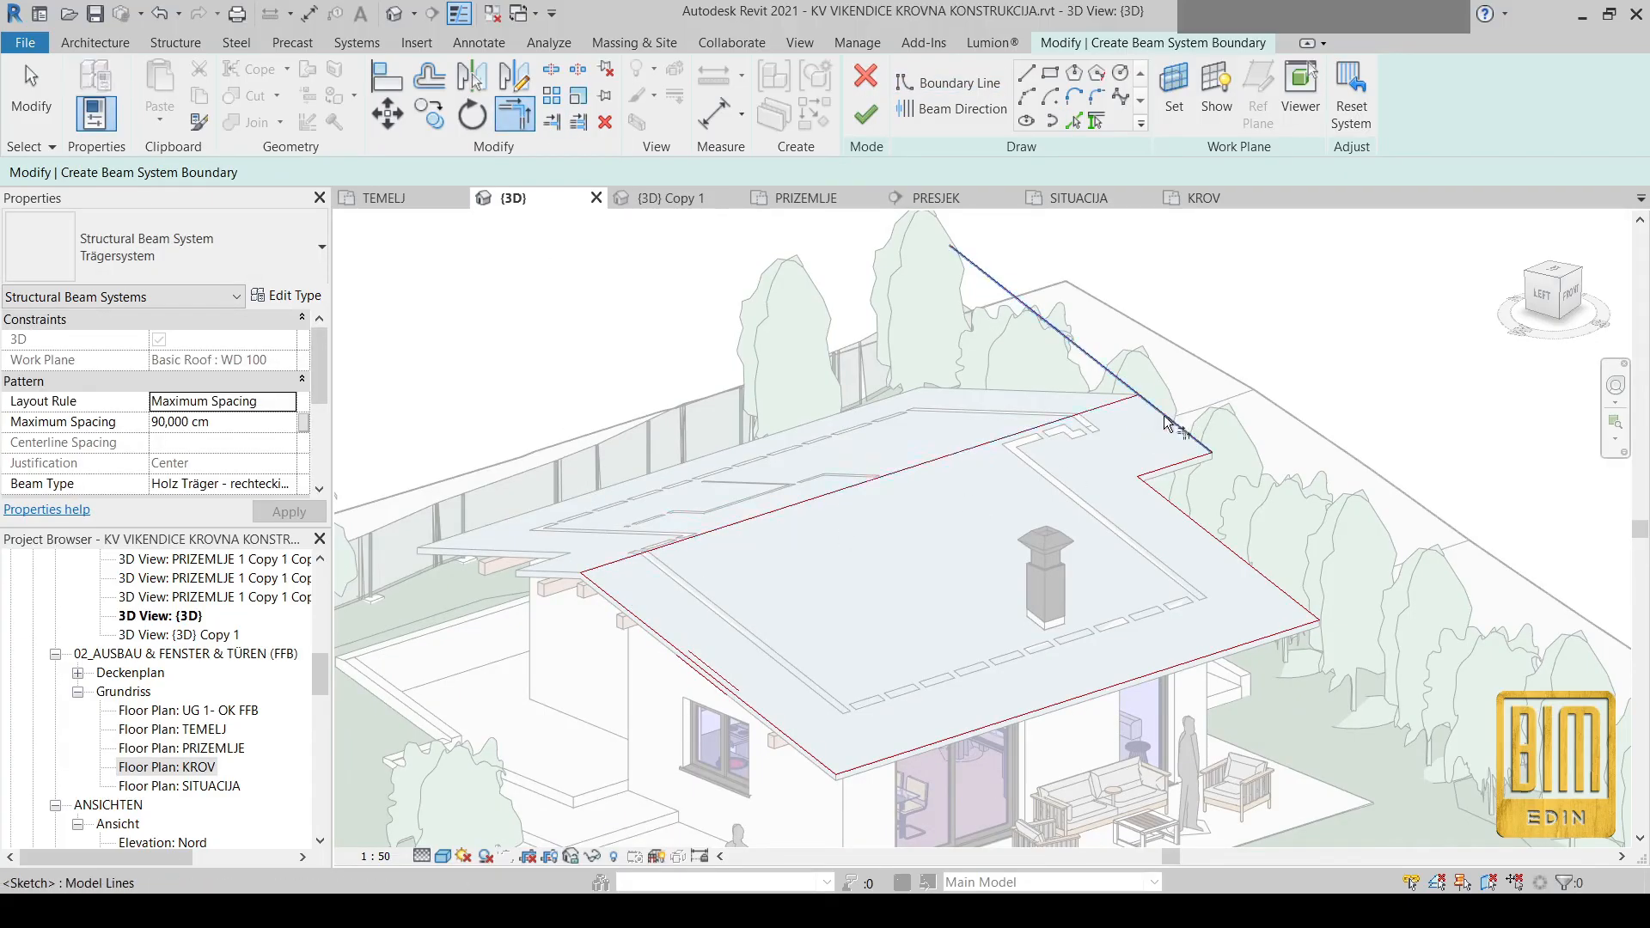
pyautogui.click(1115, 406)
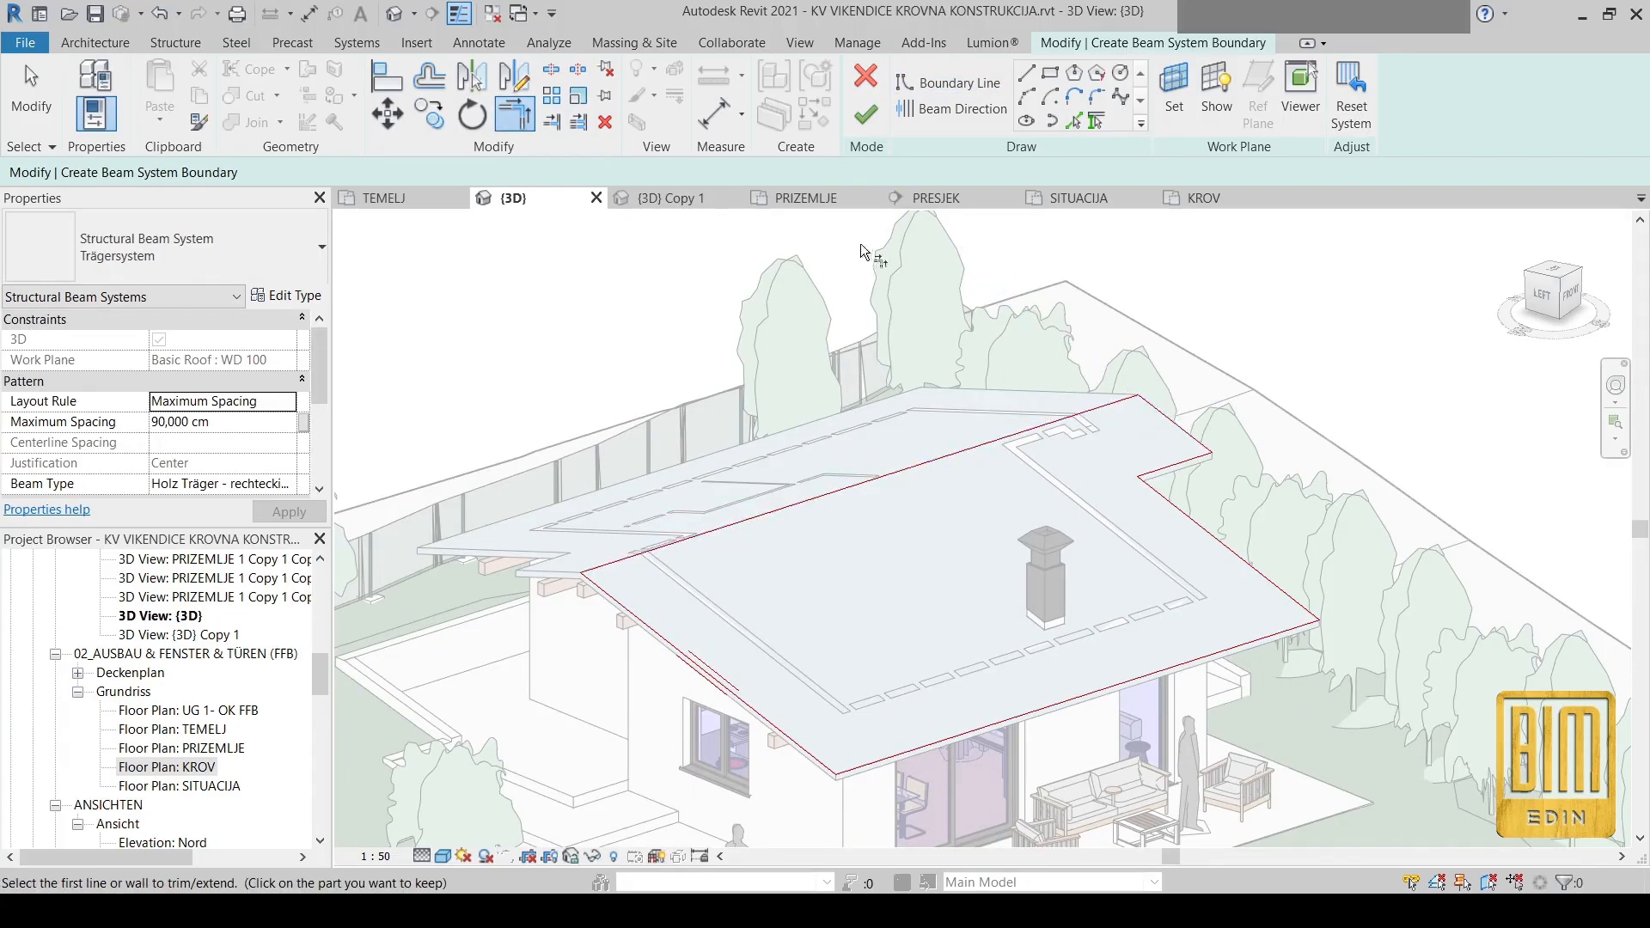
# Set the beam direction of the chimney-side slope's beam system by picking the gable edge line
pyautogui.click(946, 110)
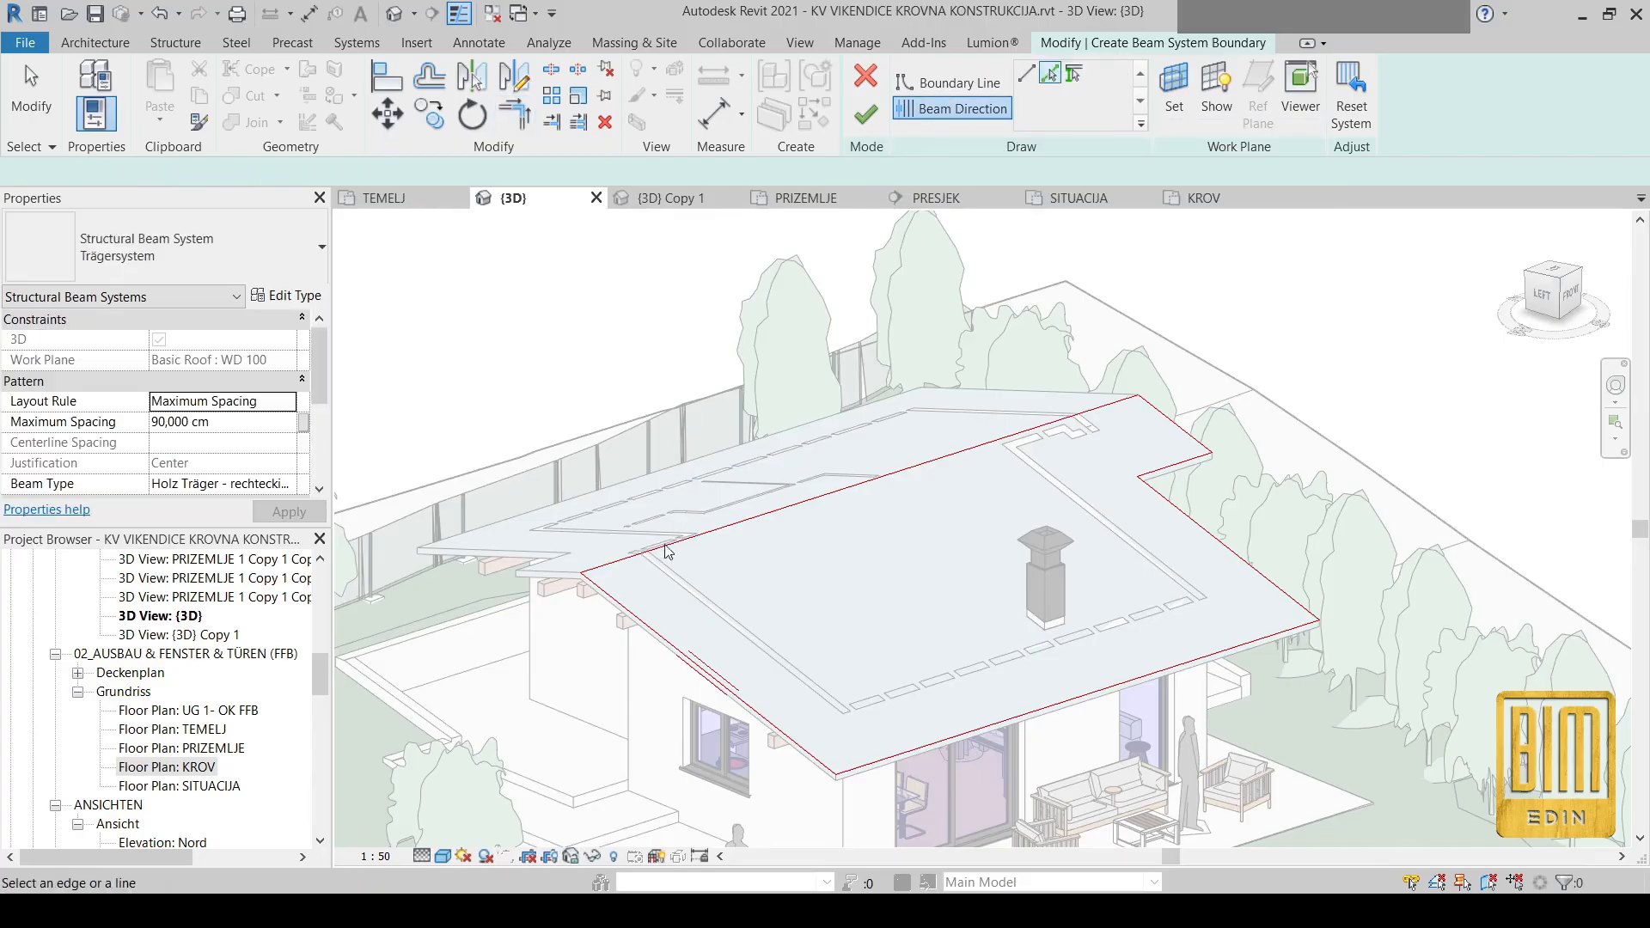
pyautogui.scroll(2, 945, 468)
pyautogui.scroll(-2, 846, 393)
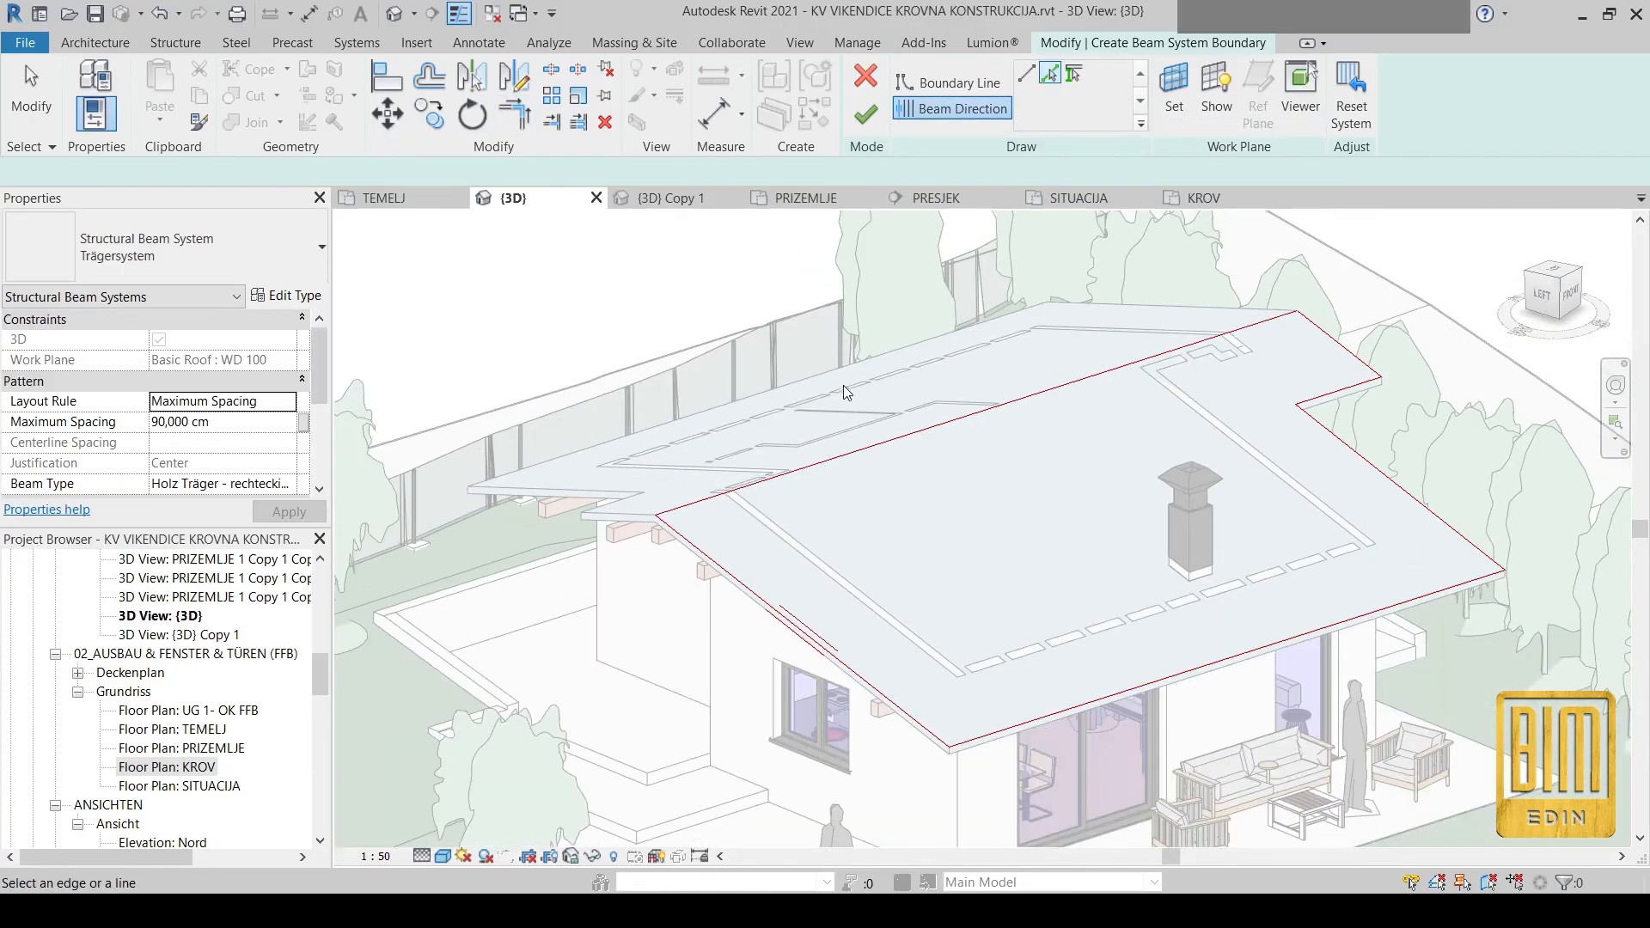
pyautogui.scroll(2, 781, 593)
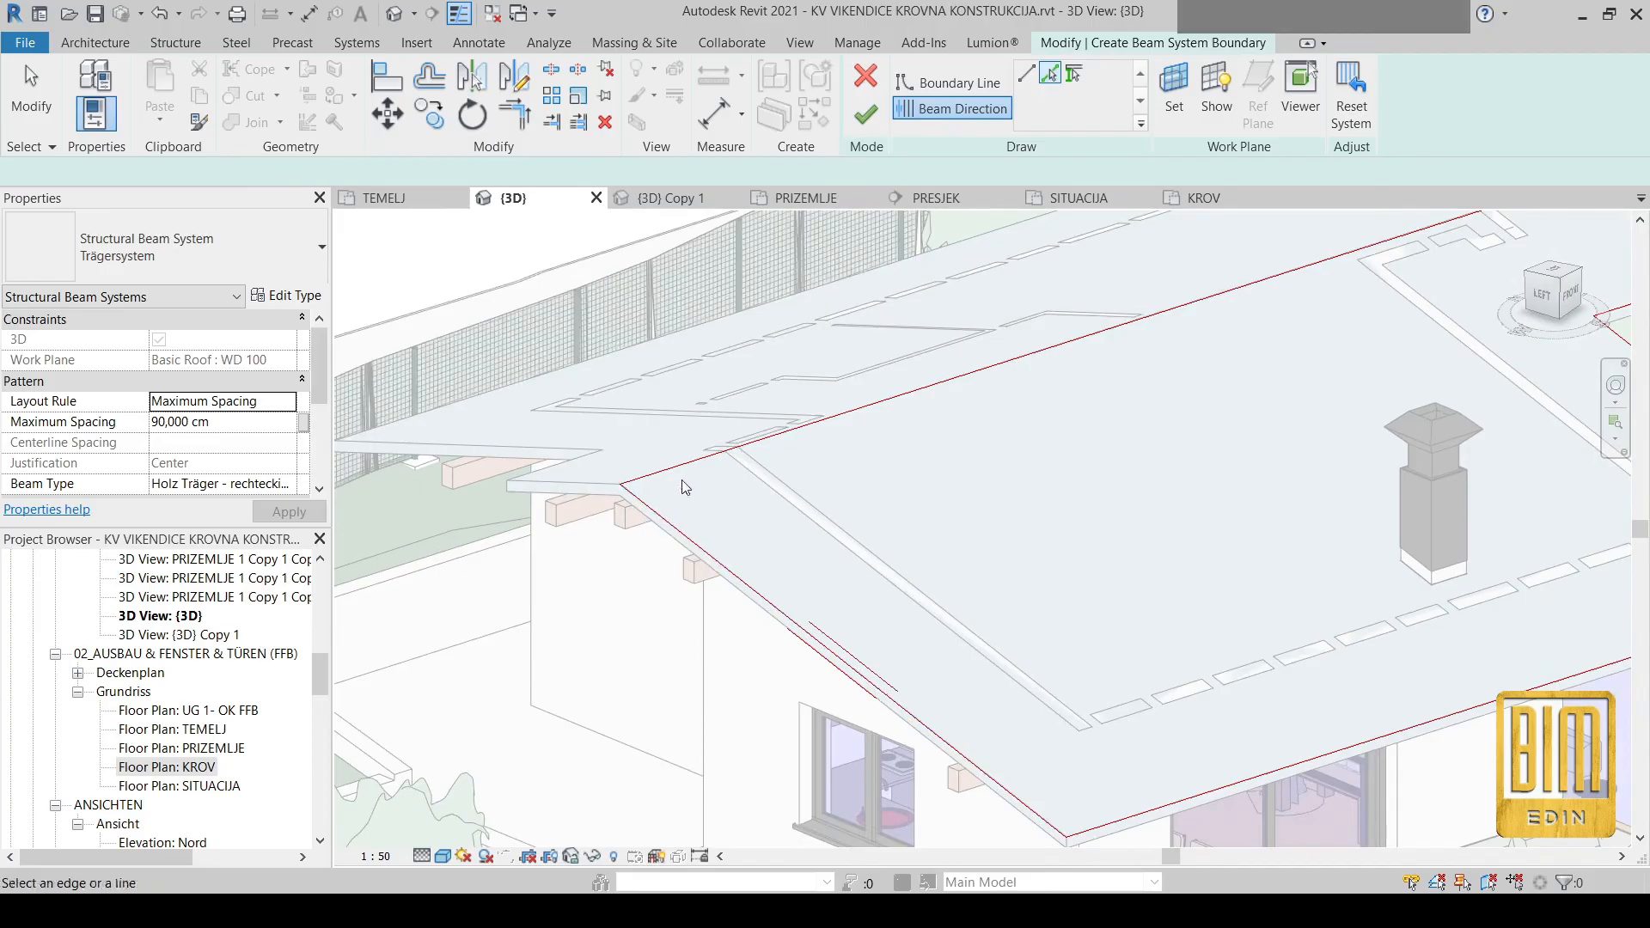
pyautogui.click(762, 442)
pyautogui.click(826, 634)
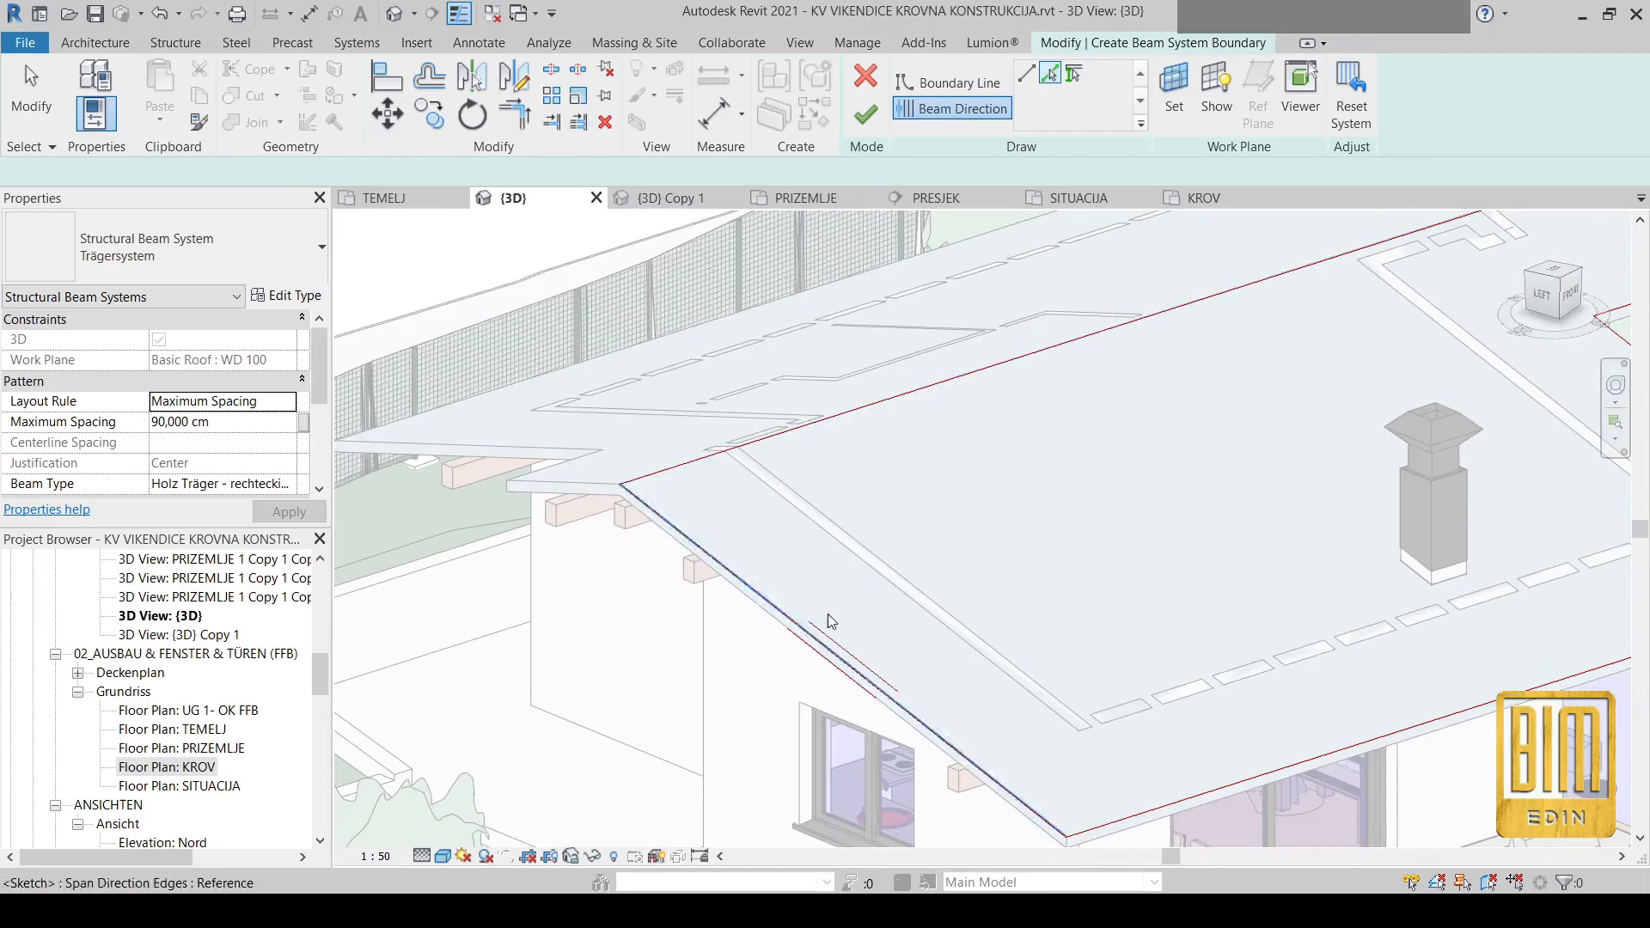
# Draw a diagonal beam direction line about 390 cm long from the ridge corner across the slope and finish the beam system
pyautogui.click(1026, 74)
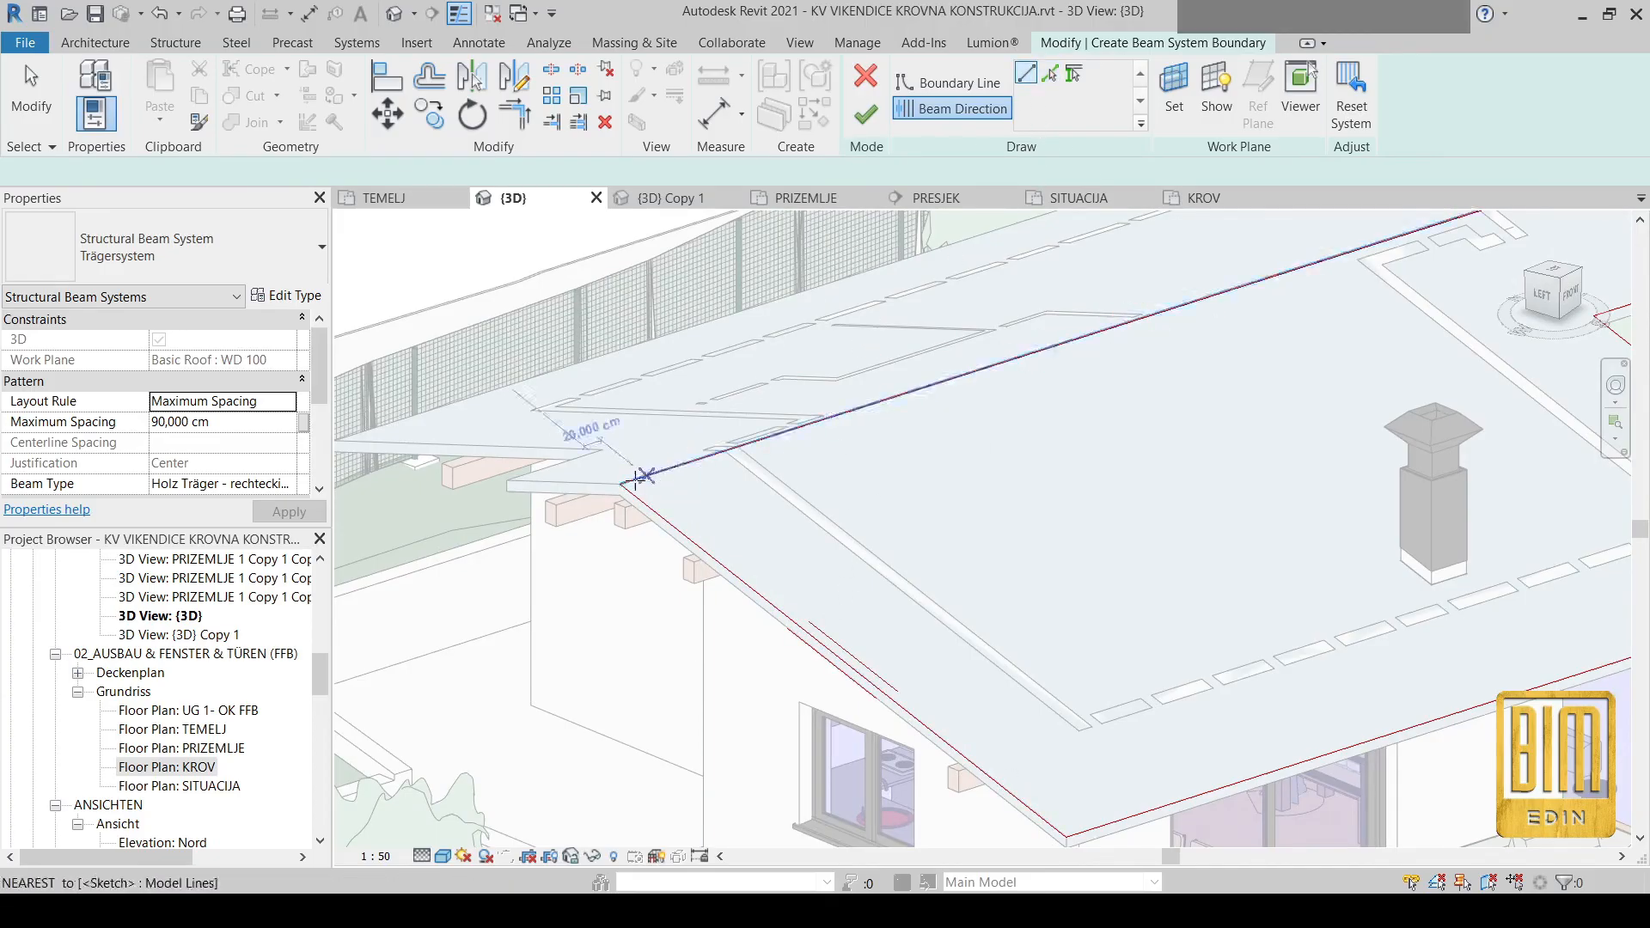
pyautogui.scroll(2, 620, 481)
pyautogui.click(619, 481)
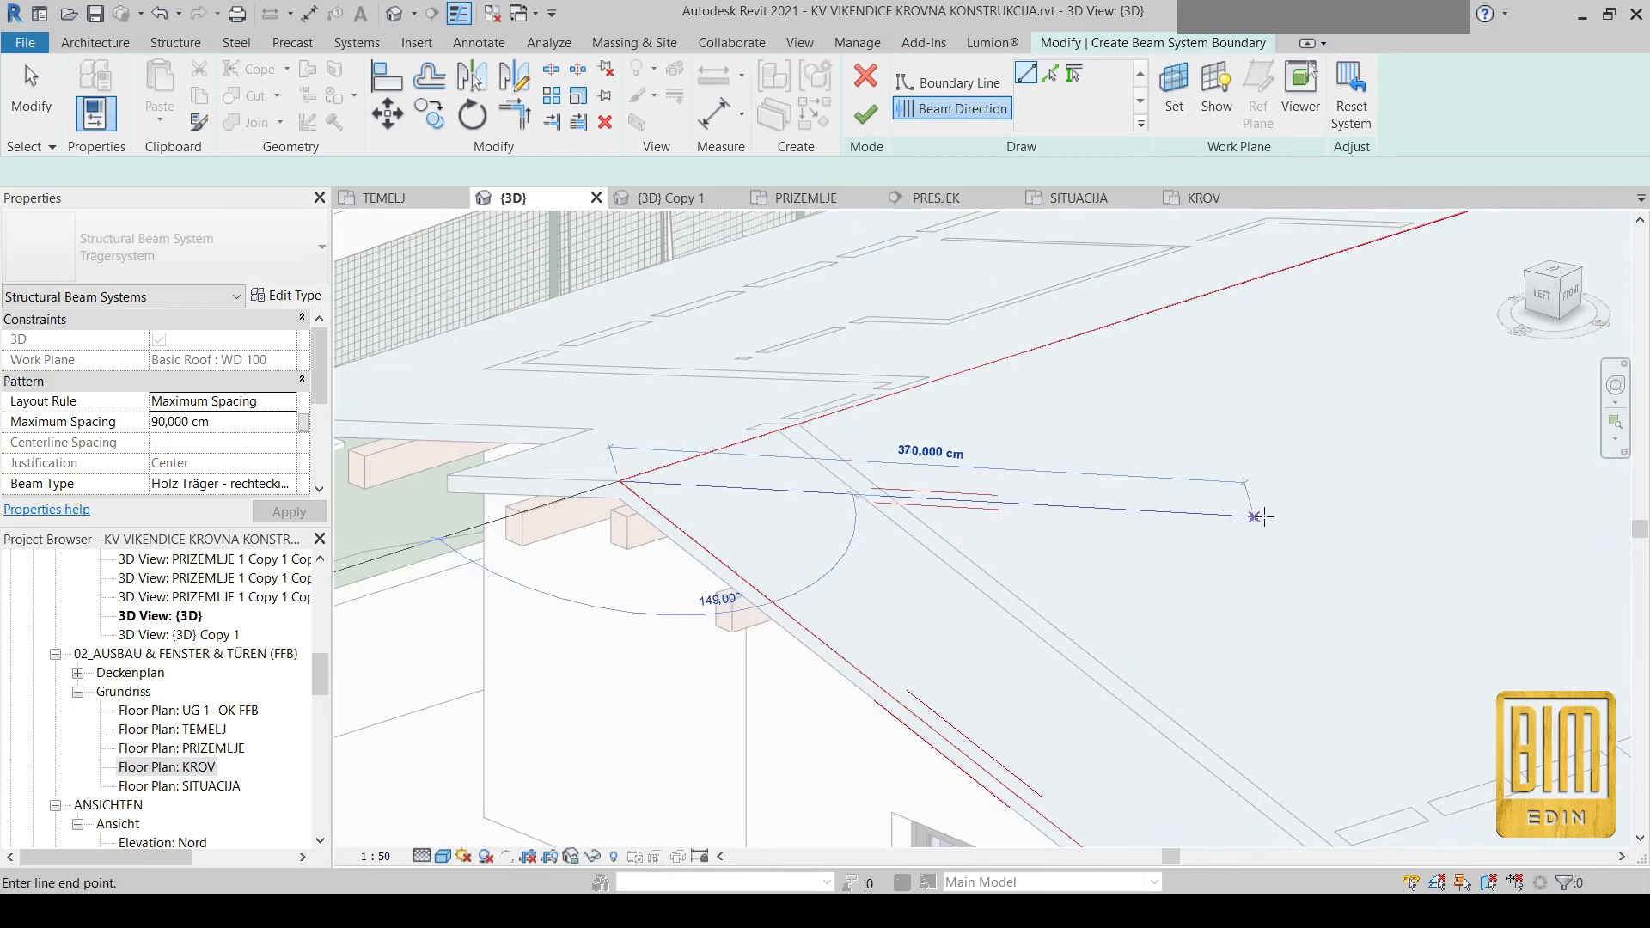
pyautogui.click(1289, 517)
pyautogui.scroll(-2, 654, 475)
pyautogui.scroll(-1, 655, 475)
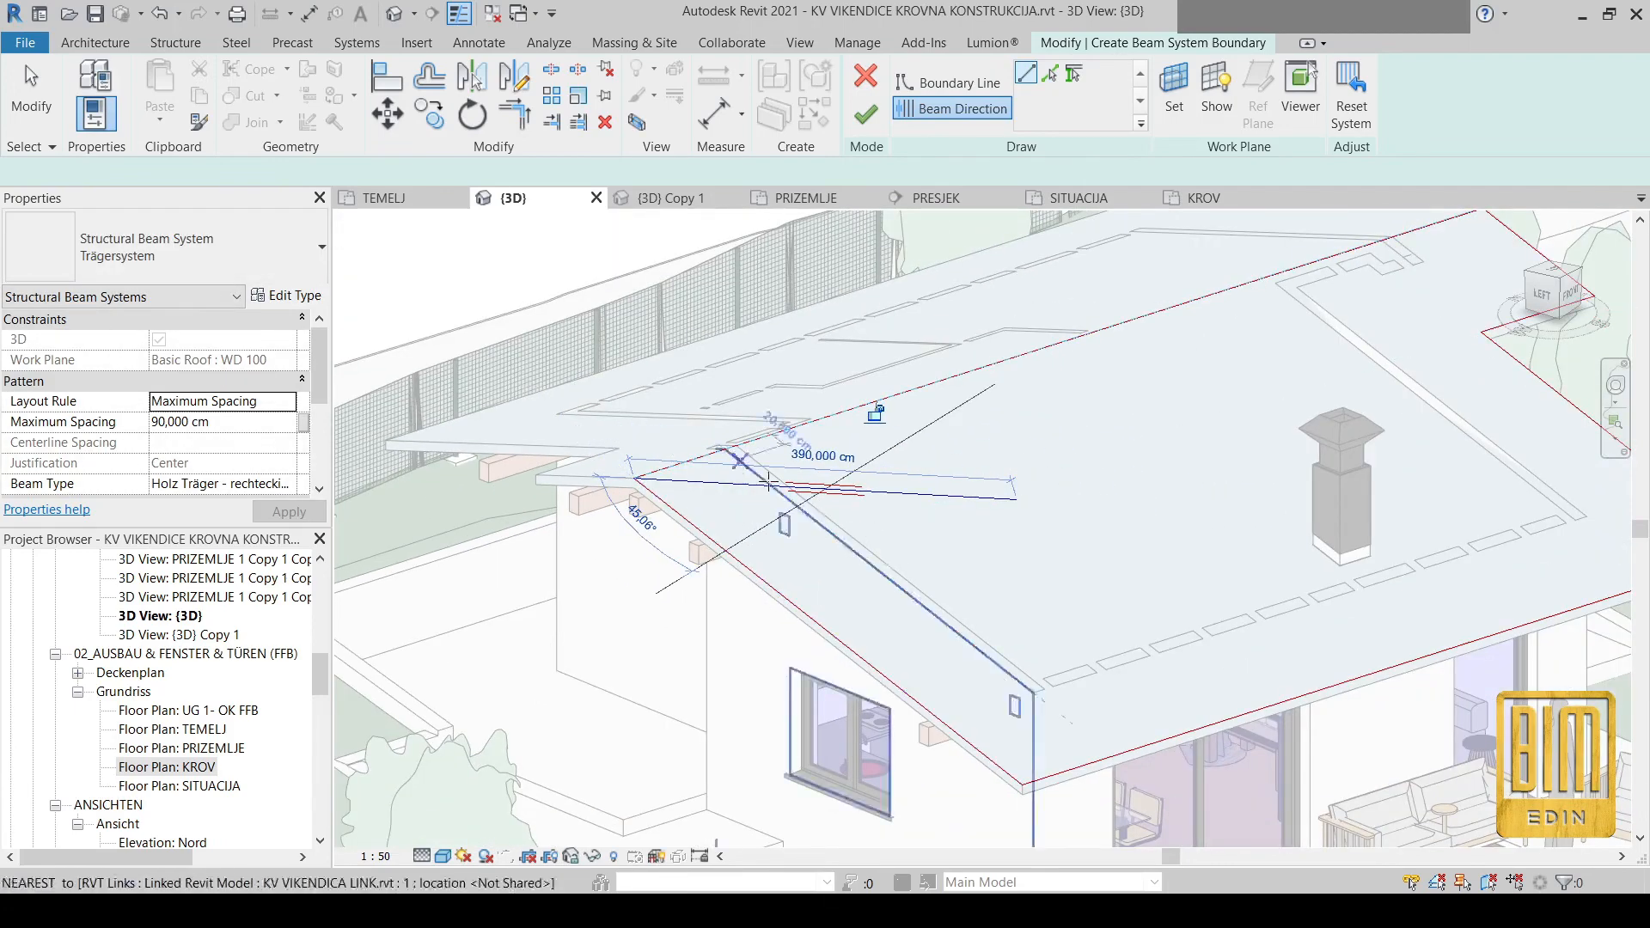
pyautogui.click(868, 114)
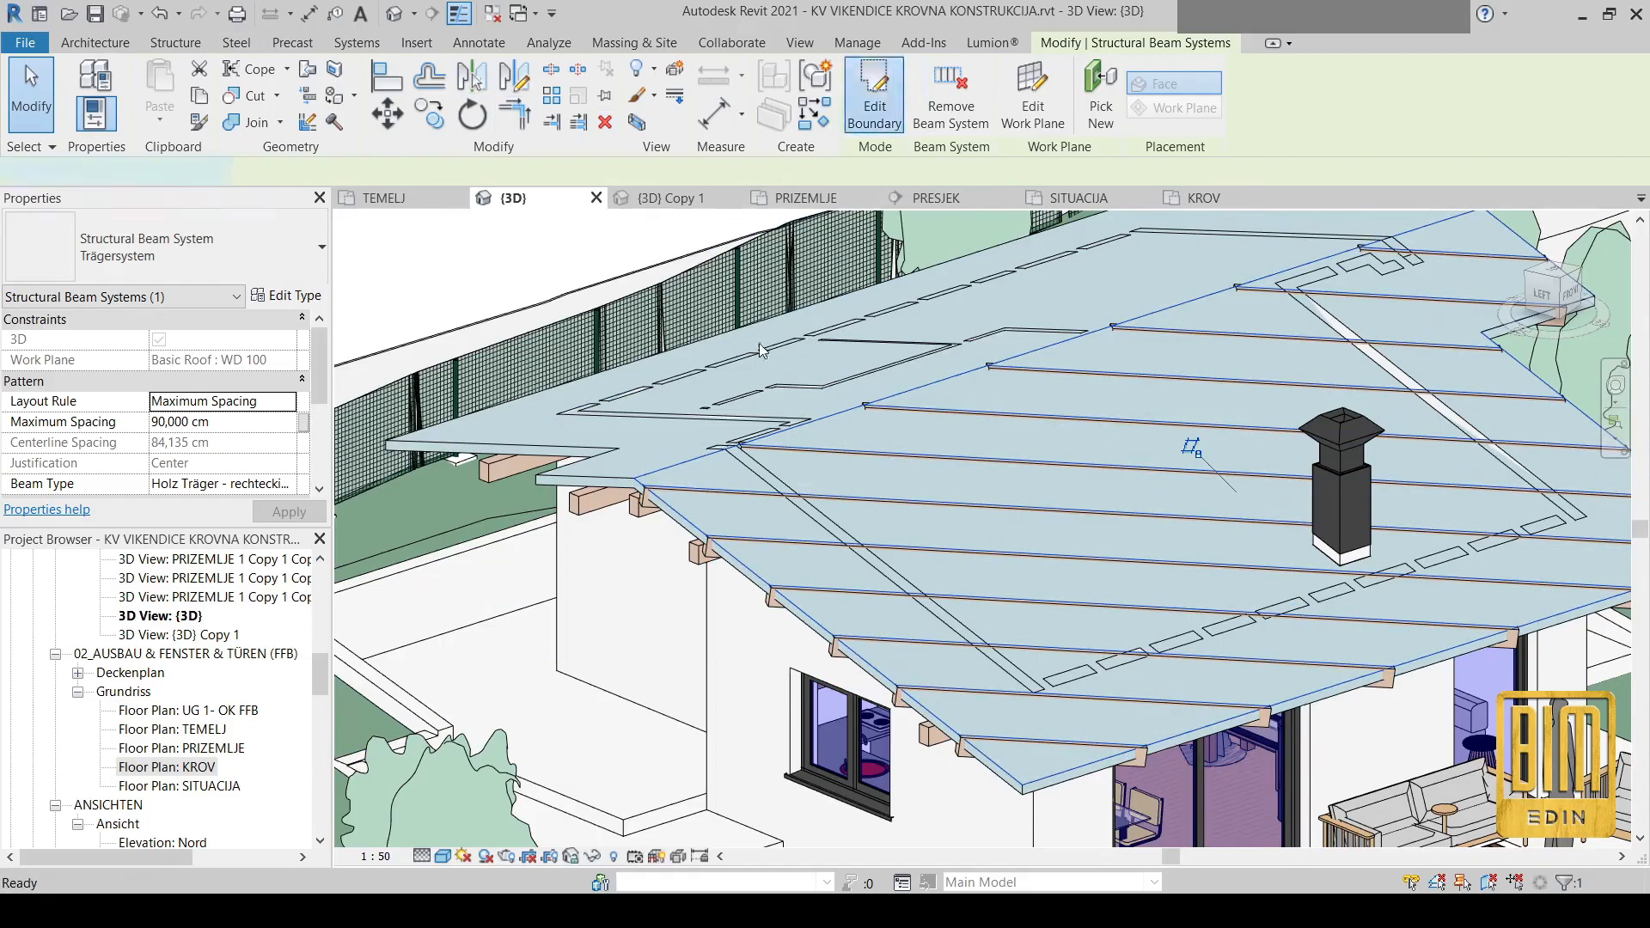
# Edit the beam system's boundary, replacing the diagonal direction line with the gable edge as beam direction, and finish the sketch
pyautogui.click(874, 102)
pyautogui.rightClick(777, 492)
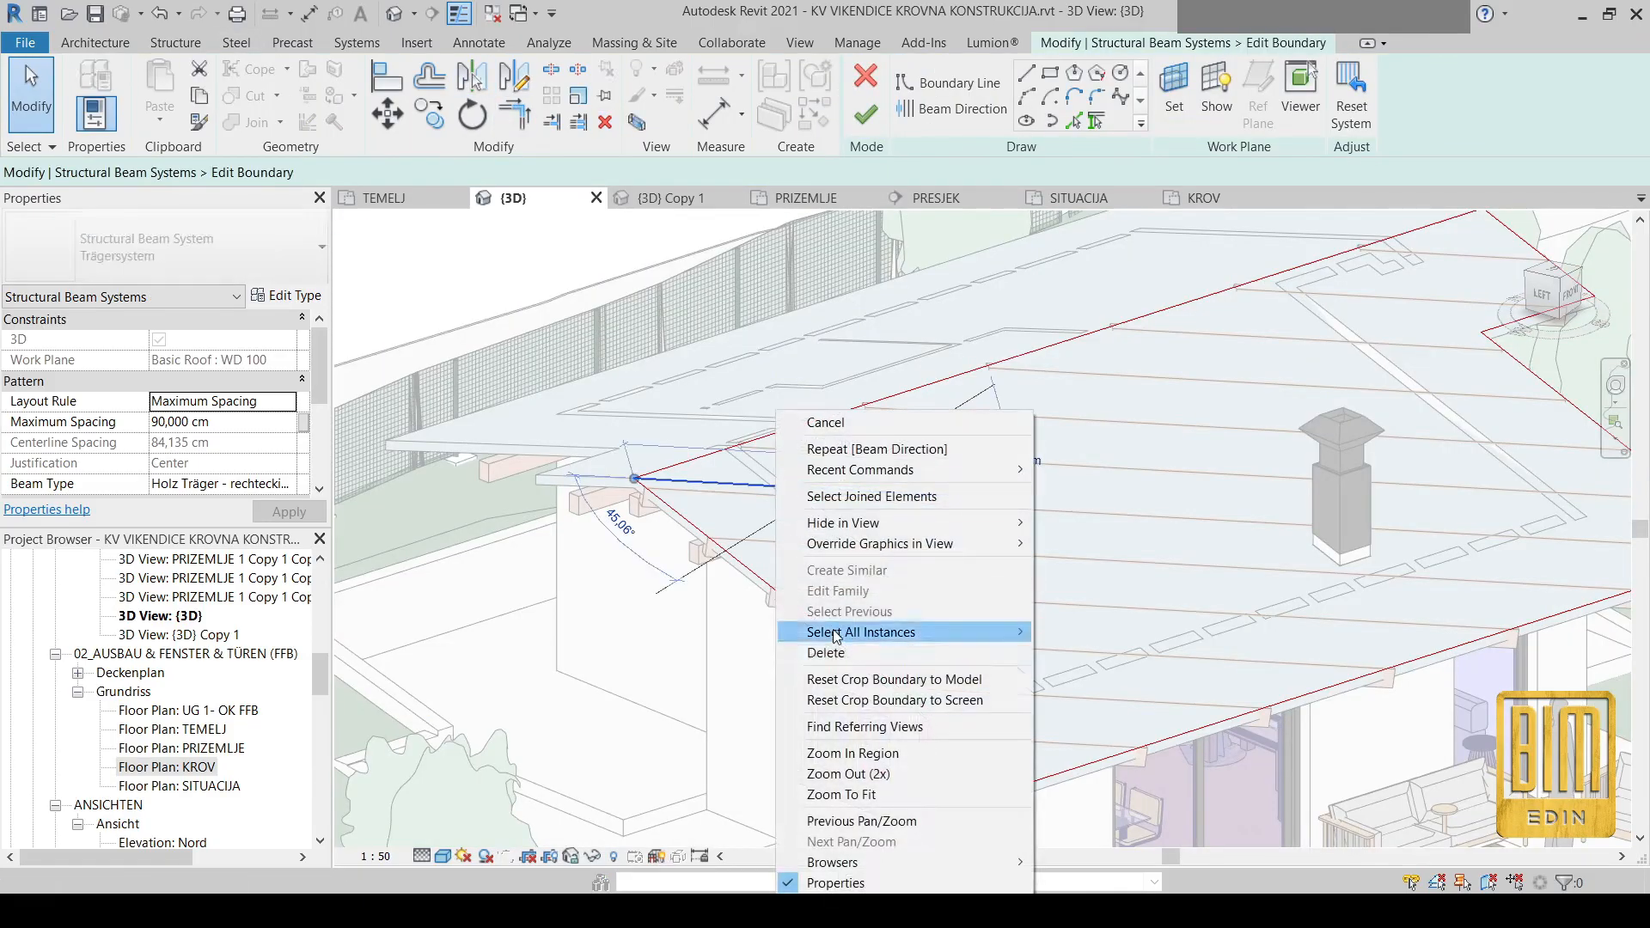
pyautogui.click(851, 651)
pyautogui.click(938, 109)
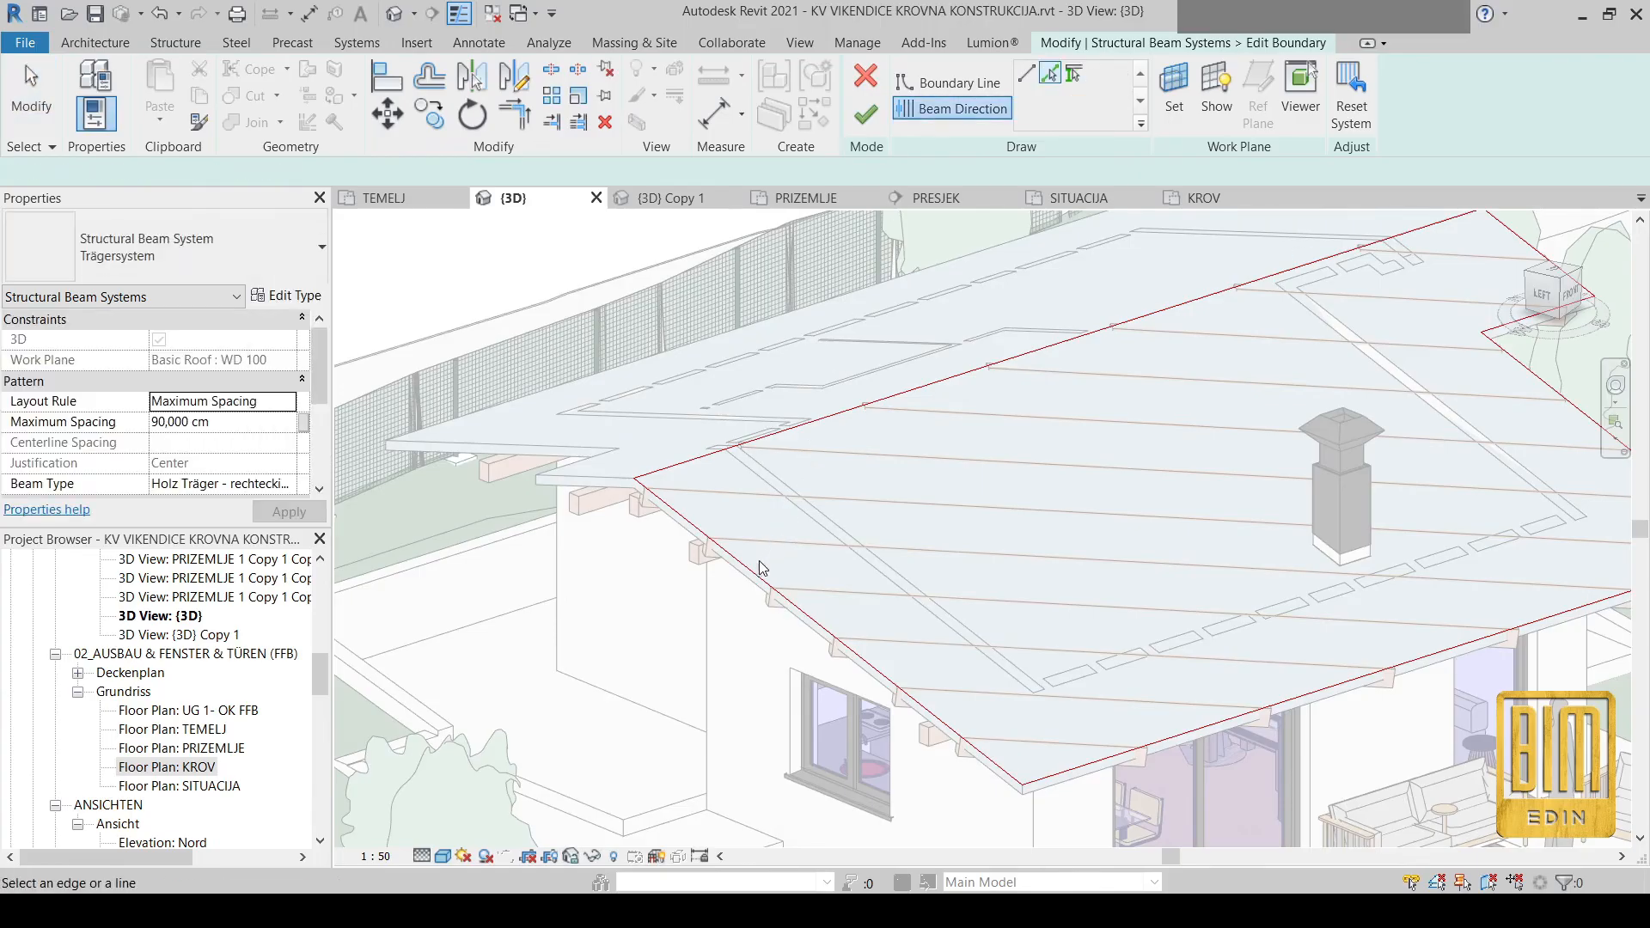
pyautogui.click(722, 547)
pyautogui.scroll(-3, 687, 524)
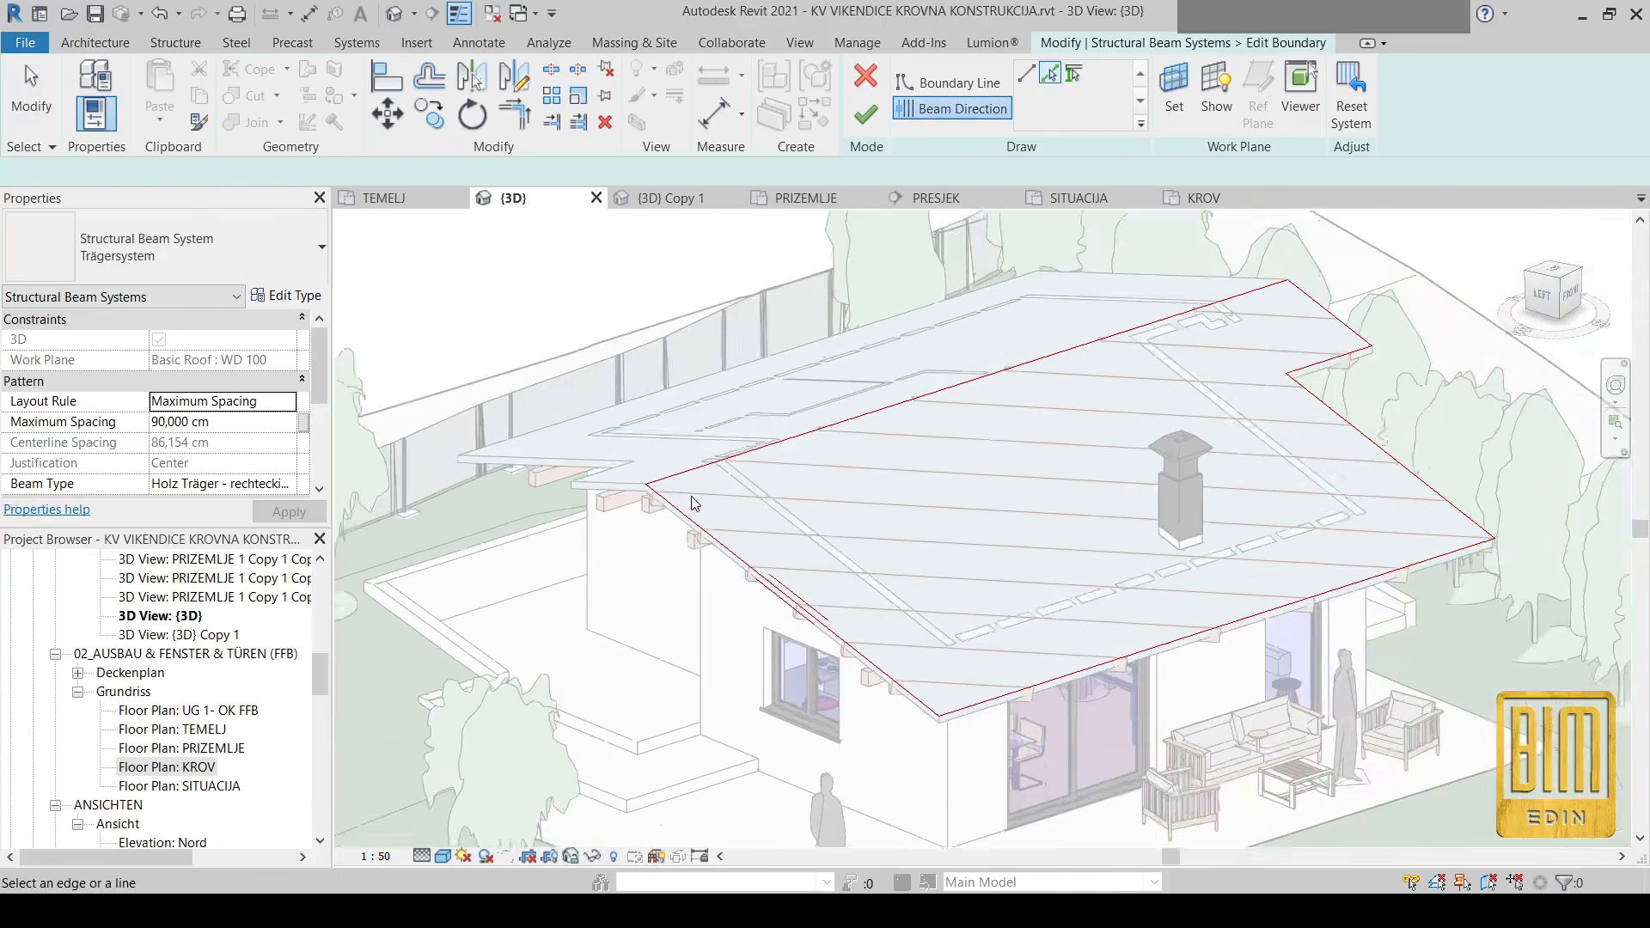
pyautogui.scroll(3, 608, 453)
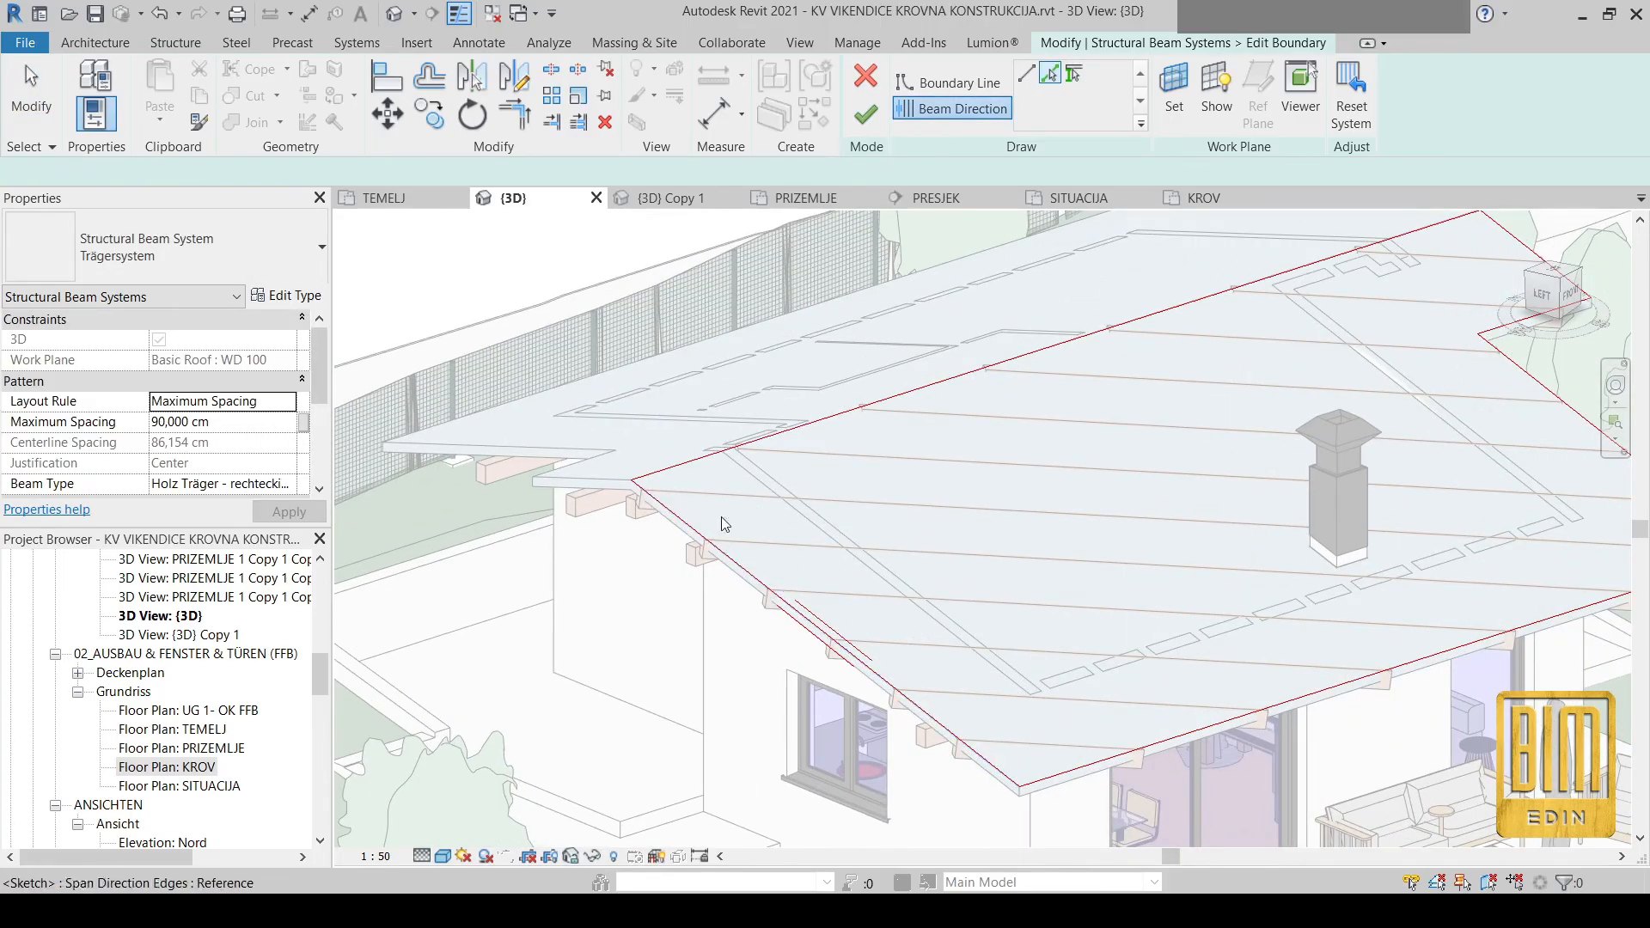
pyautogui.click(866, 117)
pyautogui.scroll(-3, 776, 316)
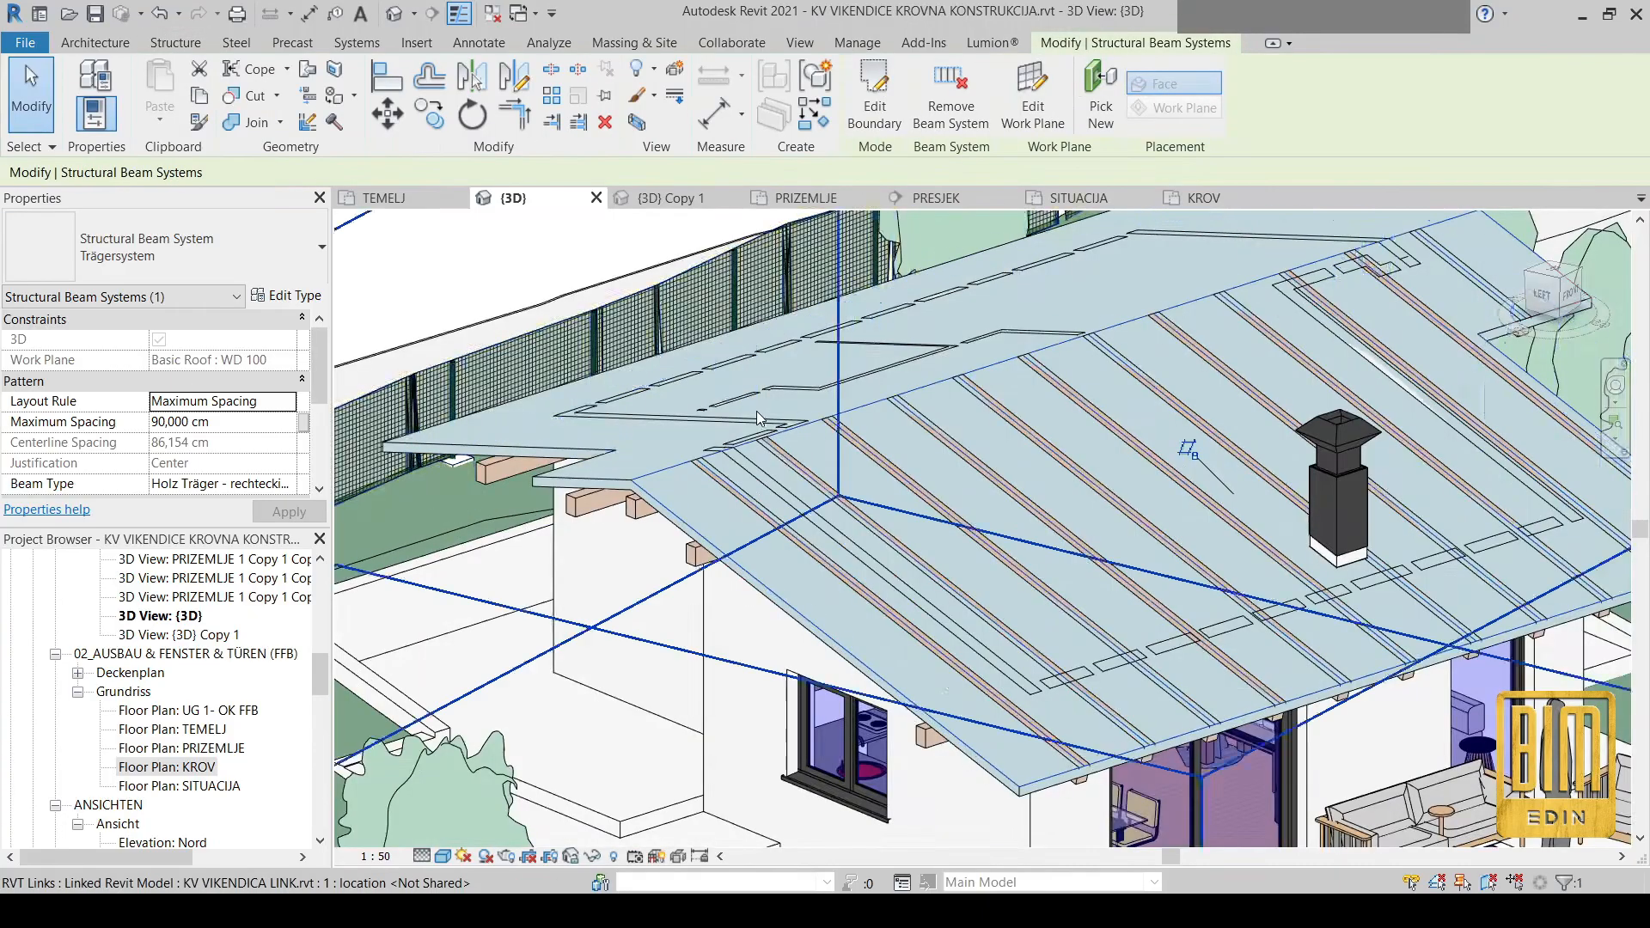
pyautogui.scroll(2, 1268, 505)
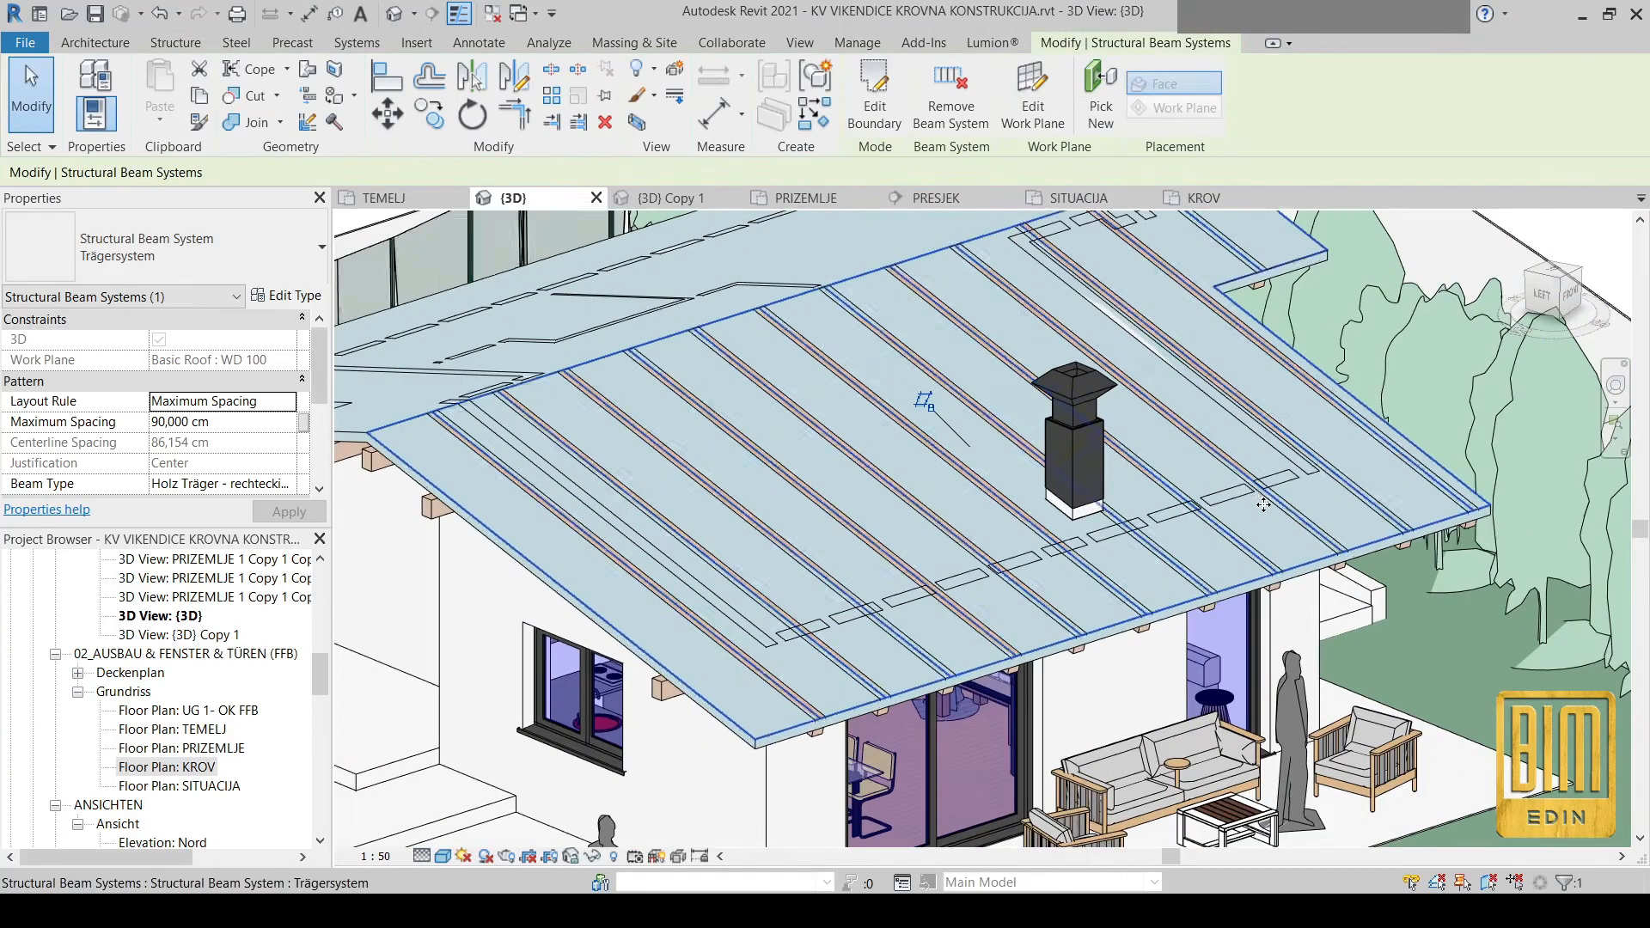
# Change the beam system's layout rule to Fixed Number with 6 lines and apply it
pyautogui.click(287, 401)
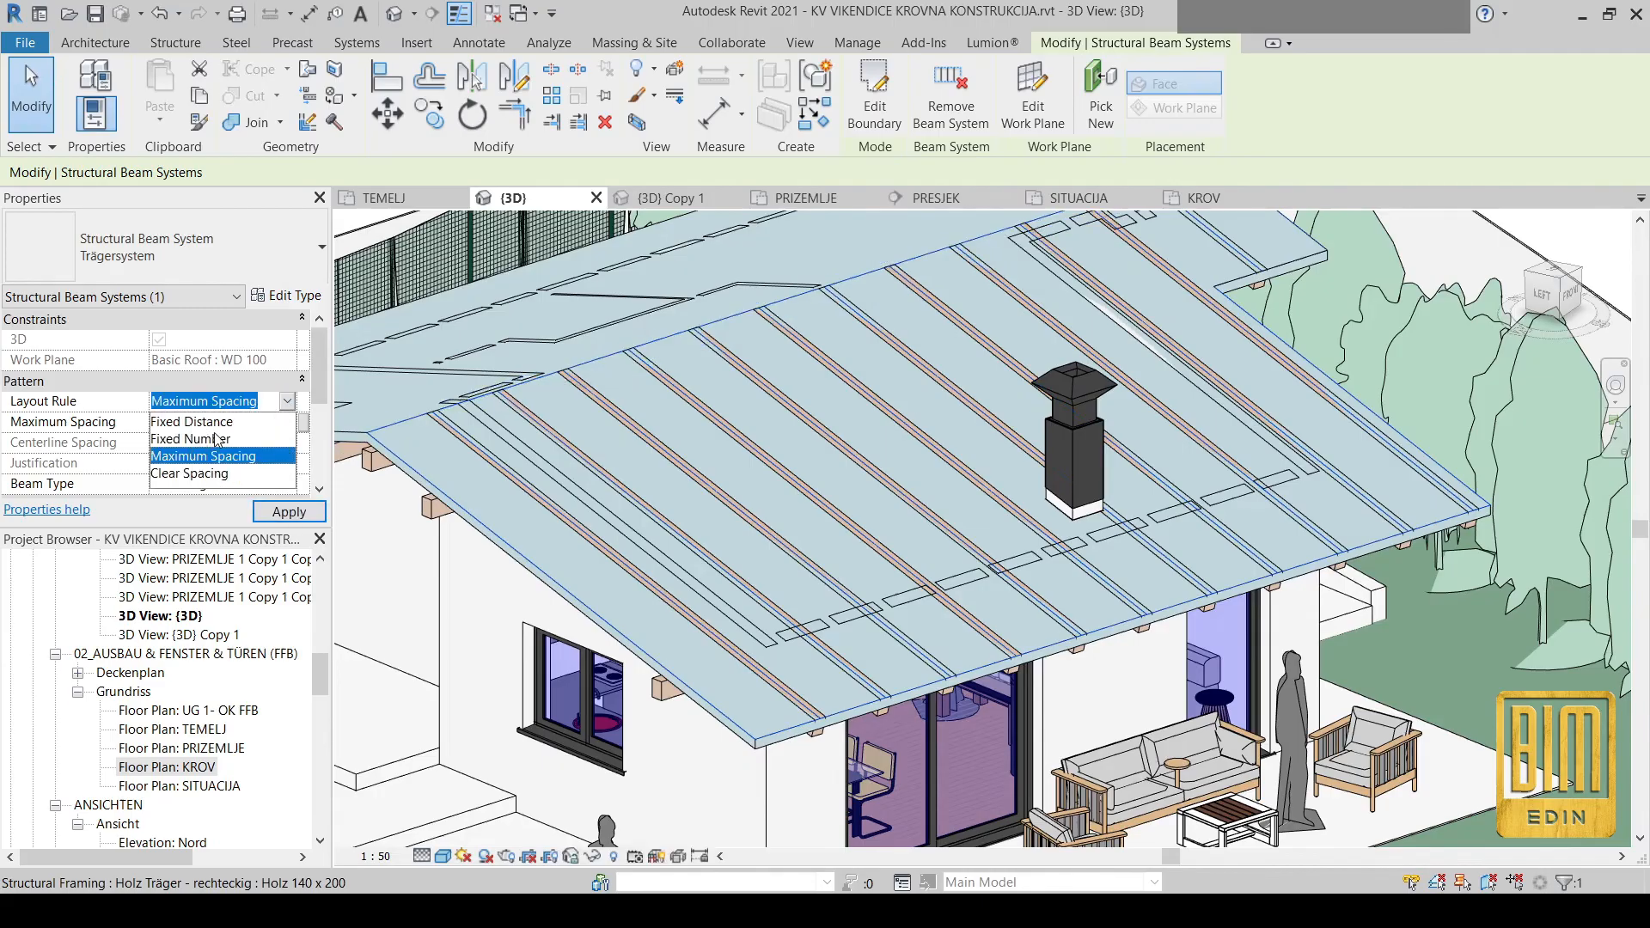
pyautogui.click(203, 439)
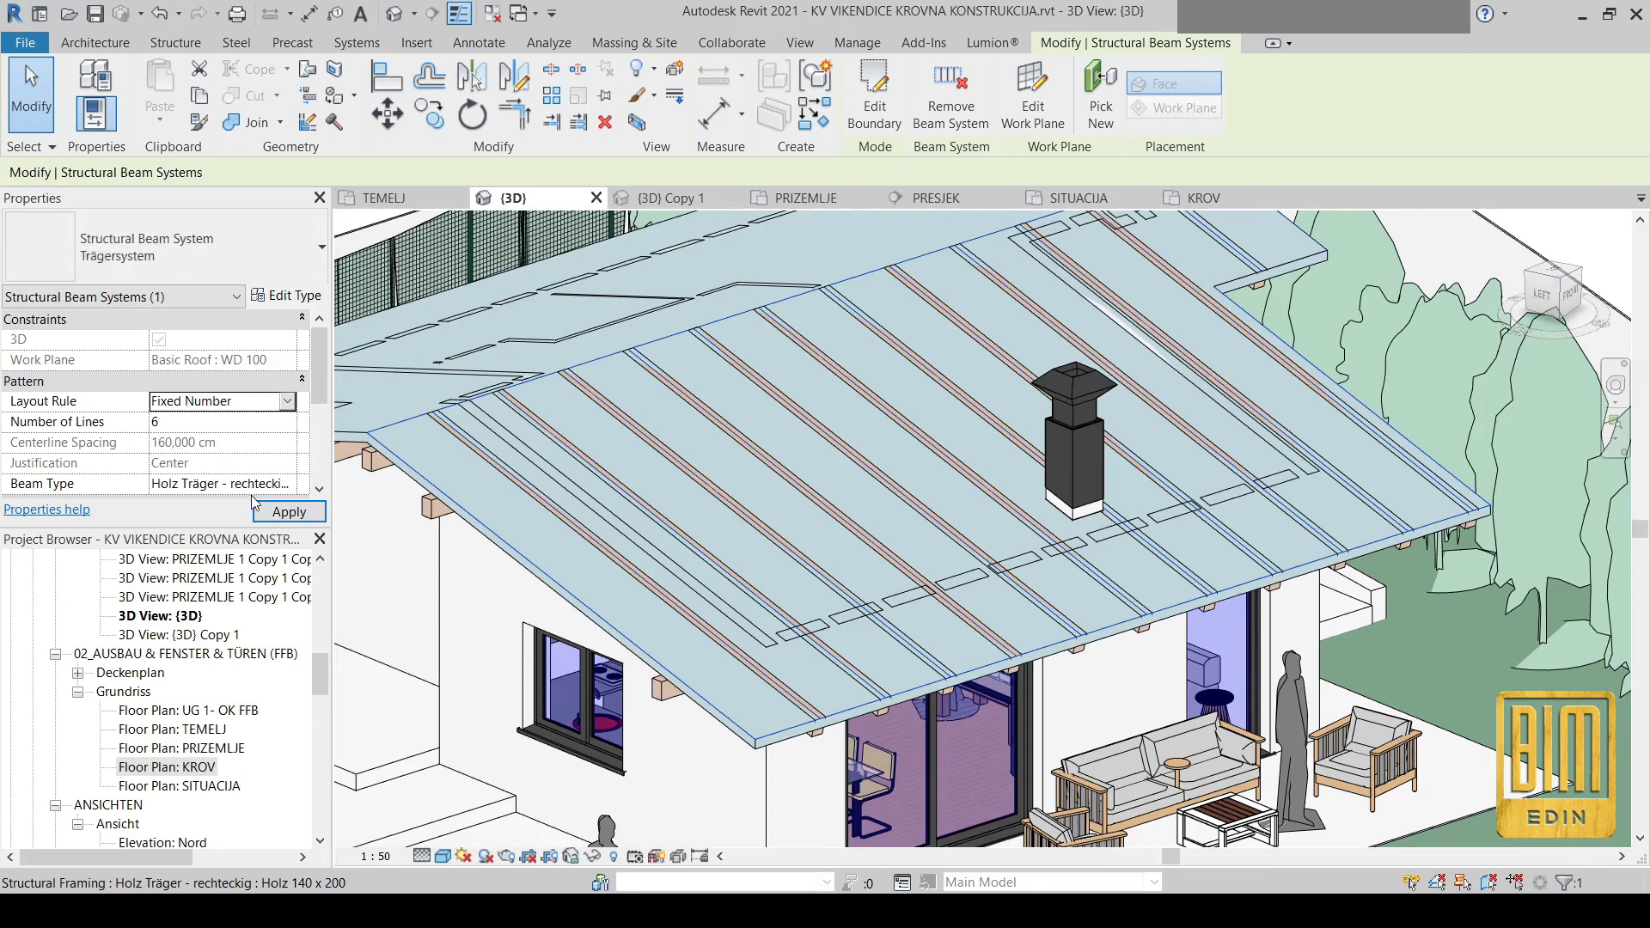
pyautogui.click(277, 512)
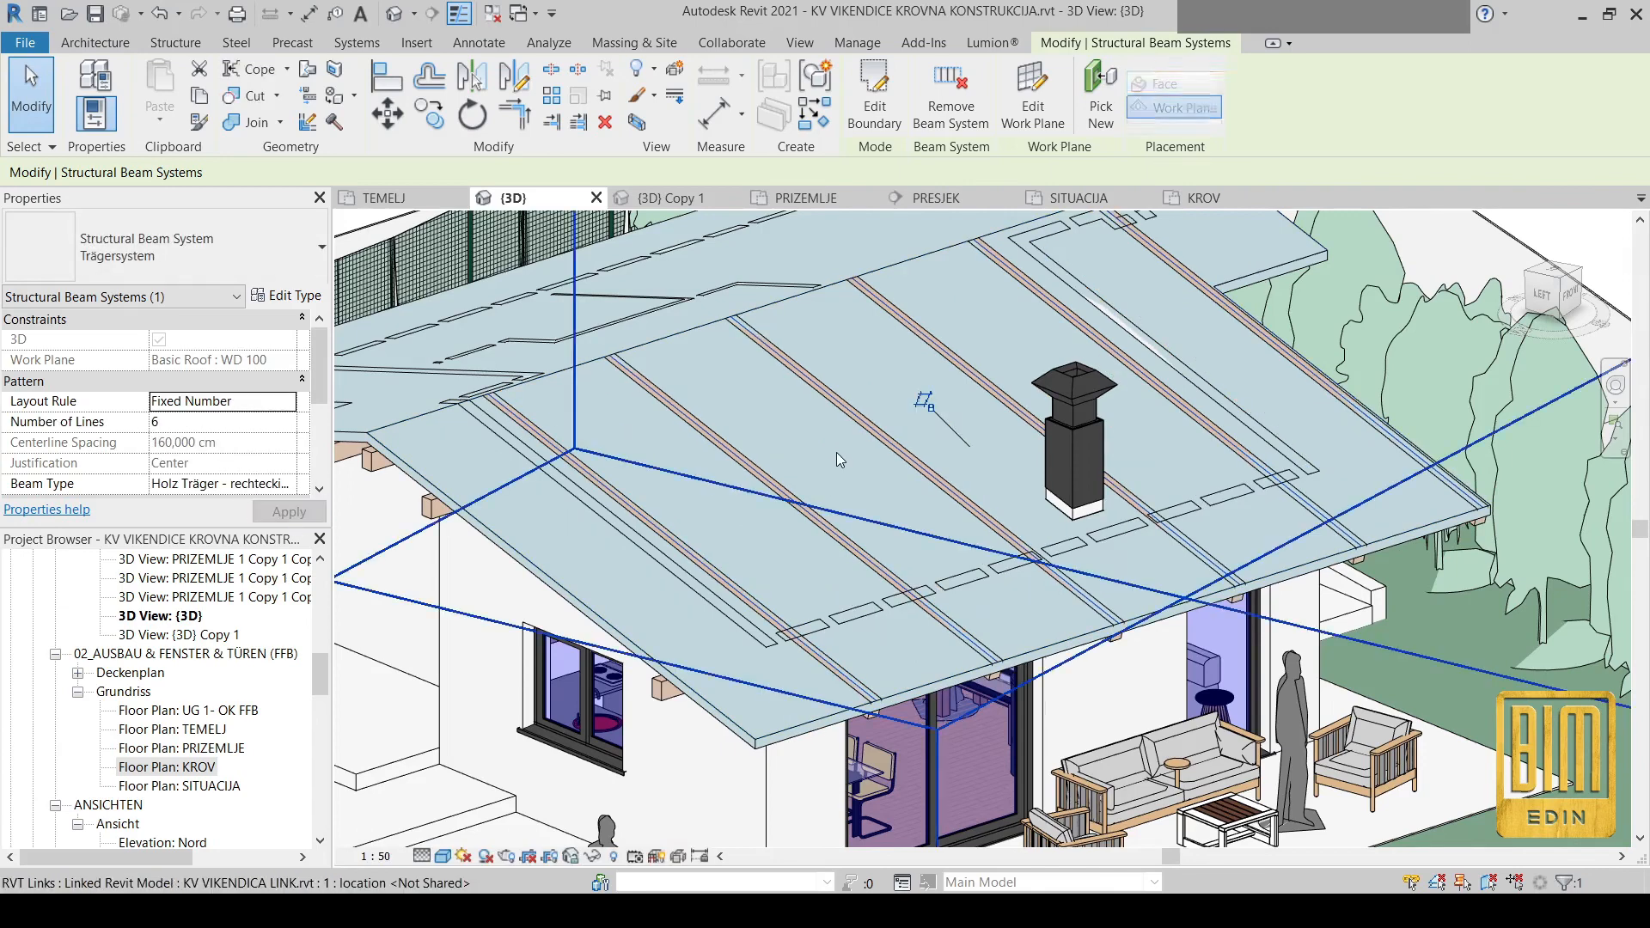
# Set the beam system's layout rule to Maximum Spacing with a maximum spacing of 70 cm
pyautogui.click(287, 404)
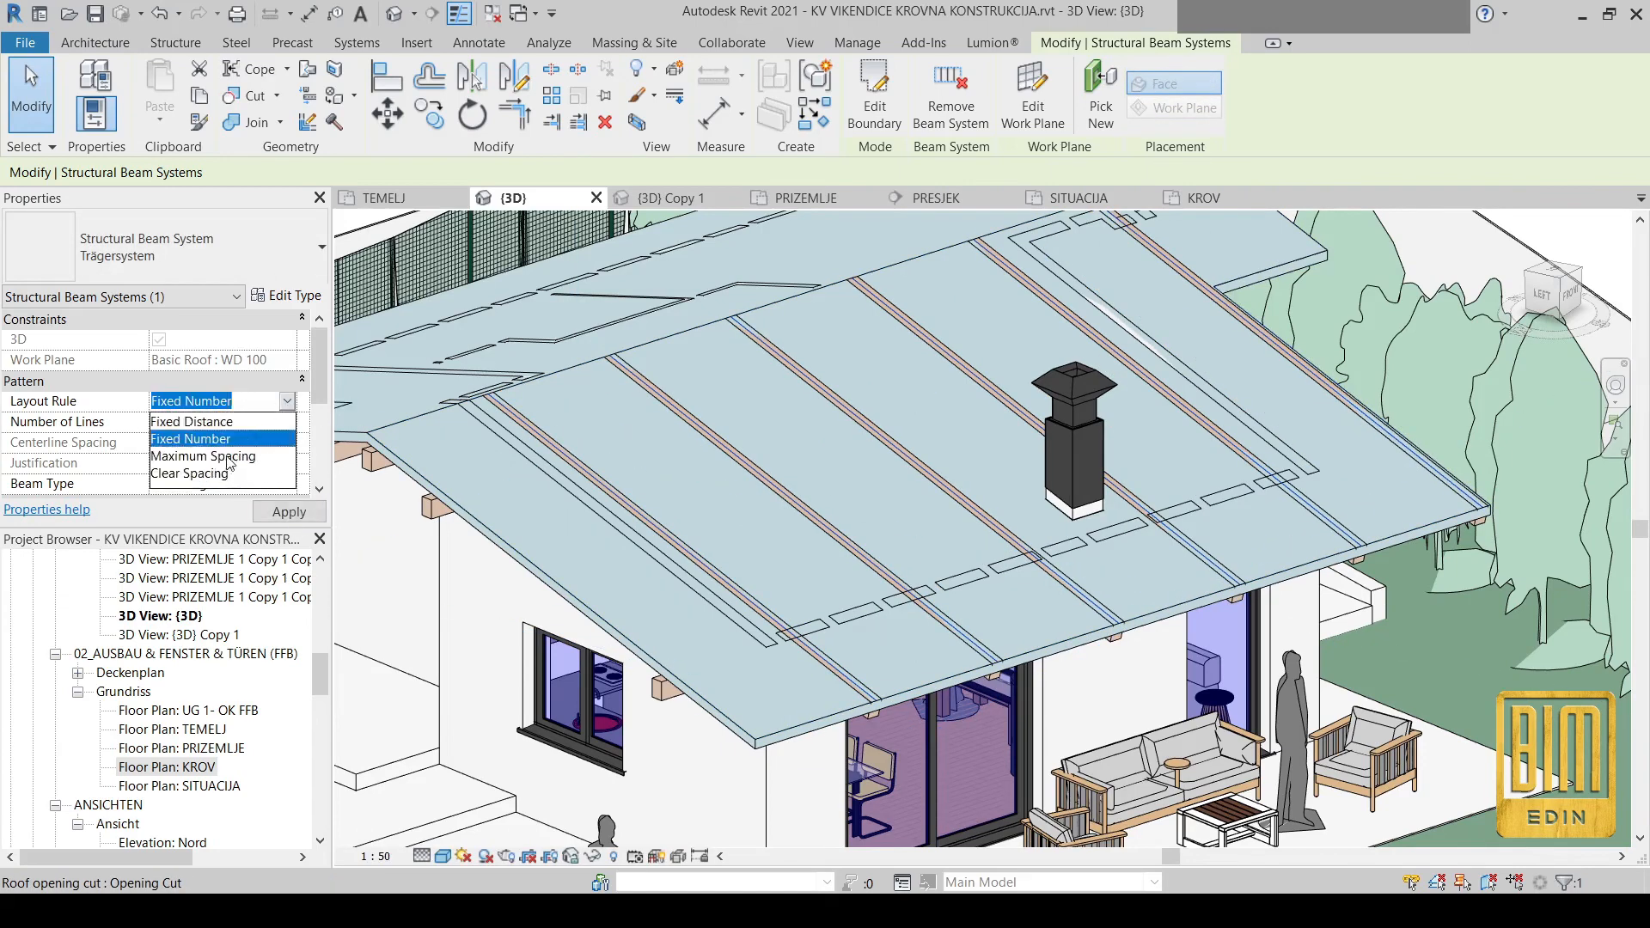
pyautogui.click(204, 458)
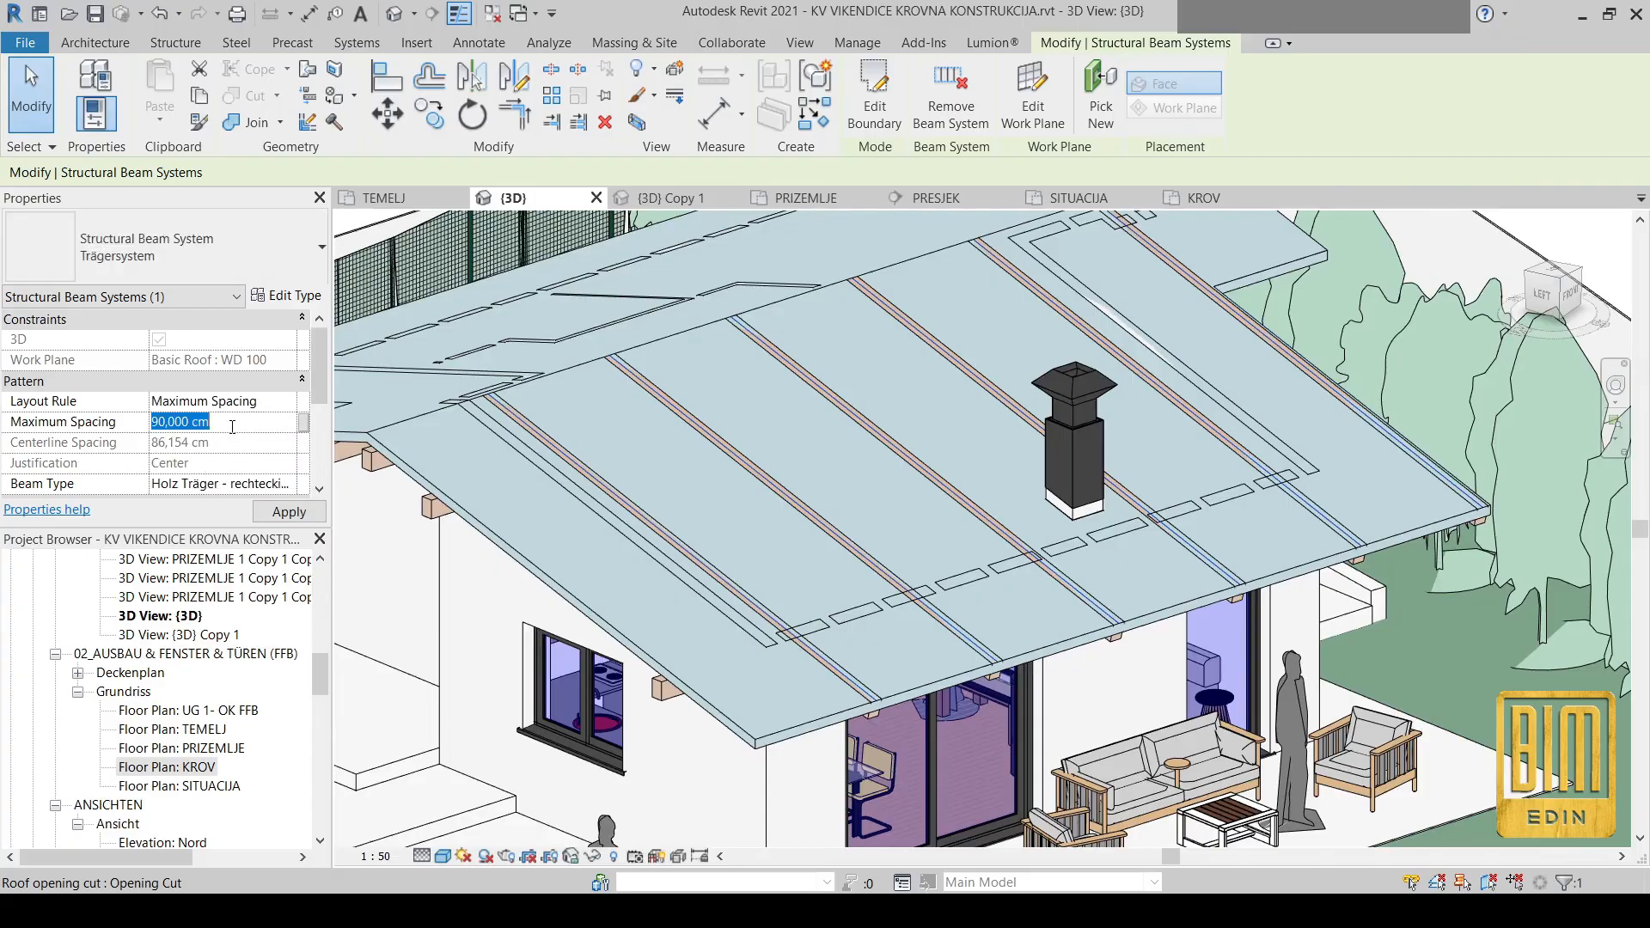
pyautogui.press('Return')
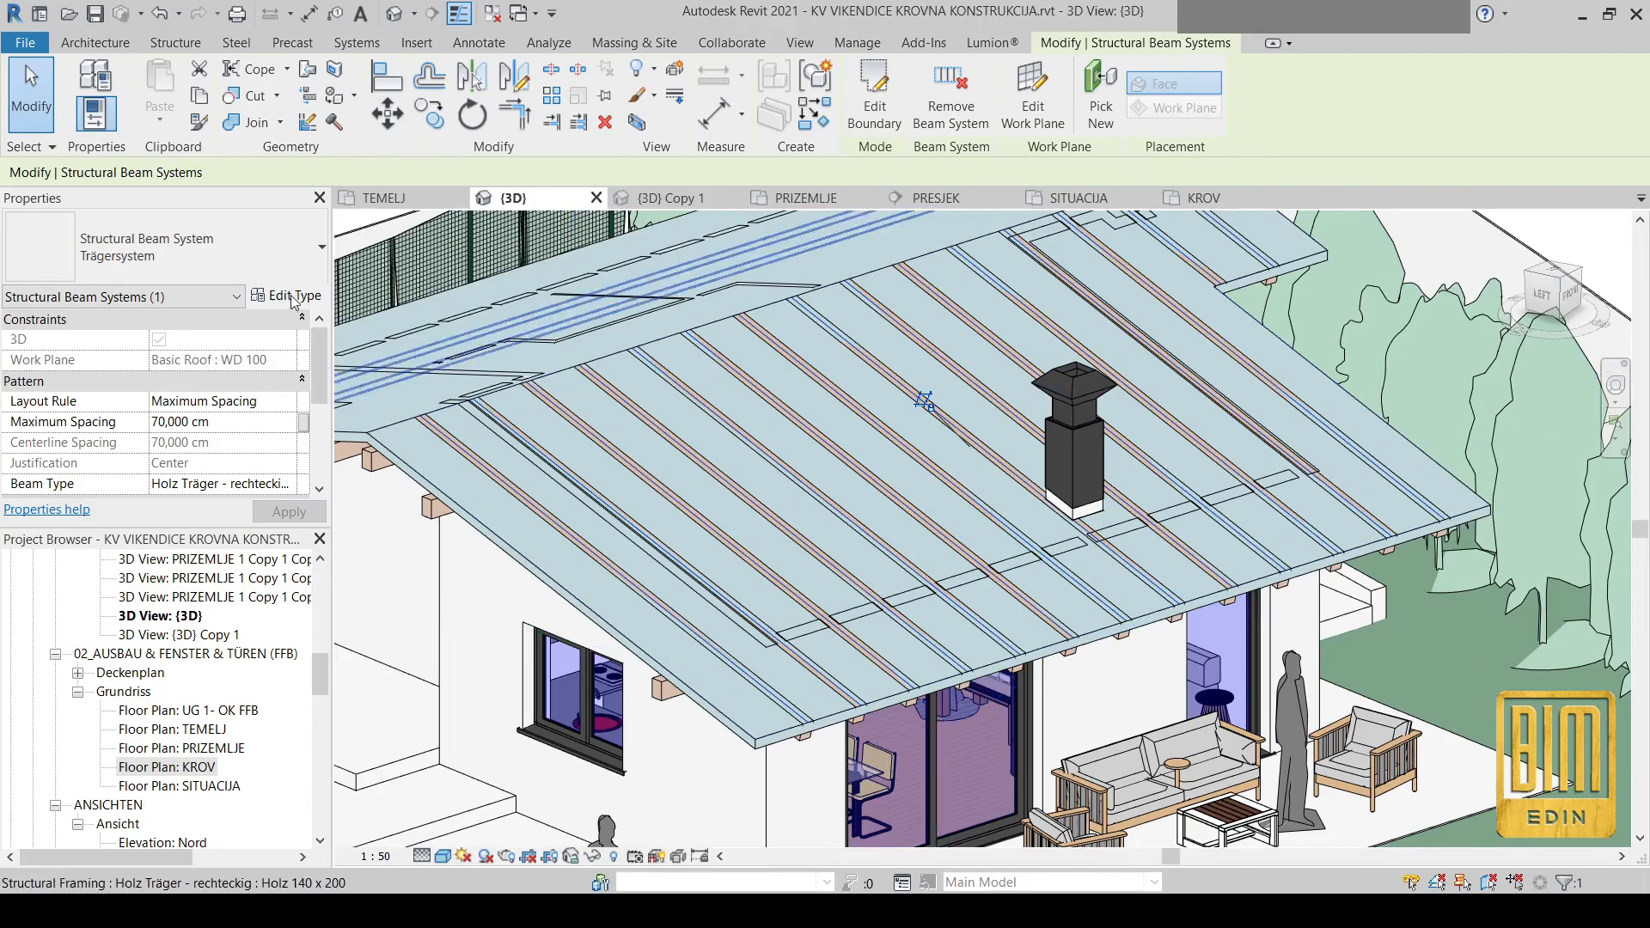
# Review the available beam types and choose Holz Träger - rechteckig : Holz 140 x 200 for the beam system
pyautogui.click(293, 487)
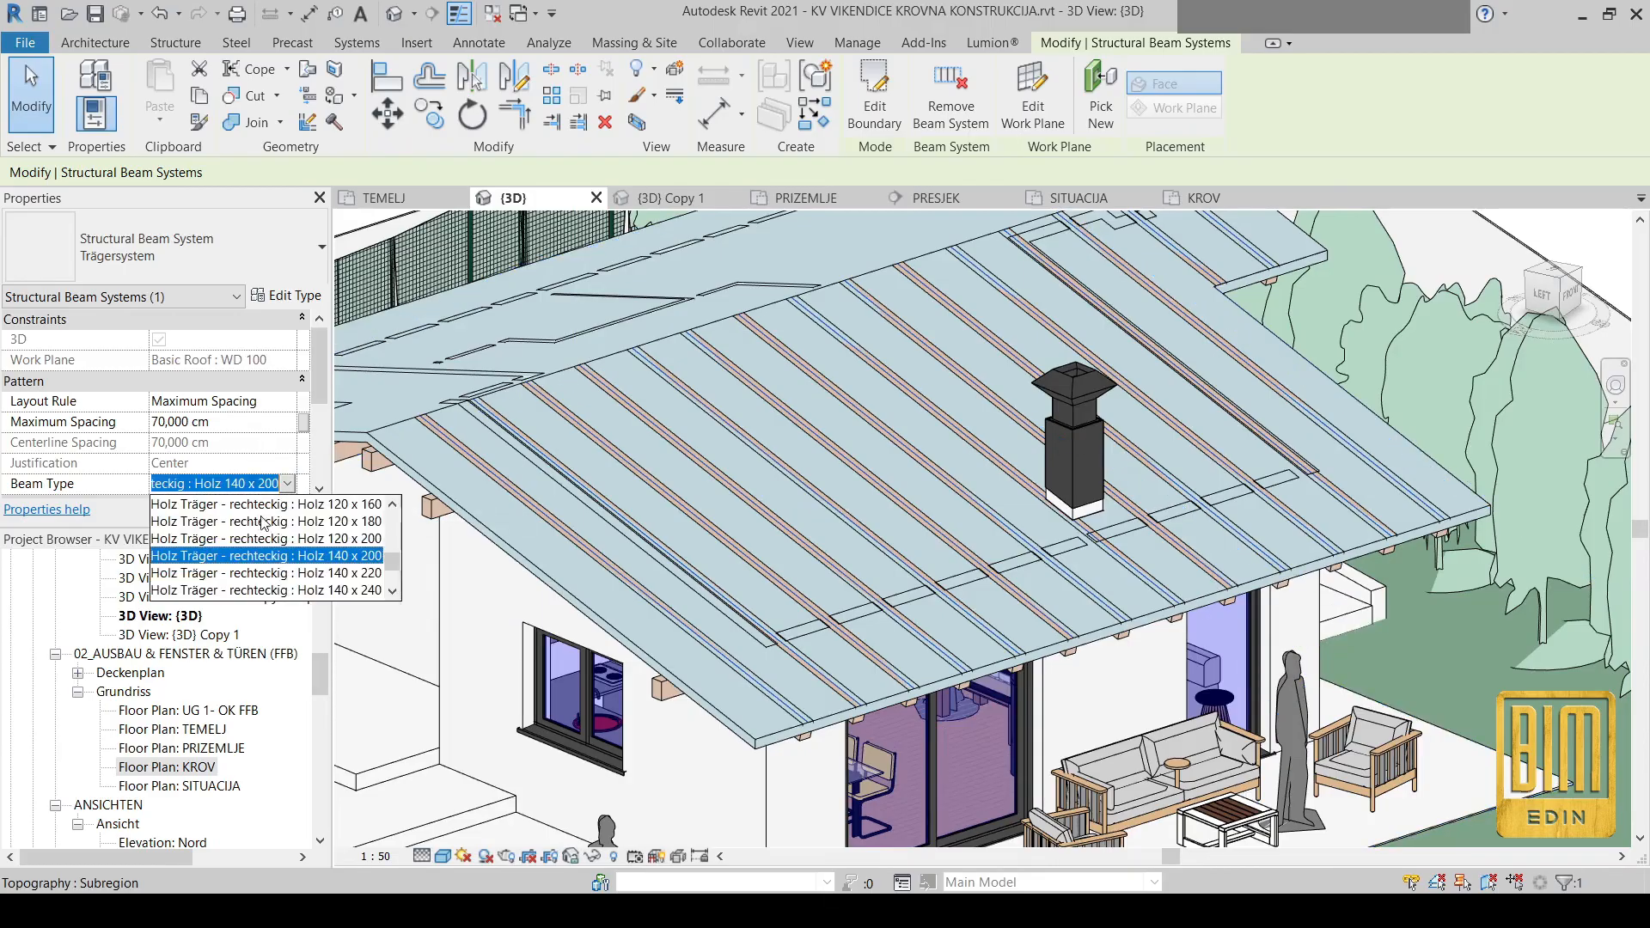
pyautogui.scroll(1, 286, 558)
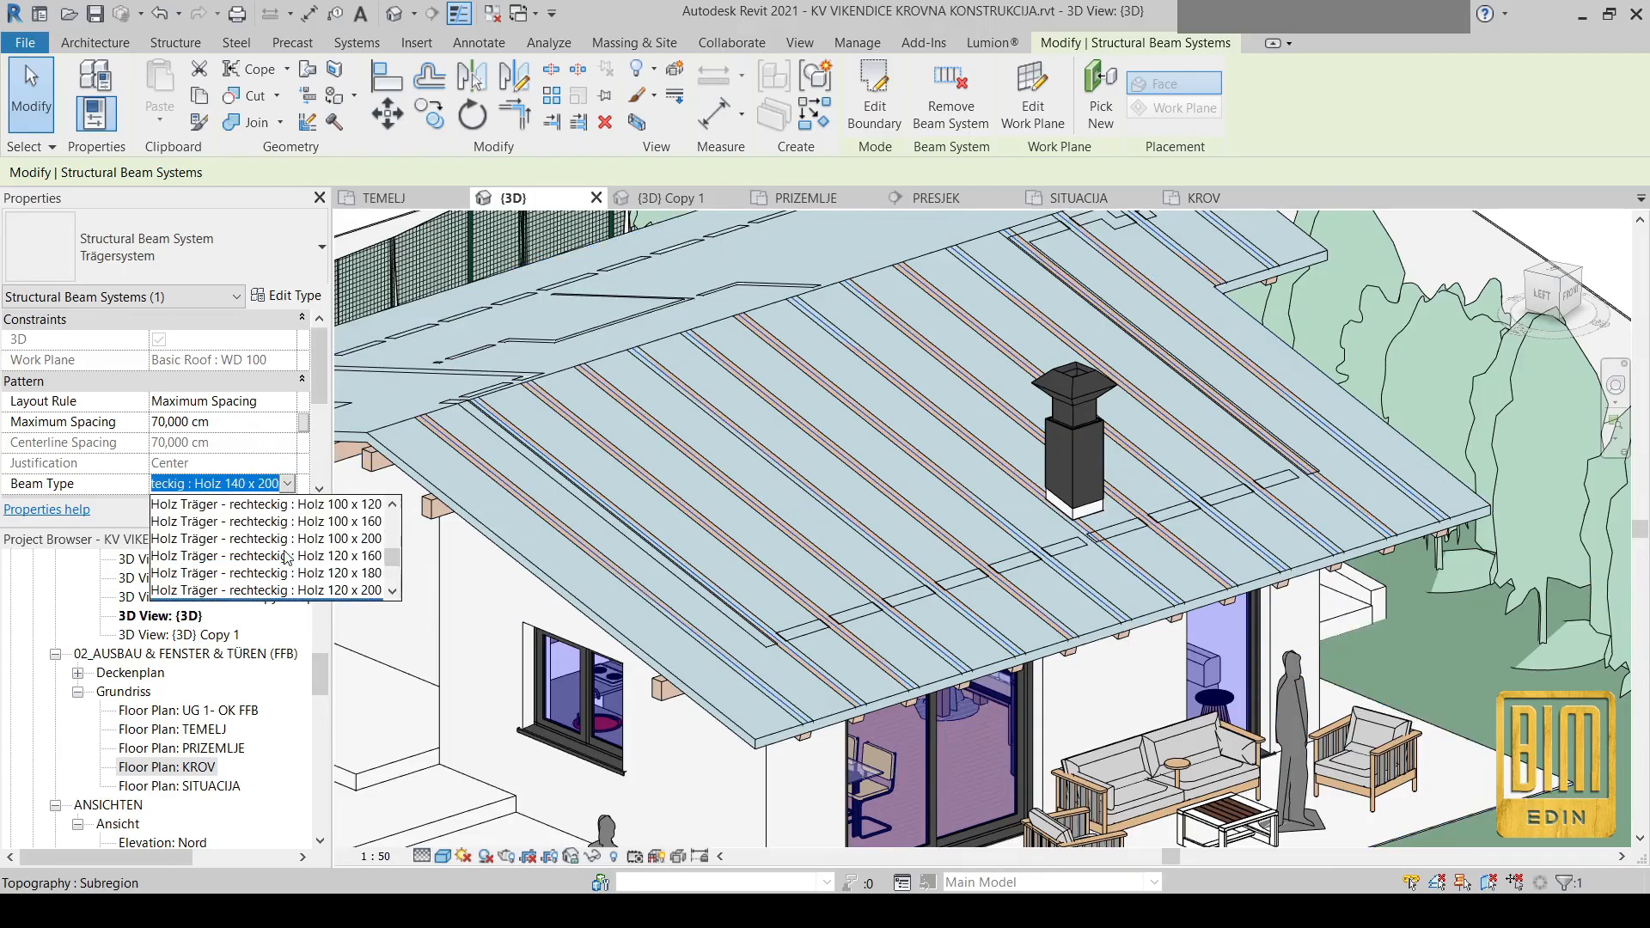
pyautogui.scroll(-1, 290, 567)
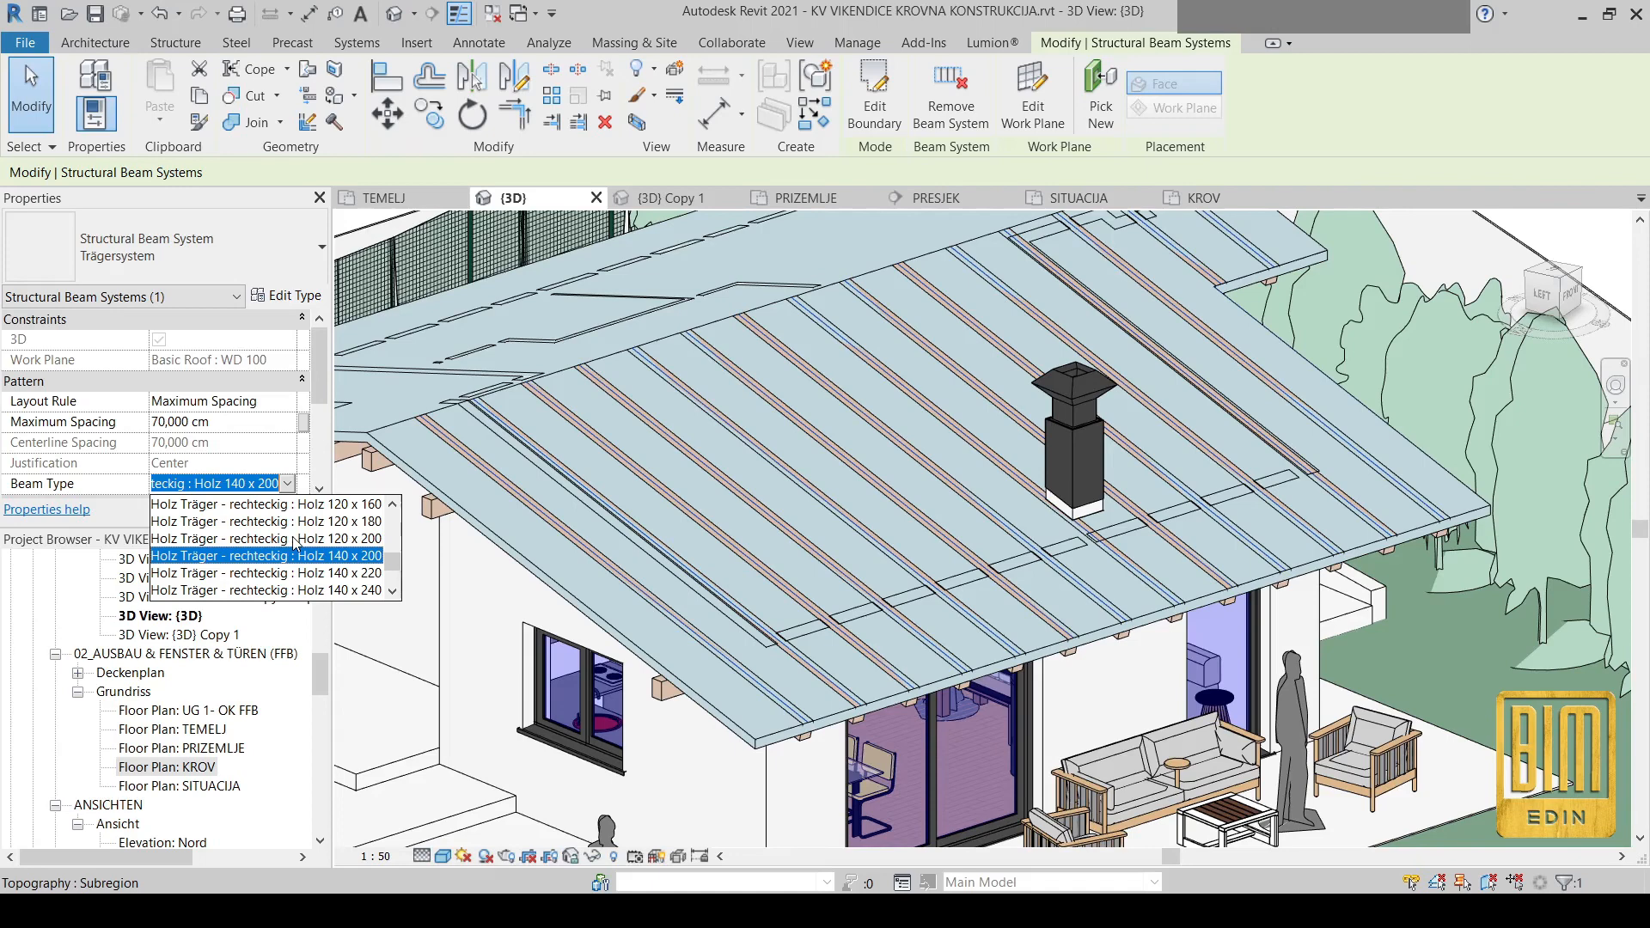
pyautogui.click(294, 554)
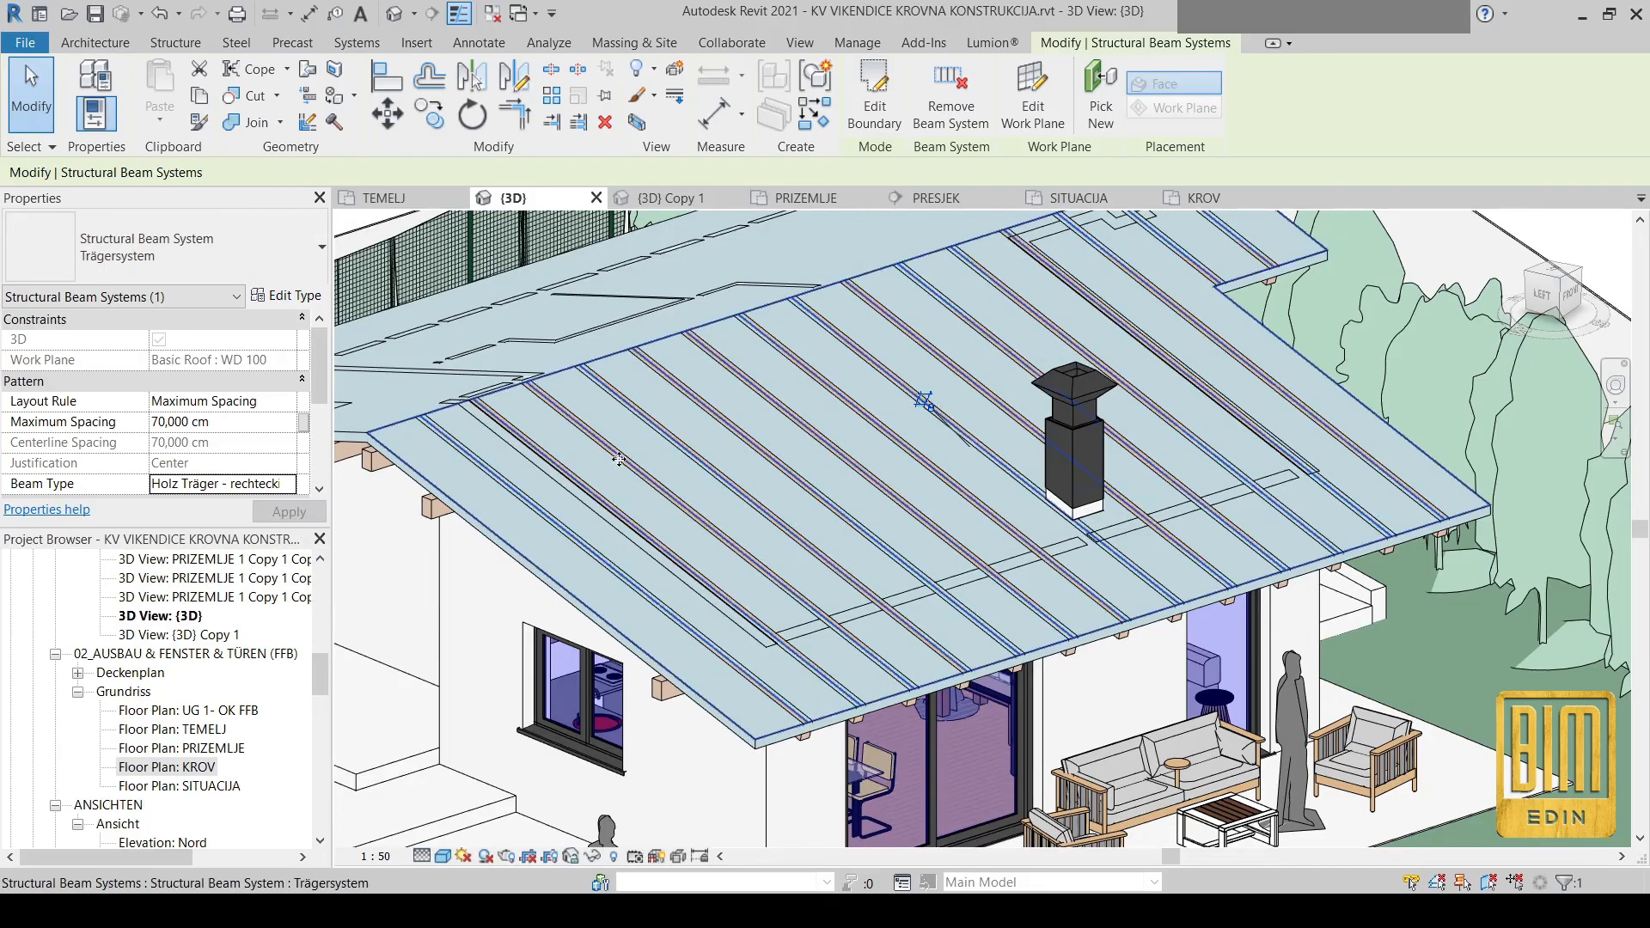
# Inspect the beams on the chimney-side slope and the opposite slope, and examine the timber roof structure in the {3D} Copy 1 view
pyautogui.scroll(-3, 618, 460)
pyautogui.scroll(4, 1237, 478)
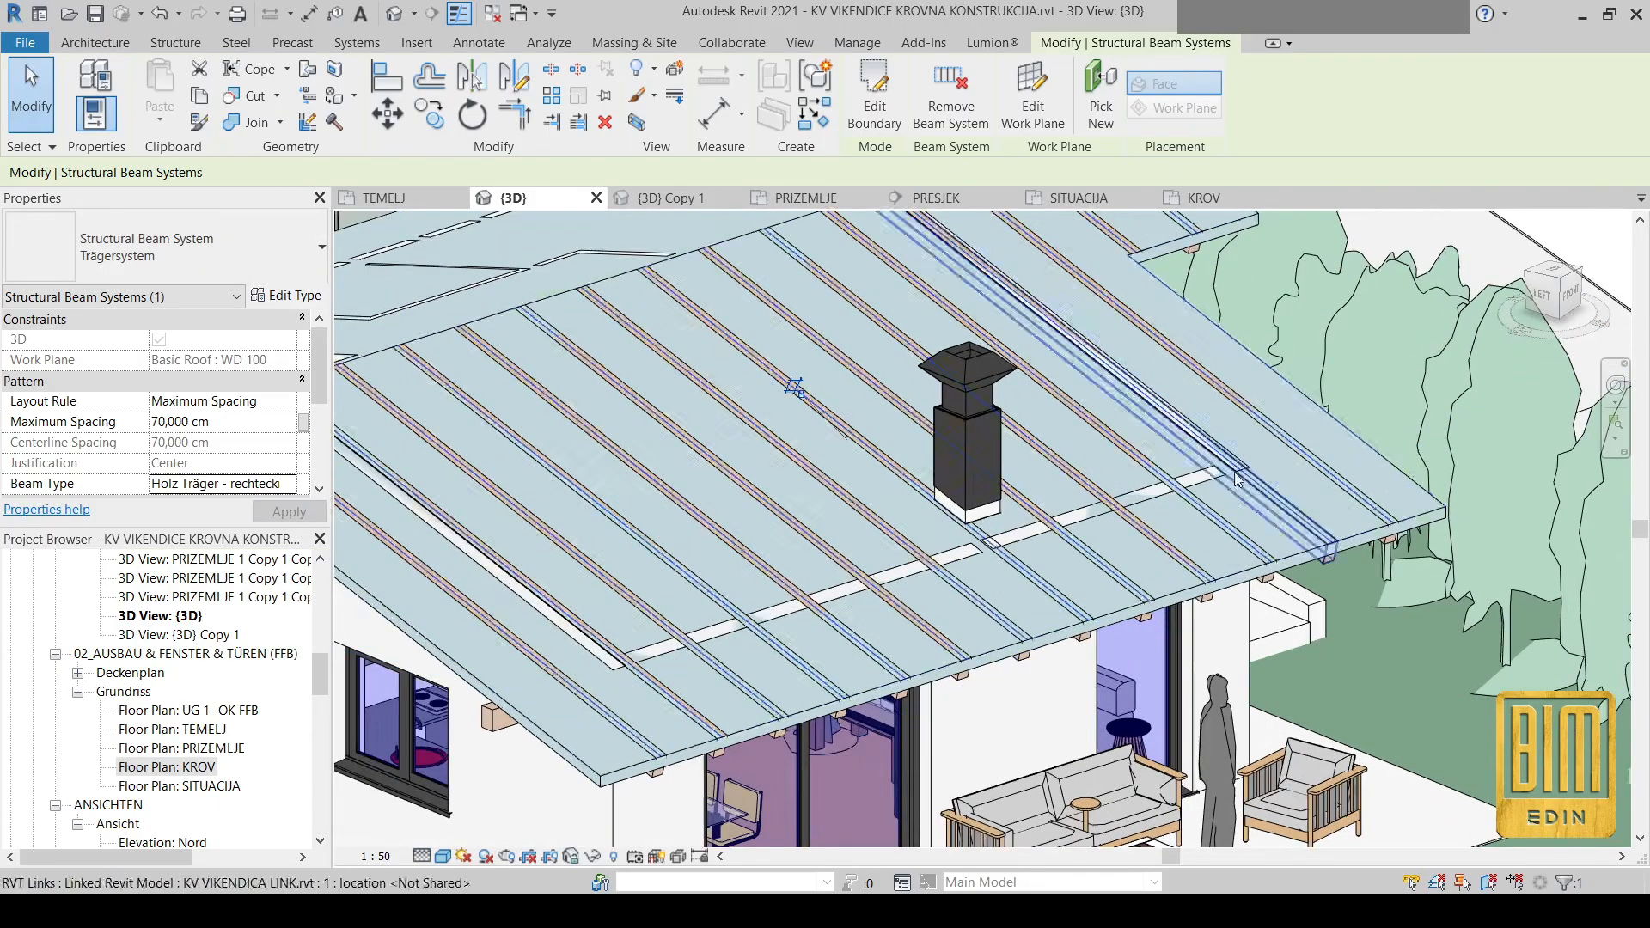
pyautogui.scroll(2, 1238, 479)
pyautogui.scroll(-2, 1233, 550)
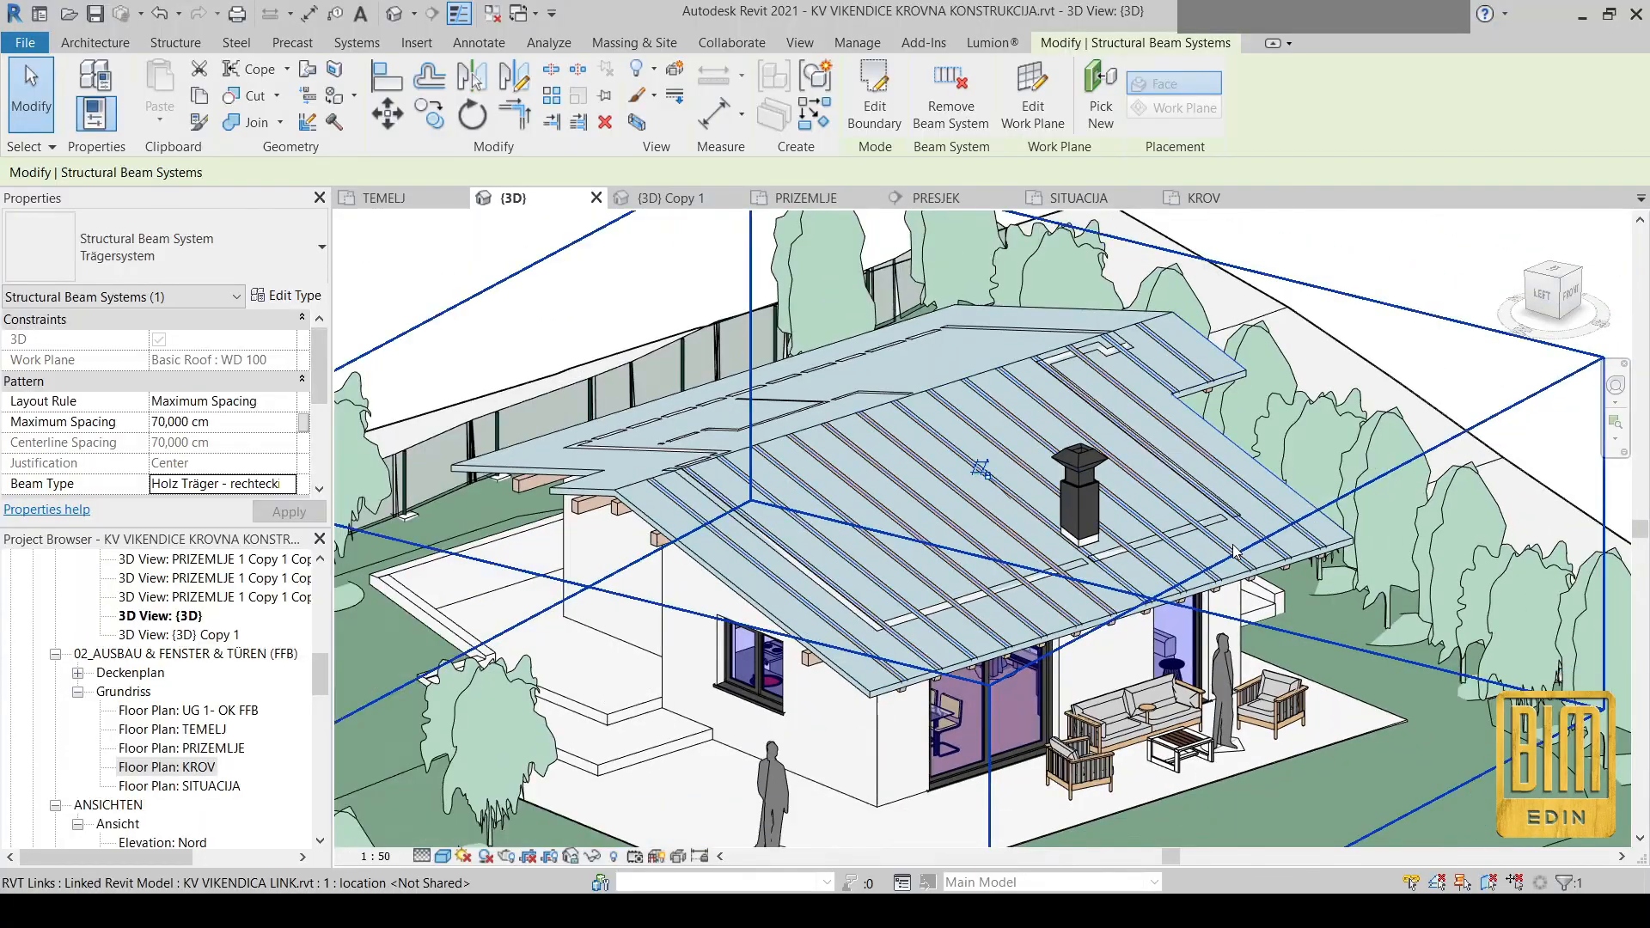
pyautogui.keyDown('shift'); pyautogui.moveTo(518, 685); pyautogui.dragTo(902, 741, button='middle'); pyautogui.keyUp('shift')
pyautogui.moveTo(791, 673); pyautogui.dragTo(865, 615, button='middle')
pyautogui.scroll(2, 700, 451)
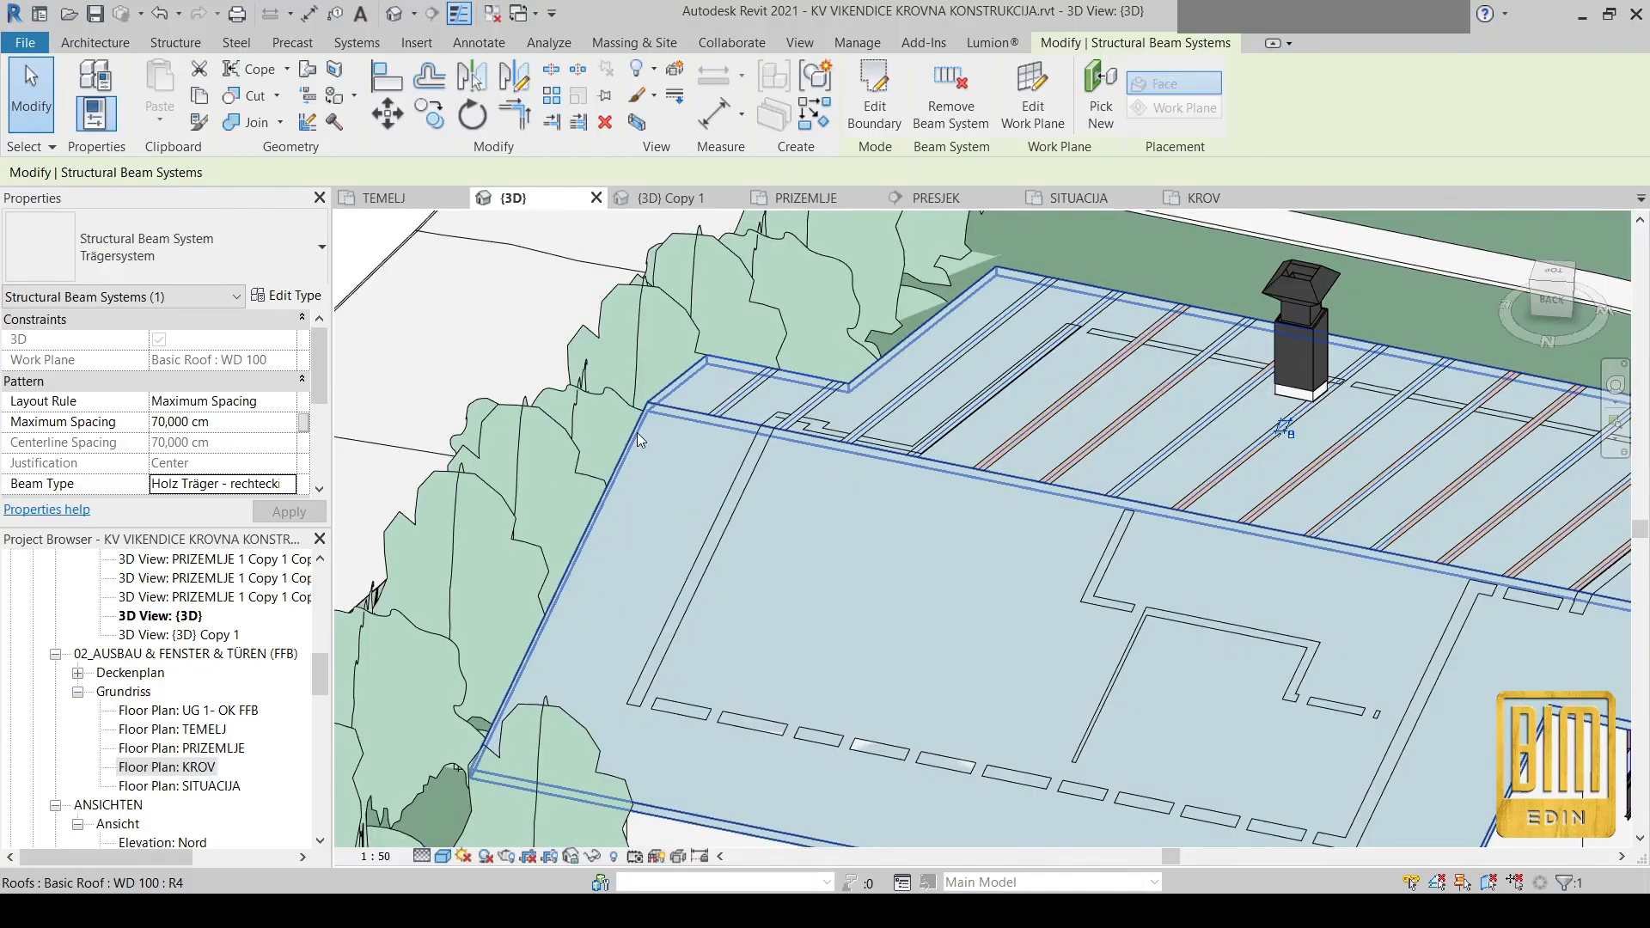
pyautogui.click(677, 197)
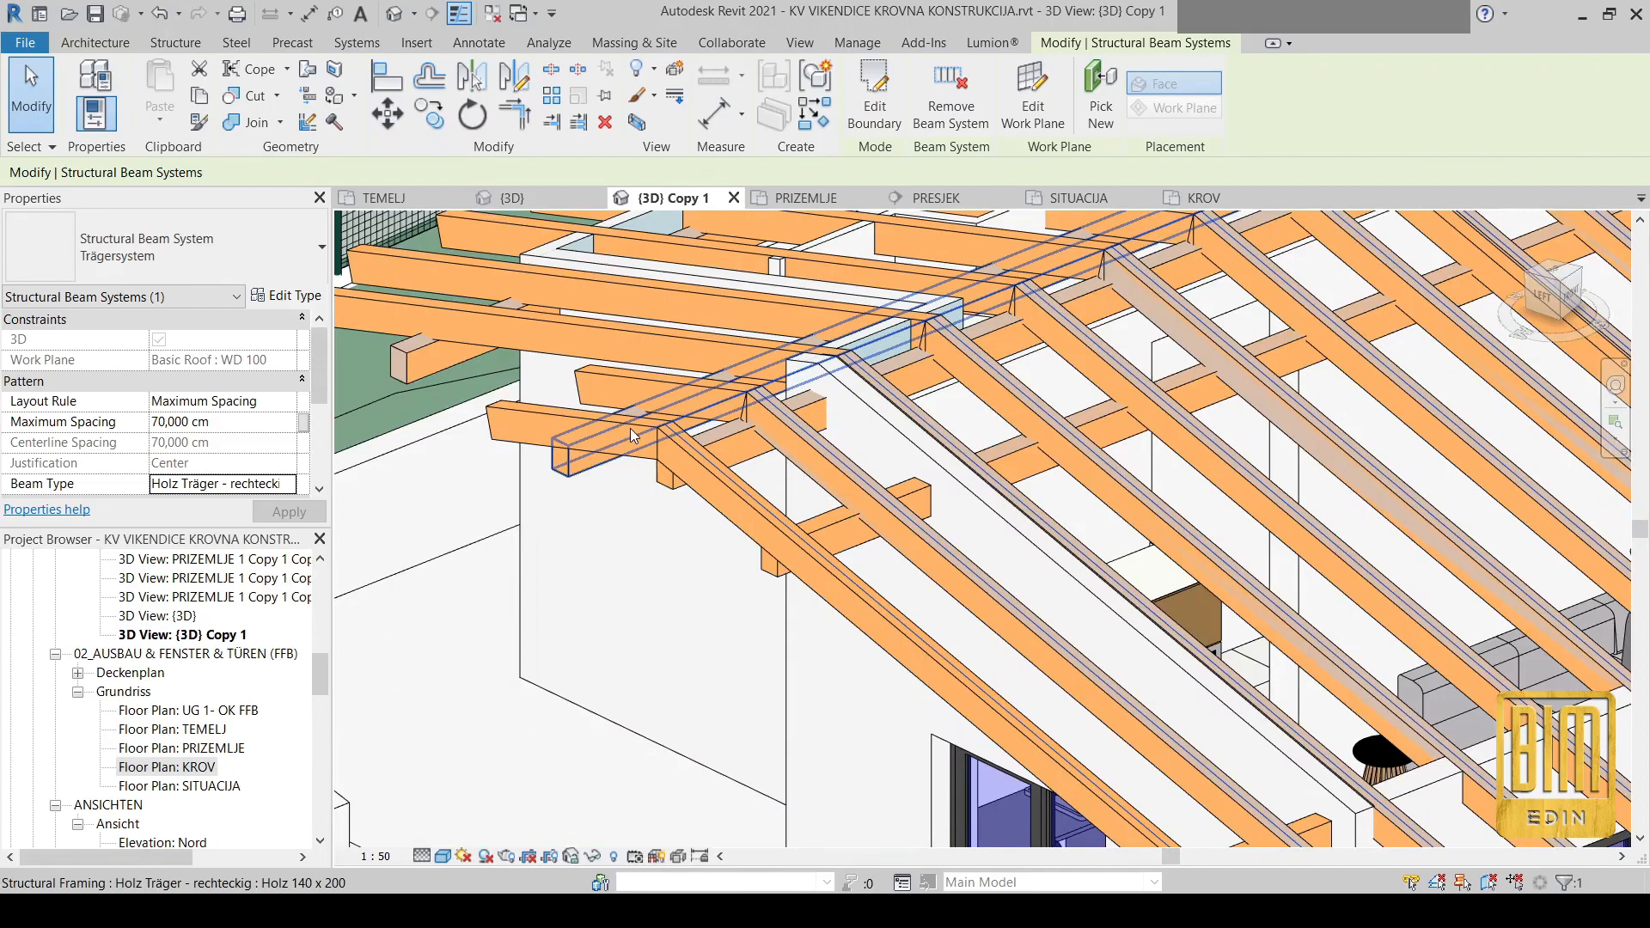
pyautogui.click(485, 315)
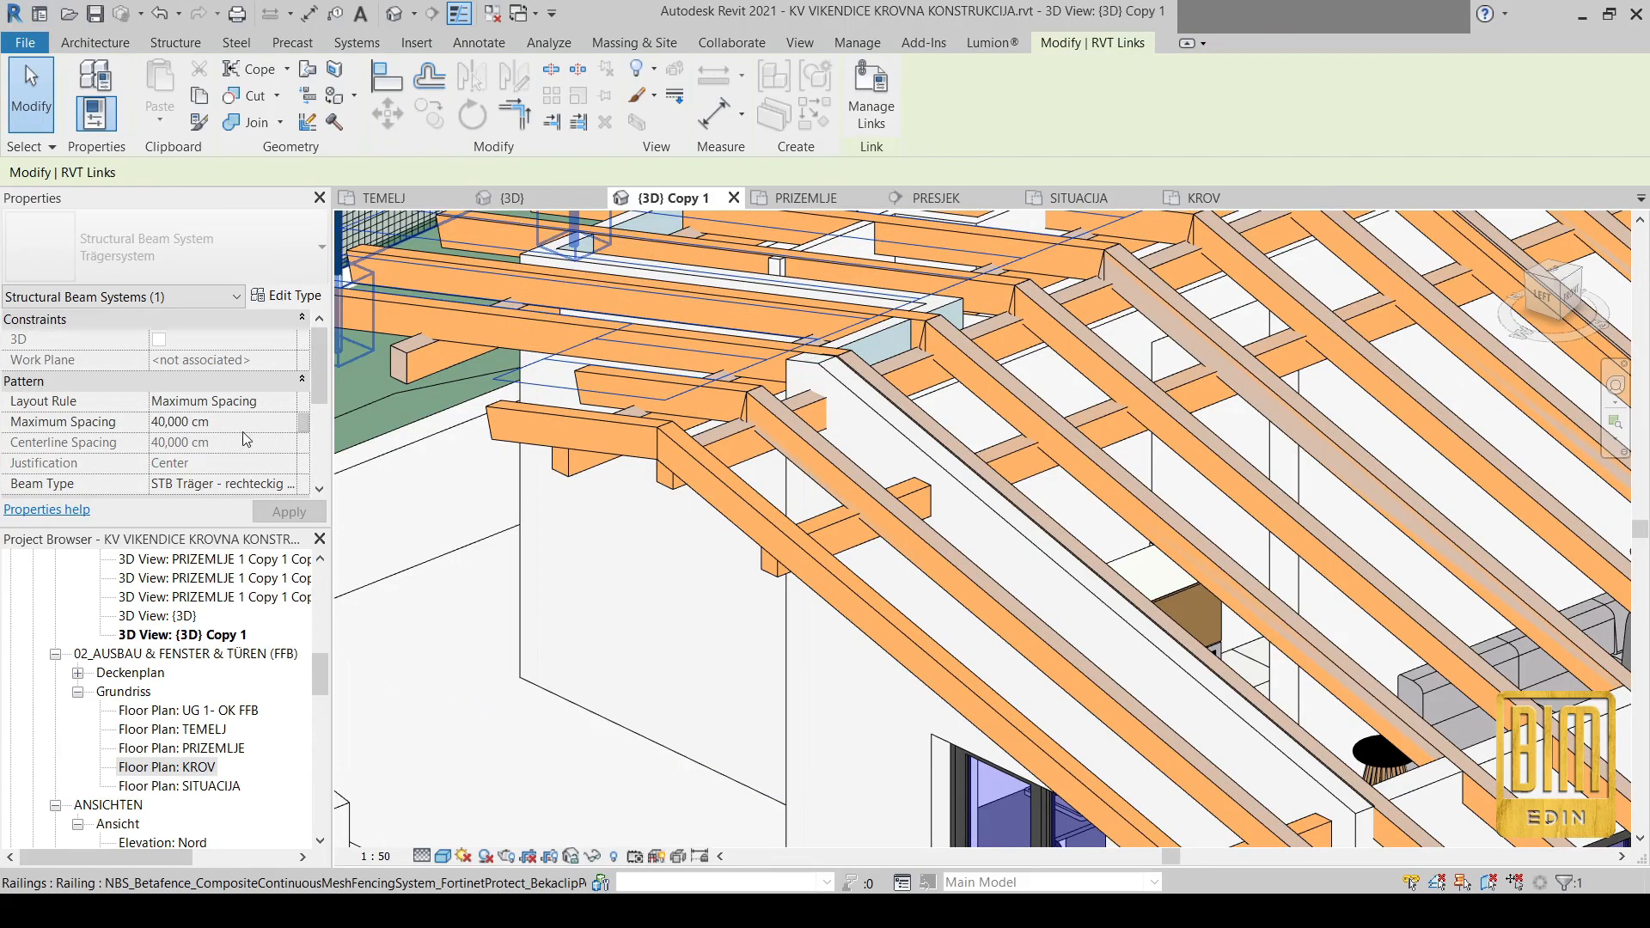
pyautogui.scroll(-1, 242, 439)
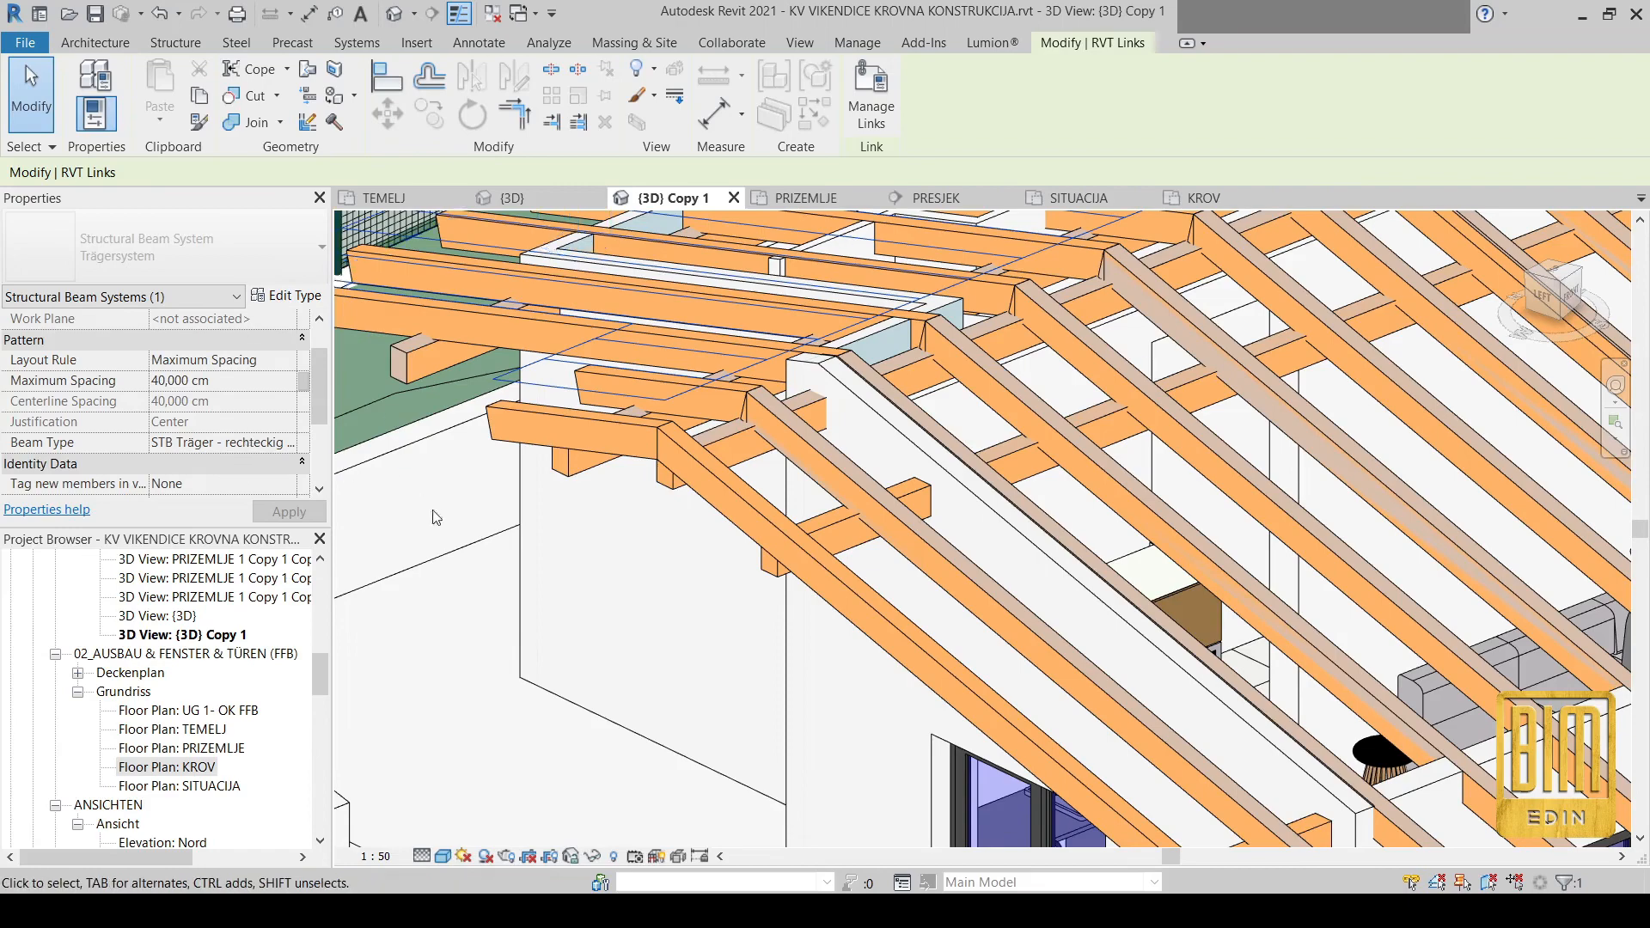
pyautogui.press('Escape')
pyautogui.scroll(-4, 680, 318)
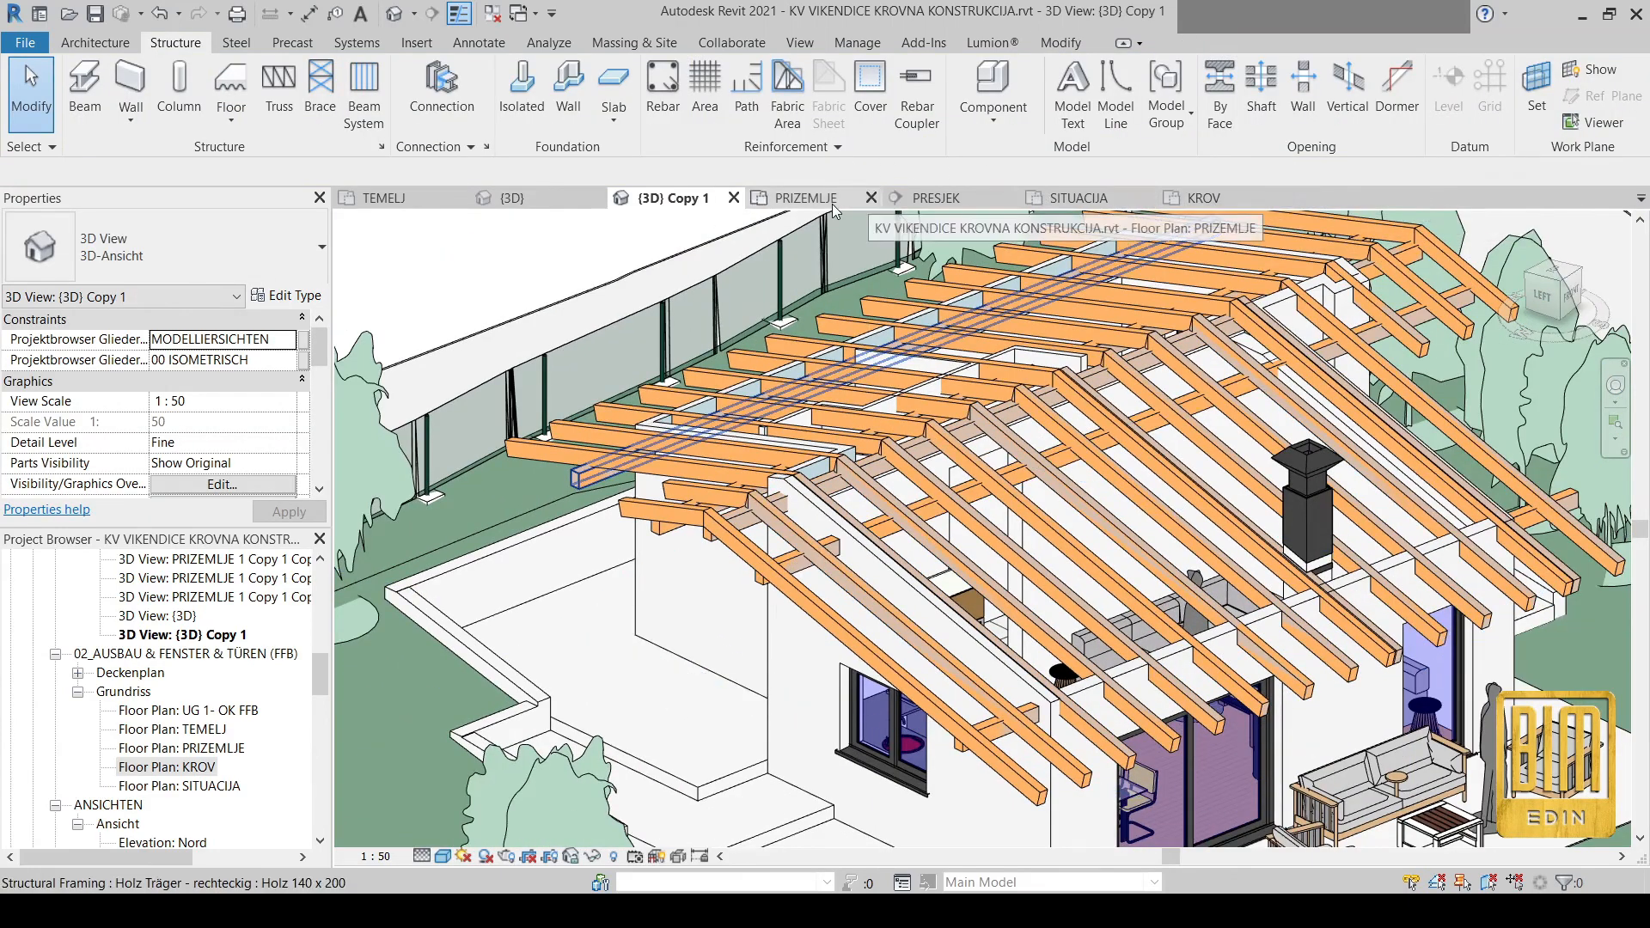
# Start a beam system in the {3D} view with the WD 100 roof's slope opposite the chimney as work plane
pyautogui.click(526, 198)
pyautogui.scroll(-3, 803, 400)
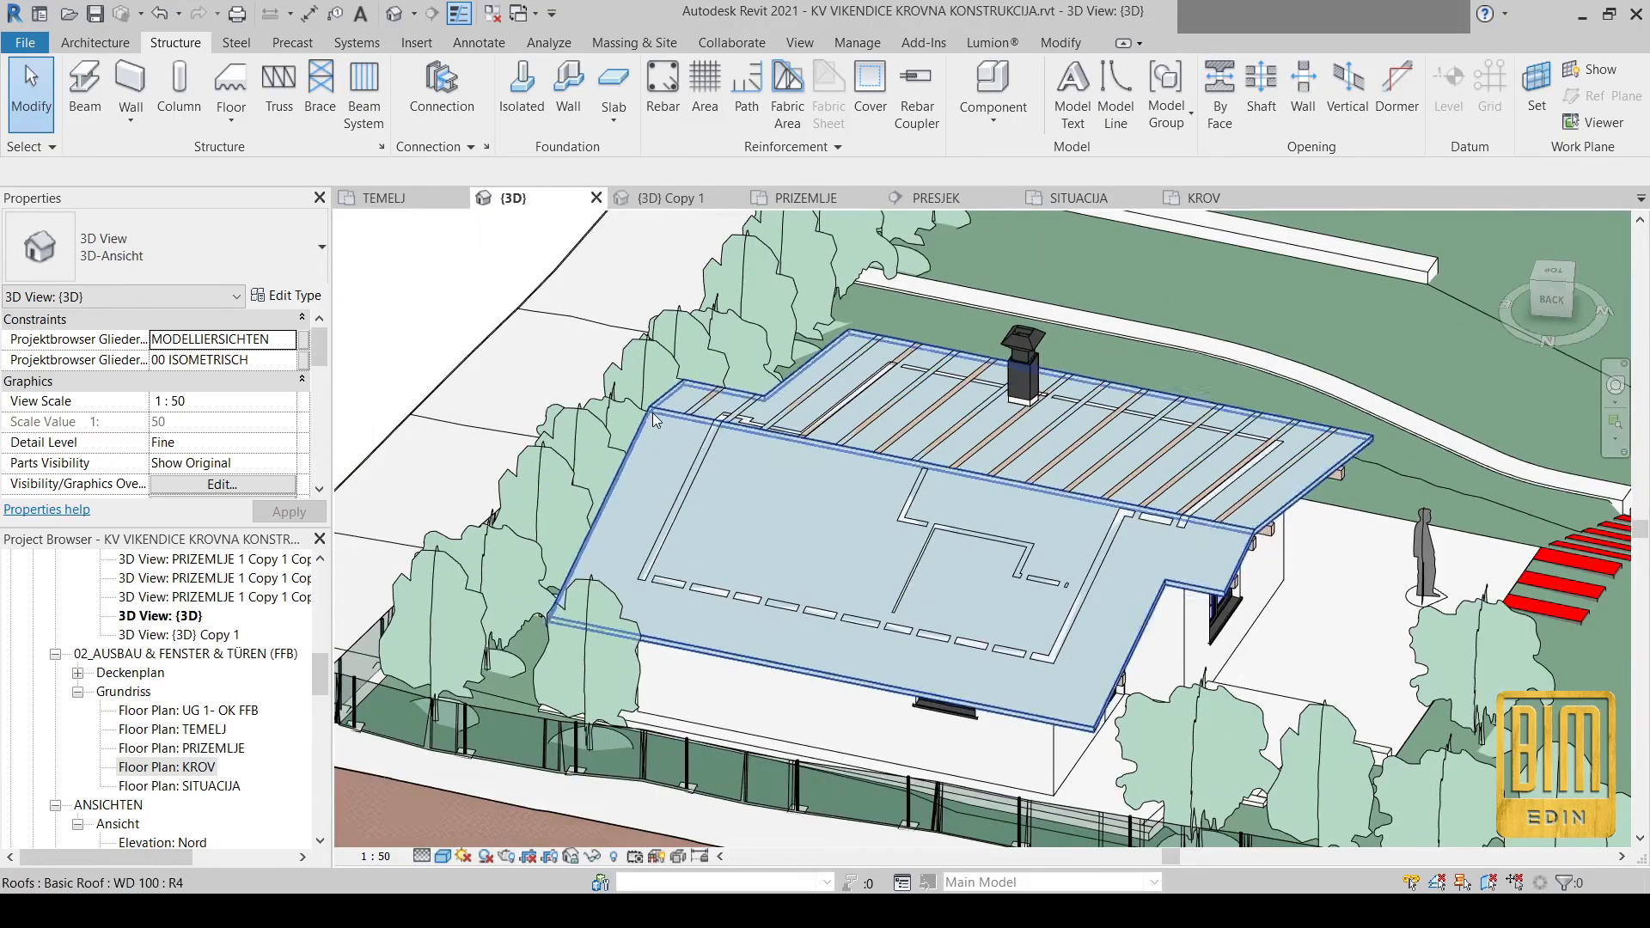
pyautogui.scroll(2, 1092, 432)
pyautogui.scroll(1, 1207, 498)
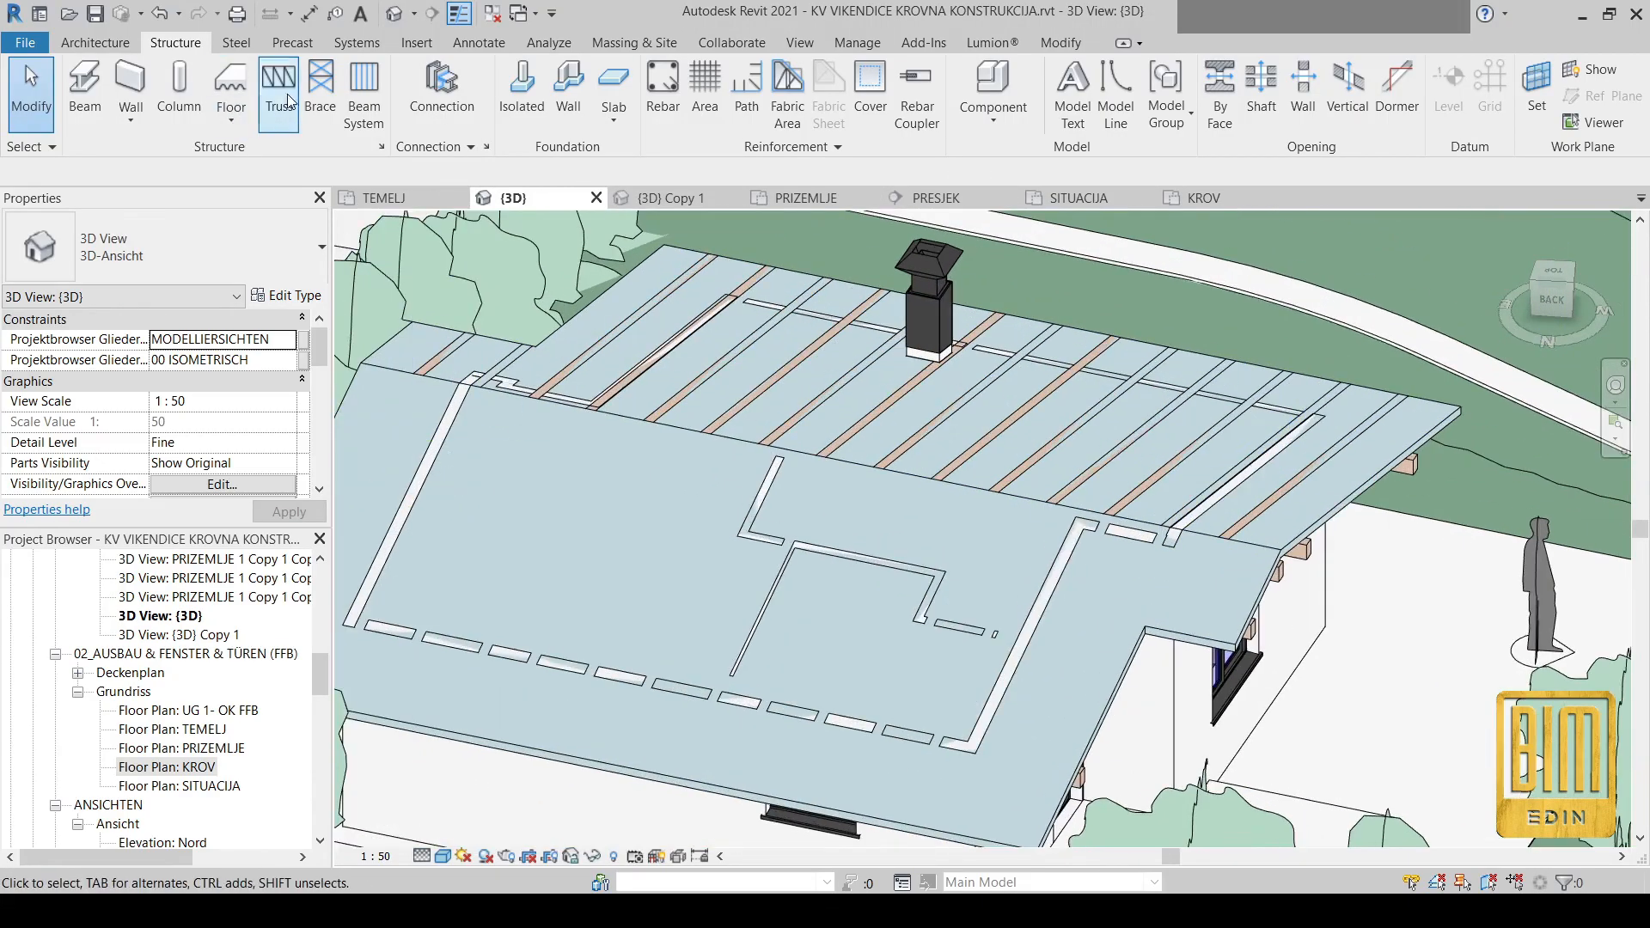
pyautogui.click(364, 84)
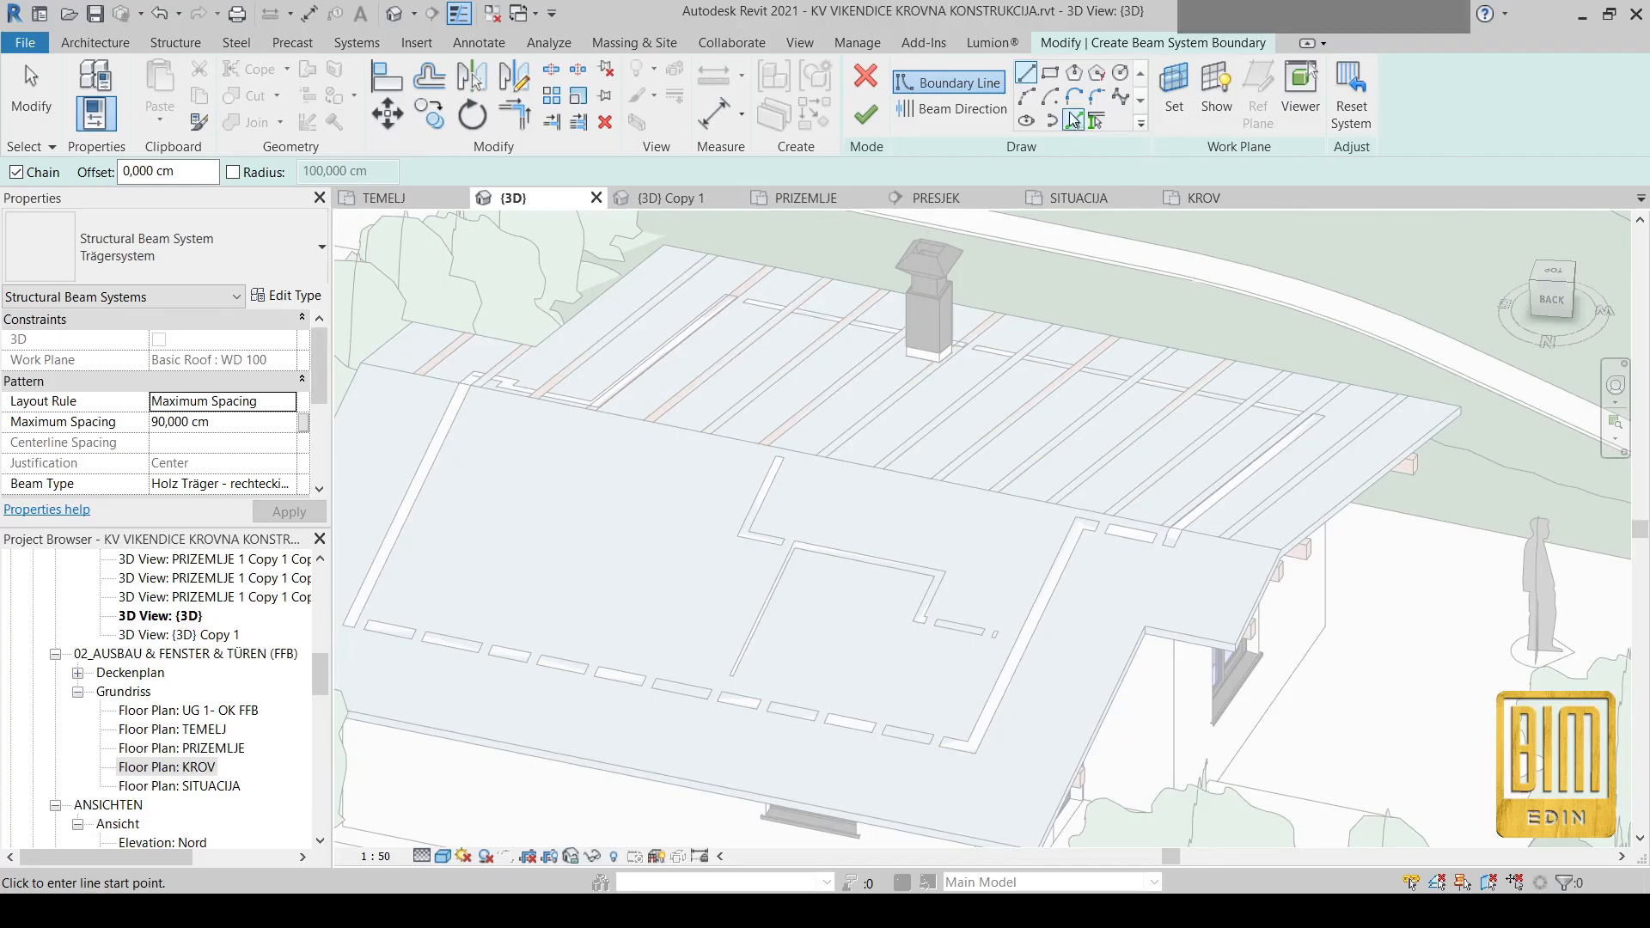
pyautogui.click(1181, 103)
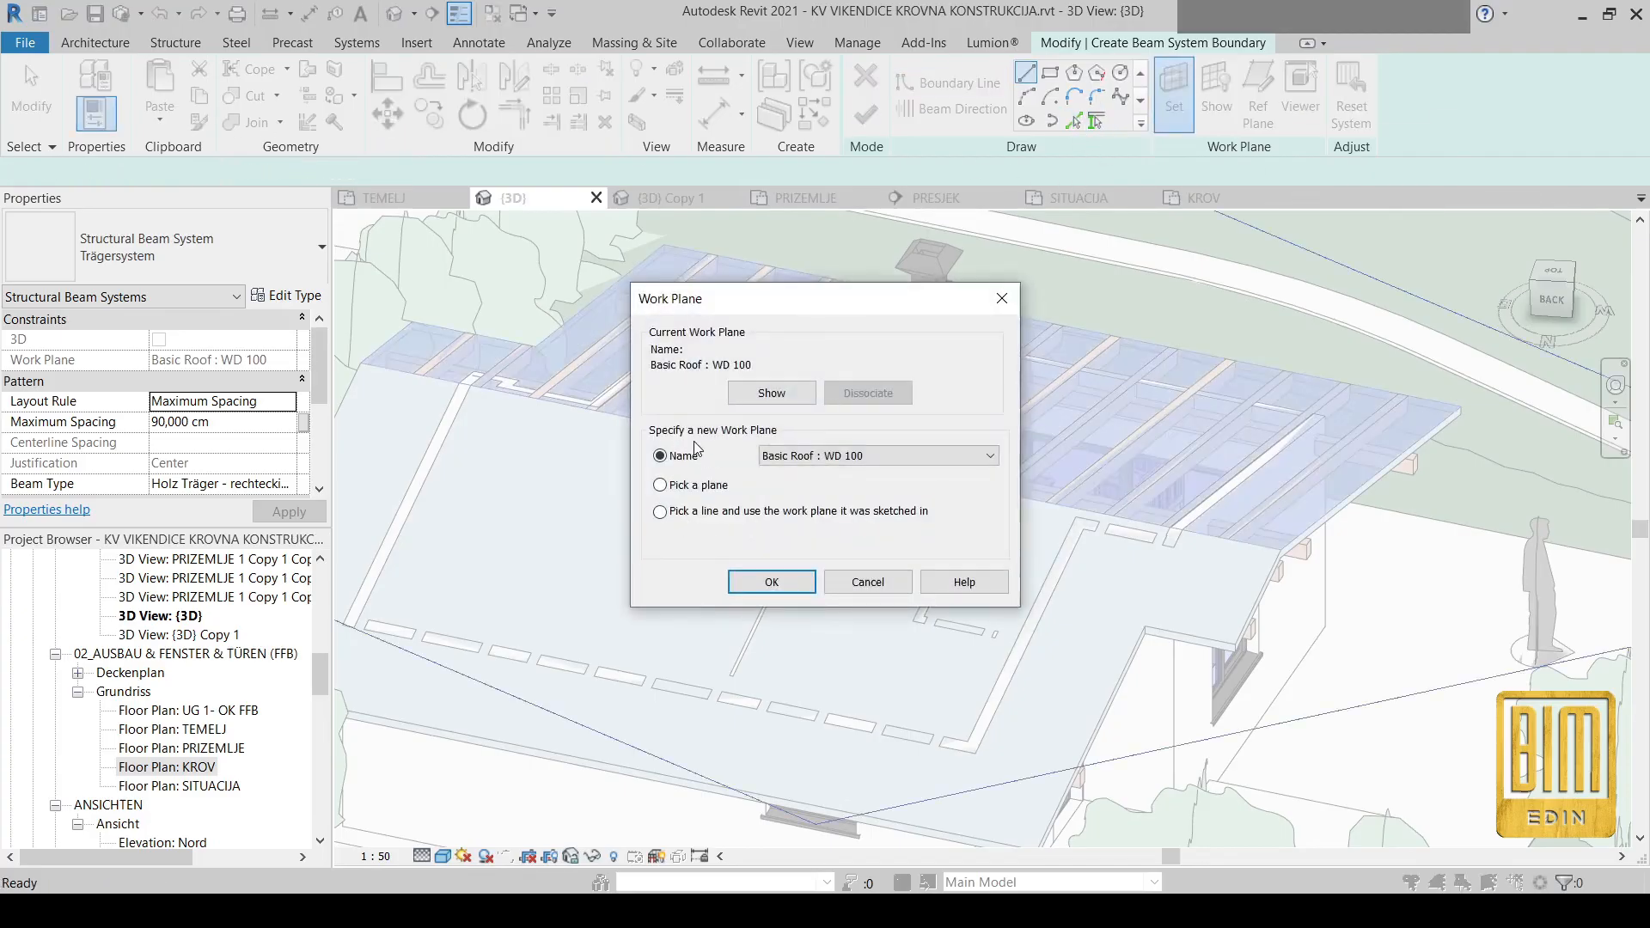
pyautogui.click(795, 583)
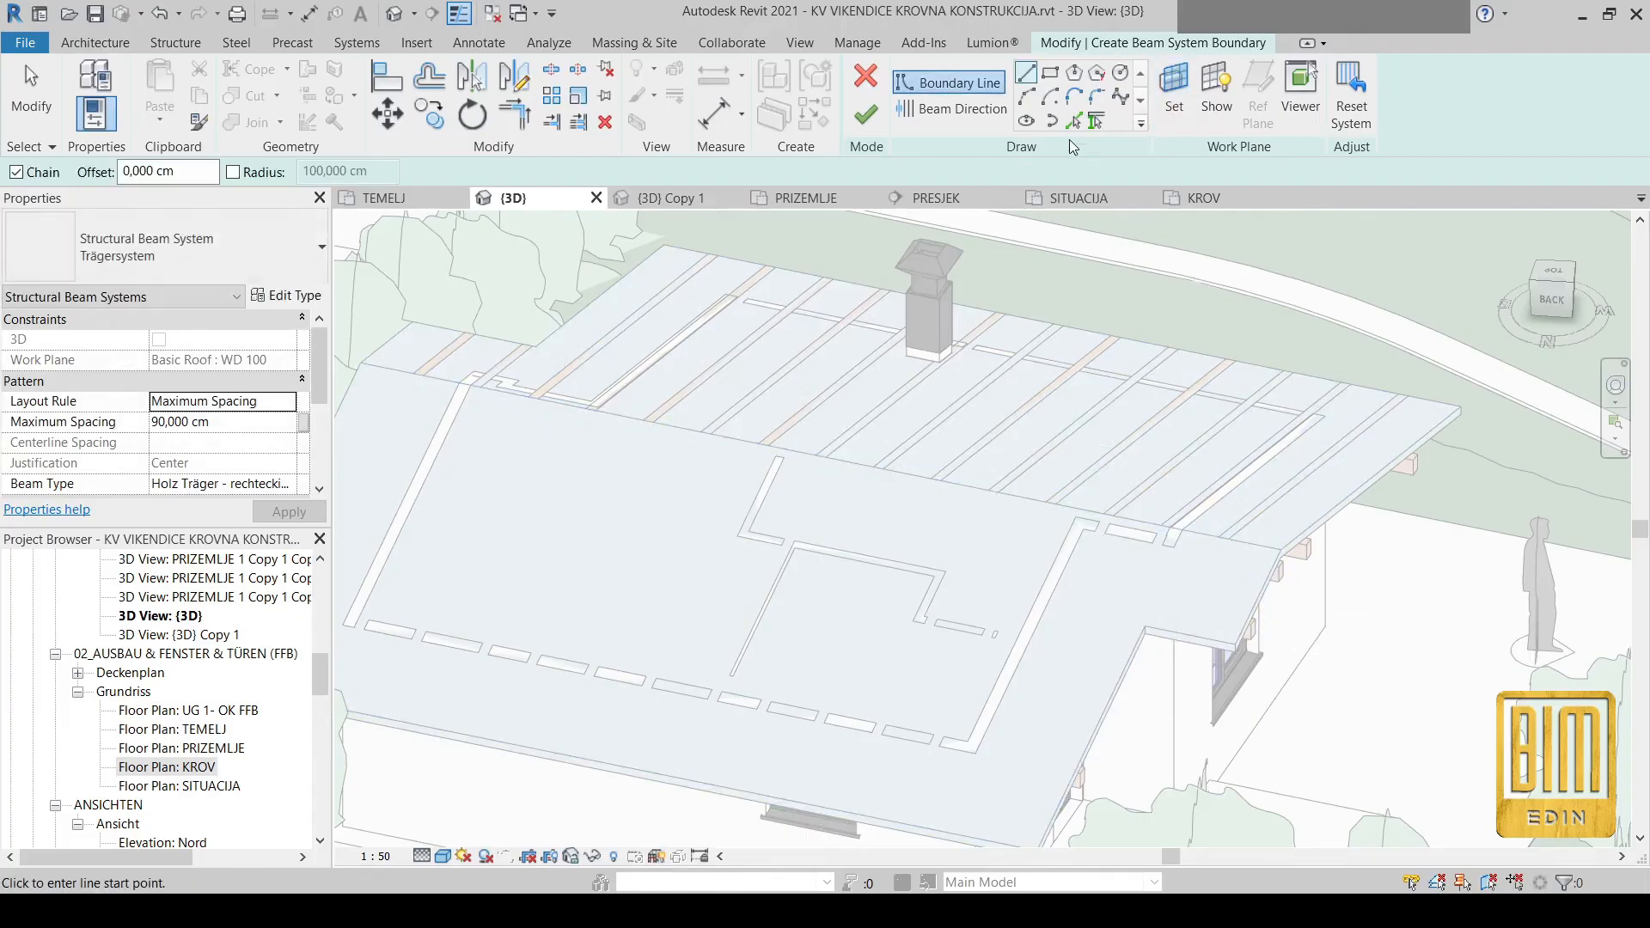
# Pick the ridge, eave, side and notch edges of the slope opposite the chimney as the beam system boundary
pyautogui.scroll(2, 1182, 620)
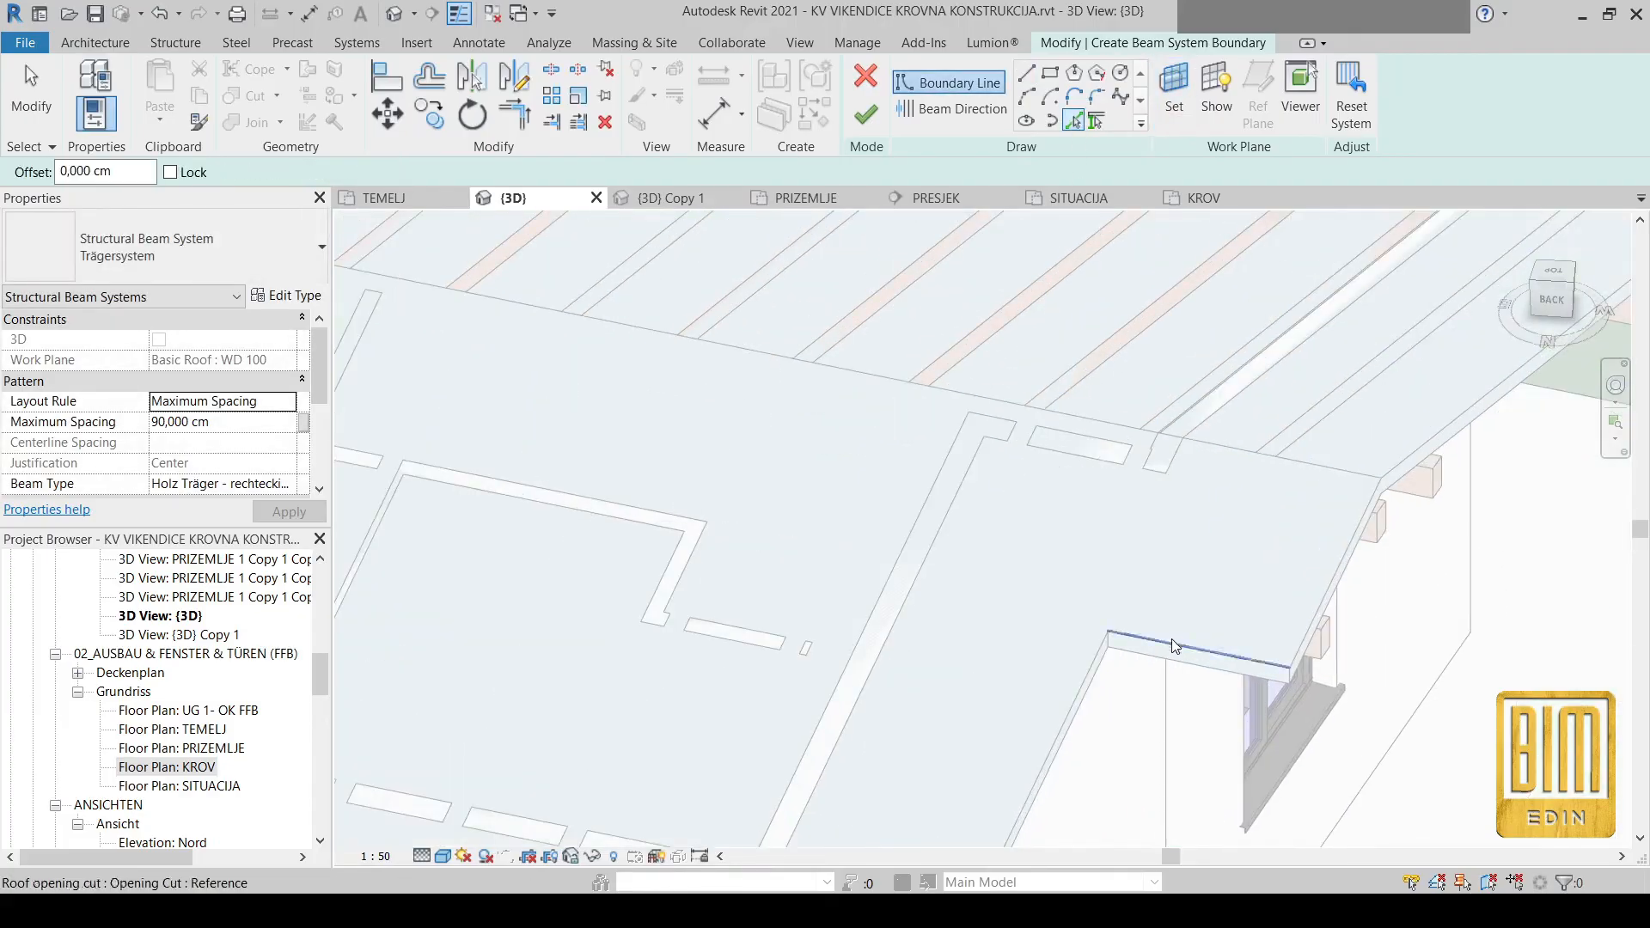
pyautogui.click(1173, 642)
pyautogui.click(1353, 534)
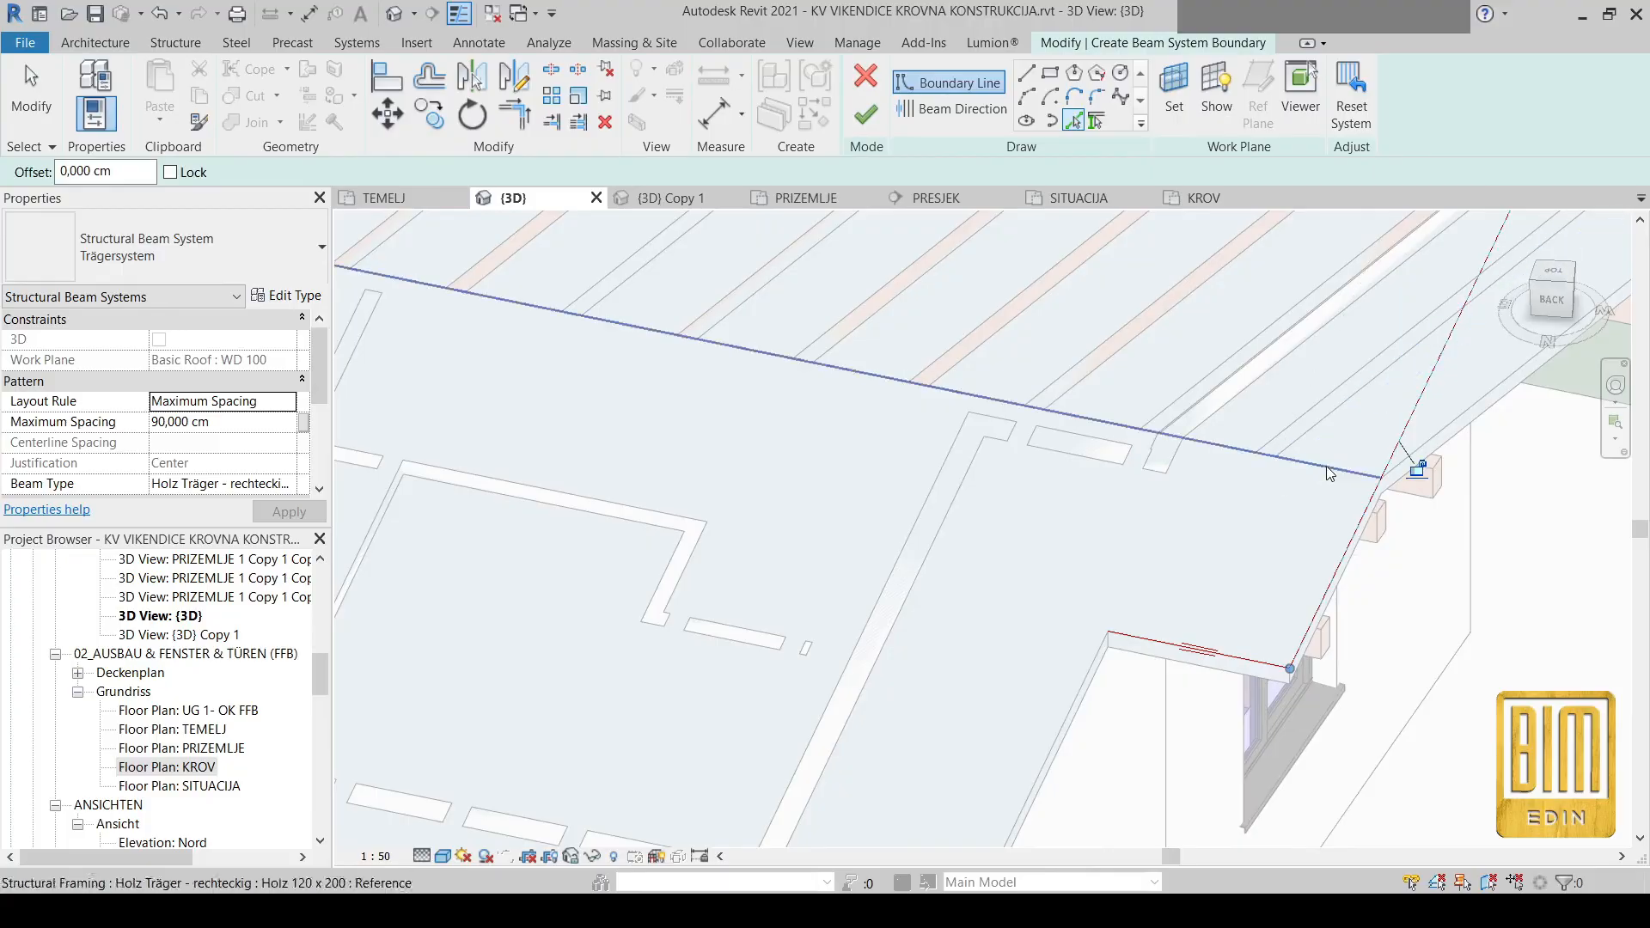
pyautogui.scroll(-4, 1300, 494)
pyautogui.scroll(2, 683, 378)
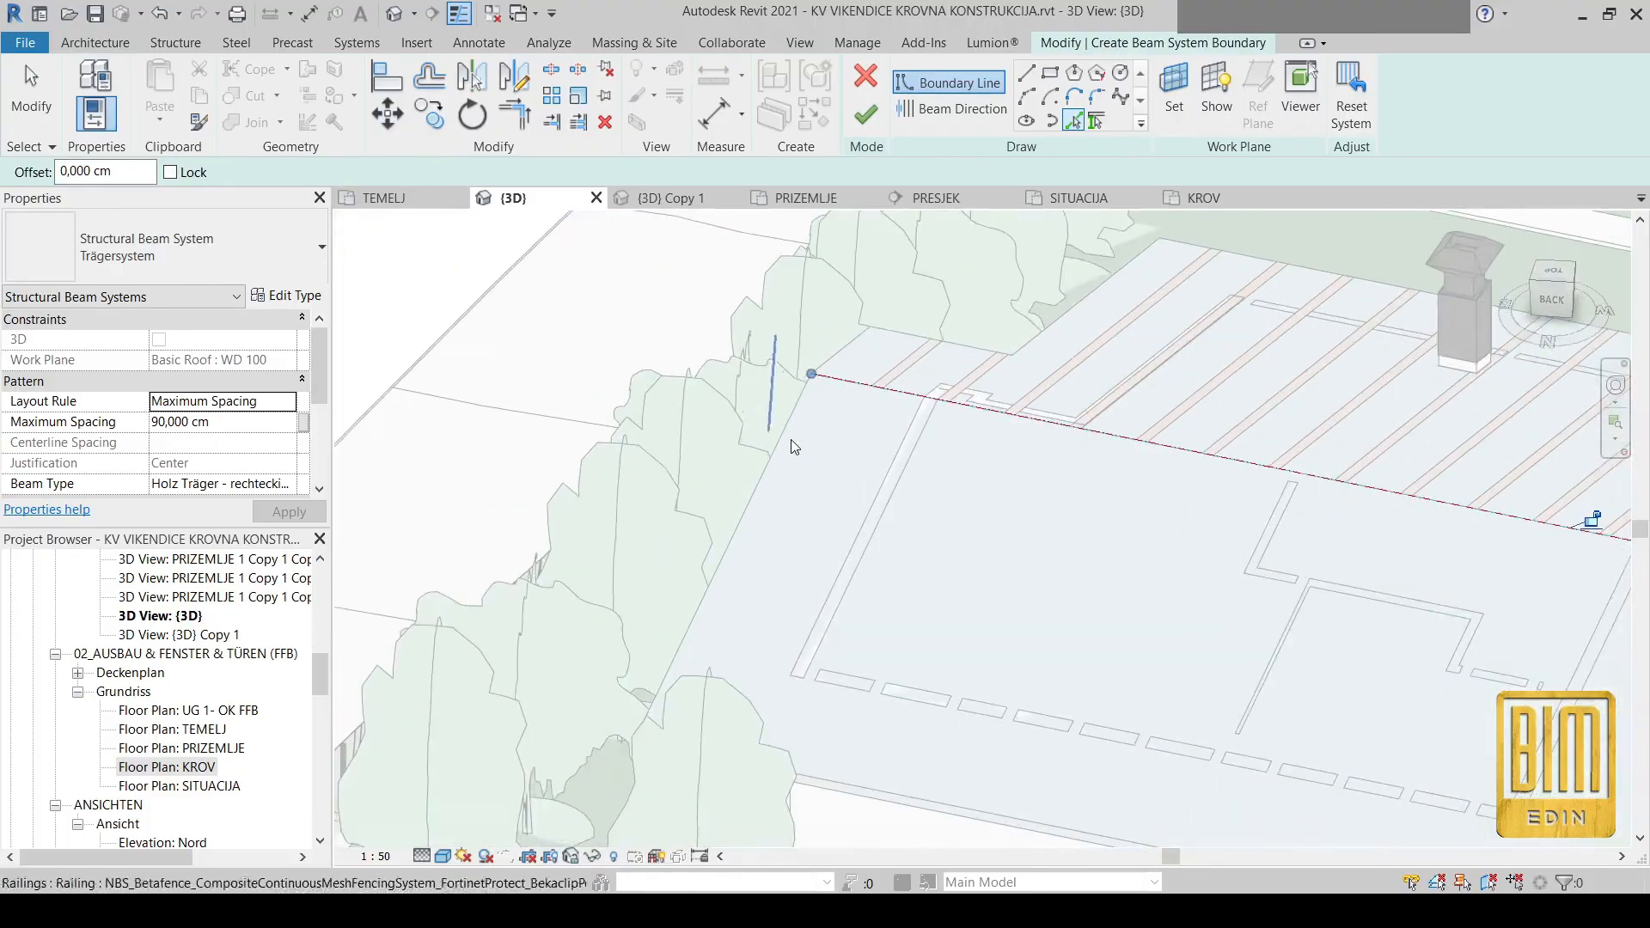
pyautogui.scroll(-3, 909, 671)
pyautogui.scroll(2, 930, 669)
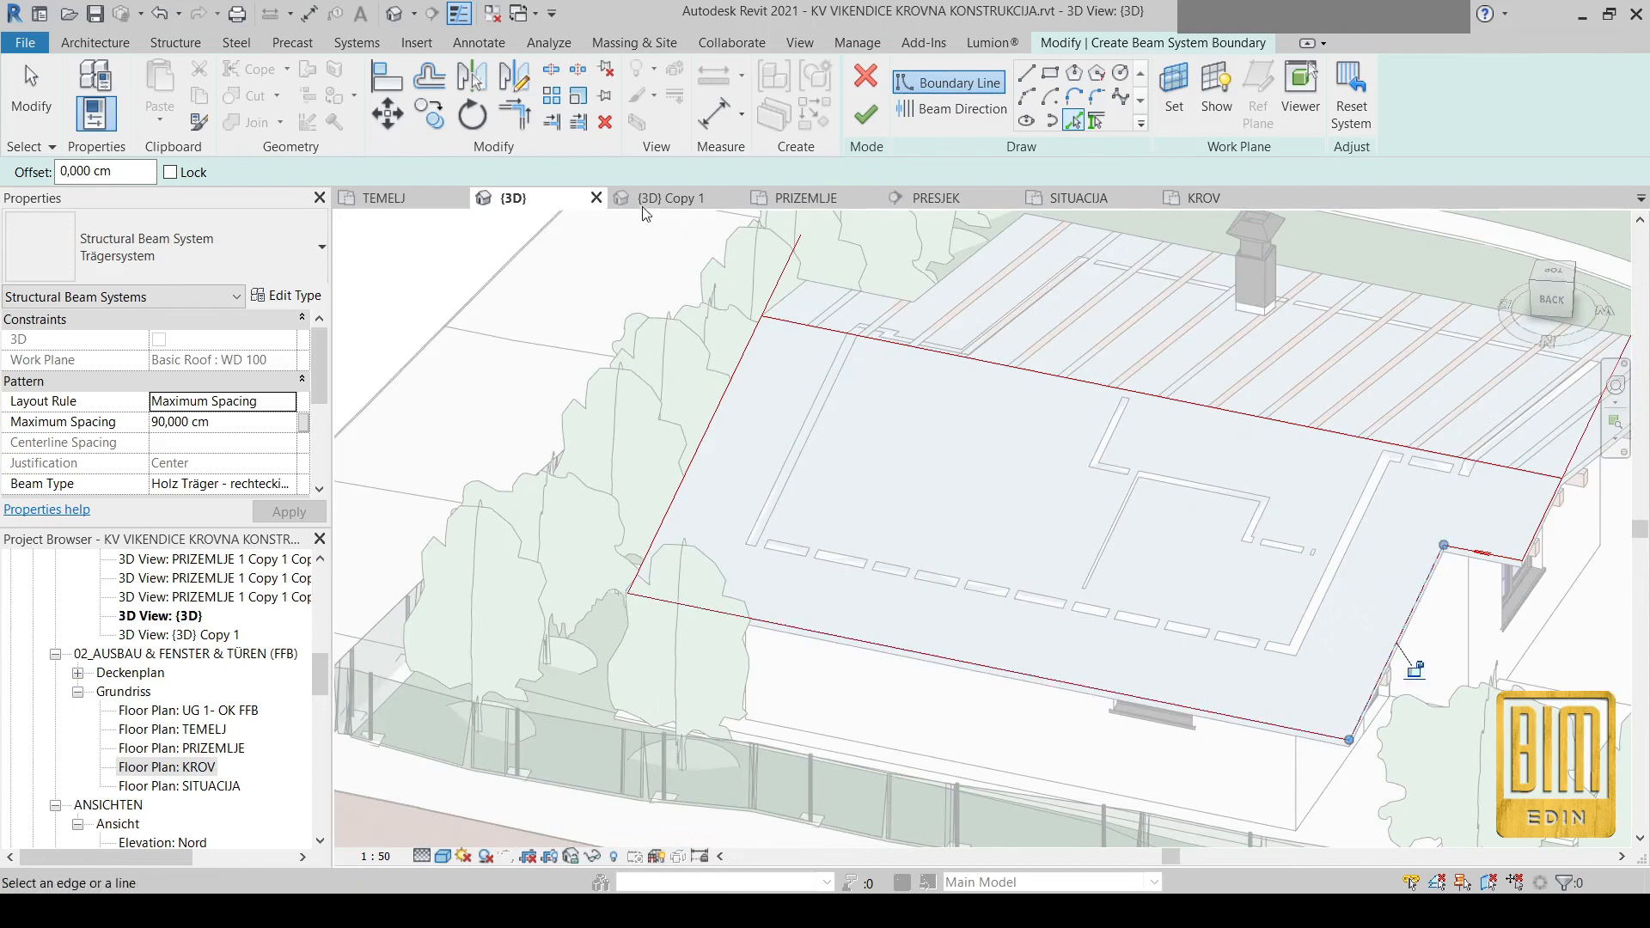
# Trim the overshooting boundary lines at the ridge corners to close the beam system outline
pyautogui.press('t')
pyautogui.press('r')
pyautogui.click(781, 326)
pyautogui.scroll(-3, 782, 331)
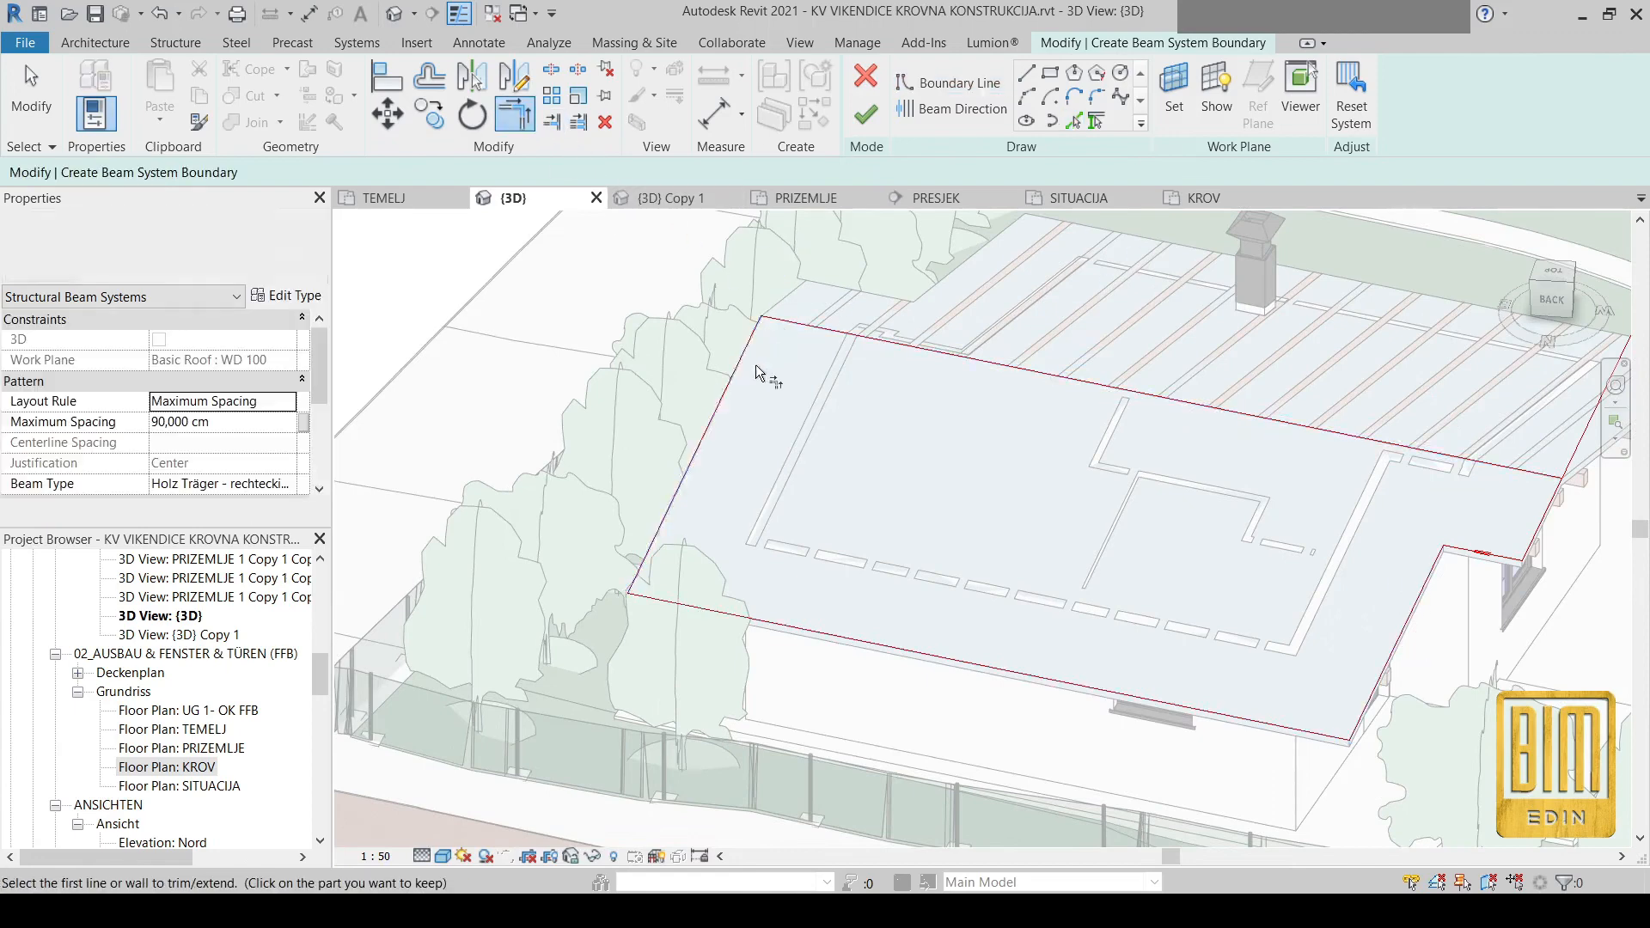
pyautogui.scroll(3, 1203, 439)
pyautogui.click(1226, 456)
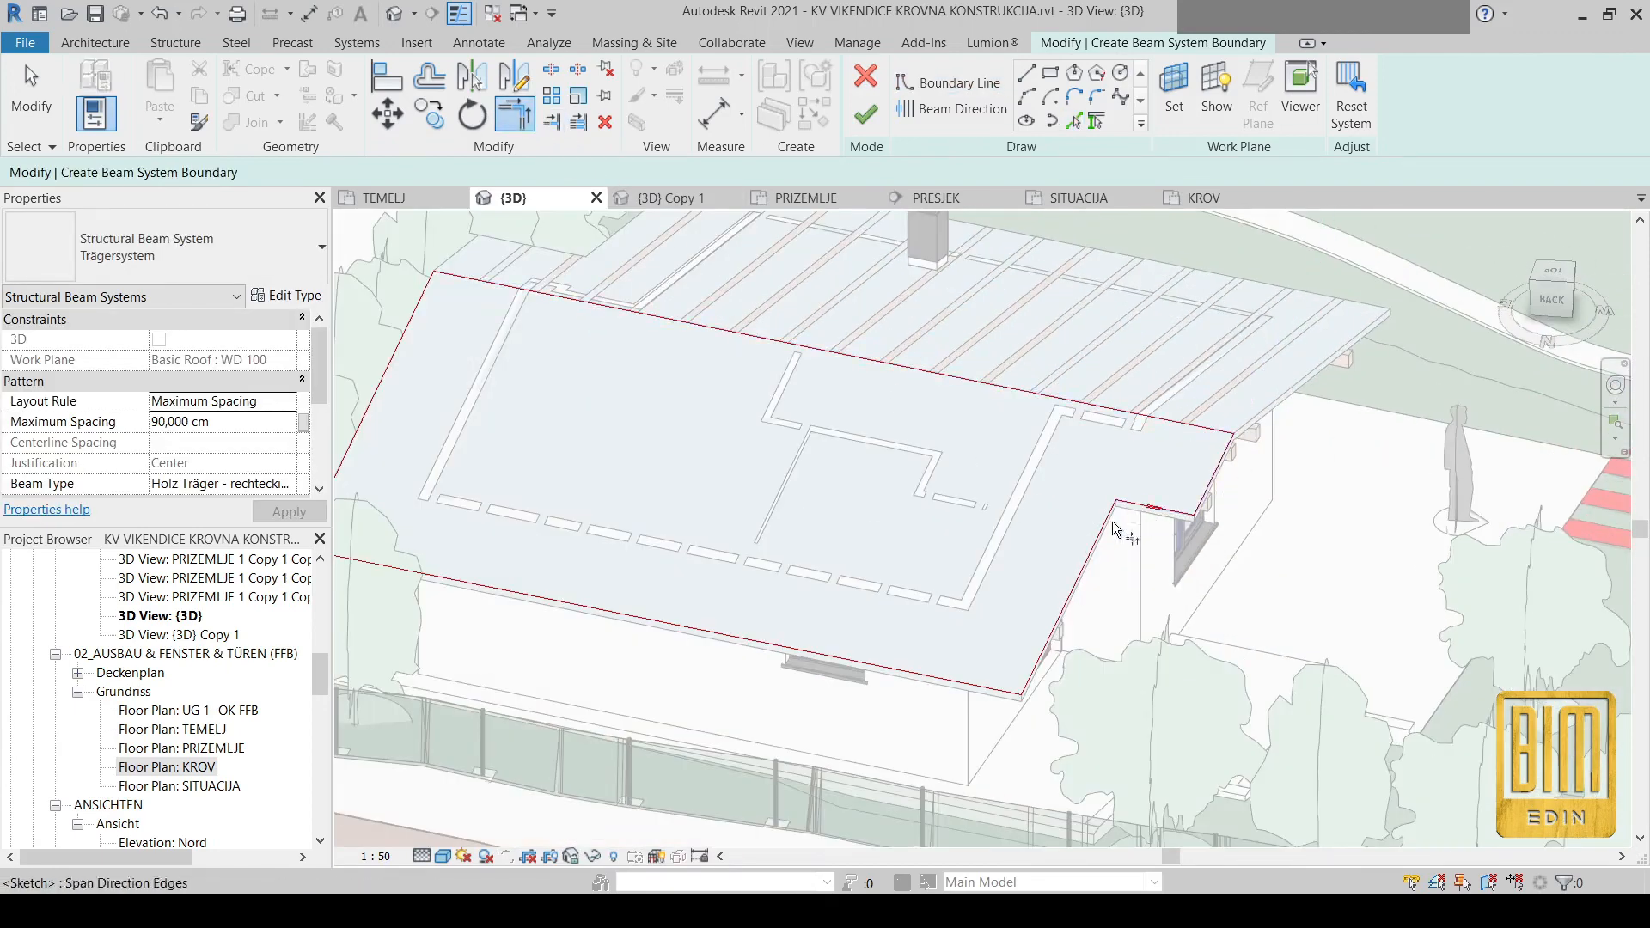
# Set the beam direction parallel to the slope's short side edge by the notch and finish the beam system sketch
pyautogui.moveTo(1255, 568); pyautogui.dragTo(1465, 547, button='middle')
pyautogui.scroll(5, 1409, 482)
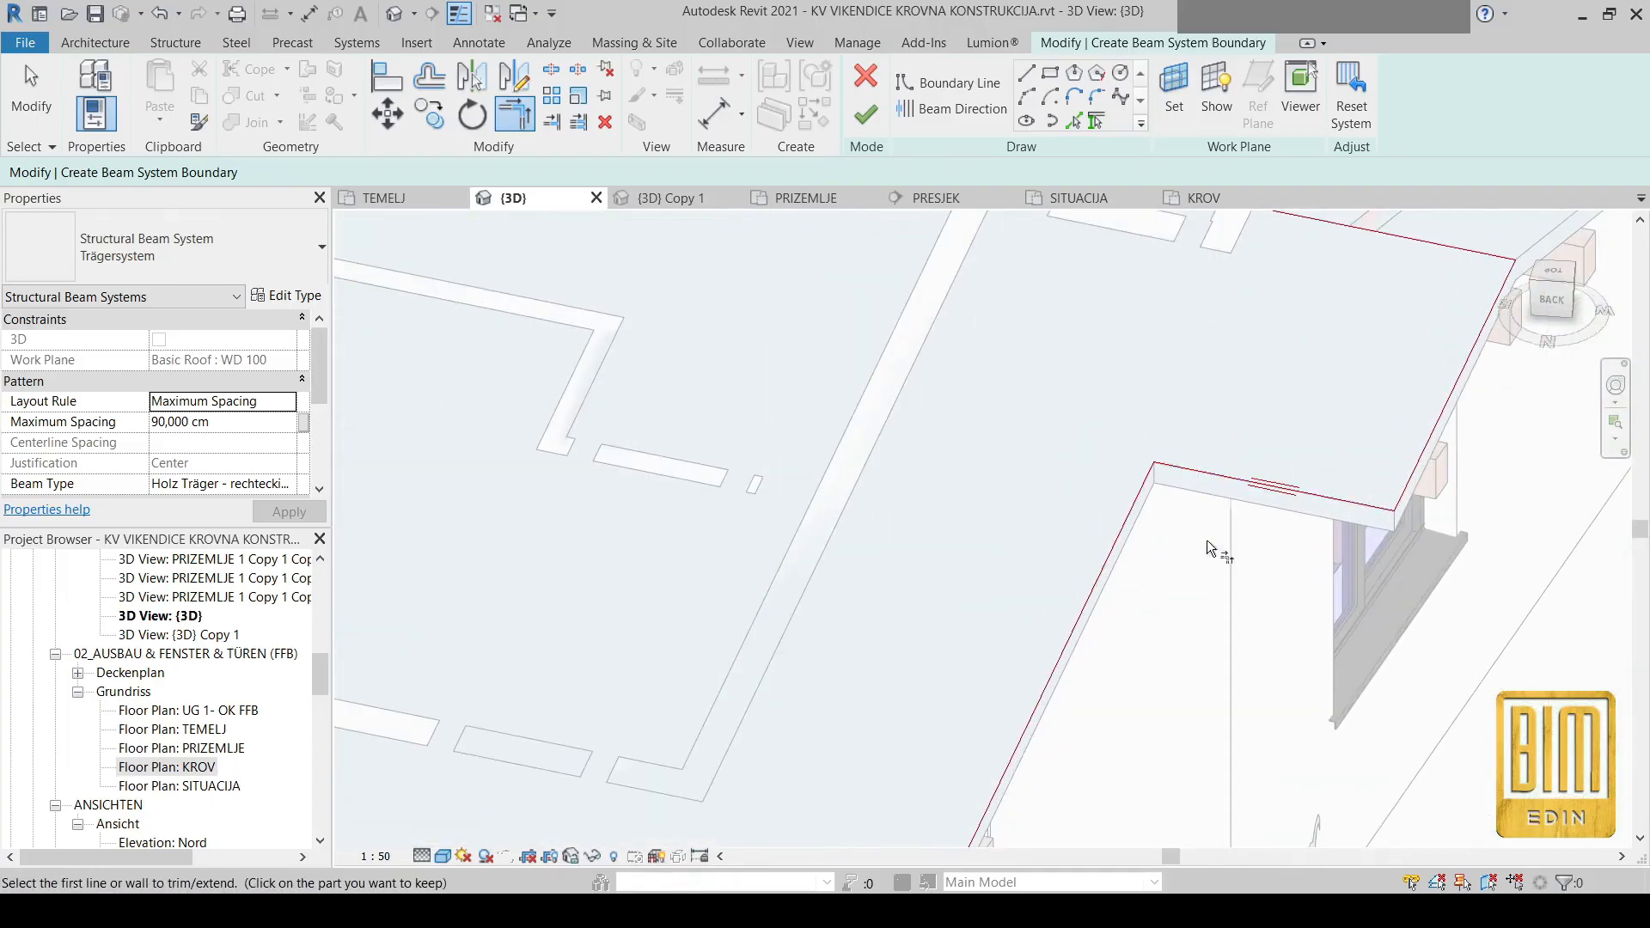
pyautogui.scroll(-2, 1211, 550)
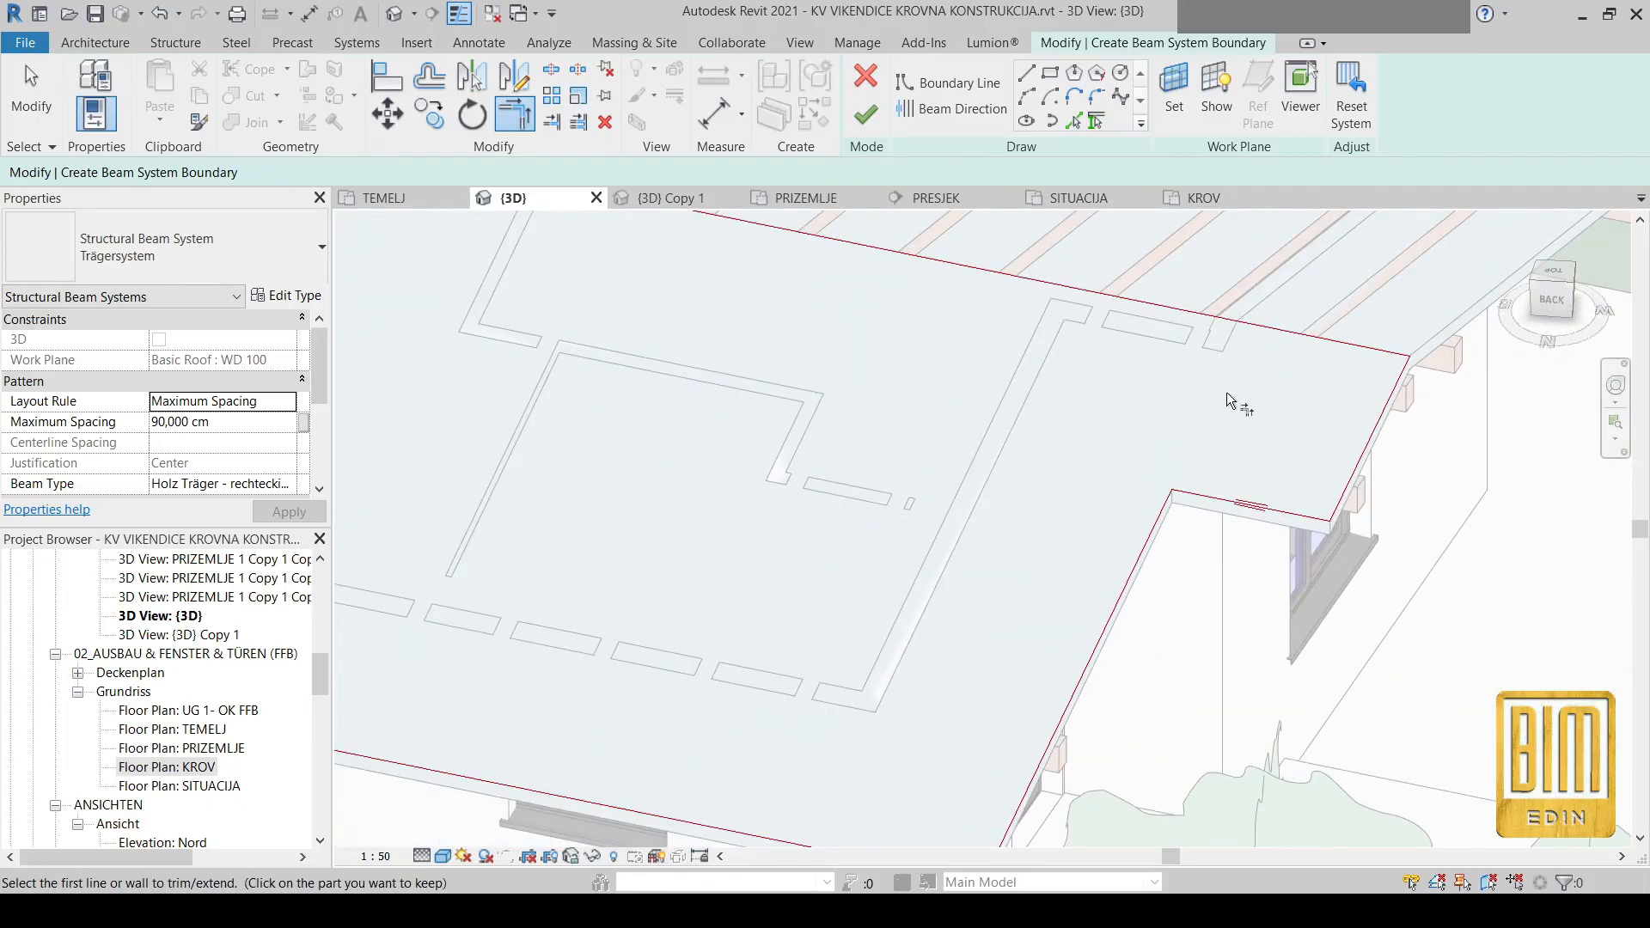
pyautogui.click(936, 110)
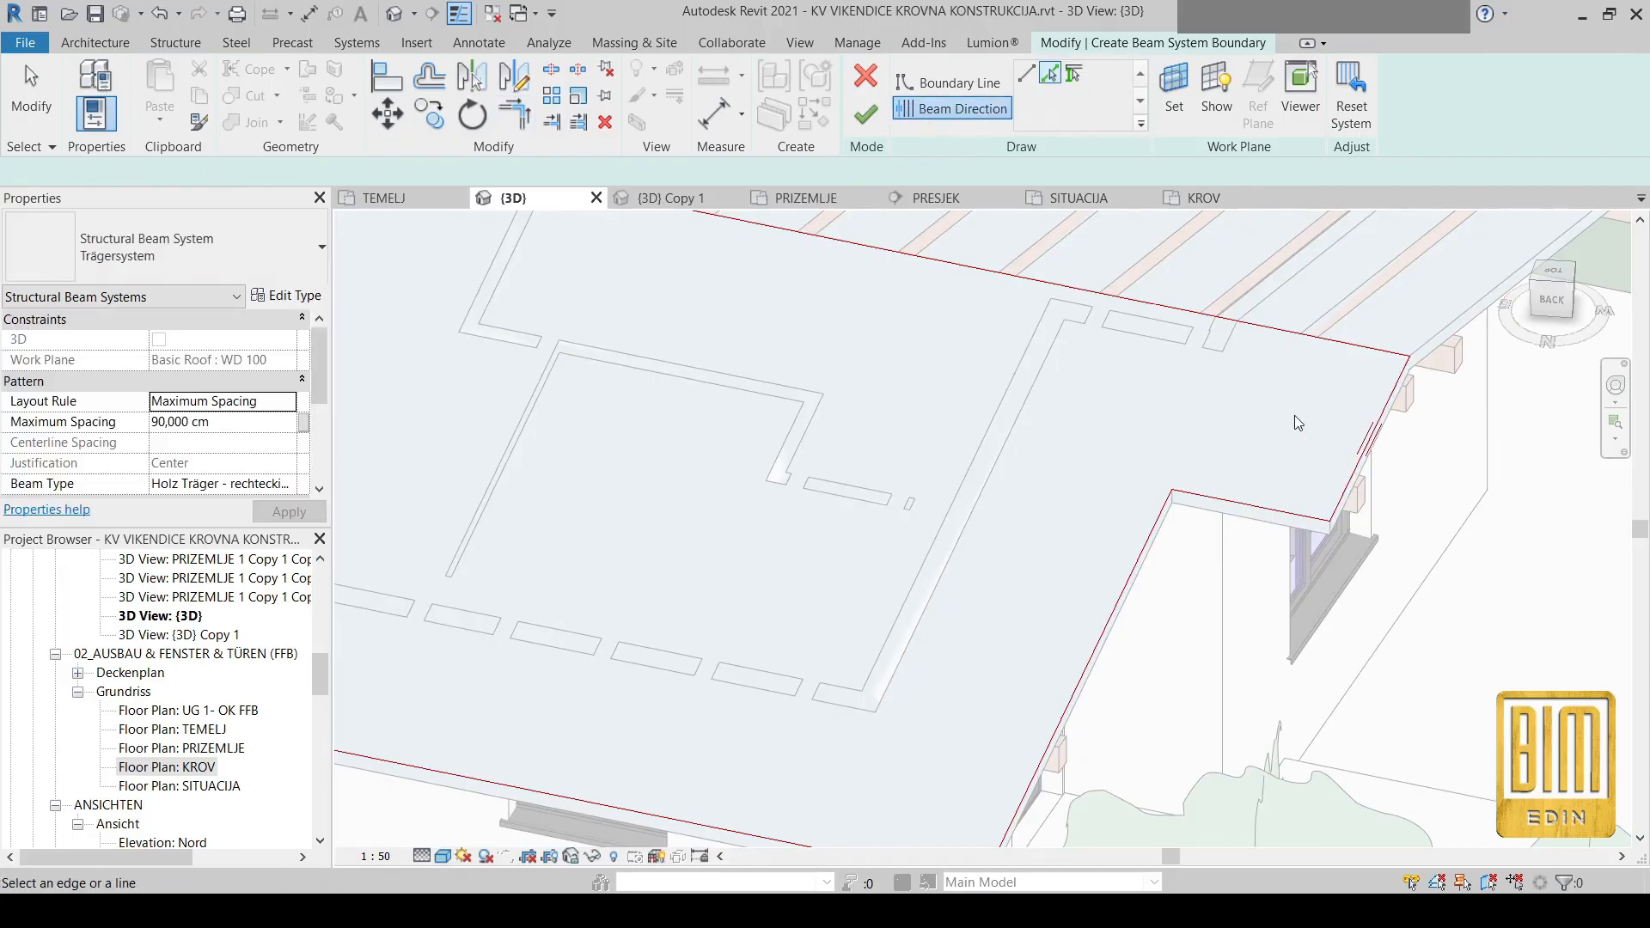
pyautogui.scroll(-2, 1280, 421)
pyautogui.scroll(-2, 1280, 421)
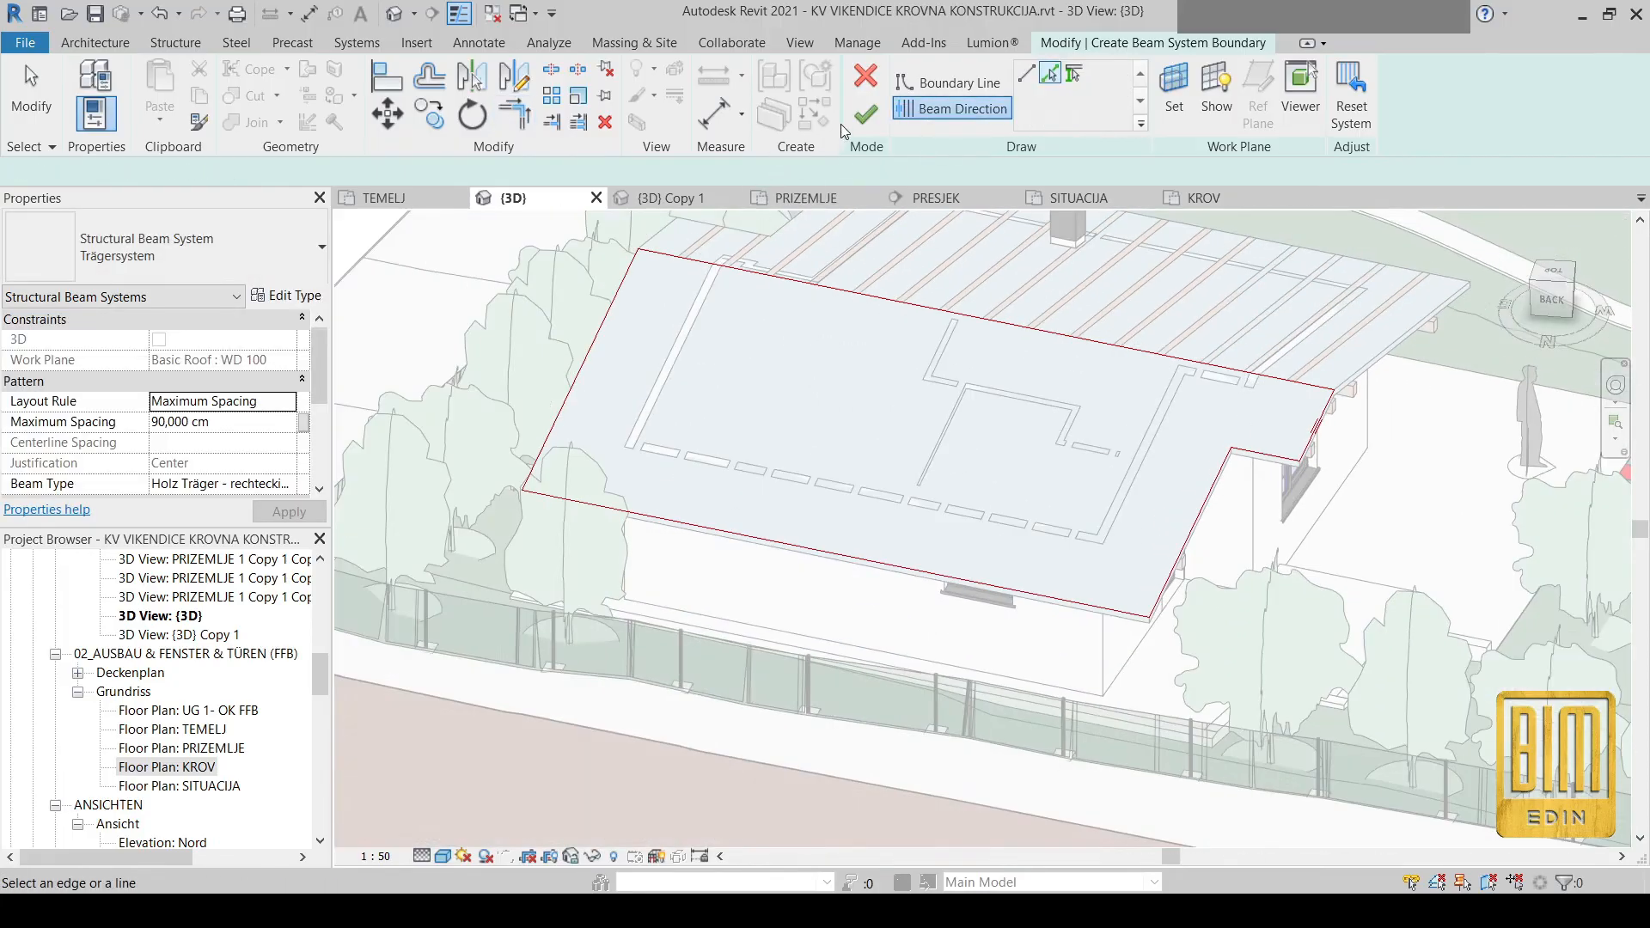
pyautogui.click(865, 114)
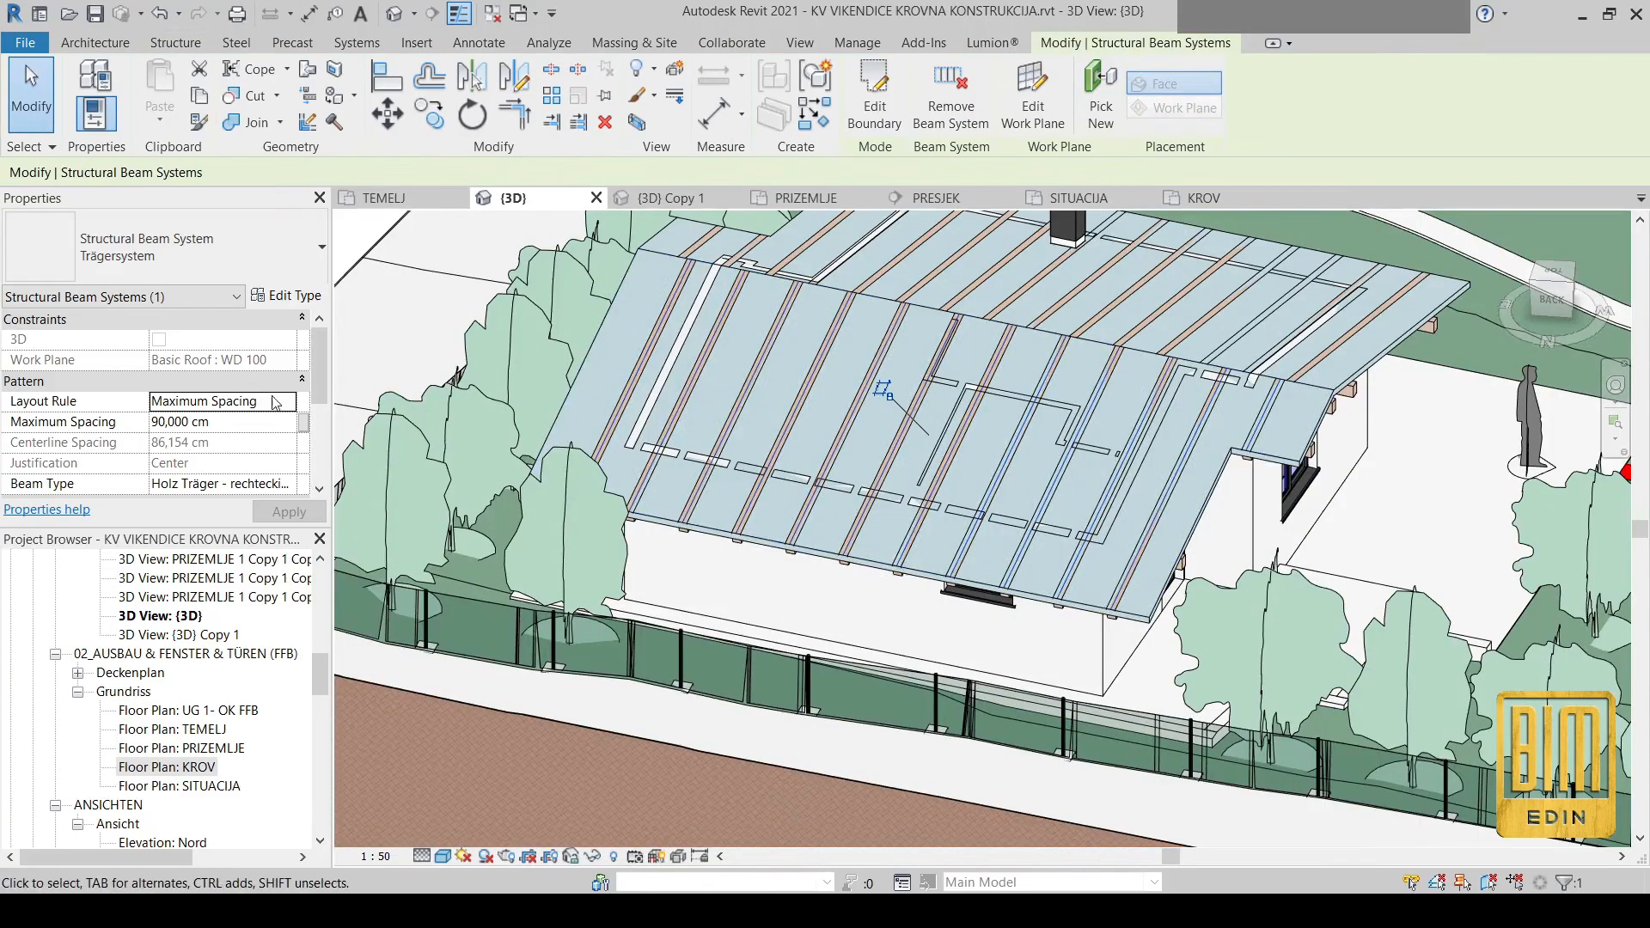
# Set the beam system's maximum spacing to 70 cm and its beam type to Holz Träger - rechteckig : Holz 120 x 200
pyautogui.click(286, 403)
pyautogui.click(232, 468)
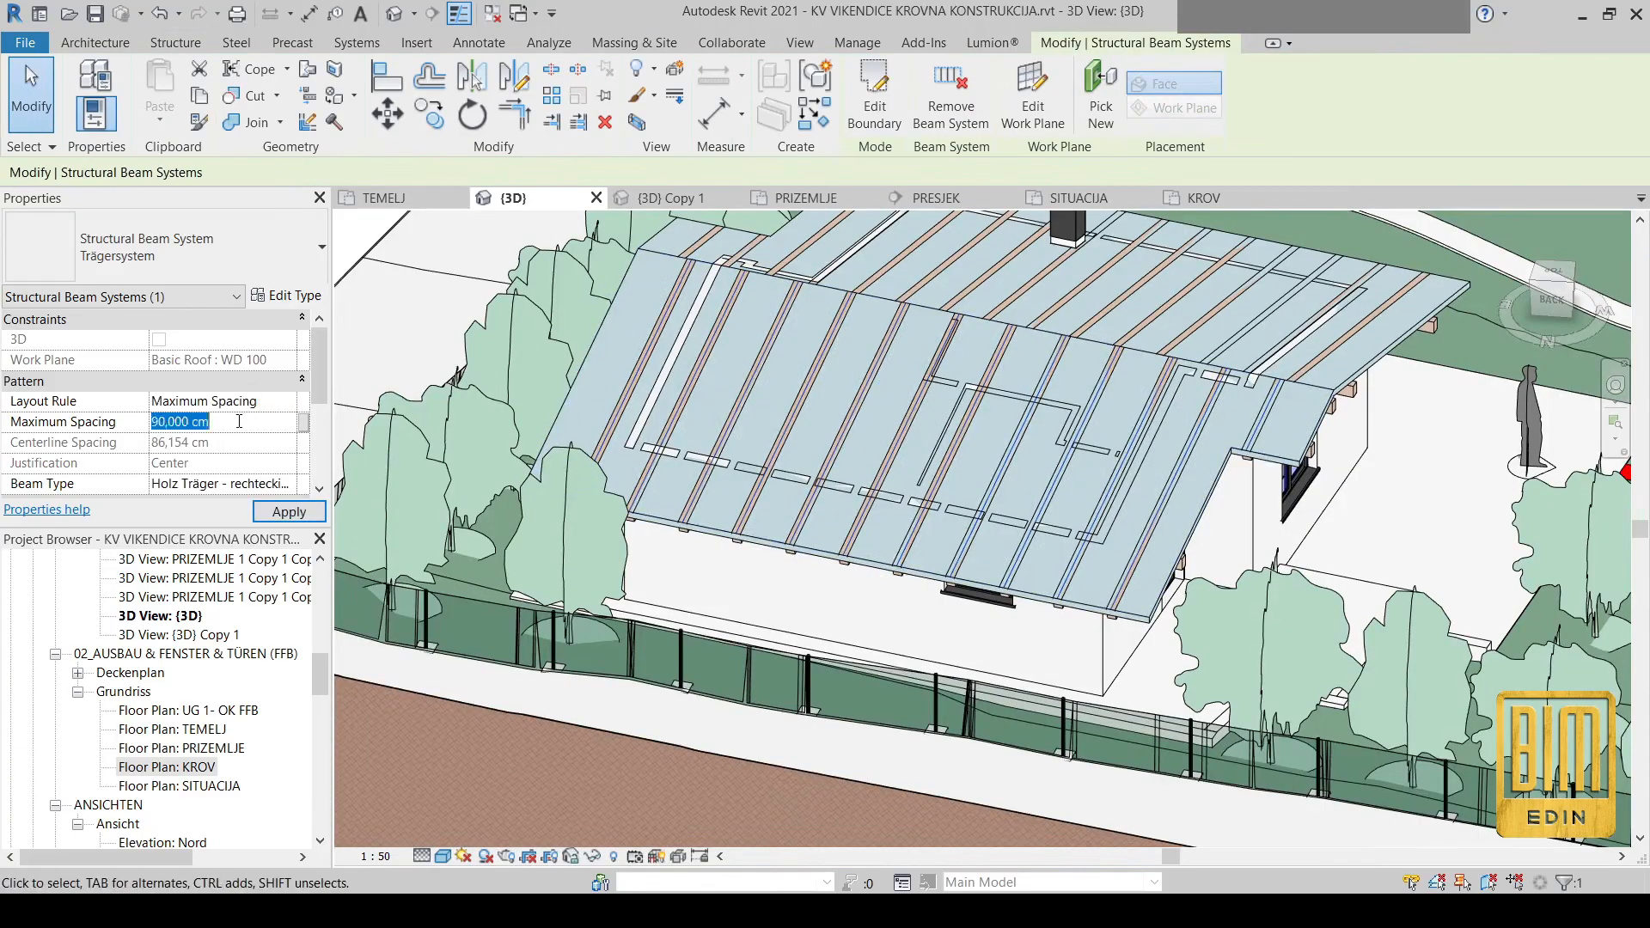
pyautogui.write('70')
pyautogui.click(291, 484)
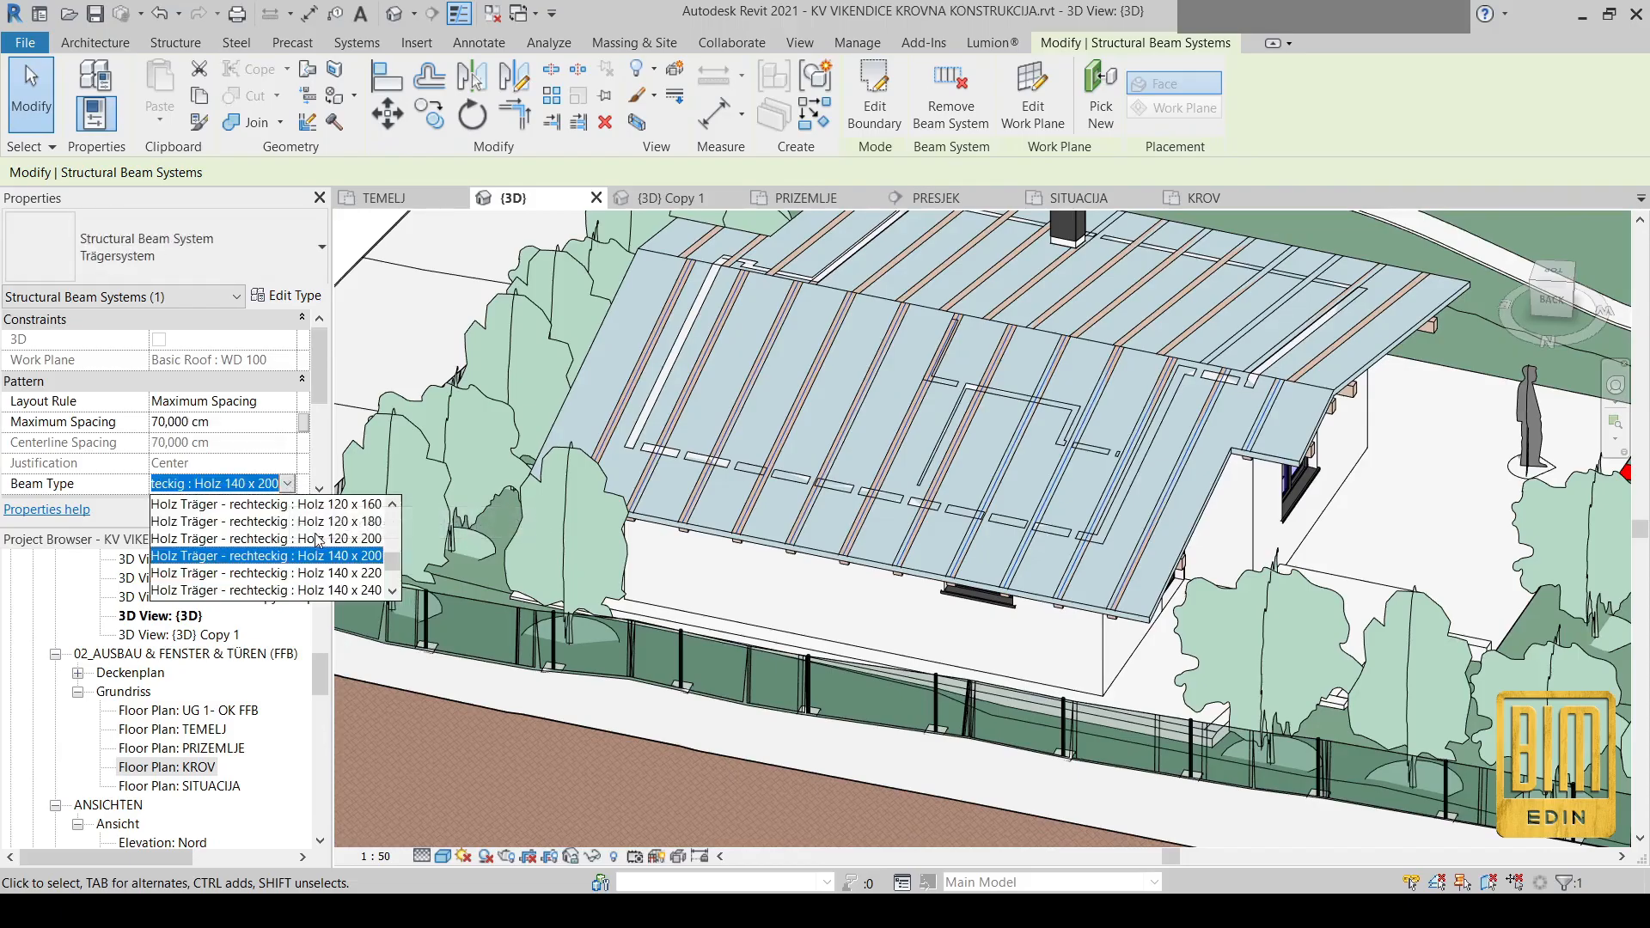
pyautogui.click(319, 552)
pyautogui.click(310, 517)
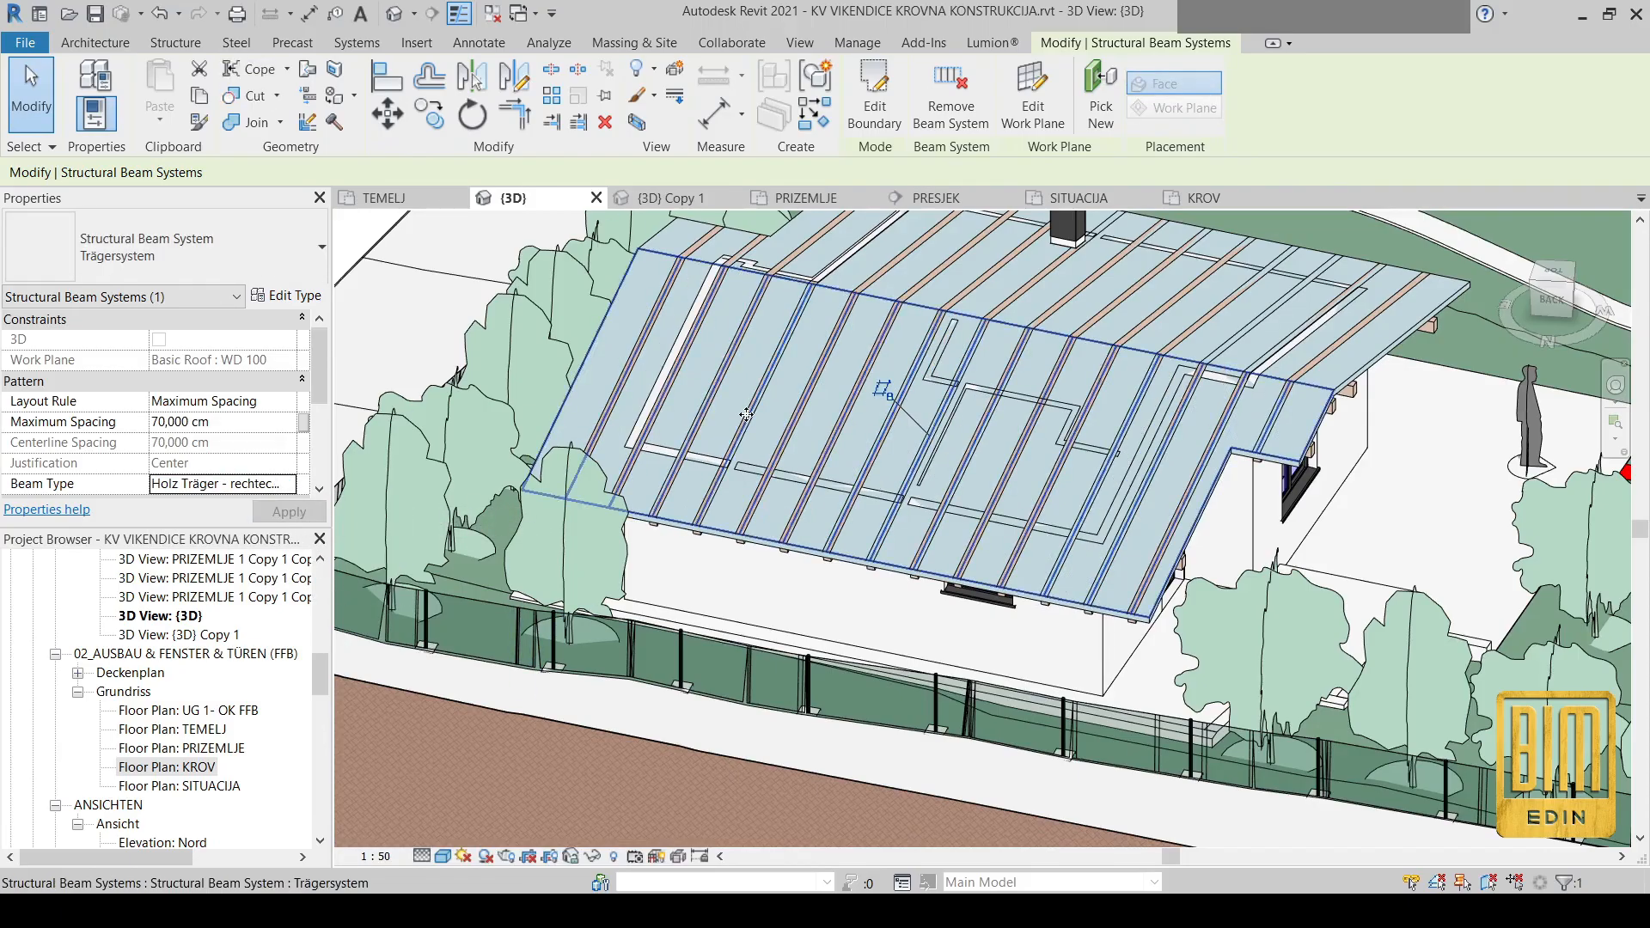
# Select the visible WD 100 roof and hide it as an element in the {3D} view
pyautogui.scroll(-3, 960, 605)
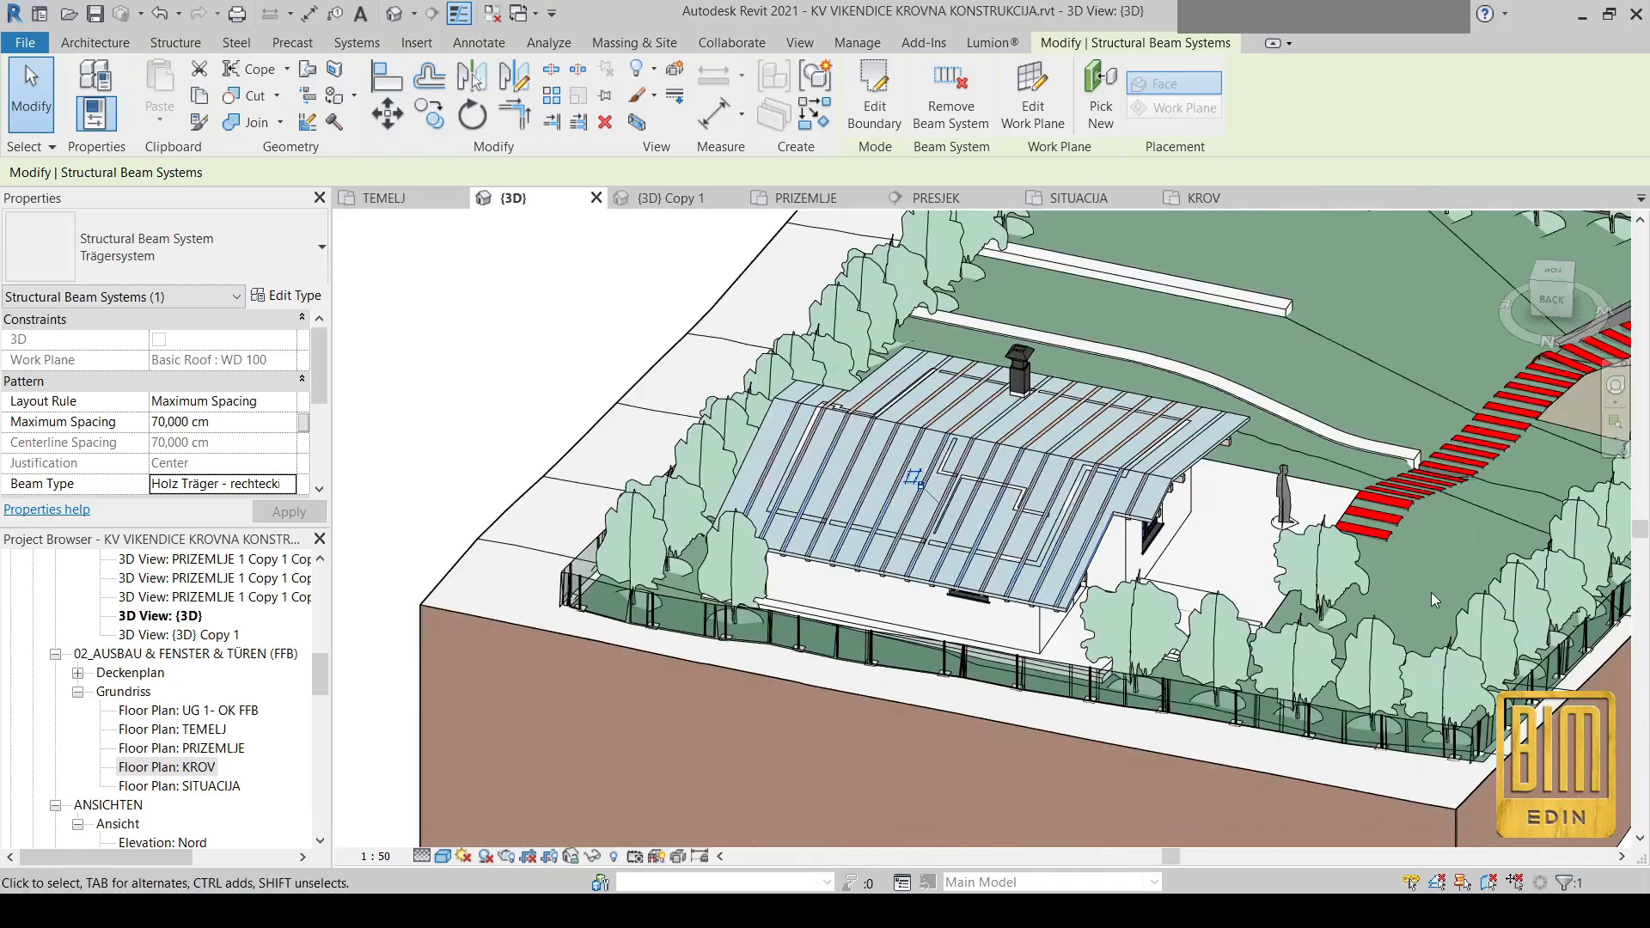
pyautogui.keyDown('shift'); pyautogui.moveTo(1360, 605); pyautogui.dragTo(614, 560, button='middle'); pyautogui.keyUp('shift')
pyautogui.scroll(4, 1163, 574)
pyautogui.scroll(3, 1044, 616)
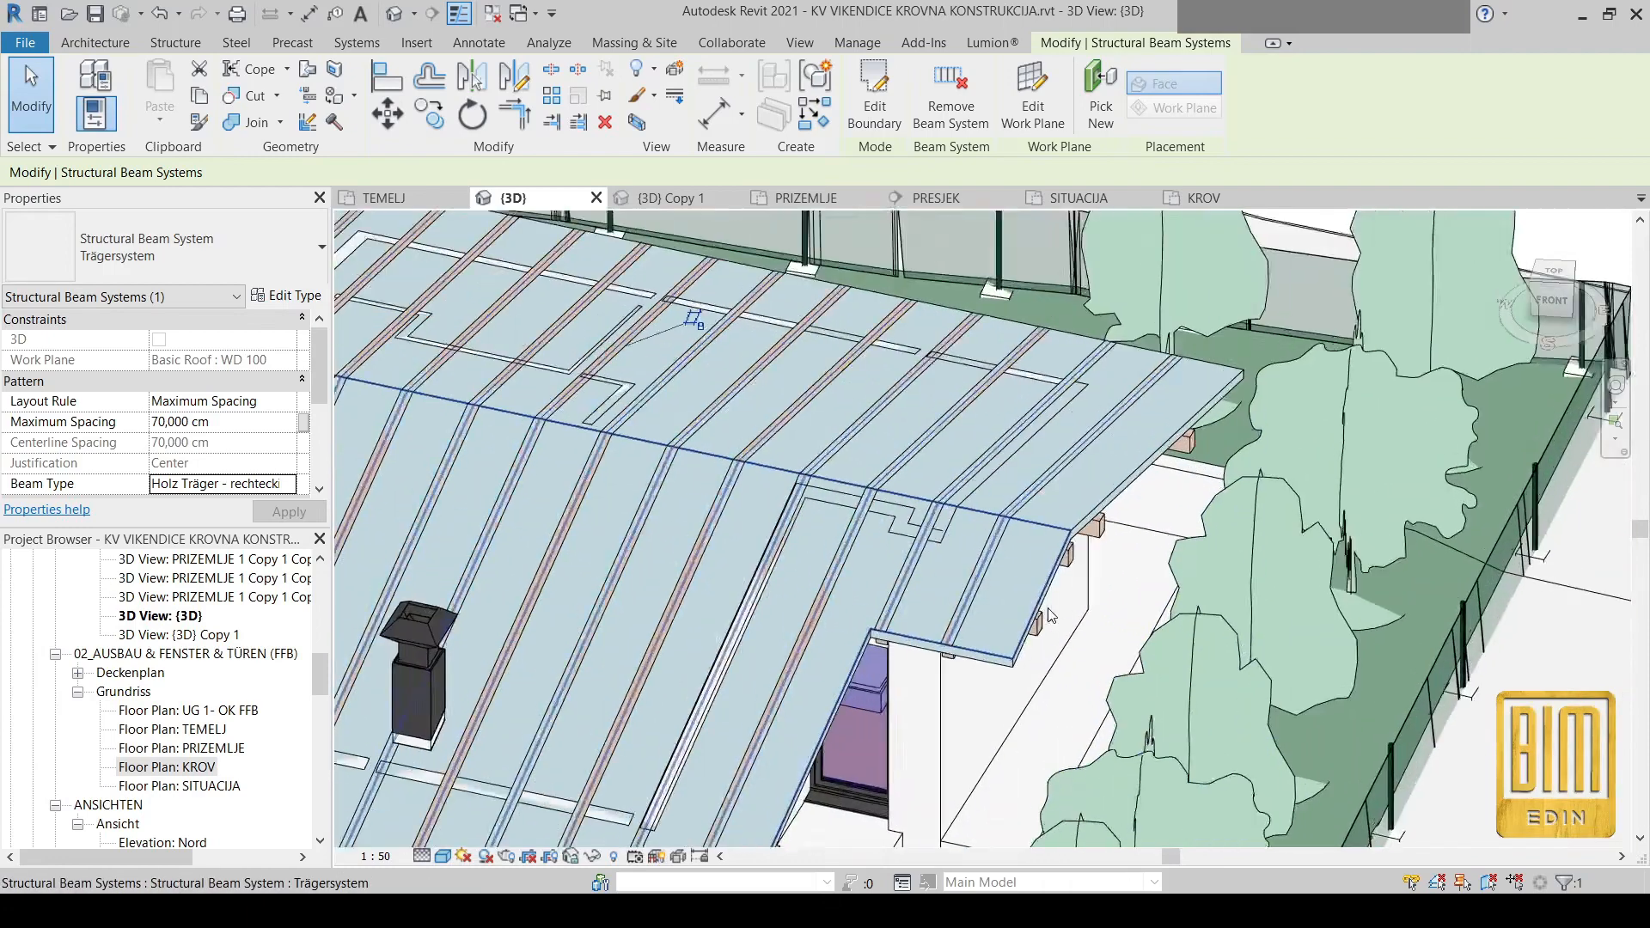
pyautogui.scroll(2, 1057, 567)
pyautogui.click(1066, 573)
pyautogui.rightClick(1066, 574)
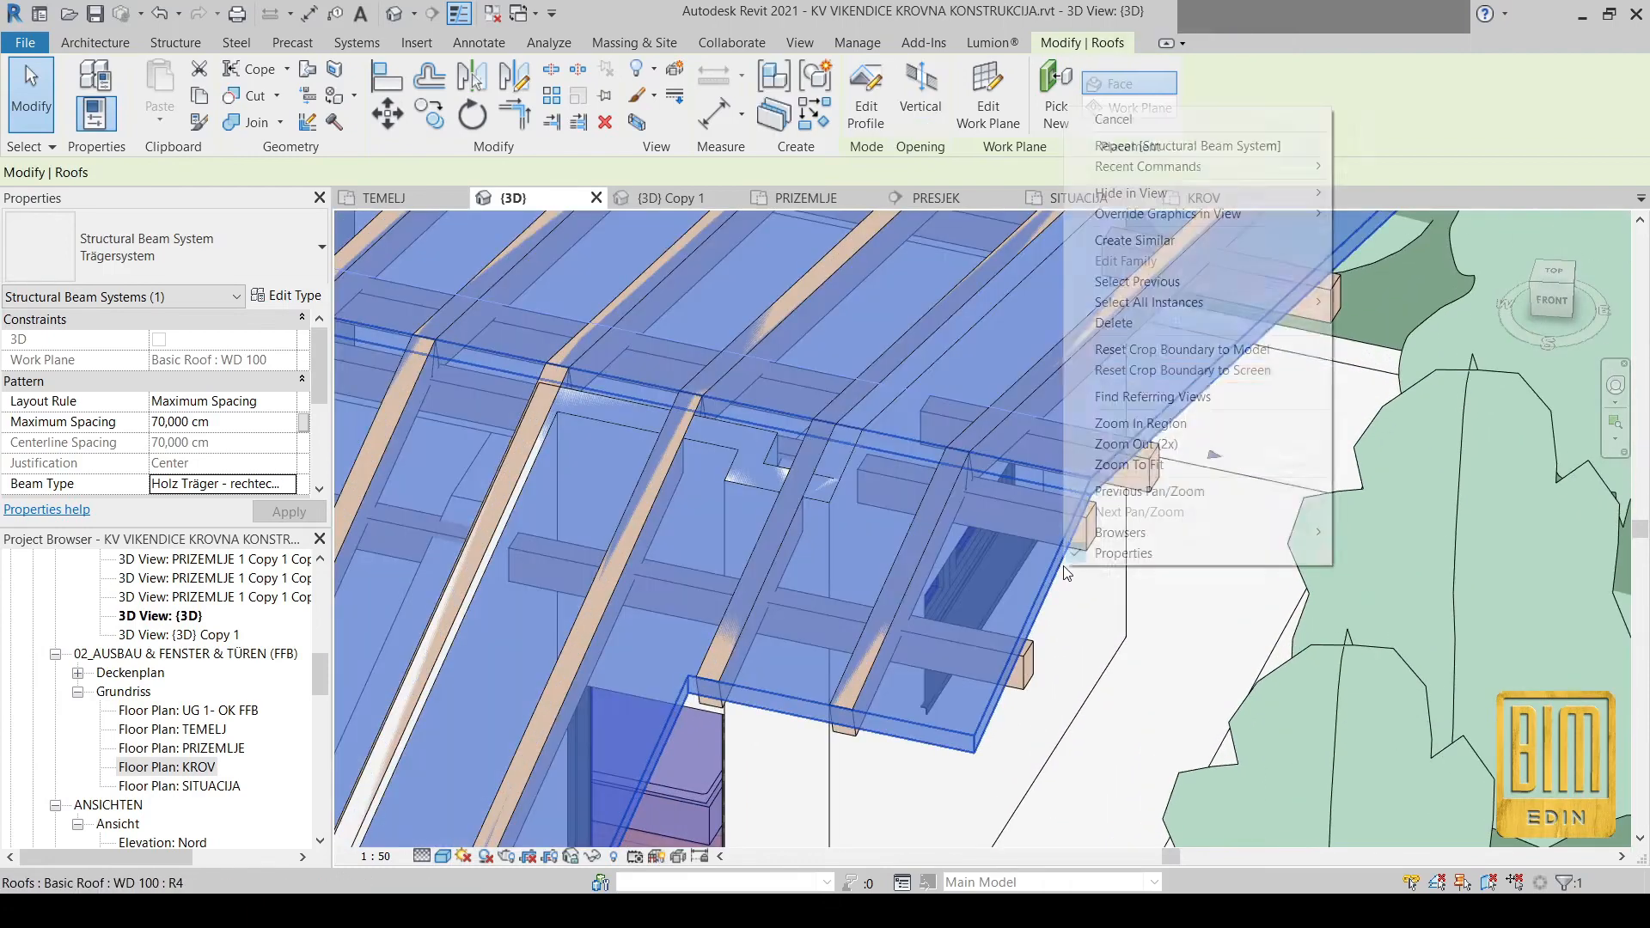
pyautogui.moveTo(1149, 306)
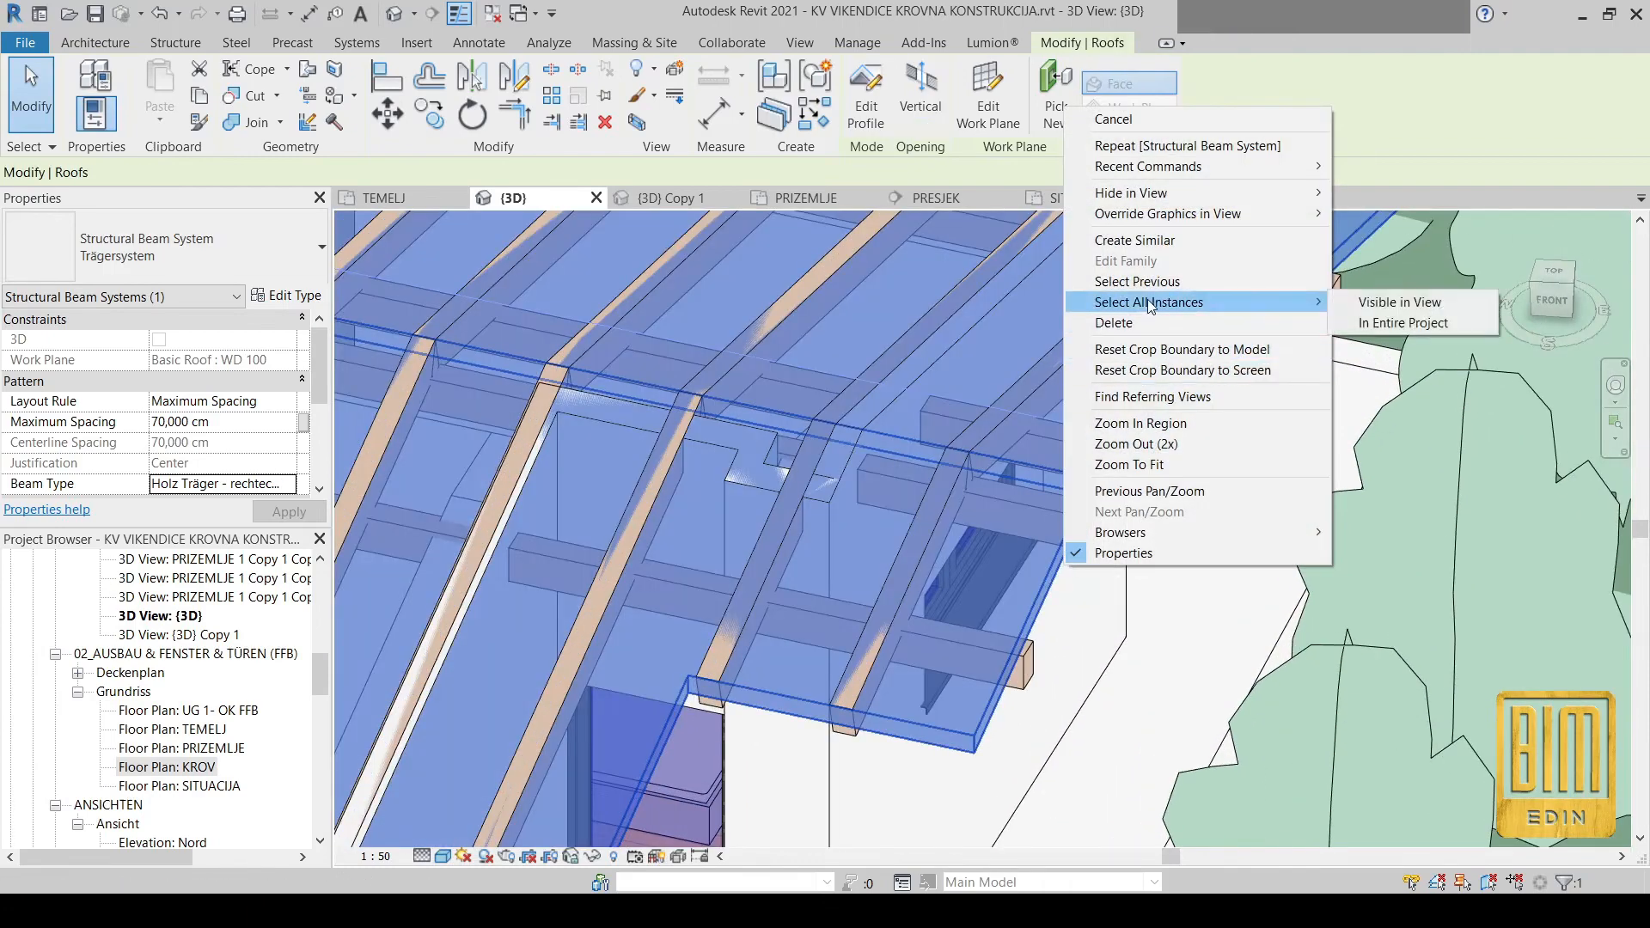
pyautogui.click(1399, 302)
pyautogui.rightClick(1153, 430)
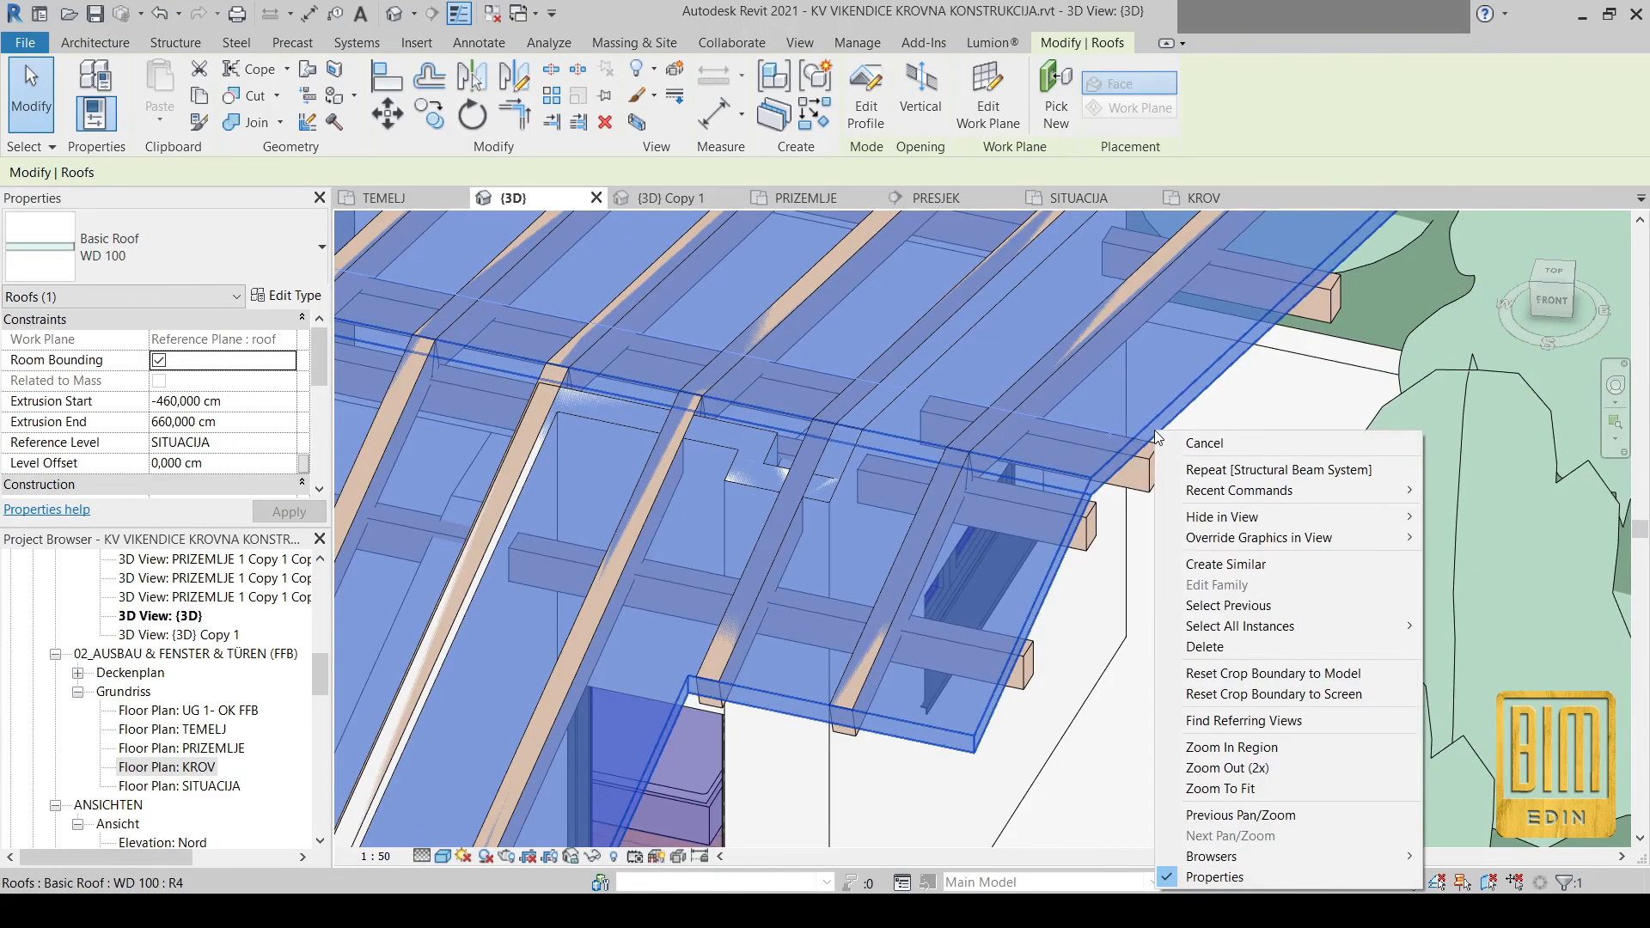
pyautogui.moveTo(1211, 521)
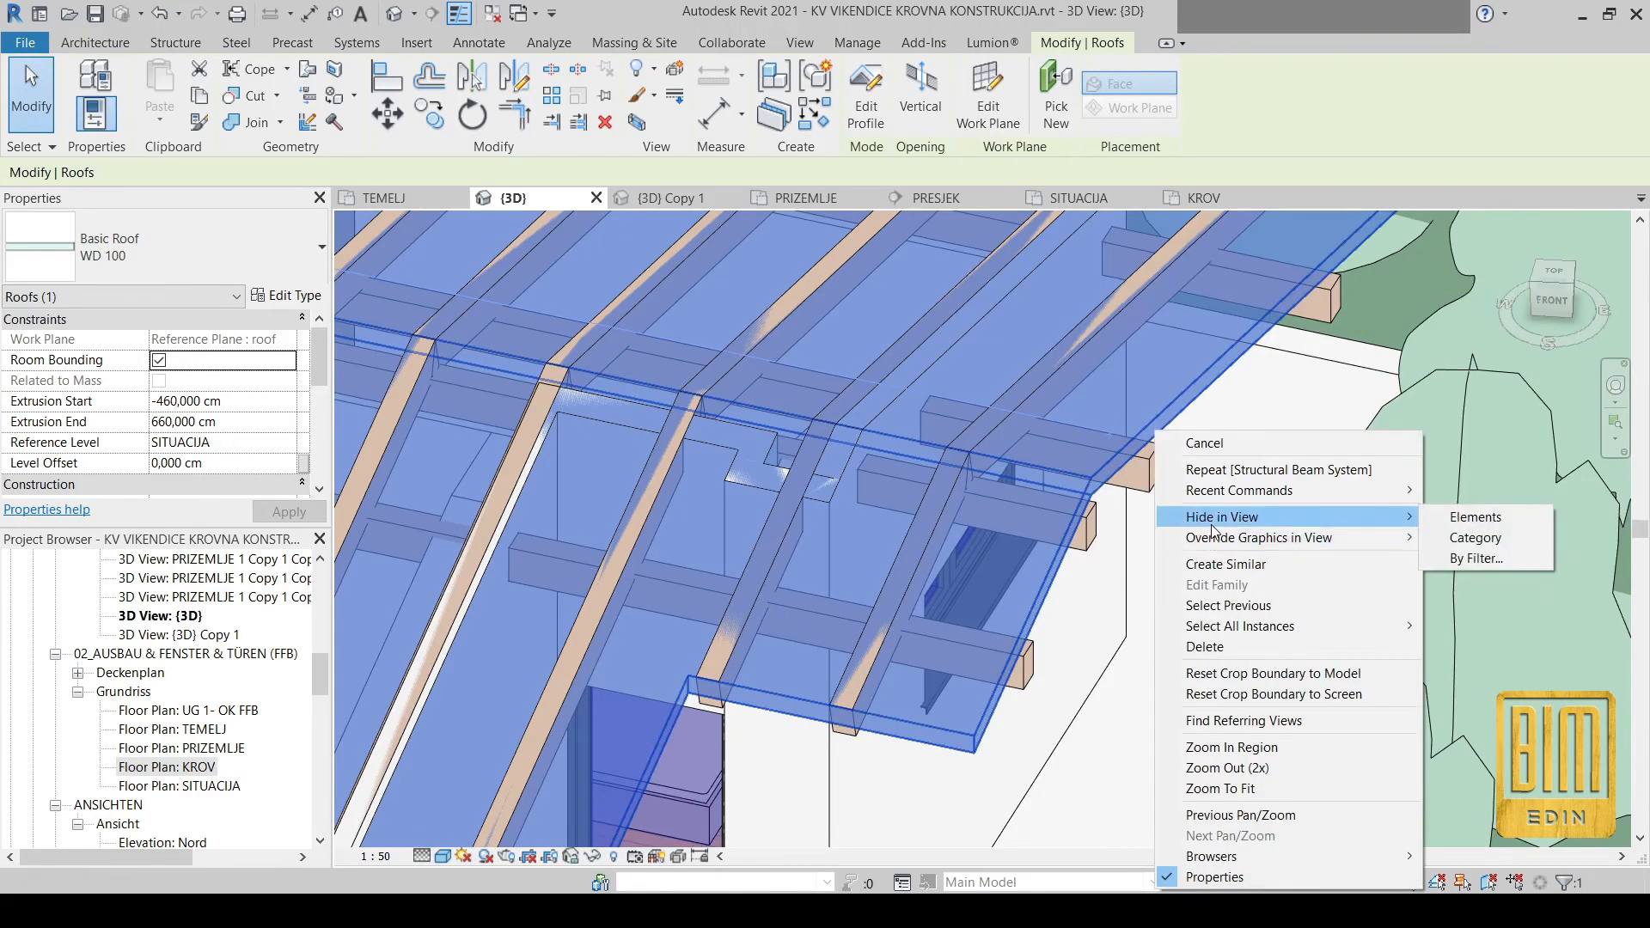
pyautogui.click(1476, 517)
# Inspect the exposed rafters around the house, including the rear-slope rafter running beside an inner wall of the linked model
pyautogui.scroll(-5, 698, 698)
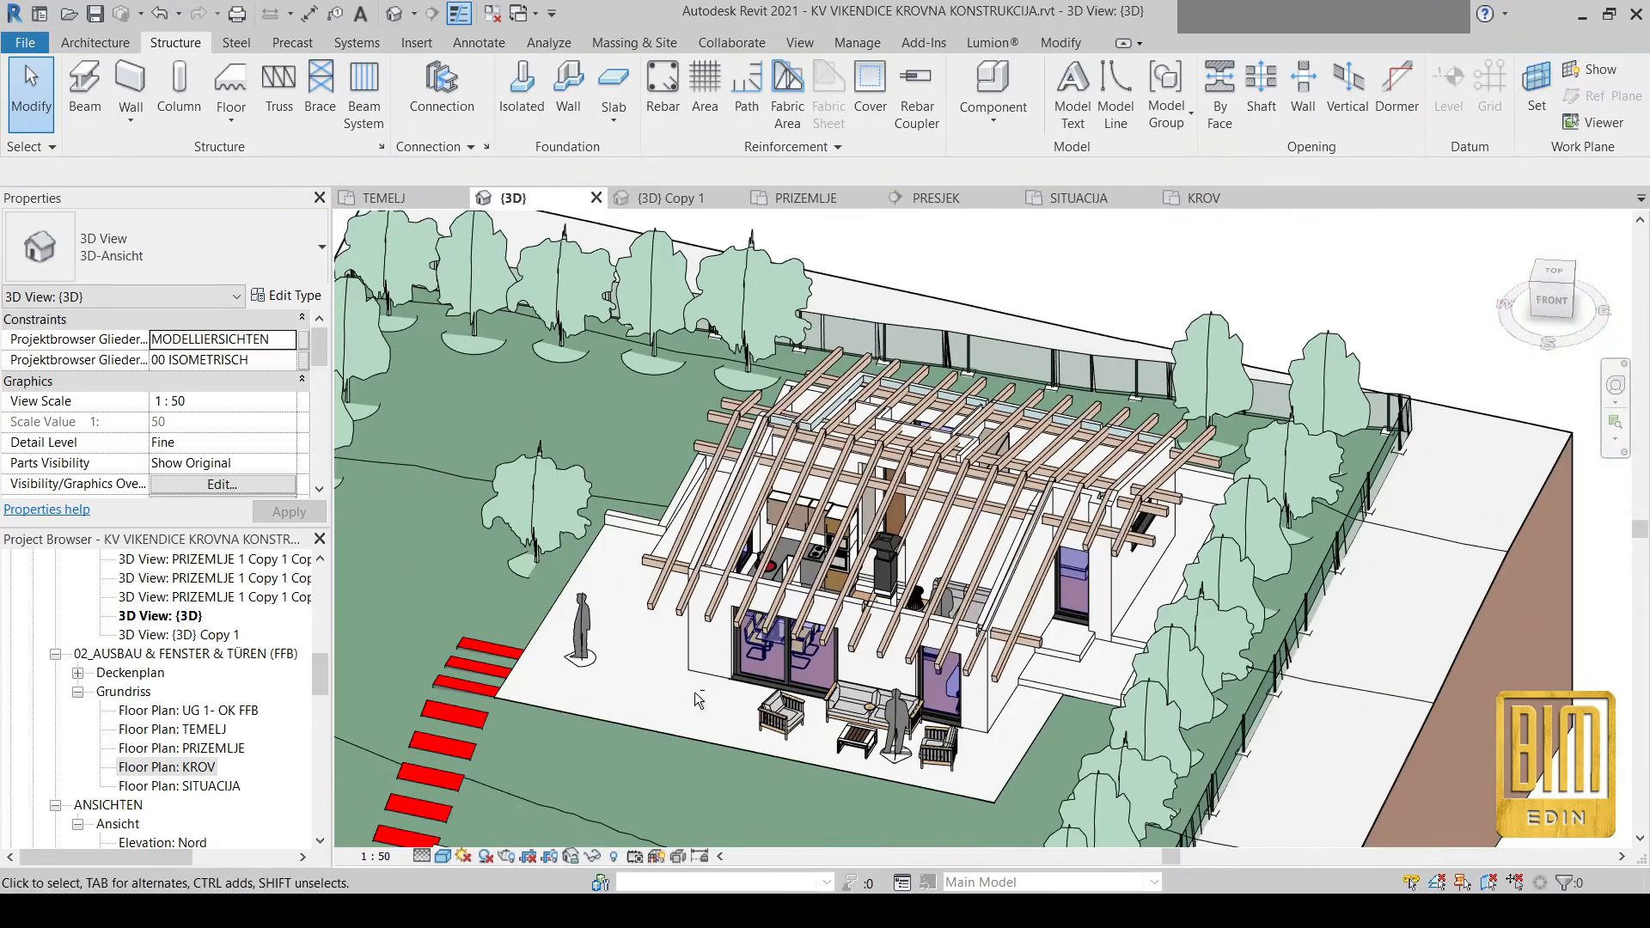
pyautogui.keyDown('shift'); pyautogui.moveTo(698, 698); pyautogui.dragTo(1278, 756, button='middle'); pyautogui.keyUp('shift')
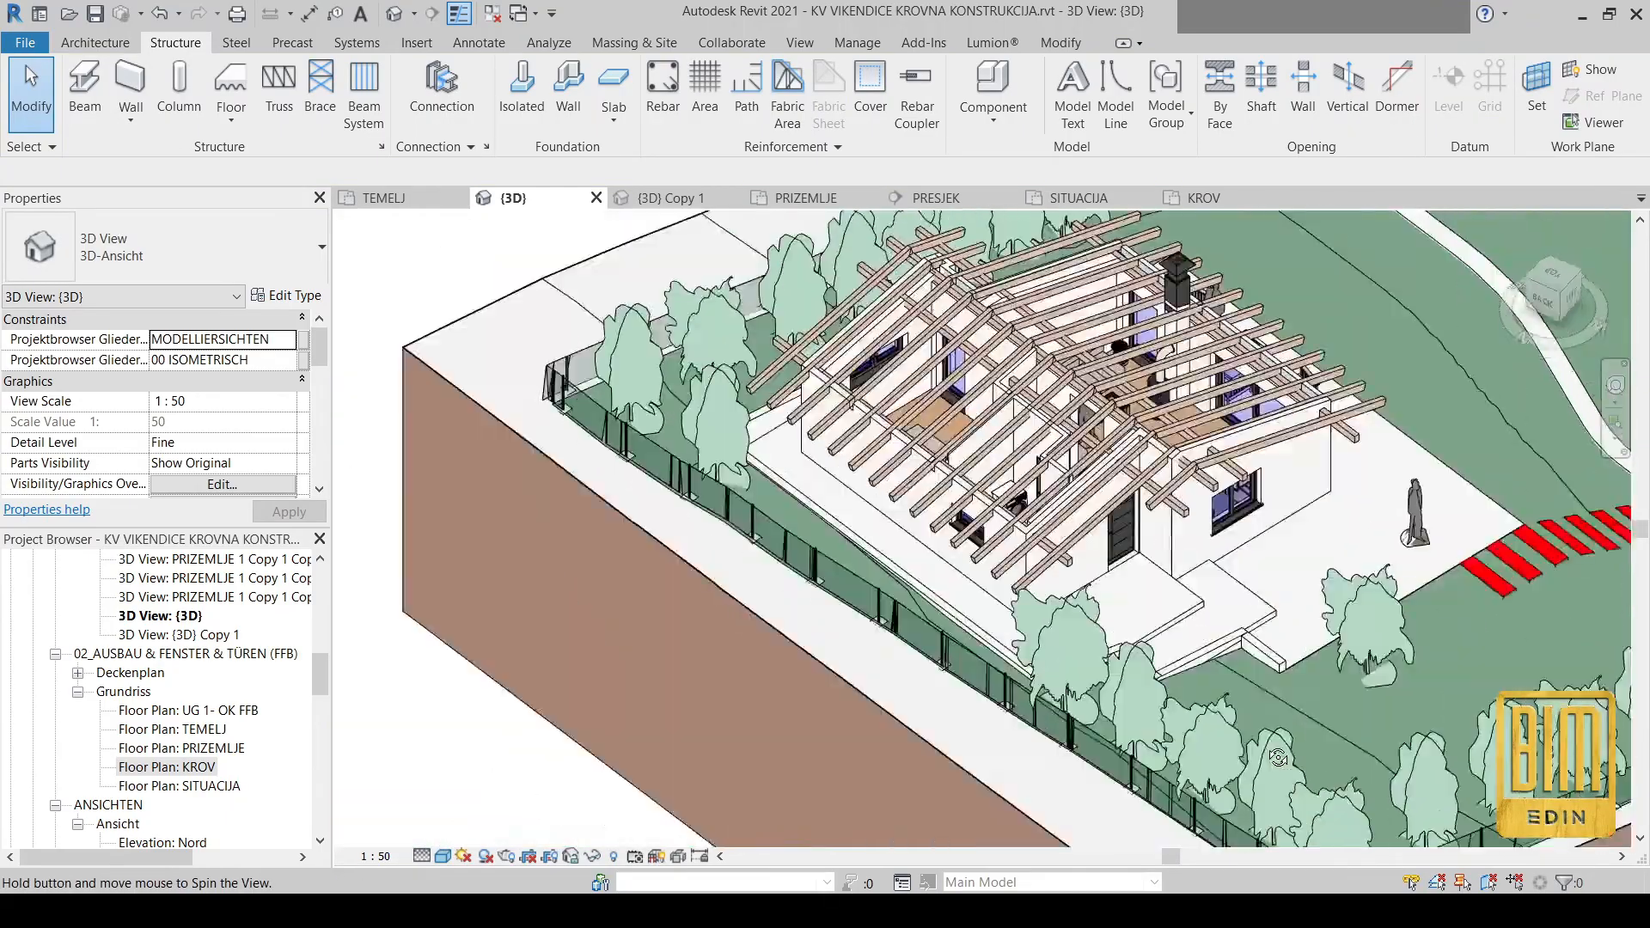
pyautogui.scroll(10, 1180, 560)
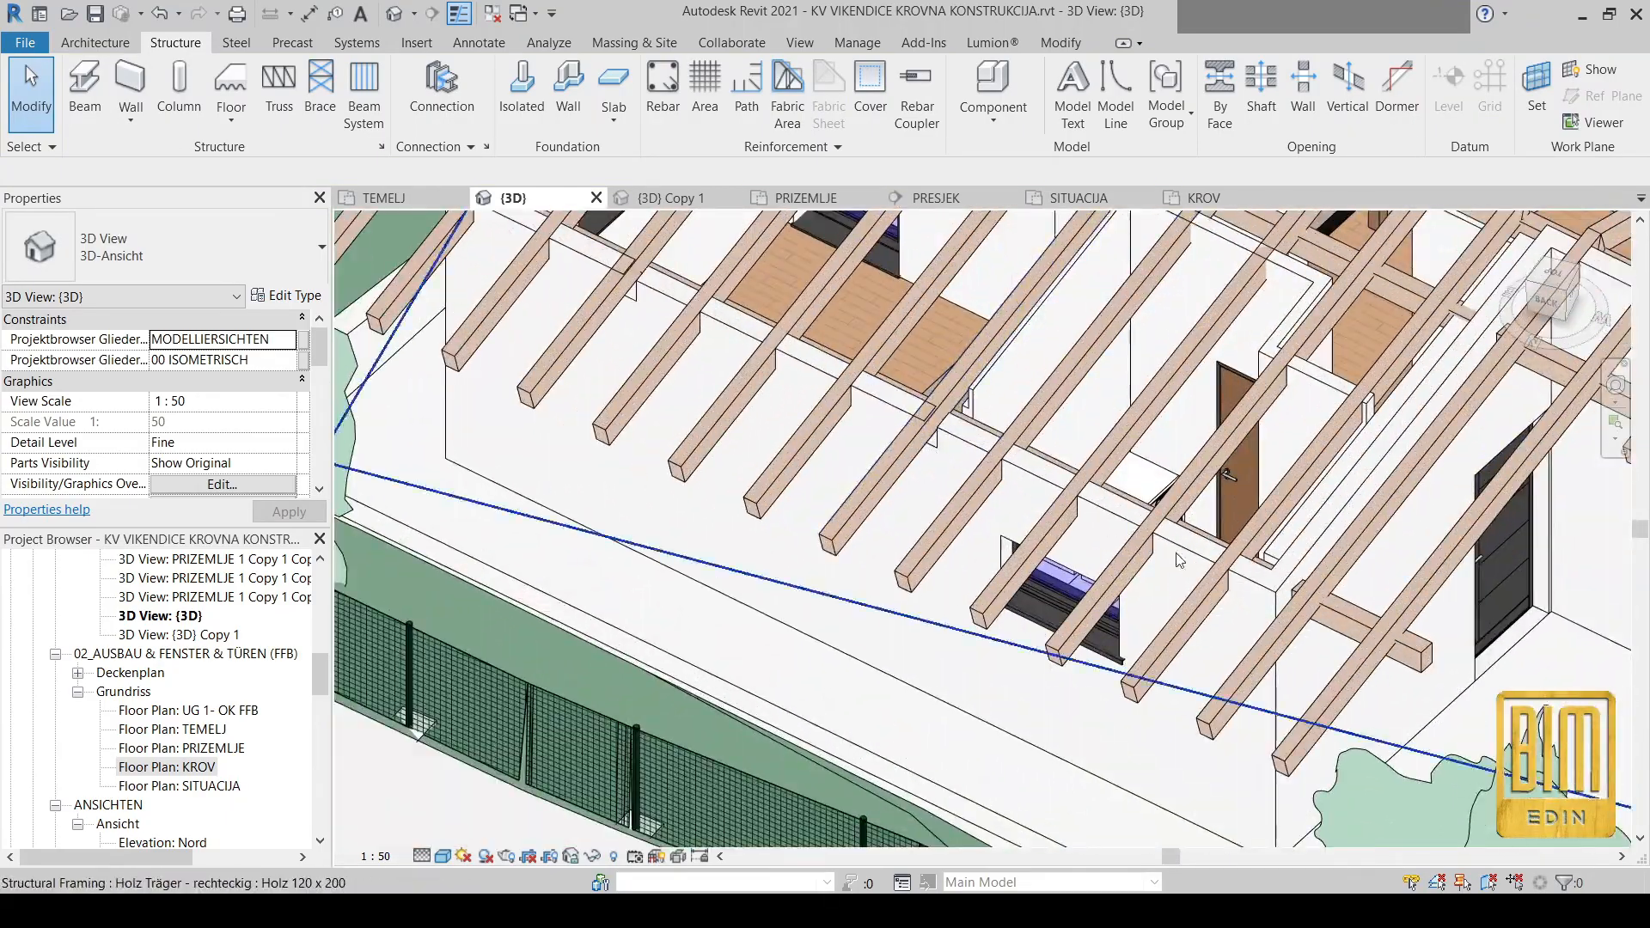
pyautogui.scroll(-5, 1180, 561)
pyautogui.keyDown('shift'); pyautogui.moveTo(1179, 560); pyautogui.dragTo(1125, 621, button='middle'); pyautogui.keyUp('shift')
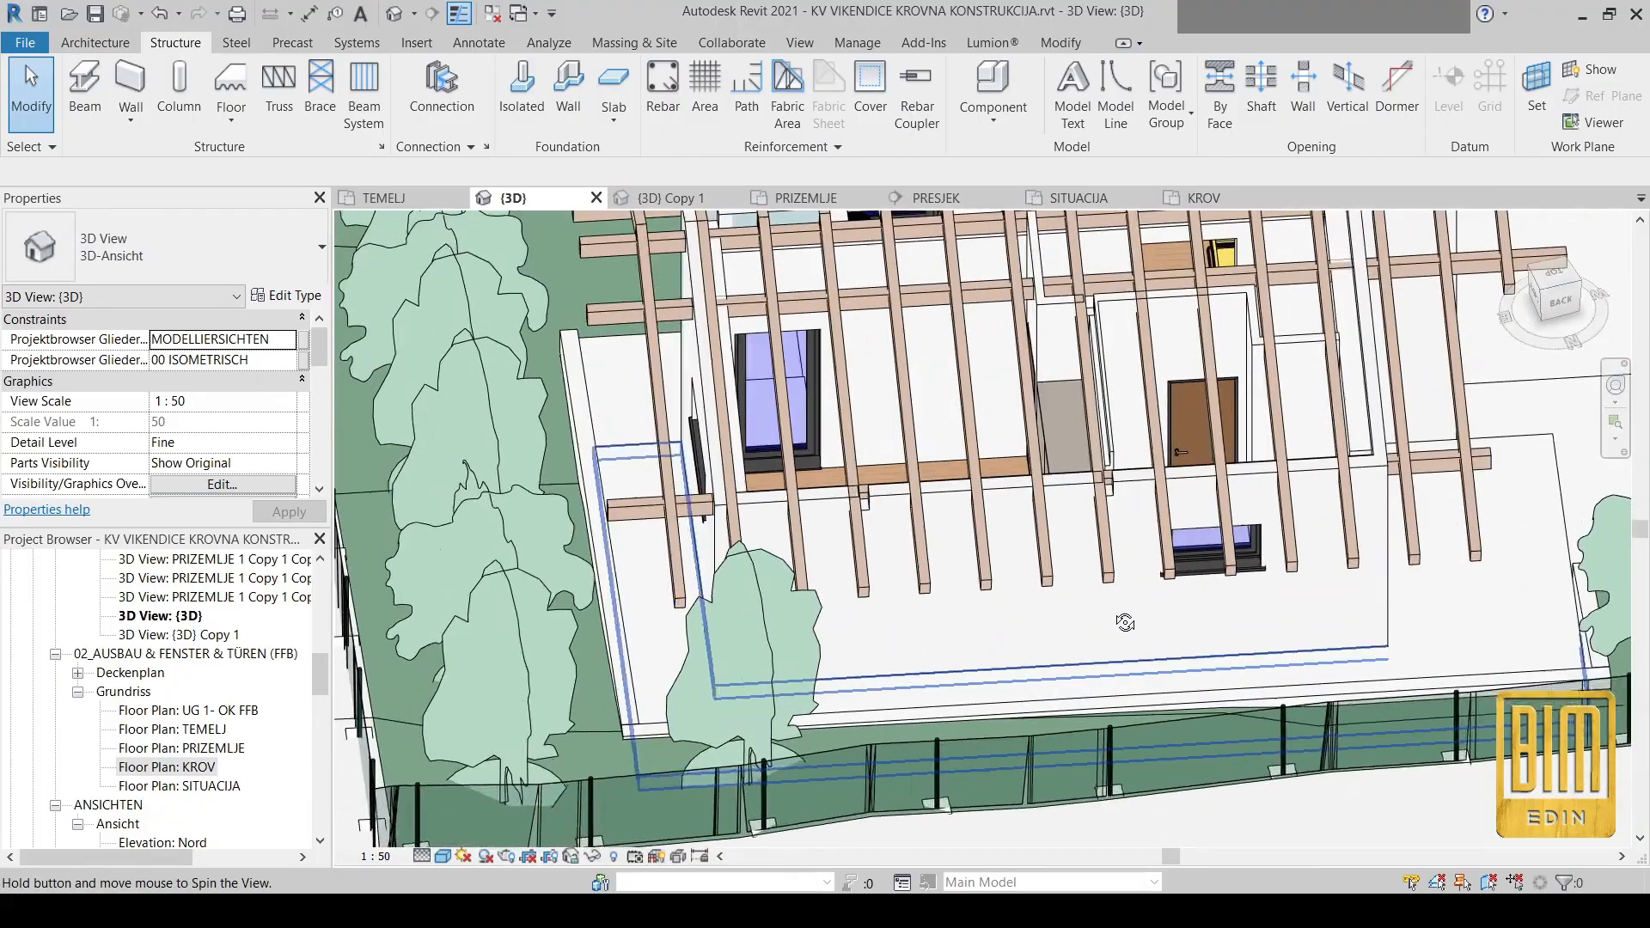
pyautogui.scroll(6, 1107, 515)
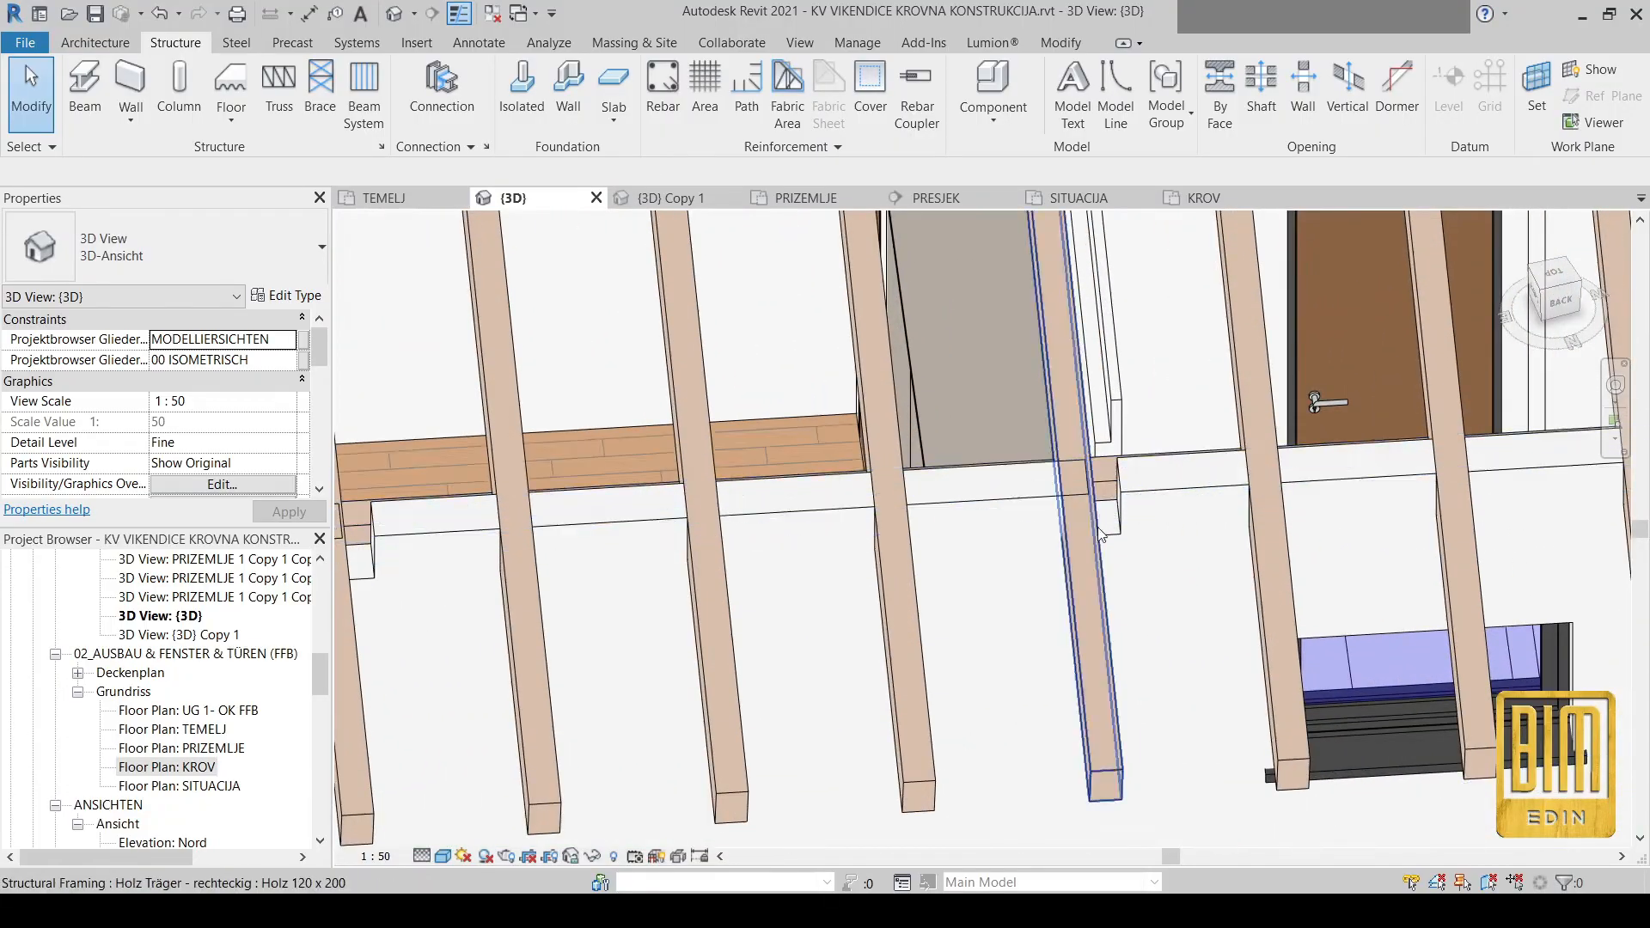
pyautogui.click(1097, 563)
pyautogui.scroll(-3, 1098, 563)
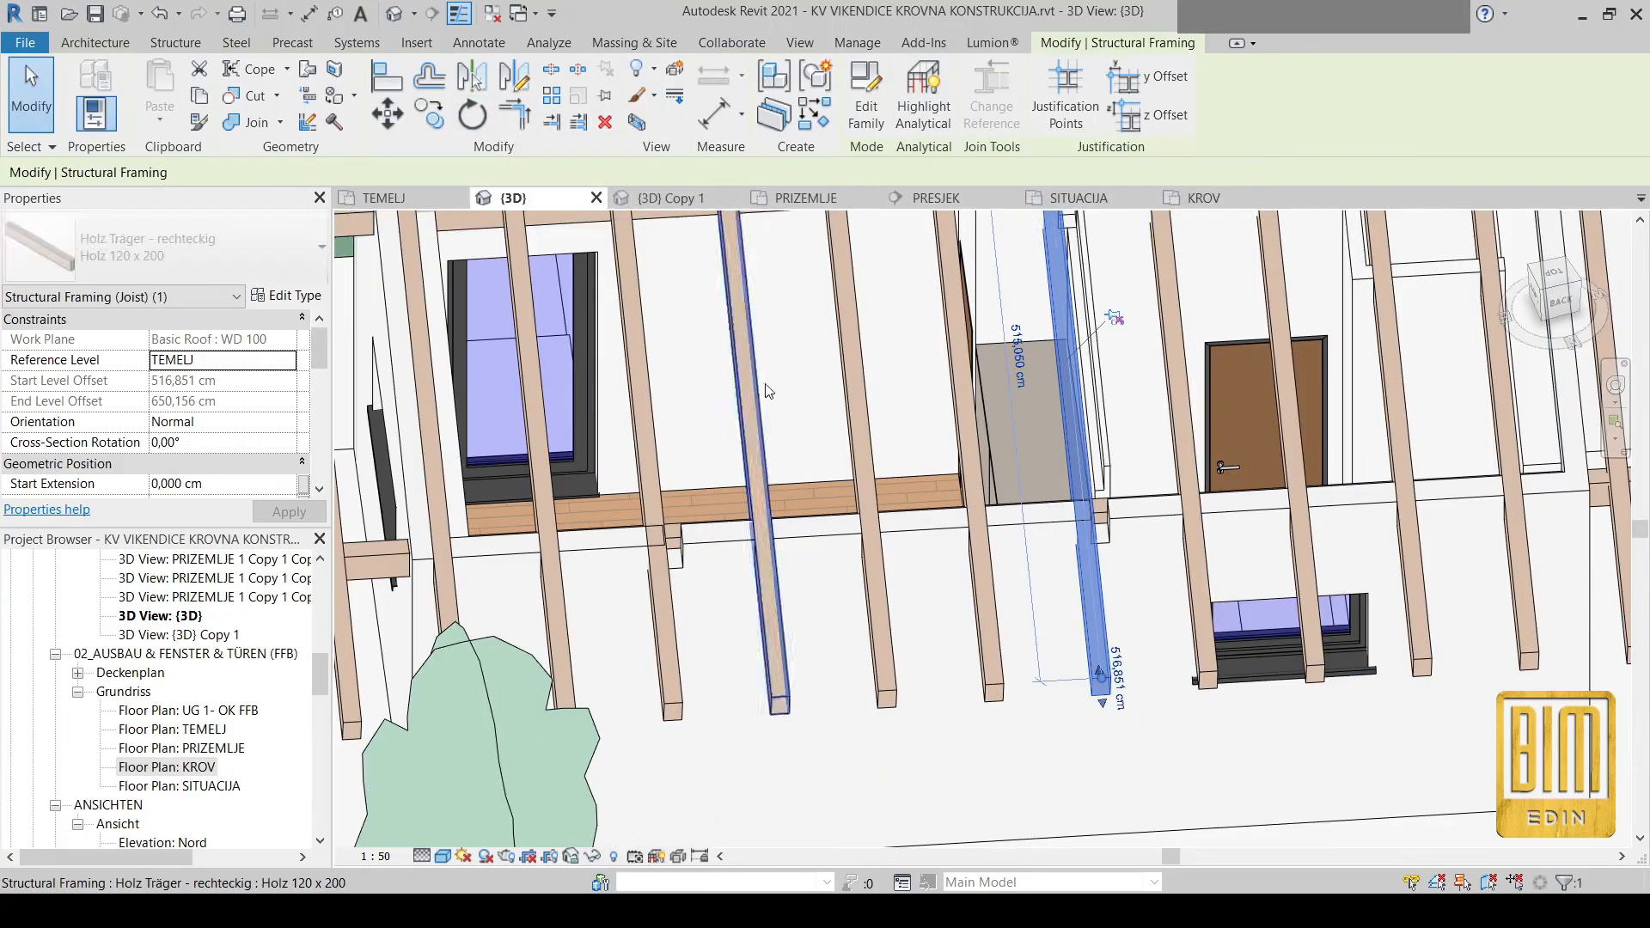
pyautogui.moveTo(1195, 467); pyautogui.dragTo(1173, 595, button='middle')
pyautogui.scroll(3, 1173, 596)
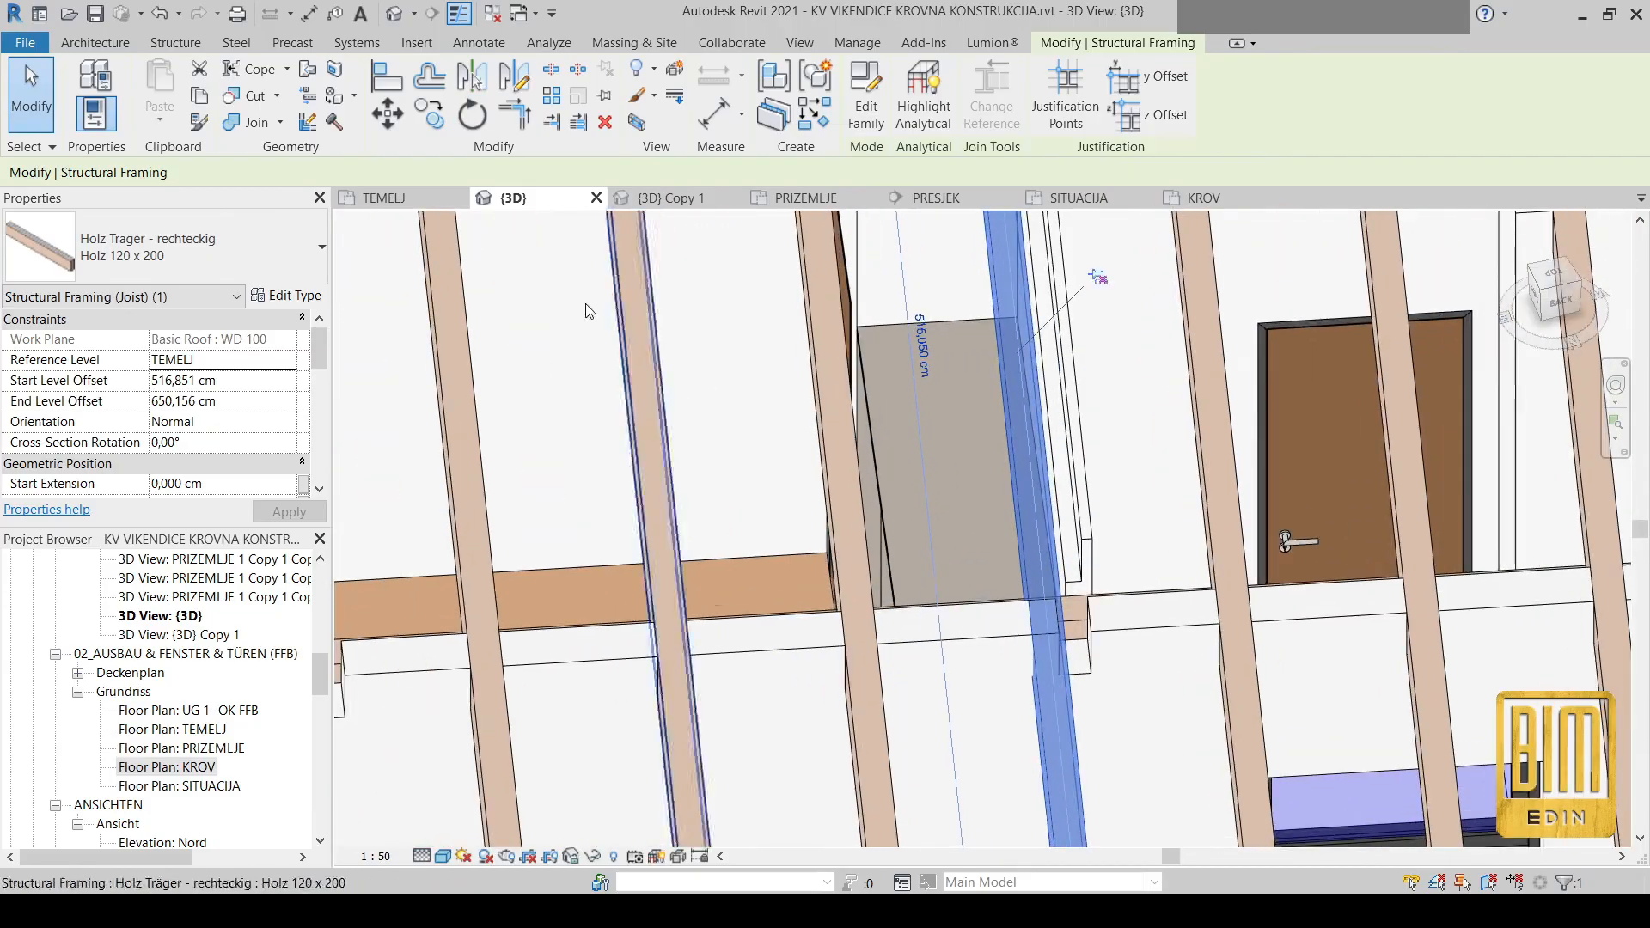
pyautogui.click(384, 83)
pyautogui.scroll(5, 1082, 594)
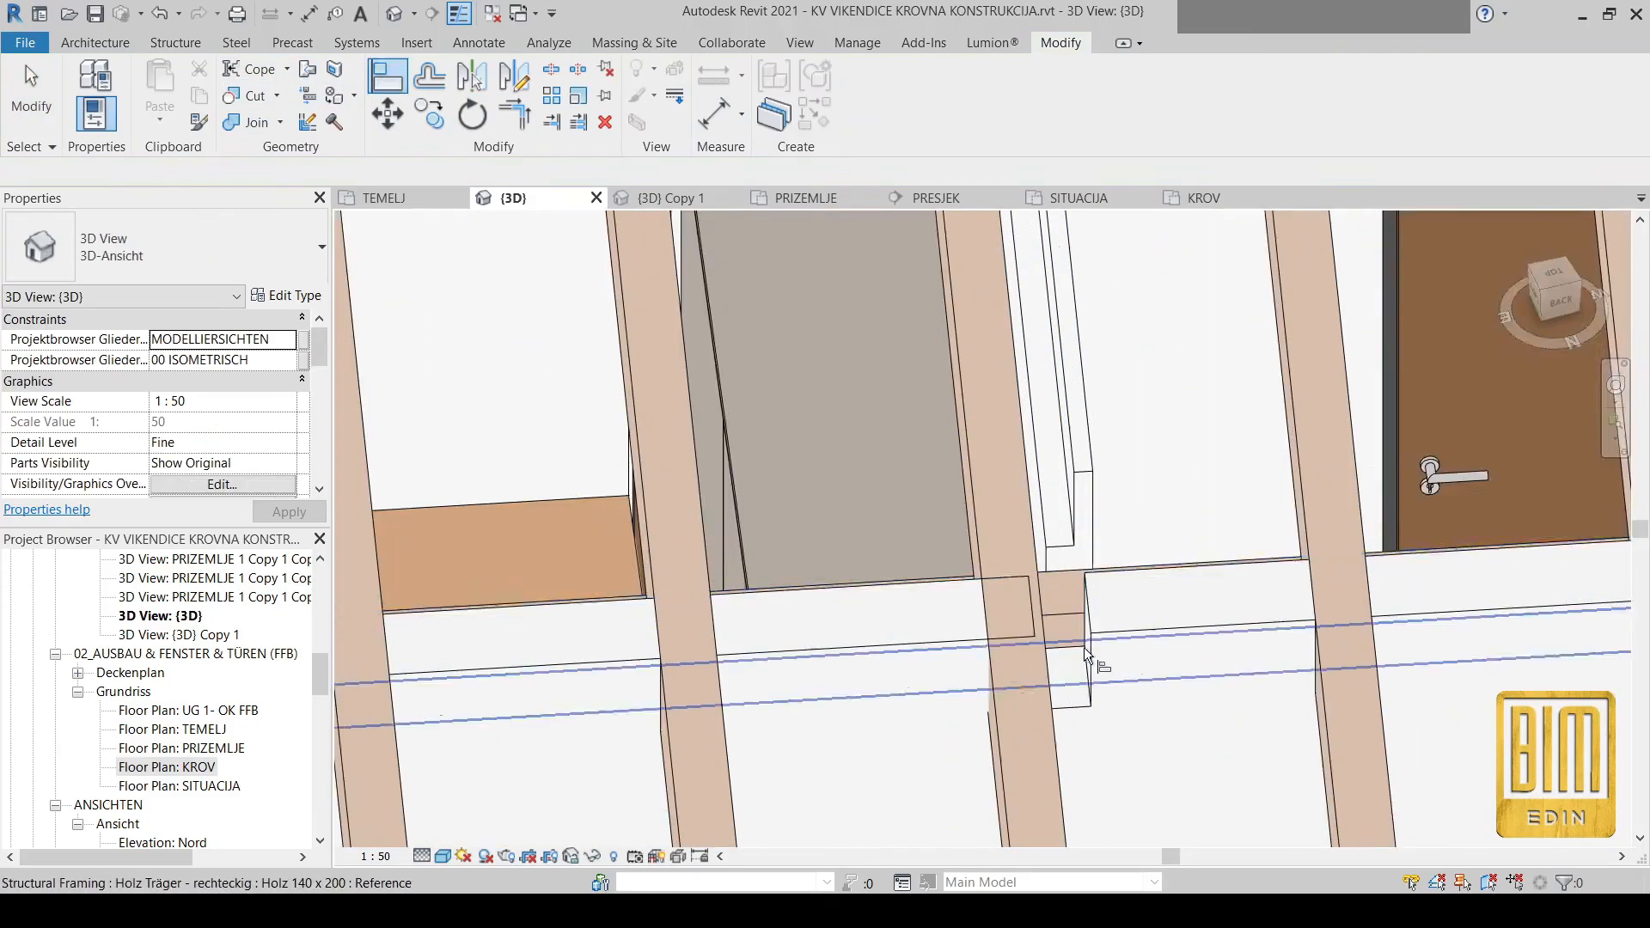
pyautogui.click(1086, 686)
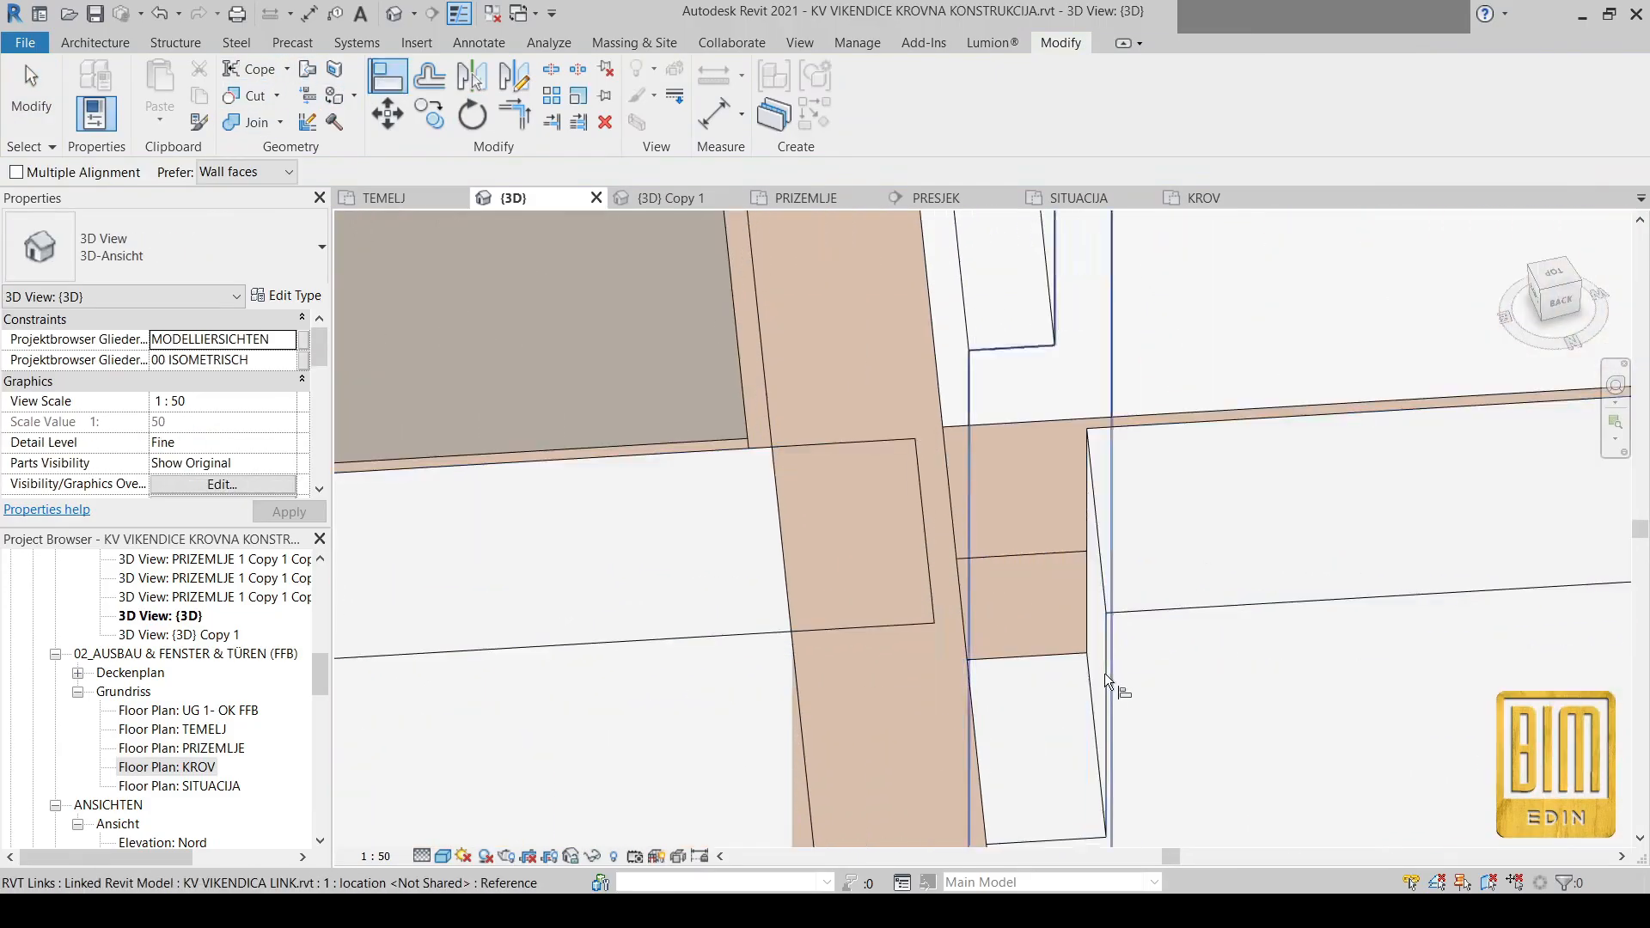
pyautogui.click(1100, 673)
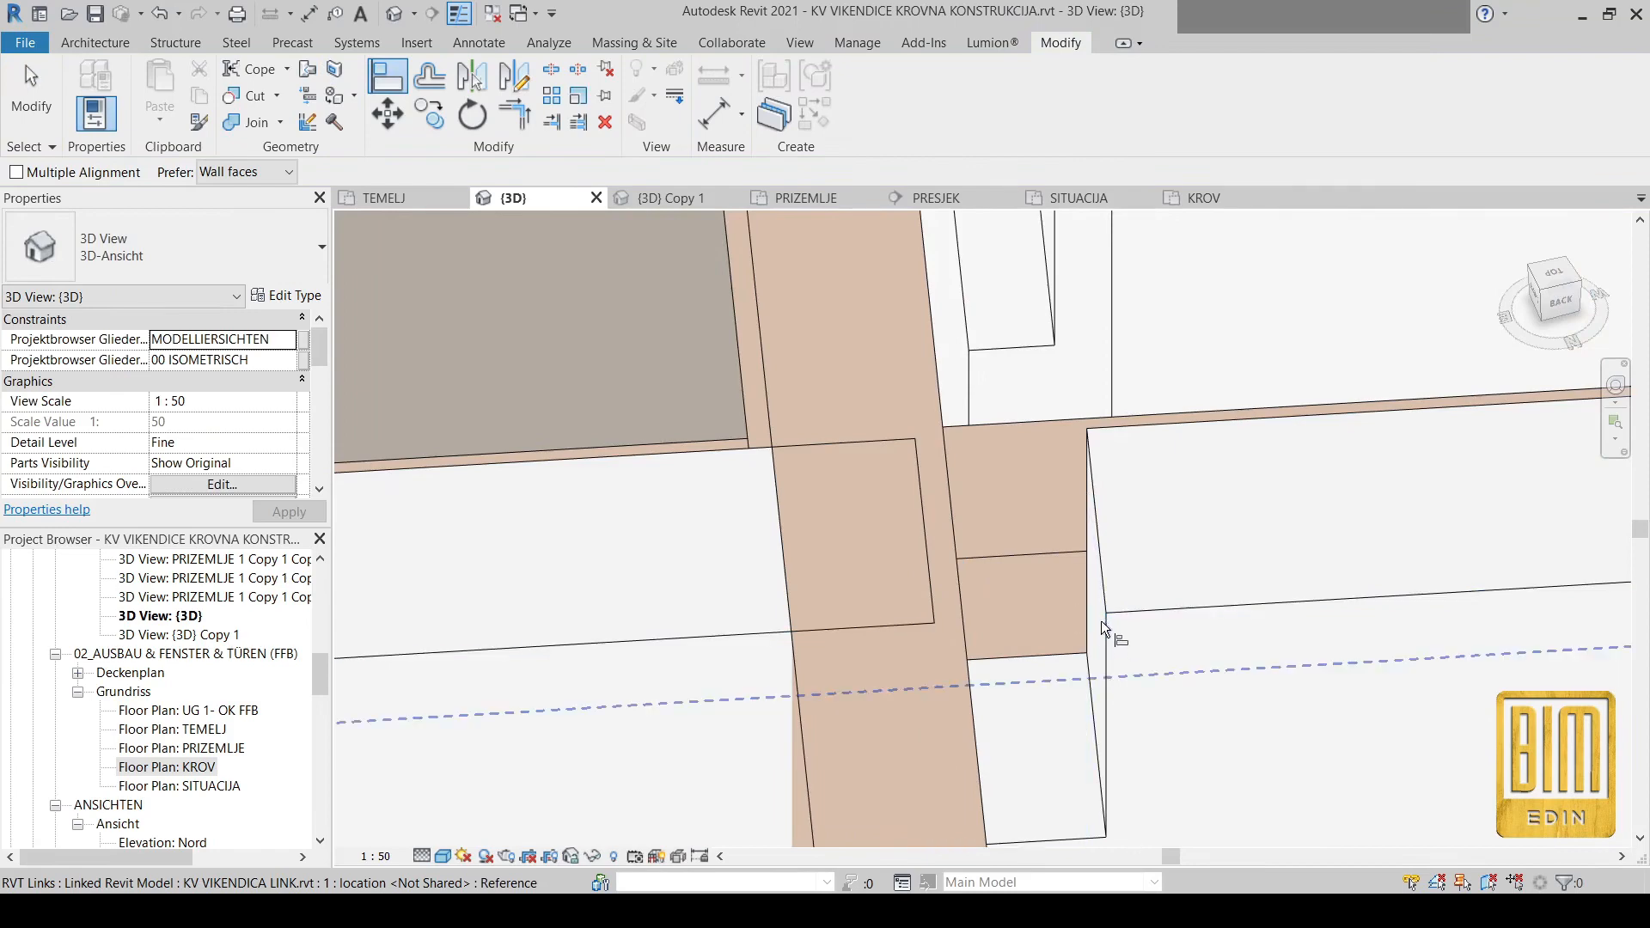
pyautogui.press('Tab')
pyautogui.press('Tab')
pyautogui.press('Tab')
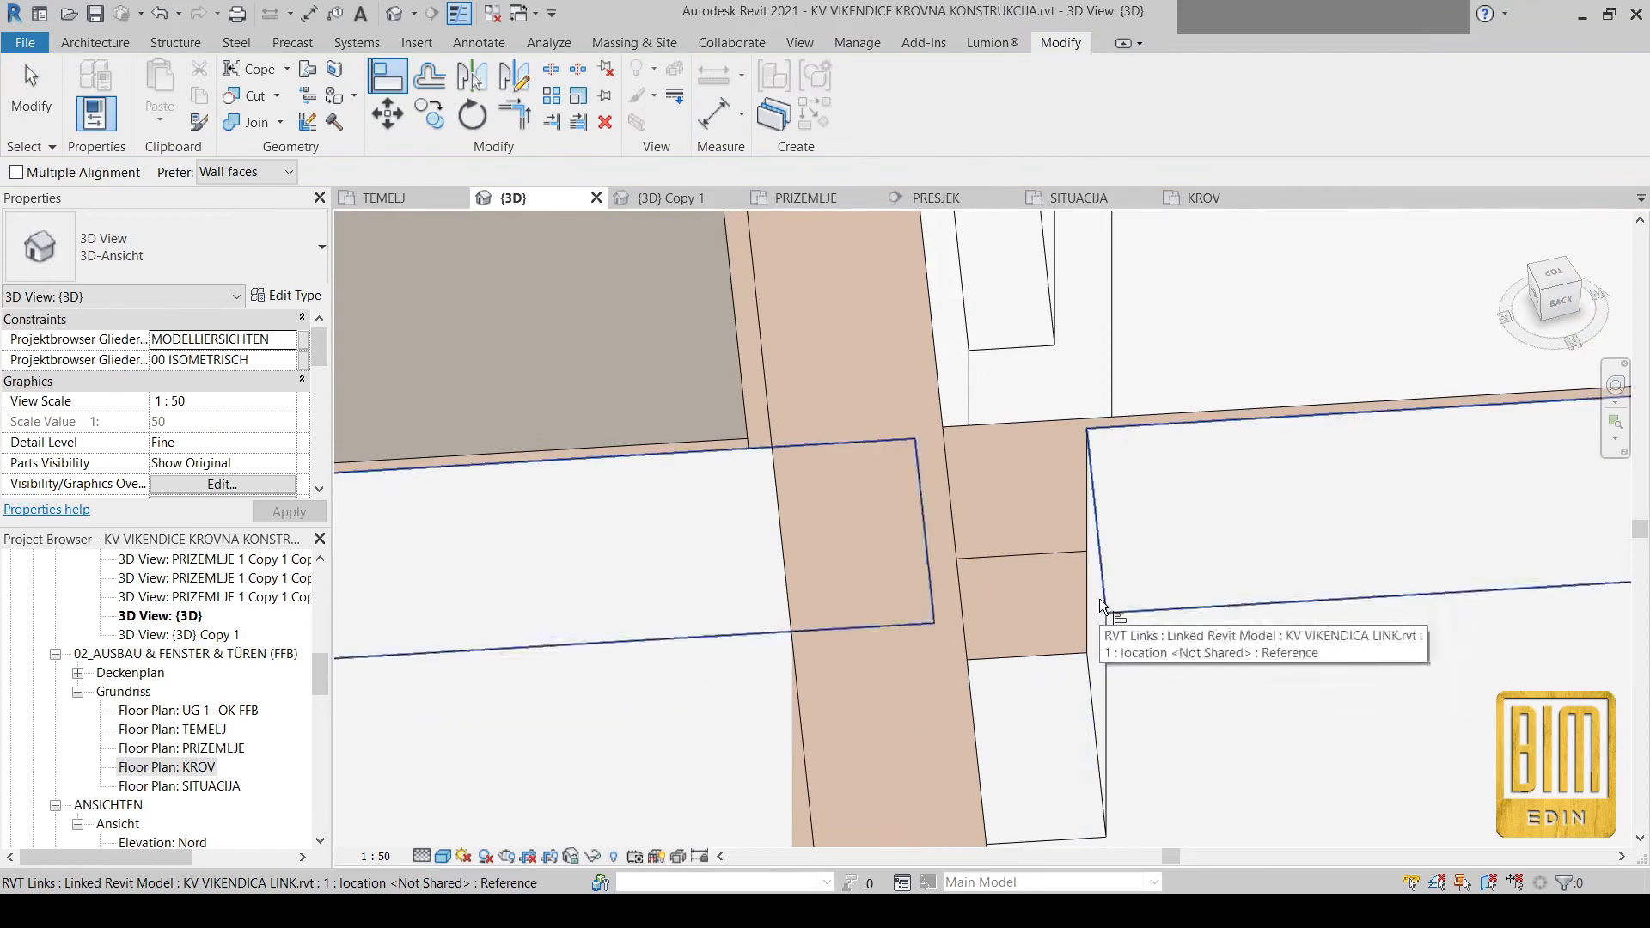
pyautogui.keyDown('shift'); pyautogui.moveTo(1097, 696); pyautogui.dragTo(1169, 645, button='middle'); pyautogui.keyUp('shift')
pyautogui.scroll(3, 1170, 459)
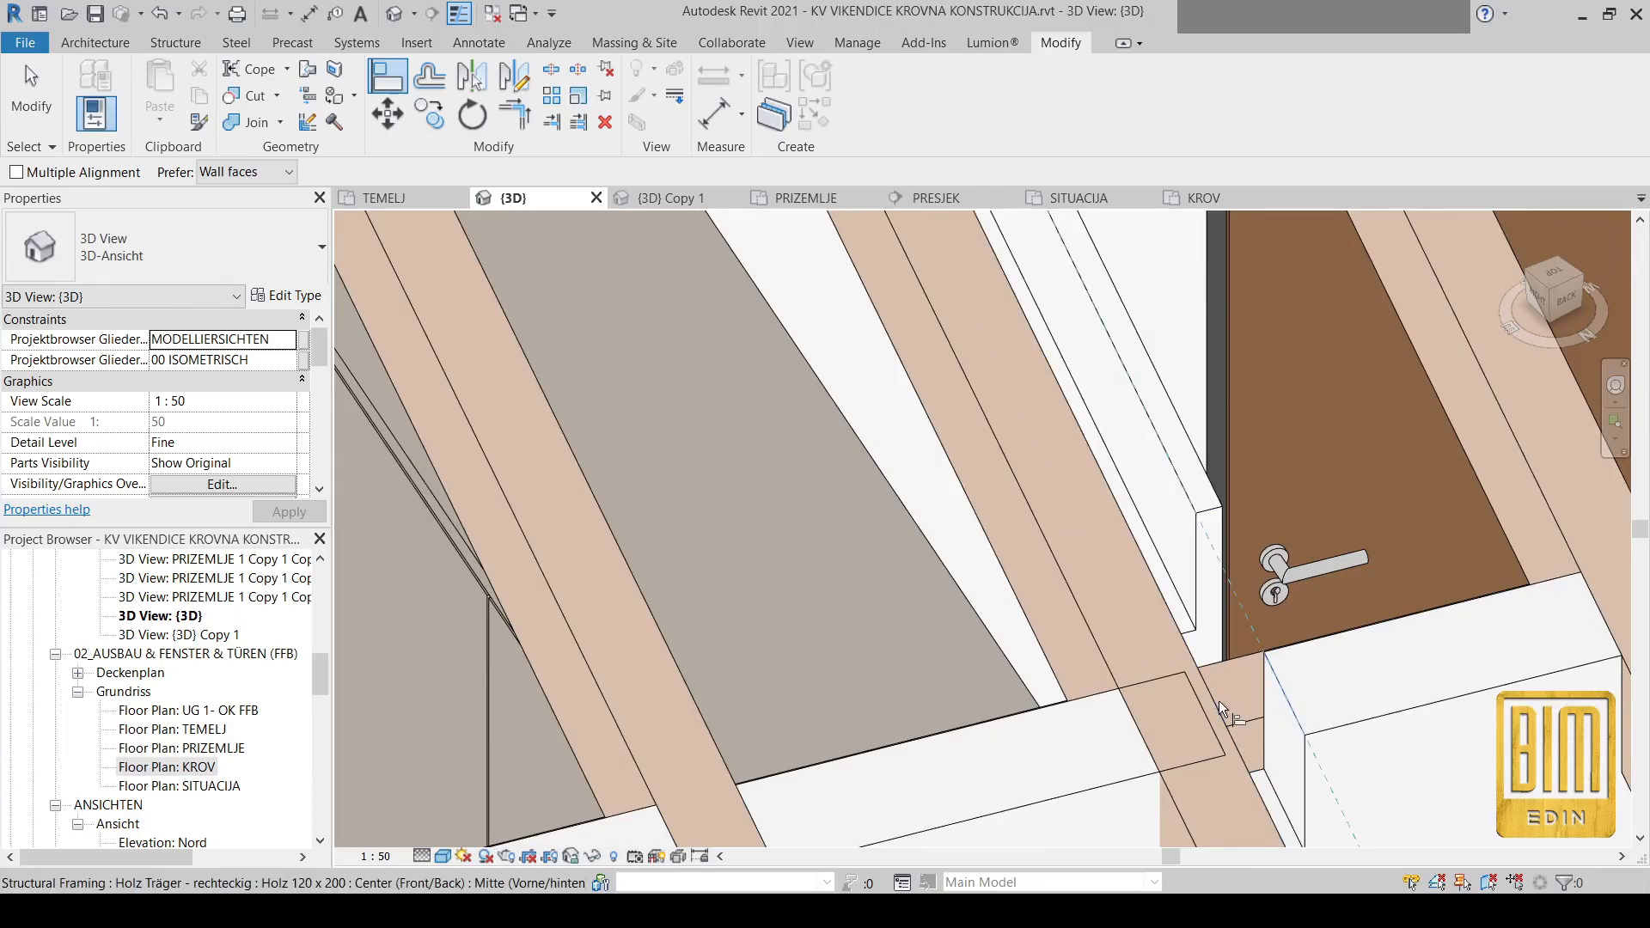
pyautogui.scroll(-4, 1221, 705)
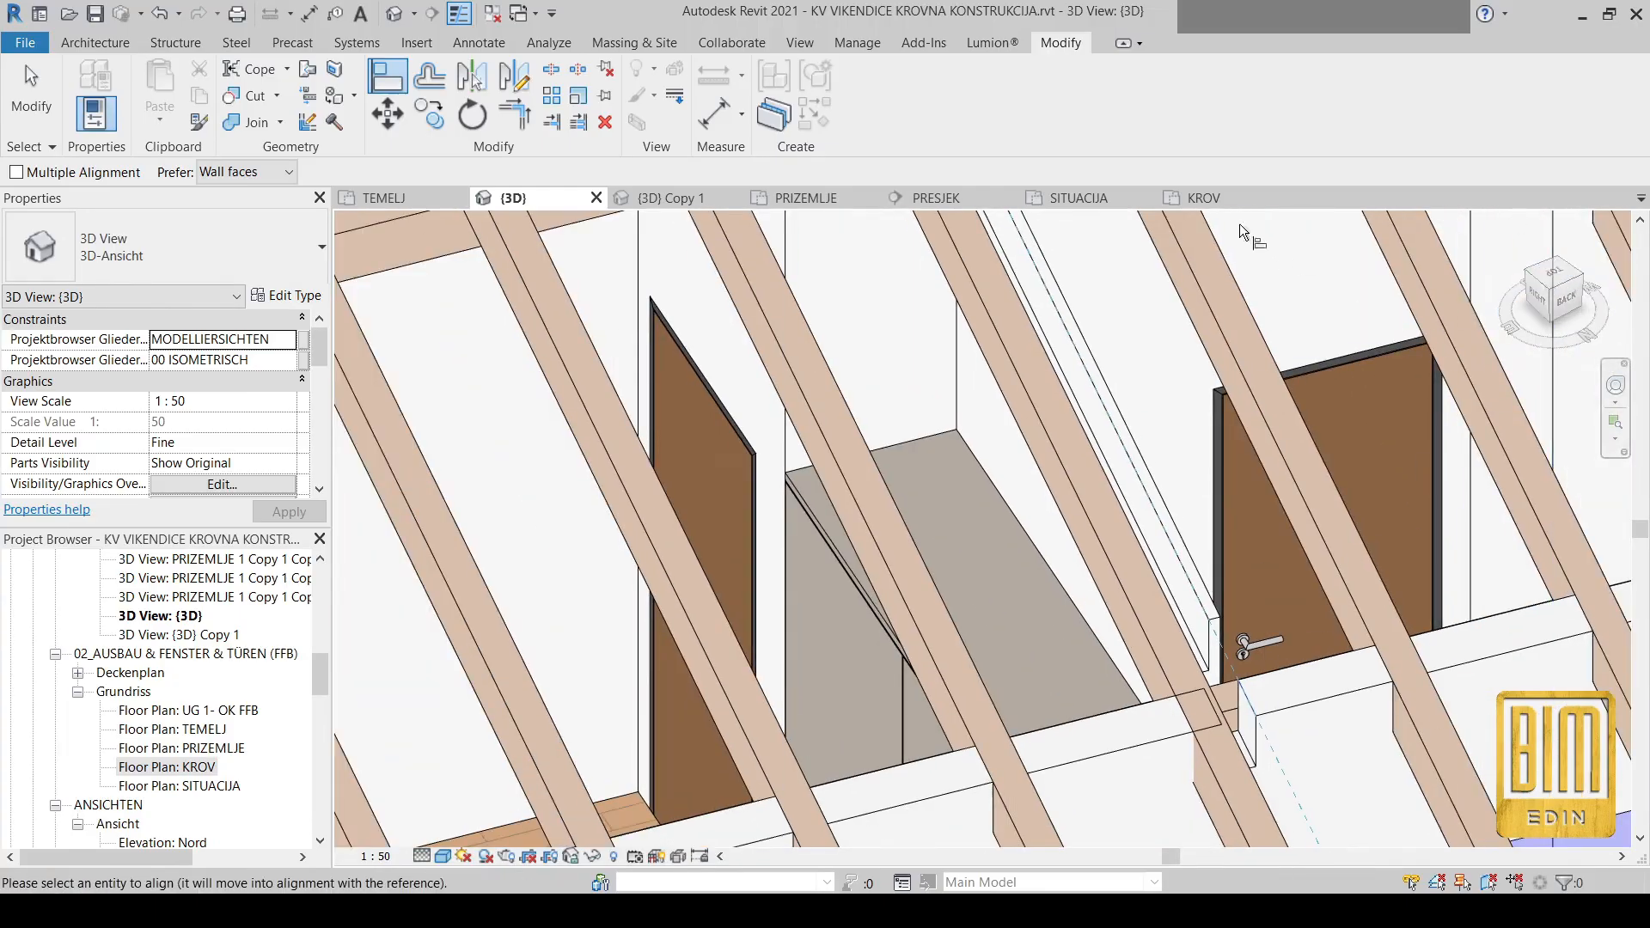
# Switch to the KROV floor plan and turn off the Roofs category in its visibility overrides
pyautogui.click(1257, 206)
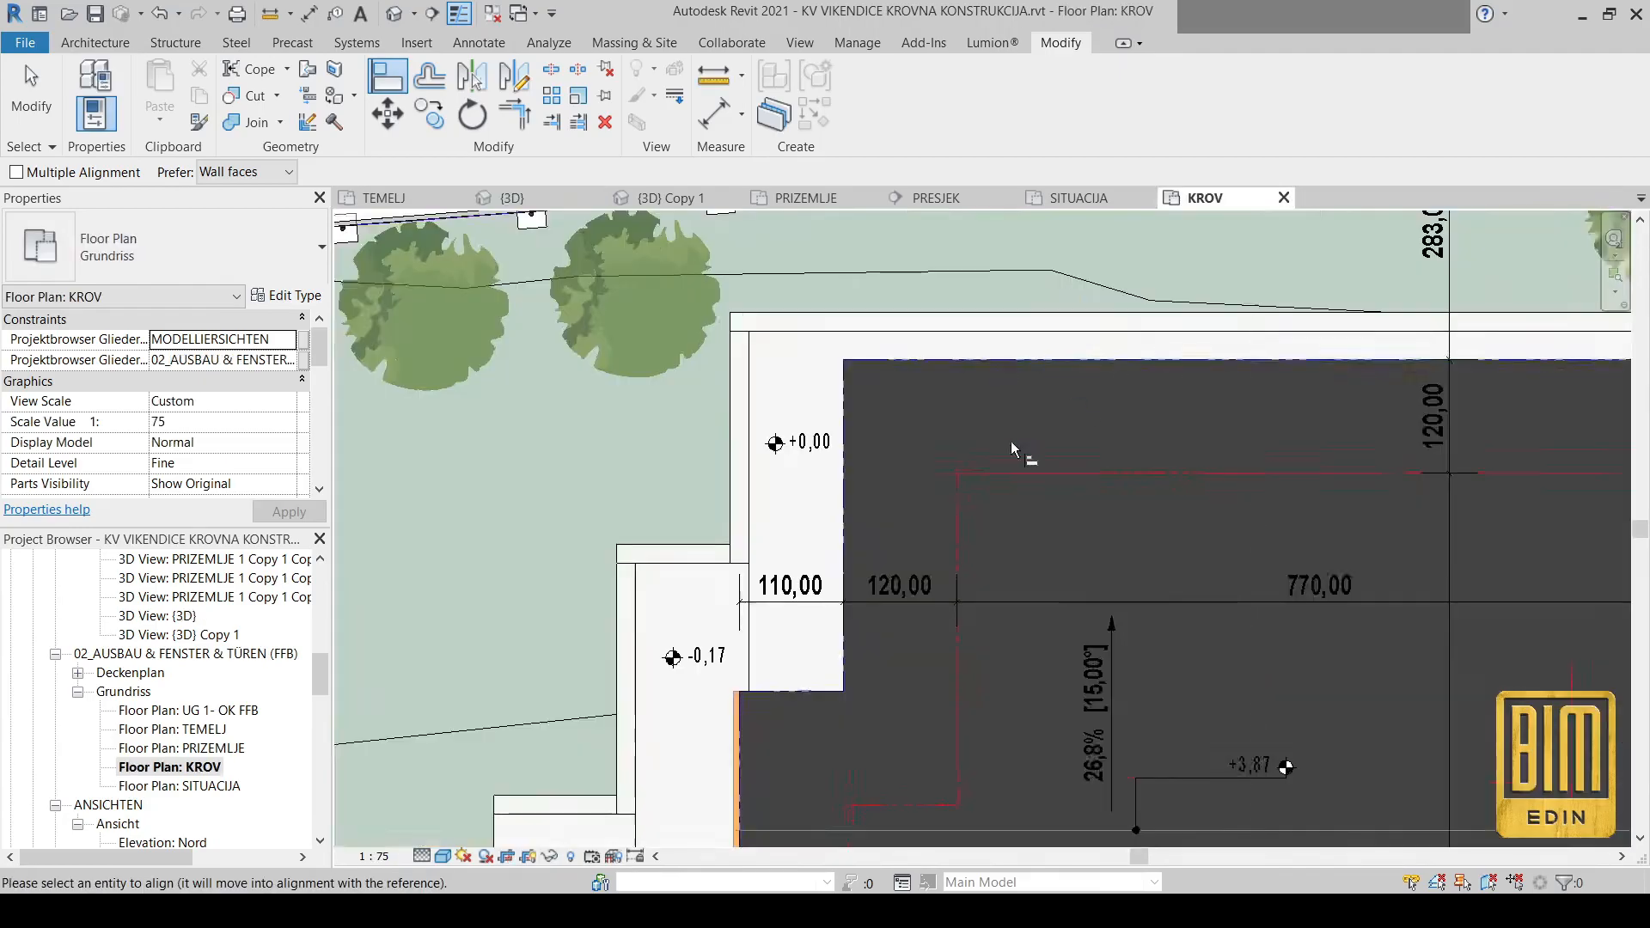
pyautogui.scroll(-5, 816, 309)
pyautogui.press('Escape')
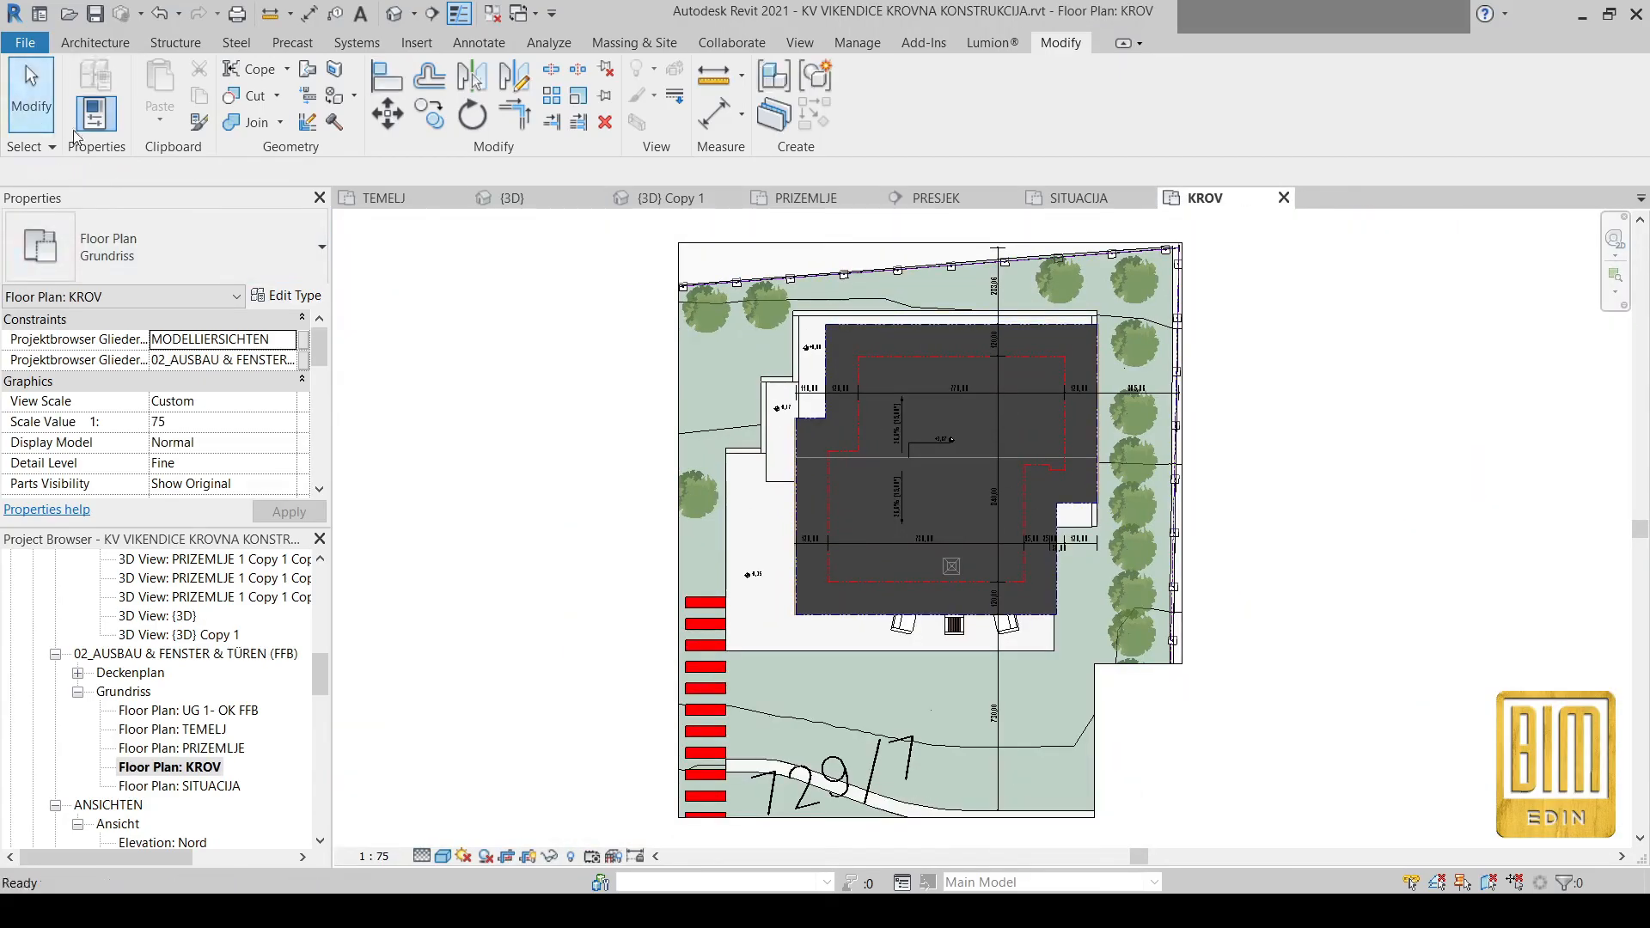
pyautogui.scroll(4, 859, 351)
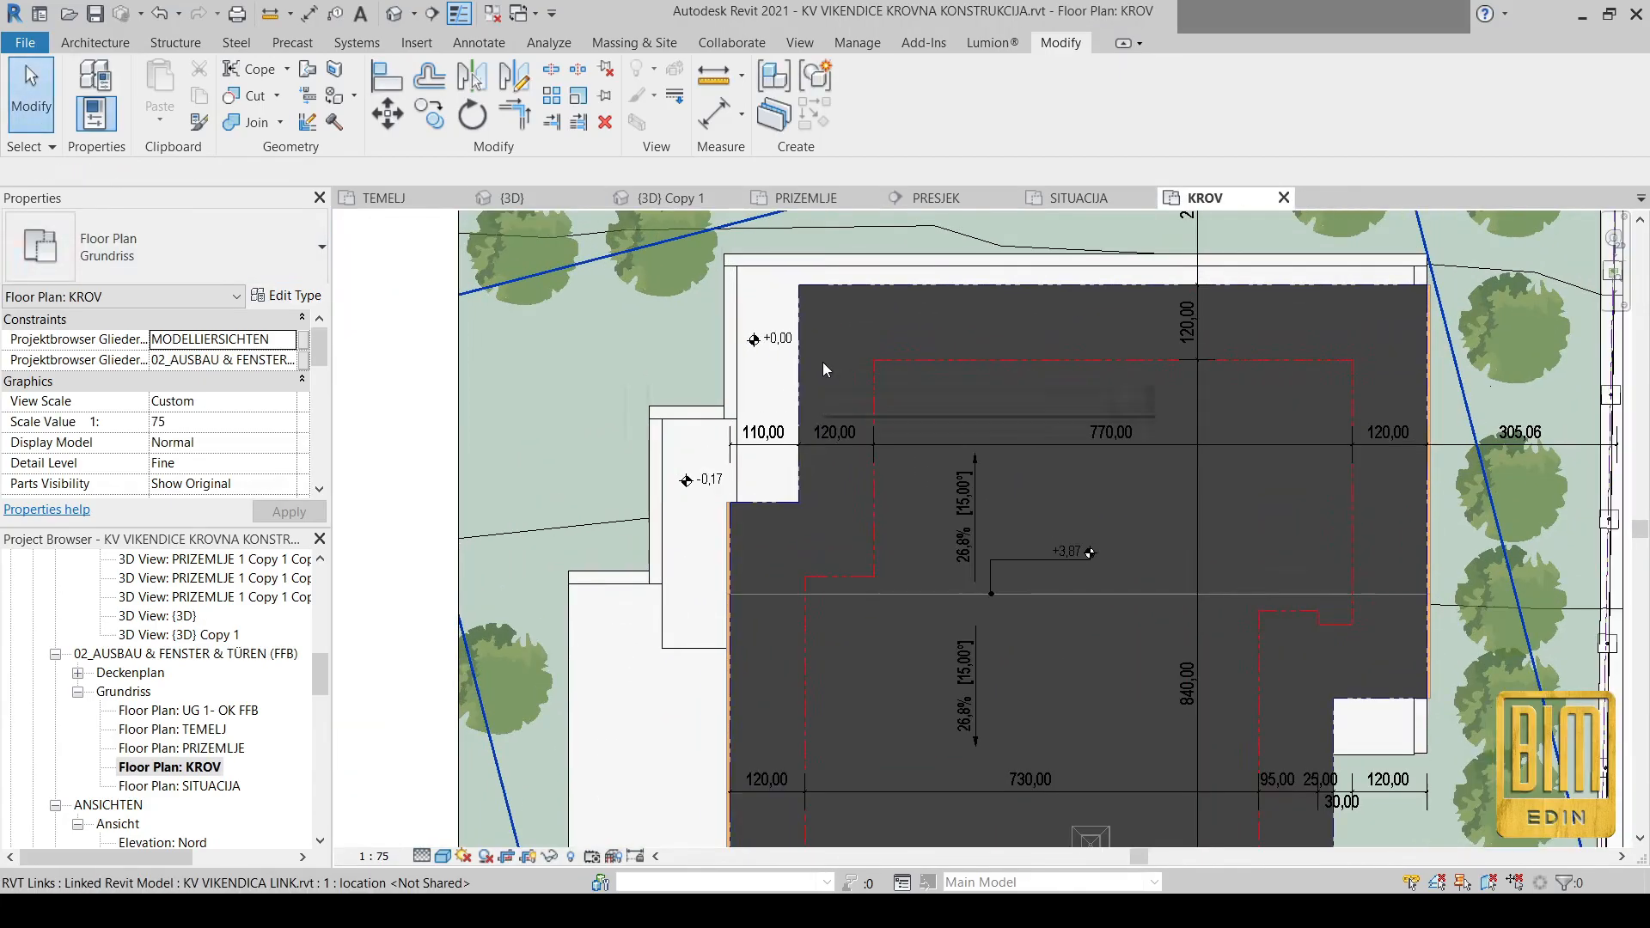
pyautogui.press('v')
pyautogui.press('v')
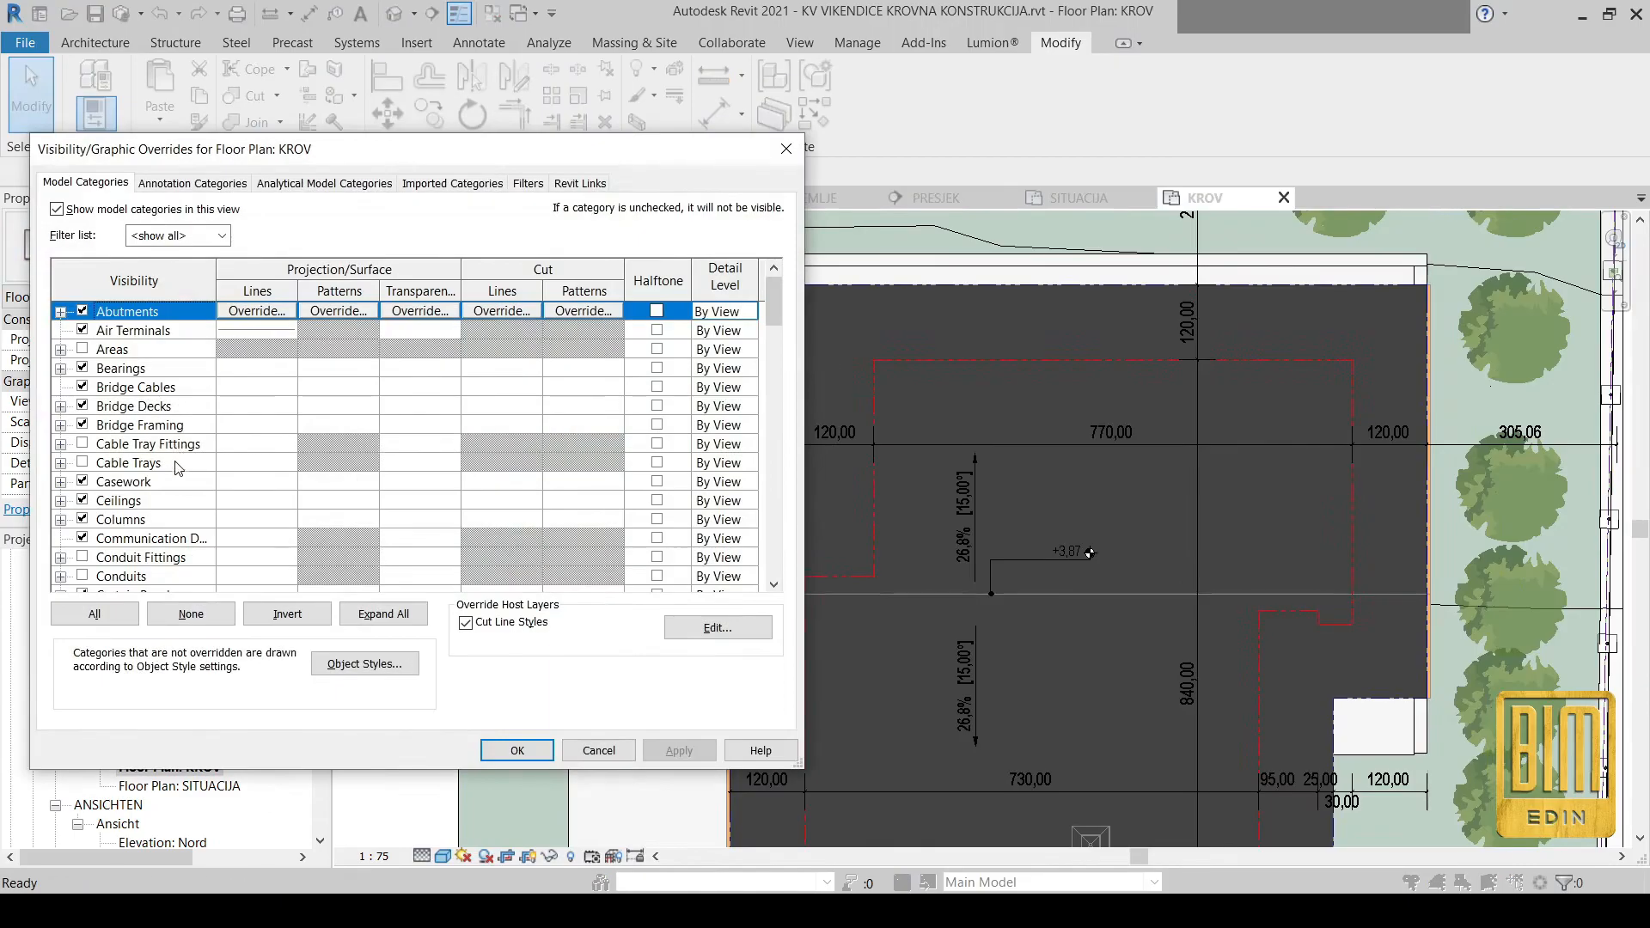
pyautogui.scroll(-2, 178, 468)
pyautogui.scroll(-7, 178, 468)
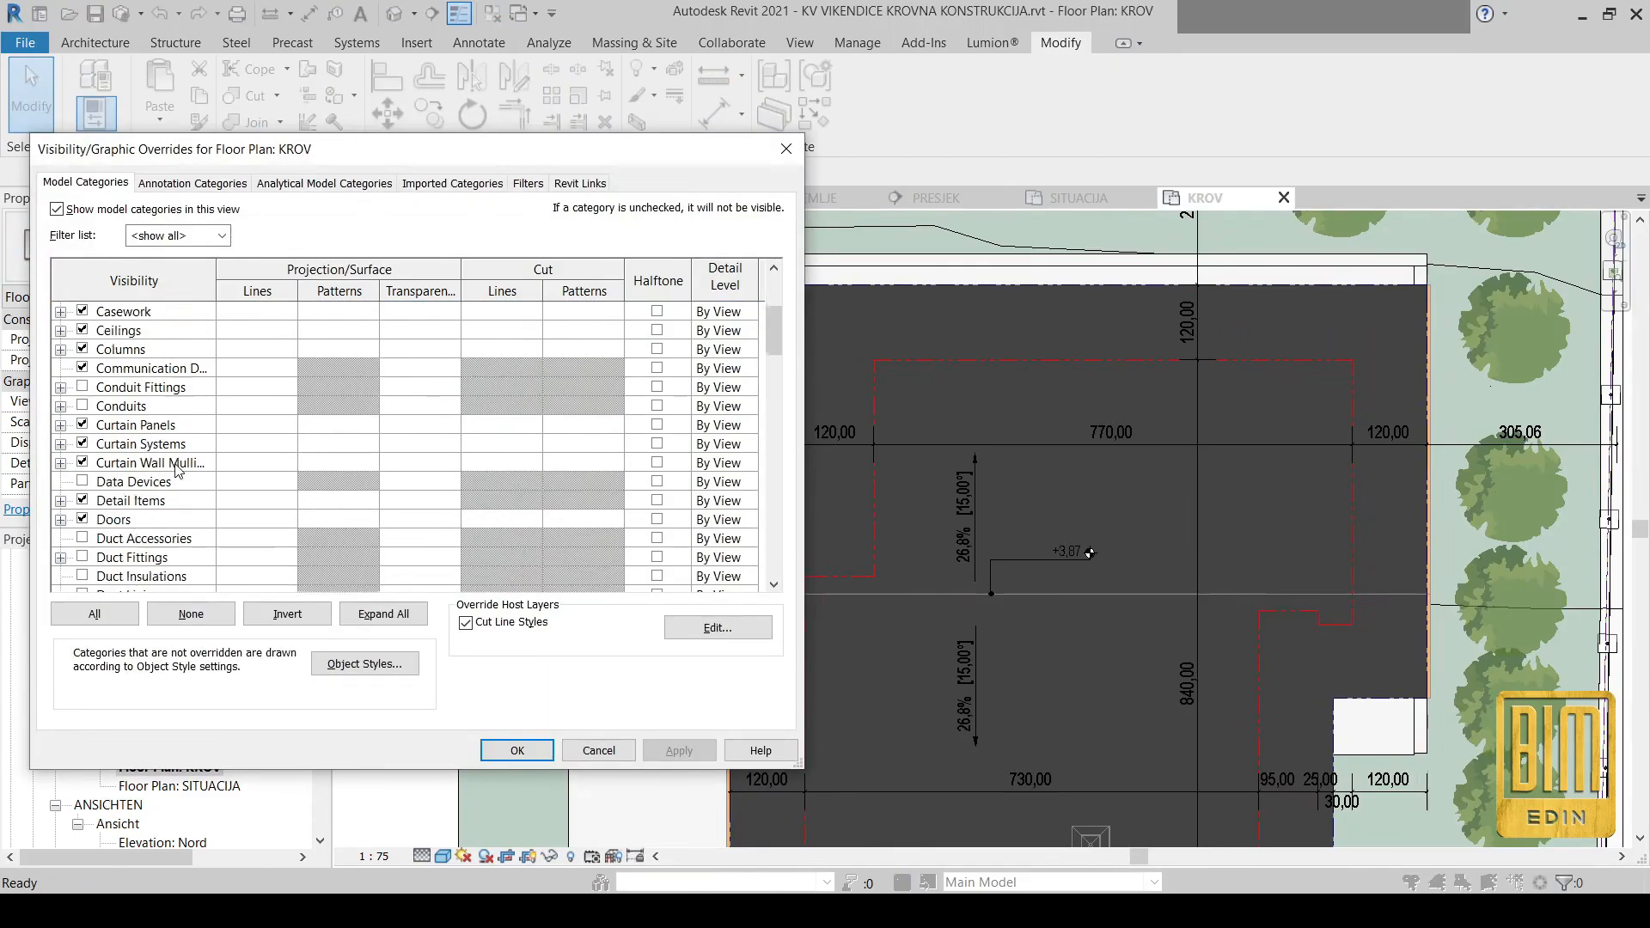
pyautogui.scroll(-8, 120, 515)
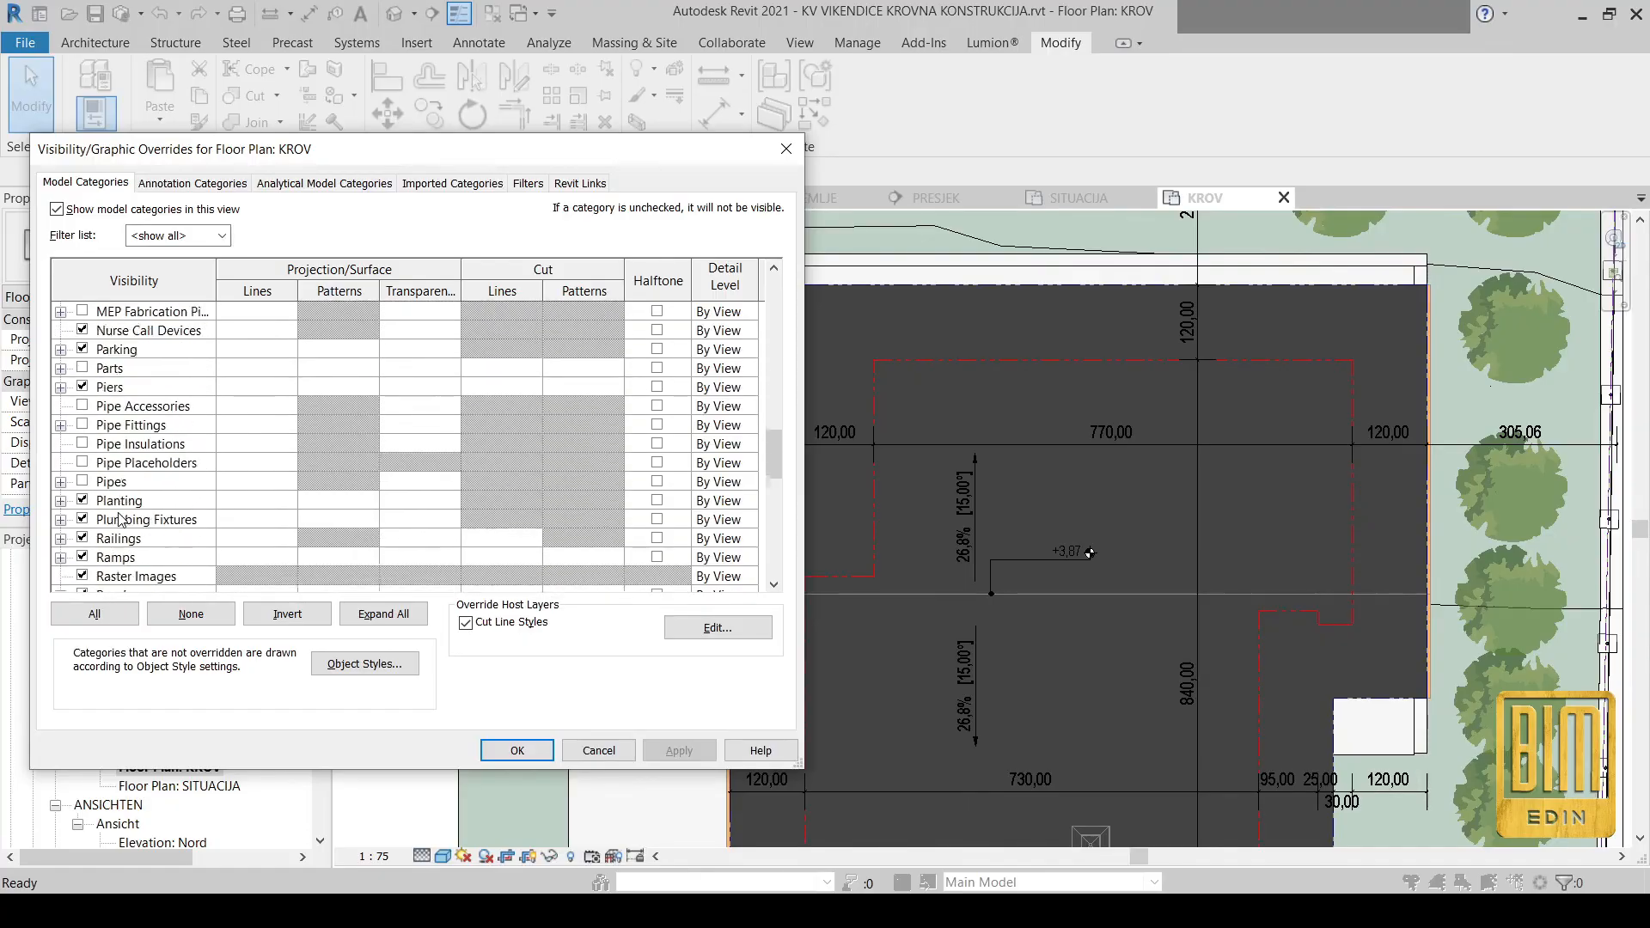
pyautogui.scroll(-3, 121, 519)
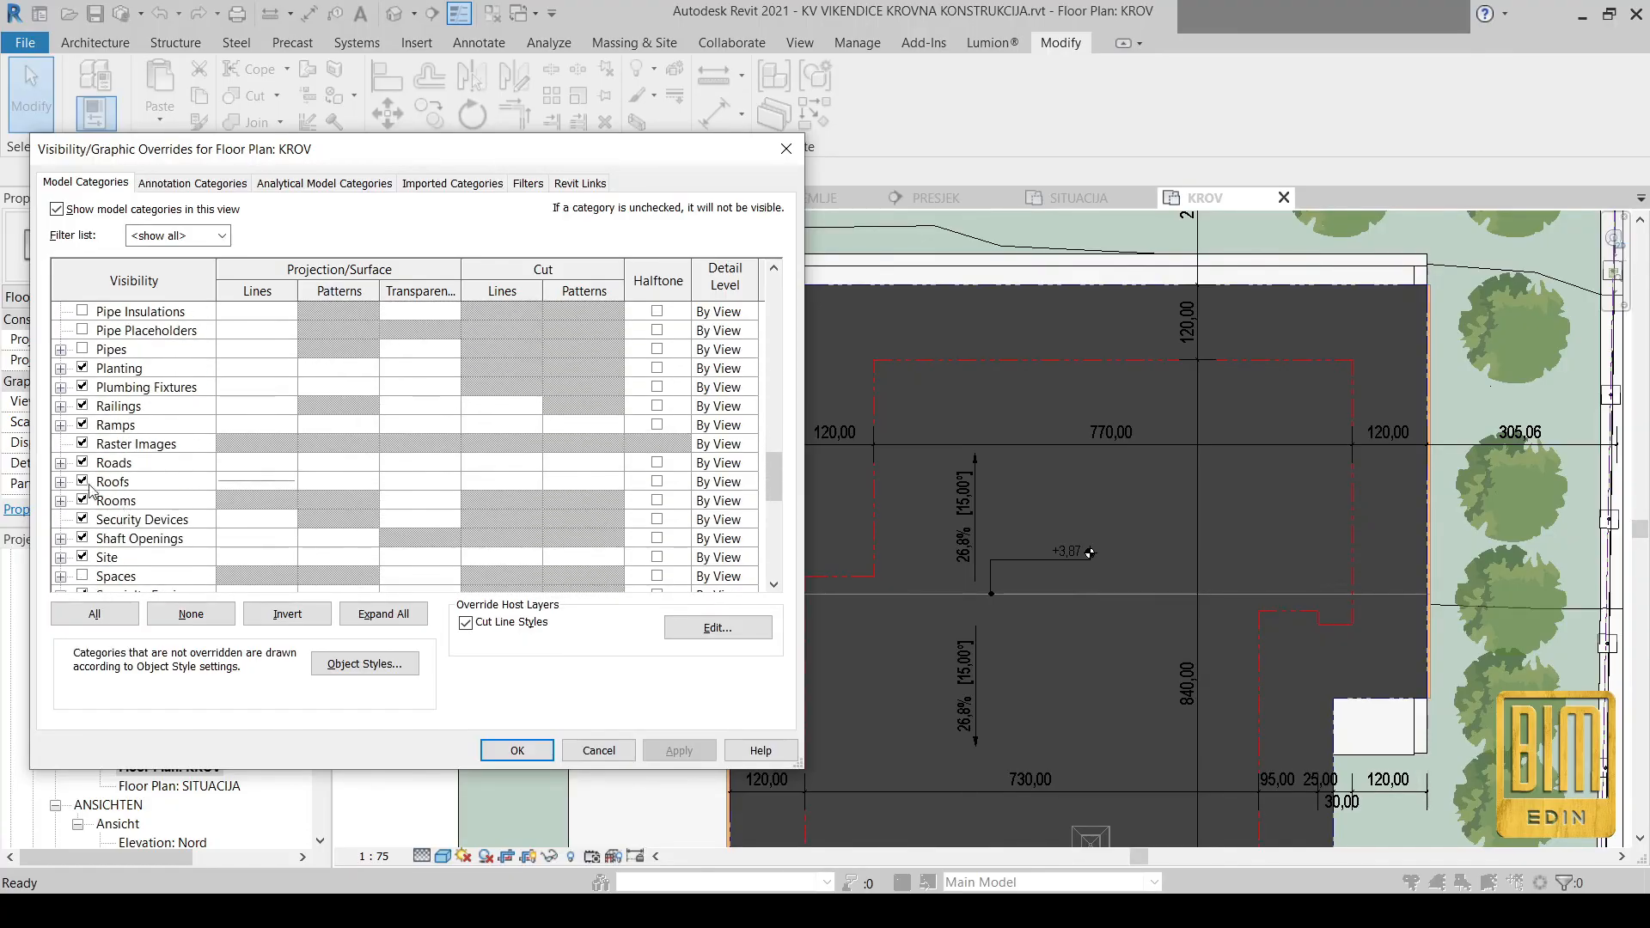
pyautogui.click(86, 483)
pyautogui.click(518, 750)
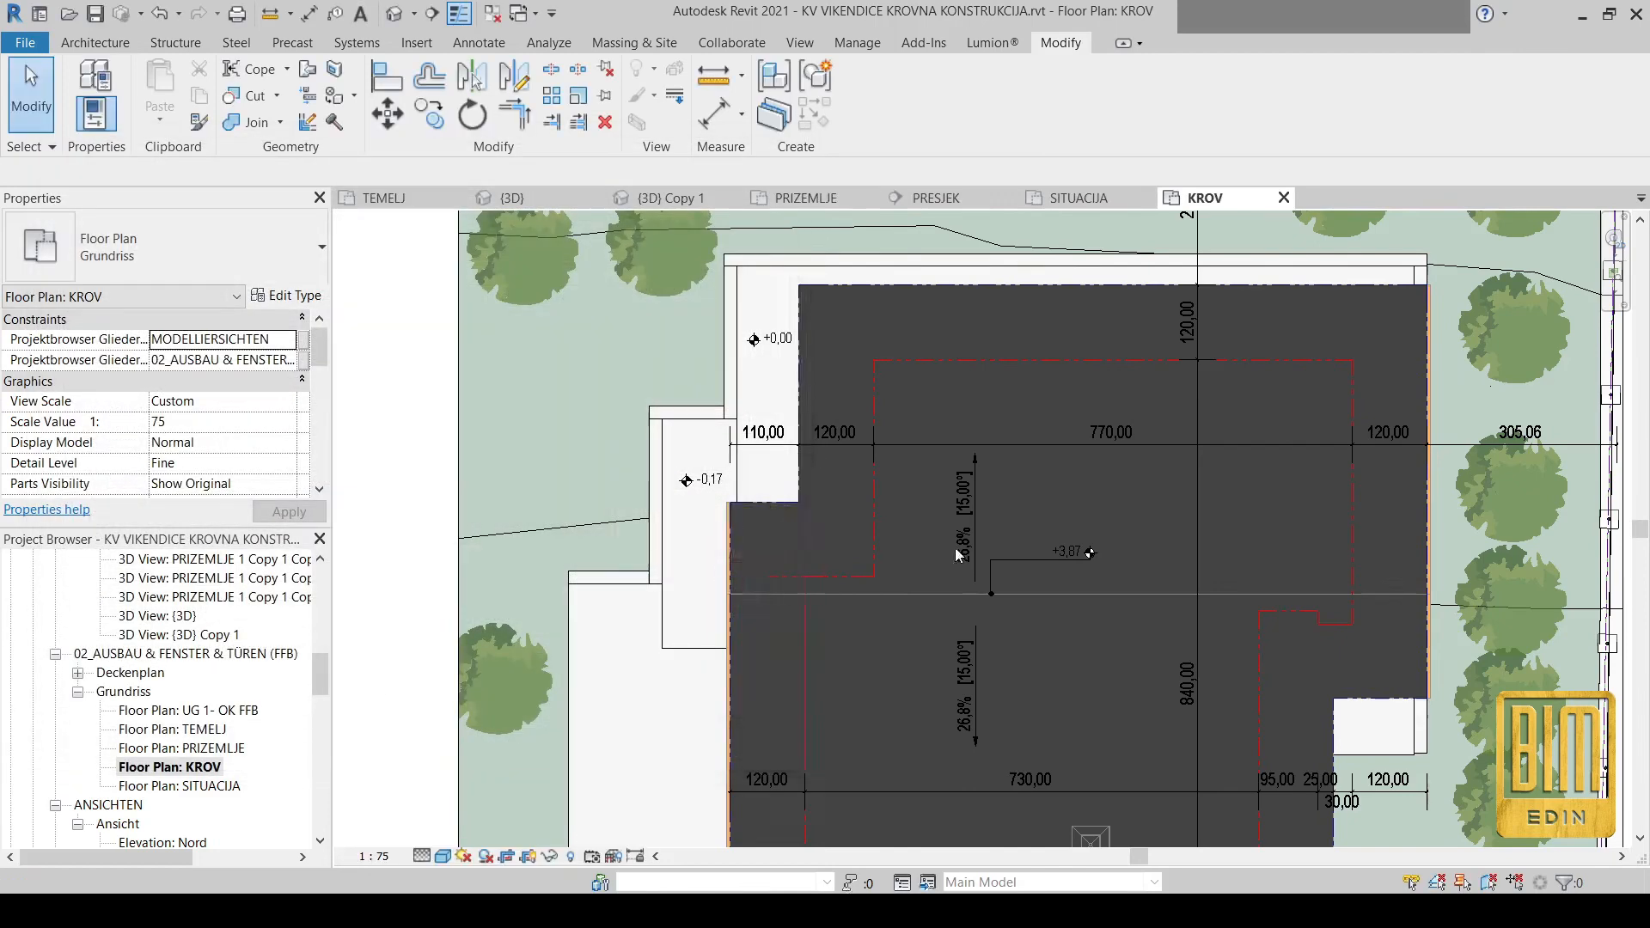
# Align the rear-slope rafter beside the inner wall between bathroom and bedroom with the adjacent rafter of the linked model
pyautogui.moveTo(898, 685); pyautogui.dragTo(882, 642, button='middle')
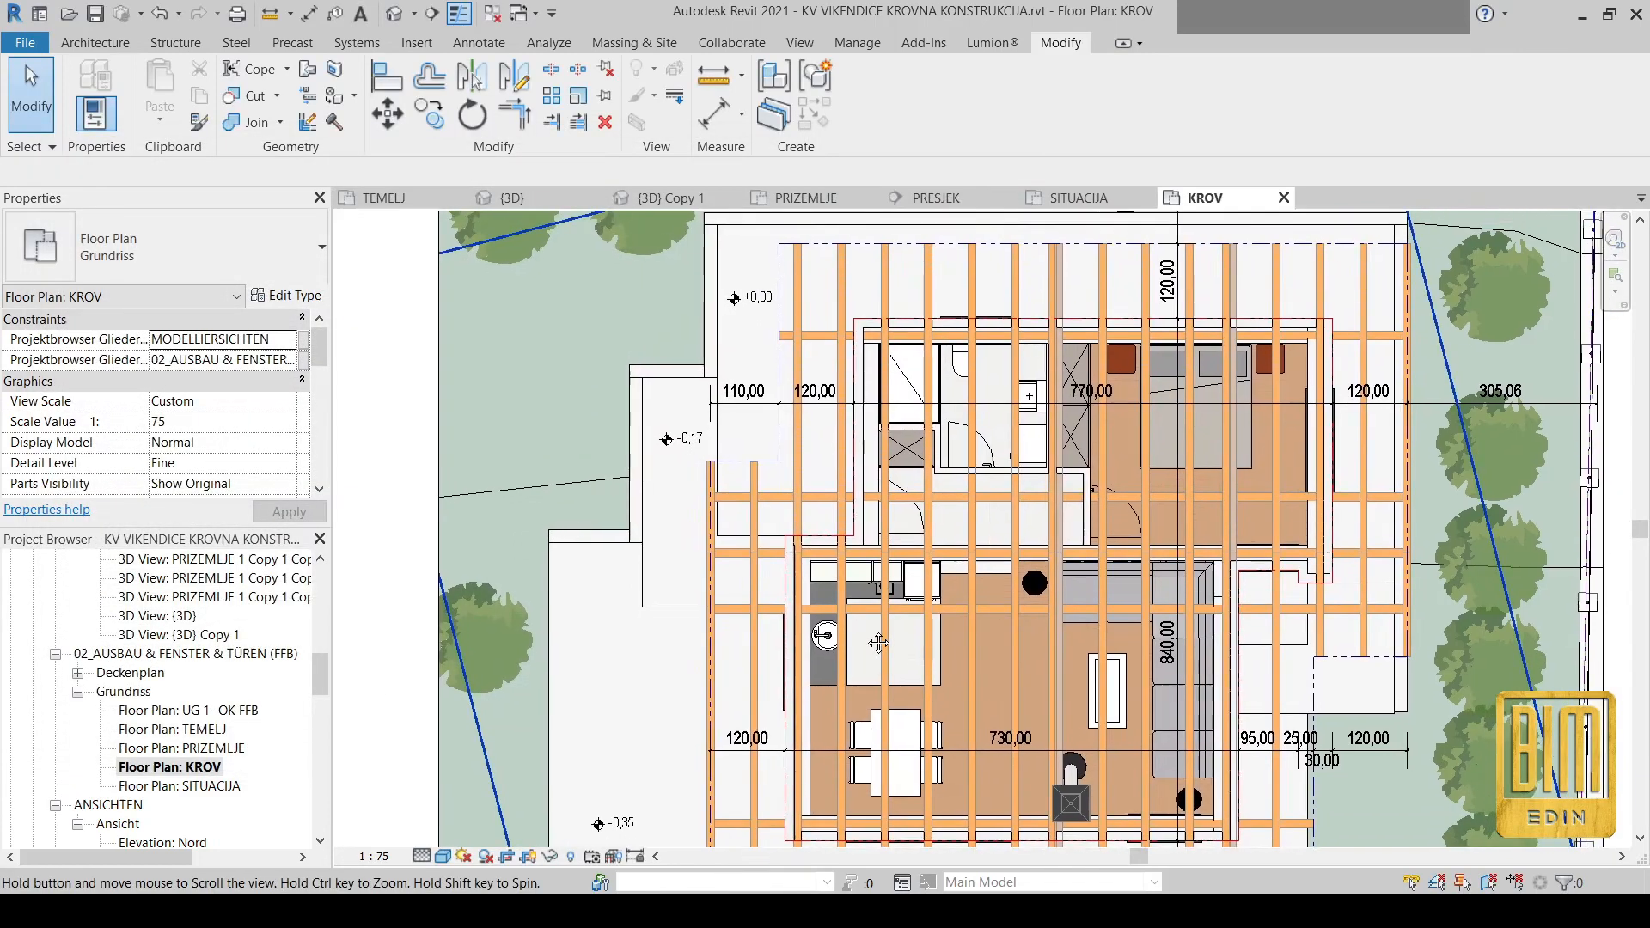
pyautogui.scroll(4, 1085, 333)
pyautogui.scroll(5, 1039, 325)
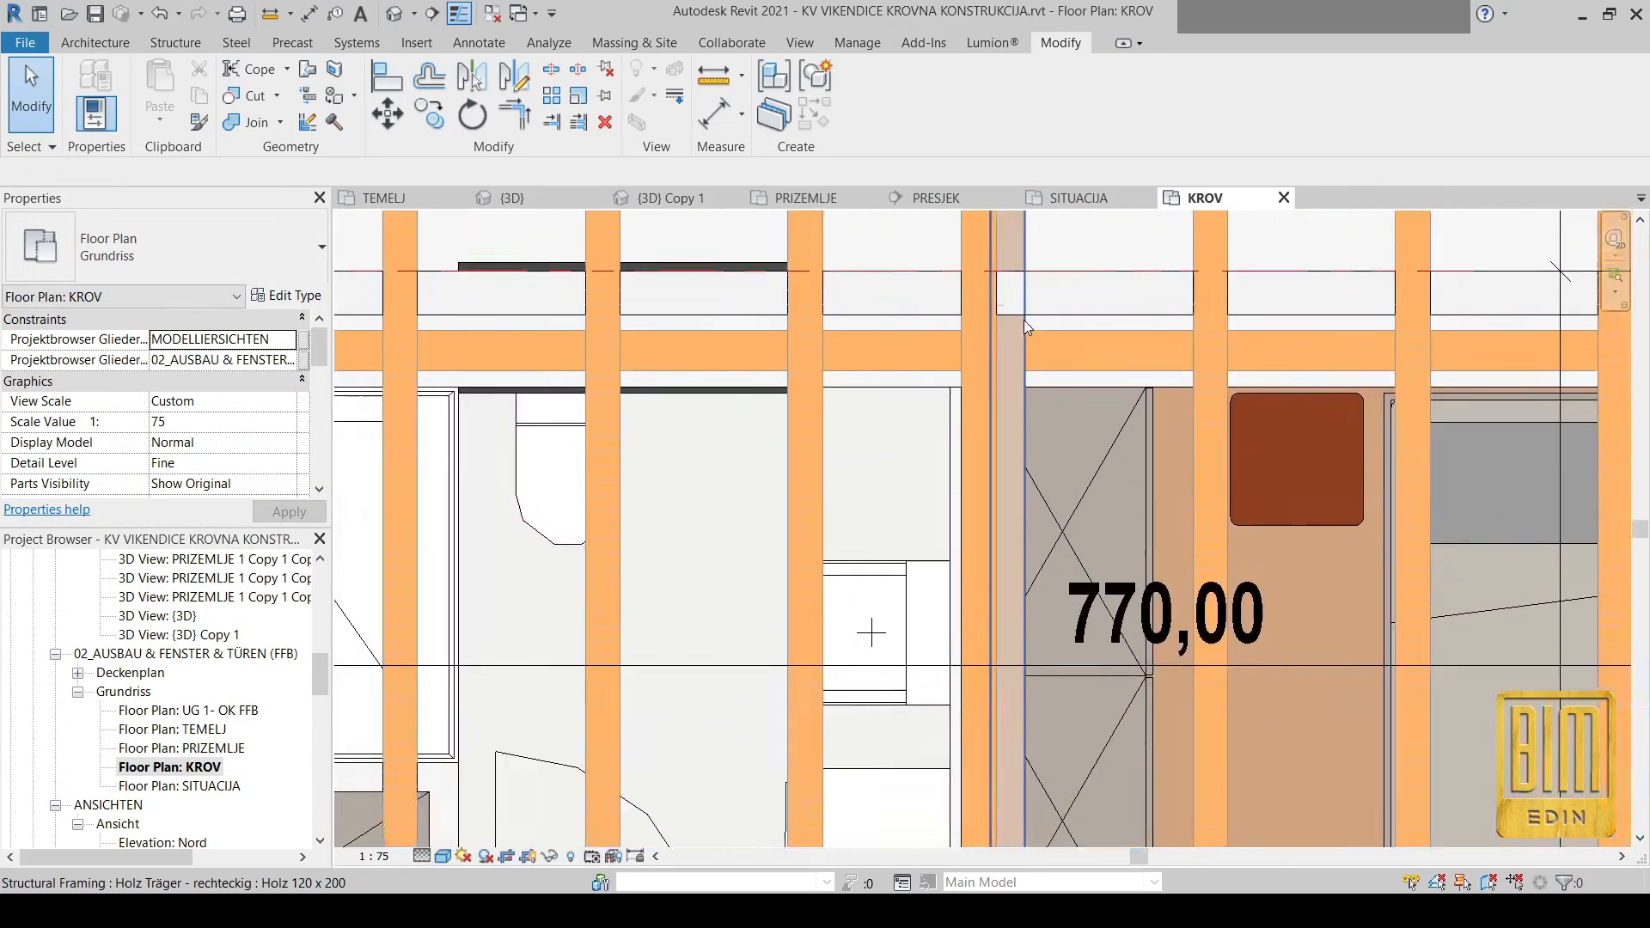
pyautogui.moveTo(1061, 328); pyautogui.dragTo(976, 571, button='middle')
pyautogui.scroll(-2, 905, 390)
pyautogui.scroll(-2, 904, 390)
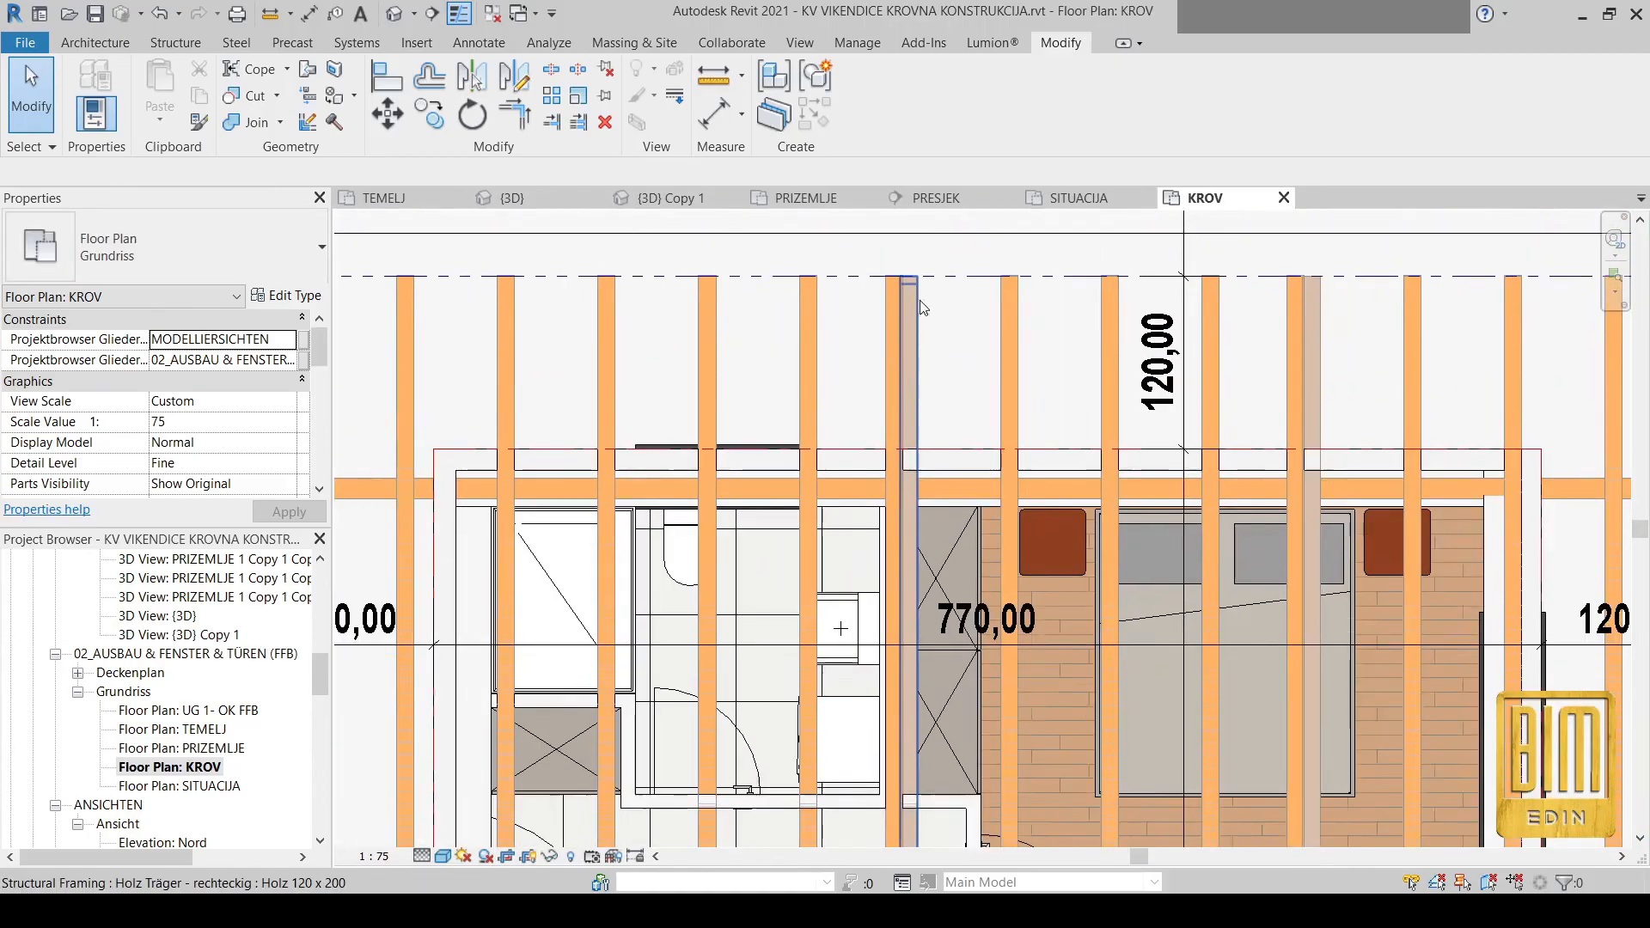
pyautogui.scroll(2, 892, 323)
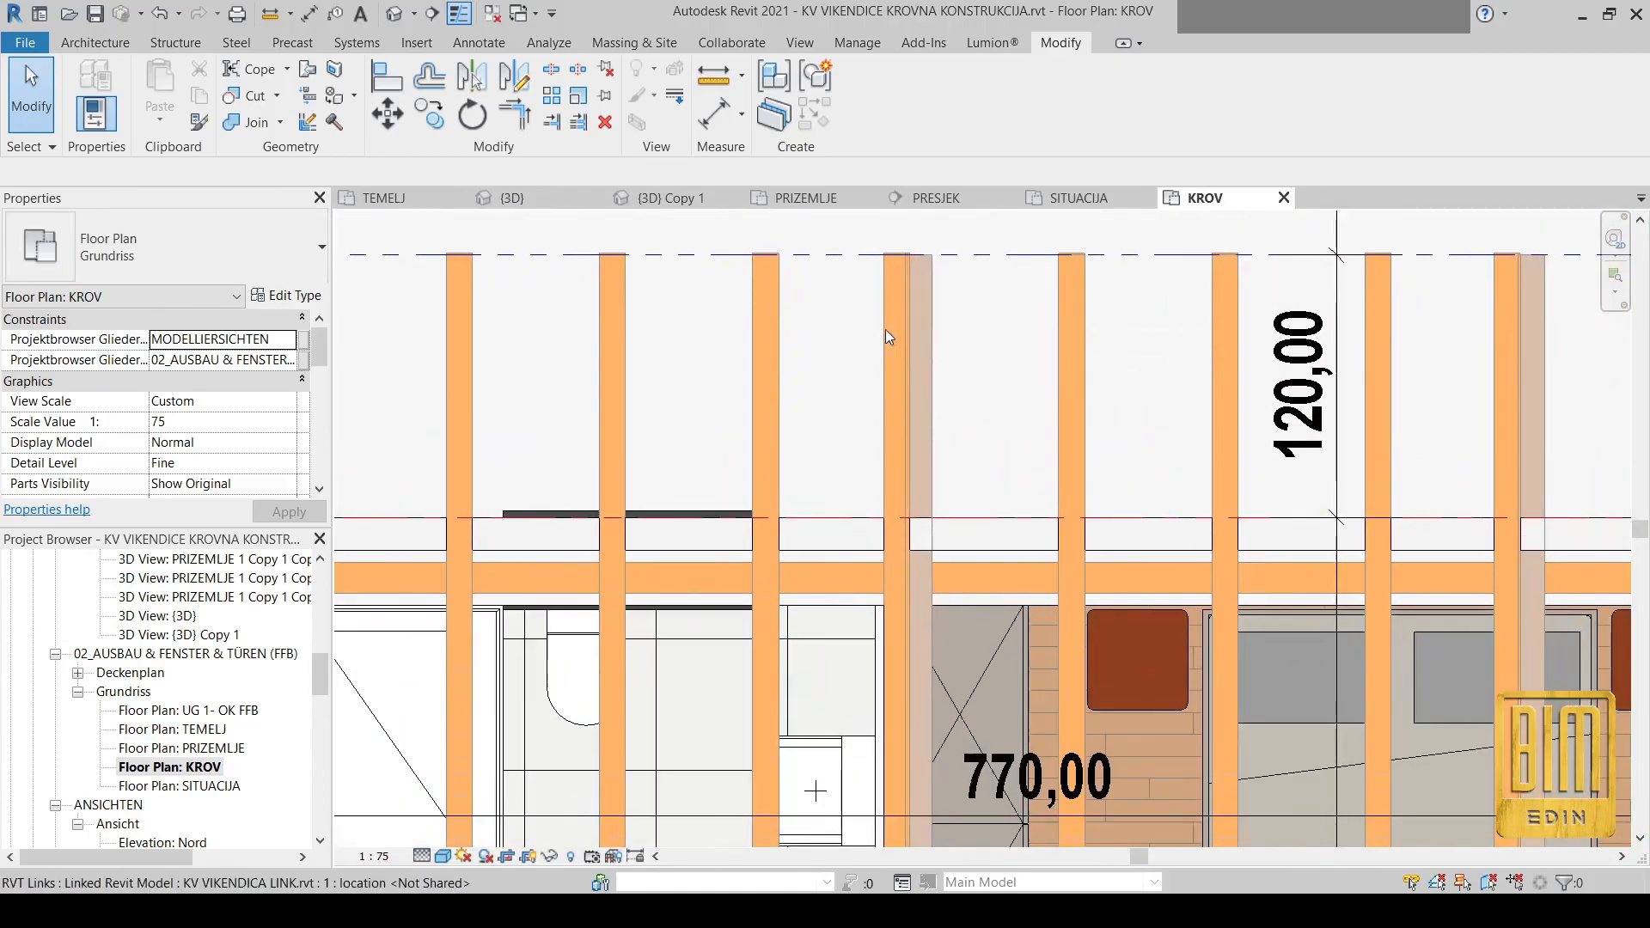
pyautogui.click(940, 345)
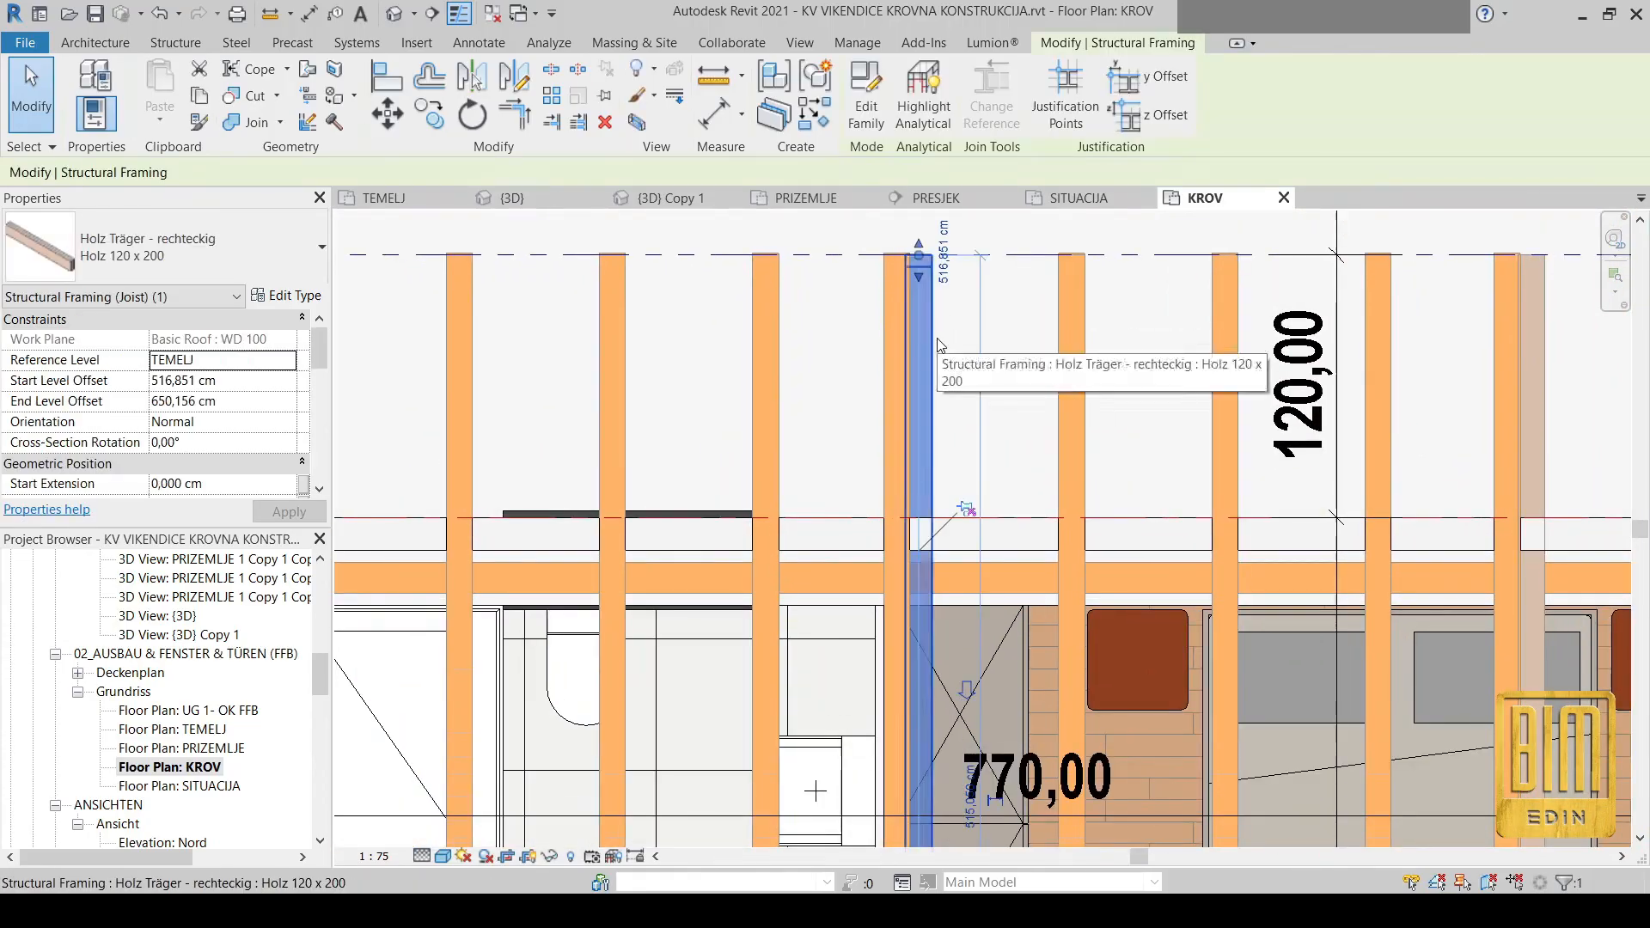
pyautogui.click(388, 78)
pyautogui.click(884, 313)
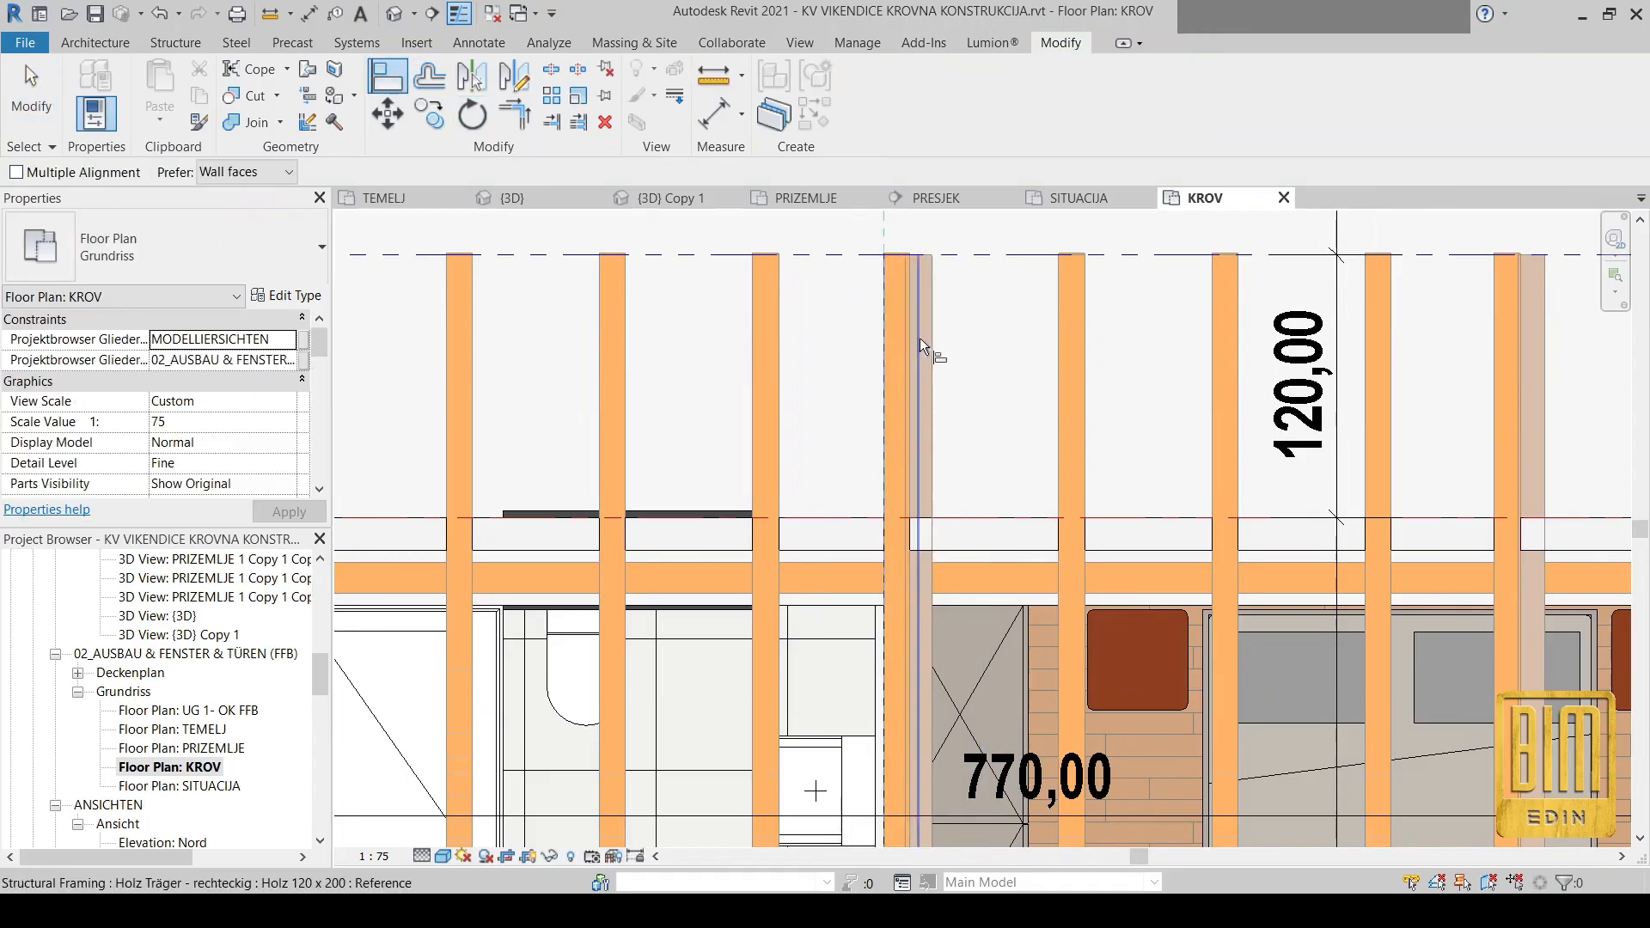
pyautogui.click(908, 342)
# Align the offset rear-slope rafter above the bedroom bed with the neighbouring rafter of the linked model
pyautogui.scroll(-5, 868, 352)
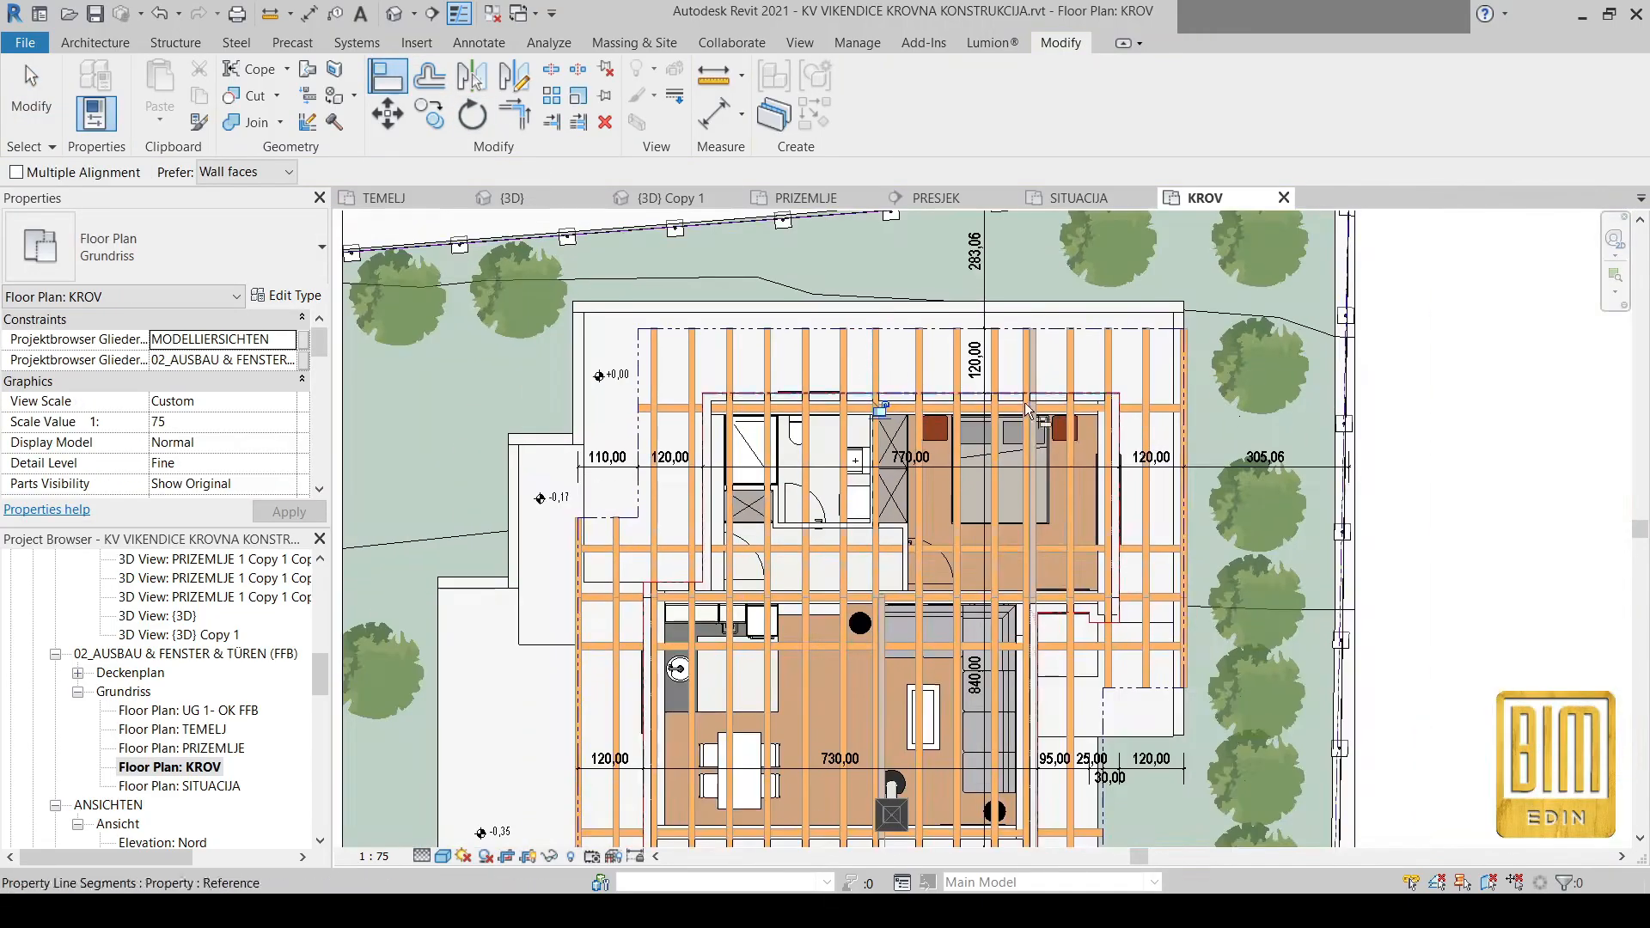
pyautogui.scroll(8, 1027, 408)
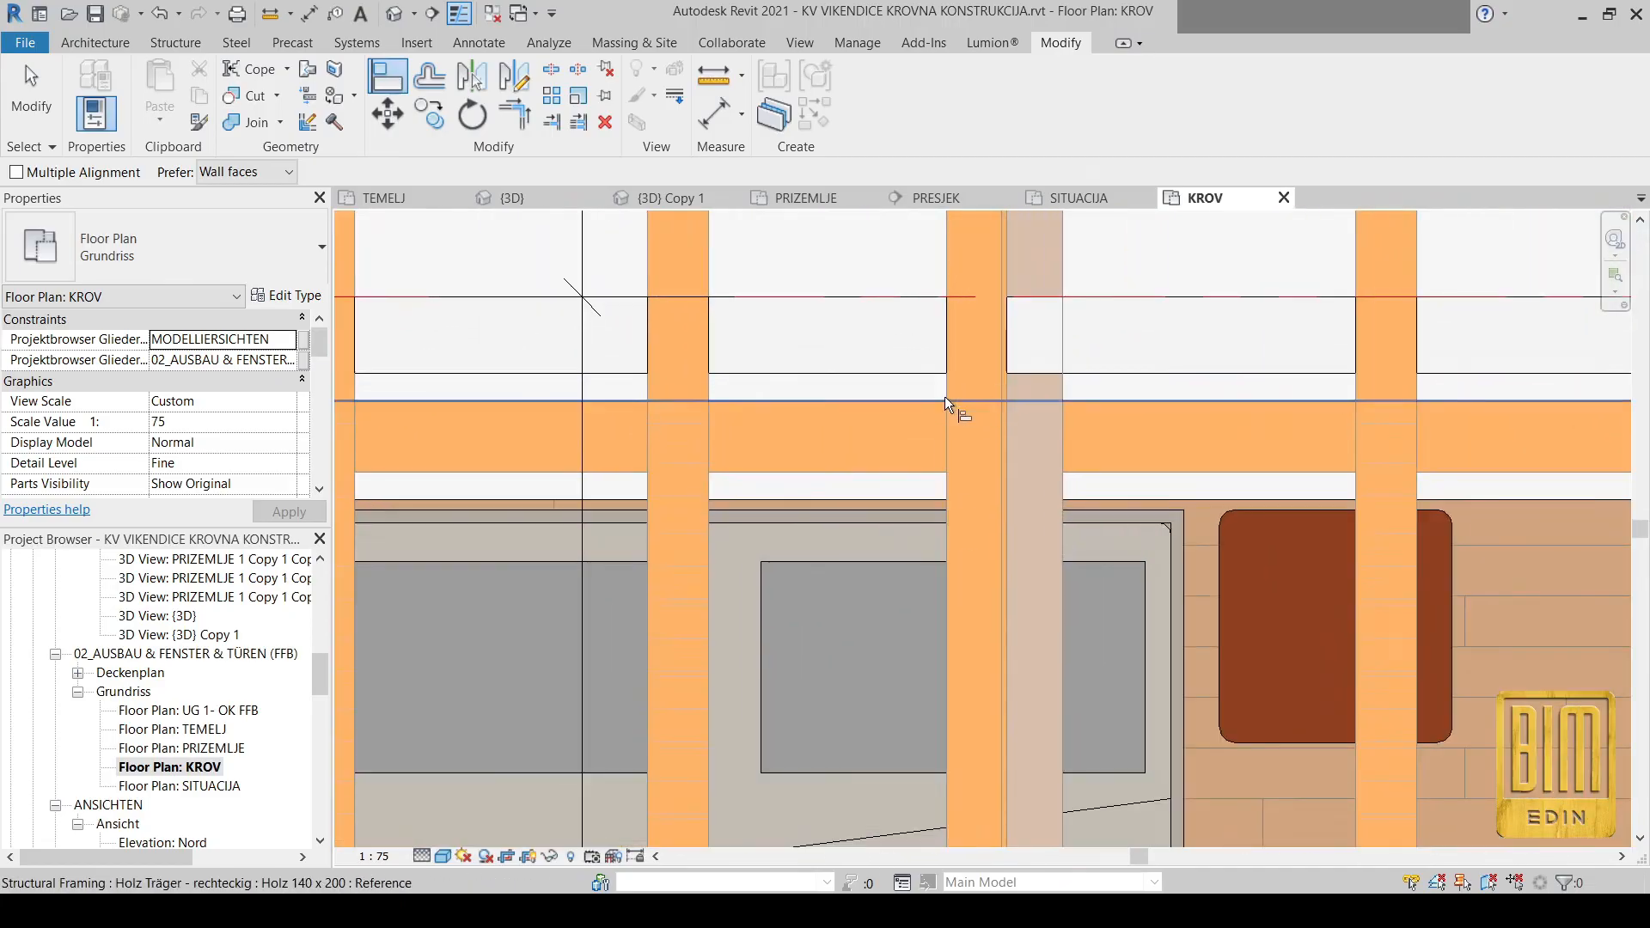
pyautogui.click(27, 73)
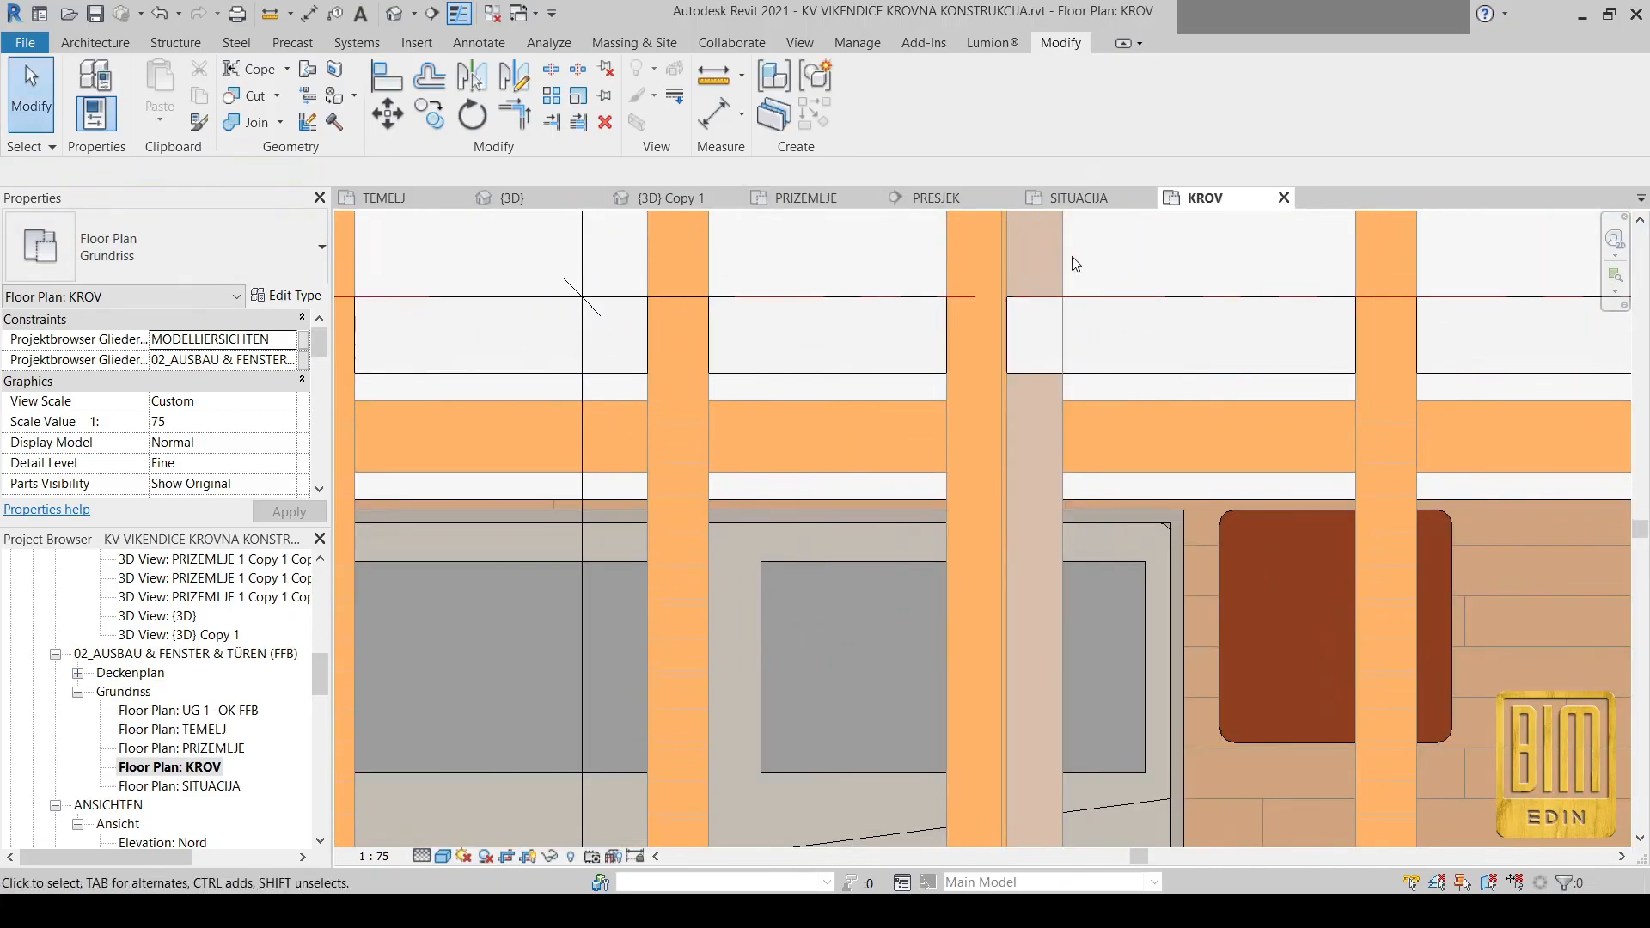
pyautogui.click(1062, 264)
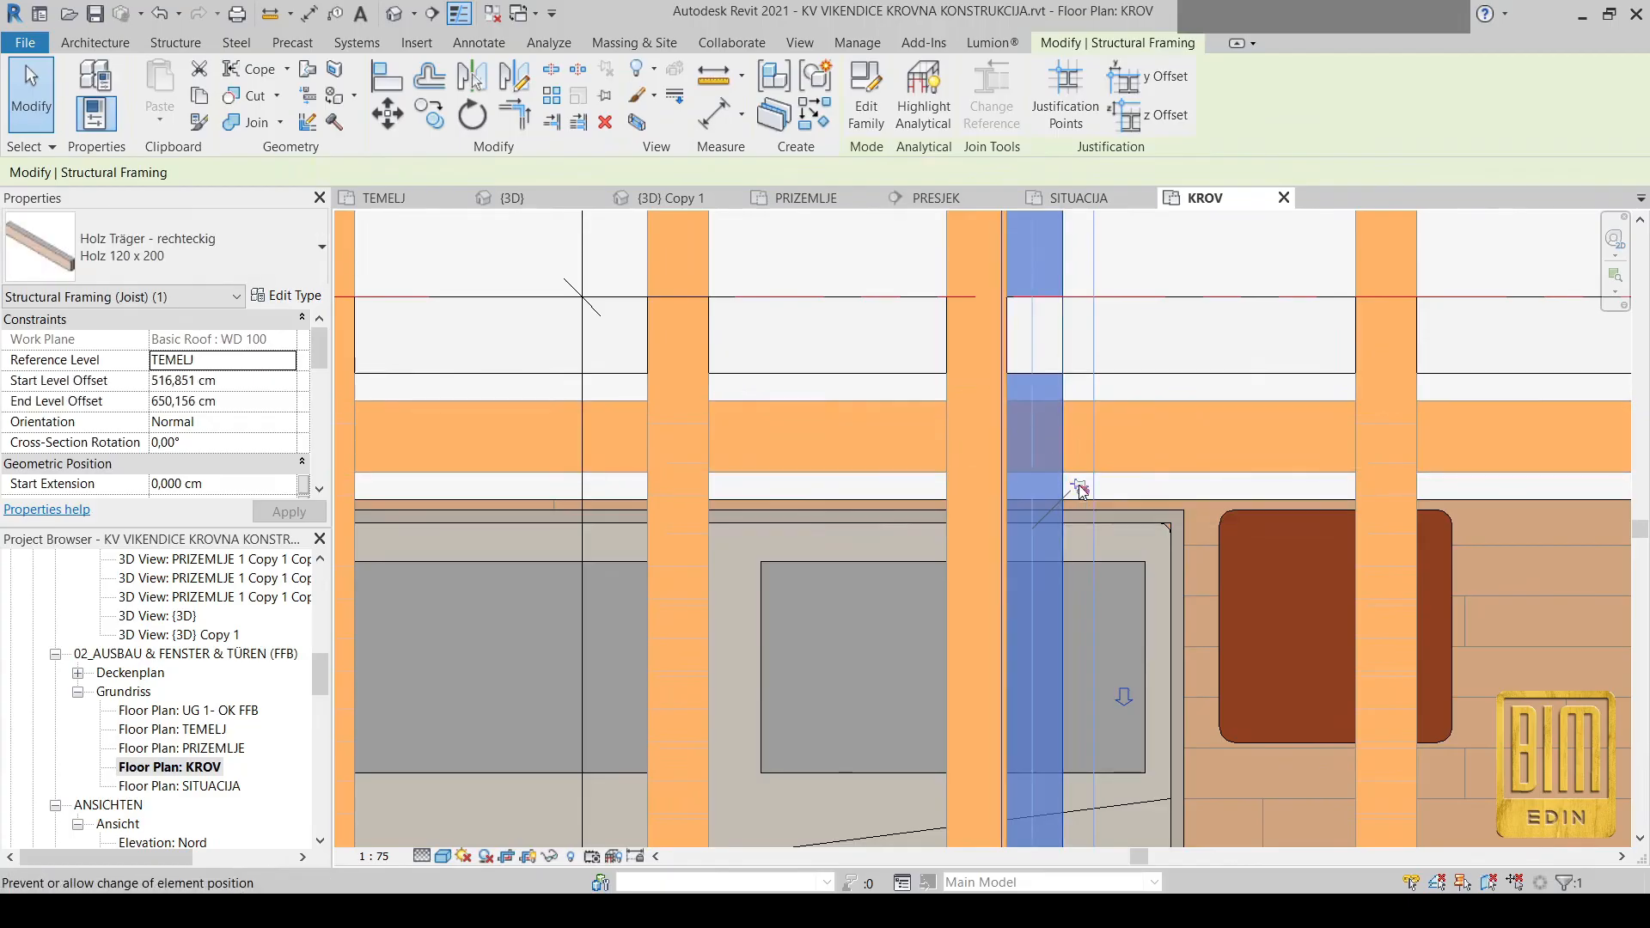
pyautogui.scroll(-2, 1085, 462)
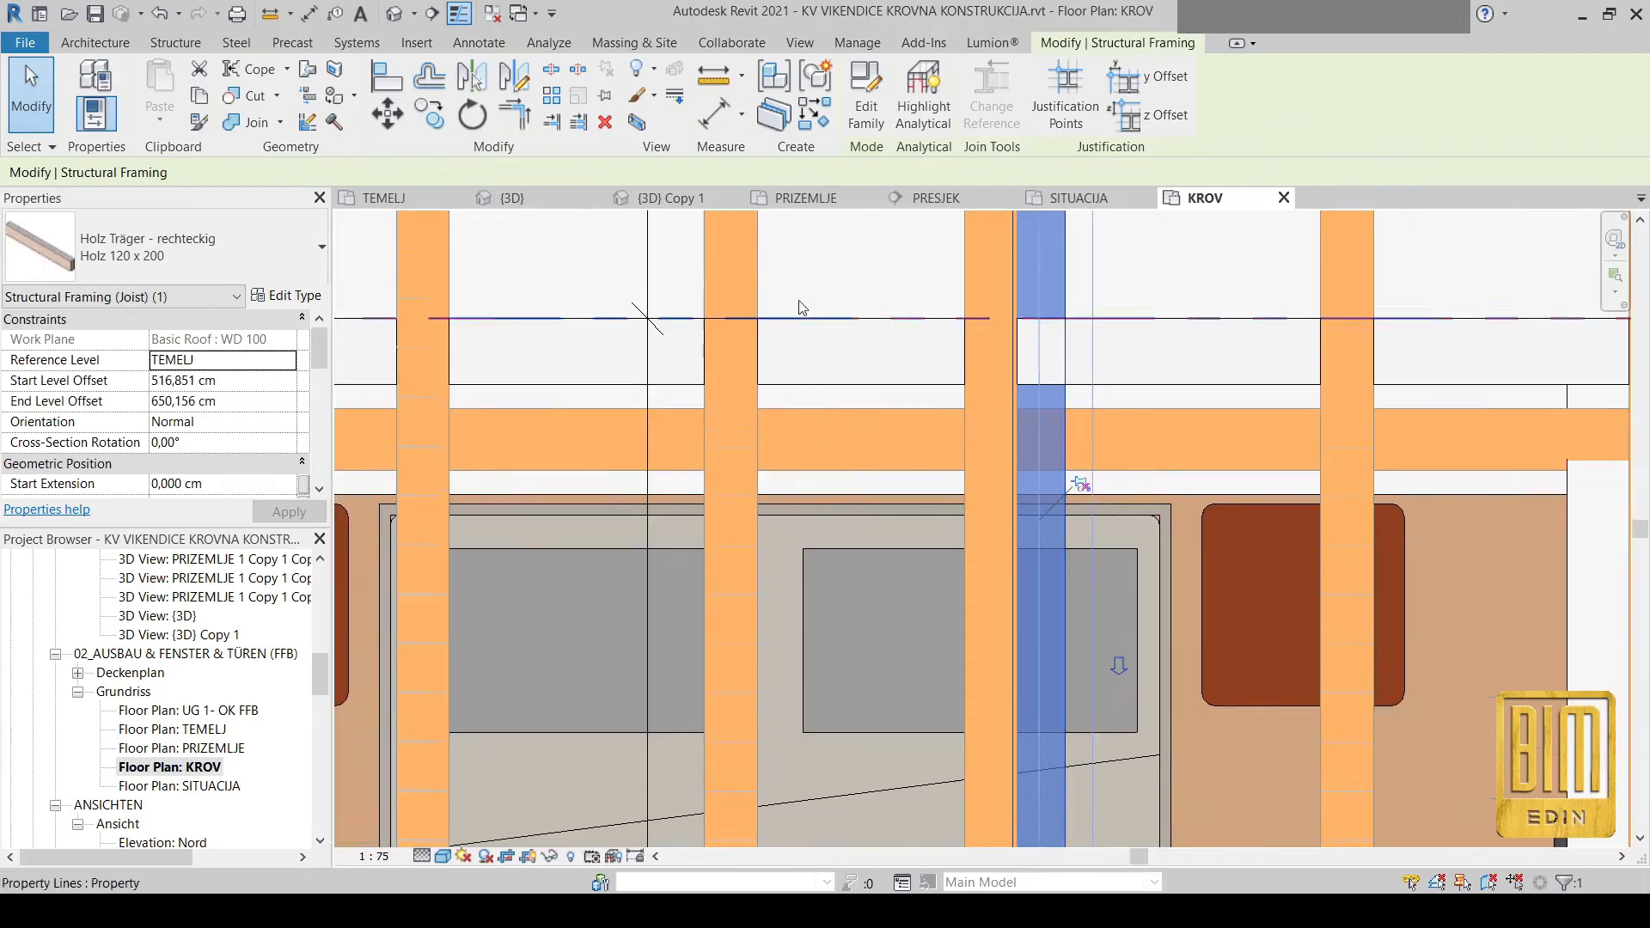
pyautogui.click(385, 79)
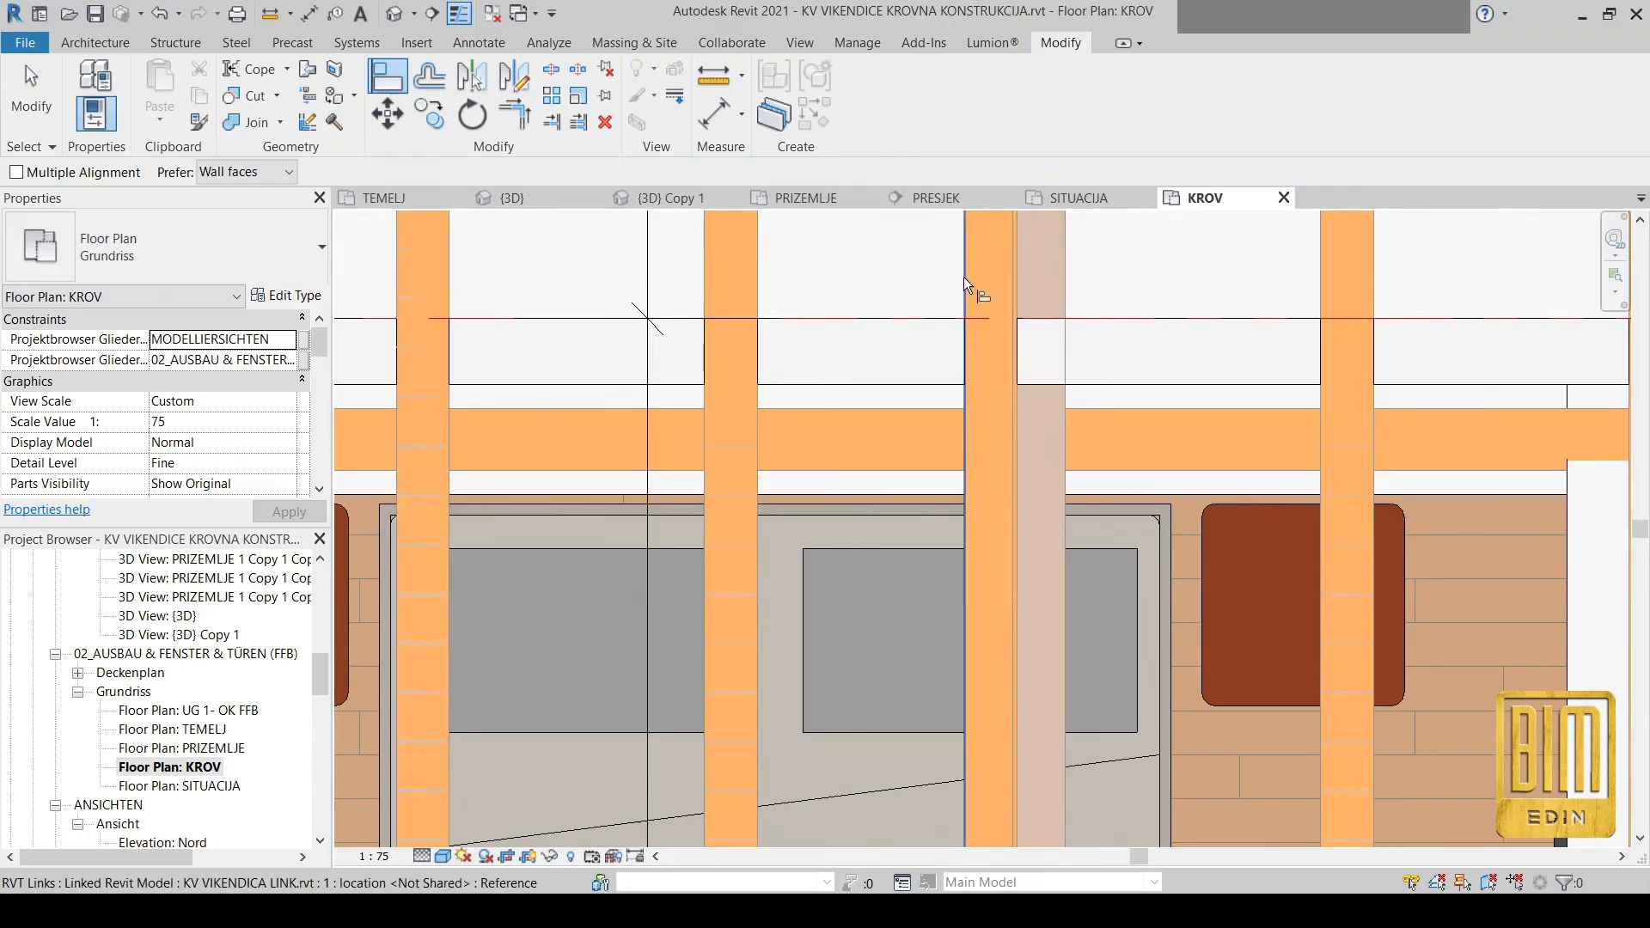
pyautogui.scroll(-5, 1066, 395)
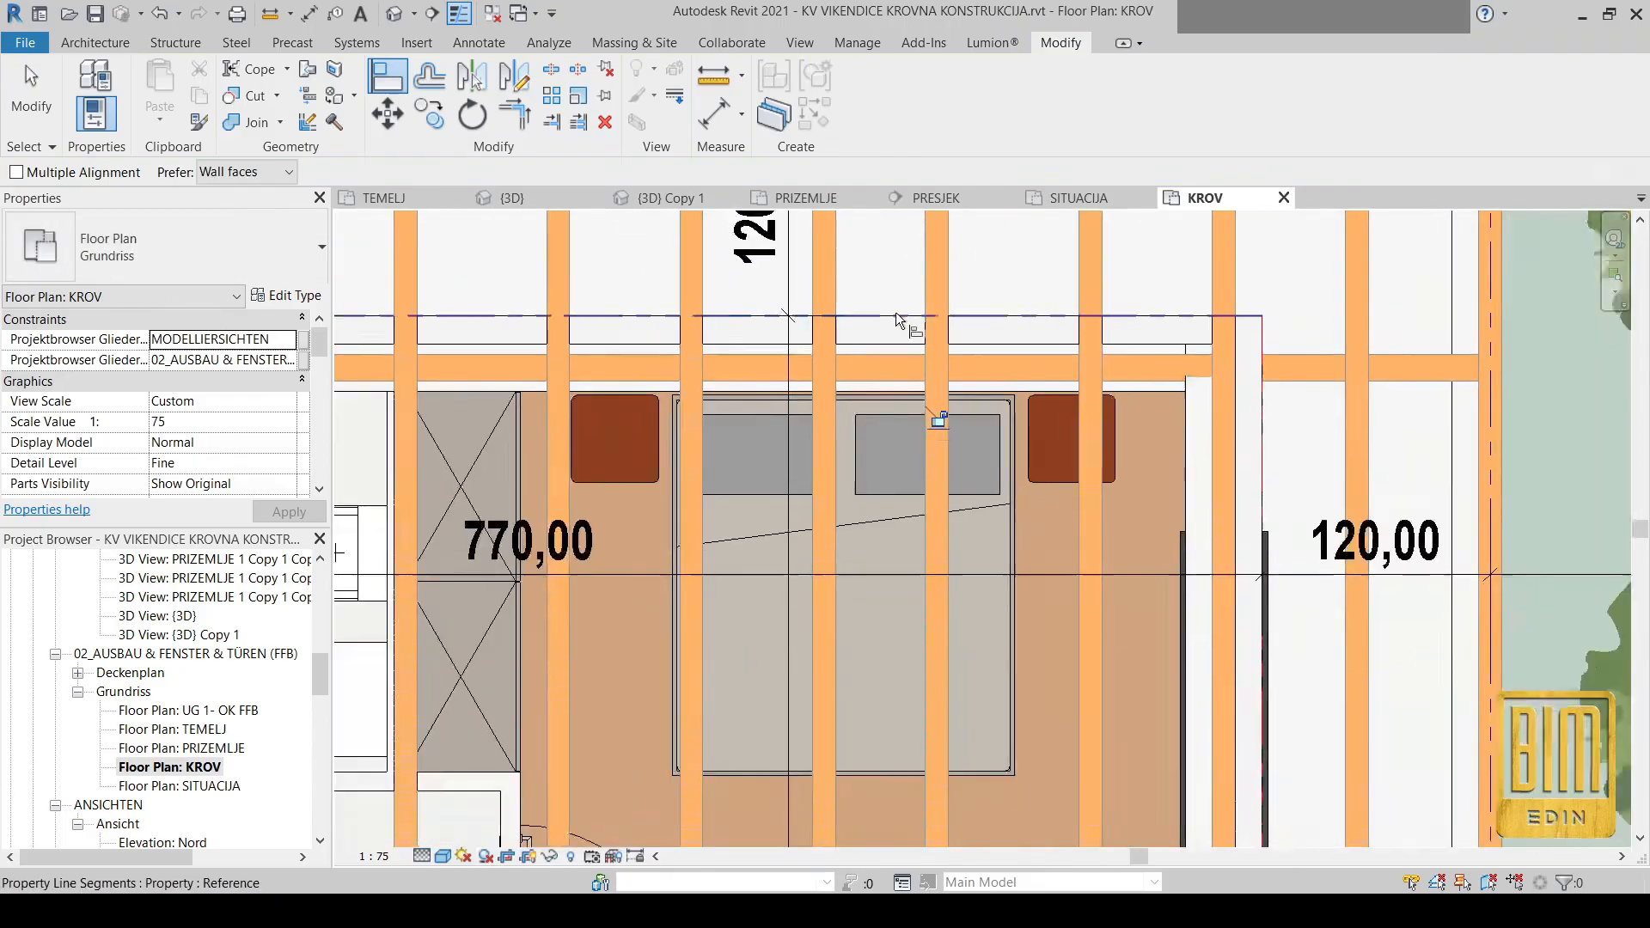
# Align the offset front-slope rafter at the living room's outer wall corner with the adjacent rafter of the linked model
pyautogui.moveTo(960, 629); pyautogui.dragTo(1020, 296, button='middle')
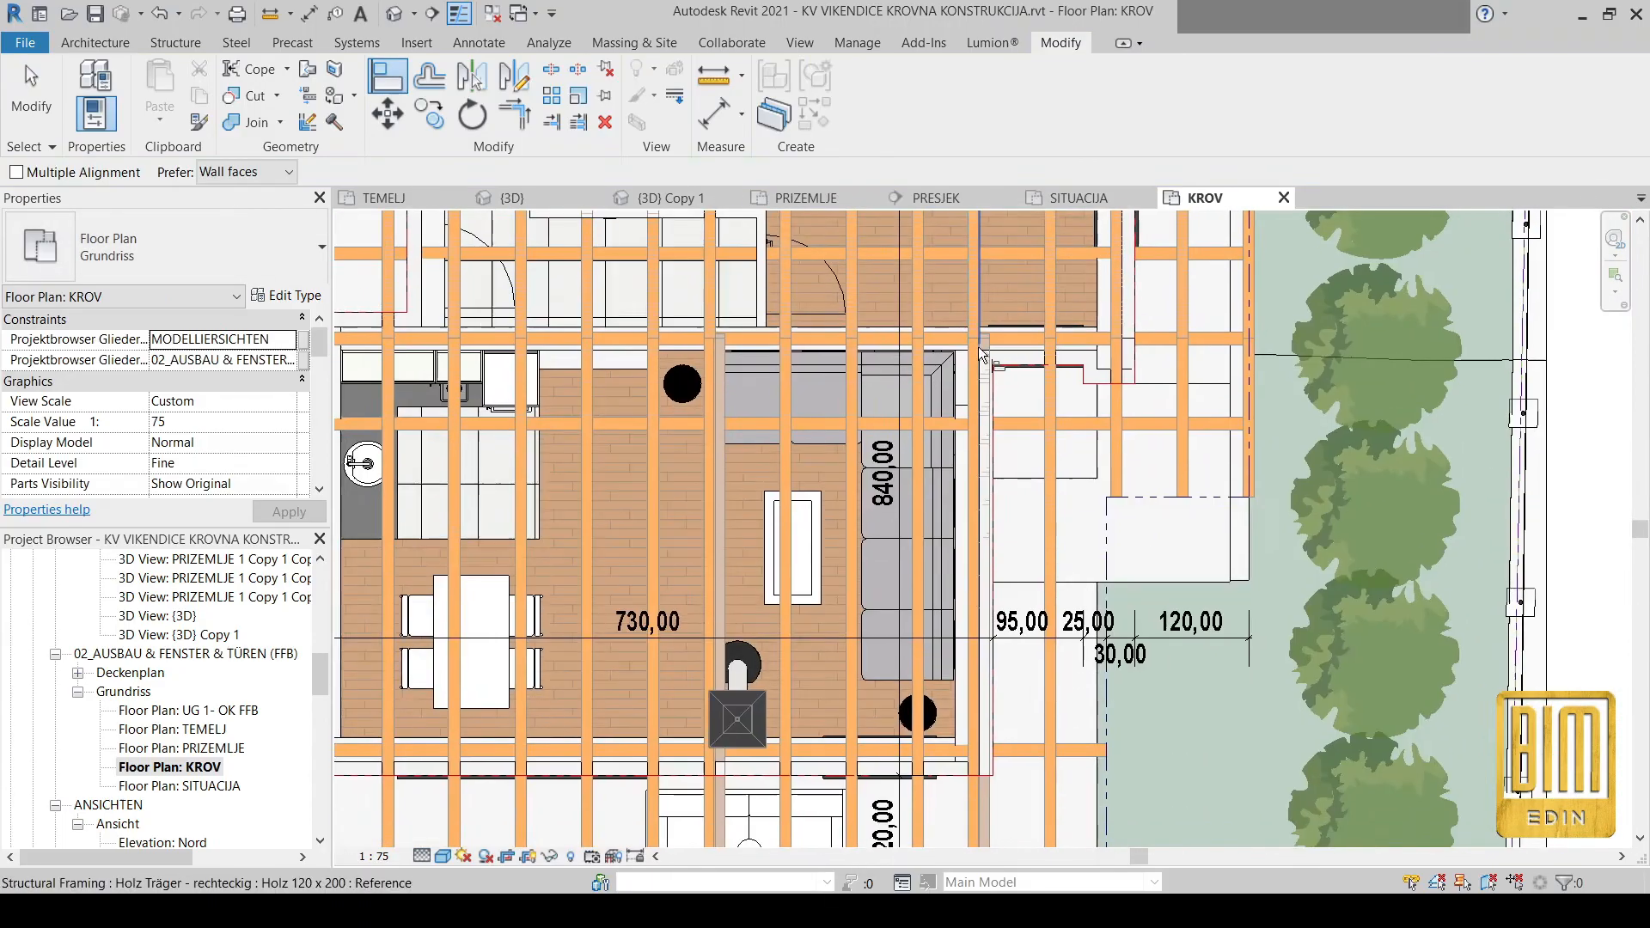
pyautogui.scroll(-2, 978, 338)
pyautogui.scroll(2, 958, 643)
pyautogui.scroll(6, 993, 554)
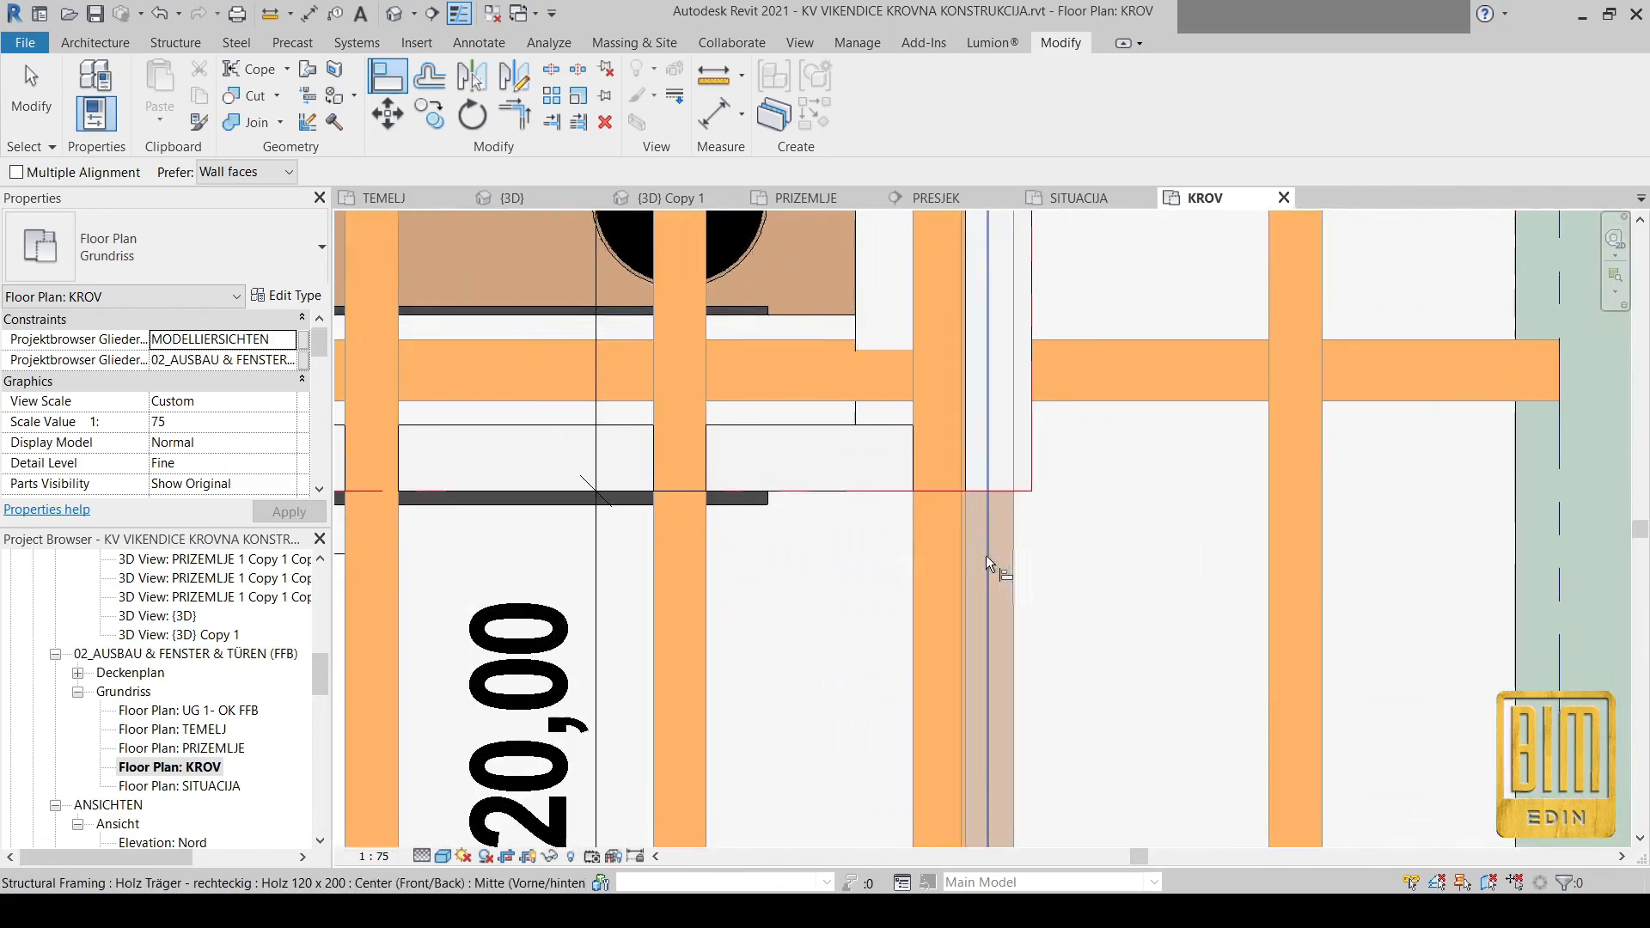
pyautogui.click(32, 107)
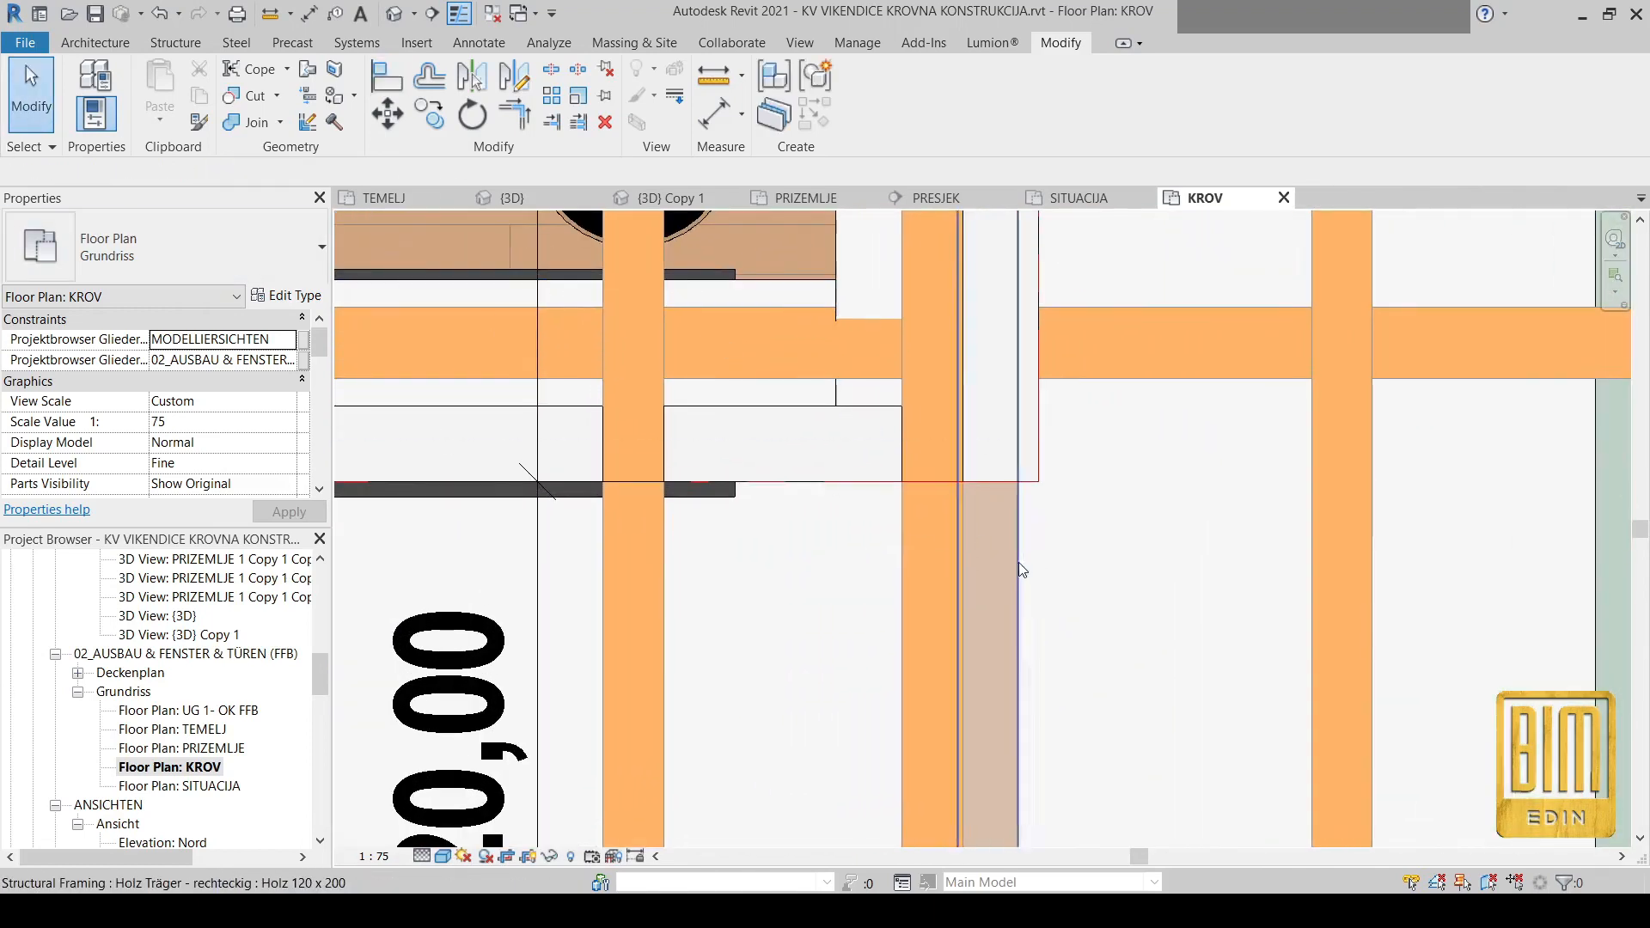
pyautogui.click(1031, 474)
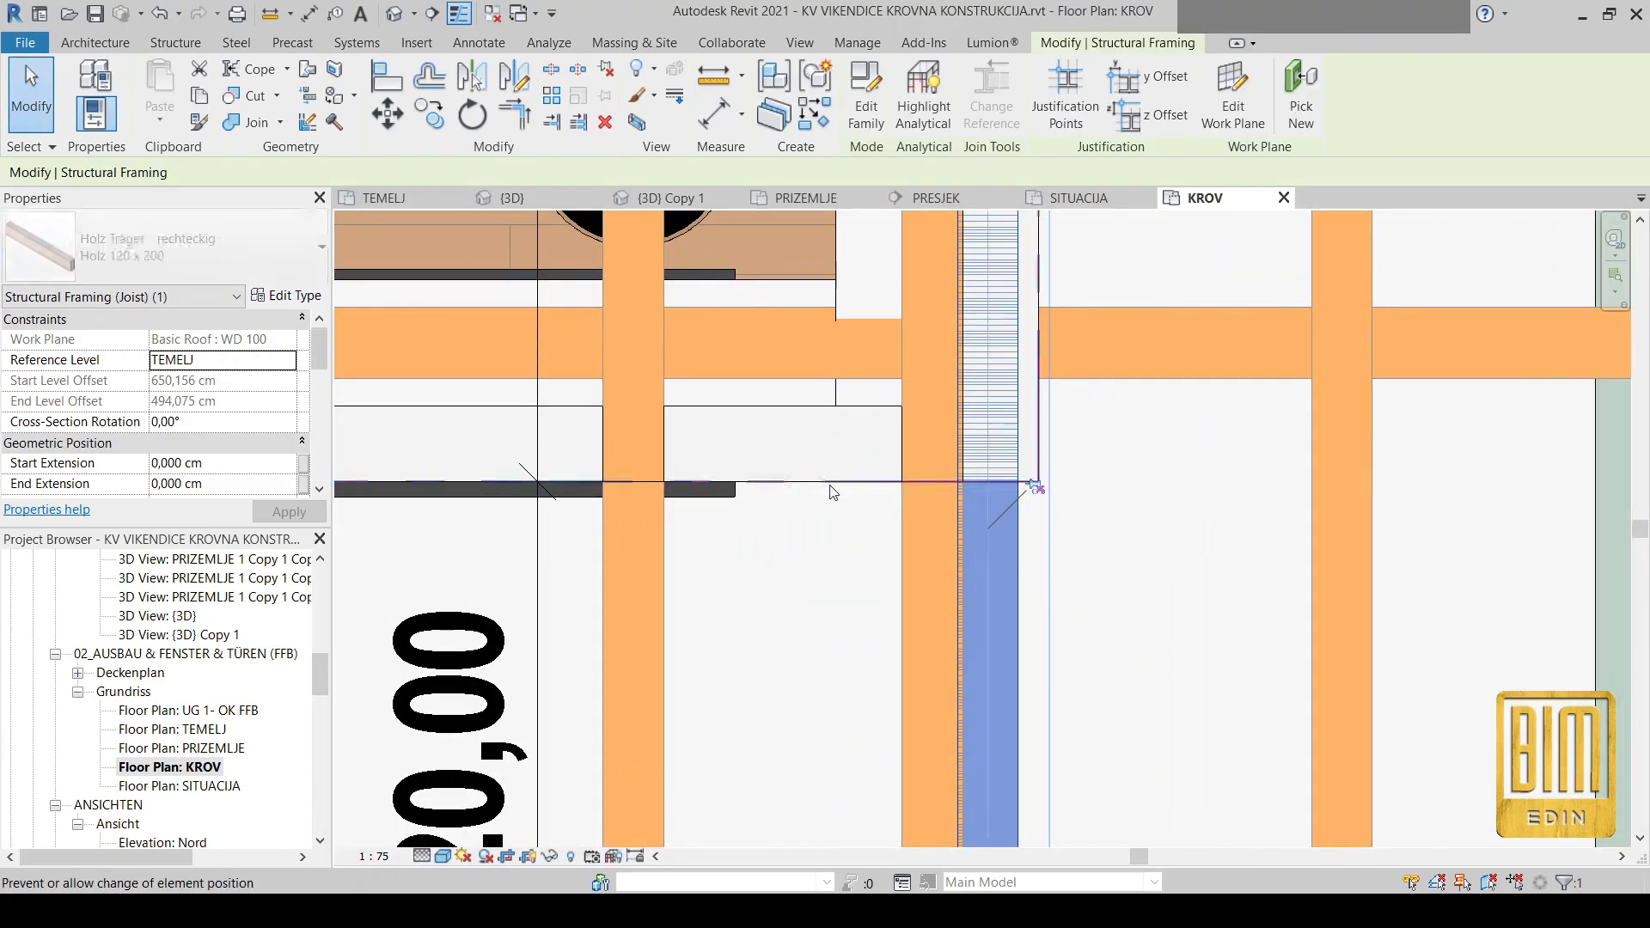
pyautogui.press('a')
pyautogui.press('l')
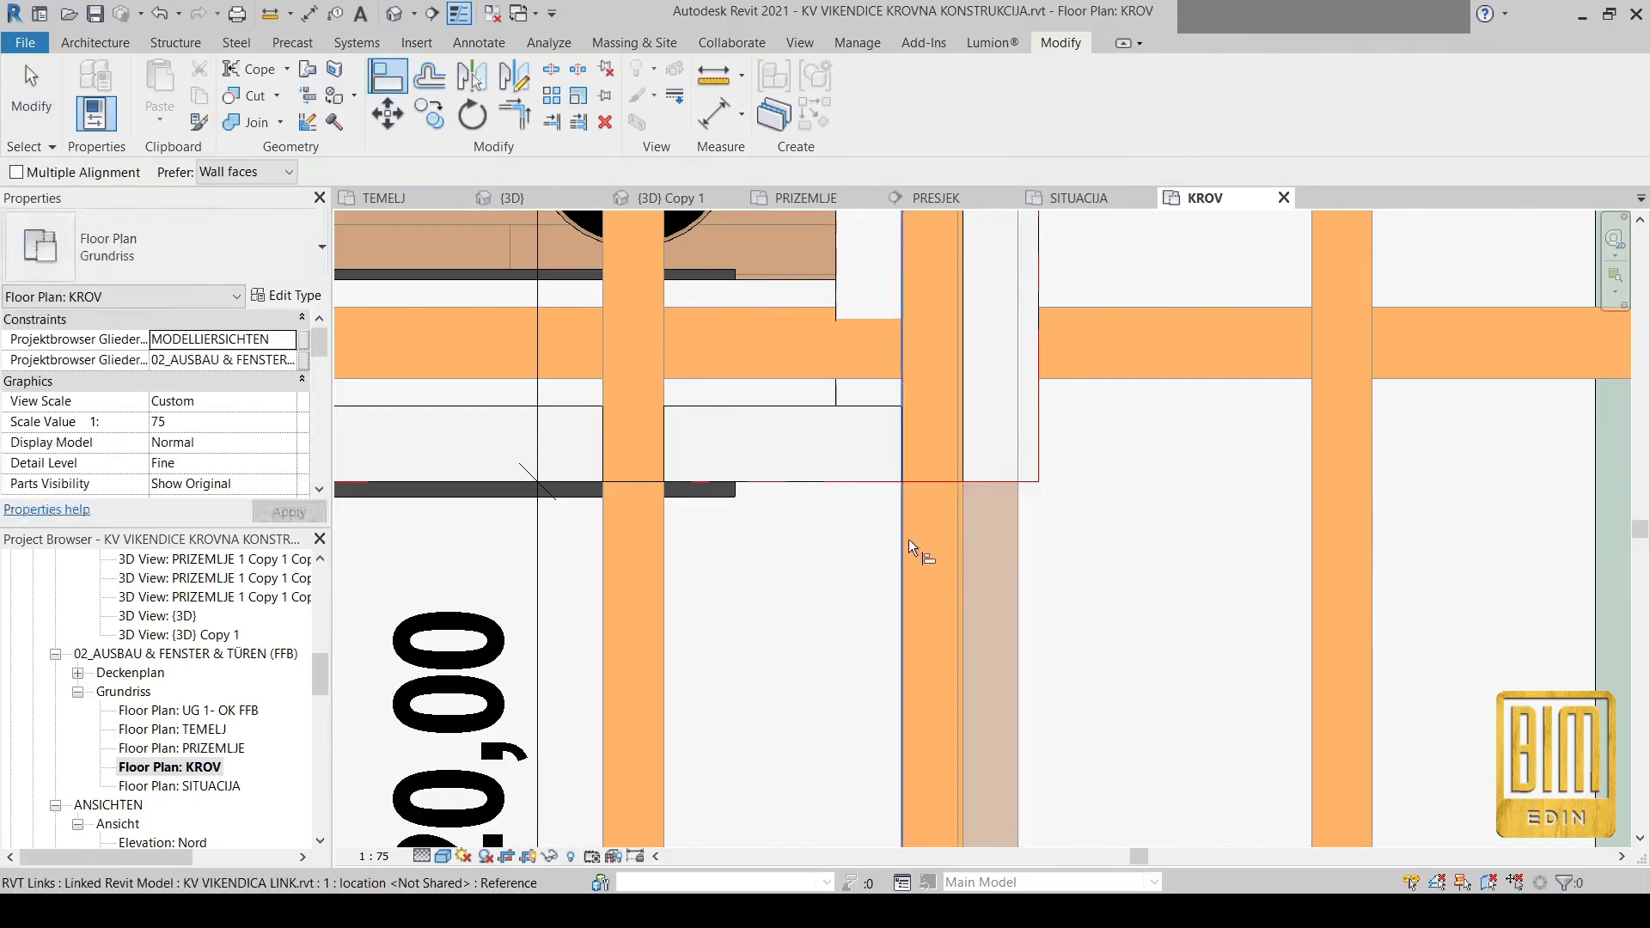
pyautogui.click(907, 539)
pyautogui.click(950, 541)
pyautogui.scroll(-2, 1007, 586)
pyautogui.scroll(-3, 1007, 586)
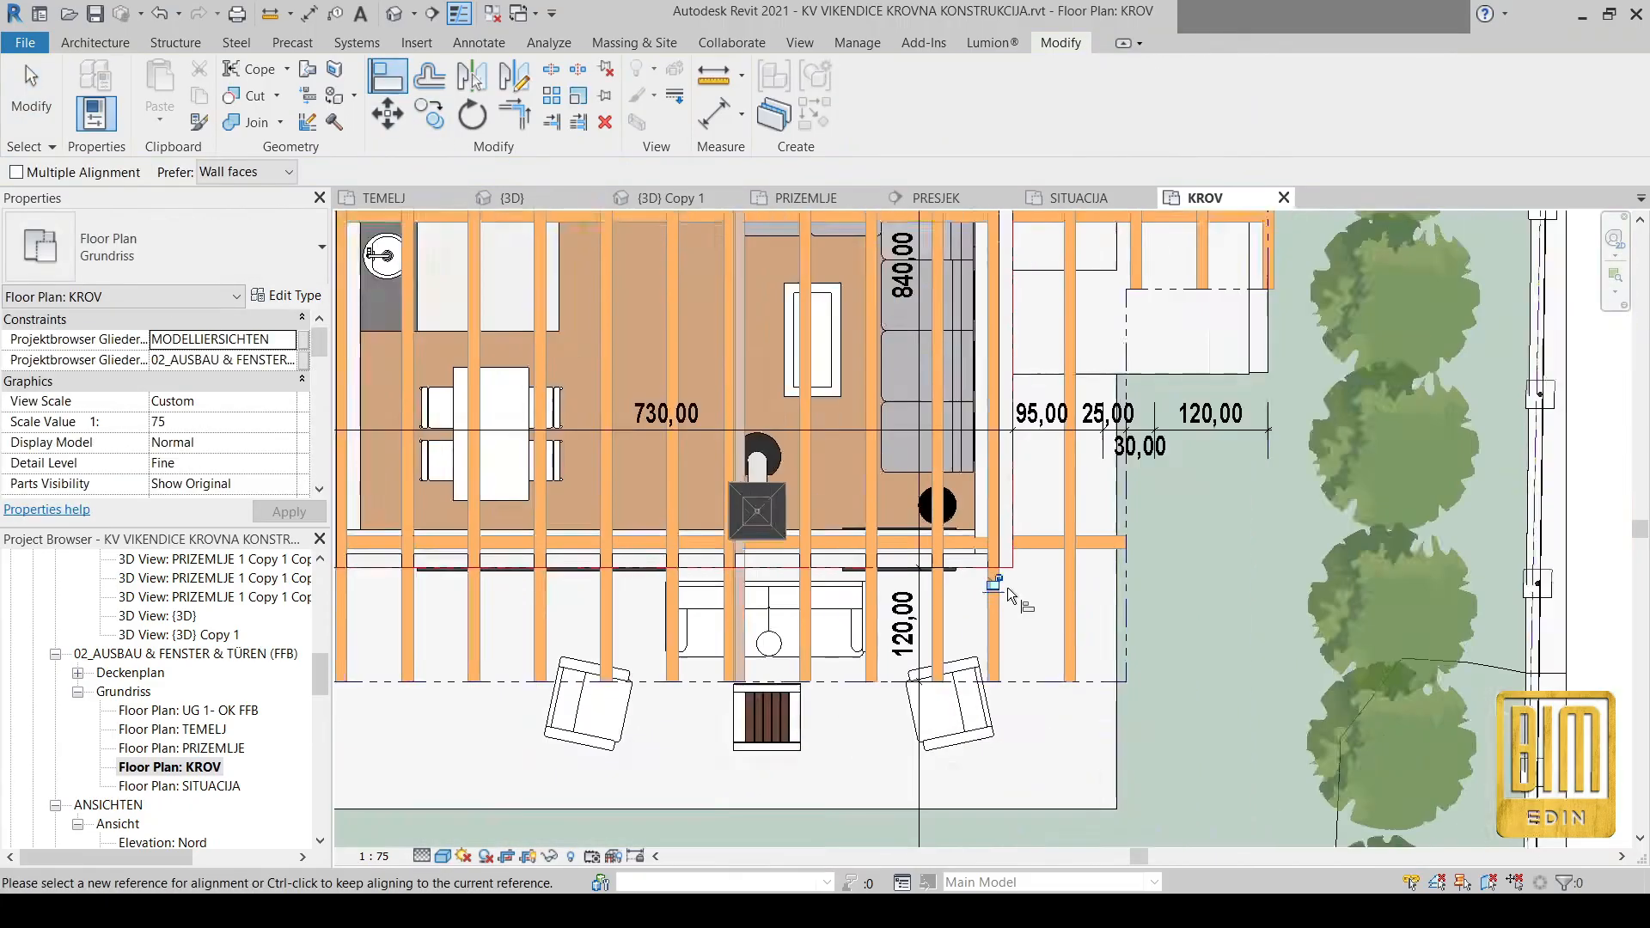
pyautogui.scroll(4, 802, 529)
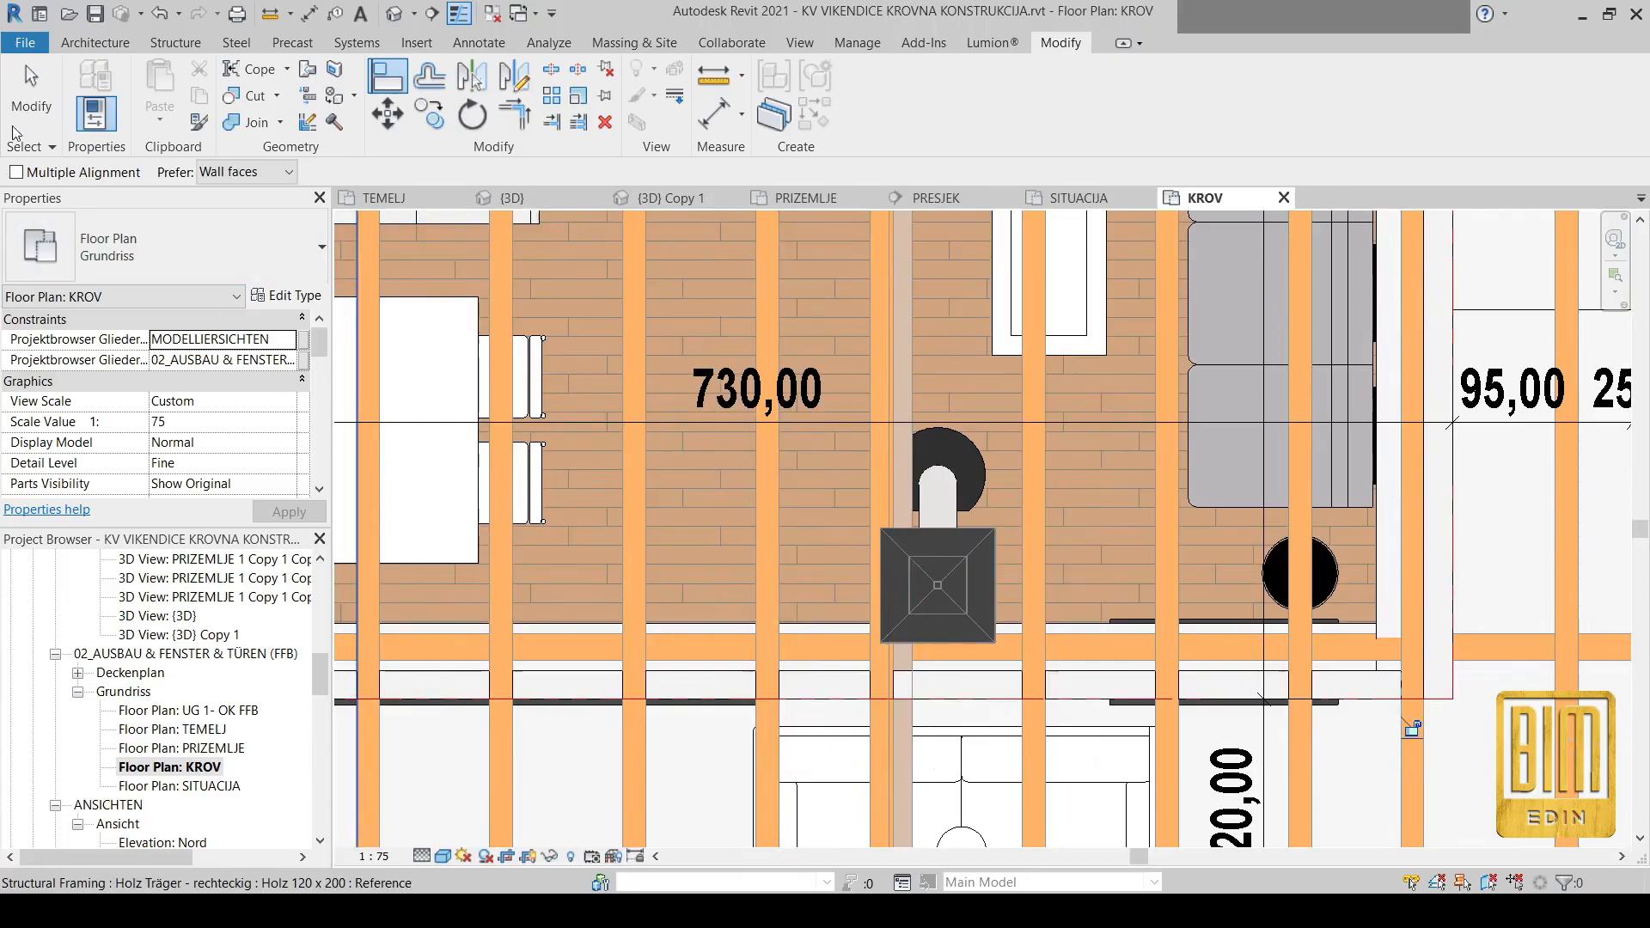
# Unpin the offset front-slope rafter beside the chimney and align it with the adjacent rafter of the linked model
pyautogui.press('Escape')
pyautogui.press('Escape')
pyautogui.click(894, 307)
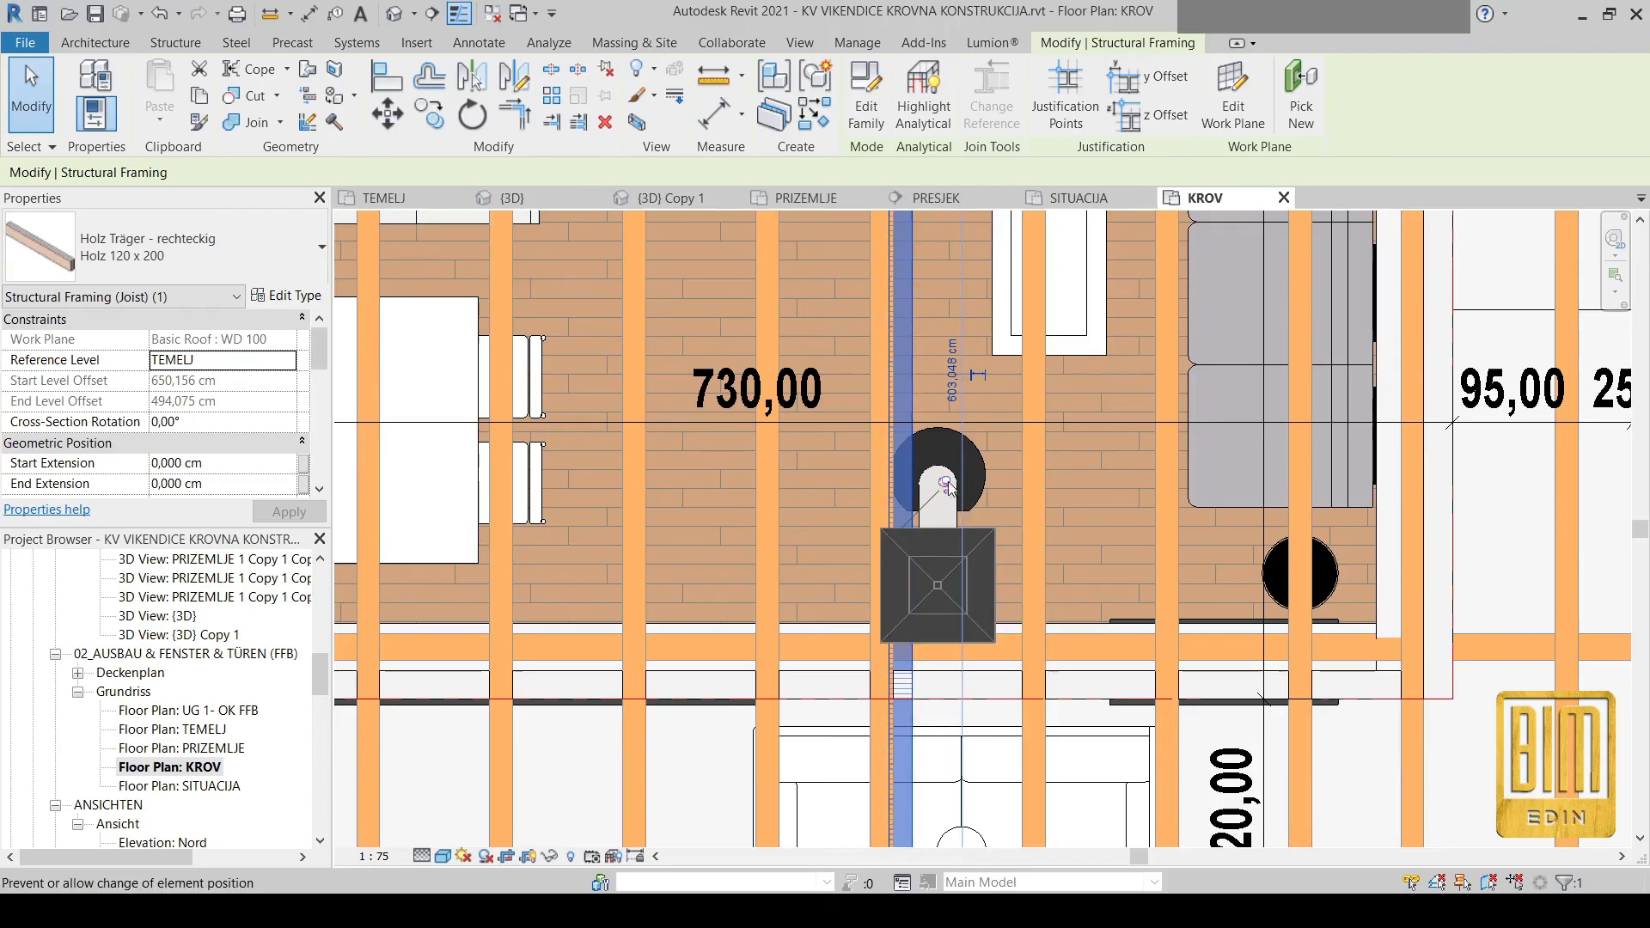
pyautogui.click(946, 484)
pyautogui.press('a')
pyautogui.press('l')
pyautogui.scroll(3, 875, 395)
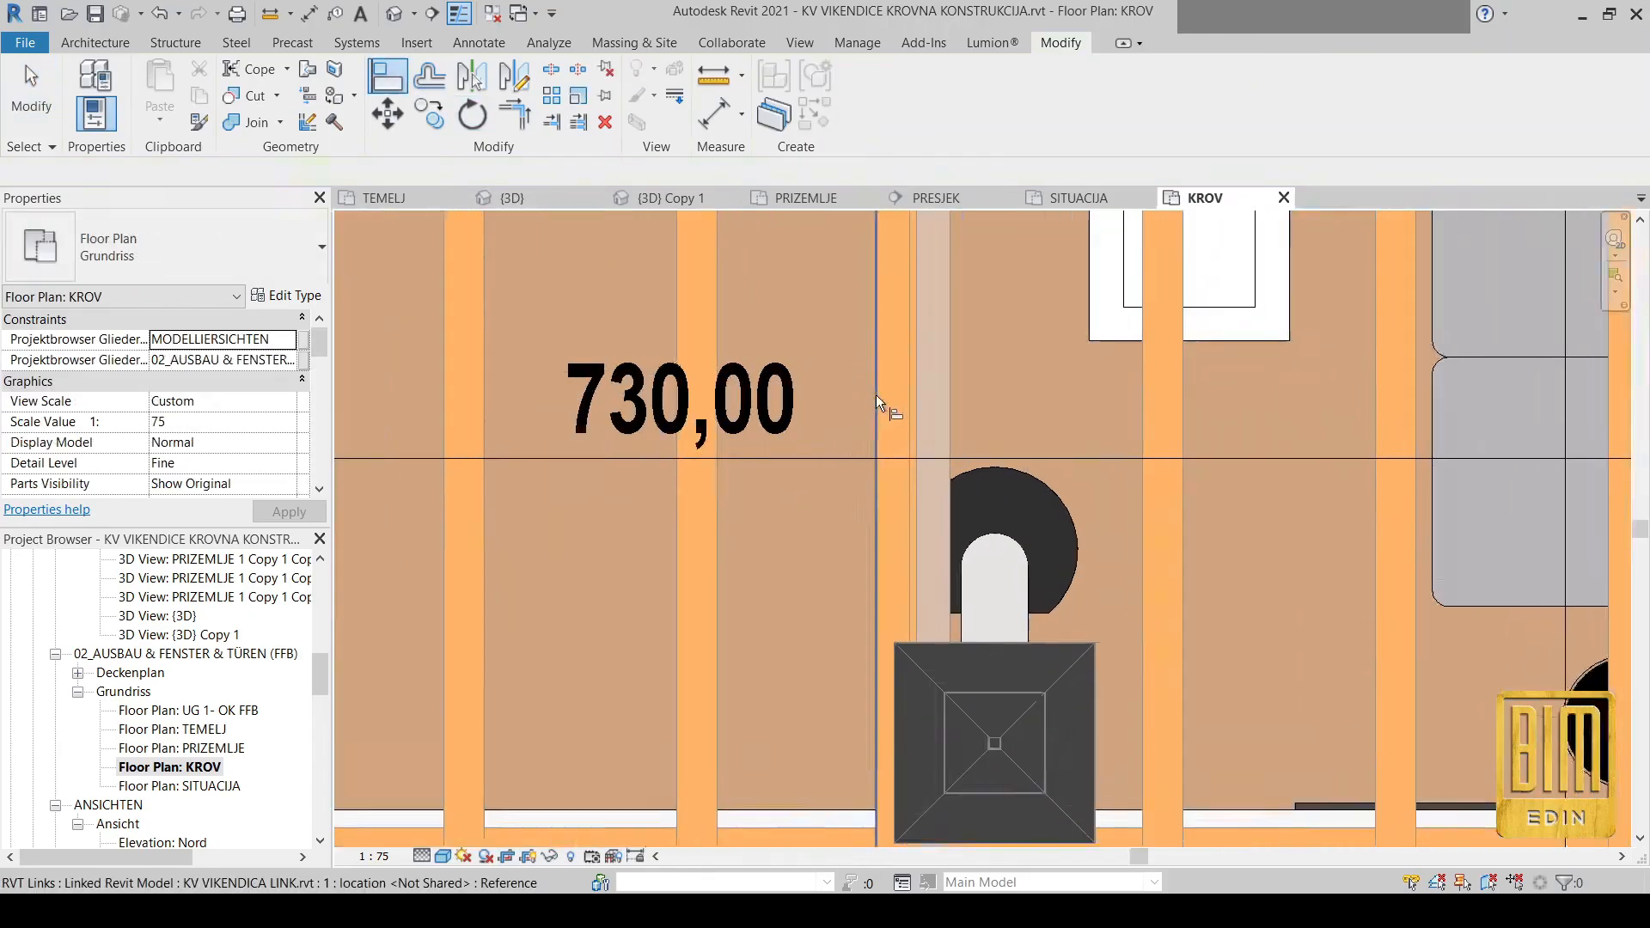
pyautogui.click(952, 409)
pyautogui.scroll(-5, 967, 452)
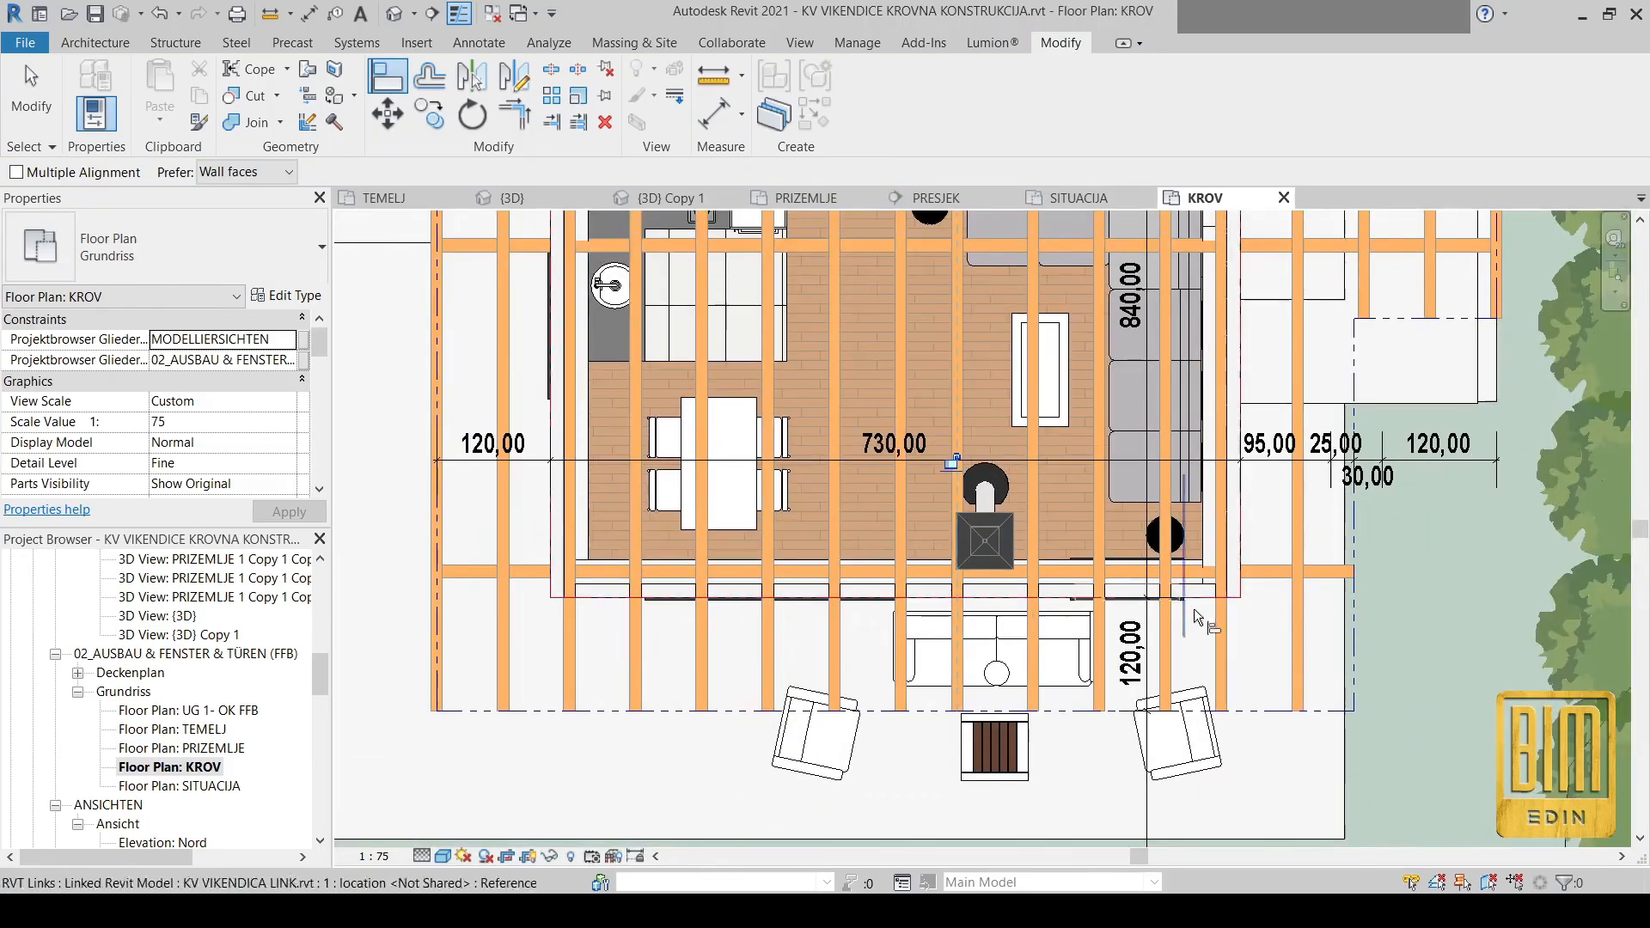
pyautogui.moveTo(587, 599); pyautogui.dragTo(579, 756, button='middle')
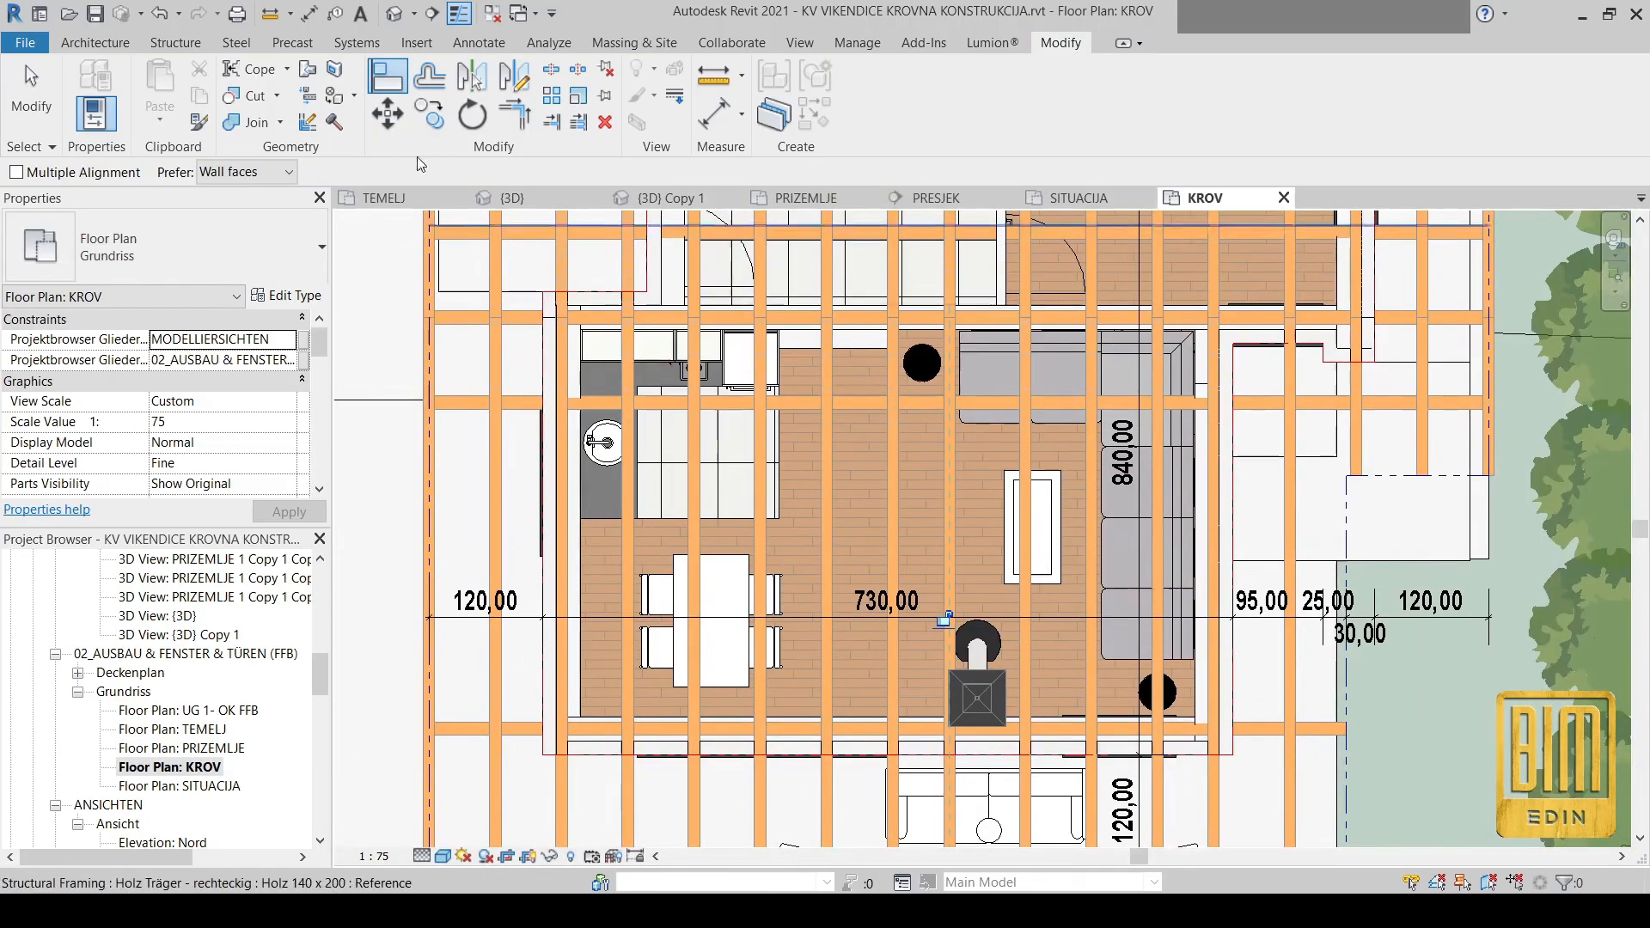
# Return to the default 3D view of the roof structure and leave the Align command
pyautogui.click(393, 16)
pyautogui.scroll(-3, 1124, 497)
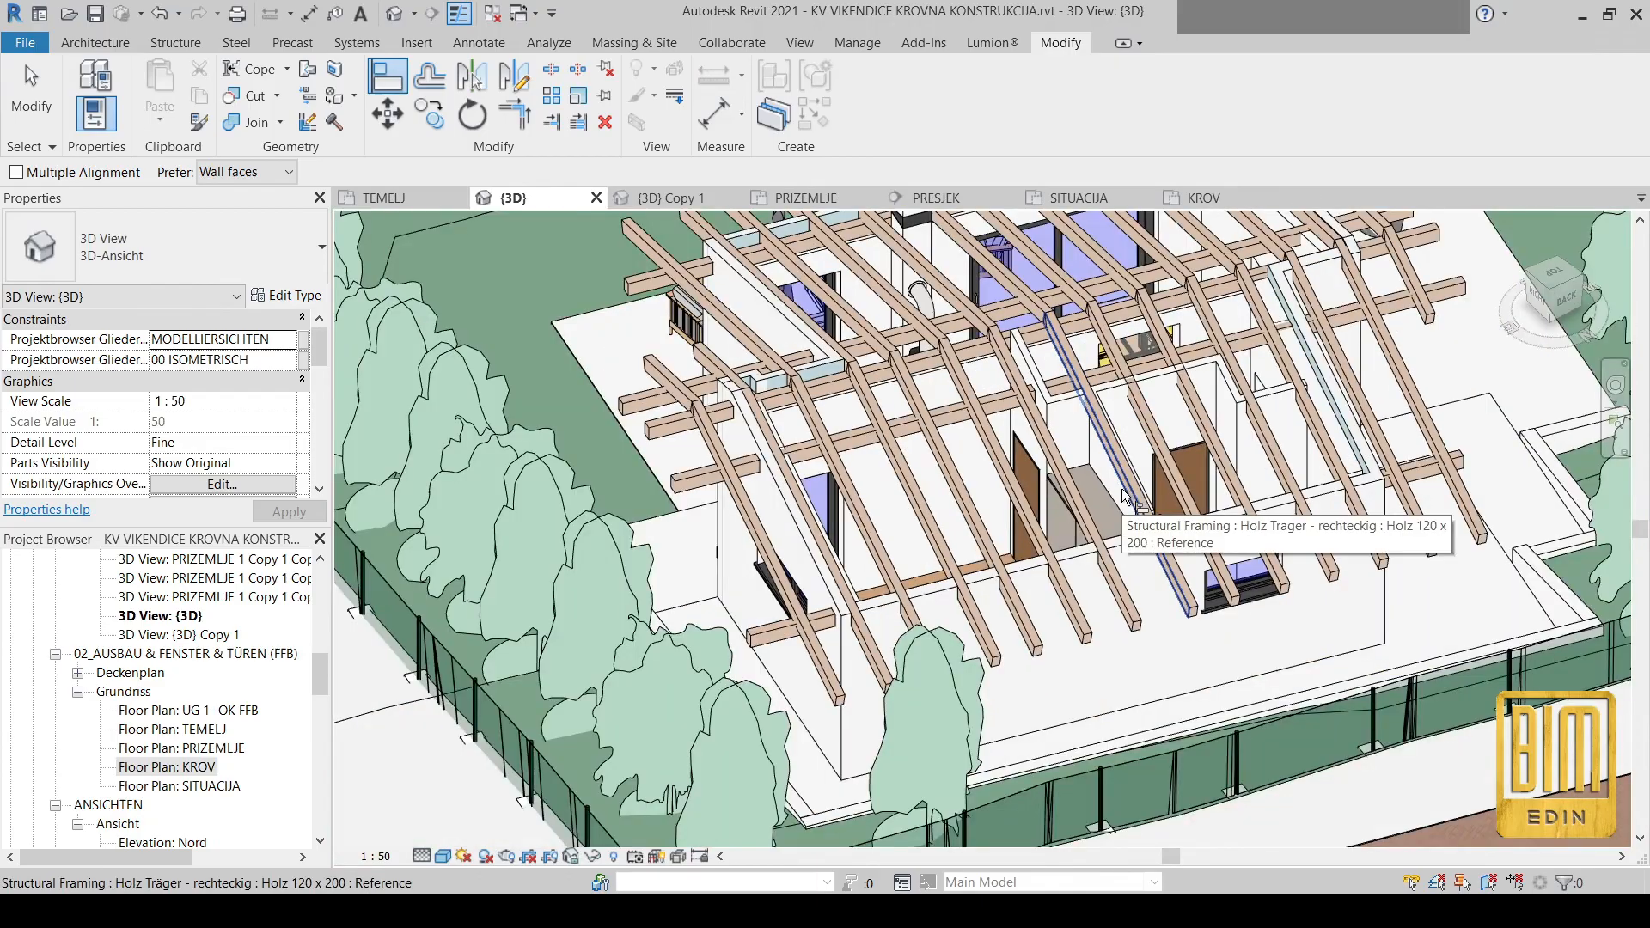
pyautogui.click(28, 104)
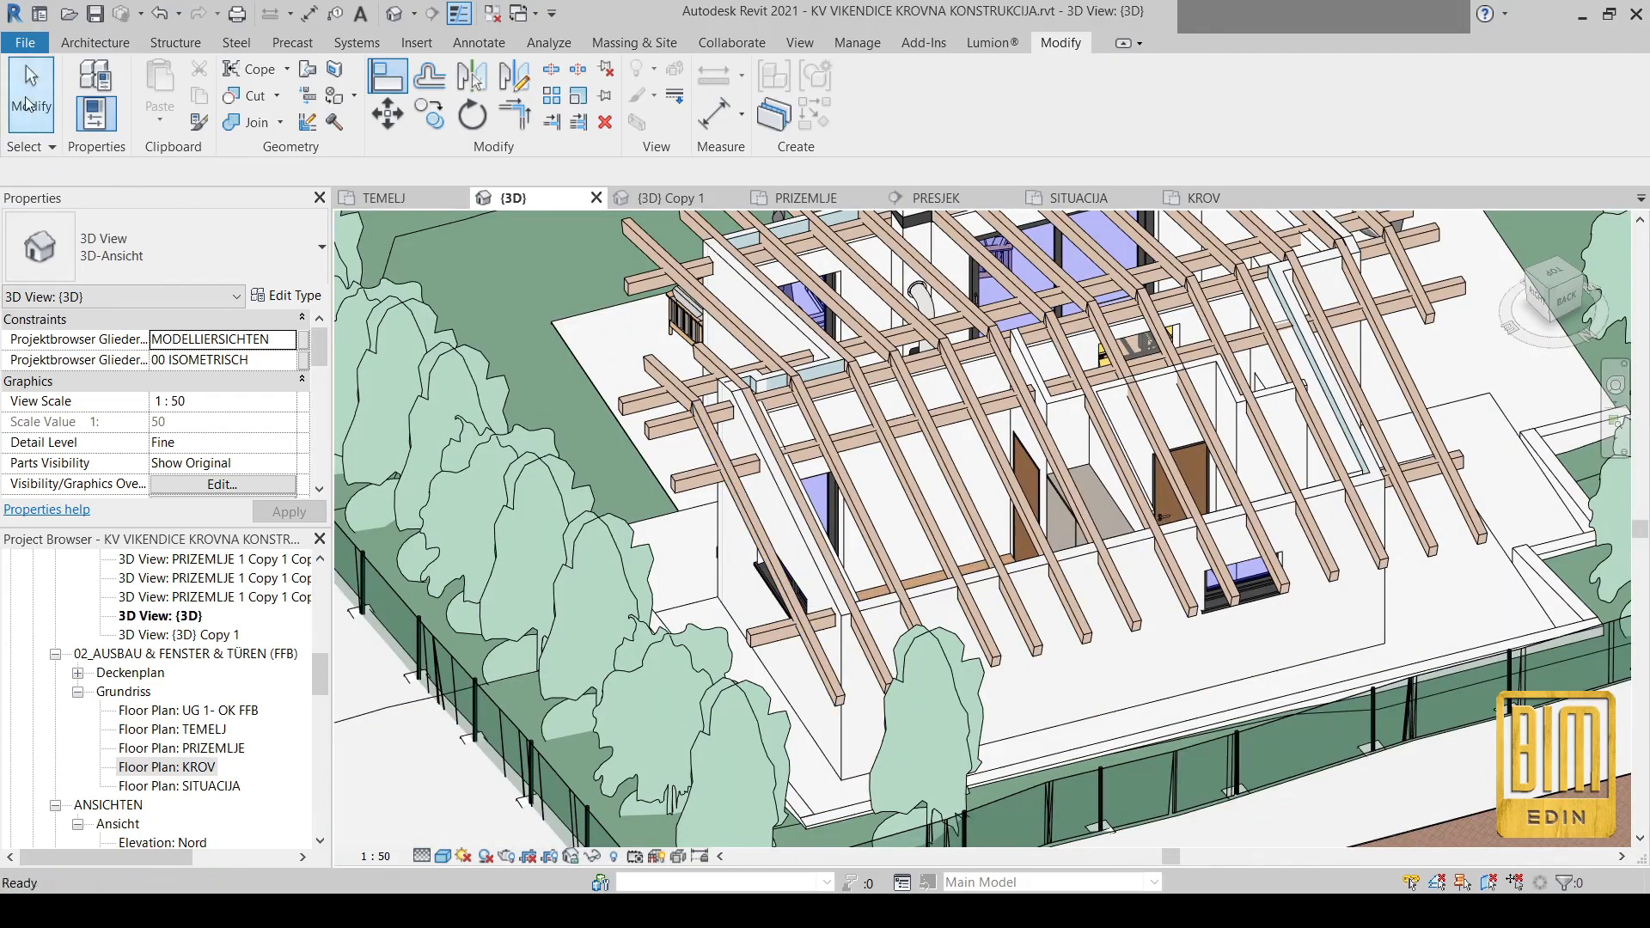
pyautogui.keyDown('shift'); pyautogui.moveTo(657, 713); pyautogui.dragTo(968, 382, button='middle'); pyautogui.keyUp('shift')
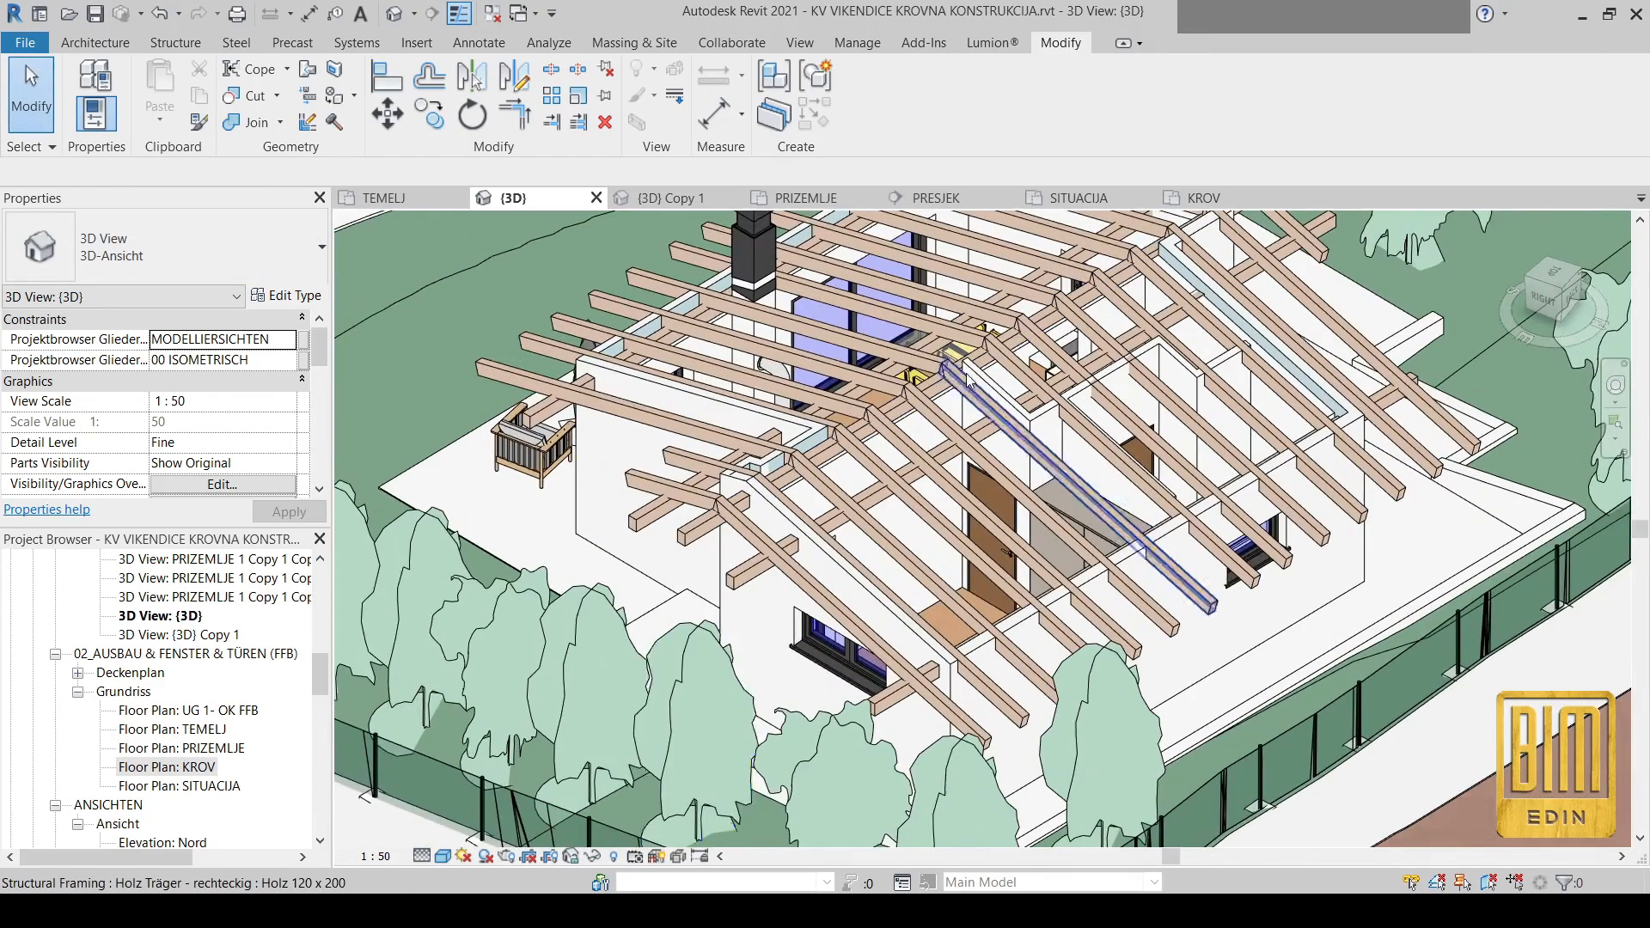
# Edit the rear-slope beam system's boundary, moving its ridge line past the ridge towards the front slope so the rafters extend across
pyautogui.scroll(5, 969, 381)
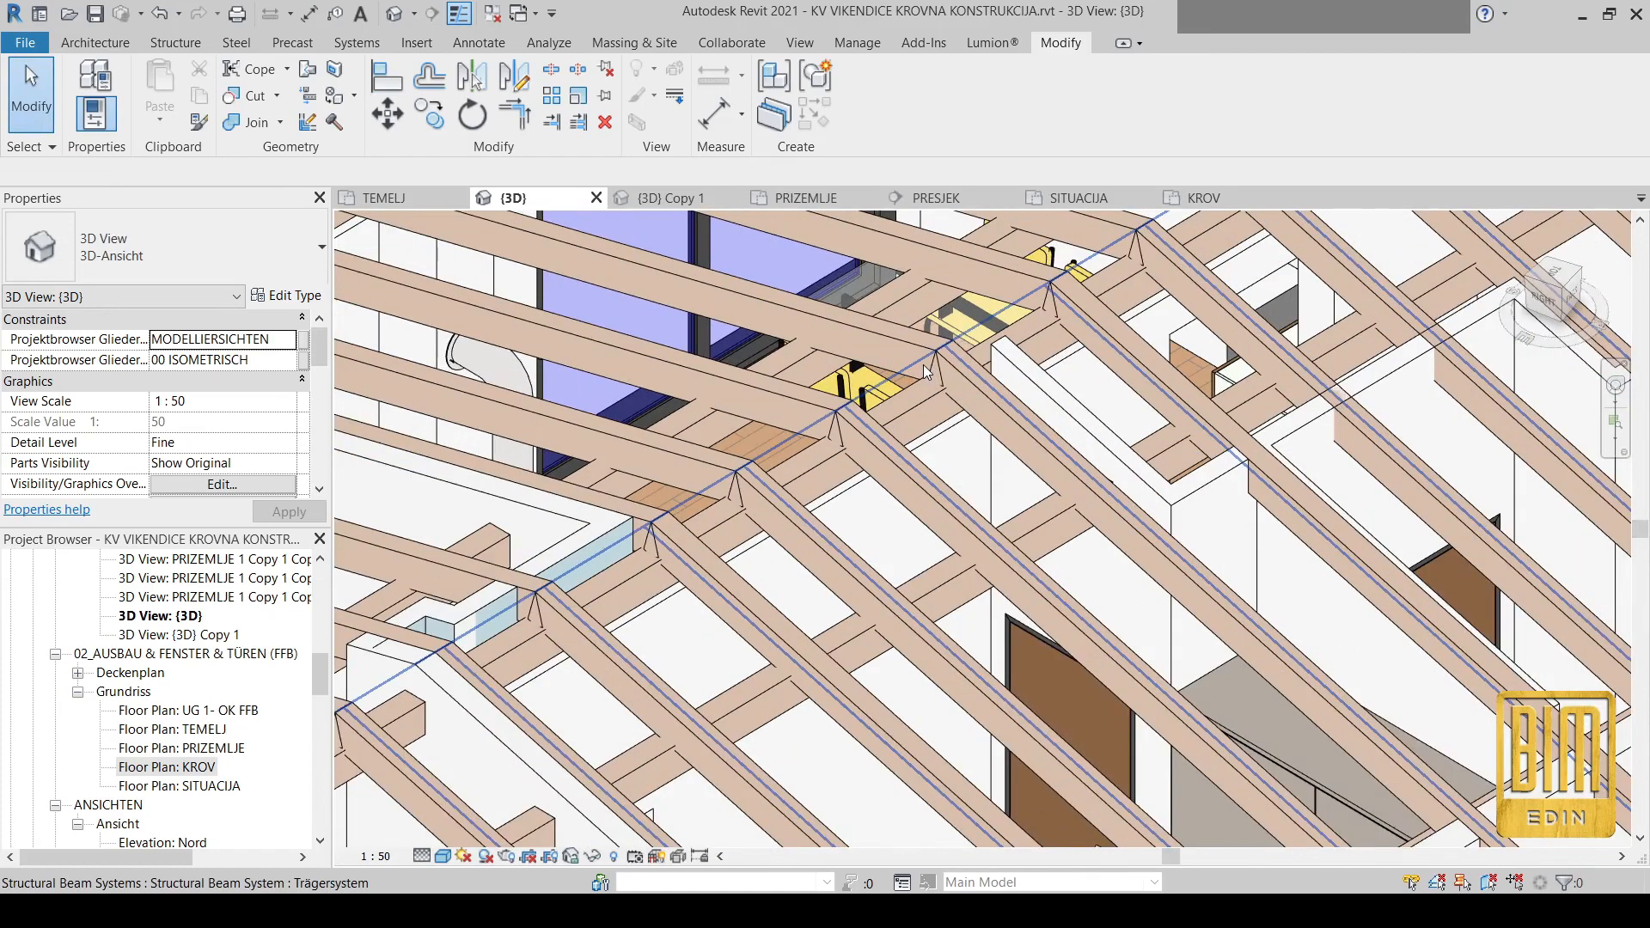
pyautogui.click(926, 371)
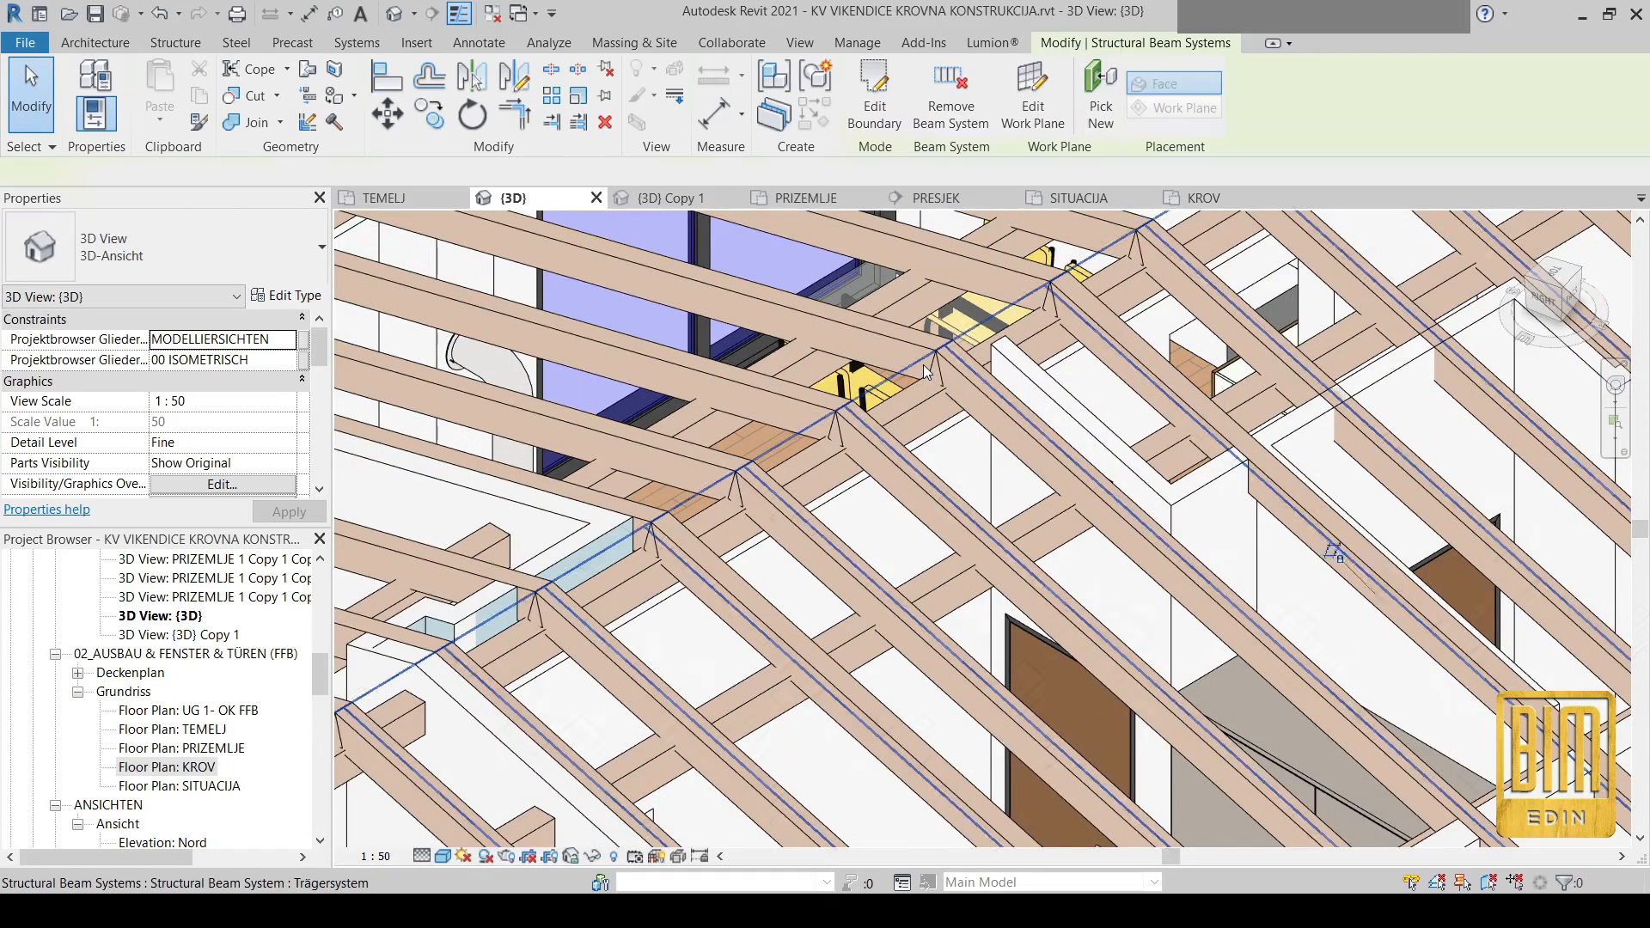
pyautogui.scroll(-4, 925, 371)
pyautogui.scroll(4, 910, 425)
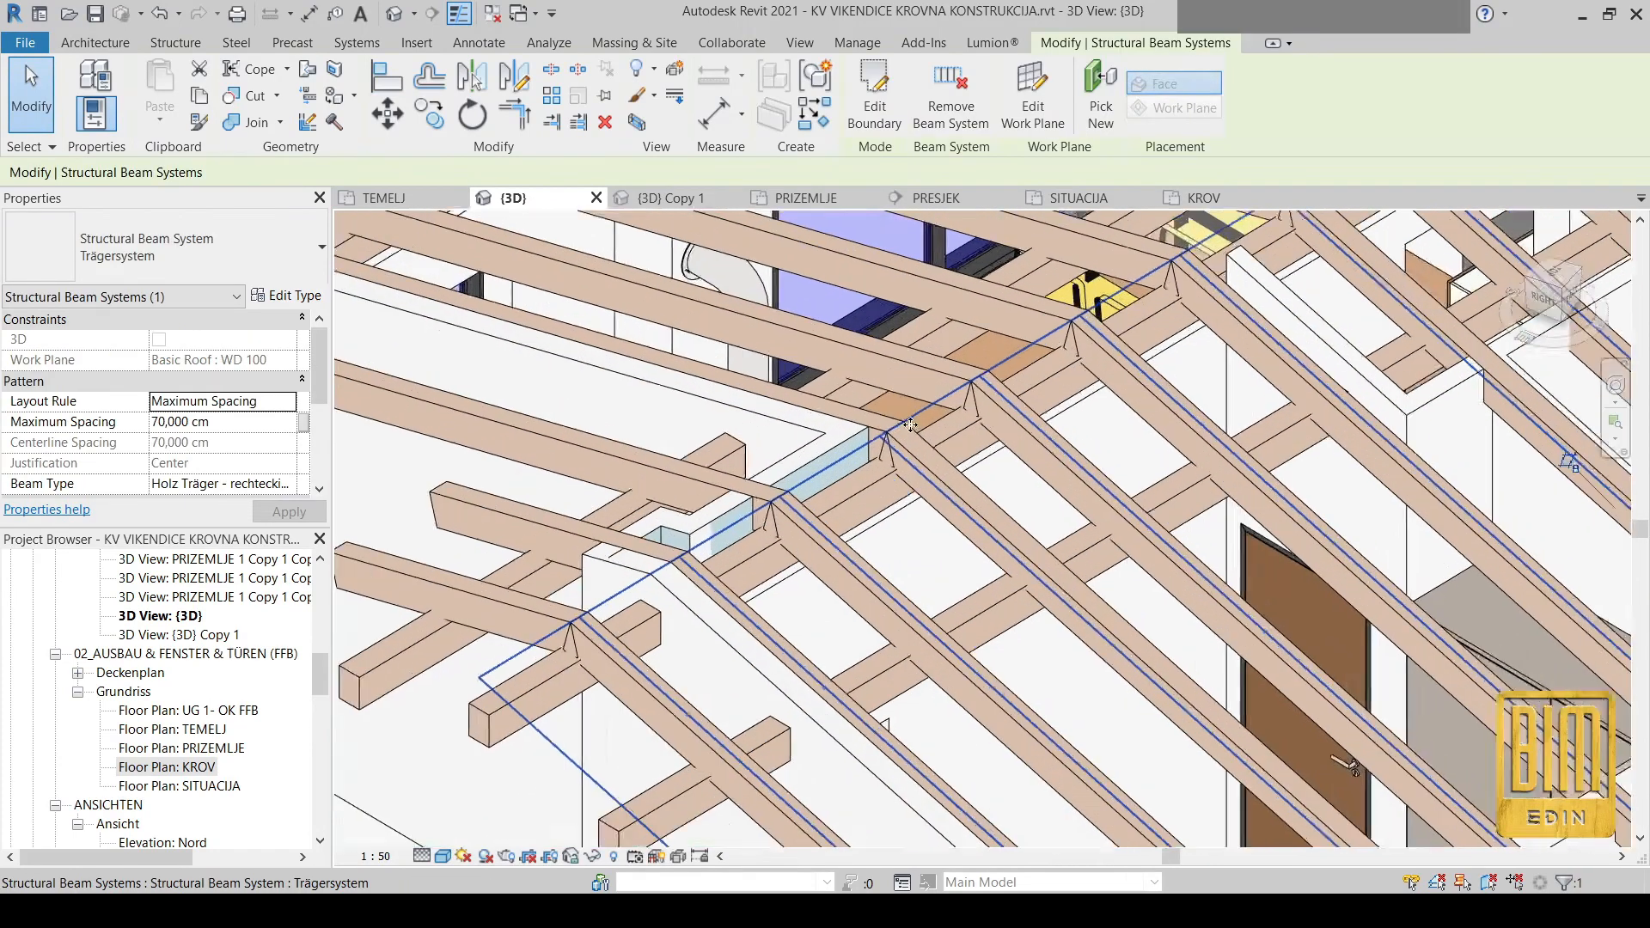
pyautogui.scroll(3, 821, 473)
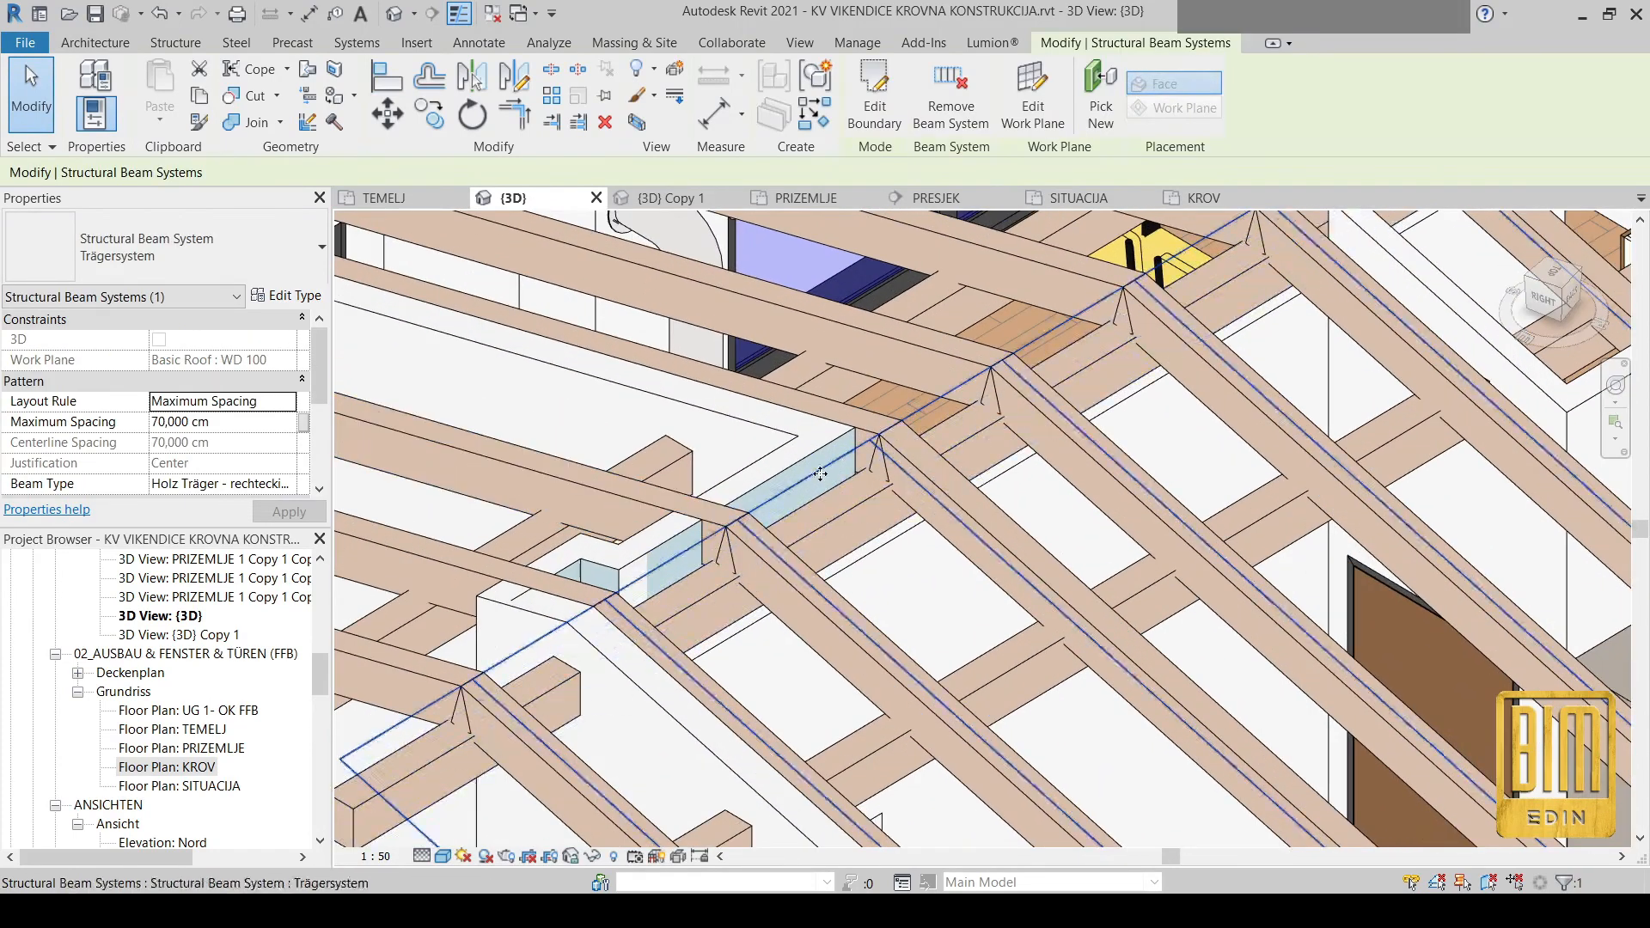
pyautogui.click(874, 90)
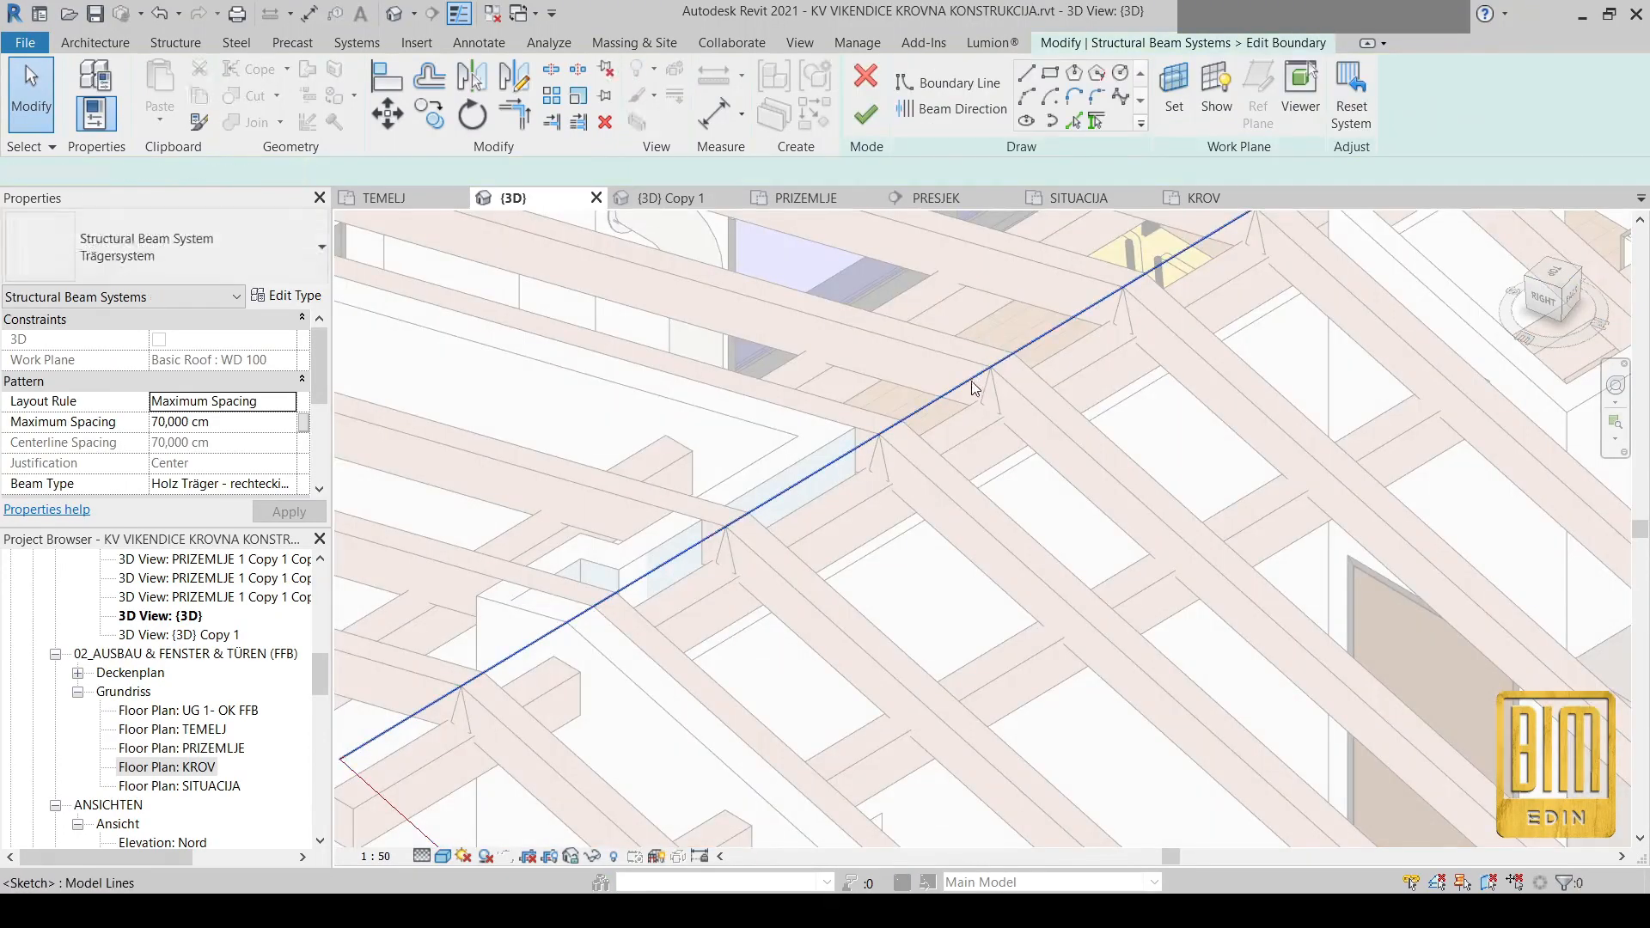
pyautogui.click(974, 388)
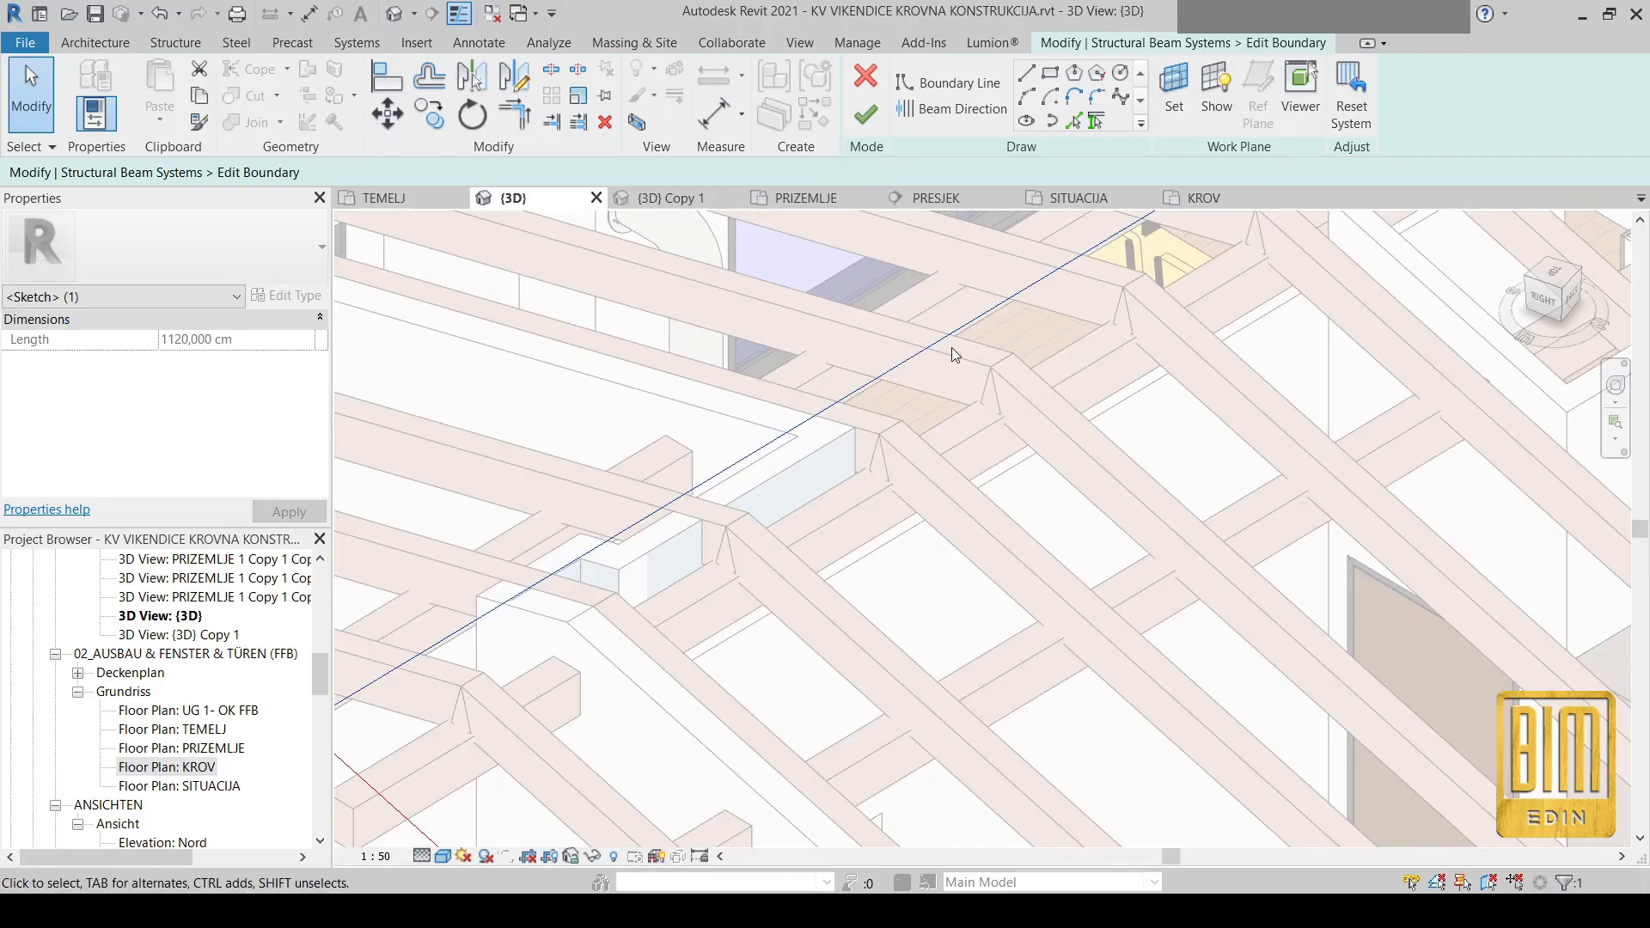
pyautogui.scroll(-4, 956, 383)
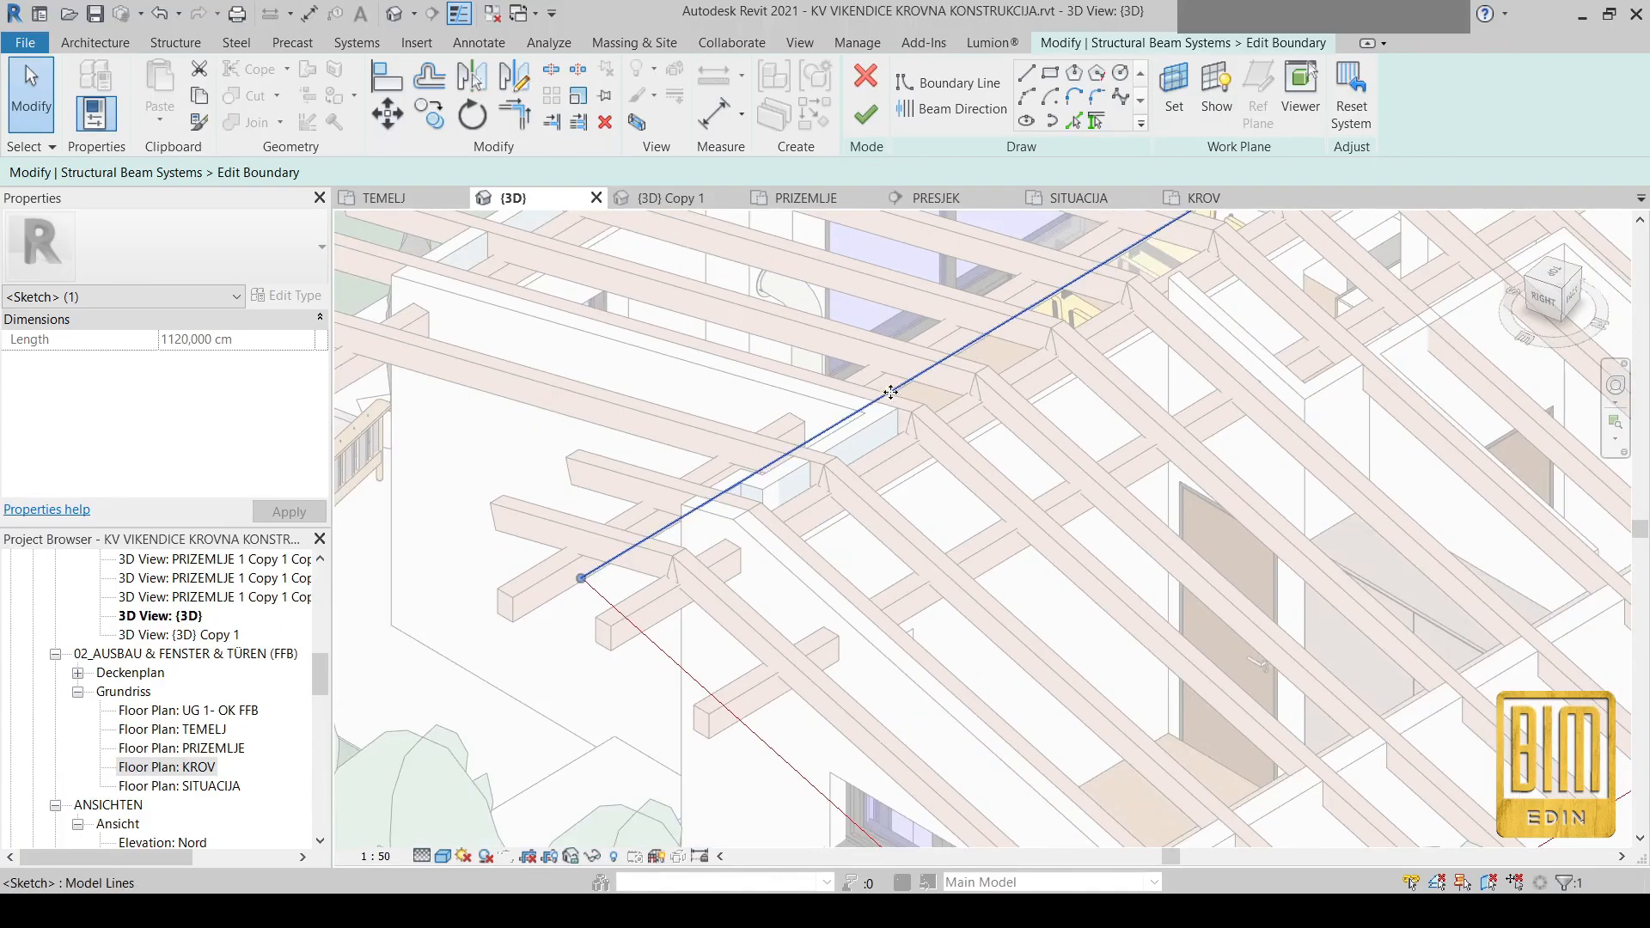
pyautogui.scroll(1, 879, 396)
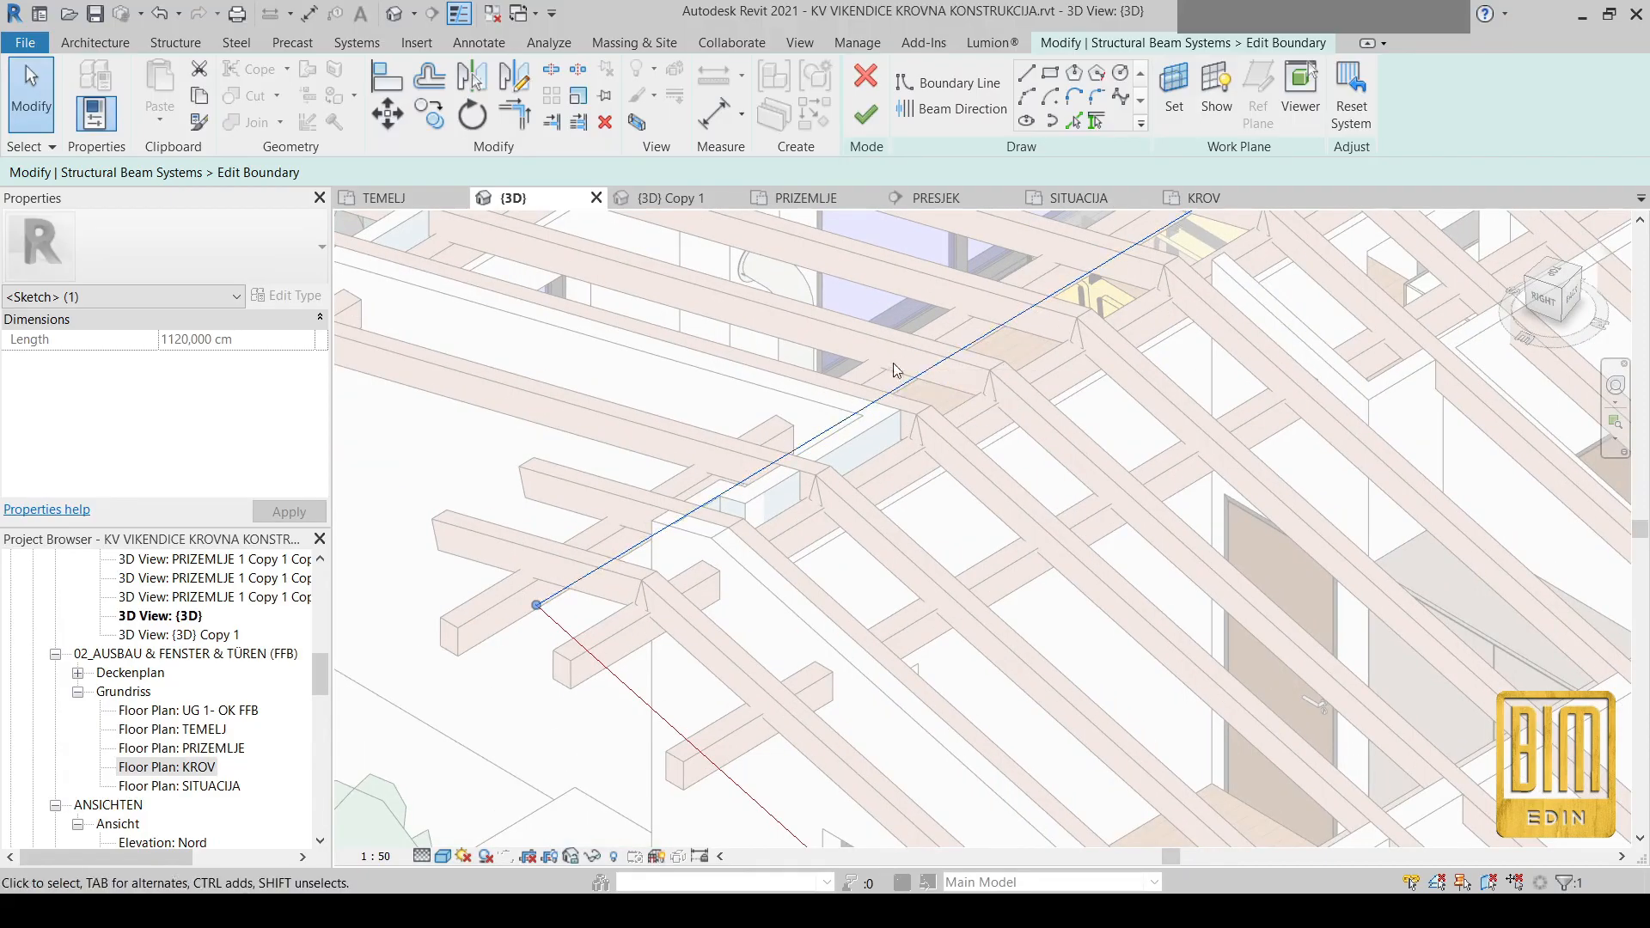
pyautogui.click(867, 107)
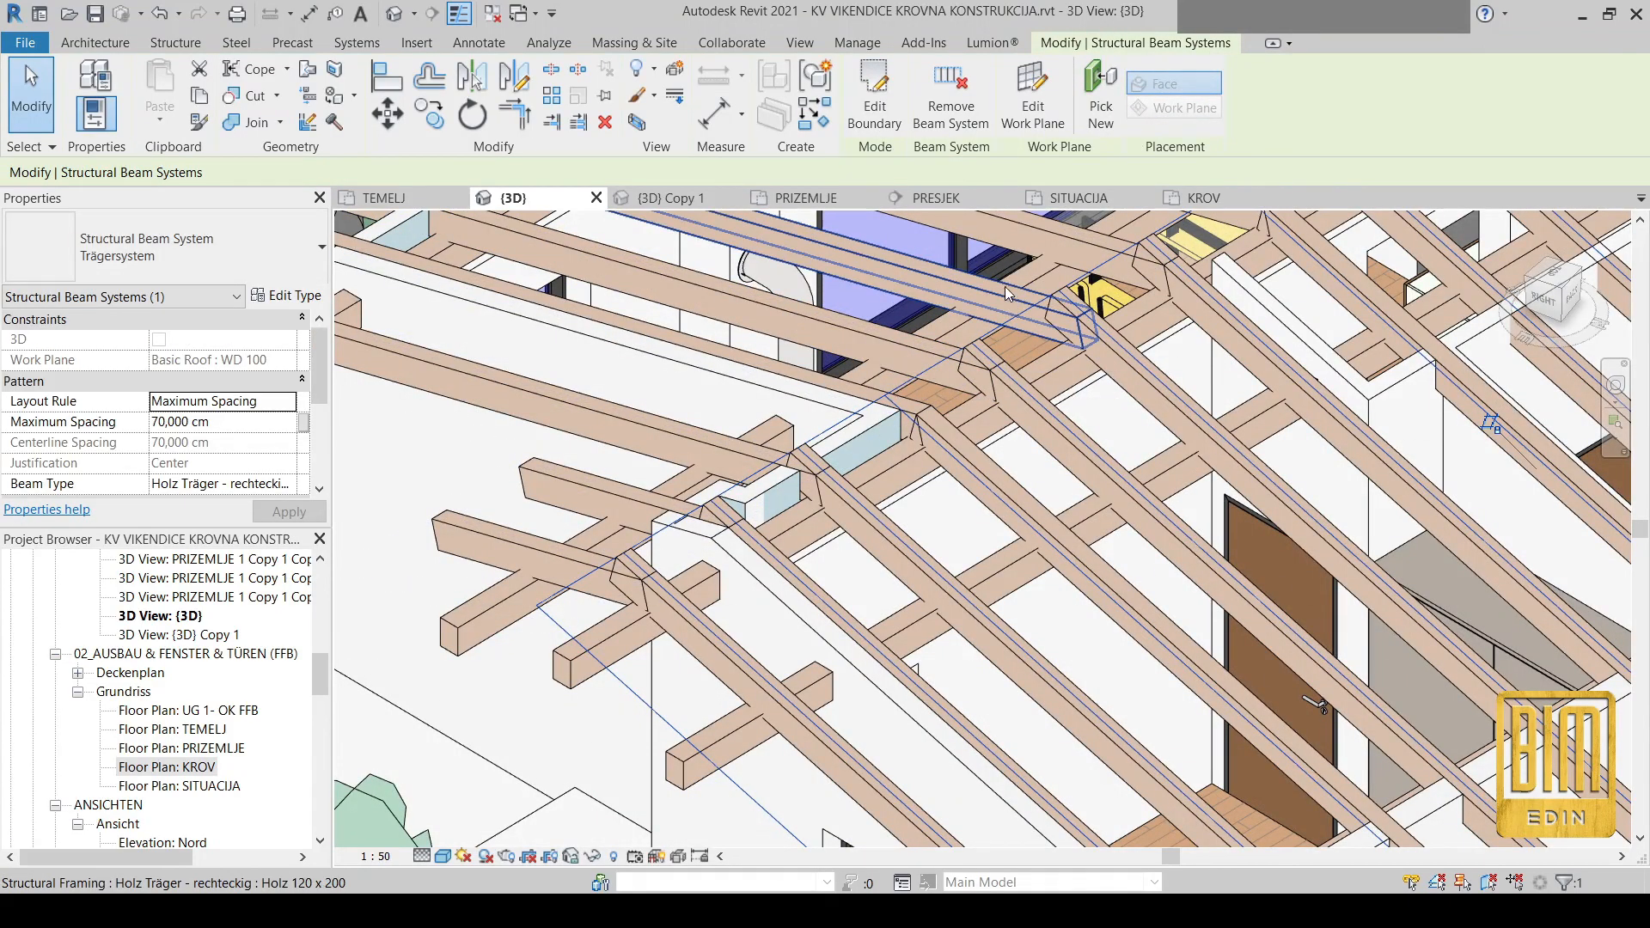
# Edit the front-slope beam system's boundary, moving its ridge line past the ridge towards the rear slope so the rafters overlap
pyautogui.scroll(2, 1210, 389)
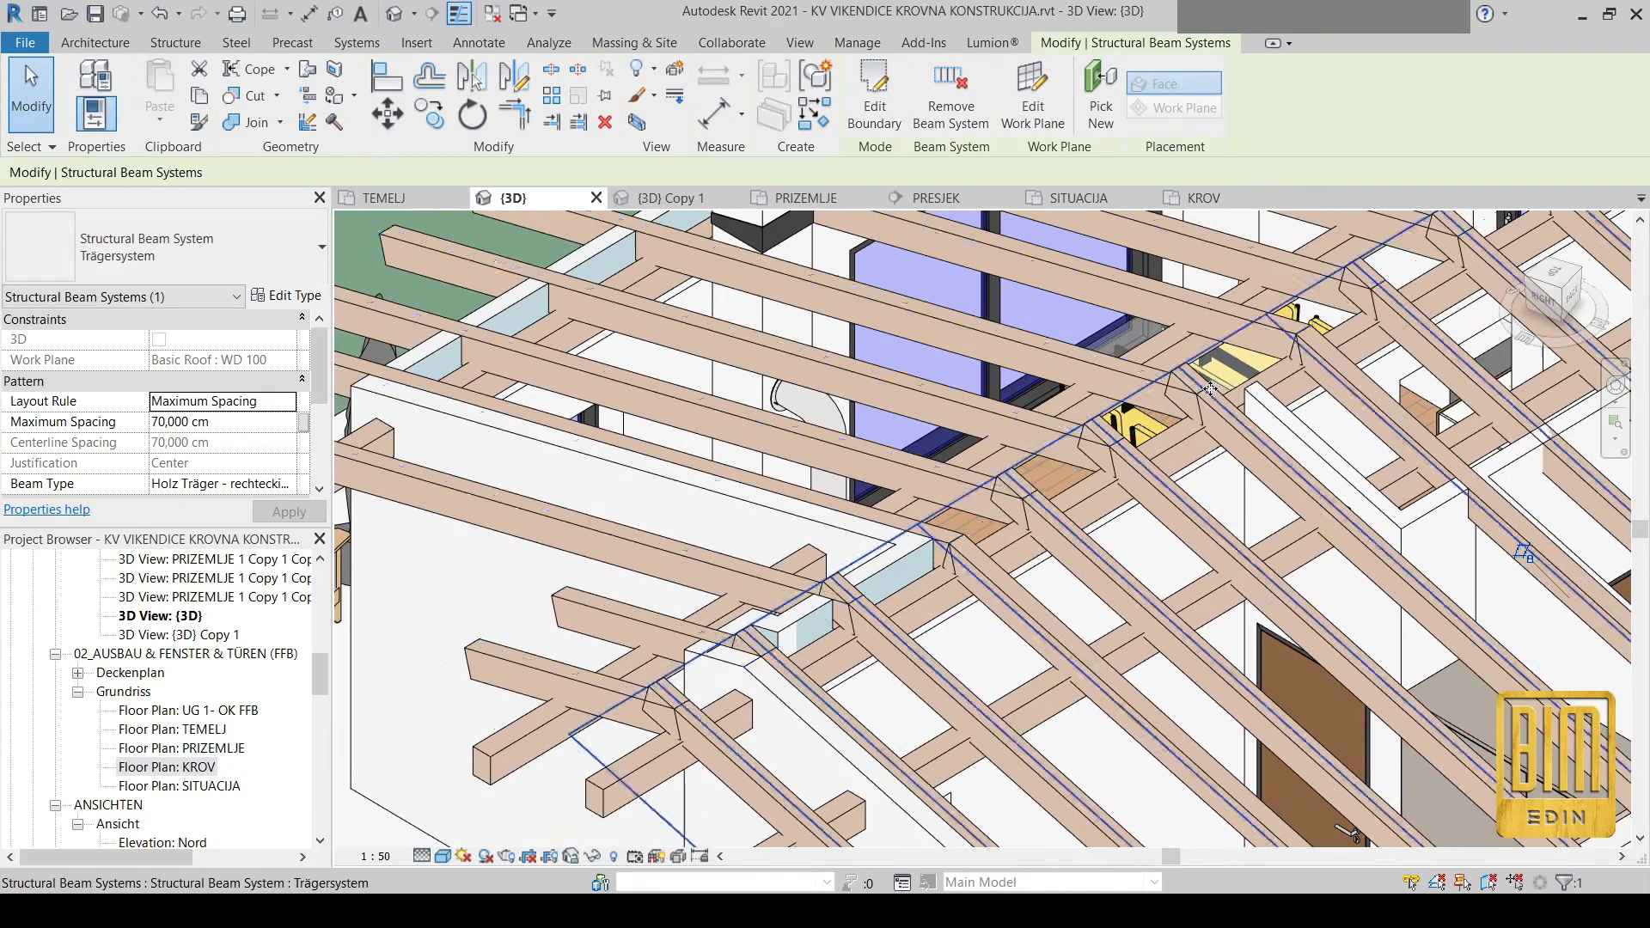
pyautogui.click(1216, 382)
pyautogui.click(882, 110)
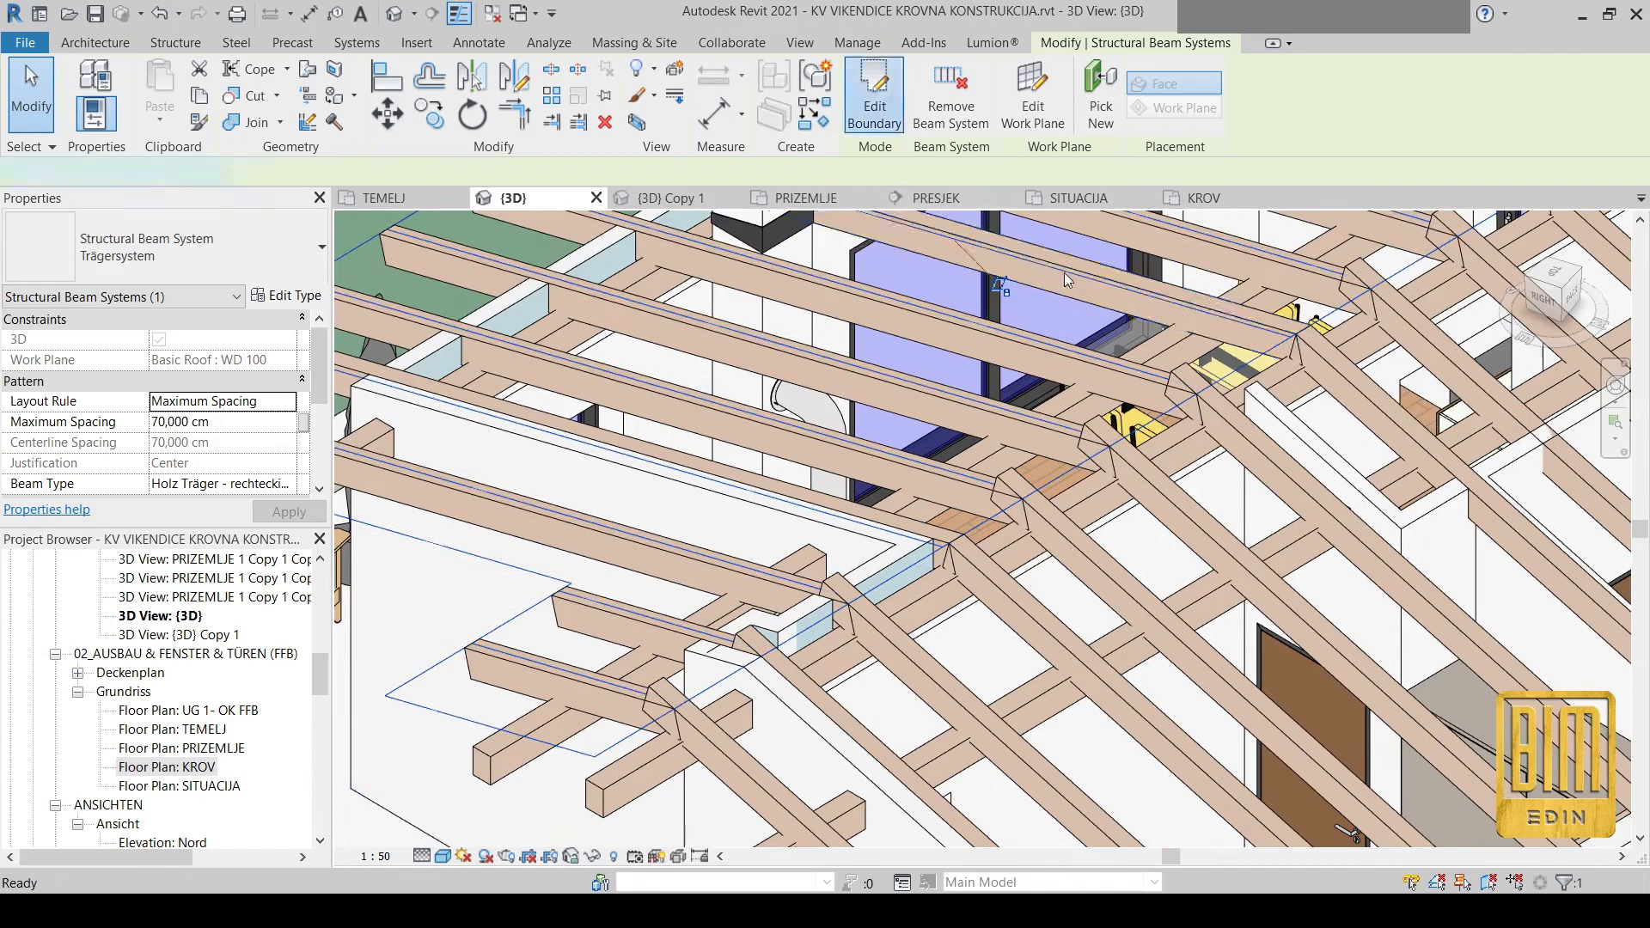
pyautogui.click(1265, 370)
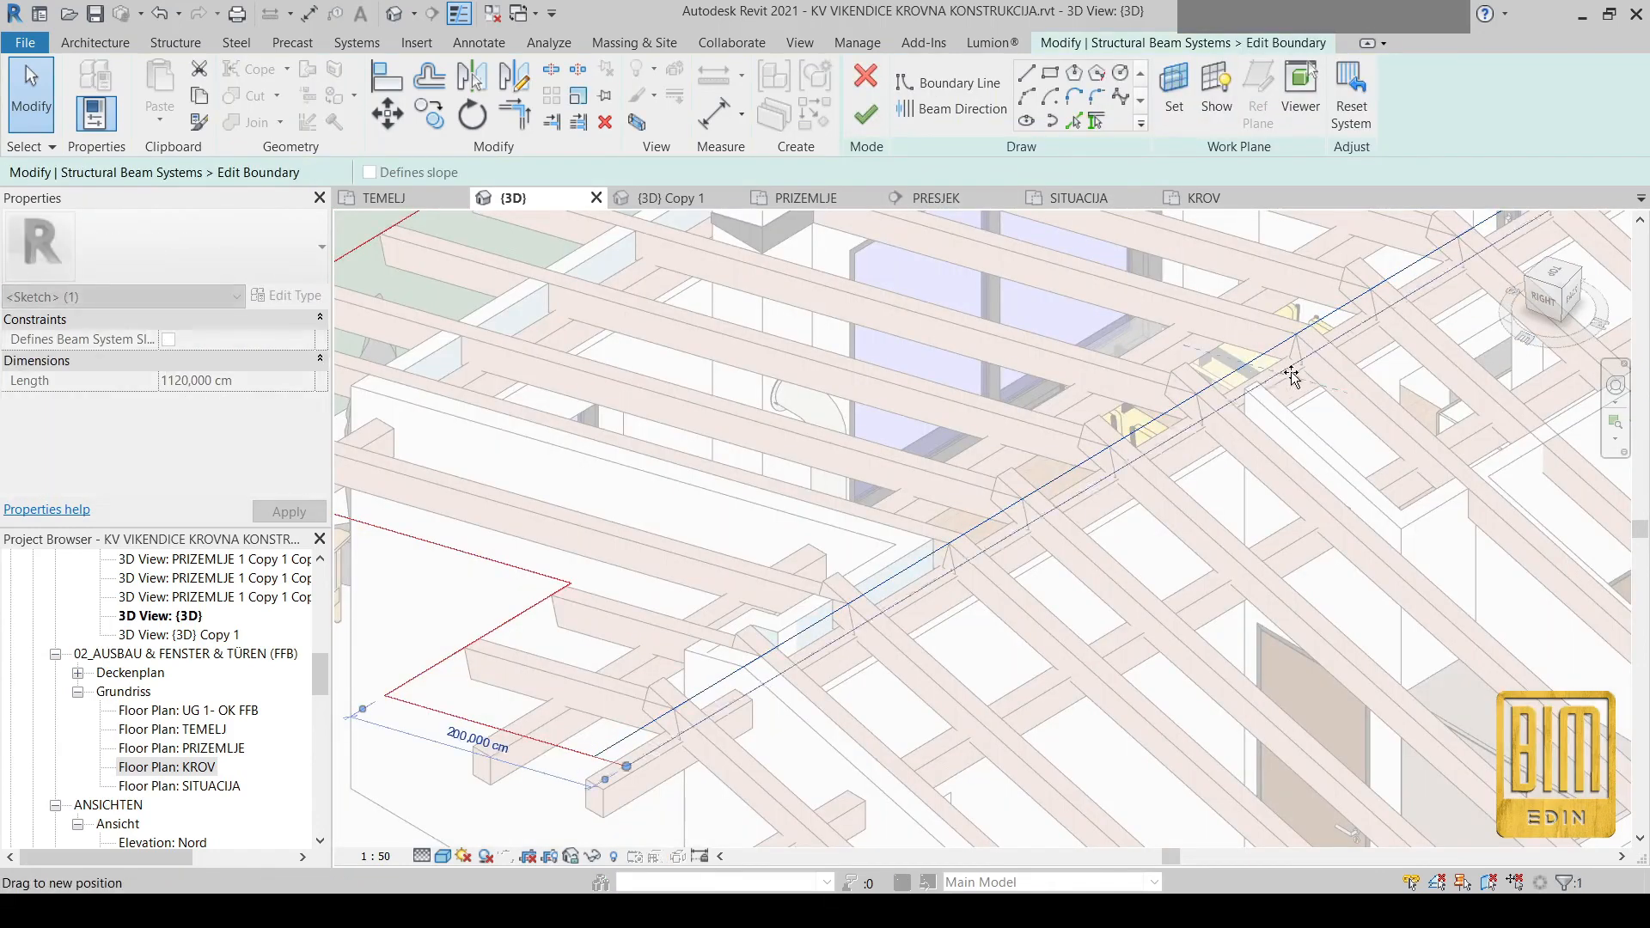
pyautogui.click(866, 125)
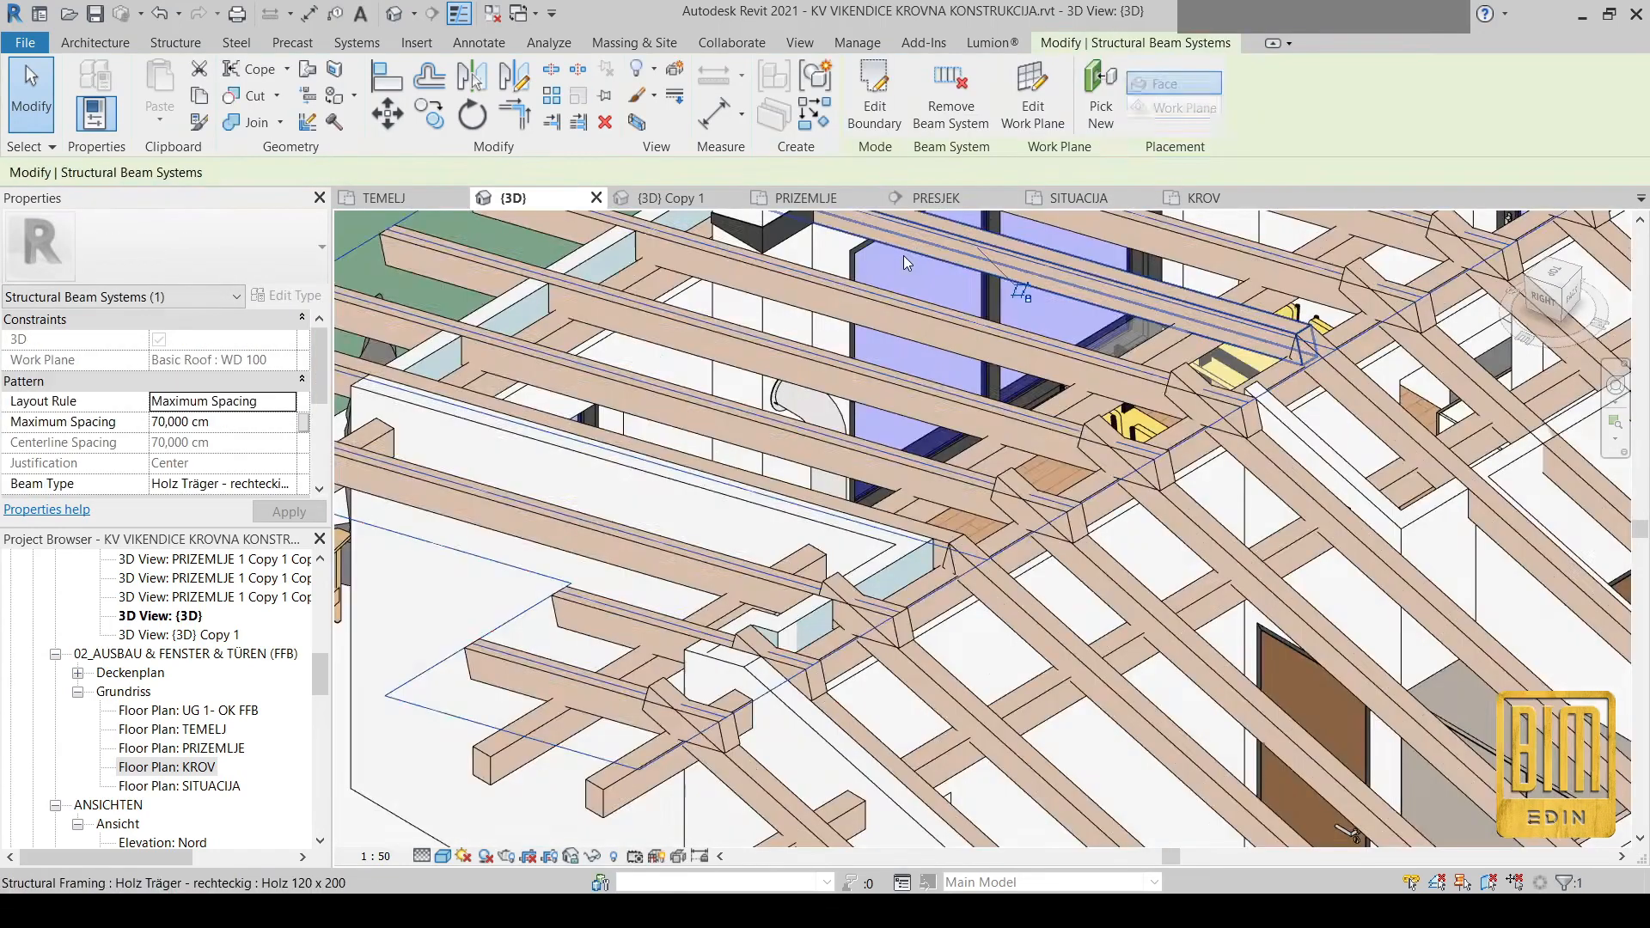
# Set the 3D view to the Top orientation and select the outermost rear-slope rafter on the bedroom side
pyautogui.scroll(-5, 1040, 352)
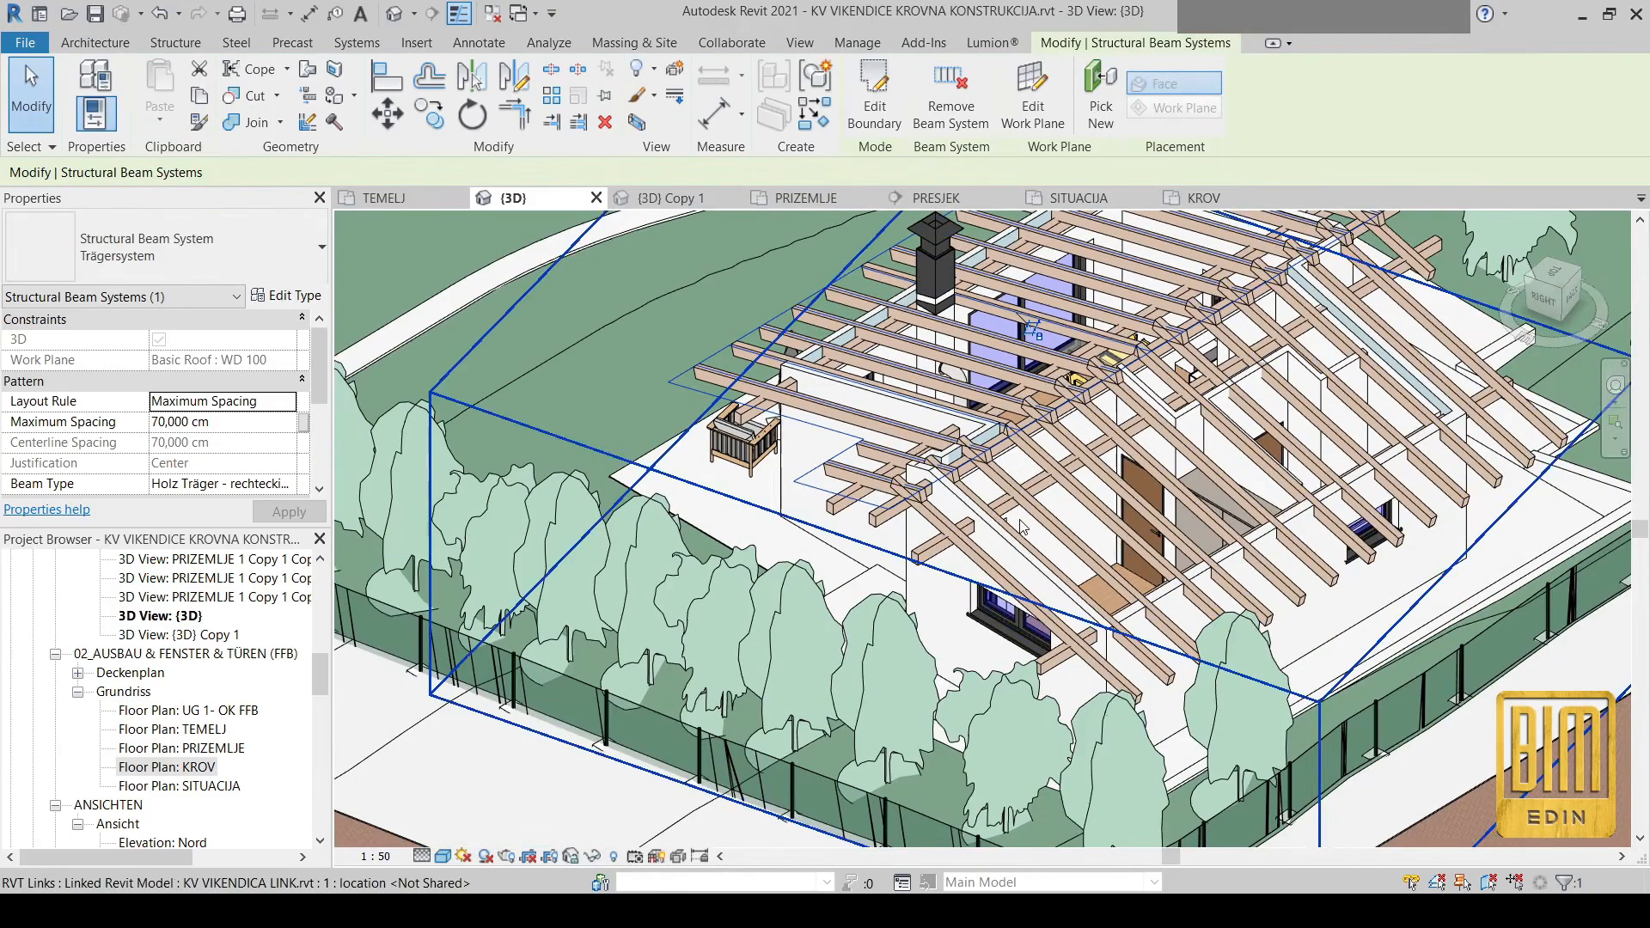
pyautogui.keyDown('shift'); pyautogui.moveTo(1032, 581); pyautogui.dragTo(1109, 660, button='middle'); pyautogui.keyUp('shift')
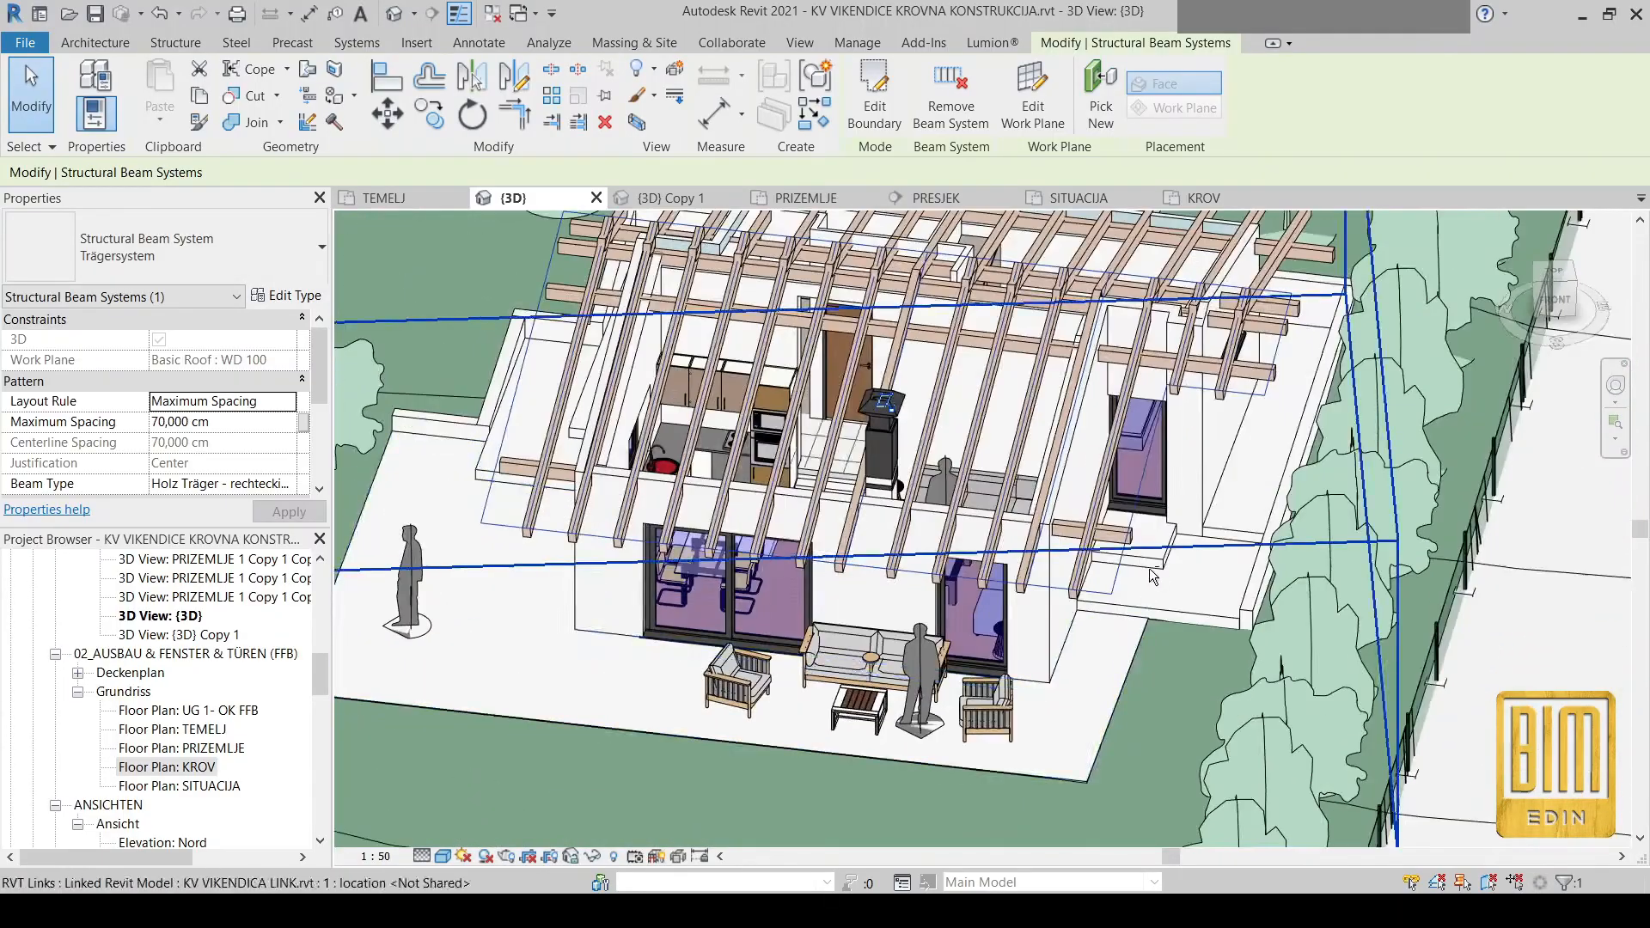
pyautogui.keyDown('shift'); pyautogui.moveTo(1162, 576); pyautogui.dragTo(1227, 389, button='middle'); pyautogui.keyUp('shift')
pyautogui.scroll(-3, 1194, 469)
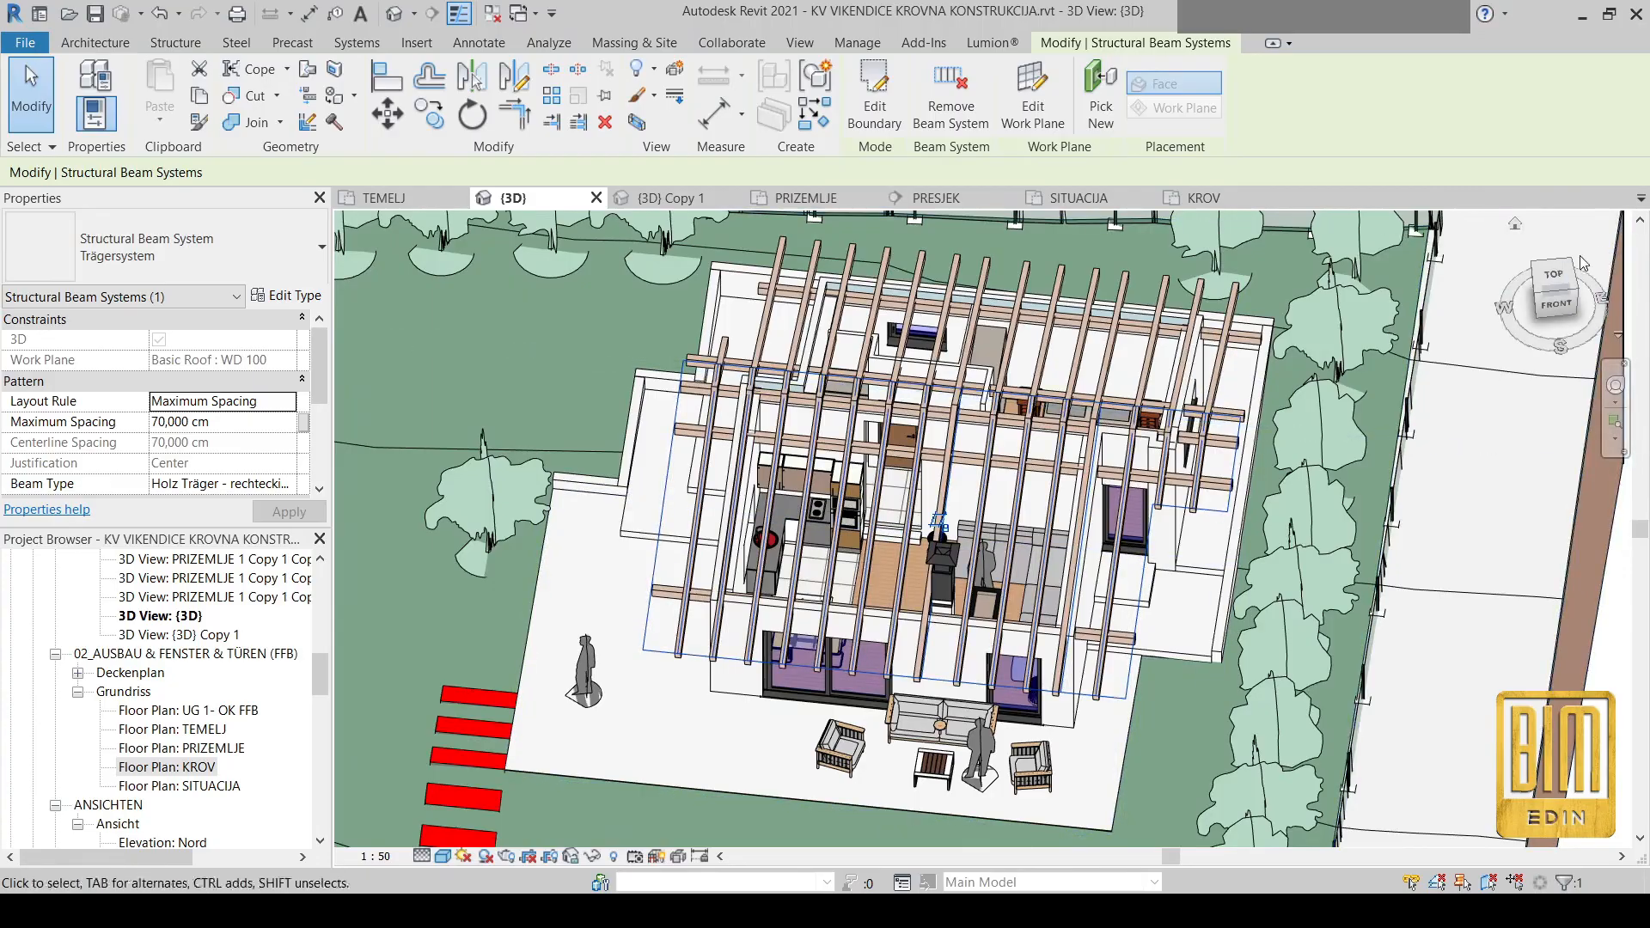
pyautogui.click(1555, 276)
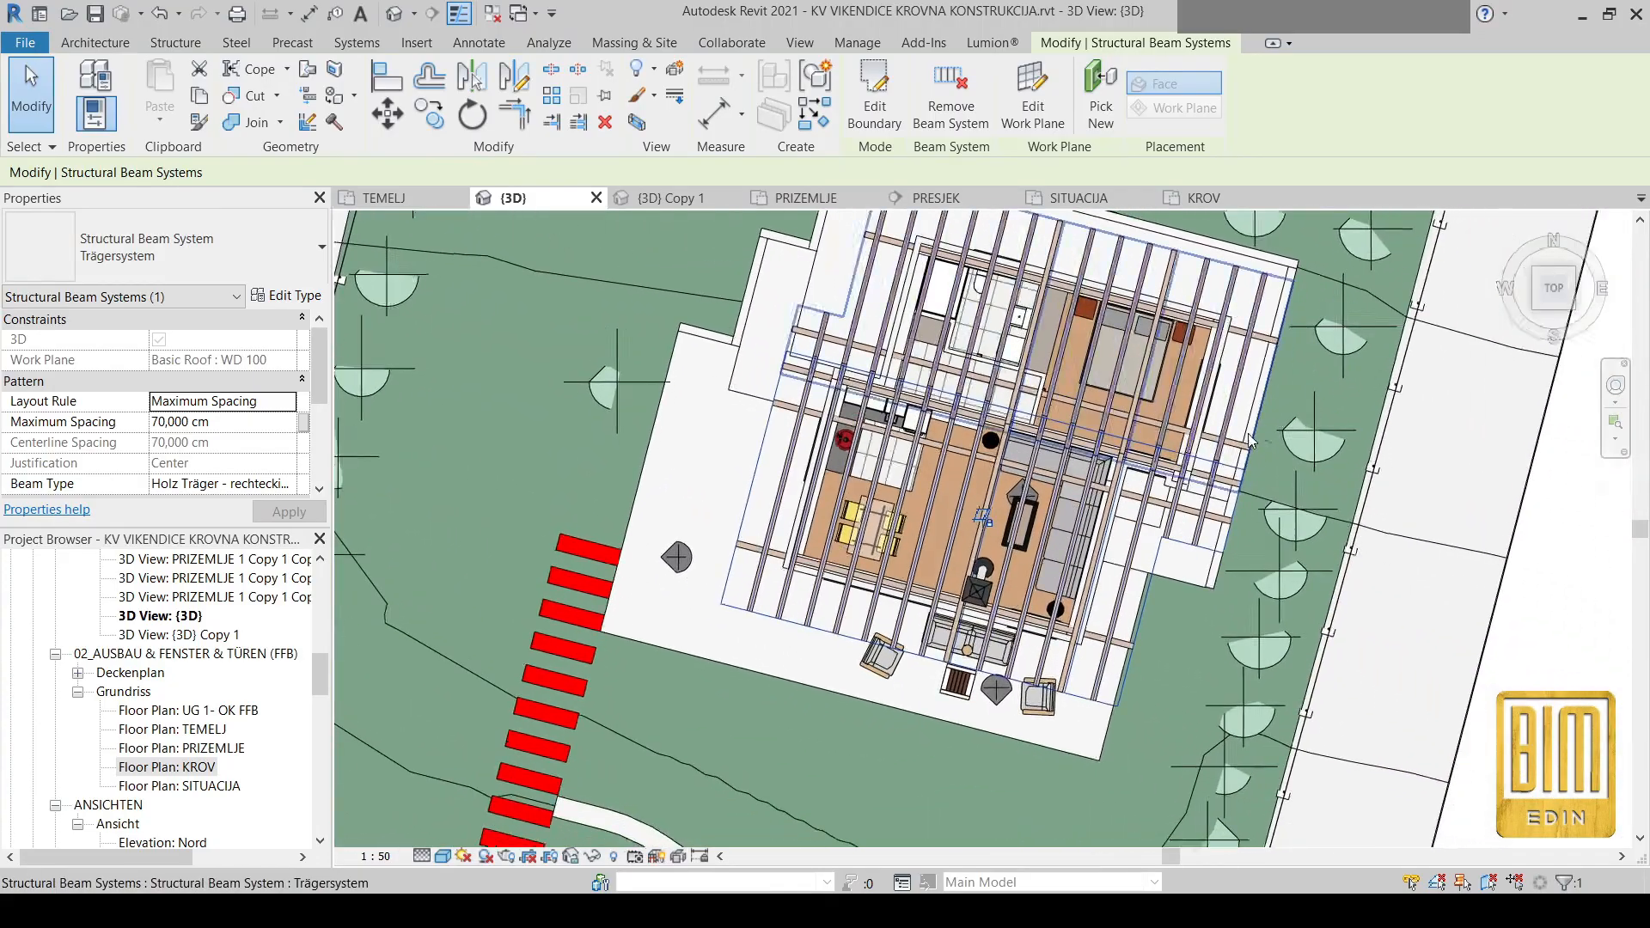
pyautogui.scroll(2, 1276, 329)
pyautogui.scroll(3, 1276, 330)
pyautogui.click(1167, 679)
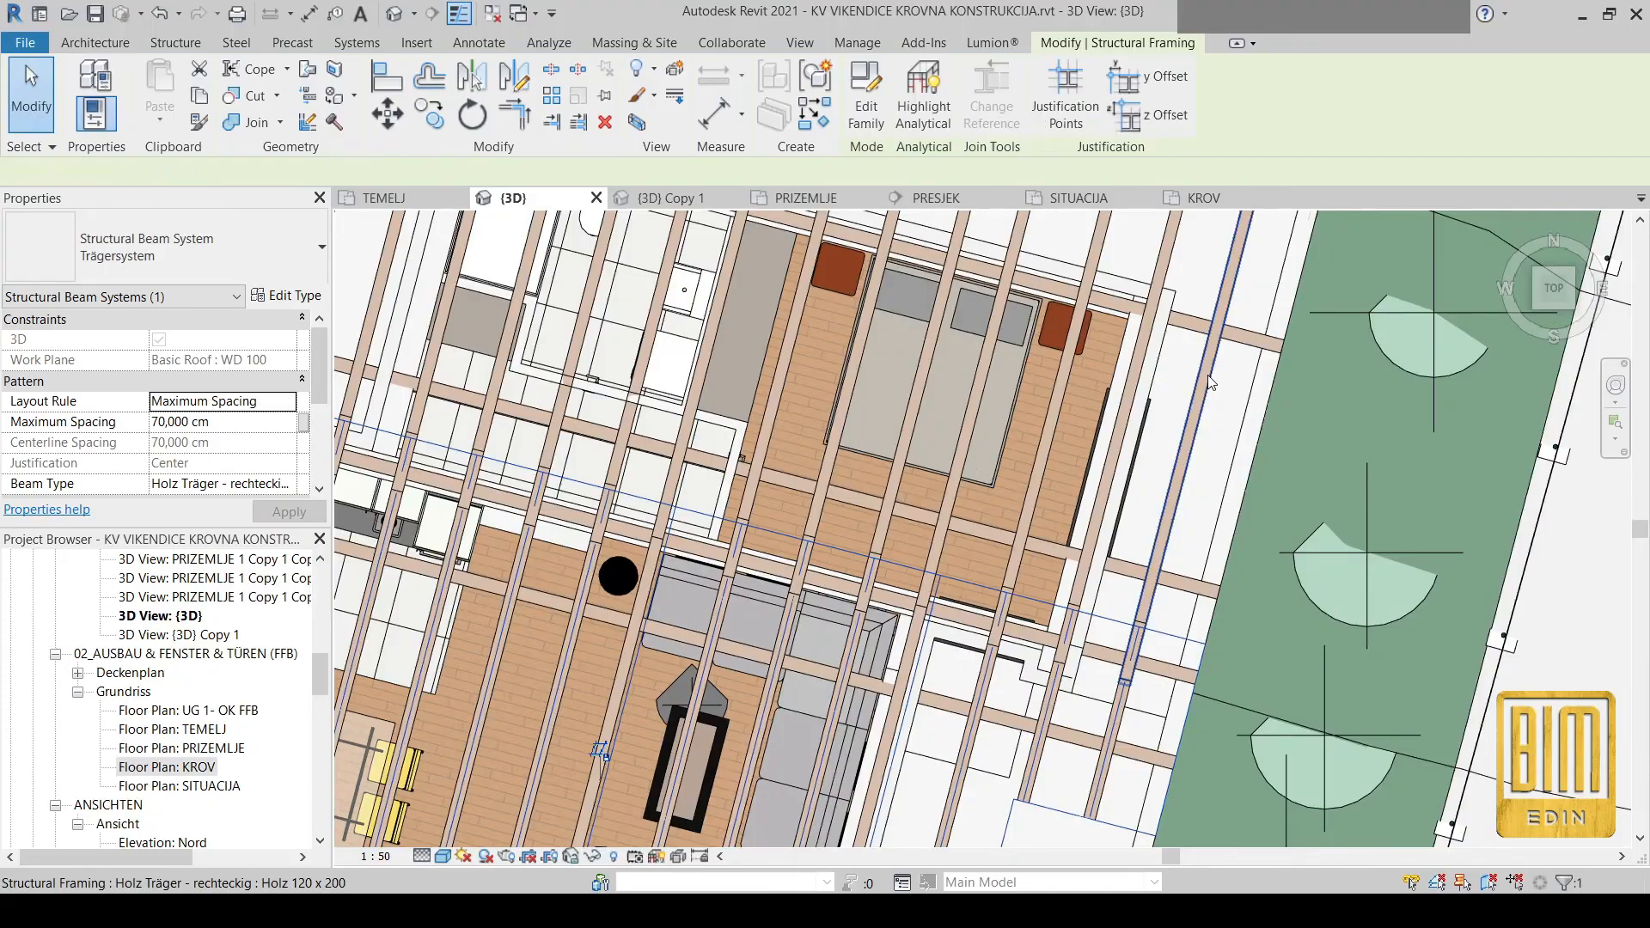
# Unpin the two rafter segments at the house's east edge and copy them 64 cm outward to the purlin end
pyautogui.keyDown('ctrl'); pyautogui.click(1115, 728); pyautogui.keyUp('ctrl')
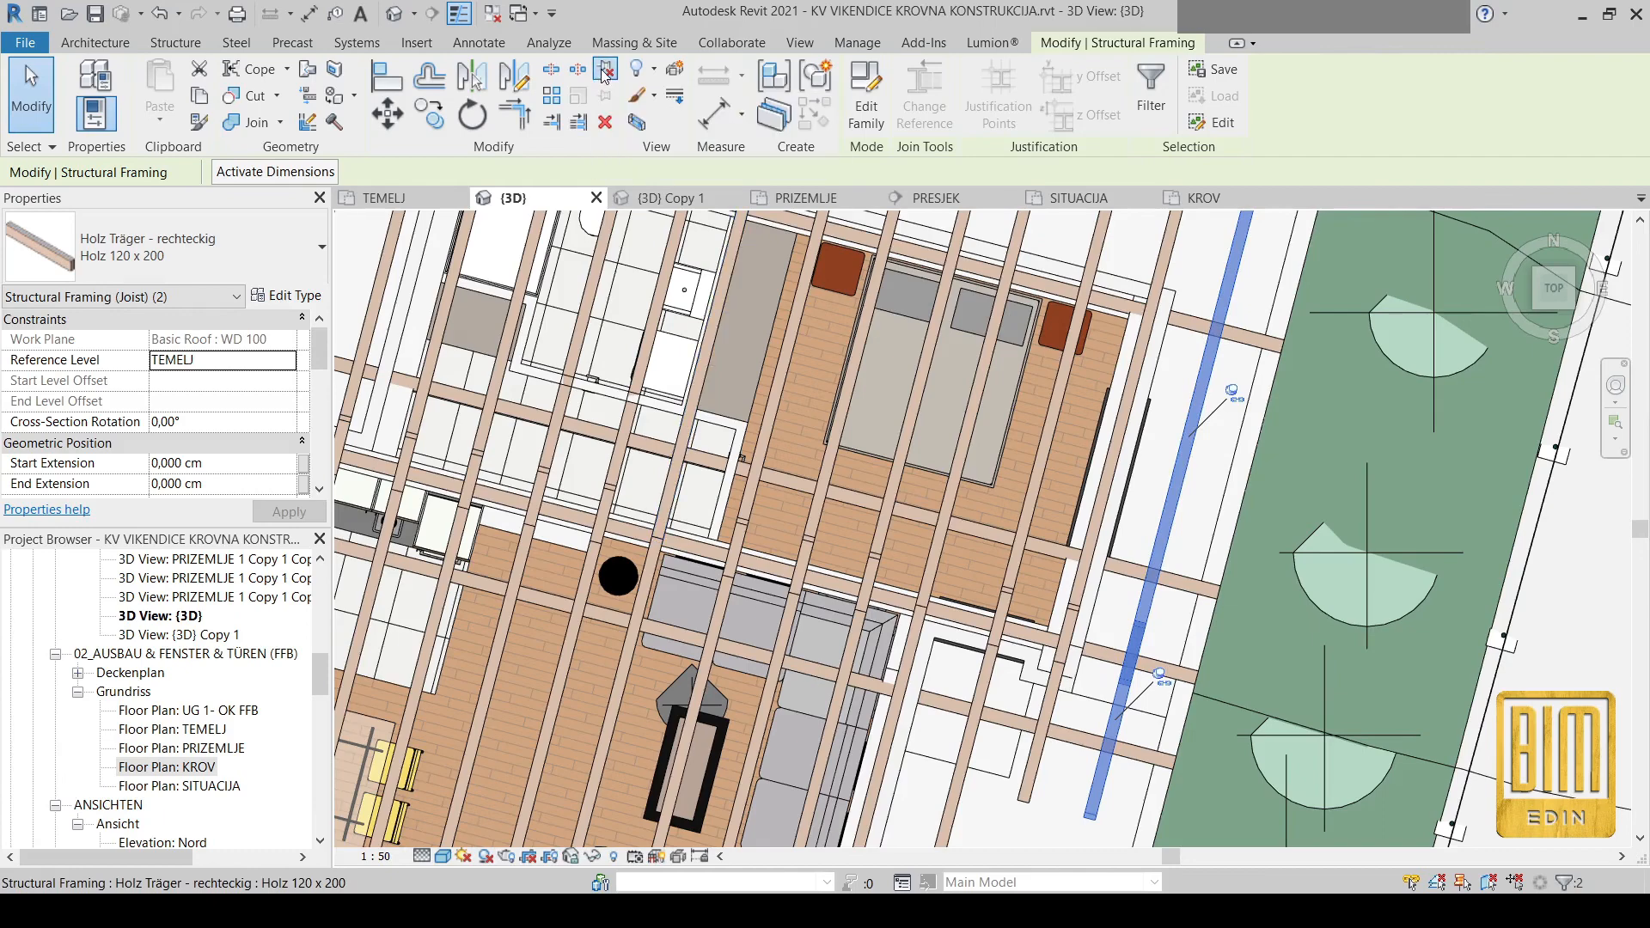
pyautogui.moveTo(1156, 635); pyautogui.dragTo(1092, 445, button='middle')
pyautogui.scroll(4, 1093, 448)
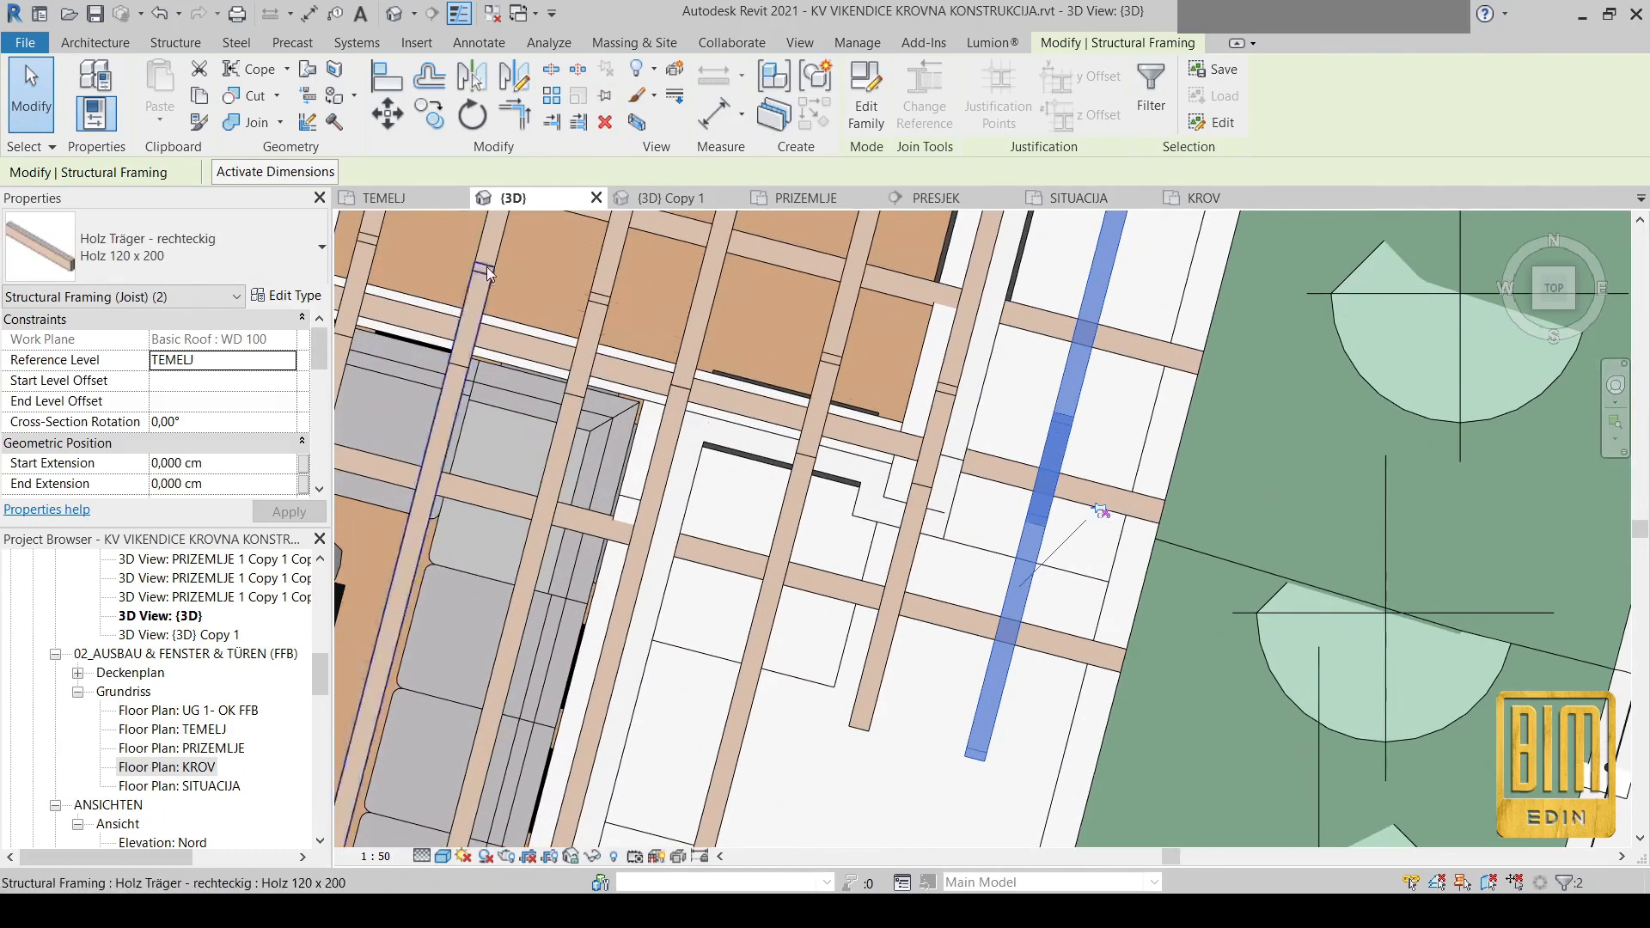
pyautogui.click(428, 119)
pyautogui.scroll(3, 1062, 496)
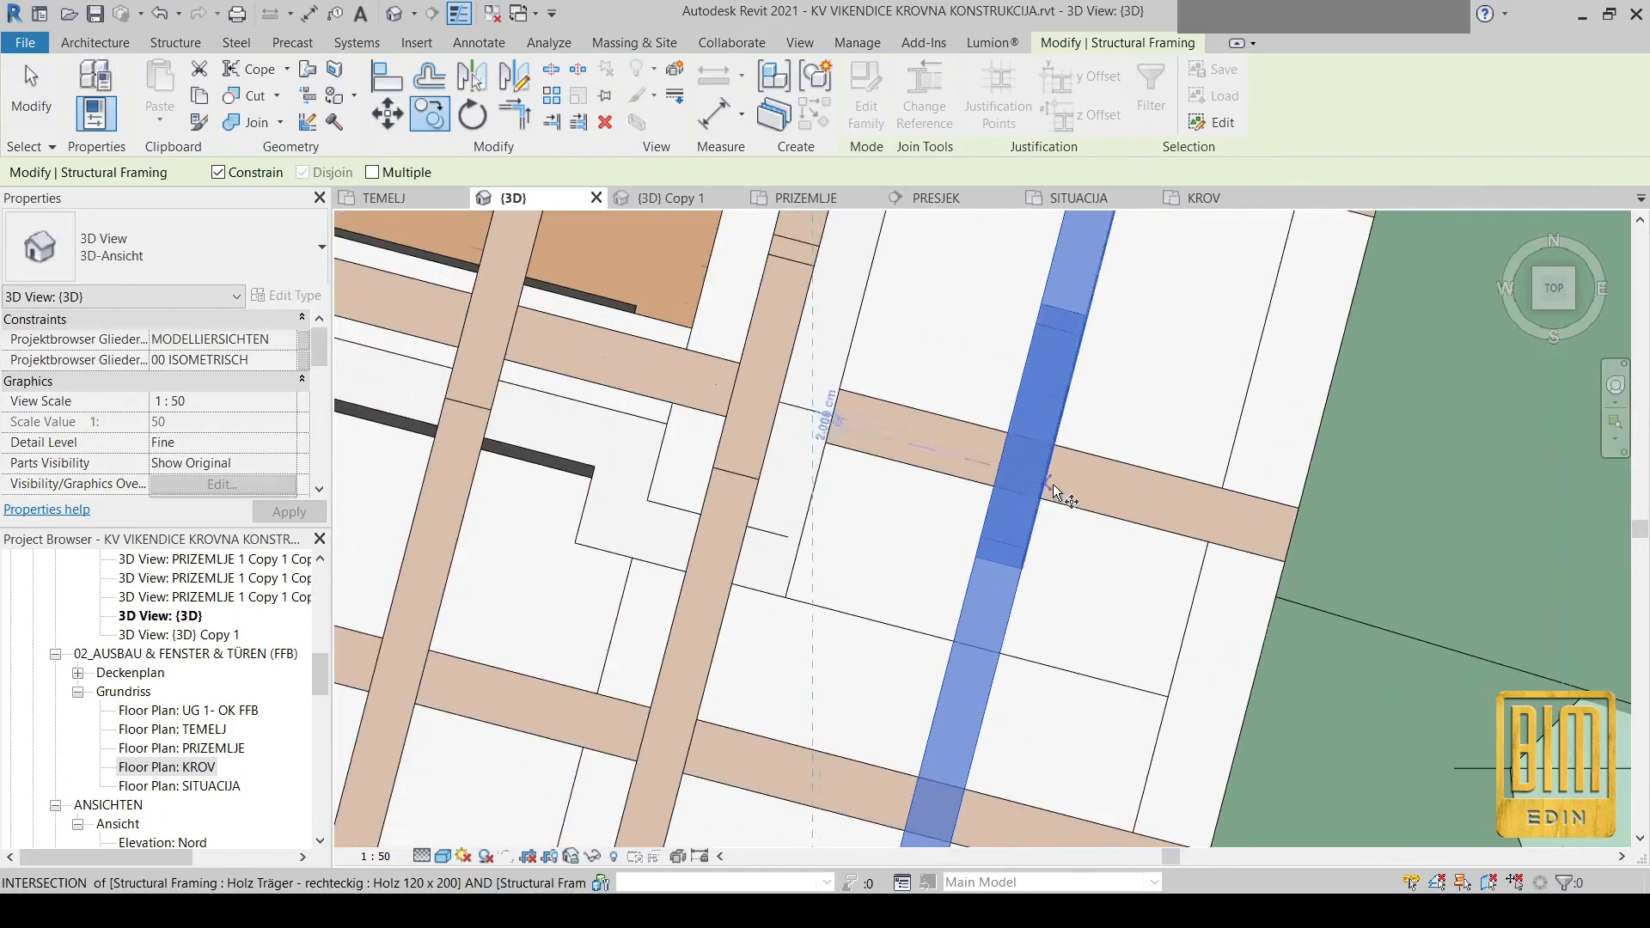
pyautogui.click(1051, 472)
pyautogui.click(1293, 531)
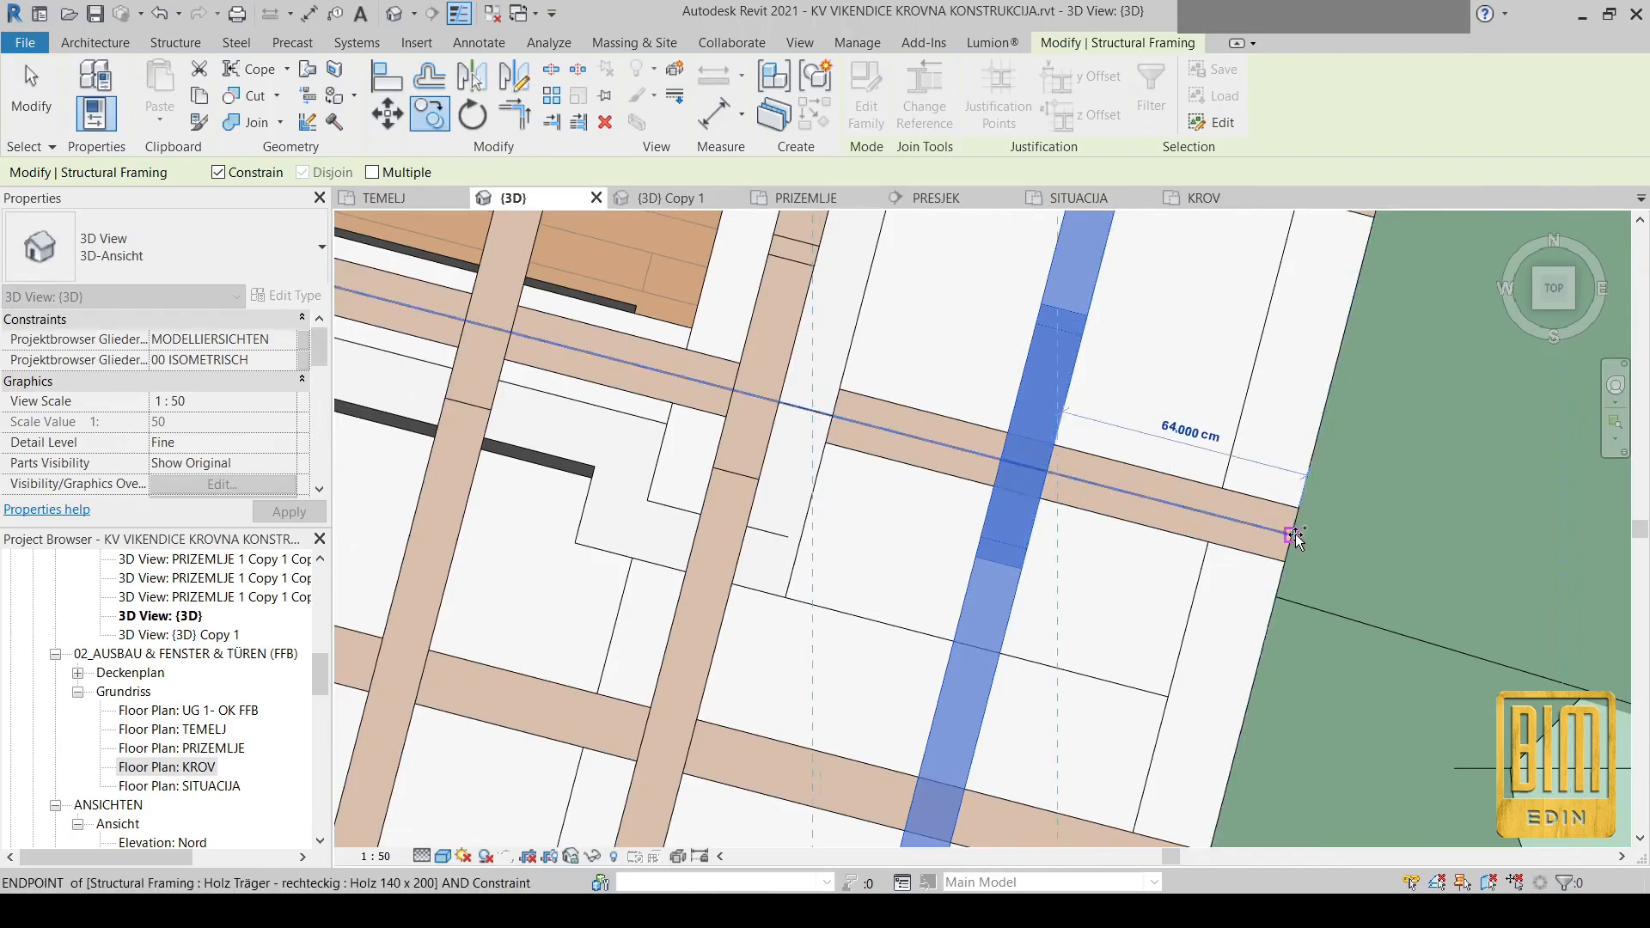
# Unpin the two outermost rafter segments on the west side and copy them 64 cm outward to the purlin end
pyautogui.scroll(-2, 1160, 477)
pyautogui.scroll(-5, 1141, 467)
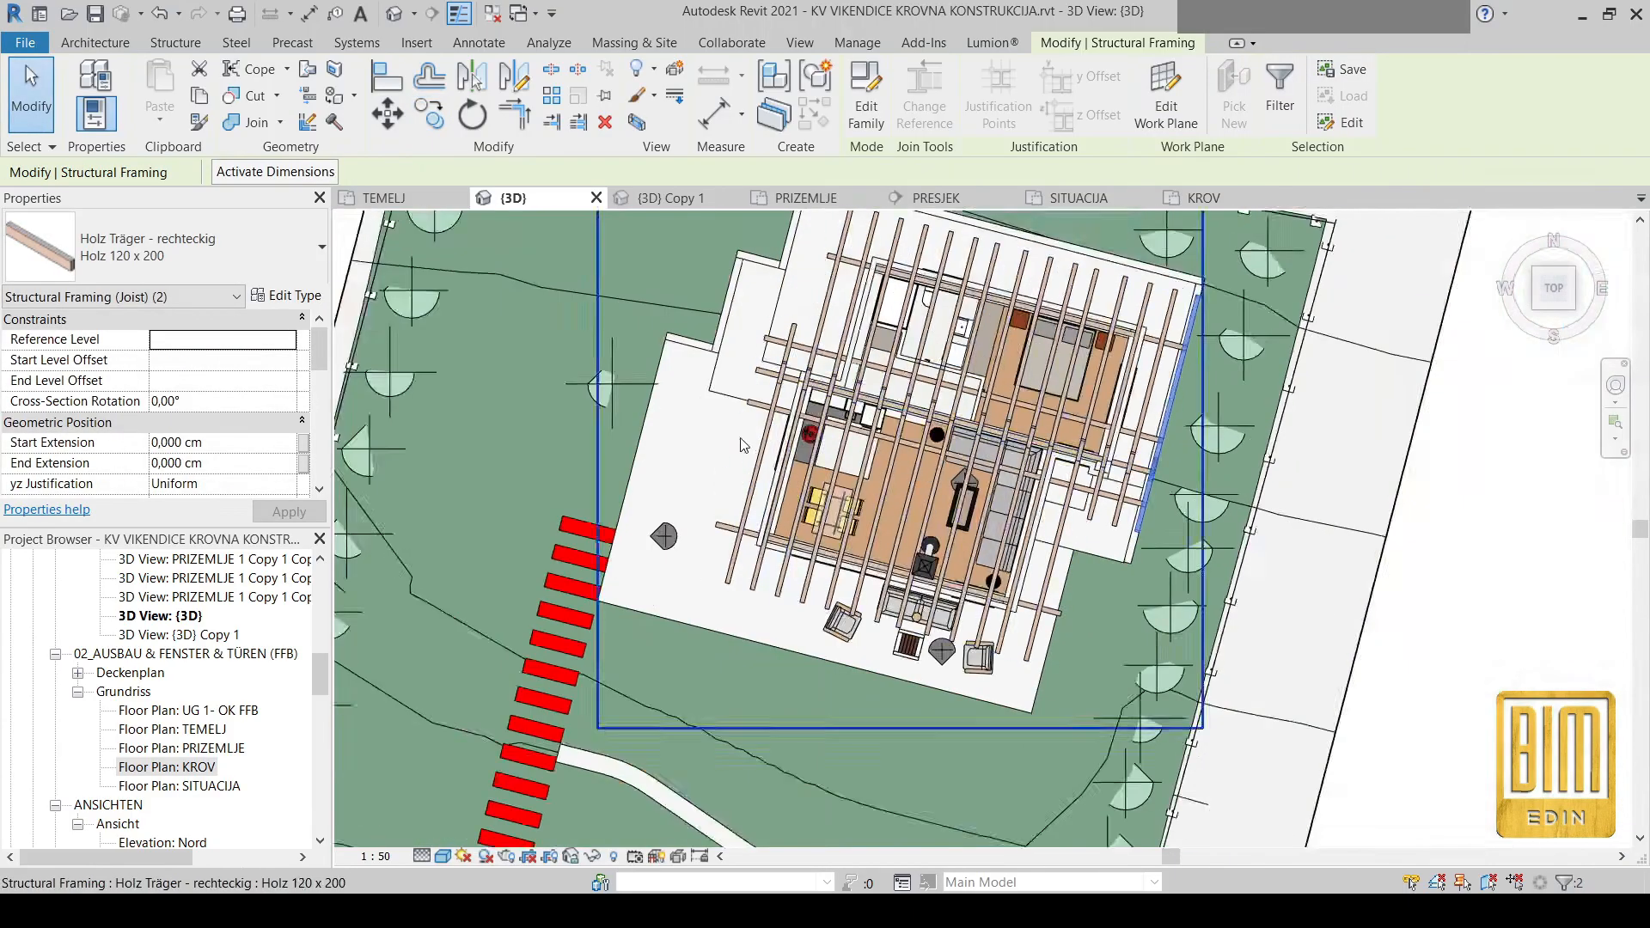
pyautogui.scroll(5, 868, 339)
pyautogui.scroll(1, 867, 339)
pyautogui.click(822, 496)
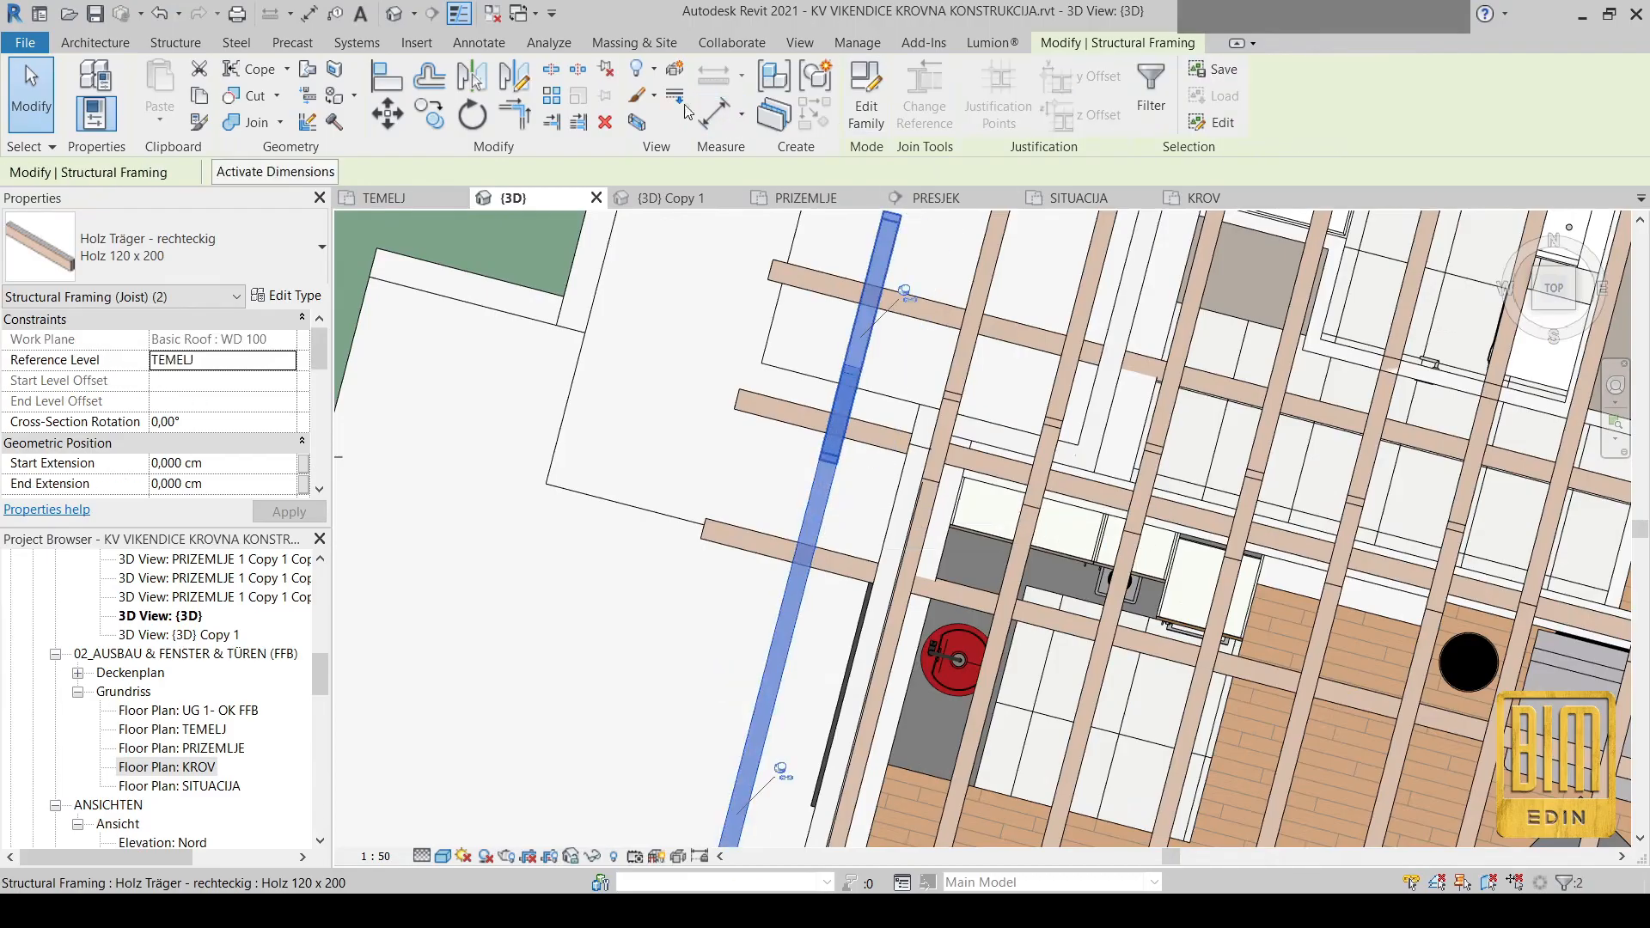
pyautogui.click(605, 70)
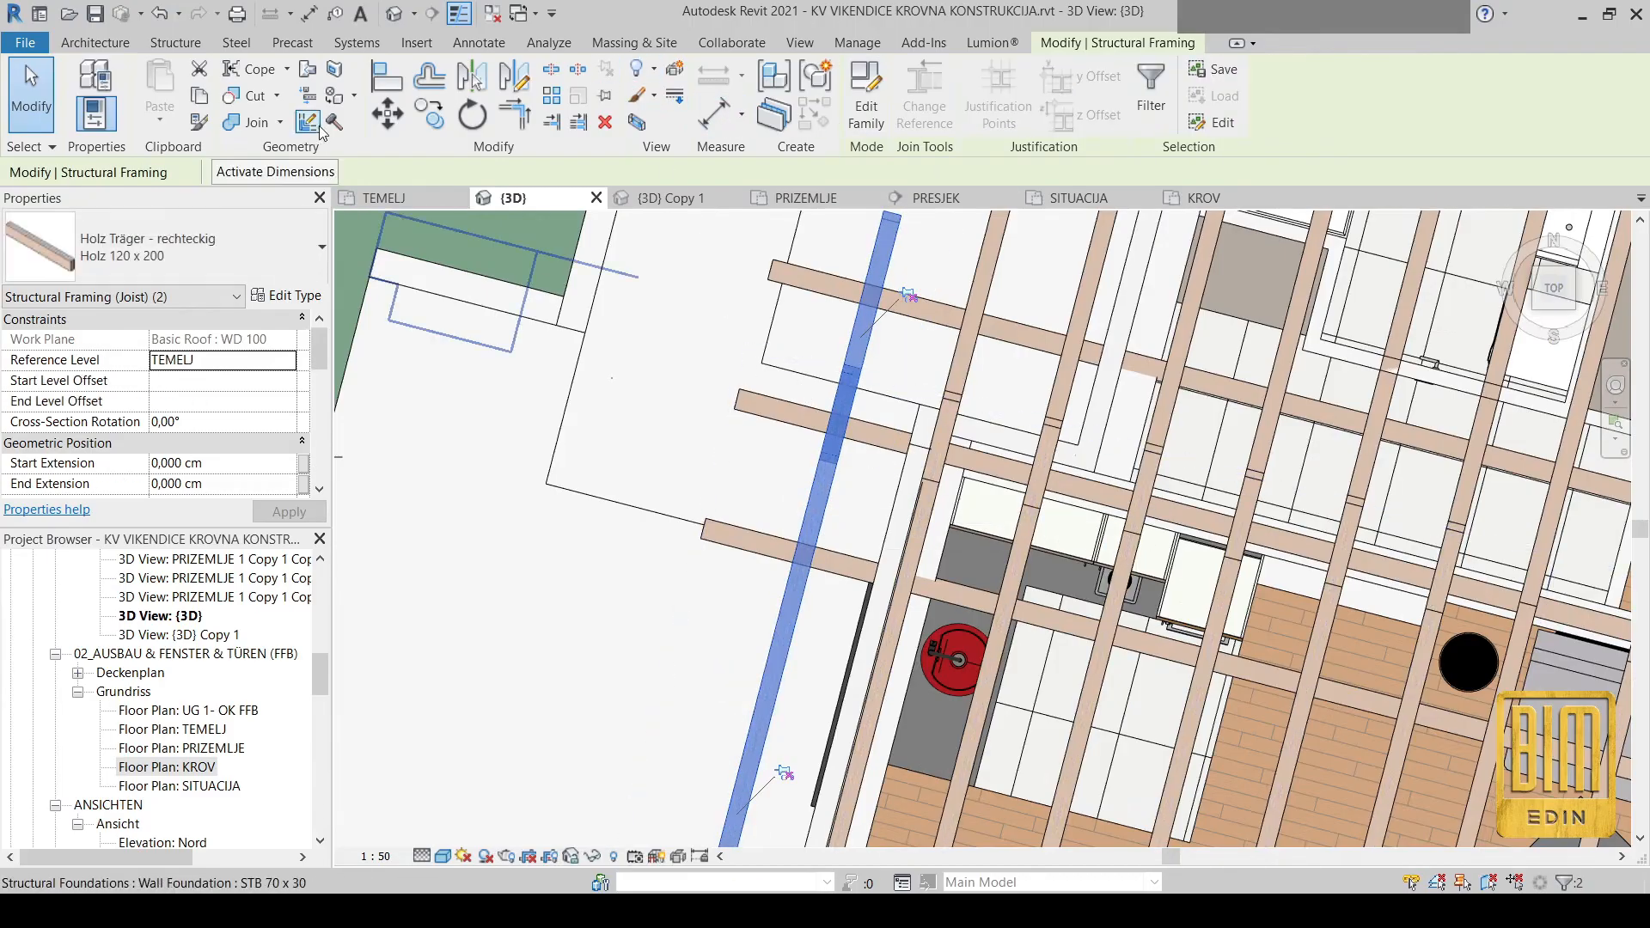
pyautogui.click(441, 119)
pyautogui.scroll(4, 773, 360)
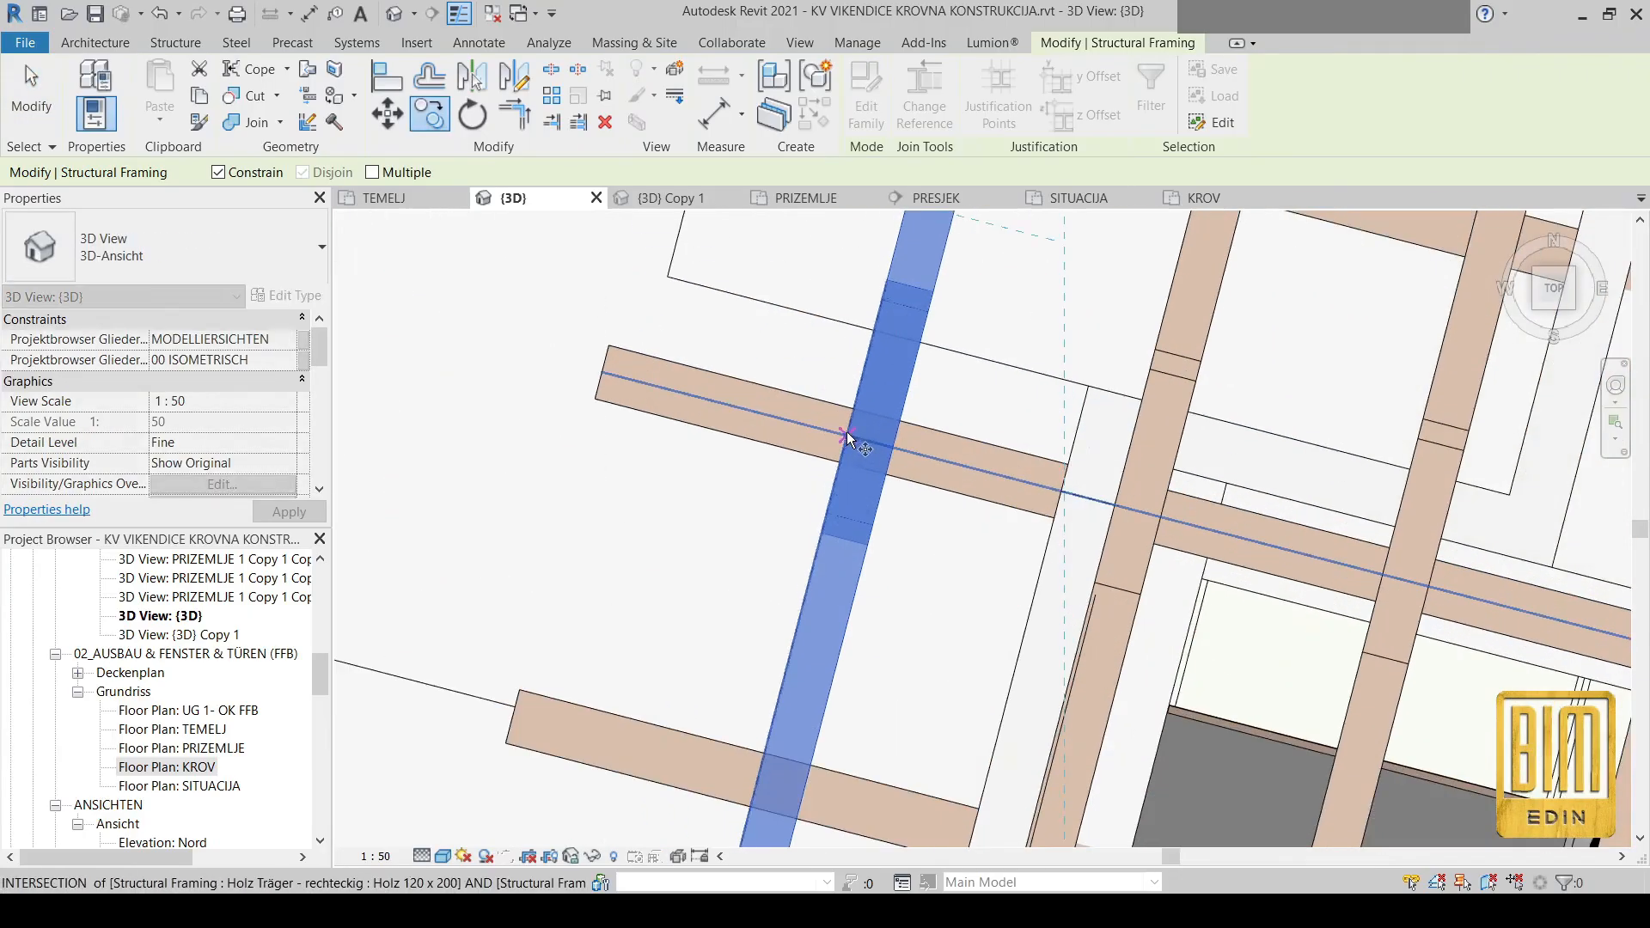
pyautogui.click(847, 434)
pyautogui.click(602, 373)
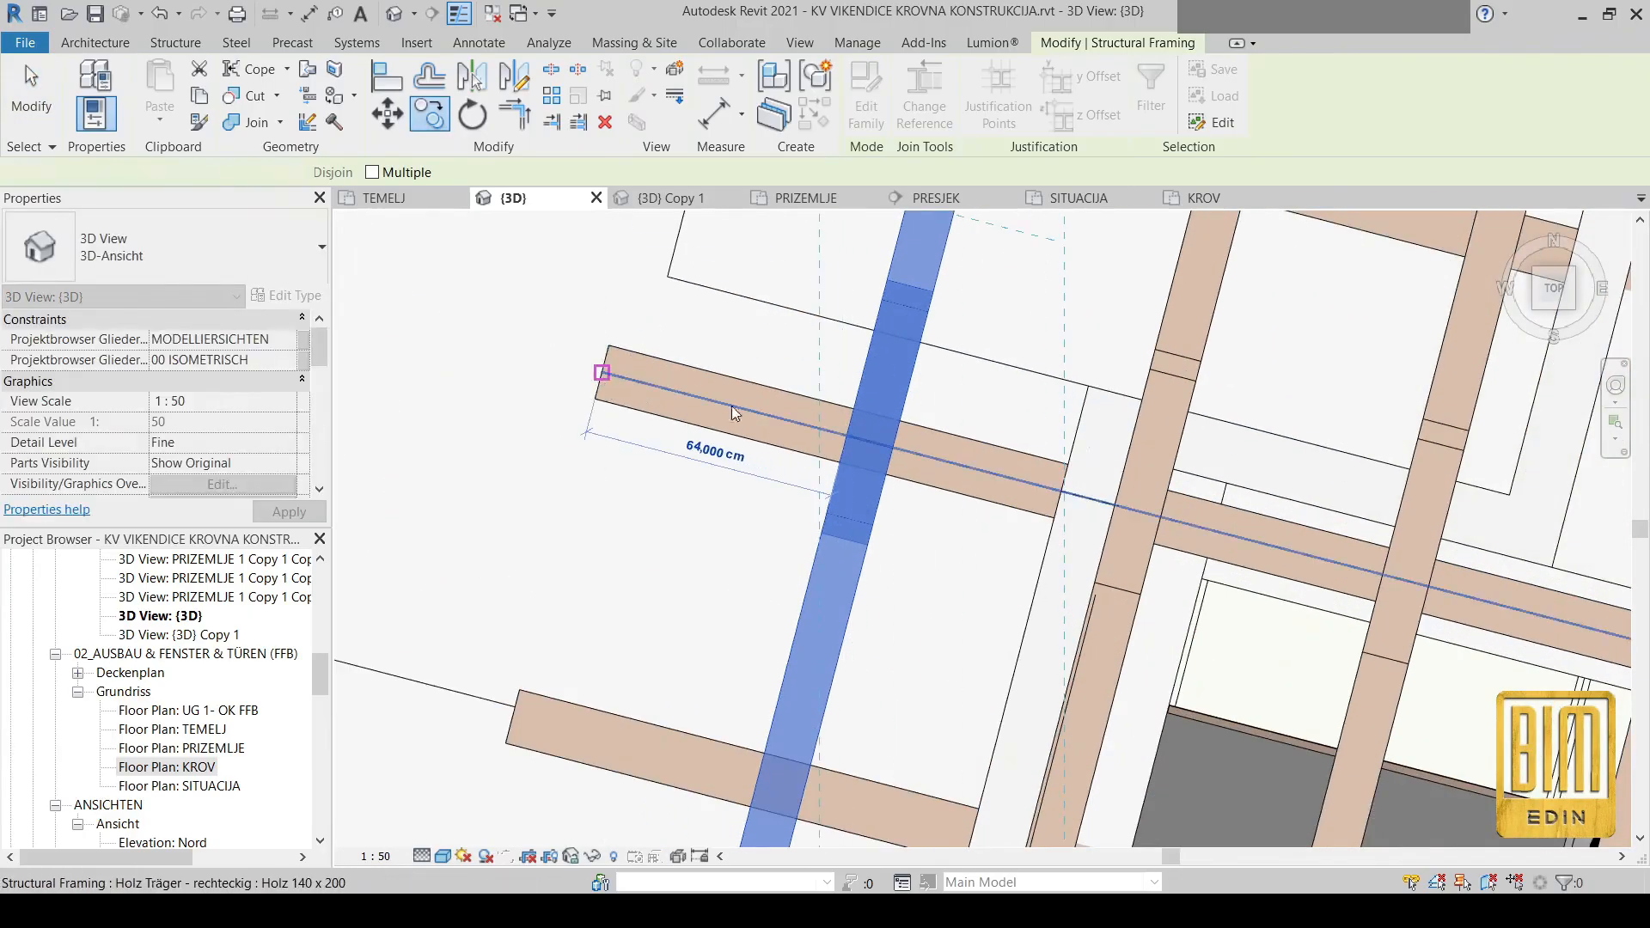
# Inspect the roof framing and the rafters at its outer edges from an angled 3D view
pyautogui.scroll(-1, 741, 430)
pyautogui.scroll(-6, 741, 436)
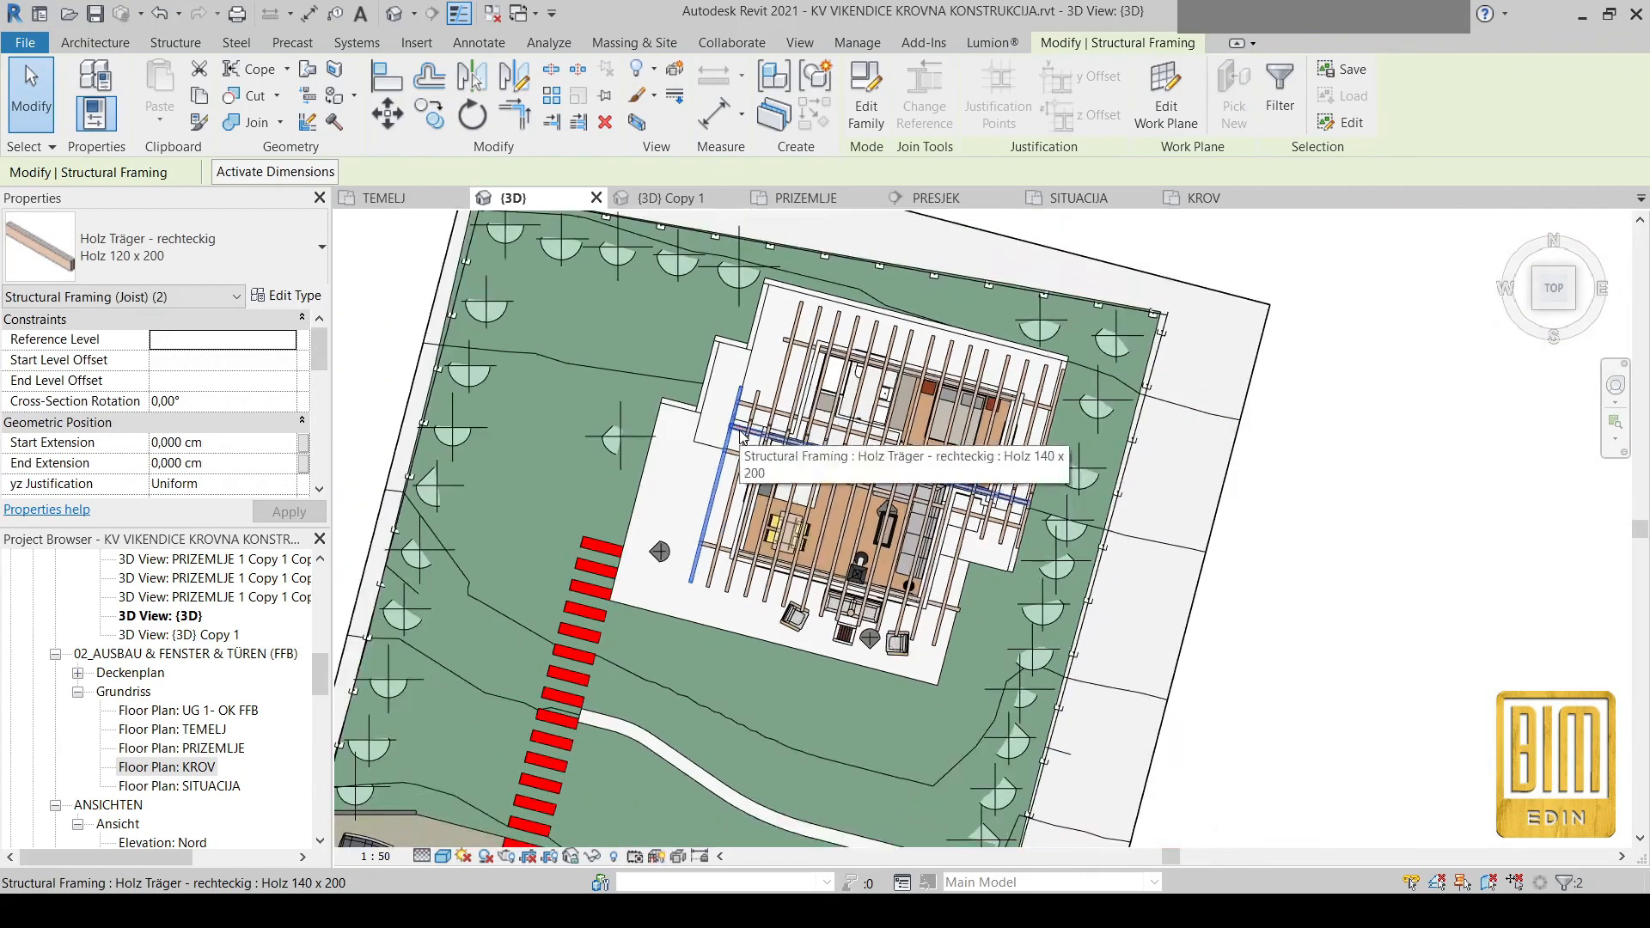
pyautogui.keyDown('shift'); pyautogui.moveTo(952, 619); pyautogui.dragTo(832, 245, button='middle'); pyautogui.keyUp('shift')
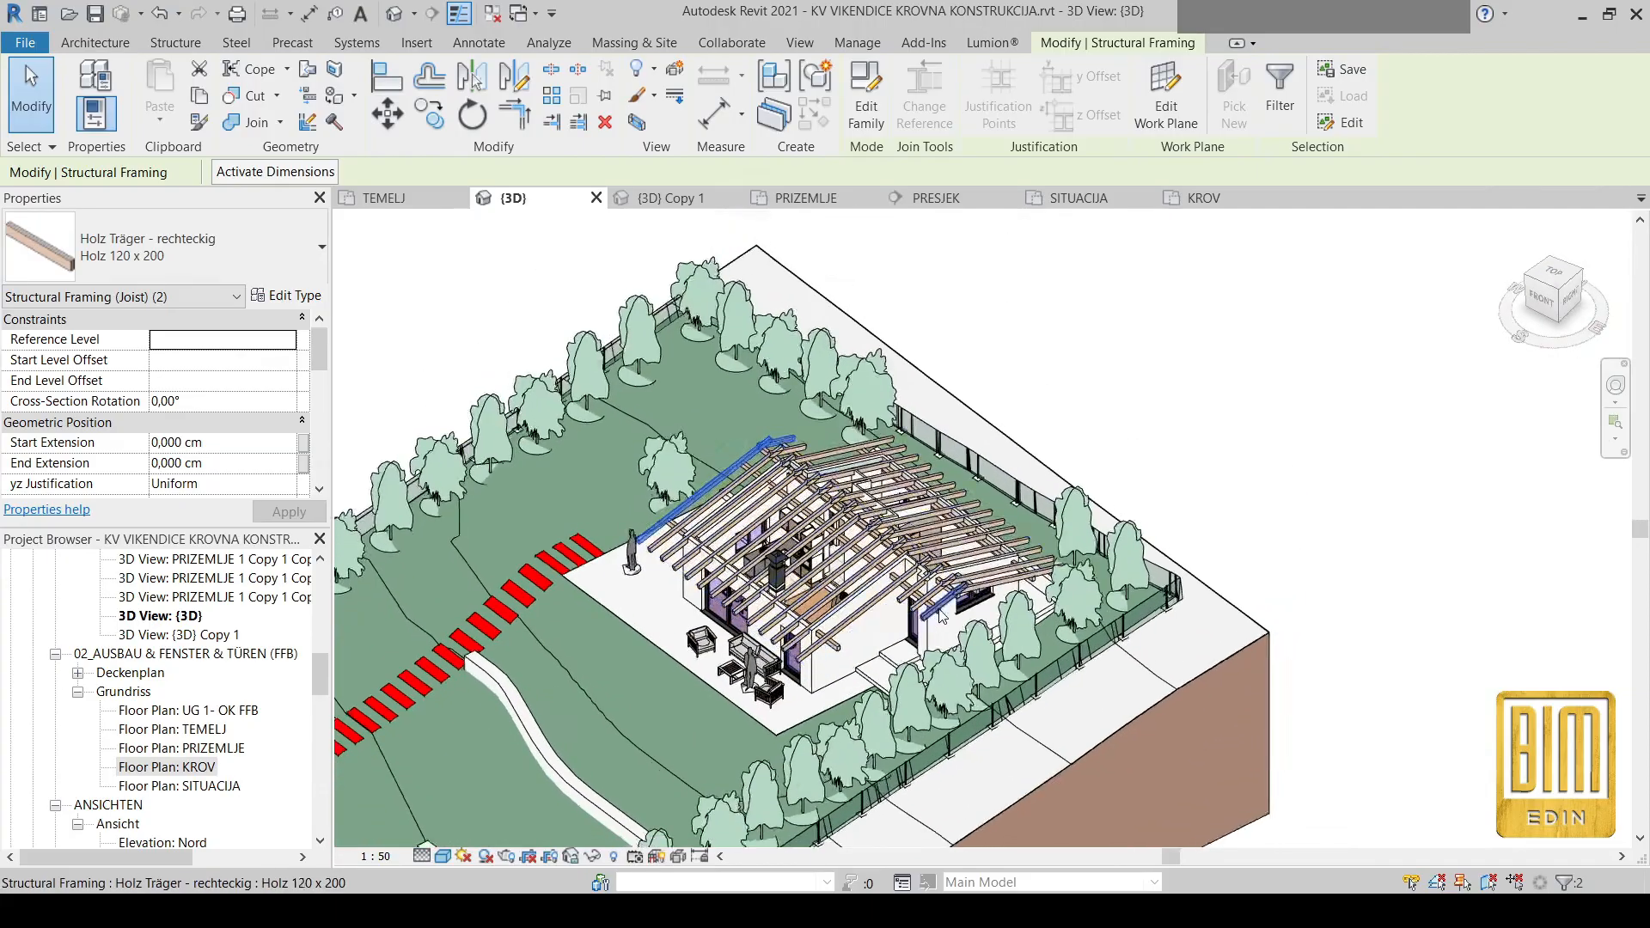
pyautogui.scroll(4, 940, 636)
pyautogui.scroll(1, 940, 636)
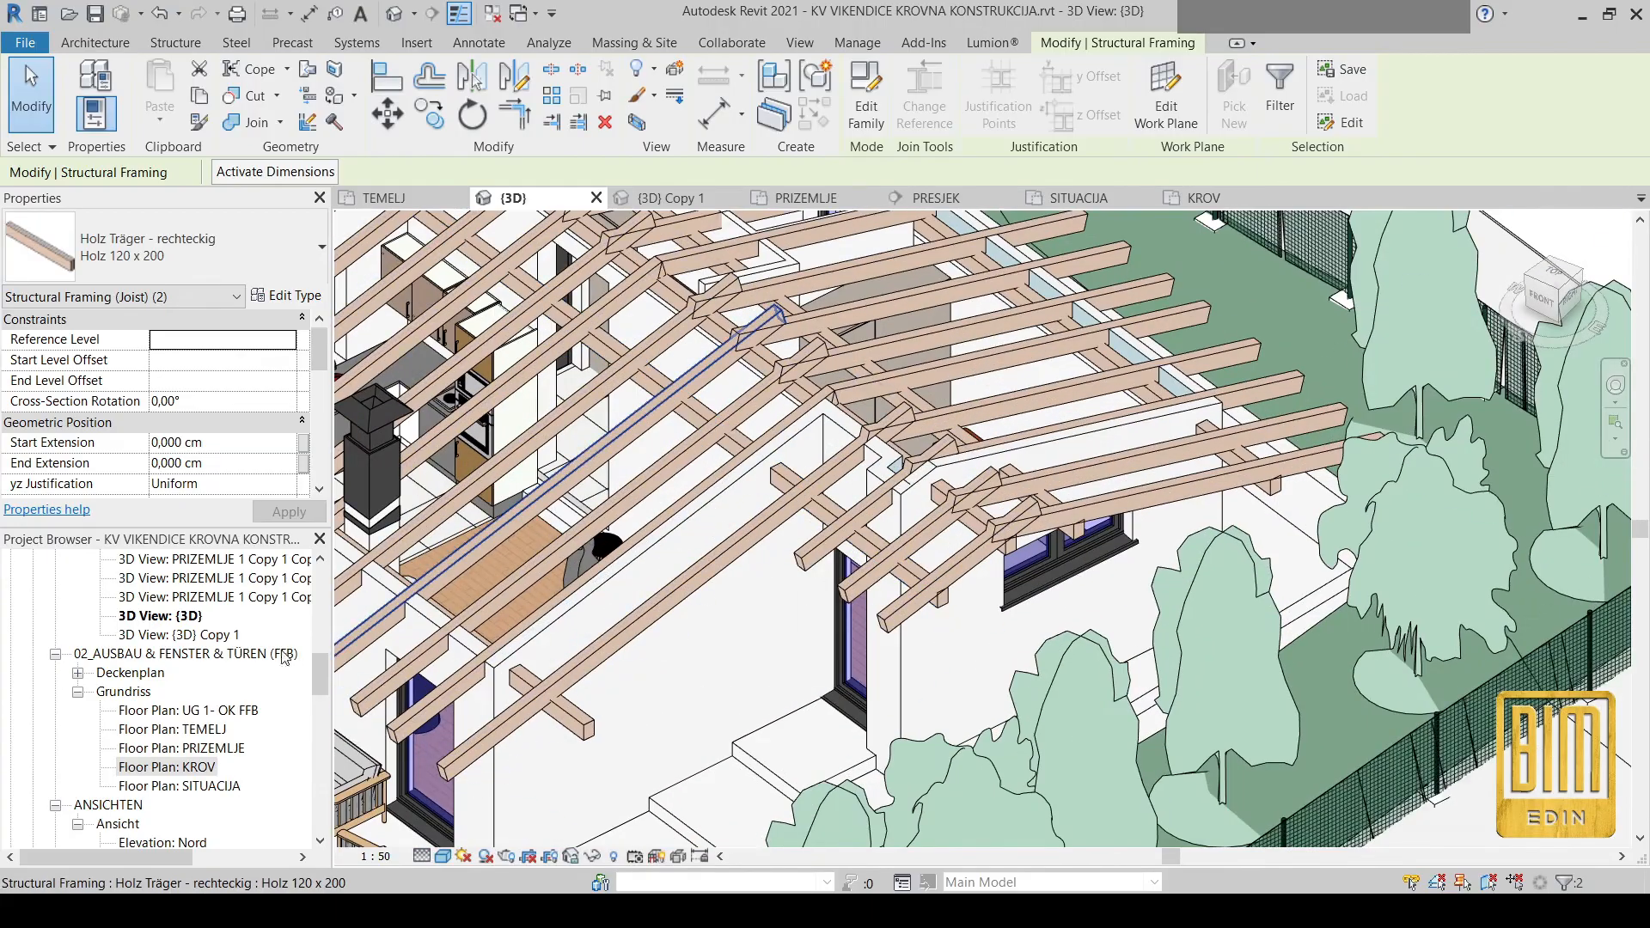
# In the PRIZEMLJE floor plan, place a vertical section line west of the house, facing it, and open its section view
pyautogui.doubleClick(194, 750)
pyautogui.scroll(-4, 744, 446)
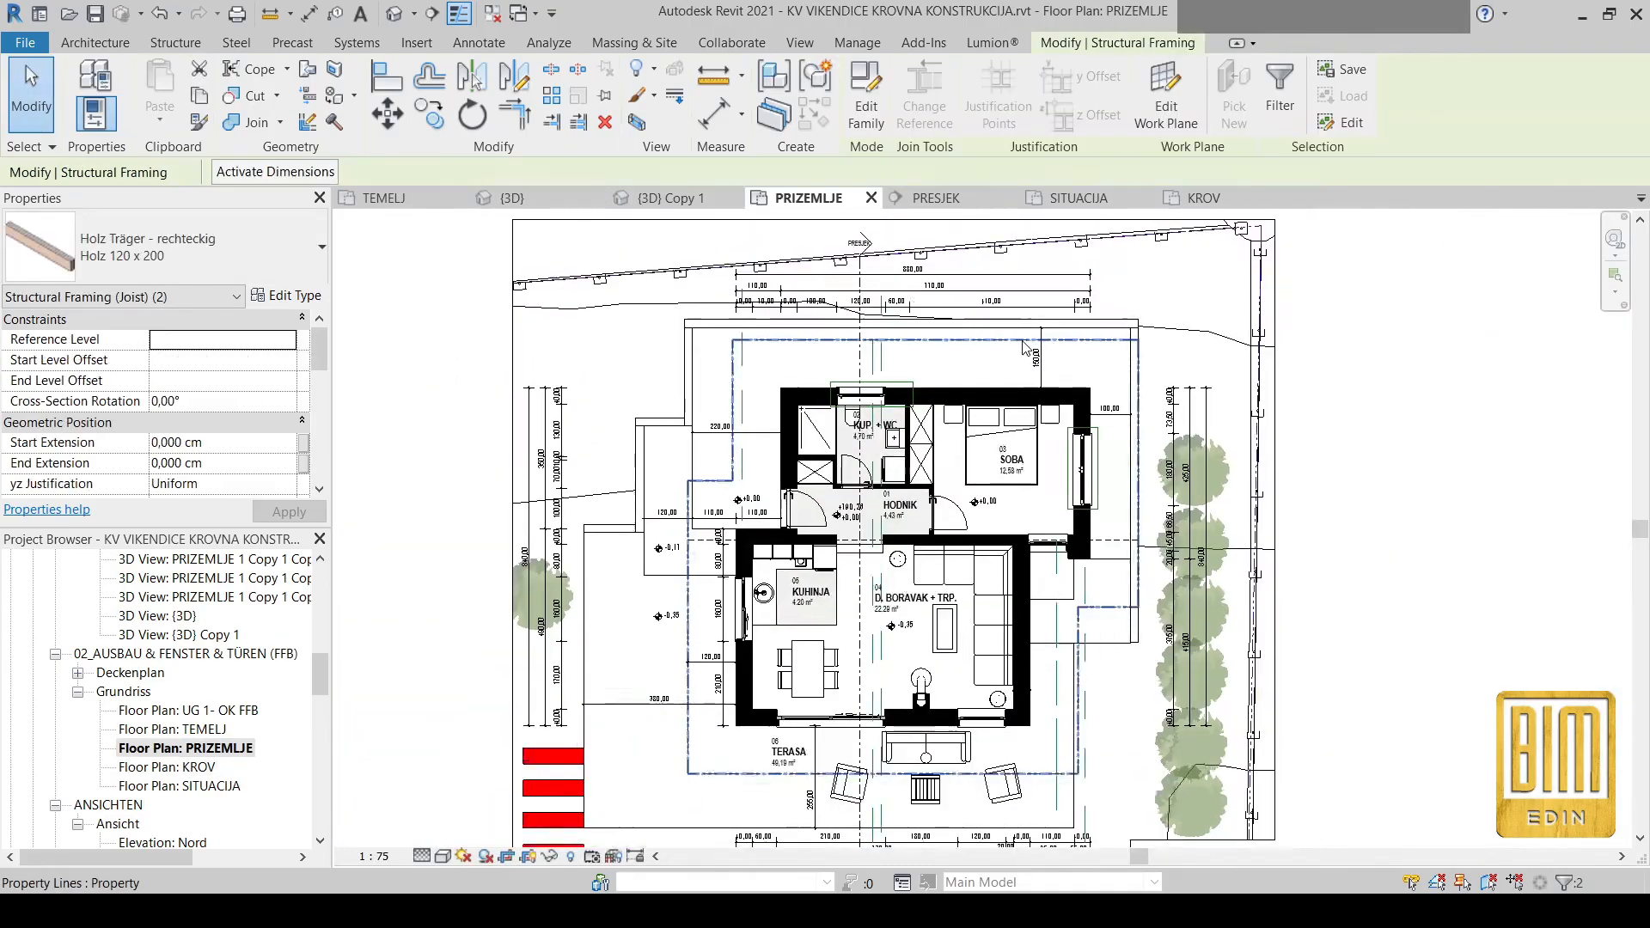
pyautogui.scroll(1, 744, 446)
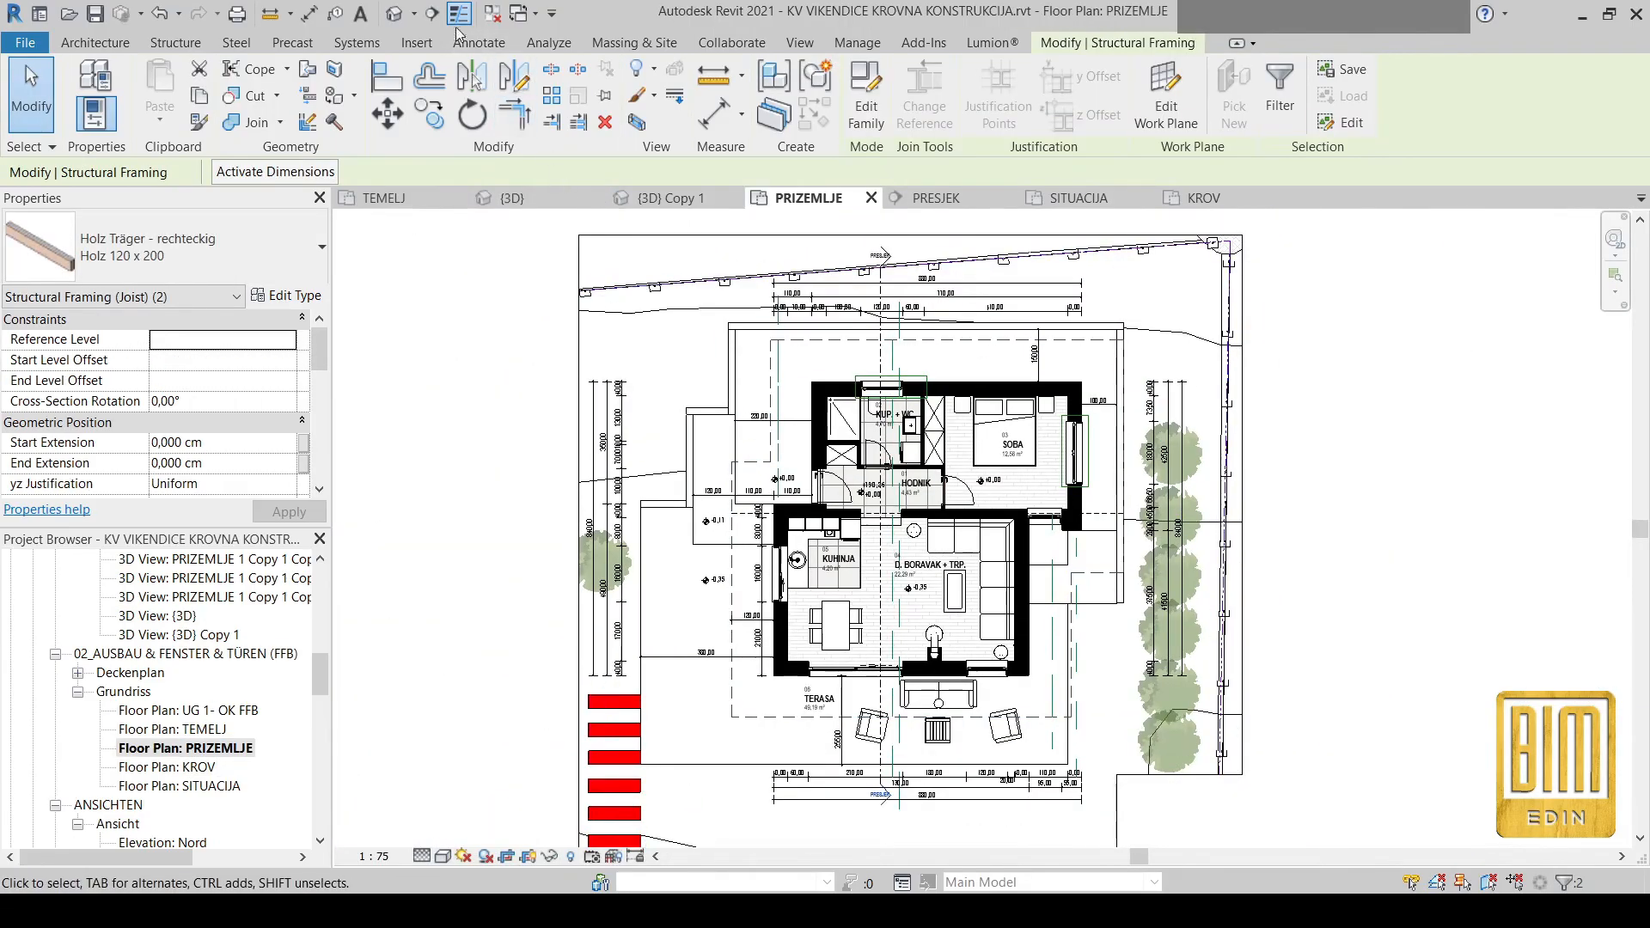
pyautogui.click(432, 13)
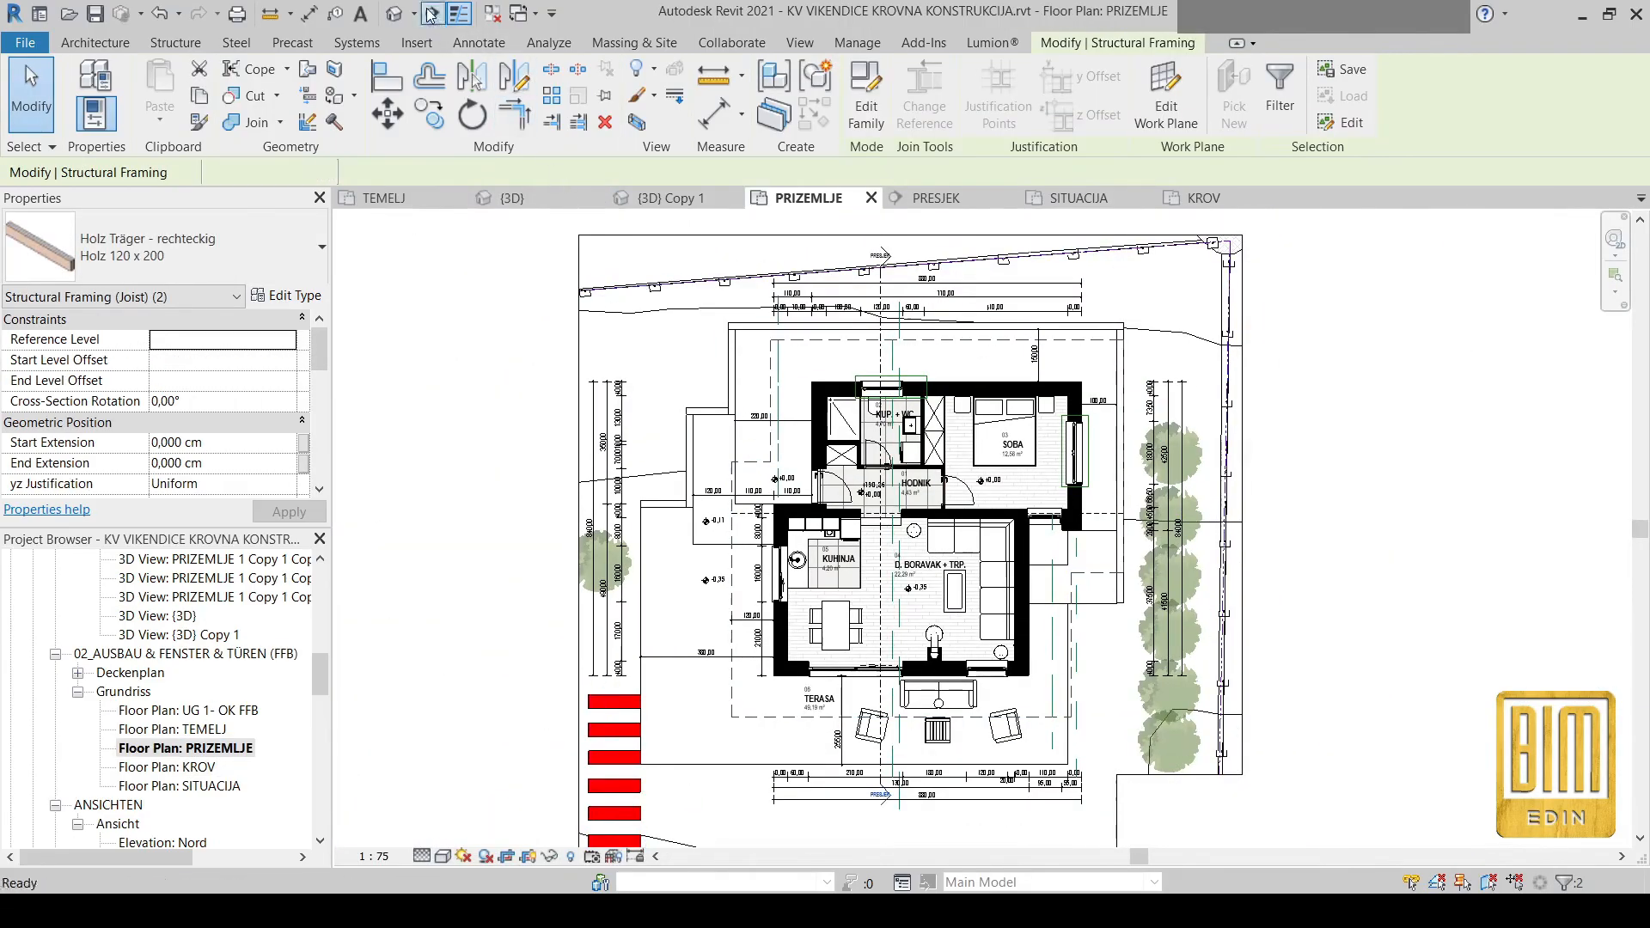
pyautogui.click(690, 292)
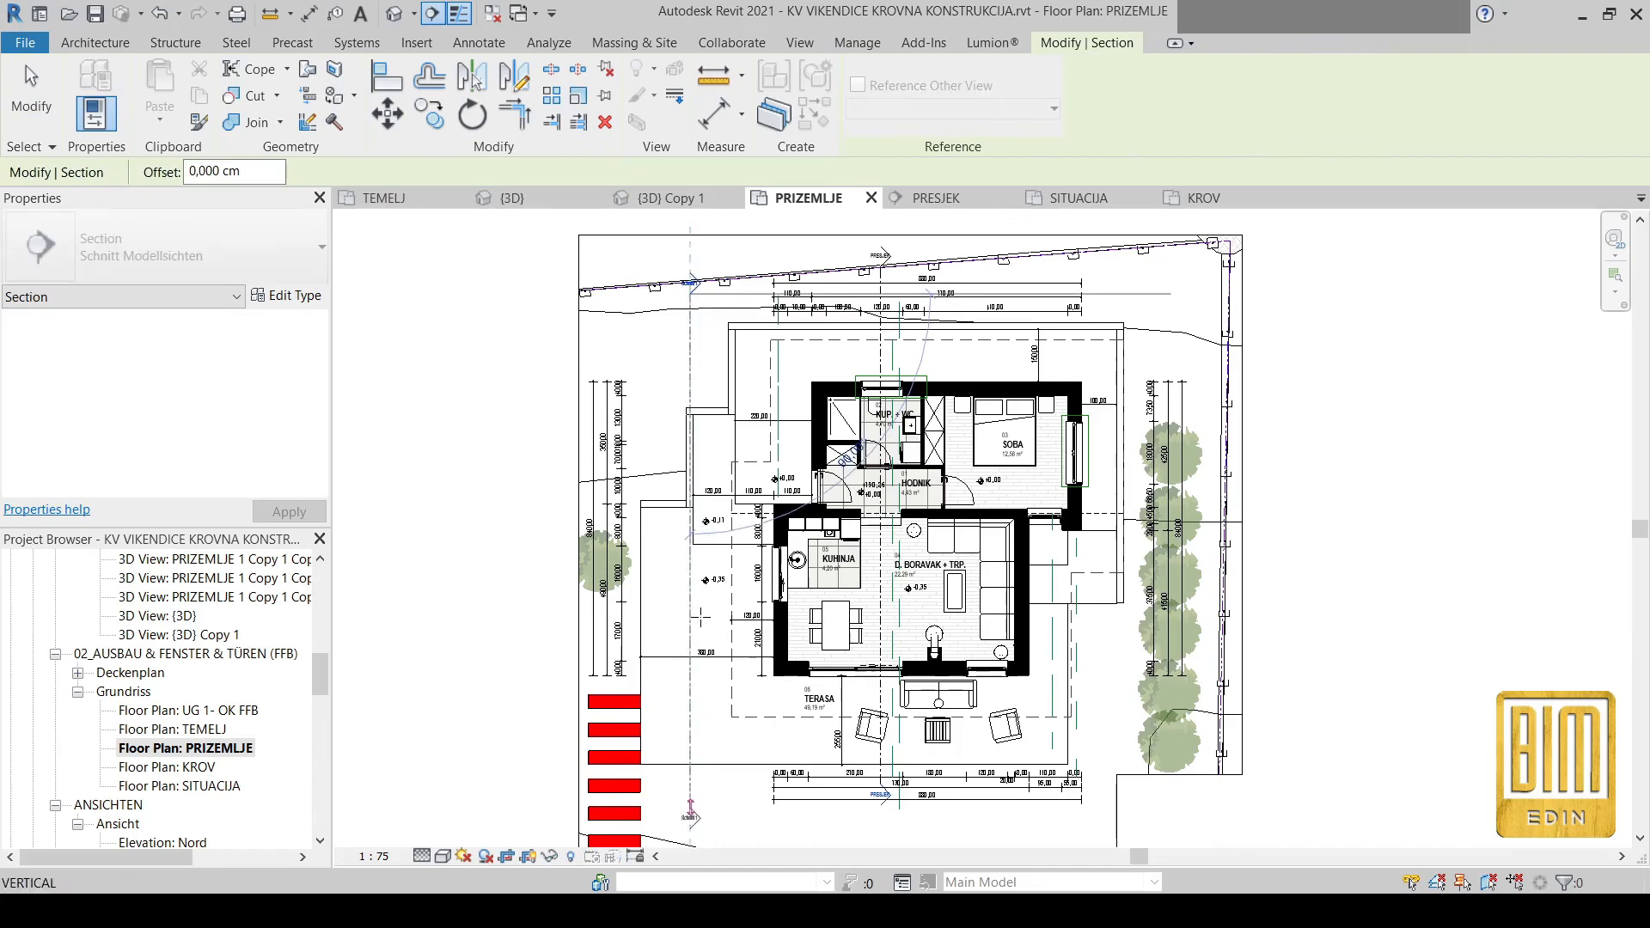
pyautogui.click(690, 812)
pyautogui.rightClick(694, 365)
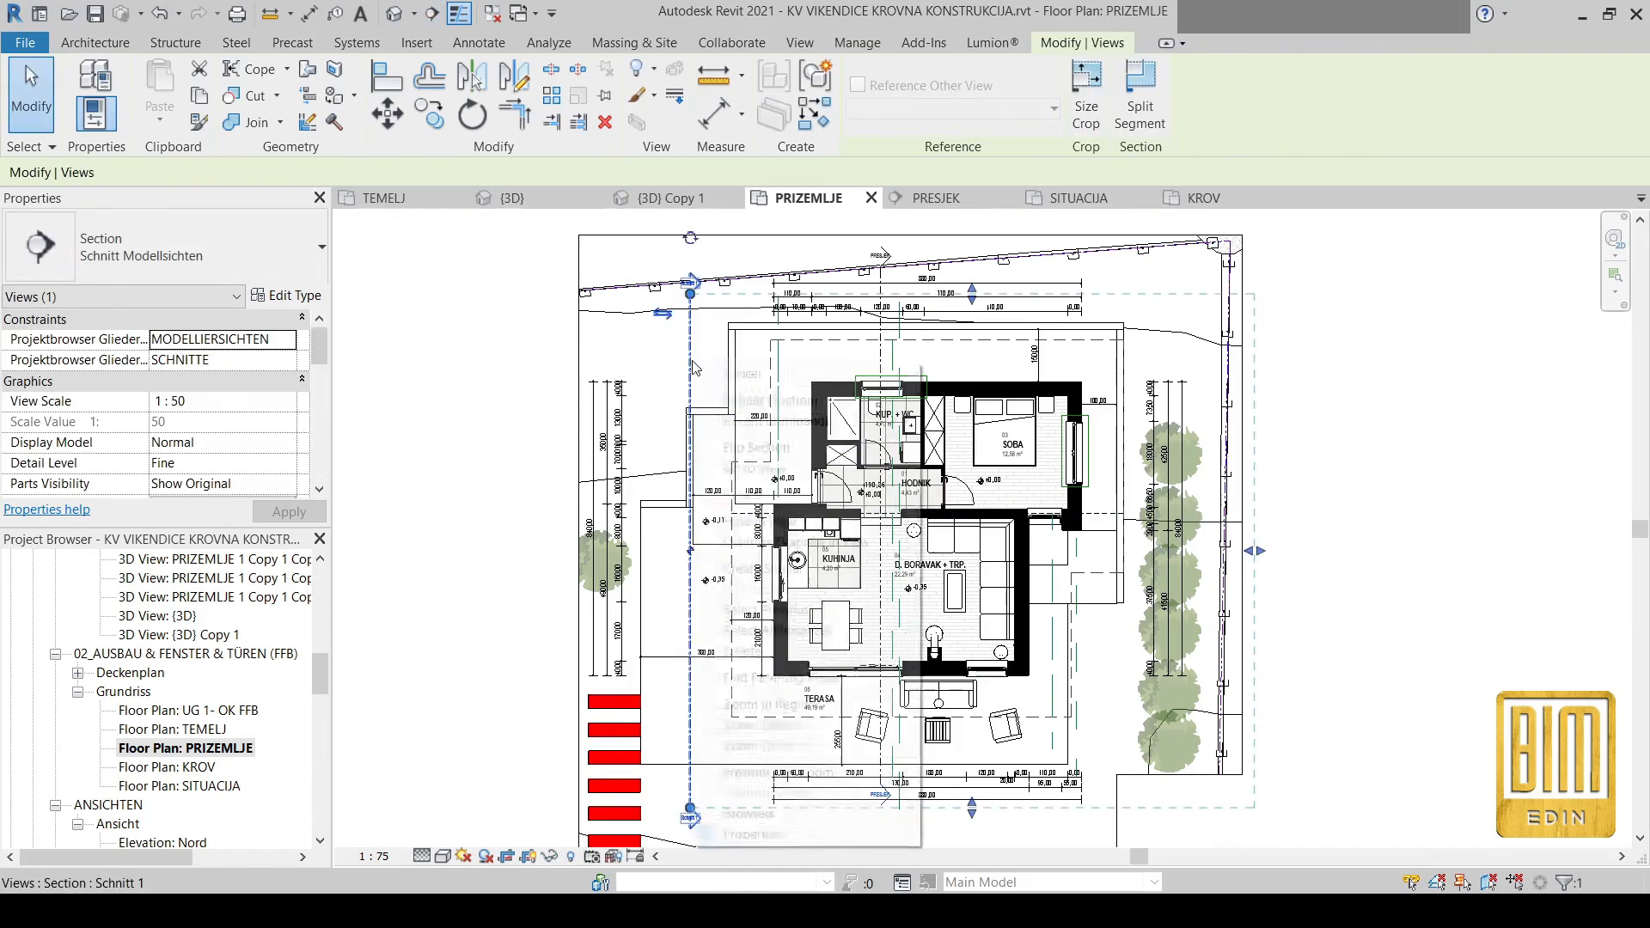
pyautogui.click(752, 469)
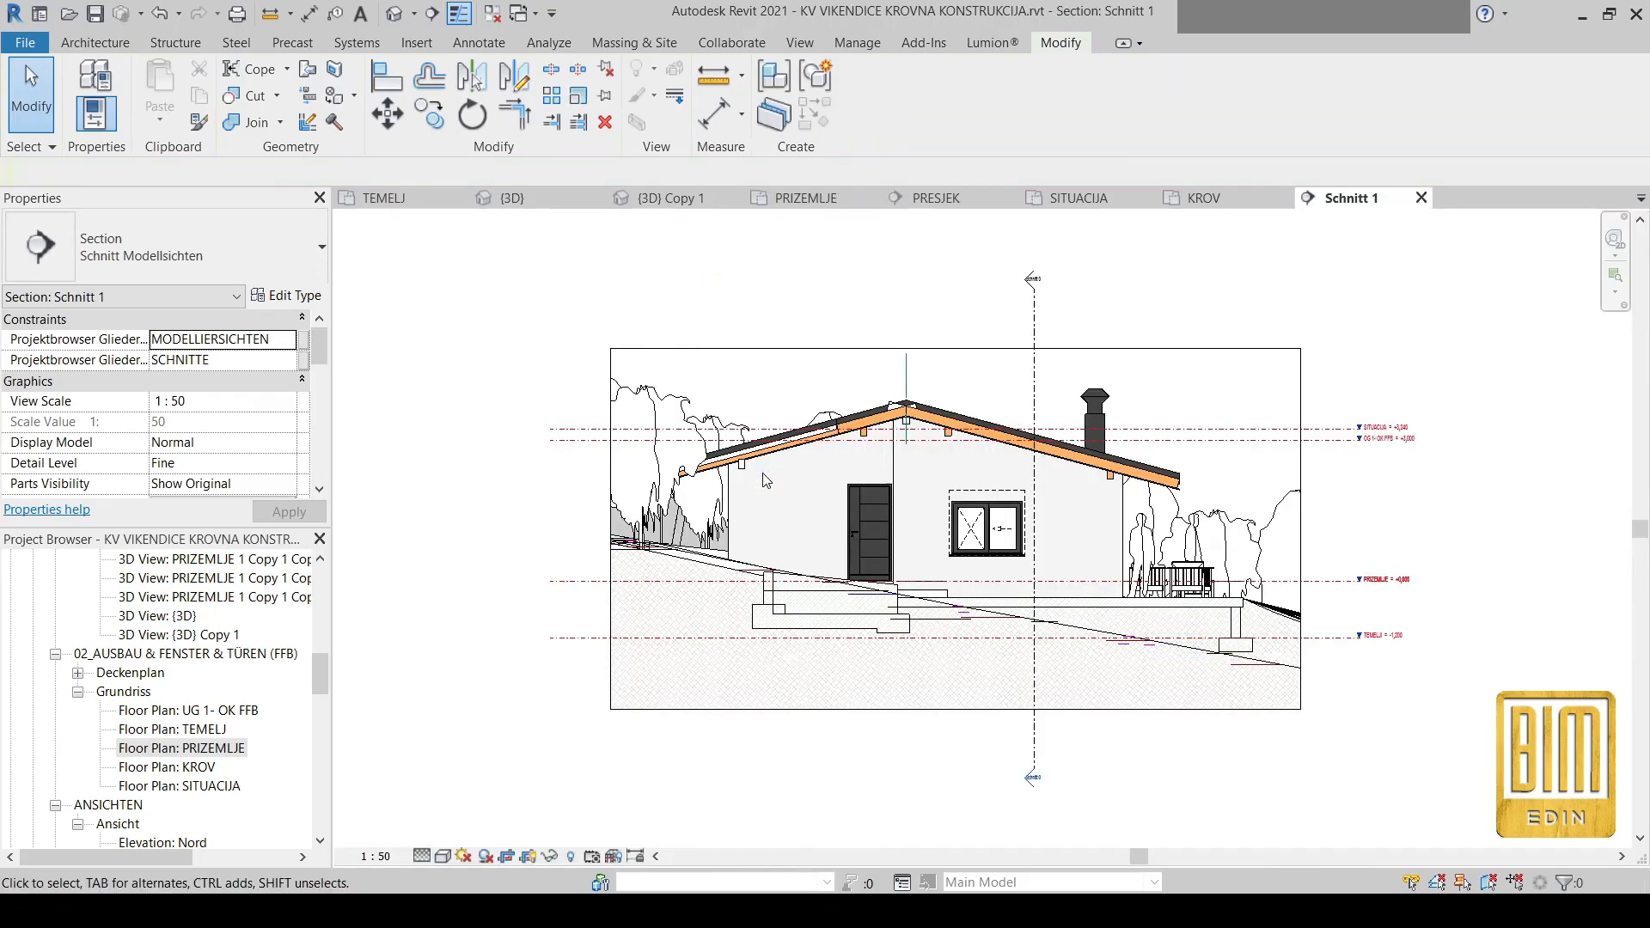
# Draw a vertical reference plane beside the existing one at the roof ridge in the section
pyautogui.scroll(5, 908, 404)
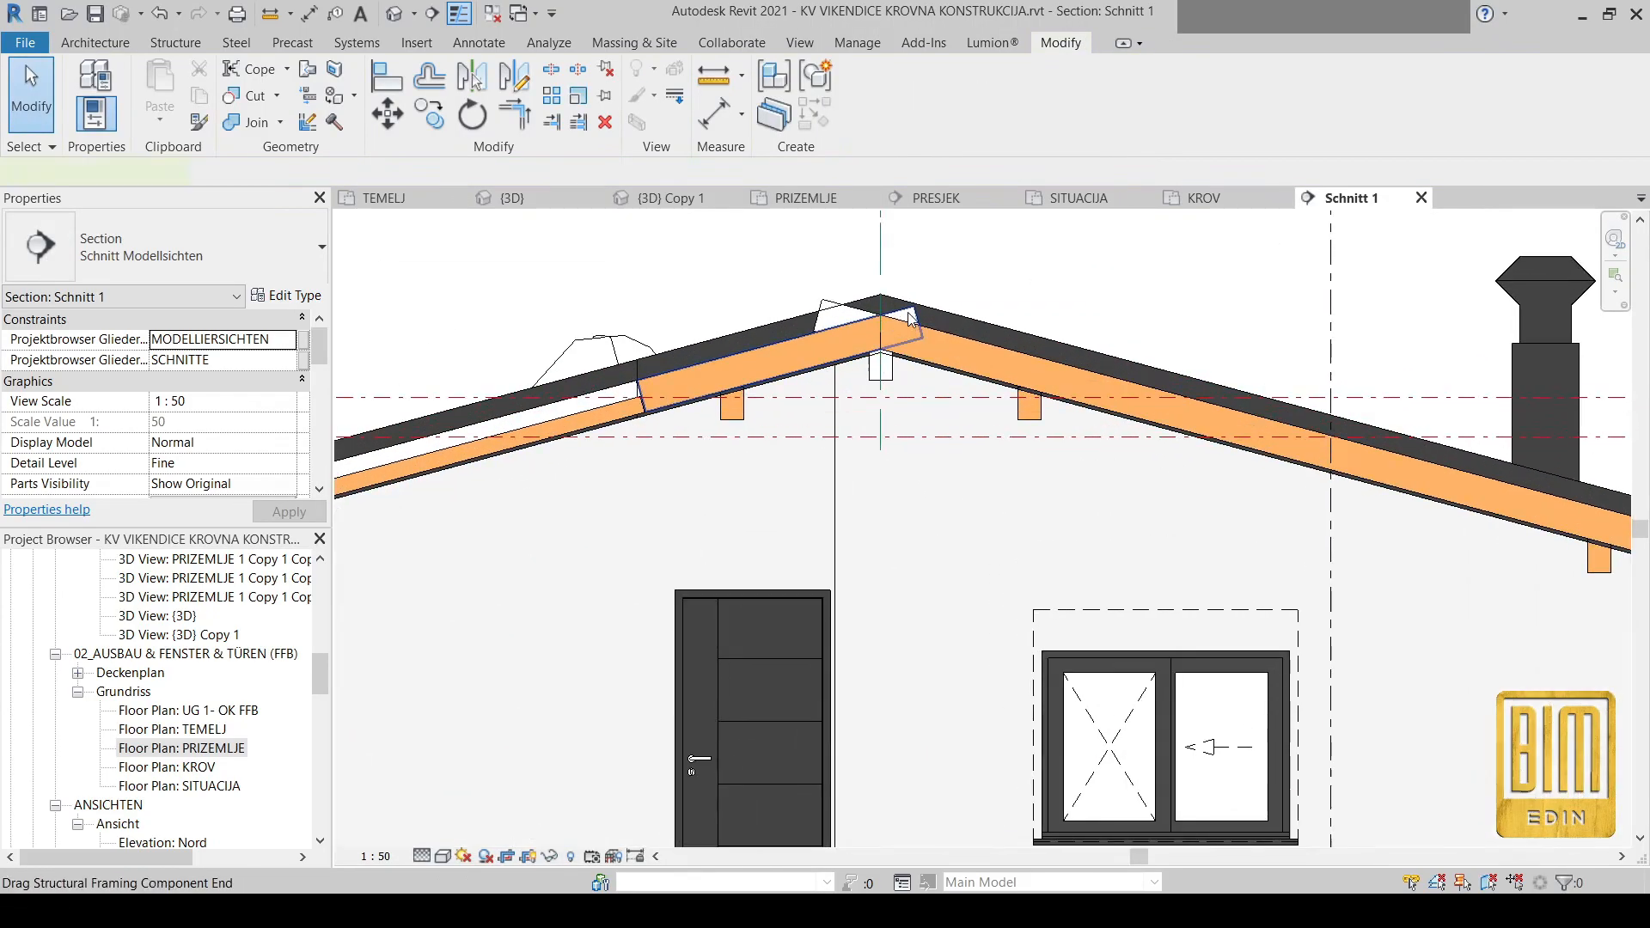
pyautogui.click(910, 319)
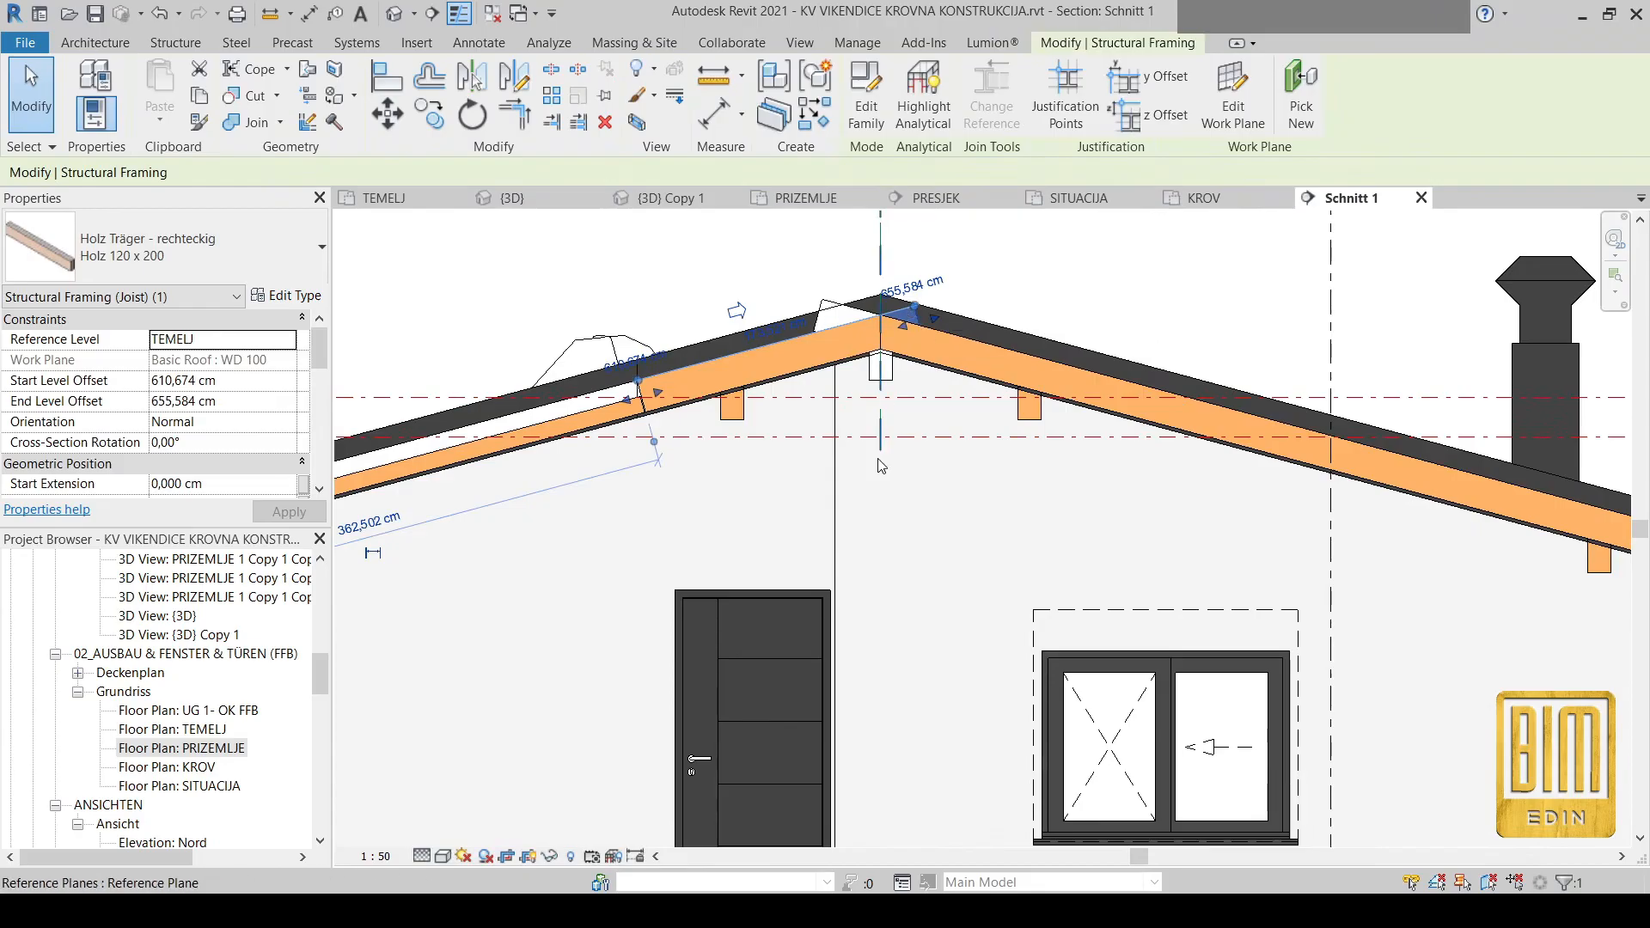
pyautogui.moveTo(879, 446); pyautogui.dragTo(870, 567, button='middle')
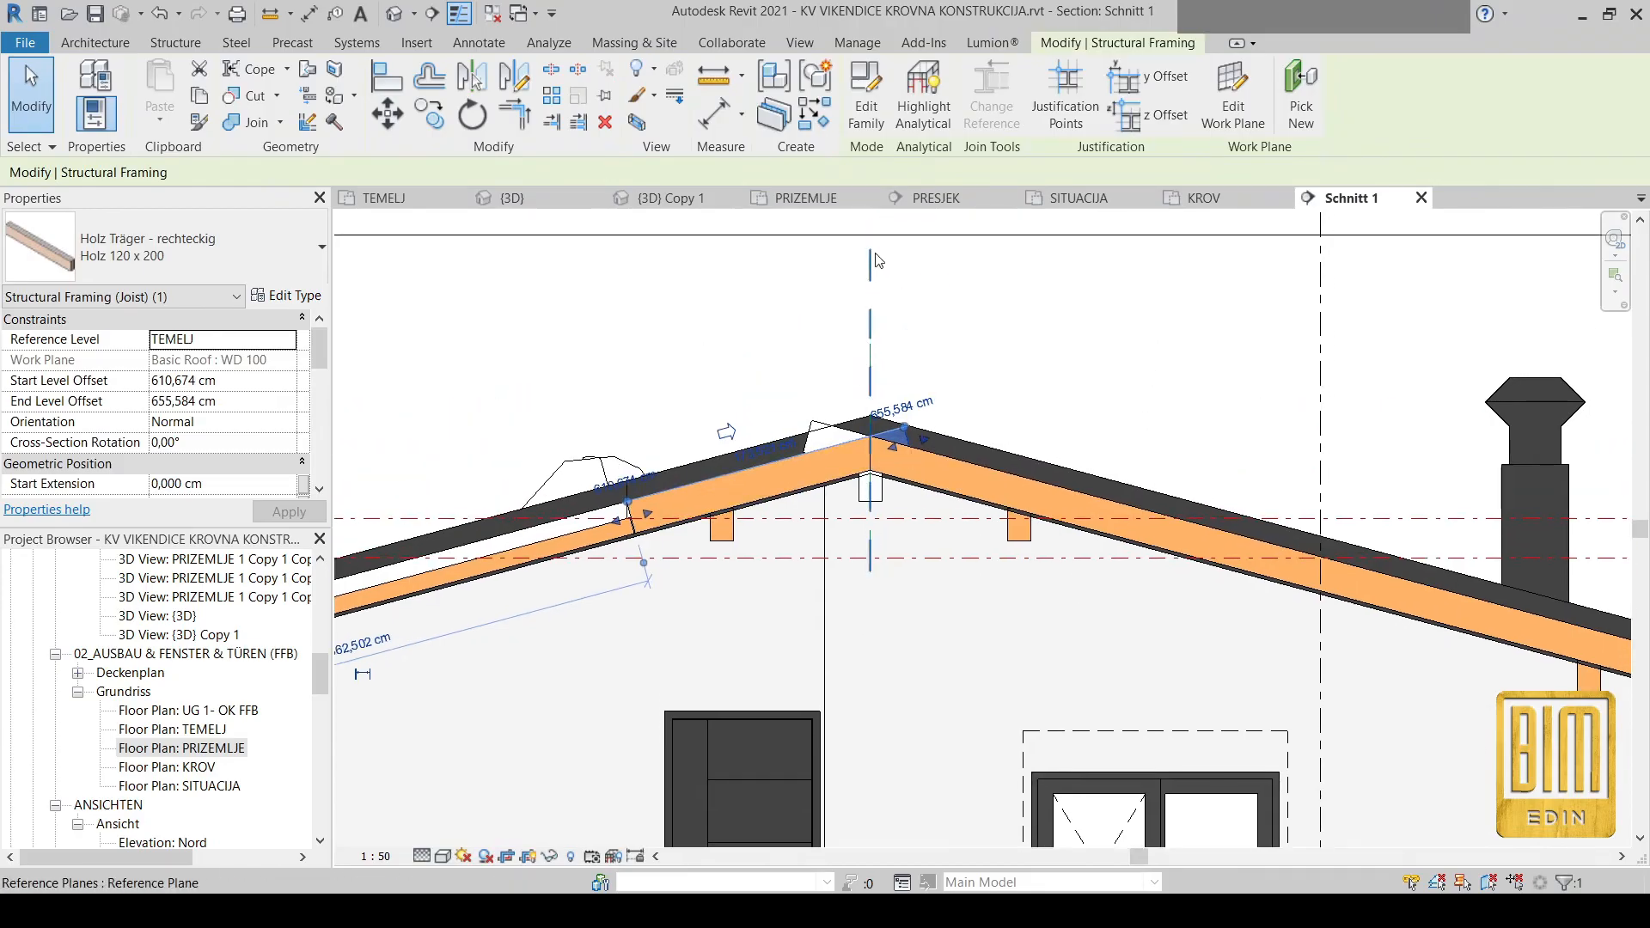
pyautogui.scroll(3, 867, 296)
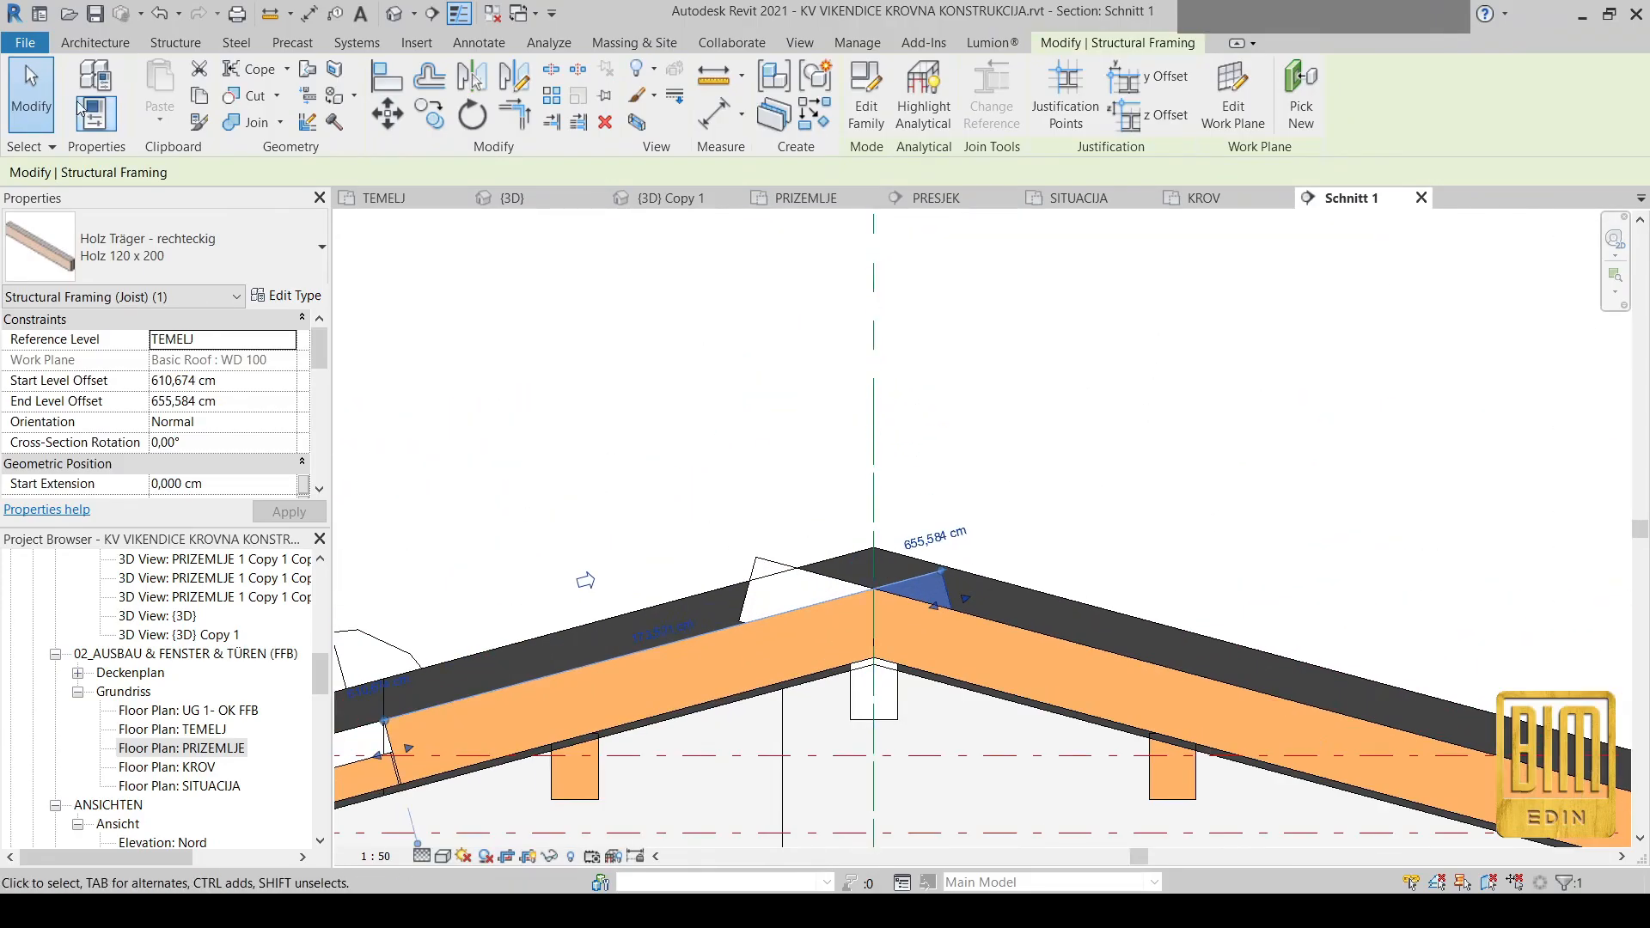
pyautogui.click(89, 50)
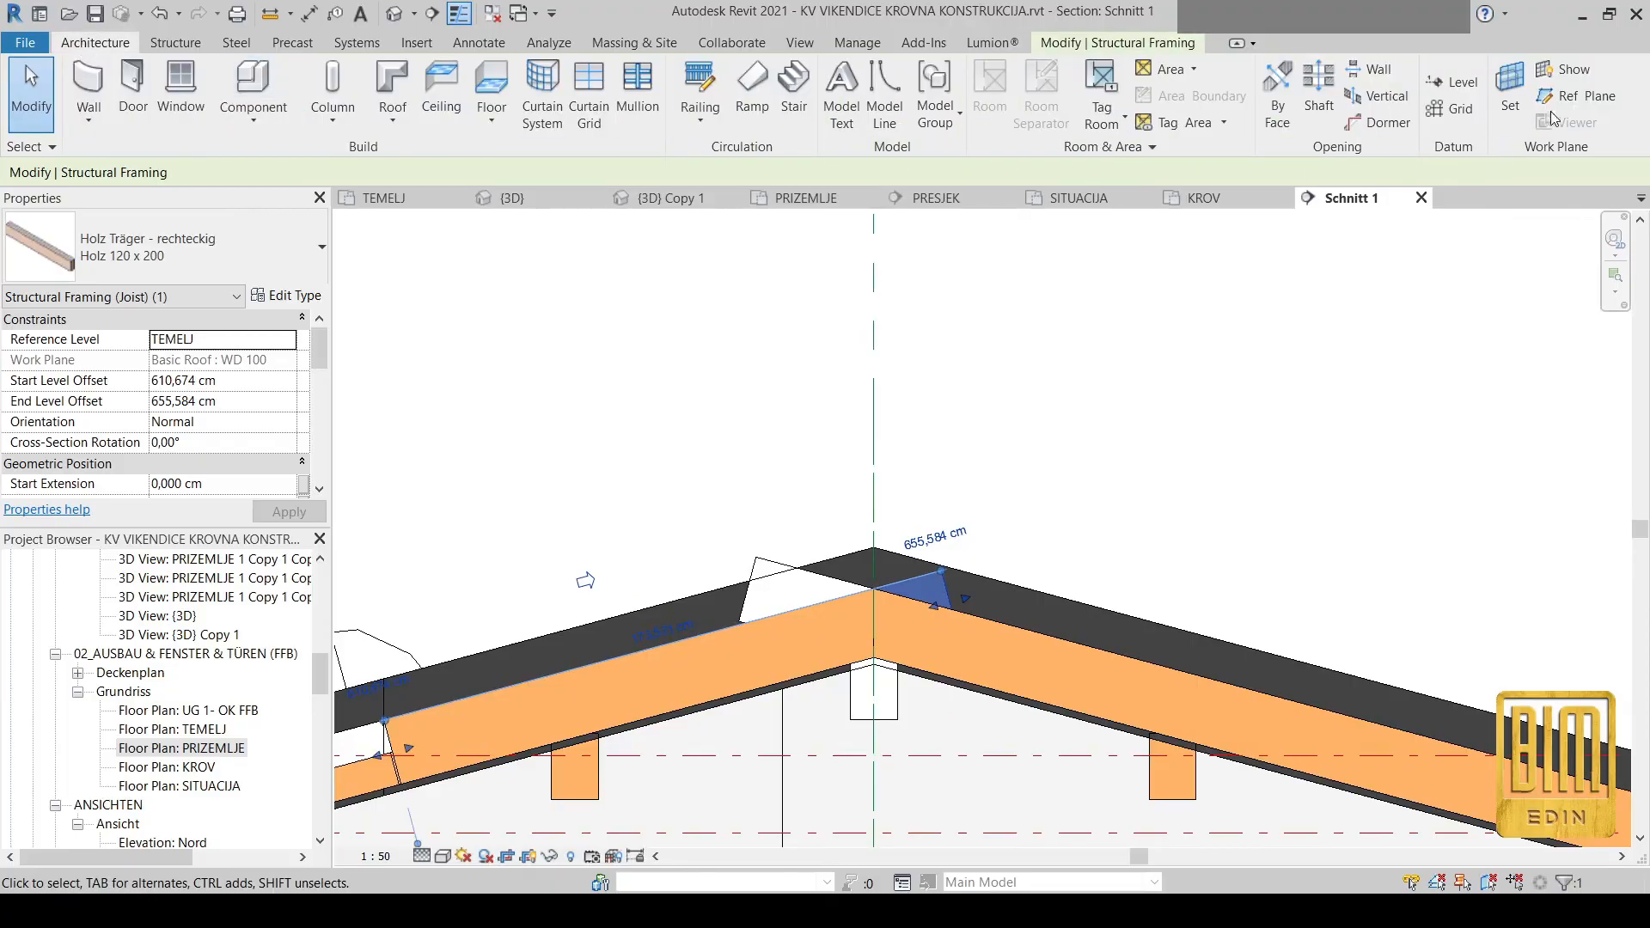
pyautogui.click(1574, 101)
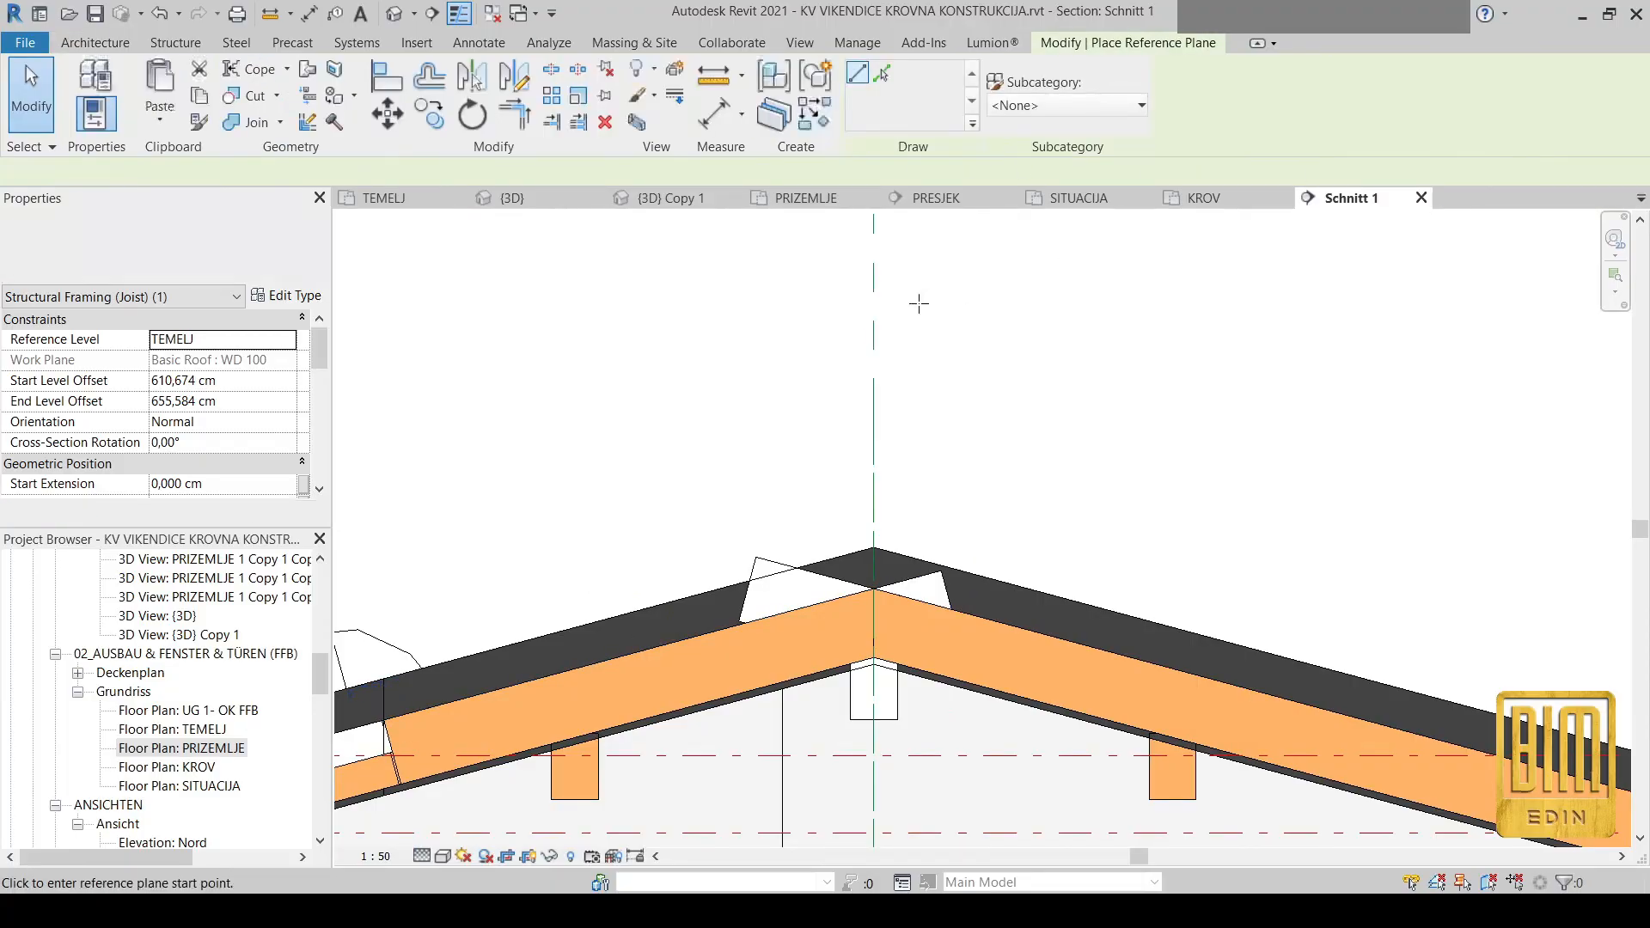
pyautogui.click(810, 252)
pyautogui.click(809, 812)
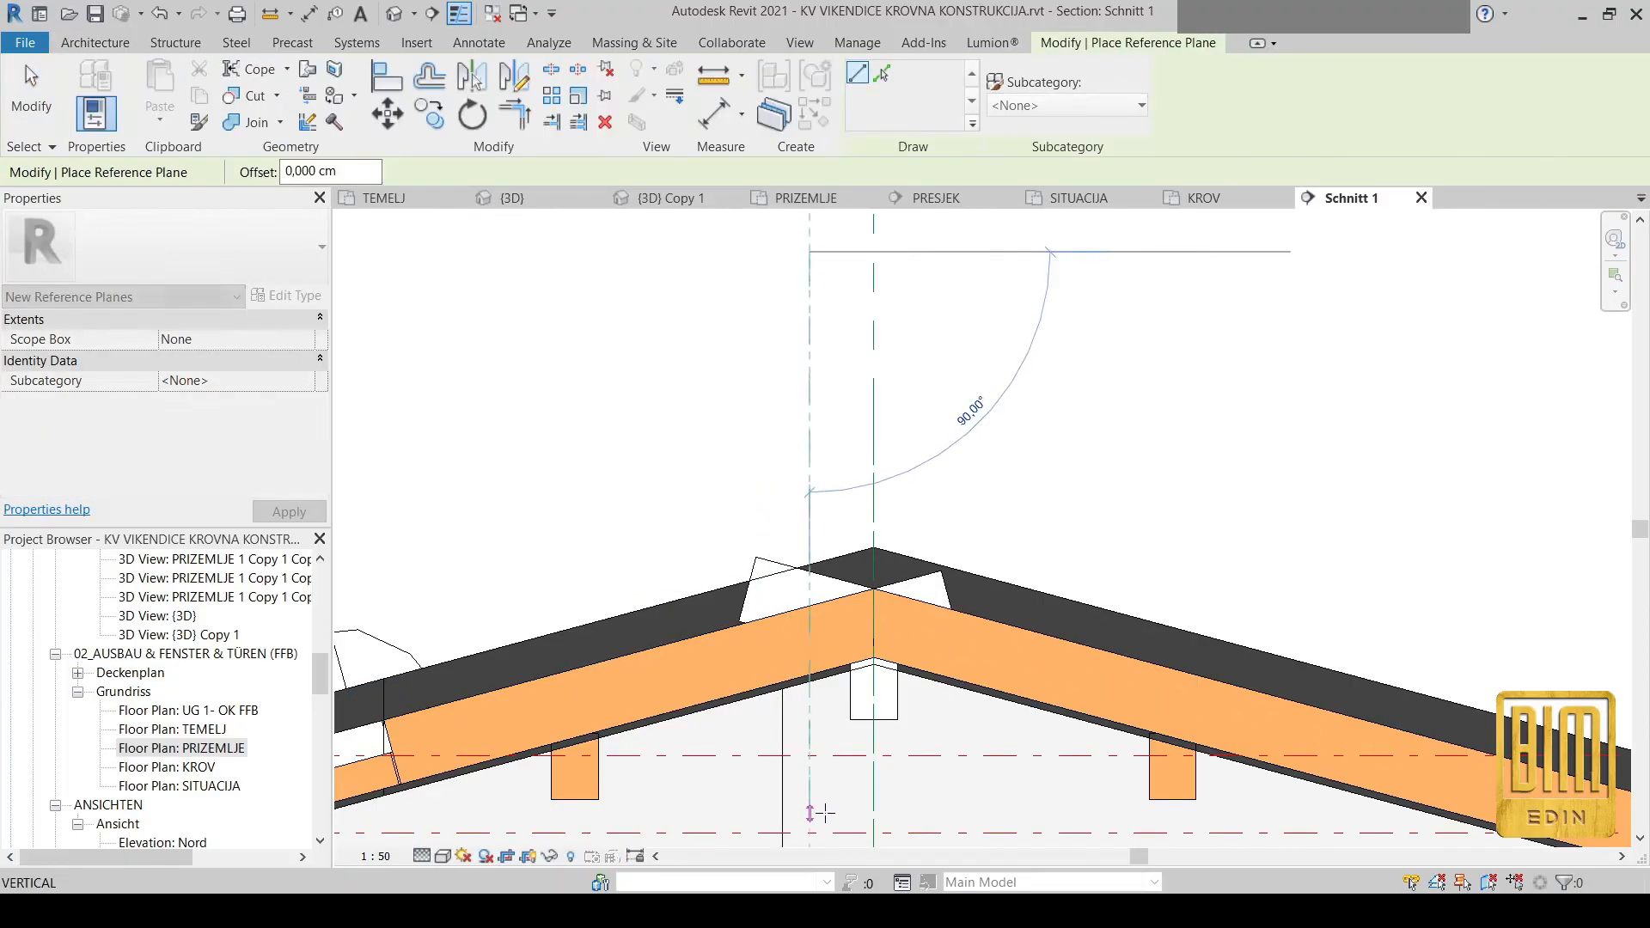
pyautogui.press('Escape')
pyautogui.press('Escape')
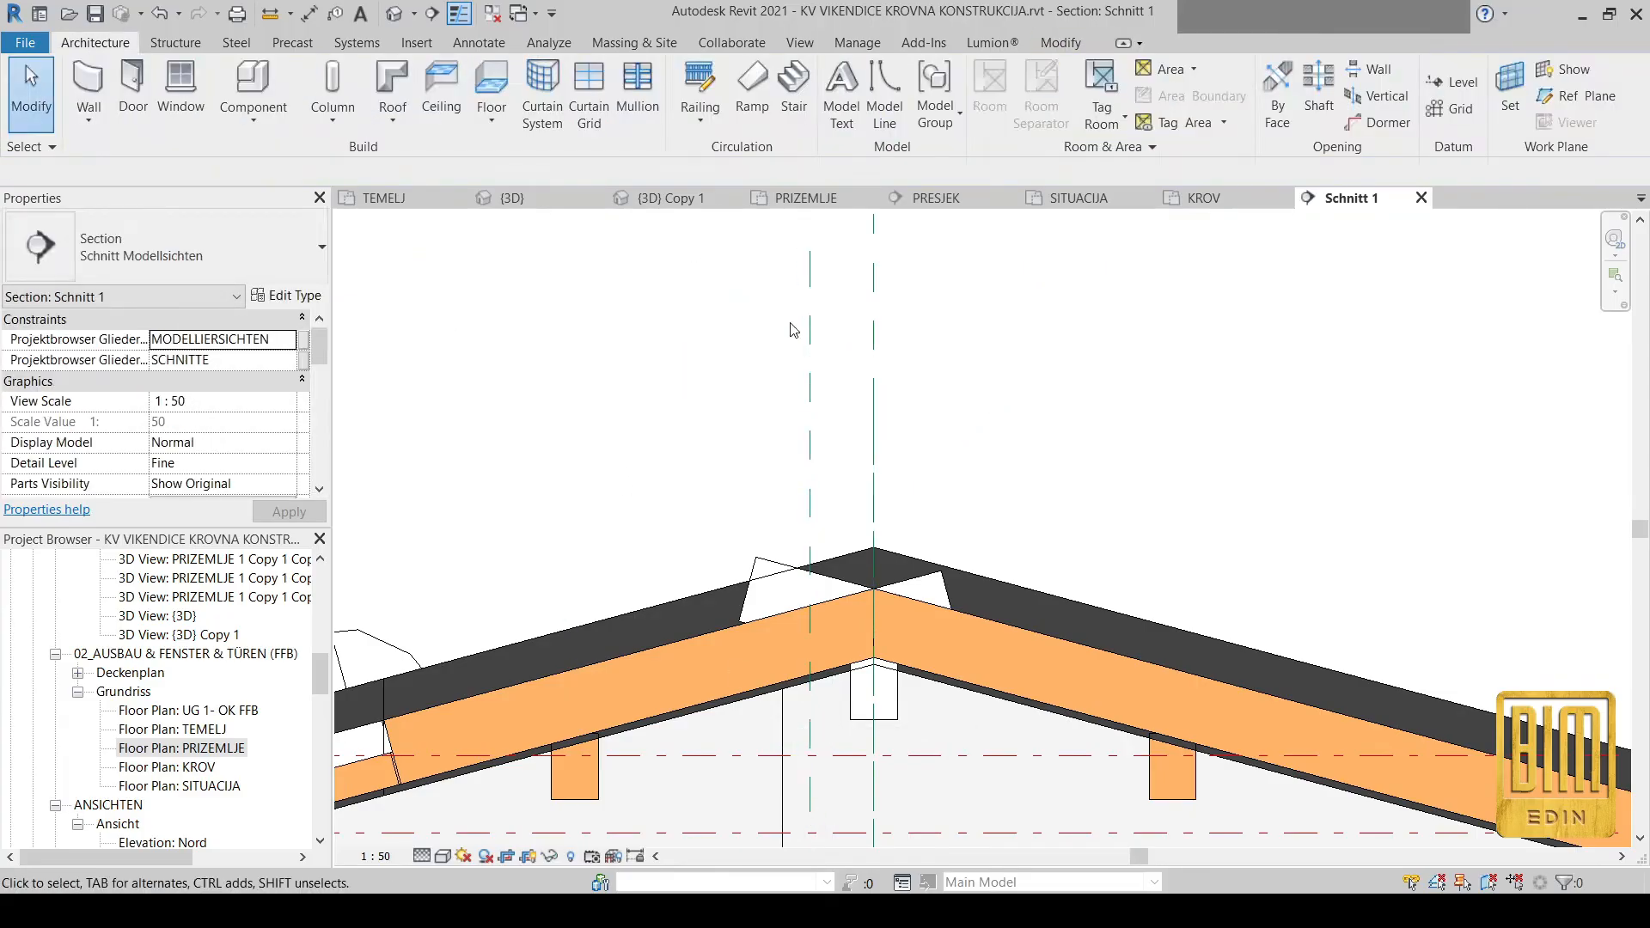
# Delete the newly drawn reference plane beside the ridge
pyautogui.click(809, 358)
pyautogui.rightClick(816, 359)
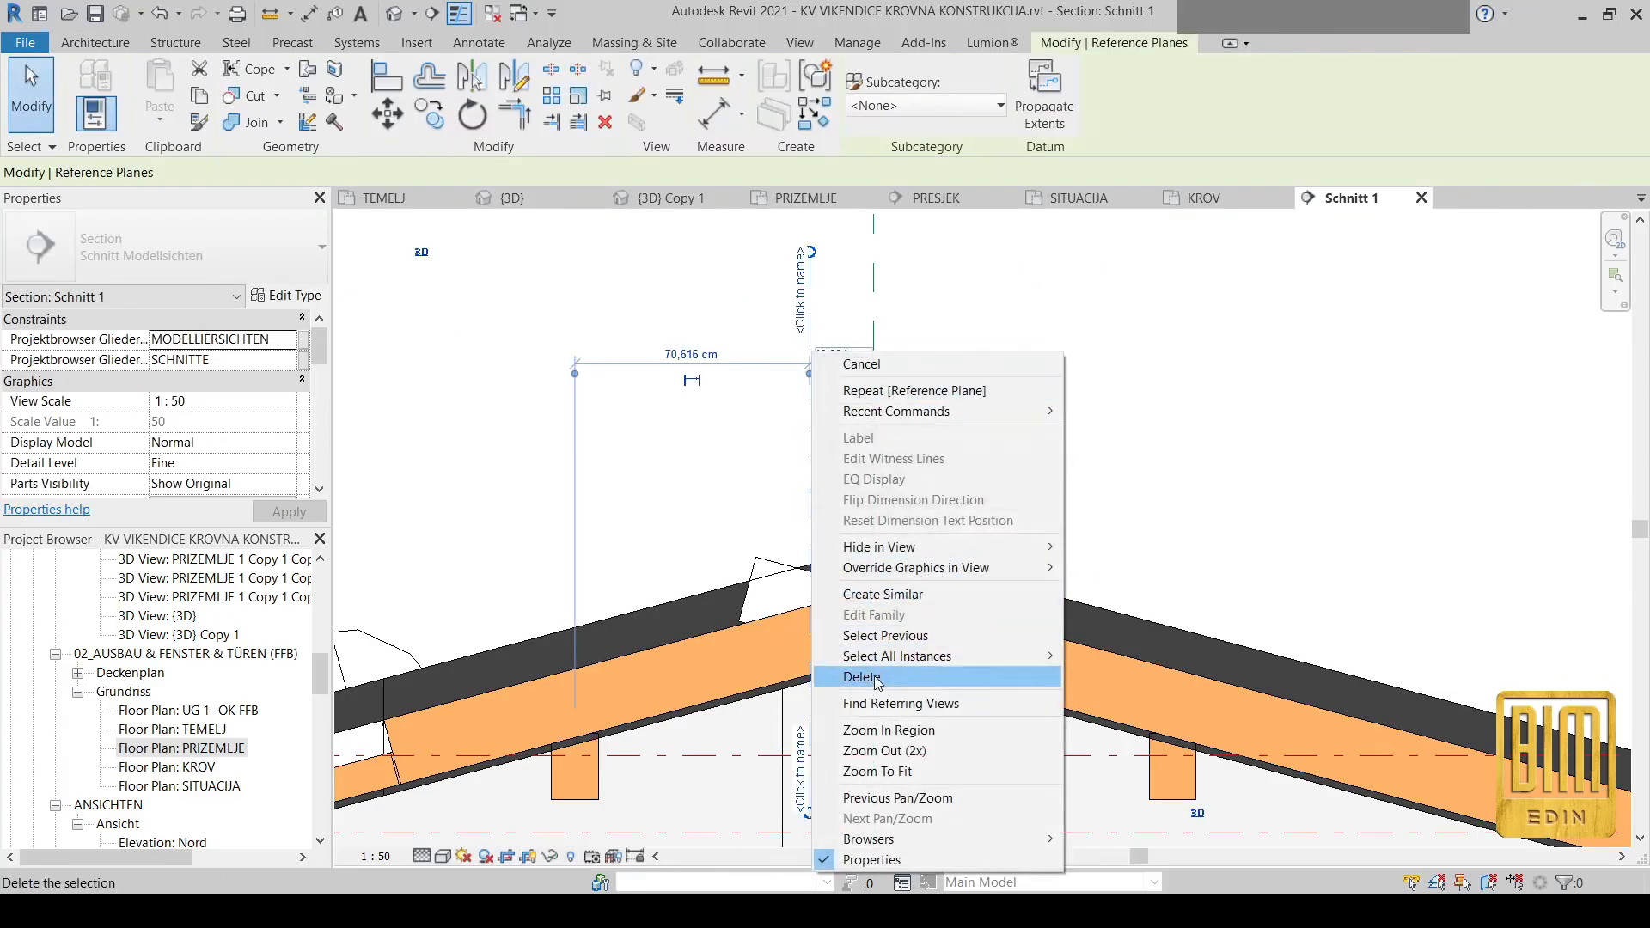
pyautogui.click(873, 679)
# Temporarily isolate the categories of the ridge reference plane and a rafter in the section view
pyautogui.scroll(-3, 851, 326)
pyautogui.click(860, 290)
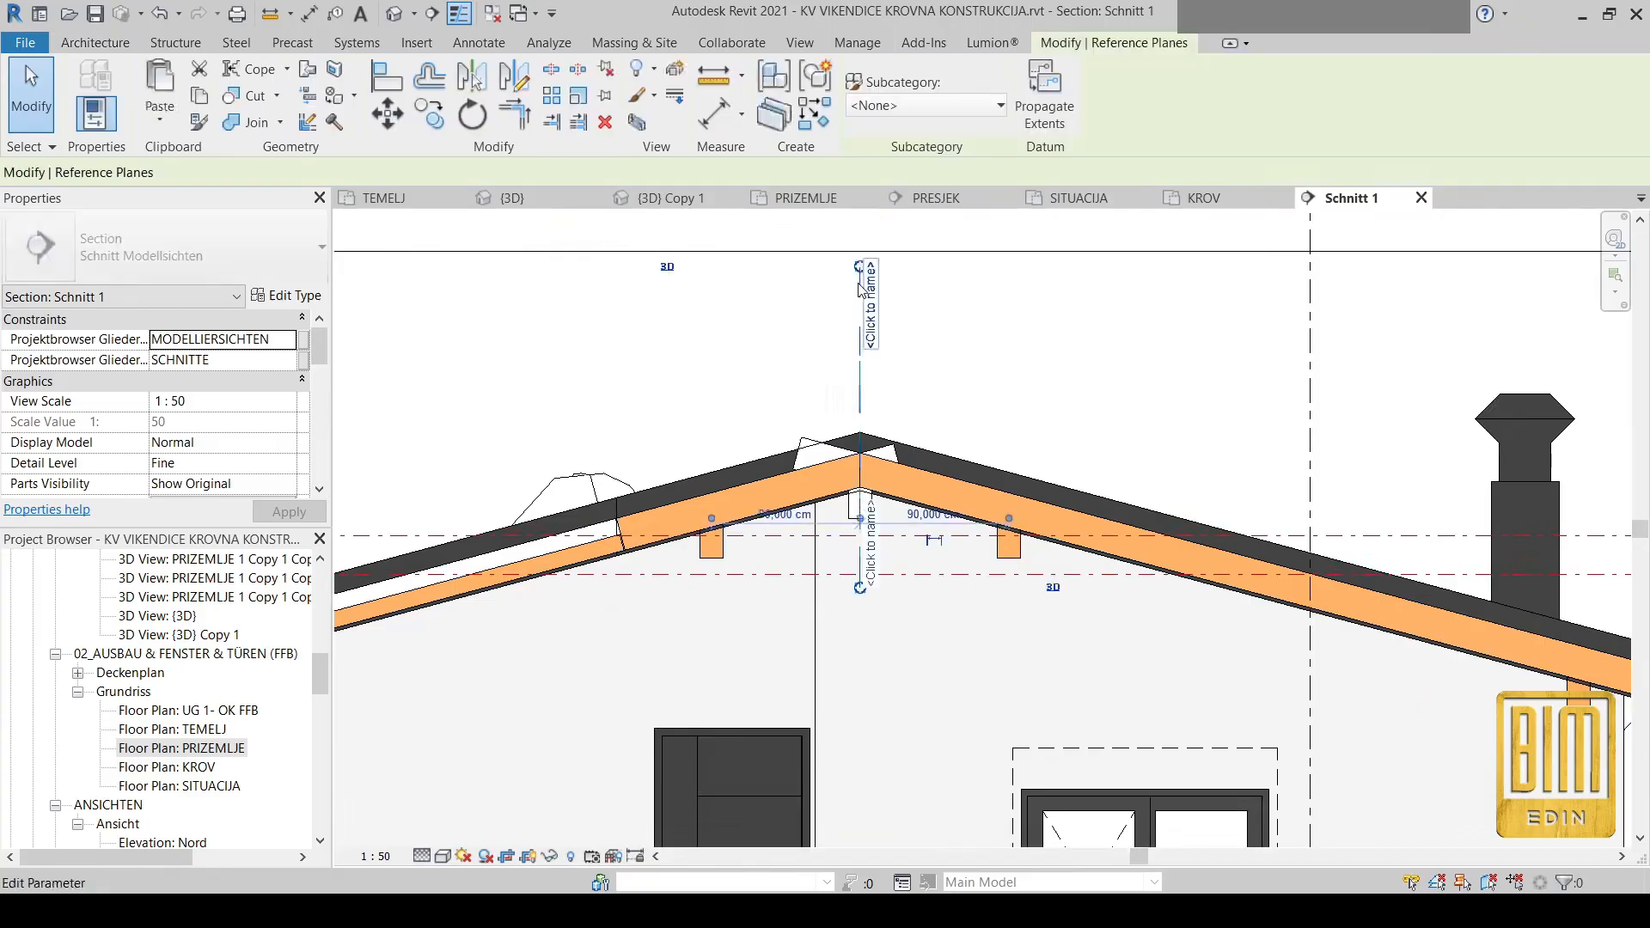
pyautogui.scroll(2, 856, 466)
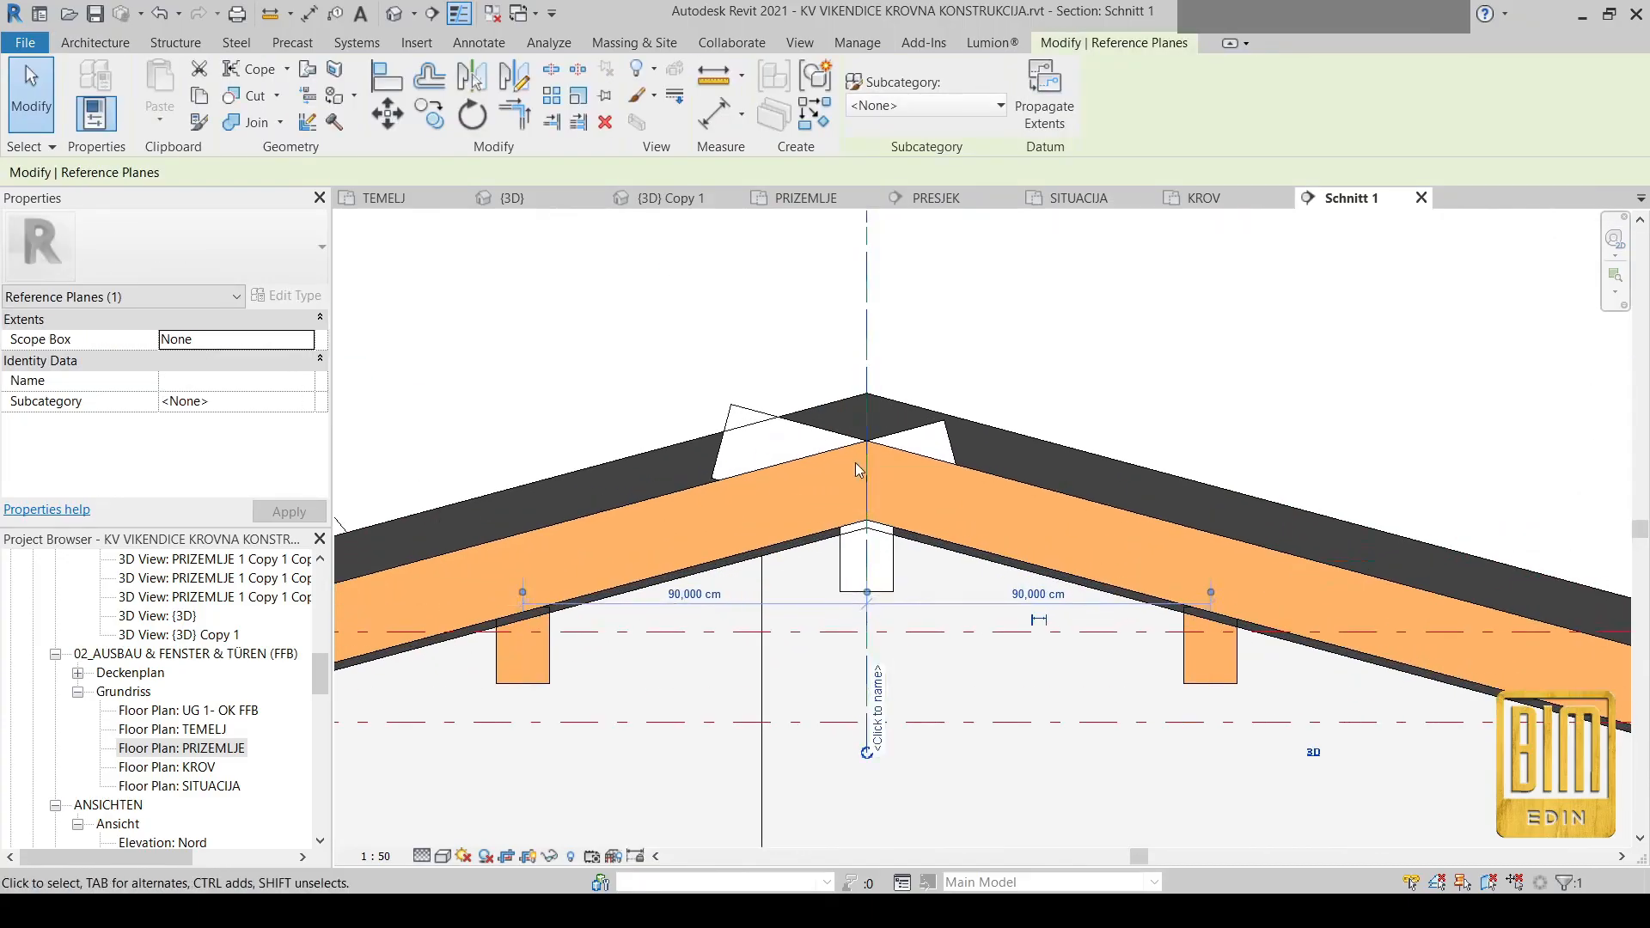
pyautogui.scroll(-2, 854, 462)
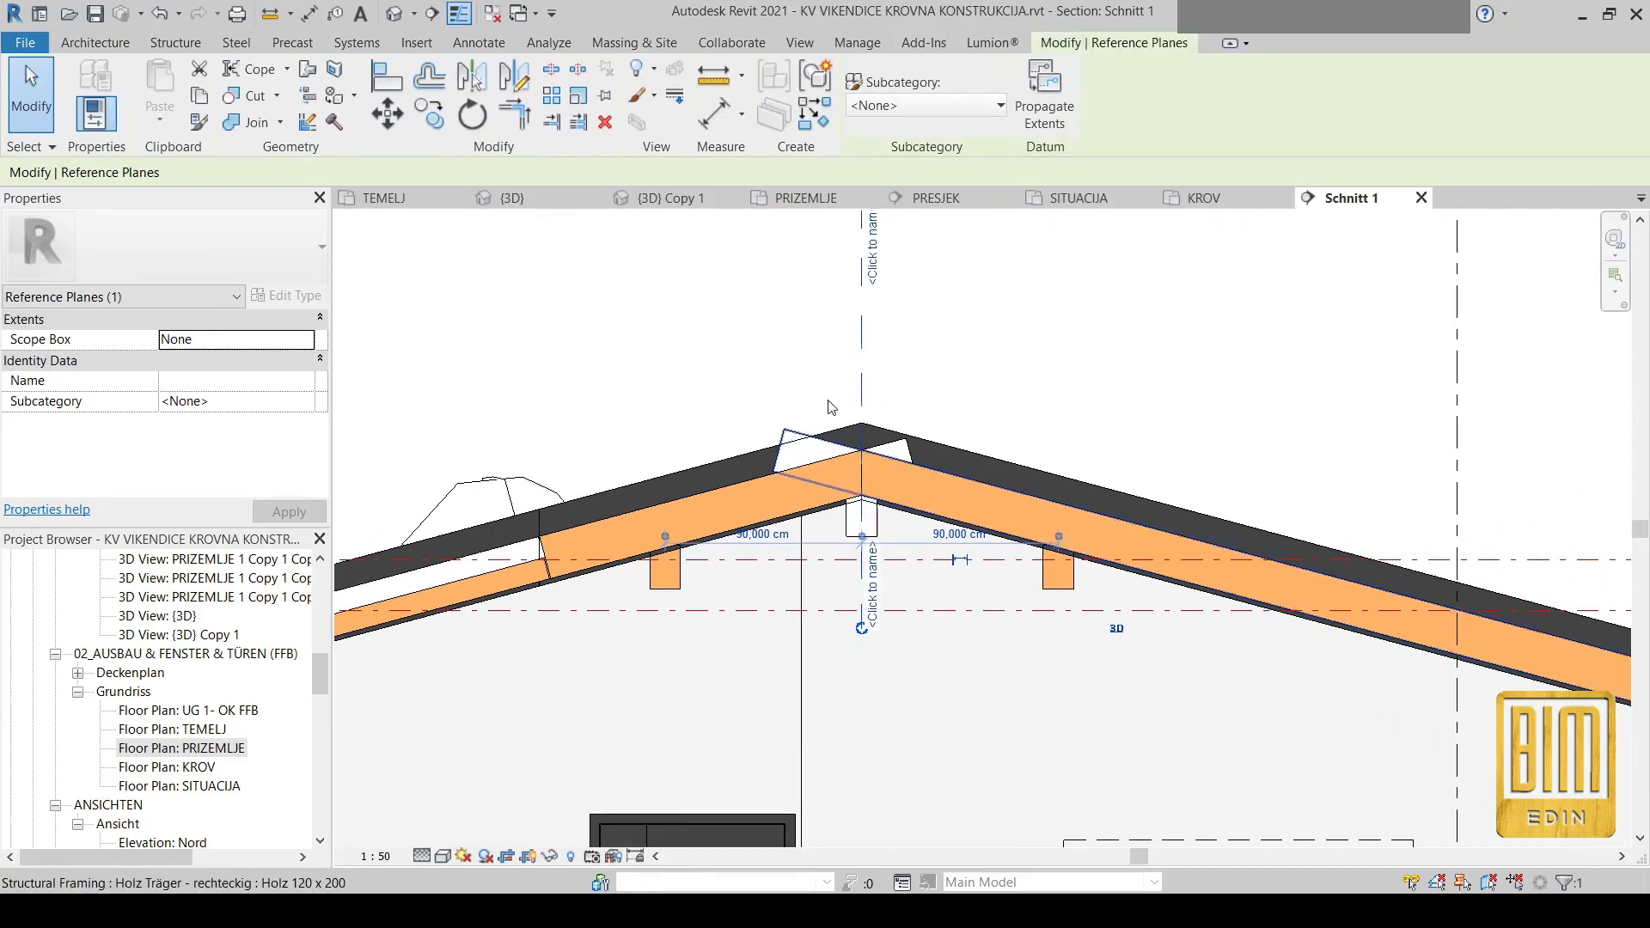
pyautogui.keyDown('ctrl'); pyautogui.click(801, 437); pyautogui.keyUp('ctrl')
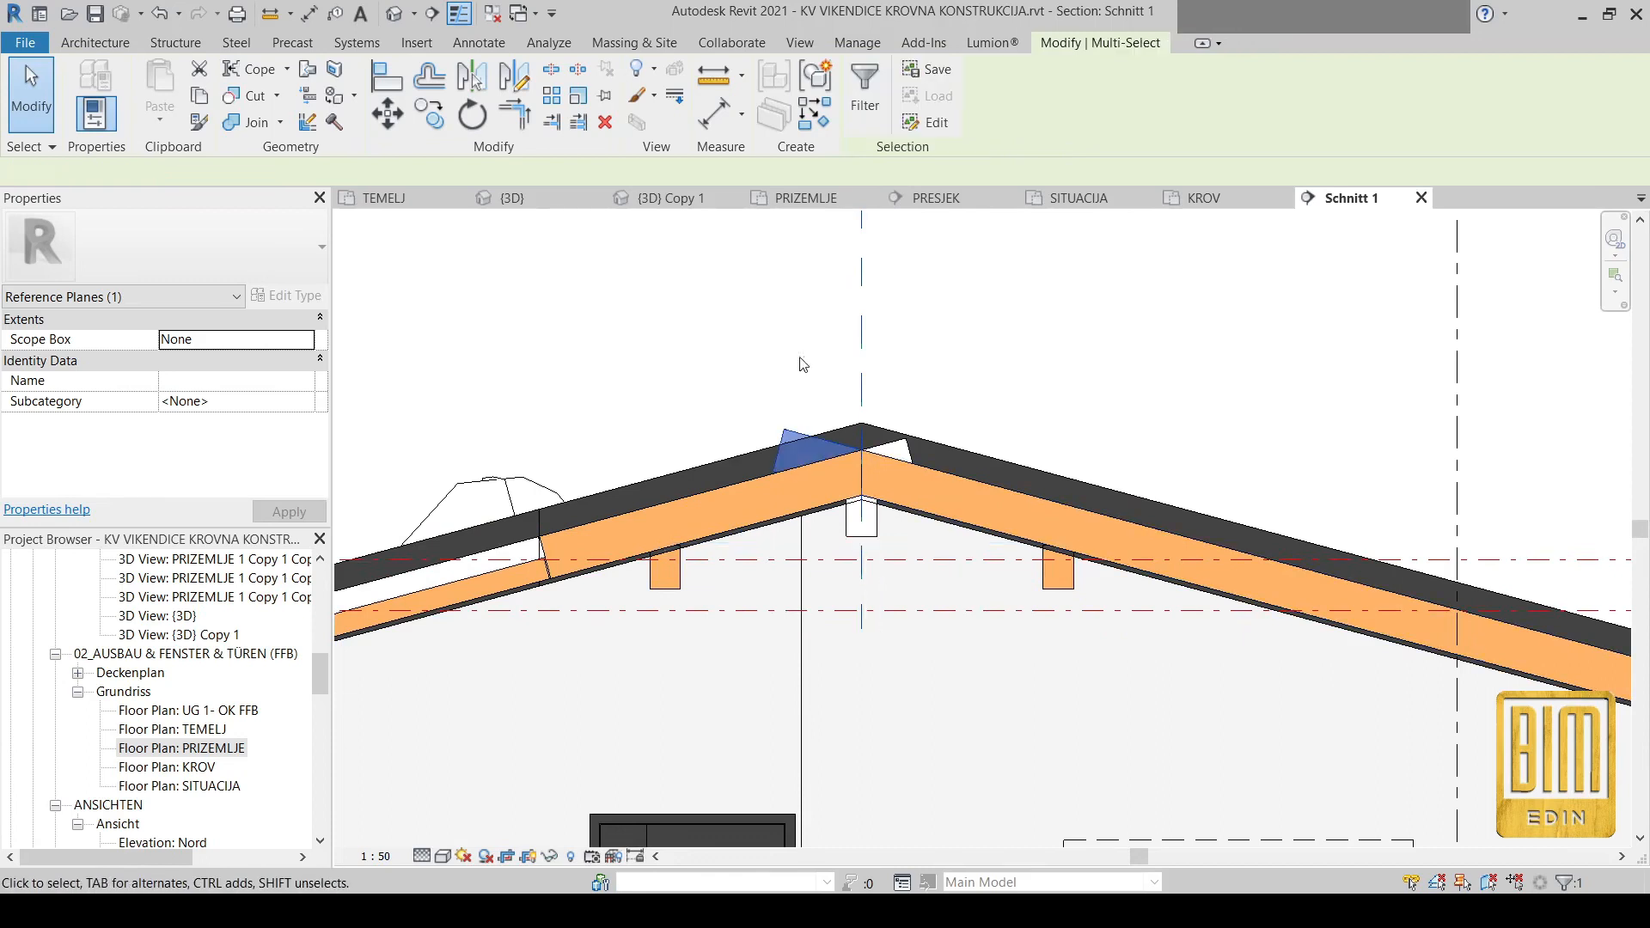
pyautogui.click(549, 857)
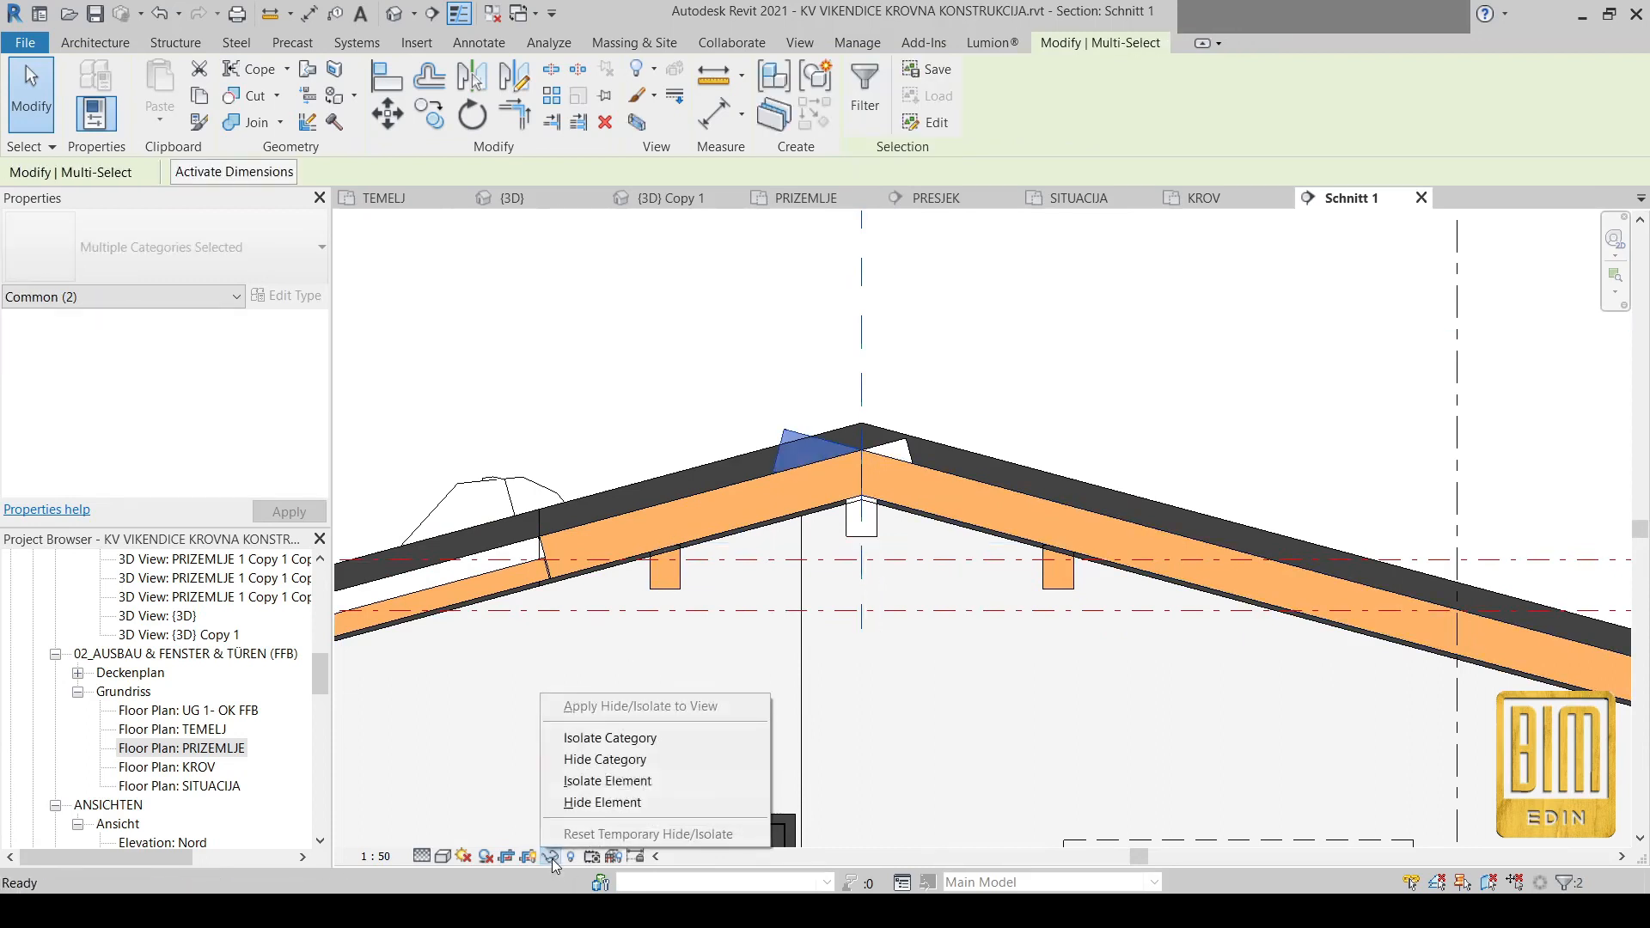
pyautogui.click(591, 739)
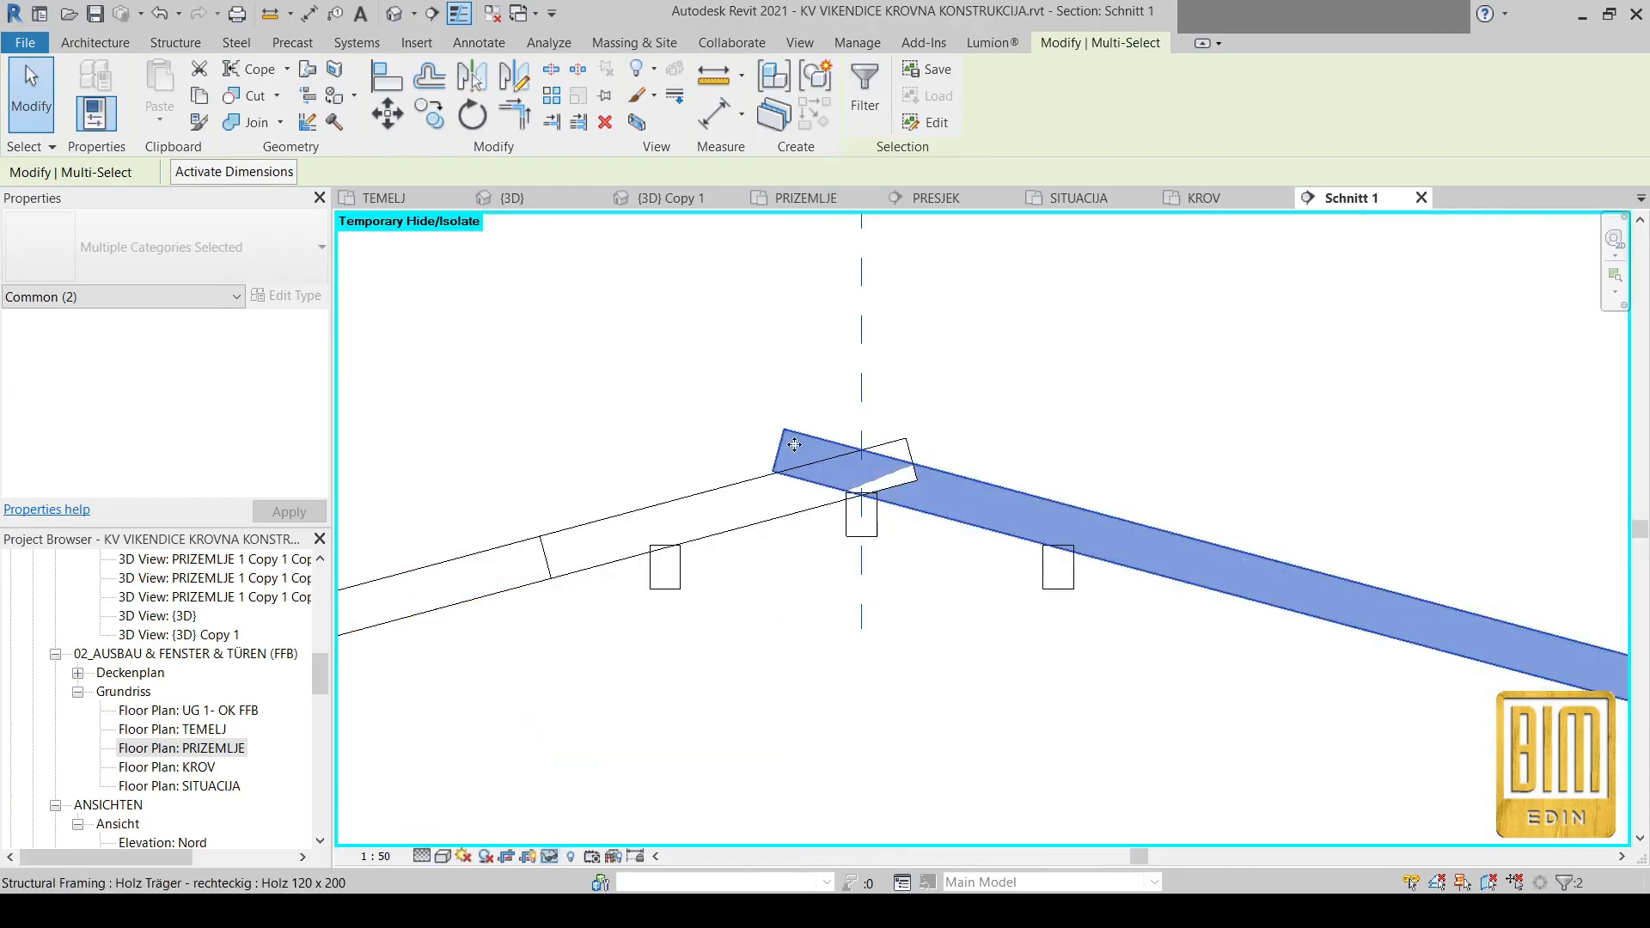
pyautogui.click(1032, 343)
pyautogui.scroll(-2, 1032, 344)
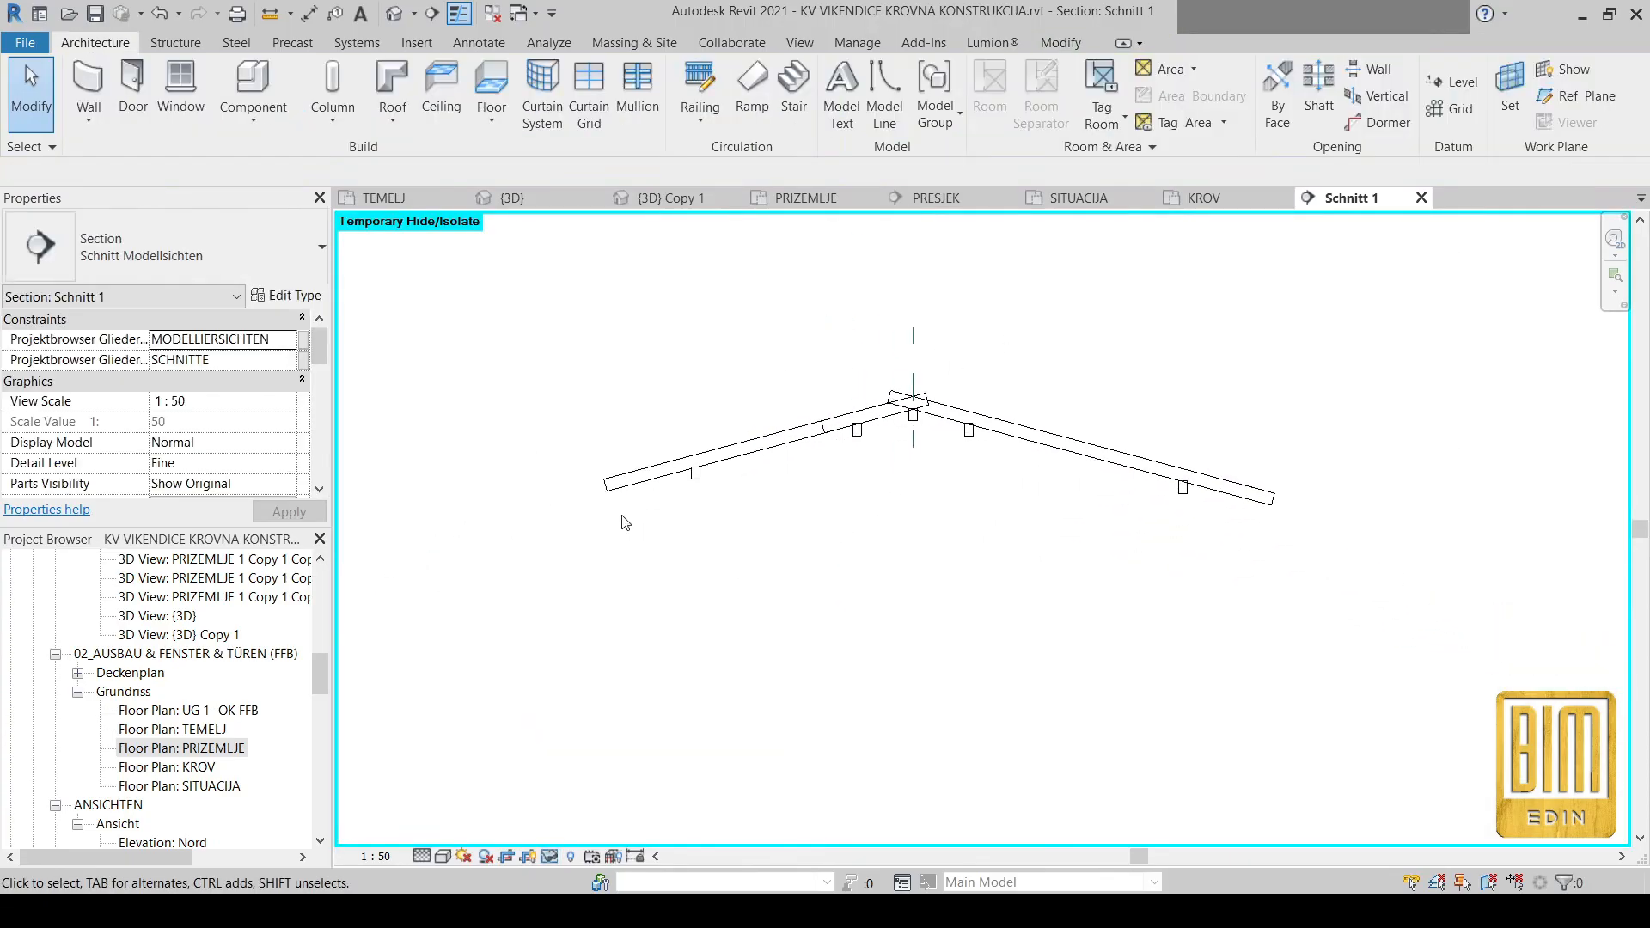
pyautogui.scroll(4, 924, 366)
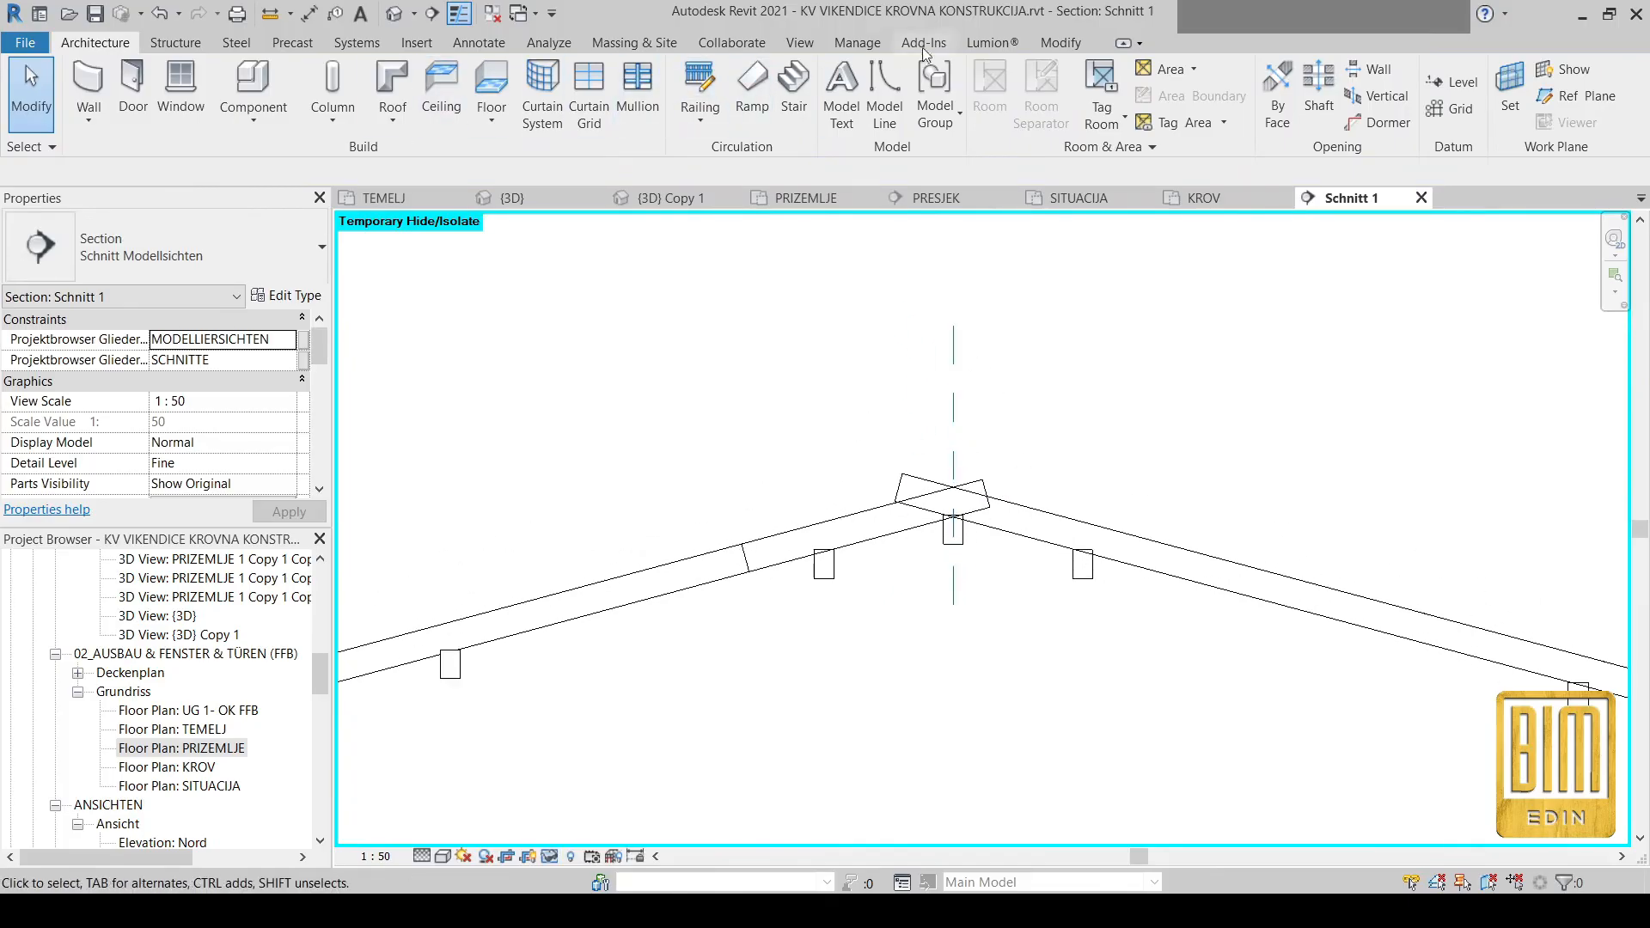
# Enable multiple cutting and cut the ridge ends of the east-running slope's rafters at the ridge reference plane with Cut Geometry
pyautogui.click(1060, 43)
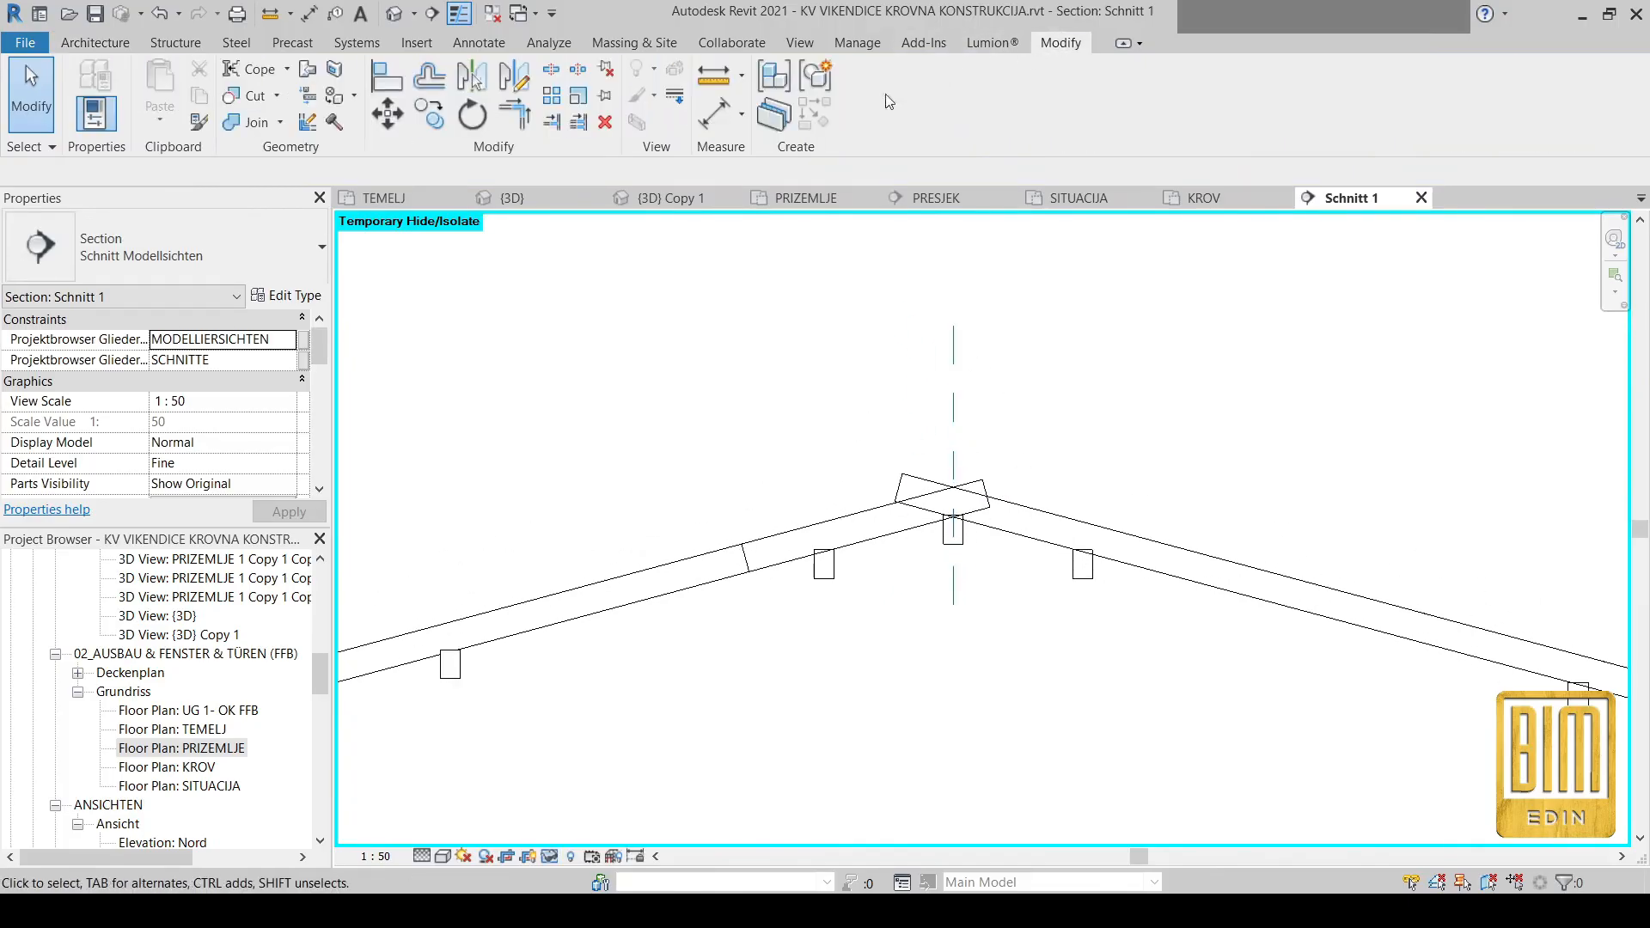
pyautogui.click(245, 95)
pyautogui.scroll(2, 1018, 516)
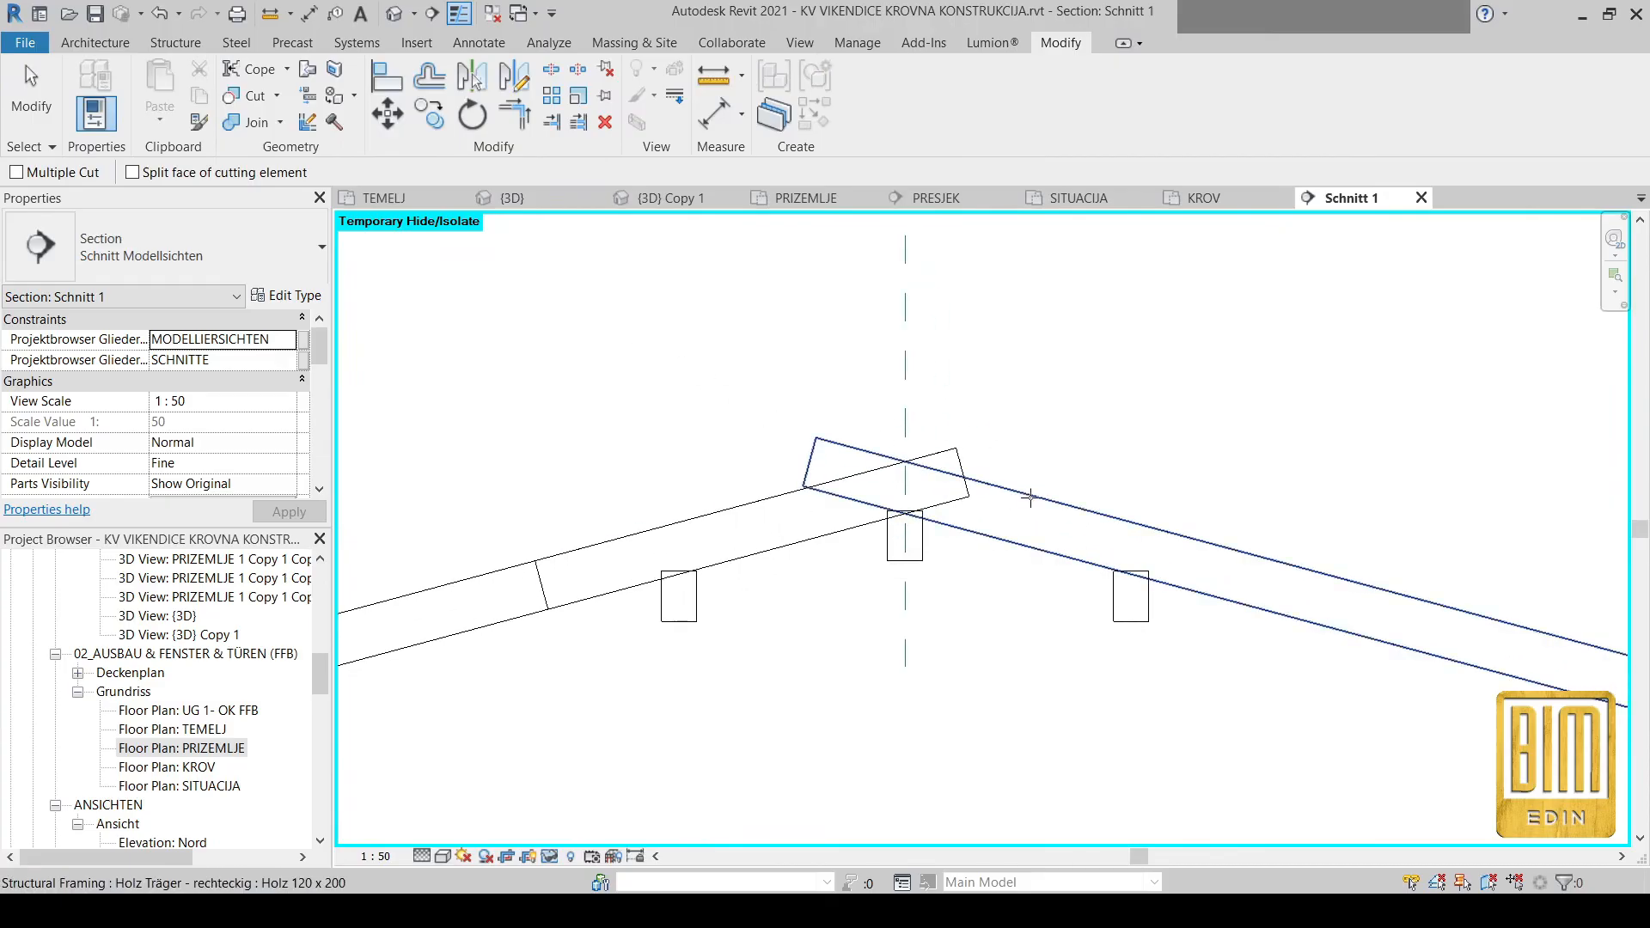
pyautogui.click(17, 171)
pyautogui.click(1035, 520)
pyautogui.moveTo(1016, 308); pyautogui.dragTo(1027, 431, button='middle')
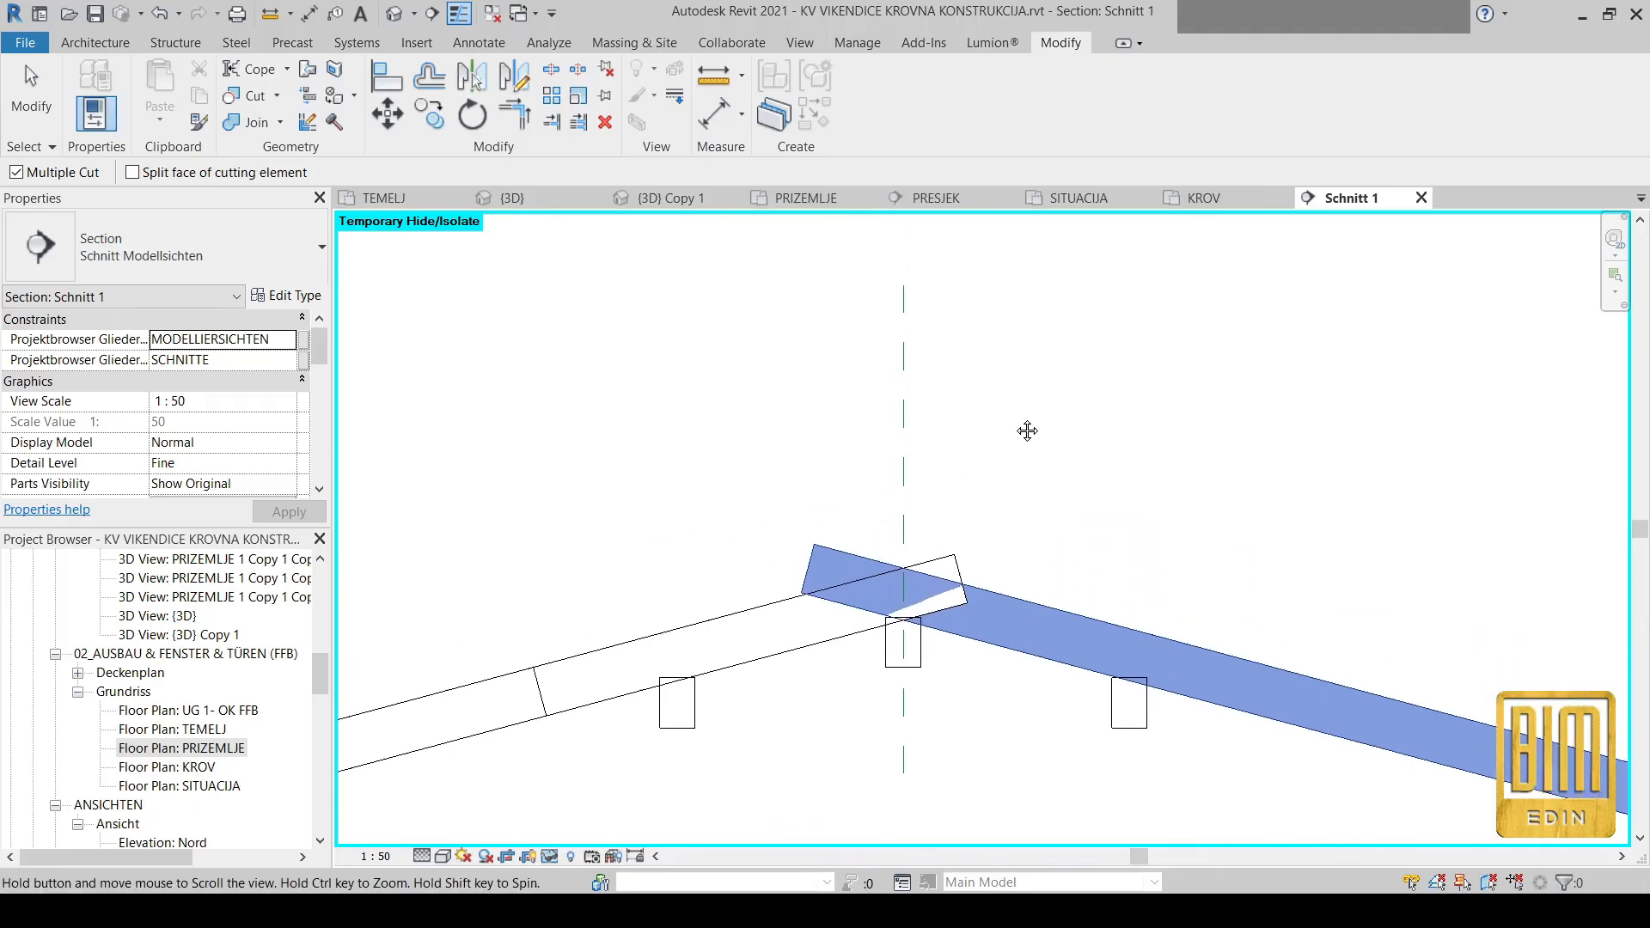
pyautogui.scroll(-1, 987, 390)
pyautogui.click(920, 355)
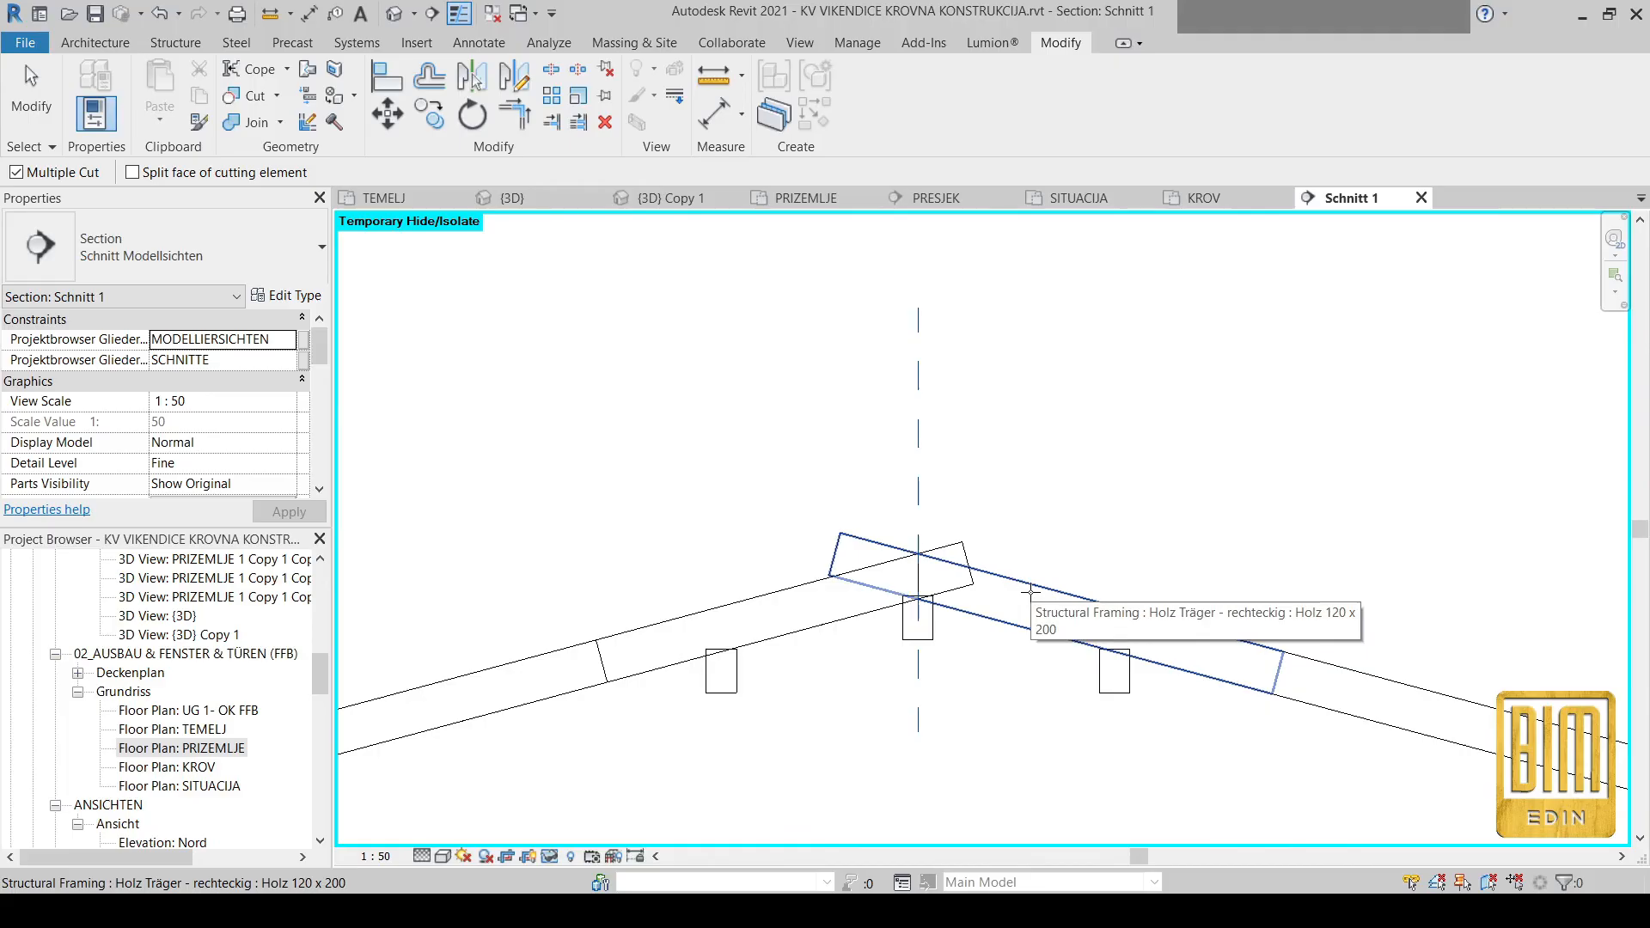
pyautogui.scroll(-2, 1056, 593)
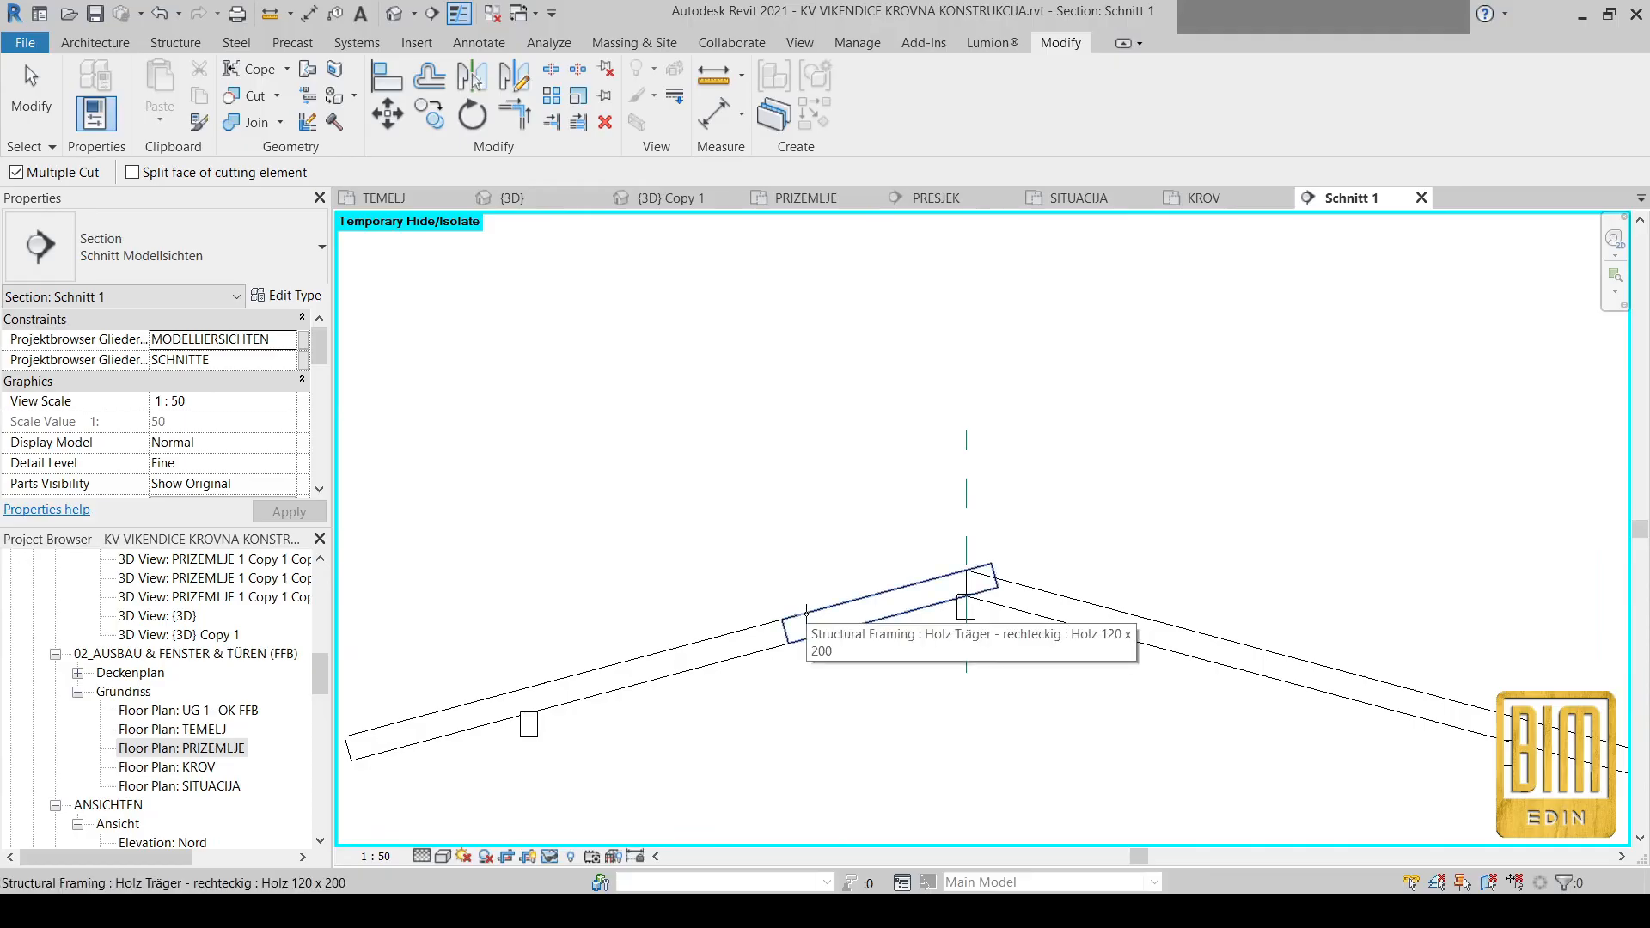
pyautogui.click(807, 610)
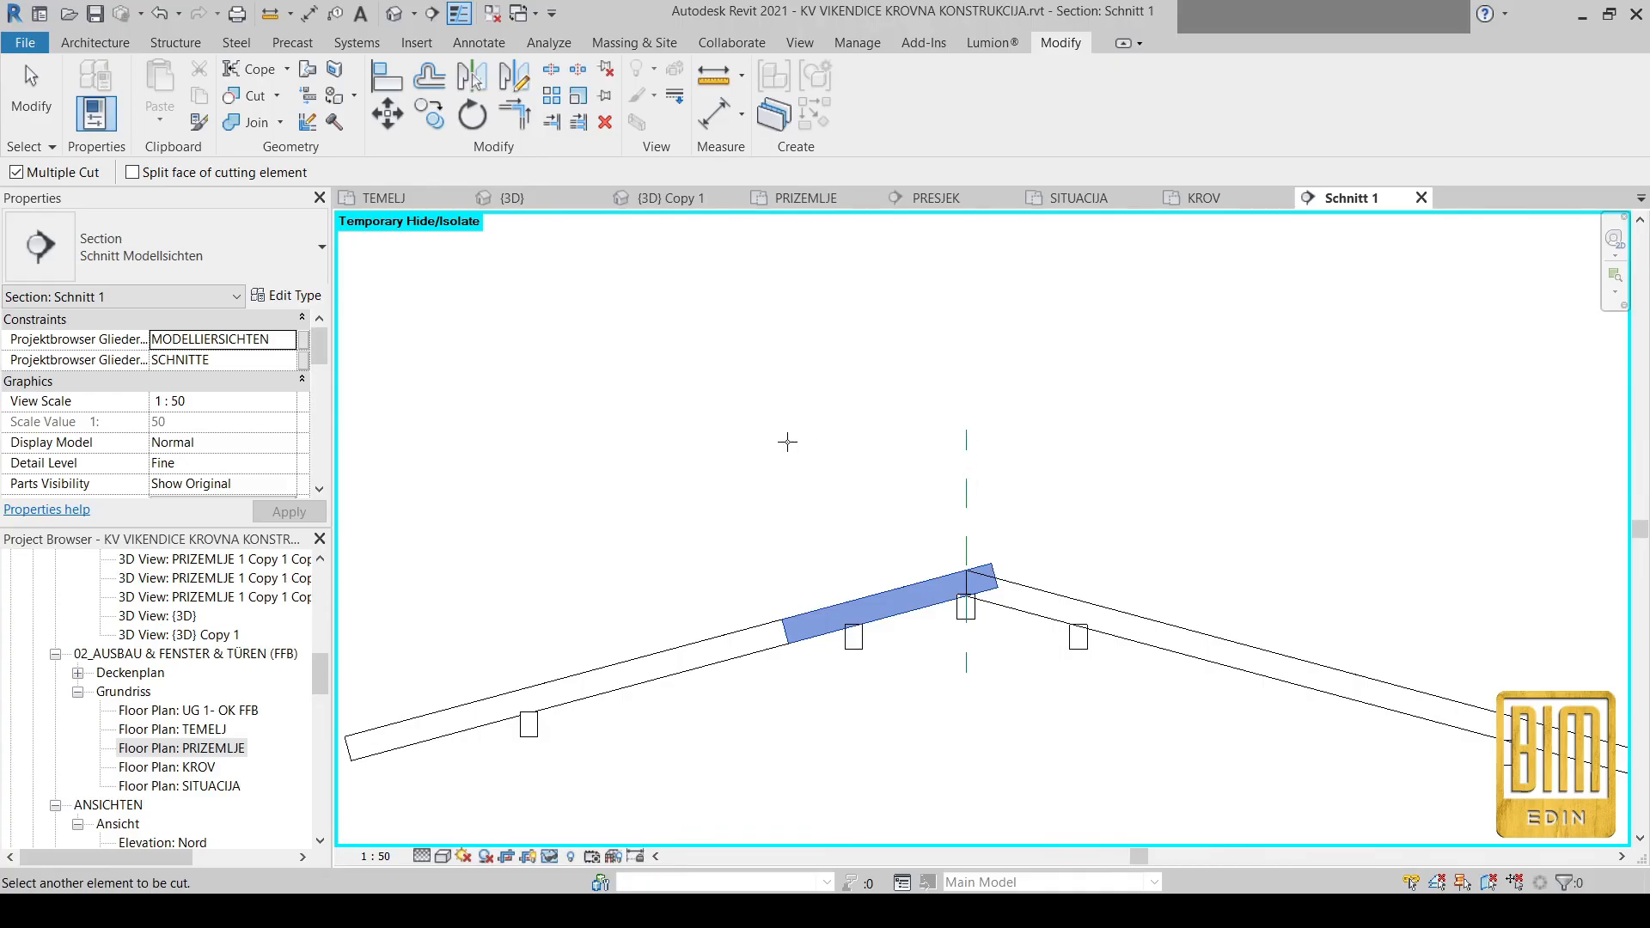
pyautogui.press('Escape')
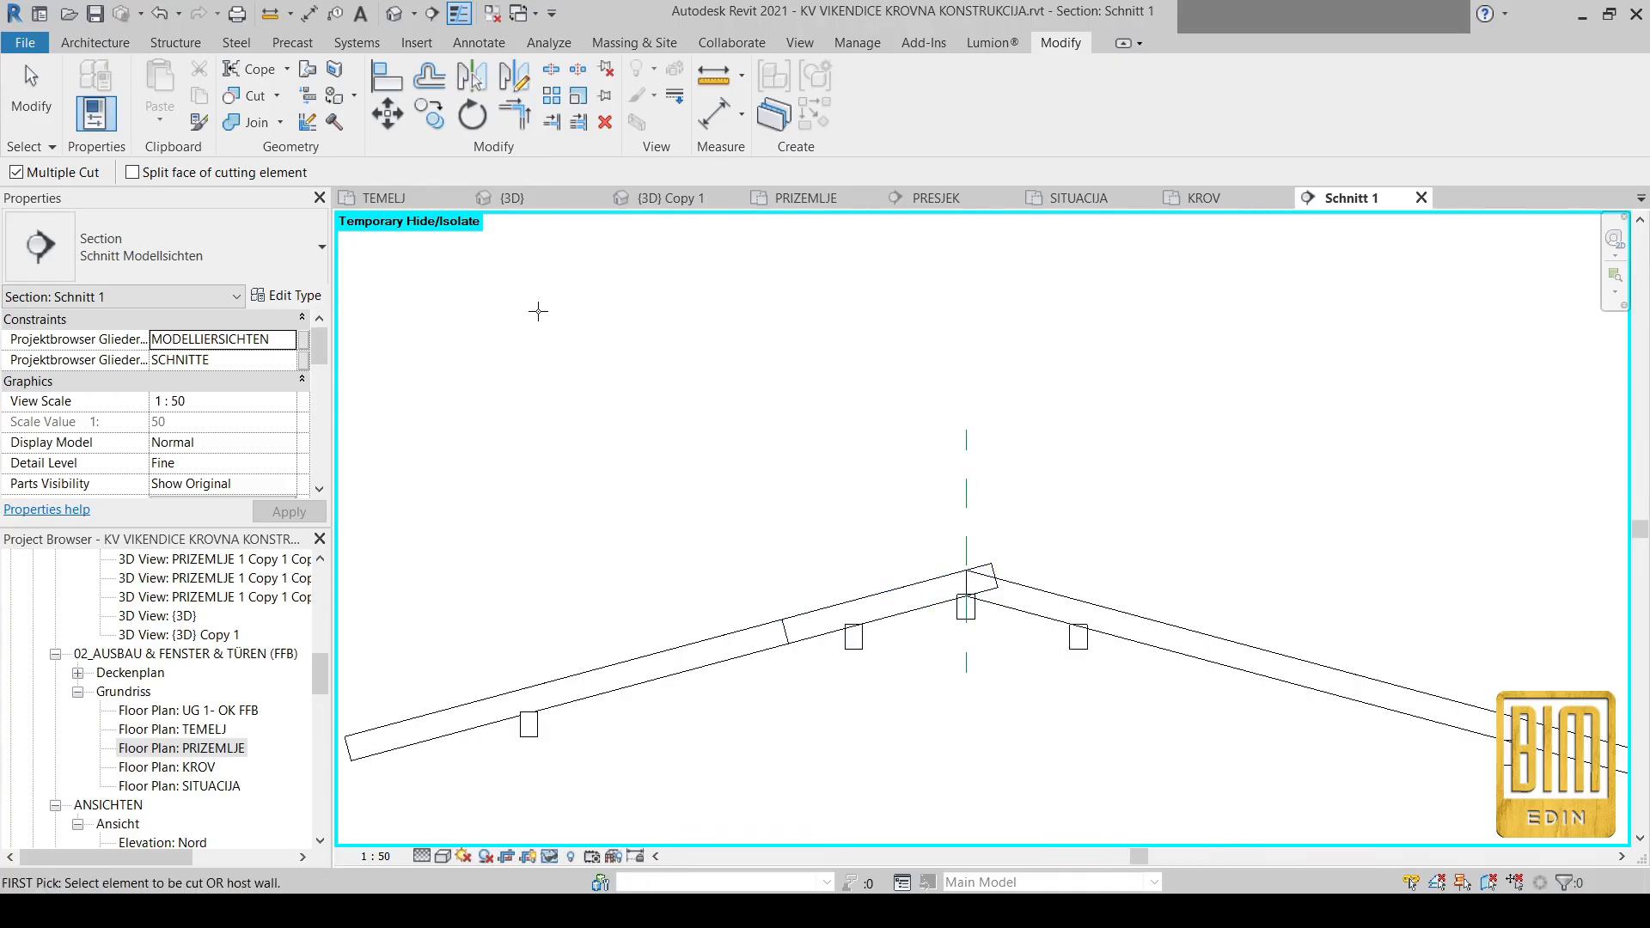
pyautogui.press('Escape')
# Cut the short and long rafters of the opposite slope at the ridge reference plane with Cut Geometry
pyautogui.click(238, 102)
pyautogui.click(953, 587)
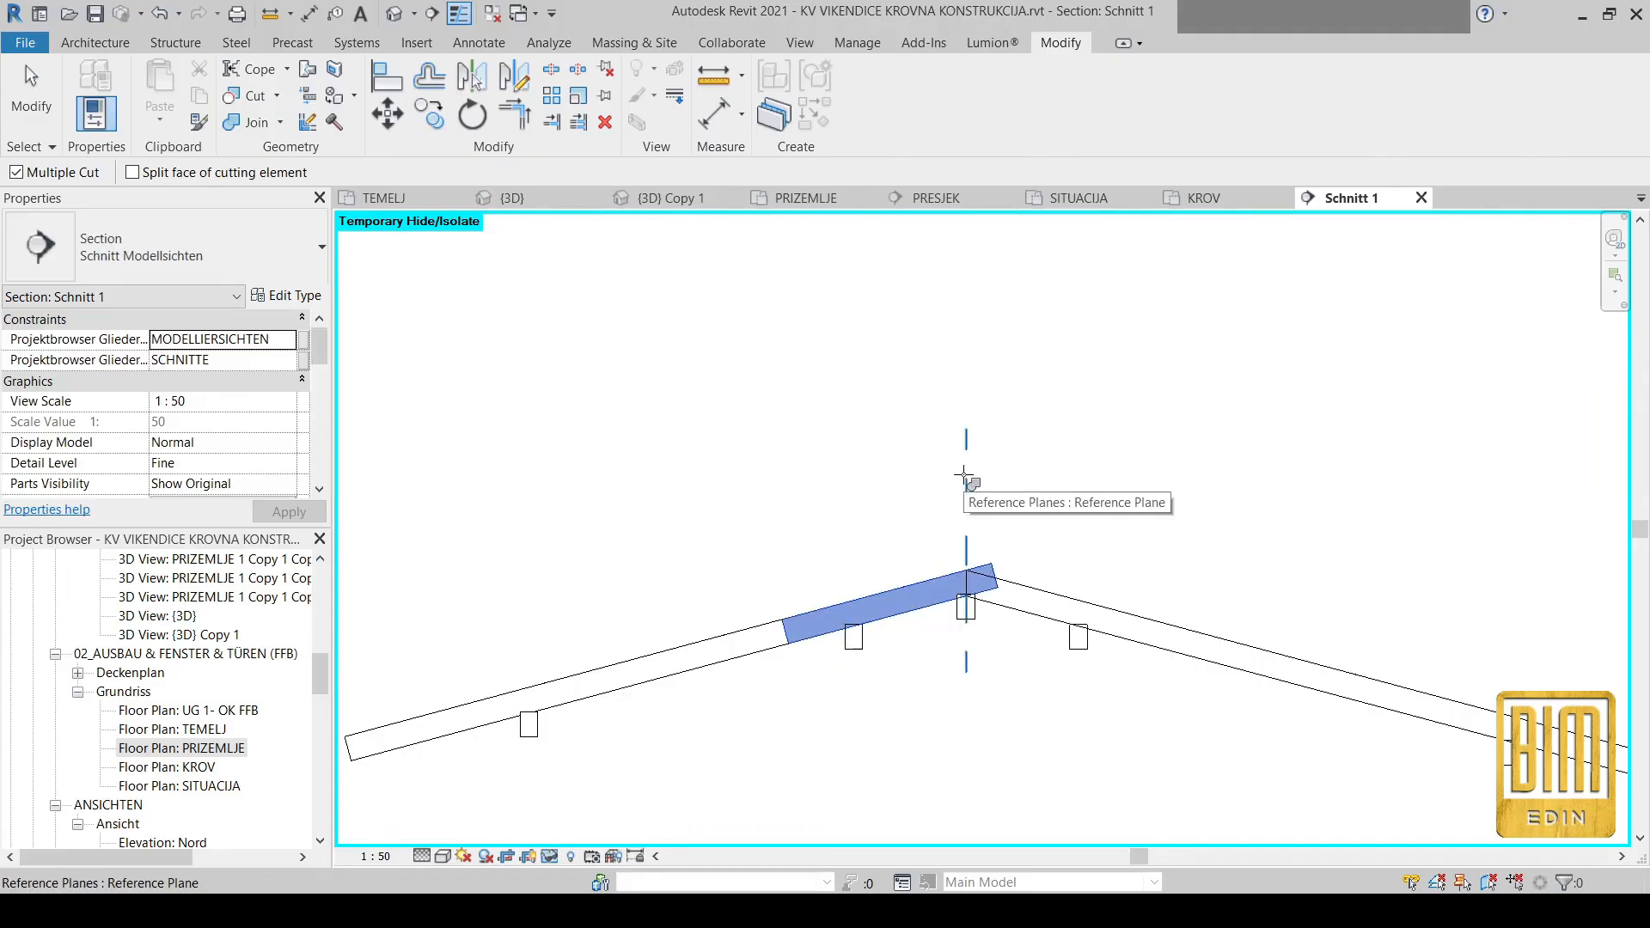
pyautogui.click(963, 474)
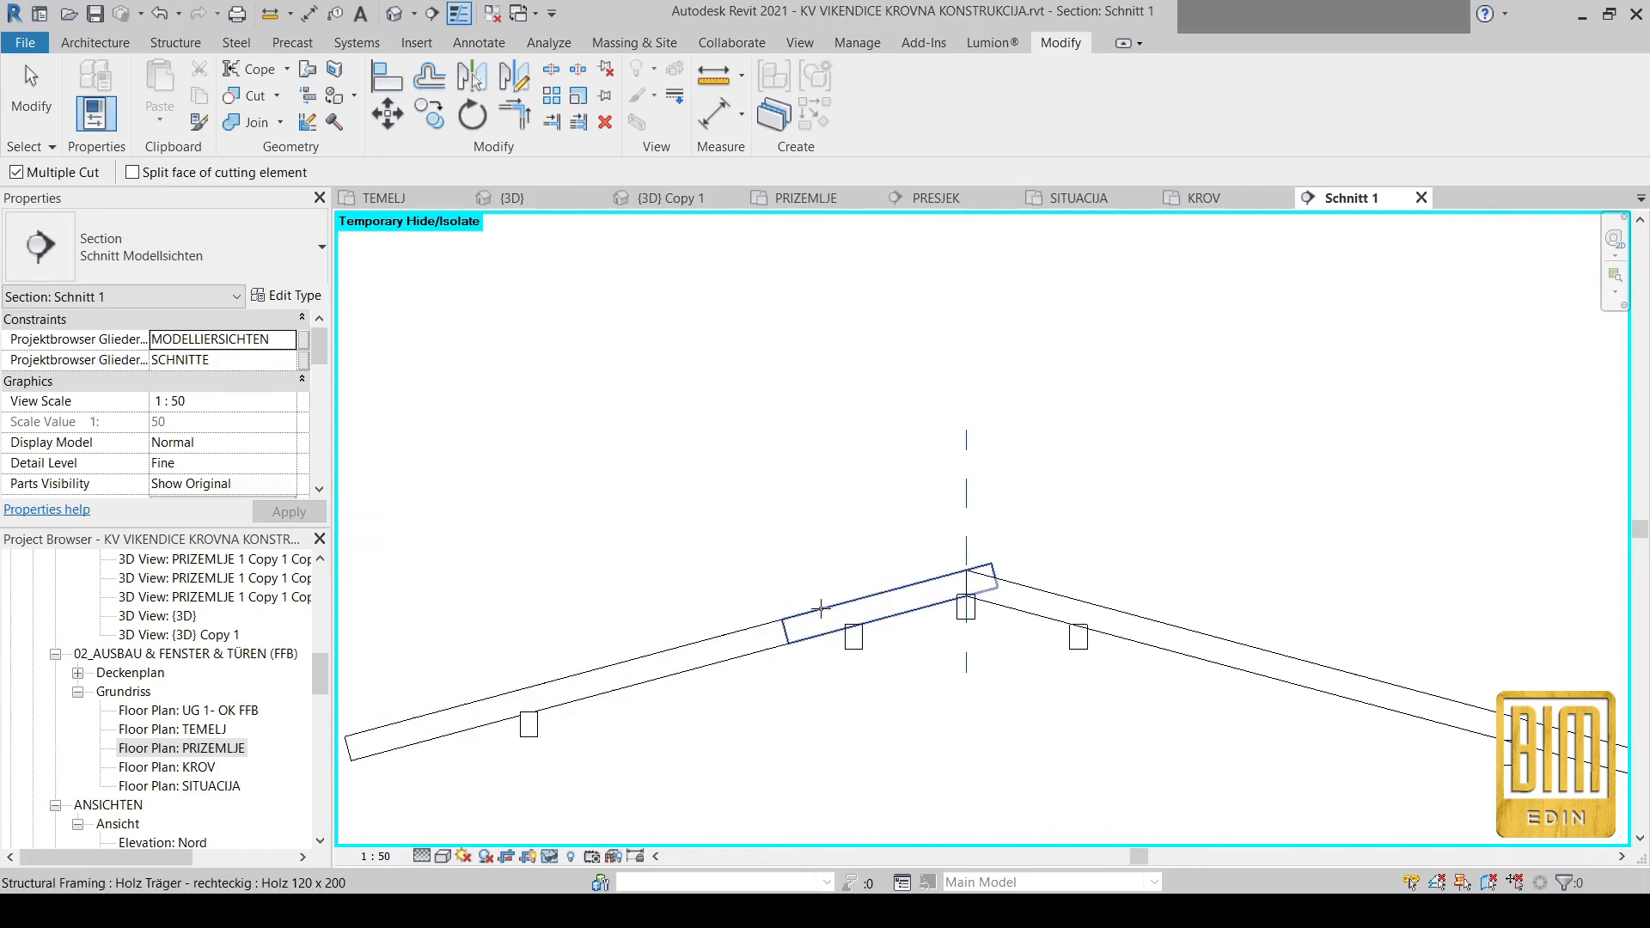
pyautogui.press('Tab')
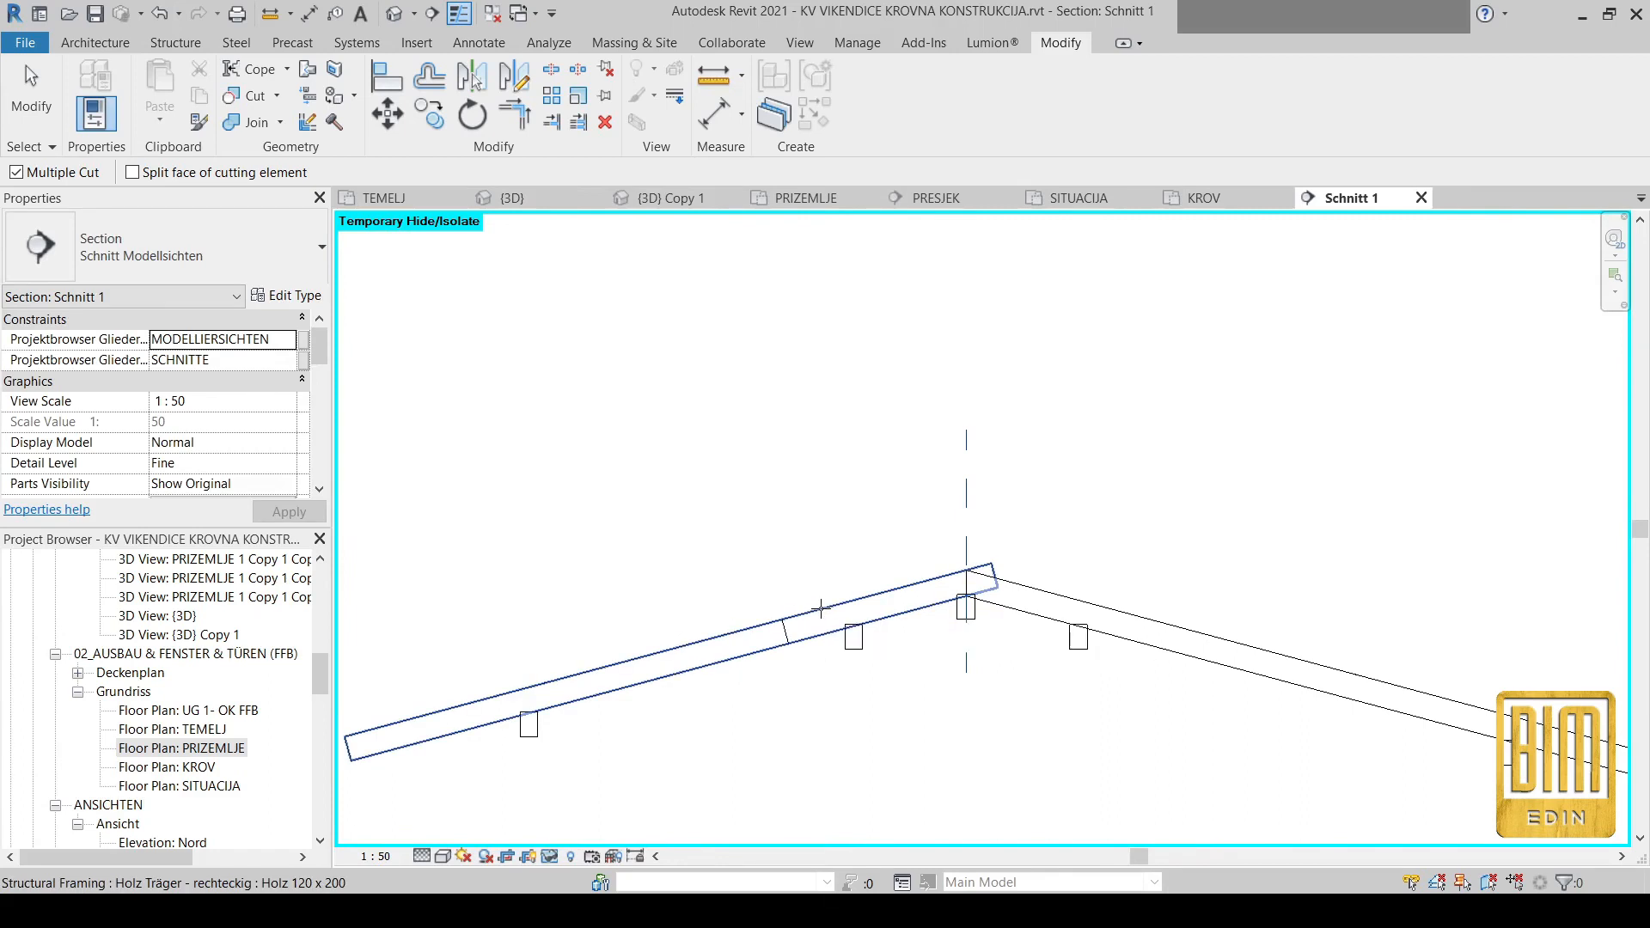
pyautogui.click(820, 608)
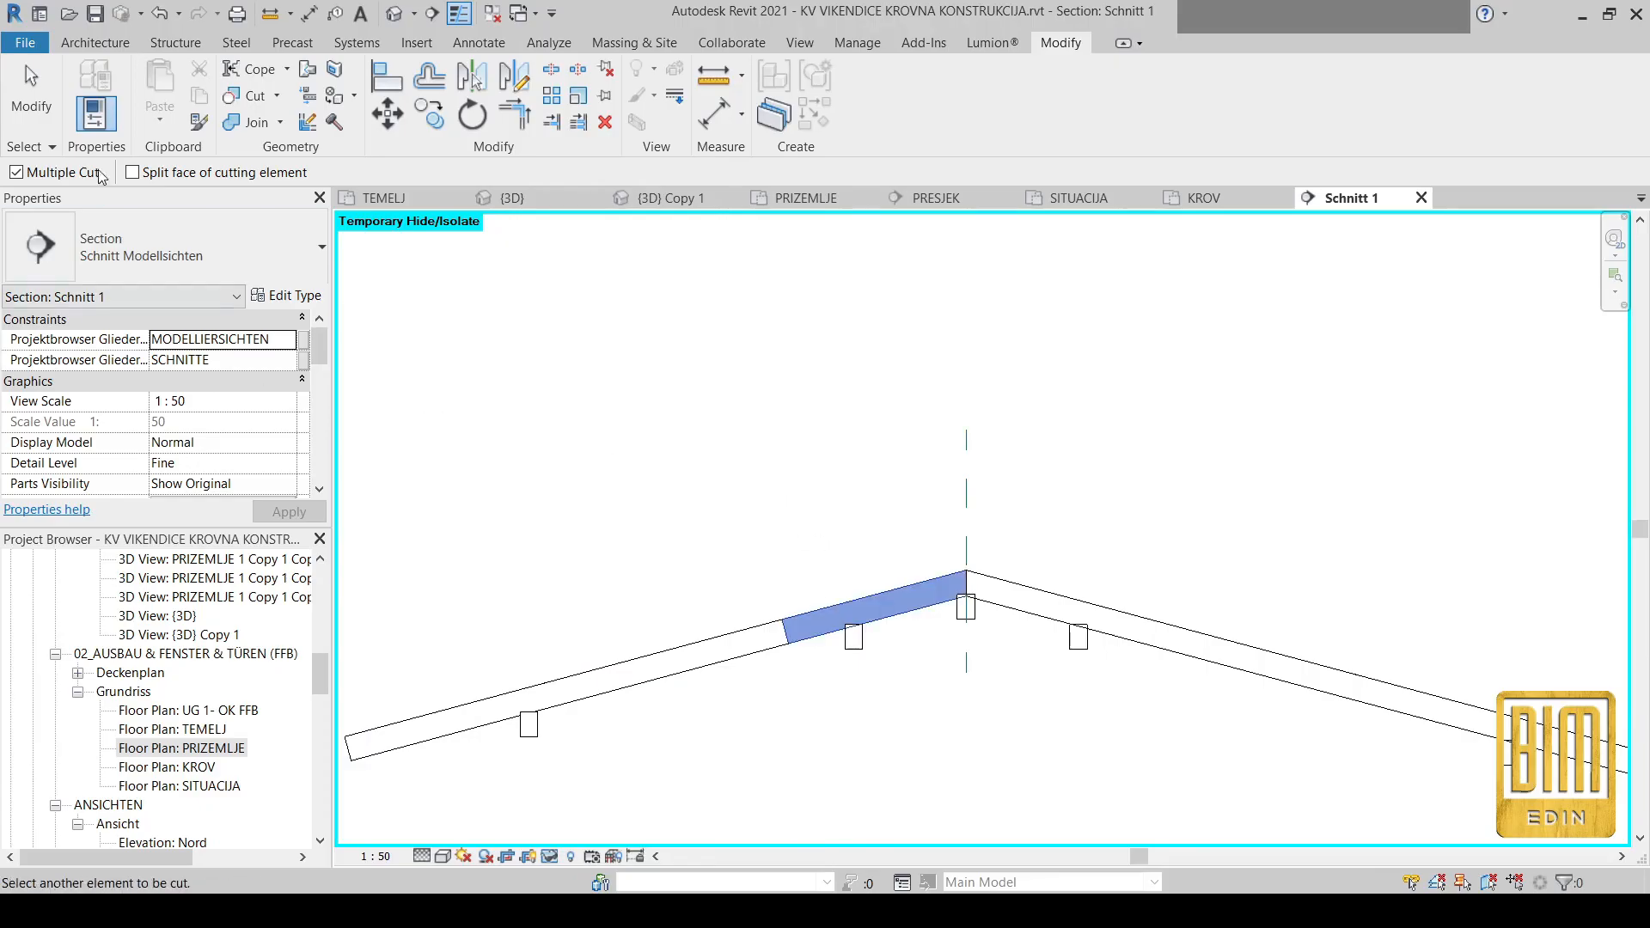
pyautogui.click(31, 95)
# Open the default 3D view and examine the rafter joints along the ridge from several sides of the house
pyautogui.scroll(4, 762, 636)
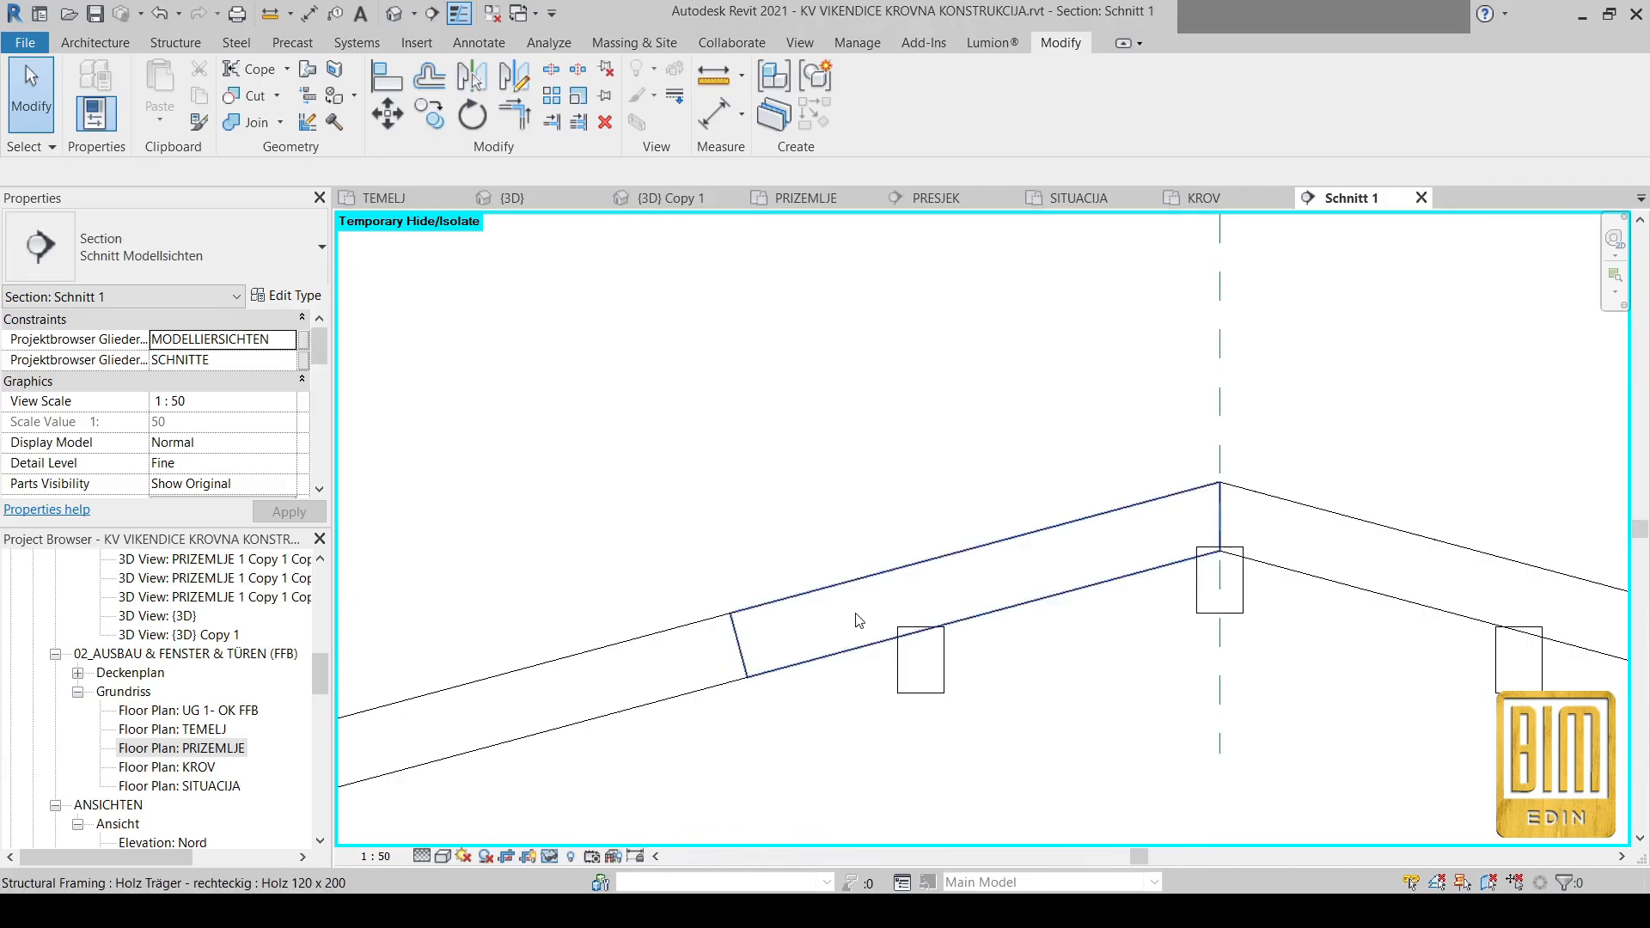
pyautogui.scroll(-3, 855, 612)
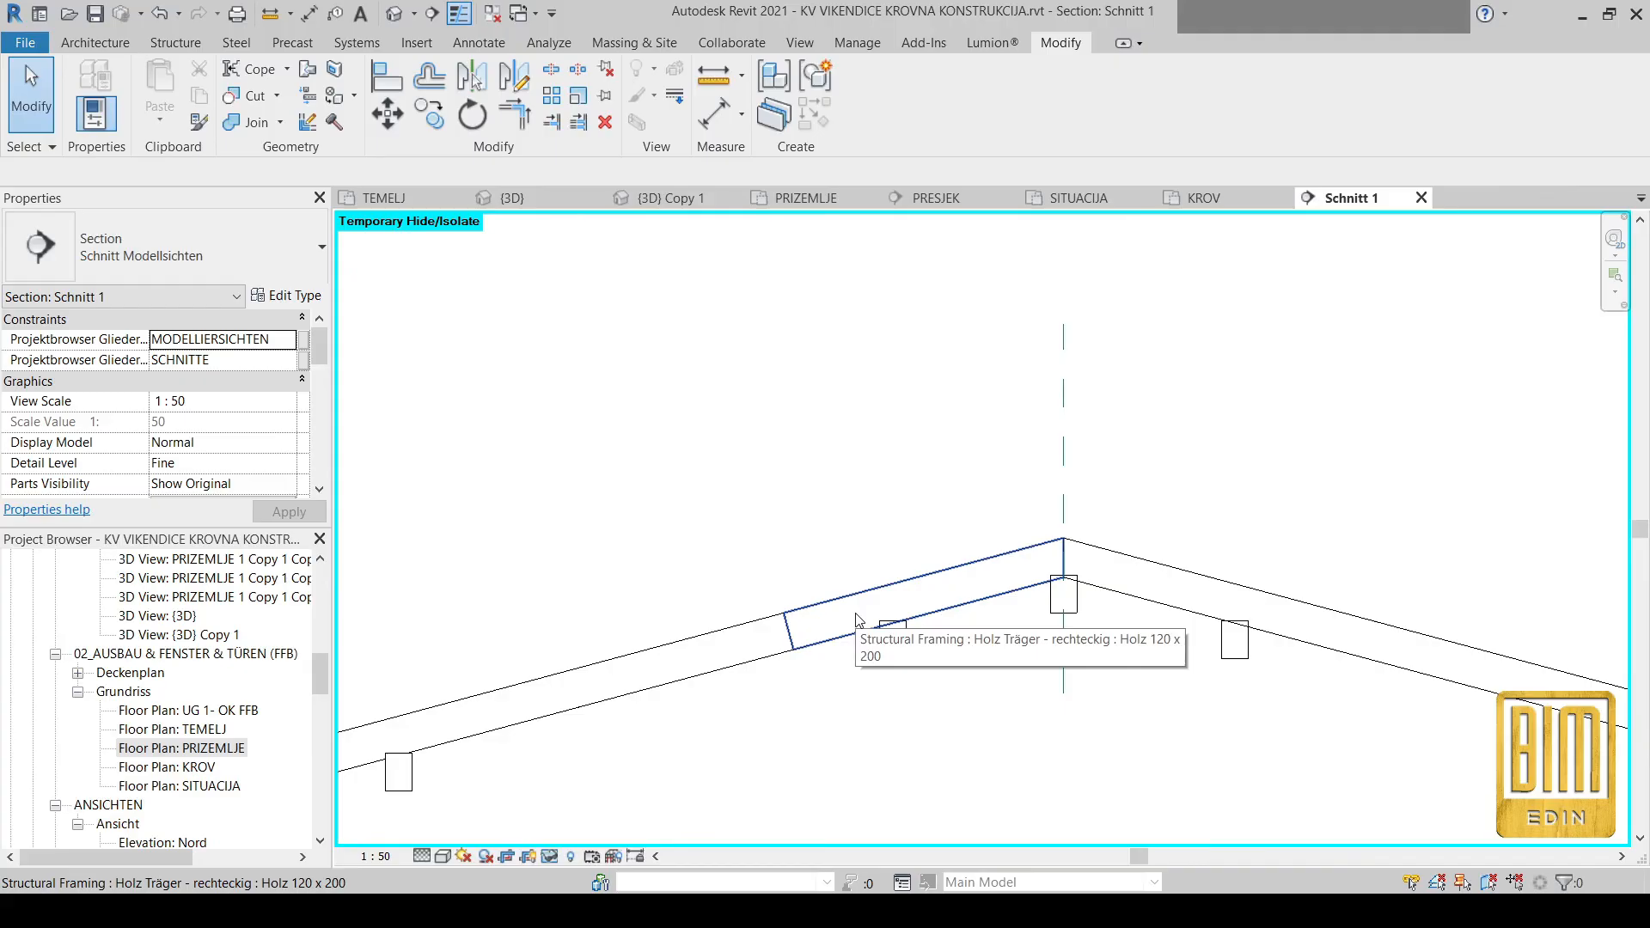
pyautogui.click(400, 12)
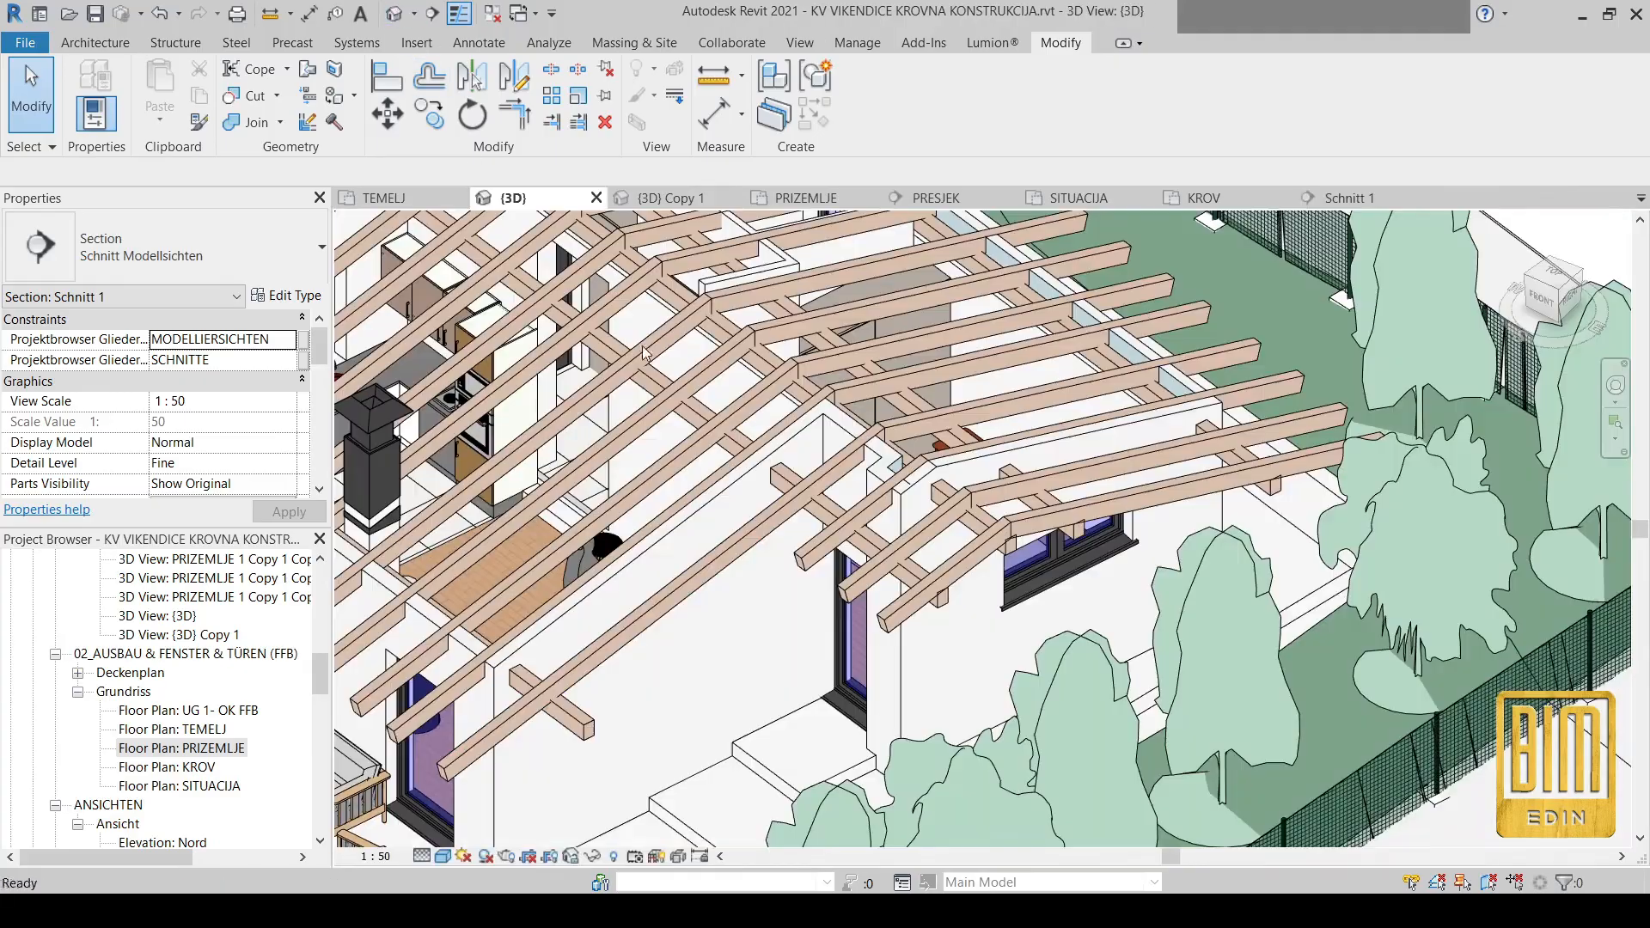
pyautogui.scroll(3, 805, 367)
pyautogui.scroll(-3, 805, 367)
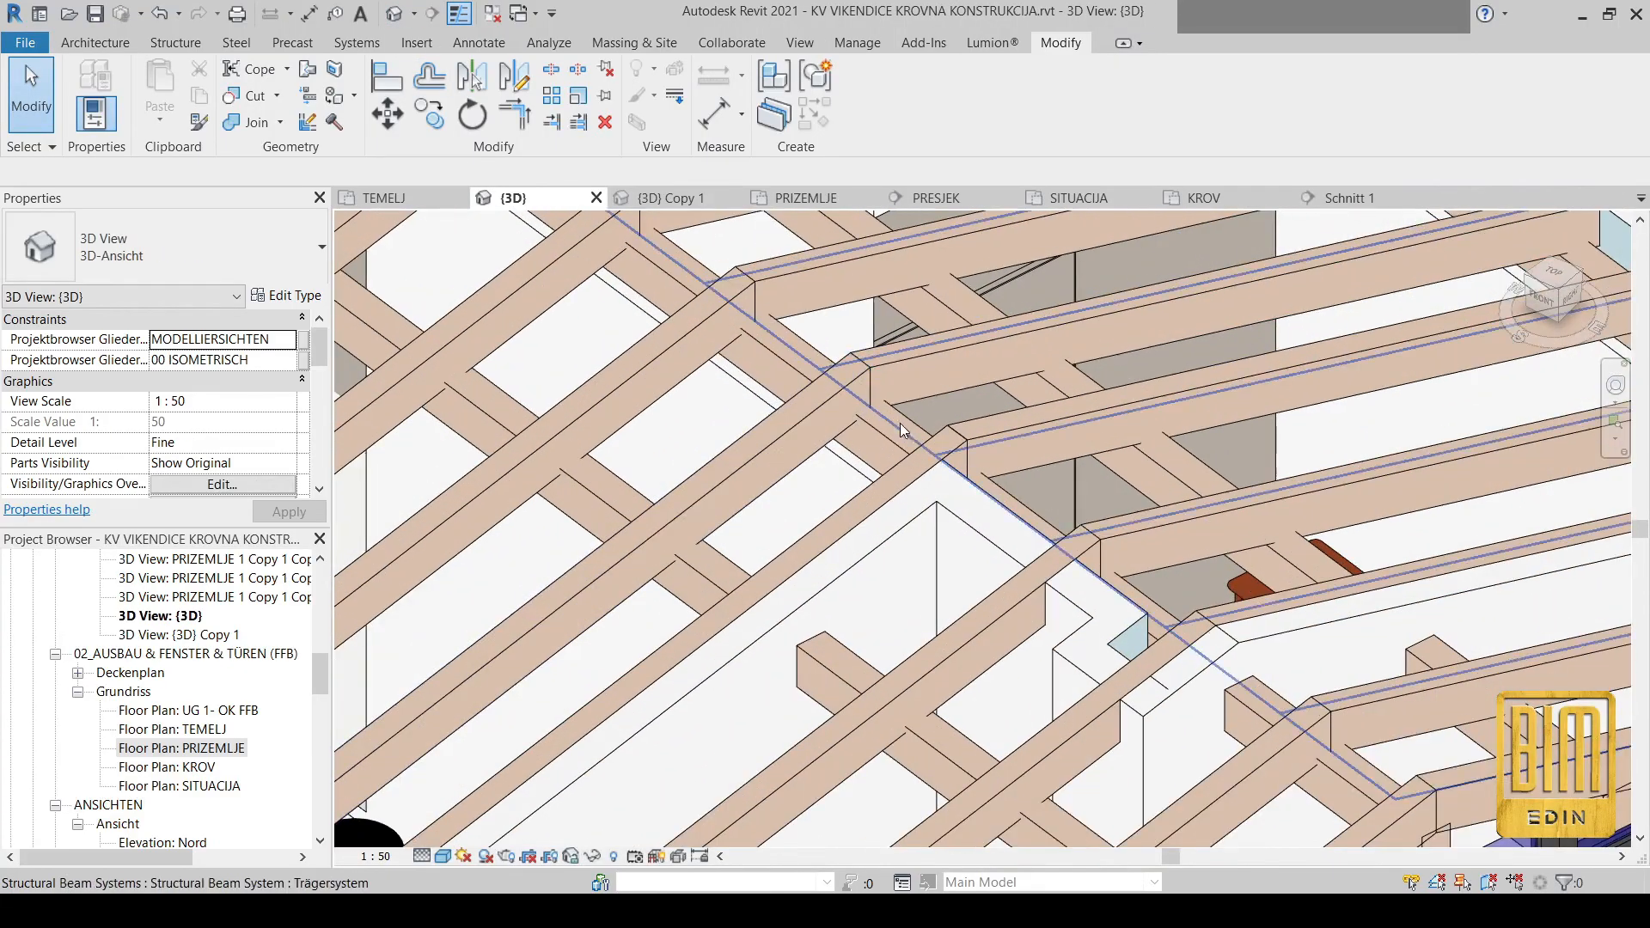
pyautogui.scroll(5, 771, 368)
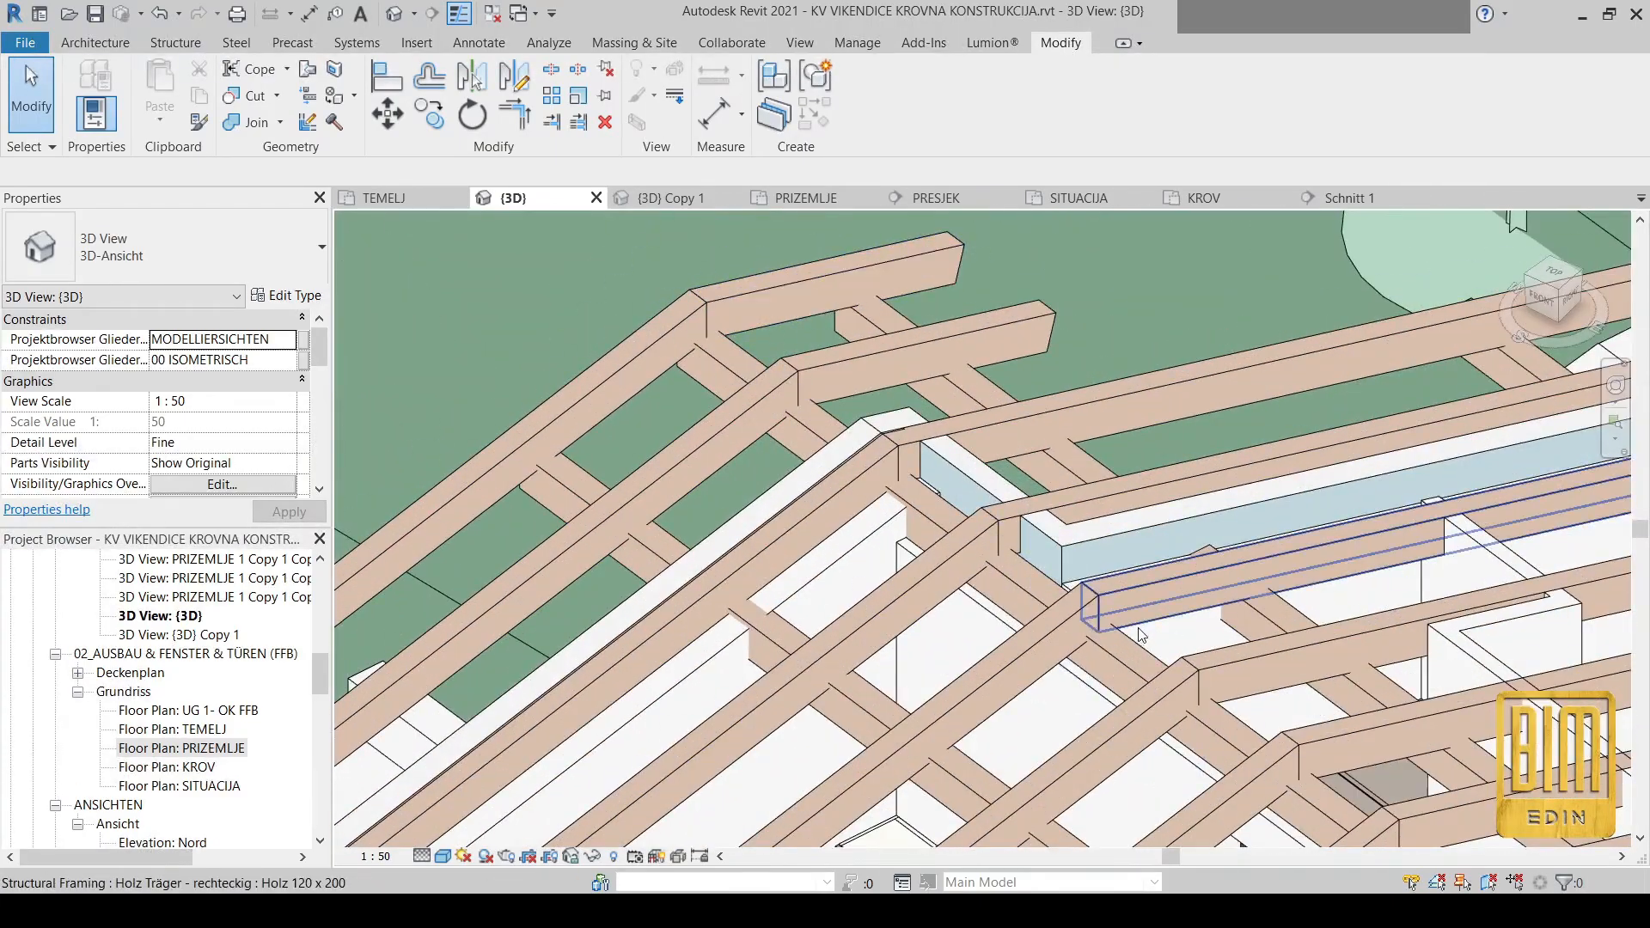
pyautogui.scroll(-4, 811, 399)
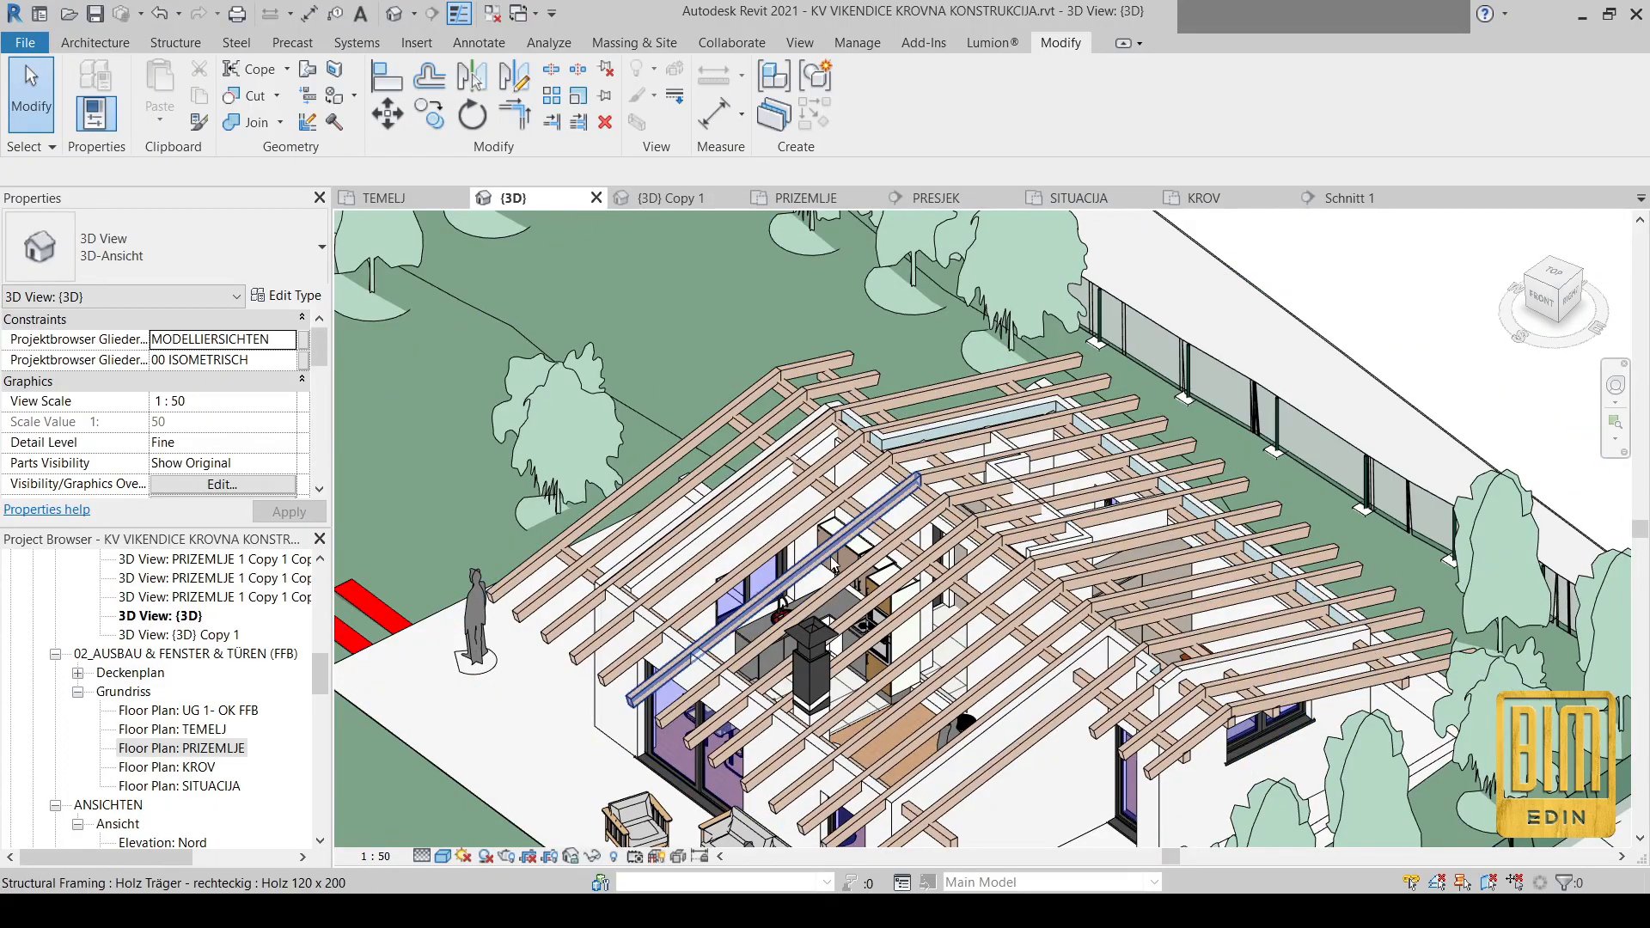
pyautogui.scroll(-3, 679, 407)
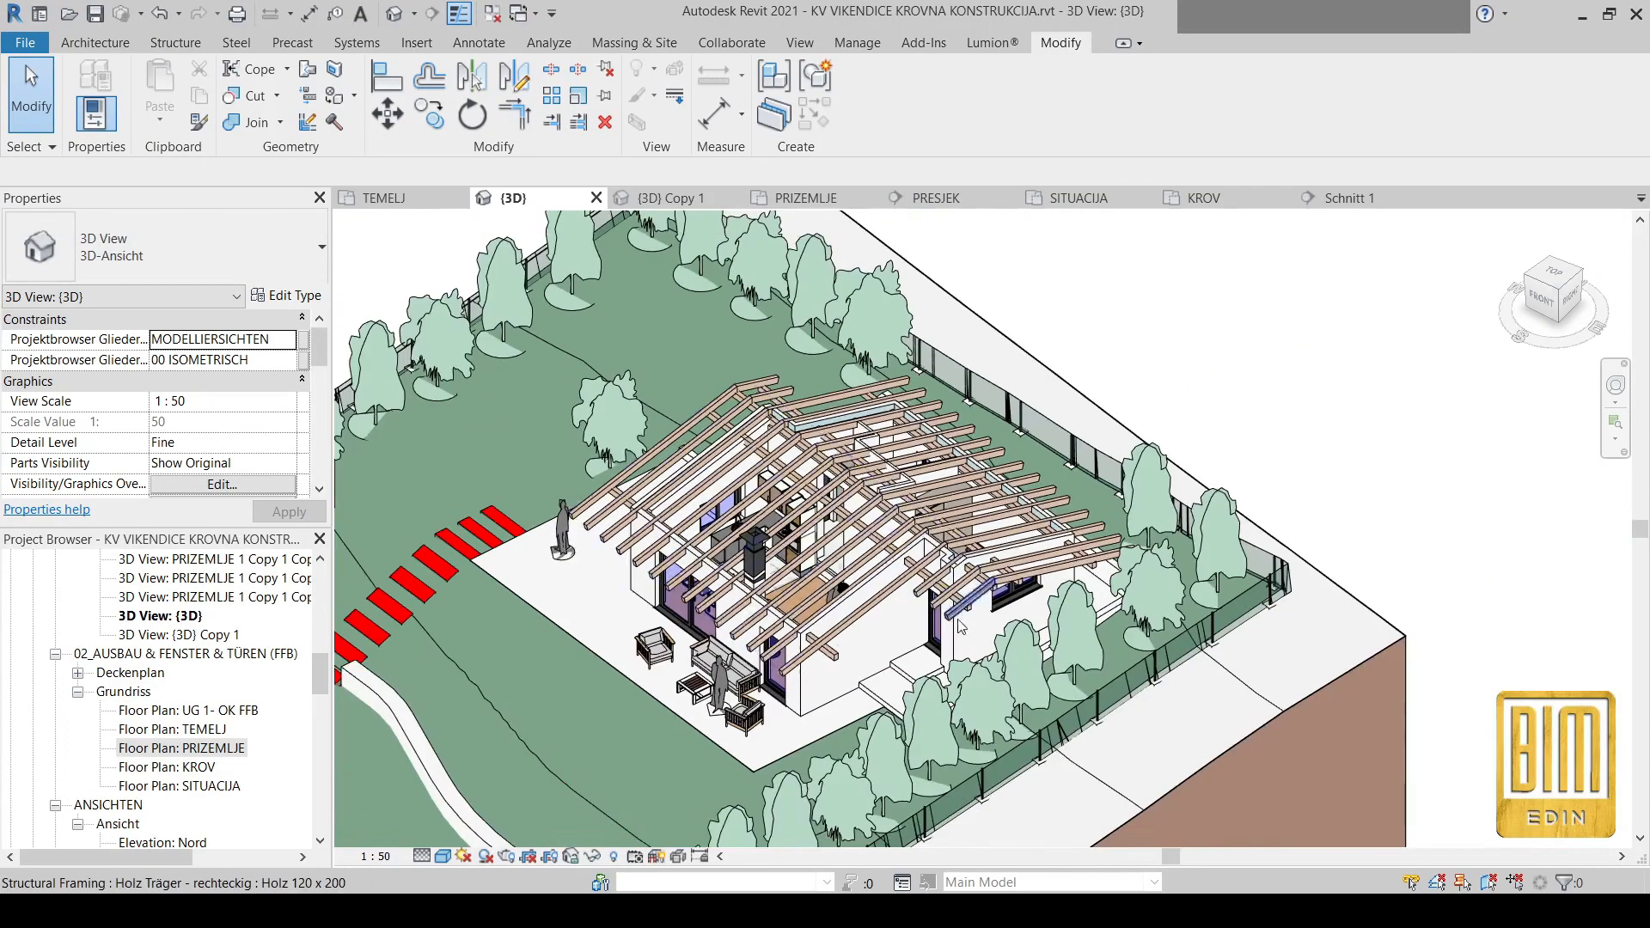
pyautogui.keyDown('shift'); pyautogui.moveTo(961, 628); pyautogui.dragTo(613, 340, button='middle'); pyautogui.keyUp('shift')
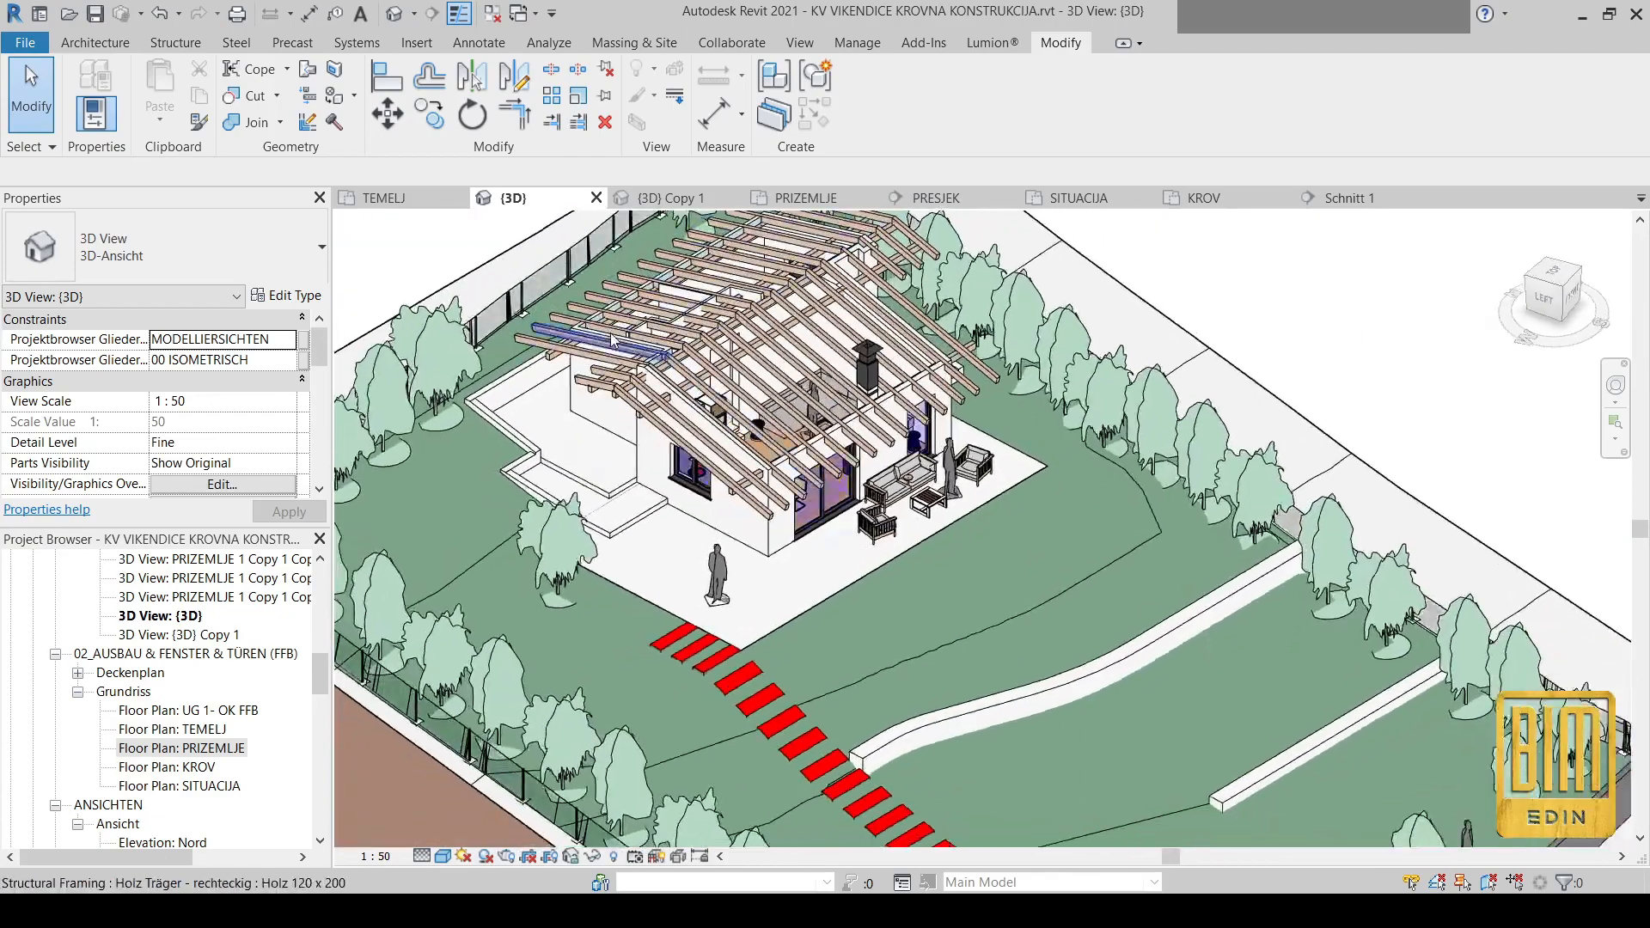
pyautogui.scroll(2, 613, 340)
pyautogui.keyDown('shift'); pyautogui.moveTo(634, 507); pyautogui.dragTo(921, 546, button='middle'); pyautogui.keyUp('shift')
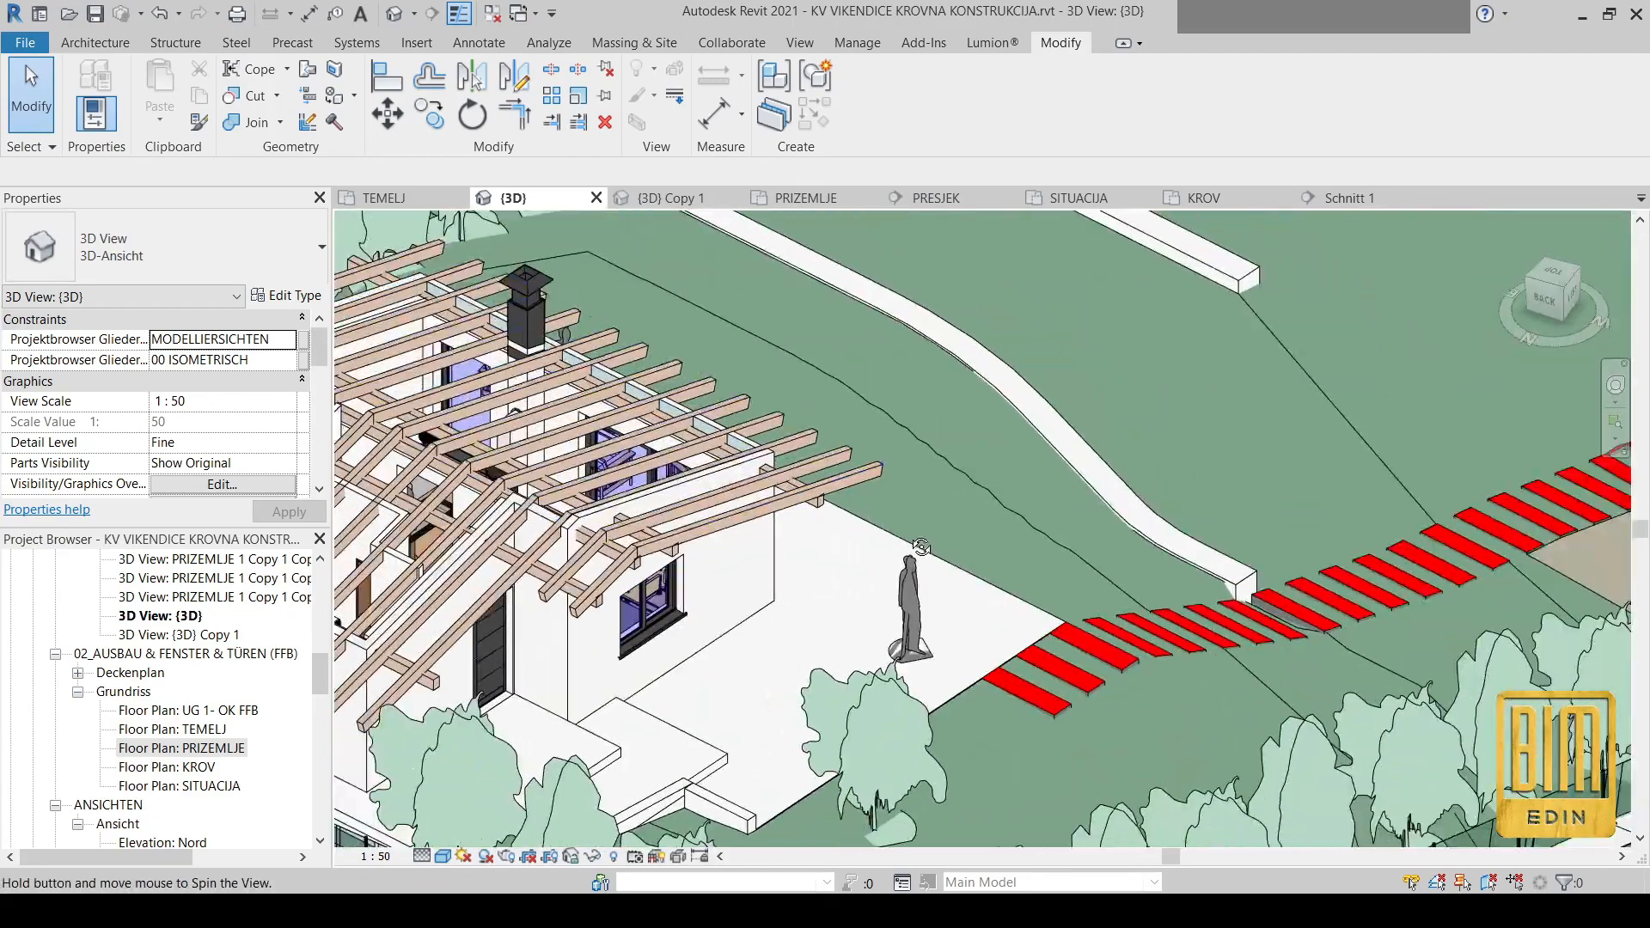
# Delete the two short Holz 120 x 200 overhang rafters beside the entrance door at the gable end
pyautogui.scroll(5, 707, 608)
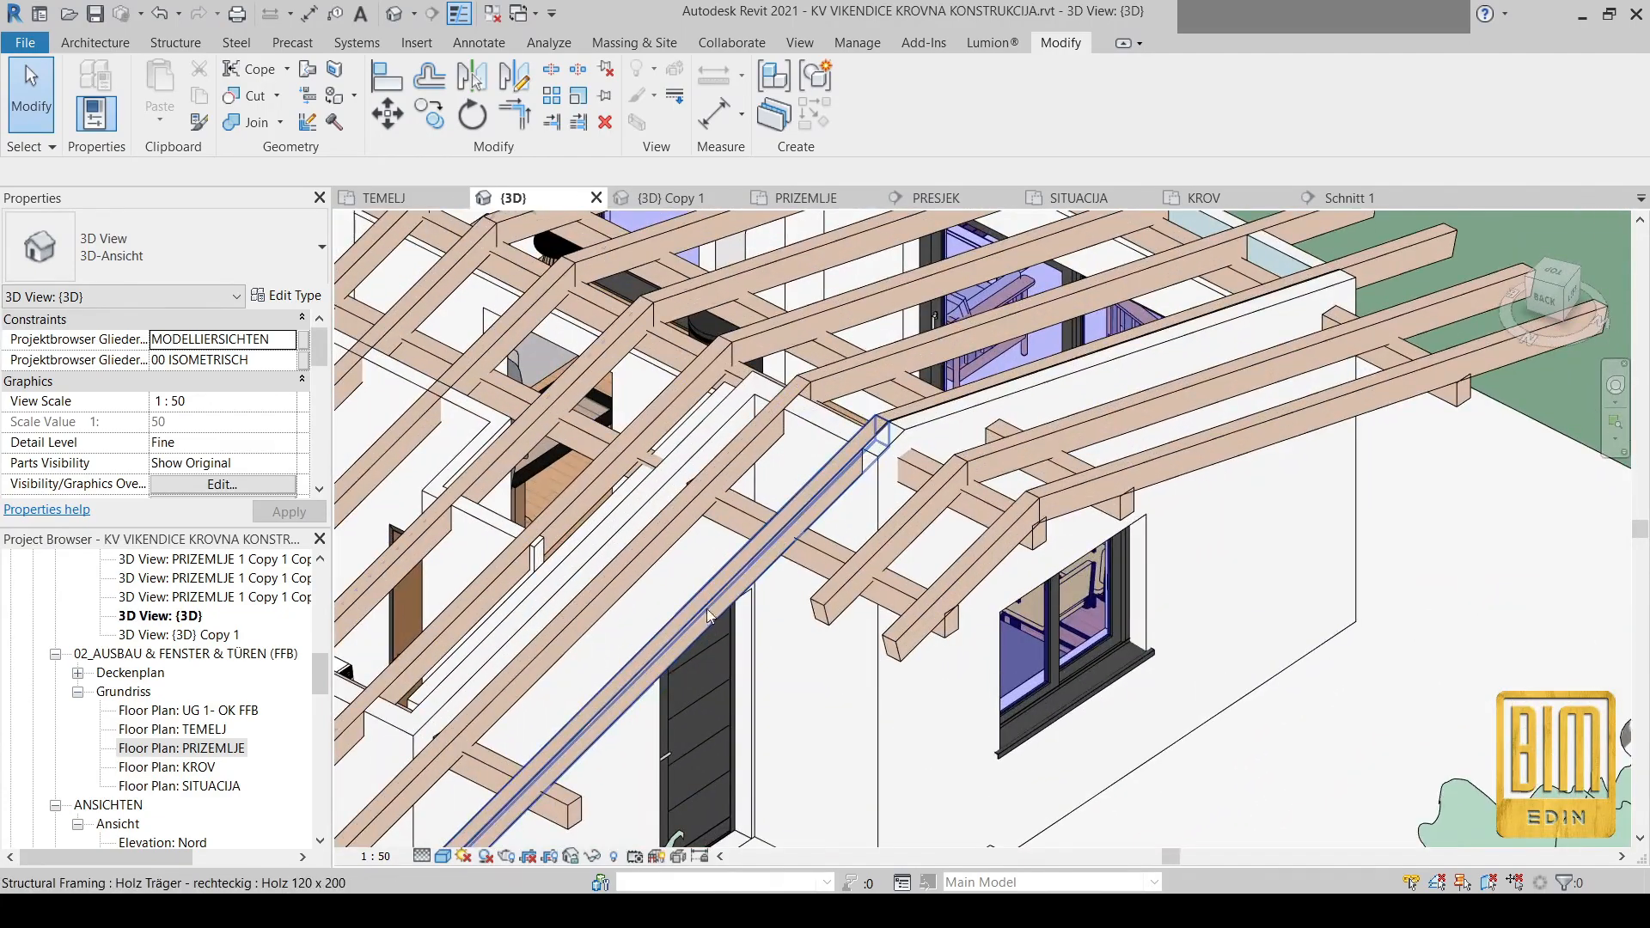
pyautogui.scroll(1, 1037, 513)
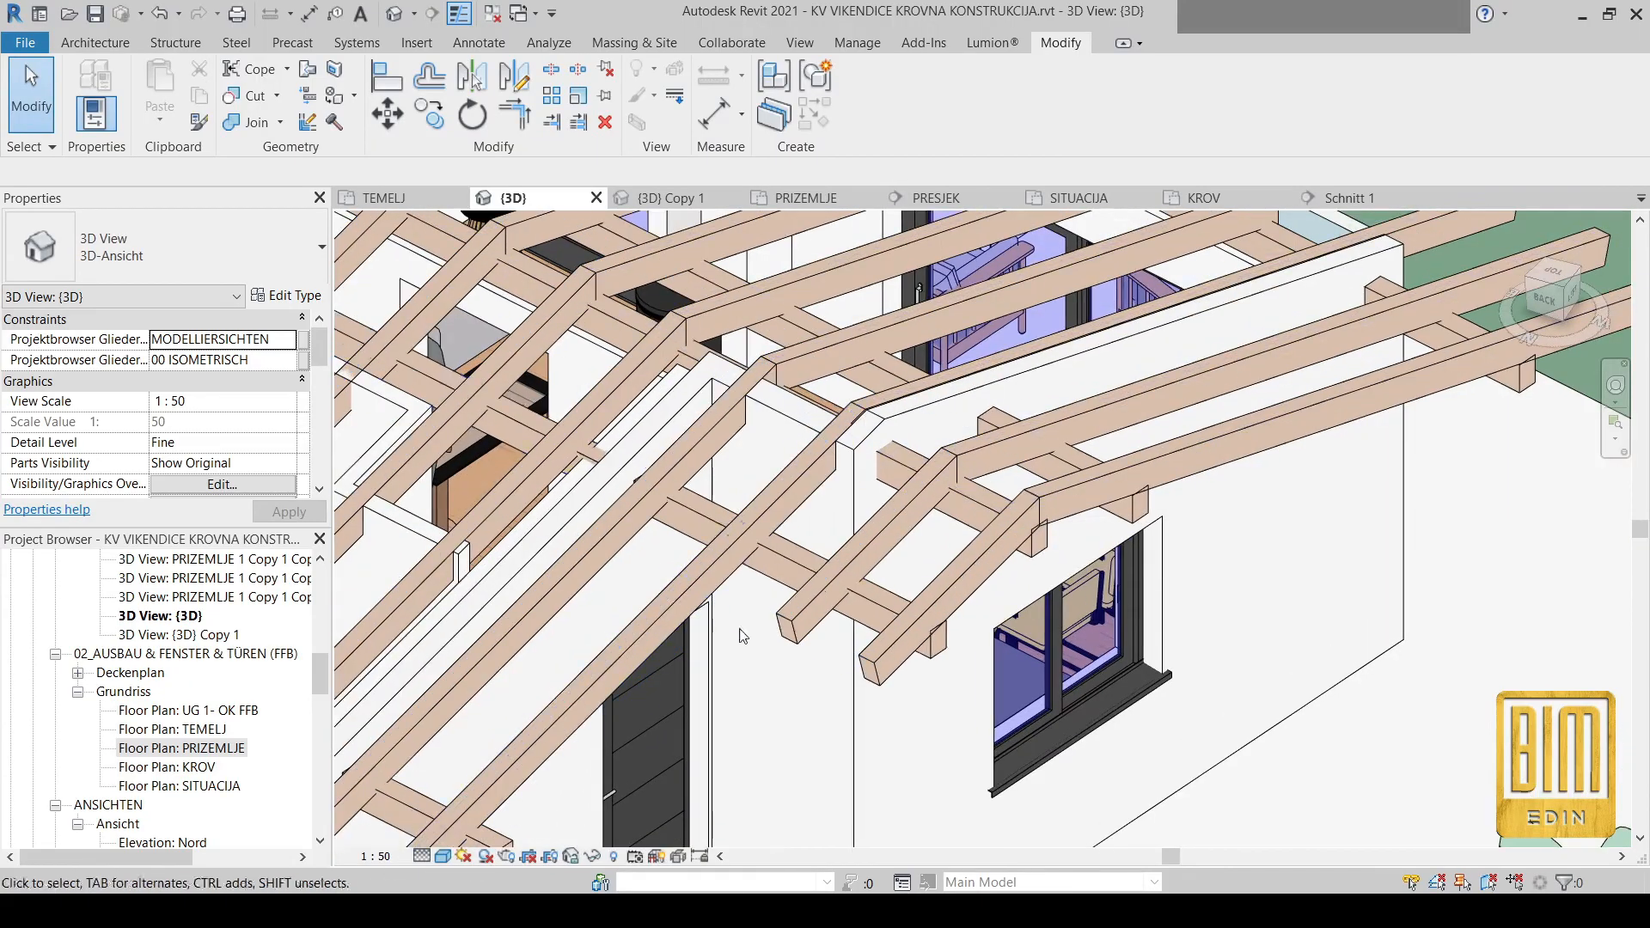
pyautogui.click(788, 572)
pyautogui.scroll(-2, 788, 568)
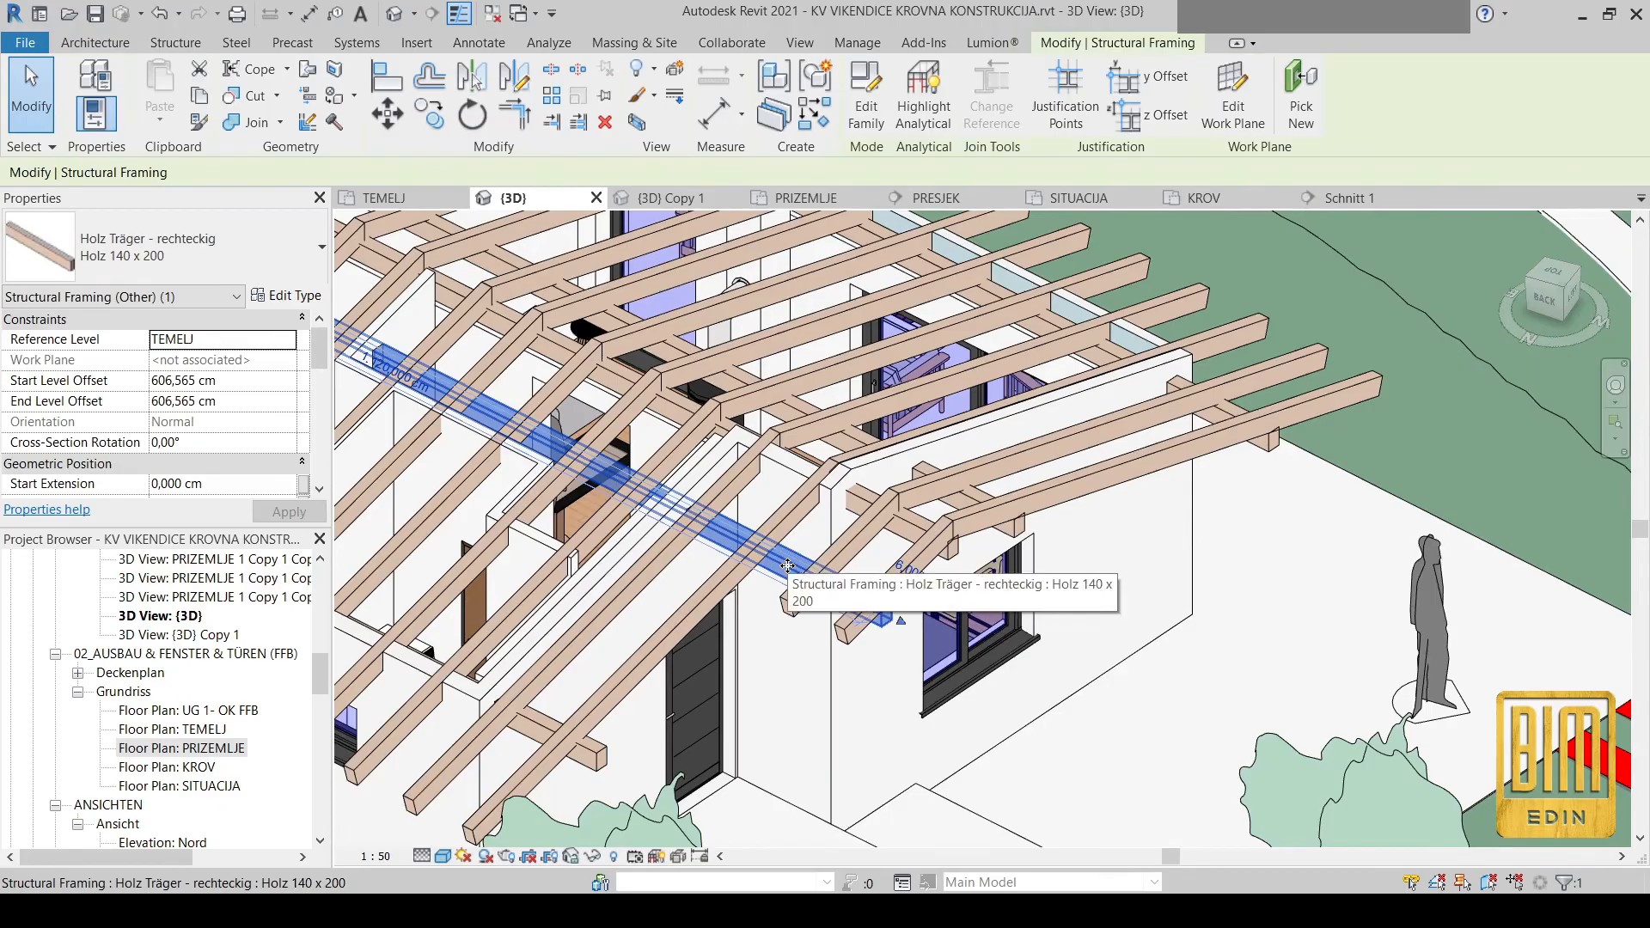
pyautogui.press('Escape')
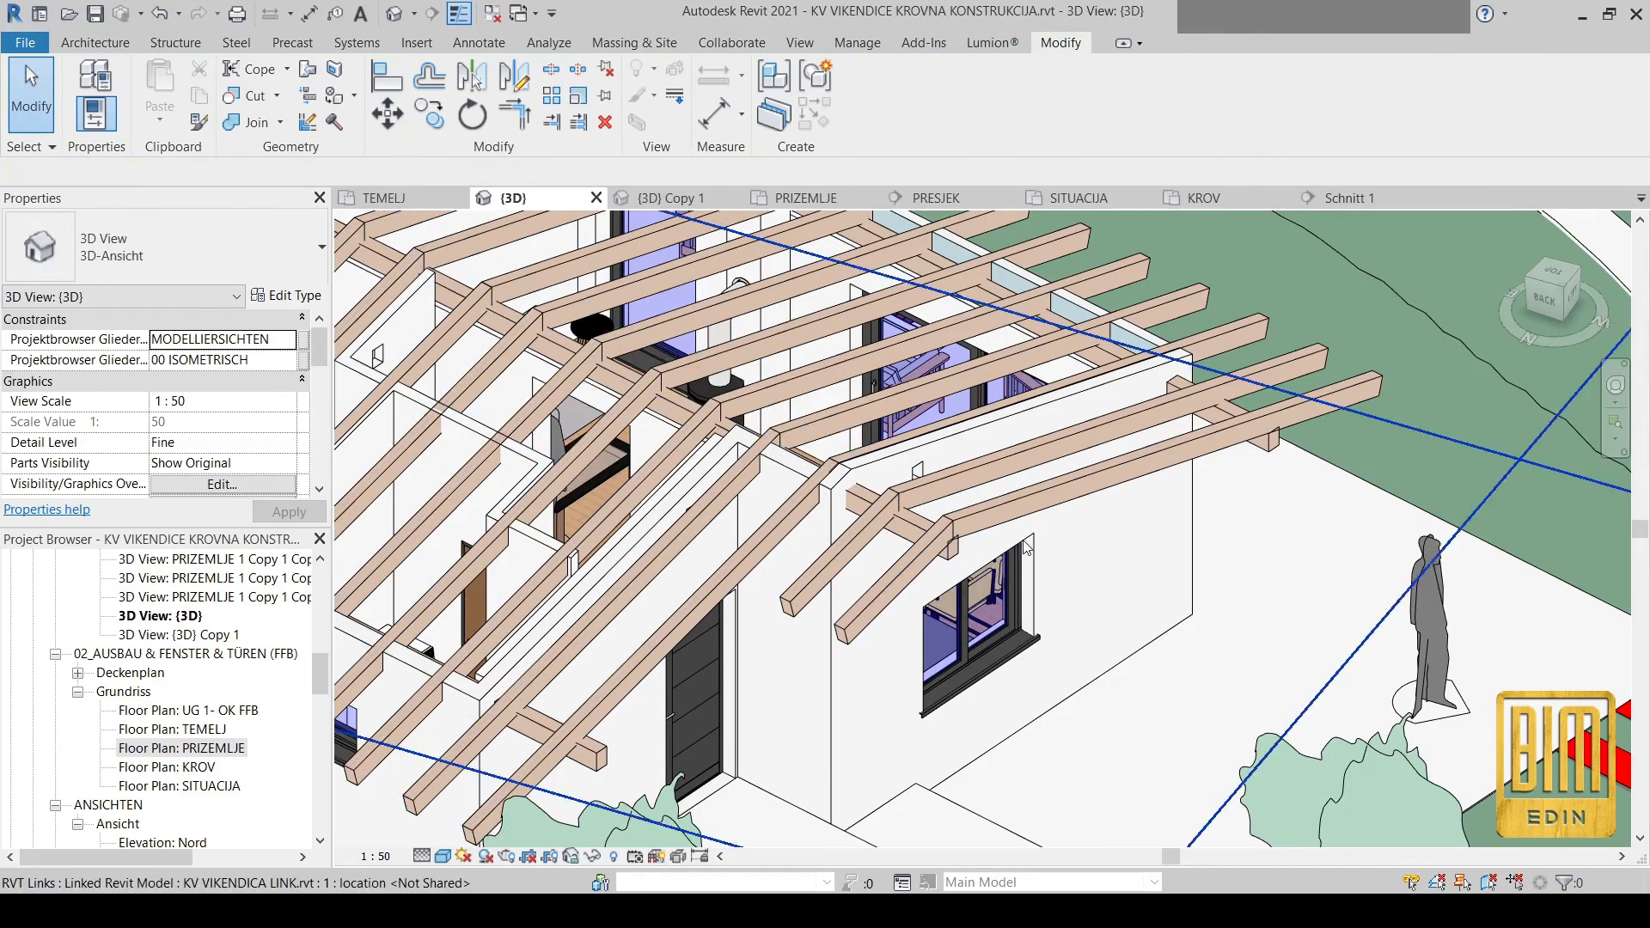
pyautogui.scroll(2, 850, 649)
pyautogui.click(870, 630)
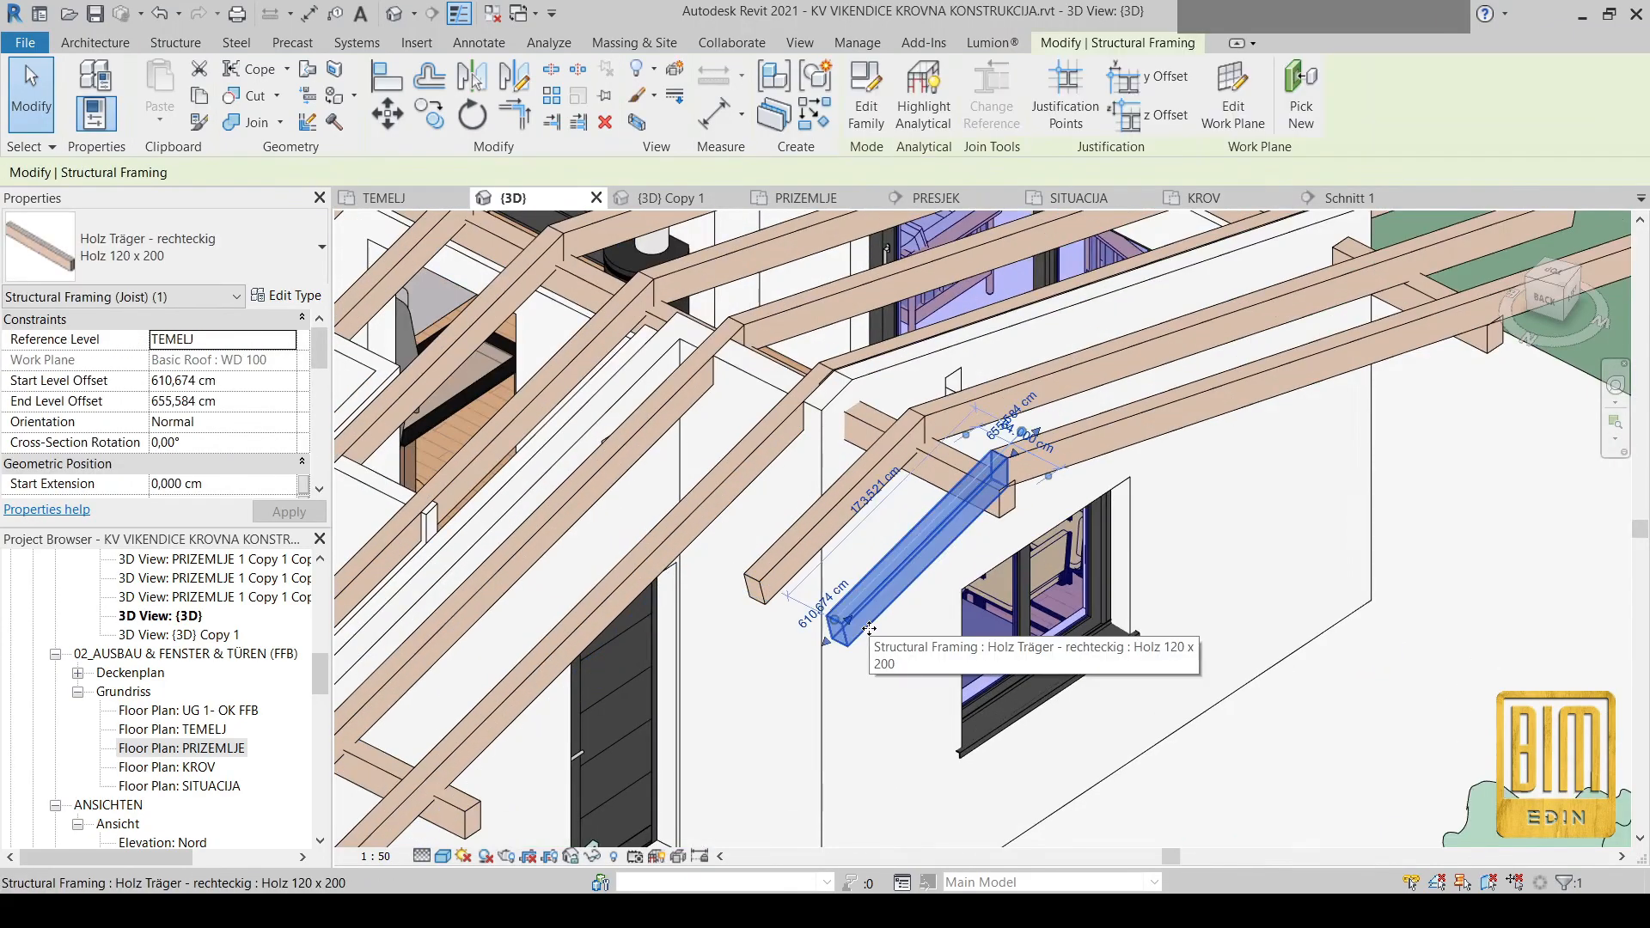
pyautogui.rightClick(869, 630)
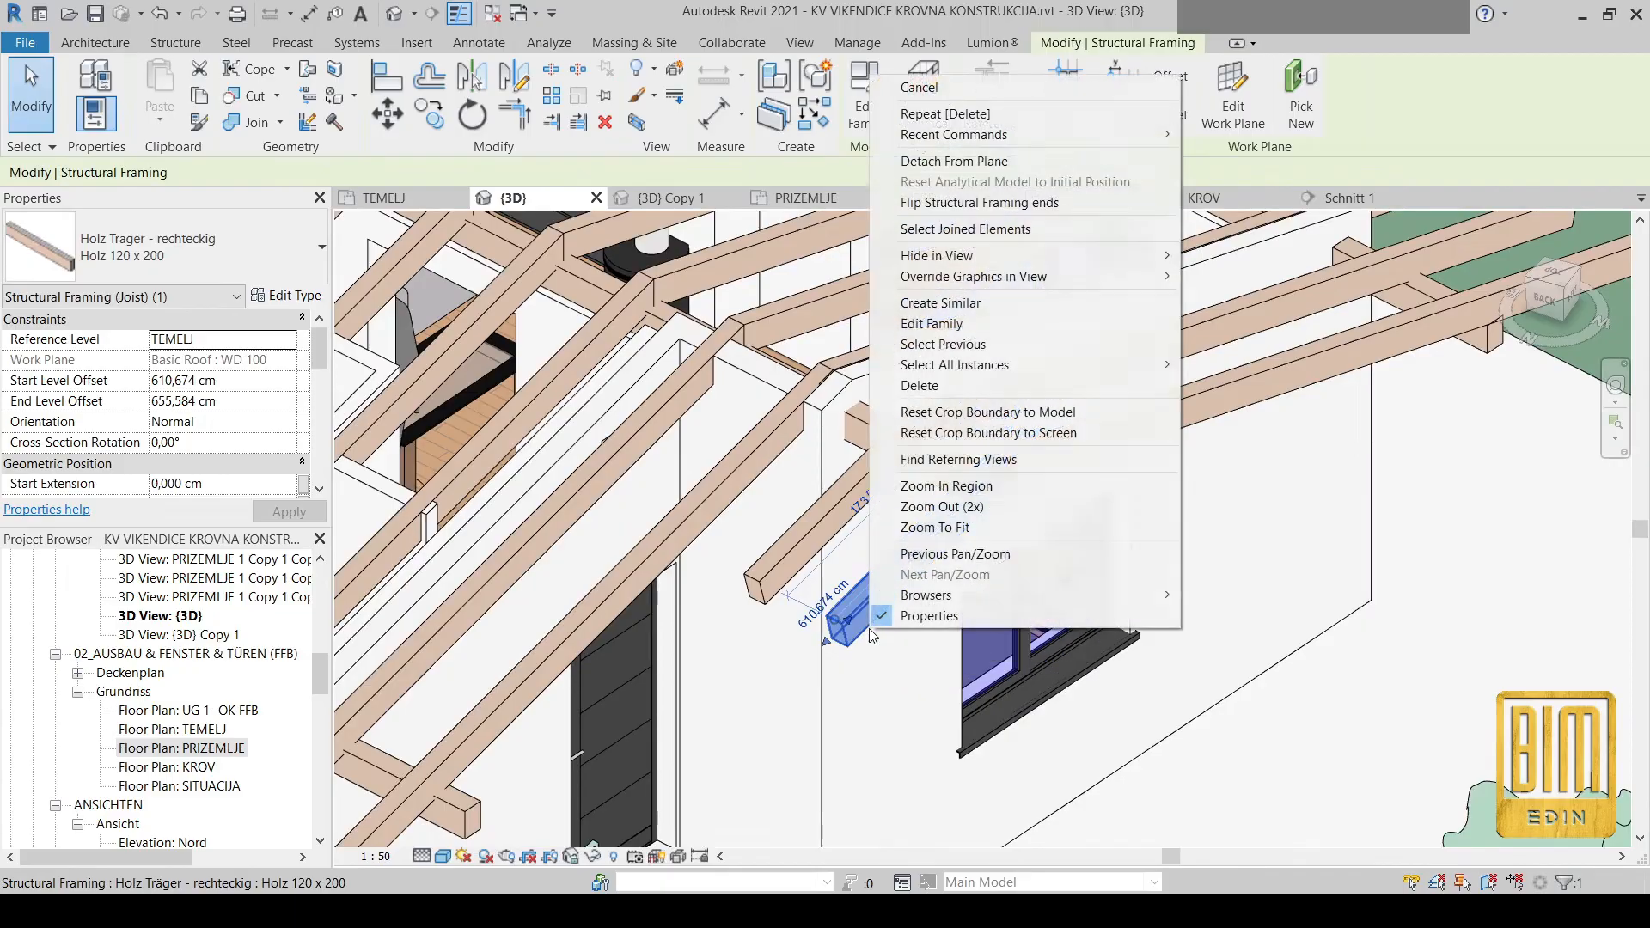
pyautogui.click(936, 383)
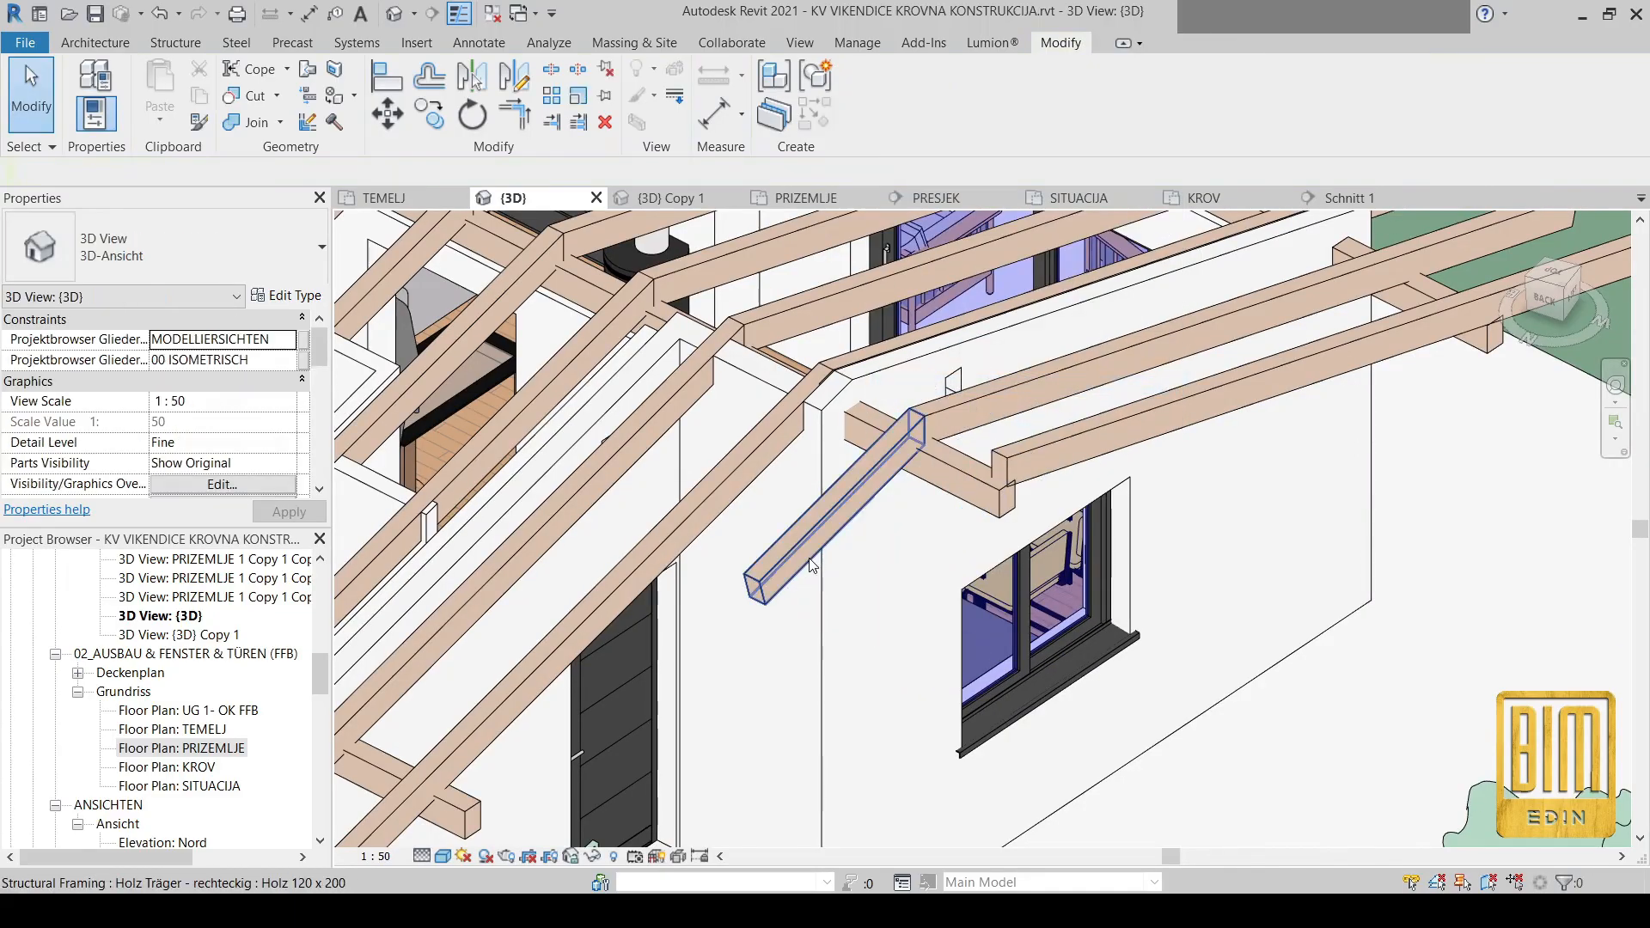
pyautogui.click(813, 564)
pyautogui.rightClick(812, 563)
pyautogui.click(878, 315)
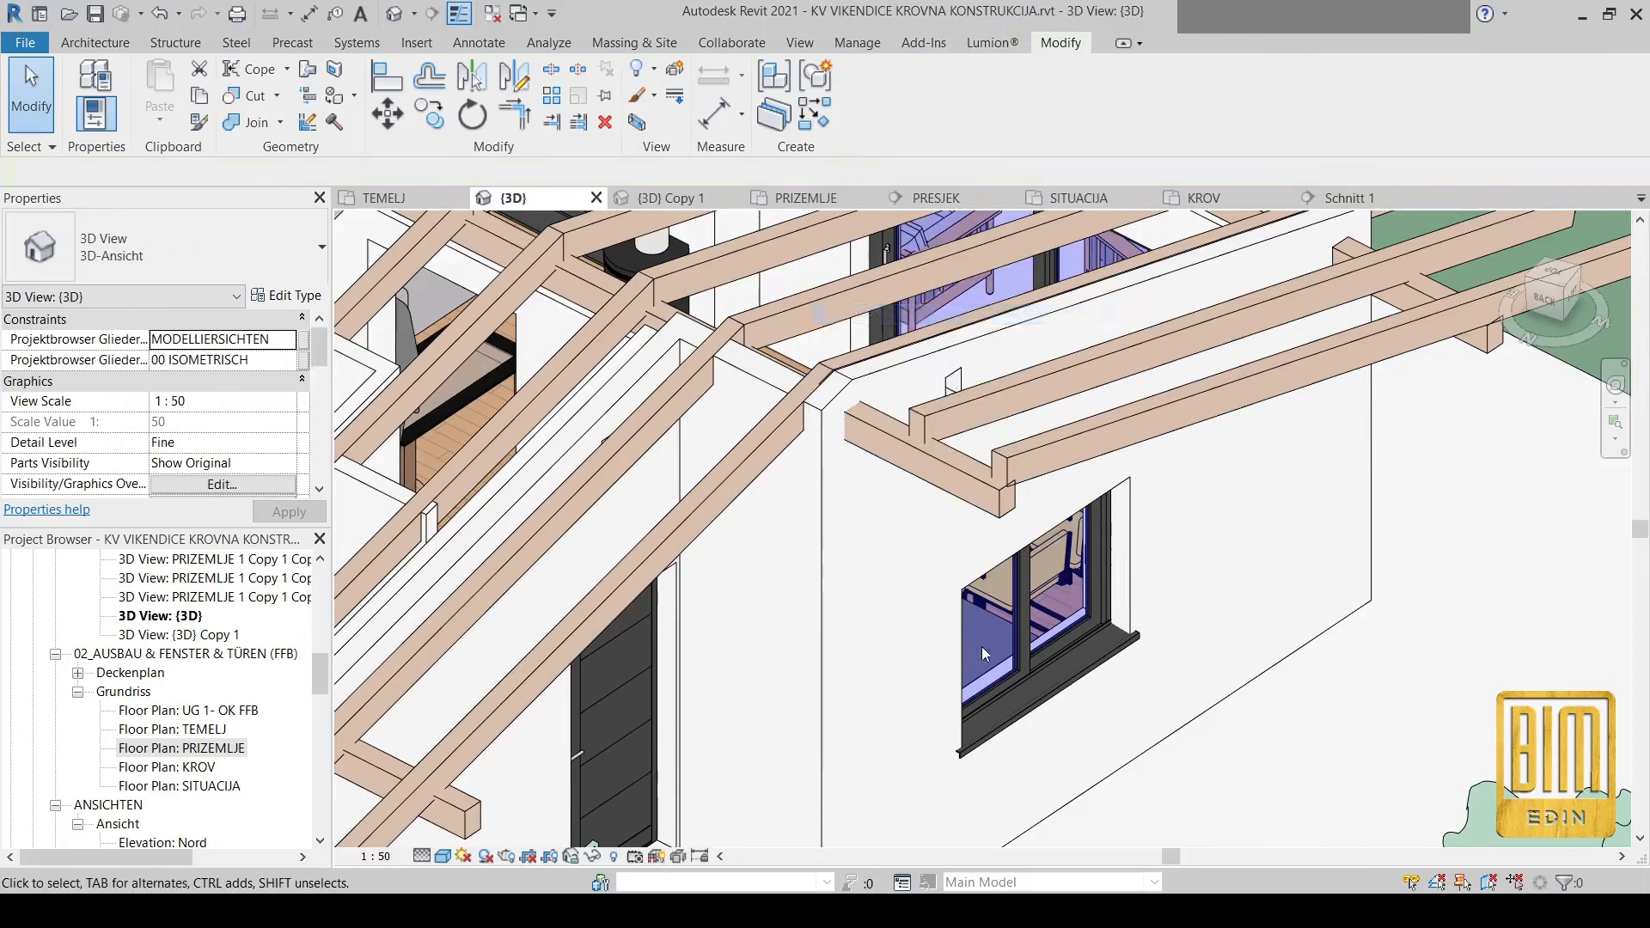
# Select the three short Holz 120 x 200 rafters at the opposite gable end and delete them together
pyautogui.scroll(-4, 640, 331)
pyautogui.scroll(3, 640, 330)
pyautogui.scroll(4, 640, 331)
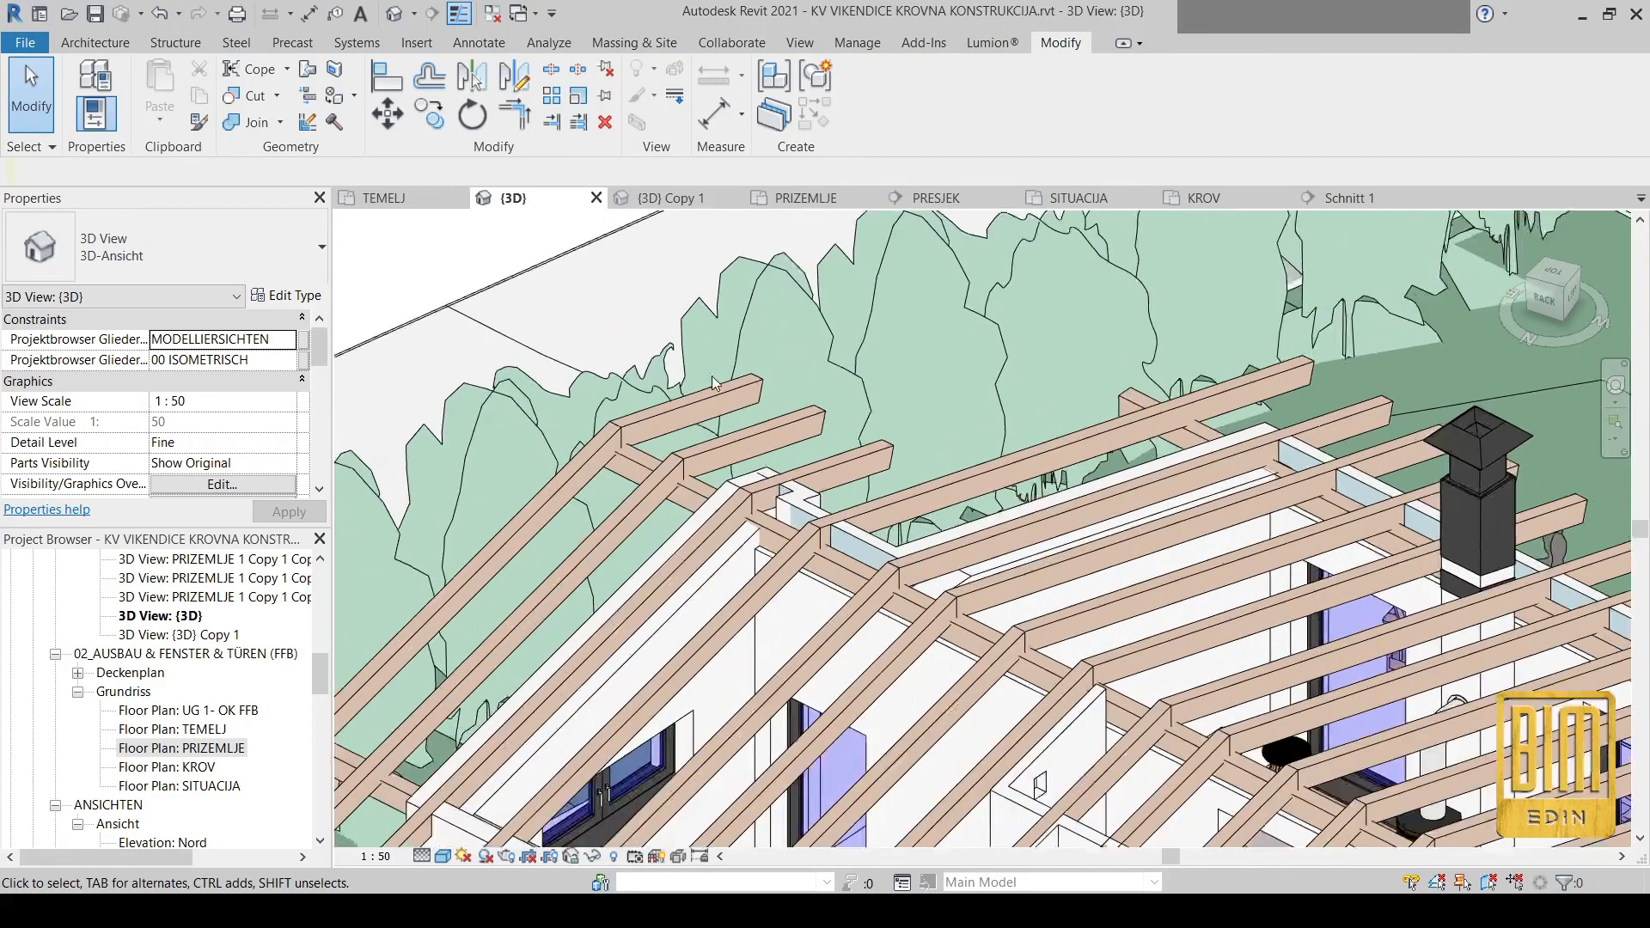
pyautogui.click(735, 397)
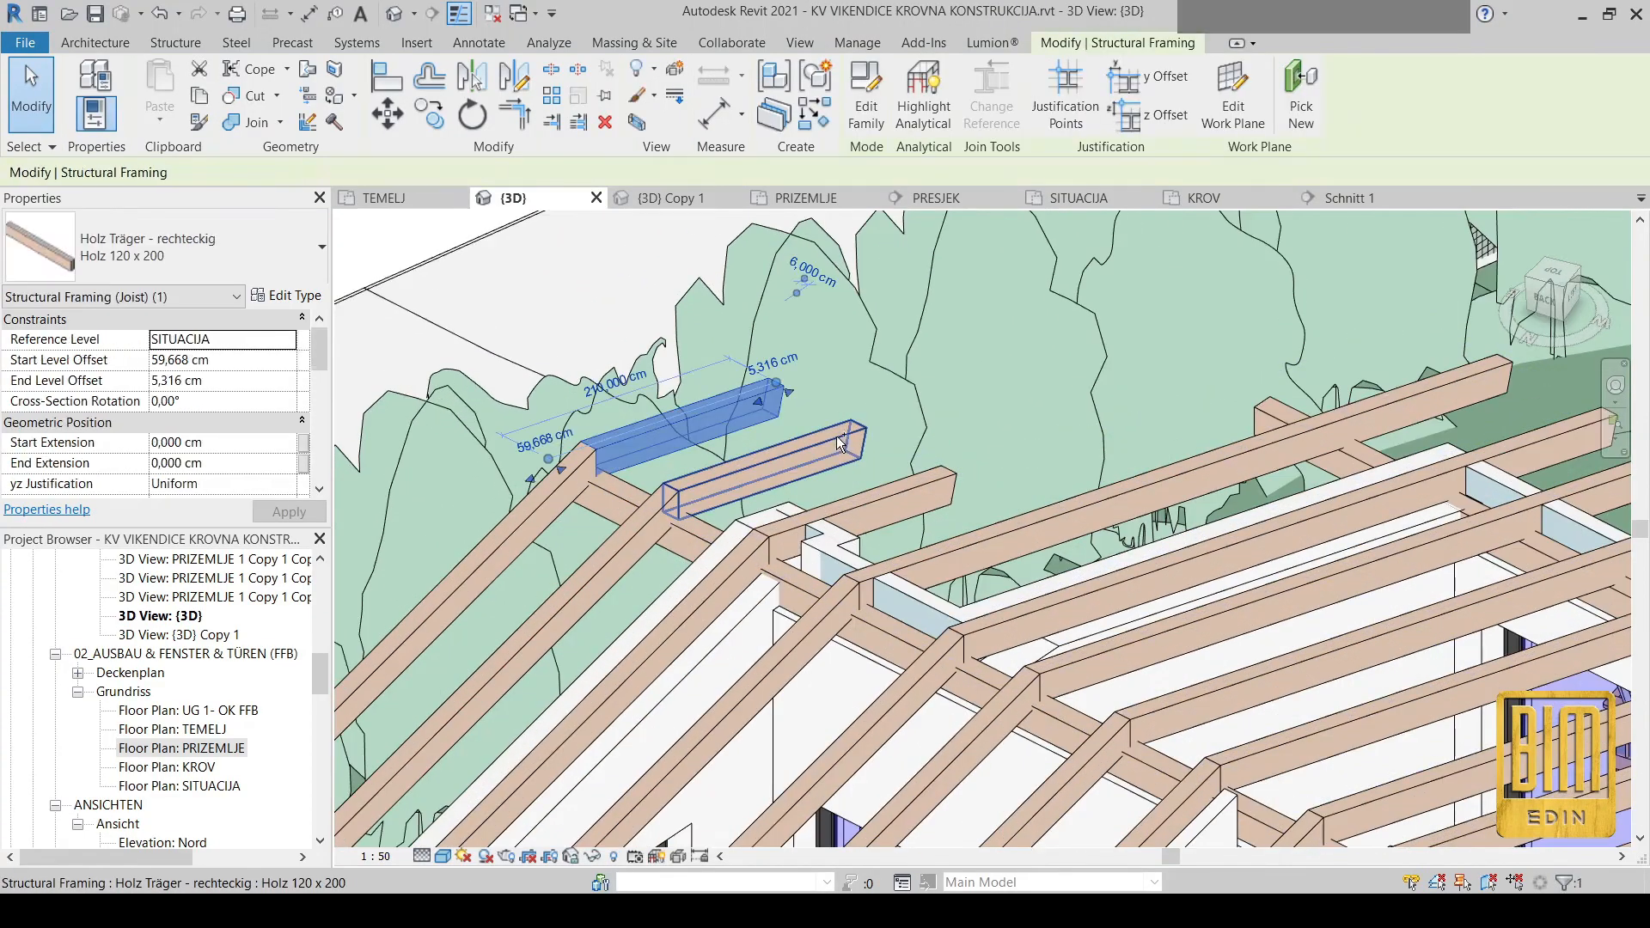
pyautogui.keyDown('ctrl'); pyautogui.click(837, 436); pyautogui.keyUp('ctrl')
pyautogui.keyDown('ctrl'); pyautogui.click(900, 478); pyautogui.keyUp('ctrl')
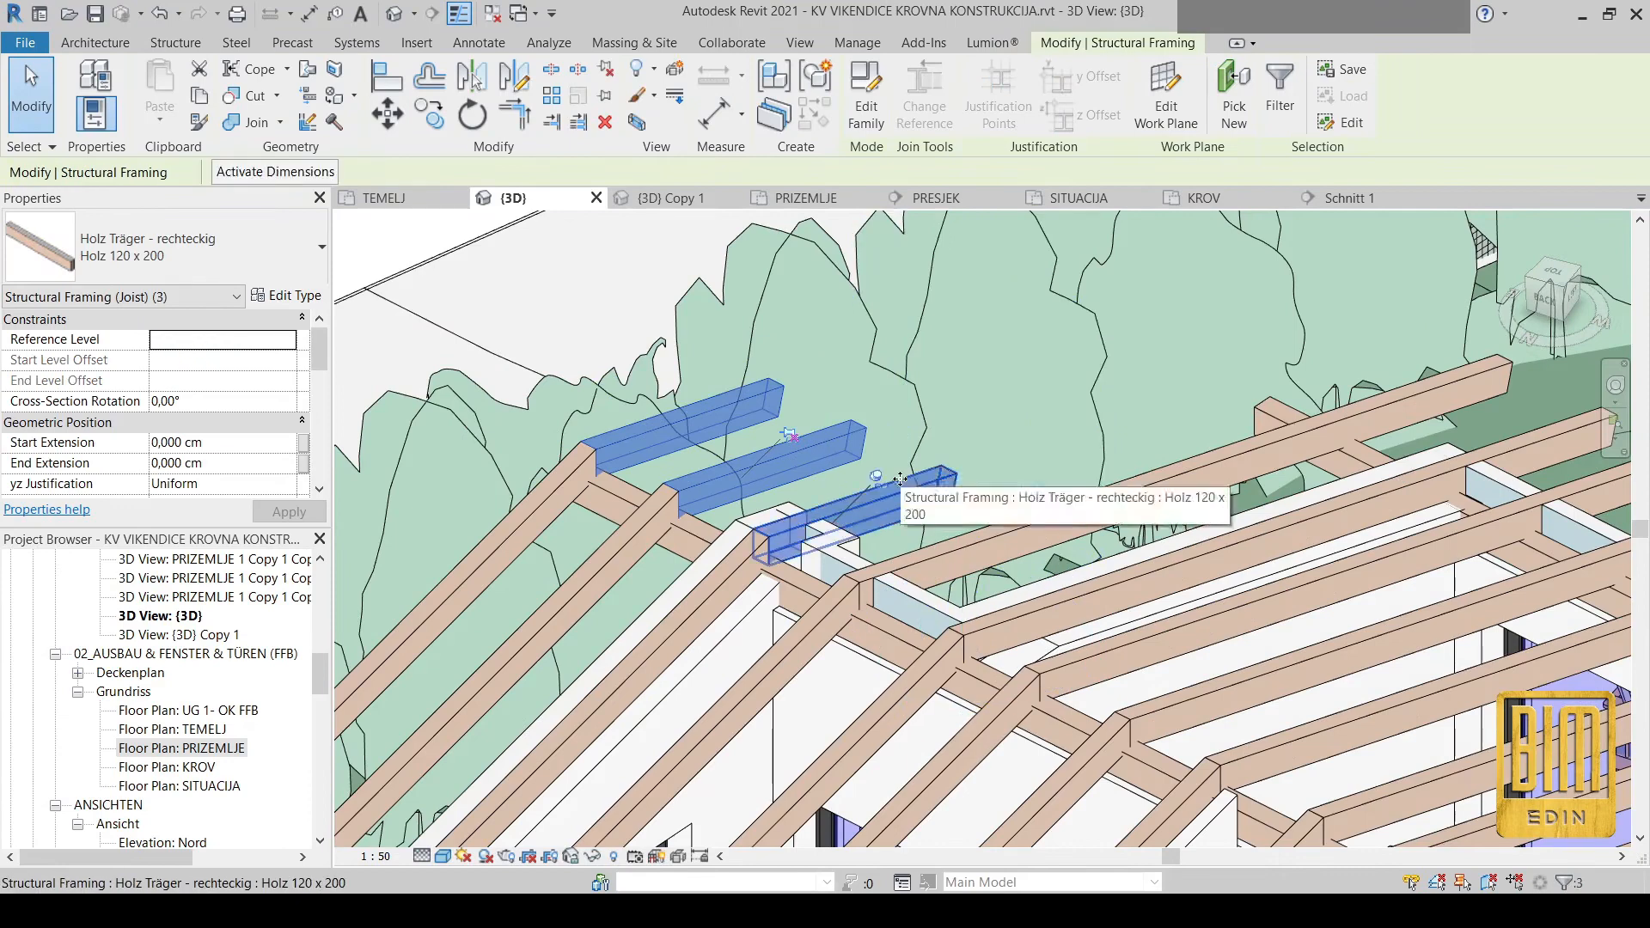
pyautogui.rightClick(900, 478)
pyautogui.press('Escape')
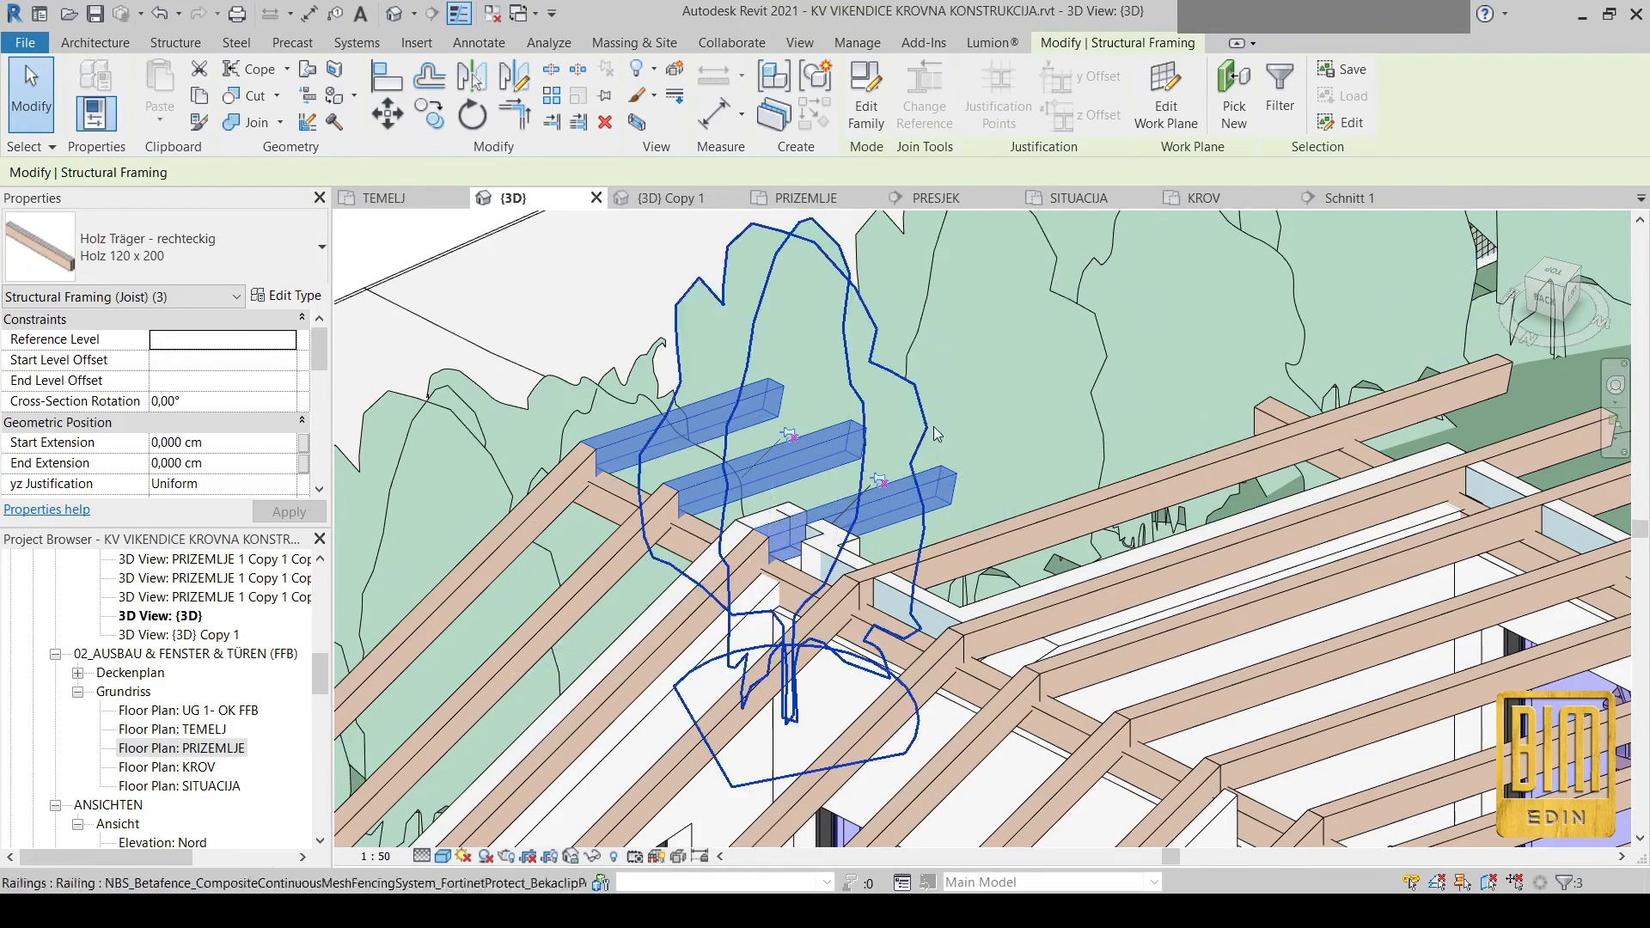
pyautogui.rightClick(903, 494)
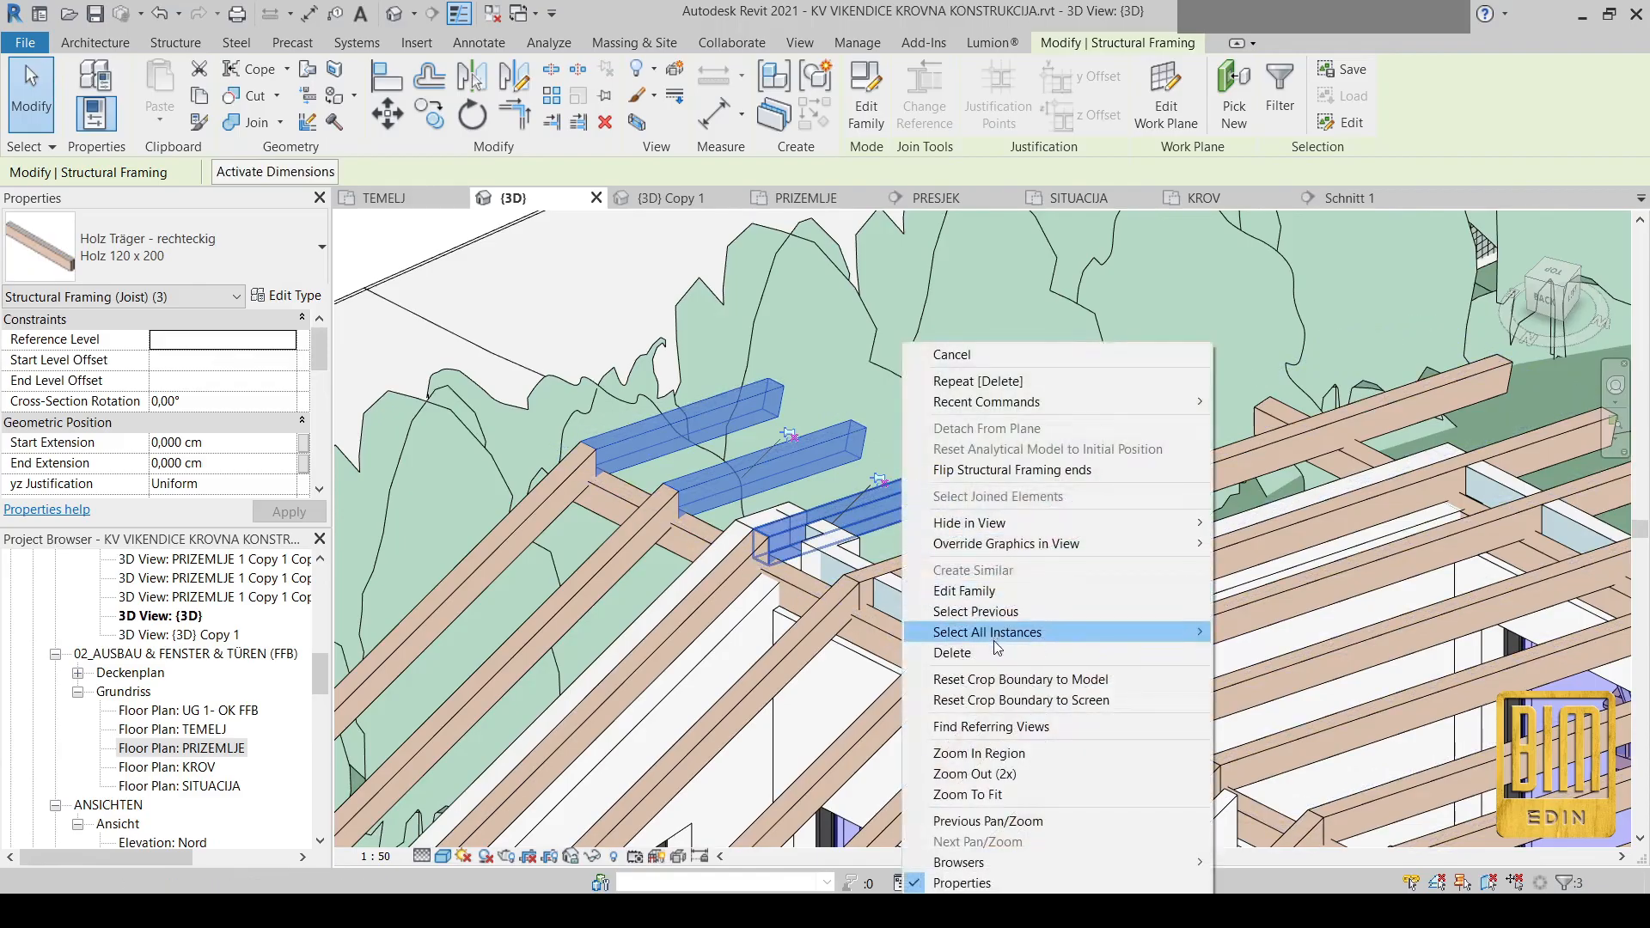
pyautogui.click(997, 653)
pyautogui.scroll(-6, 885, 419)
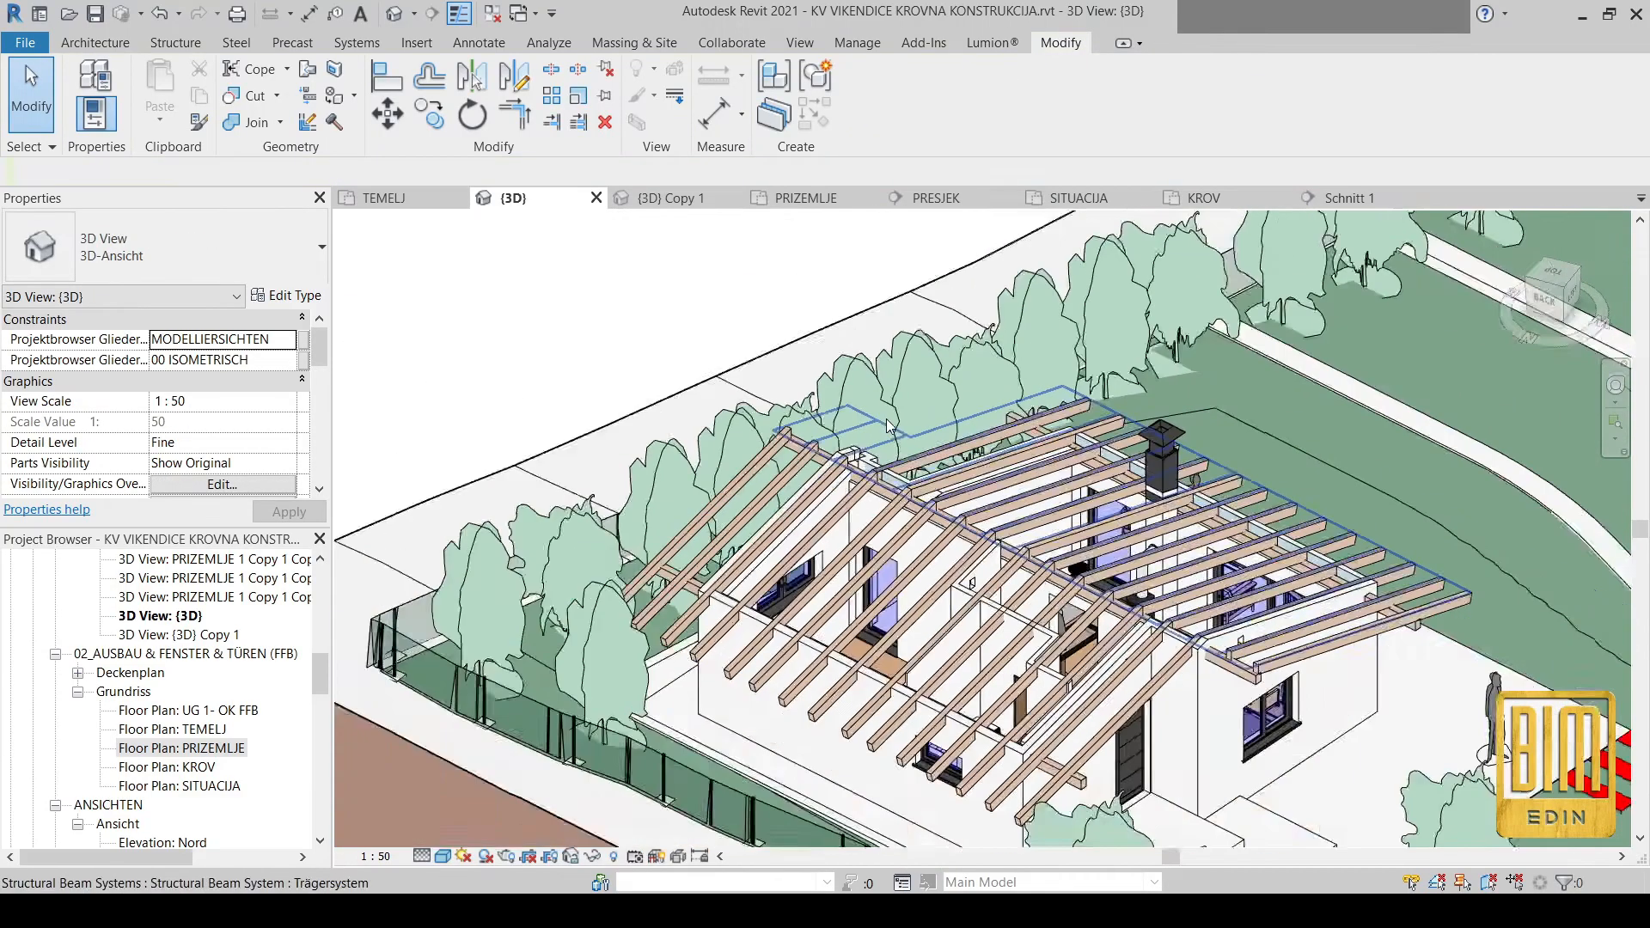
pyautogui.keyDown('shift'); pyautogui.moveTo(698, 606); pyautogui.dragTo(1173, 623, button='middle'); pyautogui.keyUp('shift')
pyautogui.scroll(-3, 941, 467)
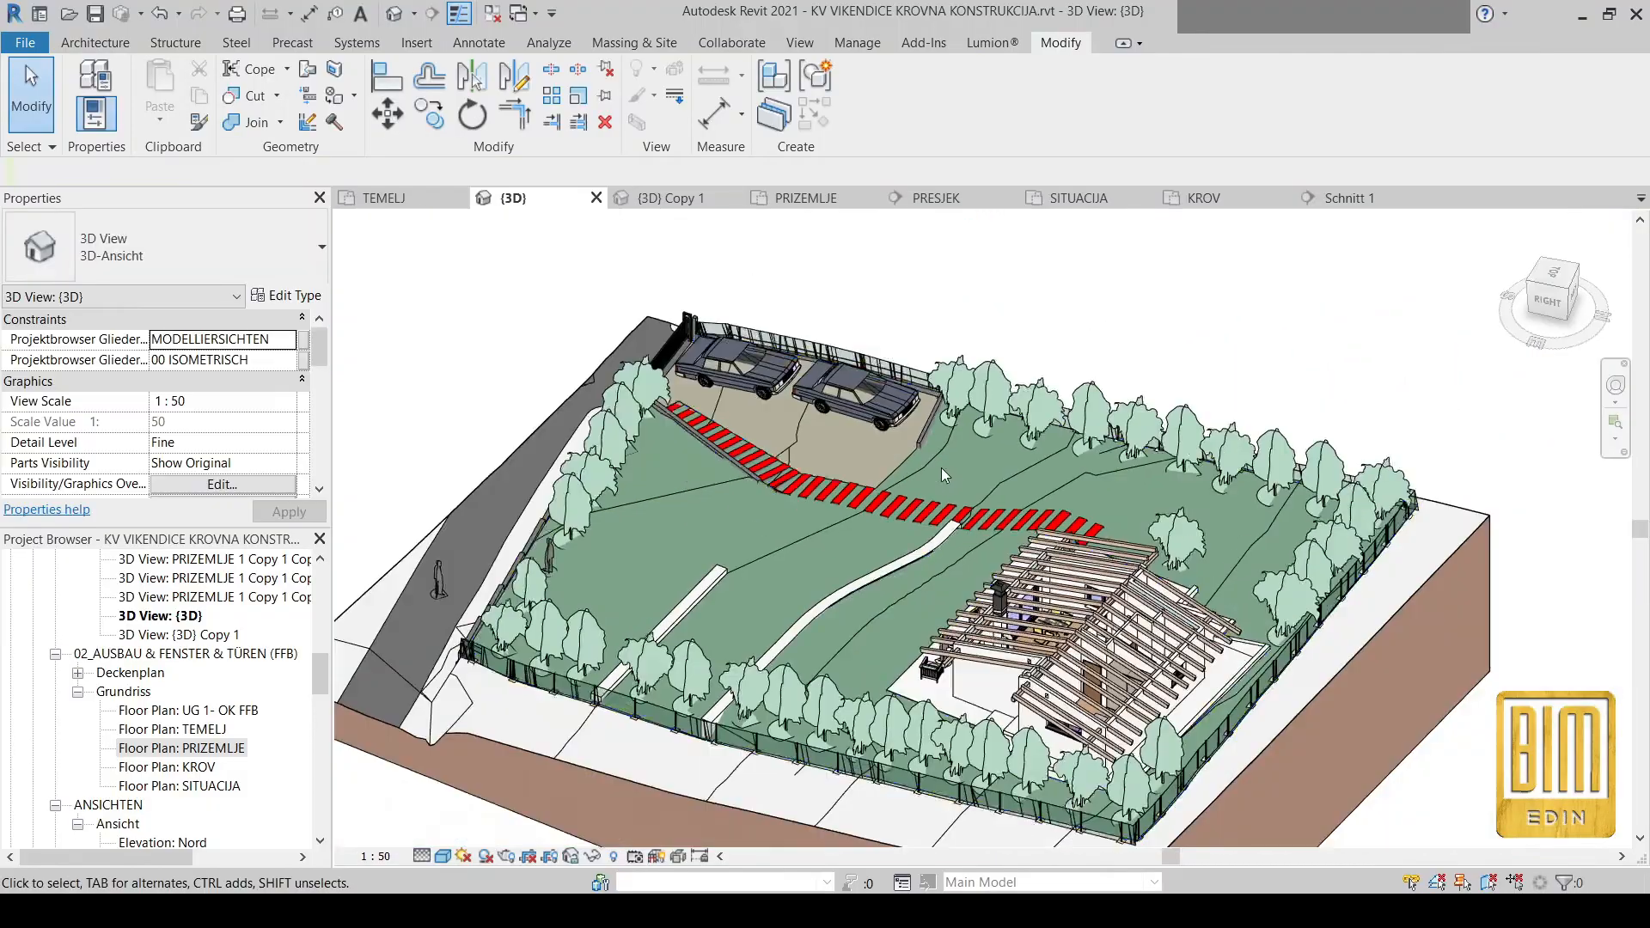
# Duplicate the structural beam system of the roof slope above the terrace, pasting the copy aligned to the same place
pyautogui.keyDown('shift'); pyautogui.moveTo(933, 755); pyautogui.dragTo(1164, 789, button='middle'); pyautogui.keyUp('shift')
pyautogui.scroll(8, 1227, 514)
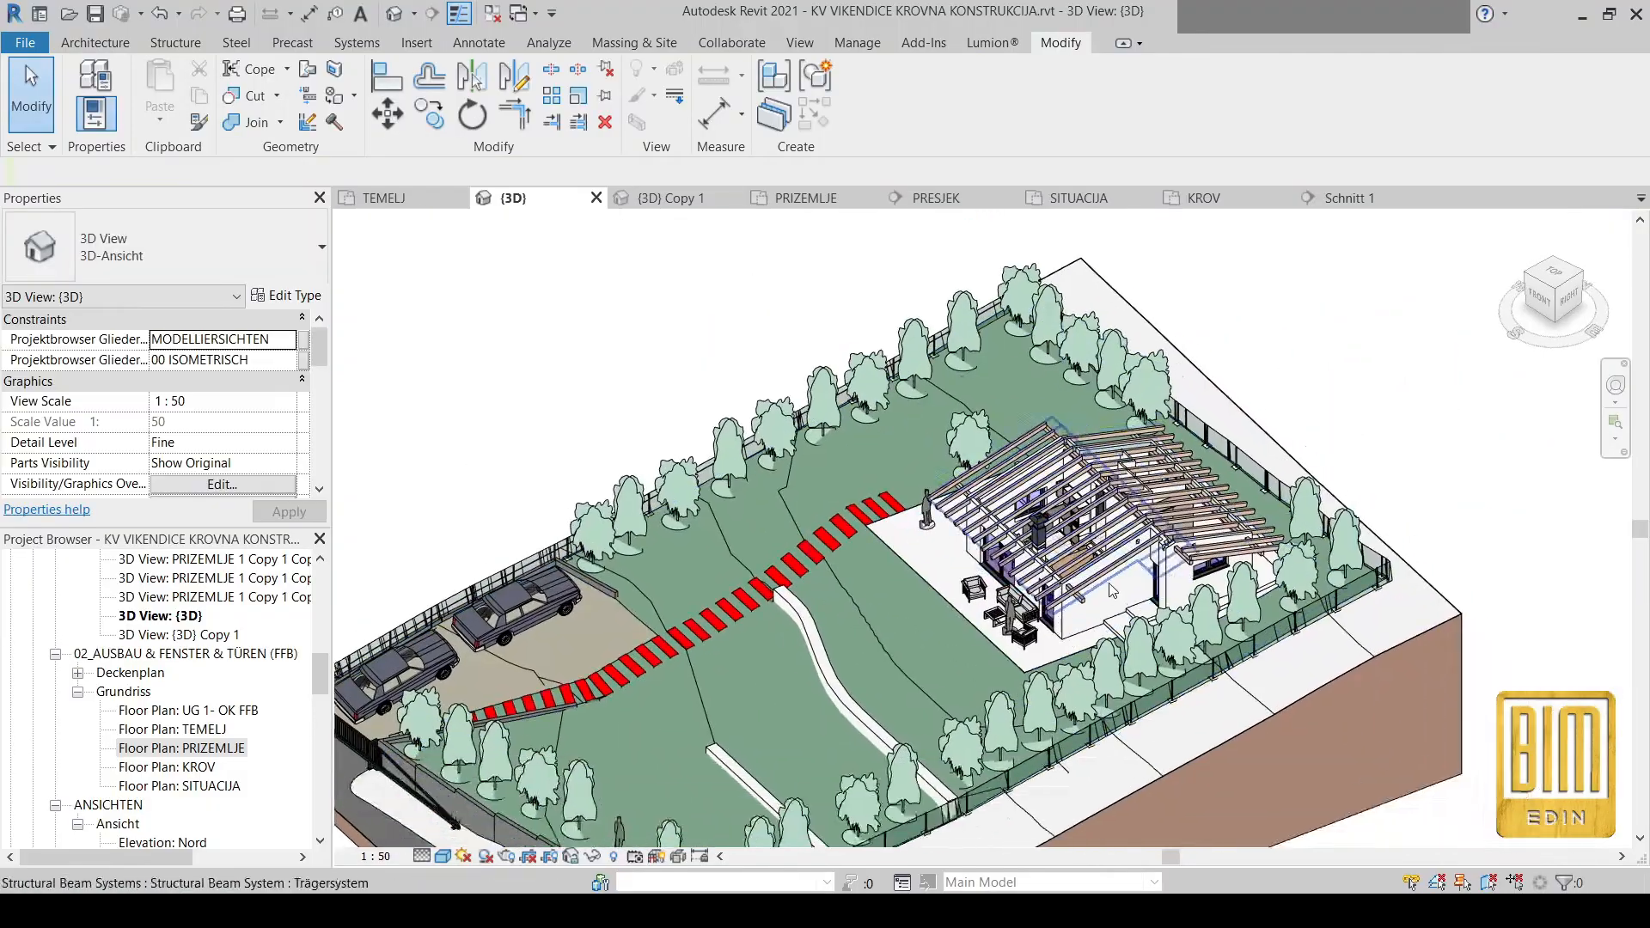
pyautogui.scroll(-2, 1227, 514)
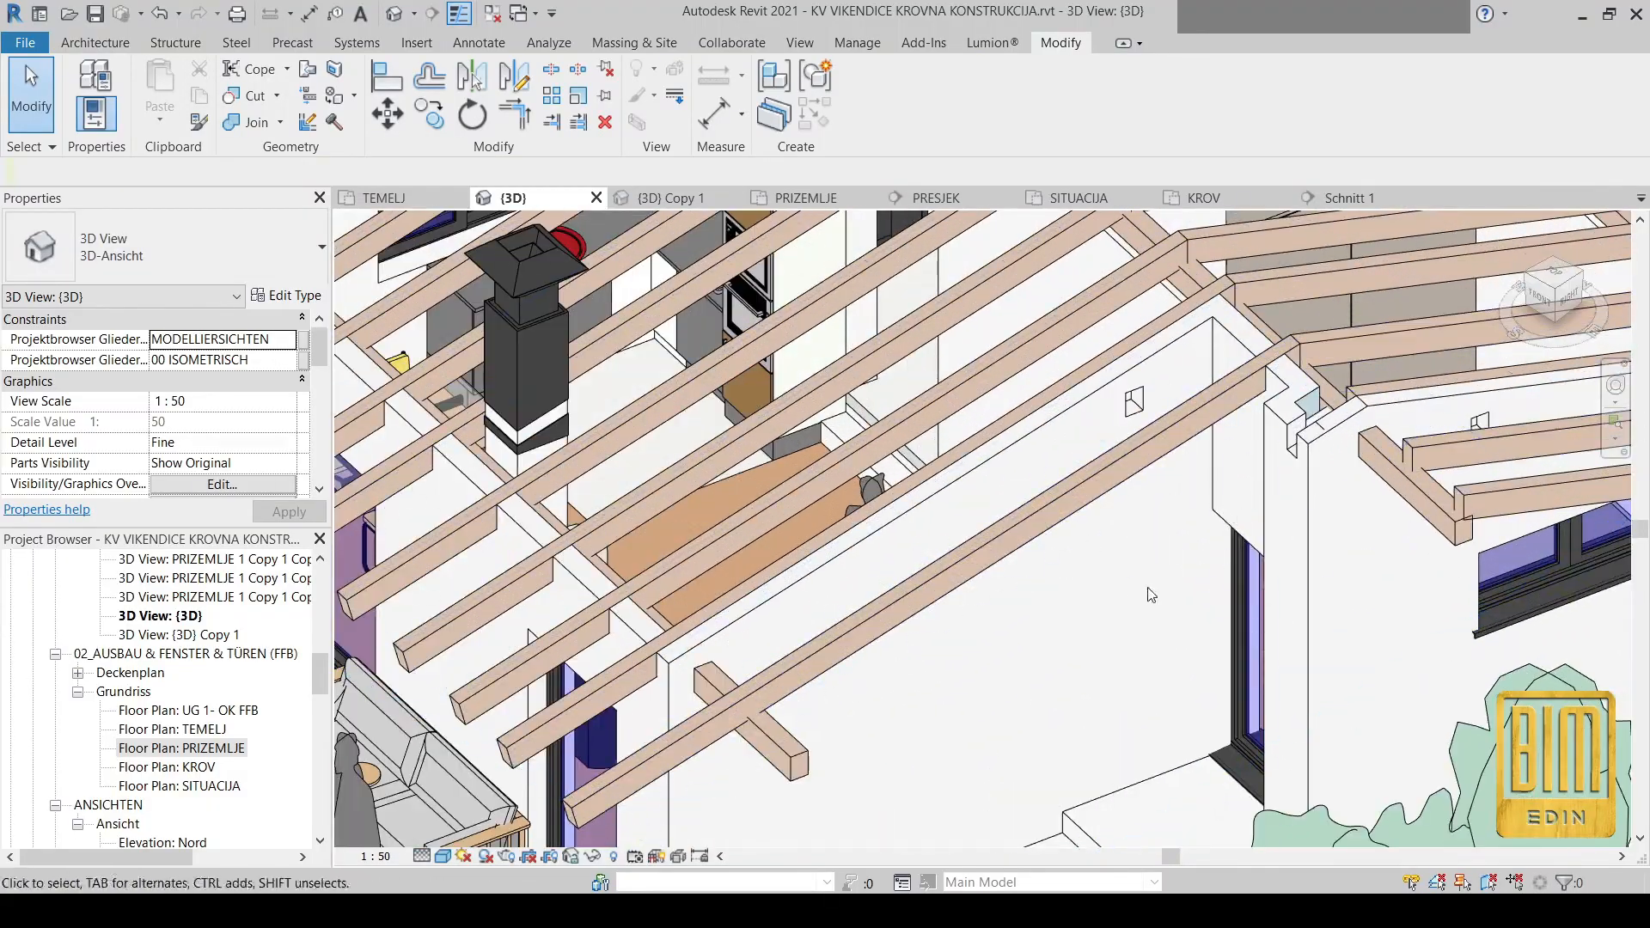
pyautogui.moveTo(1065, 434); pyautogui.dragTo(1180, 578, button='middle')
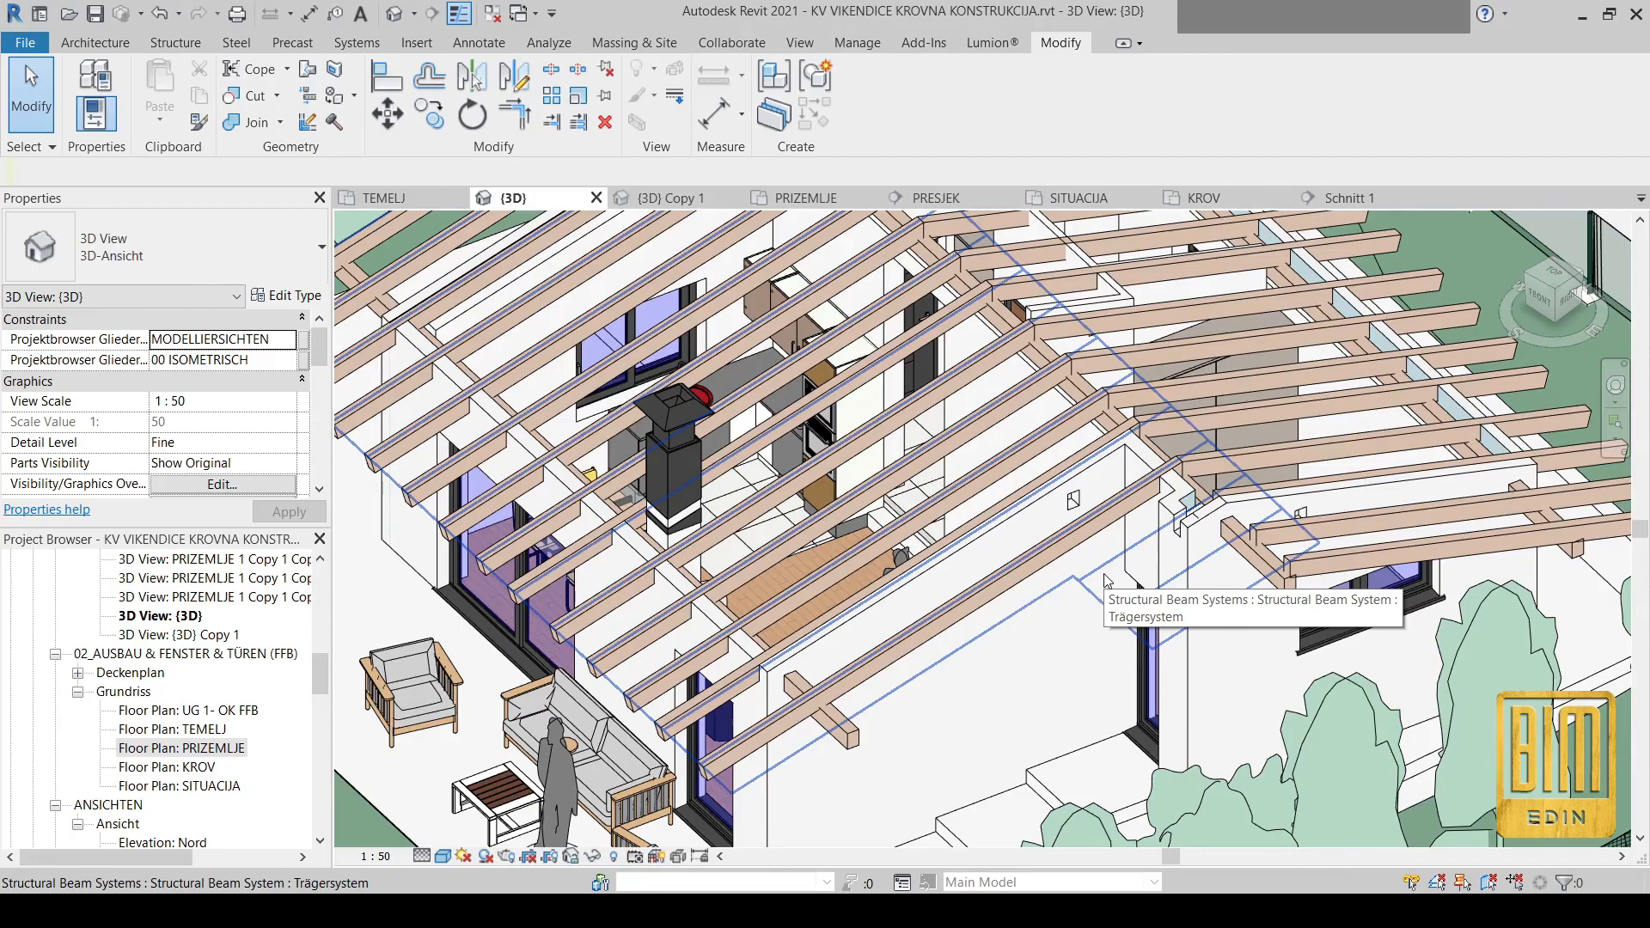
pyautogui.click(1105, 578)
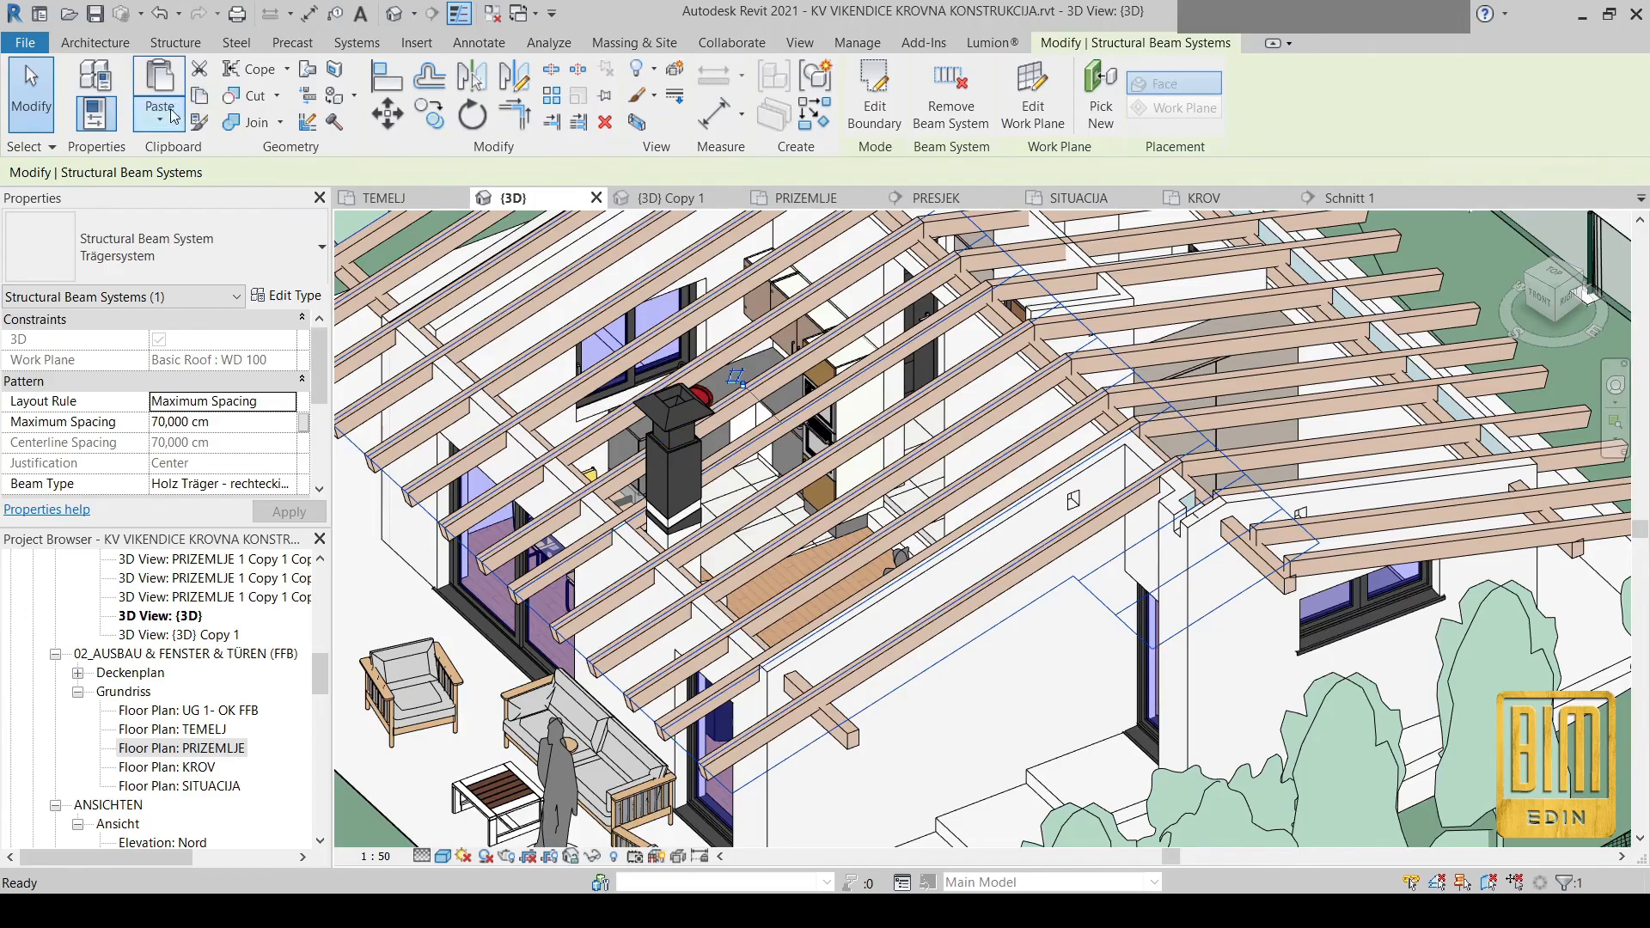
pyautogui.click(172, 115)
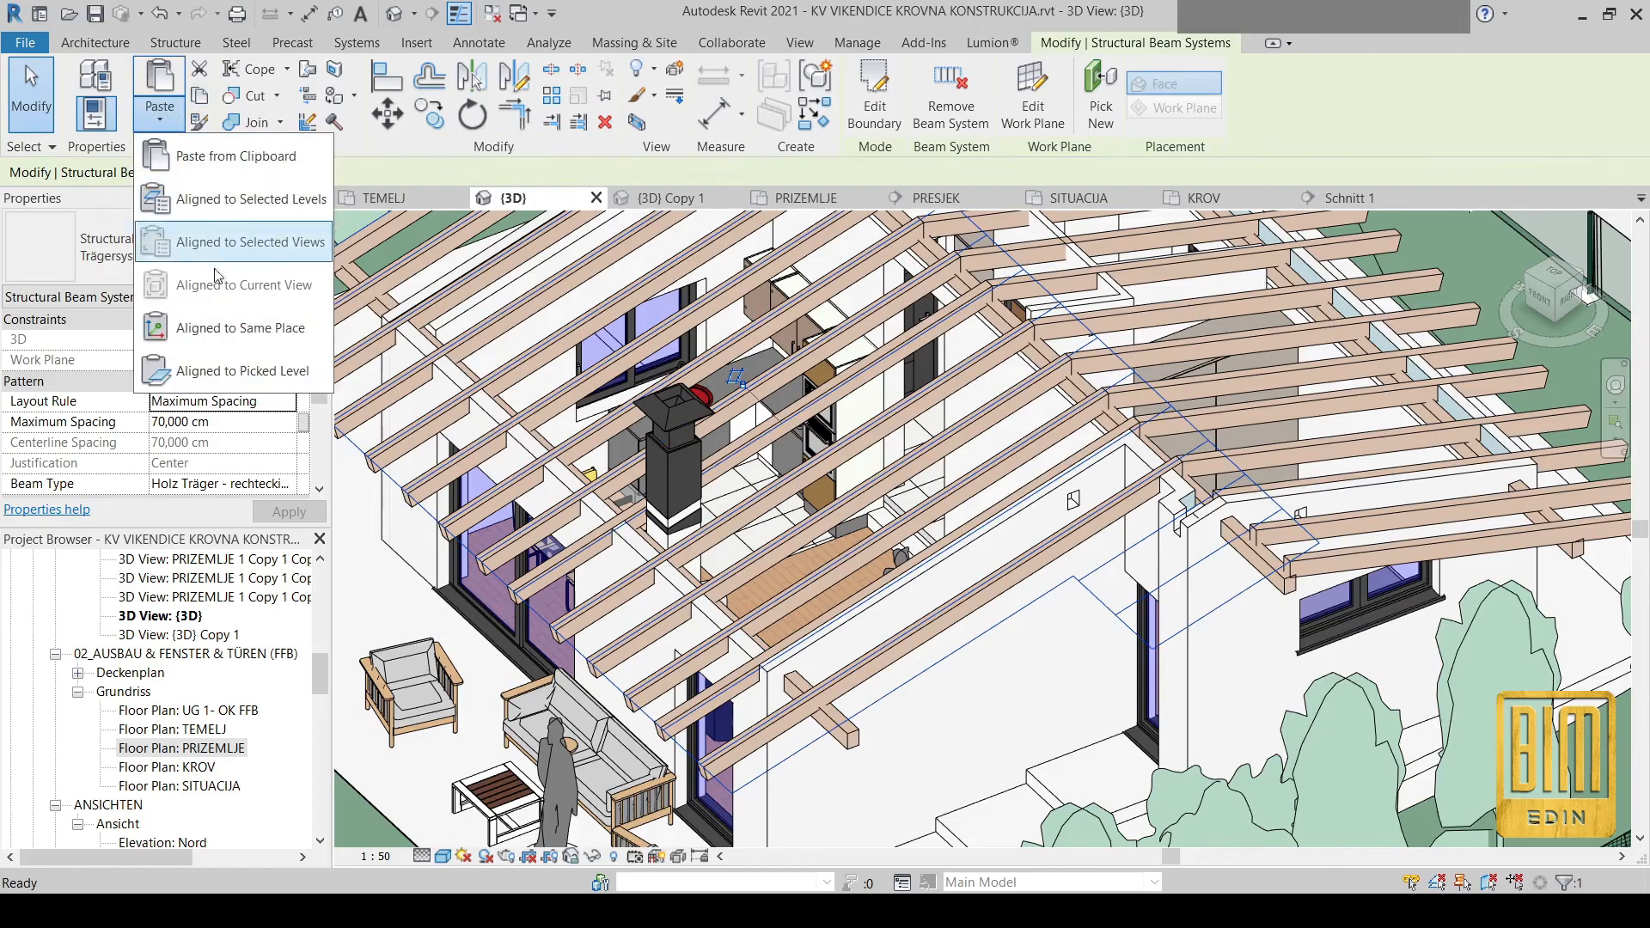
pyautogui.click(220, 328)
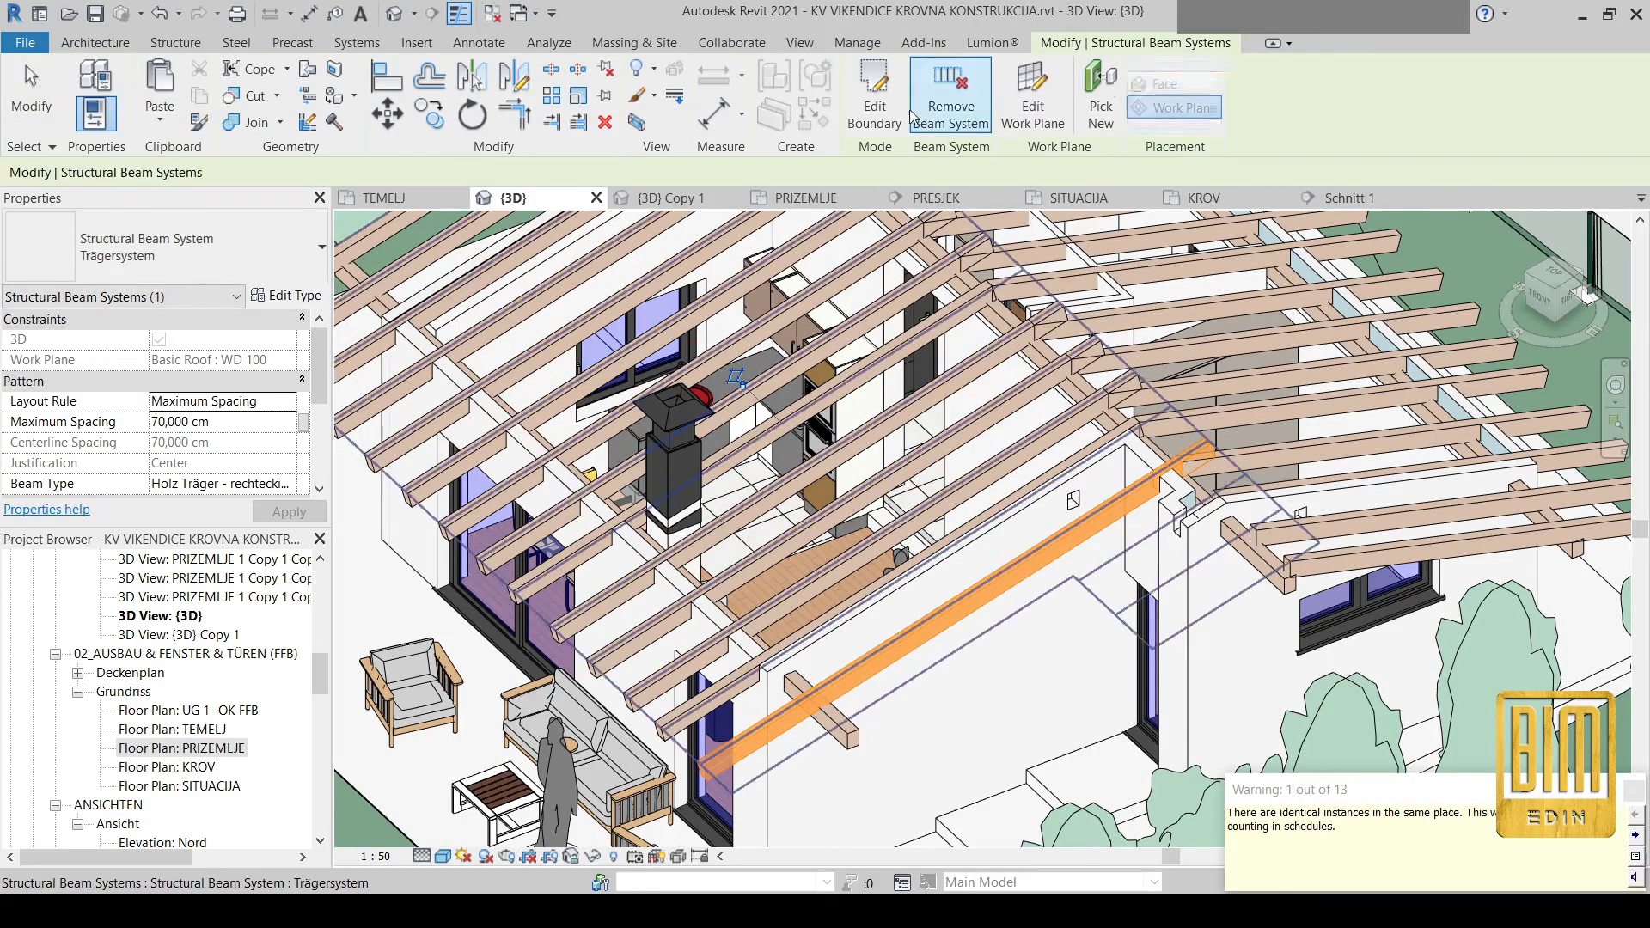
# Edit the copied beam system's boundary, trimming the ridge line to the recess's side line to enclose only the small gable-end area
pyautogui.click(875, 99)
pyautogui.keyDown('shift'); pyautogui.moveTo(1154, 556); pyautogui.dragTo(1109, 566, button='middle'); pyautogui.keyUp('shift')
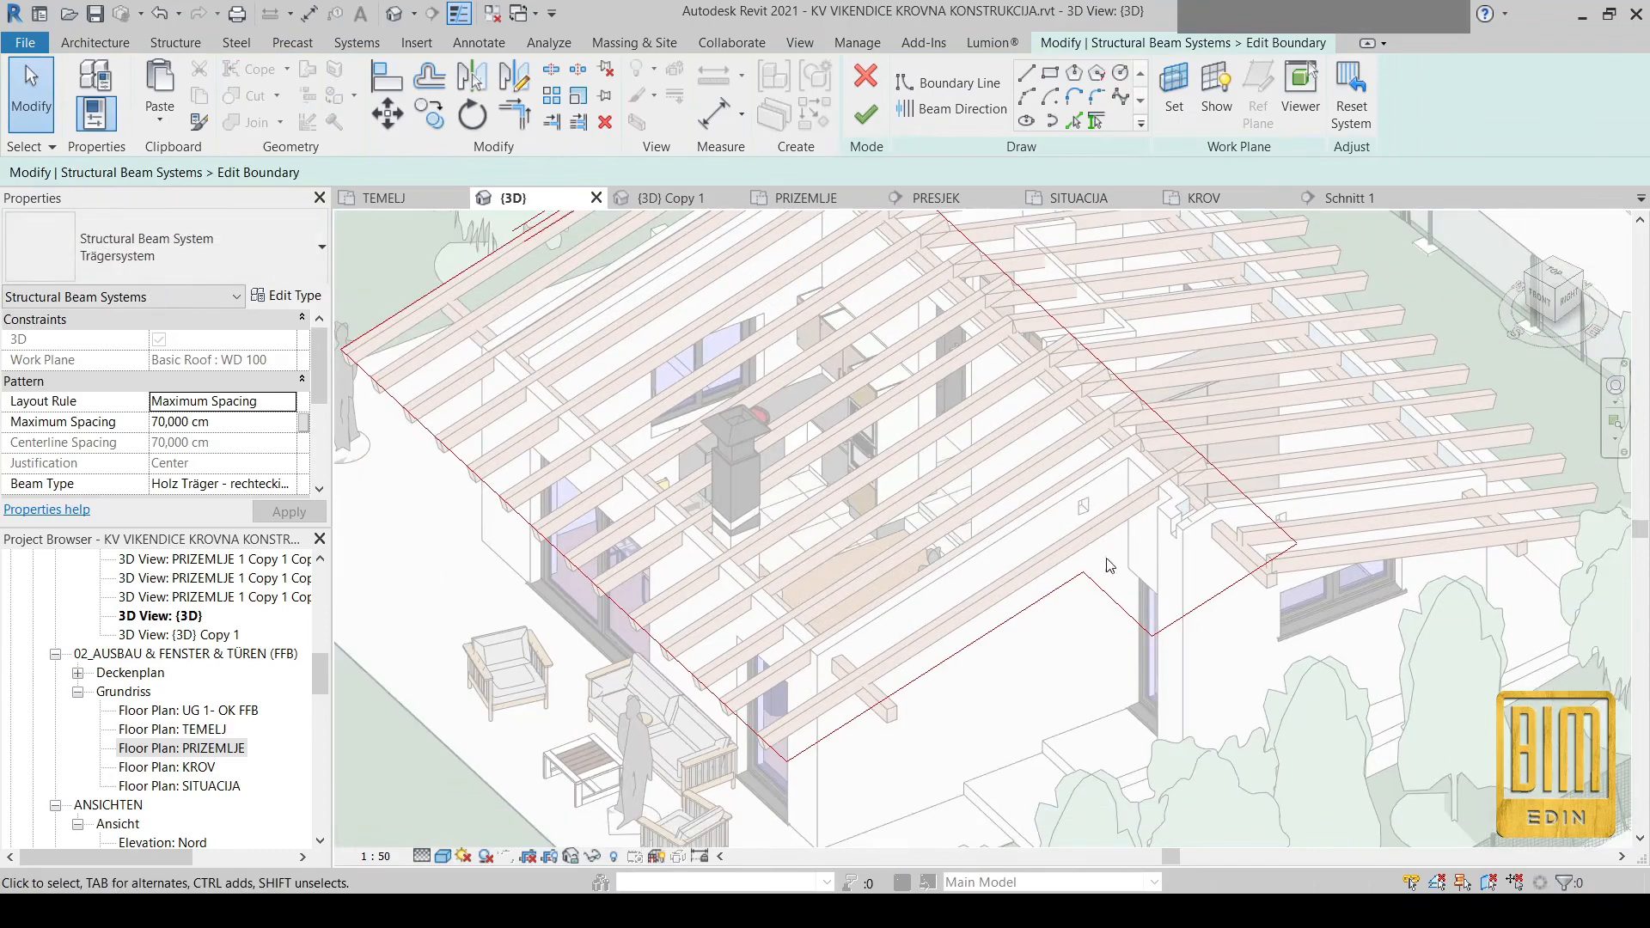
pyautogui.moveTo(988, 658)
pyautogui.keyDown('shift'); pyautogui.mouseDown(button='middle')
pyautogui.moveTo(1105, 674)
pyautogui.moveTo(1249, 529)
pyautogui.mouseUp(button='middle'); pyautogui.keyUp('shift')
pyautogui.press('t')
pyautogui.press('r')
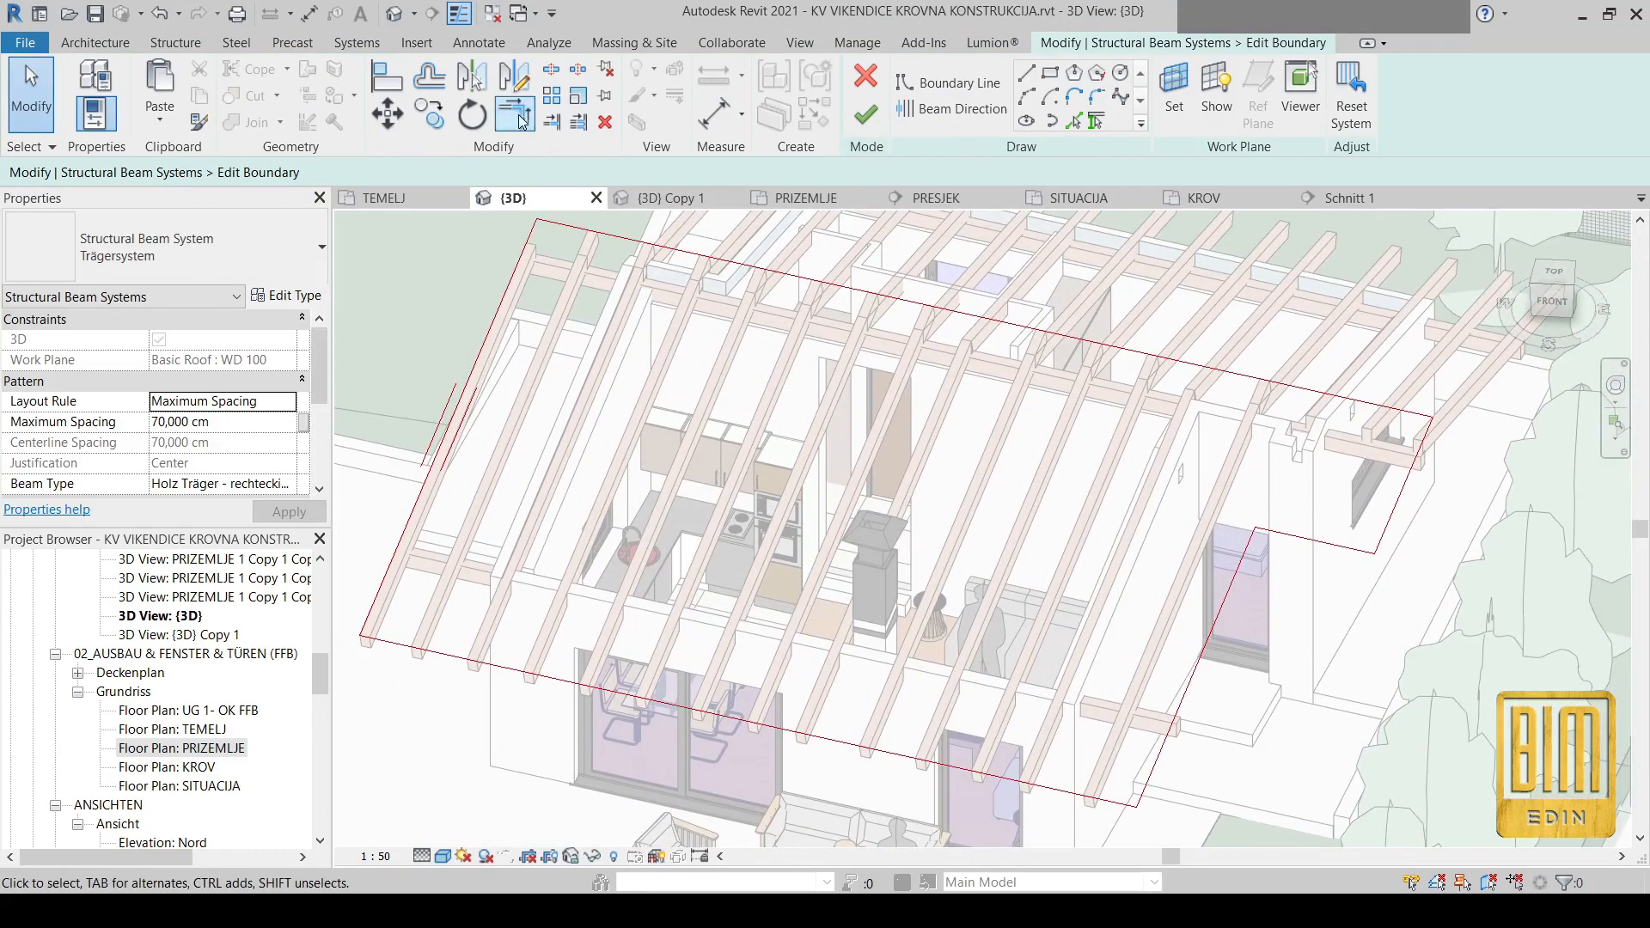
pyautogui.click(1321, 389)
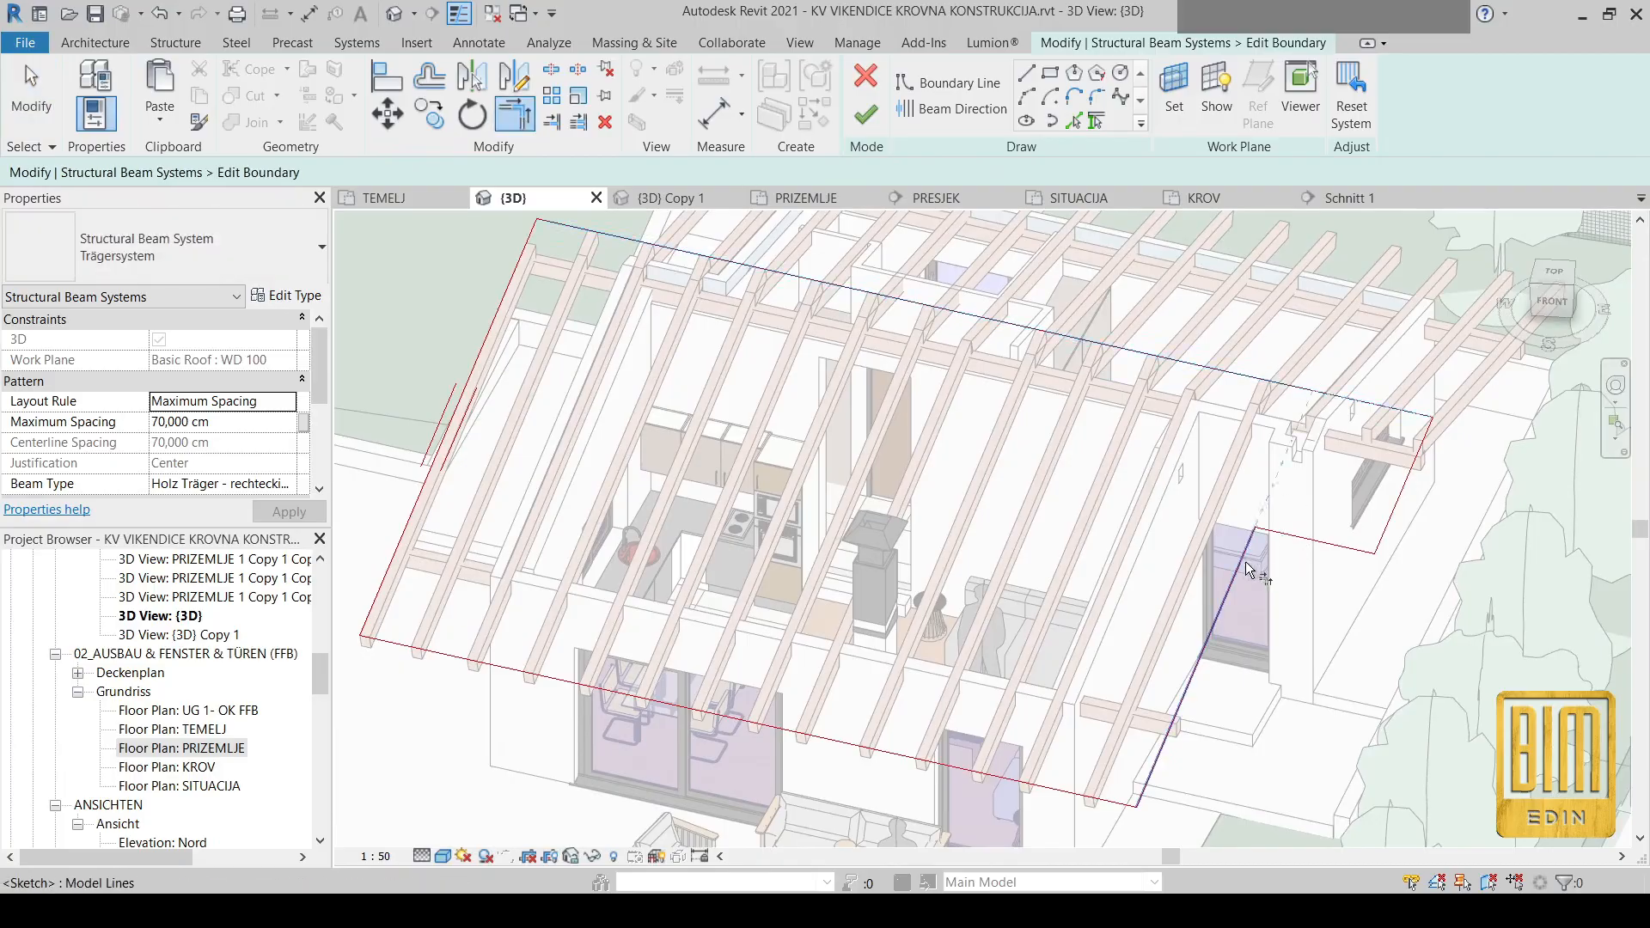
pyautogui.click(1251, 559)
pyautogui.click(1280, 531)
pyautogui.click(1280, 531)
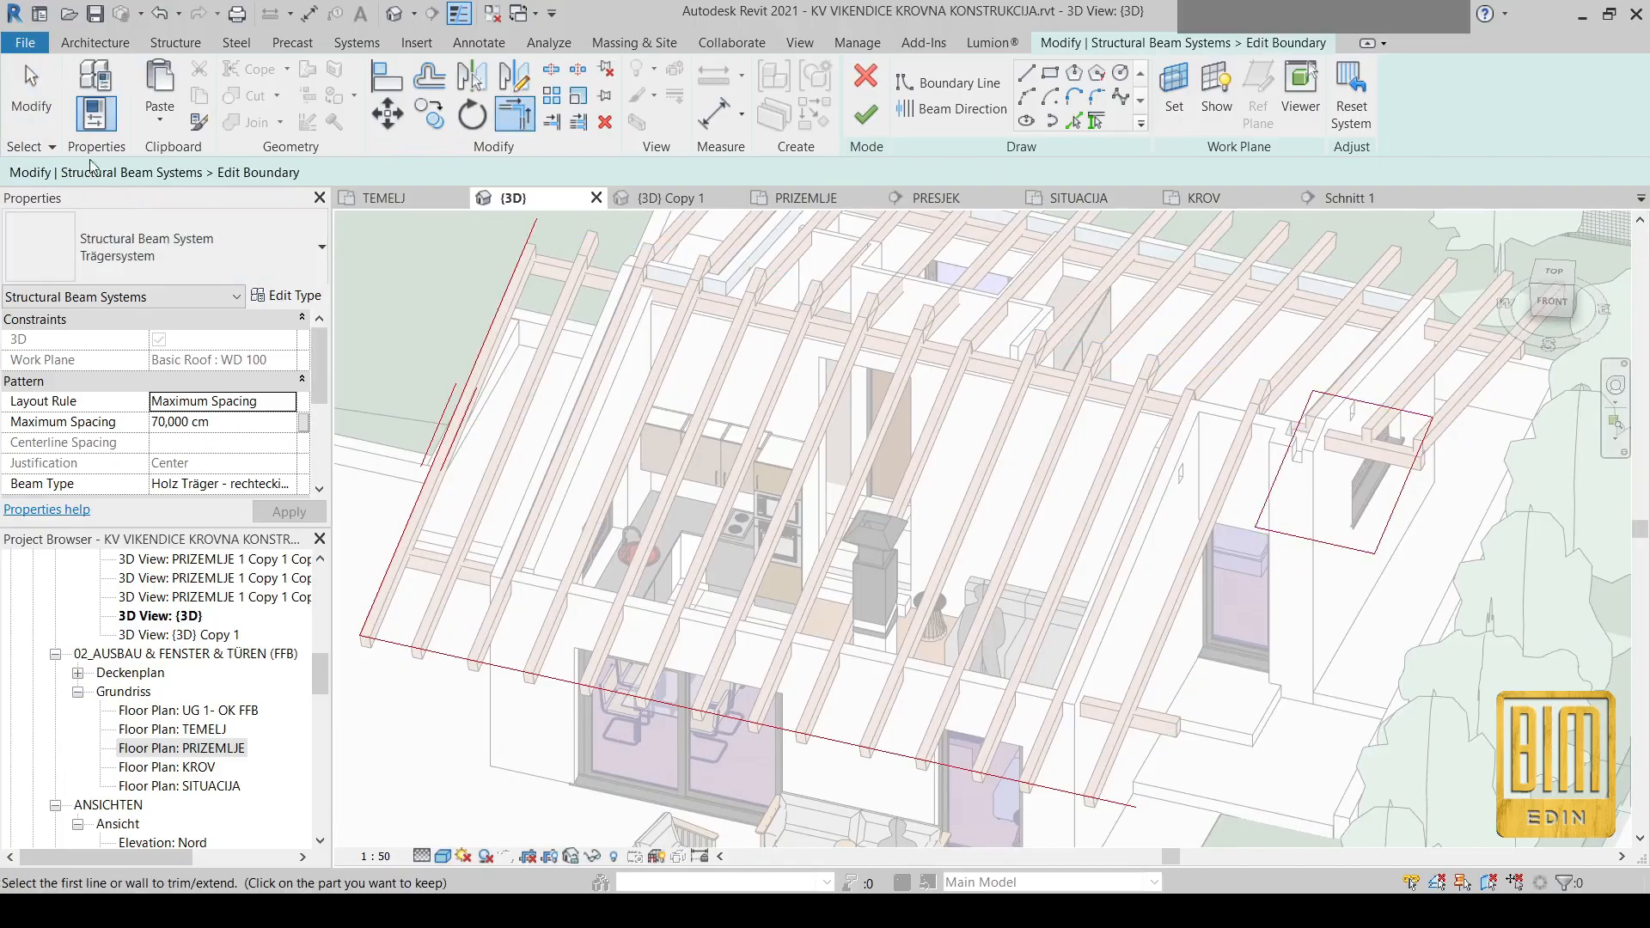
# Delete the leftover boundary and direction lines along the main slope, keeping only the small rectangle at the gable end
pyautogui.press('Escape')
pyautogui.scroll(-2, 775, 408)
pyautogui.moveTo(797, 339); pyautogui.dragTo(450, 667)
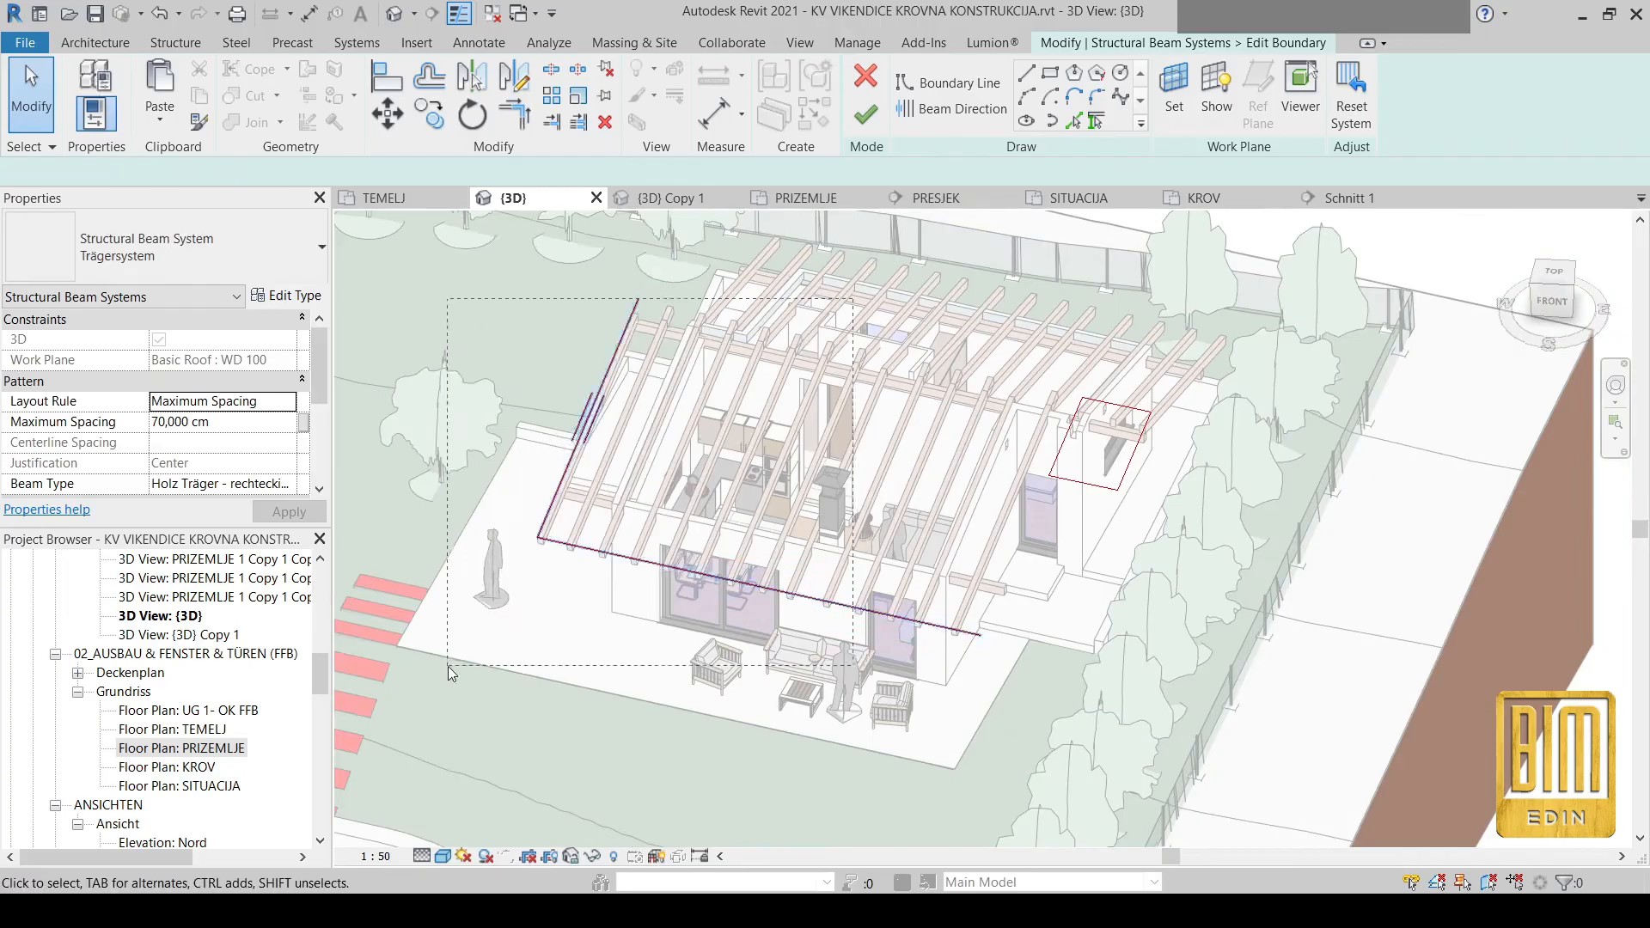
pyautogui.rightClick(449, 667)
pyautogui.click(504, 424)
# Draw a diagonal boundary line across the small rectangle, from its outer ridge corner to the opposite inner eave corner
pyautogui.scroll(6, 1080, 401)
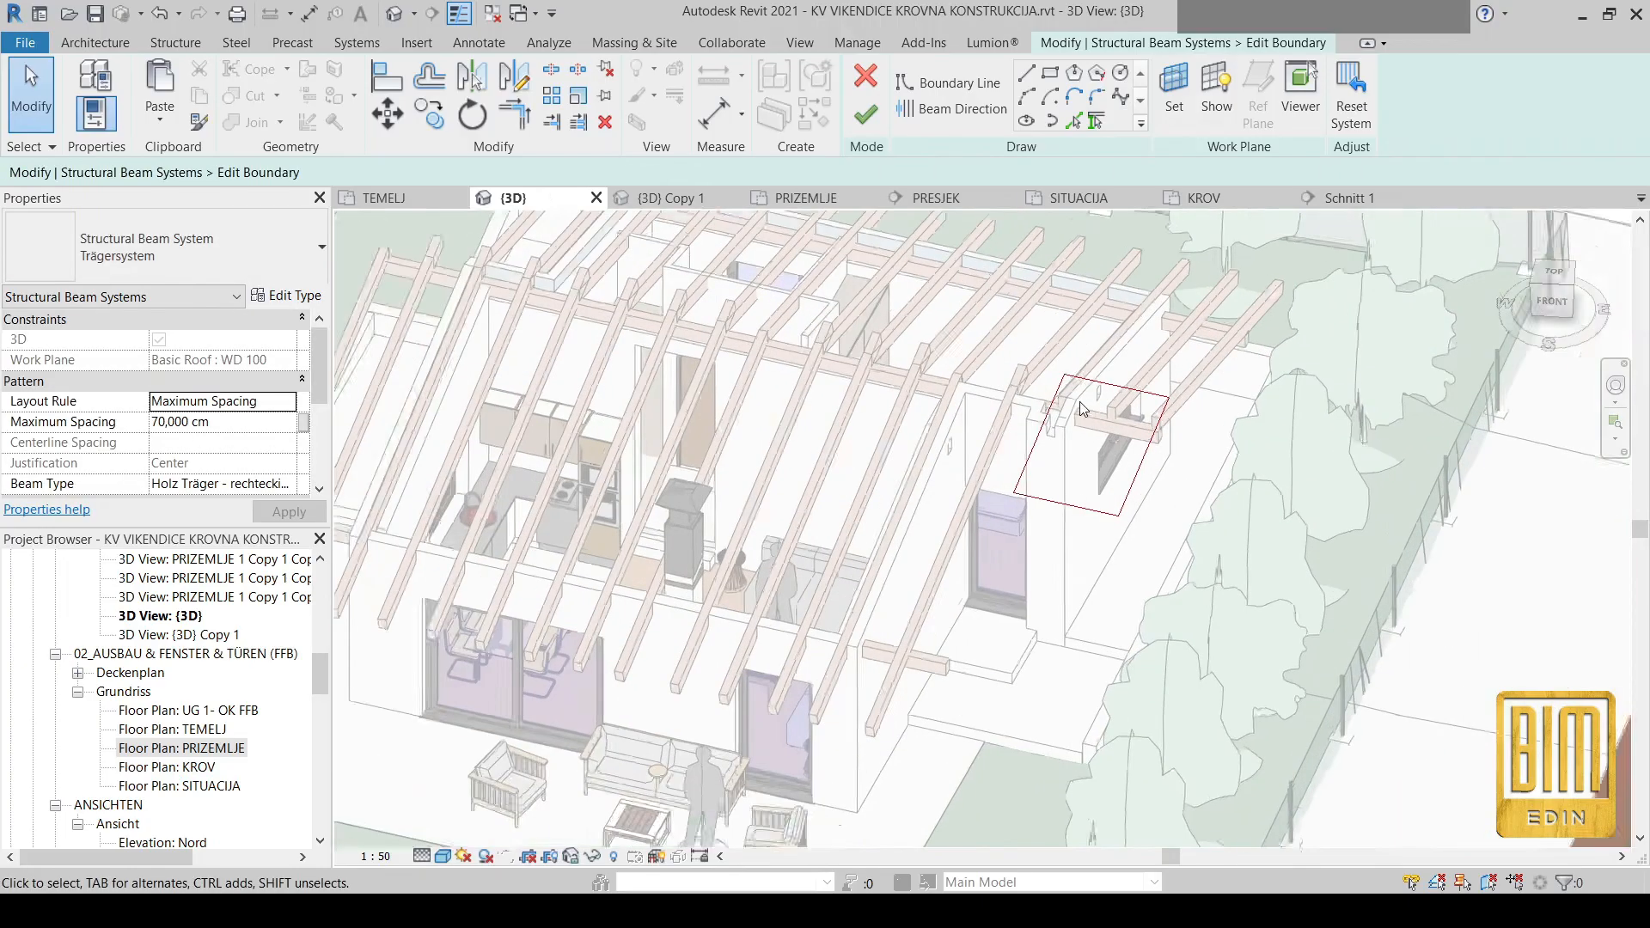
pyautogui.scroll(2, 1248, 409)
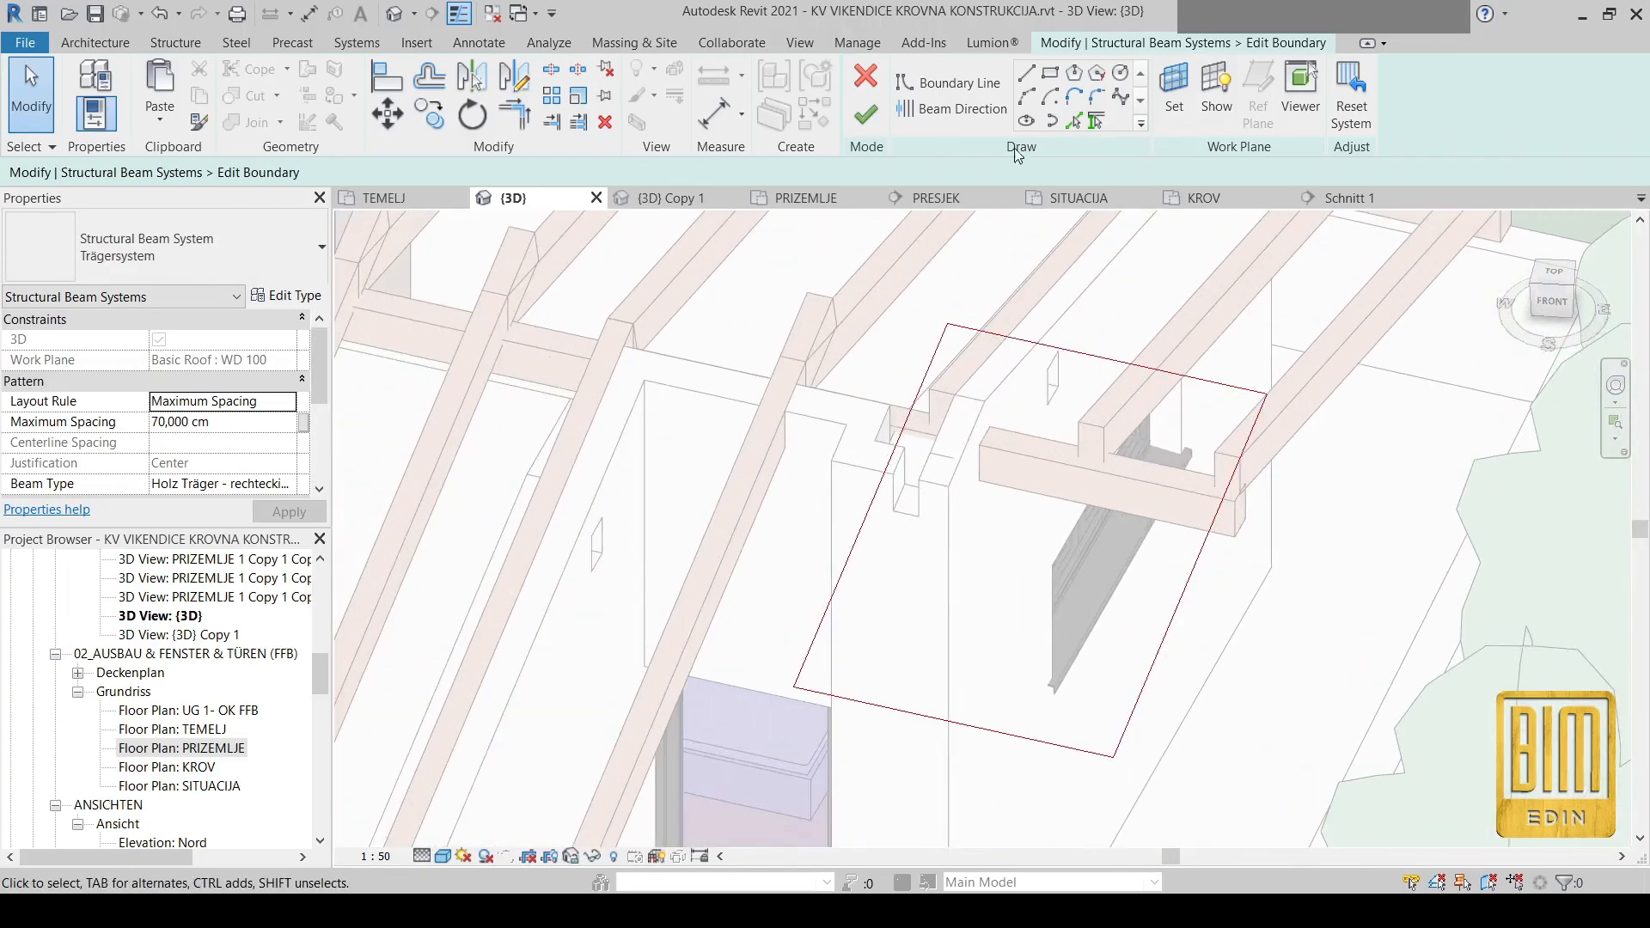
pyautogui.click(1026, 76)
pyautogui.click(1265, 394)
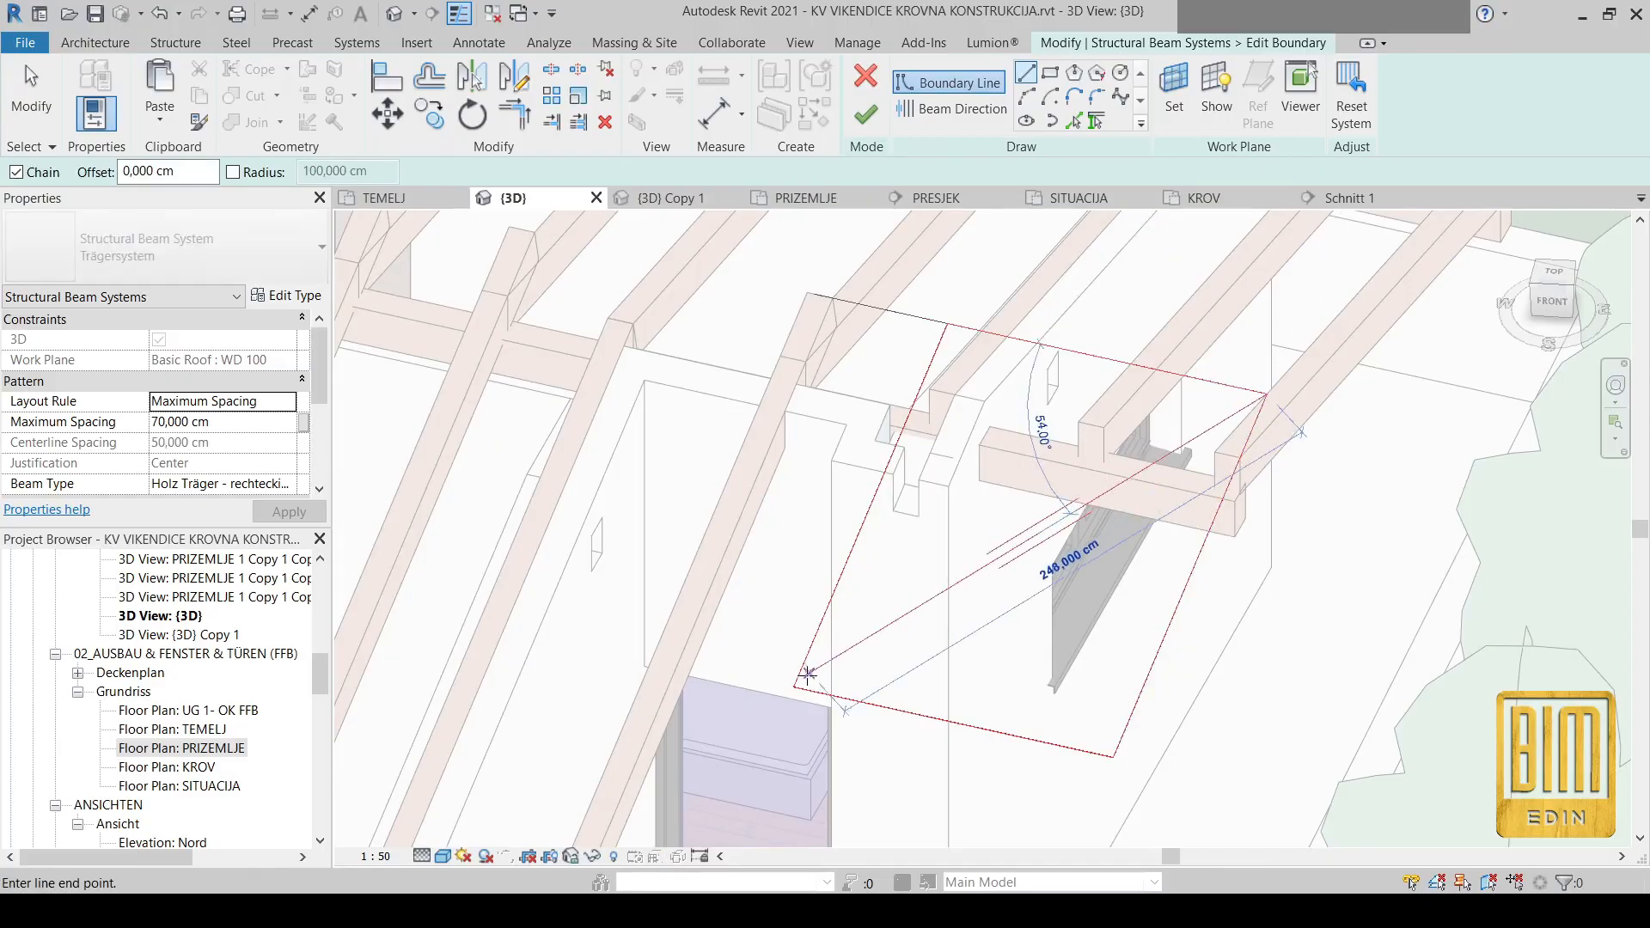
pyautogui.click(795, 684)
pyautogui.press('Escape')
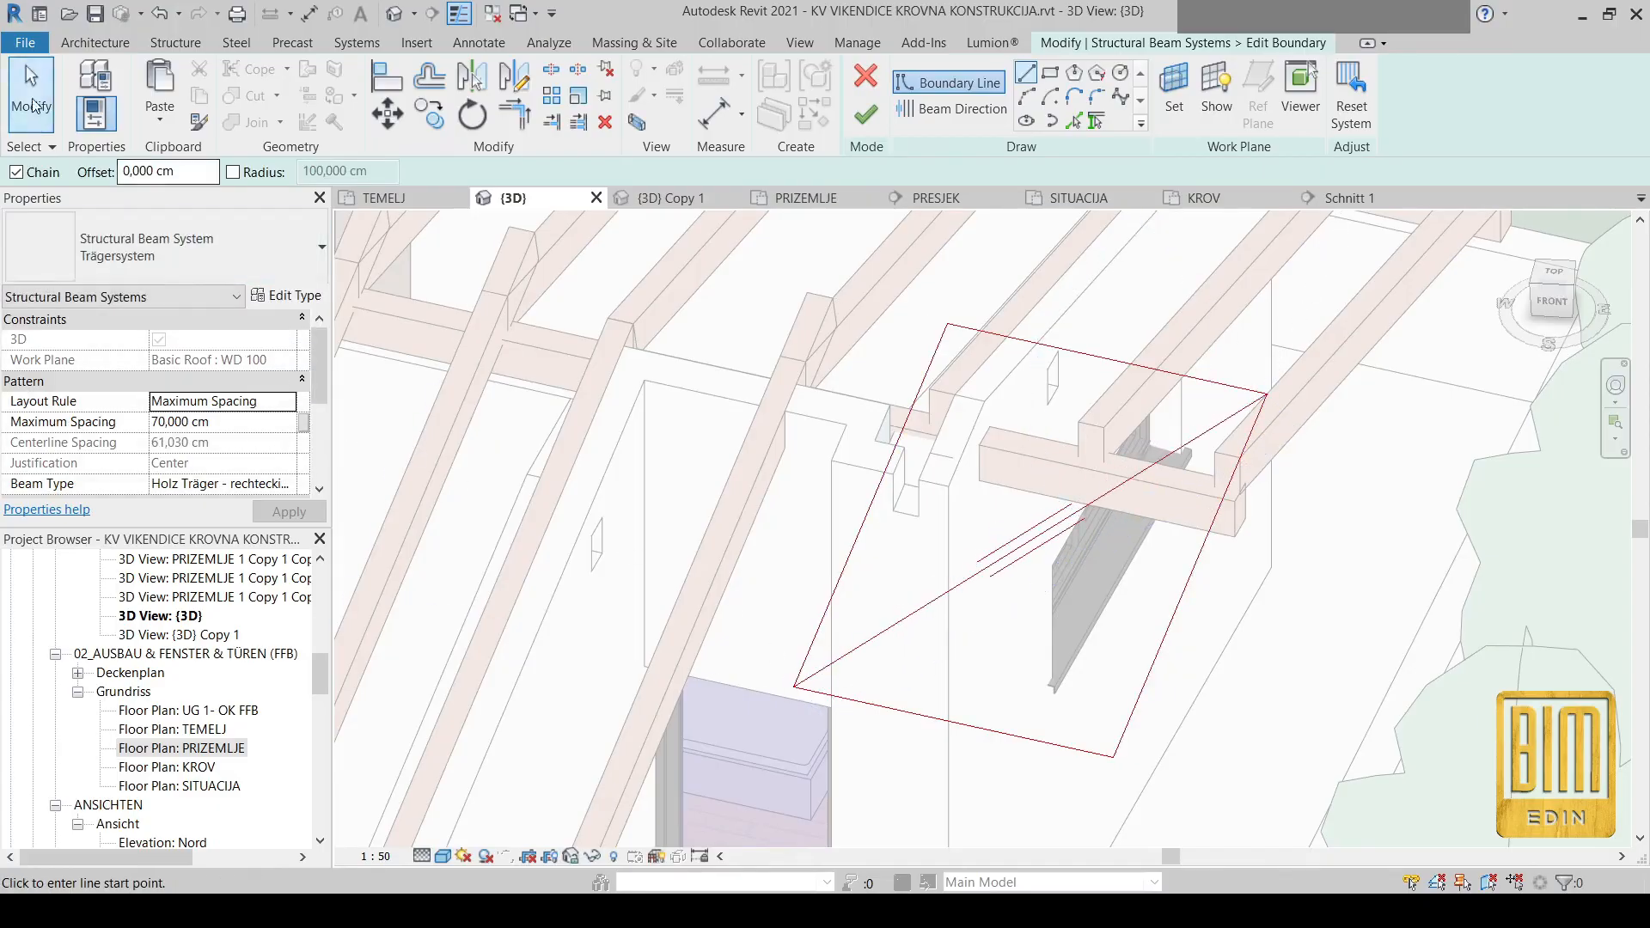
# Delete the rectangle's eave line and outer gable line so that a triangular boundary remains
pyautogui.click(33, 105)
pyautogui.click(1031, 737)
pyautogui.rightClick(1067, 770)
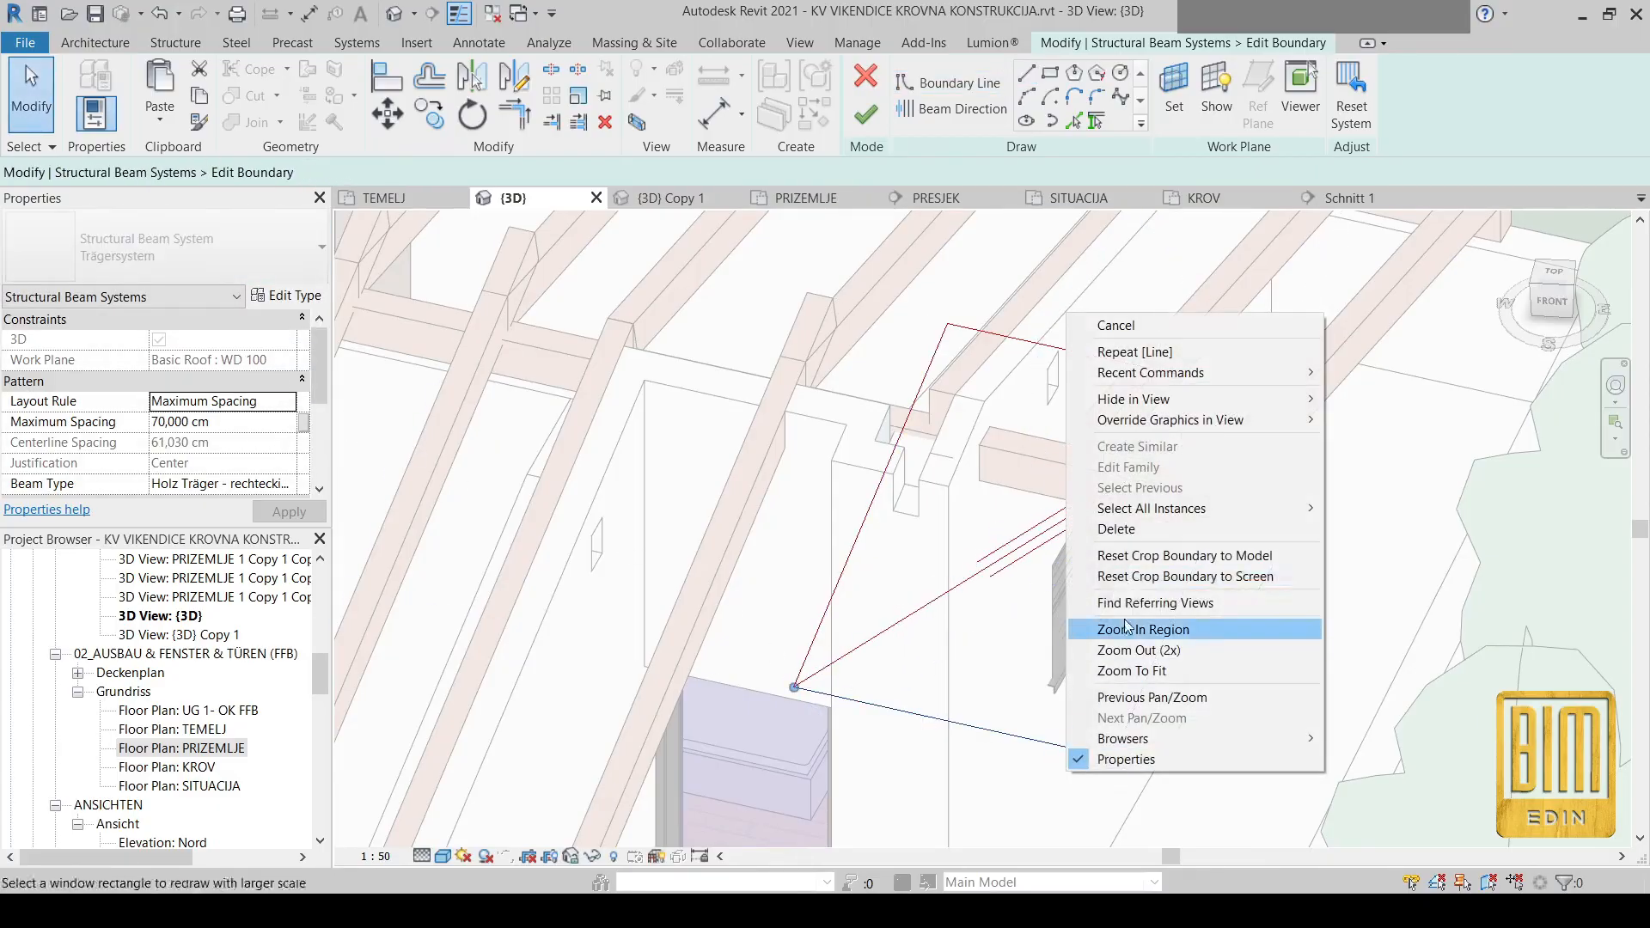
pyautogui.click(1117, 529)
# Examine the triangular boundary sketch against the surrounding rafters from several angles
pyautogui.scroll(-4, 941, 649)
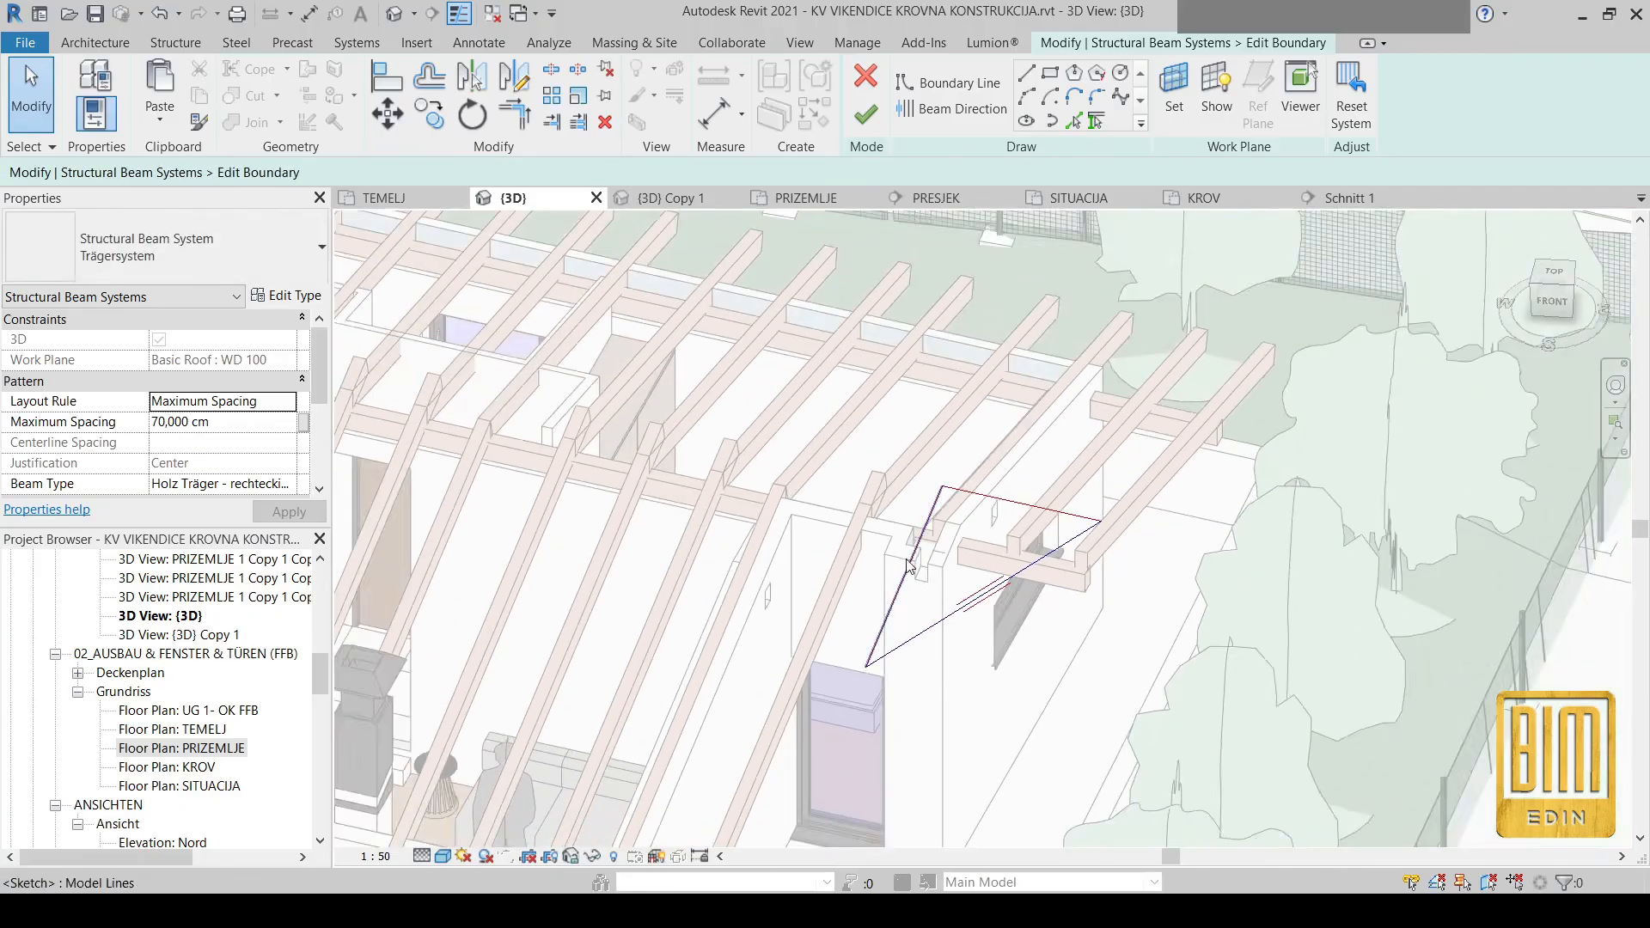
pyautogui.scroll(3, 896, 605)
pyautogui.moveTo(847, 656); pyautogui.dragTo(972, 571, button='middle')
pyautogui.scroll(-4, 1188, 500)
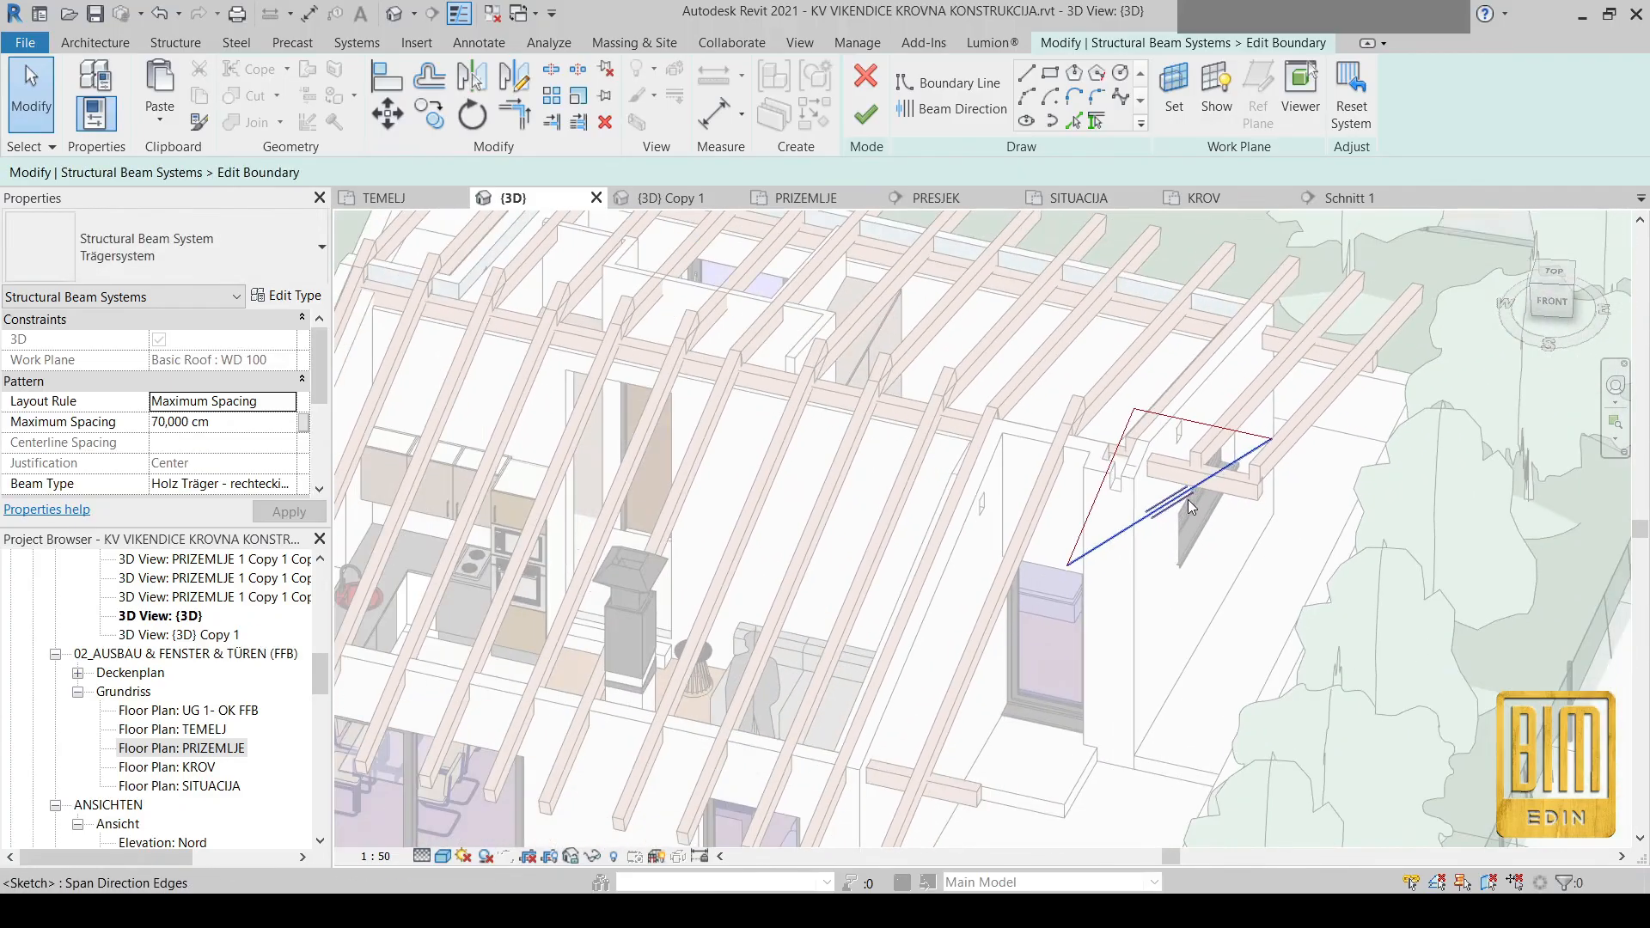
pyautogui.keyDown('shift'); pyautogui.moveTo(1038, 676); pyautogui.dragTo(1043, 496, button='middle'); pyautogui.keyUp('shift')
pyautogui.scroll(1, 1023, 492)
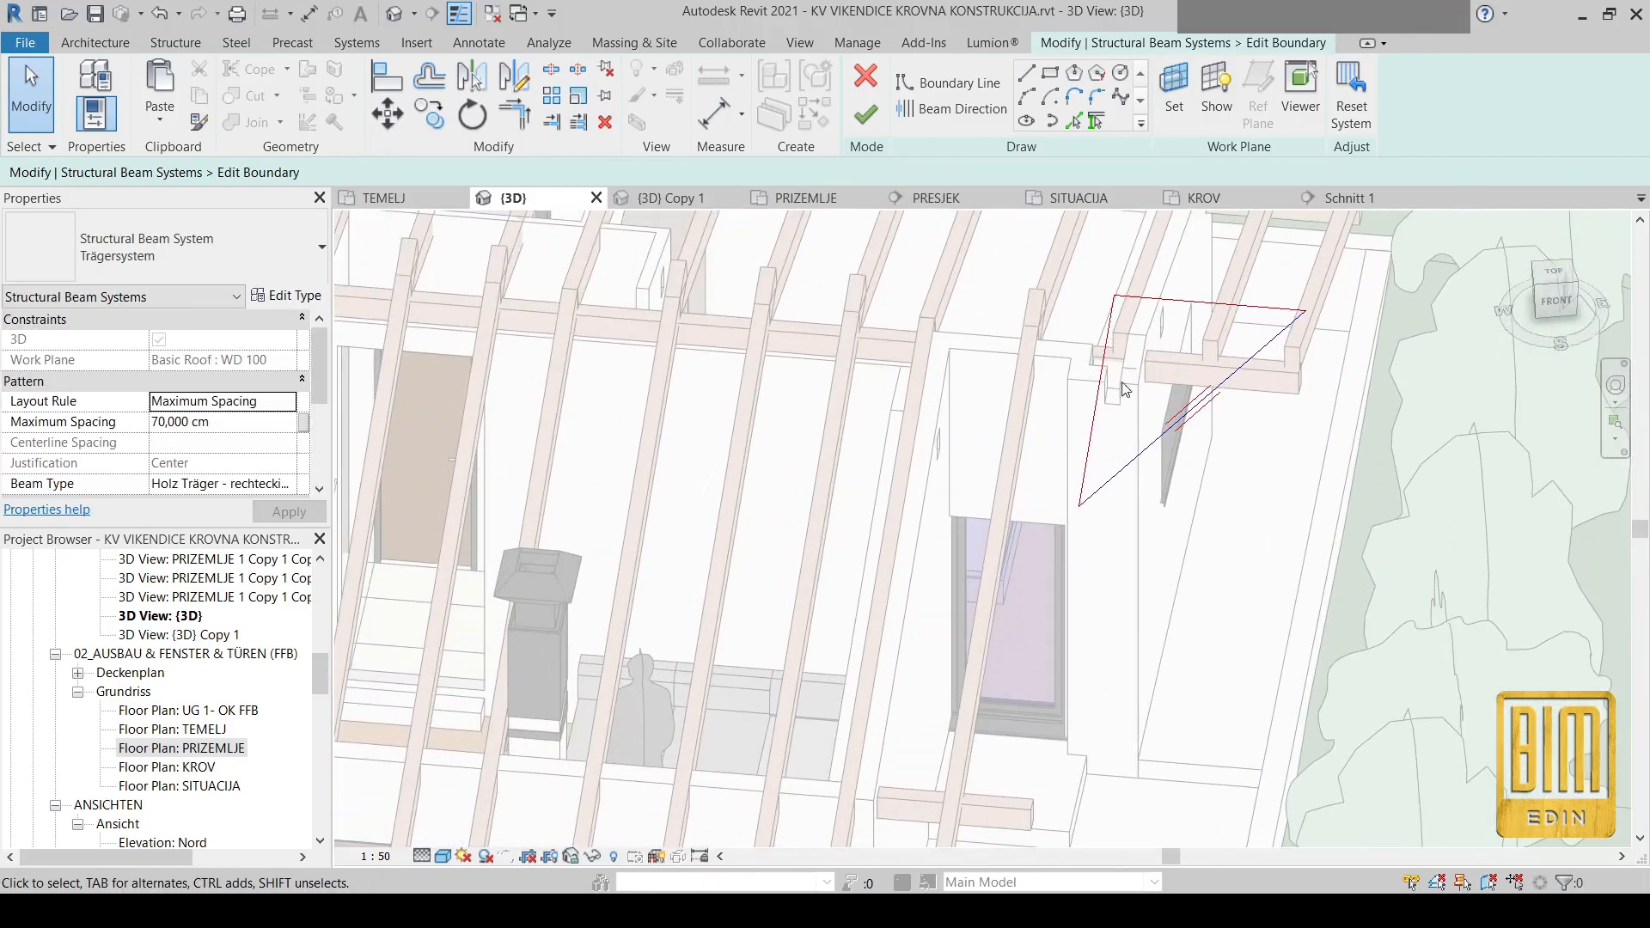
pyautogui.scroll(-1, 1122, 385)
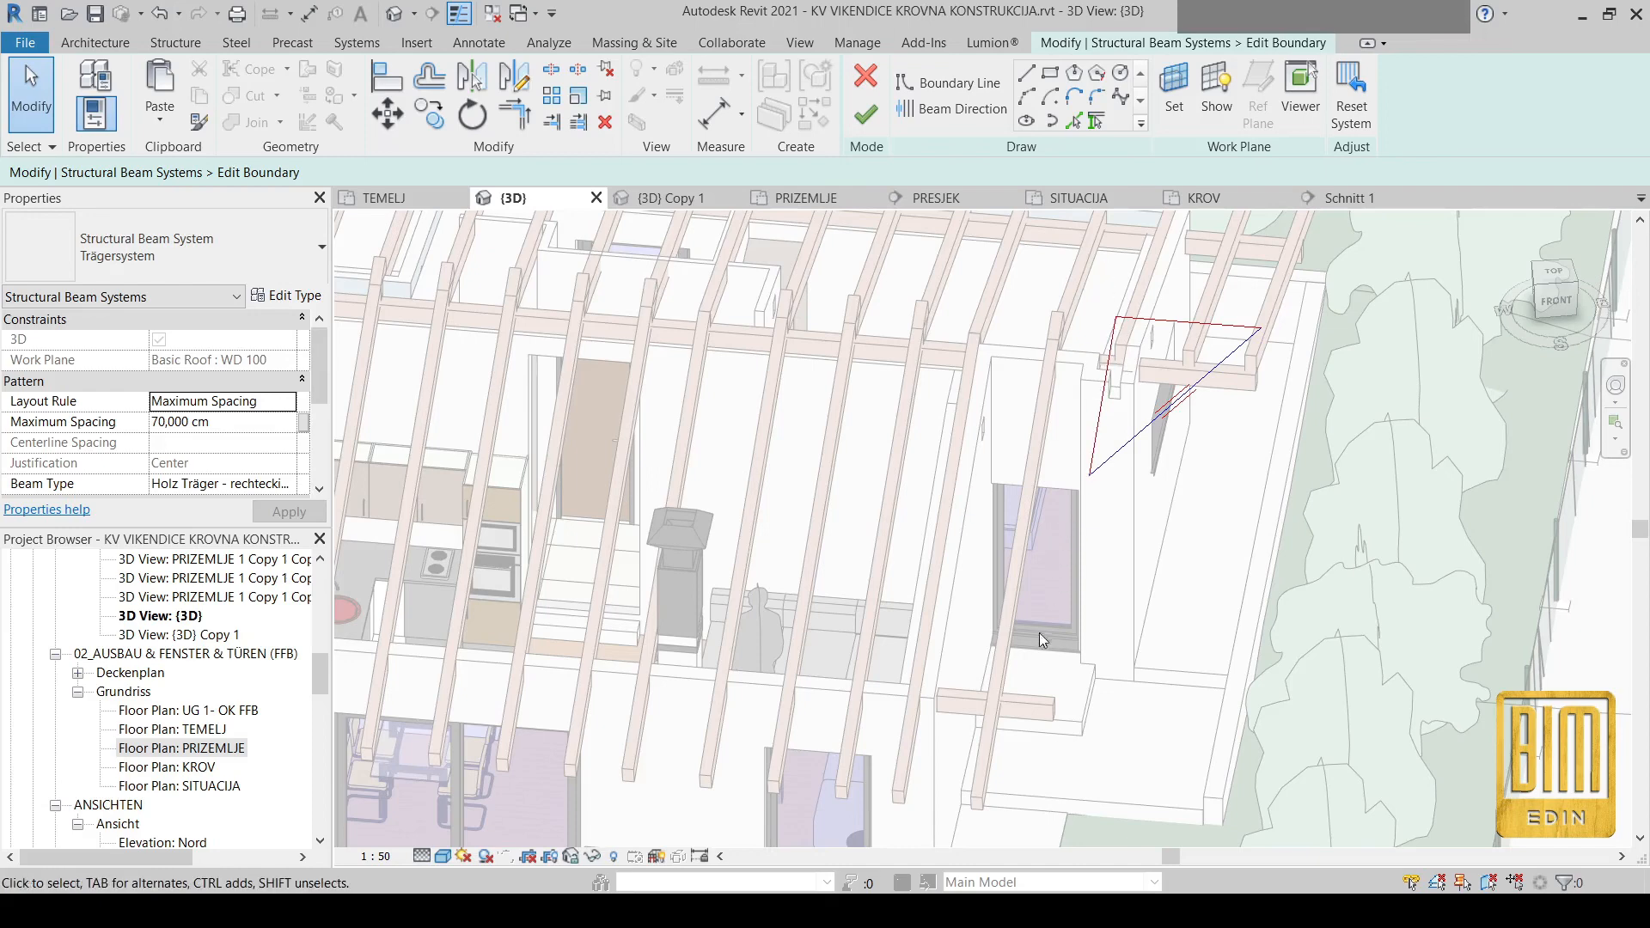
pyautogui.scroll(2, 1104, 369)
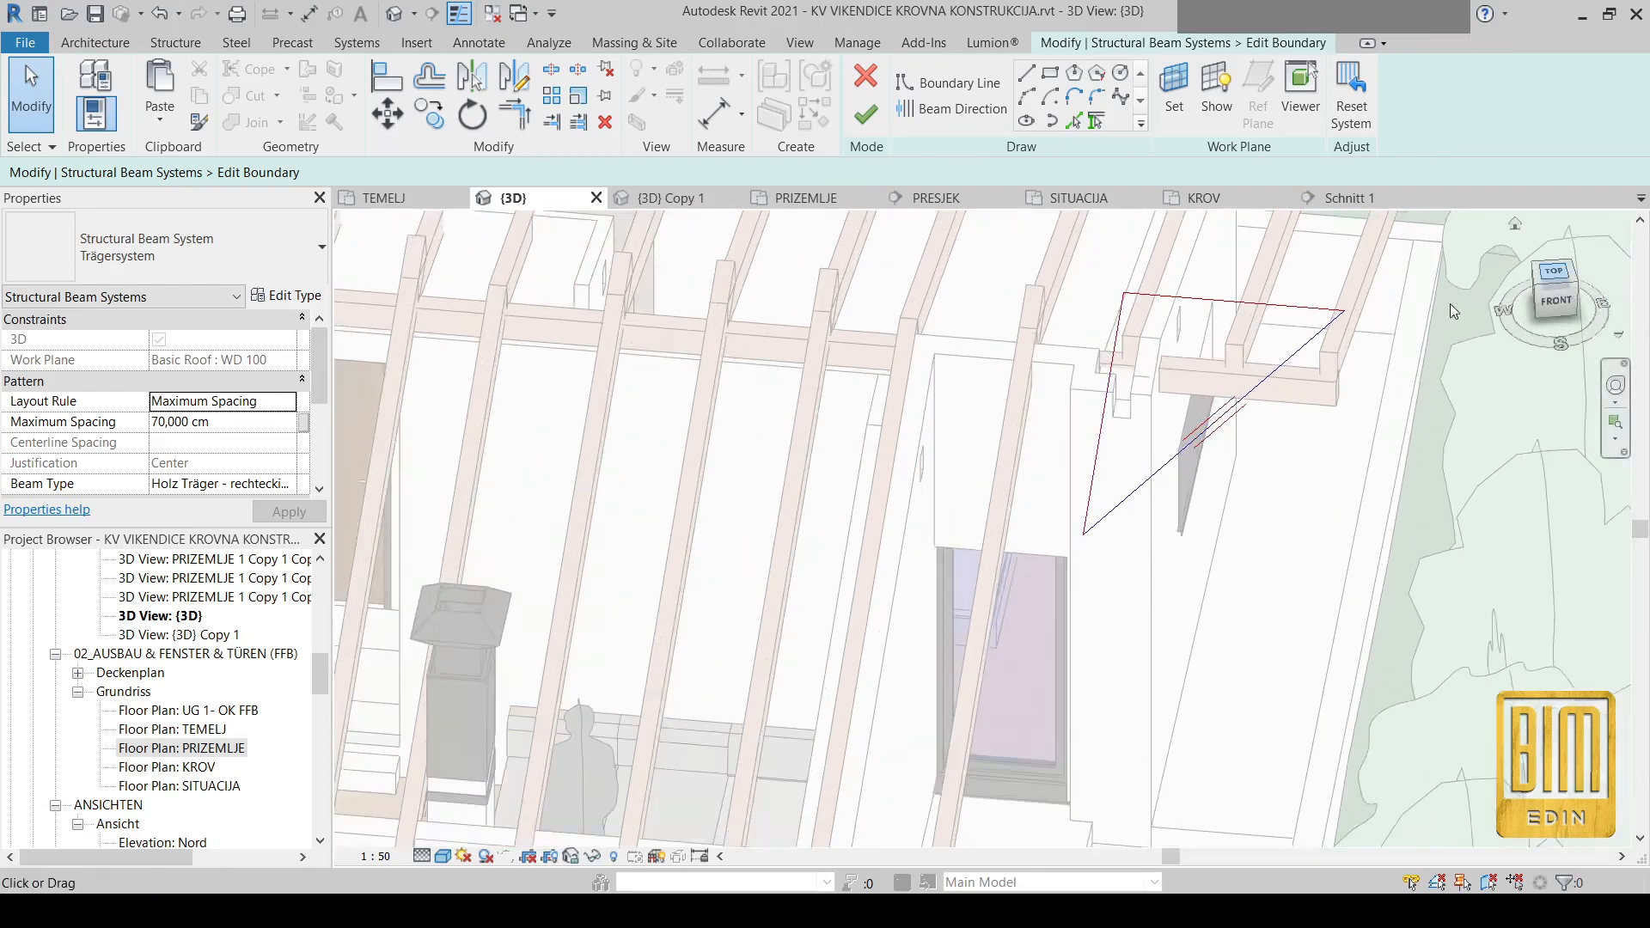
# Switch to the top view and trim the inner side line and the diagonal line to a shared corner
pyautogui.click(1554, 271)
pyautogui.scroll(4, 1090, 430)
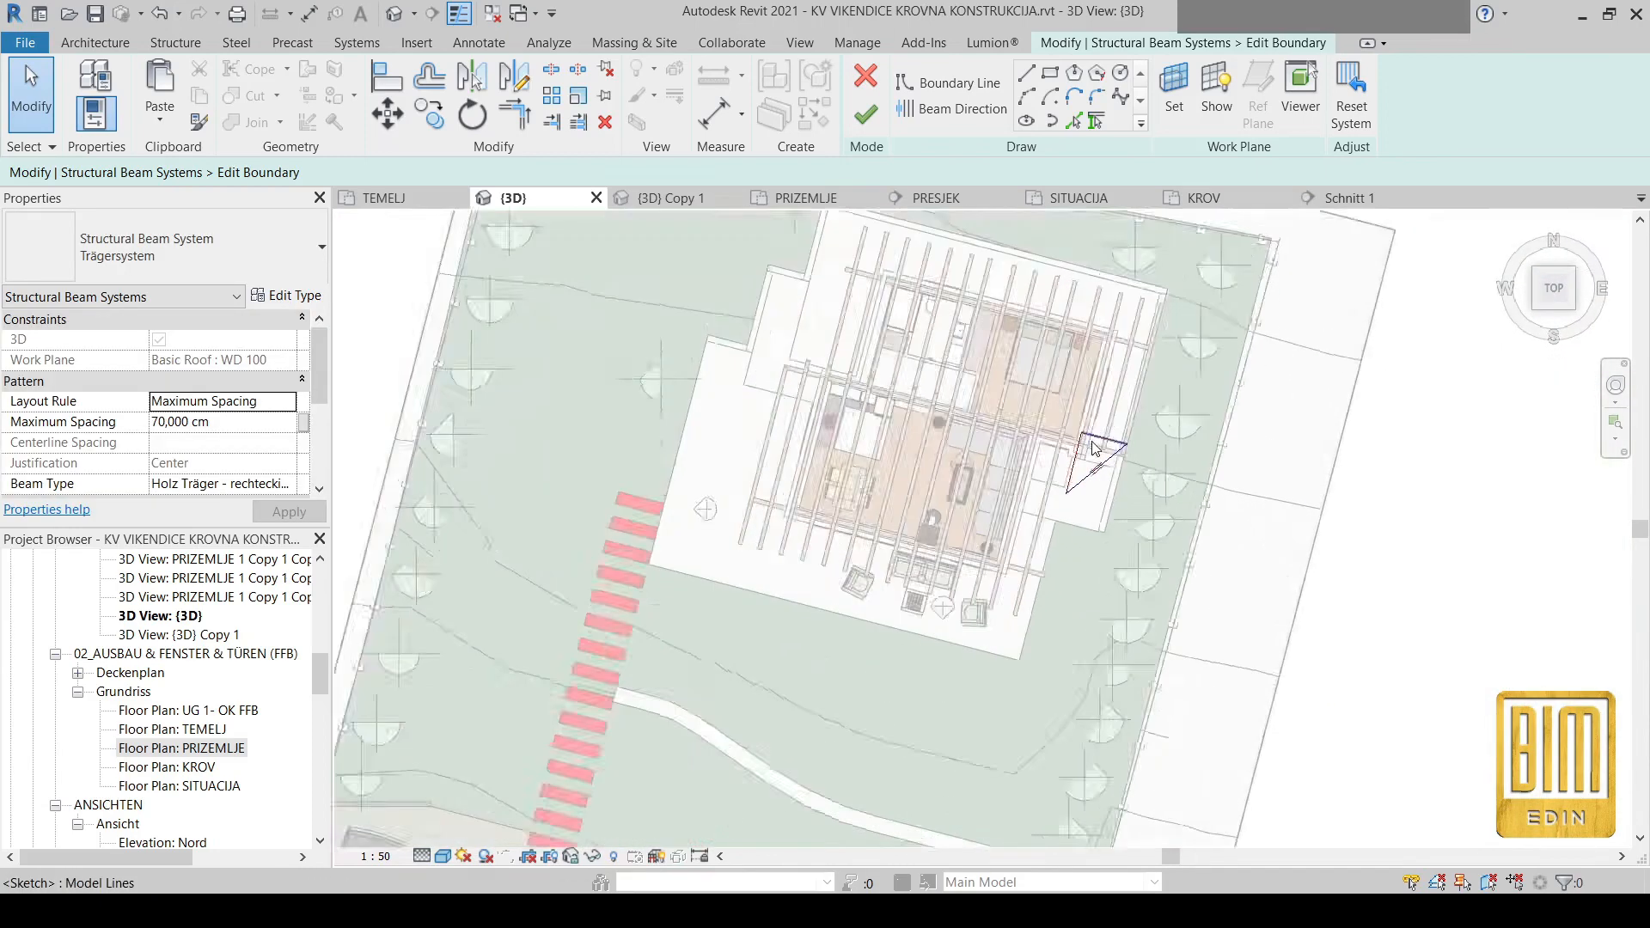
pyautogui.scroll(5, 1094, 448)
pyautogui.click(1041, 504)
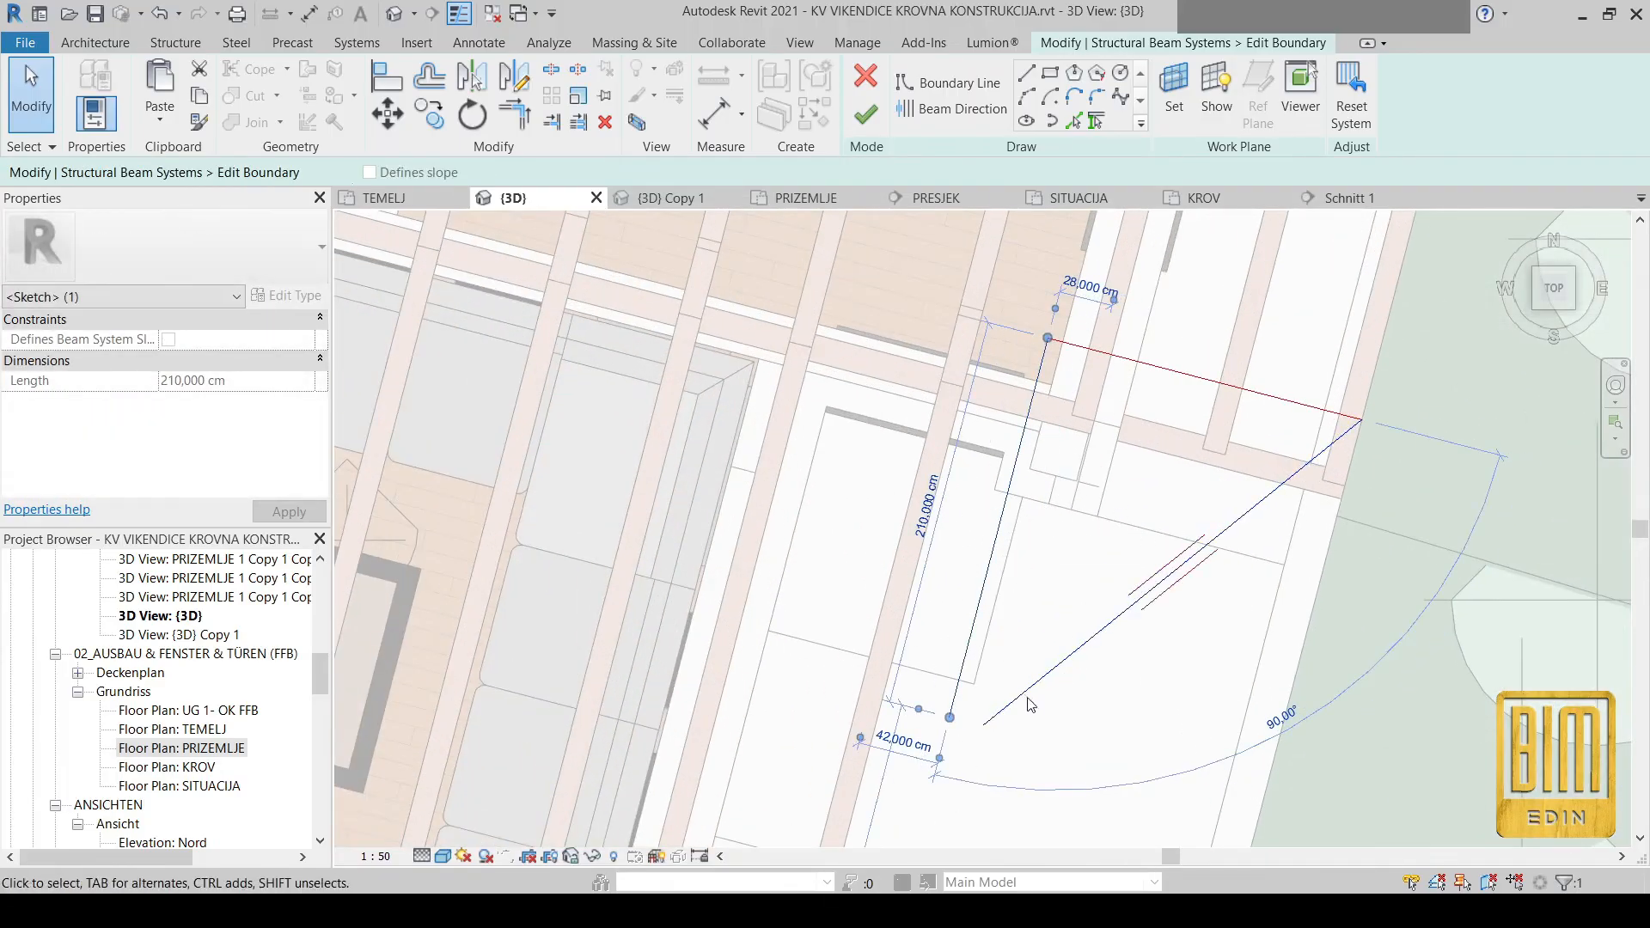
pyautogui.click(521, 122)
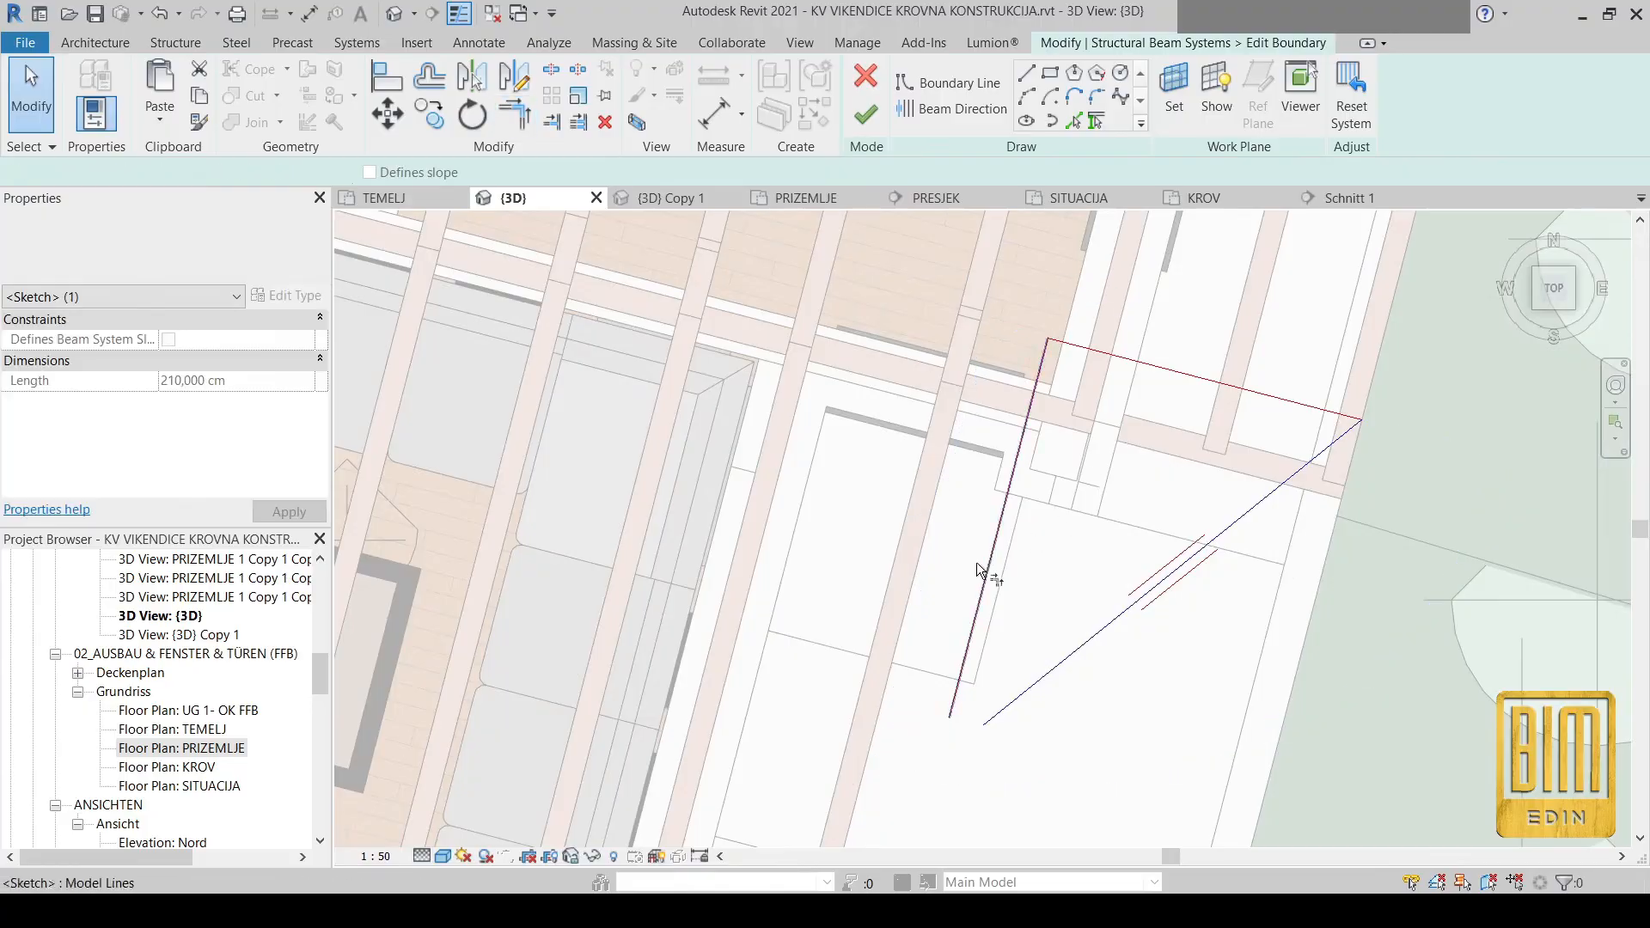
pyautogui.scroll(-3, 962, 524)
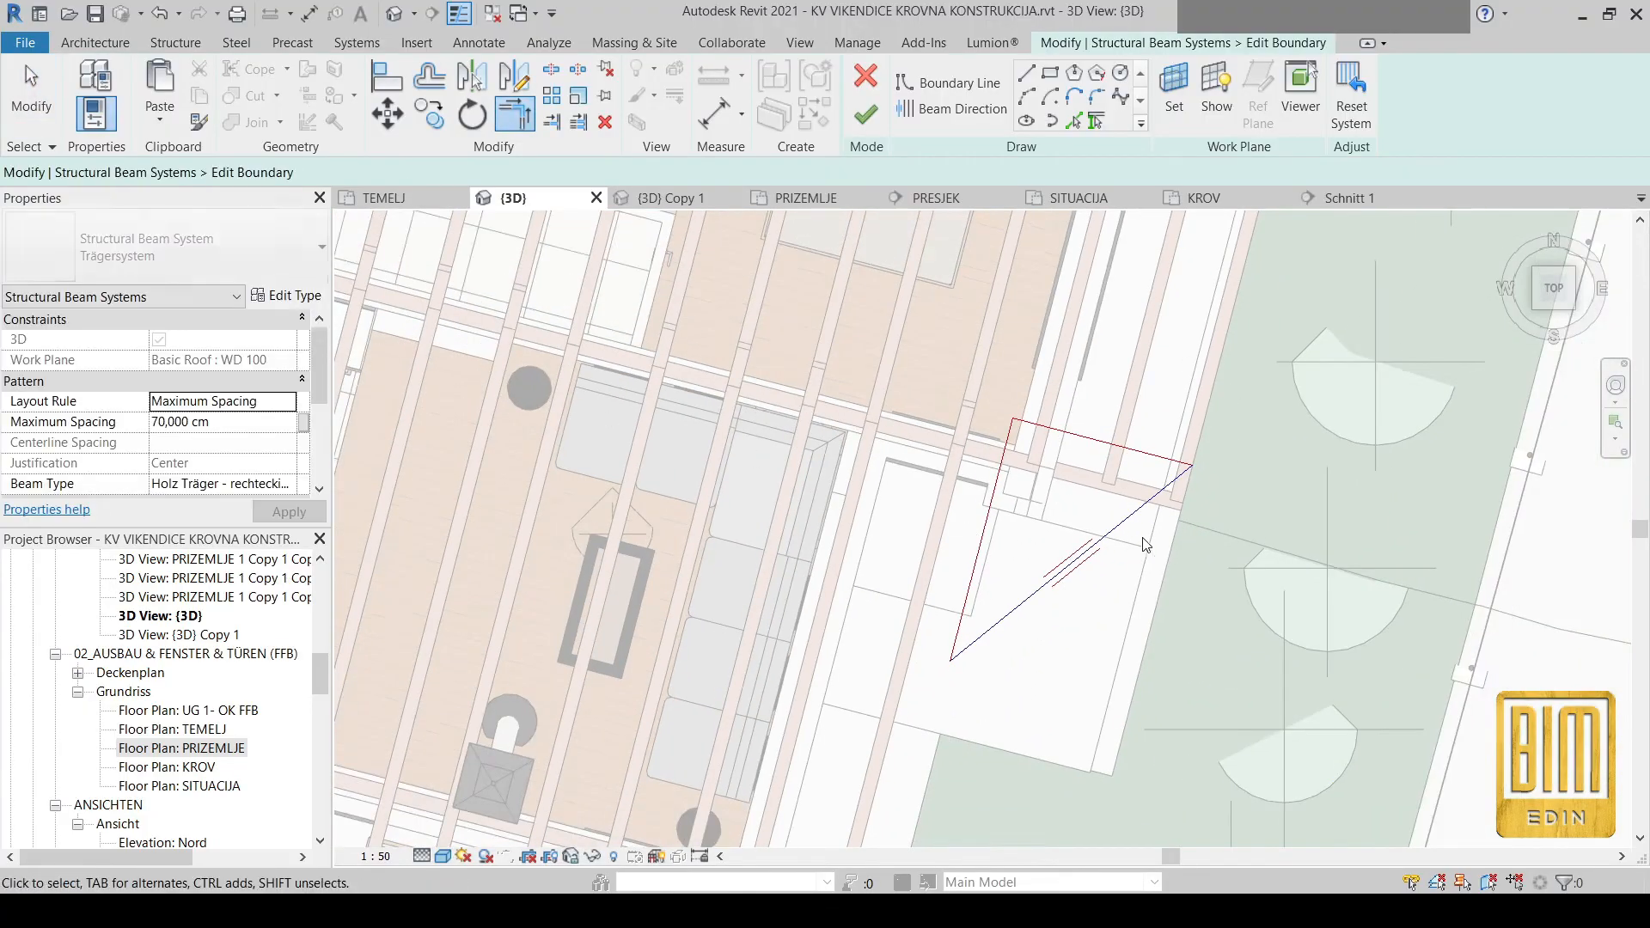
pyautogui.press('Escape')
# Try to finish the triangular boundary sketch of the copied beam system
pyautogui.scroll(2, 1145, 546)
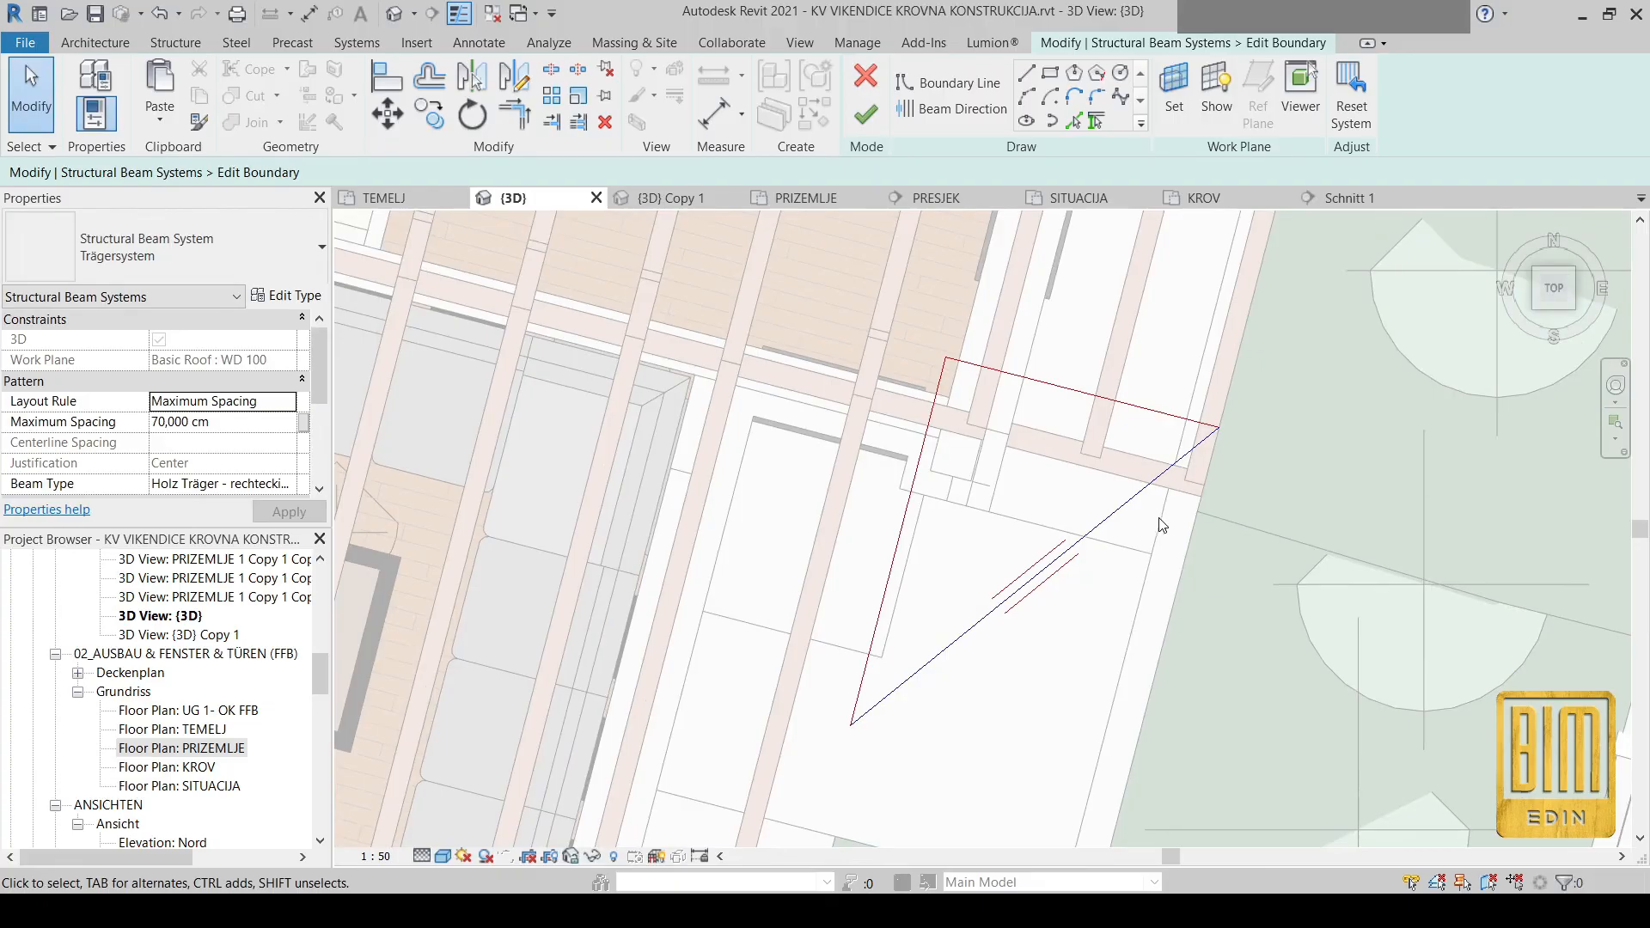
pyautogui.click(870, 124)
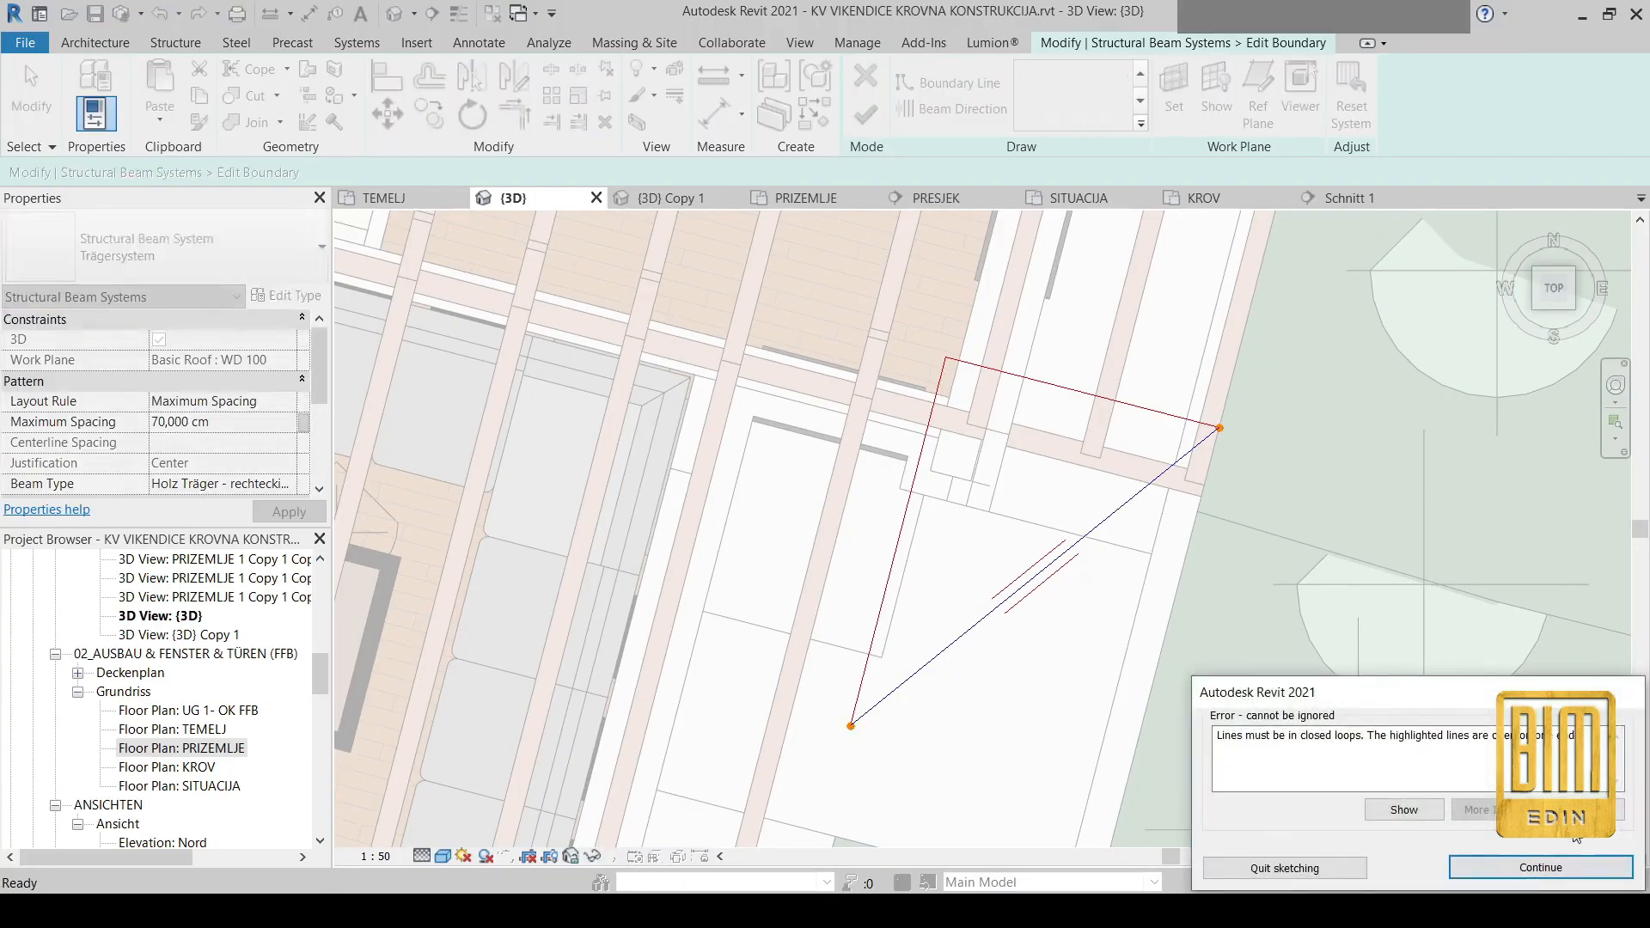
pyautogui.click(1541, 867)
# Delete the diagonal line from the boundary sketch and undo that deletion
pyautogui.scroll(-5, 1068, 468)
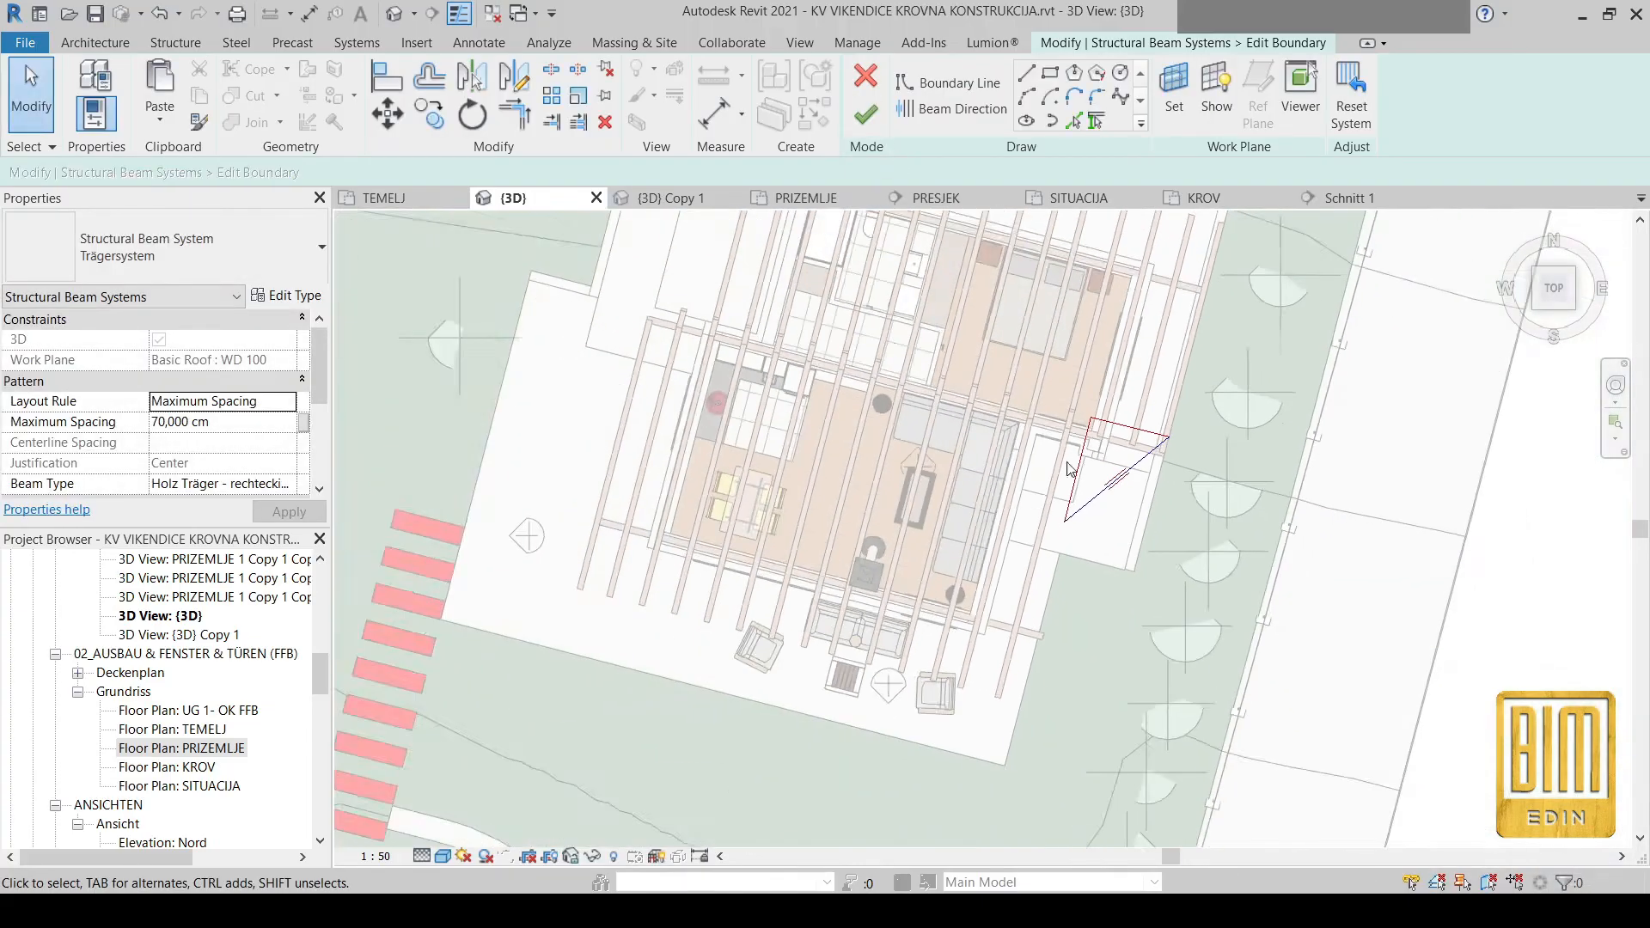
pyautogui.scroll(4, 1143, 462)
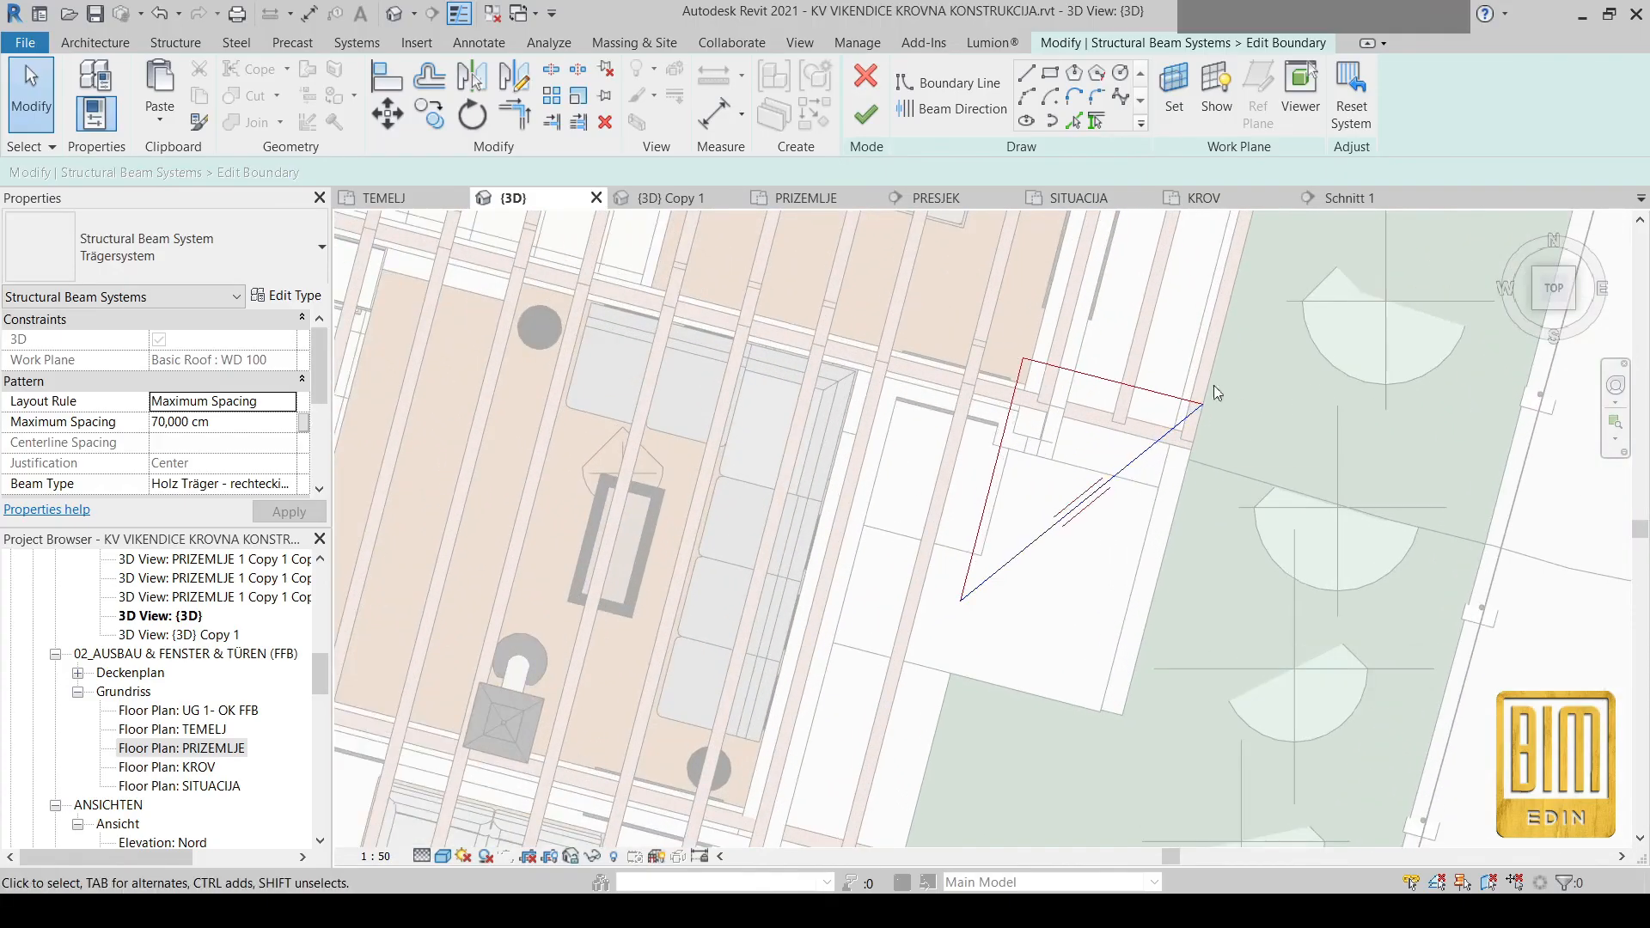
pyautogui.click(514, 115)
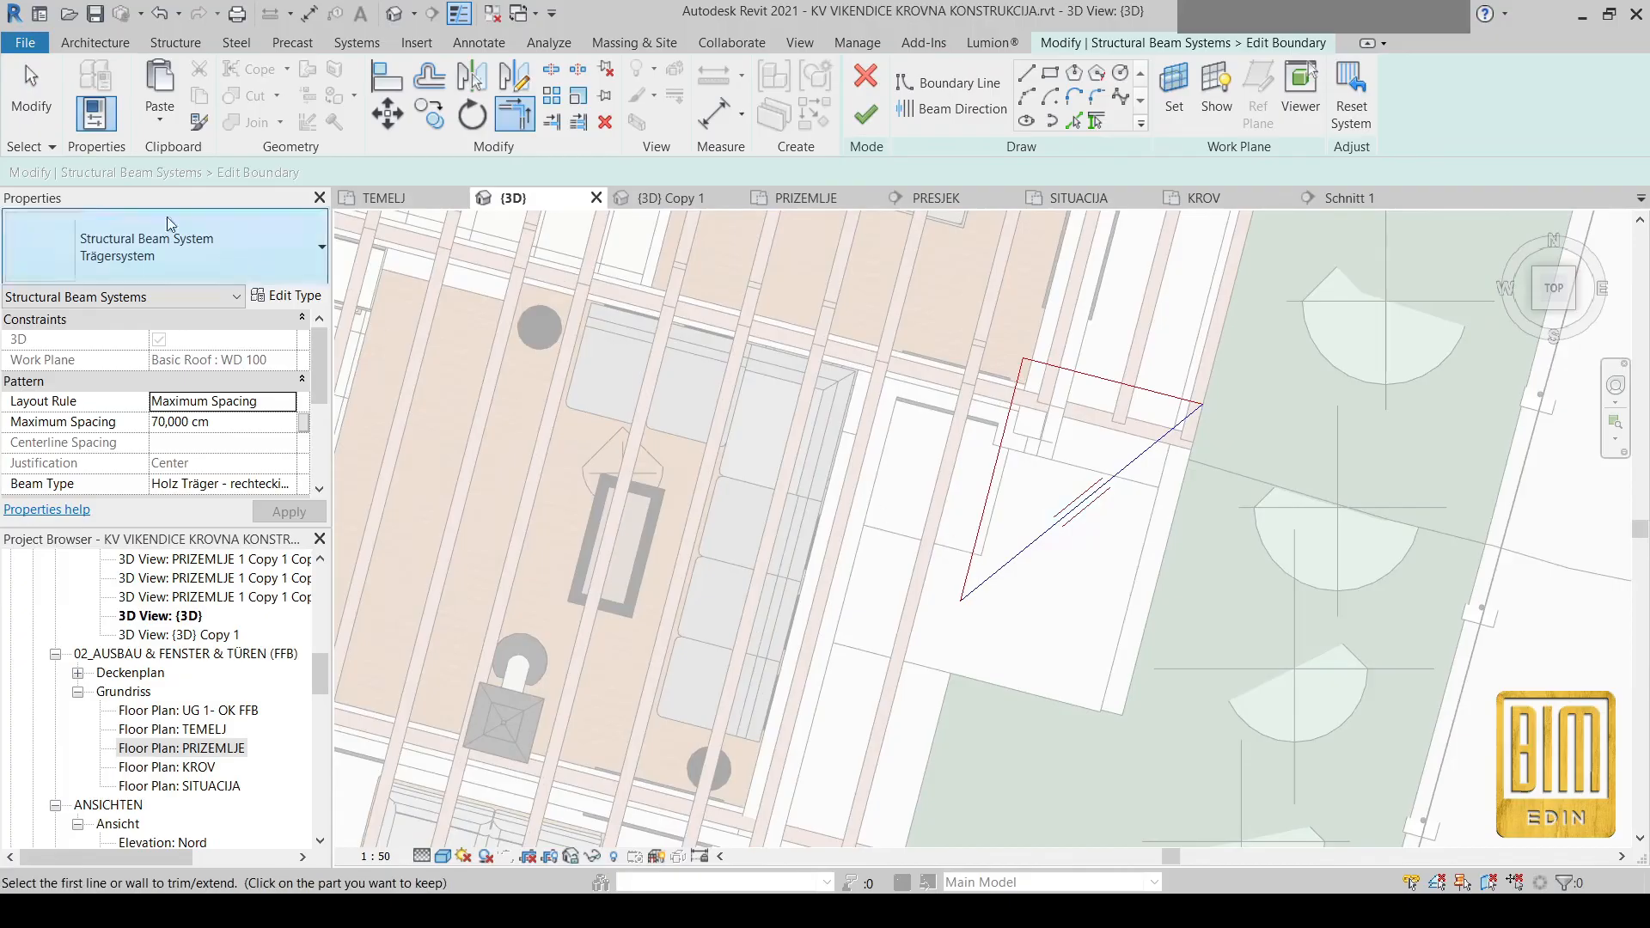
pyautogui.click(36, 93)
pyautogui.rightClick(1133, 463)
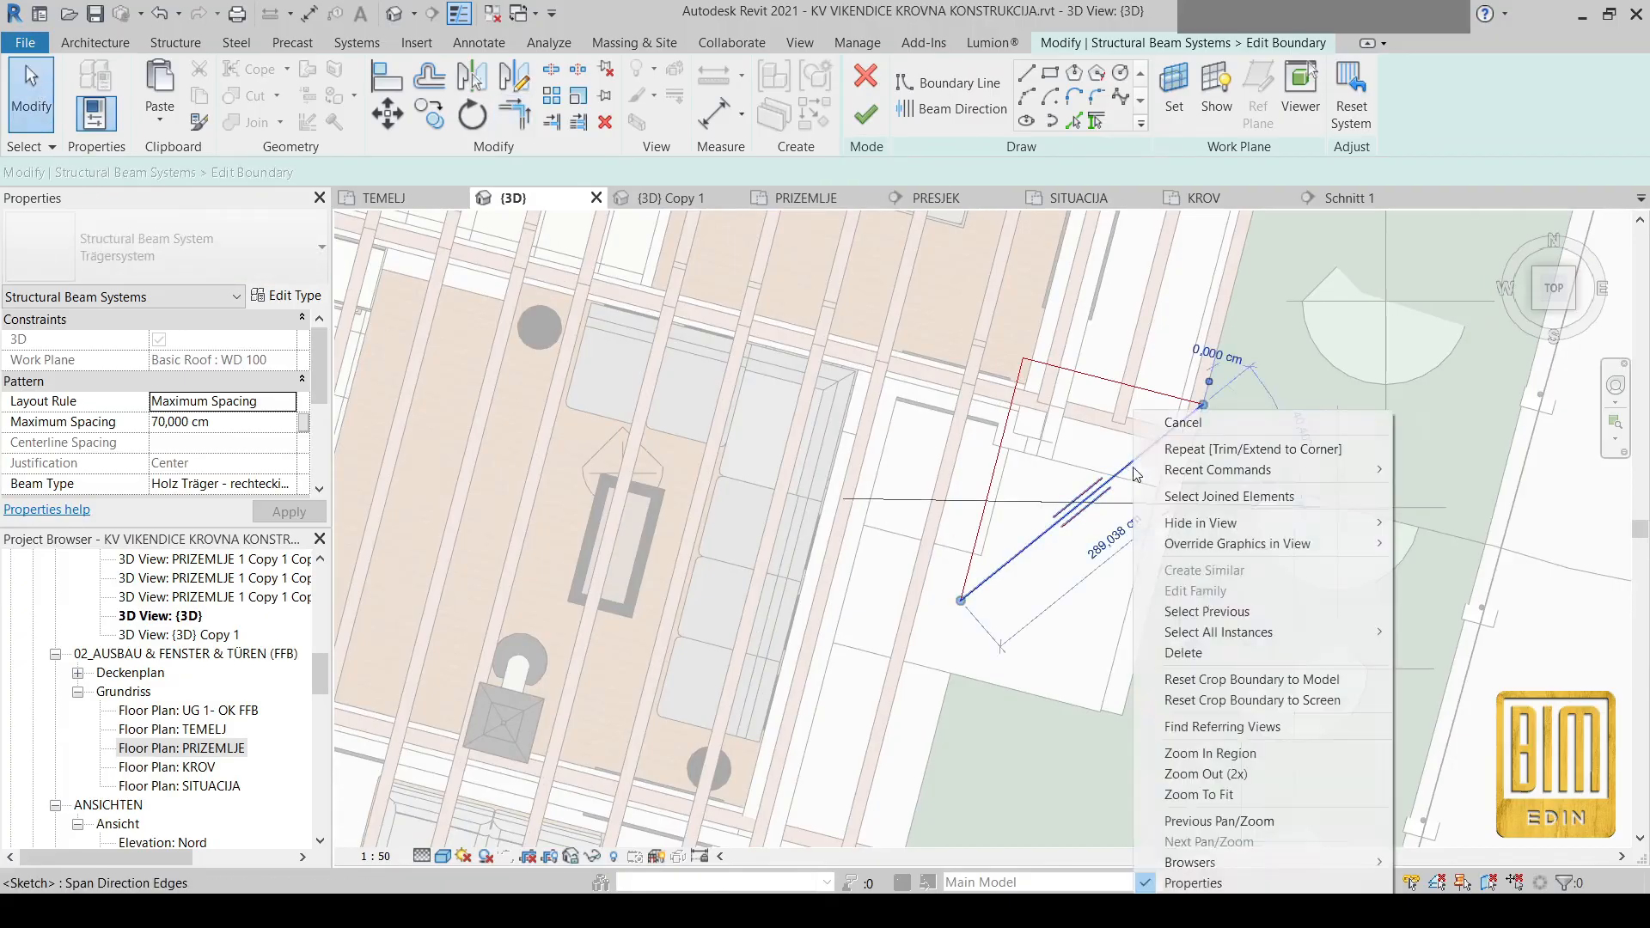
pyautogui.click(1210, 649)
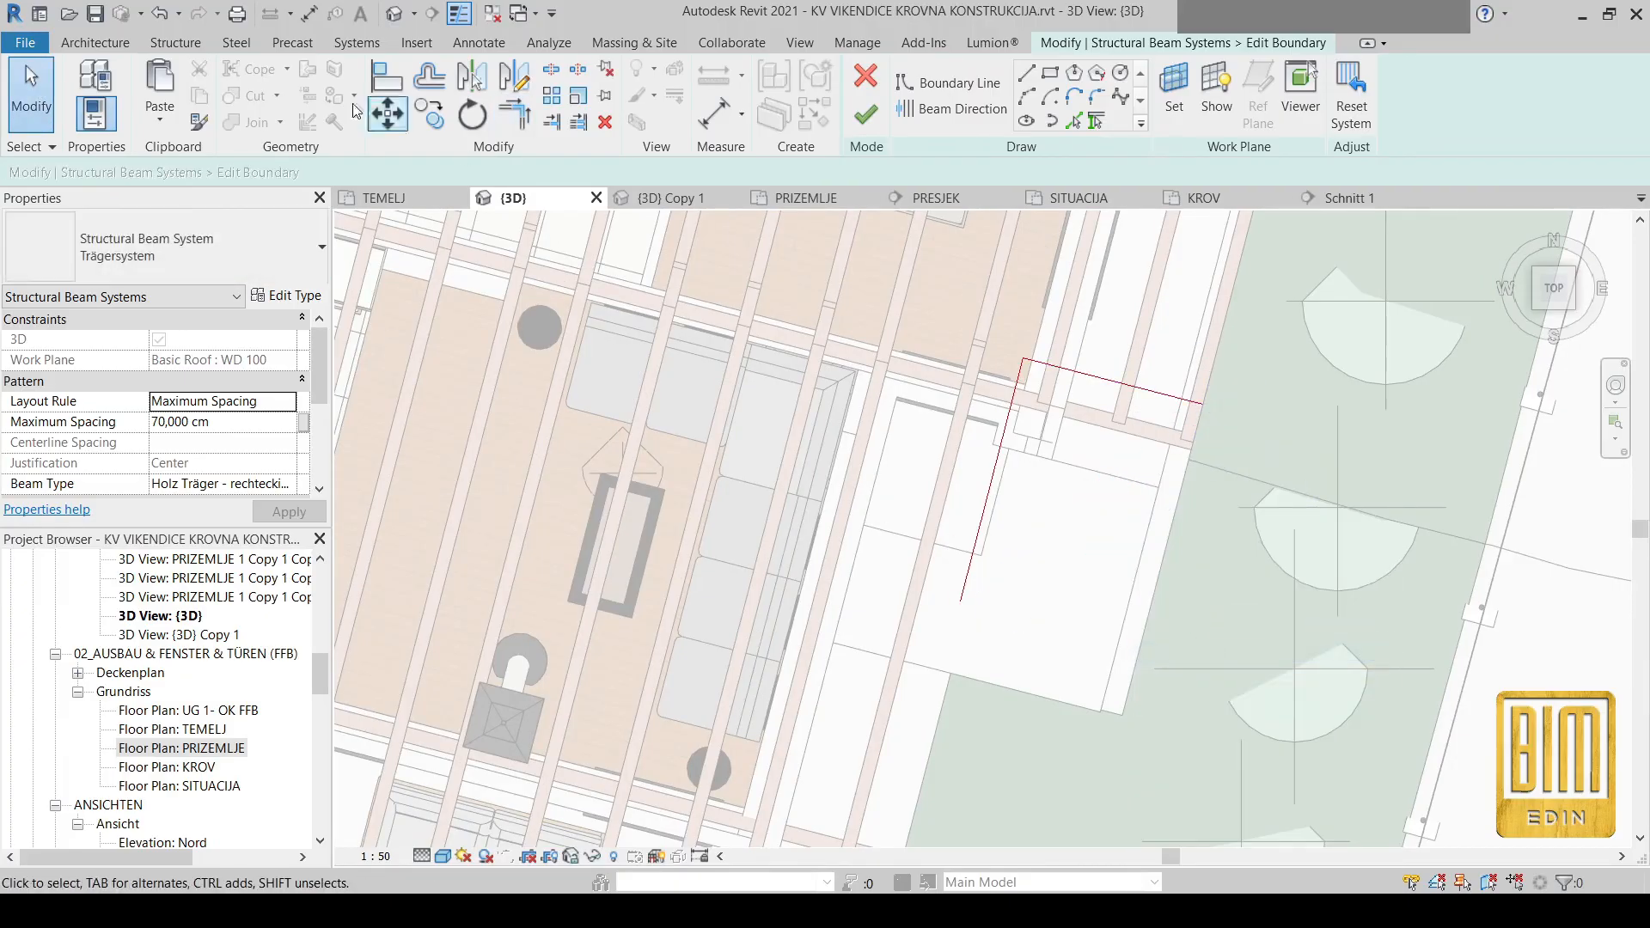
# Retry finishing the boundary sketch, return to editing, and inspect the corner where the diagonal meets the inner side line
pyautogui.click(865, 114)
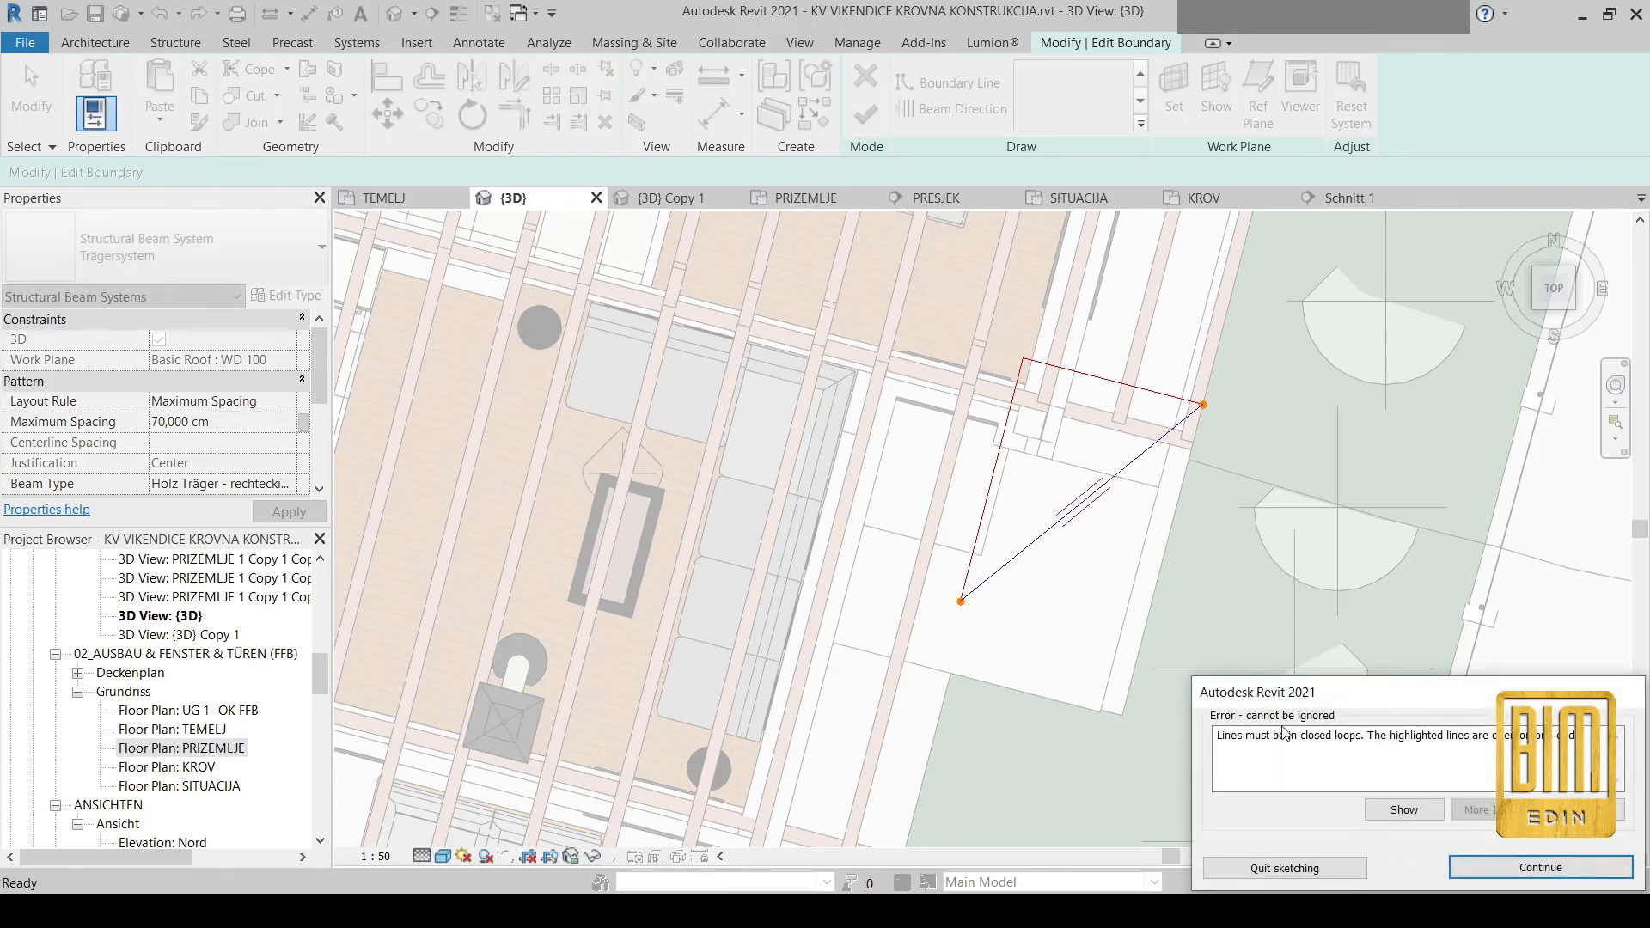
pyautogui.click(1539, 866)
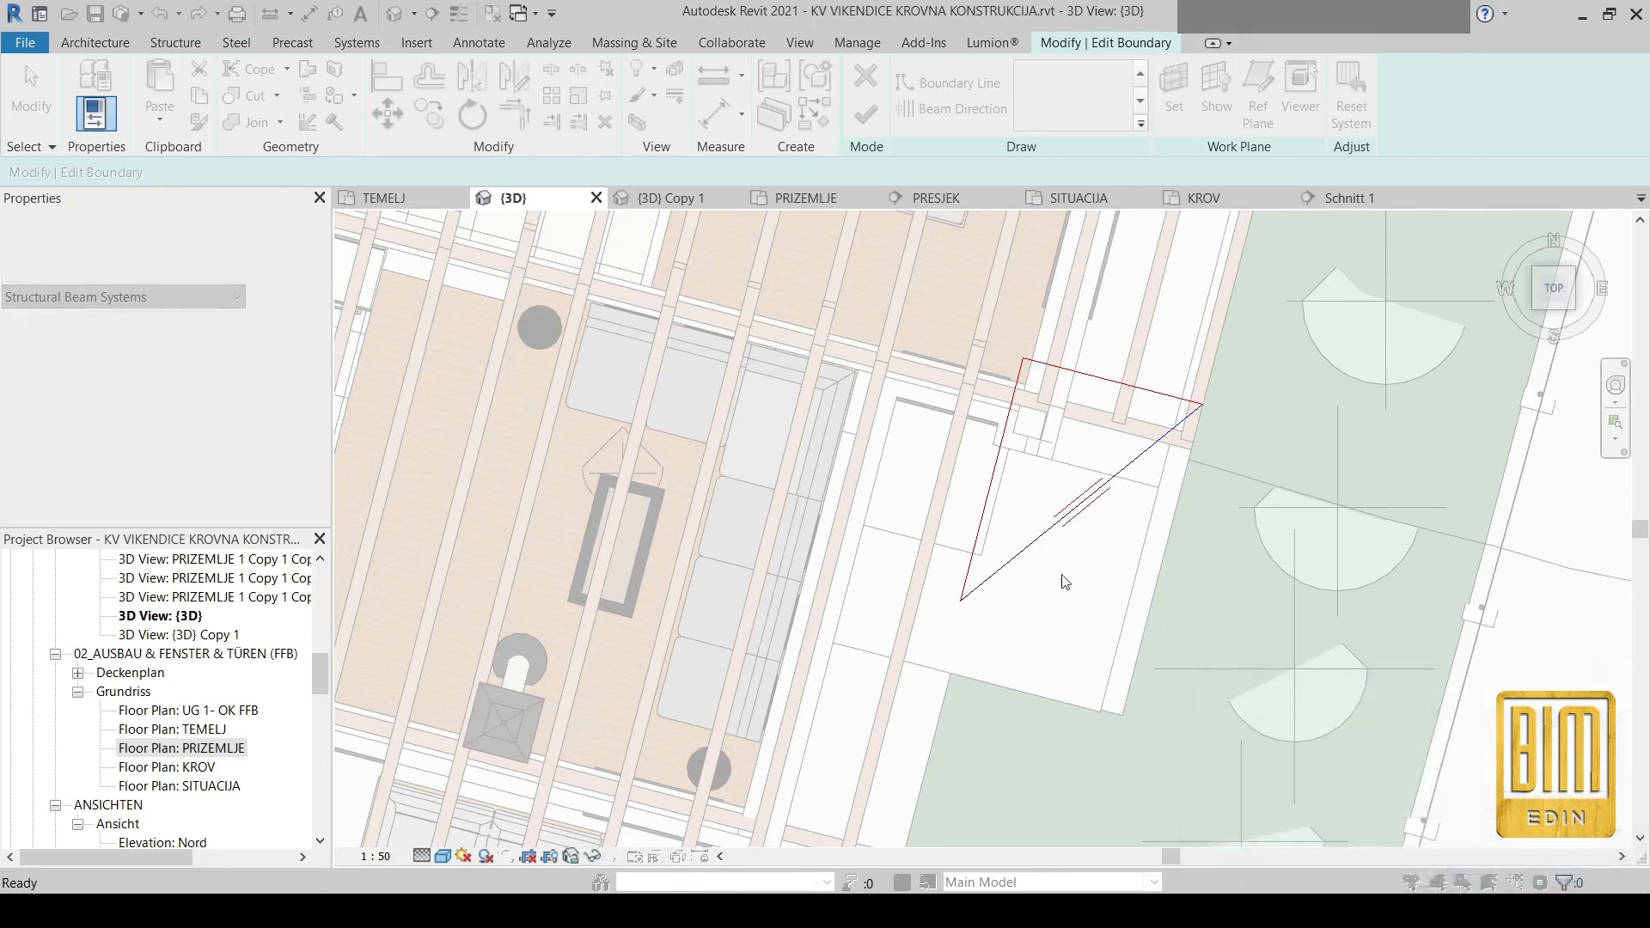
pyautogui.scroll(5, 950, 597)
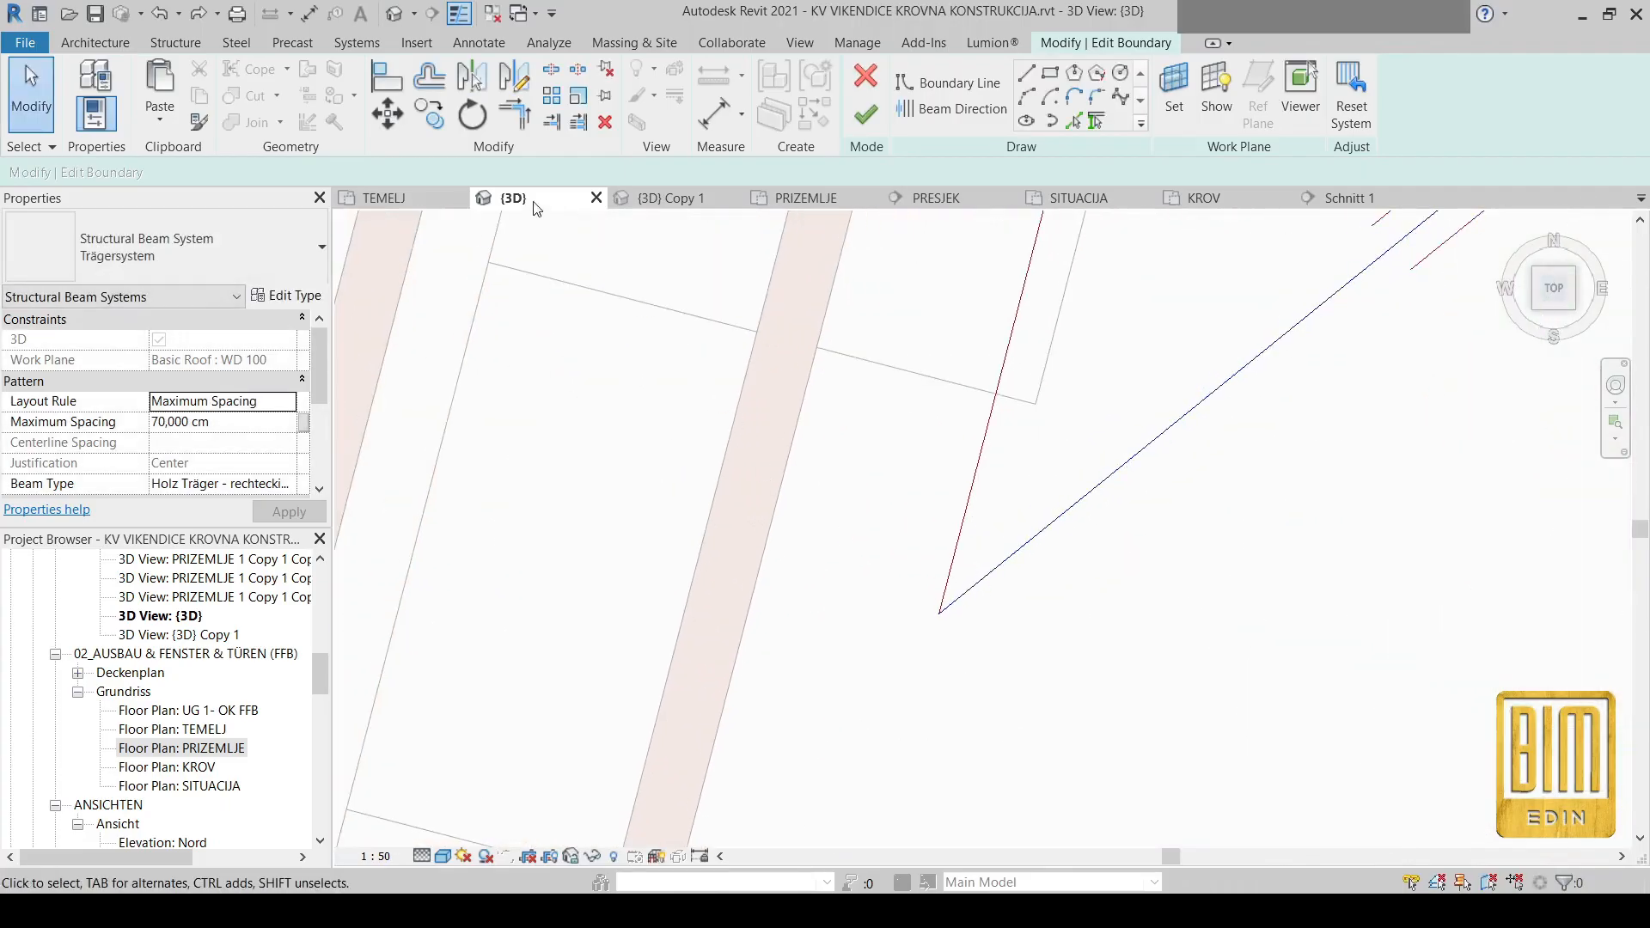
pyautogui.click(512, 125)
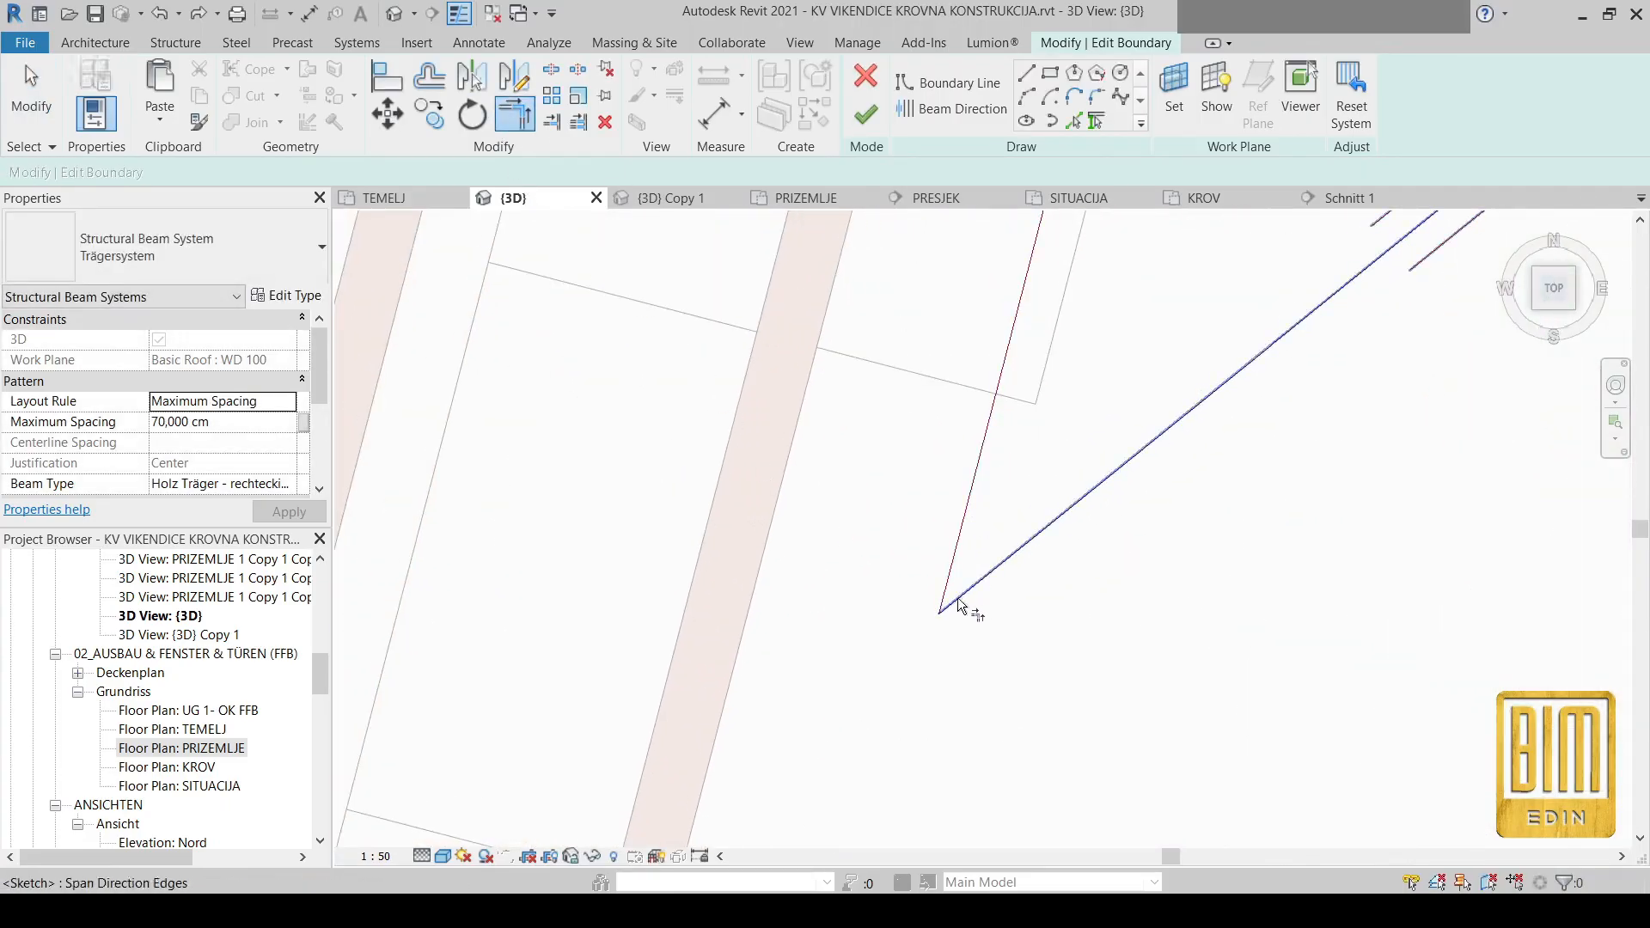
pyautogui.click(31, 95)
pyautogui.scroll(-2, 716, 482)
pyautogui.moveTo(709, 446); pyautogui.dragTo(1031, 717)
pyautogui.scroll(-3, 1156, 520)
pyautogui.moveTo(1184, 499)
pyautogui.mouseDown(button='middle')
pyautogui.moveTo(1134, 582)
pyautogui.moveTo(1017, 660)
pyautogui.mouseUp(button='middle')
pyautogui.scroll(-1, 1023, 649)
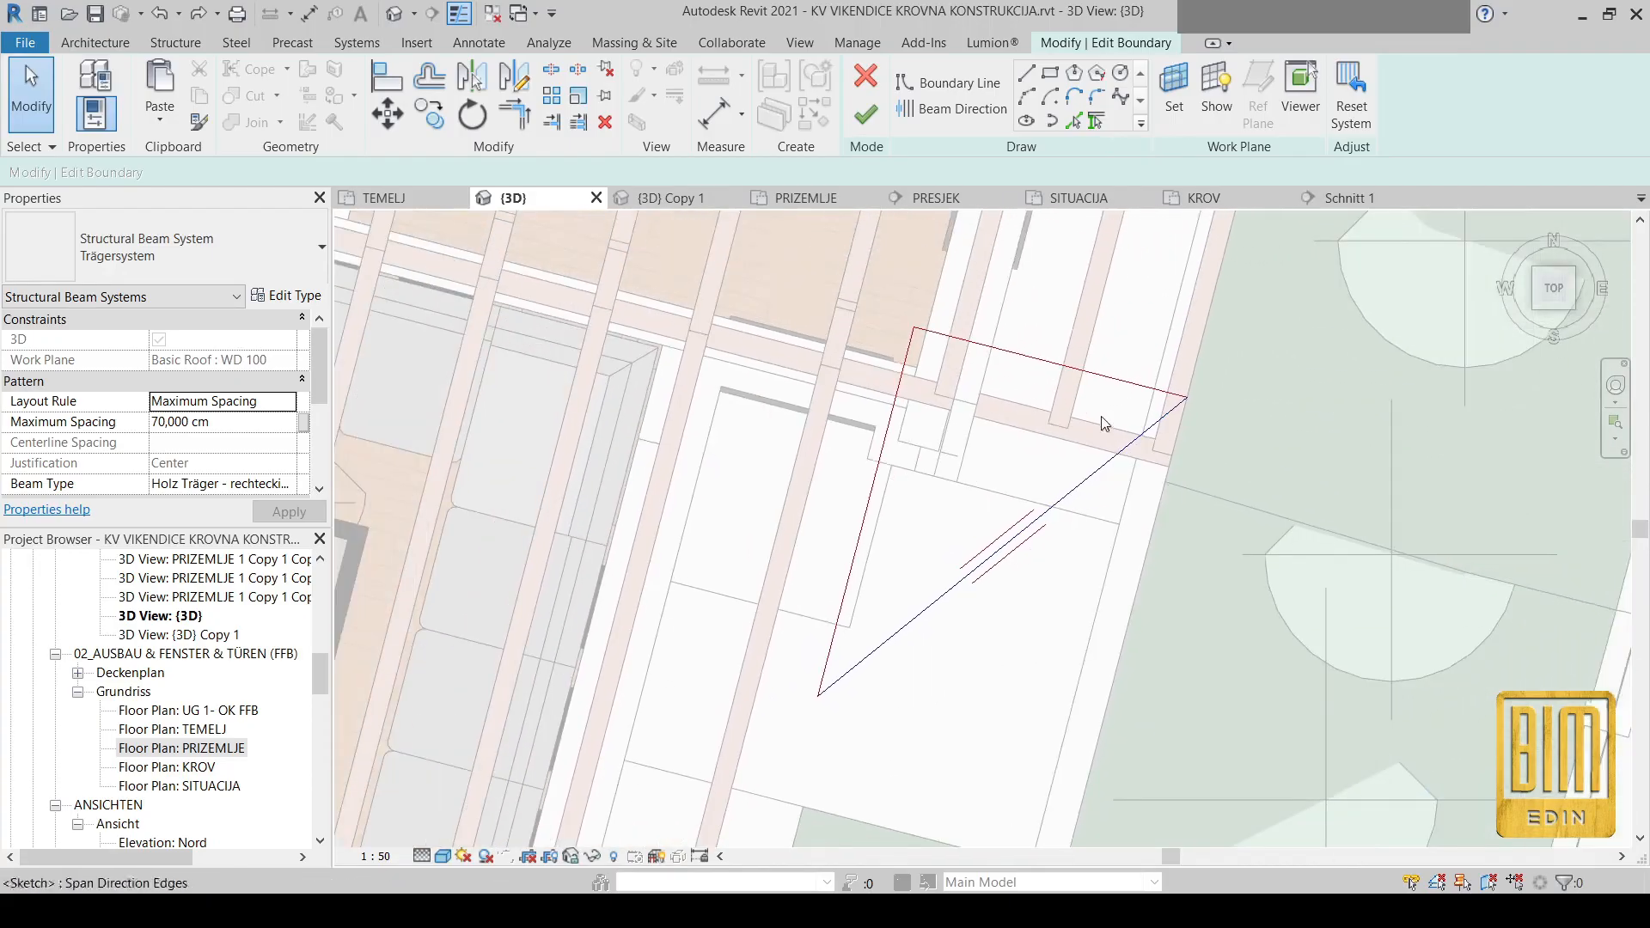
pyautogui.moveTo(1298, 553); pyautogui.dragTo(1301, 553)
pyautogui.scroll(1, 1186, 408)
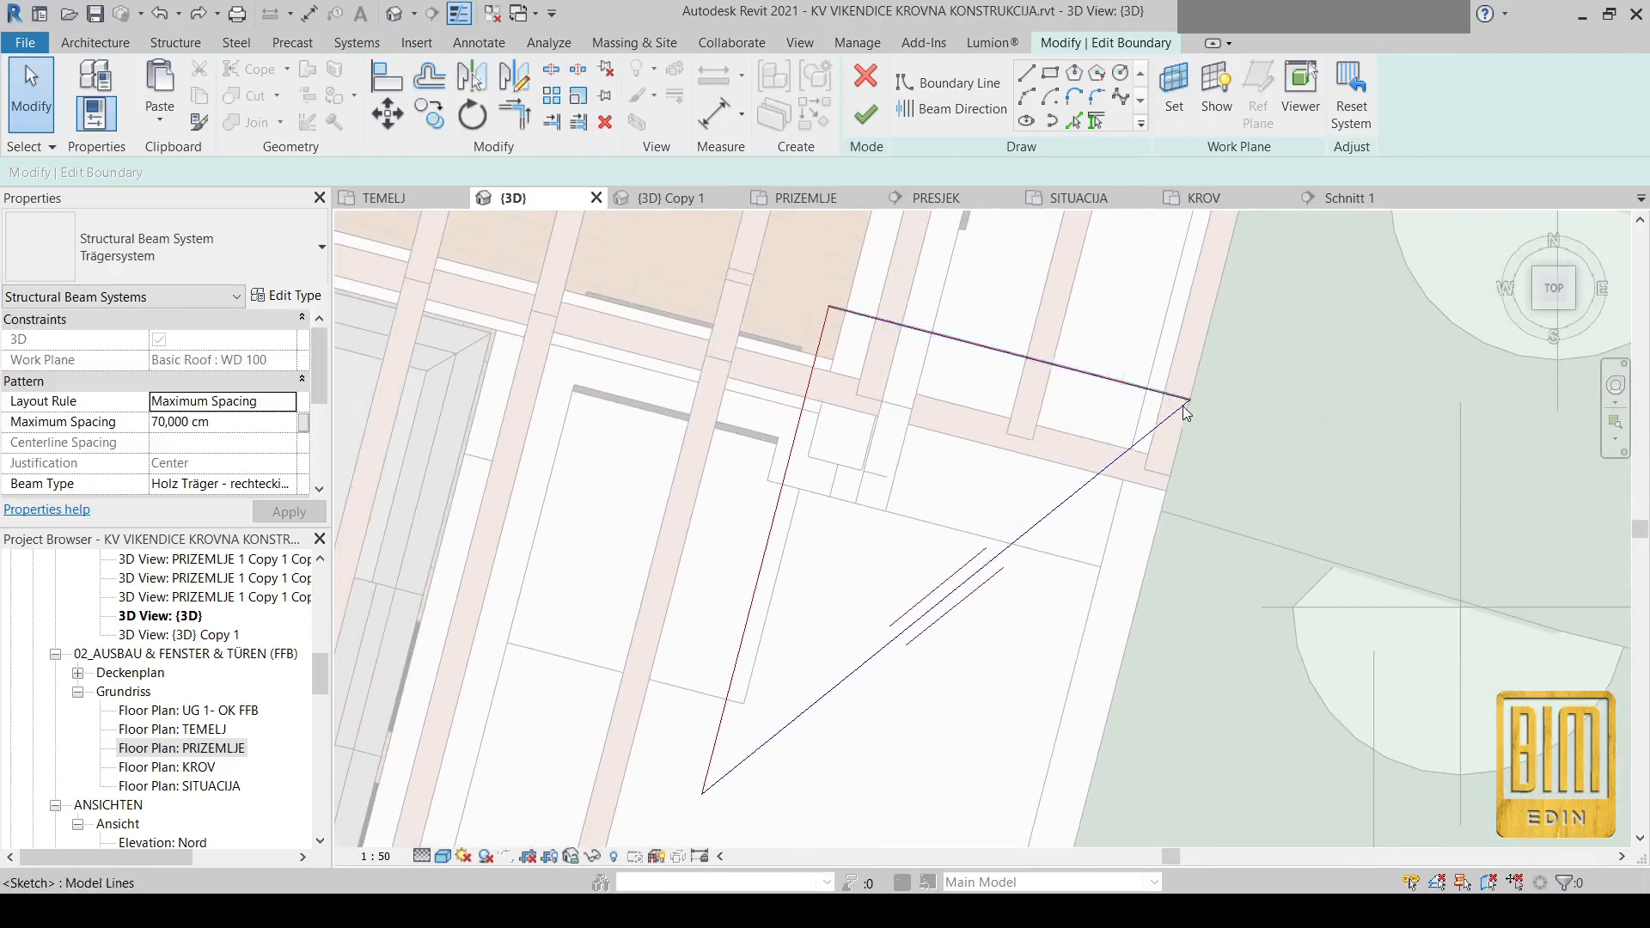
# Try to close the triangle by reattaching the diagonal's end to the outer corner and finishing the boundary sketch
pyautogui.click(1186, 411)
pyautogui.scroll(4, 1188, 404)
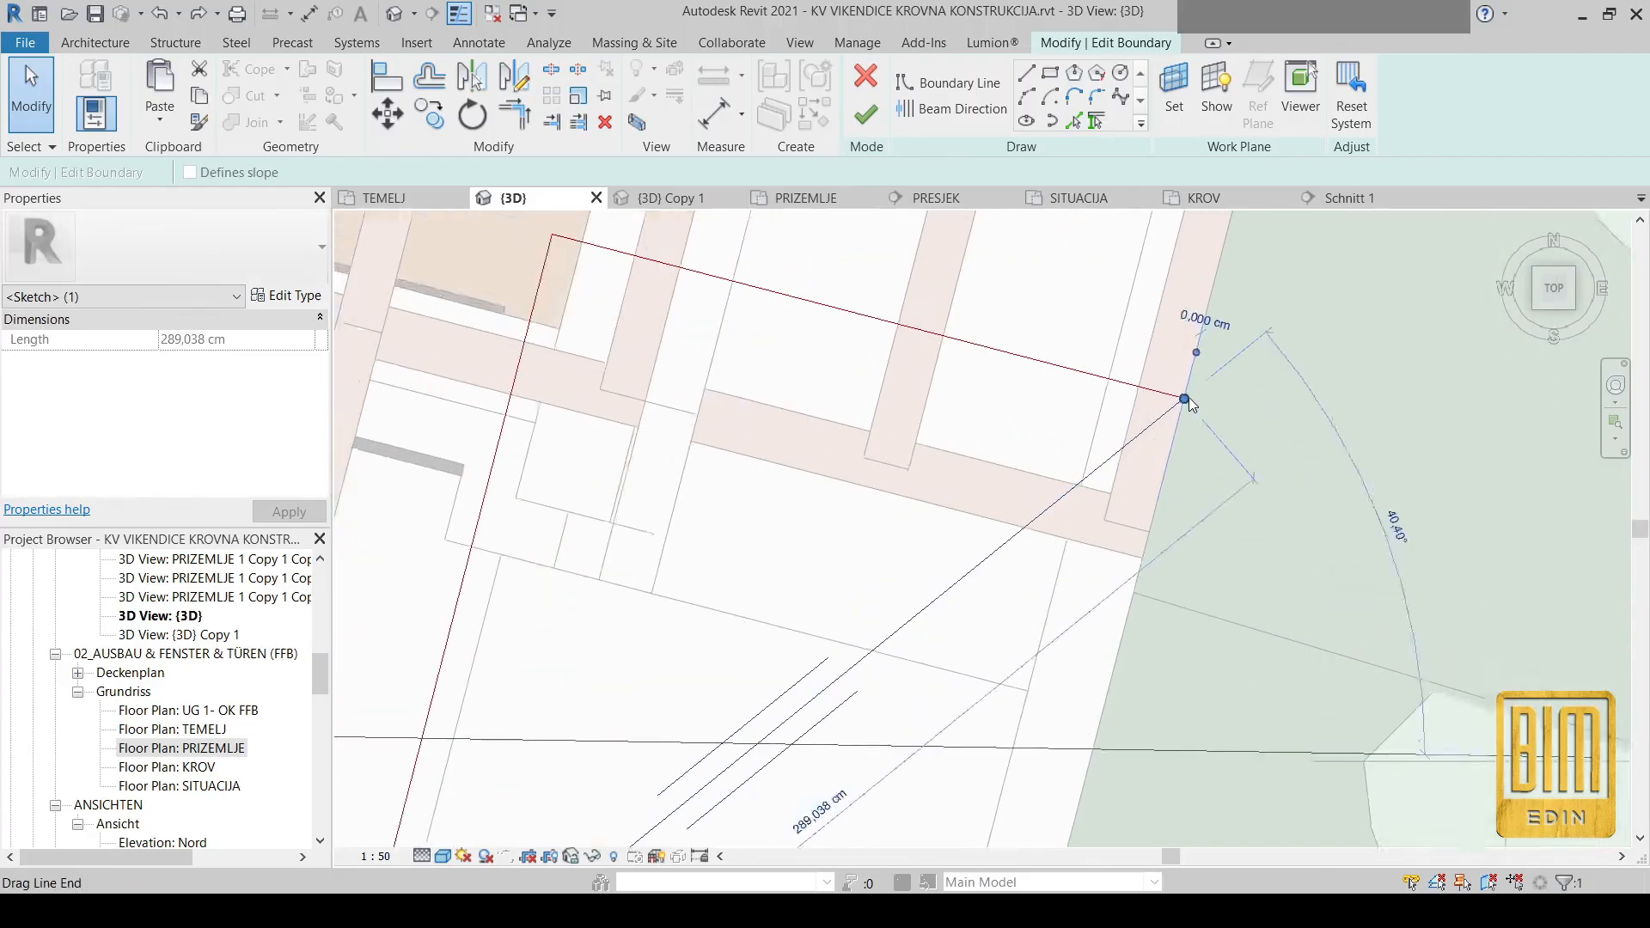
pyautogui.press('Escape')
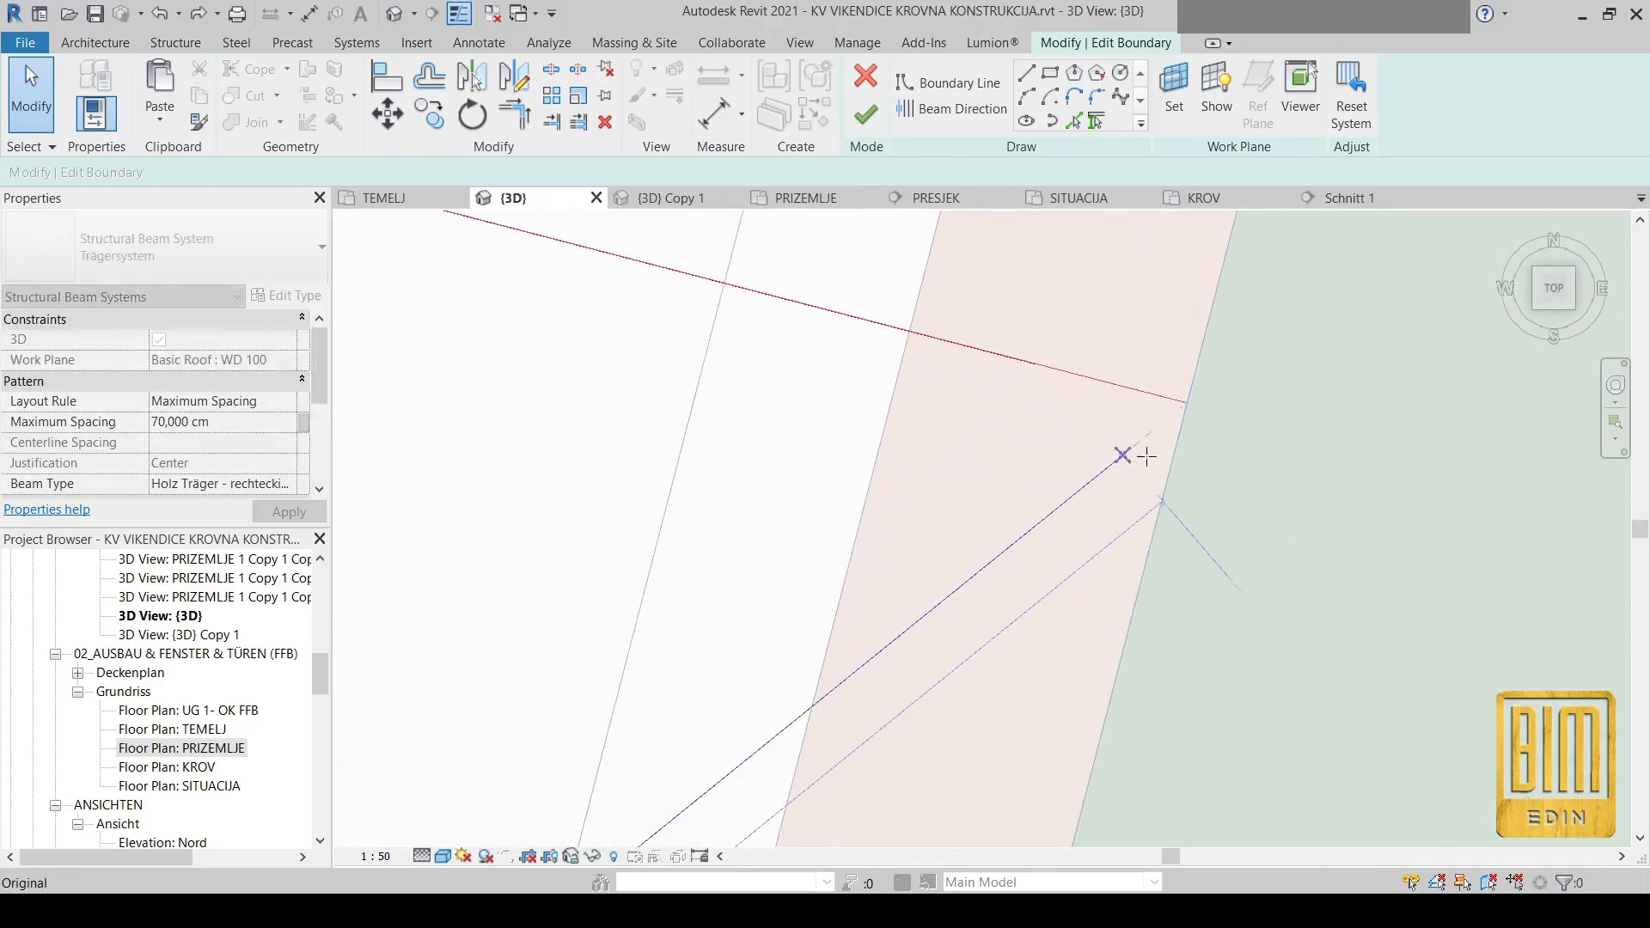
pyautogui.click(1122, 455)
pyautogui.scroll(-3, 1075, 429)
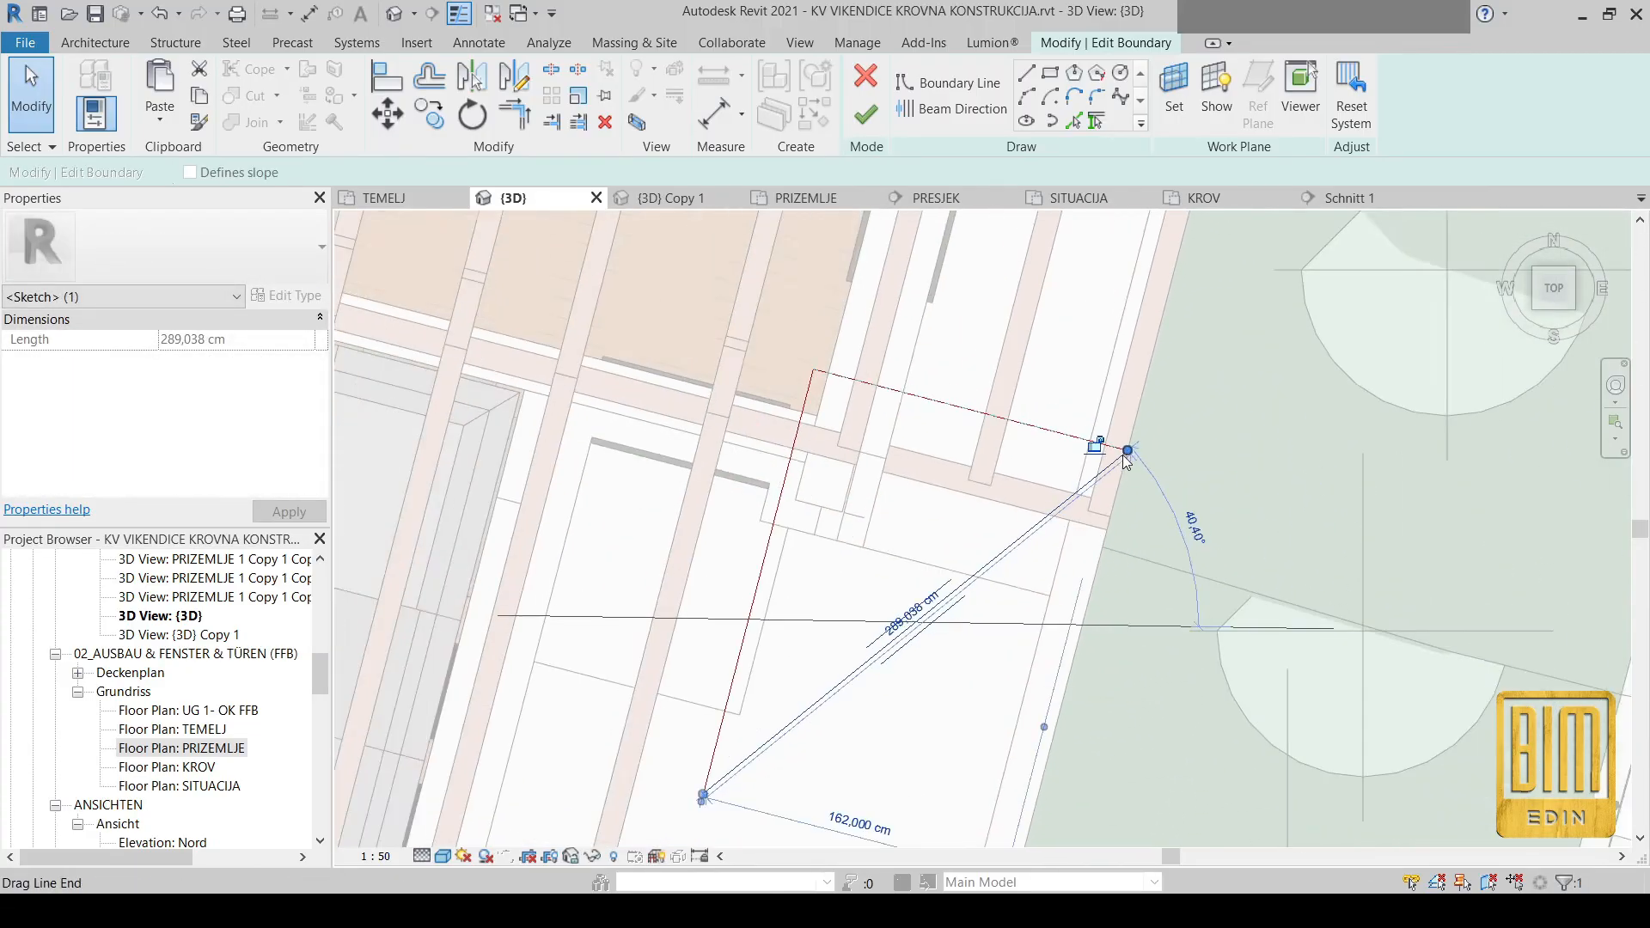
pyautogui.click(866, 117)
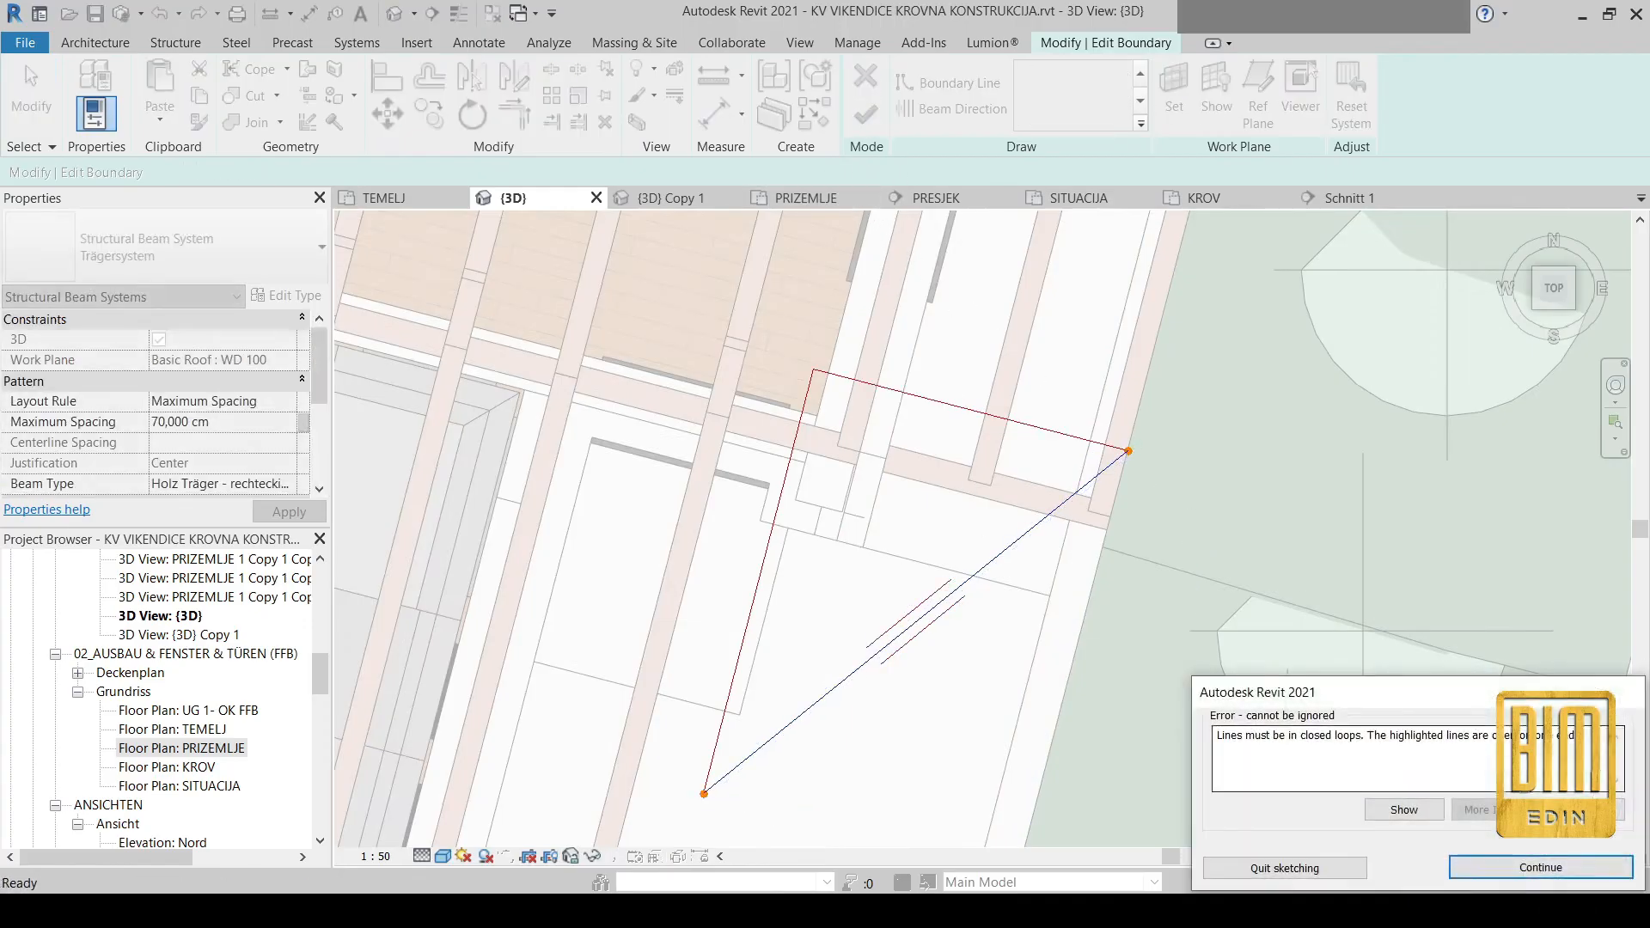
pyautogui.click(1541, 868)
# Delete all lines of the triangular boundary sketch
pyautogui.scroll(-3, 1086, 464)
pyautogui.moveTo(1086, 464)
pyautogui.mouseDown()
pyautogui.moveTo(669, 771)
pyautogui.moveTo(700, 716)
pyautogui.mouseUp()
pyautogui.rightClick(700, 715)
pyautogui.click(926, 457)
pyautogui.scroll(-6, 925, 457)
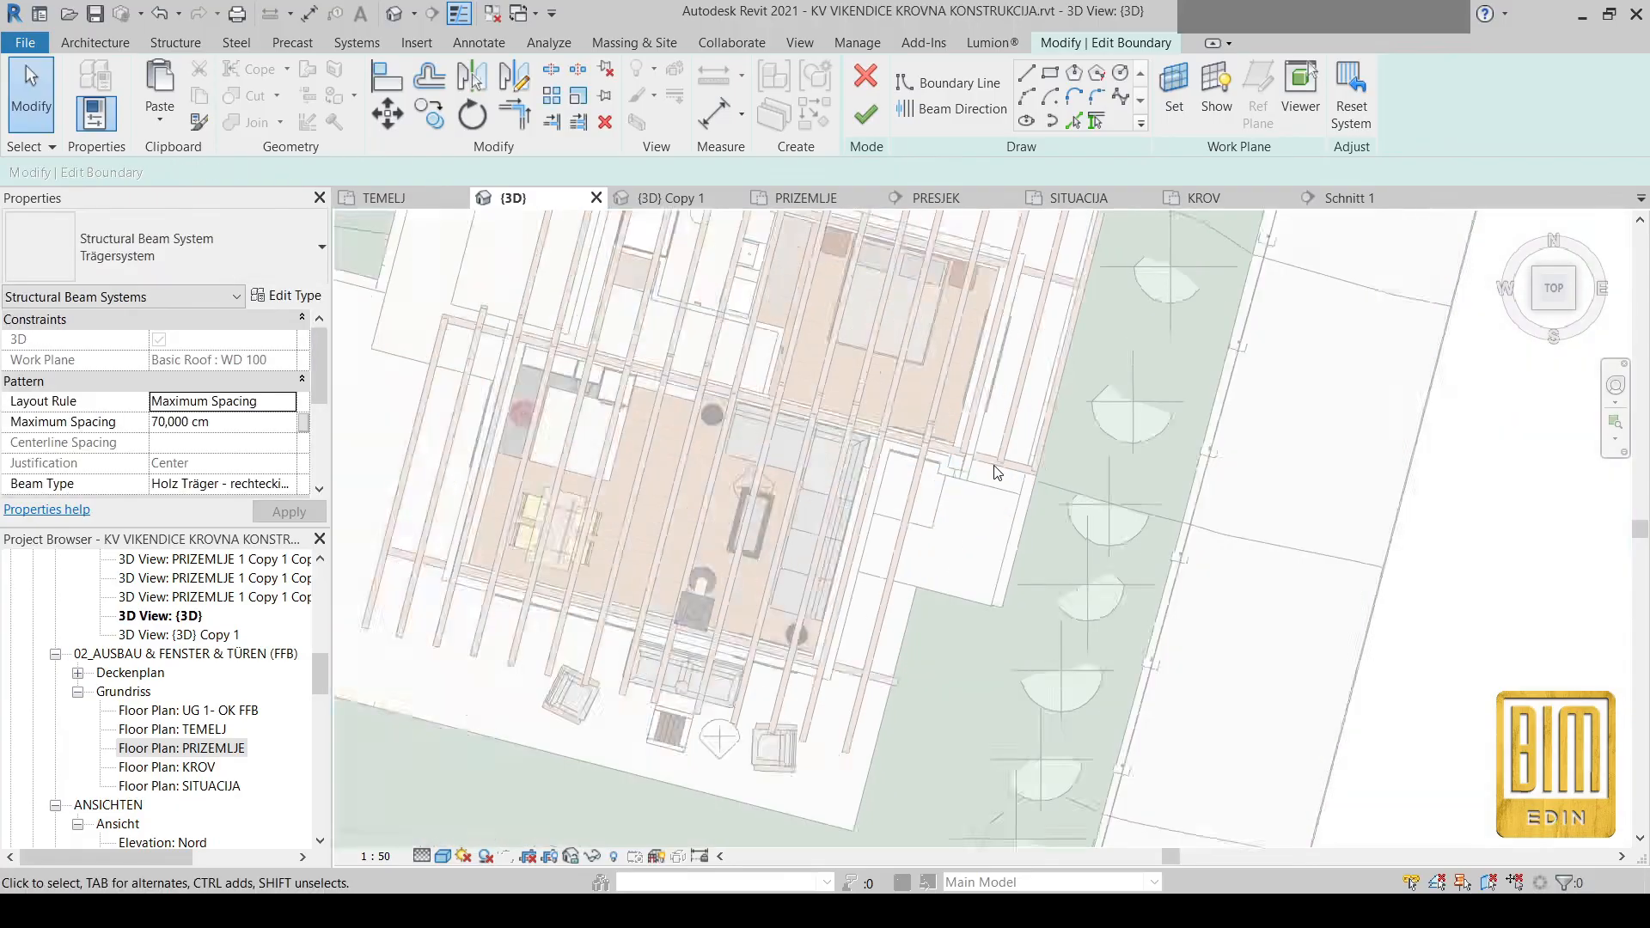
# Create new boundary lines from the purlin's edge and the edge of the last long rafter beside the recess
pyautogui.scroll(7, 938, 584)
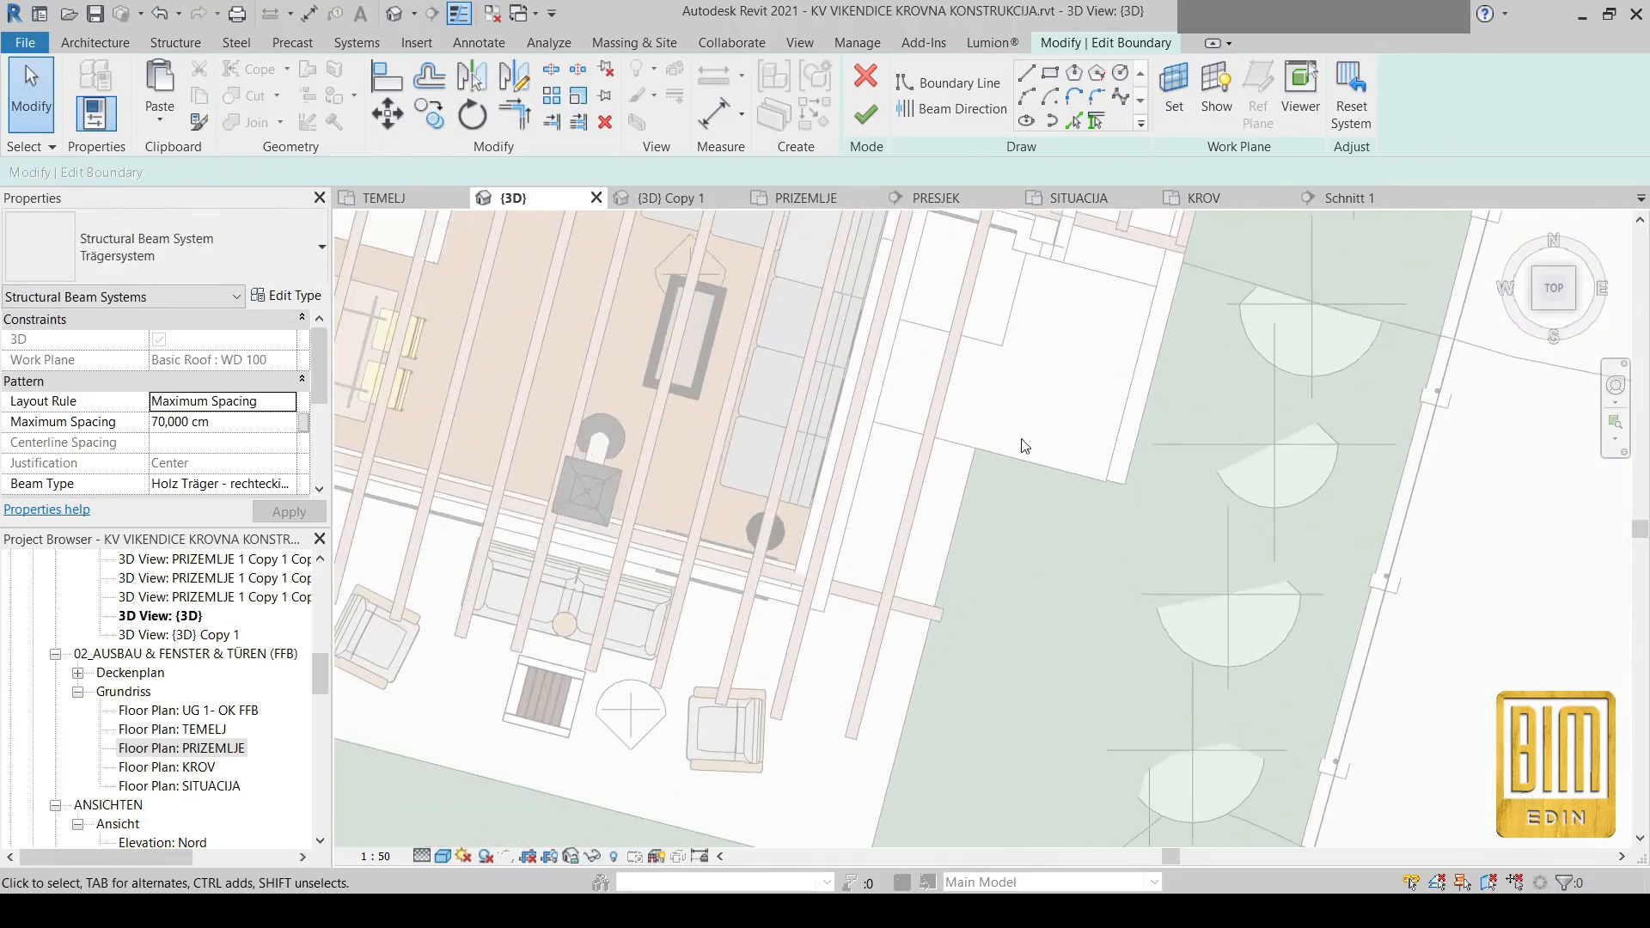
pyautogui.click(1072, 121)
pyautogui.scroll(3, 1064, 371)
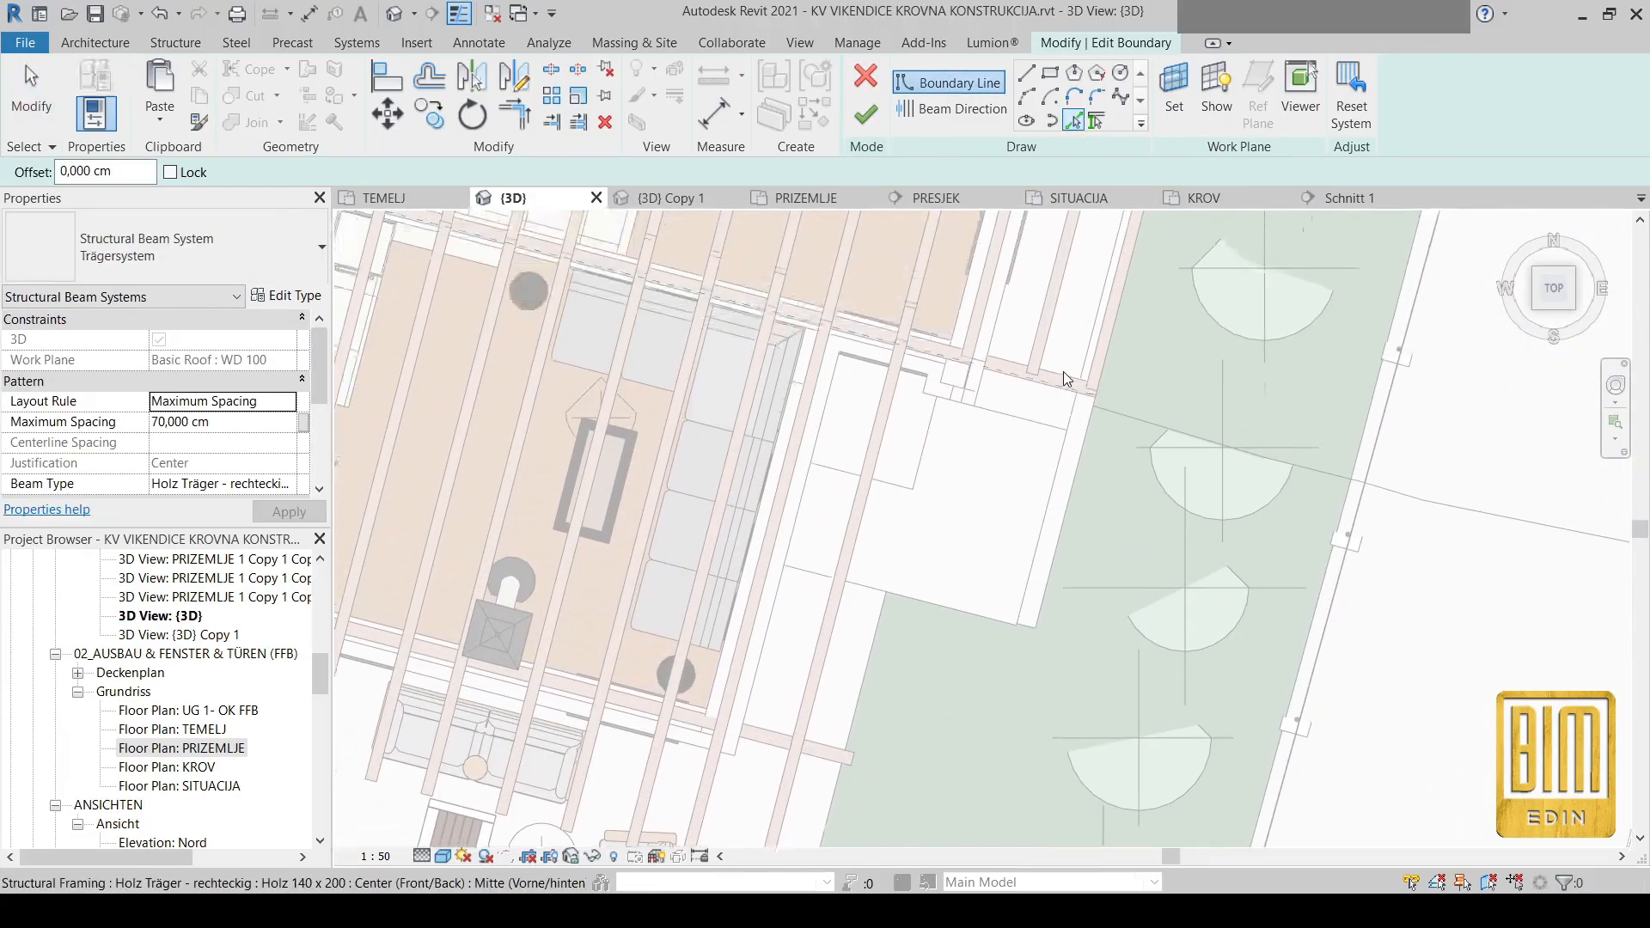
pyautogui.click(1059, 383)
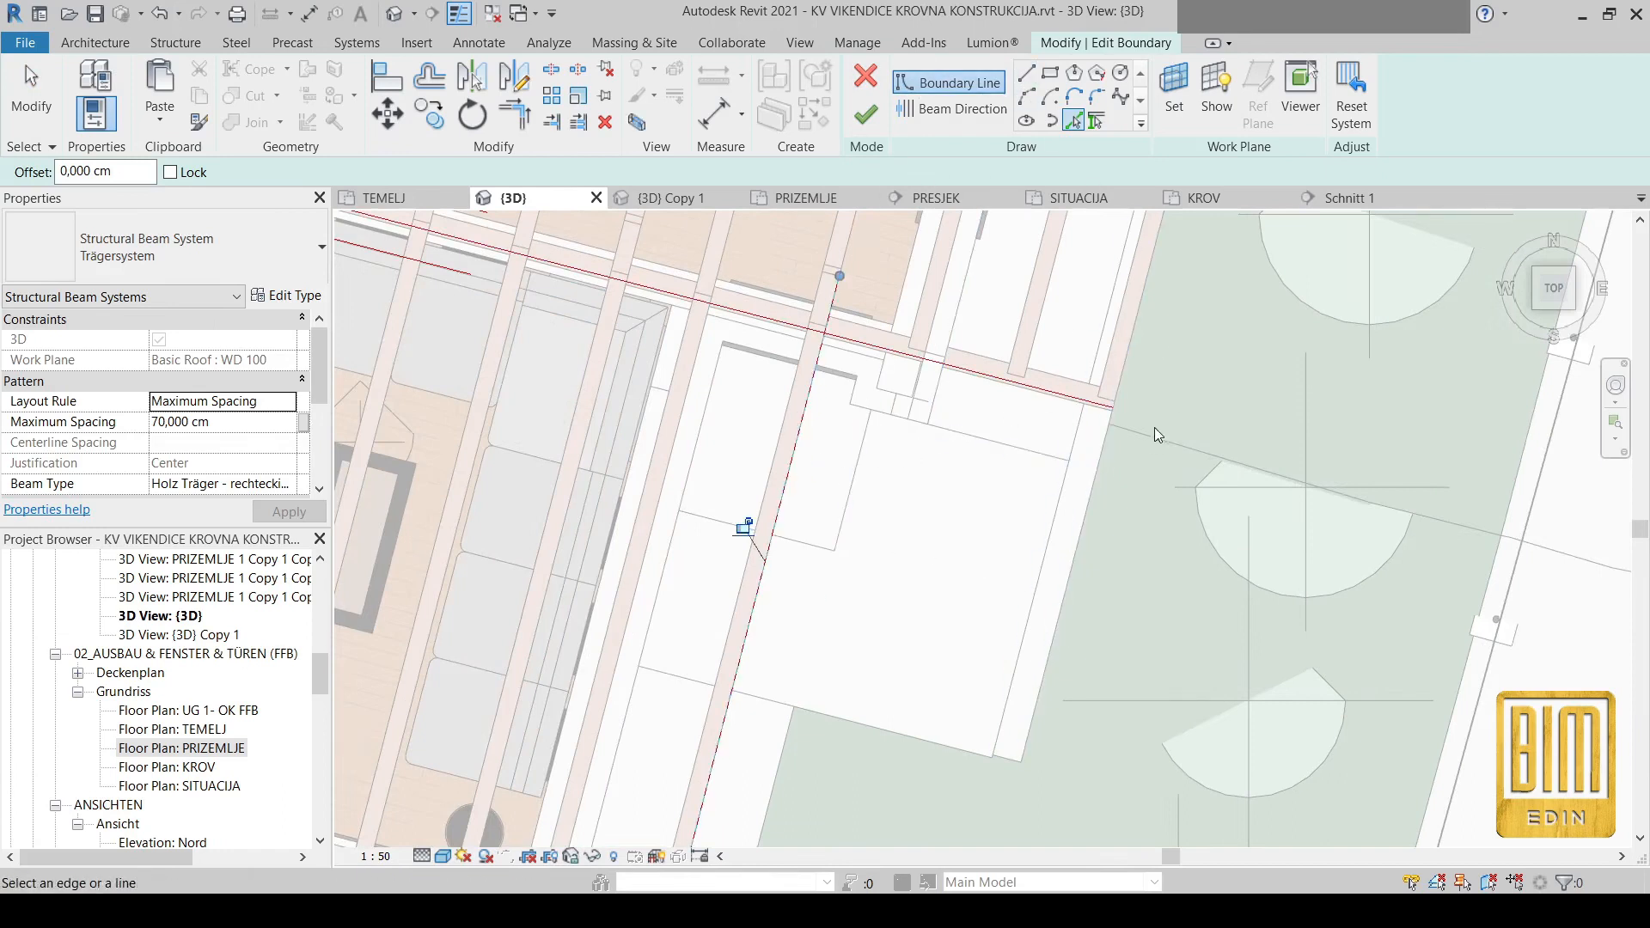
# Draw a straight diagonal boundary line from the purlin's outer end to the rafter-side line
pyautogui.click(1028, 76)
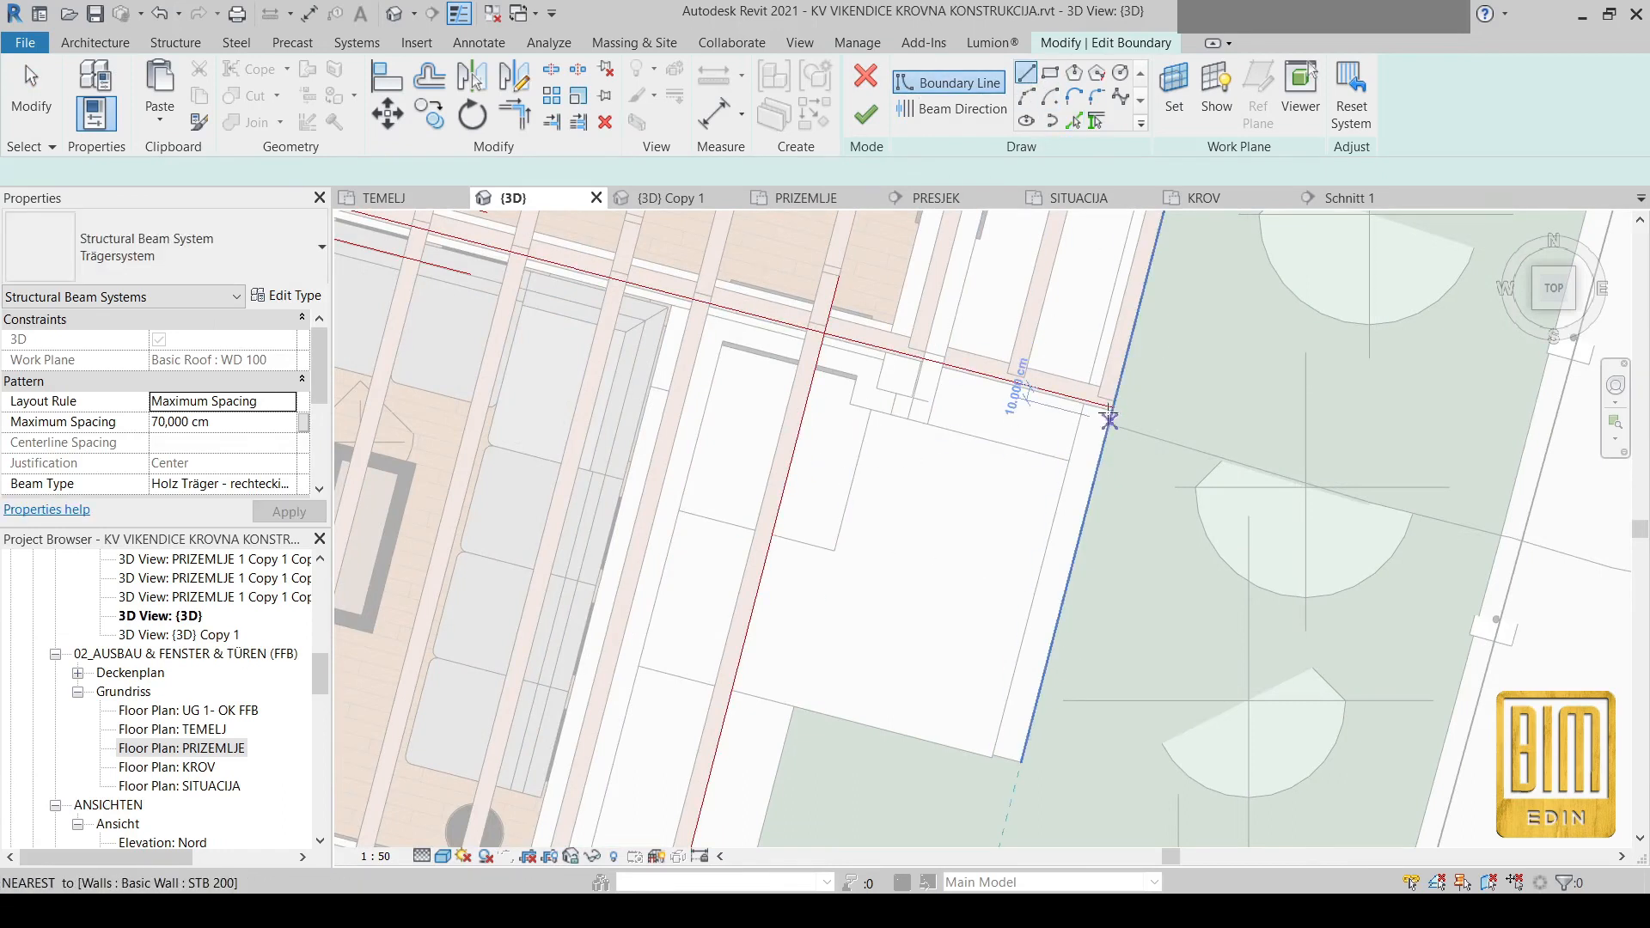
pyautogui.click(1112, 408)
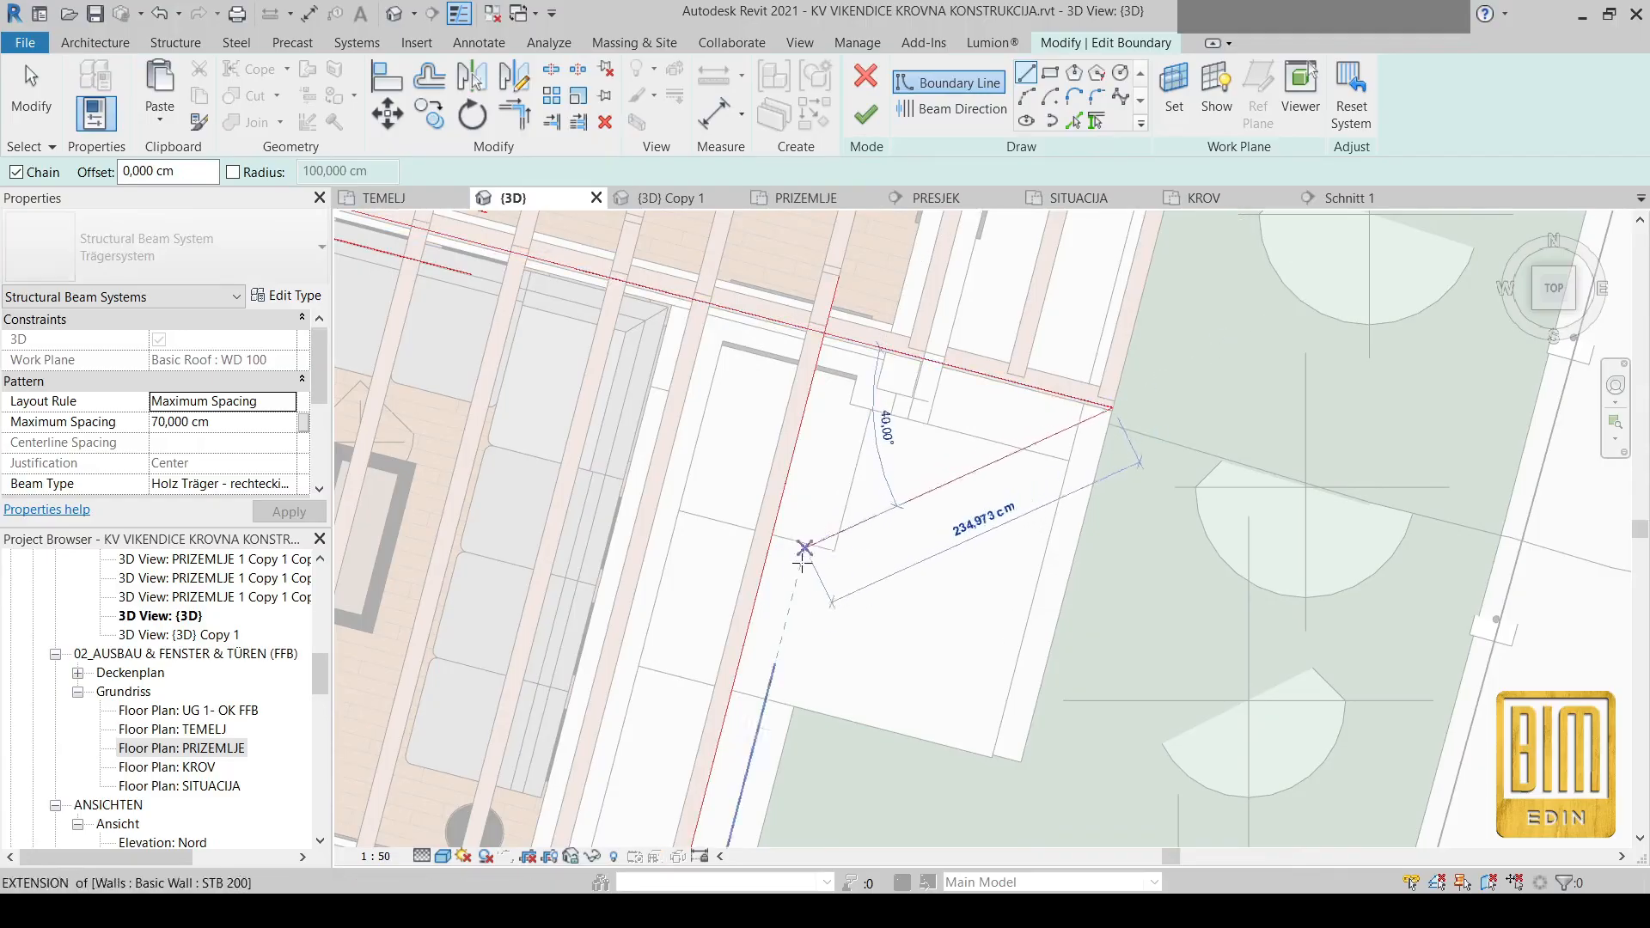
pyautogui.click(752, 611)
# Trim the purlin-side and rafter-side lines to a shared corner and cut the rafter-side line off at the diagonal
pyautogui.click(514, 115)
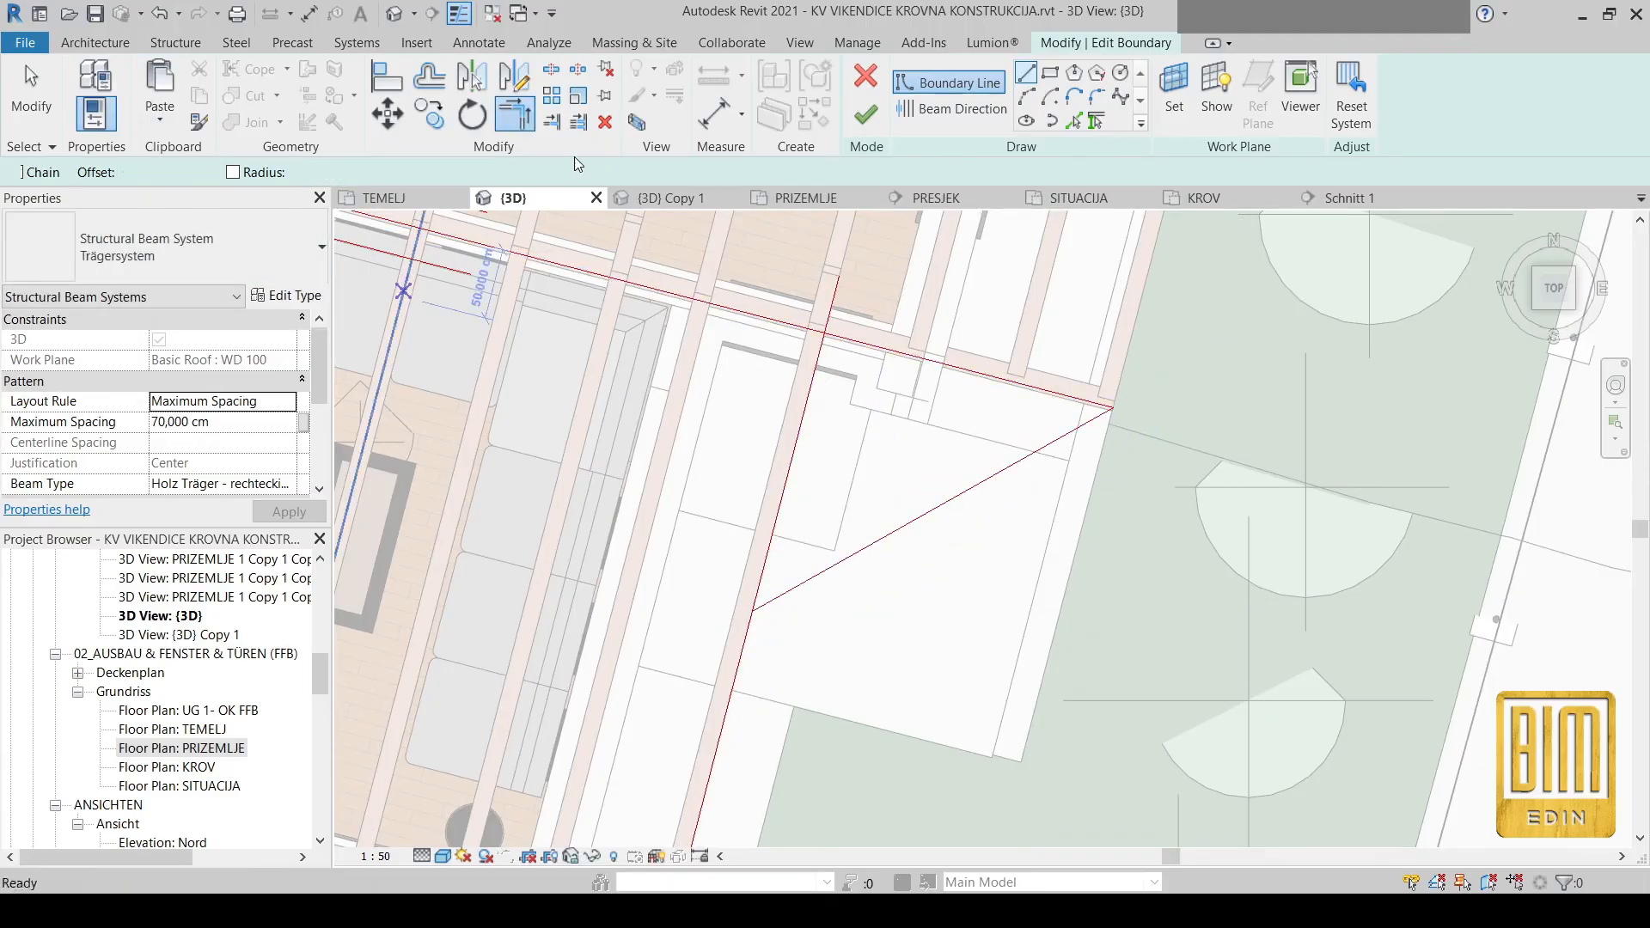
pyautogui.click(844, 339)
pyautogui.click(815, 378)
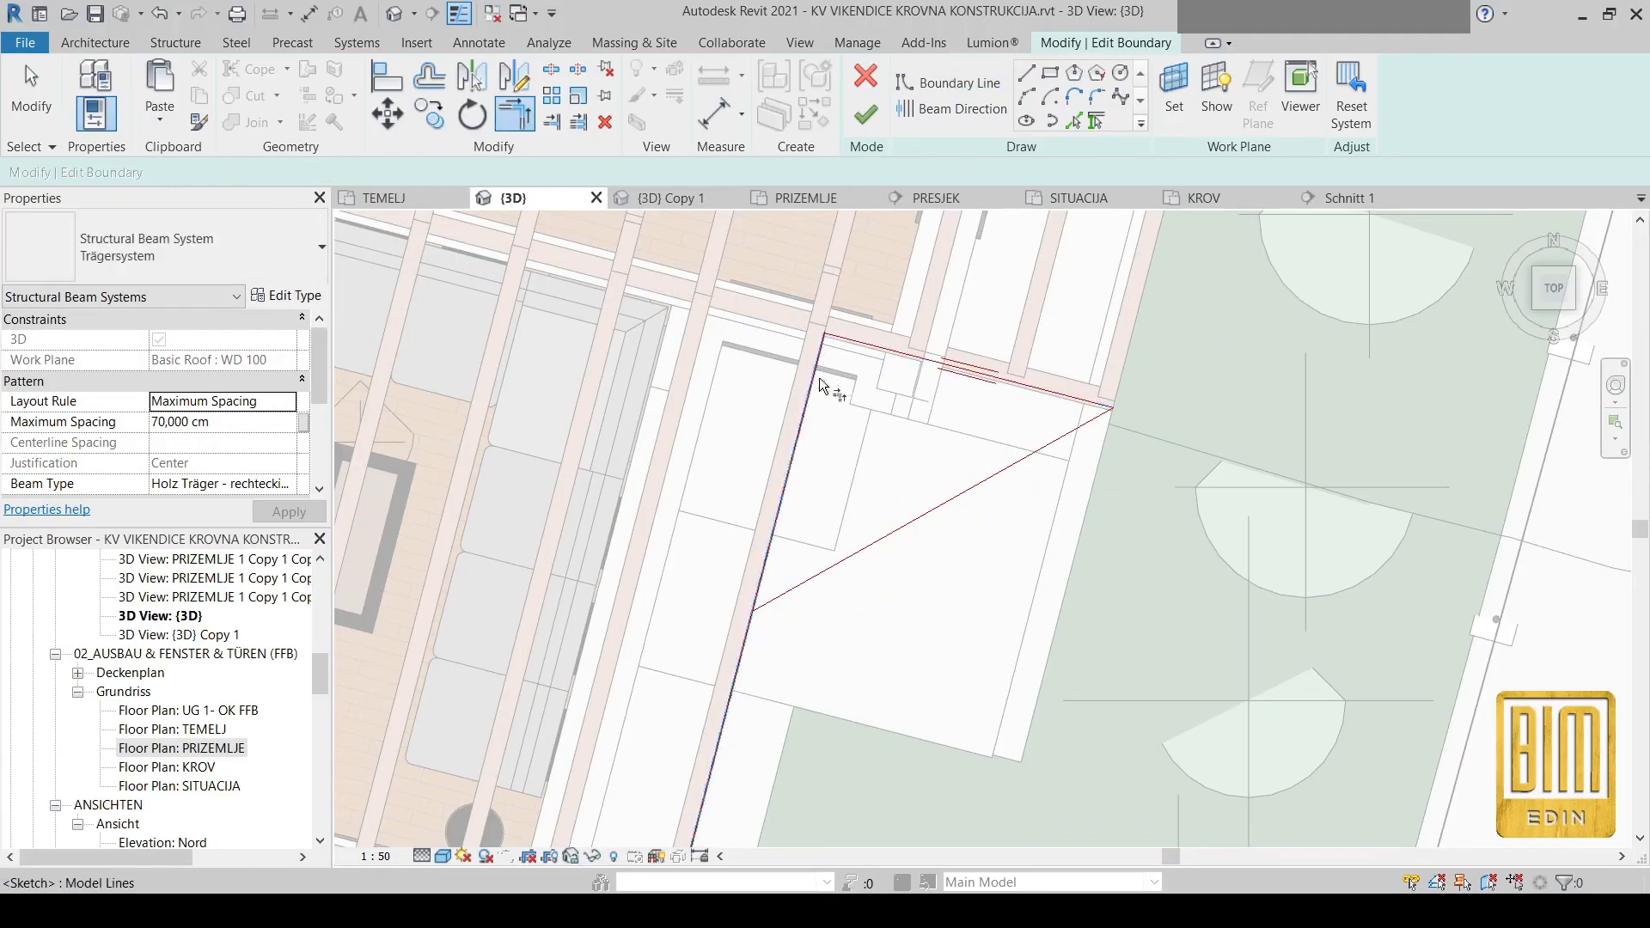
pyautogui.click(766, 570)
pyautogui.click(1049, 391)
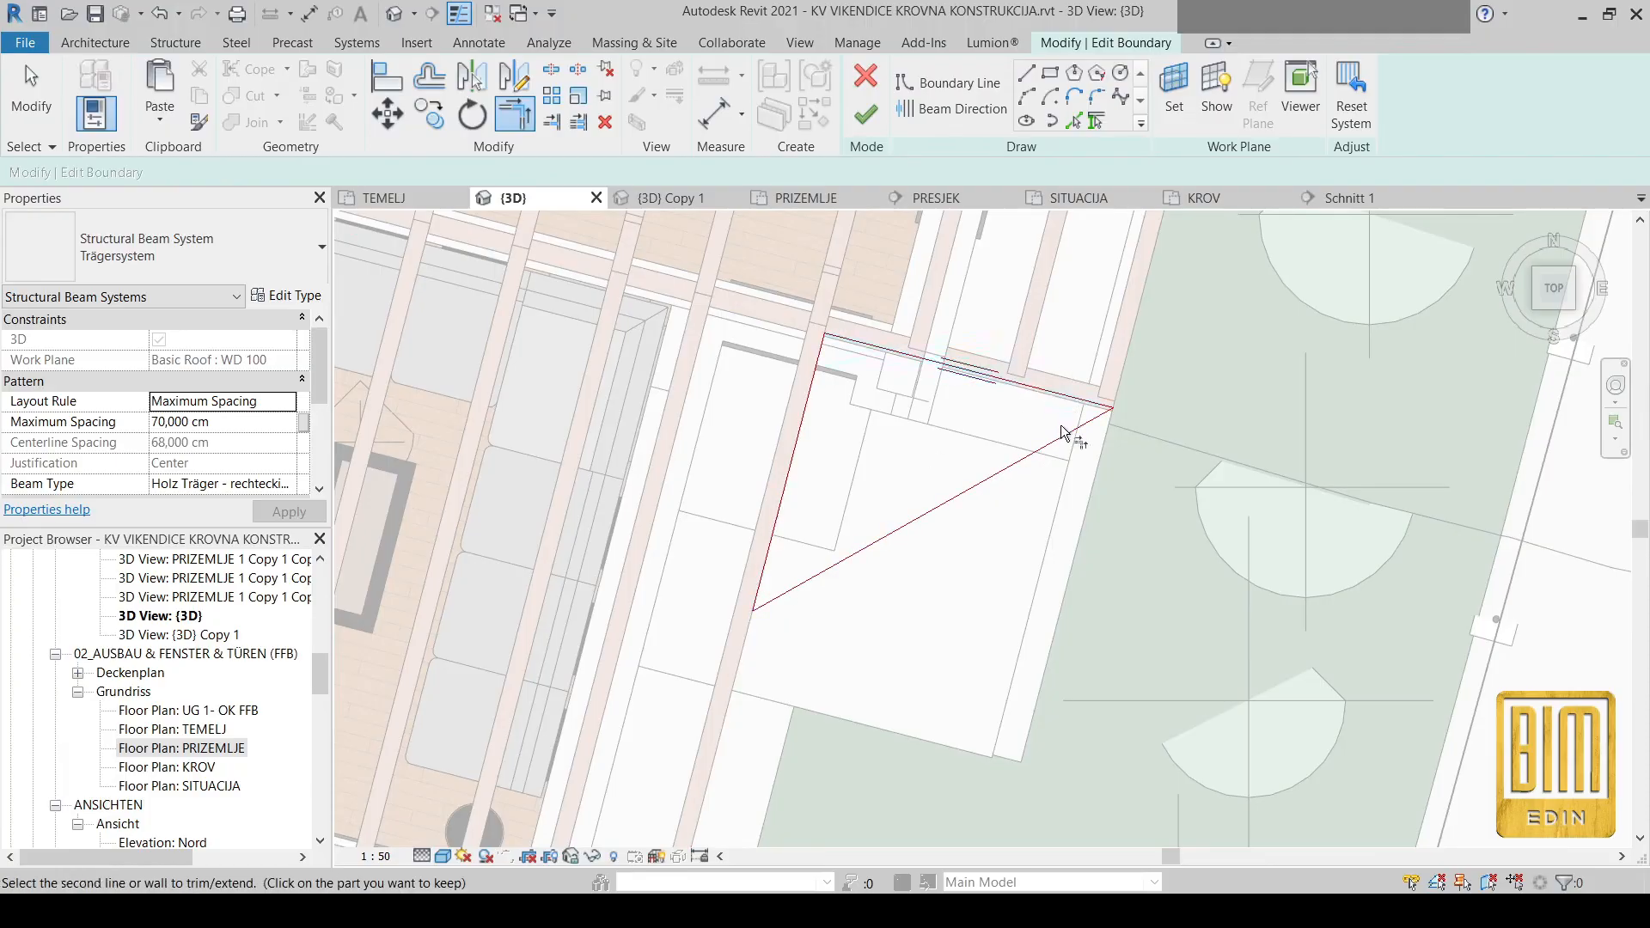
pyautogui.click(17, 110)
# Set the beam direction parallel to the diagonal boundary line
pyautogui.click(943, 106)
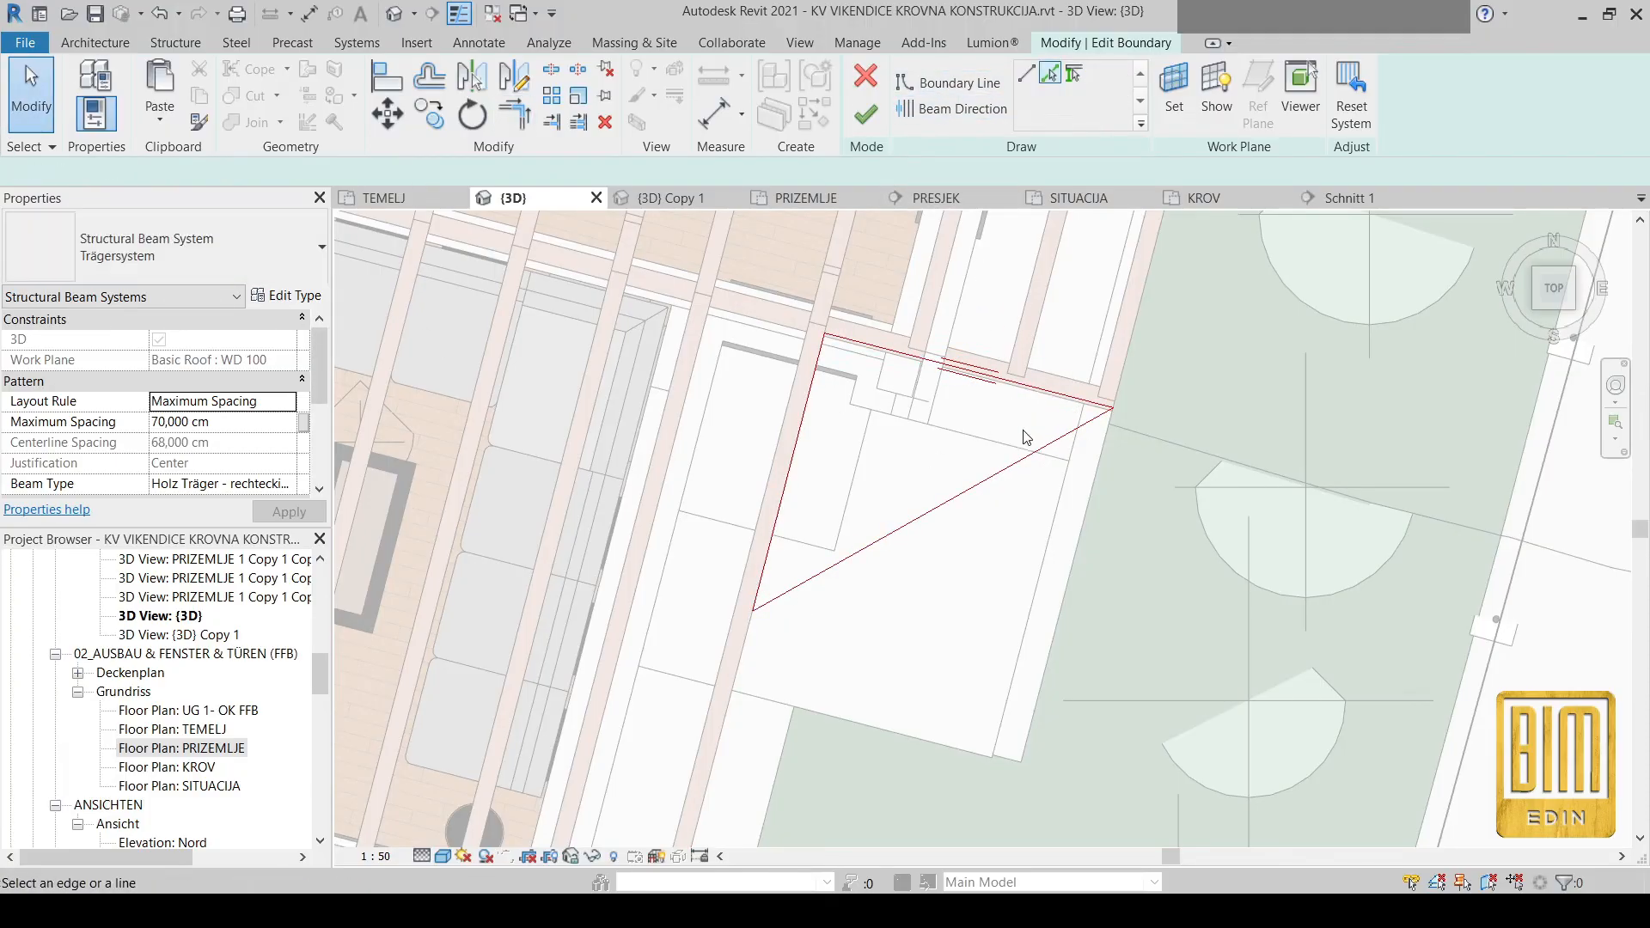
pyautogui.click(960, 499)
pyautogui.click(31, 95)
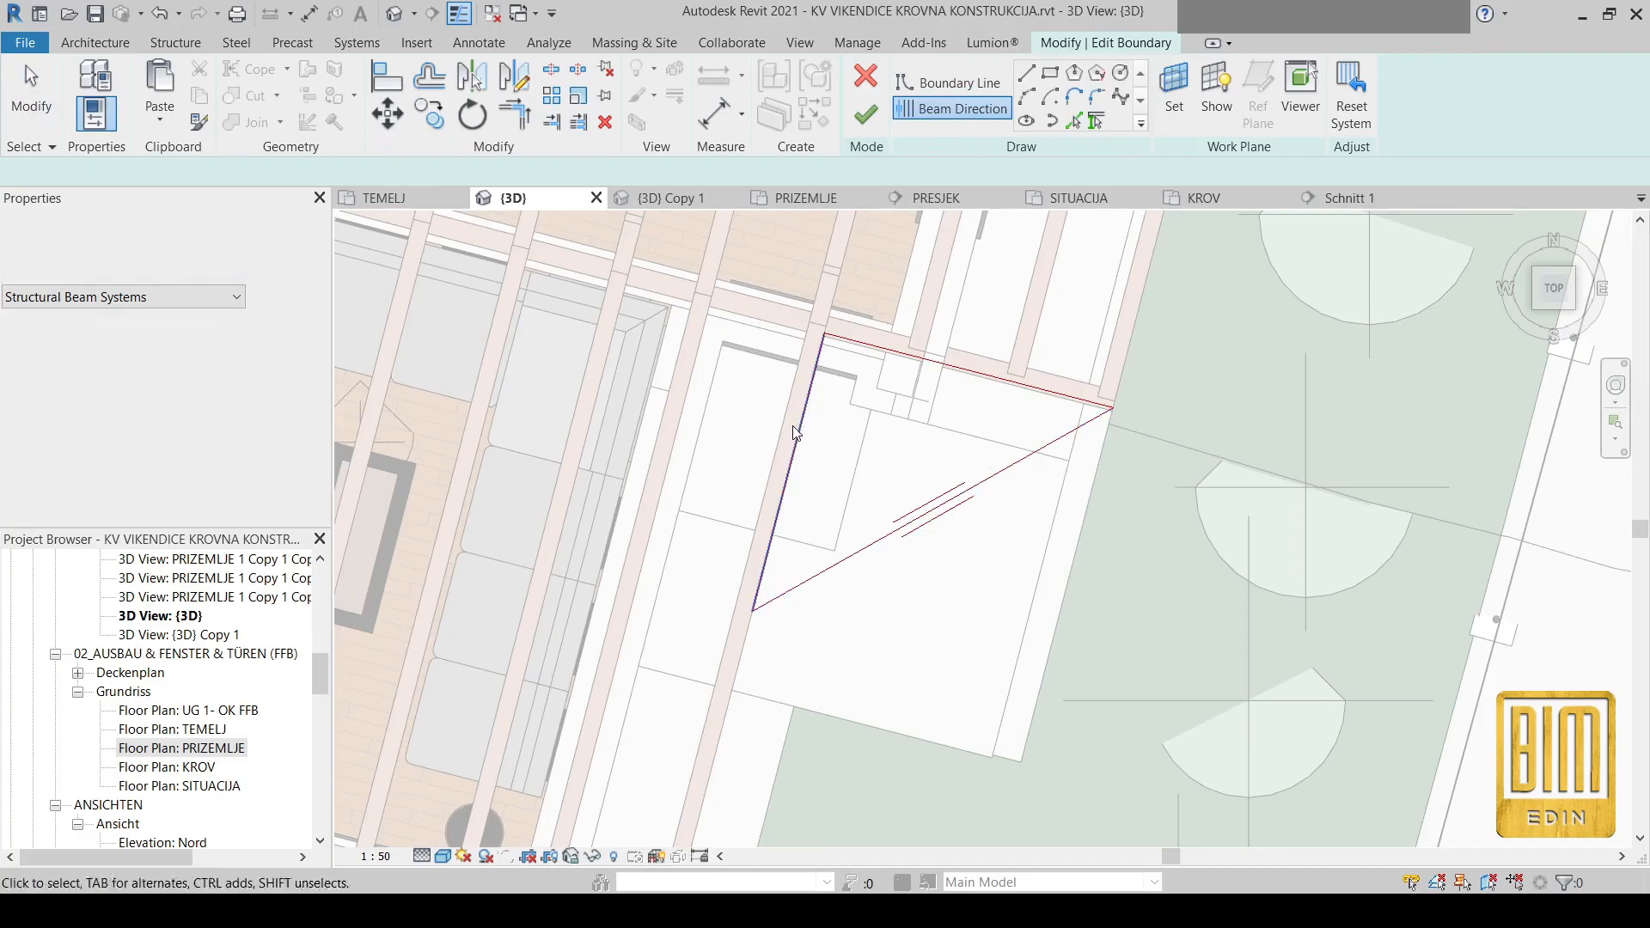
# Enlarge the triangle by moving its rafter-side and purlin-side lines outward, and finish the boundary sketch
pyautogui.click(753, 451)
pyautogui.moveTo(750, 451); pyautogui.dragTo(710, 449)
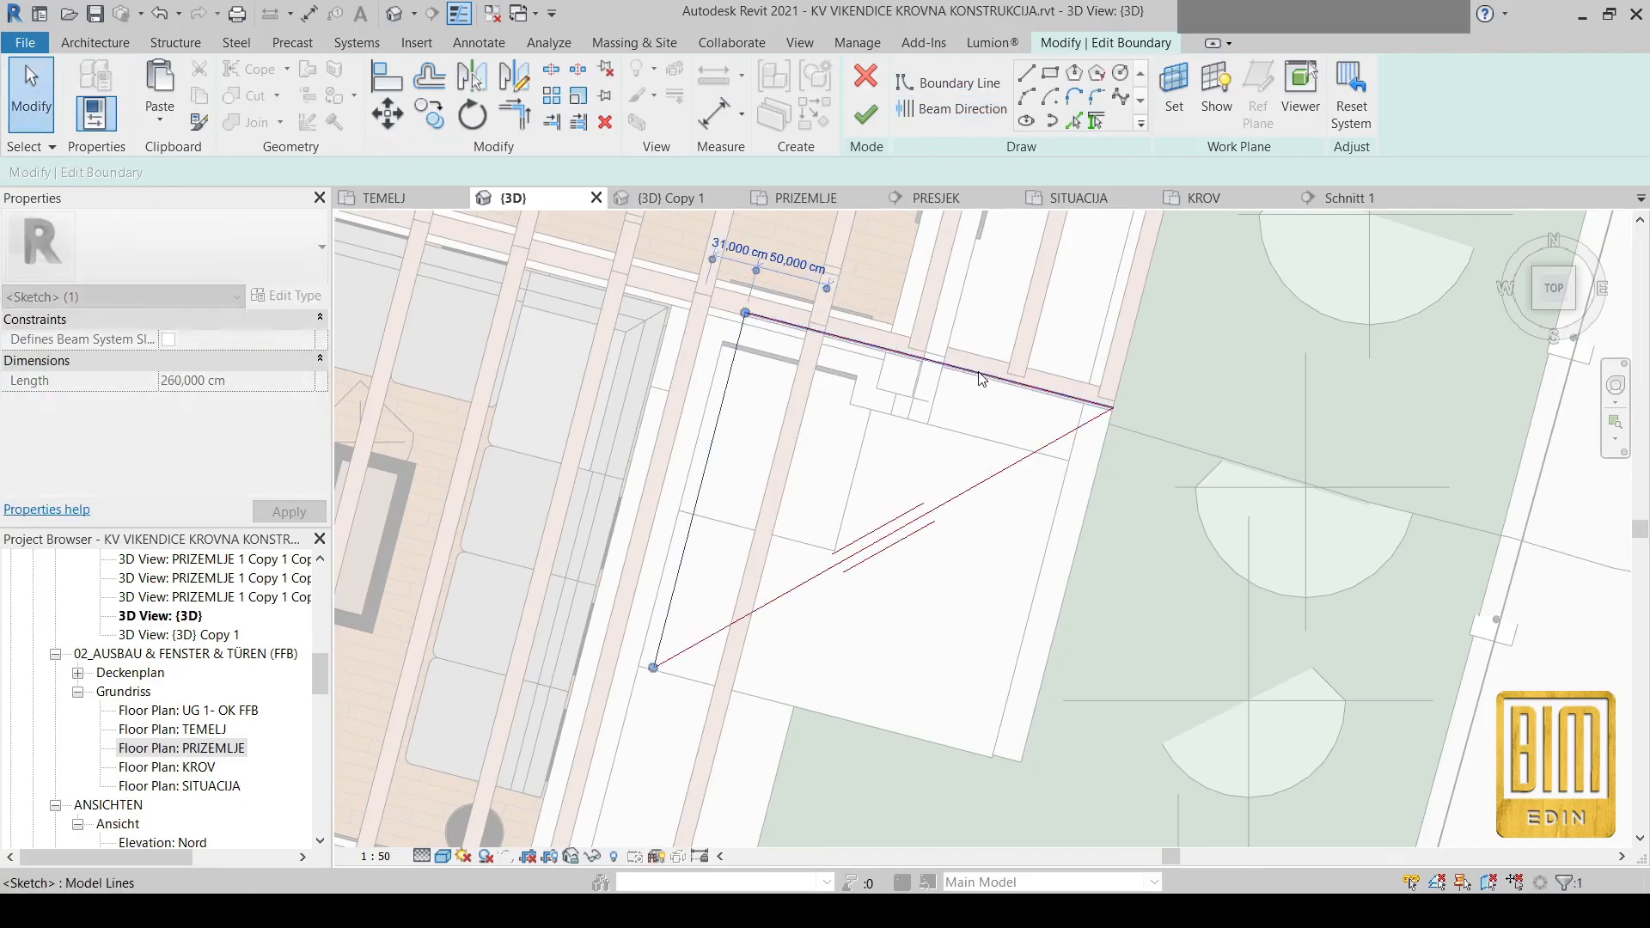
pyautogui.click(1018, 326)
pyautogui.moveTo(1018, 327); pyautogui.dragTo(1018, 327)
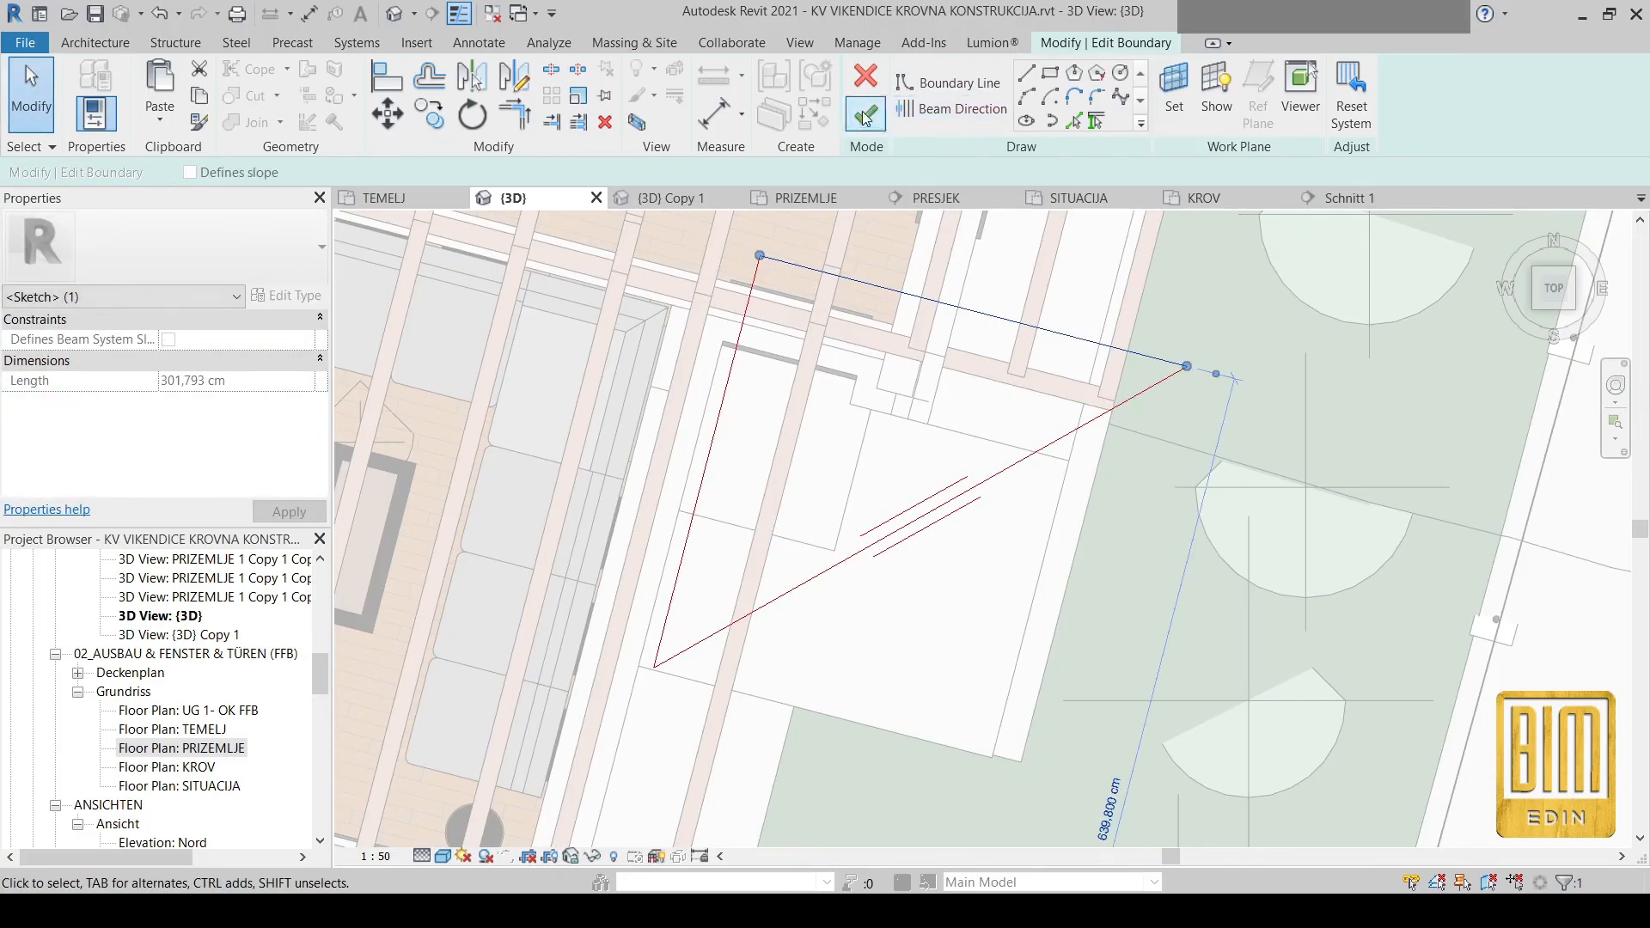
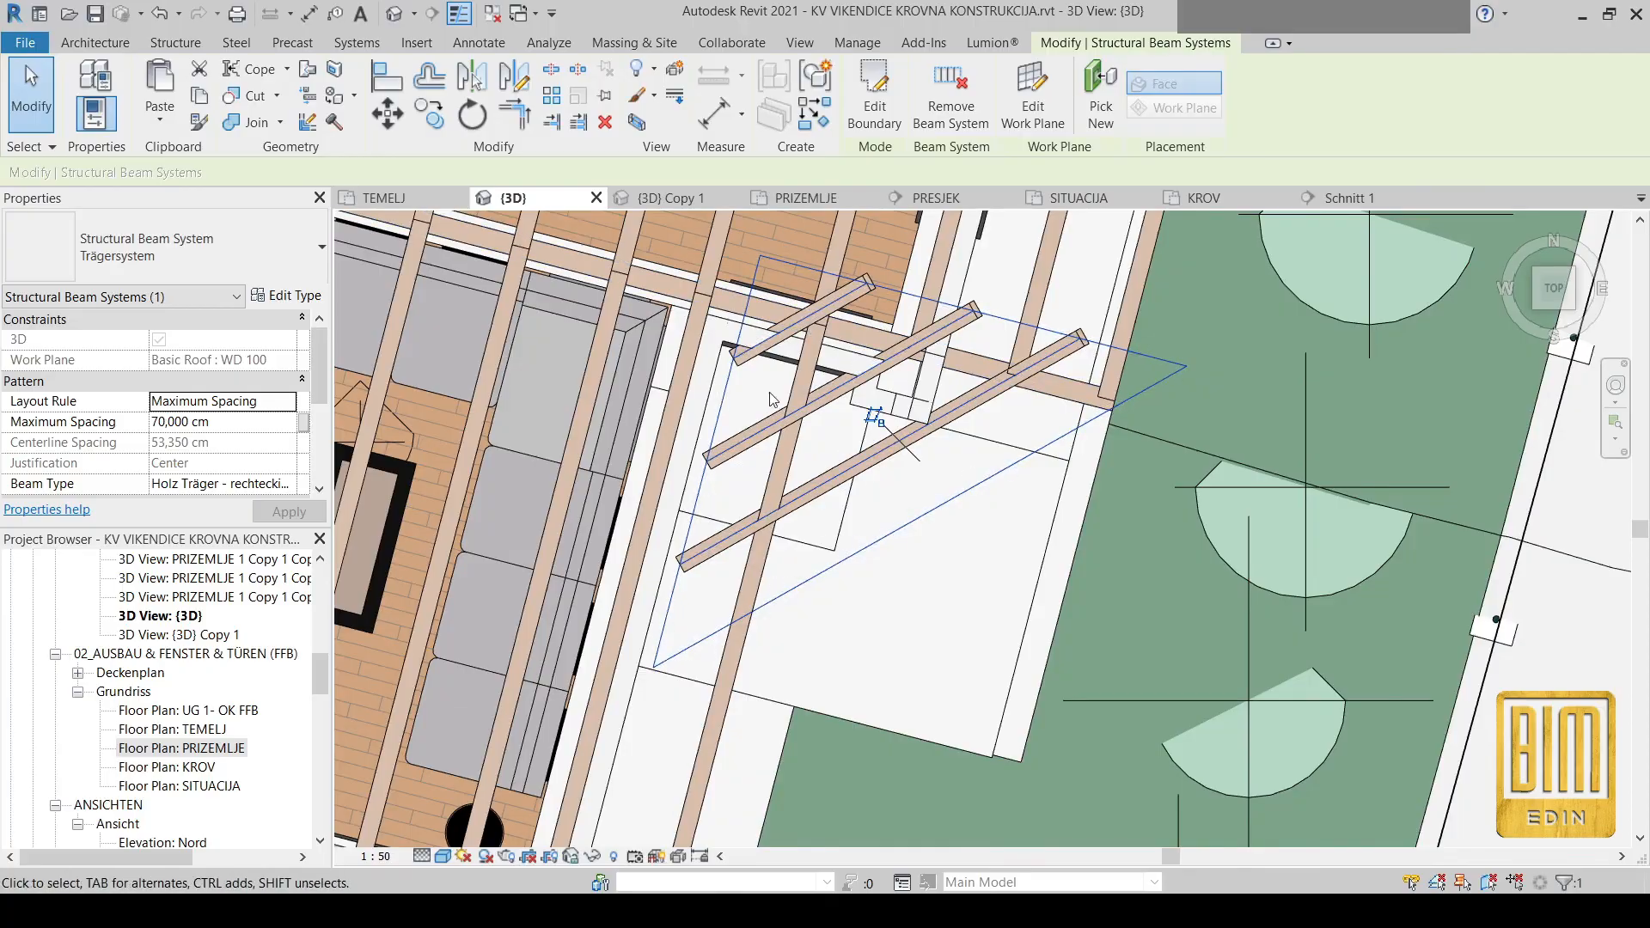
# Unpin and delete the shortest of the three diagonal beams
pyautogui.rightClick(866, 301)
pyautogui.click(945, 613)
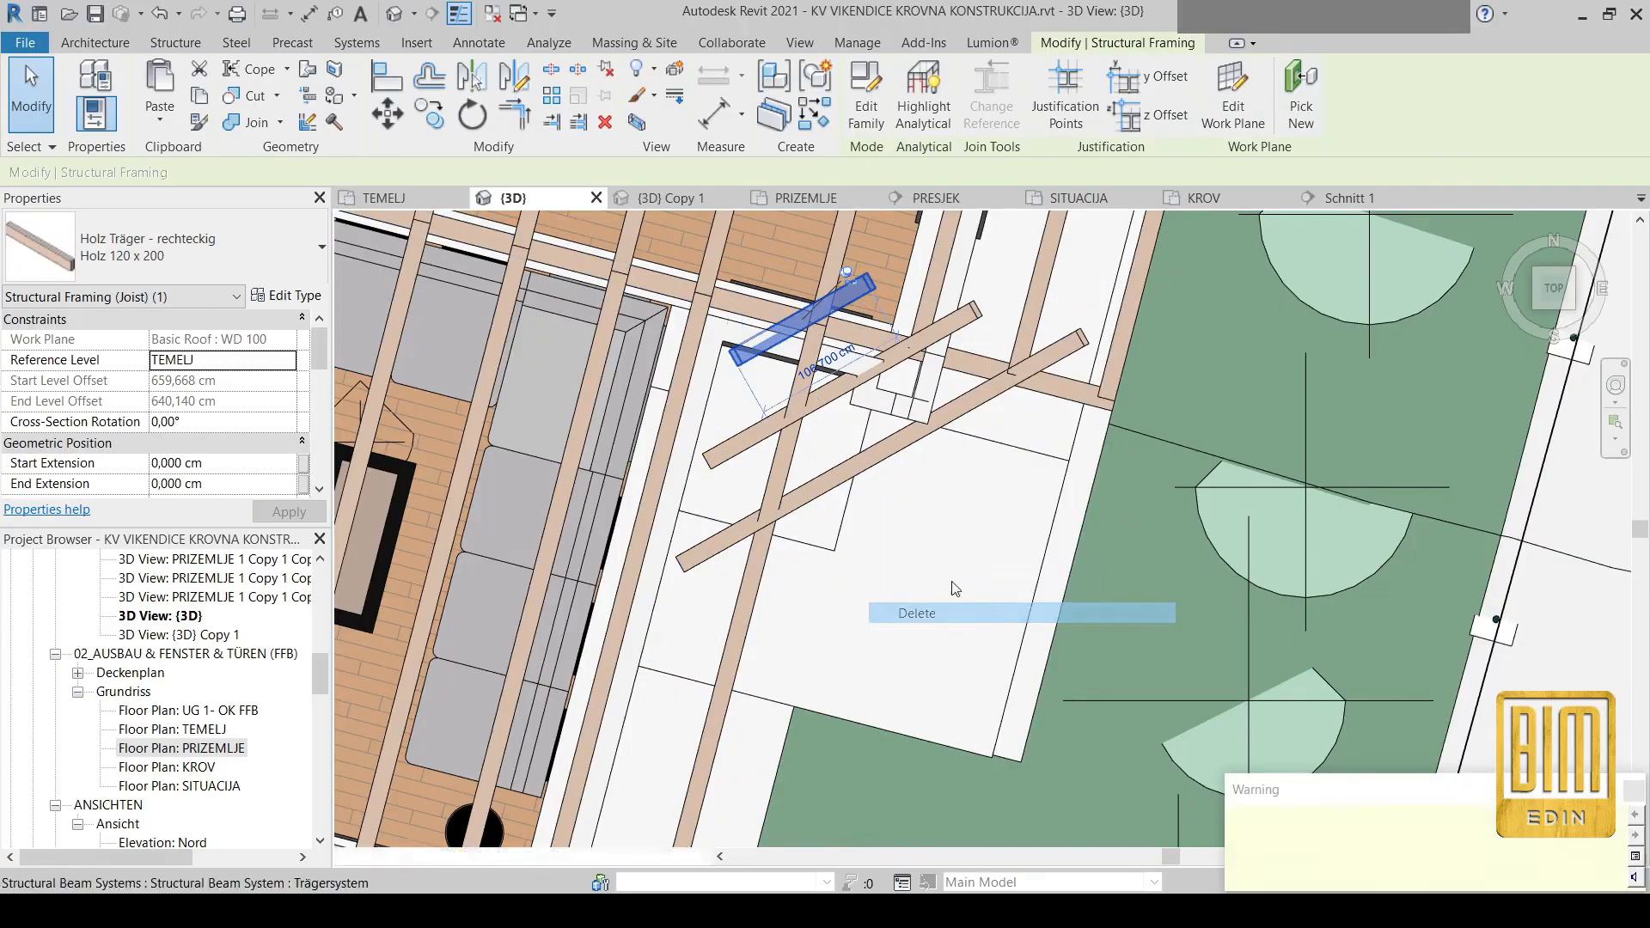
pyautogui.click(851, 282)
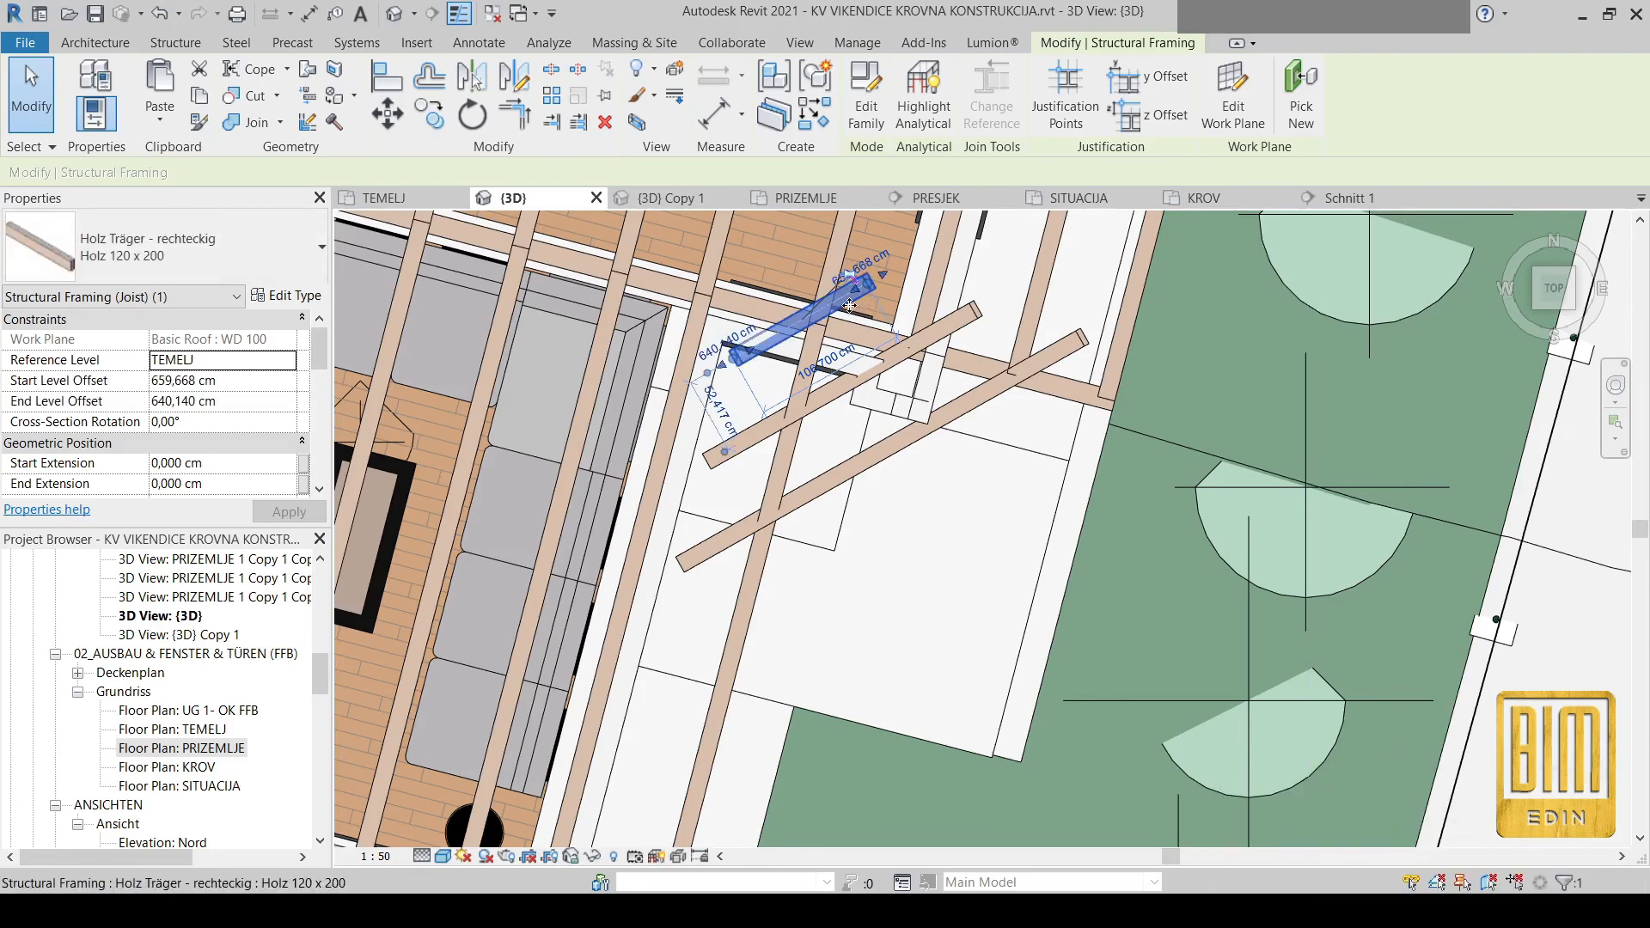
pyautogui.rightClick(853, 307)
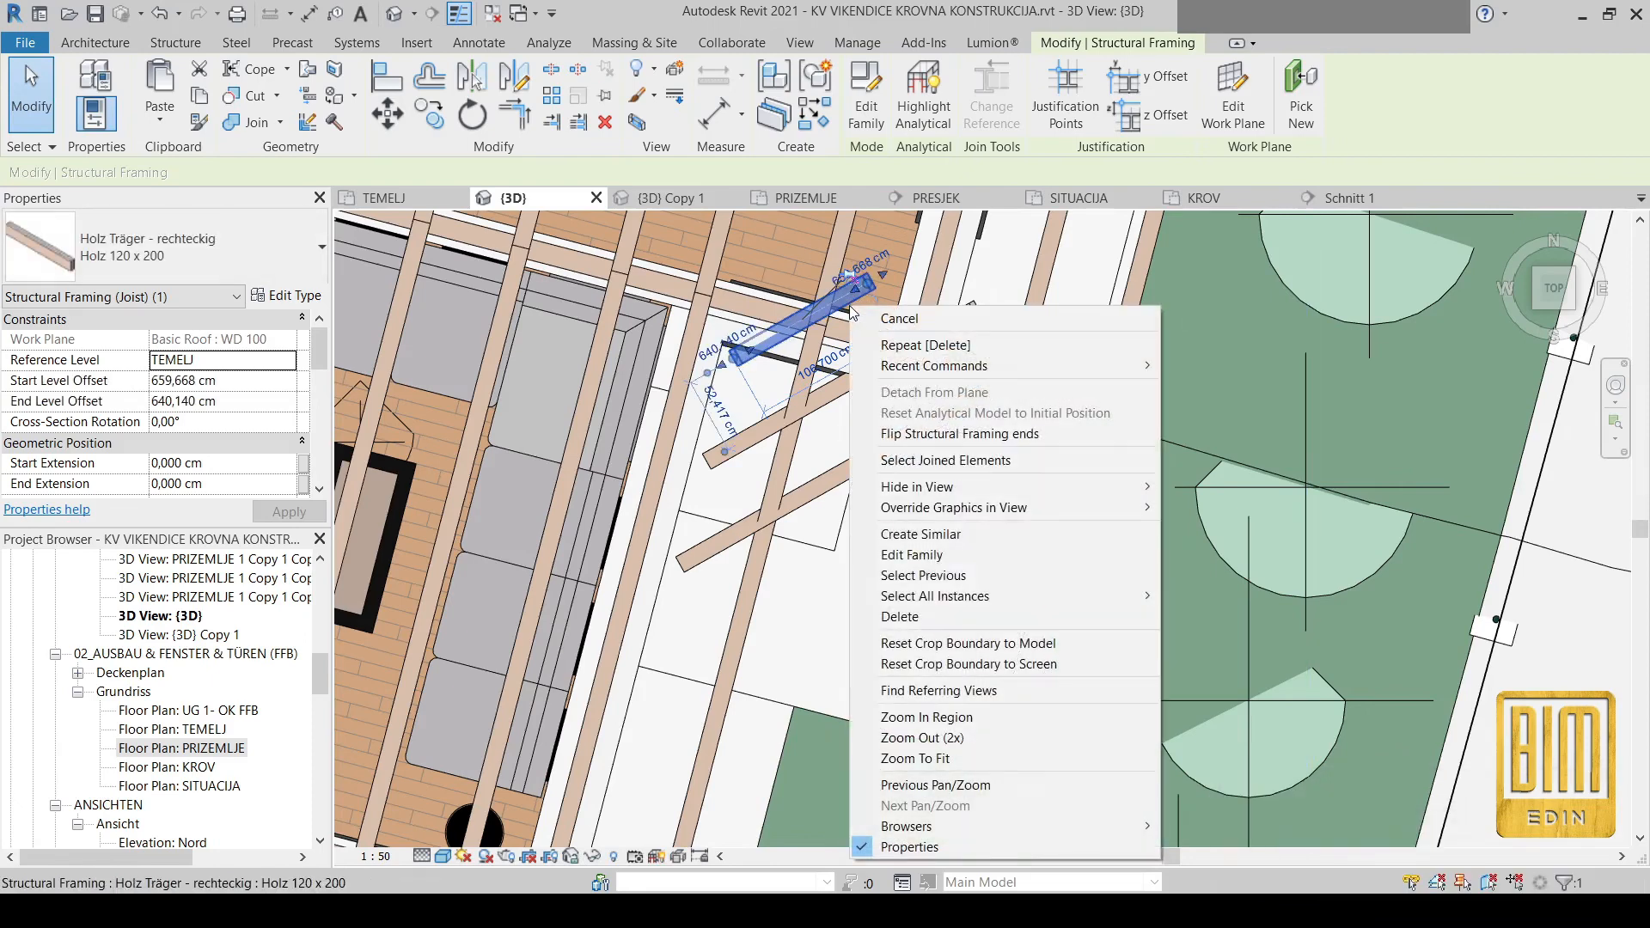
pyautogui.click(921, 616)
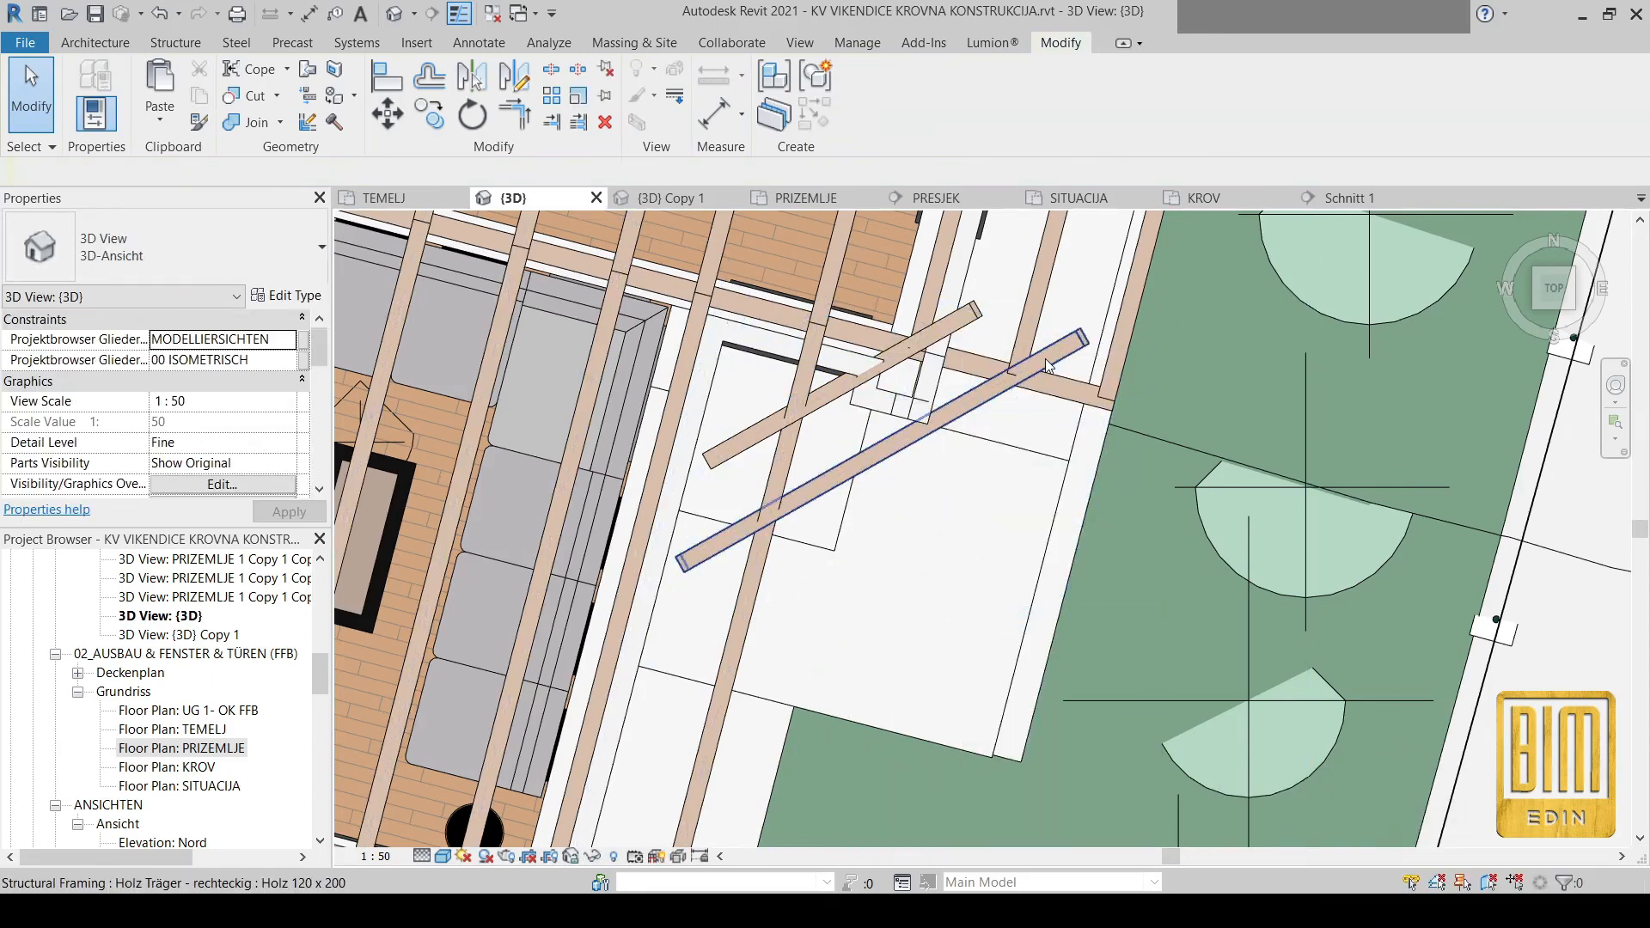
# Copy the last long rafter along the purlin into the recess, to the position of the next rafter beyond the purlin
pyautogui.moveTo(1056, 380); pyautogui.dragTo(1051, 414, button='middle')
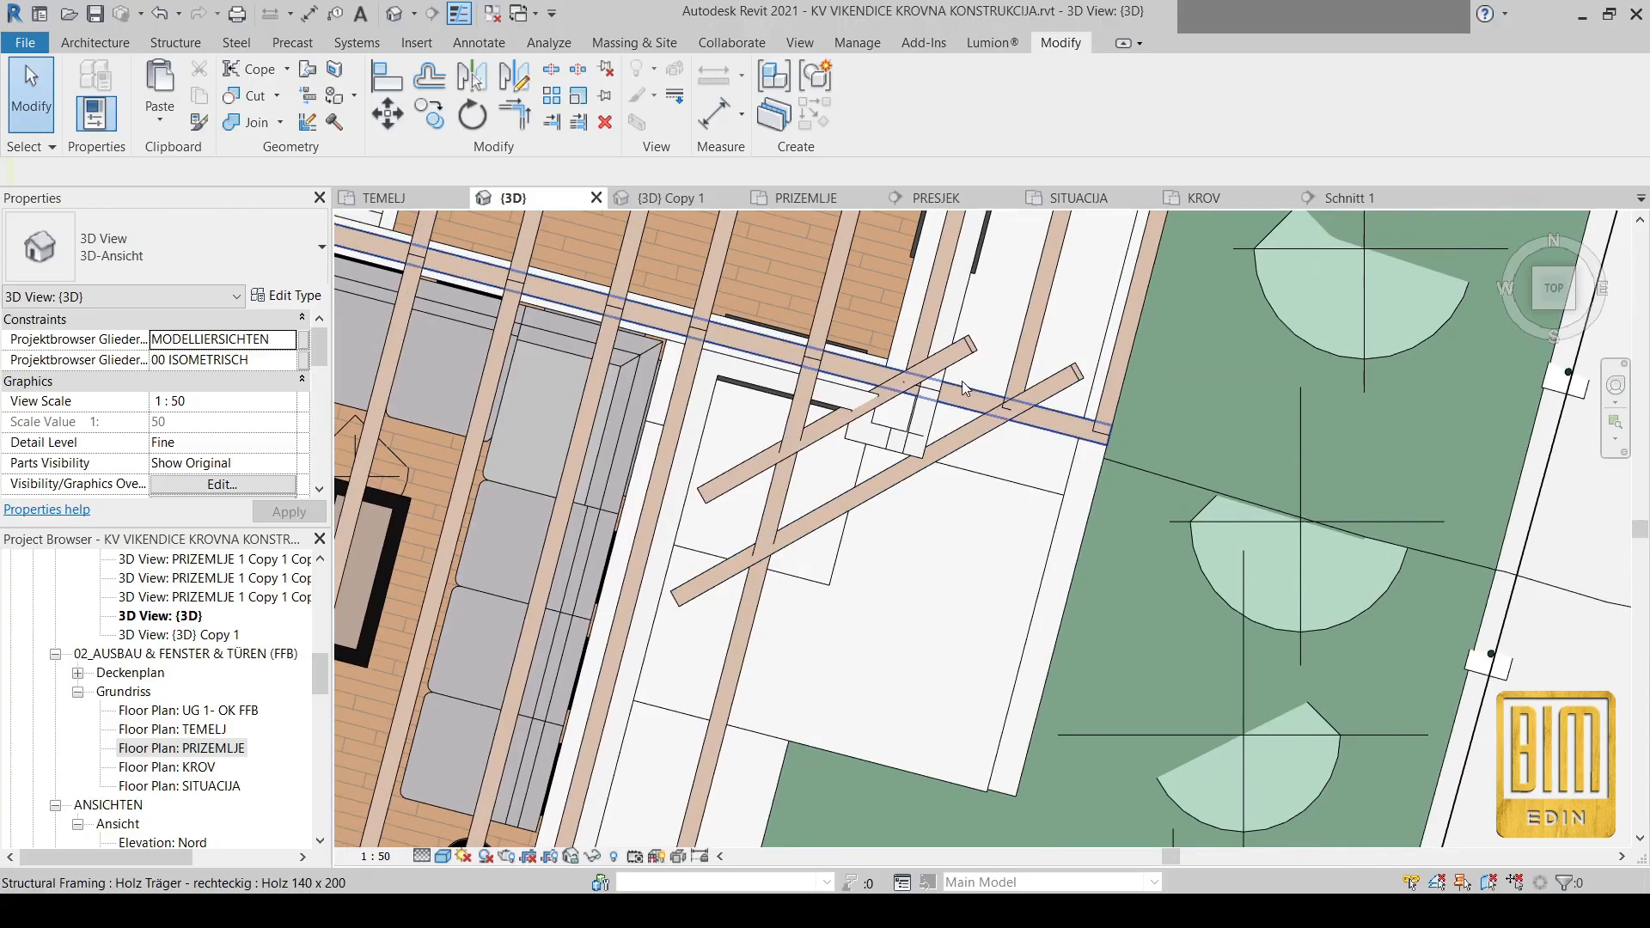
pyautogui.click(791, 417)
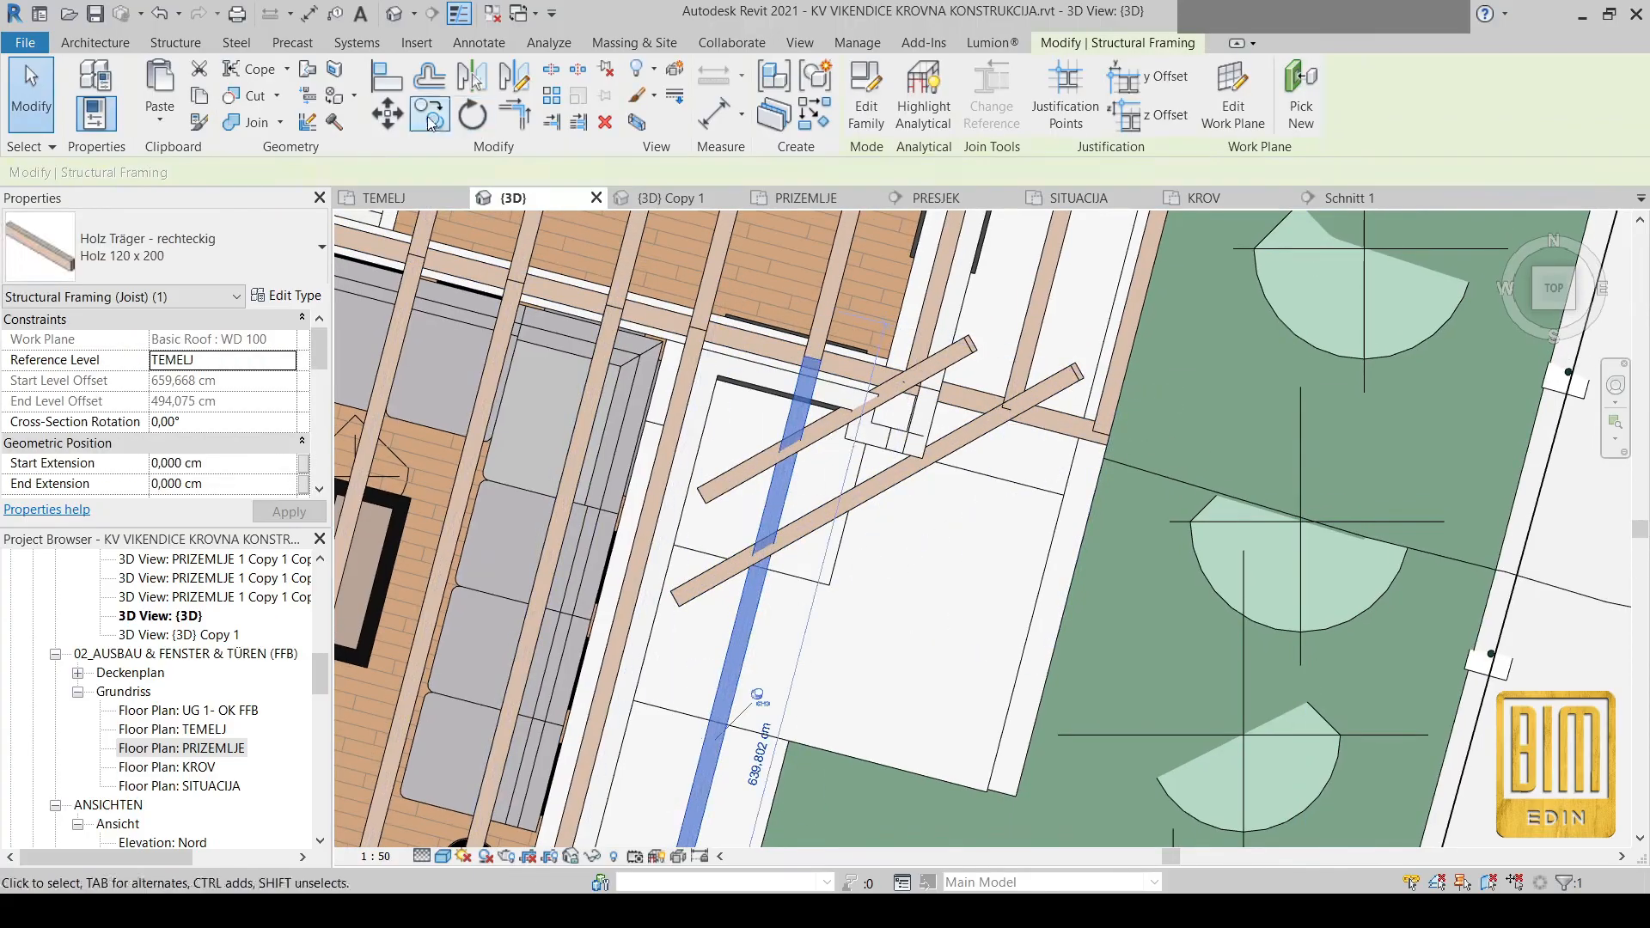
pyautogui.scroll(2, 830, 370)
pyautogui.press('m')
pyautogui.press('v')
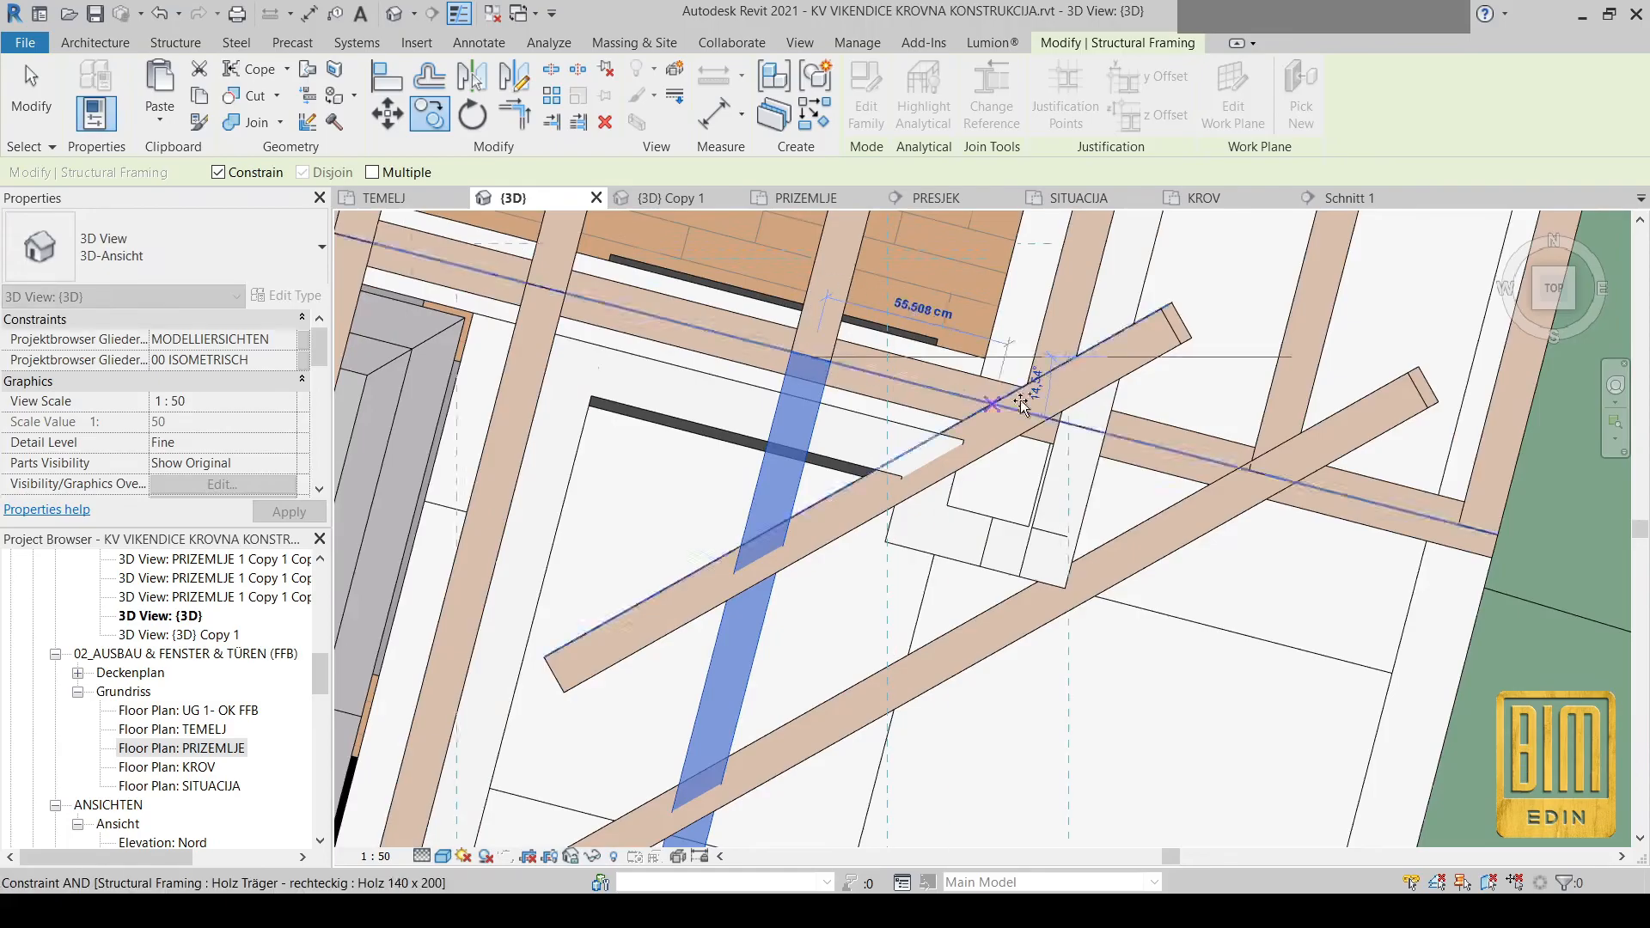
pyautogui.click(826, 297)
pyautogui.scroll(1, 1041, 412)
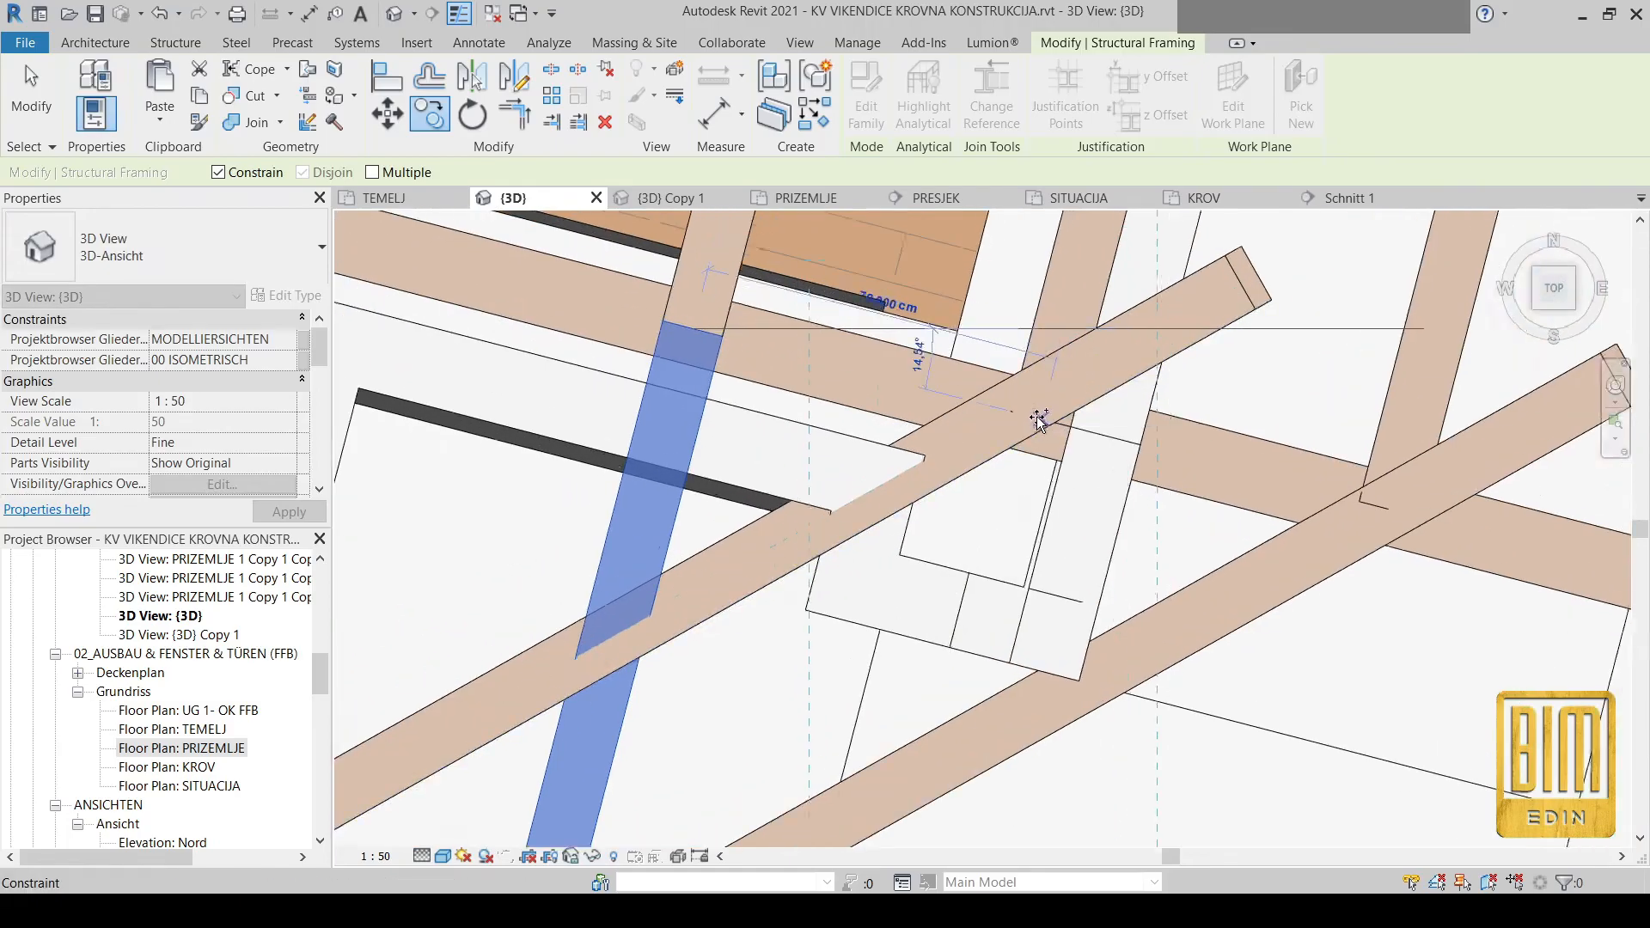
pyautogui.scroll(1, 1035, 417)
pyautogui.click(1034, 418)
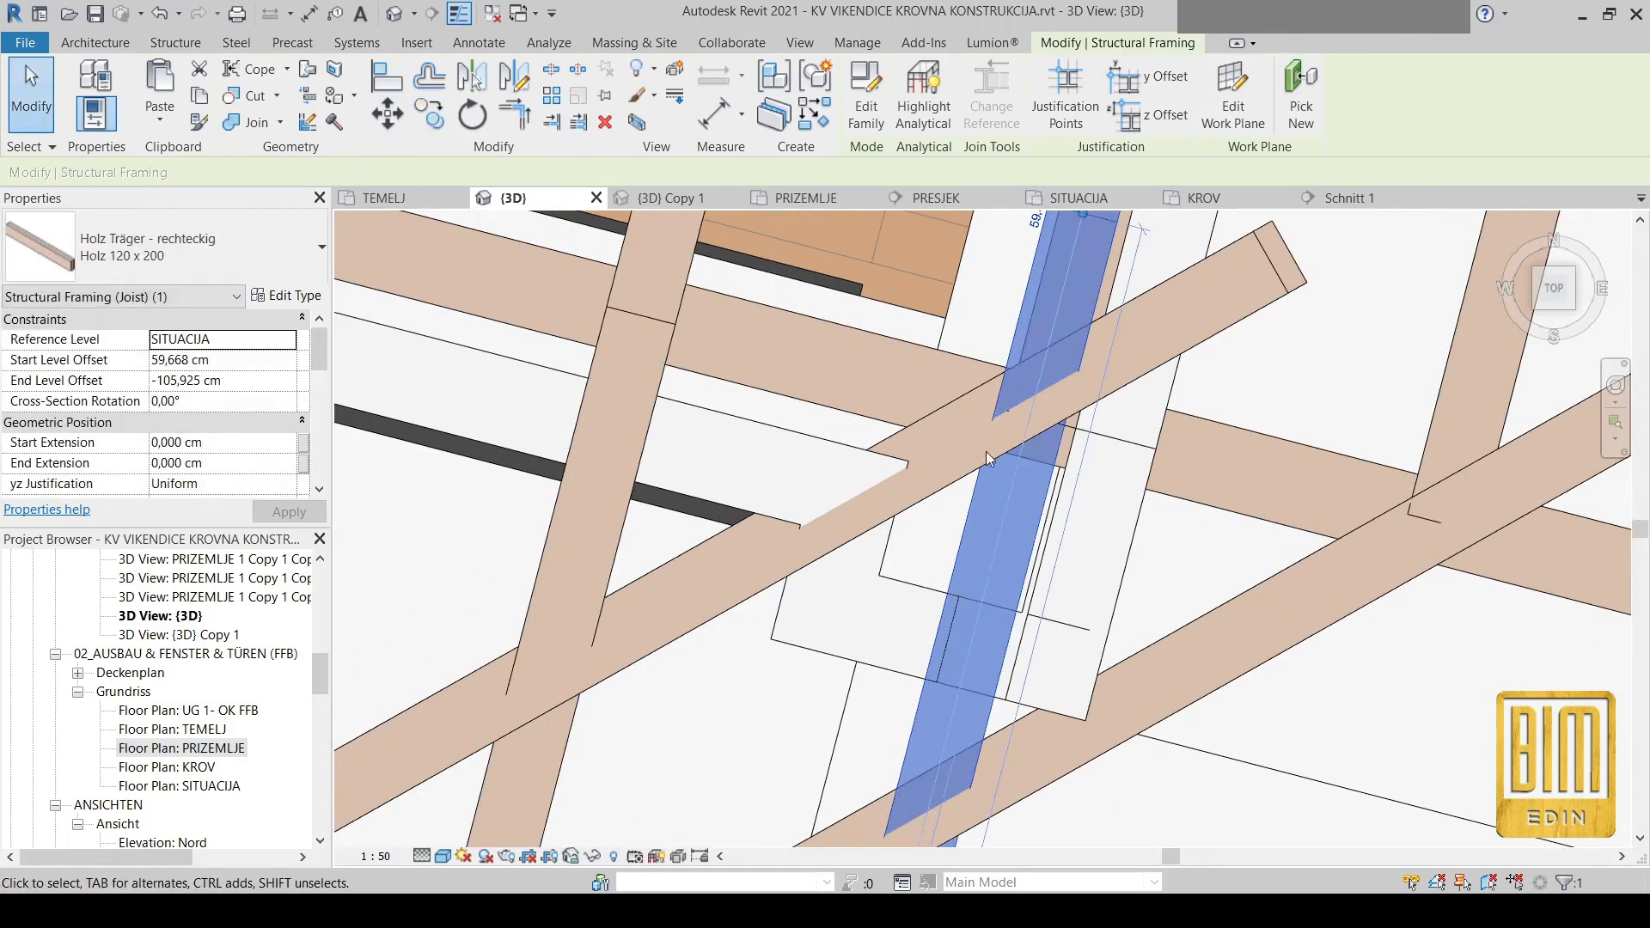
# Align the copied rafter's side with the side of the rafter that ends at the purlin
pyautogui.scroll(-2, 986, 451)
pyautogui.press('a')
pyautogui.press('l')
pyautogui.scroll(2, 1033, 258)
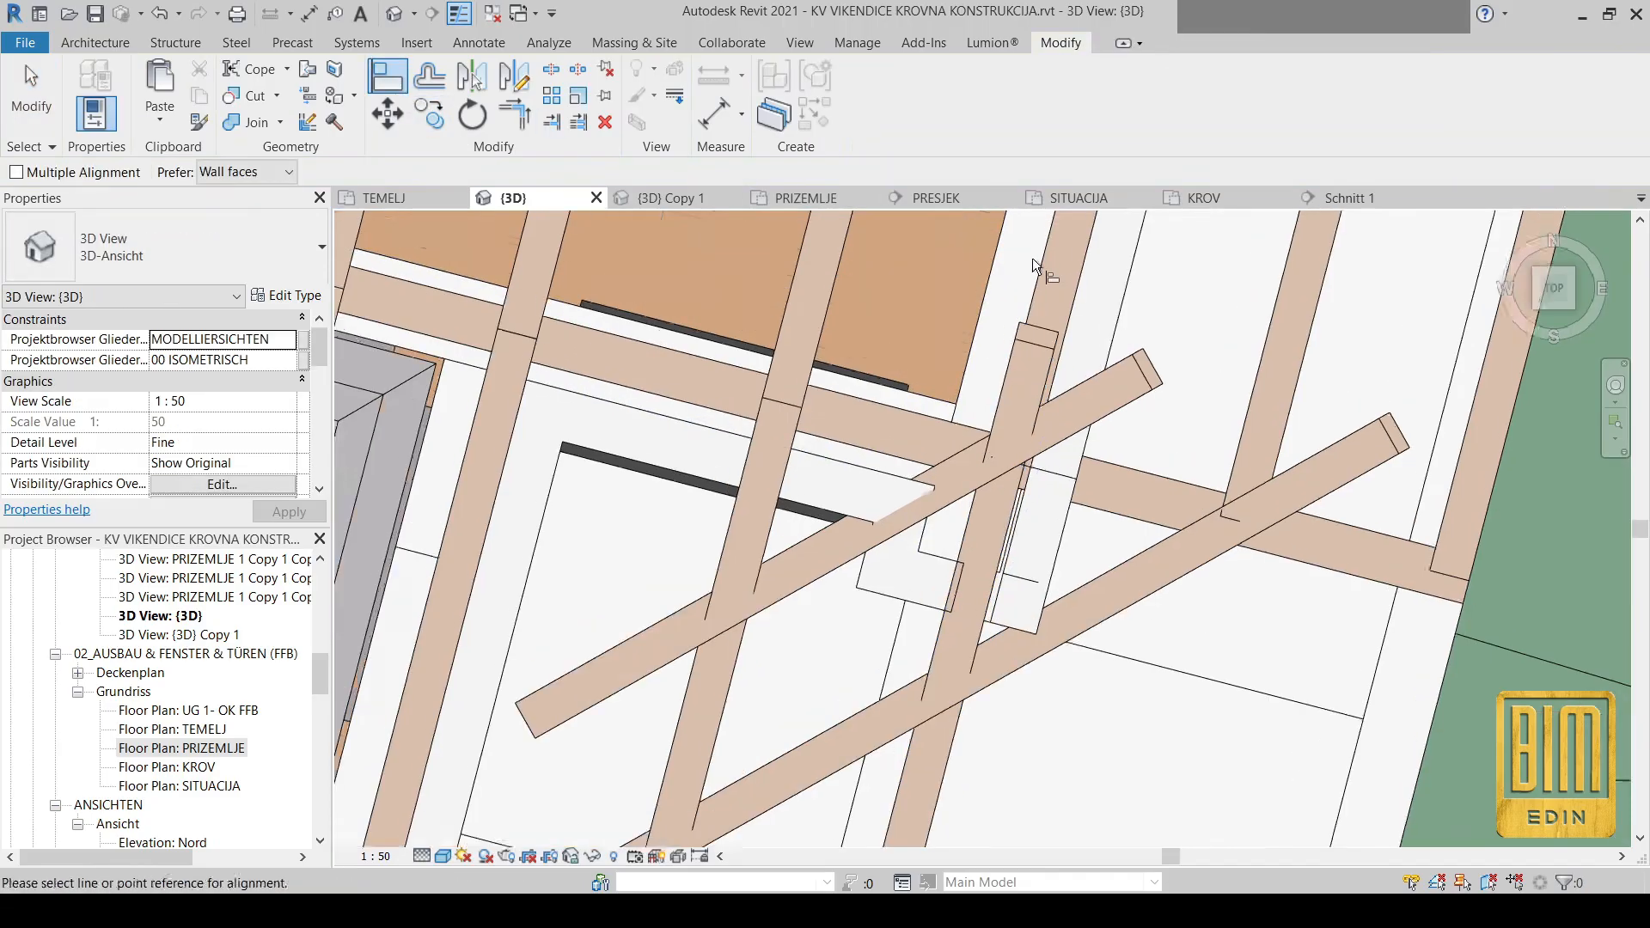
pyautogui.click(1014, 364)
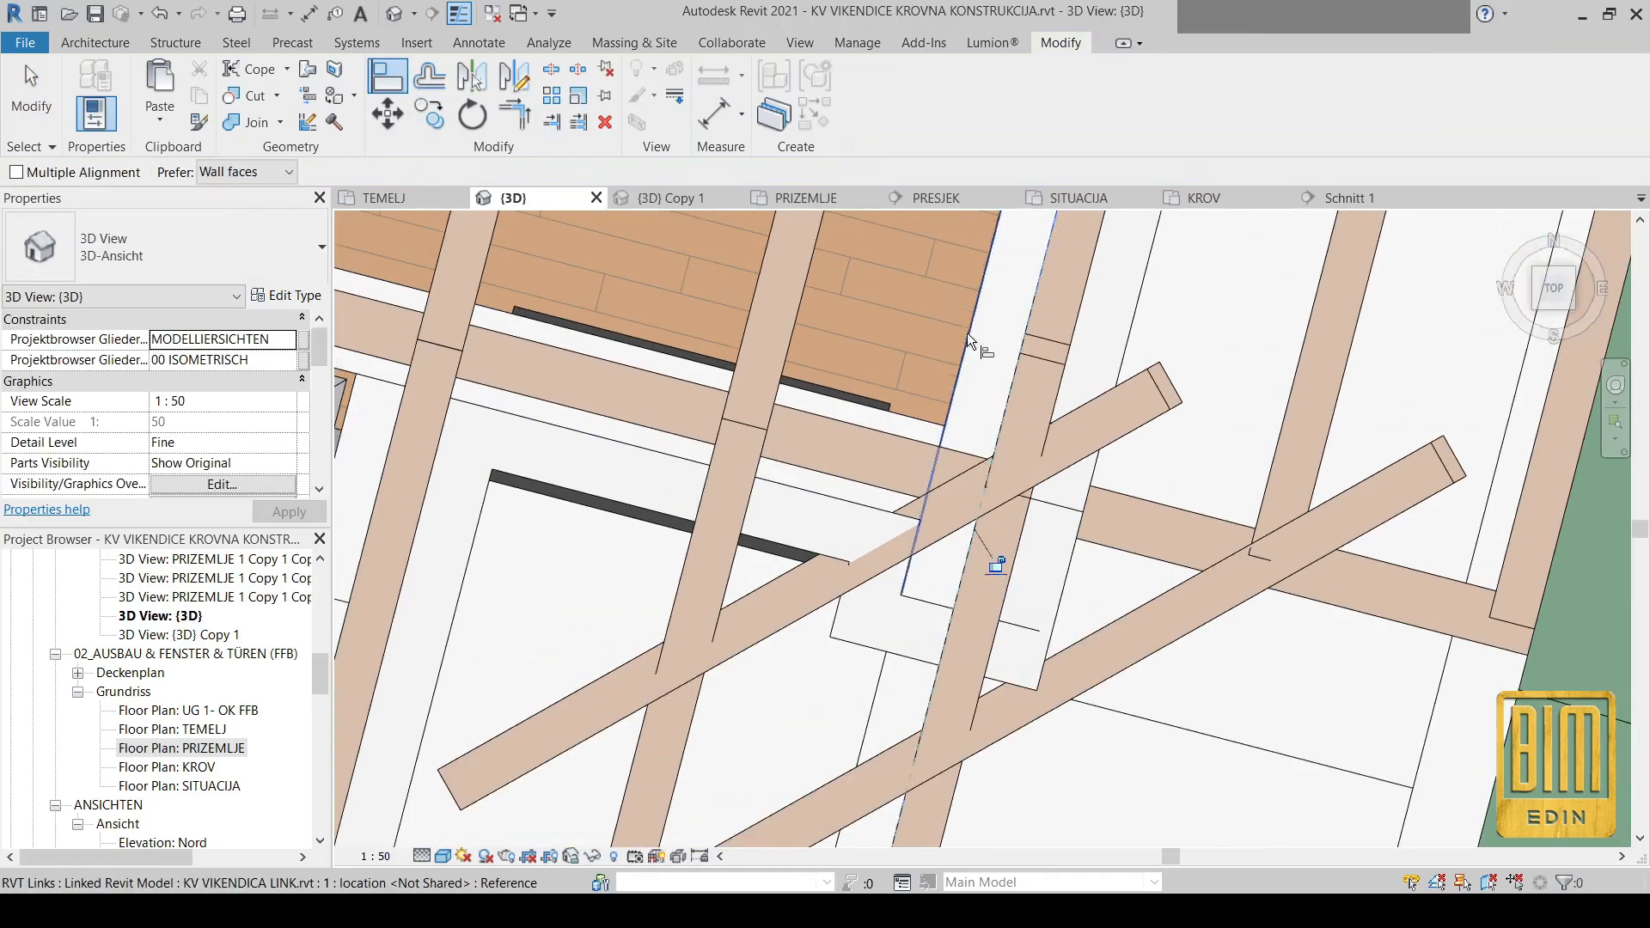
pyautogui.scroll(-2, 966, 332)
pyautogui.press('Escape')
pyautogui.scroll(-2, 780, 344)
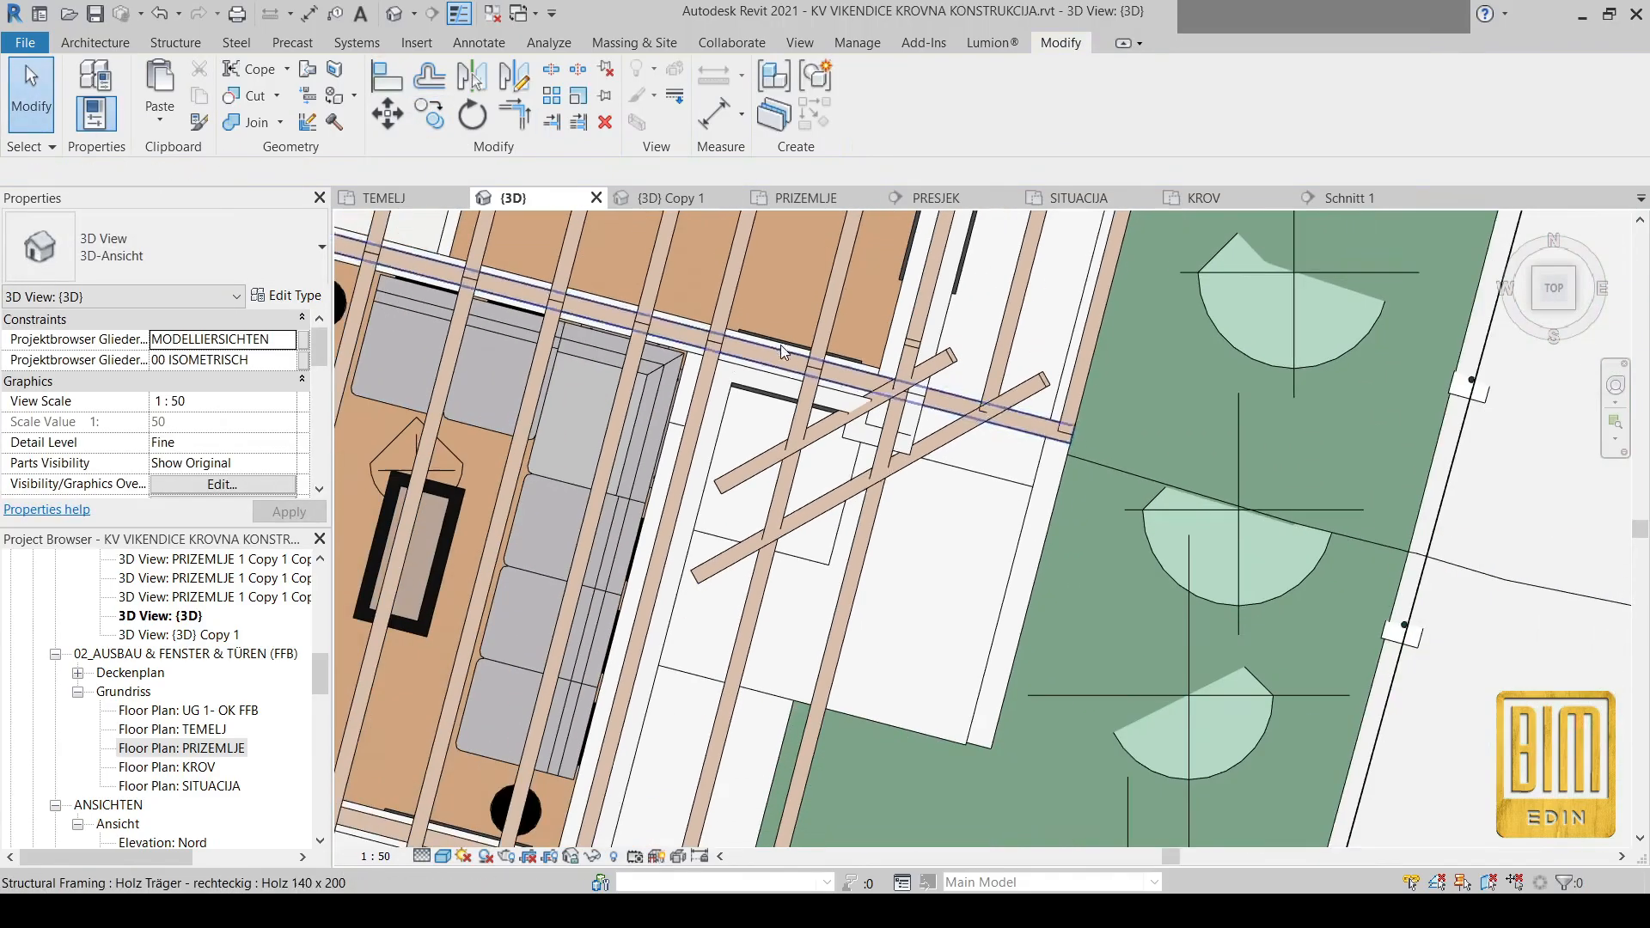
# Move both diagonal beams together horizontally towards the outermost rafter, until the longer one crosses the outer end of the purlin
pyautogui.click(934, 459)
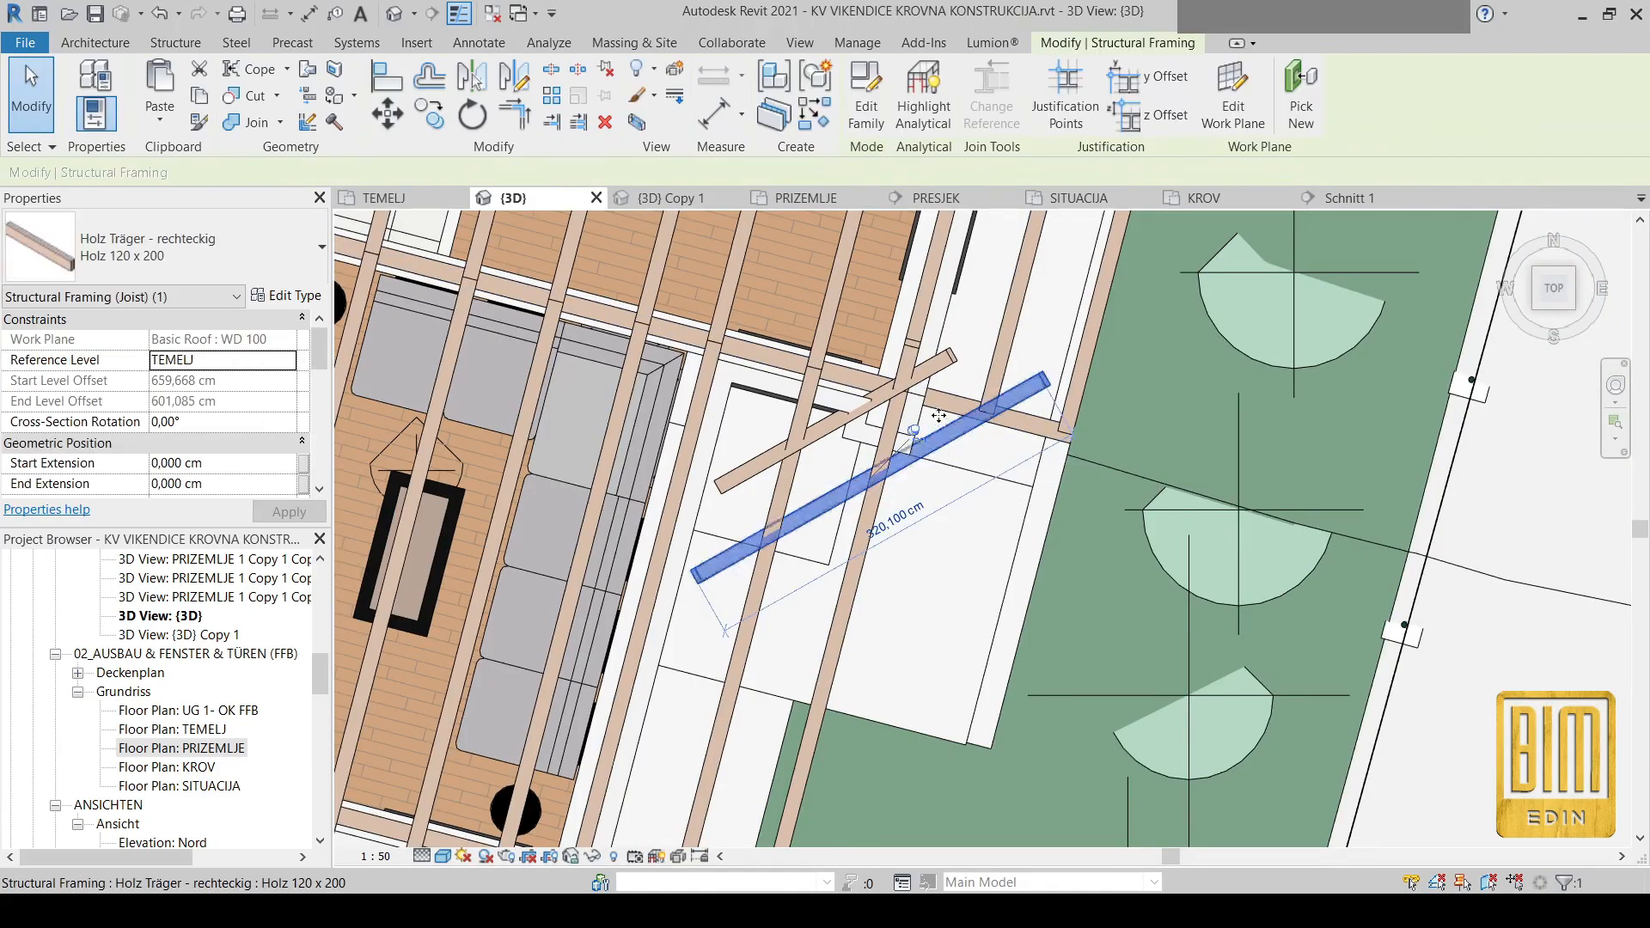
pyautogui.keyDown('ctrl'); pyautogui.click(942, 372); pyautogui.keyUp('ctrl')
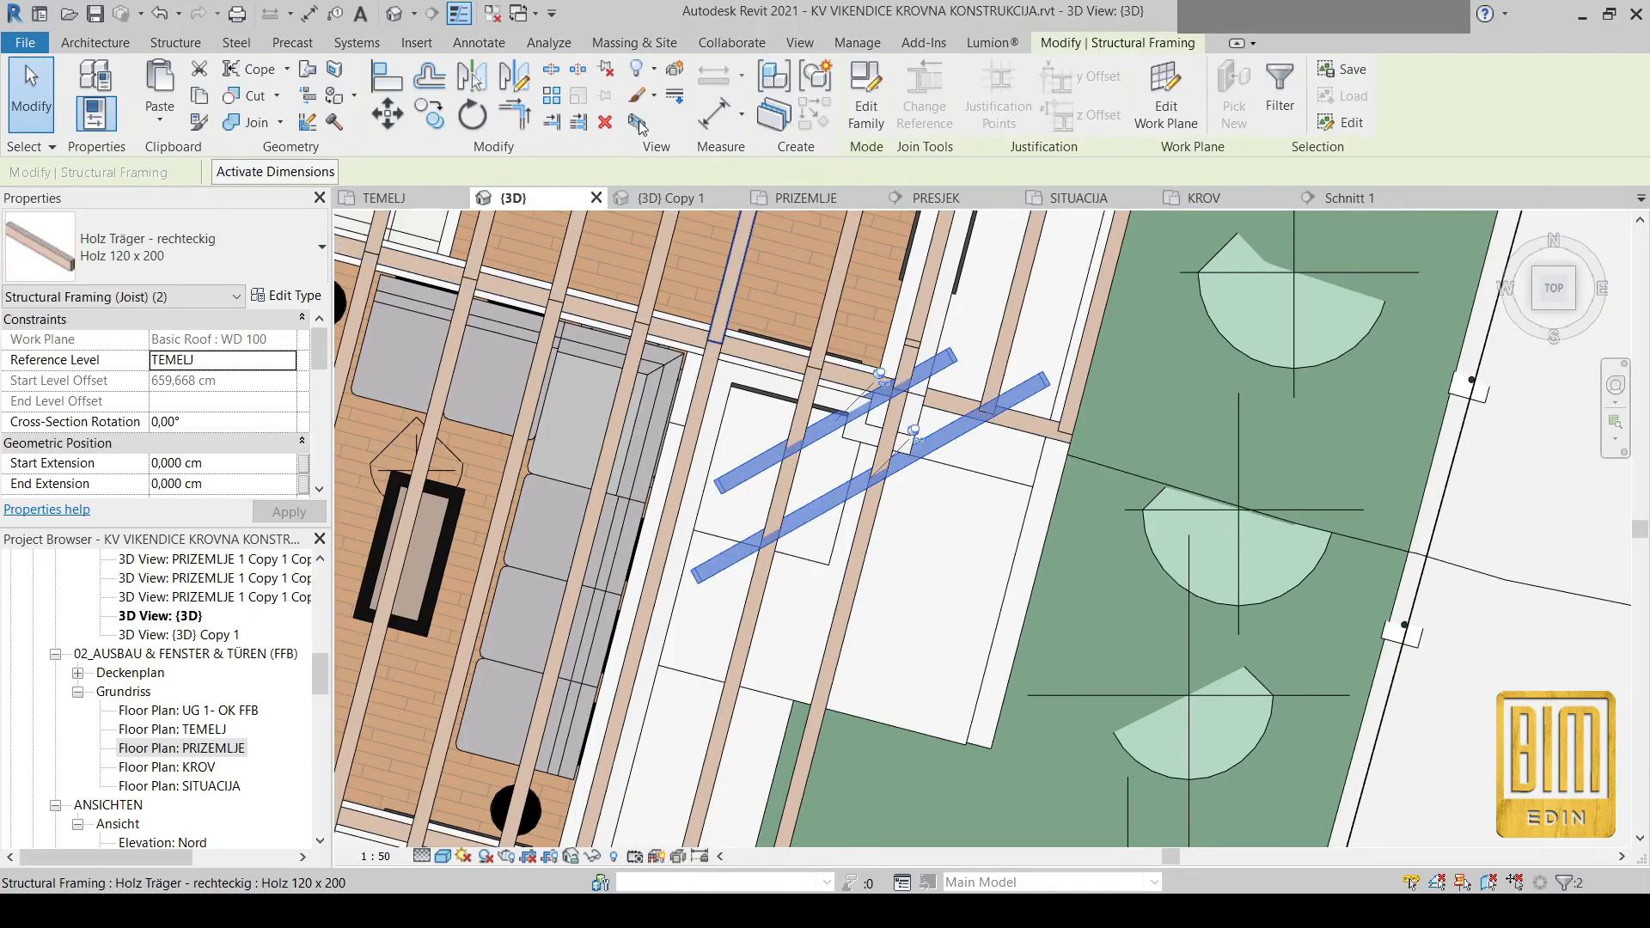
pyautogui.scroll(2, 989, 415)
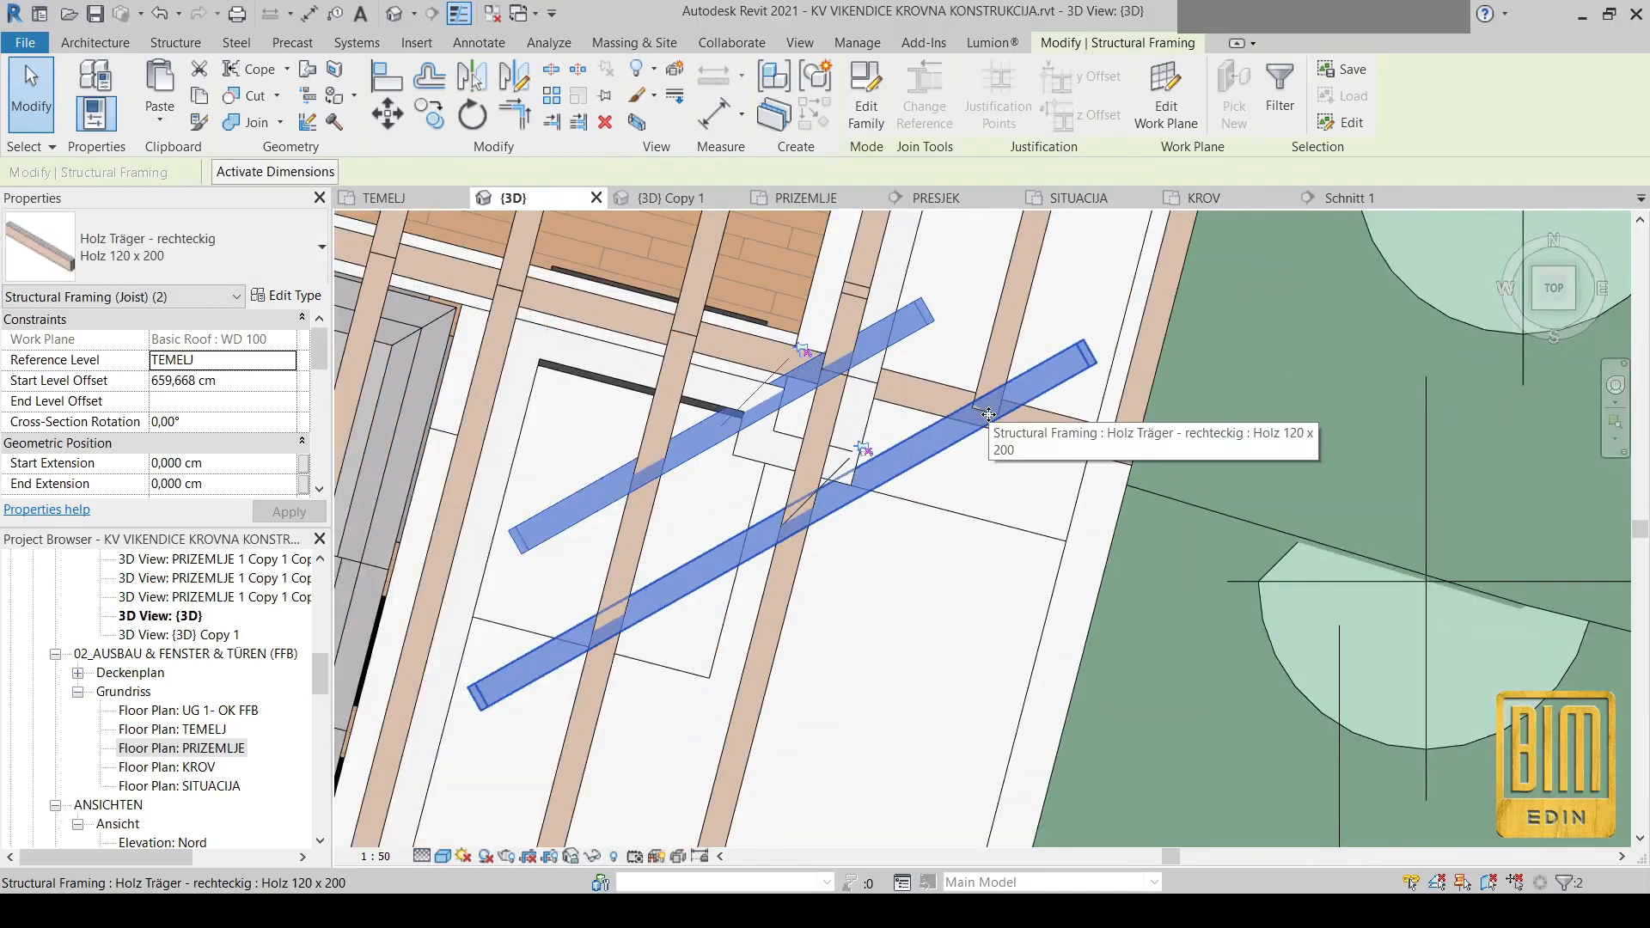
pyautogui.moveTo(1131, 502); pyautogui.dragTo(1119, 524, button='middle')
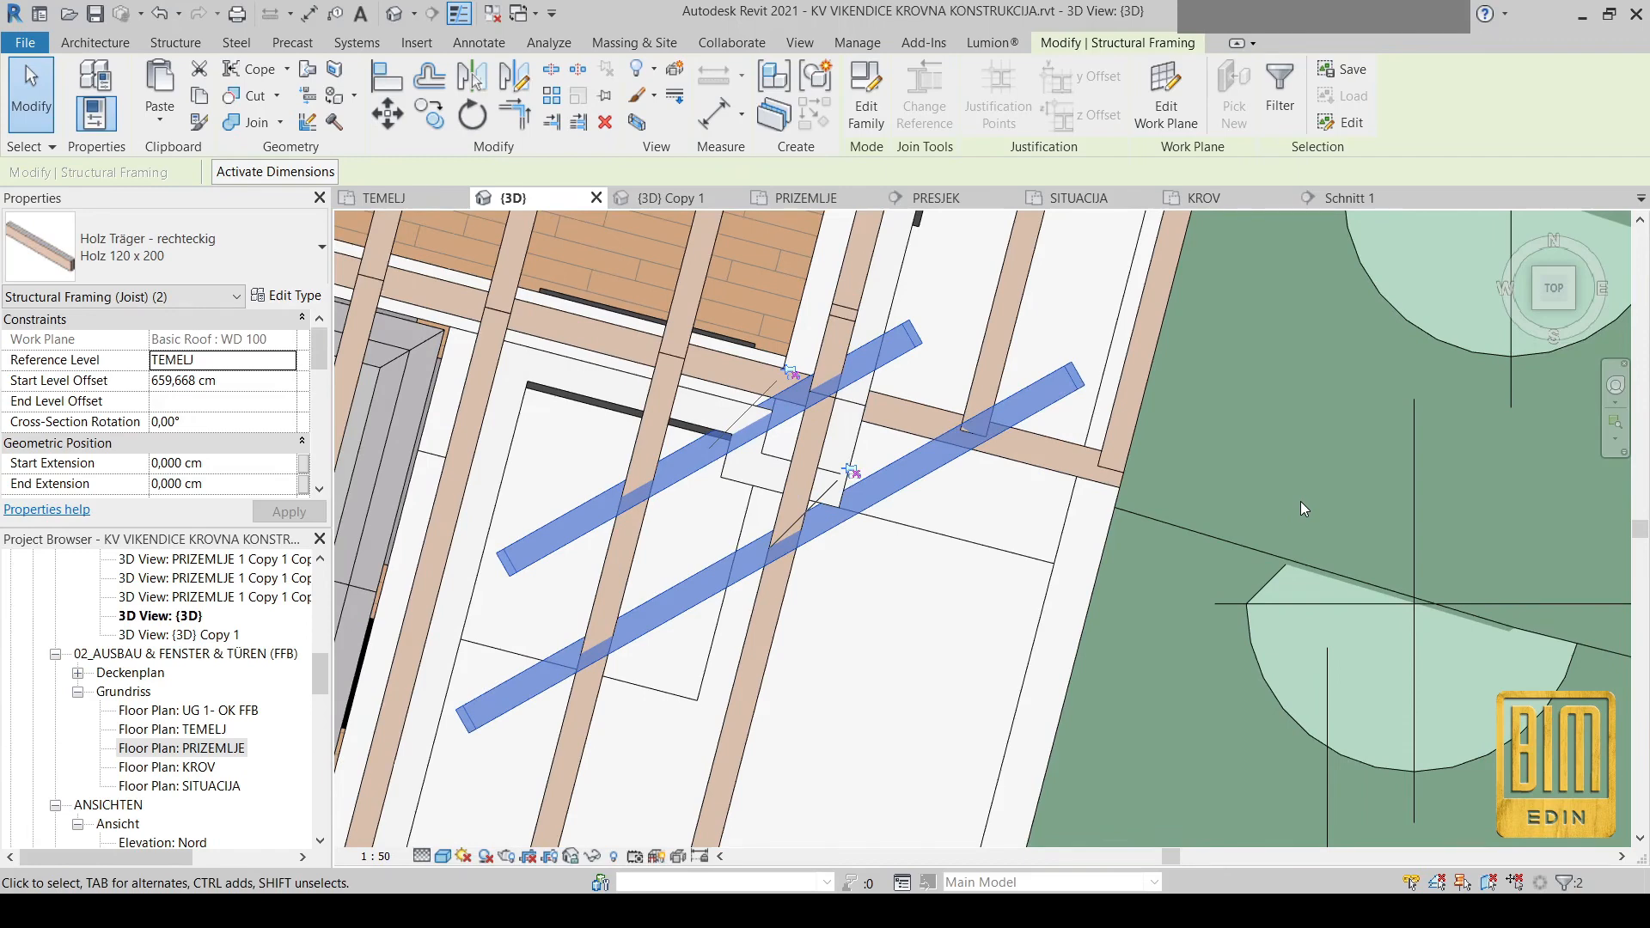
pyautogui.press('Right')
pyautogui.press('Right')
pyautogui.press('Right')
pyautogui.press('Right')
pyautogui.press('Right')
pyautogui.press('Right')
pyautogui.press('Right')
pyautogui.press('Right')
pyautogui.press('Right')
pyautogui.press('Right')
pyautogui.press('Right')
pyautogui.press('Right')
pyautogui.press('Right')
pyautogui.press('Right')
pyautogui.press('Right')
pyautogui.press('Right')
pyautogui.press('Right')
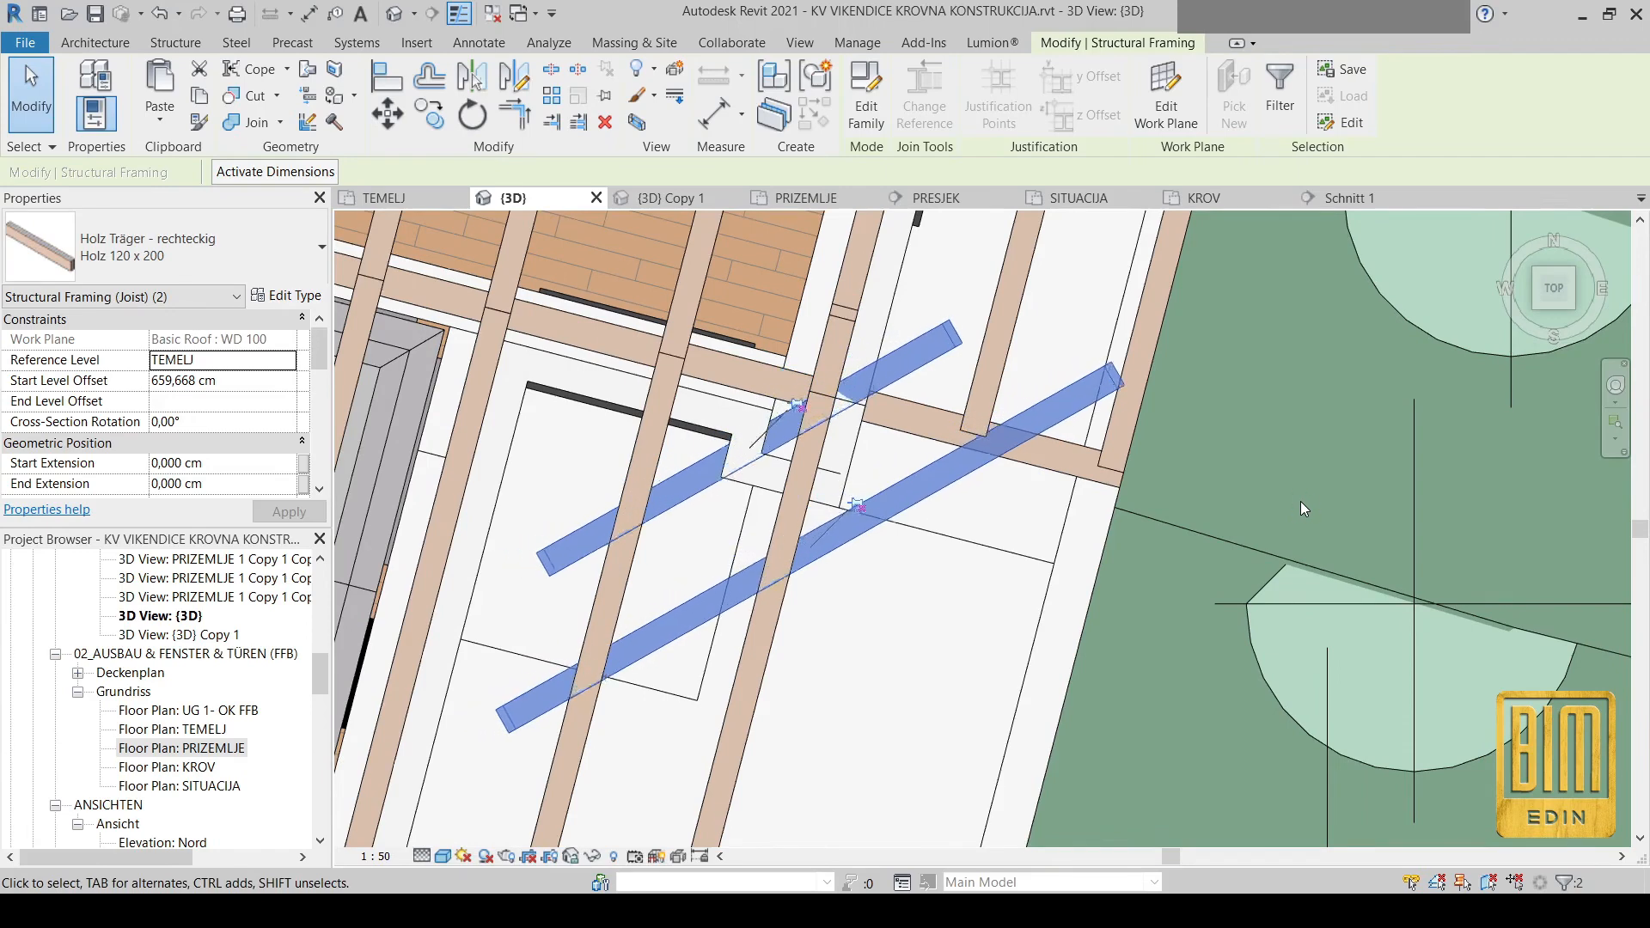
pyautogui.press('Right')
pyautogui.press('Right')
pyautogui.press('Right')
pyautogui.press('Right')
pyautogui.press('Right')
pyautogui.press('Right')
pyautogui.press('Right')
pyautogui.press('Right')
pyautogui.press('Right')
pyautogui.press('Right')
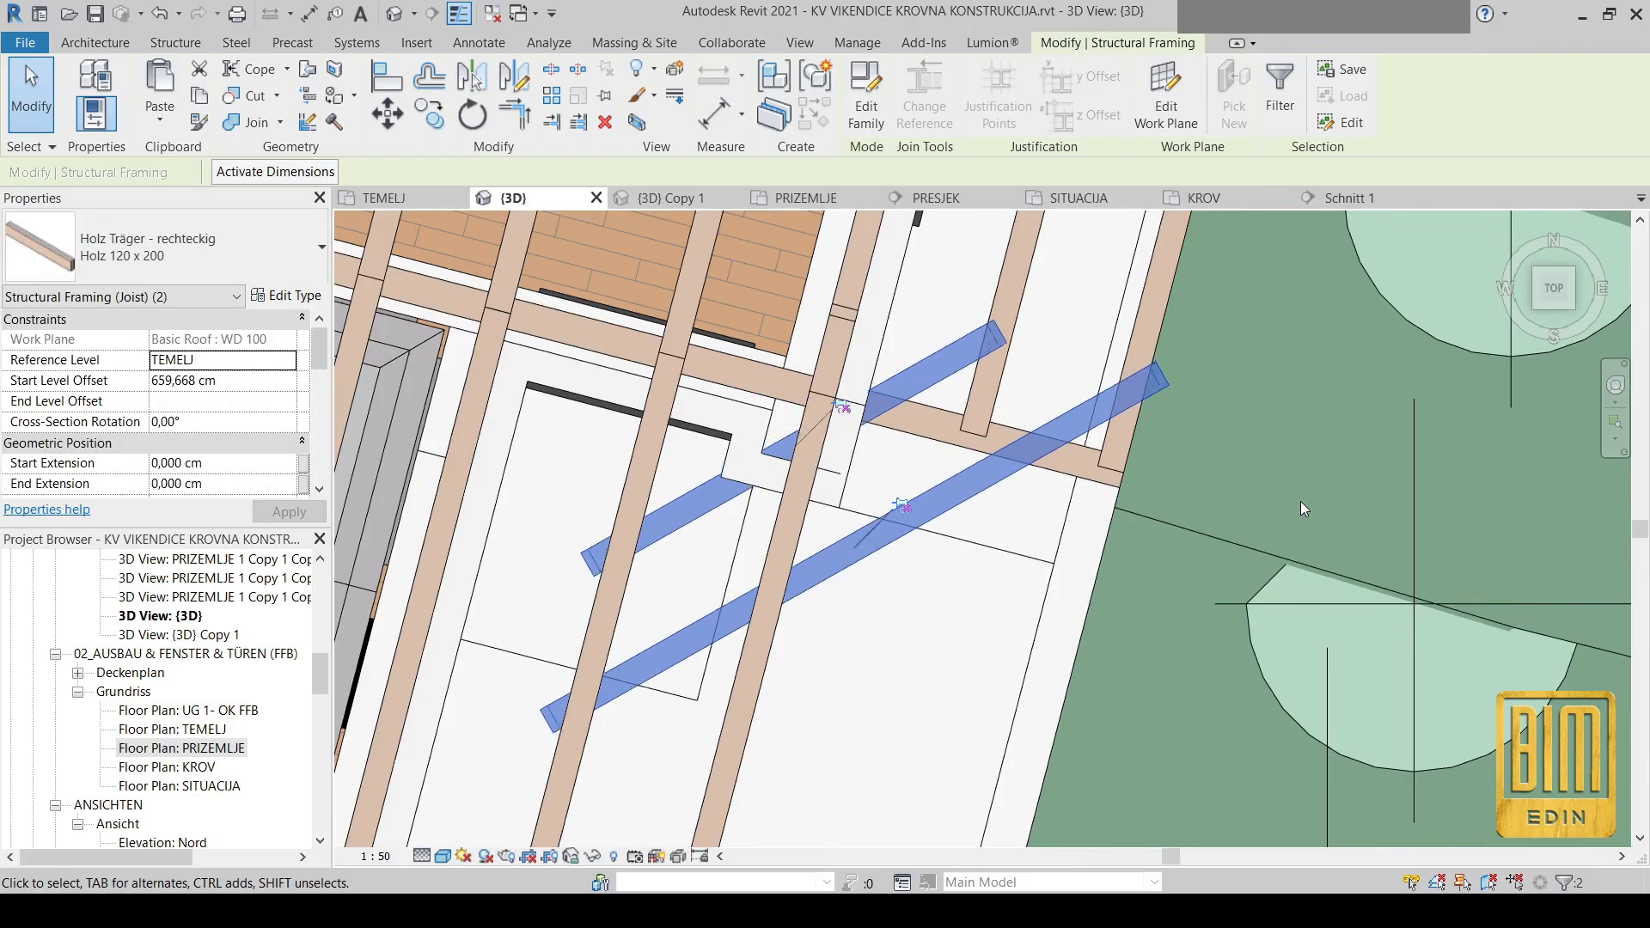
pyautogui.press('Right')
pyautogui.press('Right')
pyautogui.press('Right')
pyautogui.press('Right')
pyautogui.press('Right')
pyautogui.press('Right')
pyautogui.press('Right')
pyautogui.press('Right')
pyautogui.press('Right')
pyautogui.press('Right')
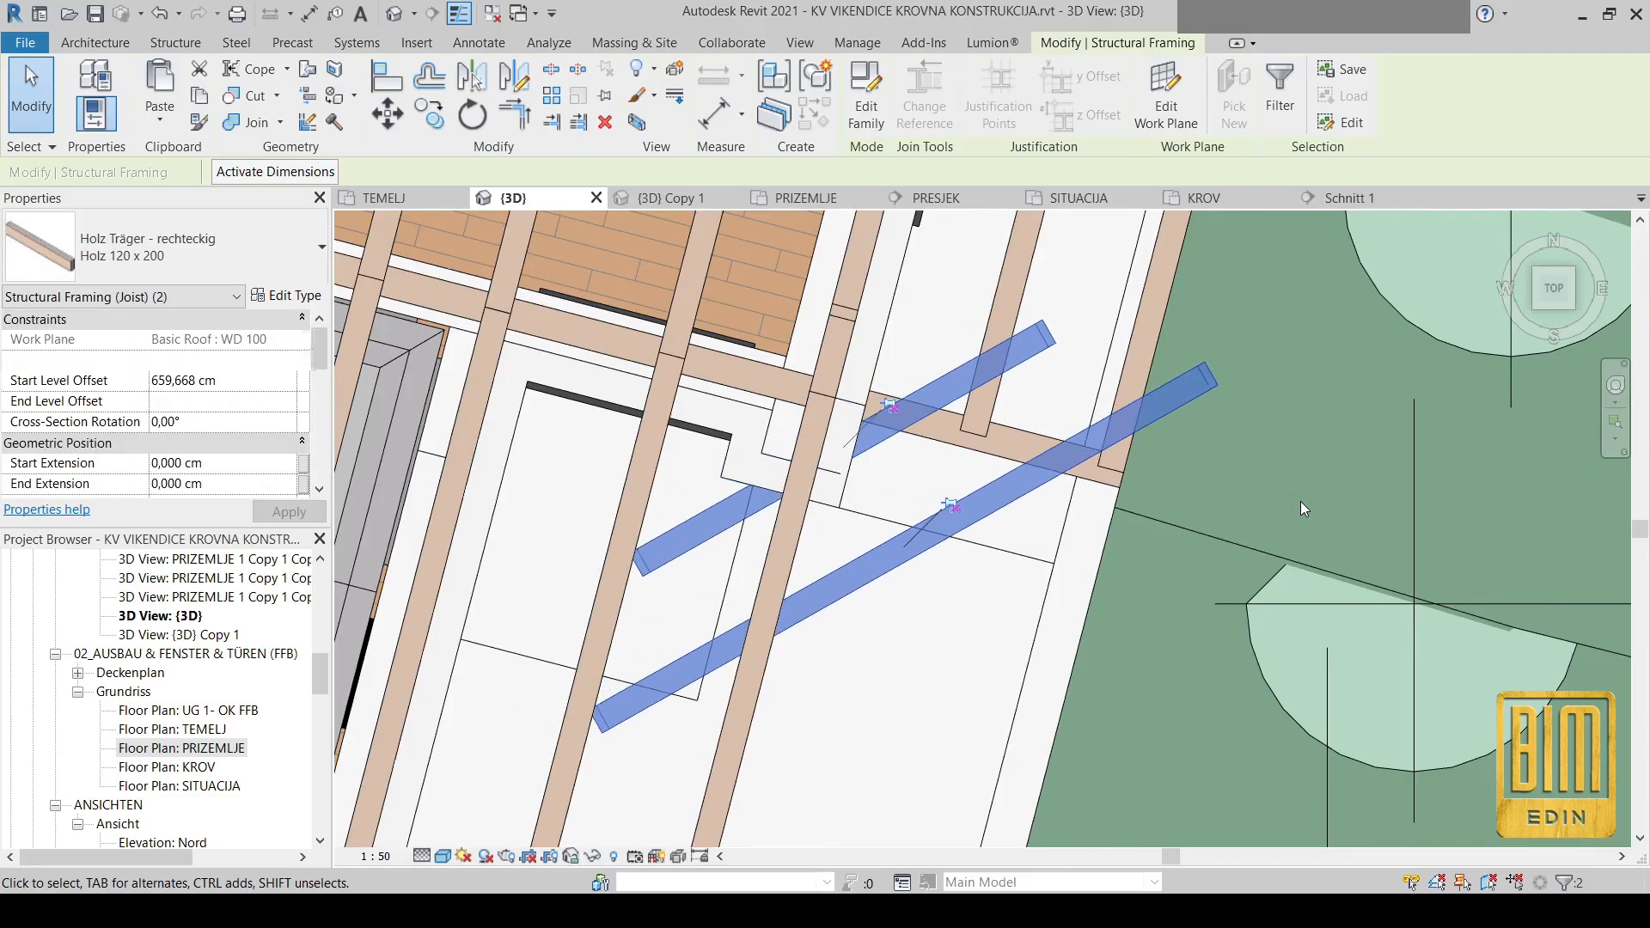
pyautogui.press('Right')
pyautogui.press('Right')
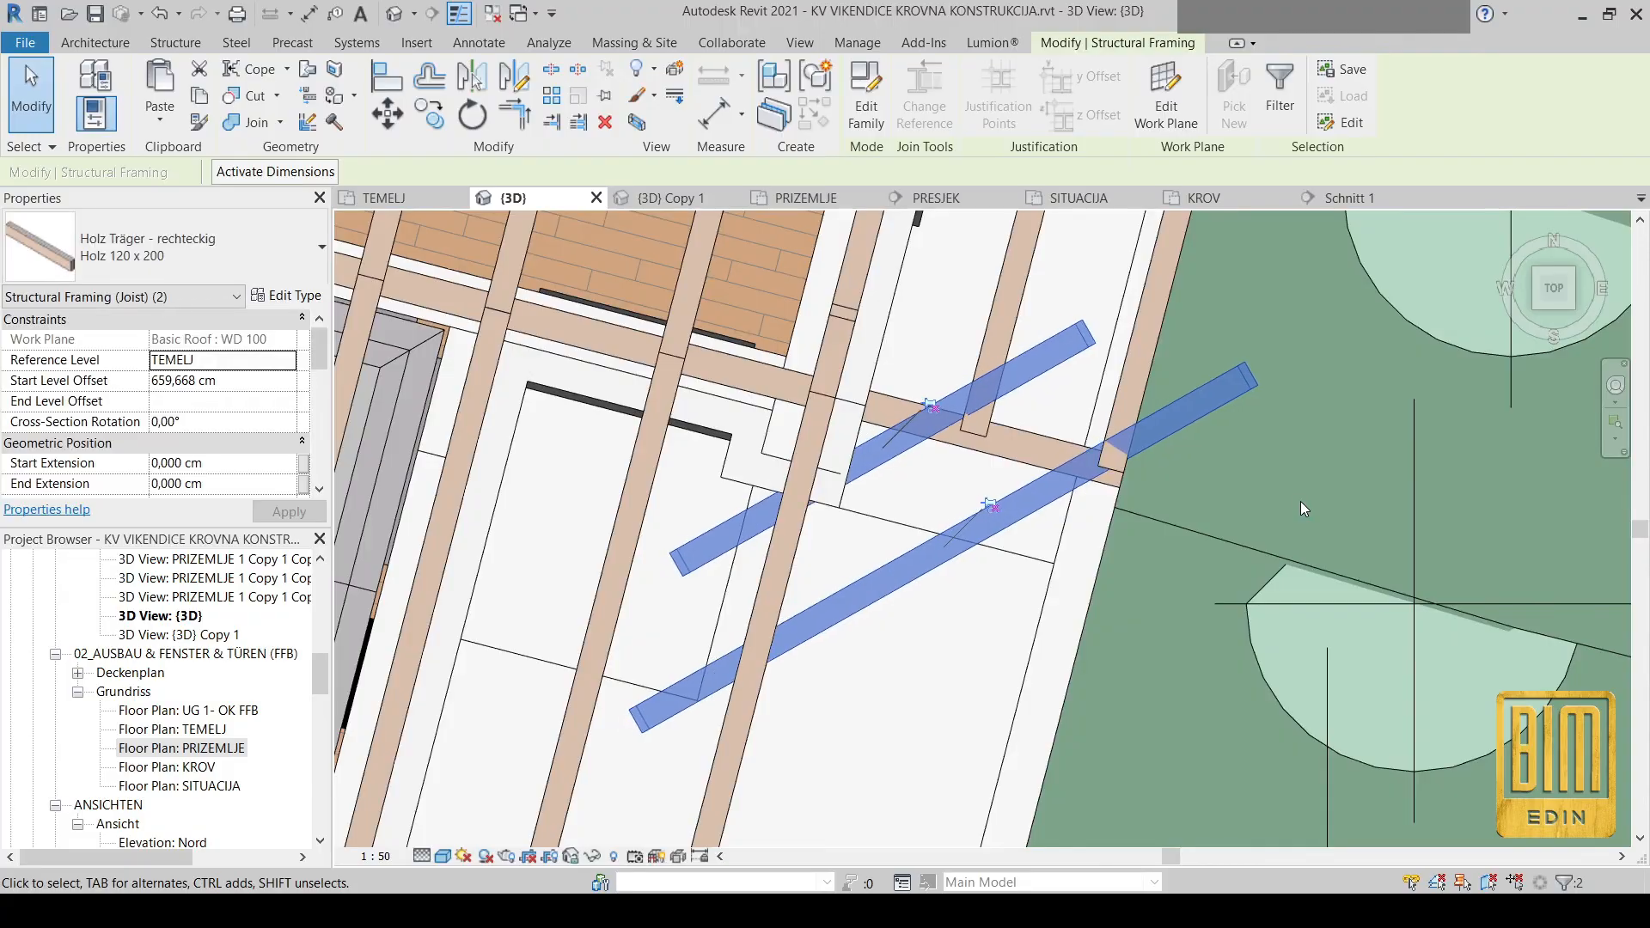
pyautogui.press('Left')
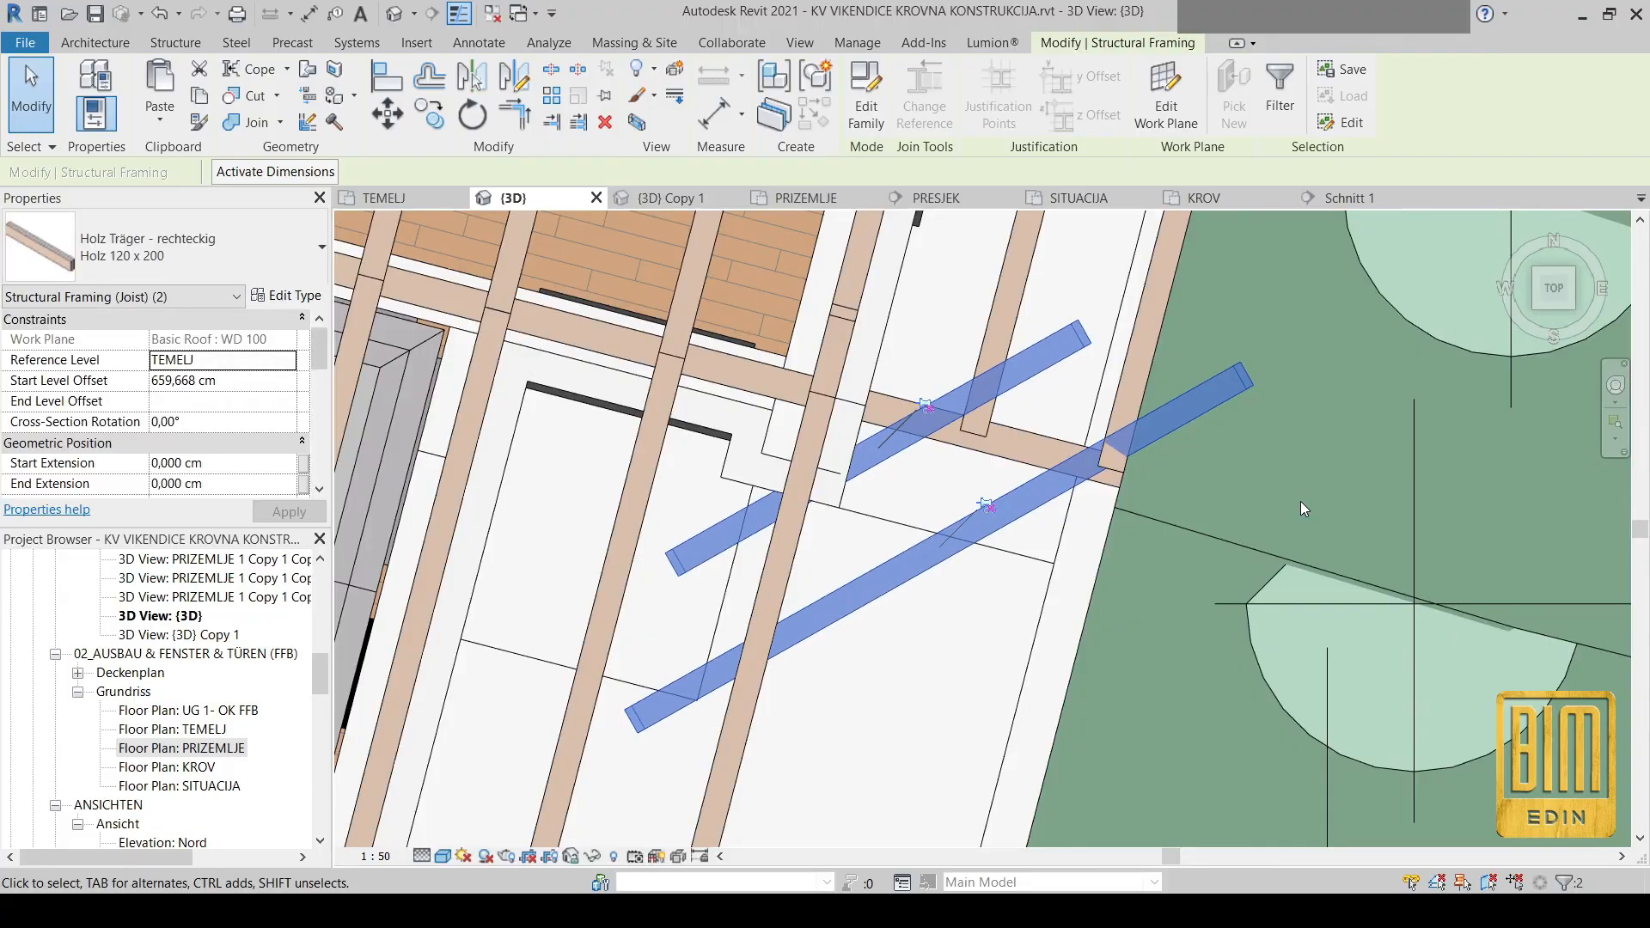
# Fine-tune the position of both diagonal beams so the longer one meets the corner between the outermost rafter and the purlin
pyautogui.scroll(4, 1137, 498)
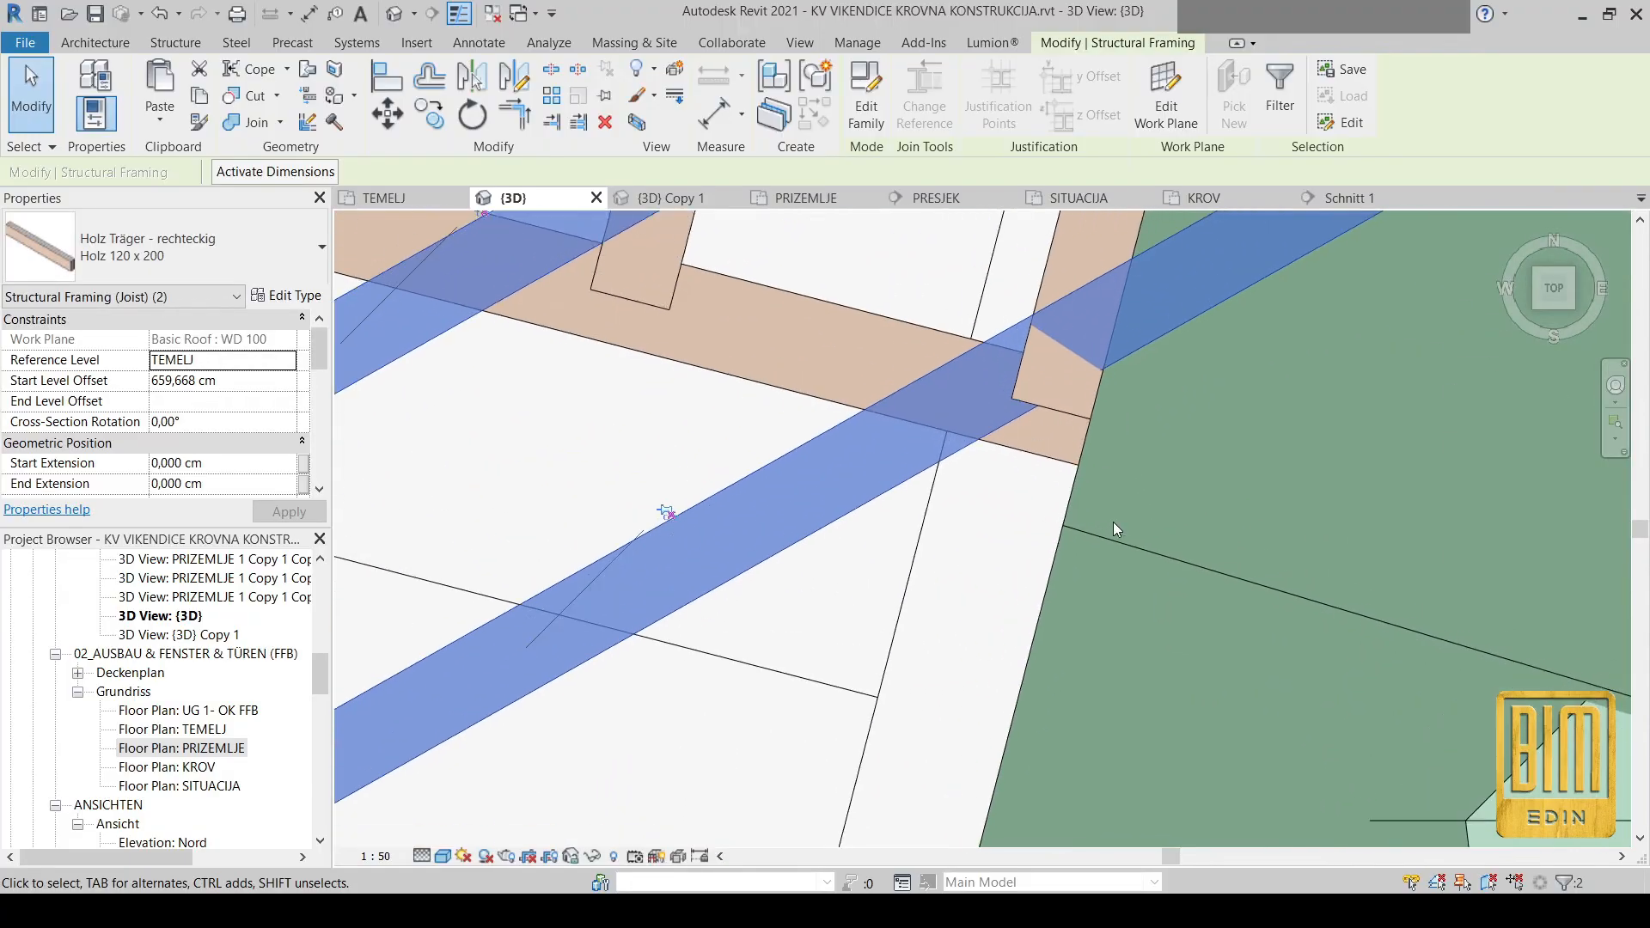
pyautogui.press('Down')
pyautogui.press('Down')
pyautogui.press('Down')
pyautogui.press('Down')
pyautogui.press('Down')
pyautogui.press('Down')
pyautogui.press('Down')
pyautogui.press('Down')
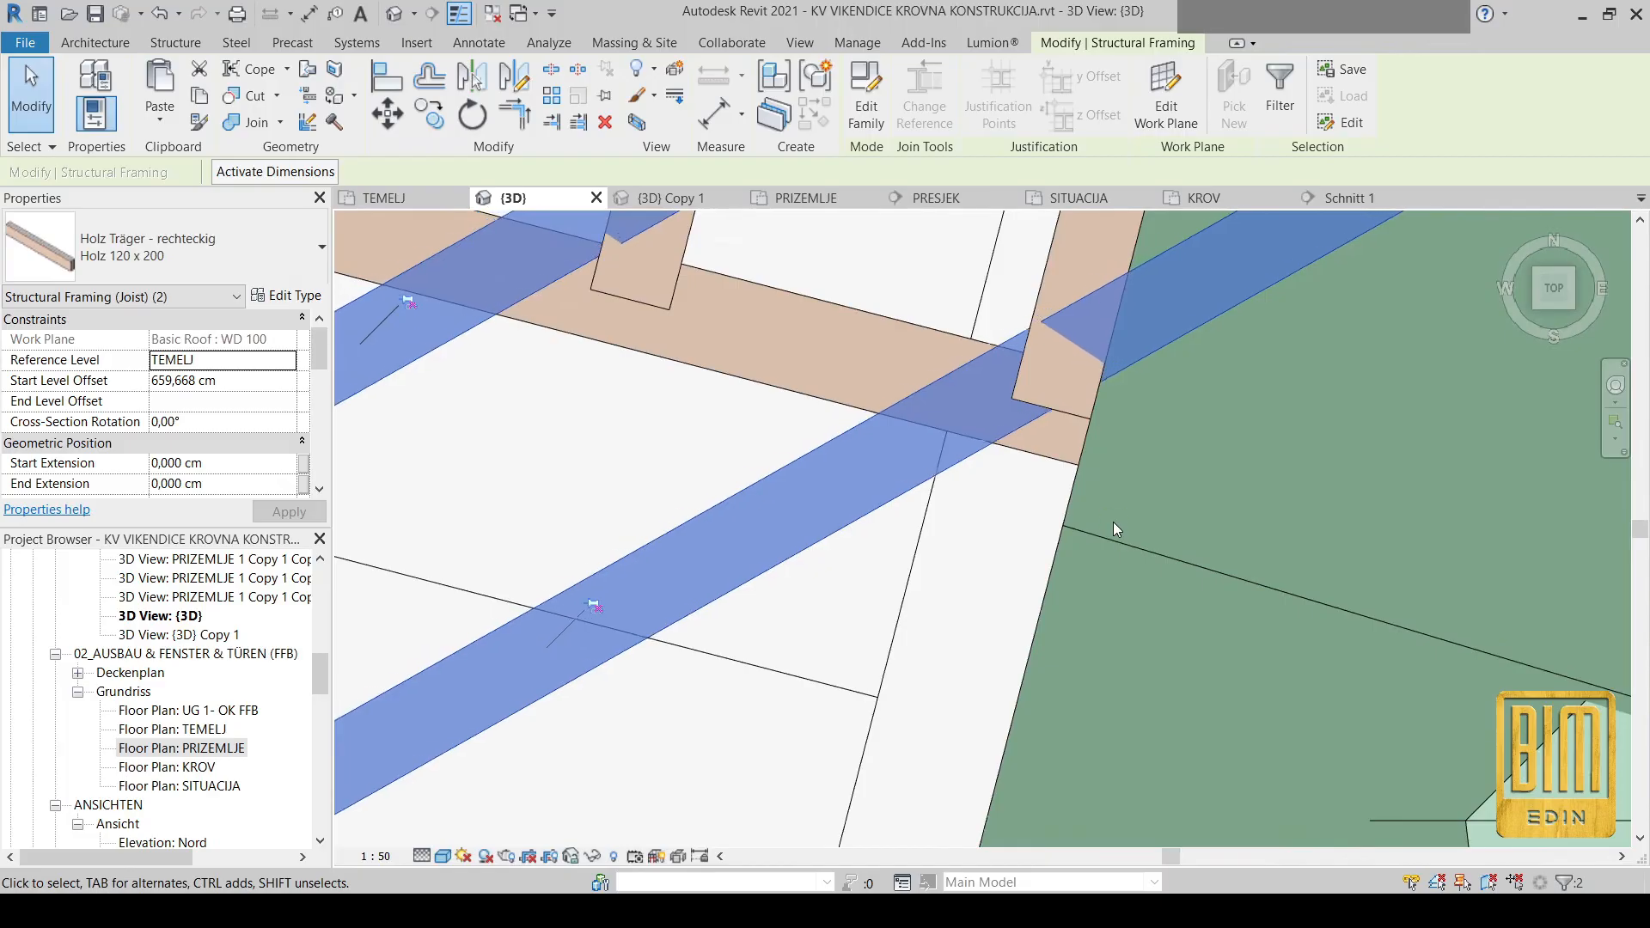
pyautogui.press('Right')
pyautogui.press('Right')
pyautogui.press('Right')
pyautogui.press('Right')
pyautogui.press('Right')
pyautogui.press('Right')
pyautogui.press('Right')
pyautogui.press('Right')
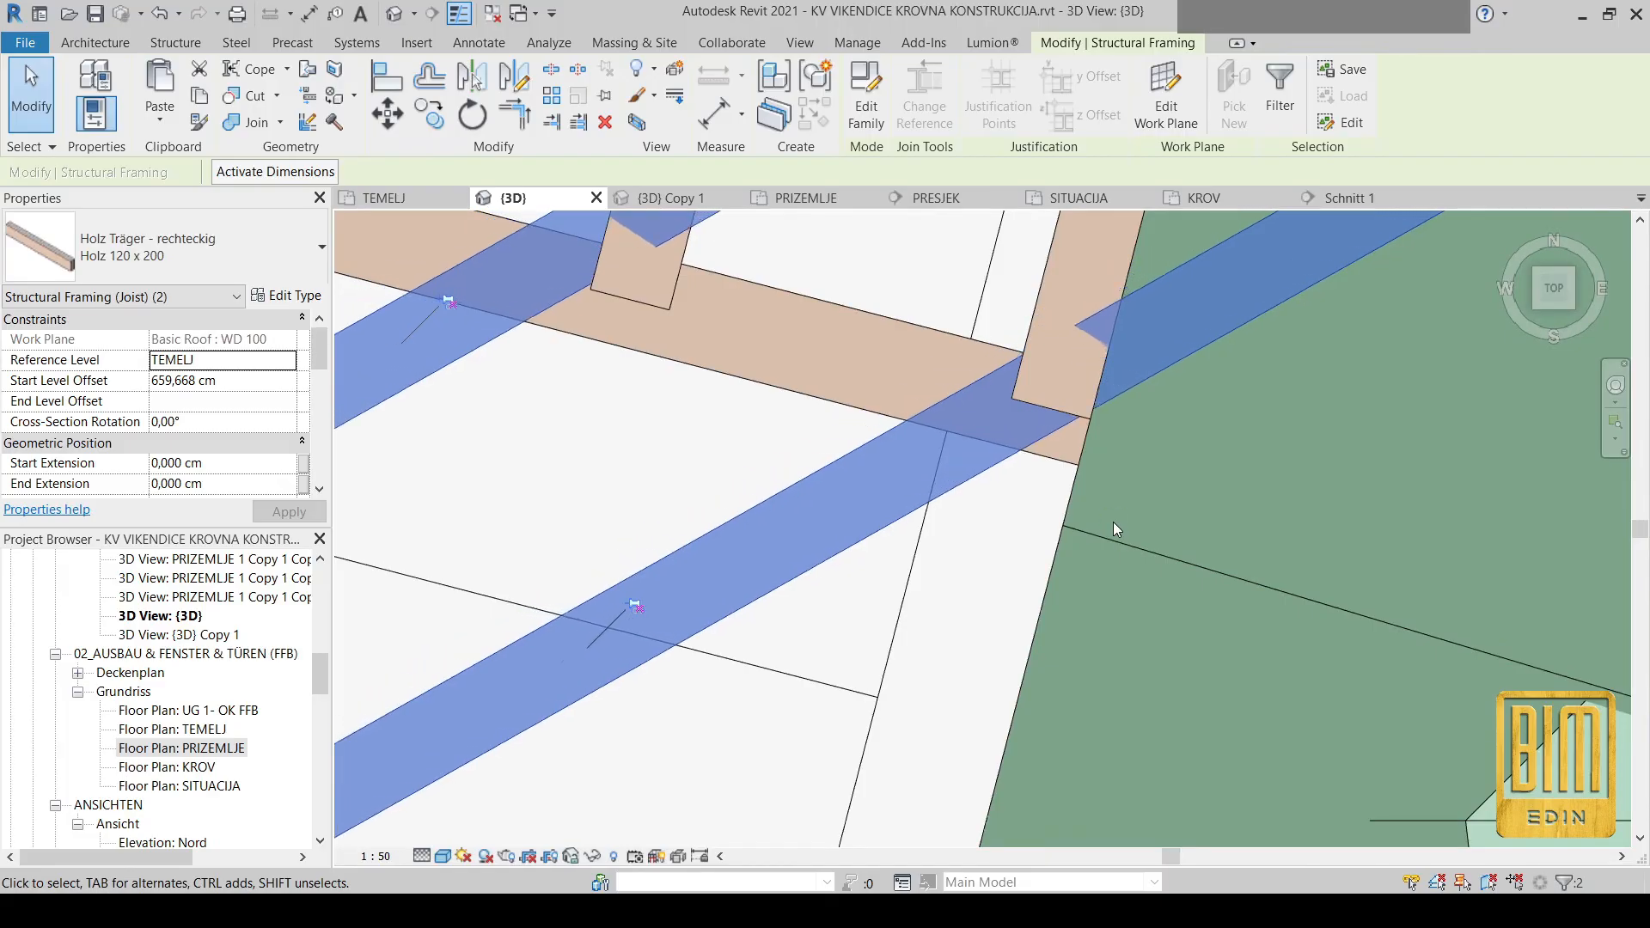
pyautogui.press('Right')
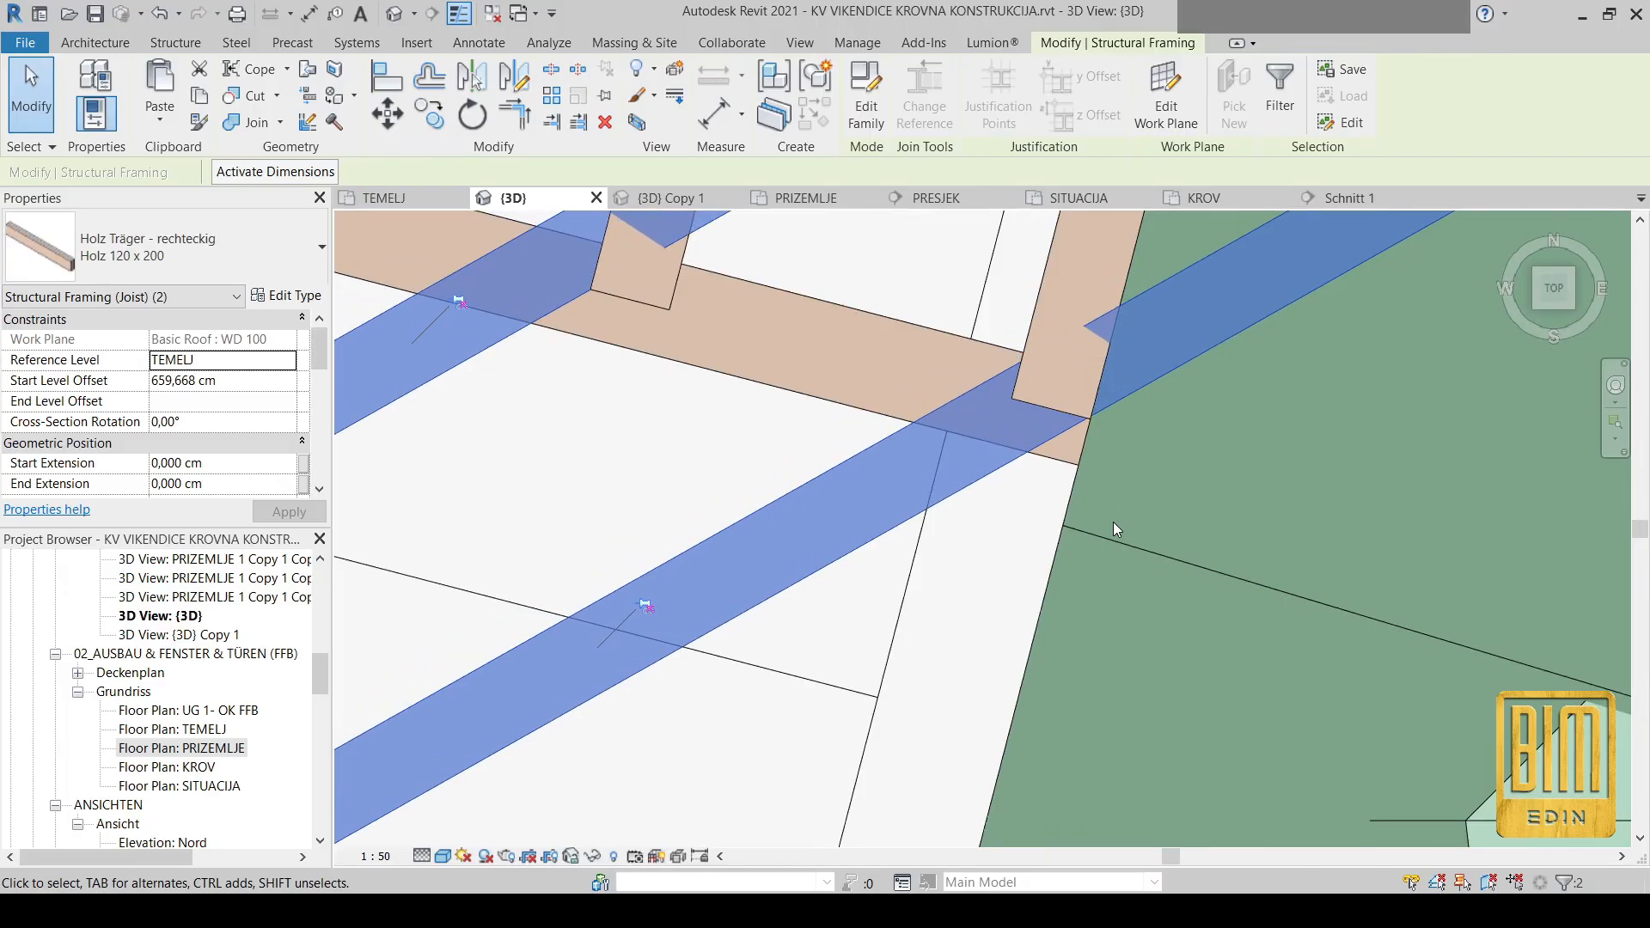
pyautogui.scroll(-3, 1112, 523)
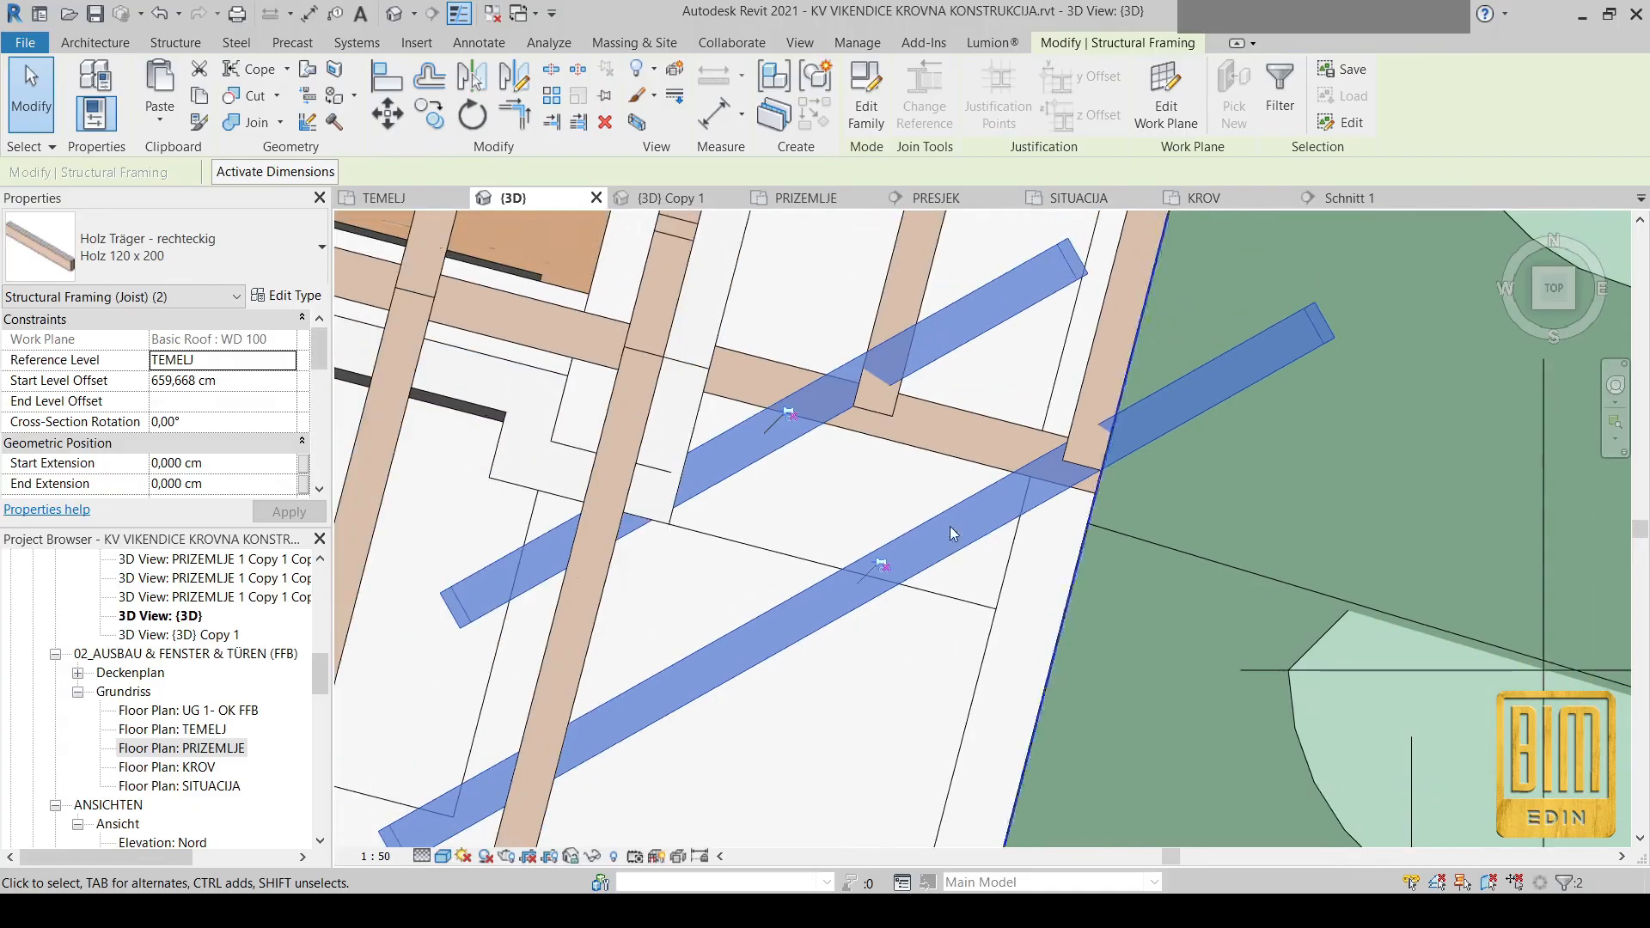
# Move only the shorter diagonal beam towards the outer side, so it meets the end of the short rafter at the purlin
pyautogui.click(757, 462)
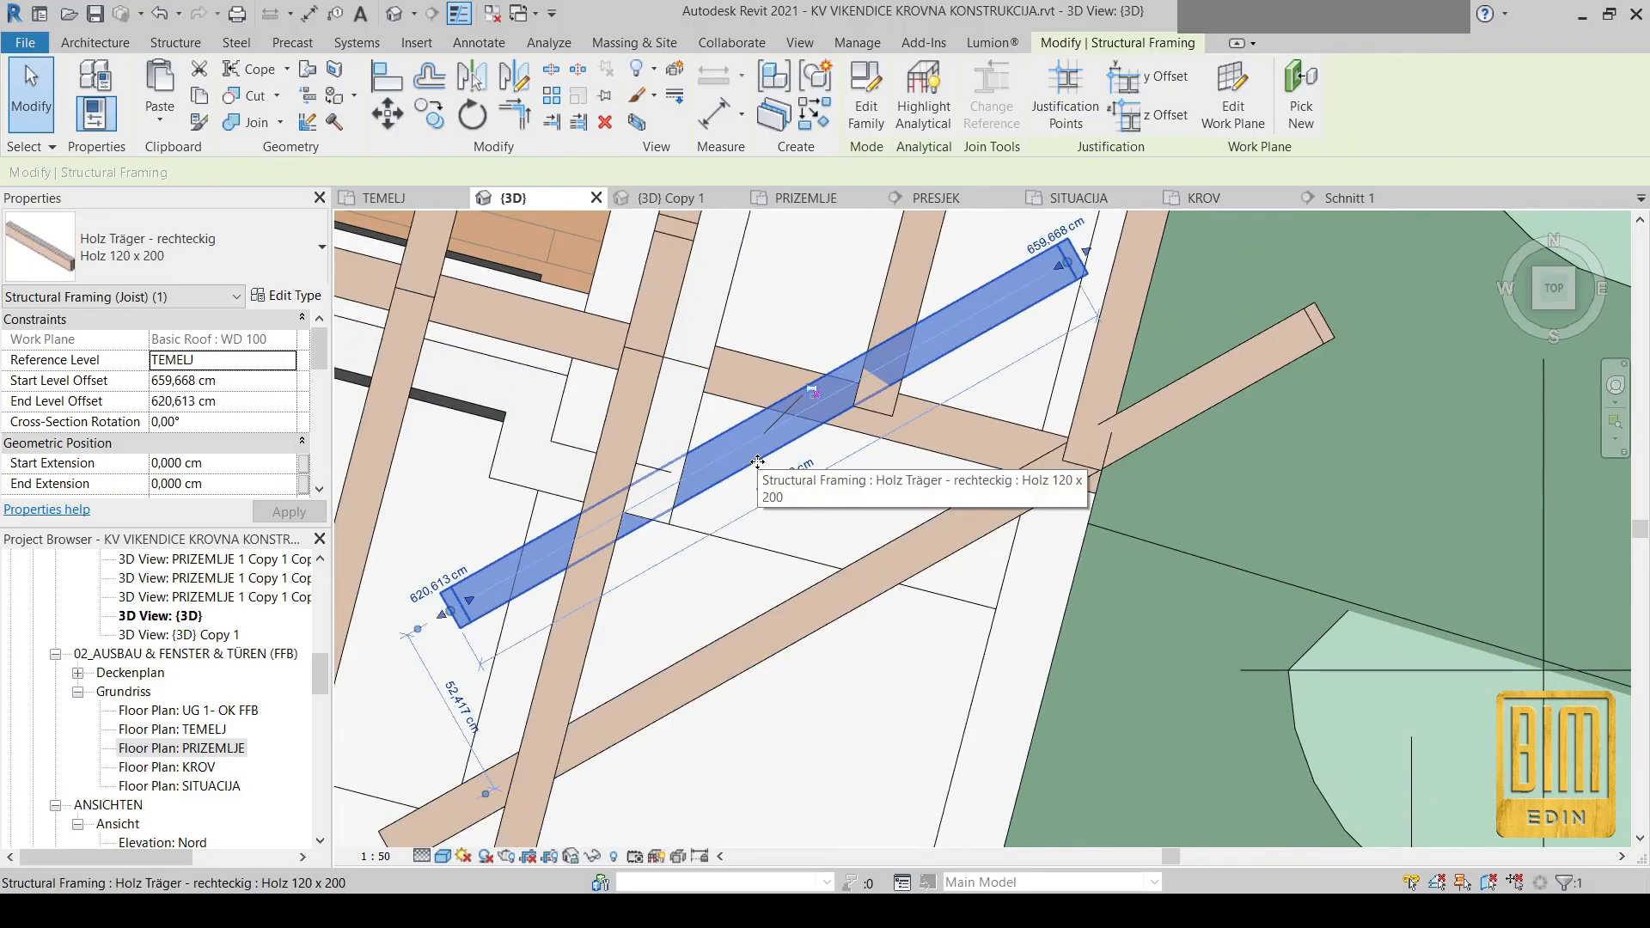
pyautogui.press('Right')
pyautogui.press('Right')
pyautogui.press('Right')
pyautogui.press('Right')
pyautogui.press('Right')
pyautogui.press('Right')
pyautogui.press('Right')
pyautogui.press('Right')
pyautogui.press('Right')
pyautogui.press('Right')
pyautogui.press('Right')
pyautogui.press('Right')
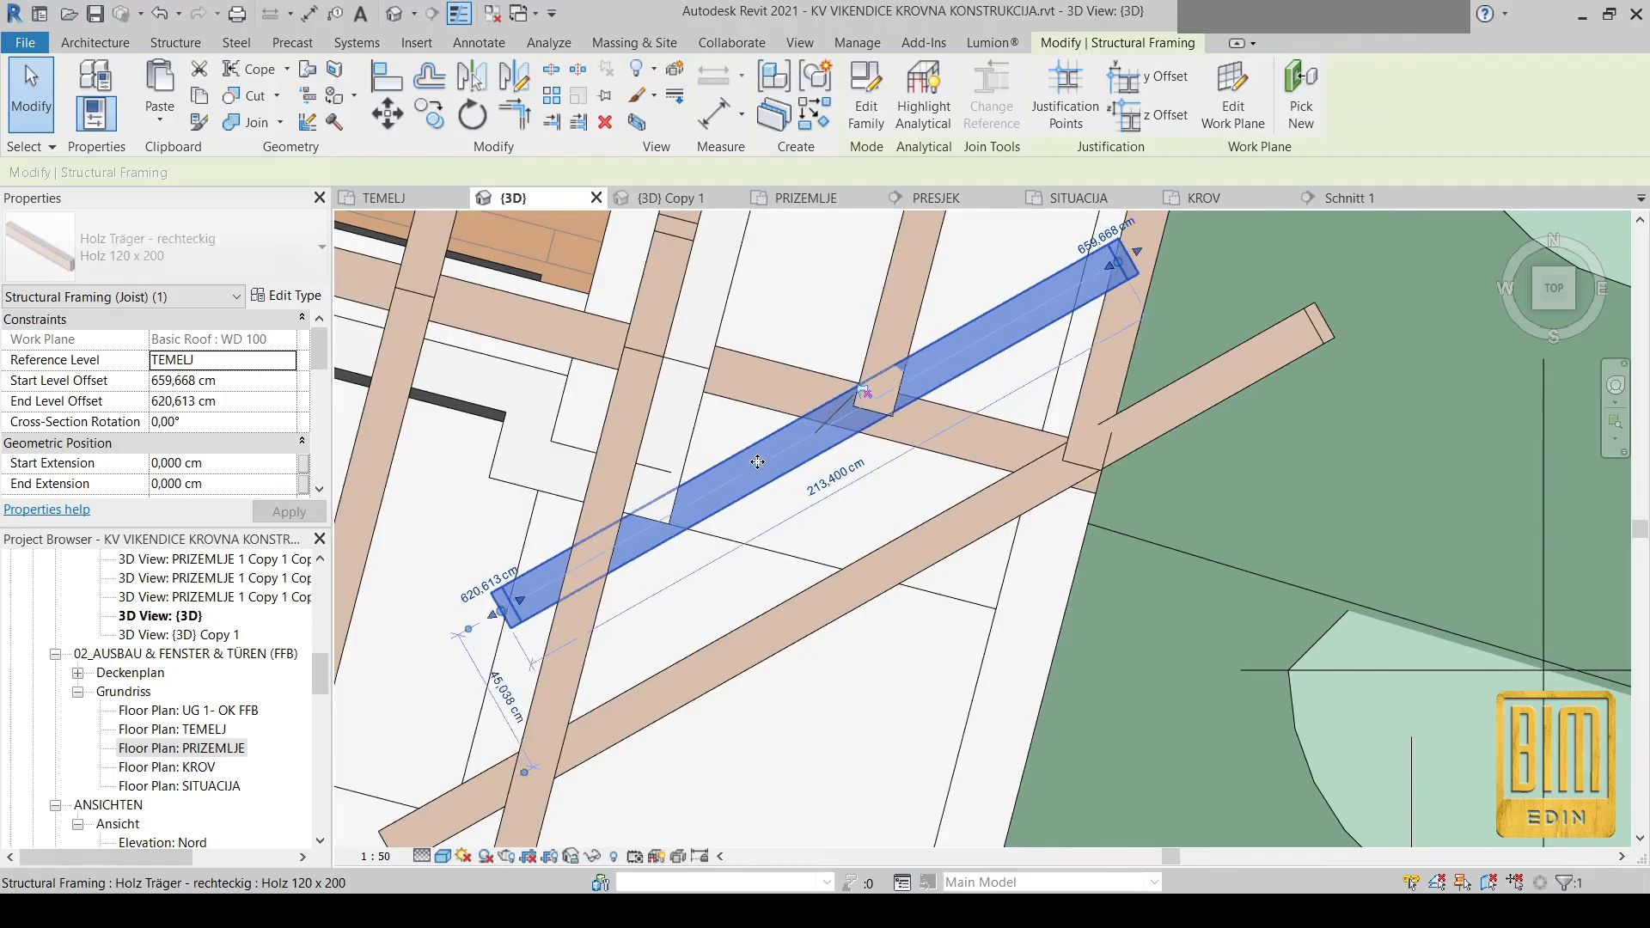
pyautogui.press('Right')
pyautogui.scroll(-5, 1163, 660)
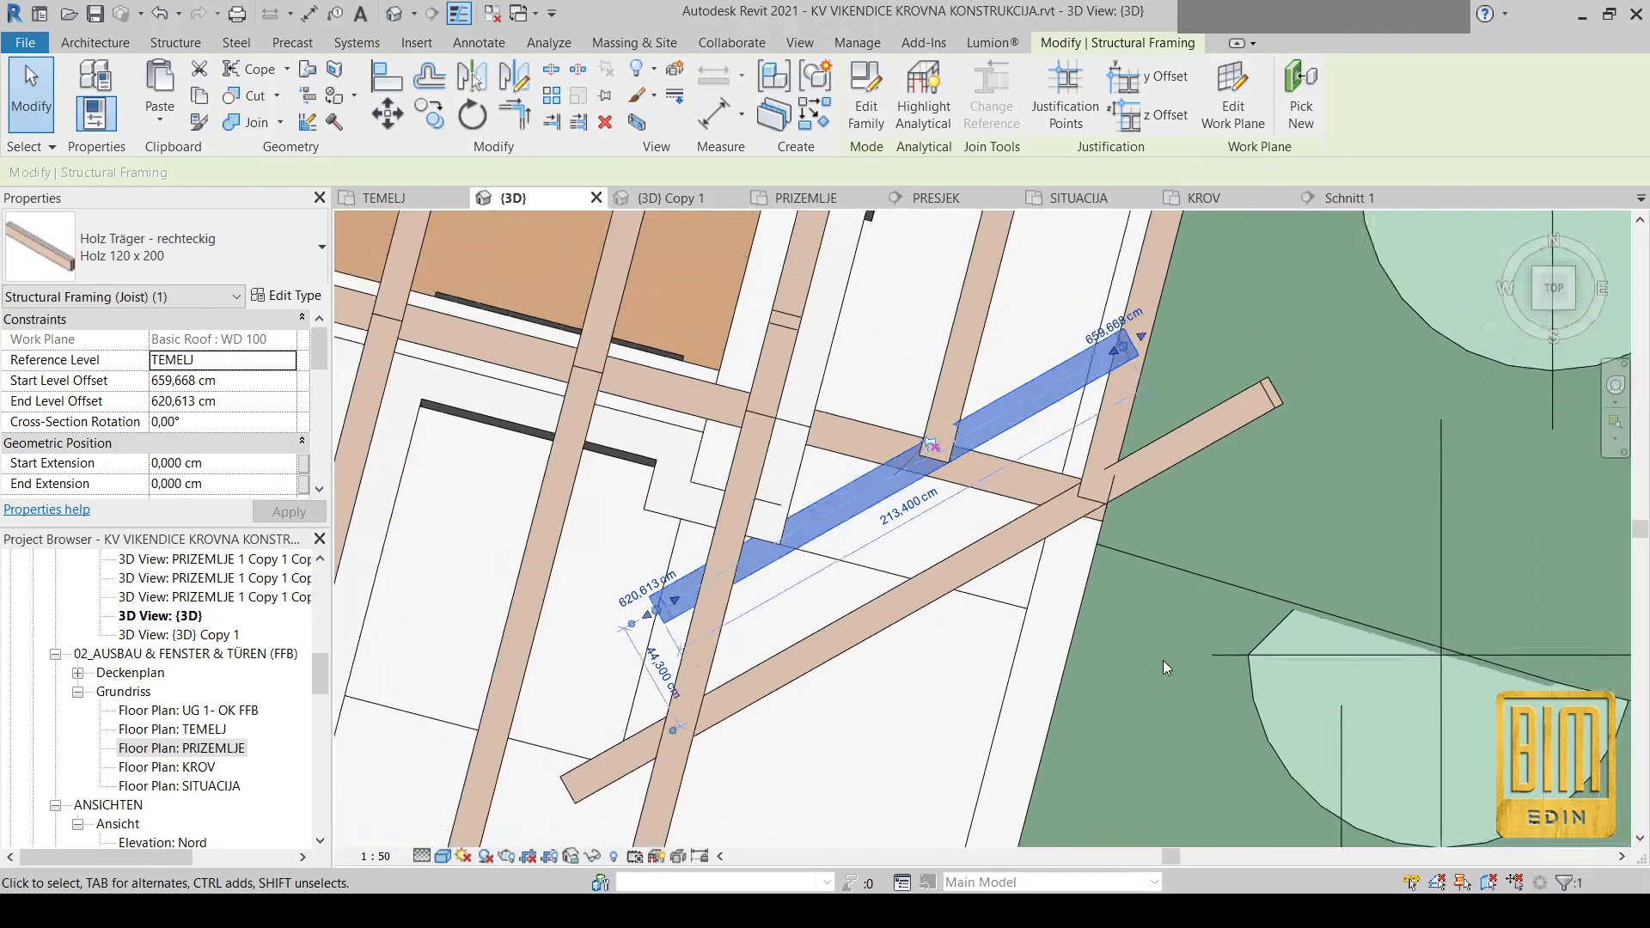
# Copy the upper roof beam system and paste it aligned to the same place
pyautogui.scroll(5, 643, 488)
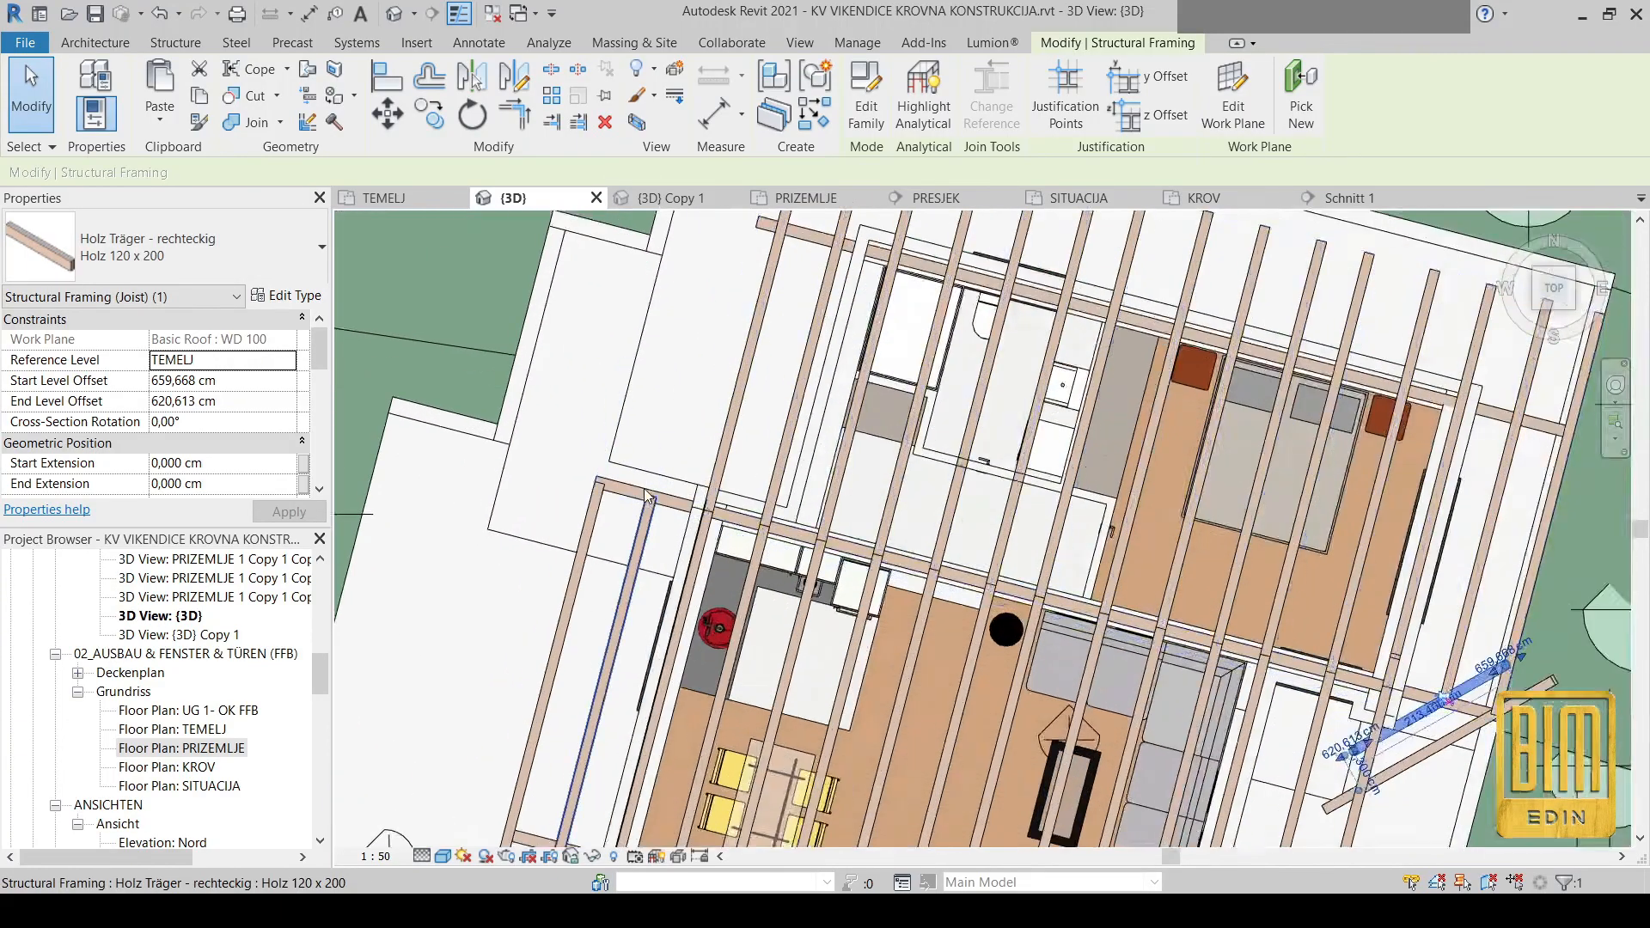
pyautogui.scroll(-5, 693, 526)
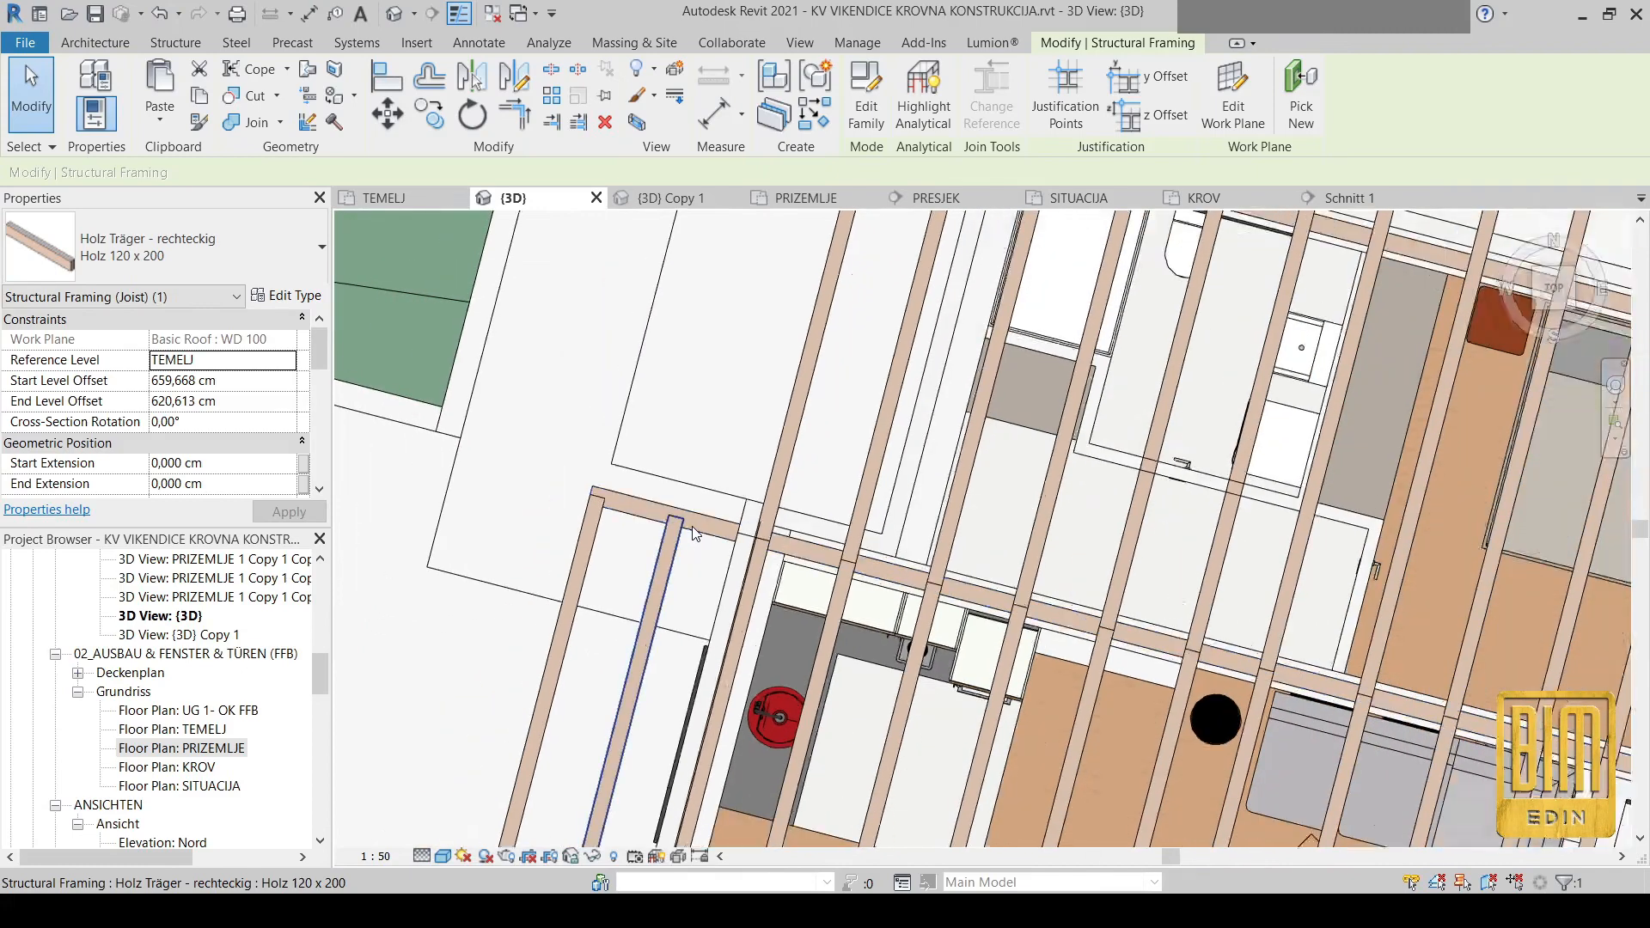
pyautogui.moveTo(762, 608); pyautogui.dragTo(753, 530, button='middle')
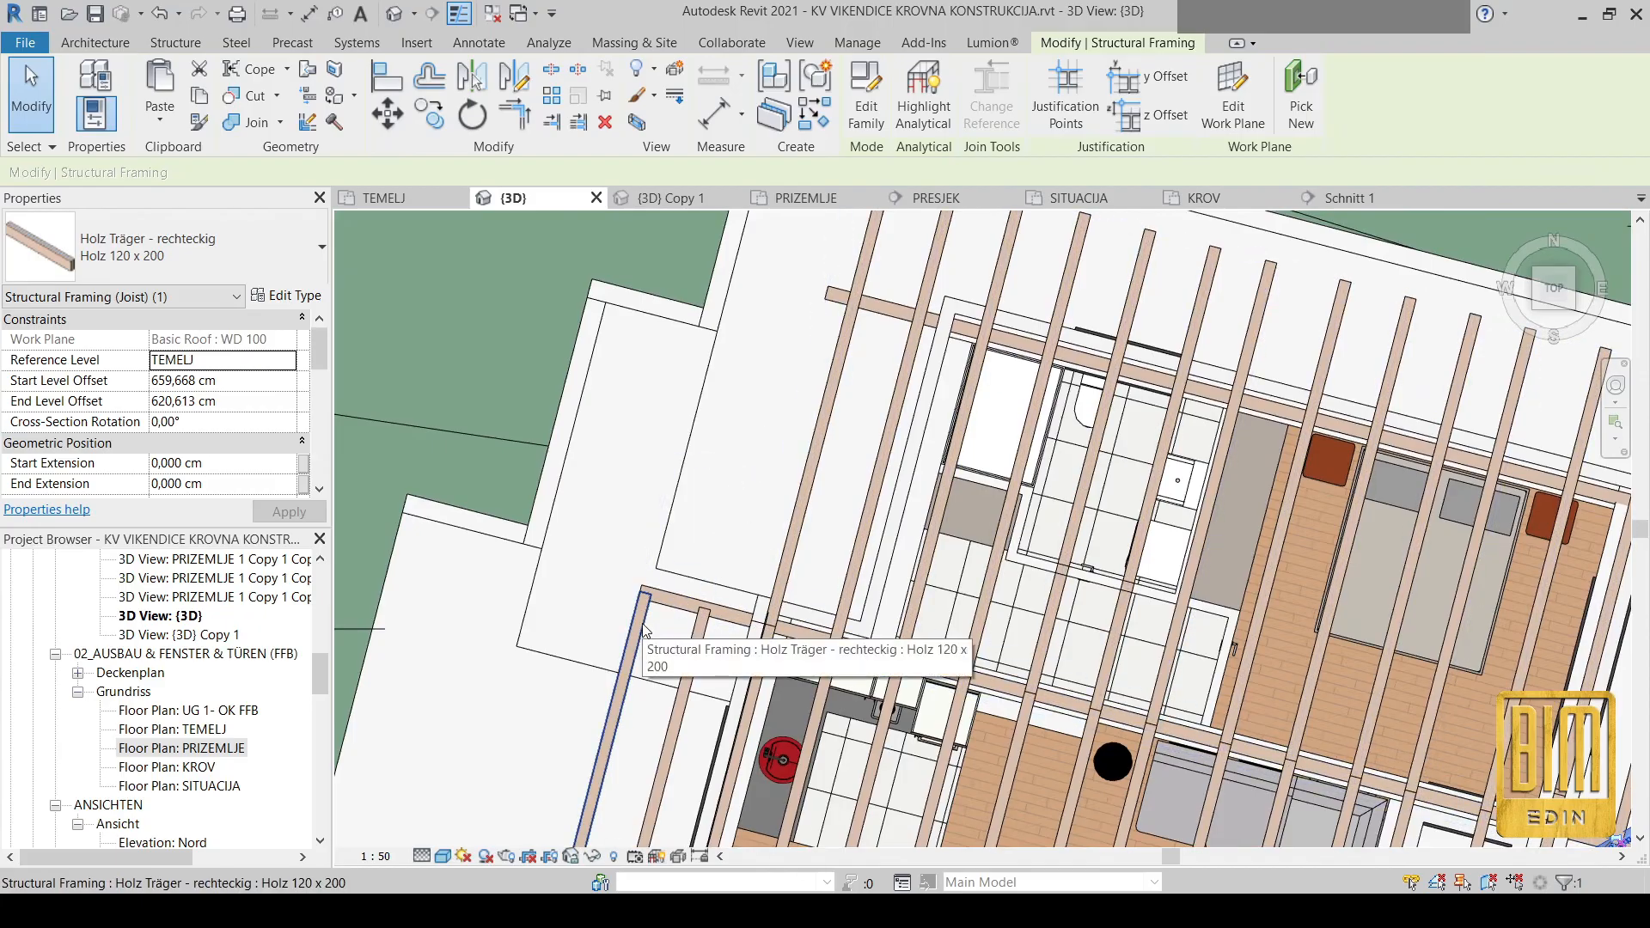
pyautogui.click(668, 537)
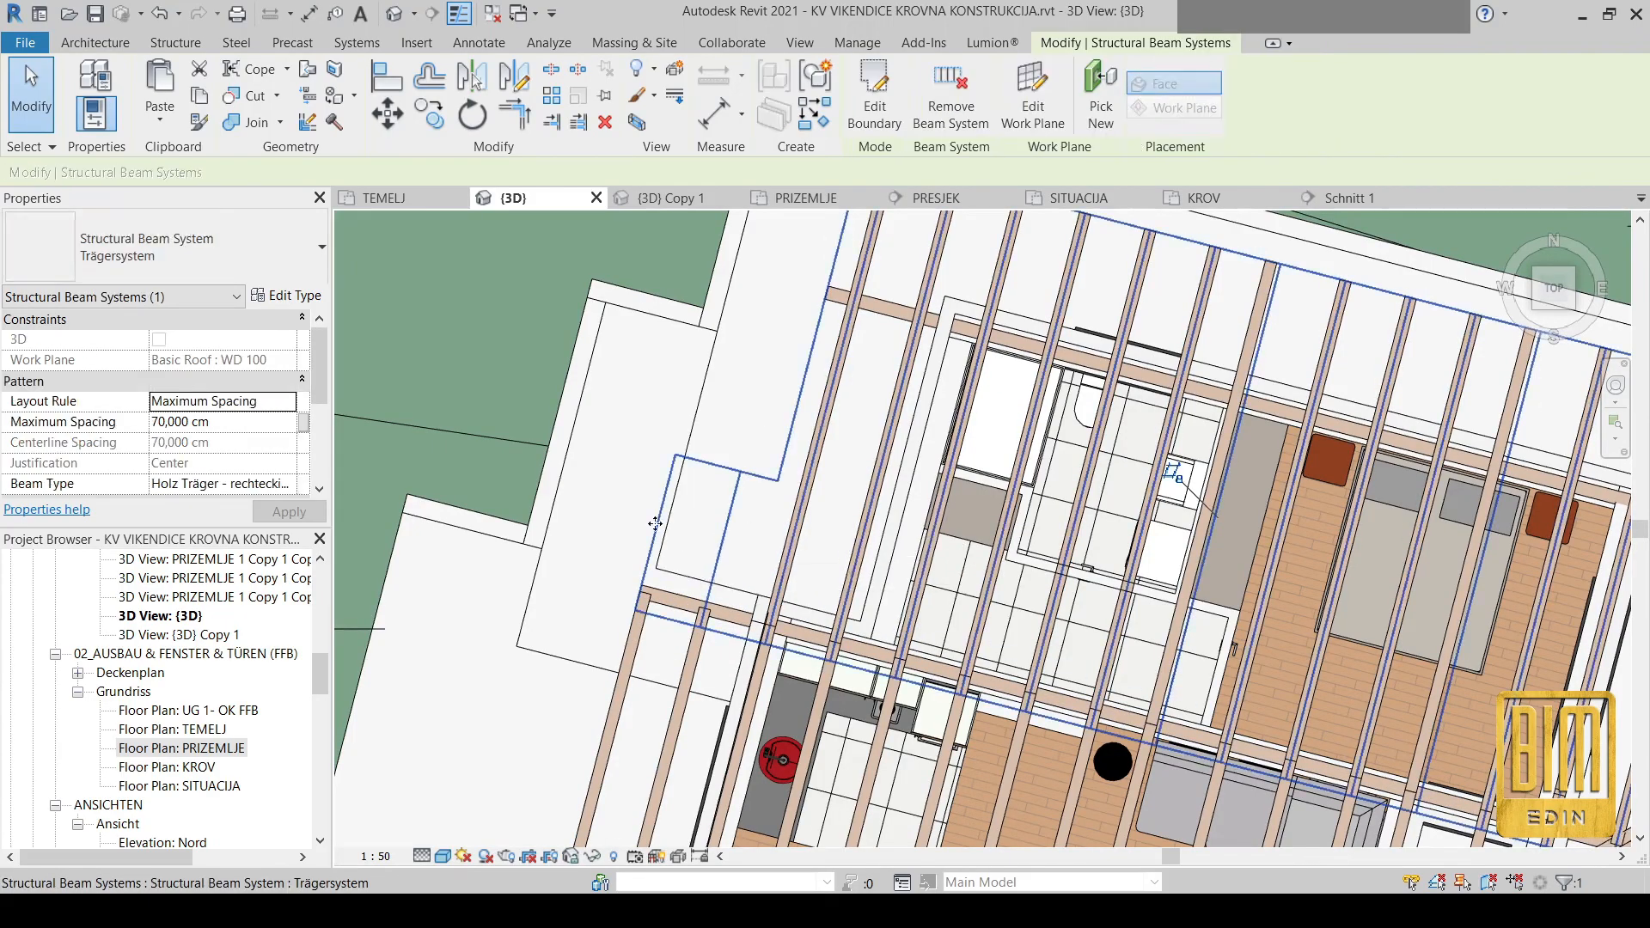
pyautogui.click(163, 129)
pyautogui.click(249, 320)
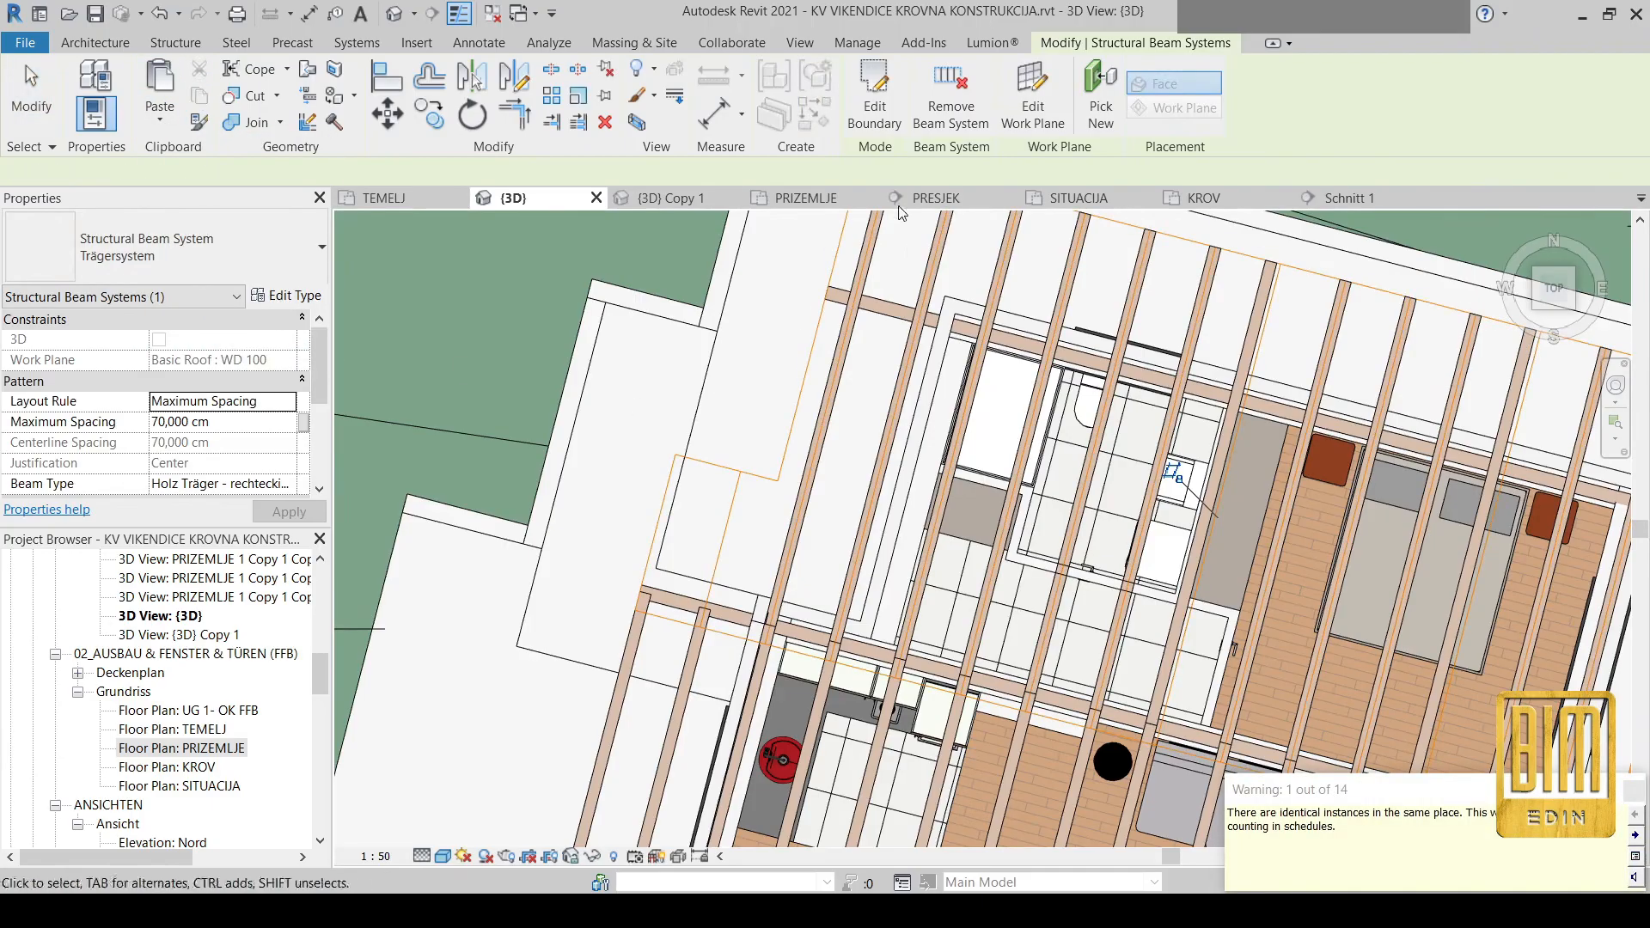
# Edit the boundary of the pasted beam system and delete all of its sketch lines
pyautogui.click(874, 99)
pyautogui.scroll(-2, 687, 459)
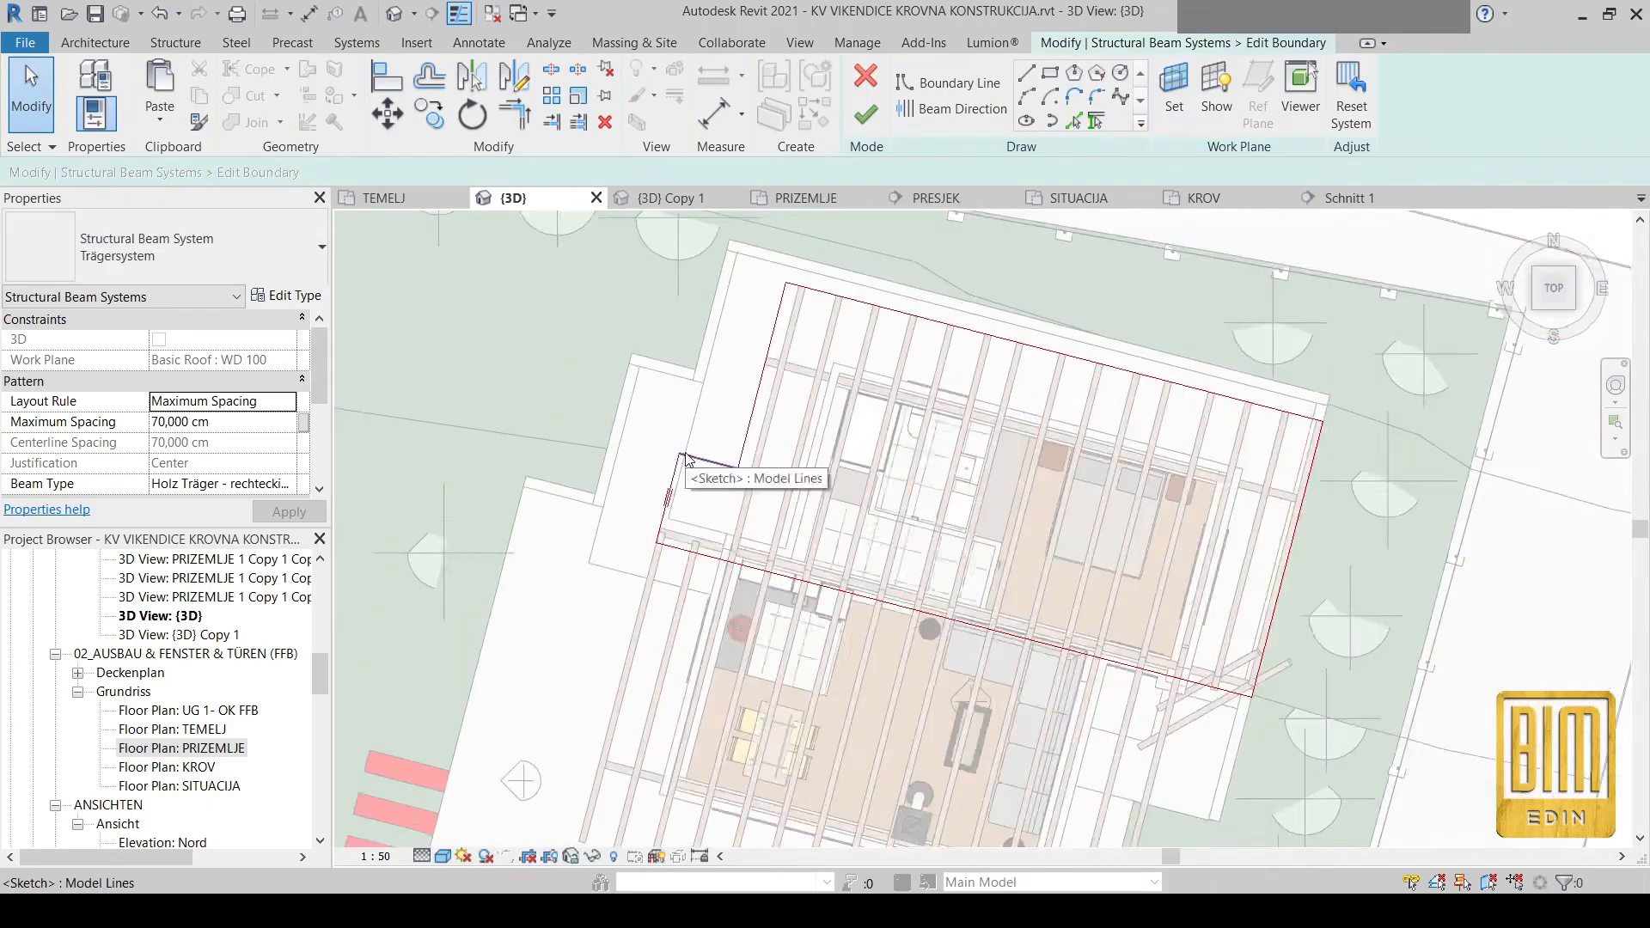
pyautogui.scroll(-1, 686, 460)
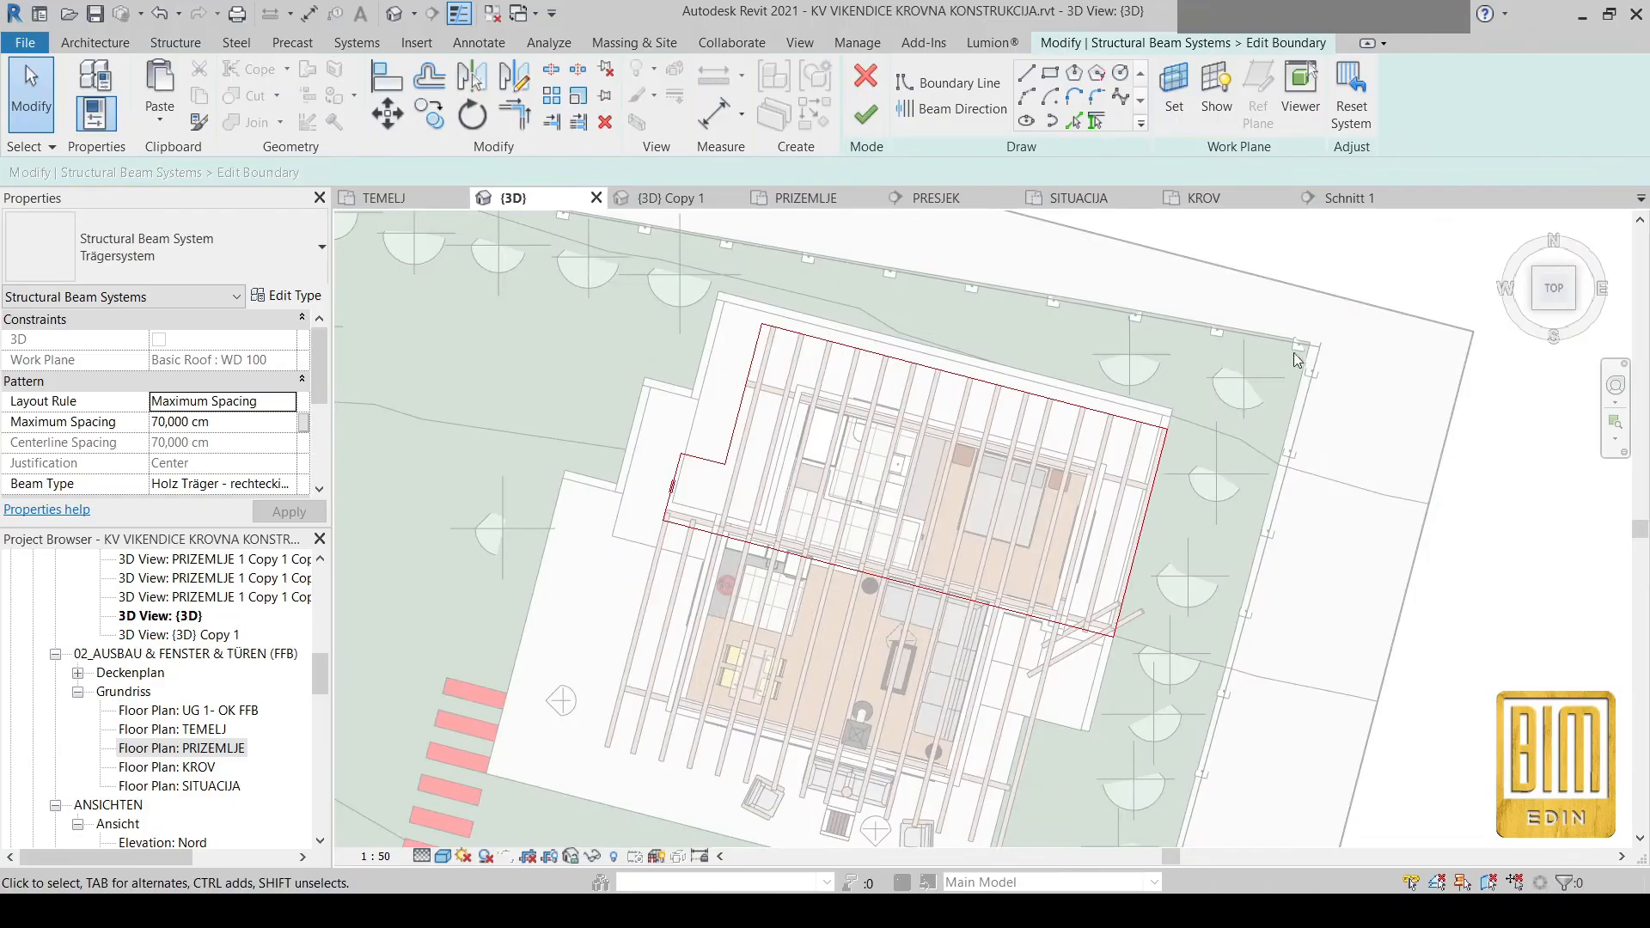
pyautogui.moveTo(1304, 381); pyautogui.dragTo(987, 676)
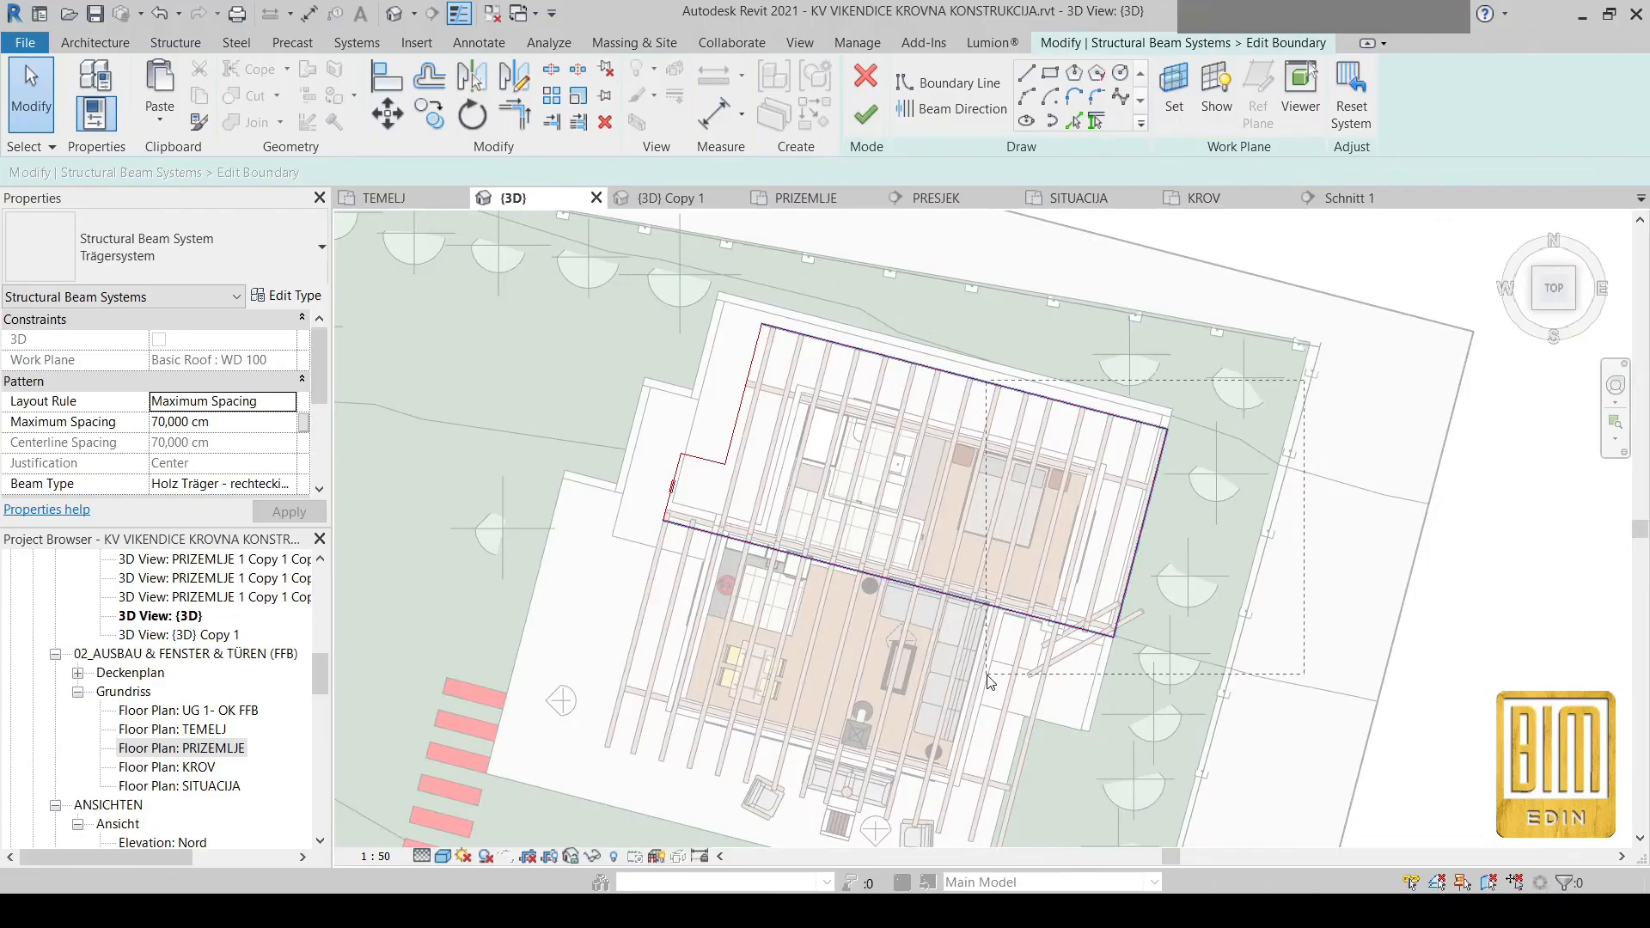
pyautogui.moveTo(627, 666); pyautogui.dragTo(626, 667)
pyautogui.rightClick(635, 667)
pyautogui.click(687, 428)
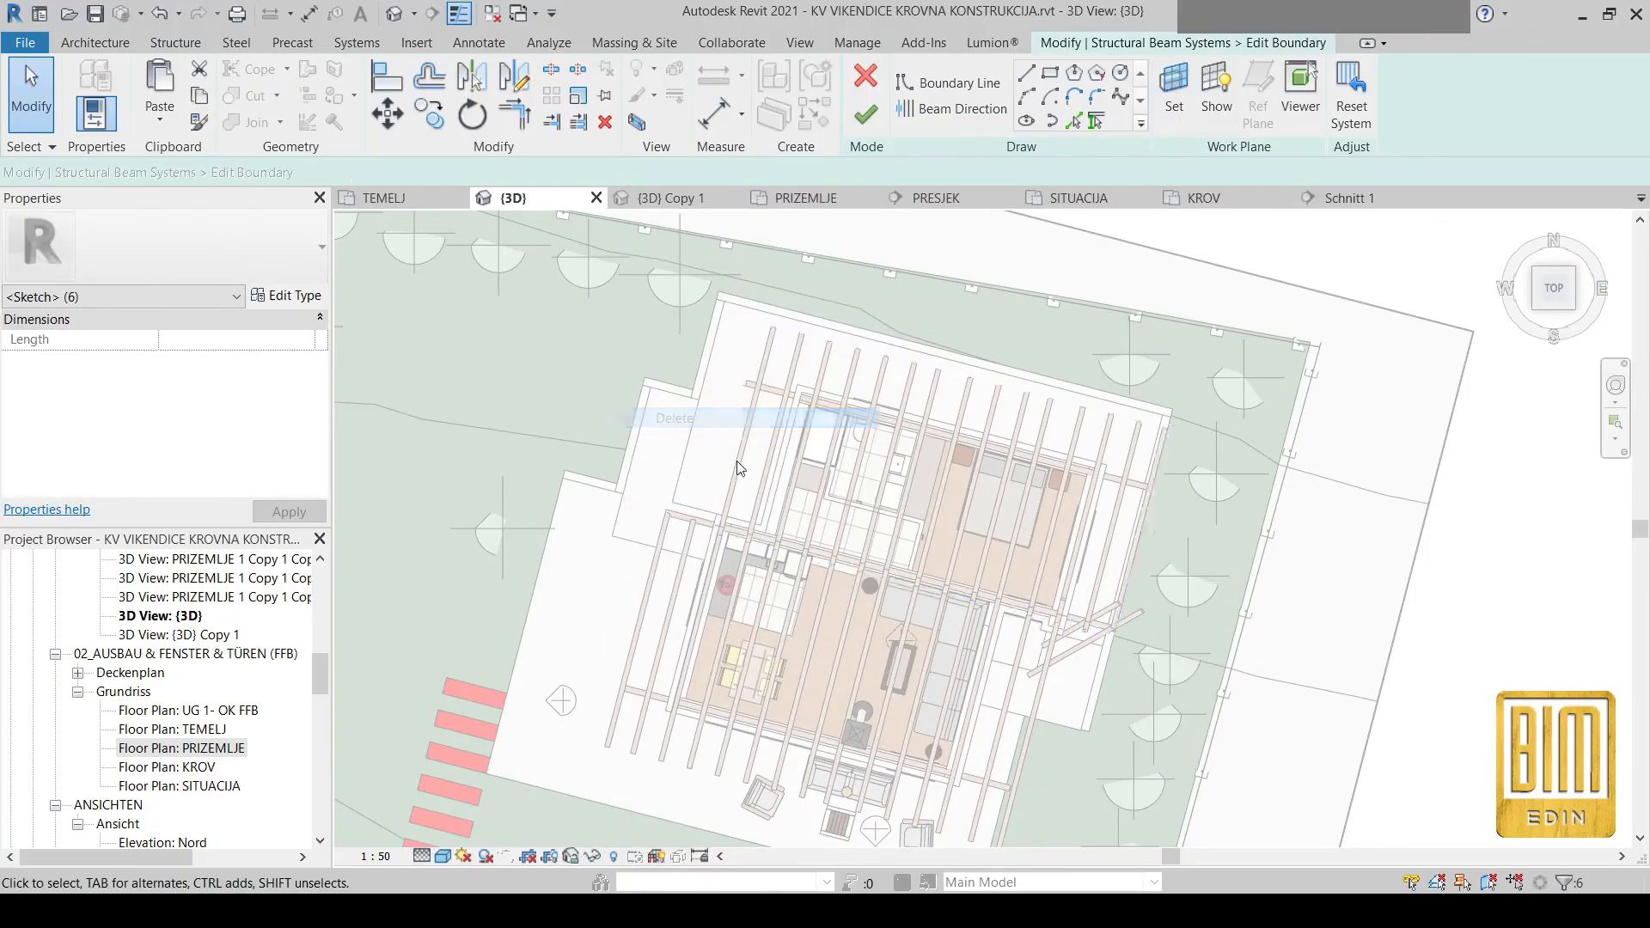
# Create boundary lines by picking the outer side of the first long rafter and the upper edge of the purlin, with zero offset
pyautogui.scroll(4, 715, 500)
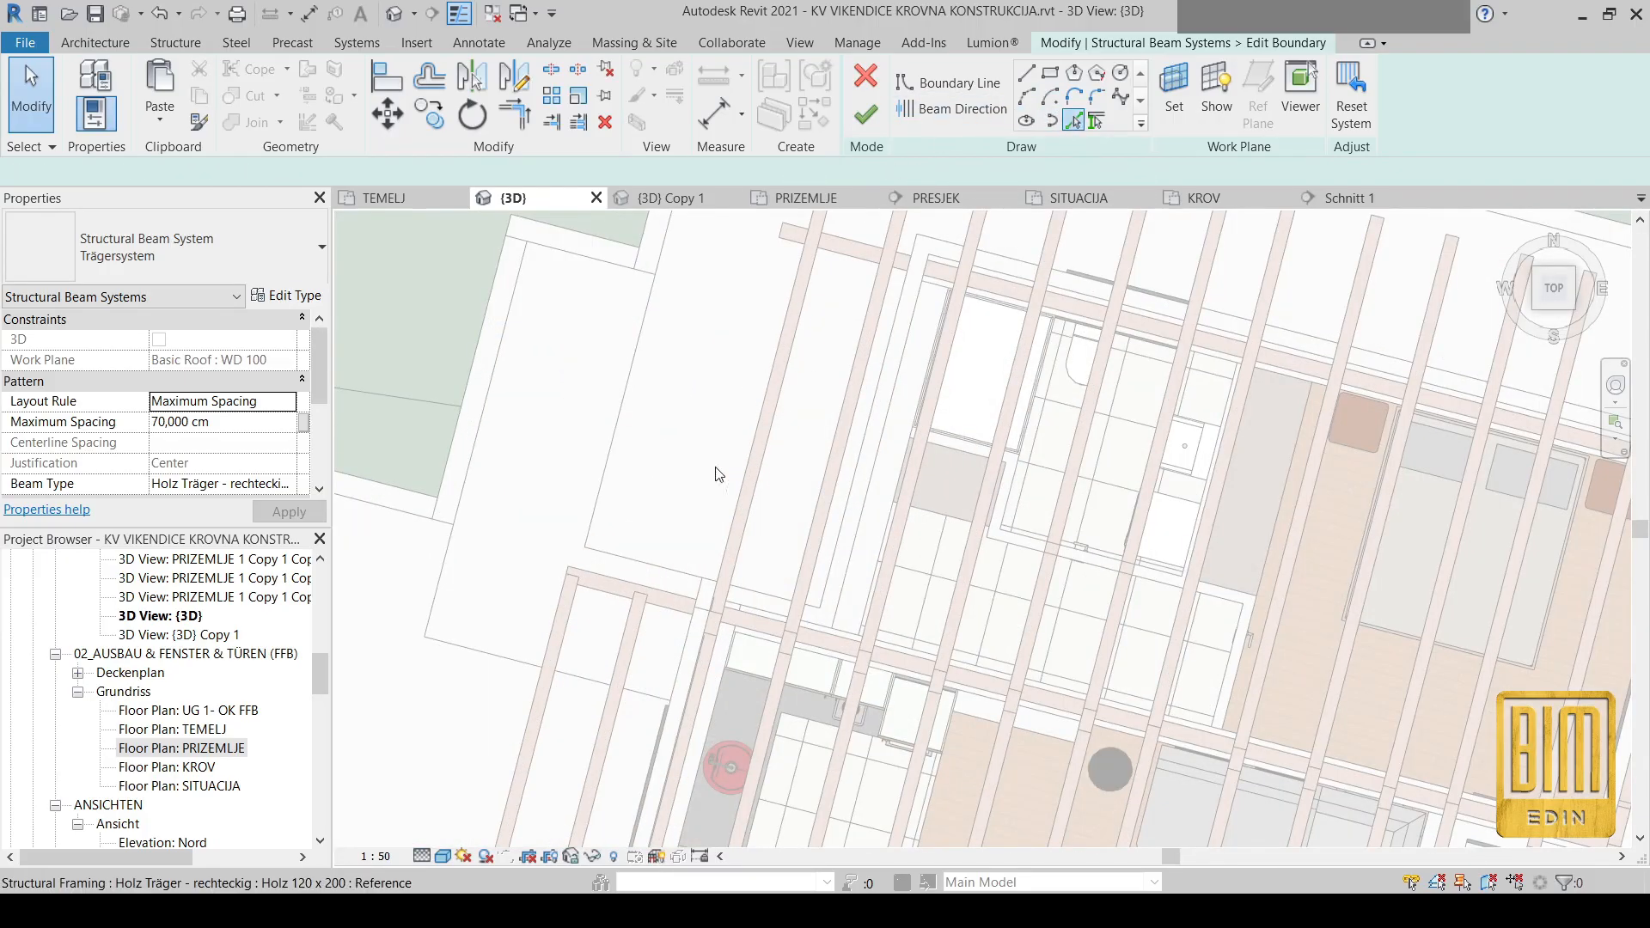
pyautogui.click(1073, 121)
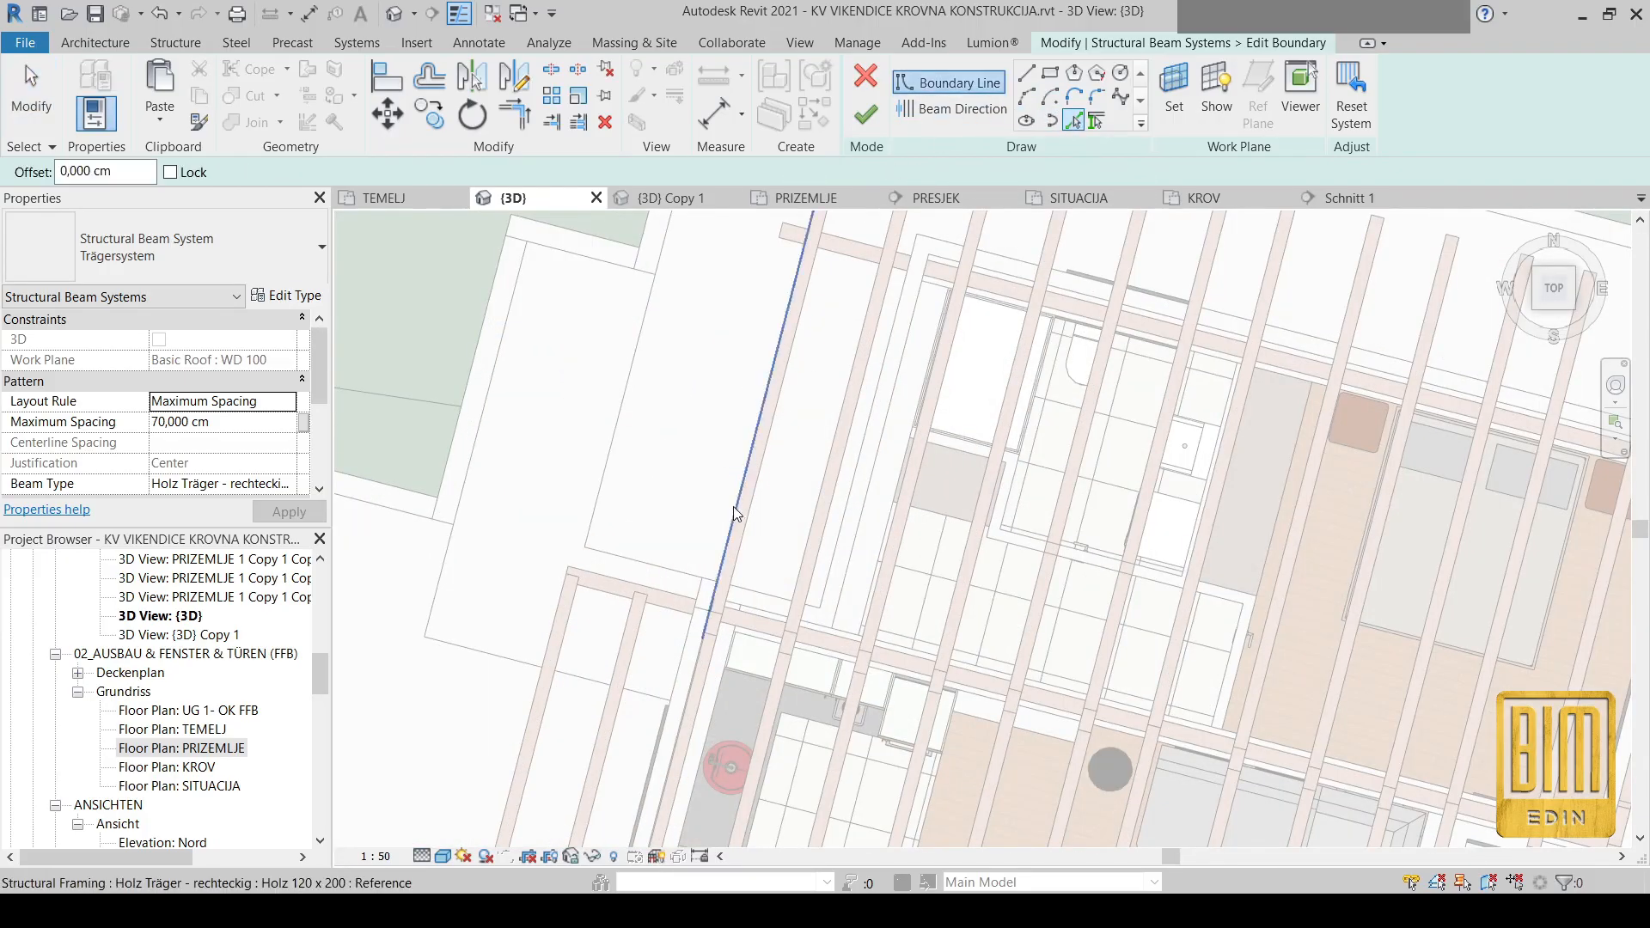
pyautogui.click(614, 606)
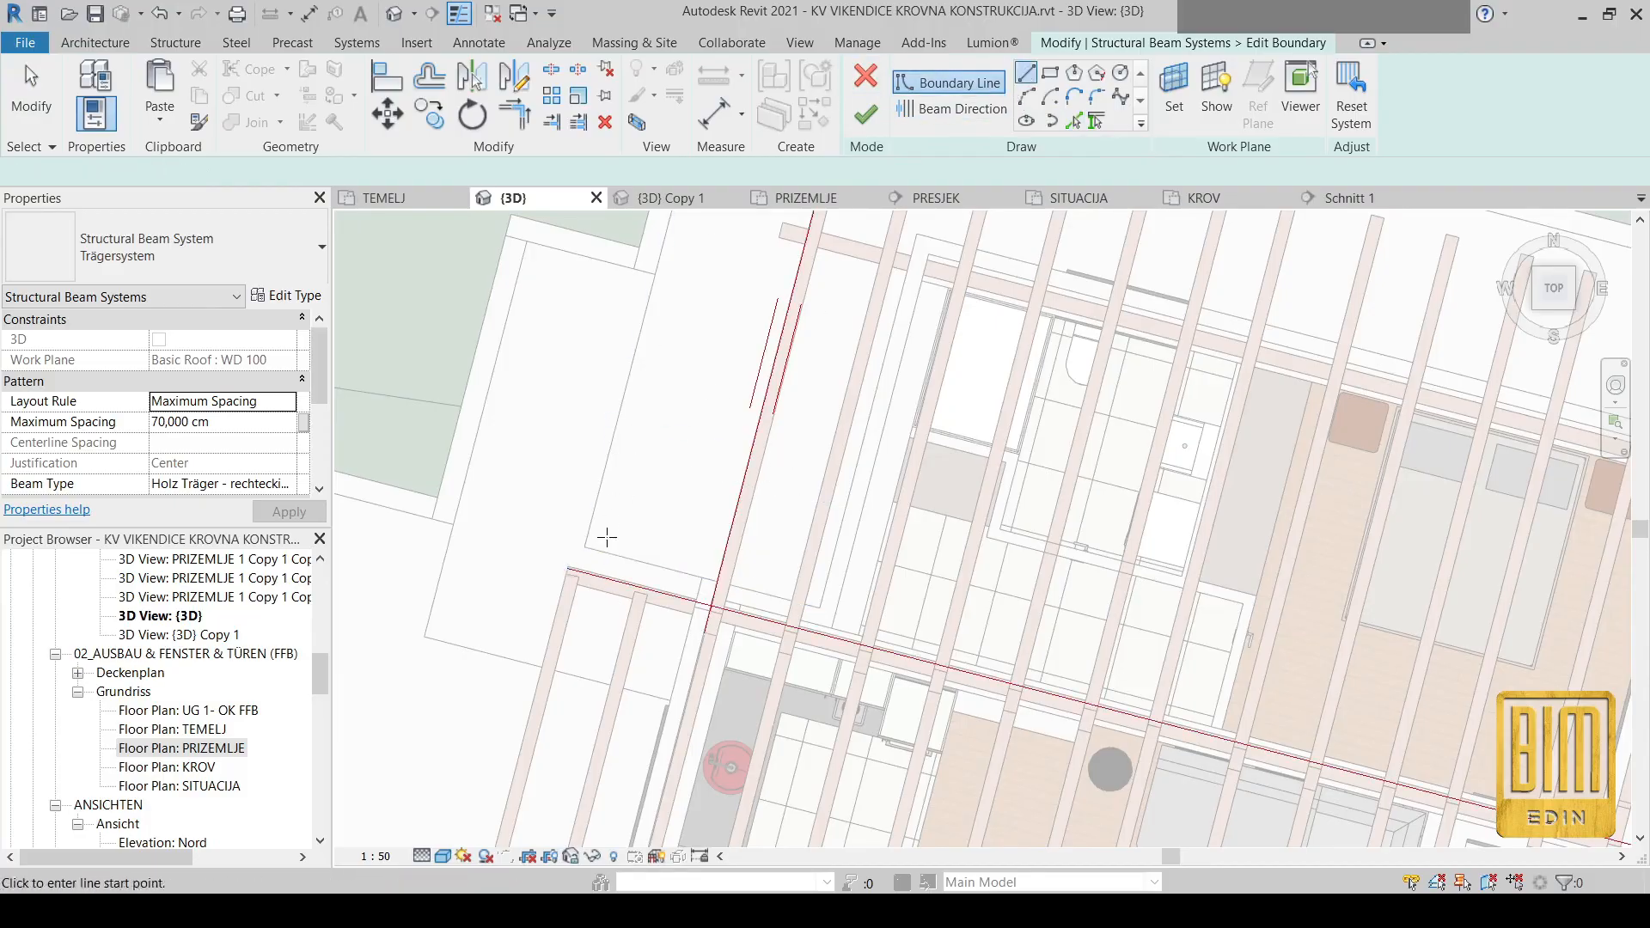
# Draw a diagonal boundary line from the purlin's outer end up to the picked rafter-side line
pyautogui.scroll(2, 565, 566)
pyautogui.click(563, 564)
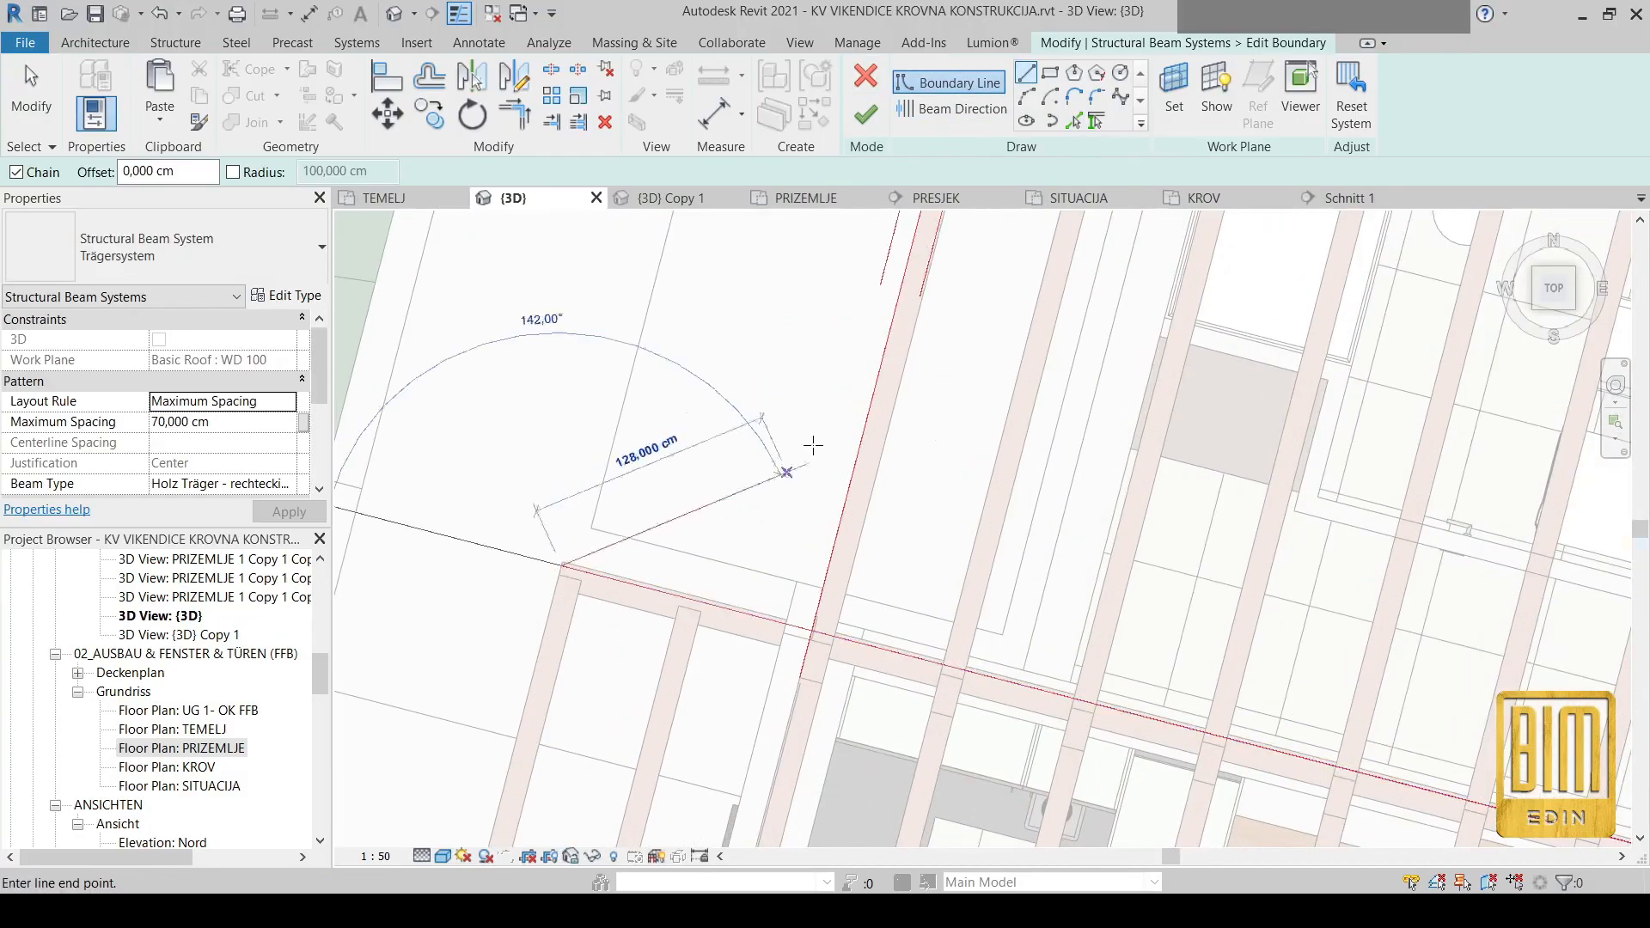
pyautogui.click(873, 389)
pyautogui.press('Escape')
pyautogui.press('Escape')
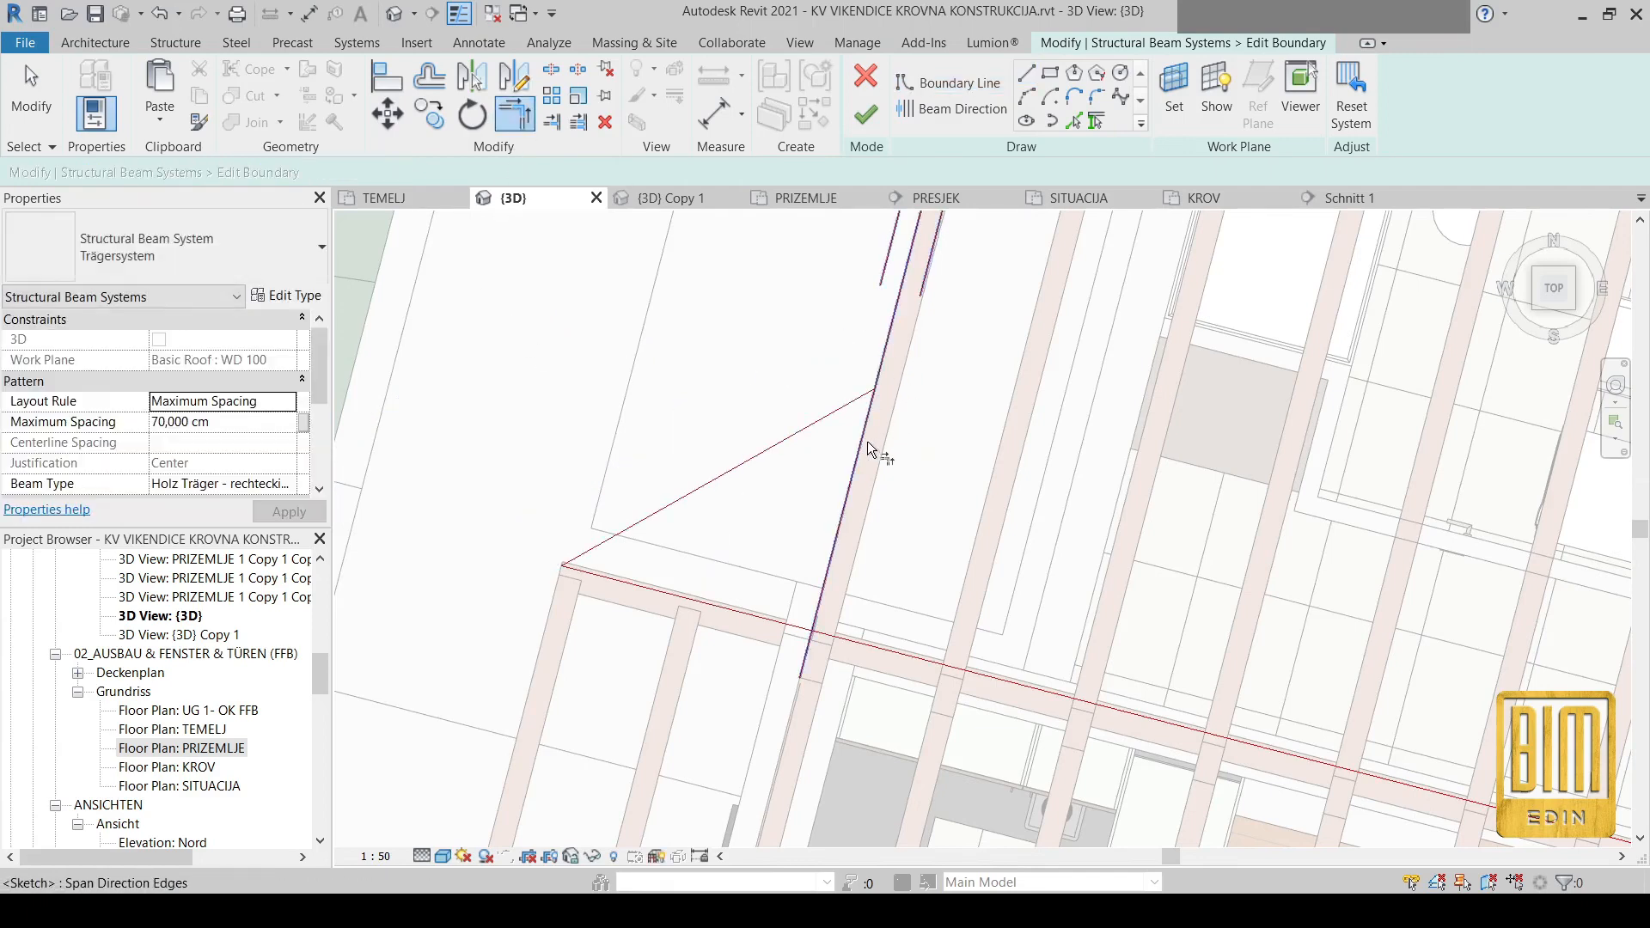
# Trim the rafter-side and purlin lines to their corners so the boundary forms a closed triangle
pyautogui.click(867, 442)
pyautogui.click(850, 404)
pyautogui.click(664, 588)
pyautogui.click(818, 593)
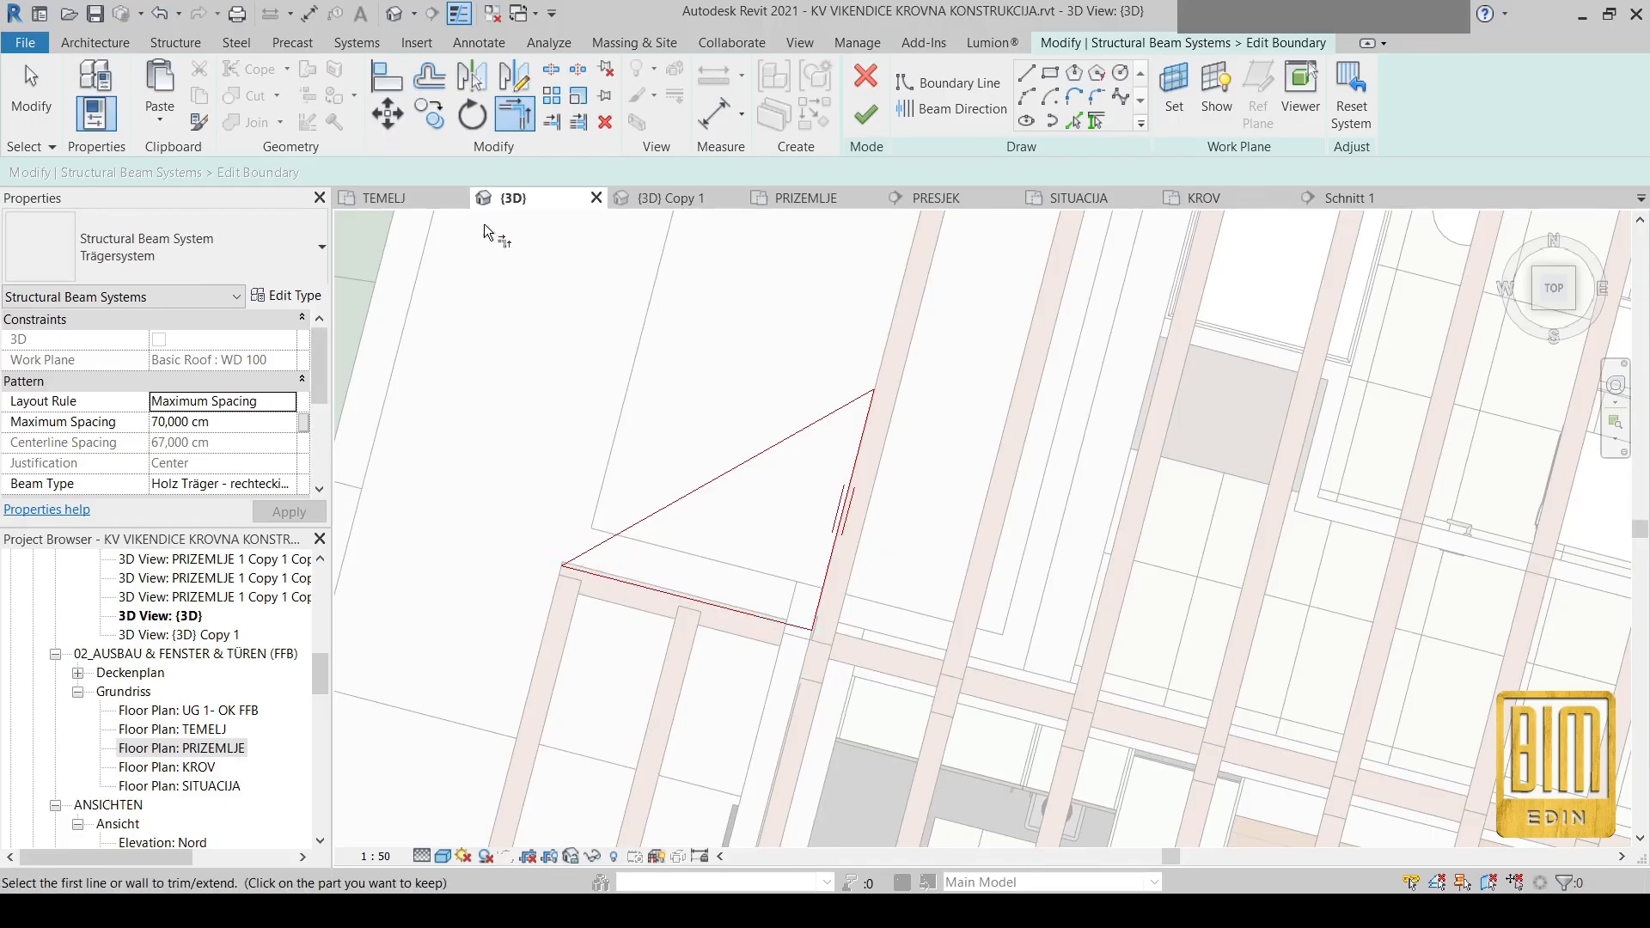
# Finish the triangular beam system with its beams parallel to the diagonal line and a maximum spacing of 60 cm
pyautogui.click(951, 110)
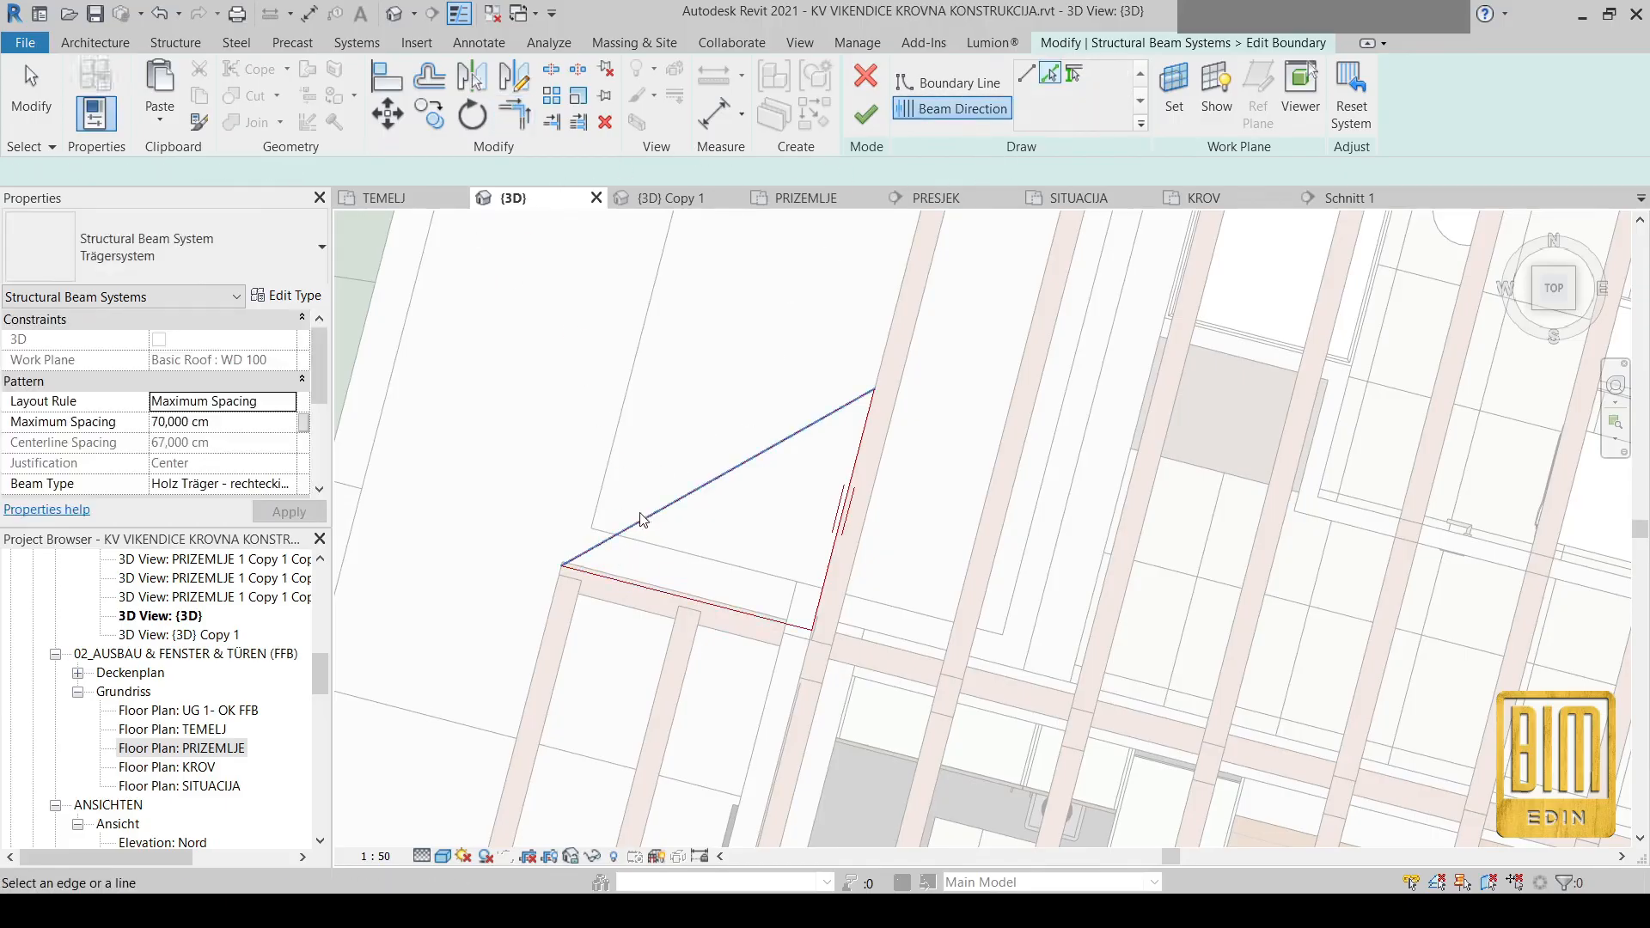
pyautogui.click(868, 115)
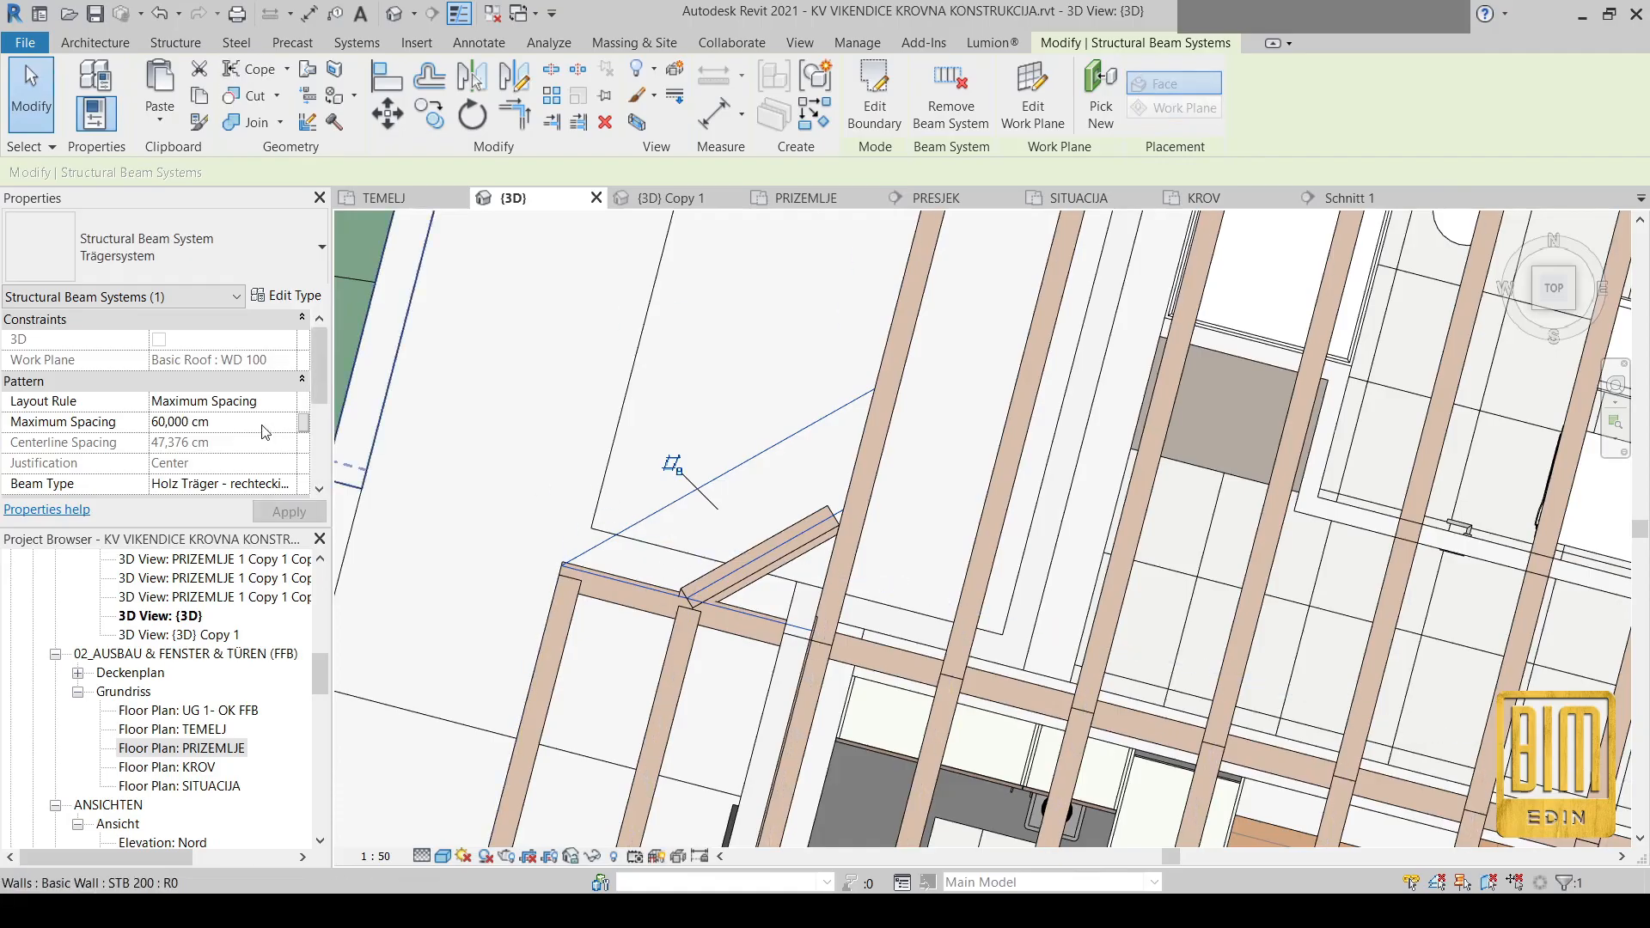
# Set the triangular beam system's layout rule to Fixed Number with 2 lines
pyautogui.click(289, 402)
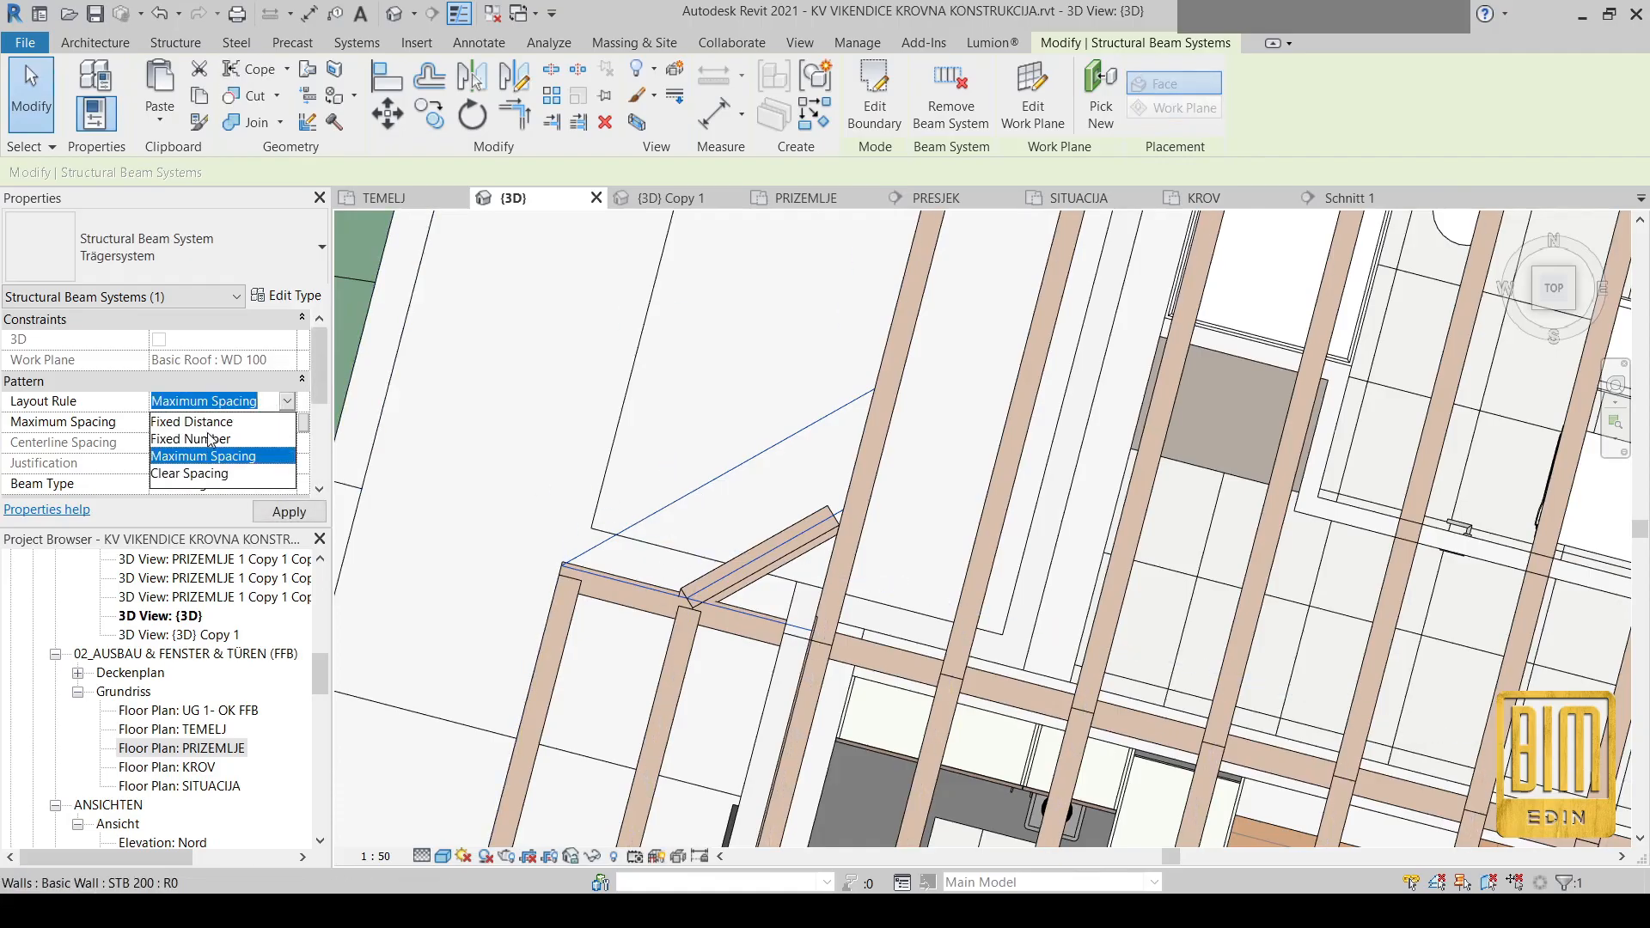
pyautogui.click(211, 439)
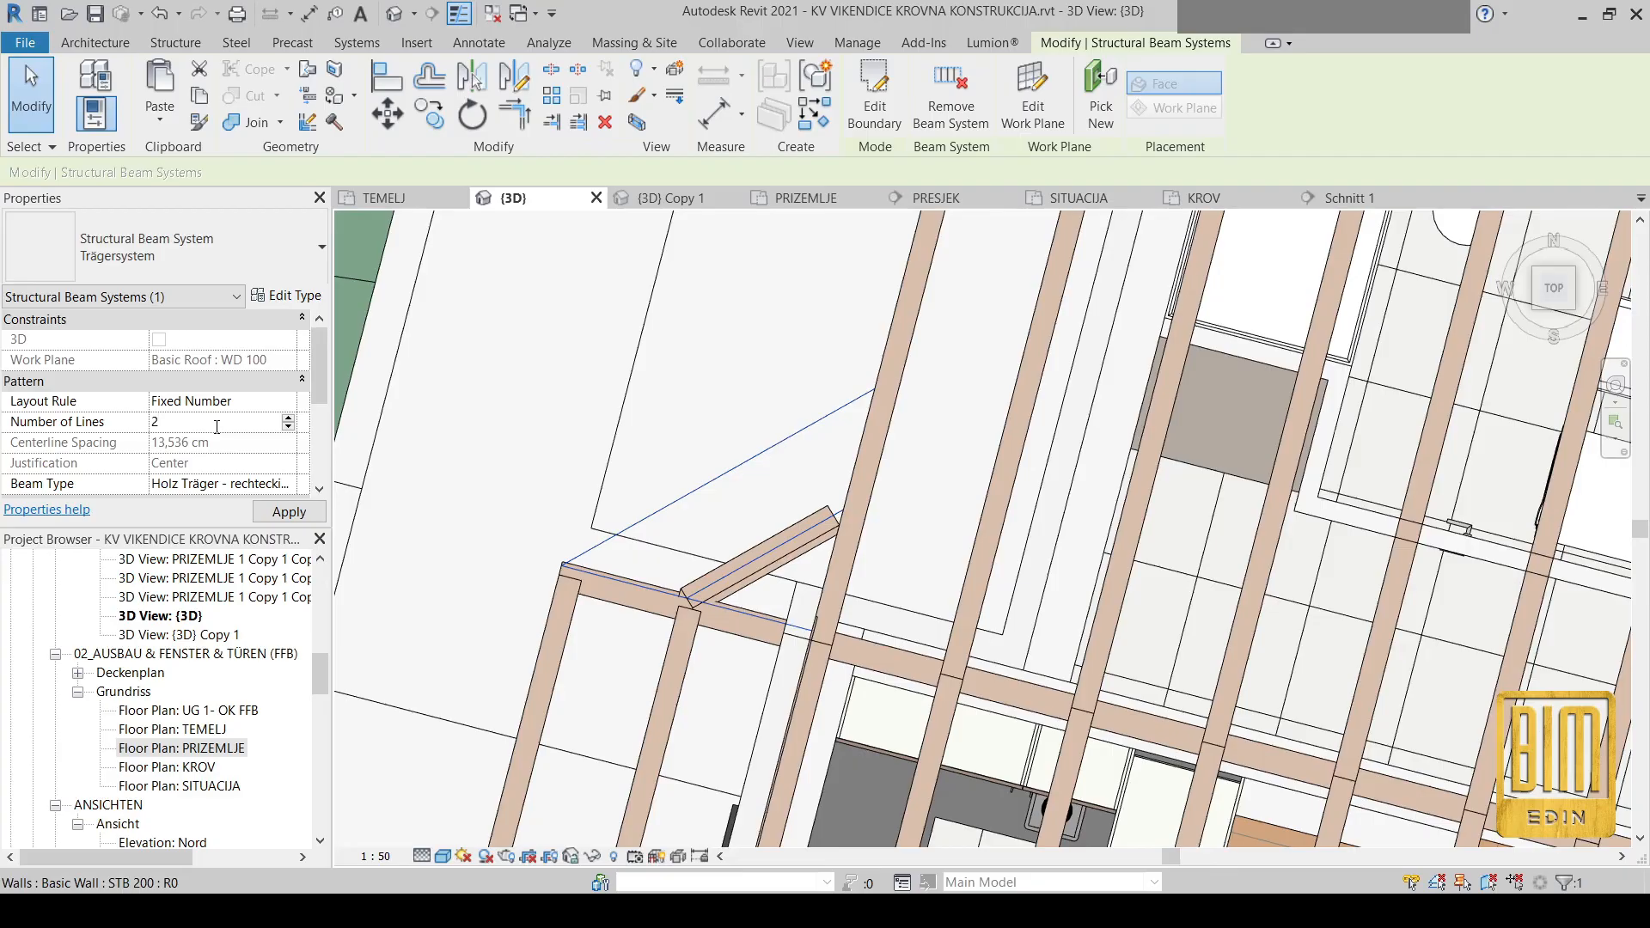
pyautogui.write('2')
pyautogui.click(275, 512)
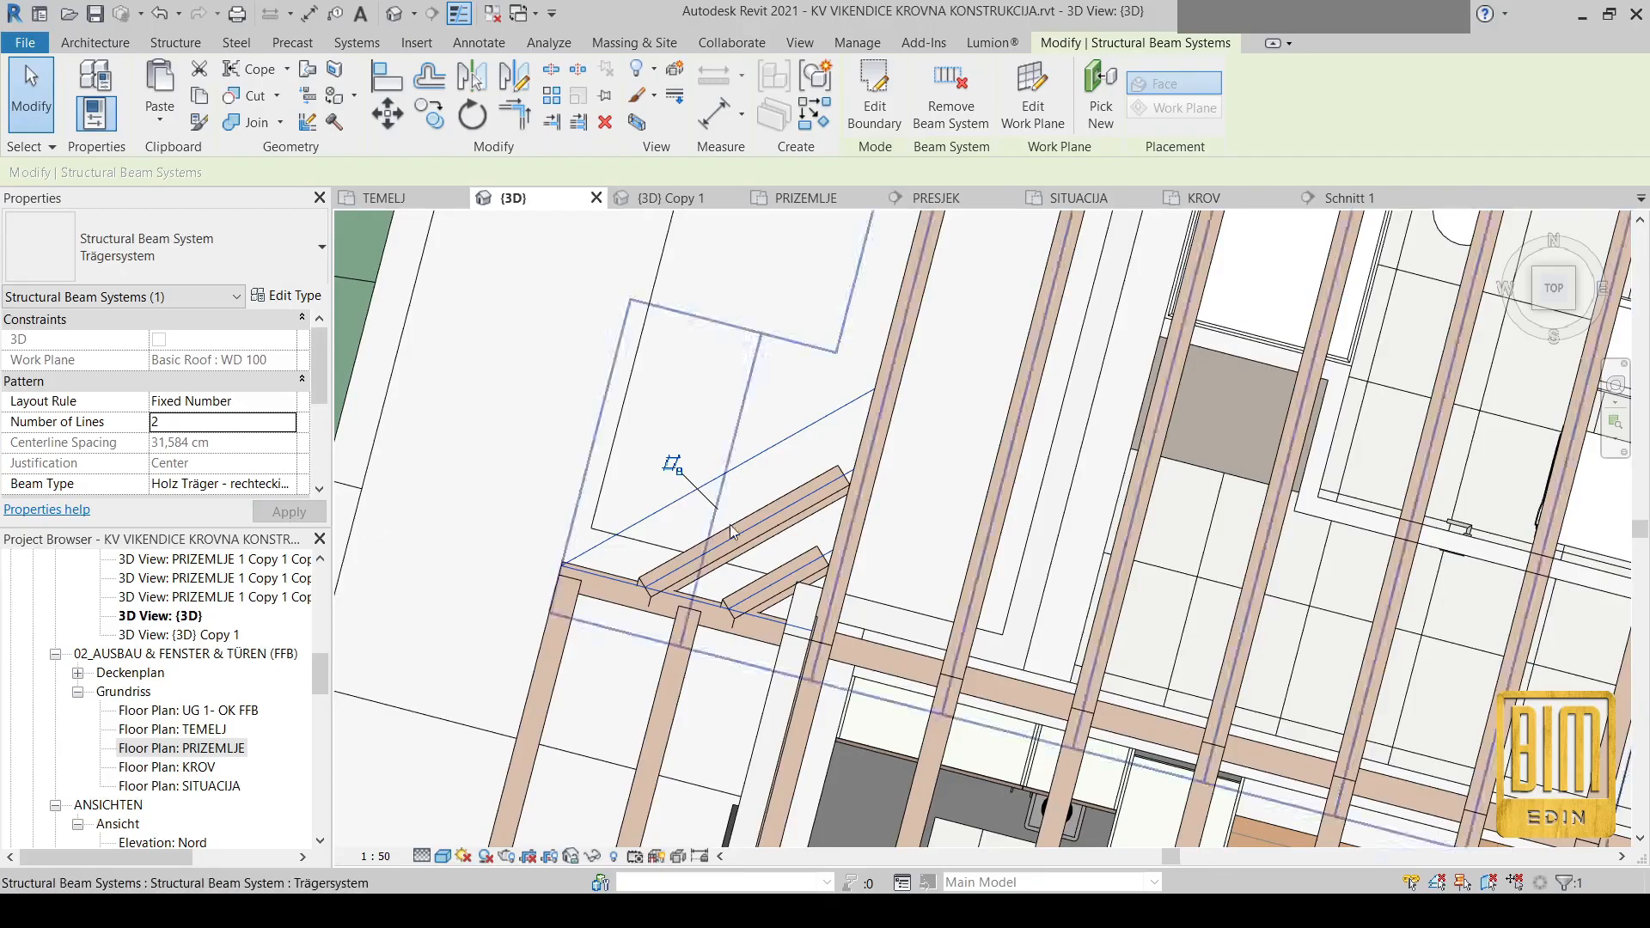
# Edit the beam system's boundary and move its rafter-side line past the first long rafter, roughly midway to the second one
pyautogui.scroll(2, 739, 532)
pyautogui.click(758, 545)
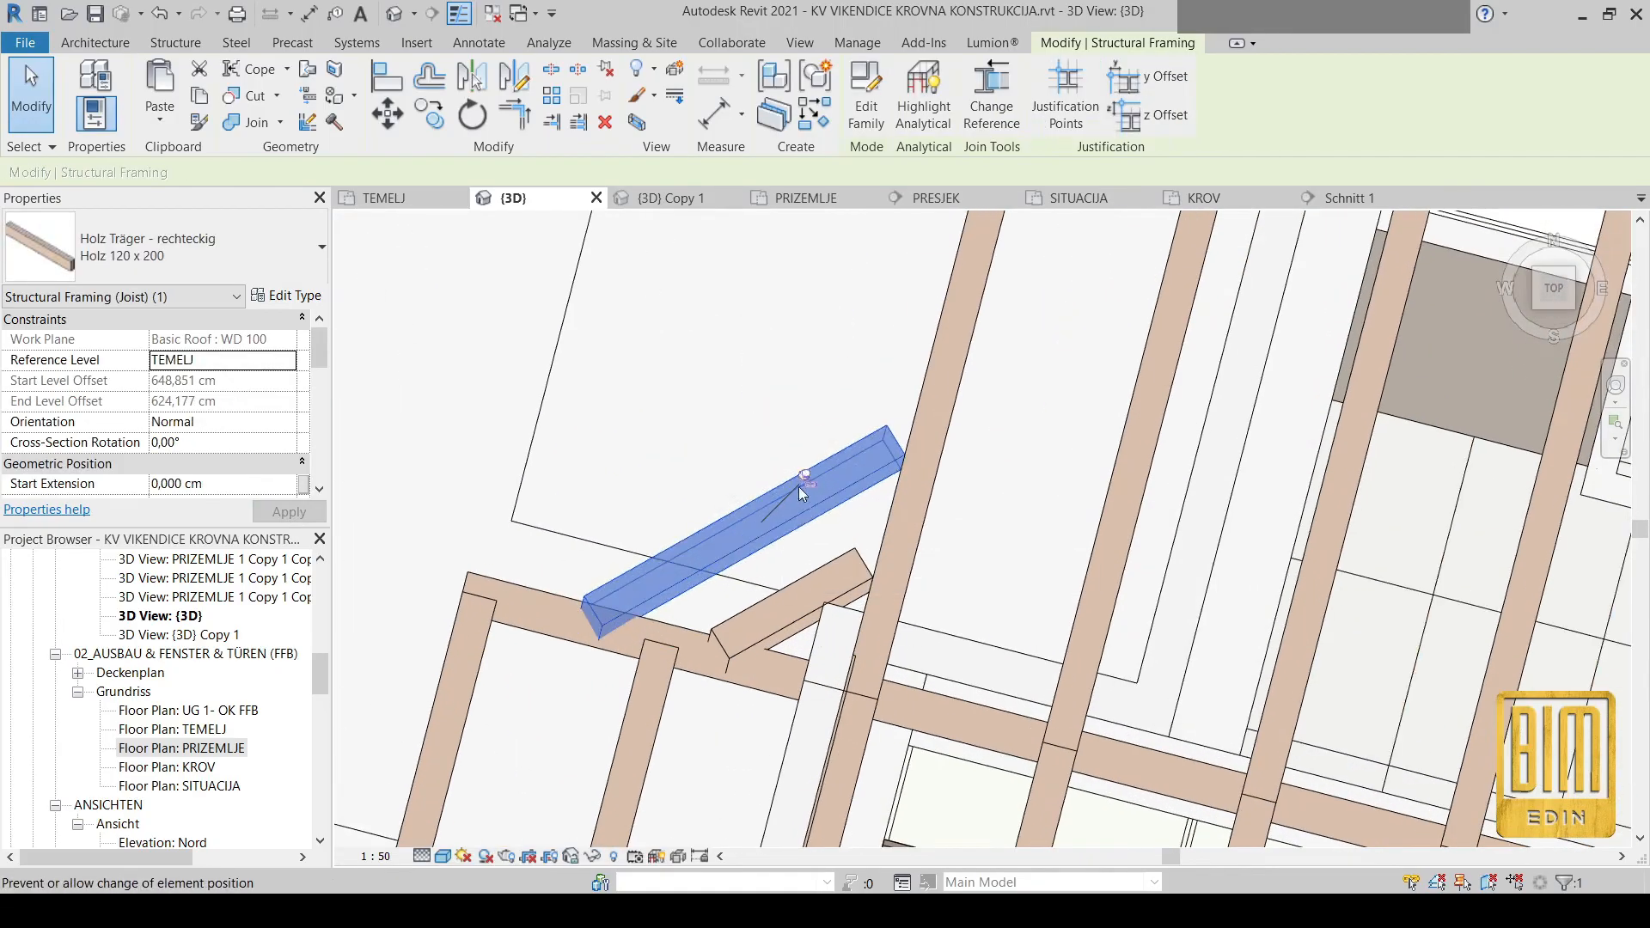
pyautogui.doubleClick(898, 490)
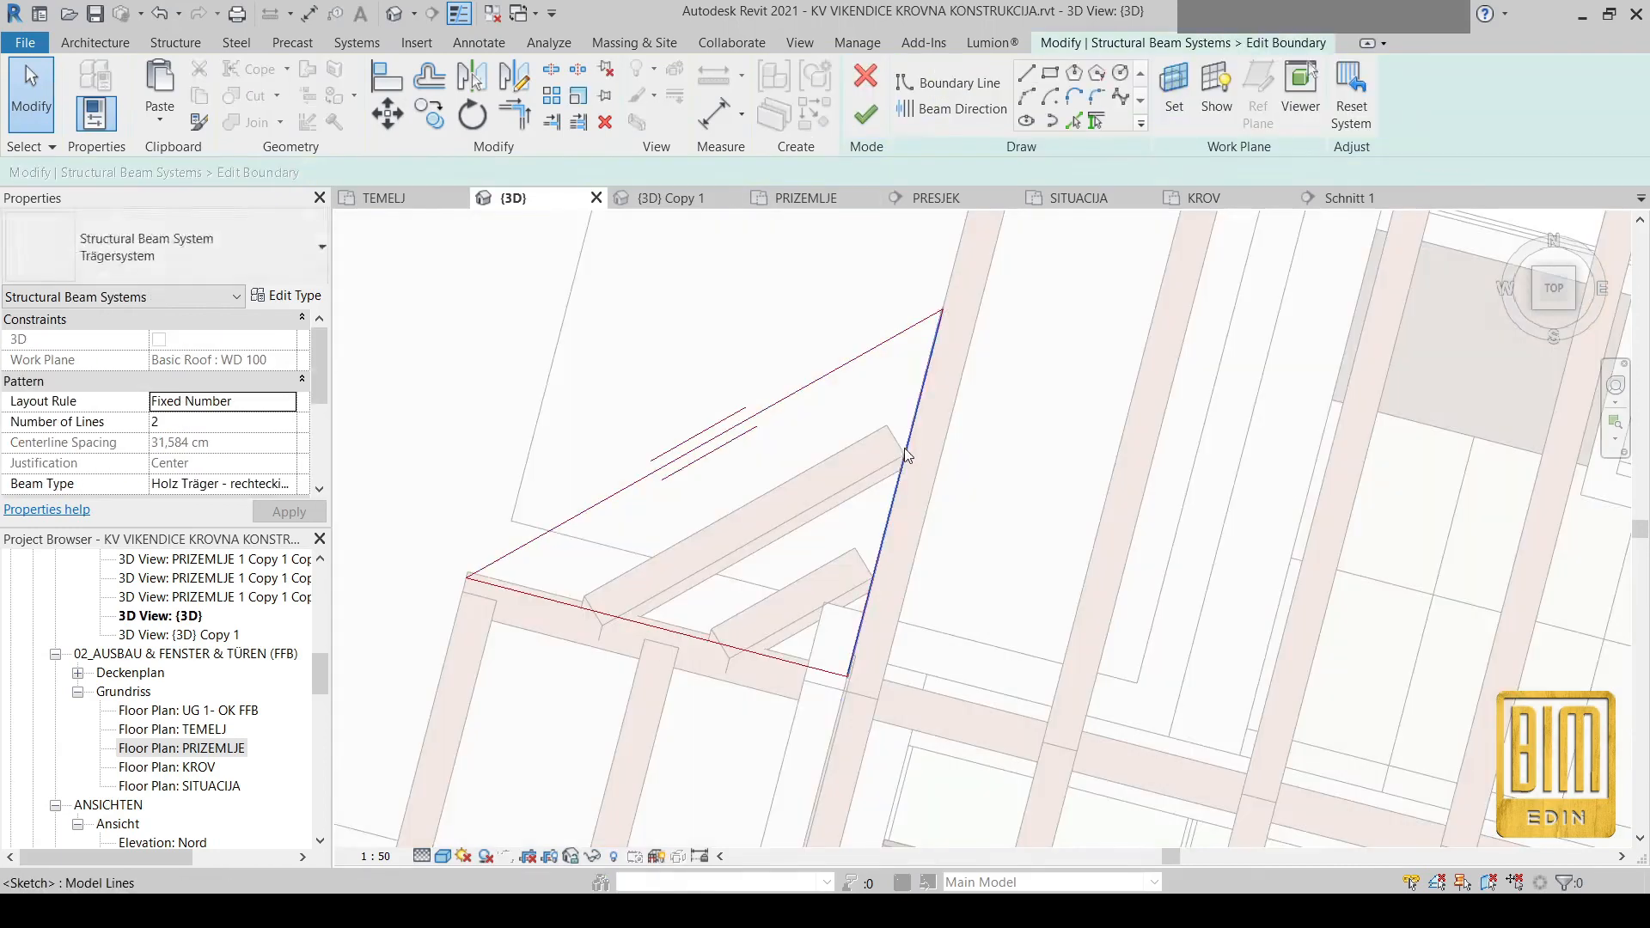
pyautogui.click(904, 447)
pyautogui.moveTo(904, 447); pyautogui.dragTo(1013, 482)
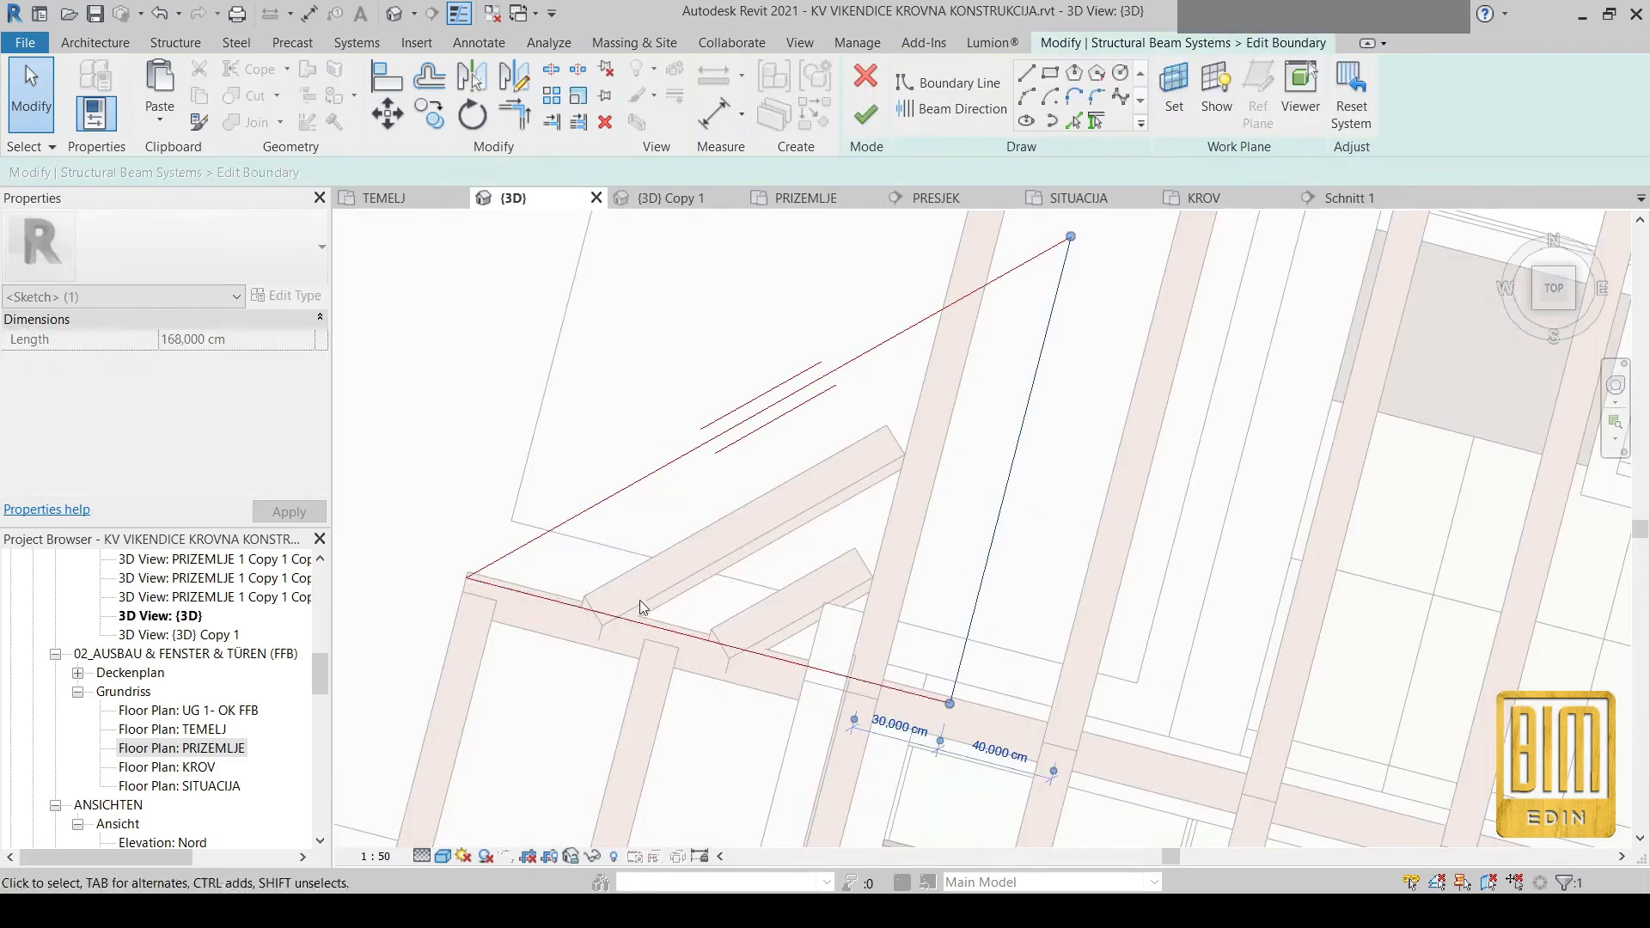
# Move the boundary's purlin-side line below the purlin, shift the diagonal line farther outward, and finish the boundary edit
pyautogui.click(653, 623)
pyautogui.moveTo(657, 627); pyautogui.dragTo(596, 720)
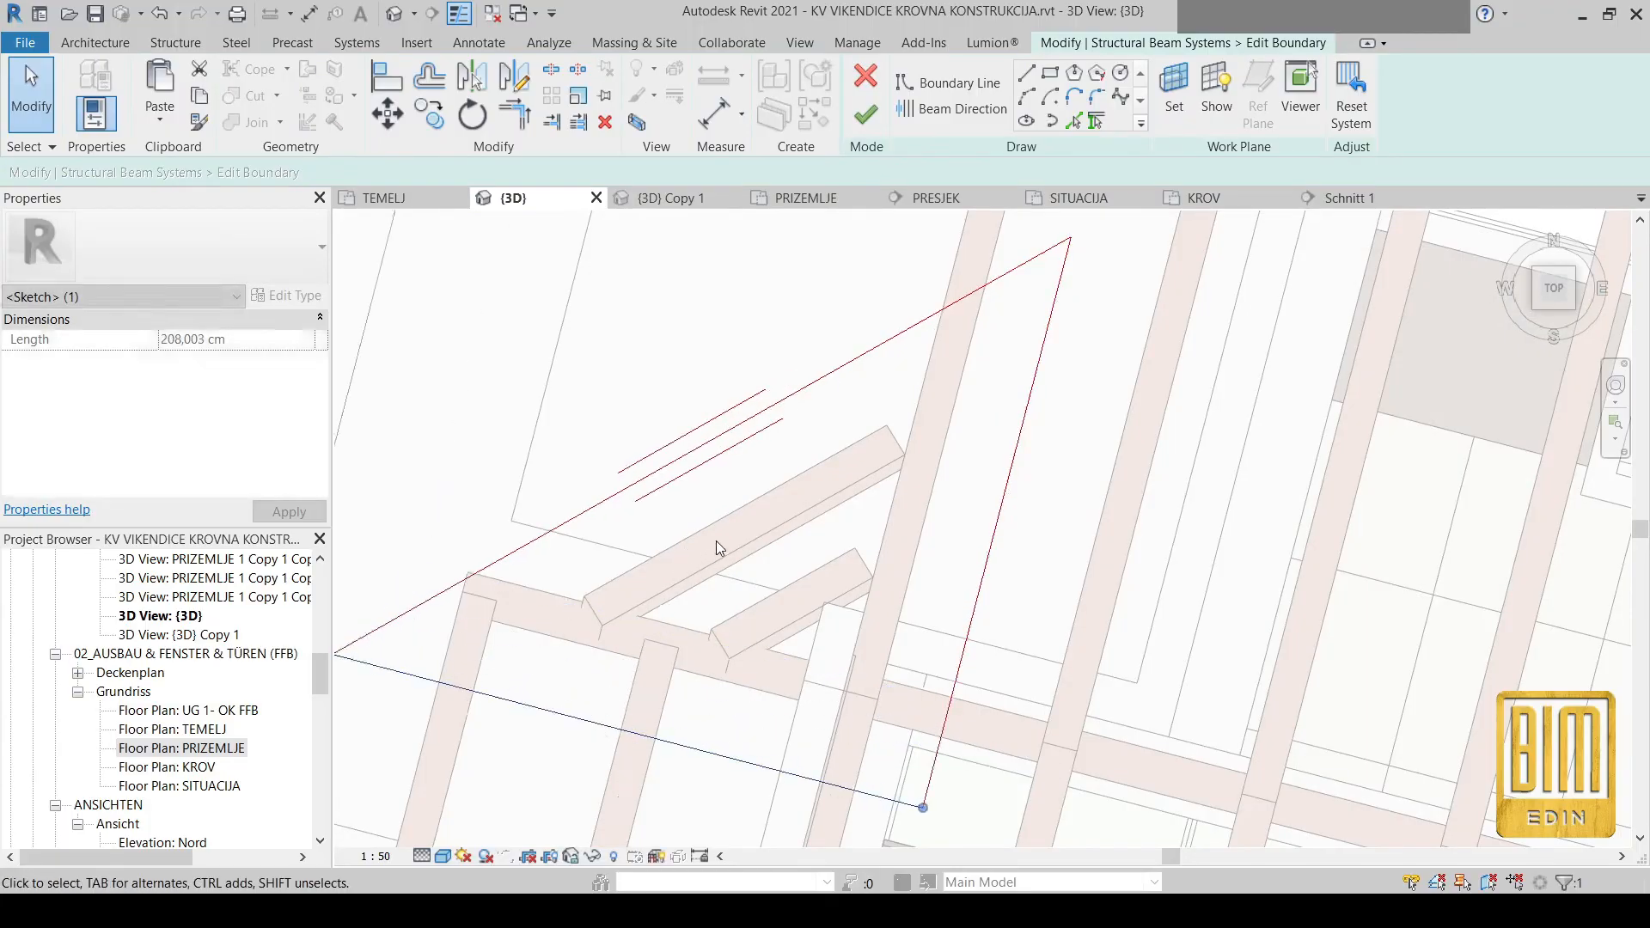
pyautogui.scroll(-2, 715, 539)
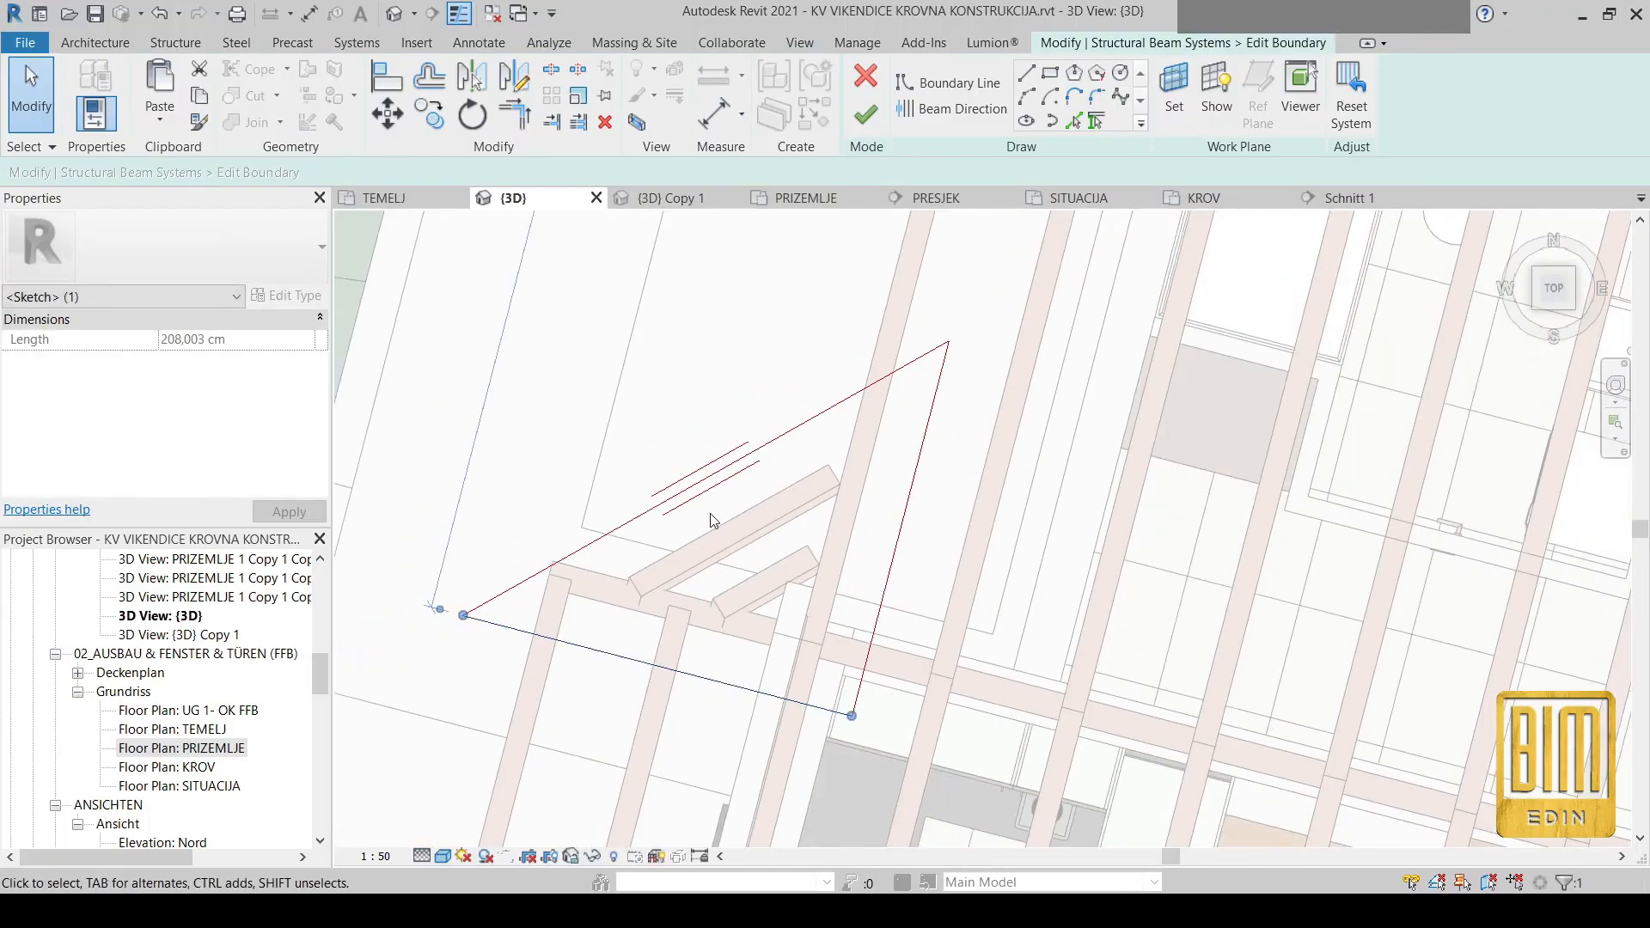
pyautogui.click(631, 526)
pyautogui.moveTo(631, 526); pyautogui.dragTo(767, 378)
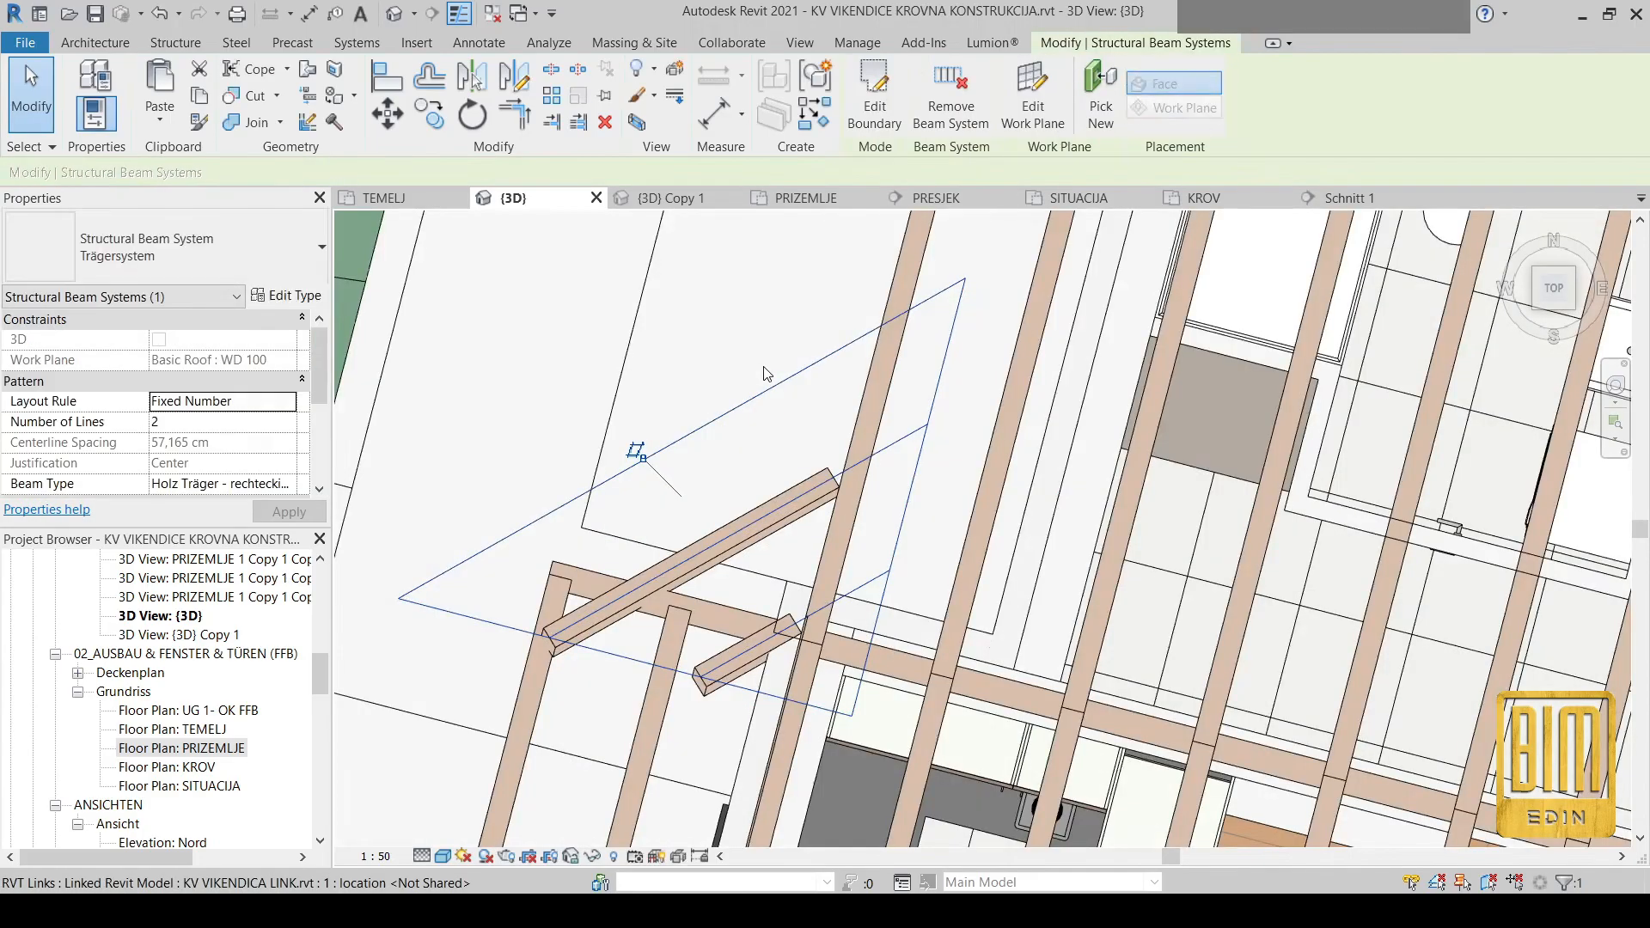
# Disallow the join at the rafter-side end of the short diagonal beam
pyautogui.scroll(2, 776, 654)
pyautogui.click(776, 656)
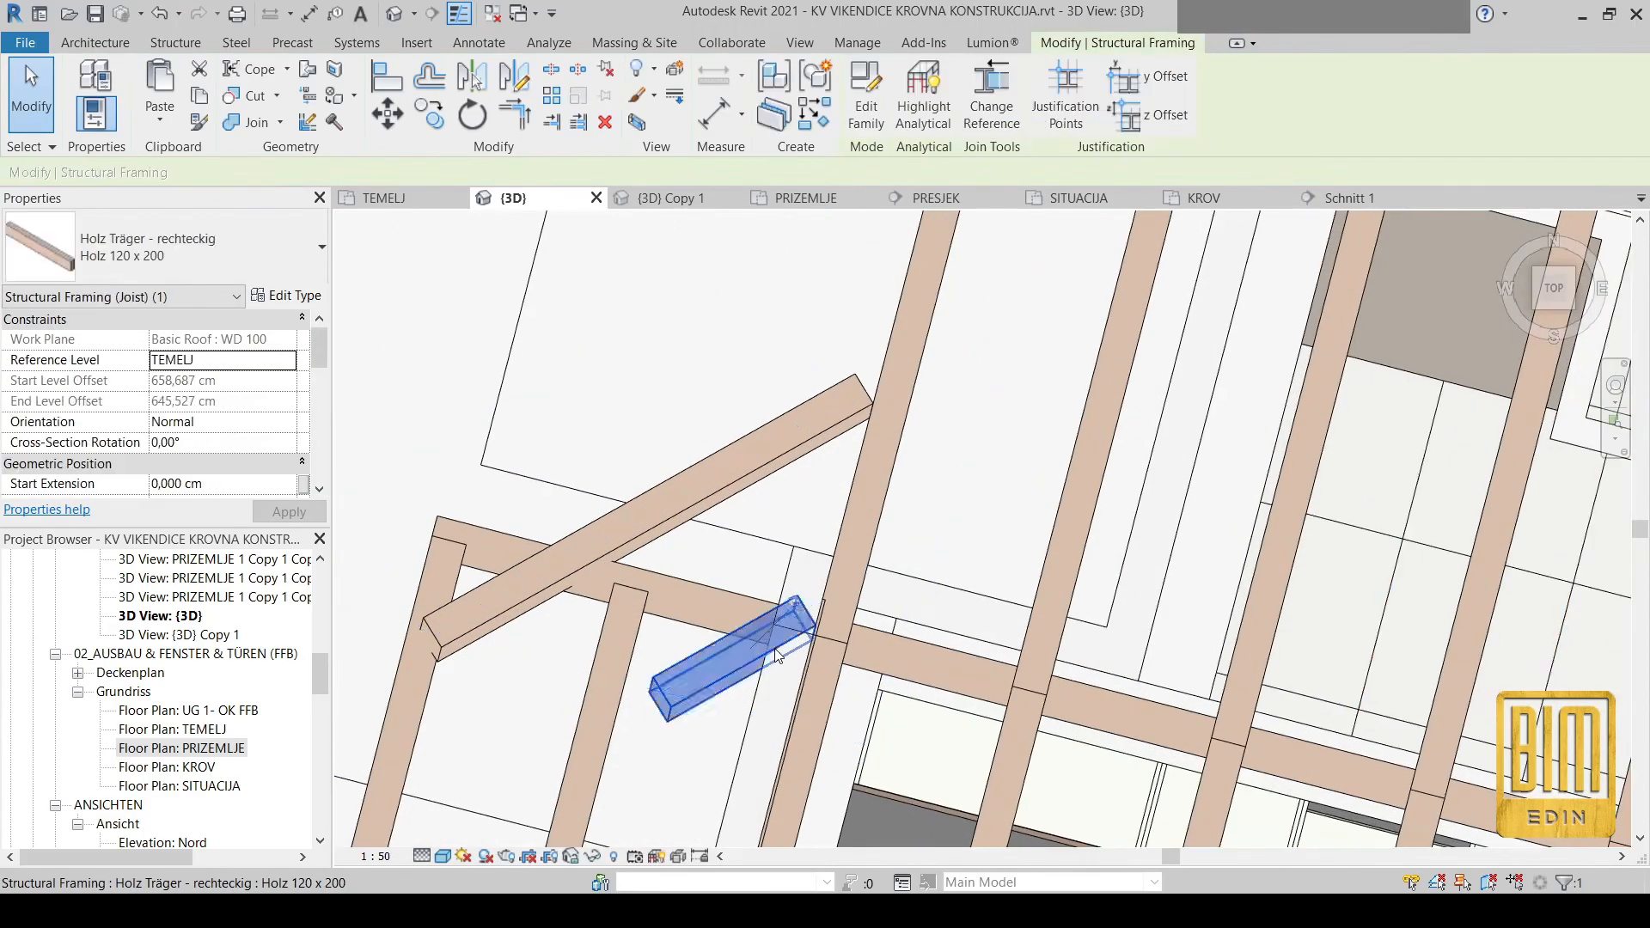
pyautogui.scroll(-2, 845, 446)
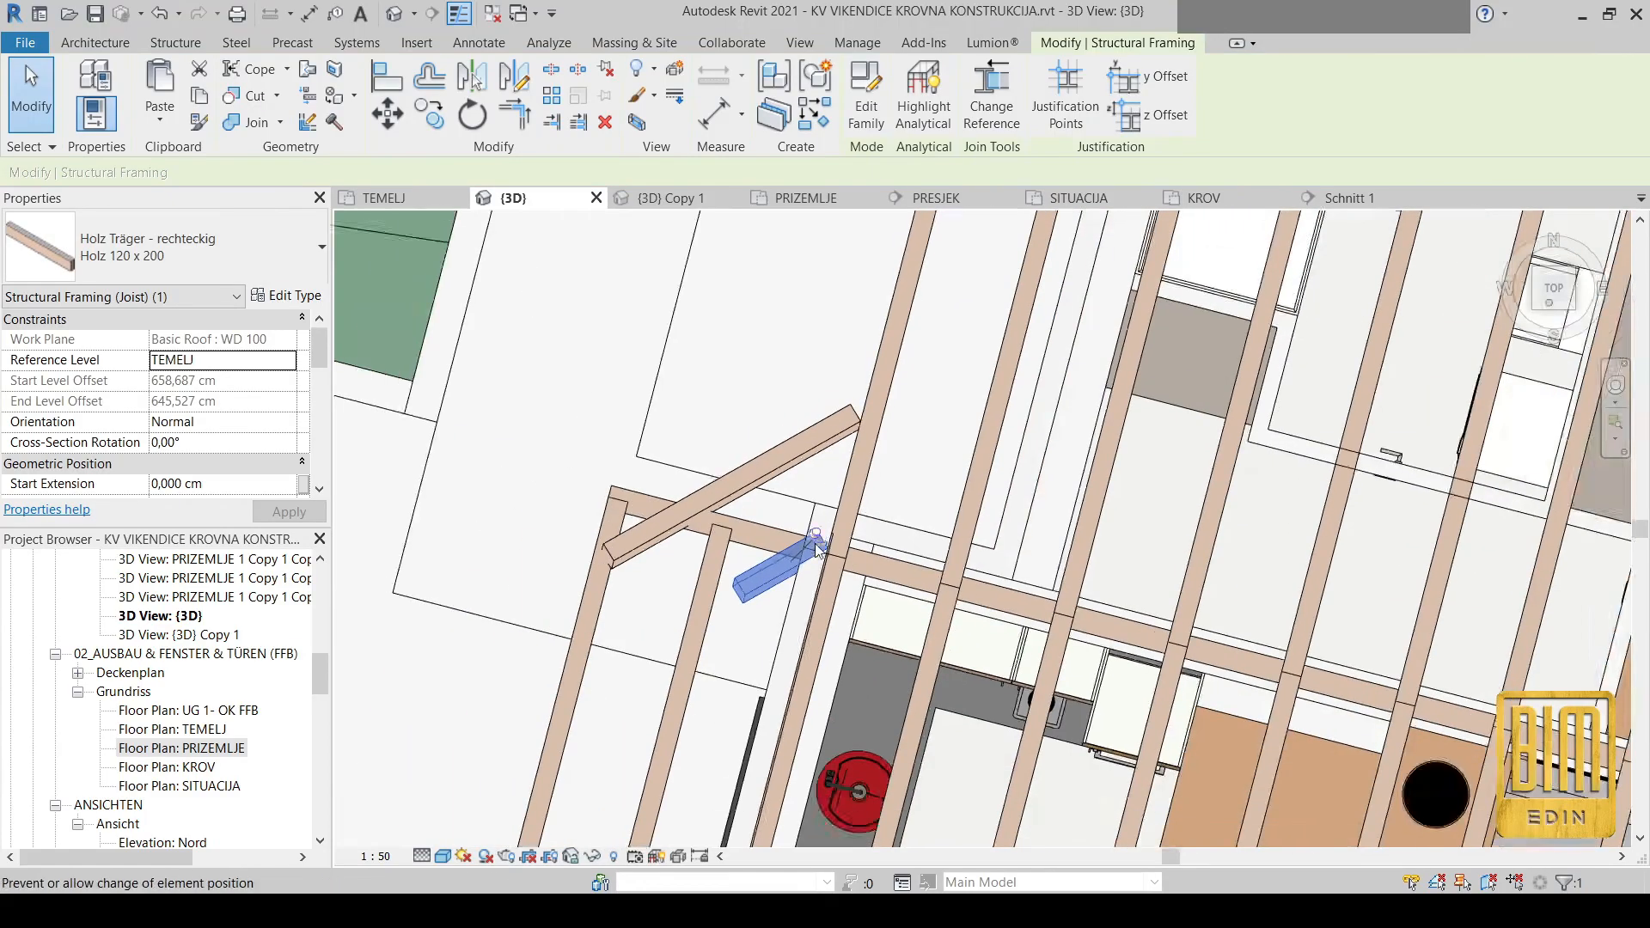
pyautogui.scroll(2, 814, 541)
pyautogui.click(823, 530)
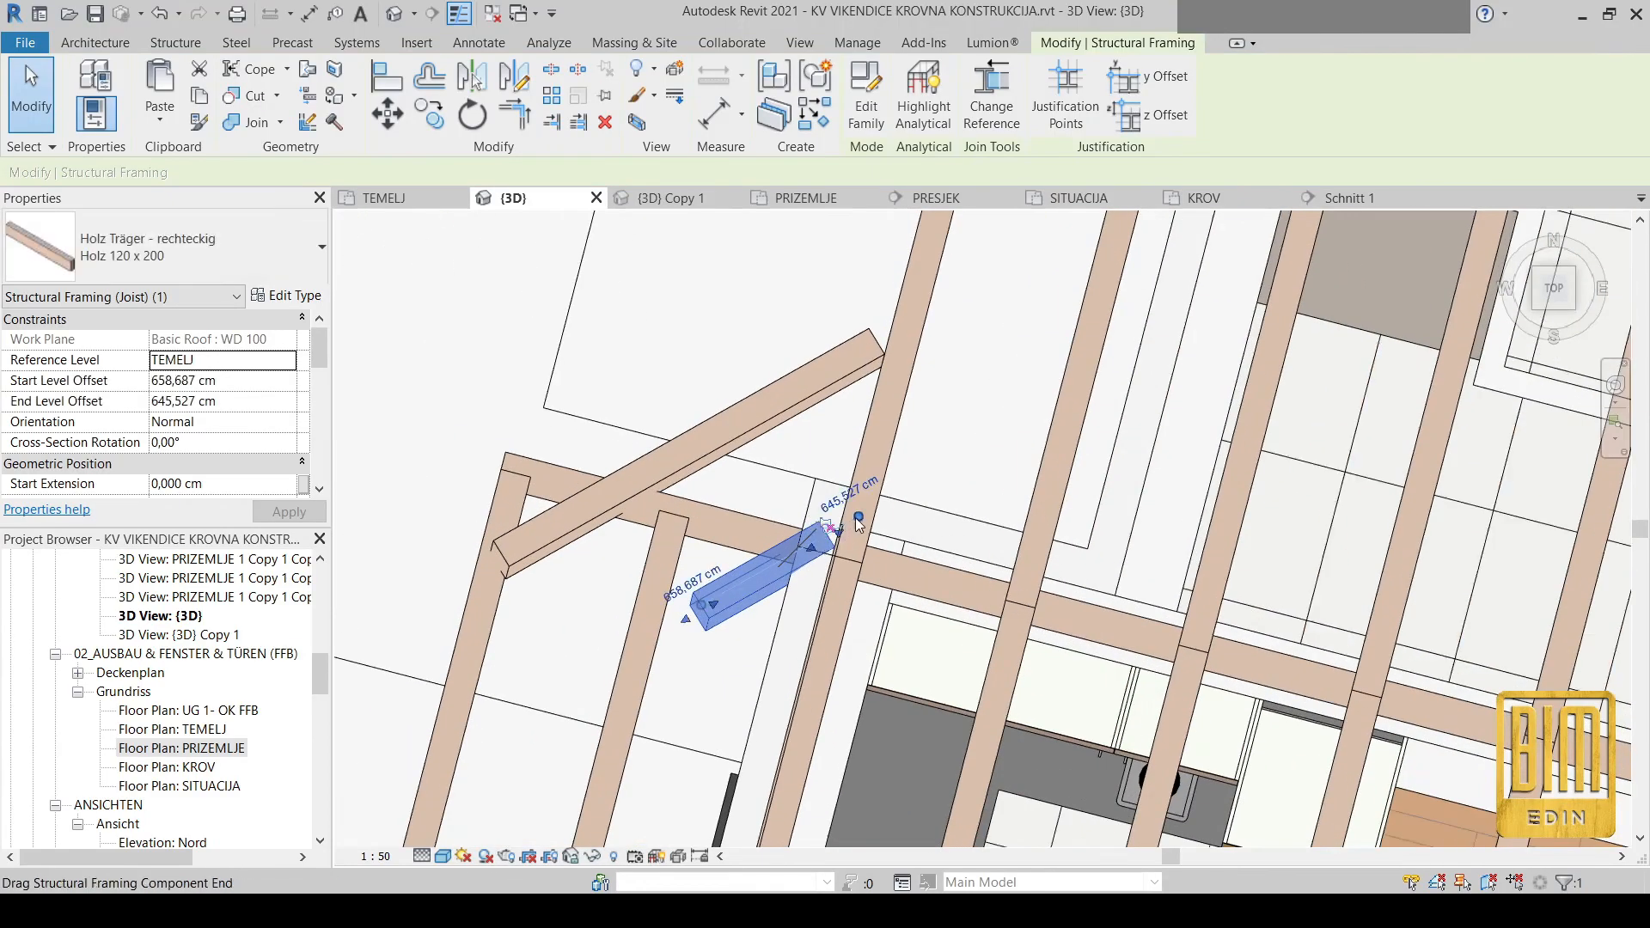
pyautogui.rightClick(858, 521)
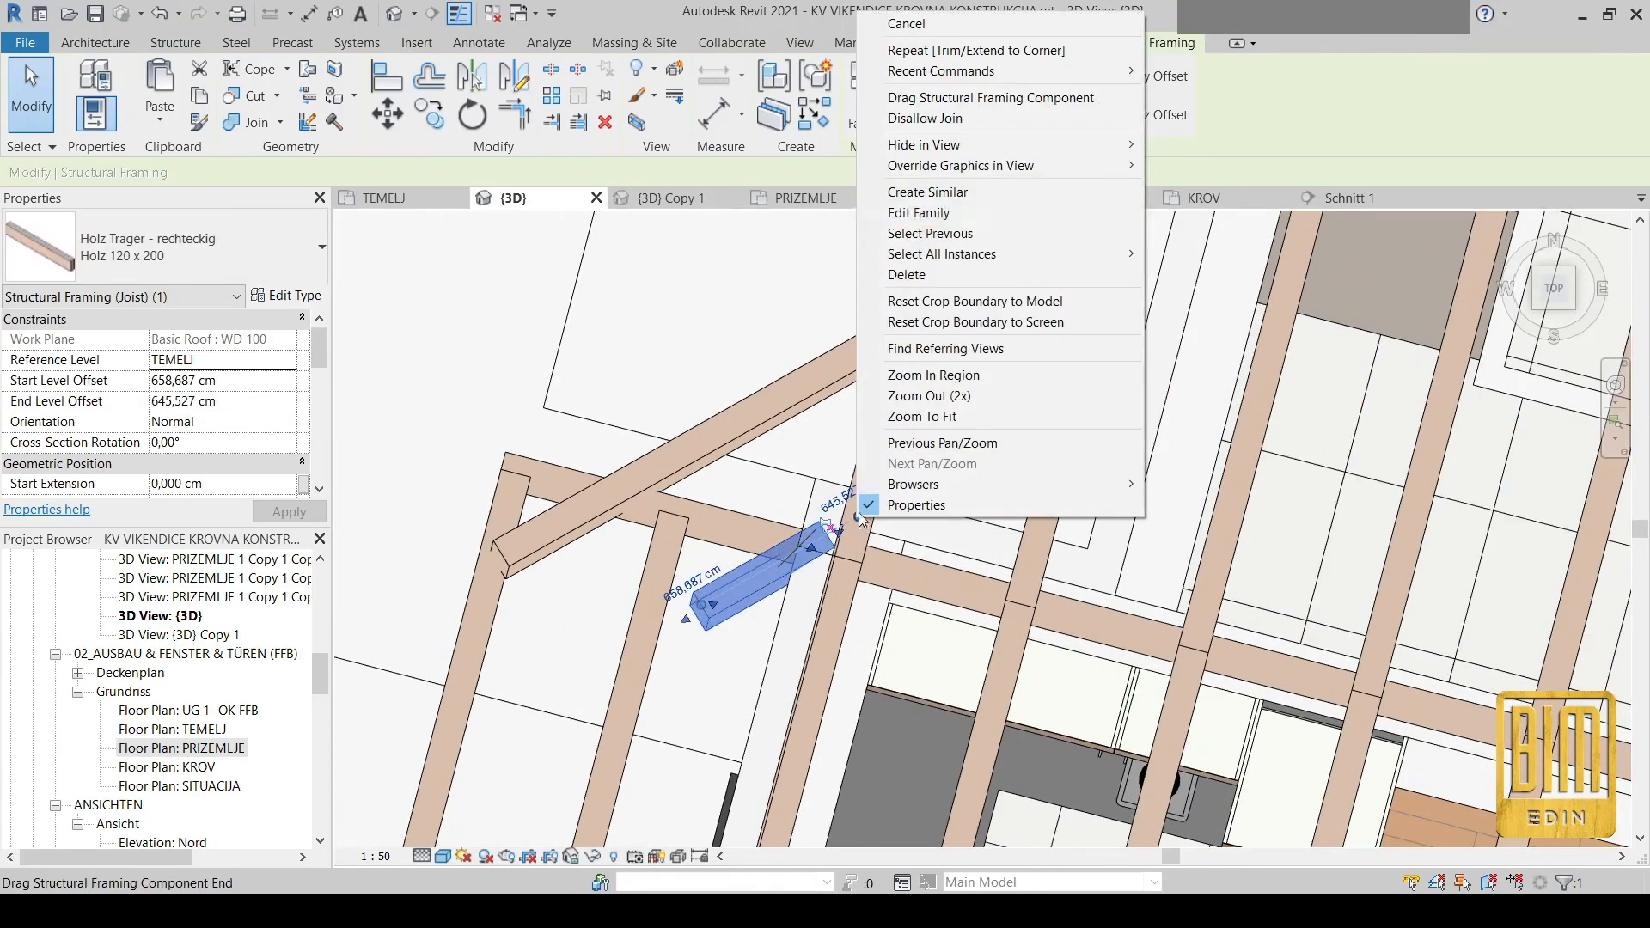
pyautogui.click(924, 118)
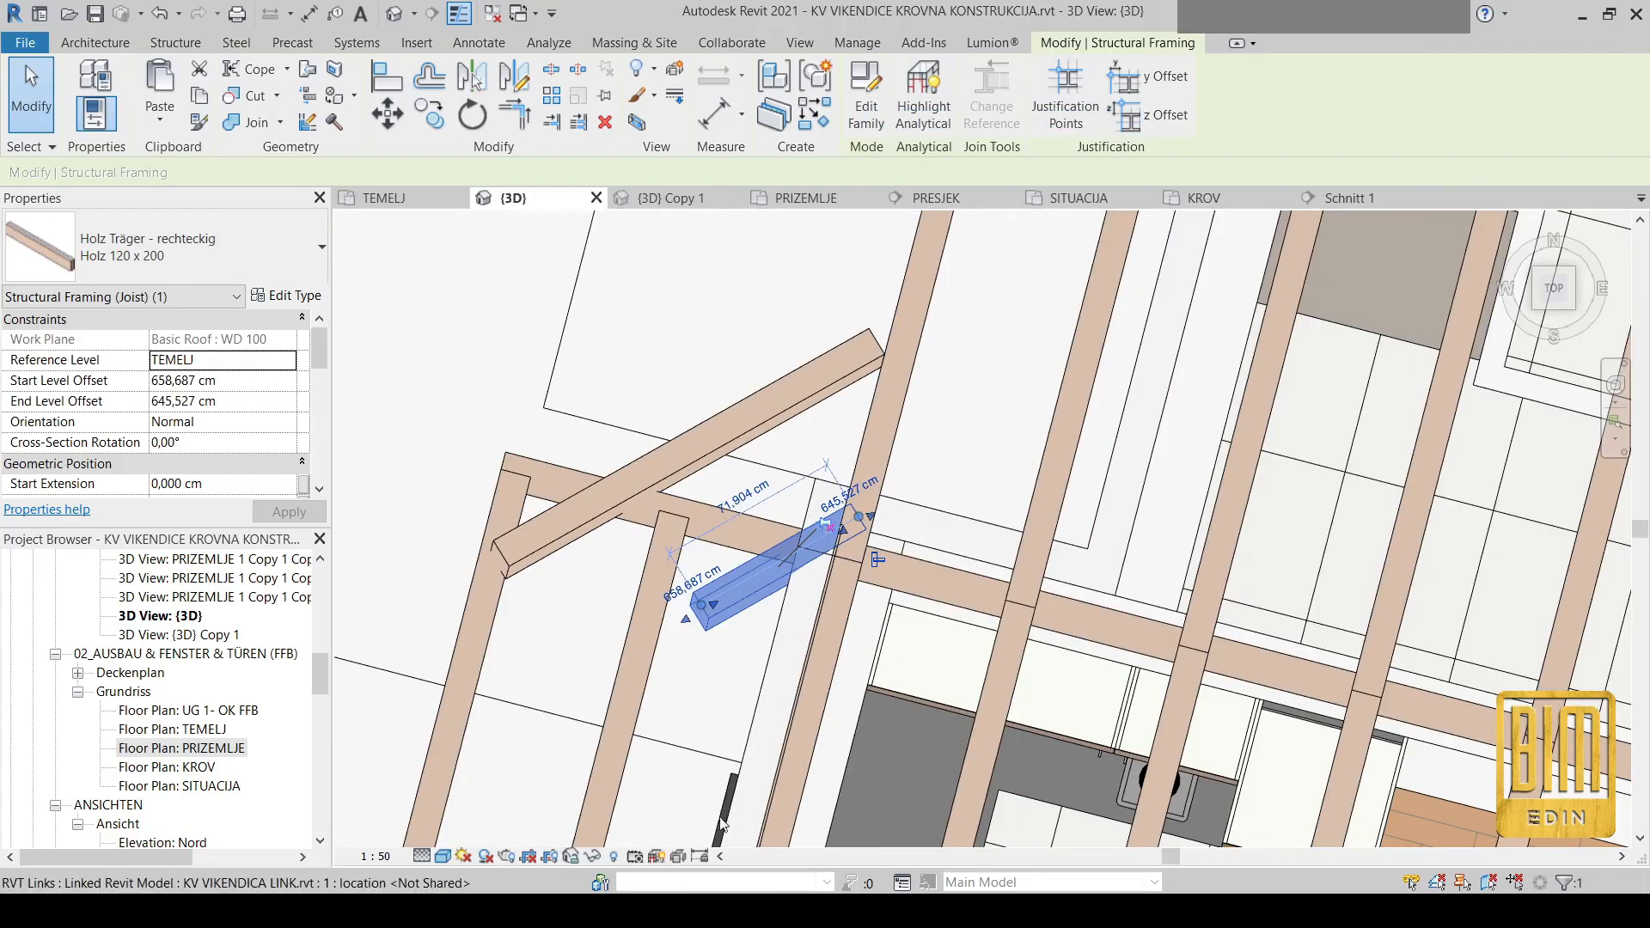
# Open the KROV floor plan at the diagonal beams, dismissing the save reminder without saving
pyautogui.doubleClick(167, 766)
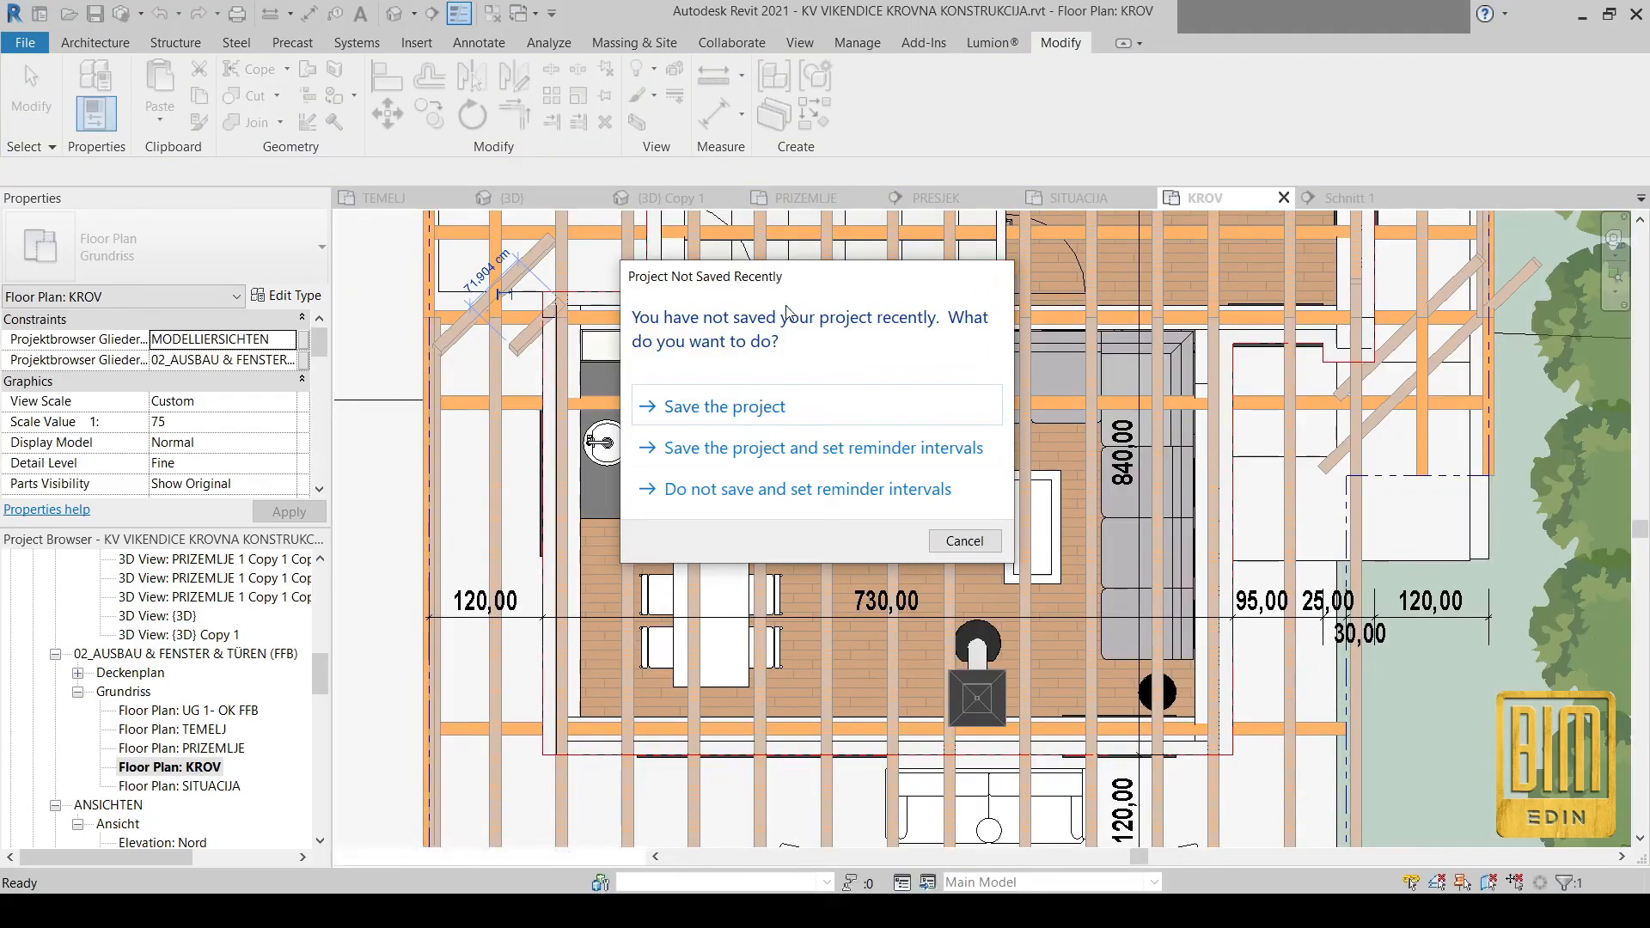
pyautogui.click(994, 277)
pyautogui.moveTo(533, 241); pyautogui.dragTo(619, 378, button='middle')
pyautogui.scroll(3, 623, 344)
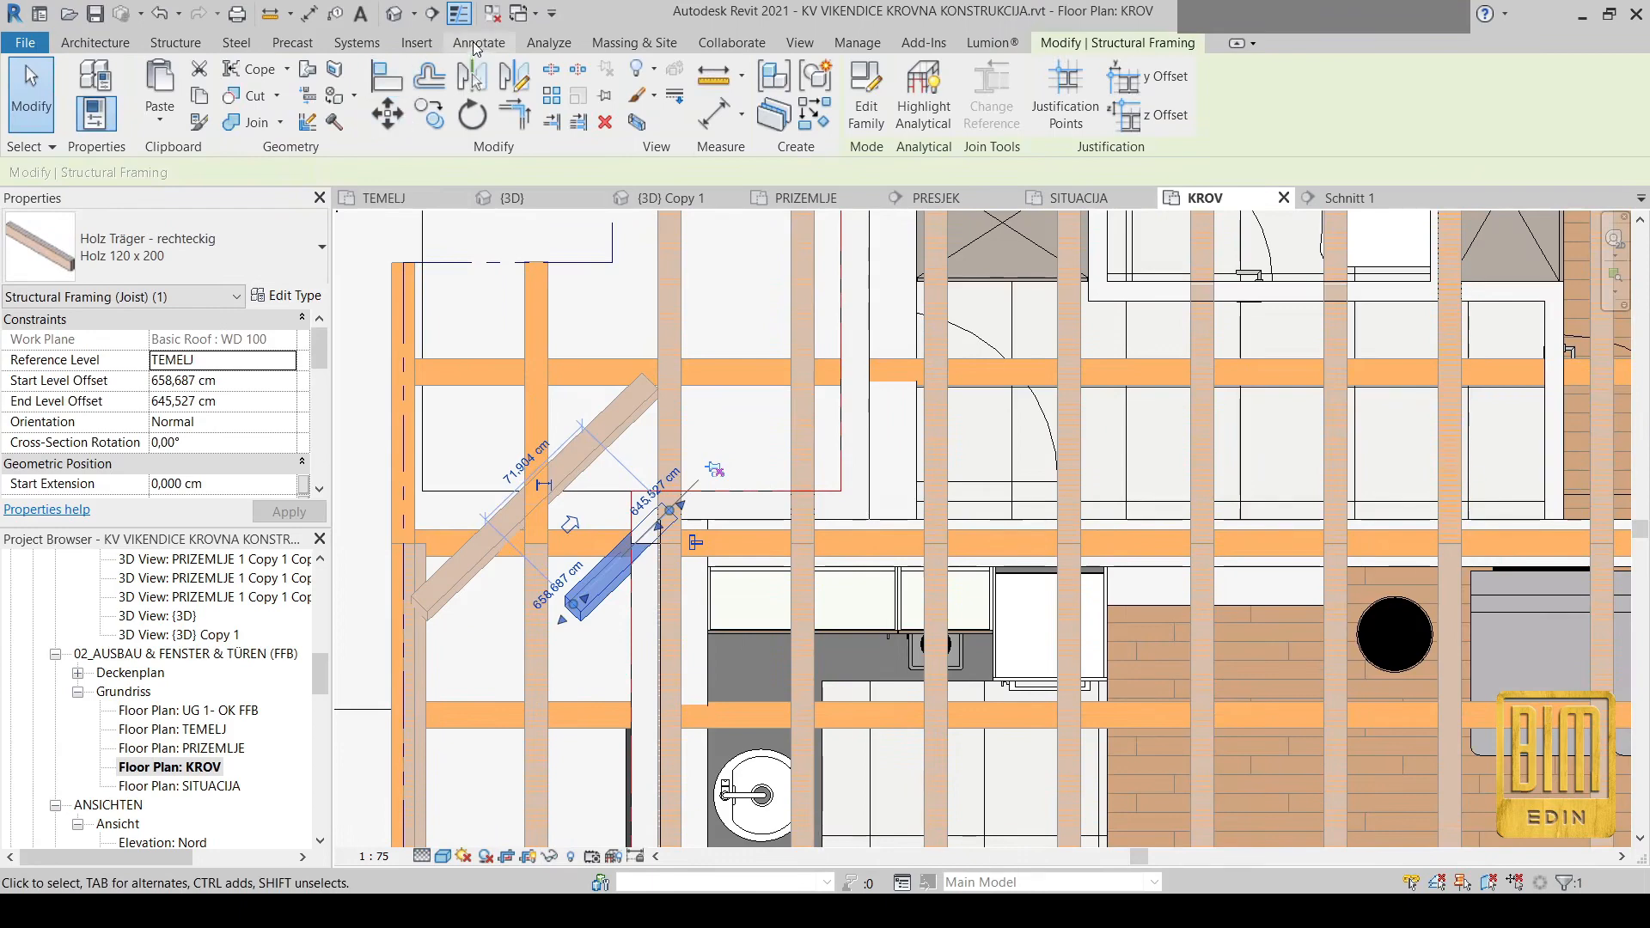
# Draw a vertical detail line about 220 cm long between the first two long rafters and shift it slightly toward the second rafter
pyautogui.click(478, 42)
pyautogui.click(473, 69)
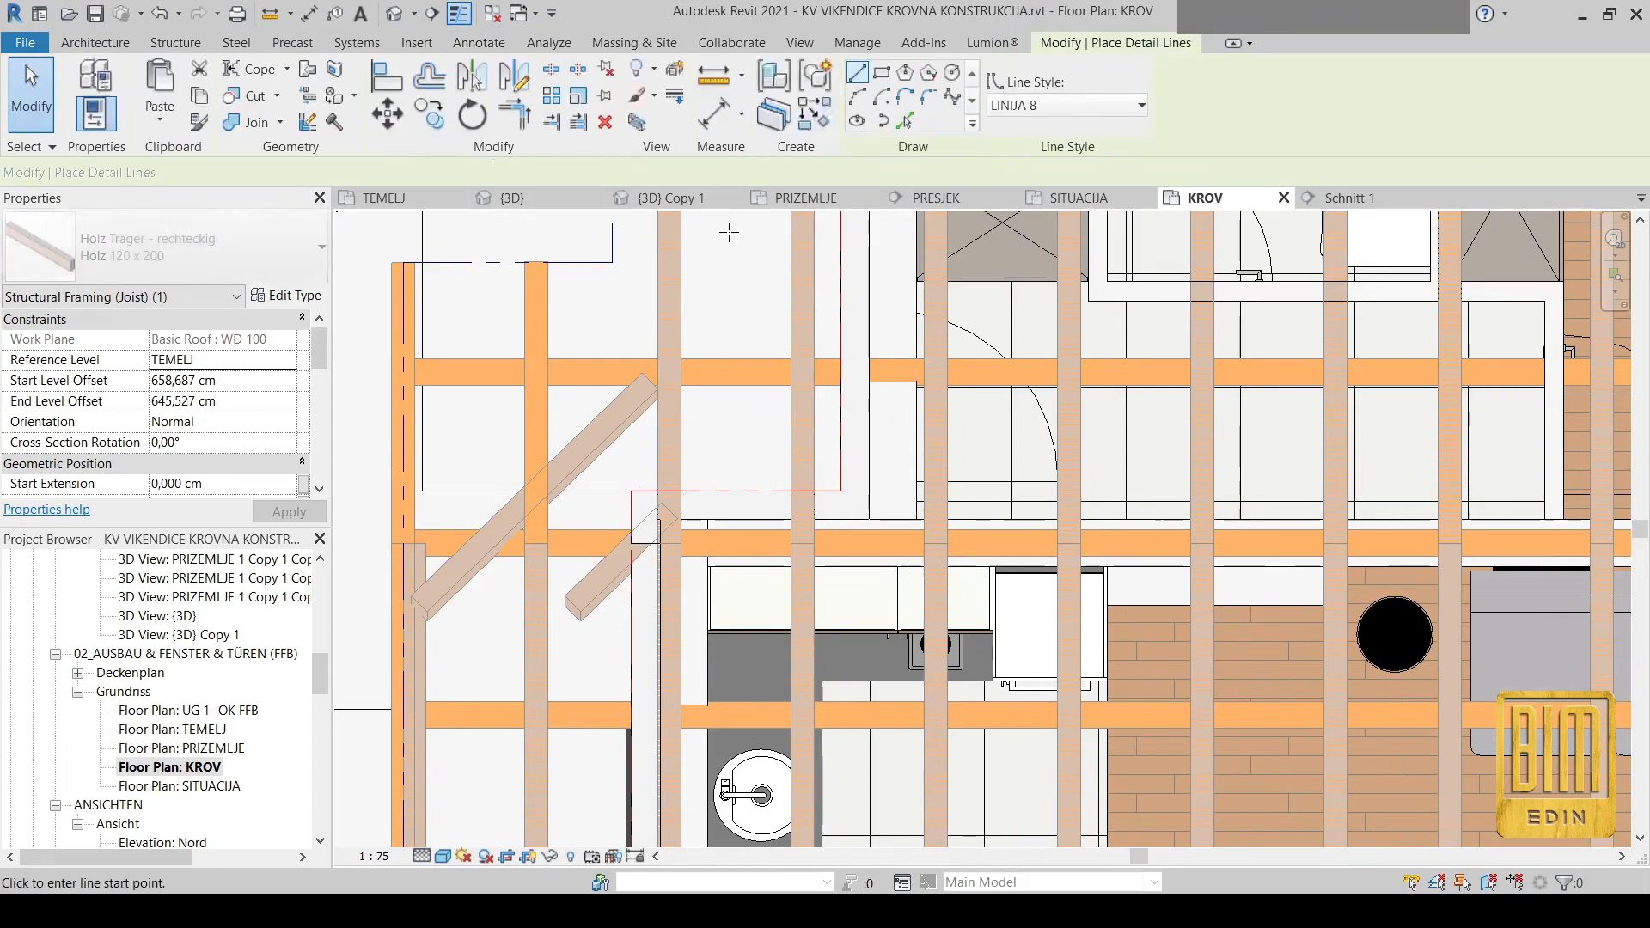
pyautogui.click(743, 221)
pyautogui.click(742, 638)
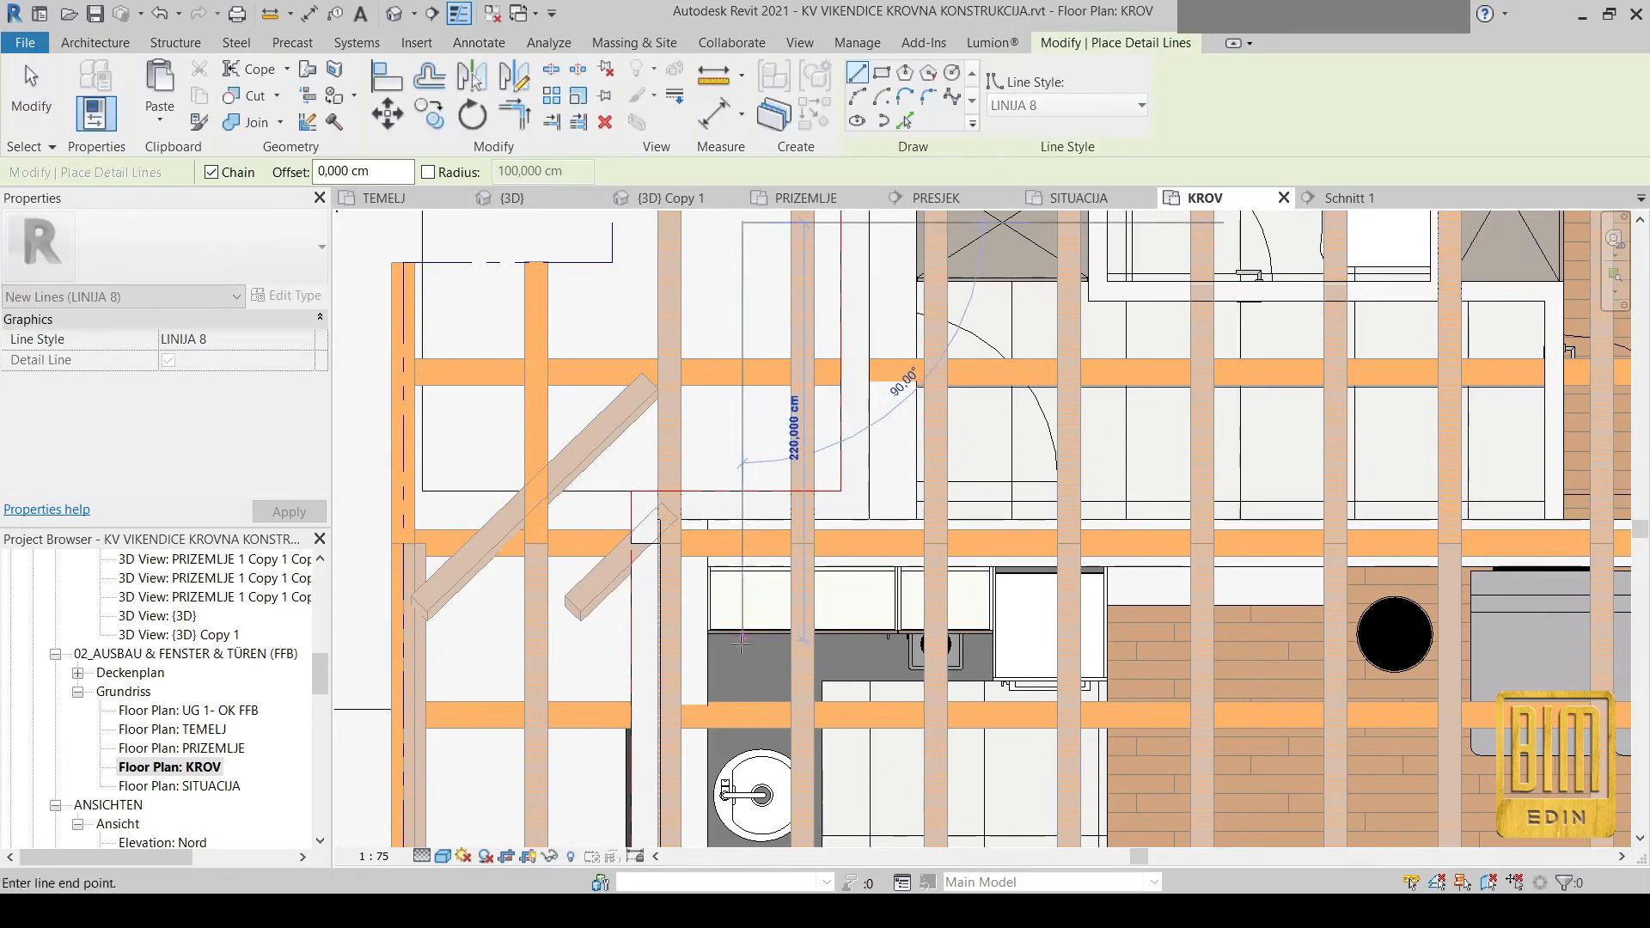
pyautogui.click(34, 123)
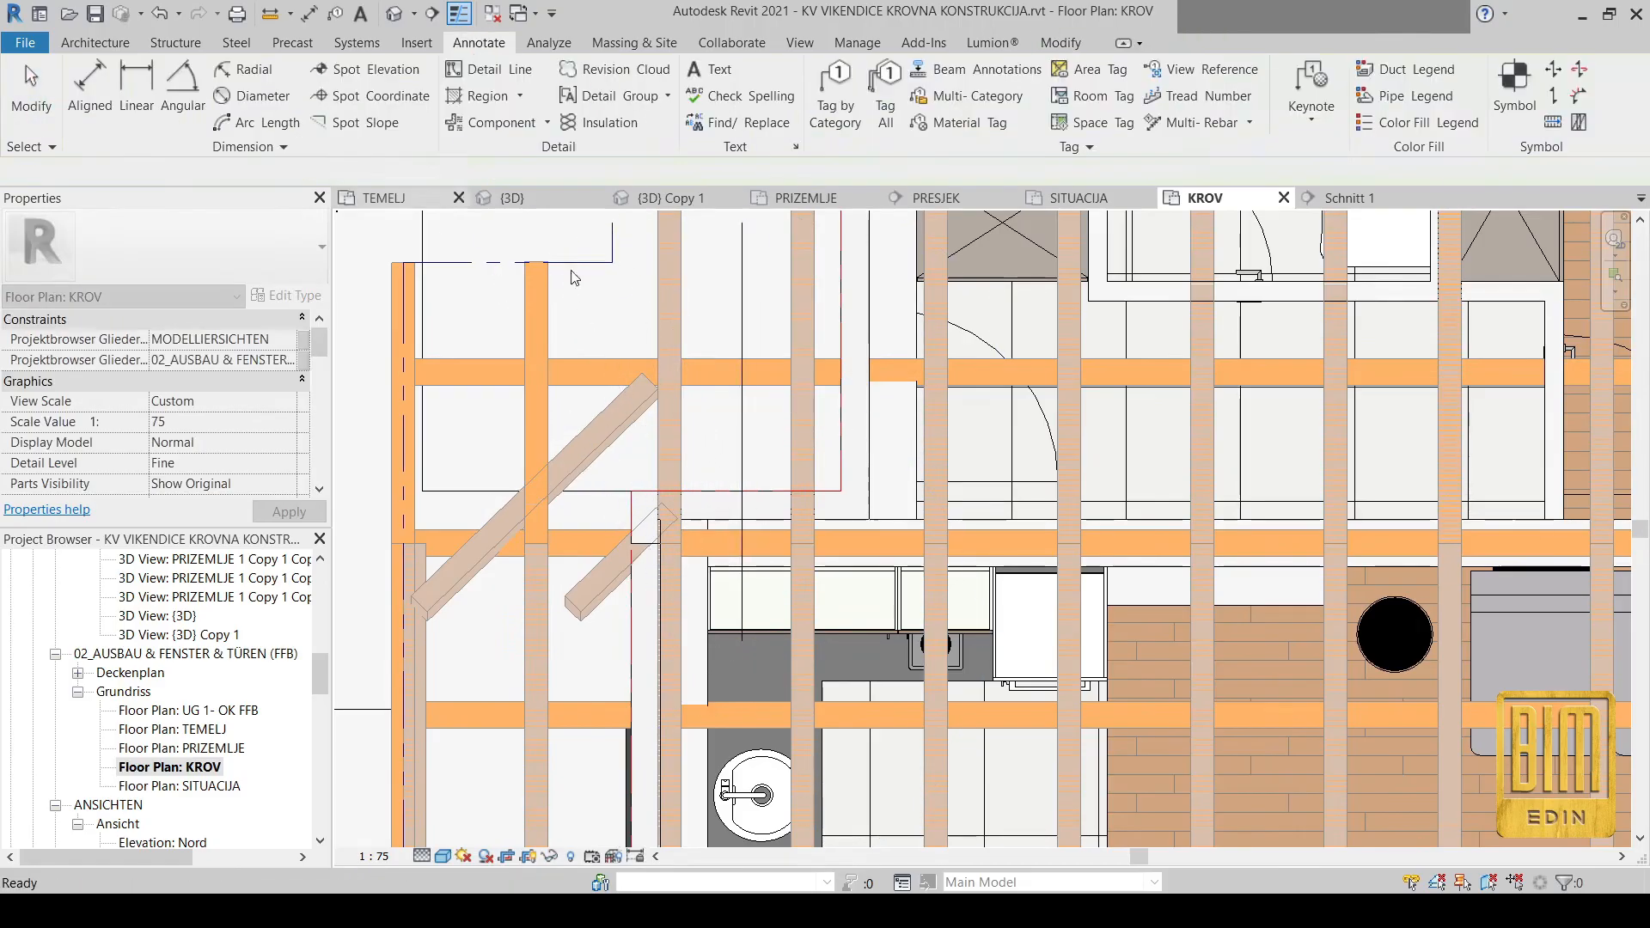
pyautogui.click(742, 436)
pyautogui.moveTo(742, 436); pyautogui.dragTo(765, 435)
# Extend the short and long diagonal beams toward the vertical detail line with Trim/Extend Single Element
pyautogui.click(560, 127)
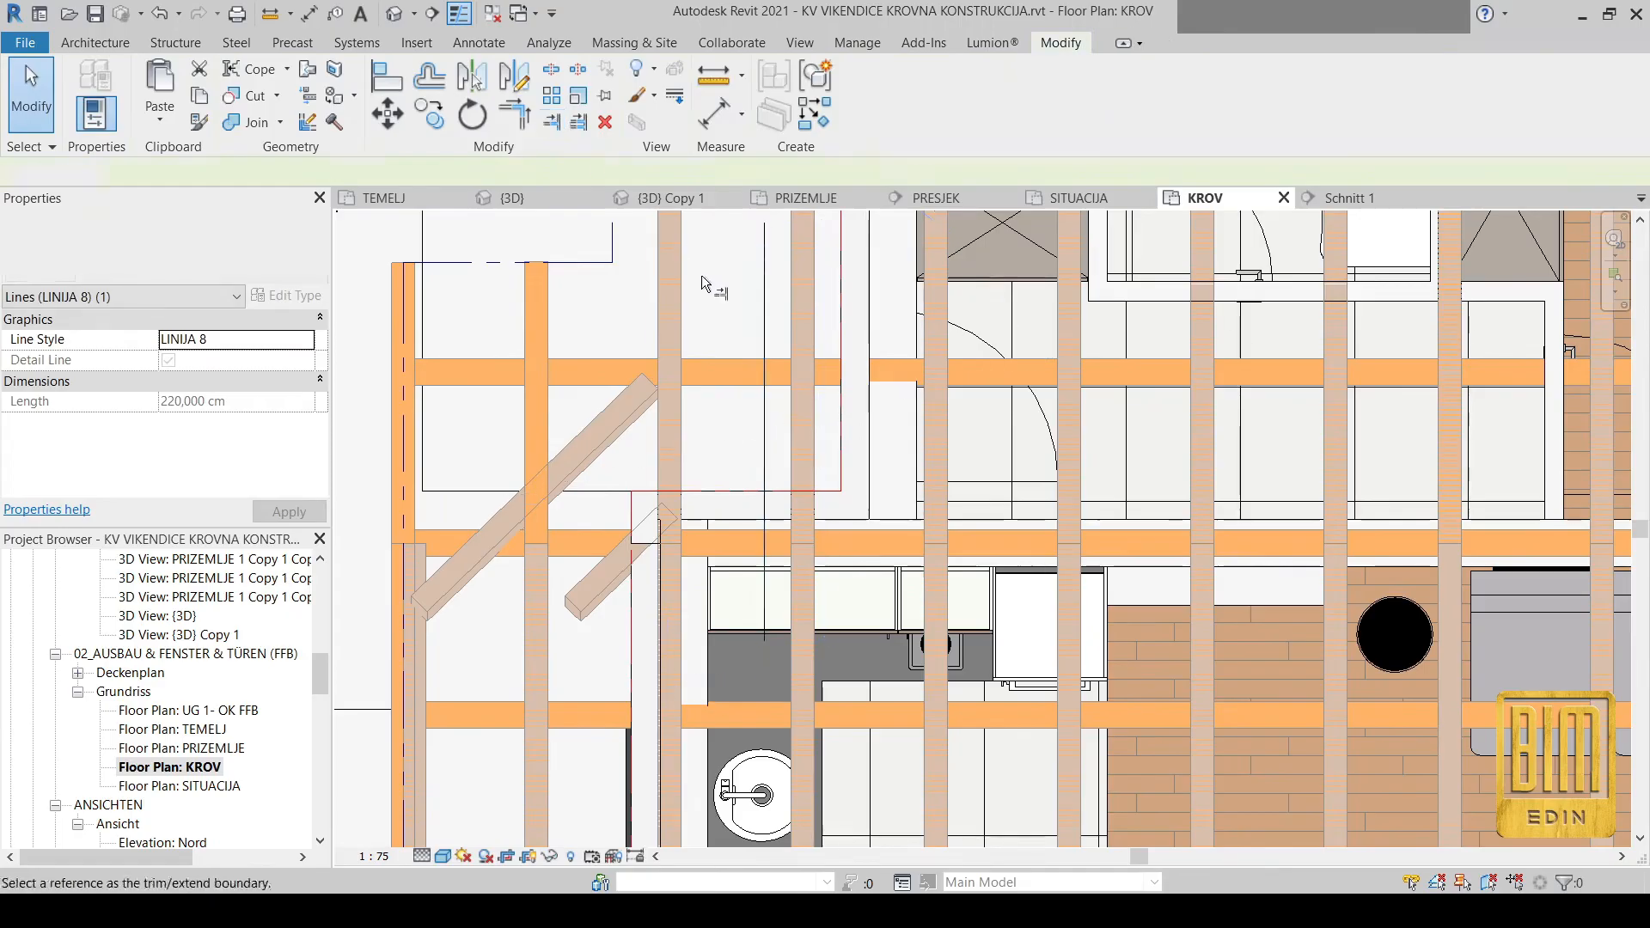
pyautogui.click(764, 280)
pyautogui.click(643, 537)
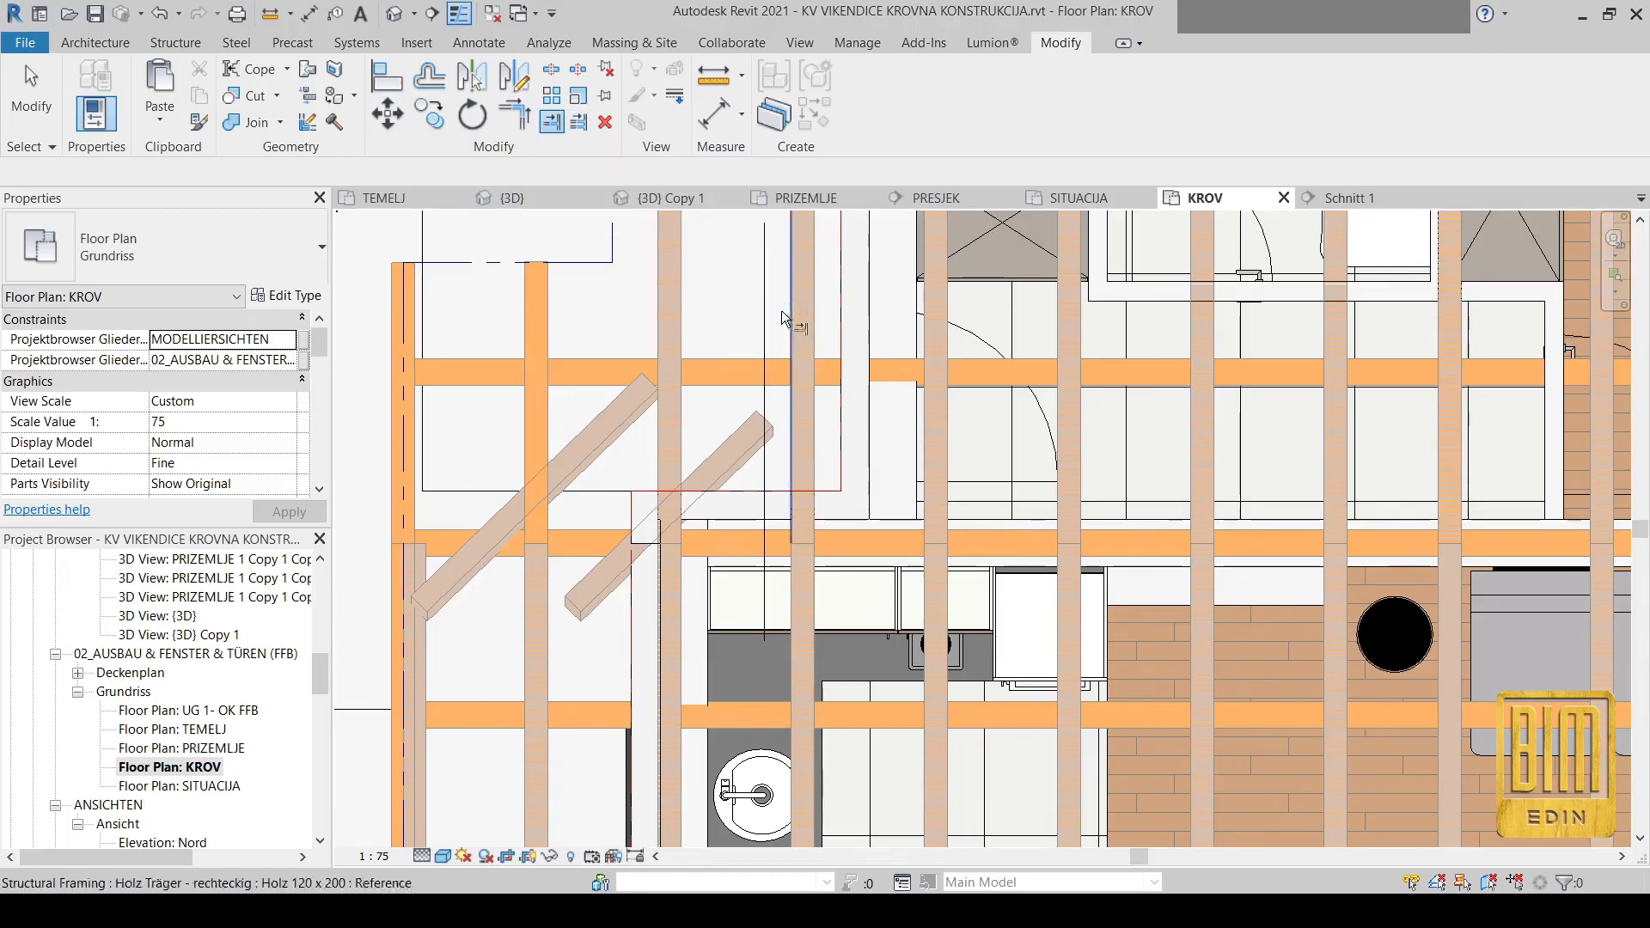
pyautogui.click(764, 326)
pyautogui.click(615, 421)
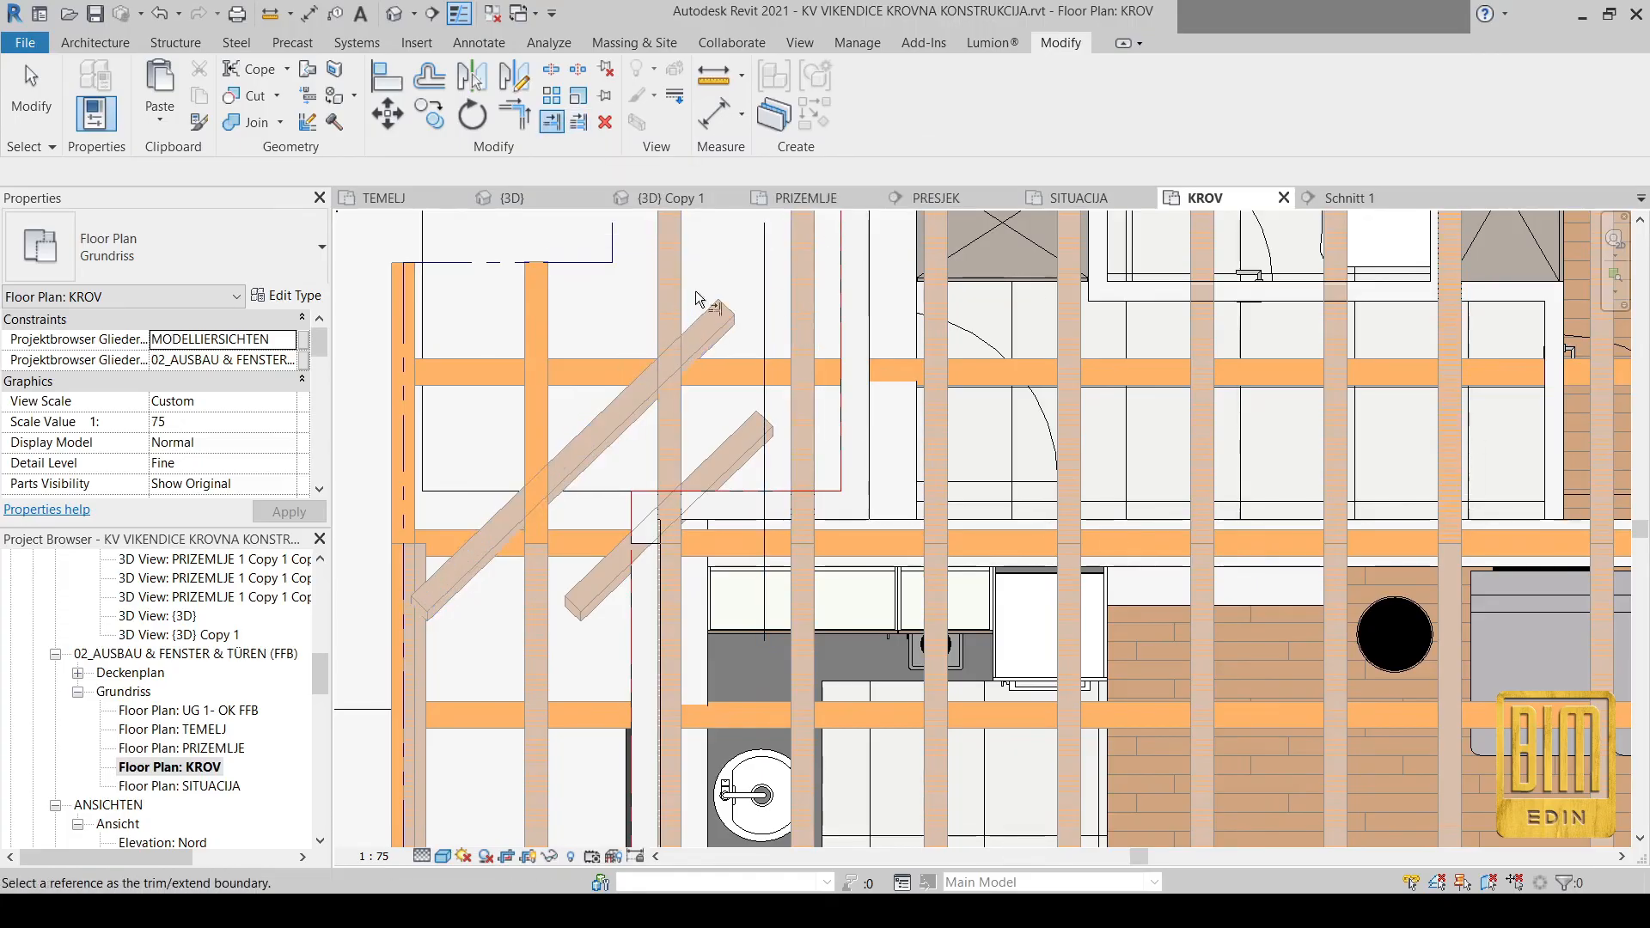
pyautogui.press('Escape')
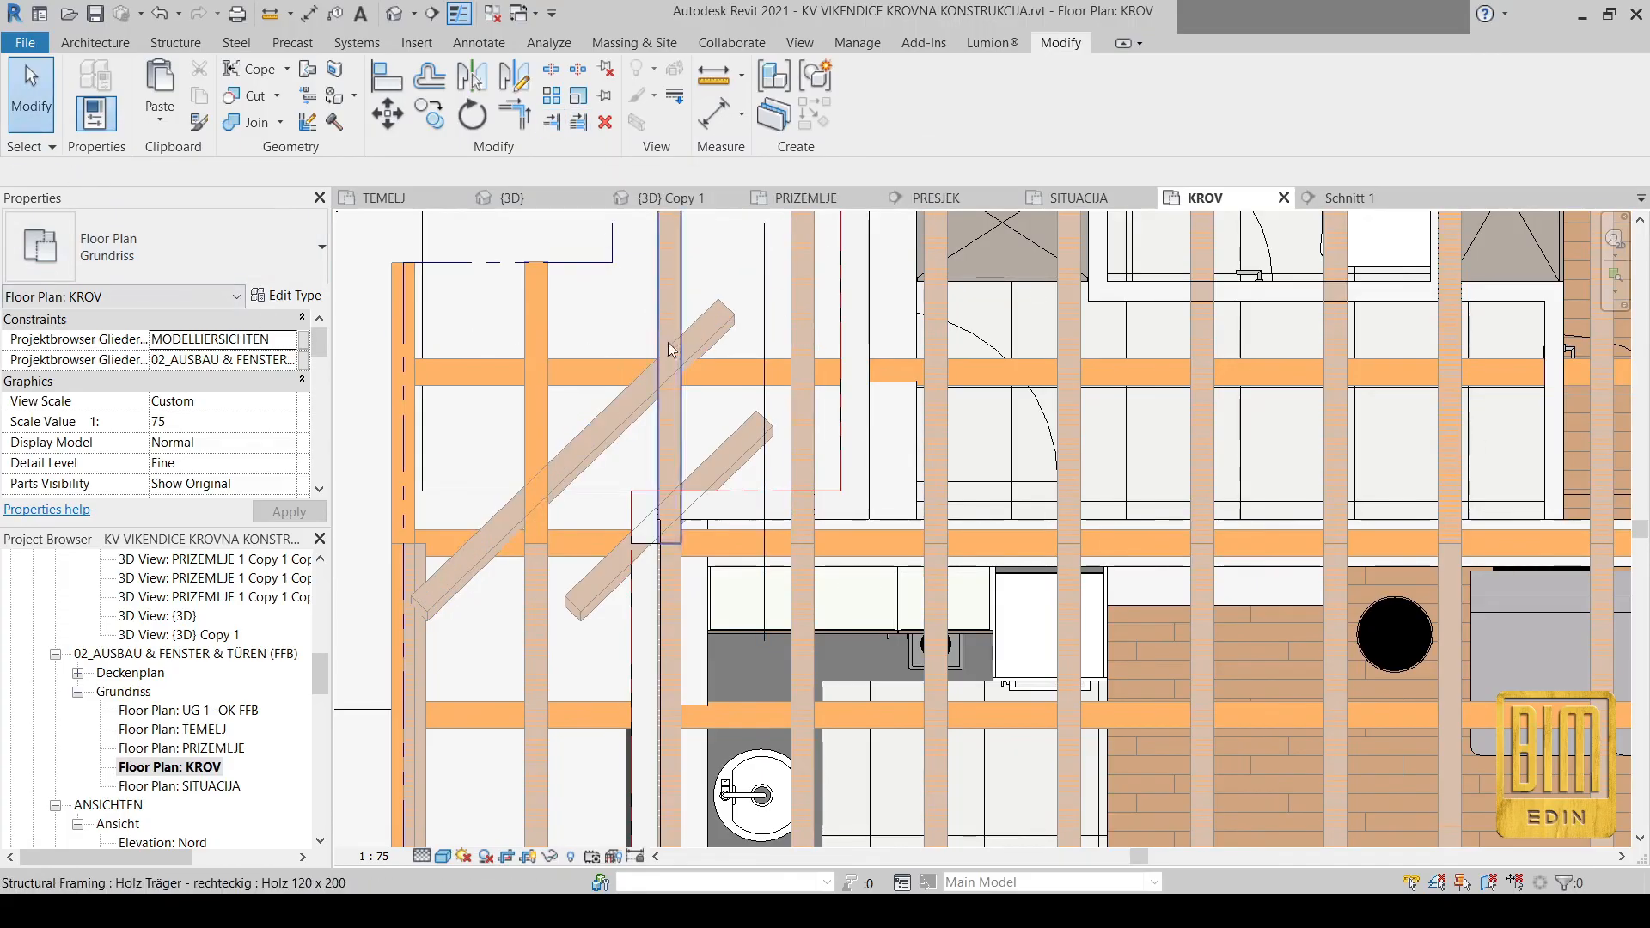
pyautogui.scroll(4, 607, 566)
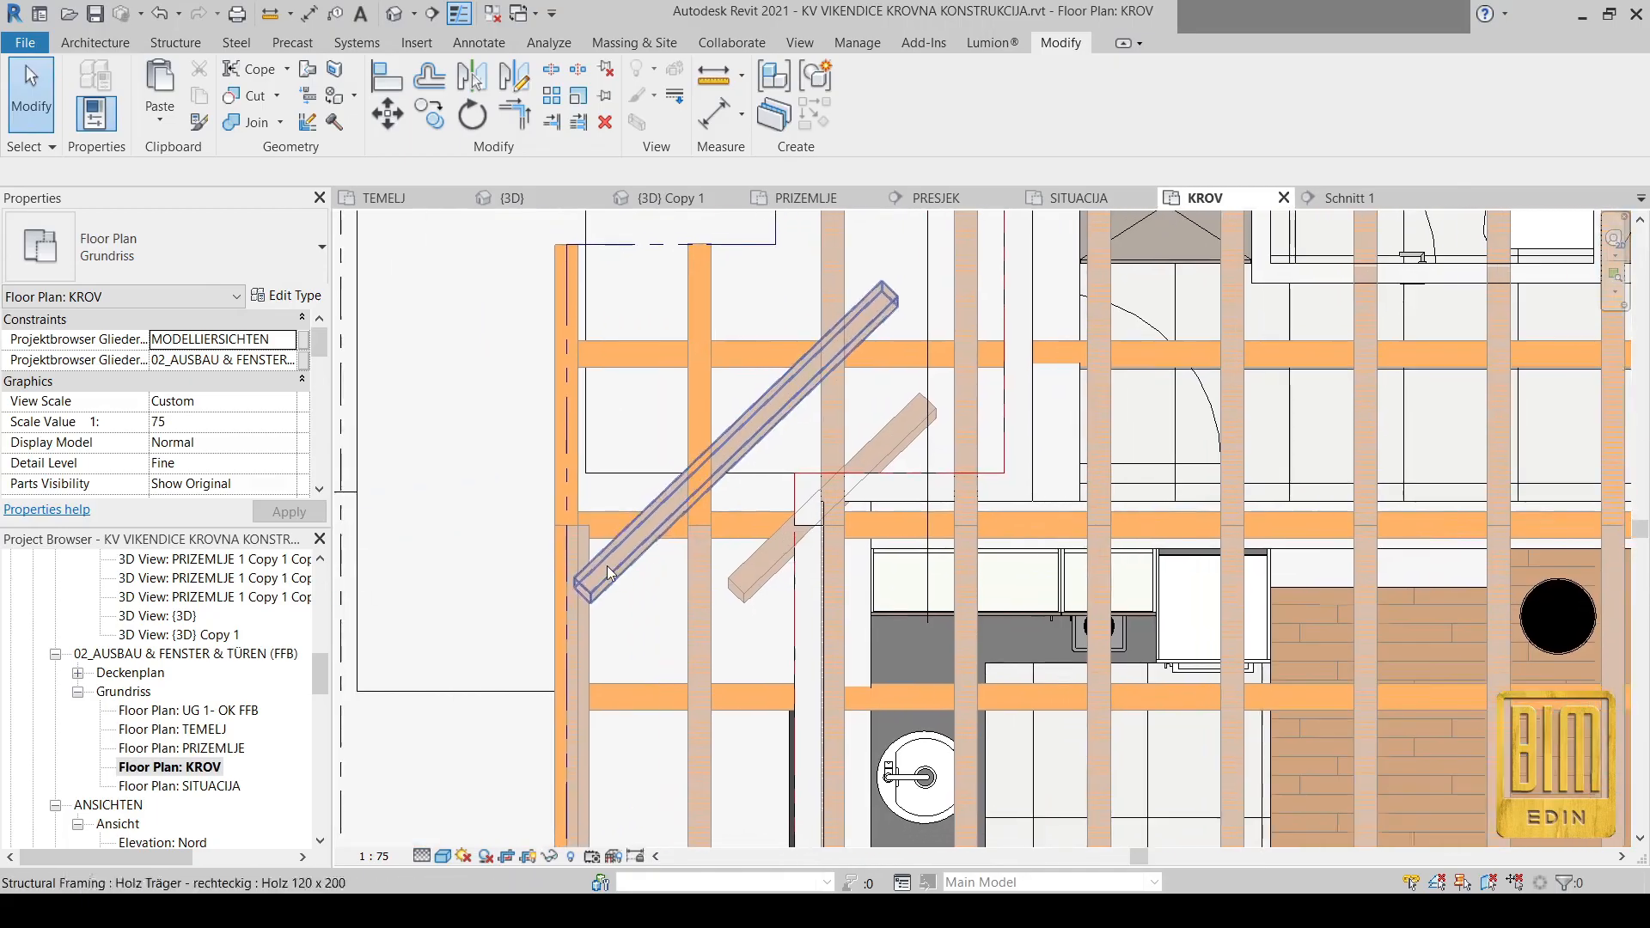
pyautogui.click(628, 565)
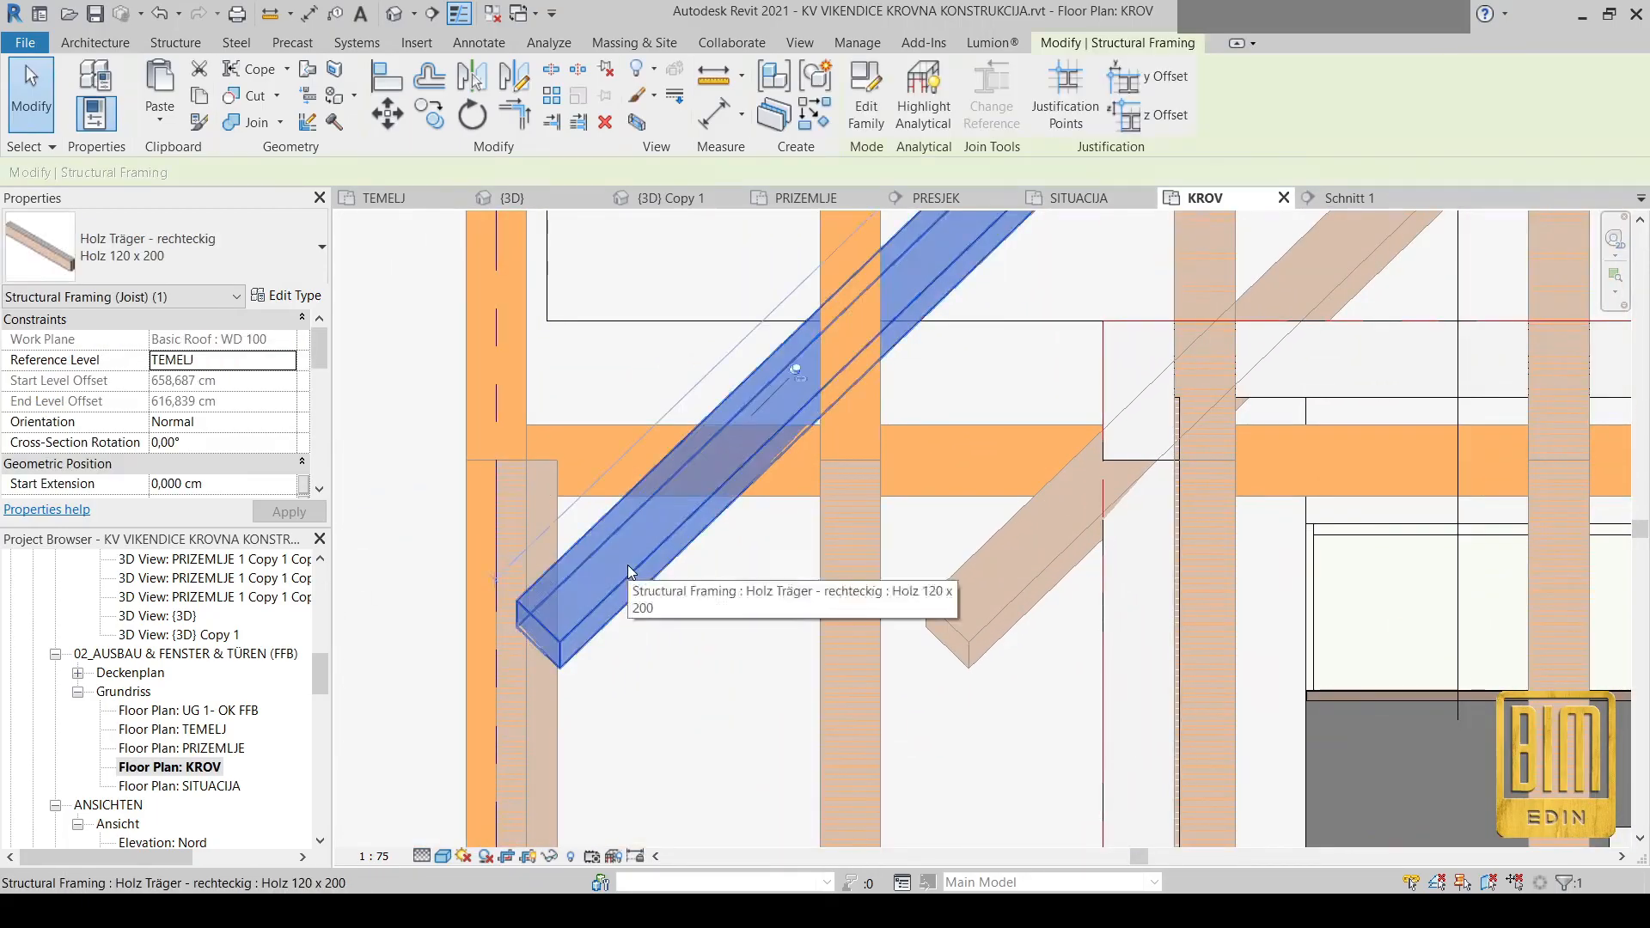
pyautogui.scroll(-5, 543, 421)
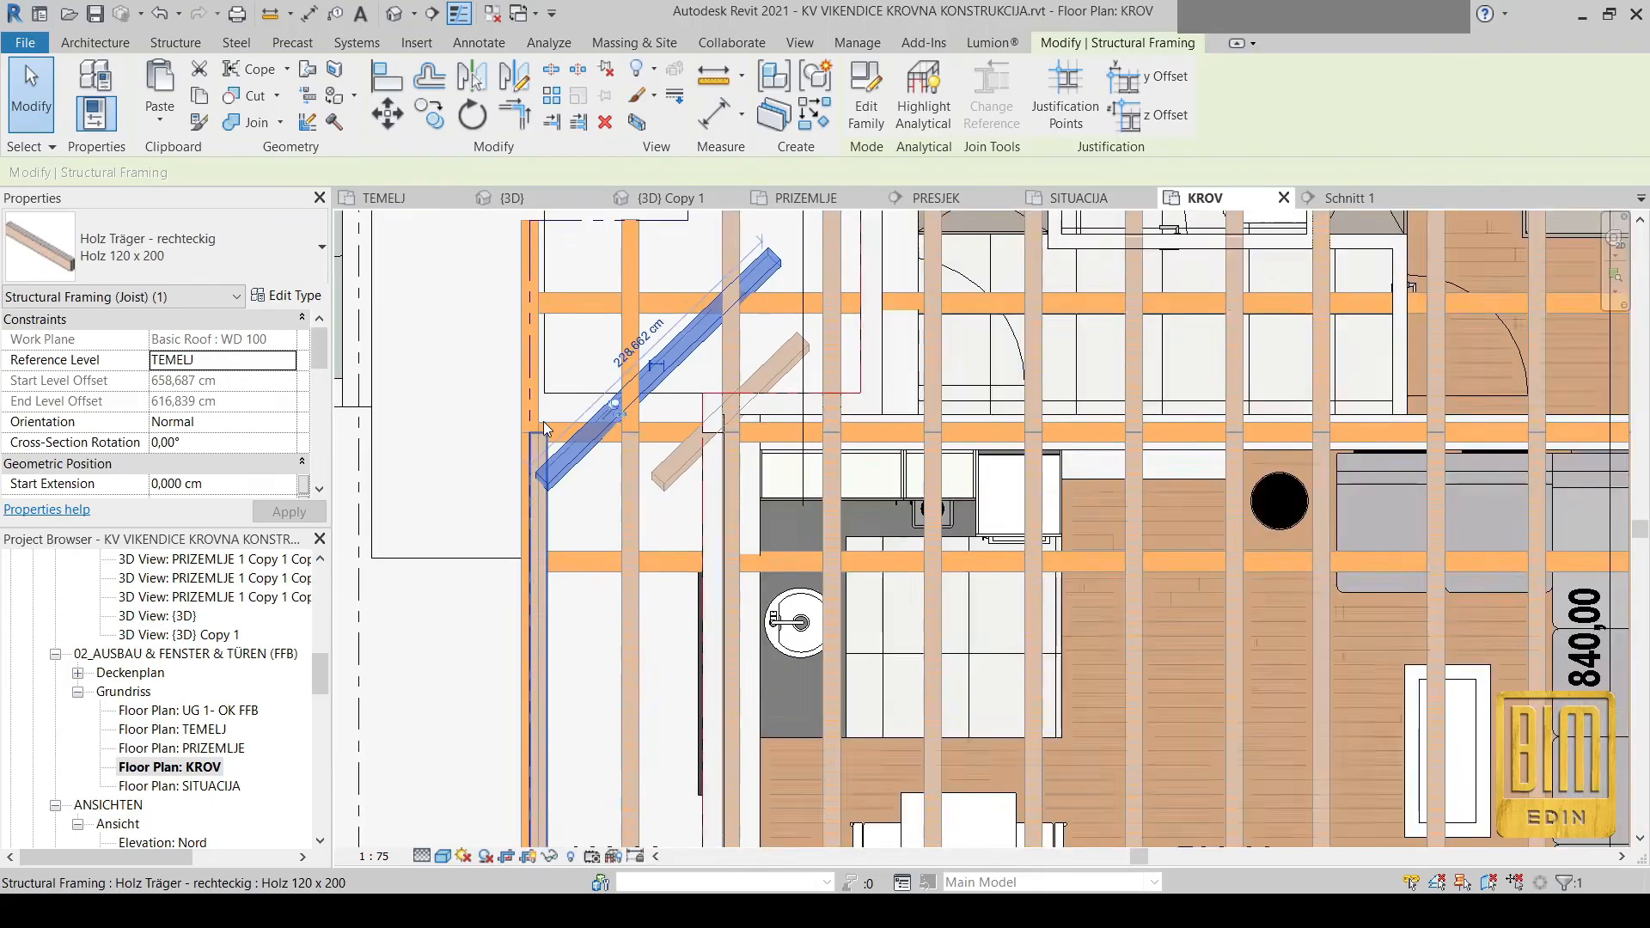
pyautogui.scroll(3, 528, 432)
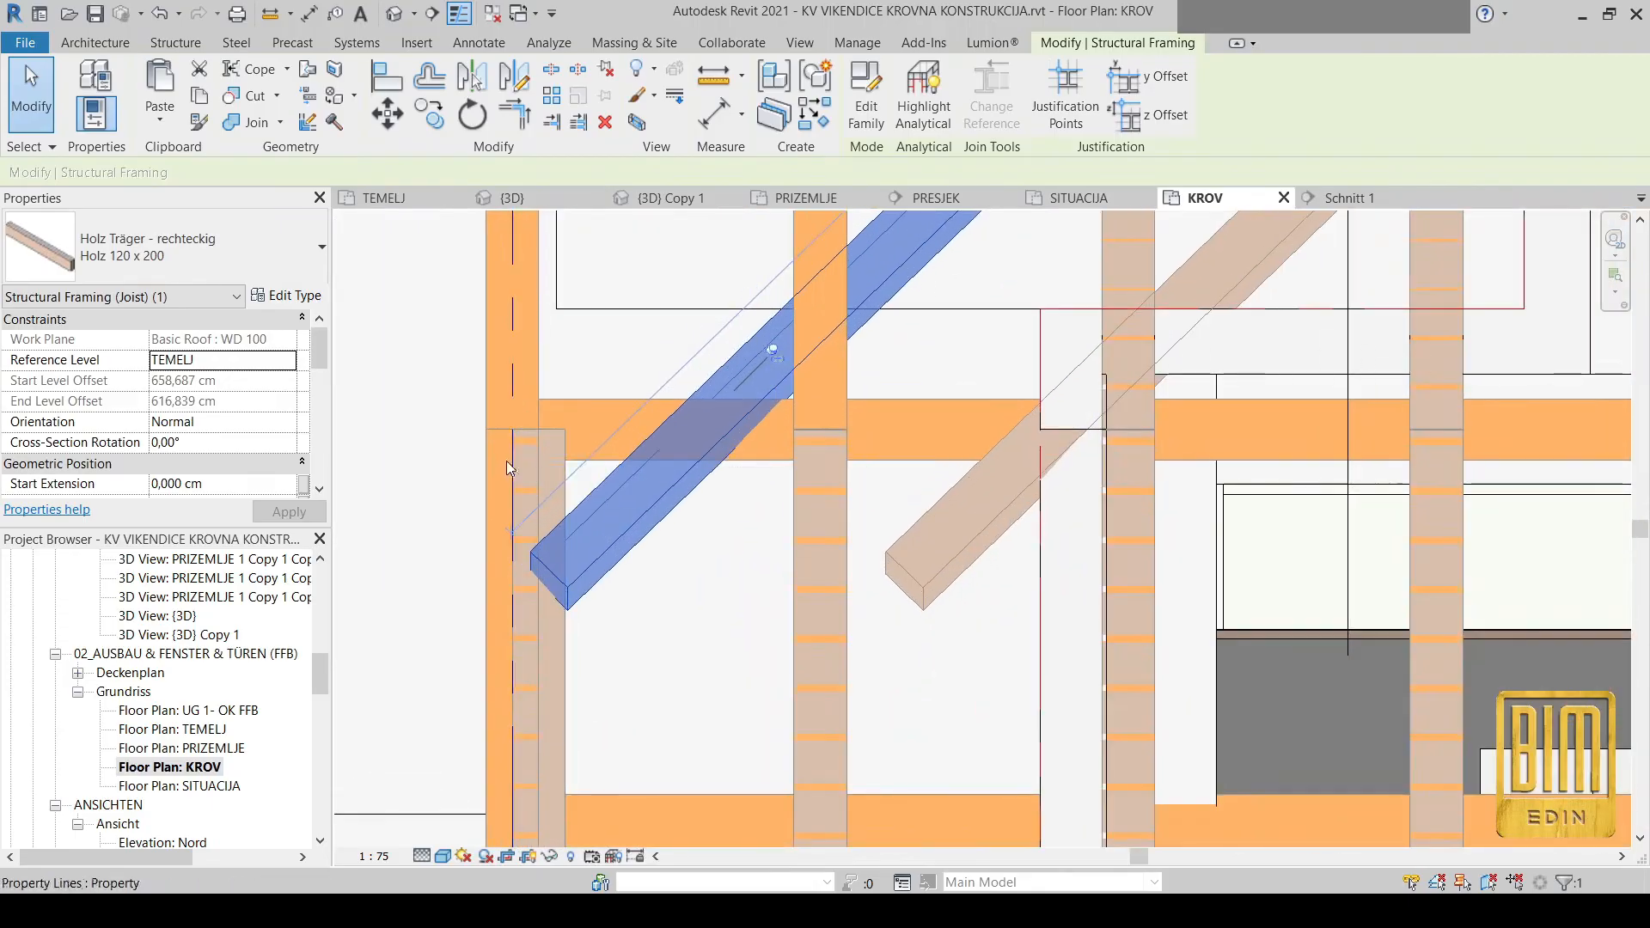
pyautogui.click(387, 78)
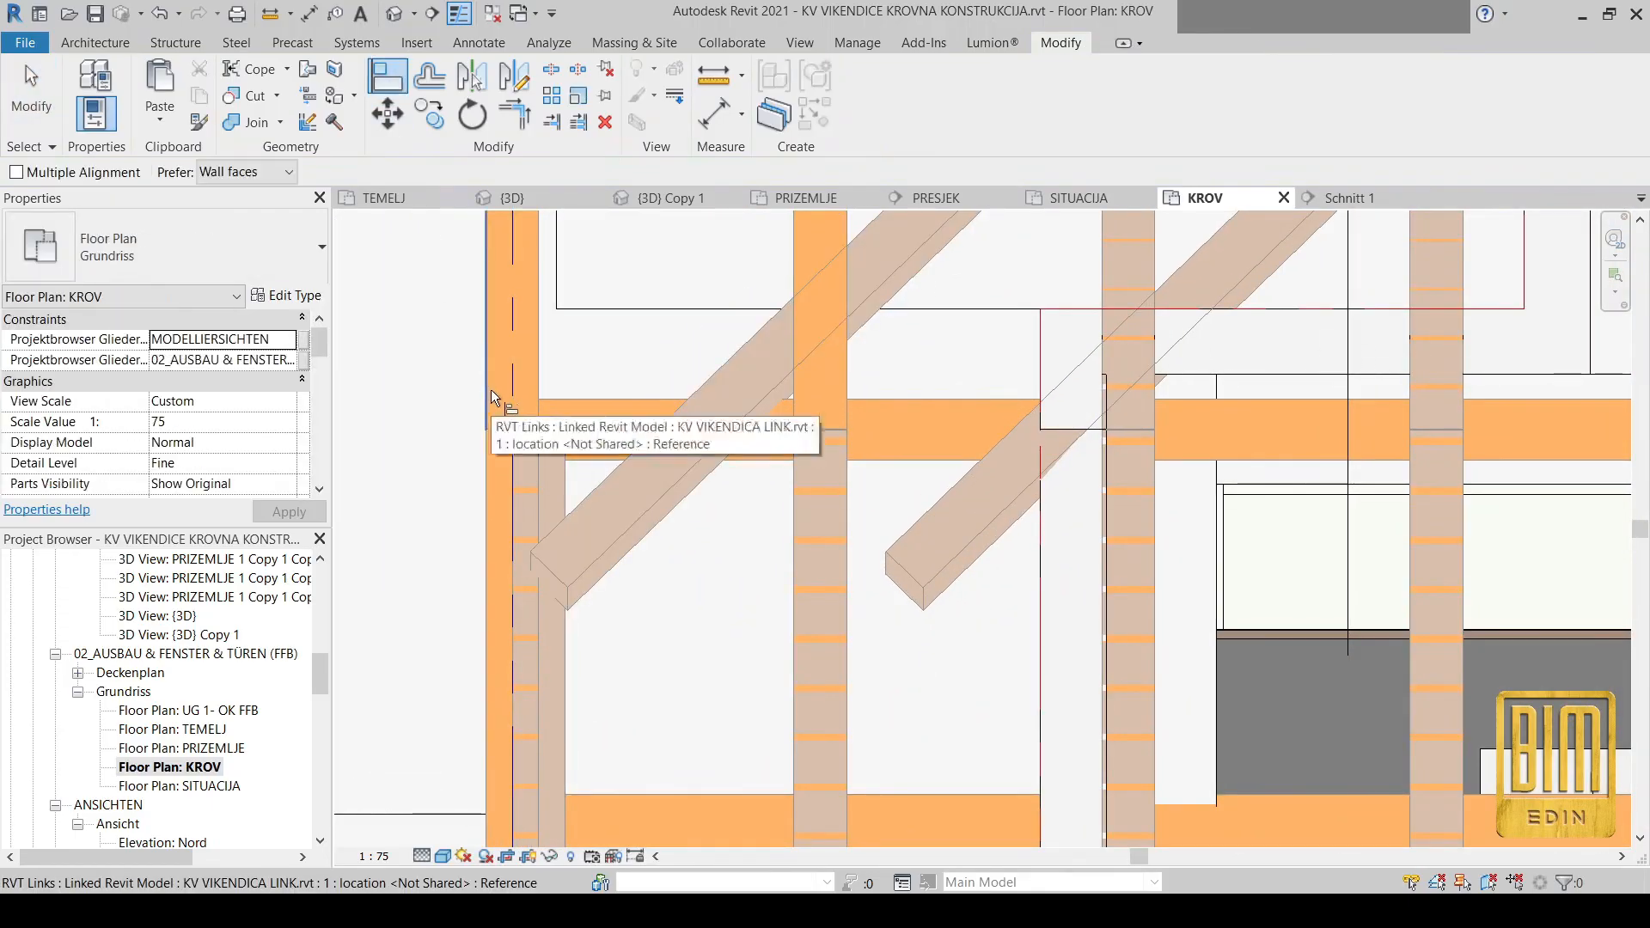
pyautogui.click(26, 71)
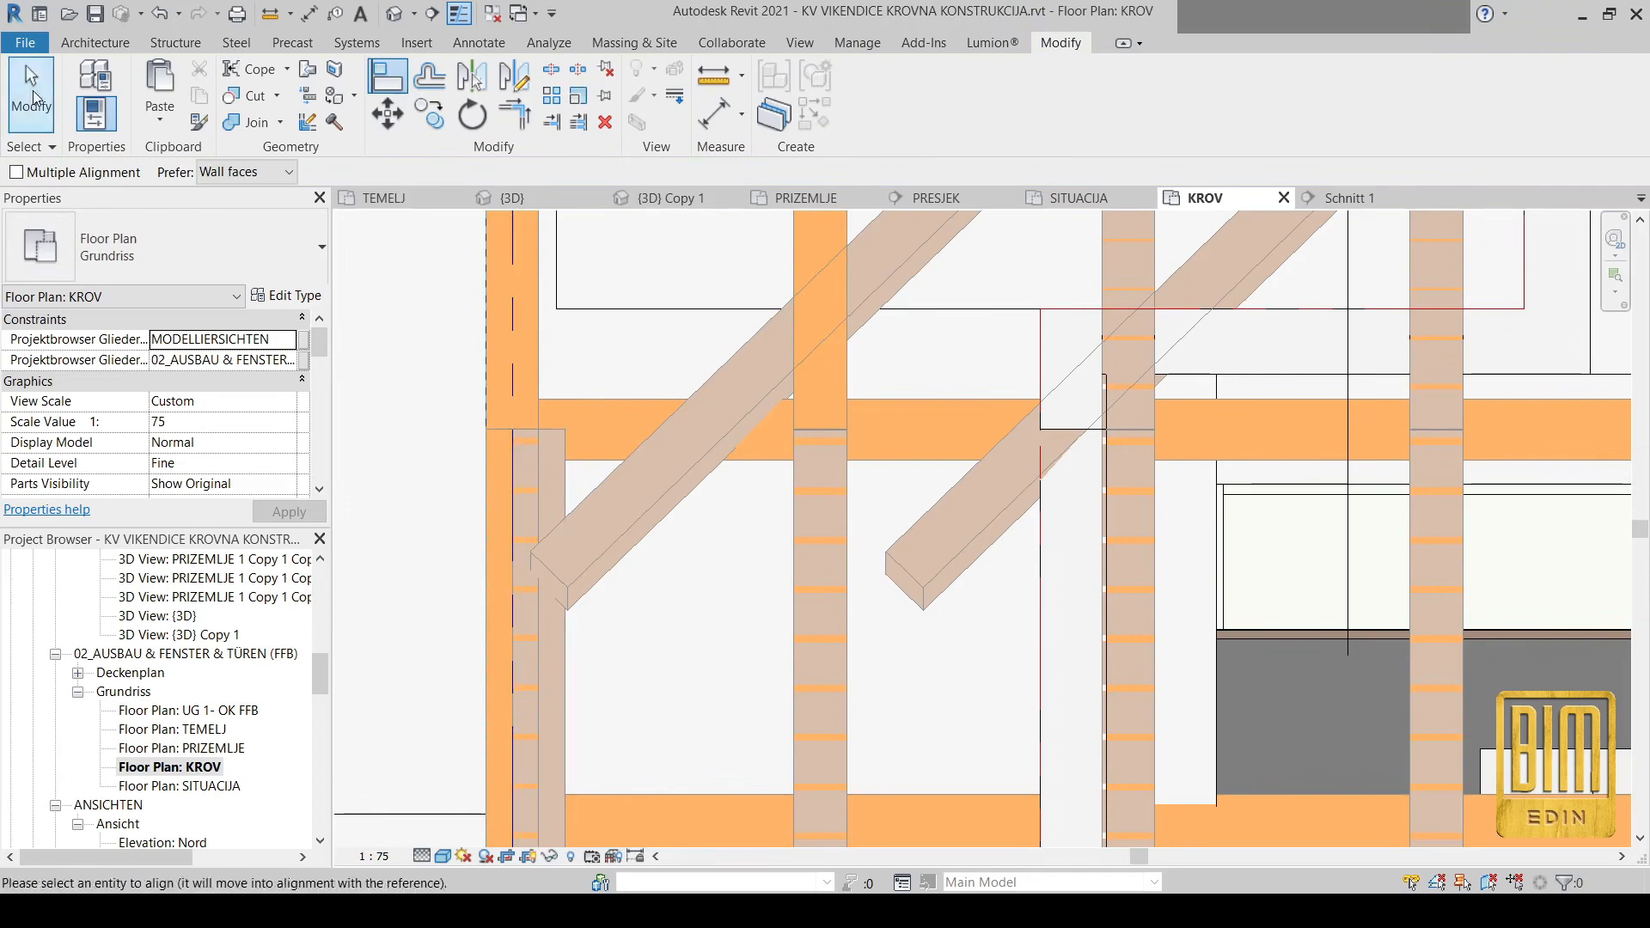
pyautogui.click(563, 467)
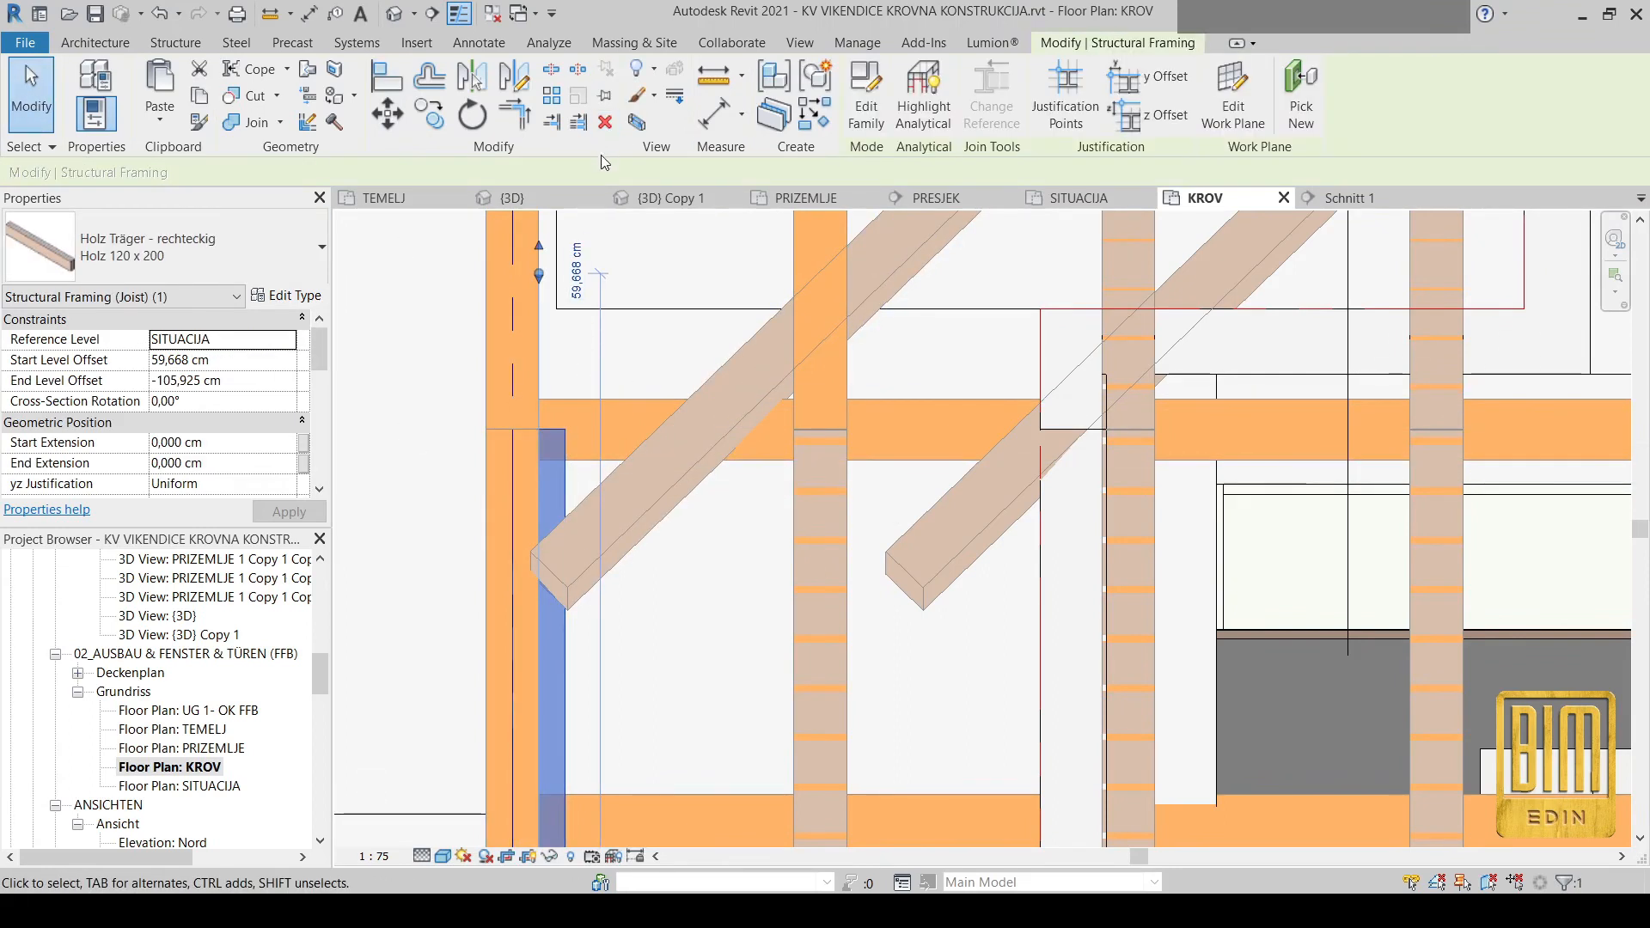
pyautogui.click(403, 84)
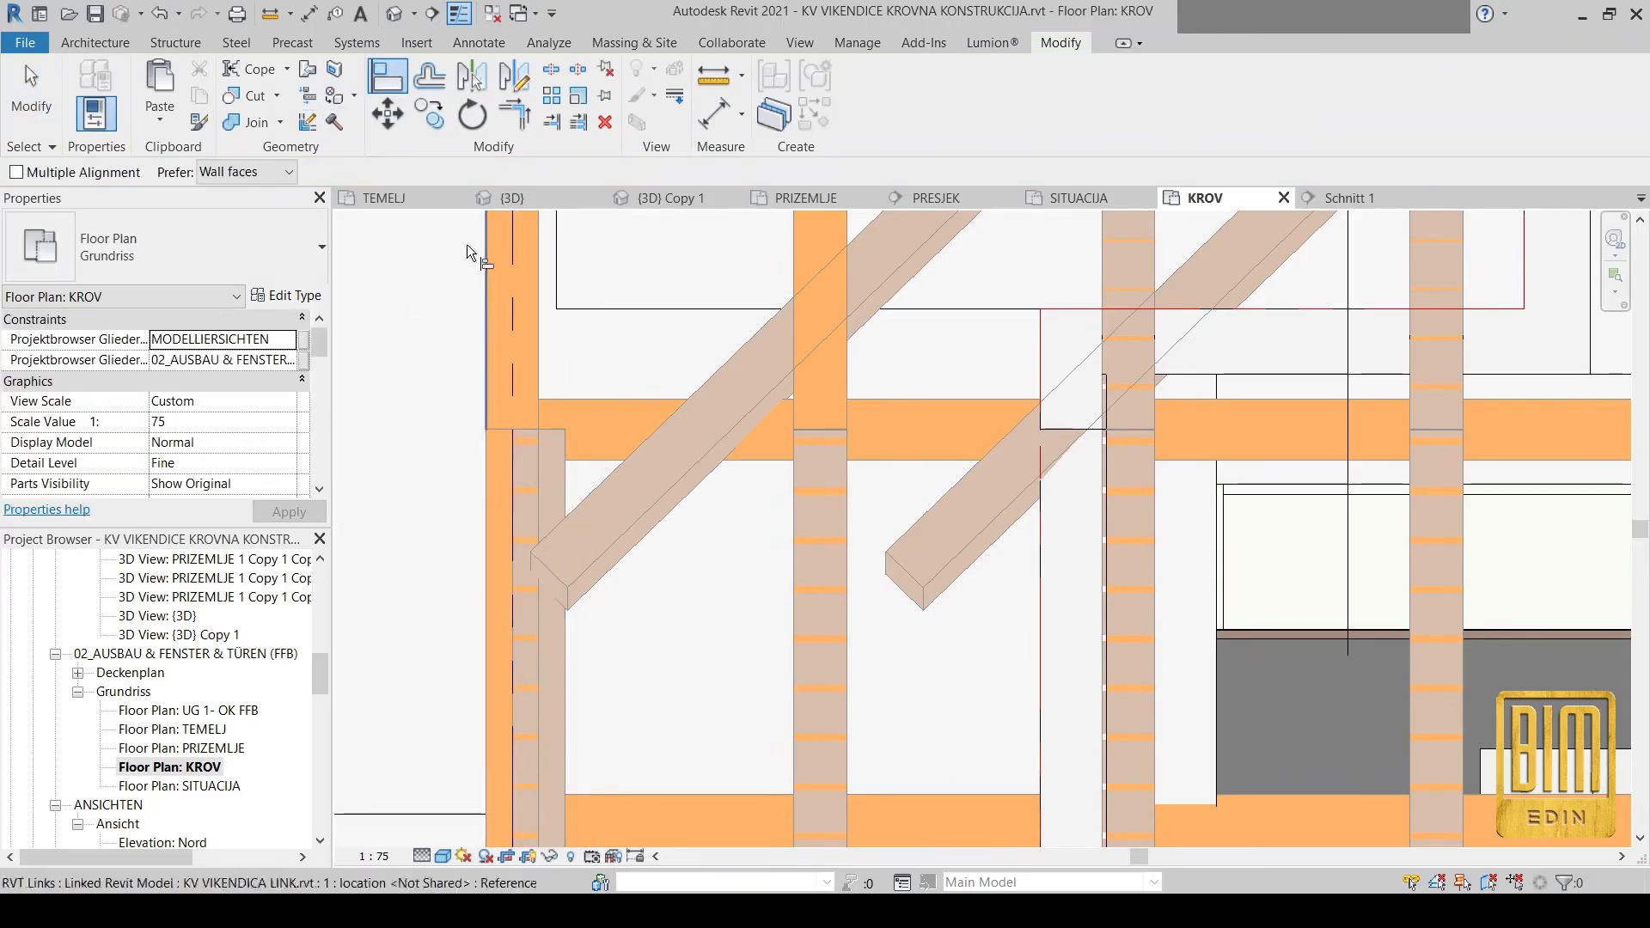
pyautogui.click(27, 69)
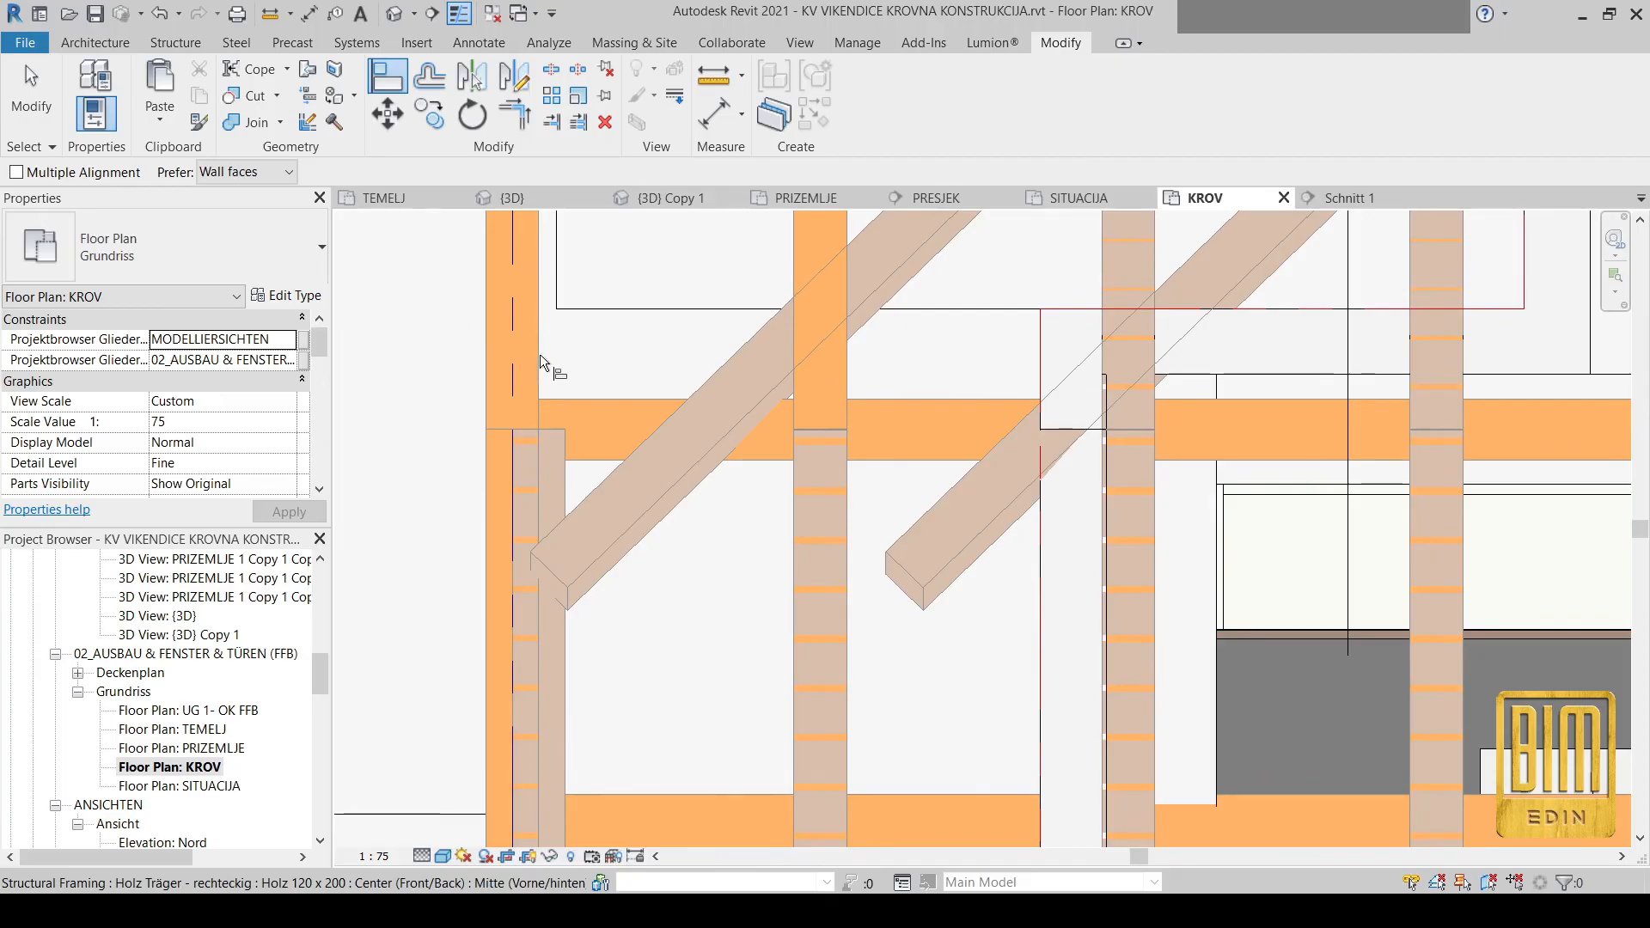
pyautogui.click(511, 418)
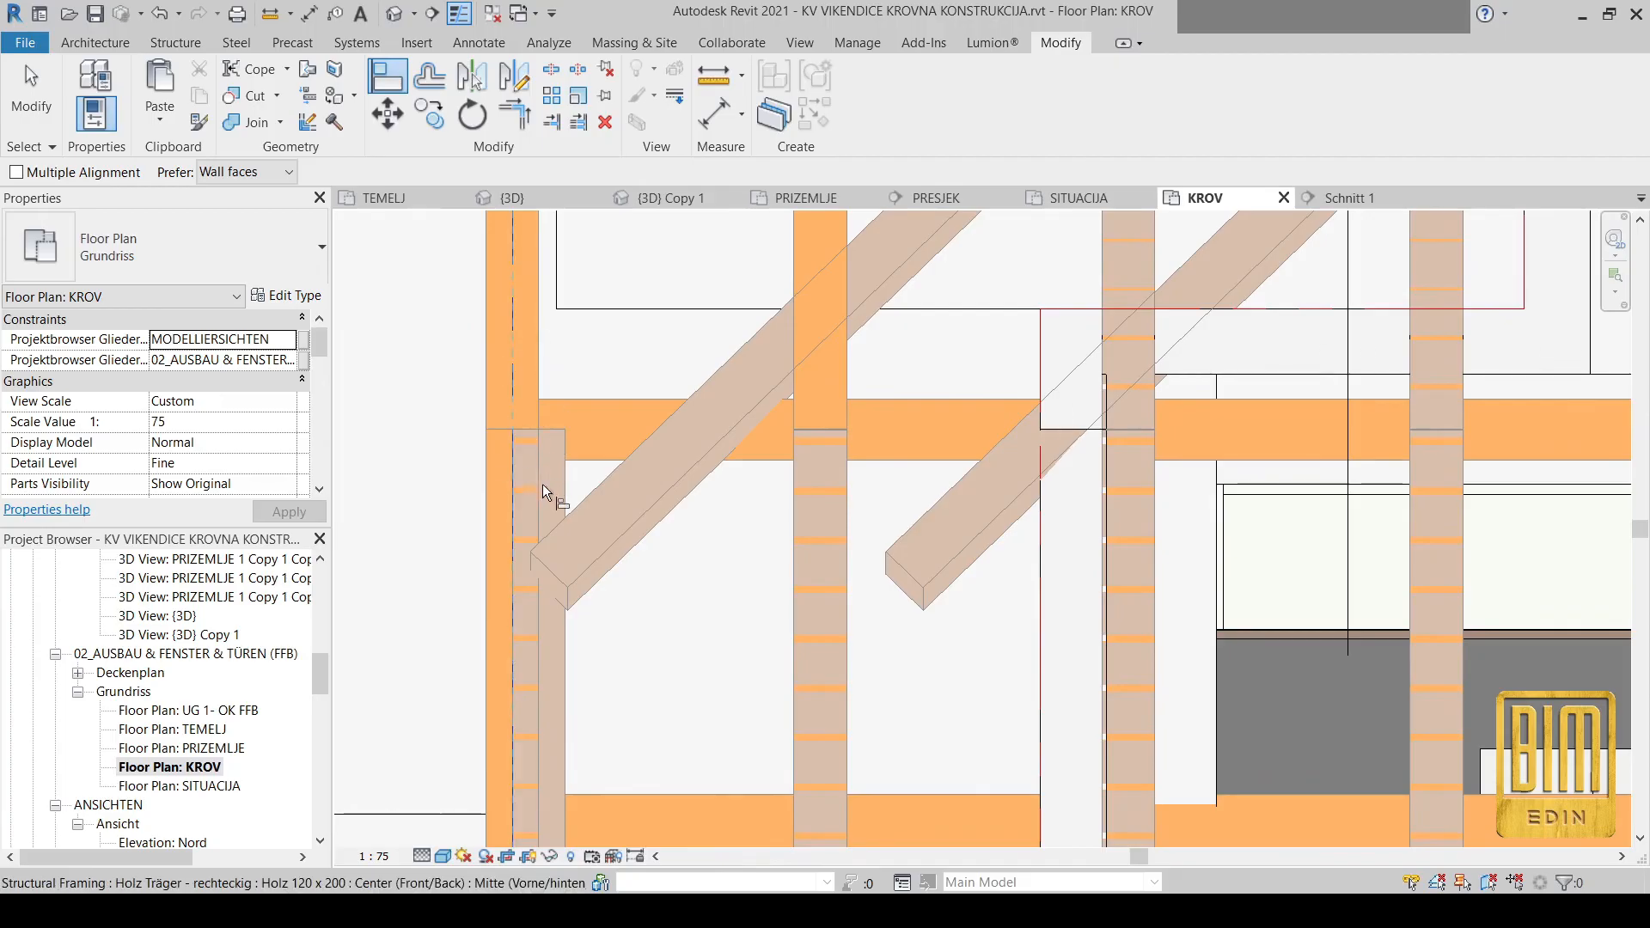
pyautogui.click(32, 112)
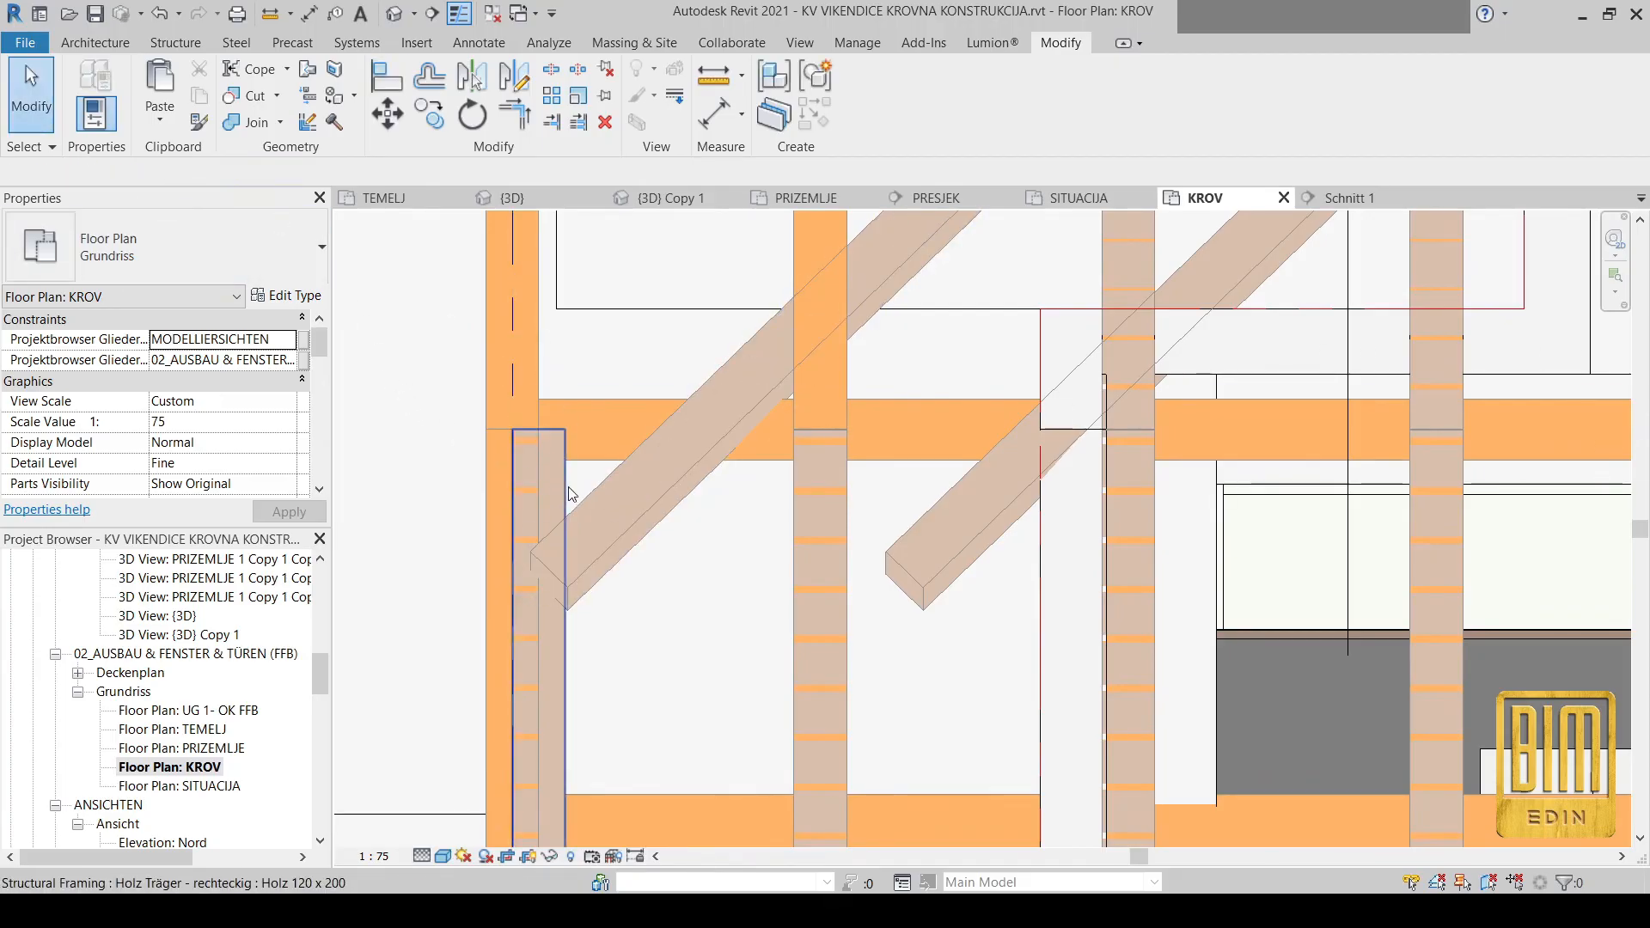
pyautogui.click(570, 494)
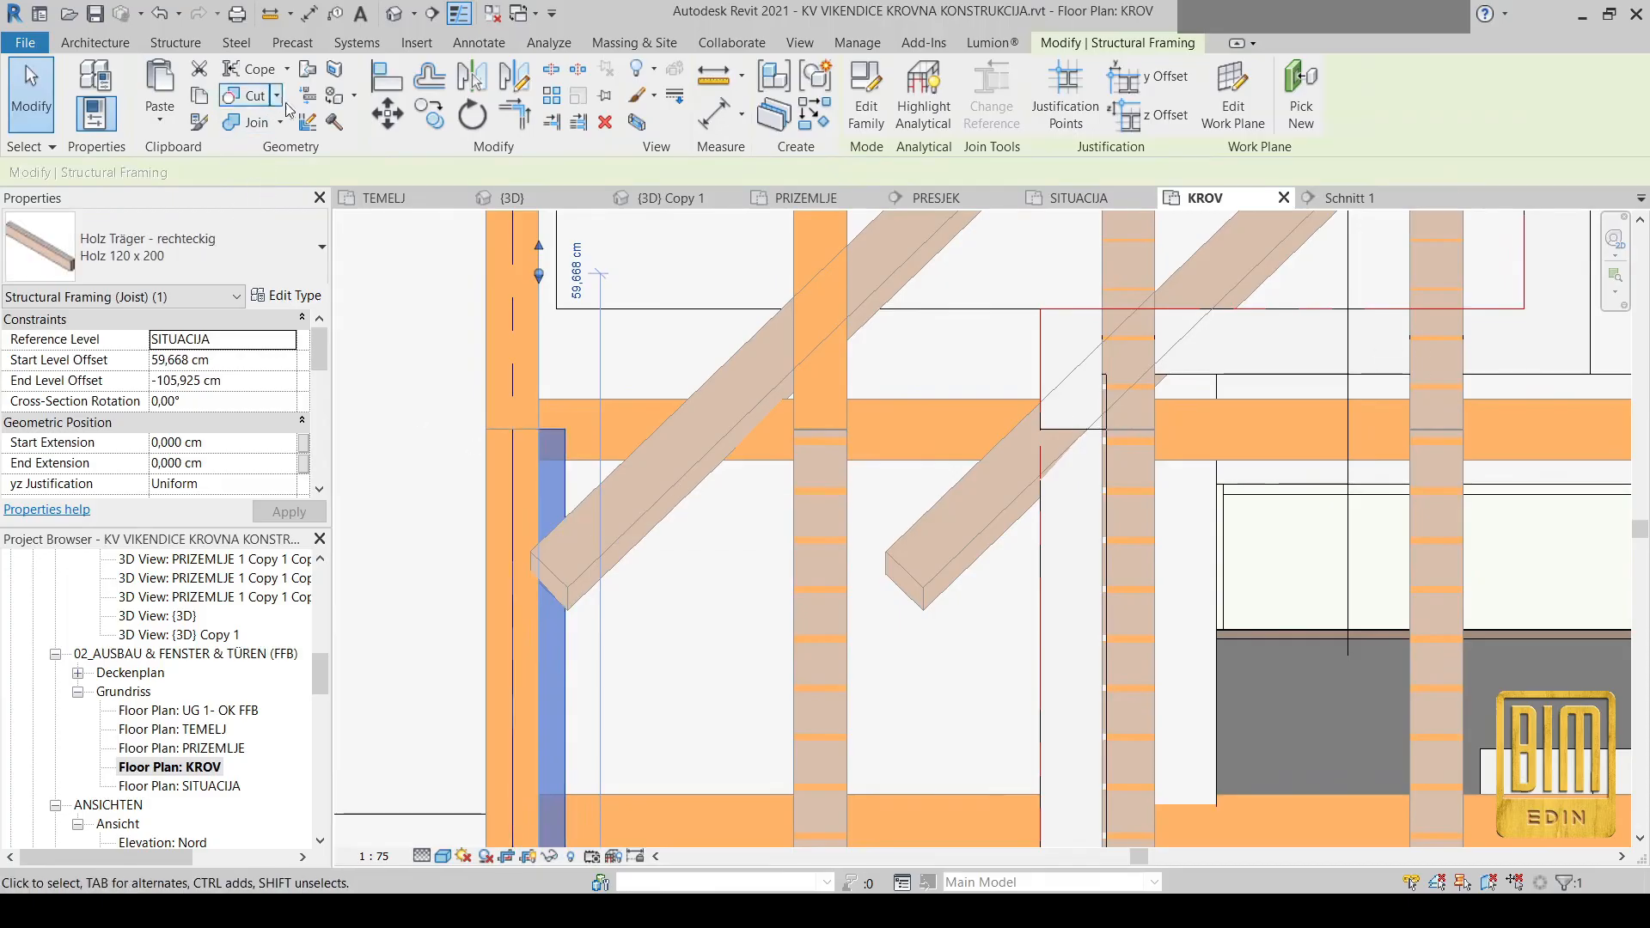
pyautogui.click(389, 82)
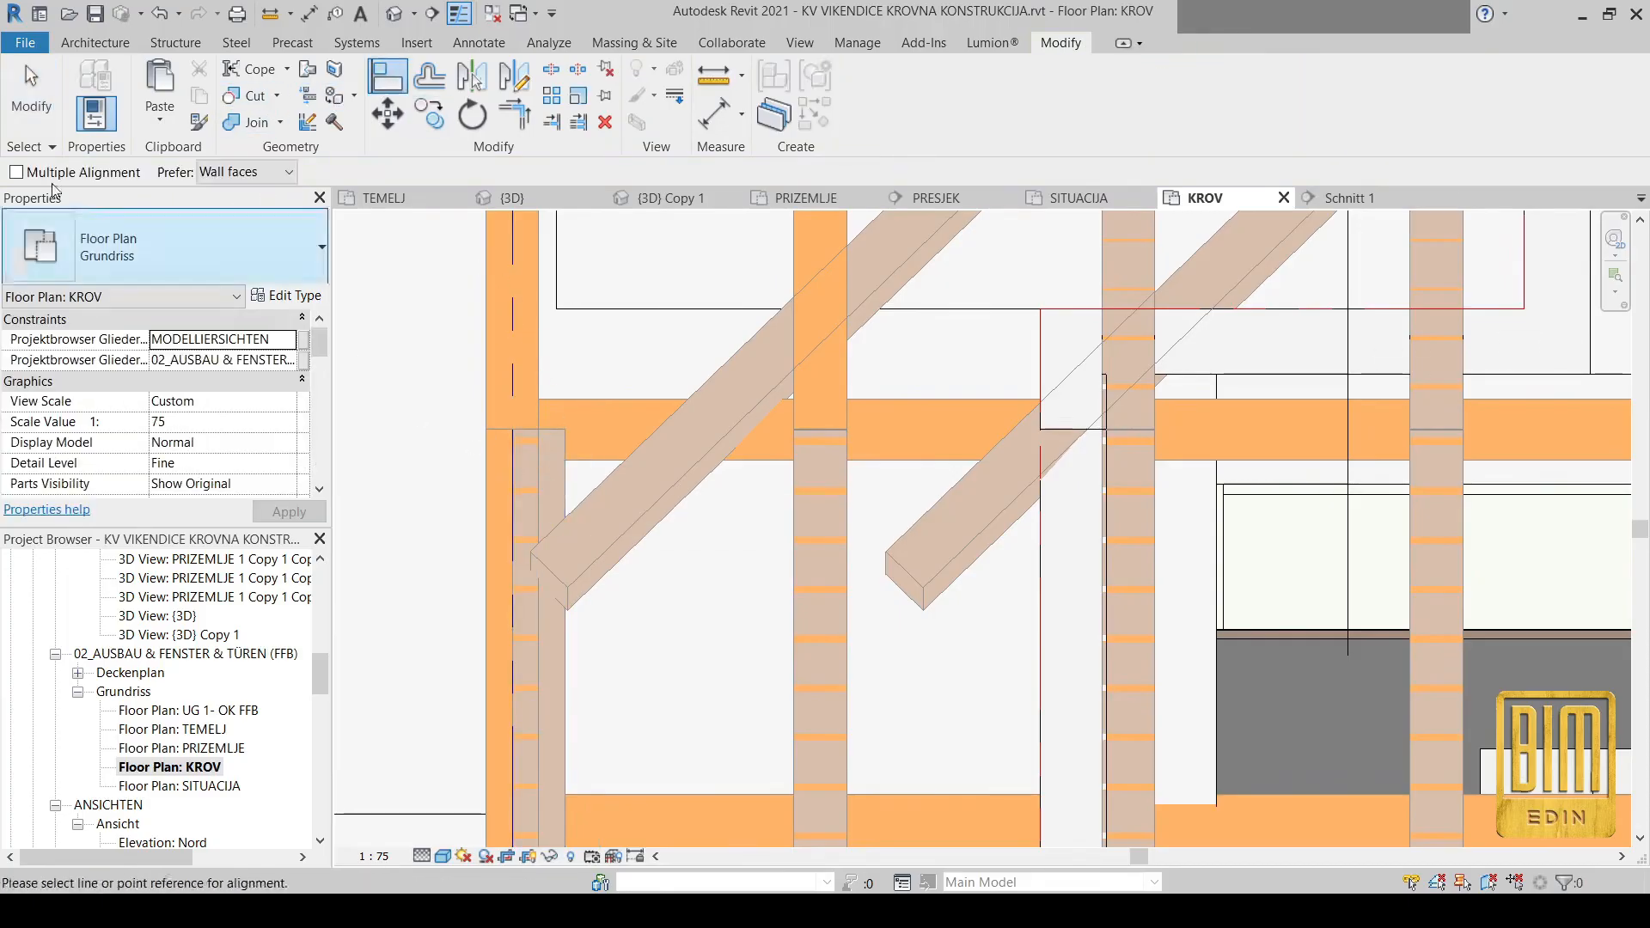
pyautogui.click(13, 100)
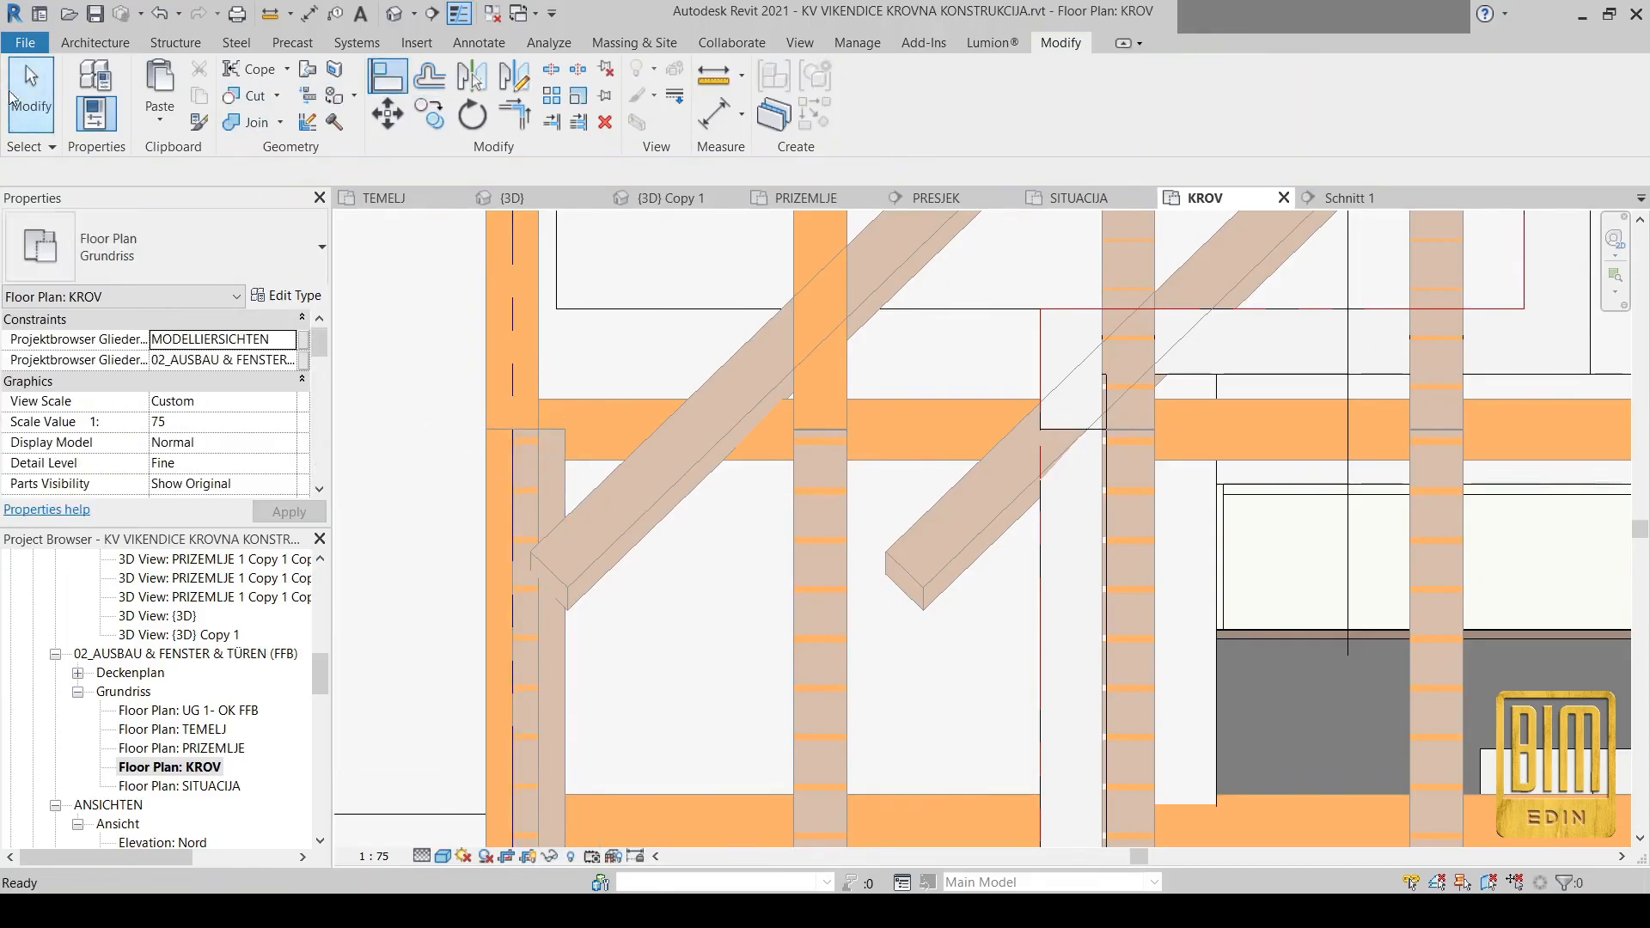
pyautogui.click(564, 471)
pyautogui.scroll(3, 541, 442)
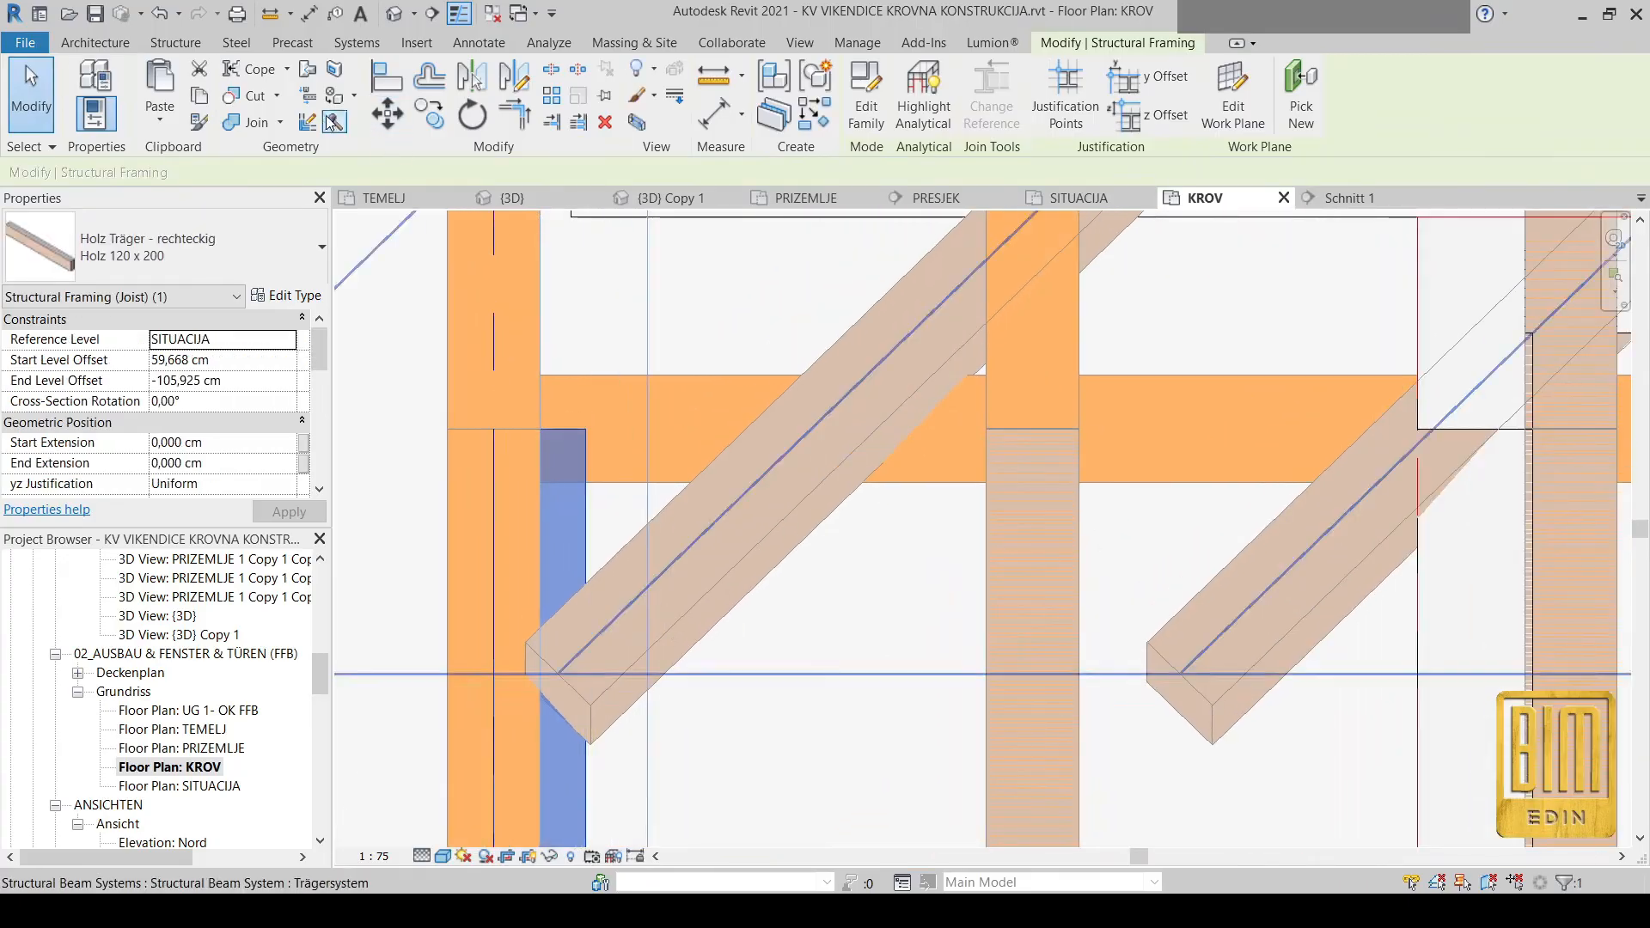
pyautogui.click(388, 115)
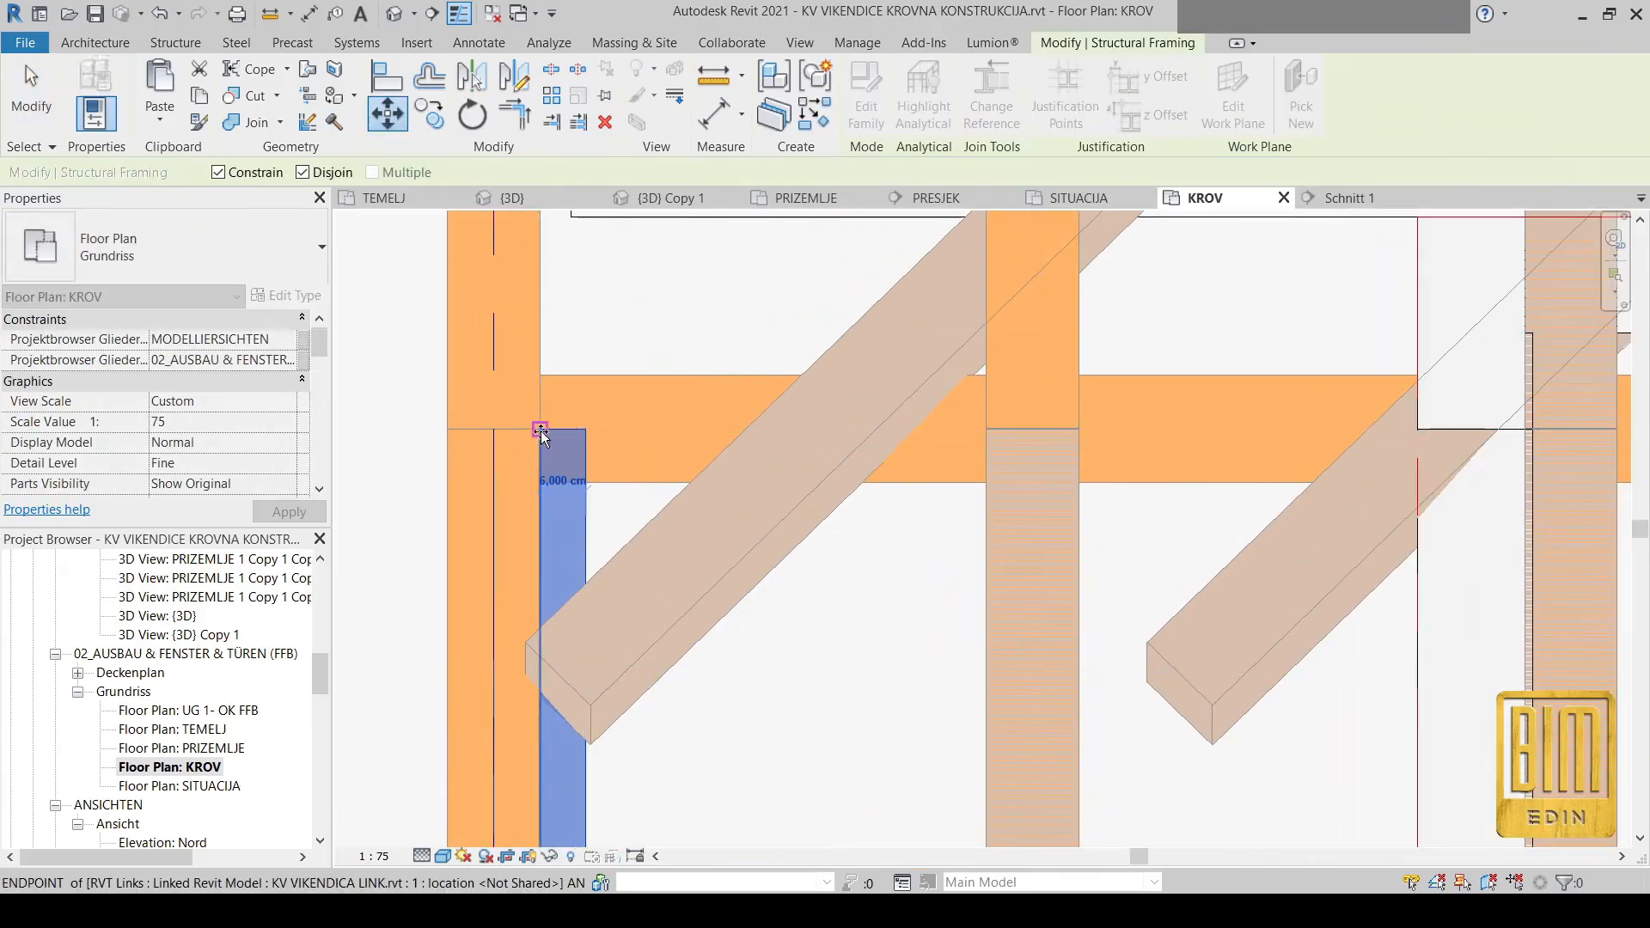
pyautogui.press('Escape')
pyautogui.scroll(-5, 595, 440)
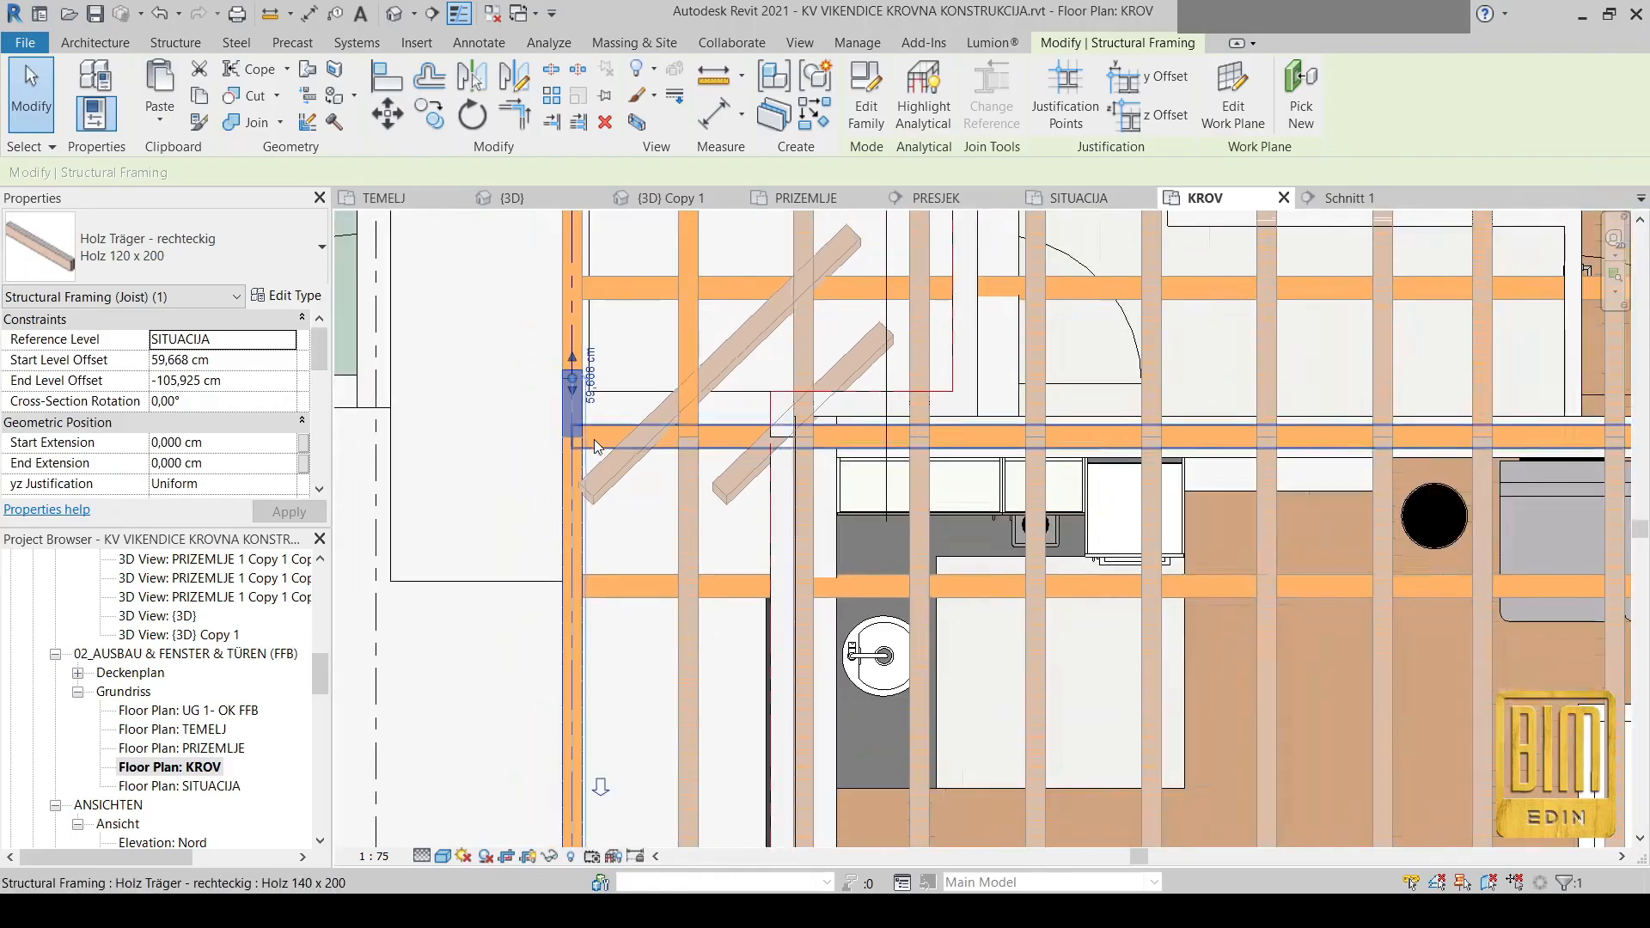
# Nudge the long and short diagonal beams together toward the outer gable edge so their ridge-side ends cross the first two rafters
pyautogui.scroll(2, 652, 462)
pyautogui.click(632, 464)
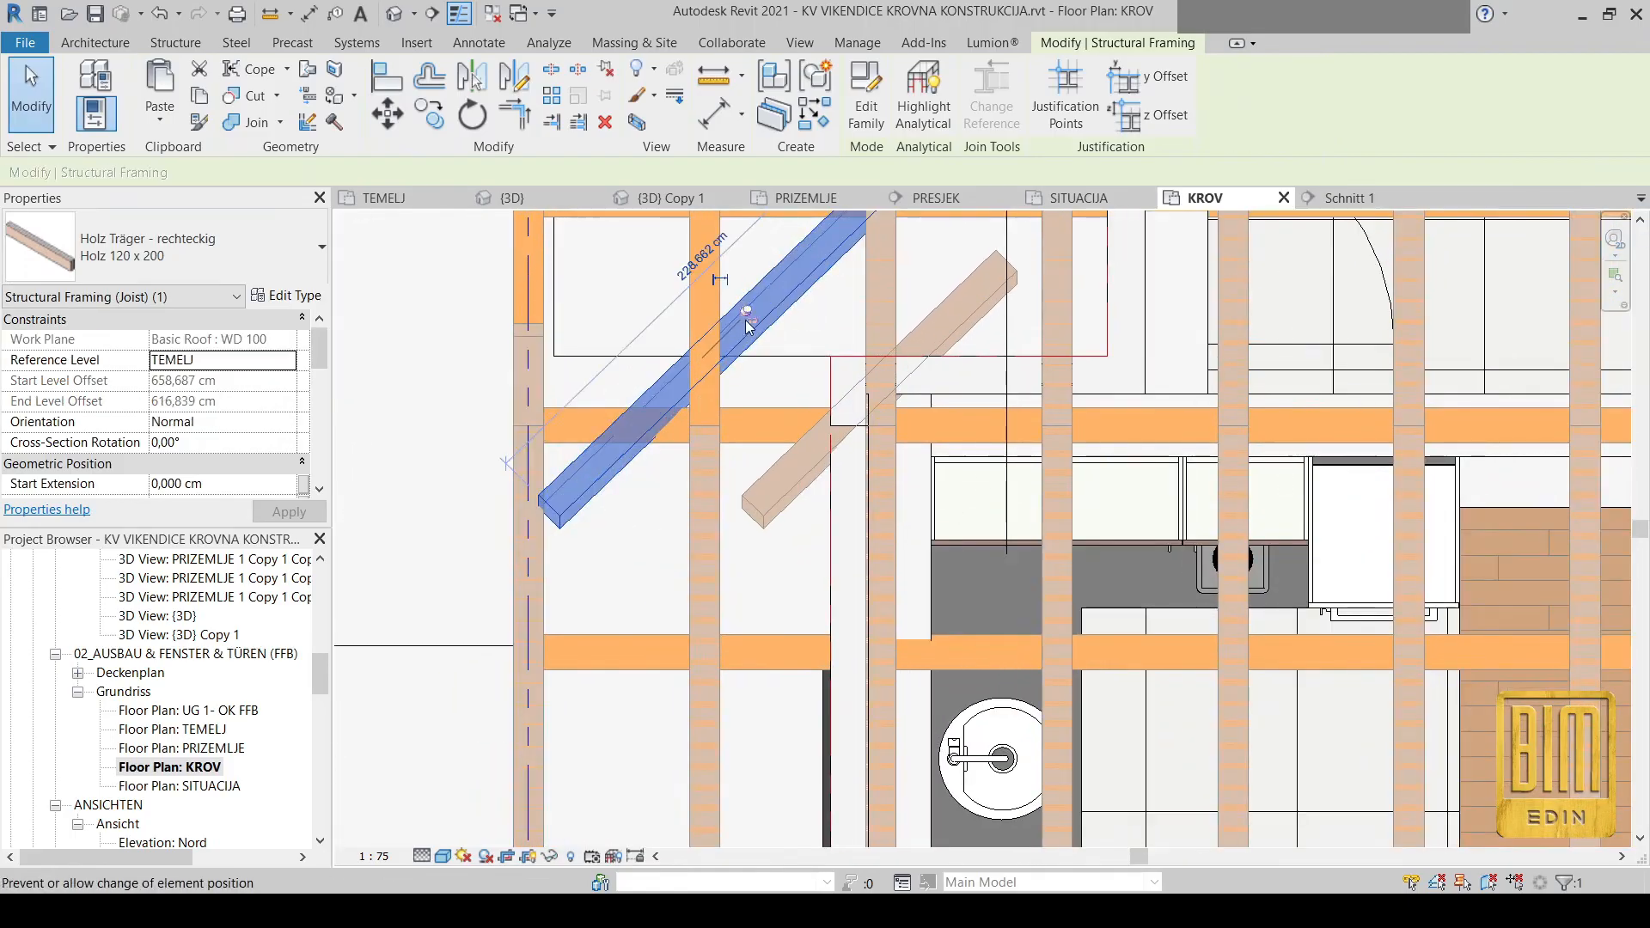
pyautogui.keyDown('ctrl'); pyautogui.click(785, 471); pyautogui.keyUp('ctrl')
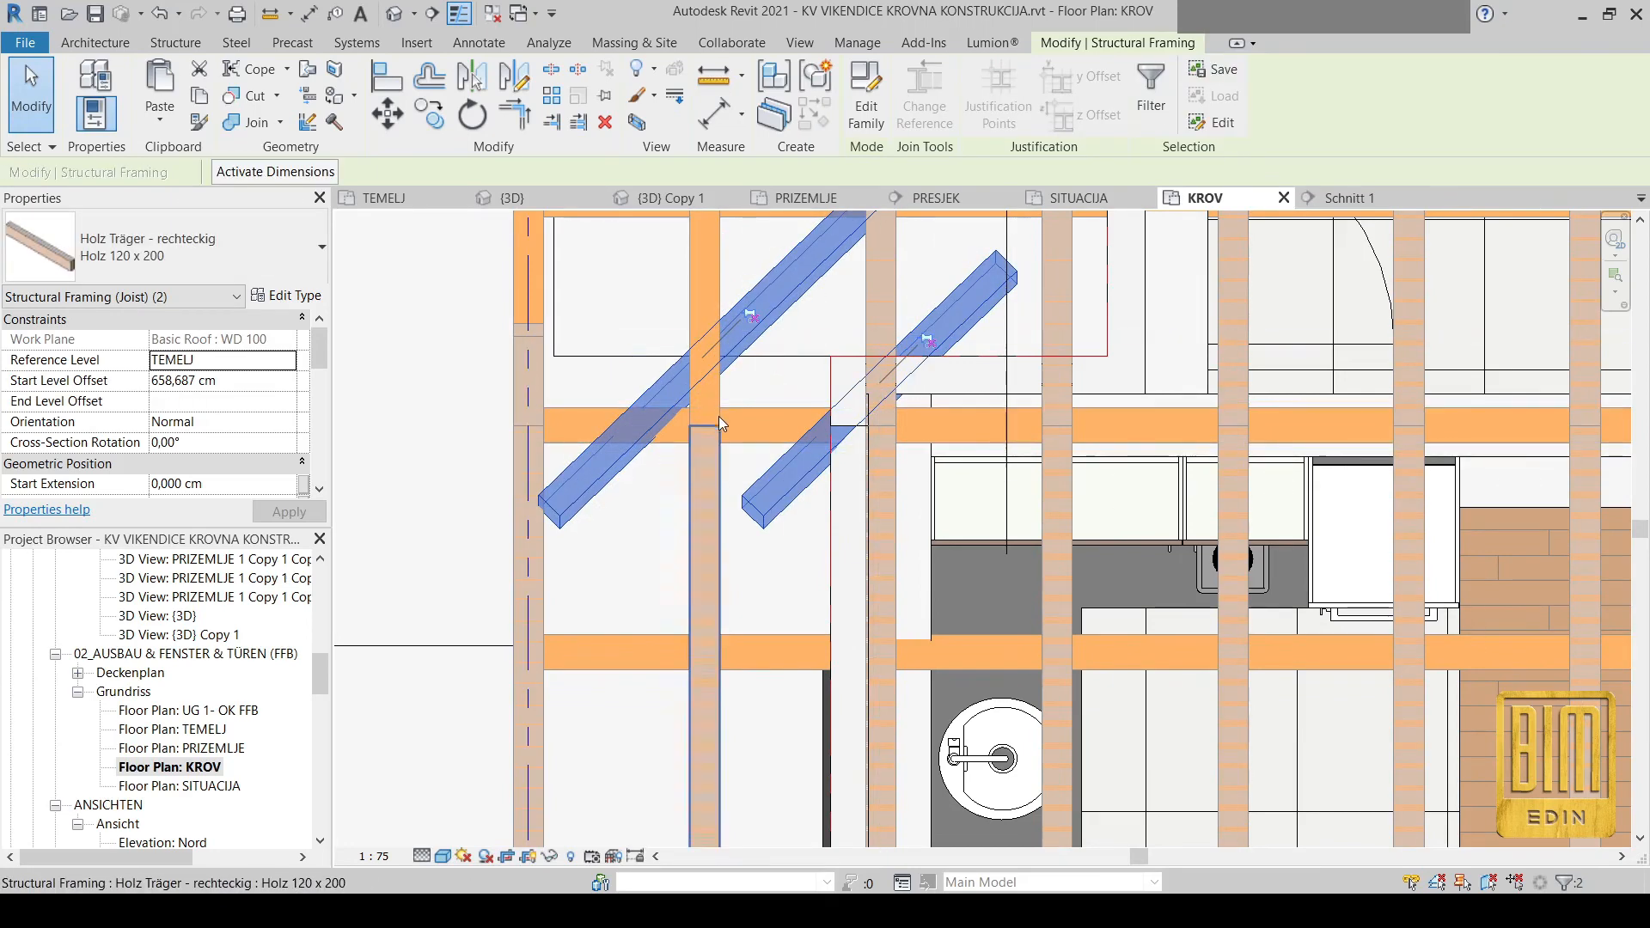
pyautogui.scroll(1, 718, 421)
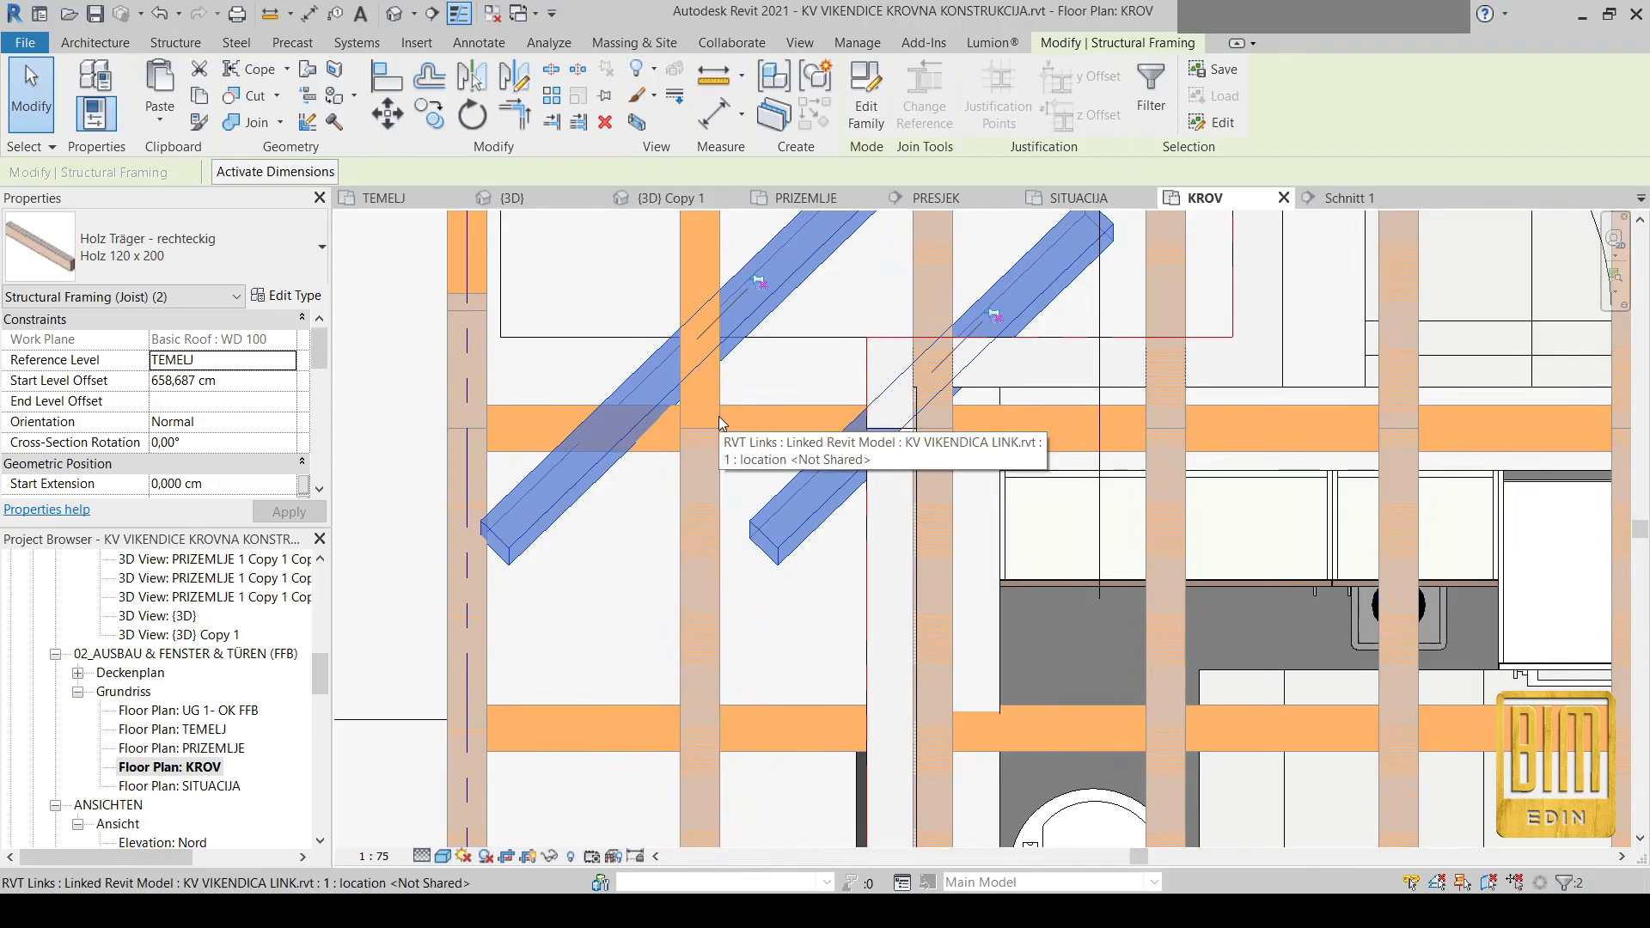
pyautogui.press('Left')
pyautogui.press('Left')
pyautogui.press('Left')
pyautogui.press('Left')
pyautogui.press('Left')
pyautogui.press('Left')
pyautogui.press('Left')
pyautogui.press('Left')
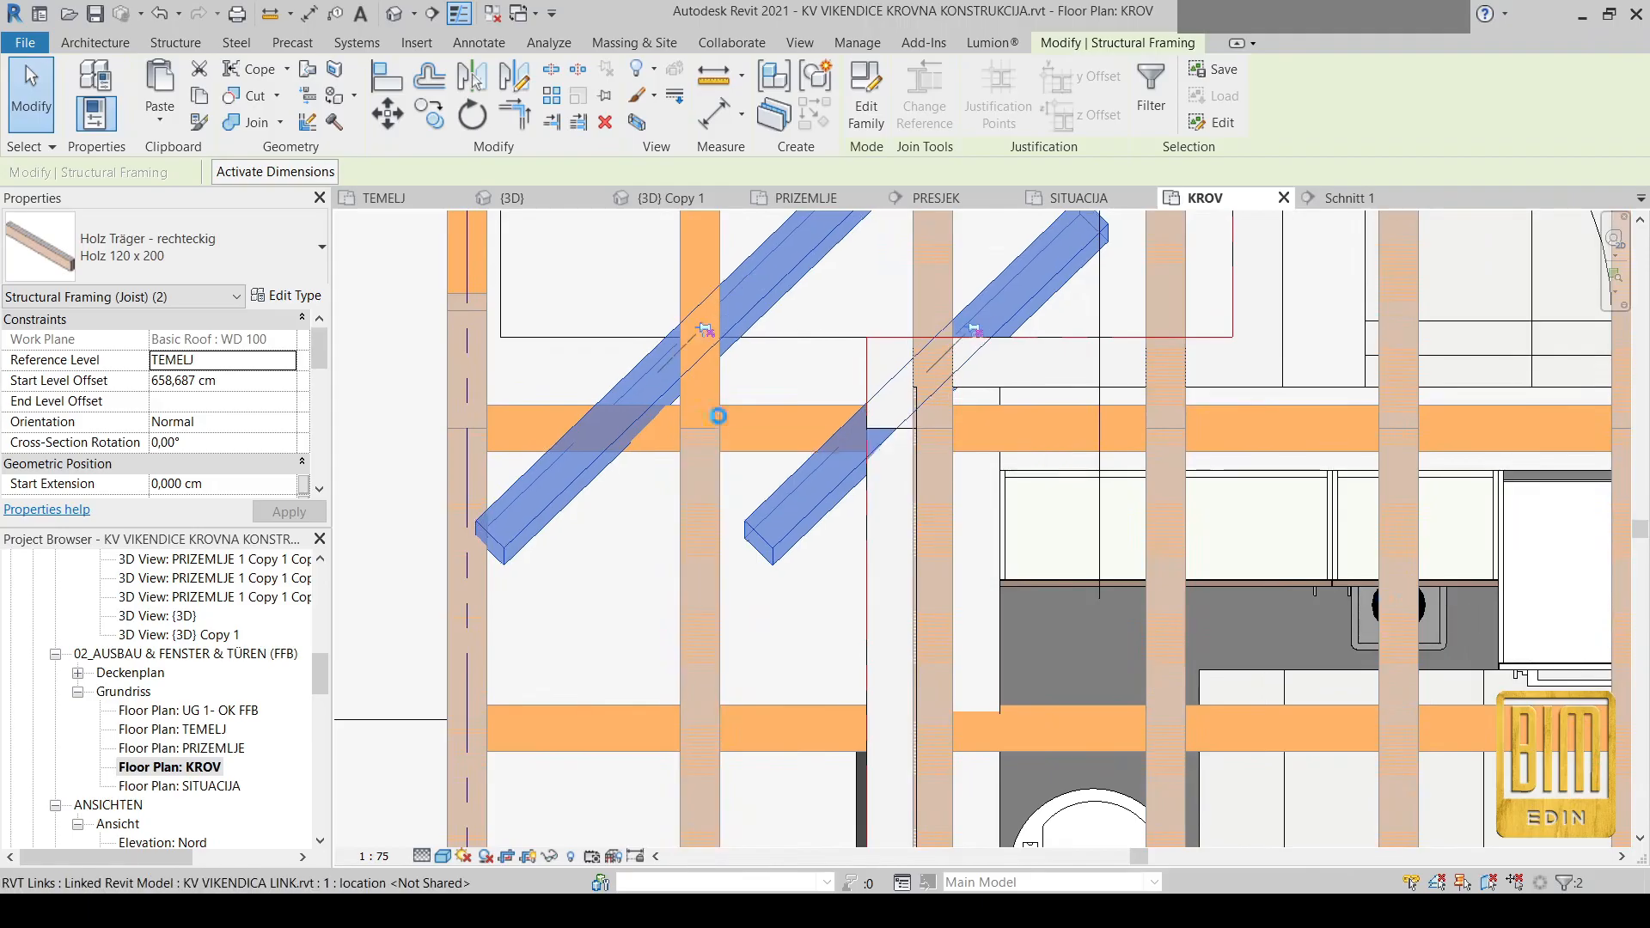
pyautogui.press('Left')
pyautogui.press('Left')
pyautogui.press('Left')
pyautogui.press('Left')
pyautogui.press('Left')
pyautogui.press('Left')
pyautogui.press('Left')
pyautogui.press('Left')
pyautogui.press('Left')
pyautogui.press('Left')
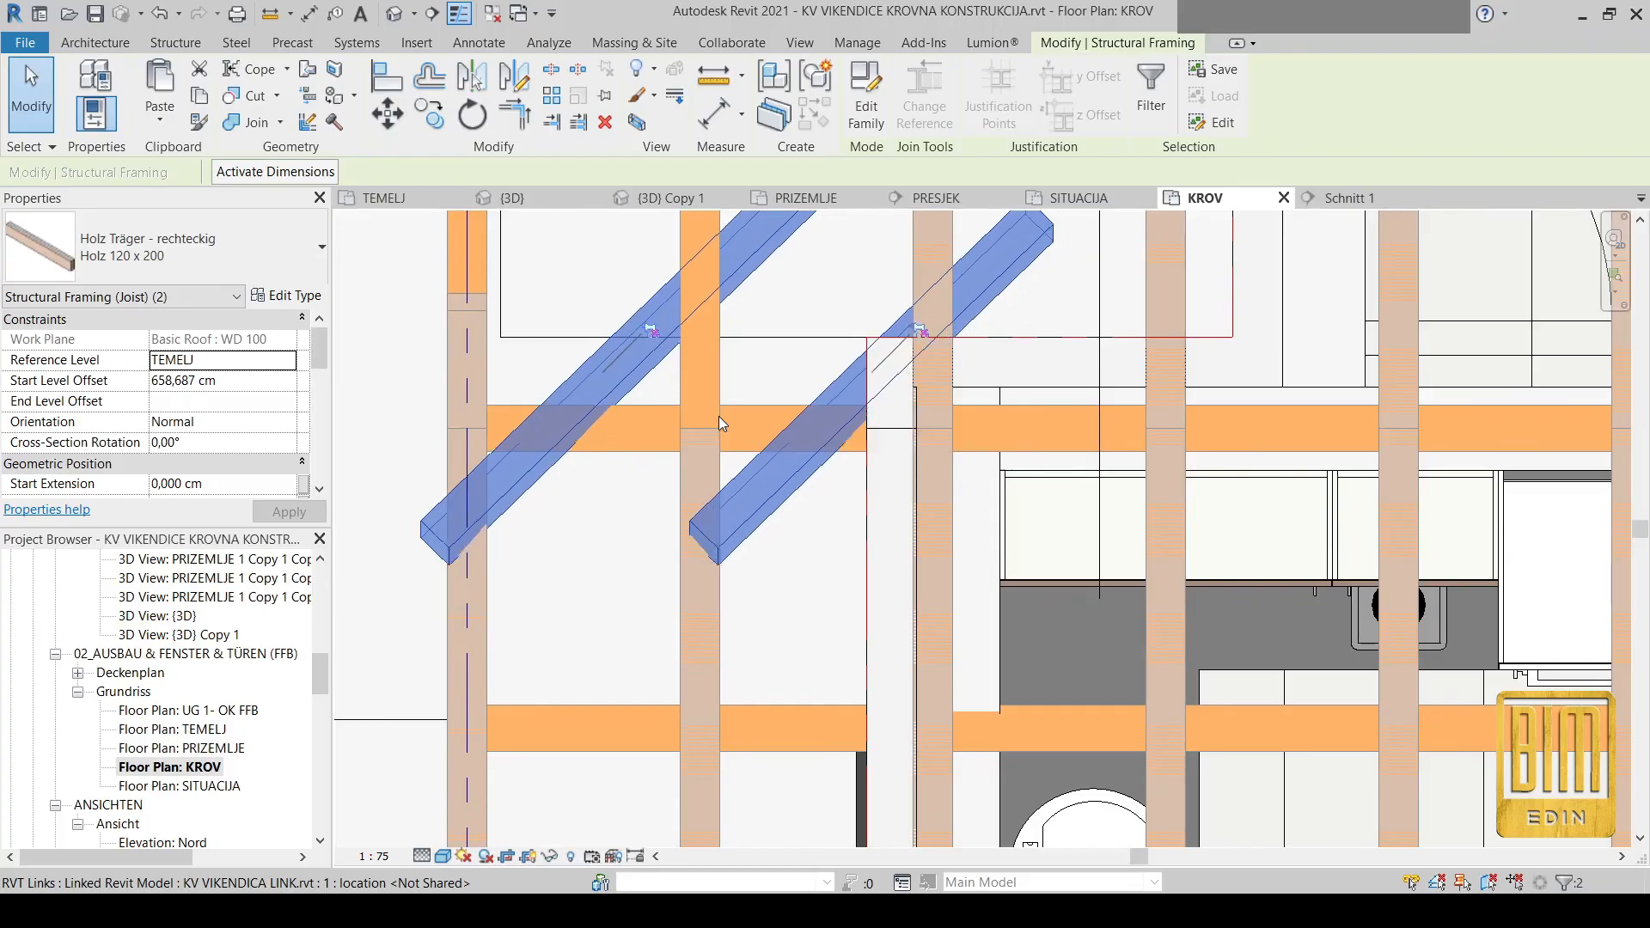
pyautogui.press('Left')
pyautogui.press('Left')
pyautogui.press('Left')
pyautogui.press('Left')
pyautogui.press('Left')
pyautogui.press('Left')
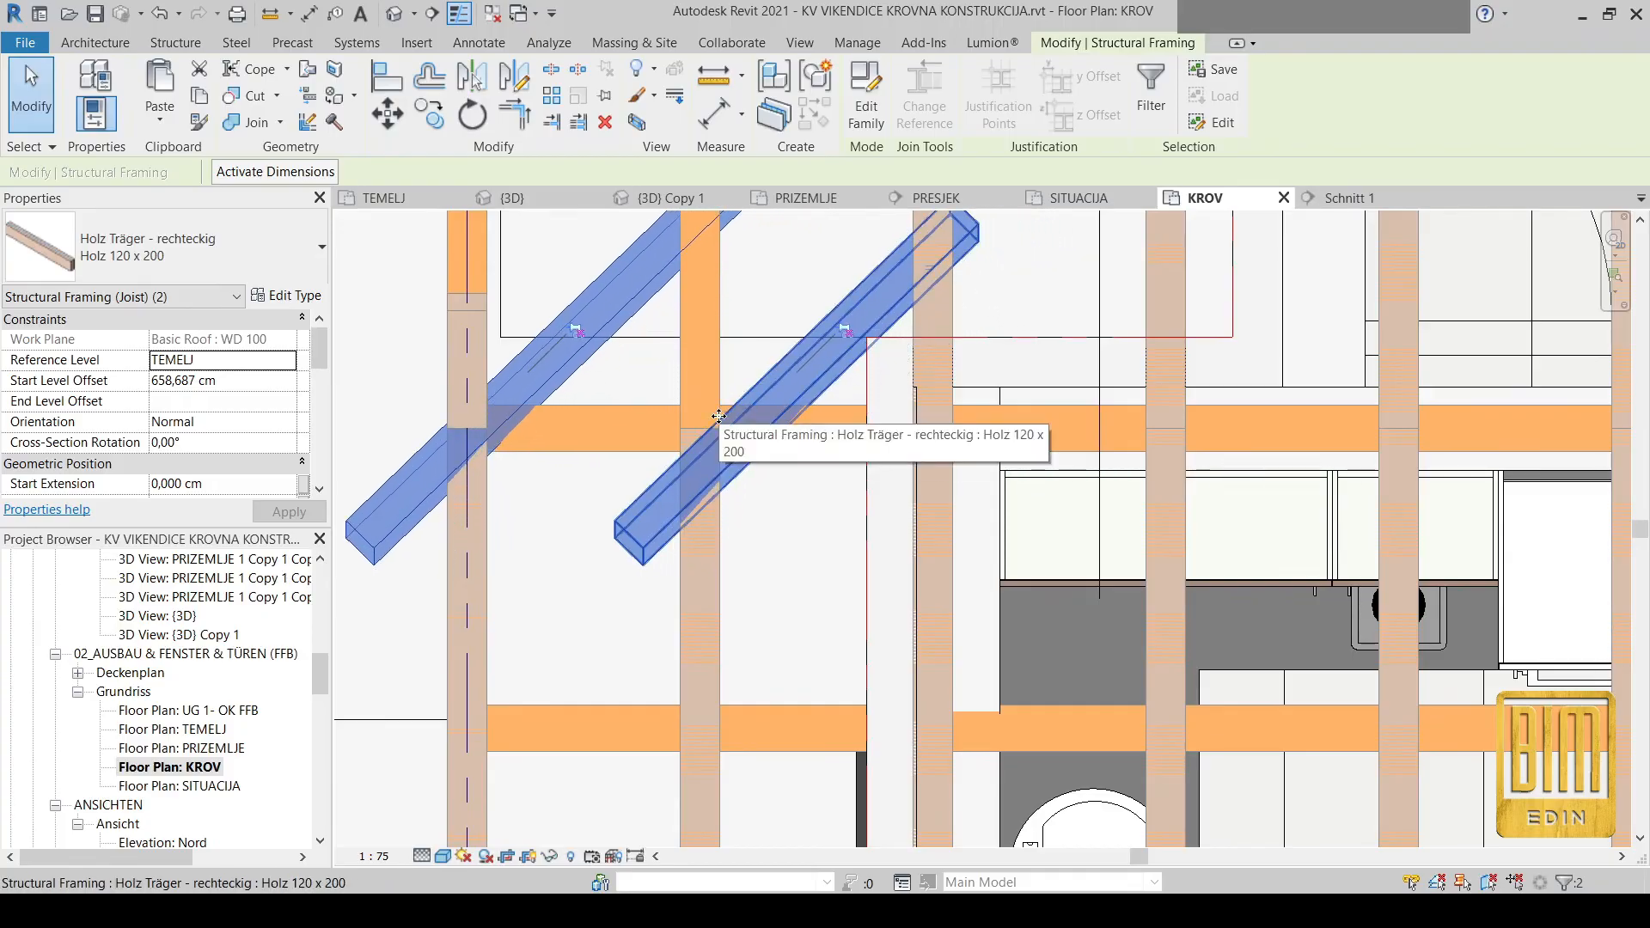
pyautogui.press('Right')
pyautogui.press('Right')
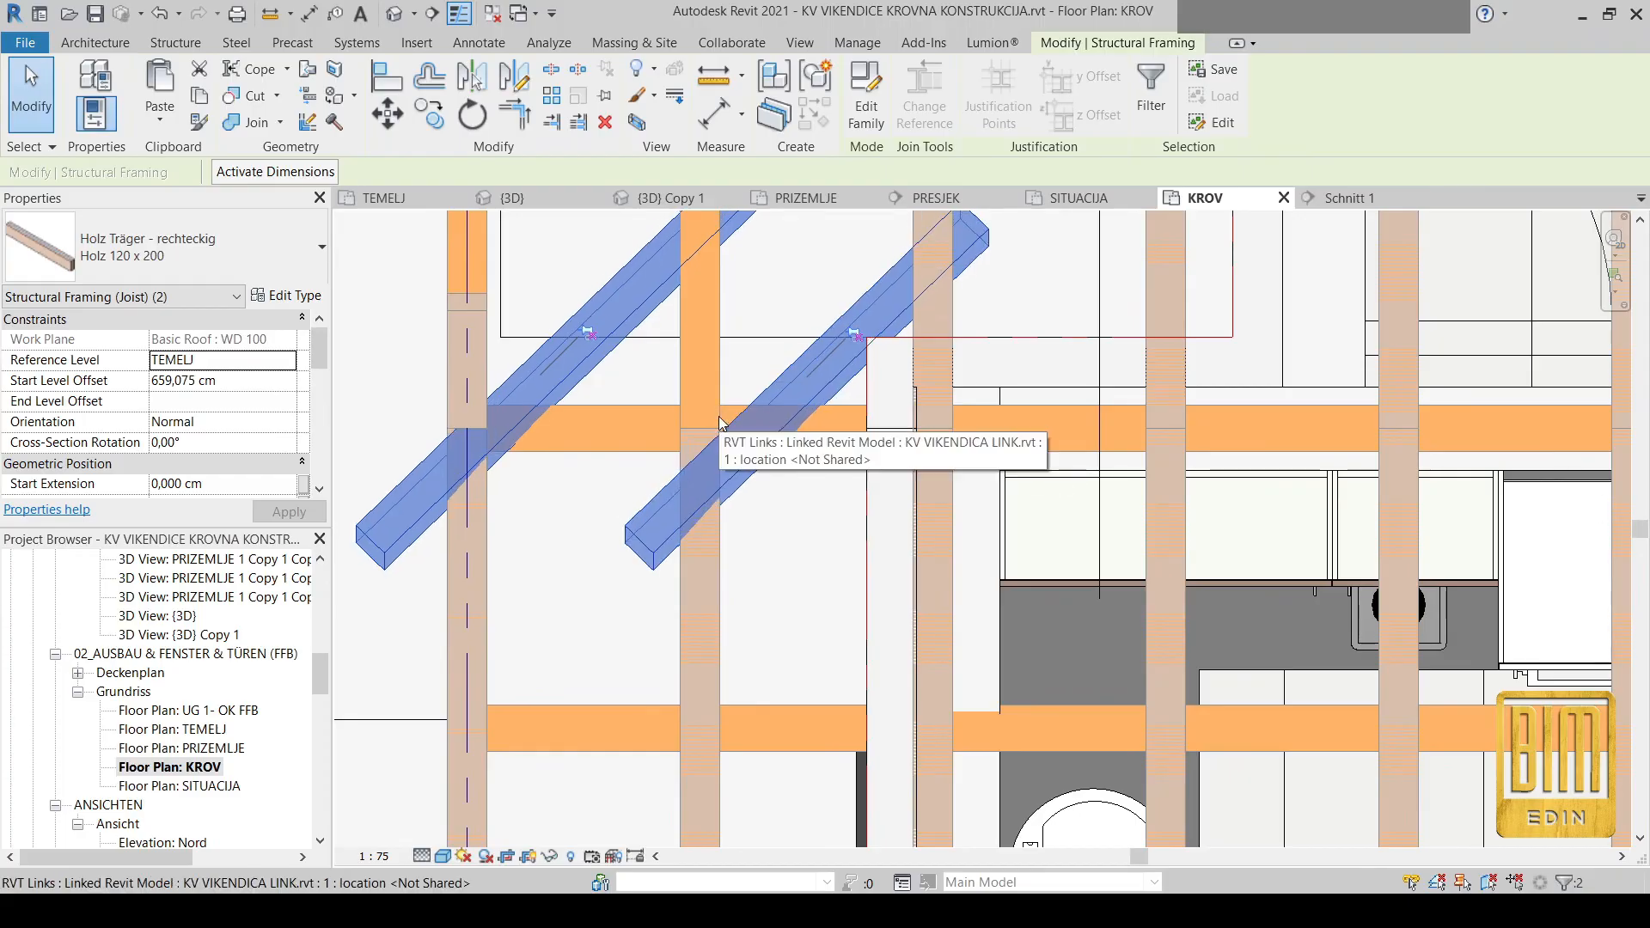
pyautogui.press('Left')
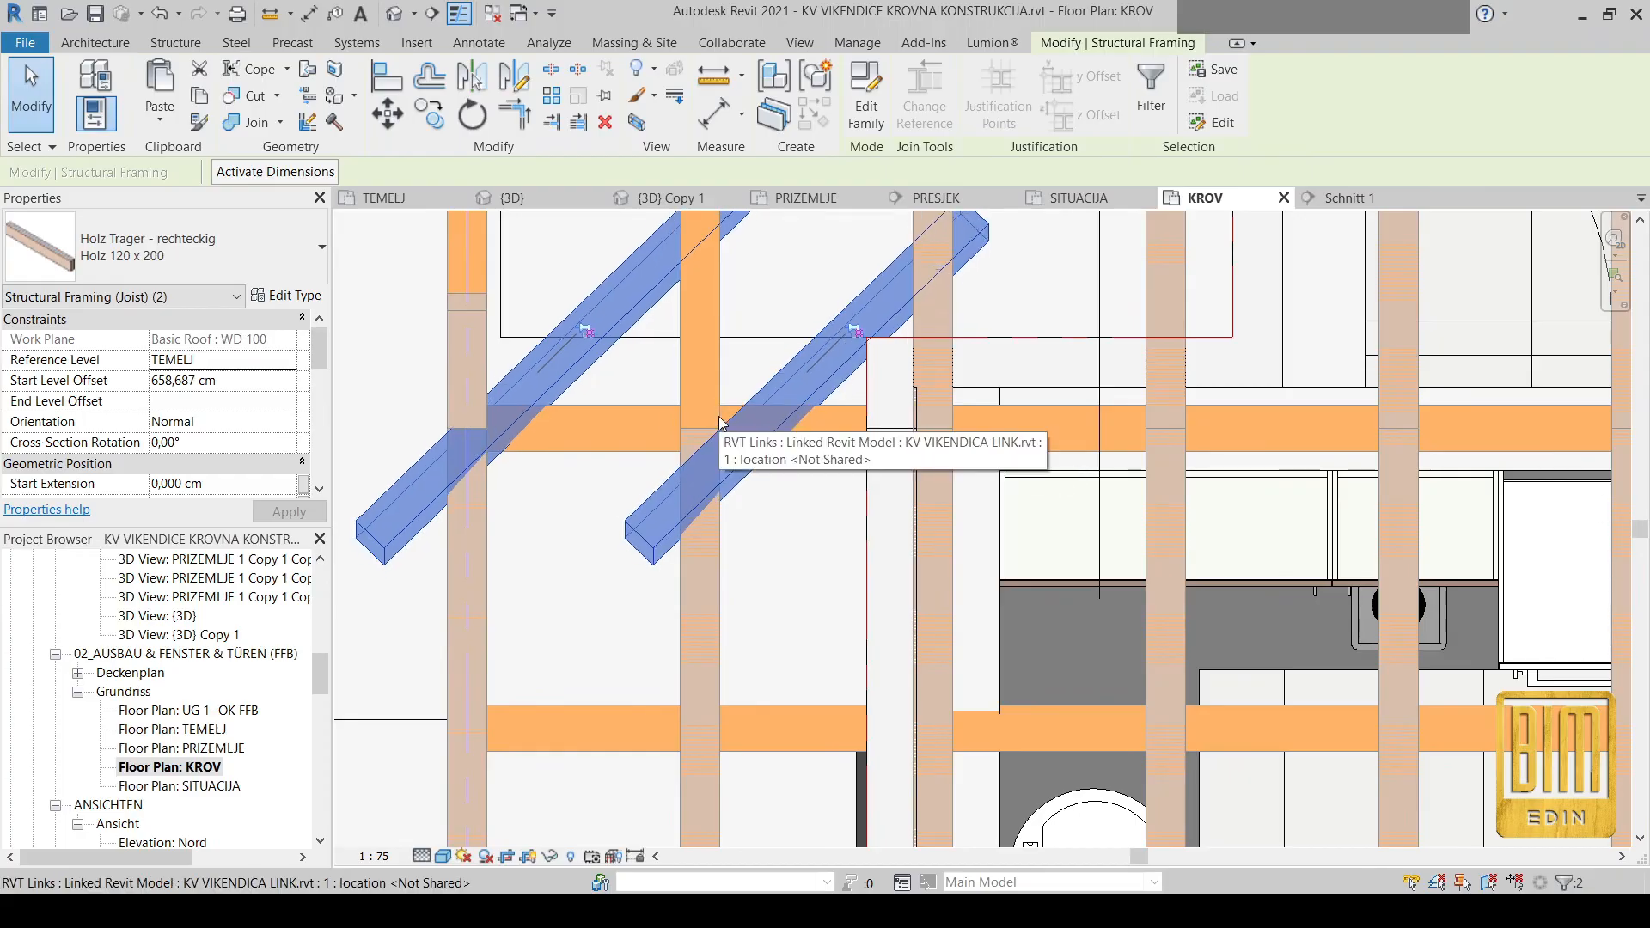
pyautogui.press('Left')
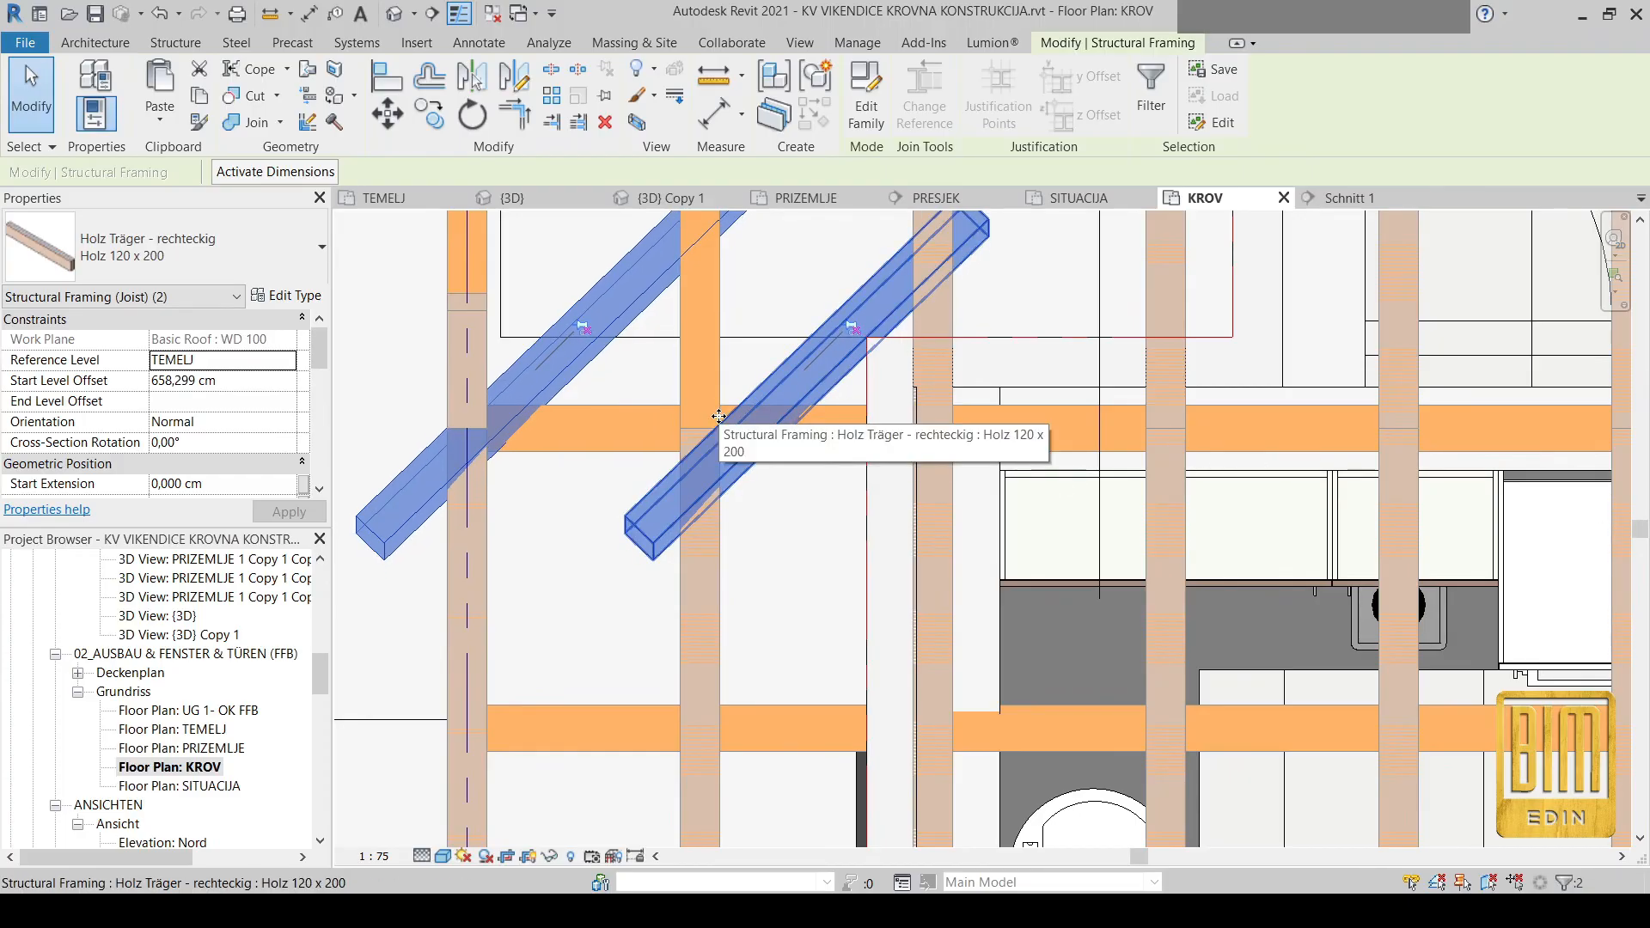
pyautogui.press('Right')
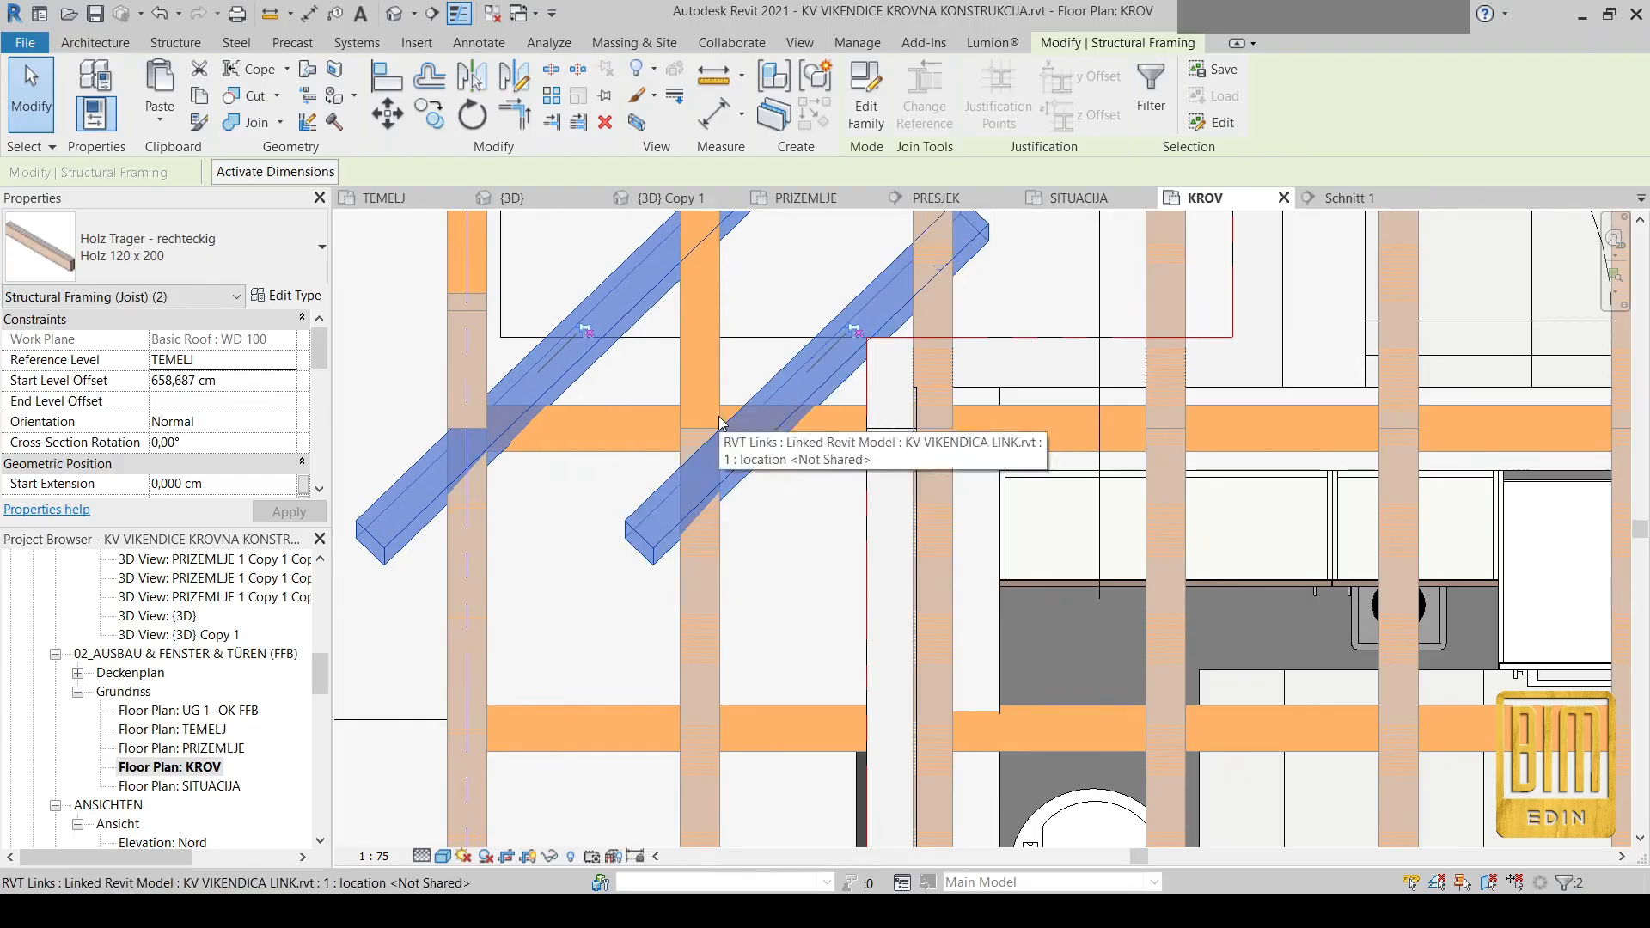
pyautogui.scroll(2, 464, 452)
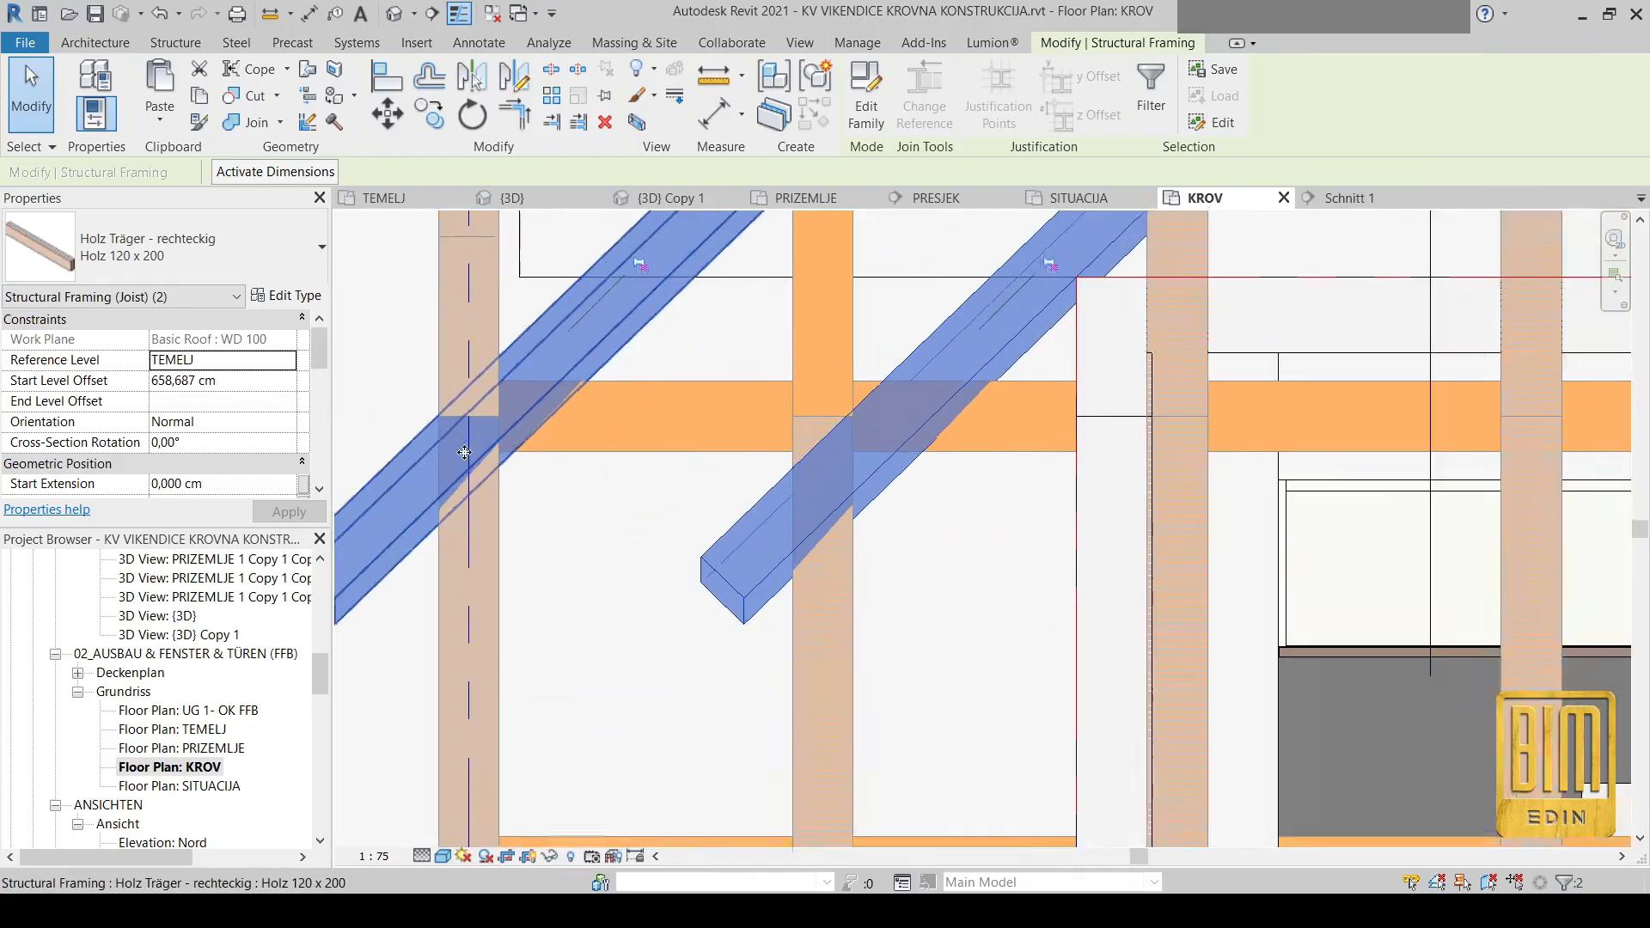
pyautogui.scroll(-1, 464, 452)
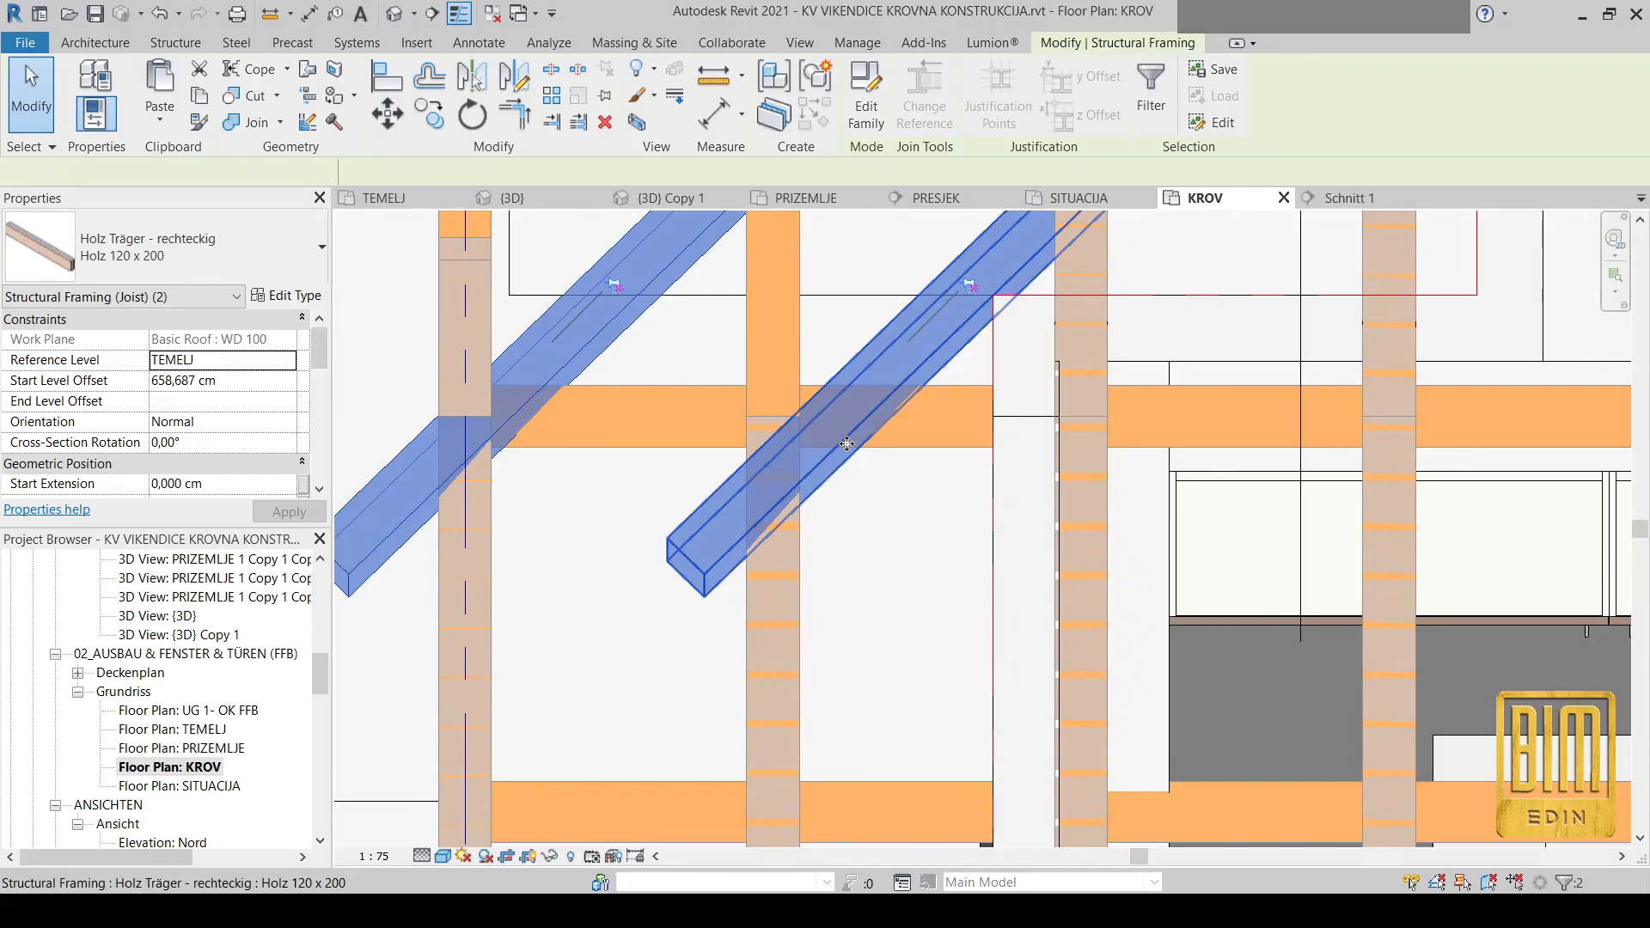
# Nudge only the short diagonal beam further outward until its edge meets the corner of the second rafter at the ridge line
pyautogui.click(847, 443)
pyautogui.scroll(2, 846, 444)
pyautogui.scroll(-1, 798, 395)
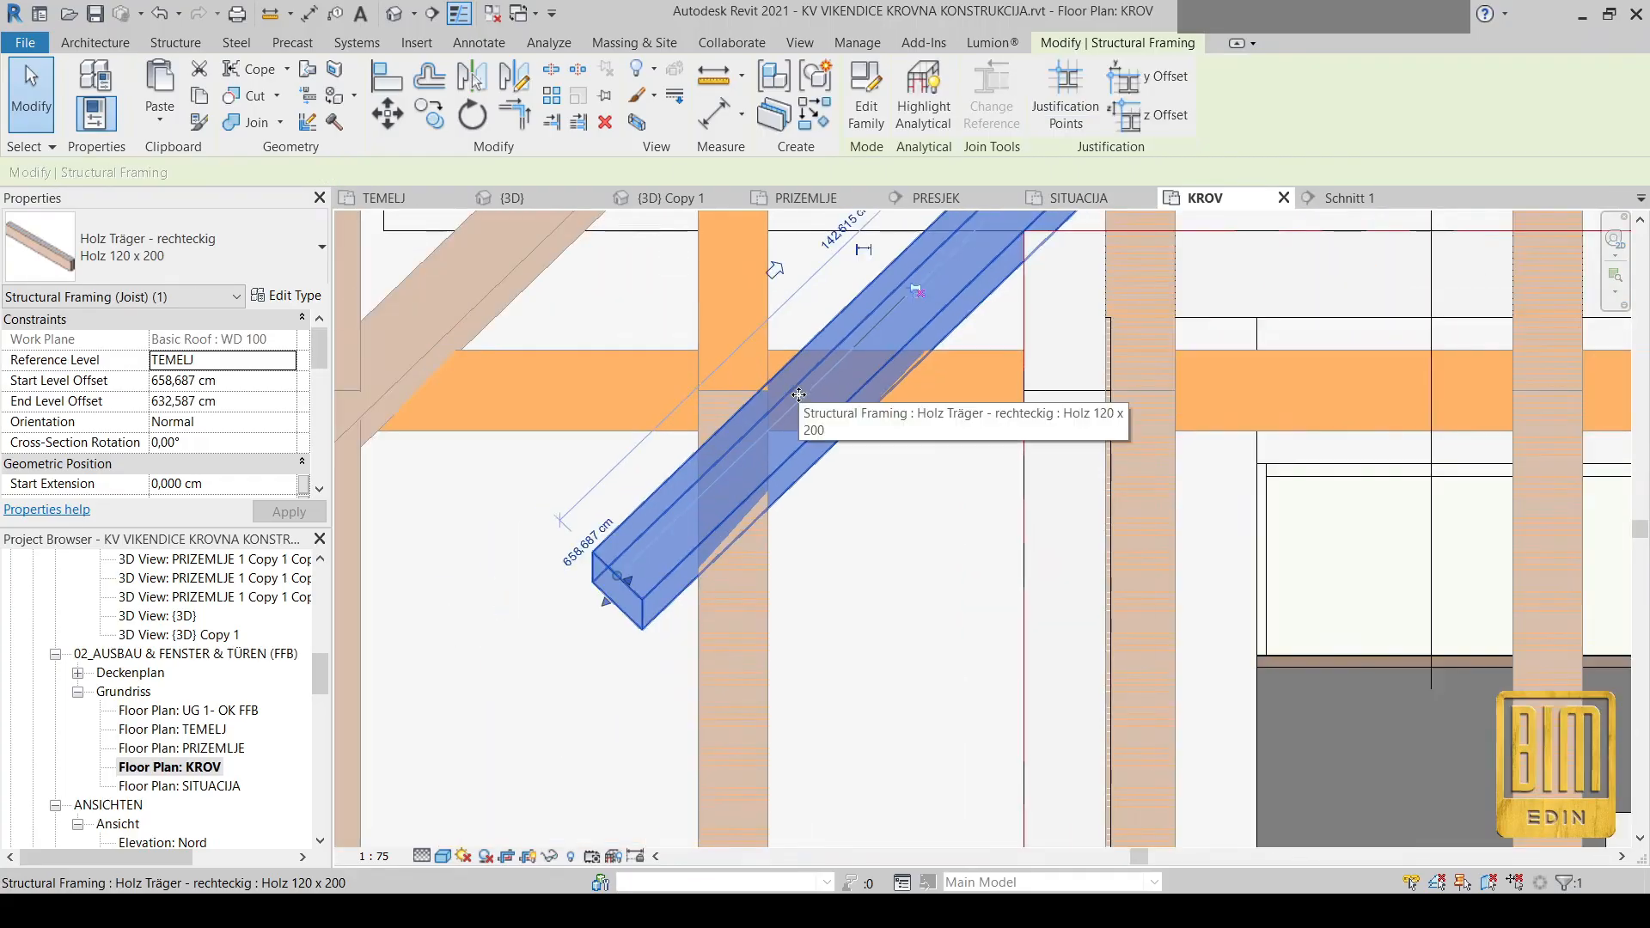
pyautogui.press('Left')
pyautogui.press('Left')
pyautogui.press('Left')
pyautogui.press('Left')
pyautogui.press('Left')
pyautogui.press('Left')
pyautogui.press('Left')
pyautogui.press('Left')
pyautogui.press('Left')
pyautogui.press('Left')
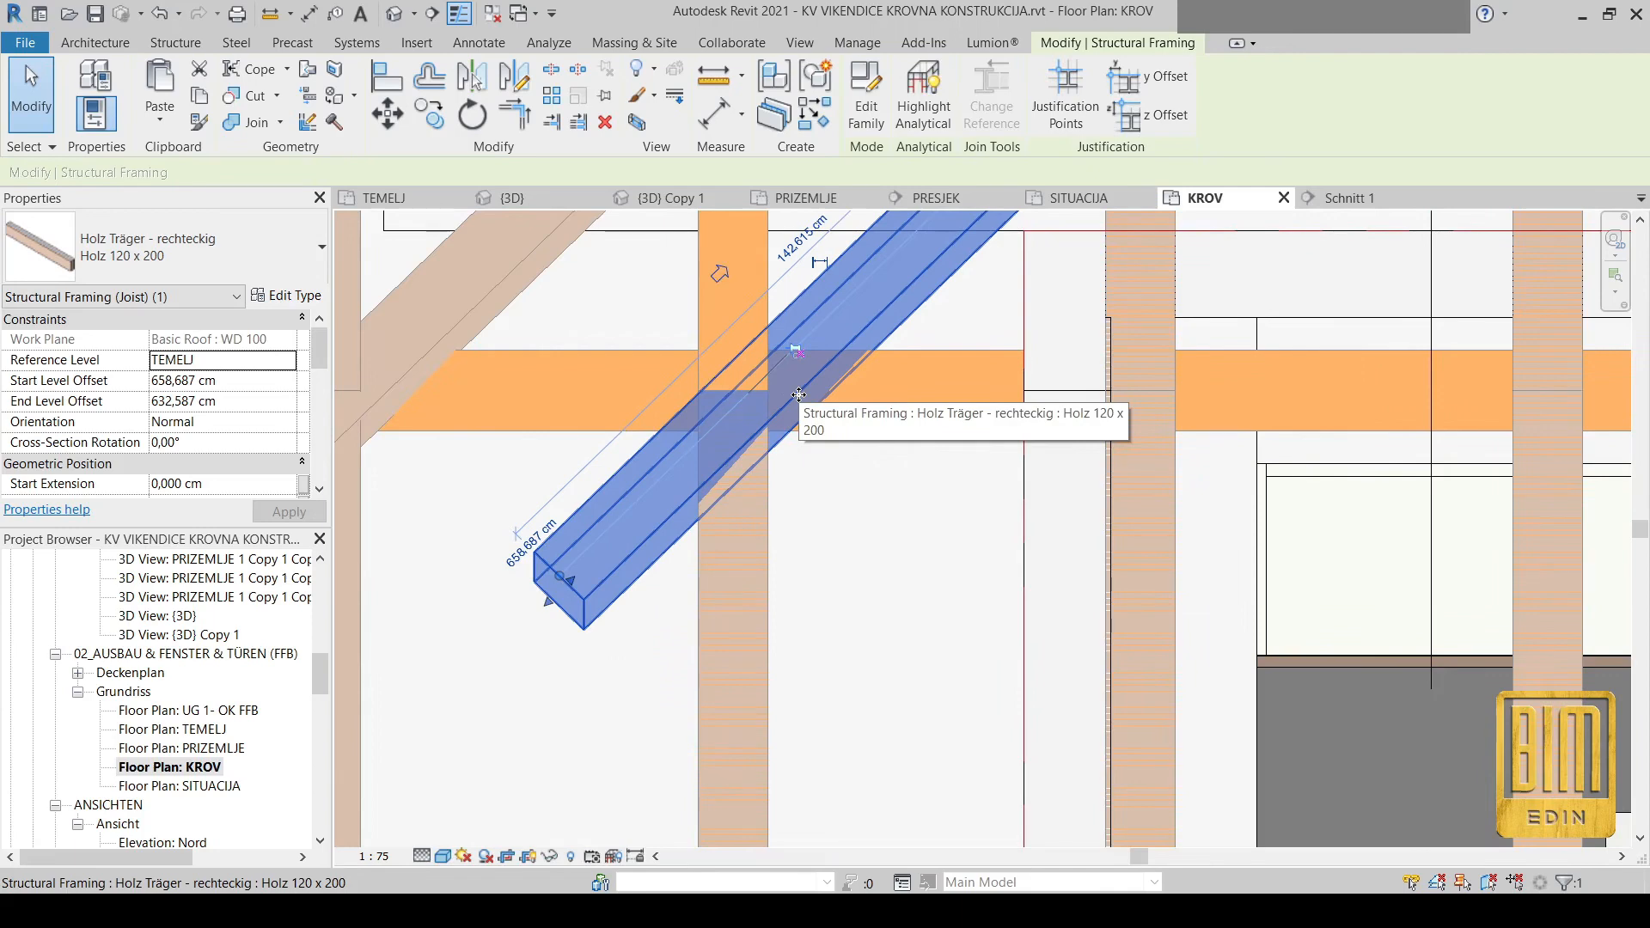
pyautogui.scroll(5, 650, 408)
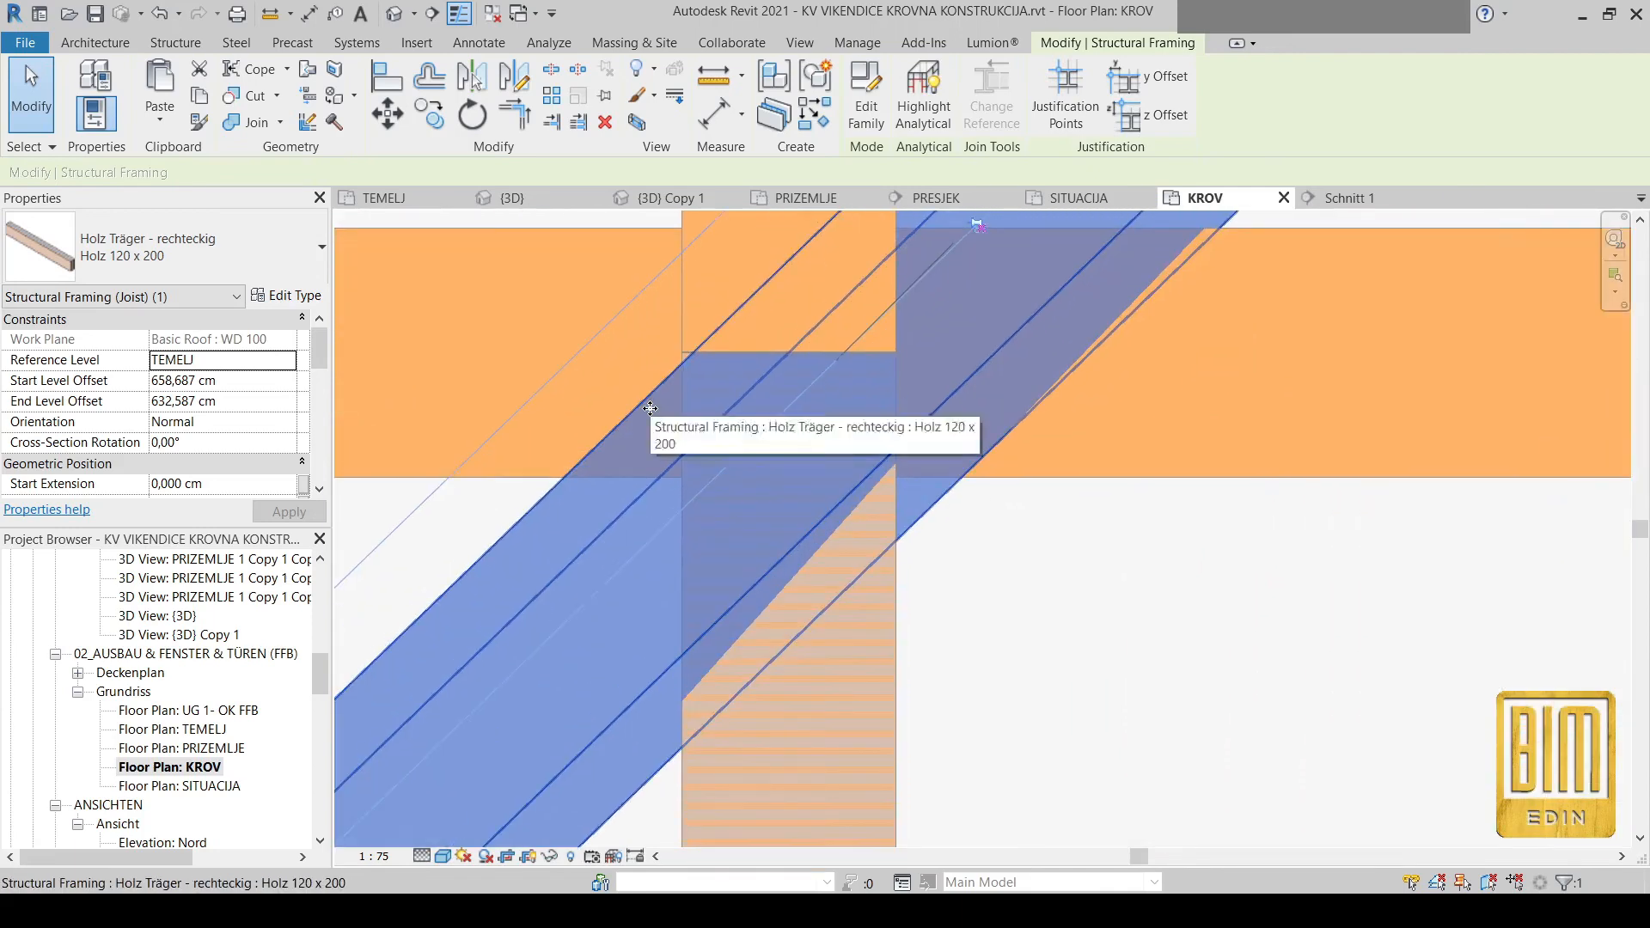
pyautogui.scroll(-1, 650, 409)
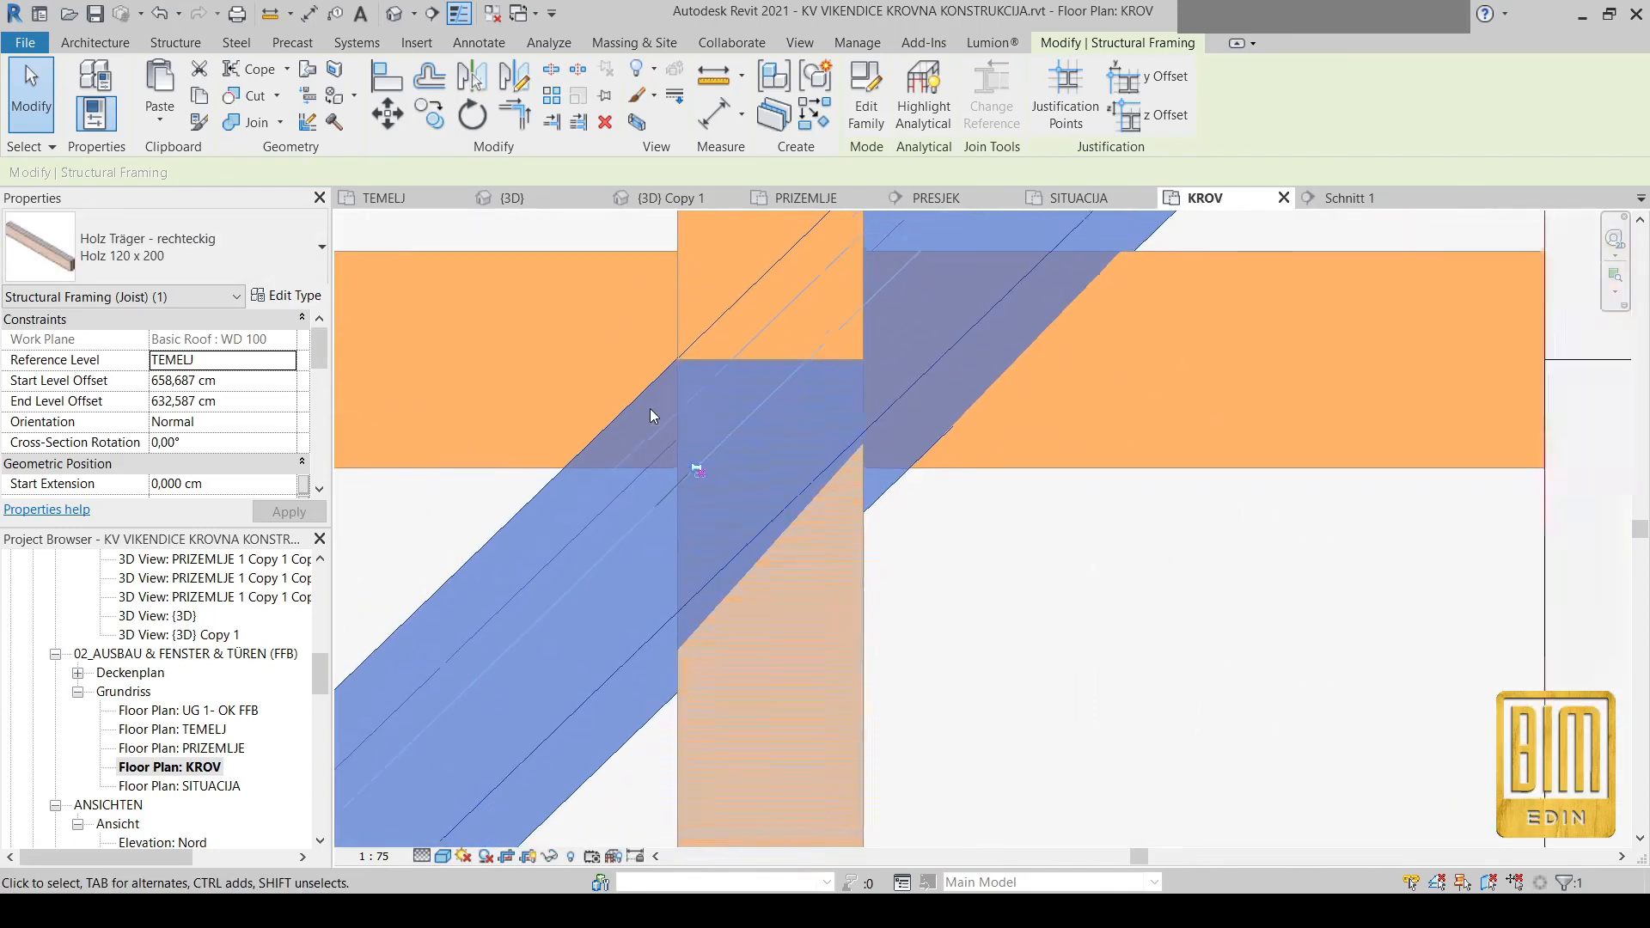
pyautogui.scroll(-6, 649, 409)
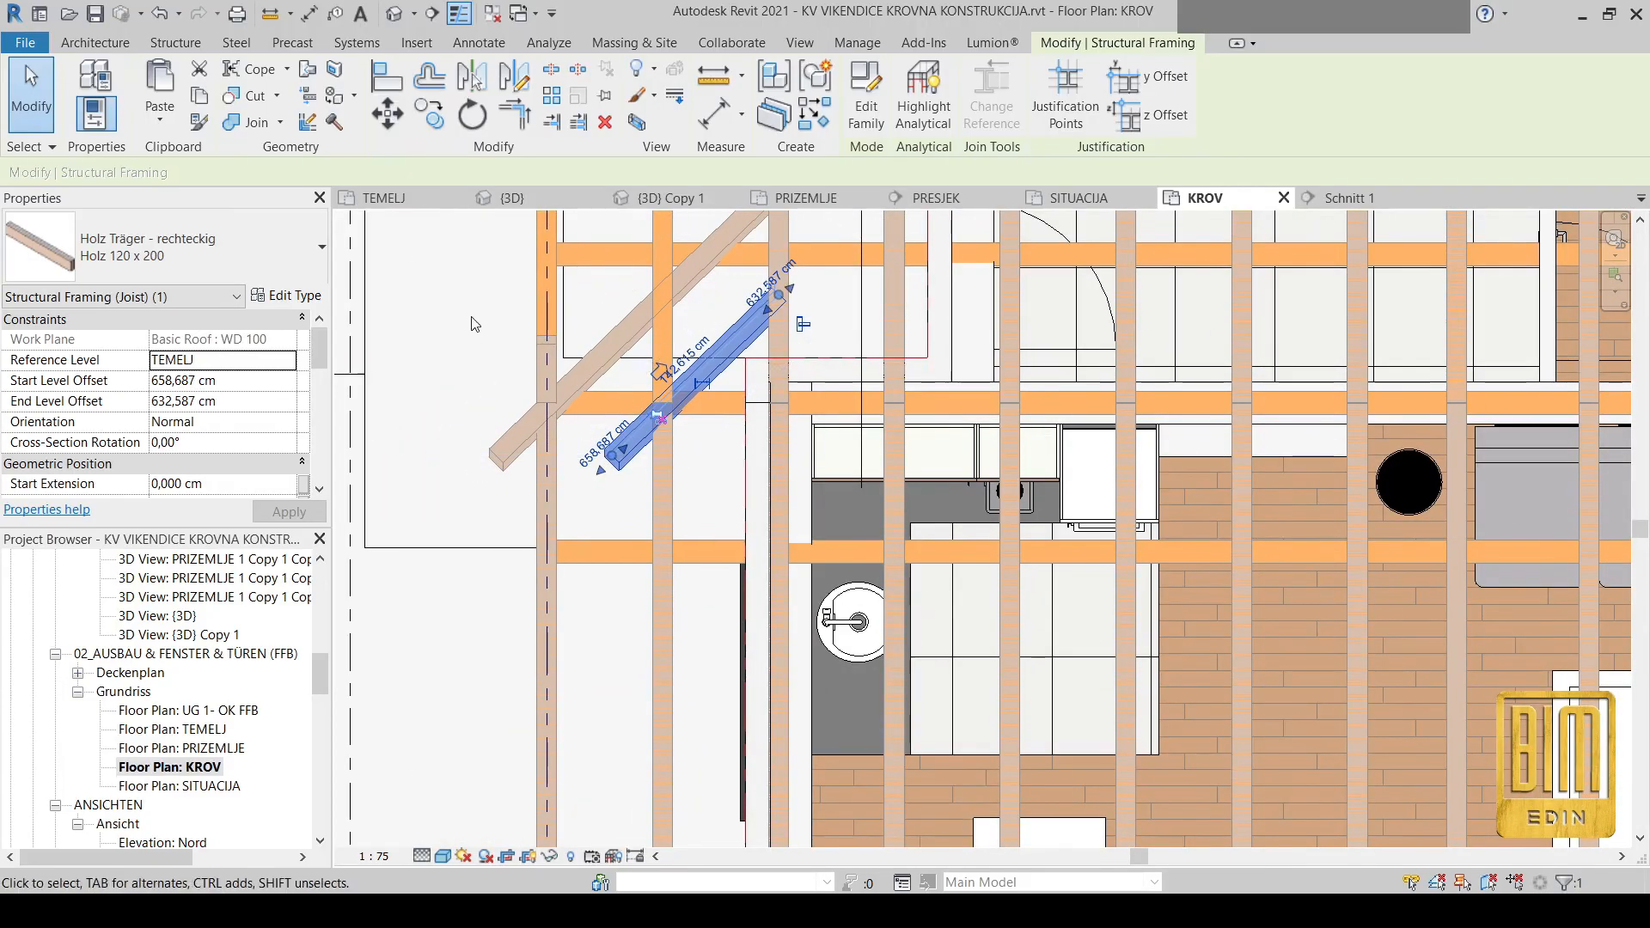
# Cut the short and long diagonal beams with the ridge reference plane picked in the PRESJEK section, using Cut Geometry with Multiple Cut
pyautogui.click(248, 95)
pyautogui.scroll(-3, 612, 453)
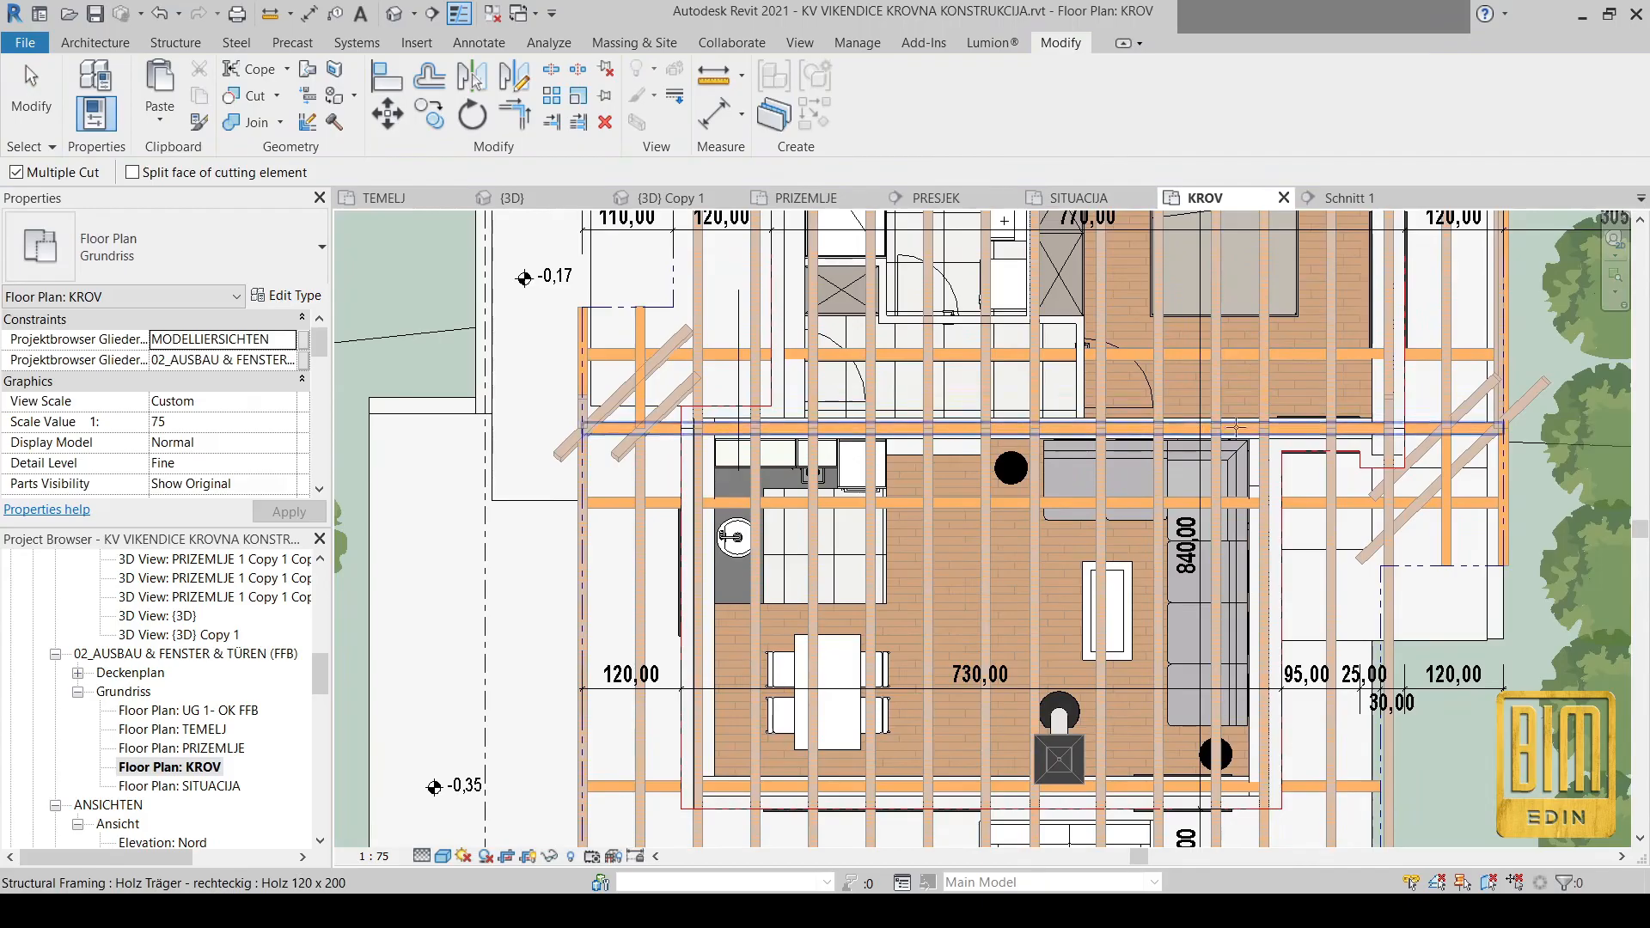
pyautogui.scroll(2, 962, 425)
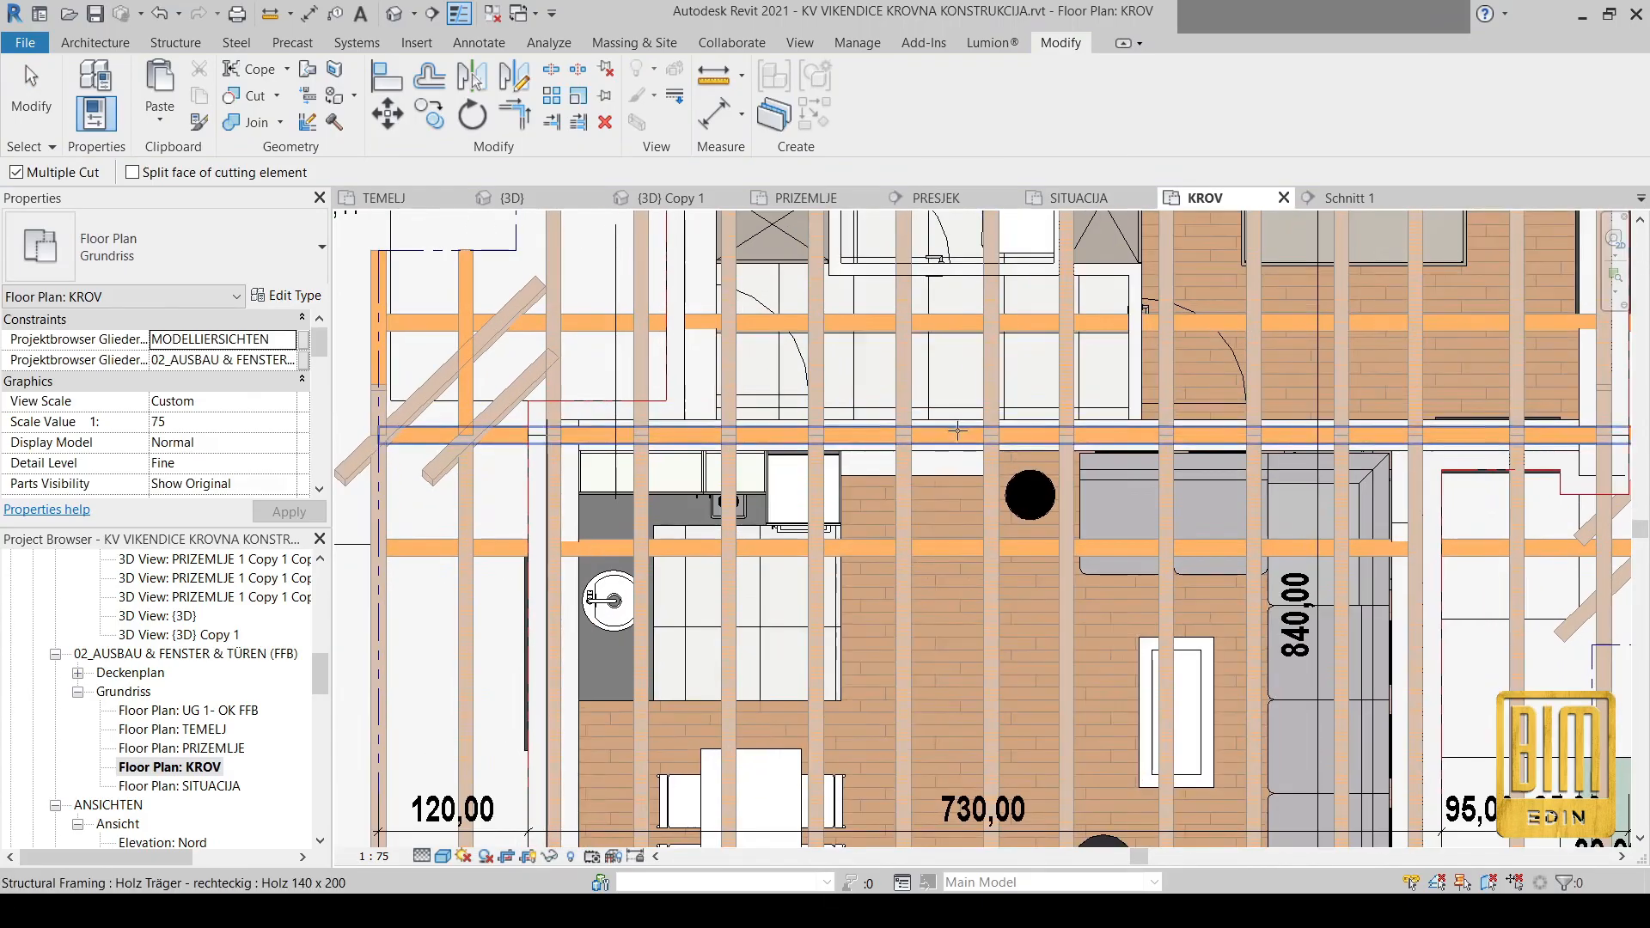
pyautogui.click(936, 199)
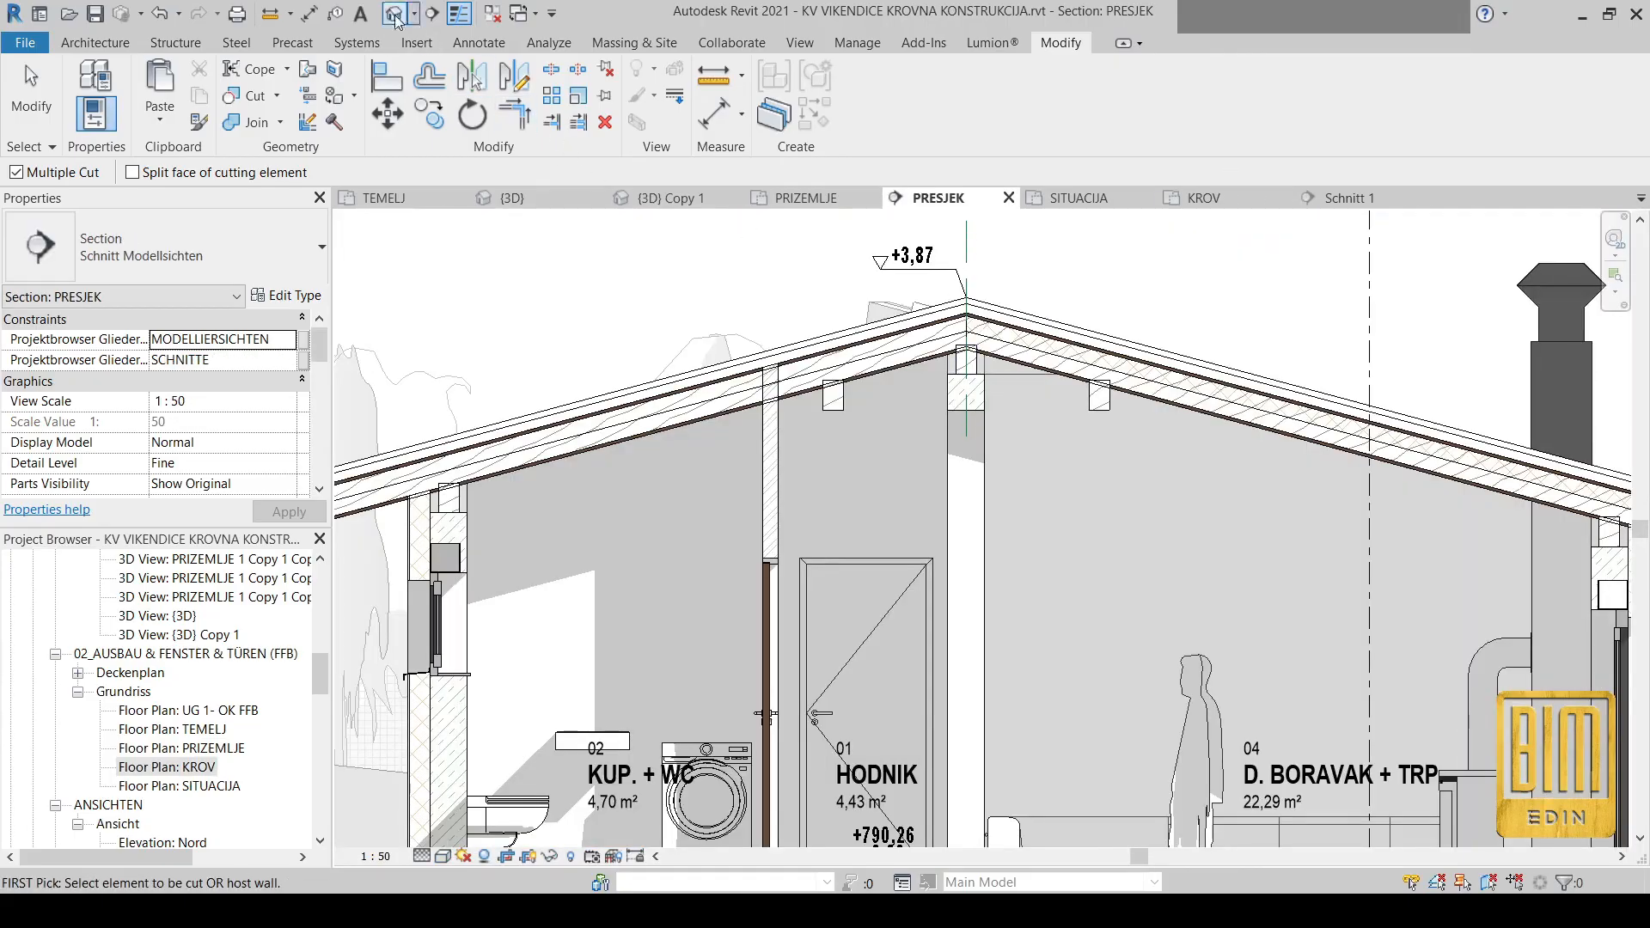
pyautogui.click(1245, 196)
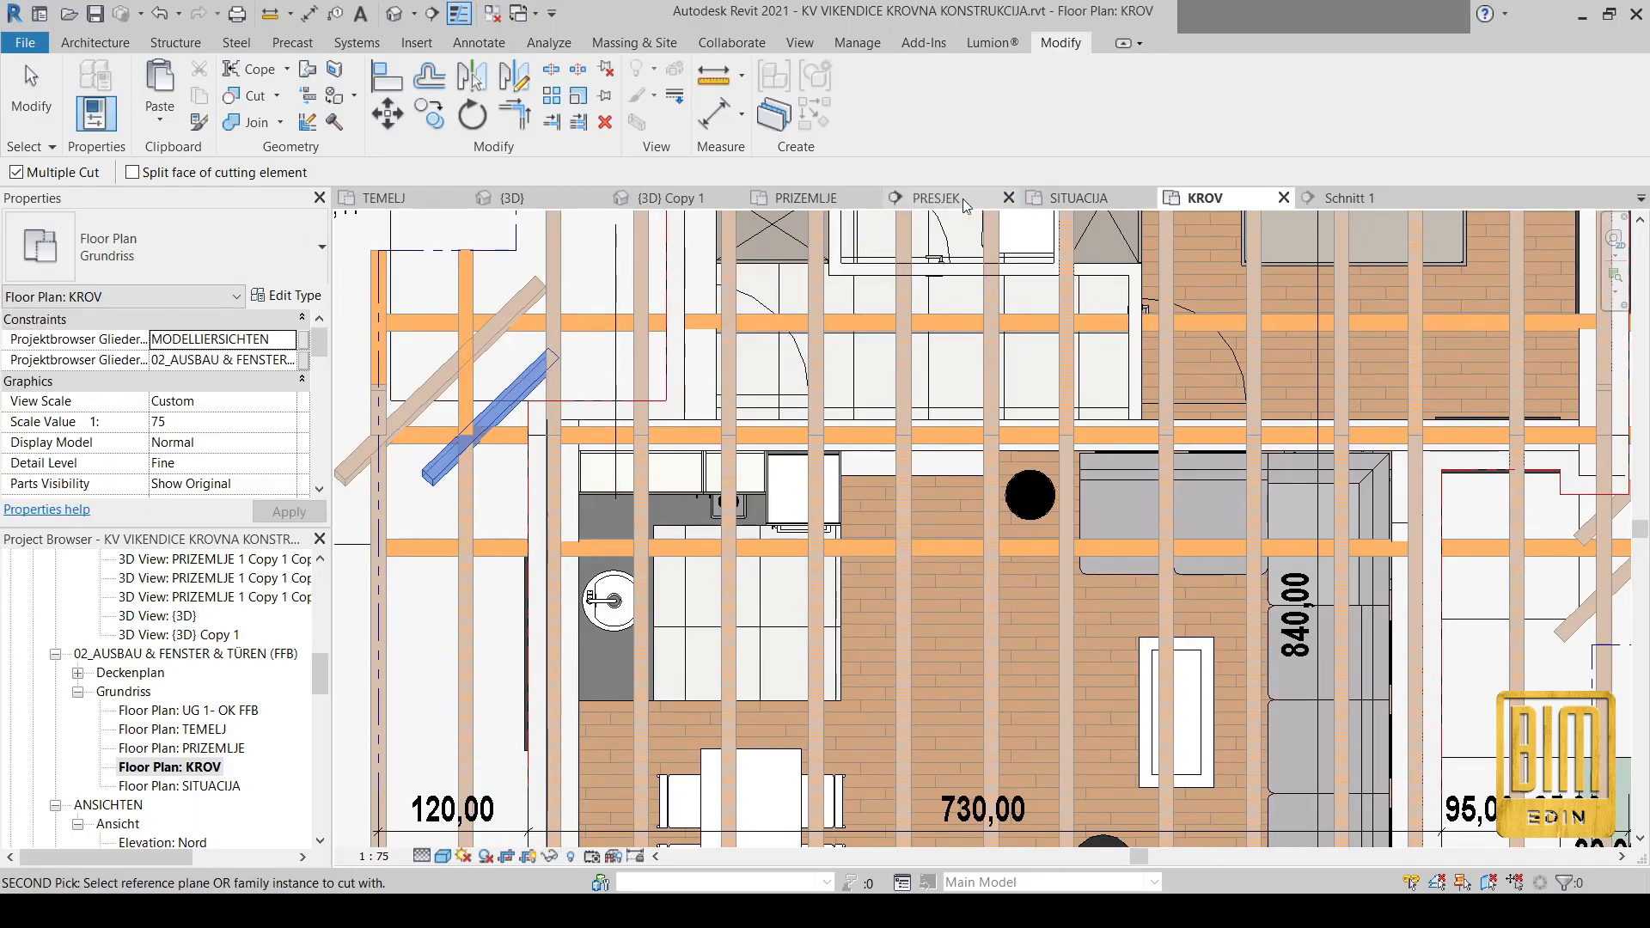
pyautogui.click(959, 200)
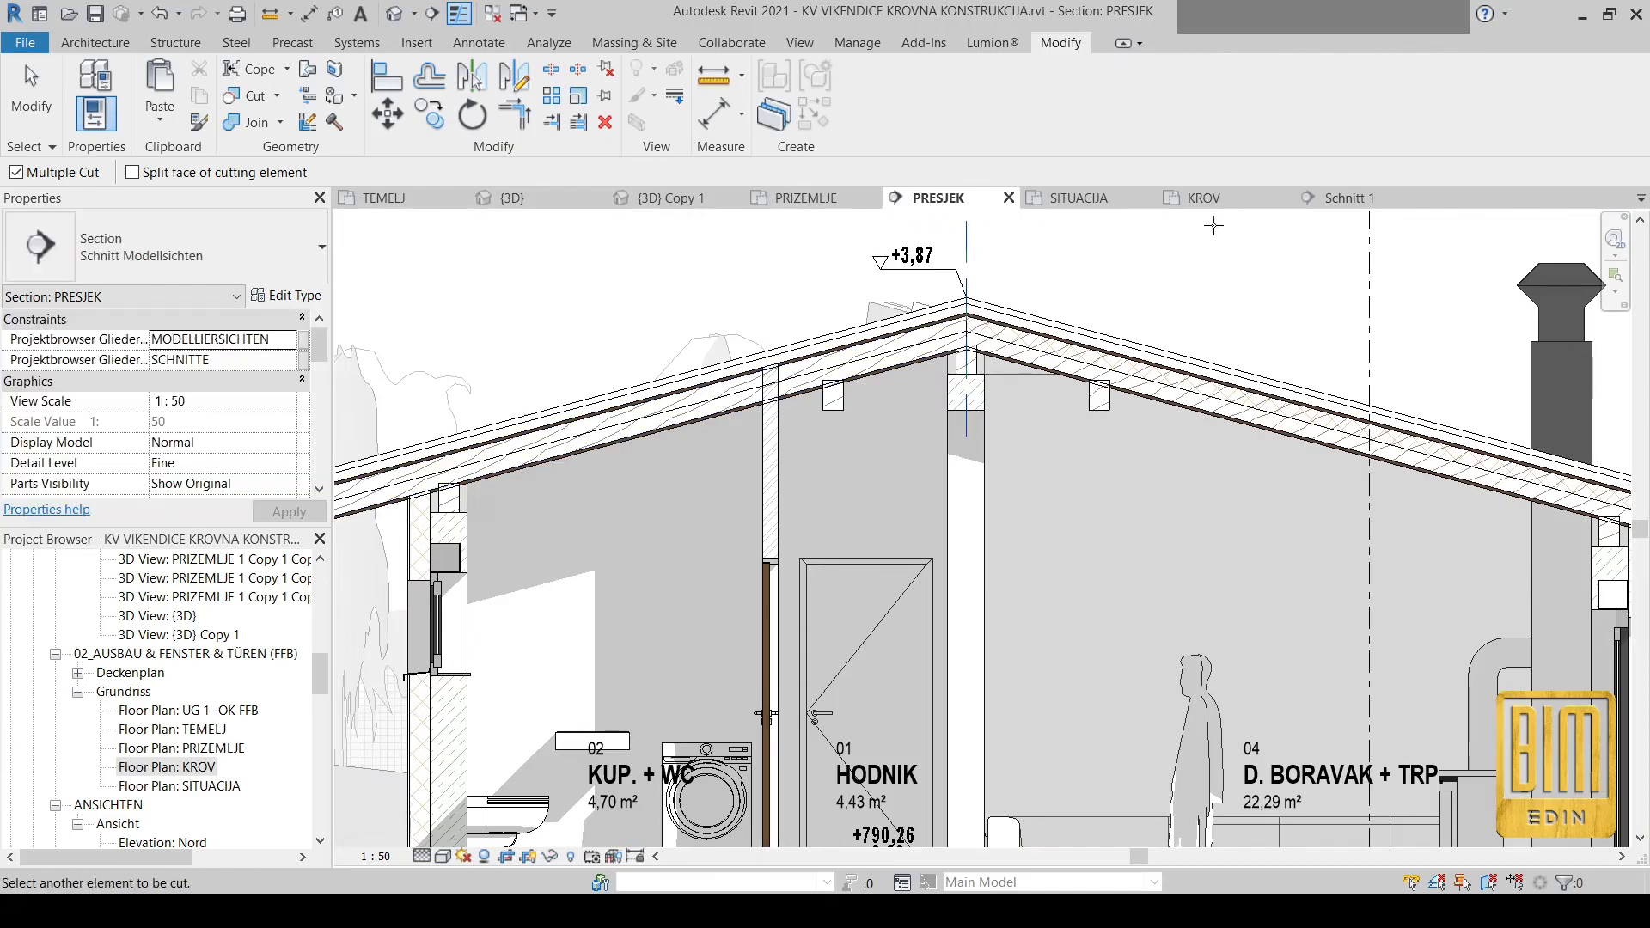
pyautogui.click(1218, 202)
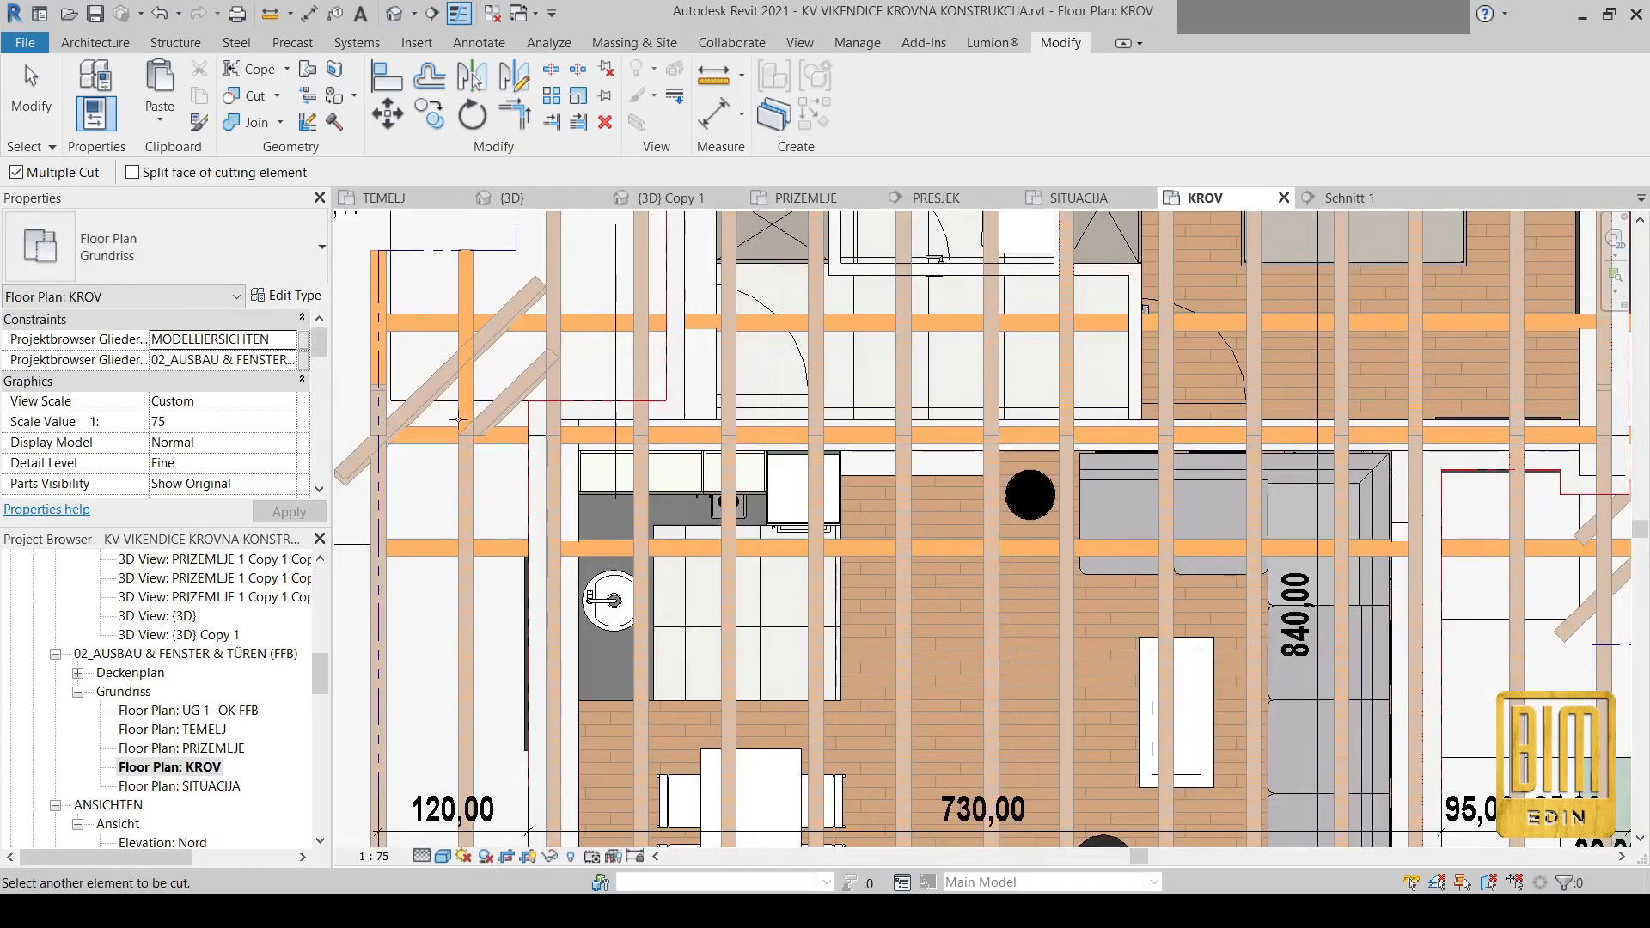
pyautogui.click(433, 400)
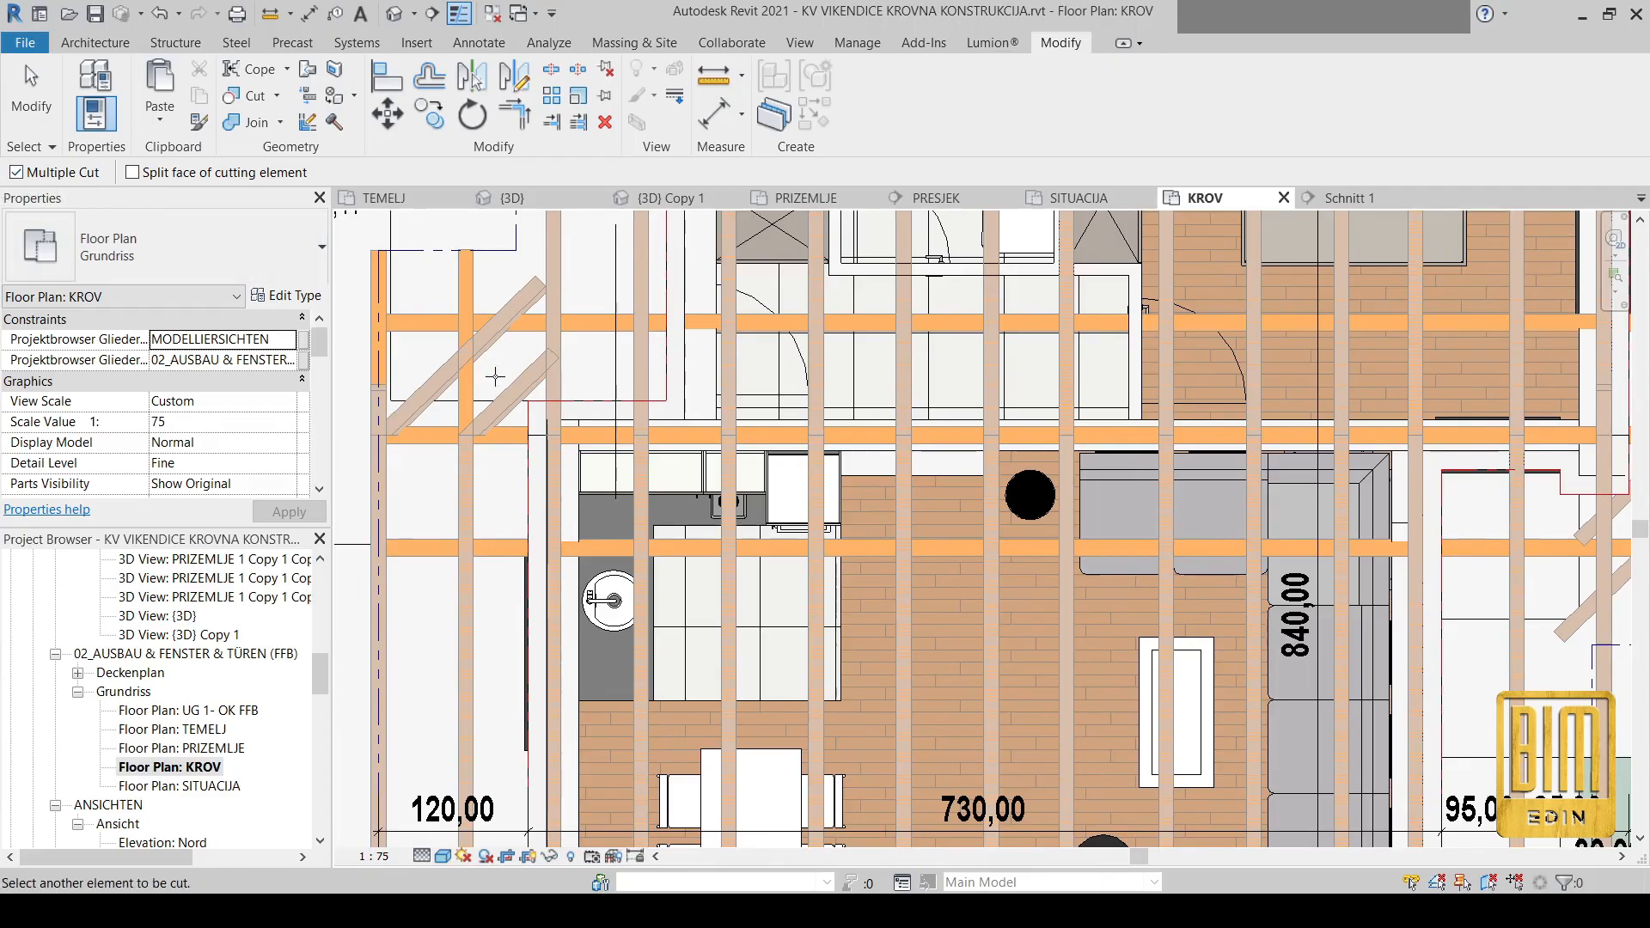
# Cut the two diagonal beams at the opposite gable end with the same ridge reference plane
pyautogui.scroll(-3, 495, 375)
pyautogui.scroll(4, 1105, 442)
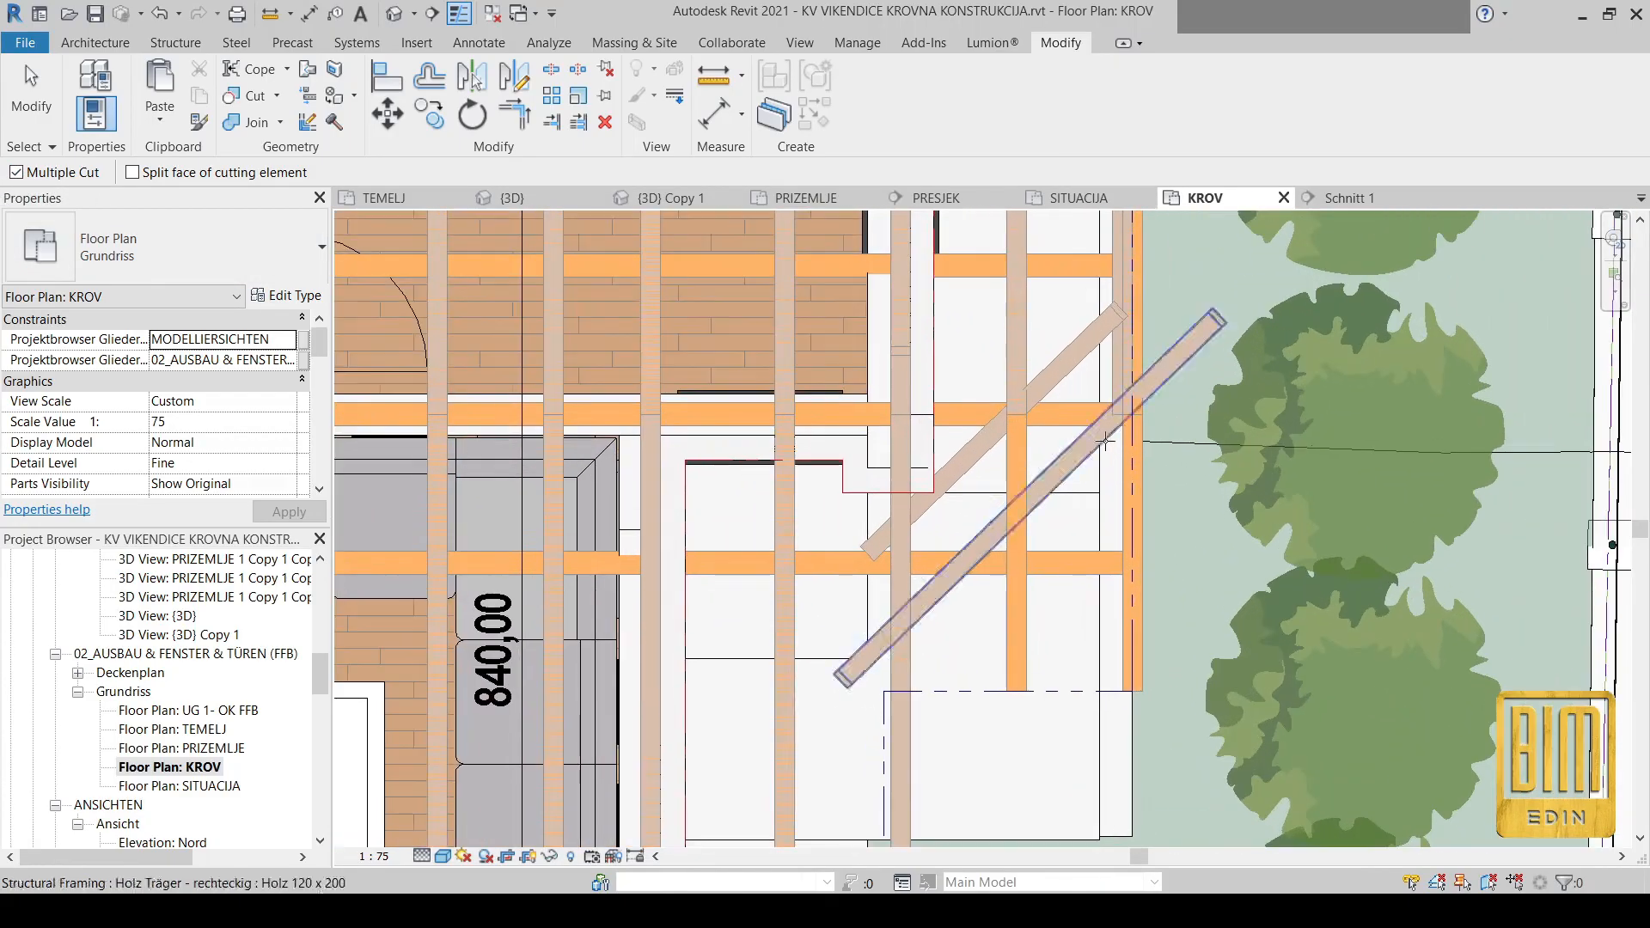
pyautogui.click(1105, 442)
pyautogui.click(1020, 473)
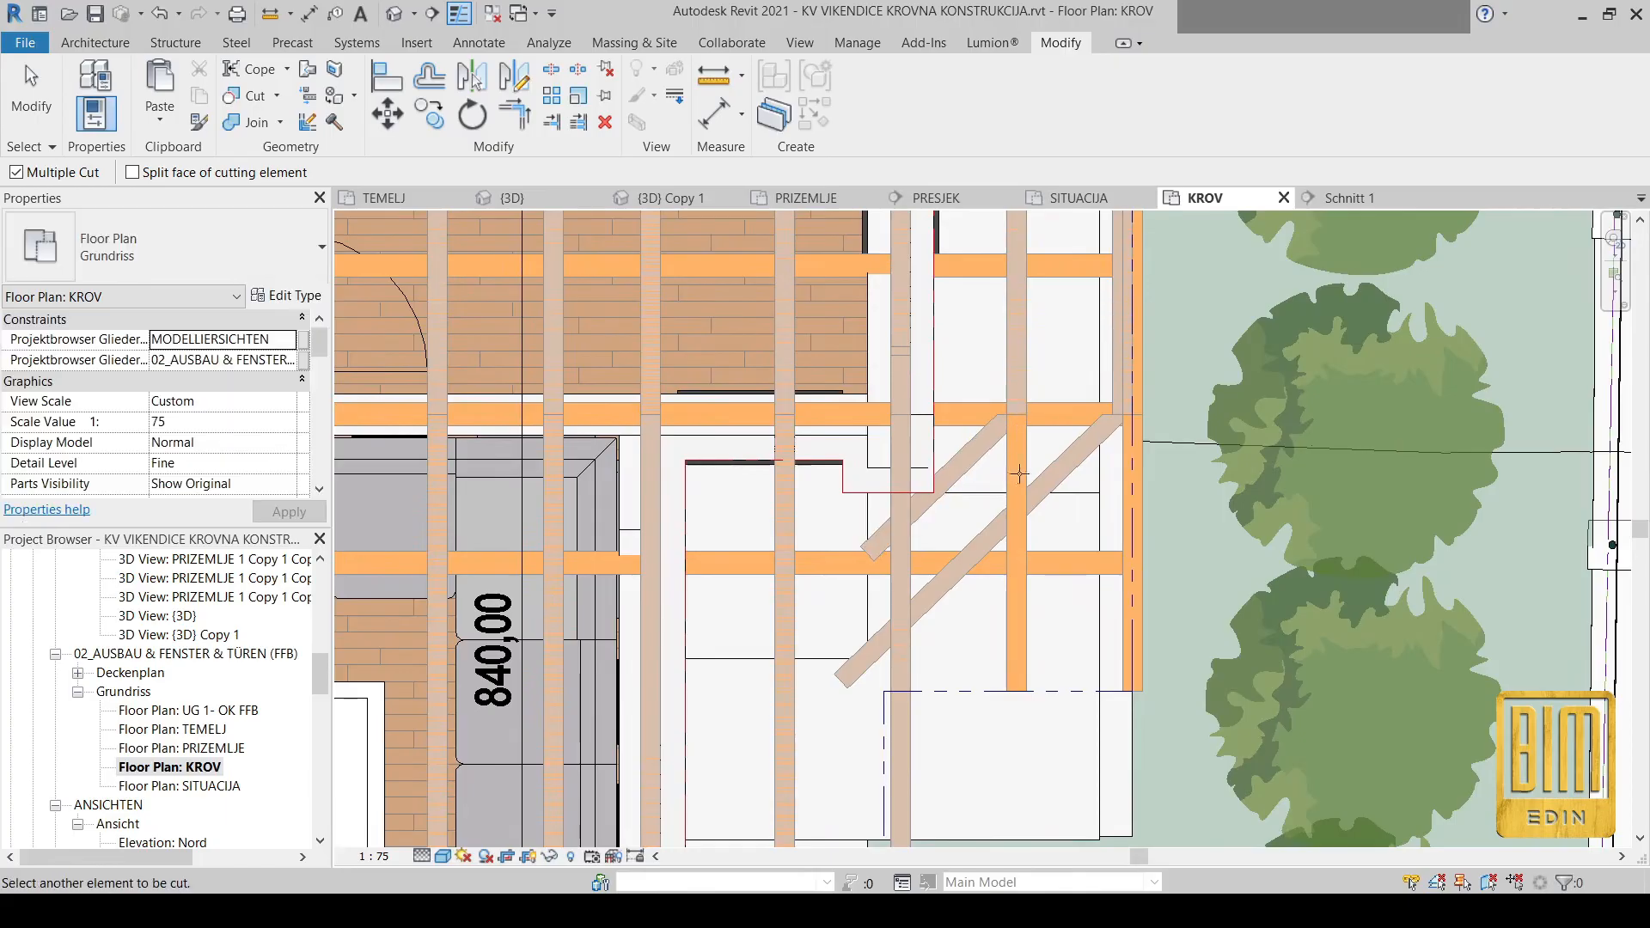
pyautogui.scroll(3, 994, 457)
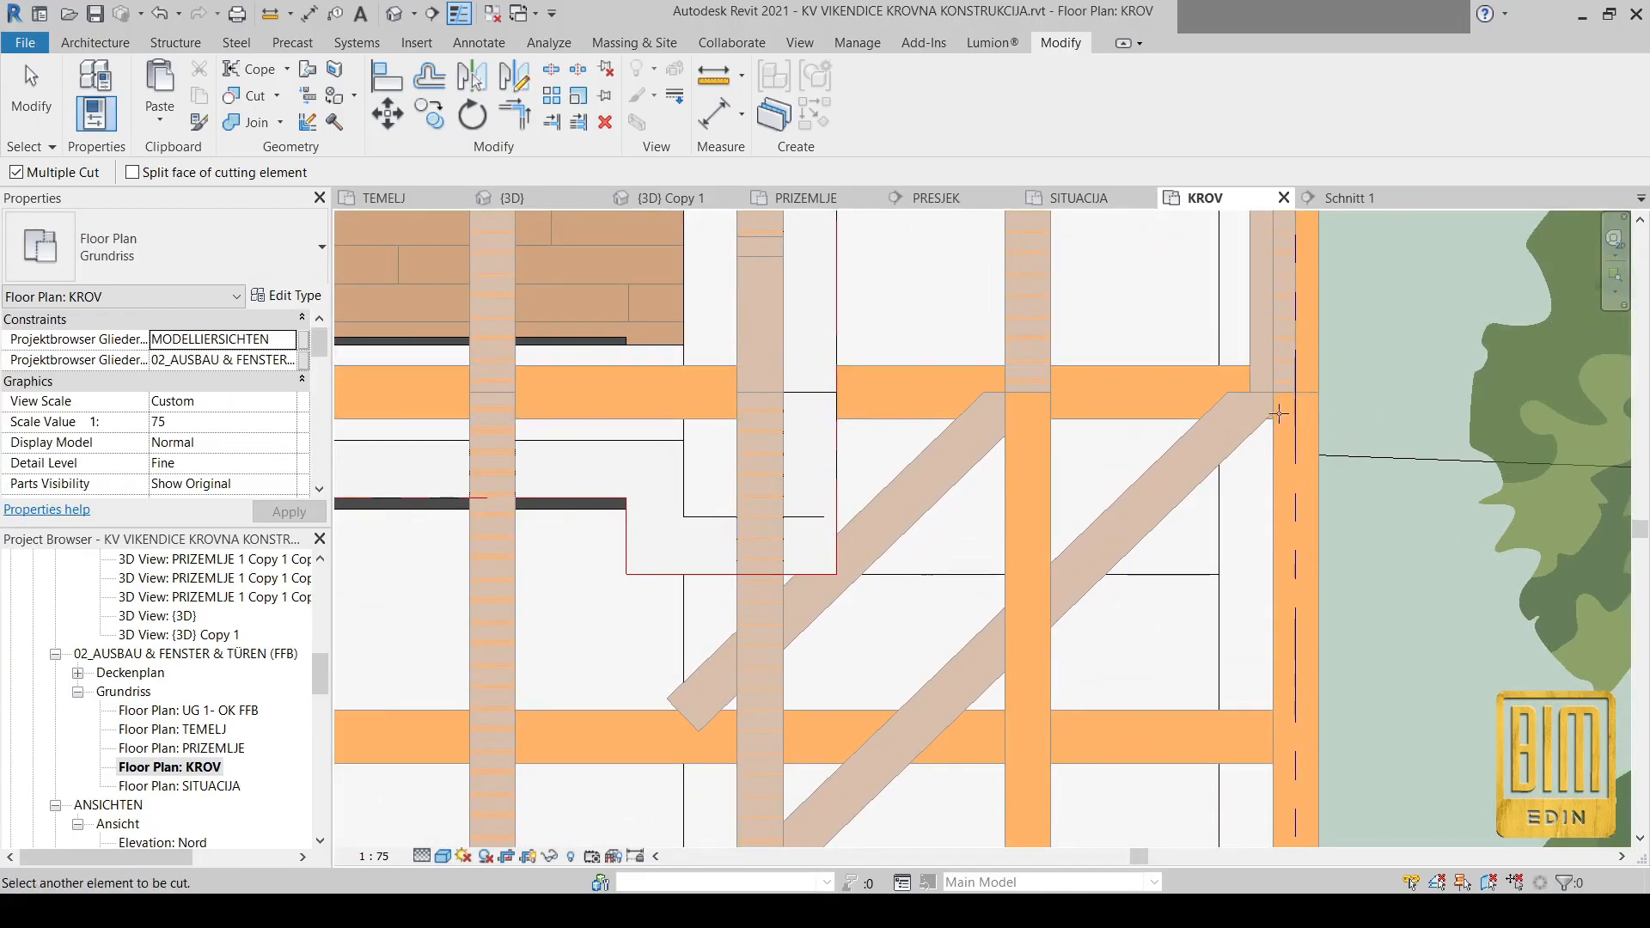
pyautogui.scroll(-2, 1235, 398)
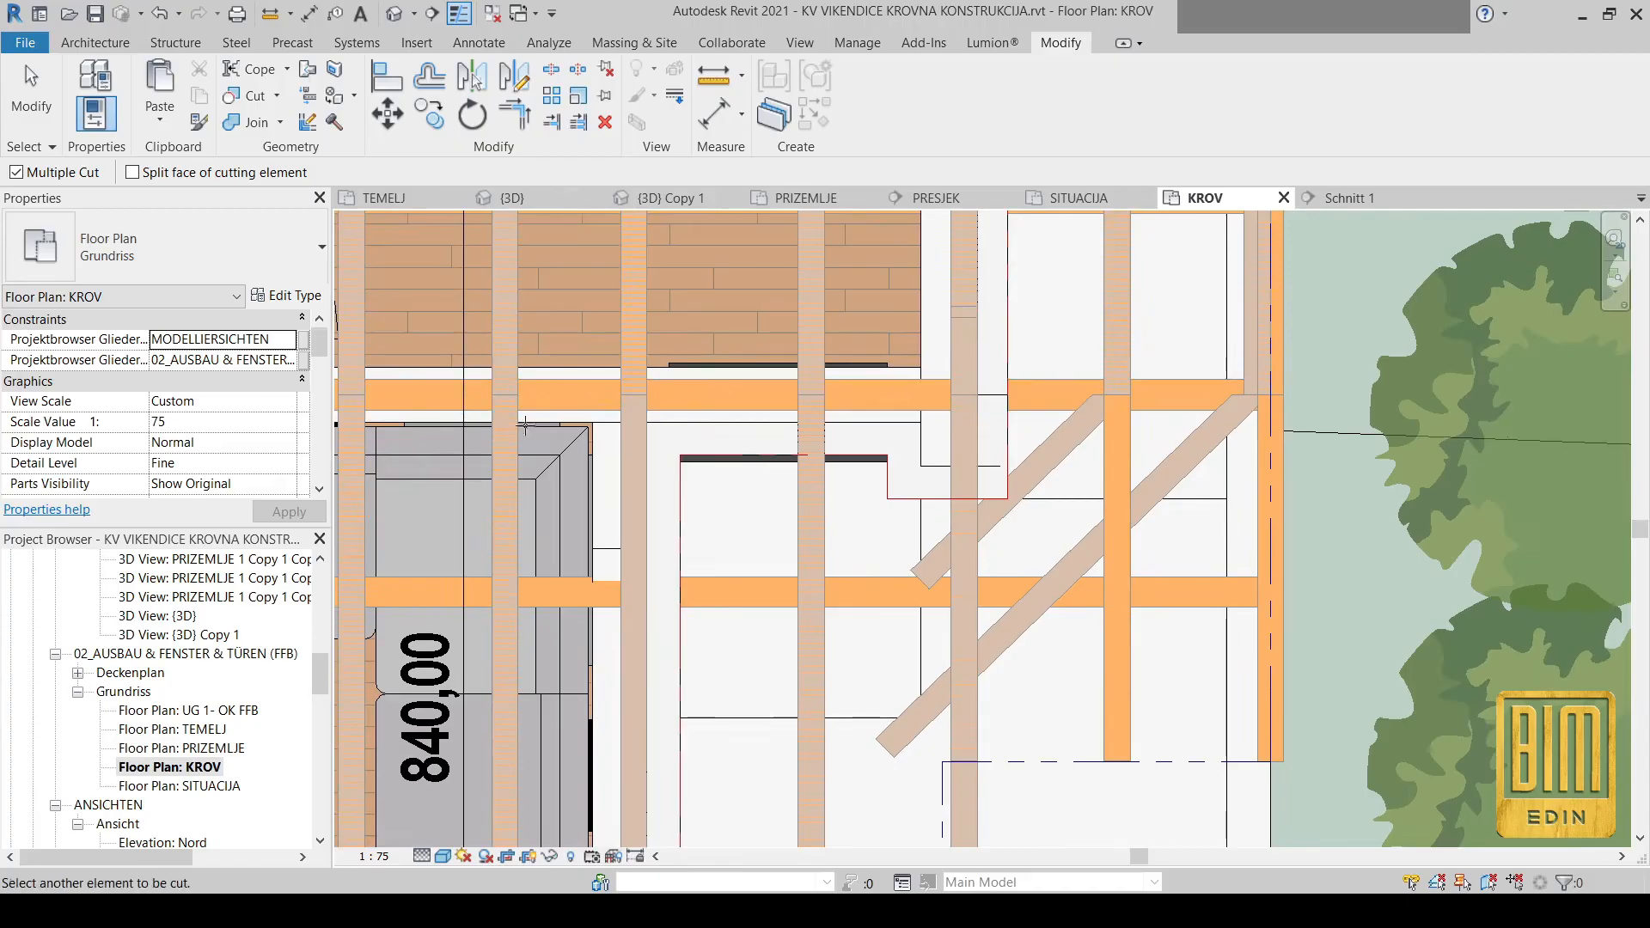
pyautogui.click(449, 401)
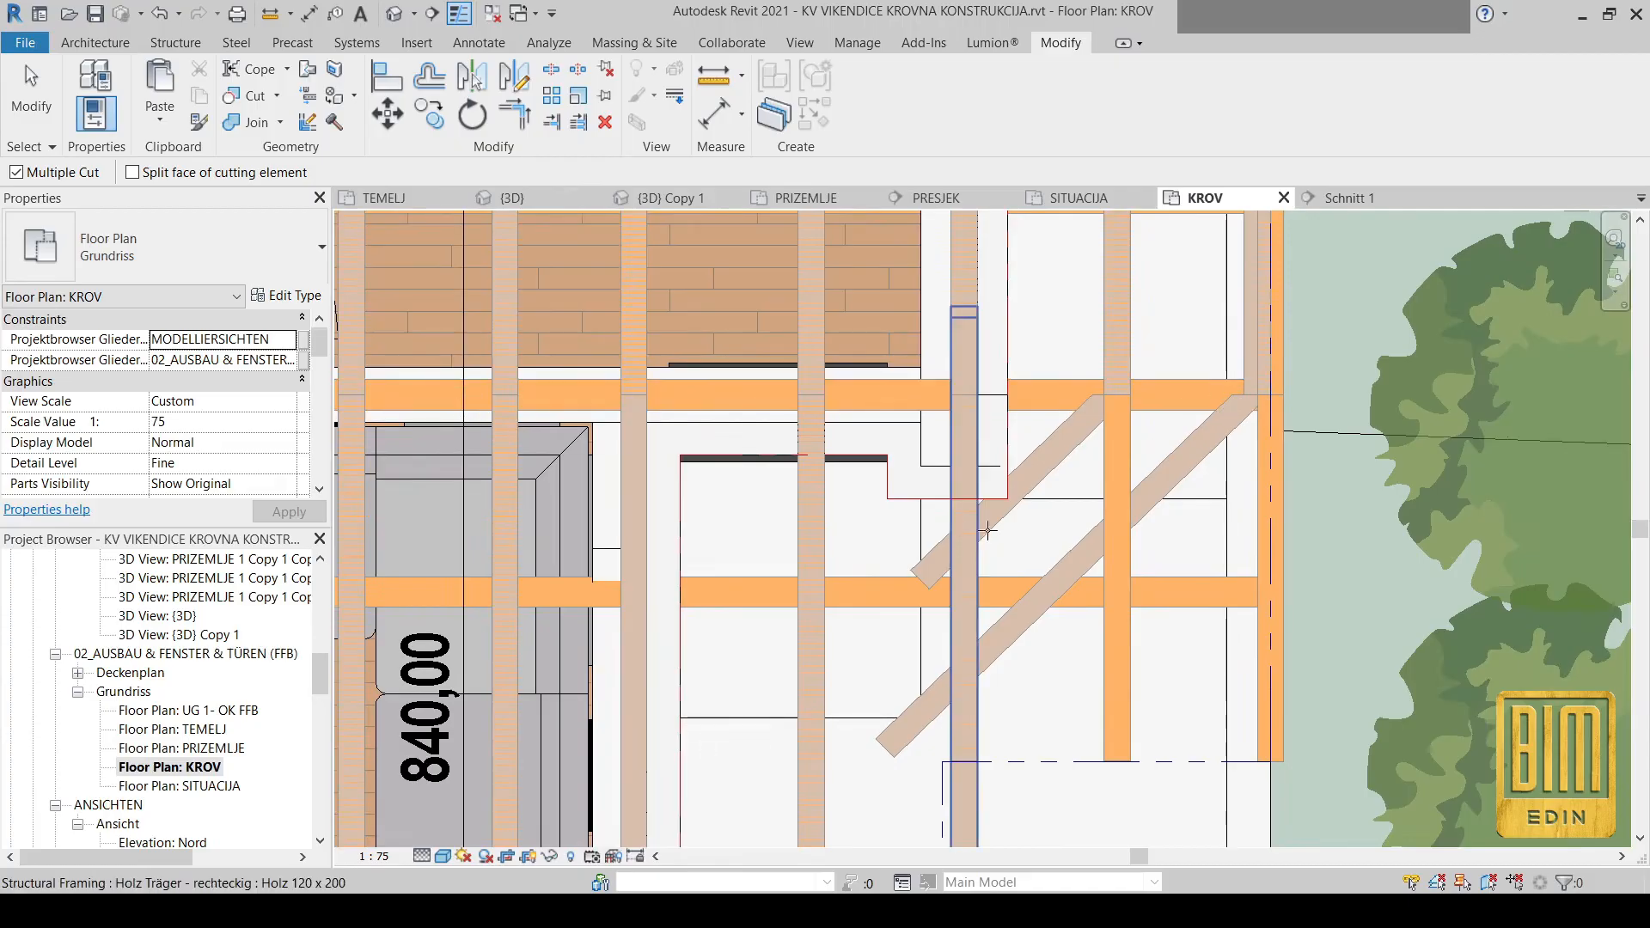
# Extend the end of the 140 x 200 purlin above the terrace-side wall to the outer face of the last rafter
pyautogui.scroll(-3, 1021, 434)
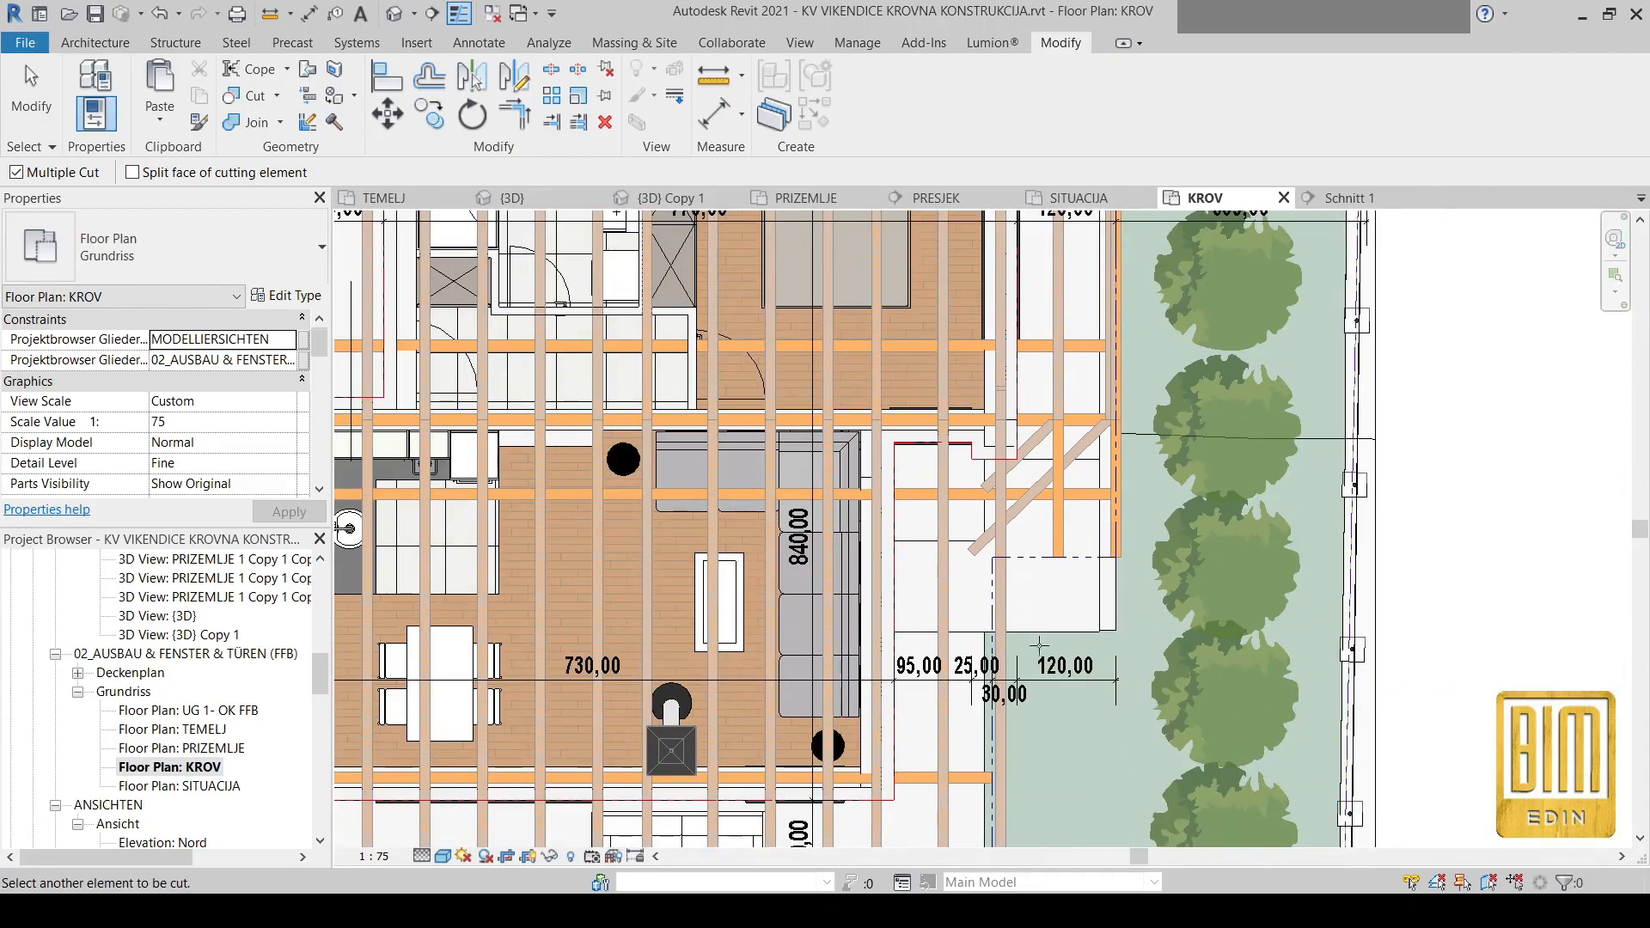
pyautogui.keyDown('ctrl'); pyautogui.scroll(-3, 1040, 645); pyautogui.keyUp('ctrl')
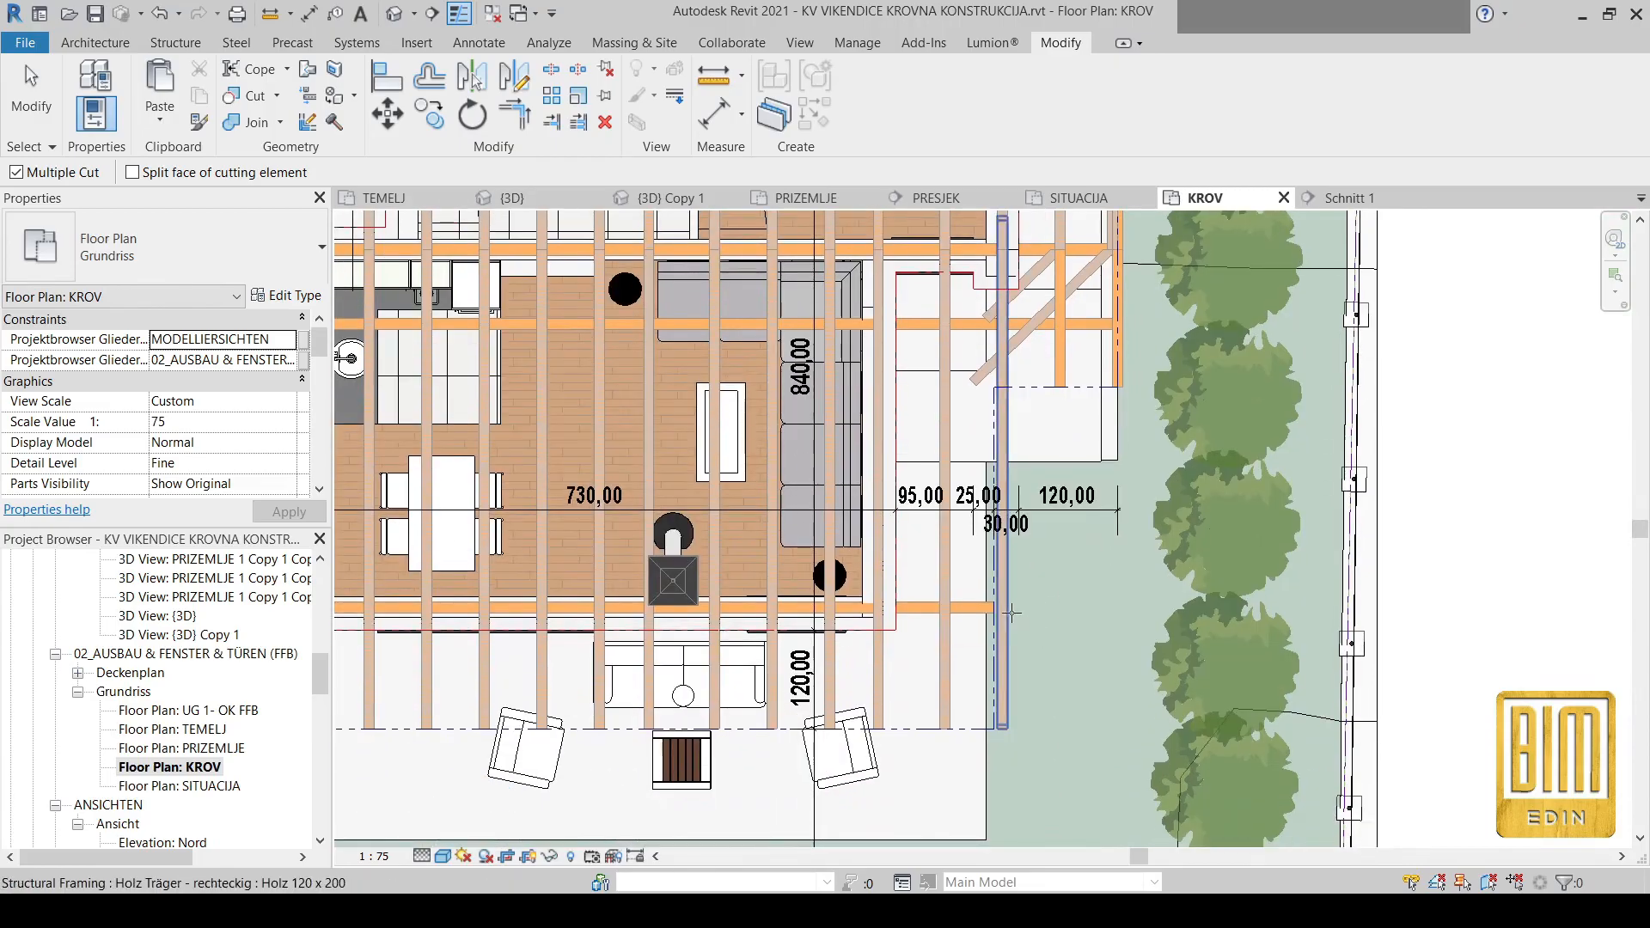
pyautogui.scroll(2, 1033, 630)
pyautogui.press('Escape')
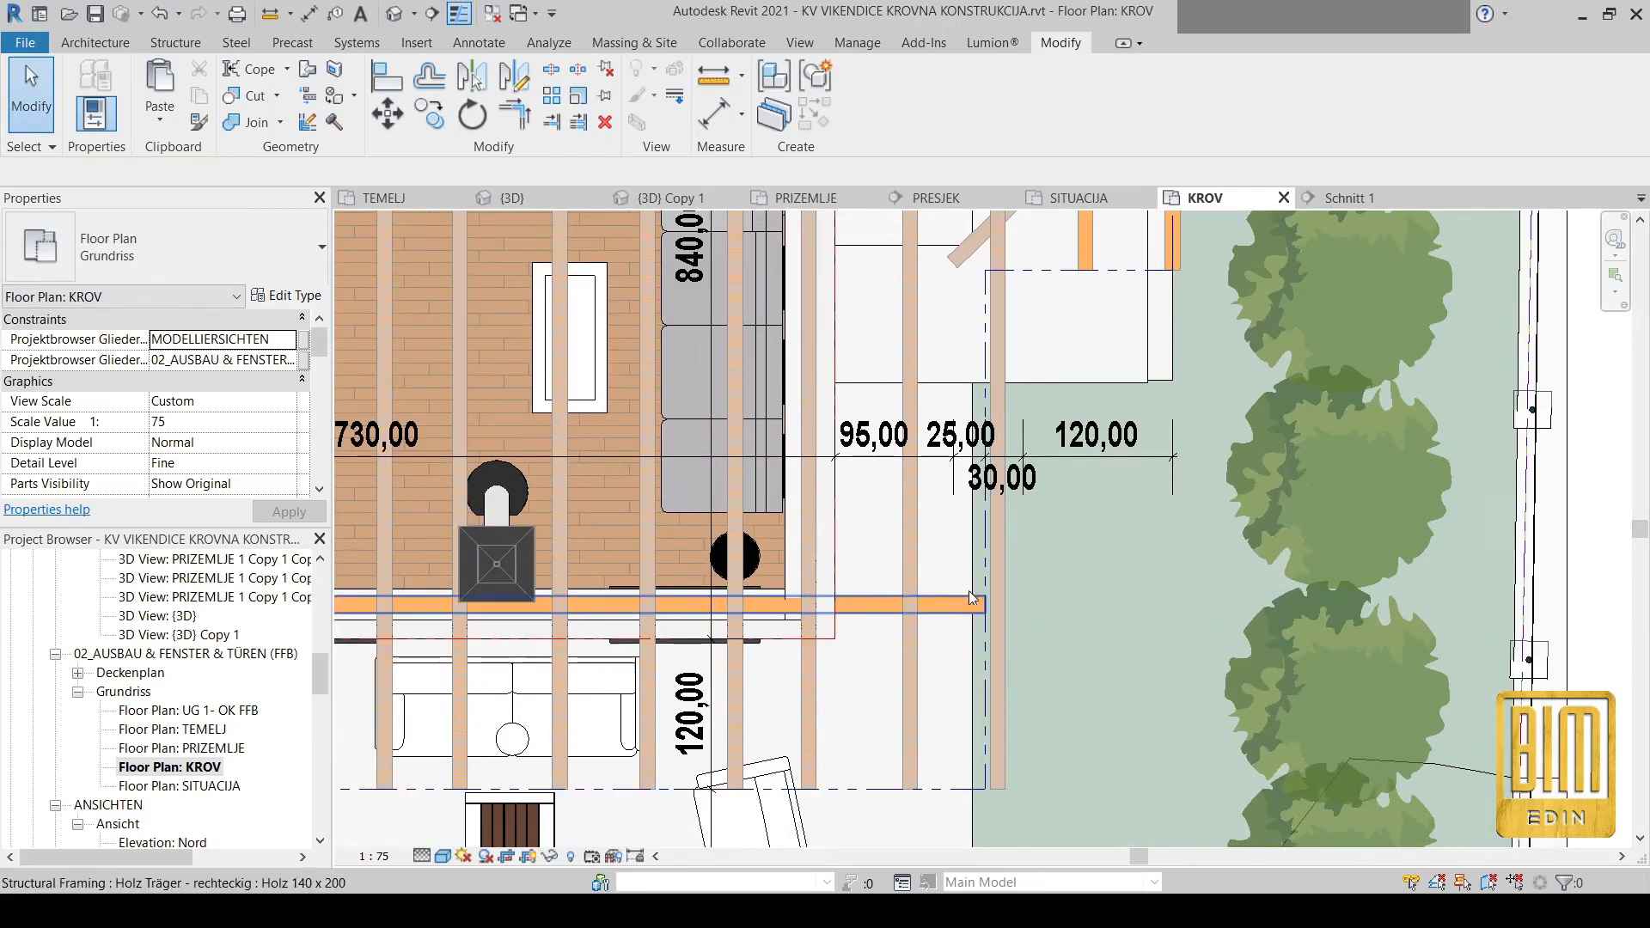
pyautogui.click(968, 602)
pyautogui.scroll(5, 980, 606)
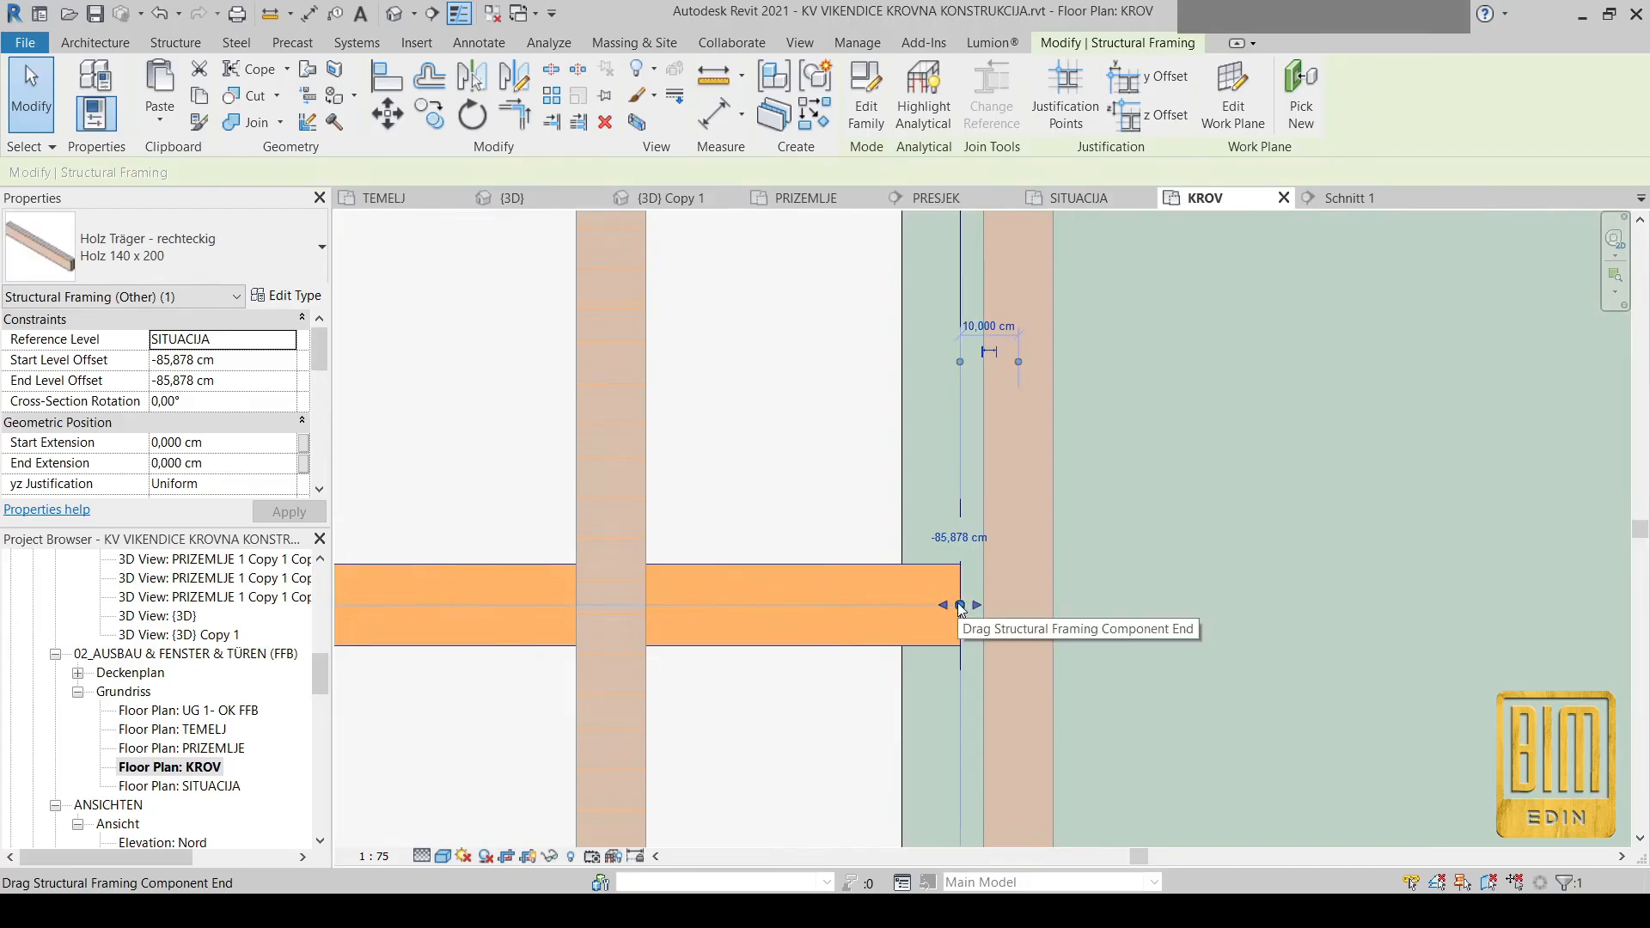
pyautogui.moveTo(961, 607); pyautogui.dragTo(1052, 611)
pyautogui.scroll(-1, 973, 651)
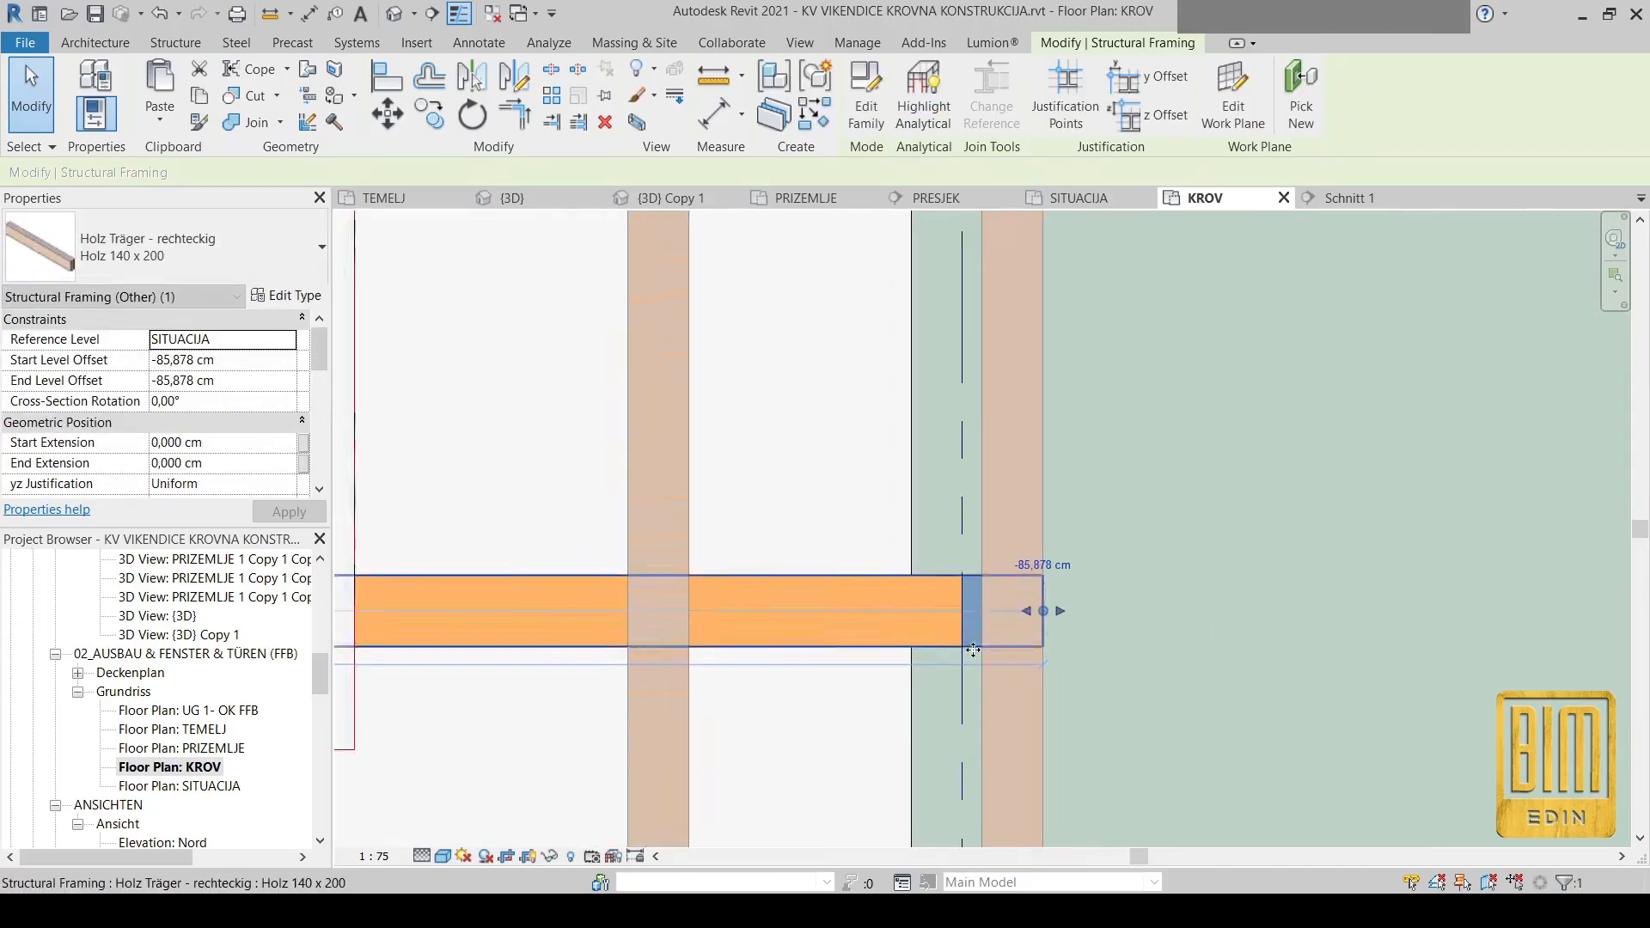
pyautogui.scroll(-8, 972, 649)
pyautogui.moveTo(1057, 425); pyautogui.dragTo(1057, 528, button='middle')
pyautogui.scroll(1, 1050, 531)
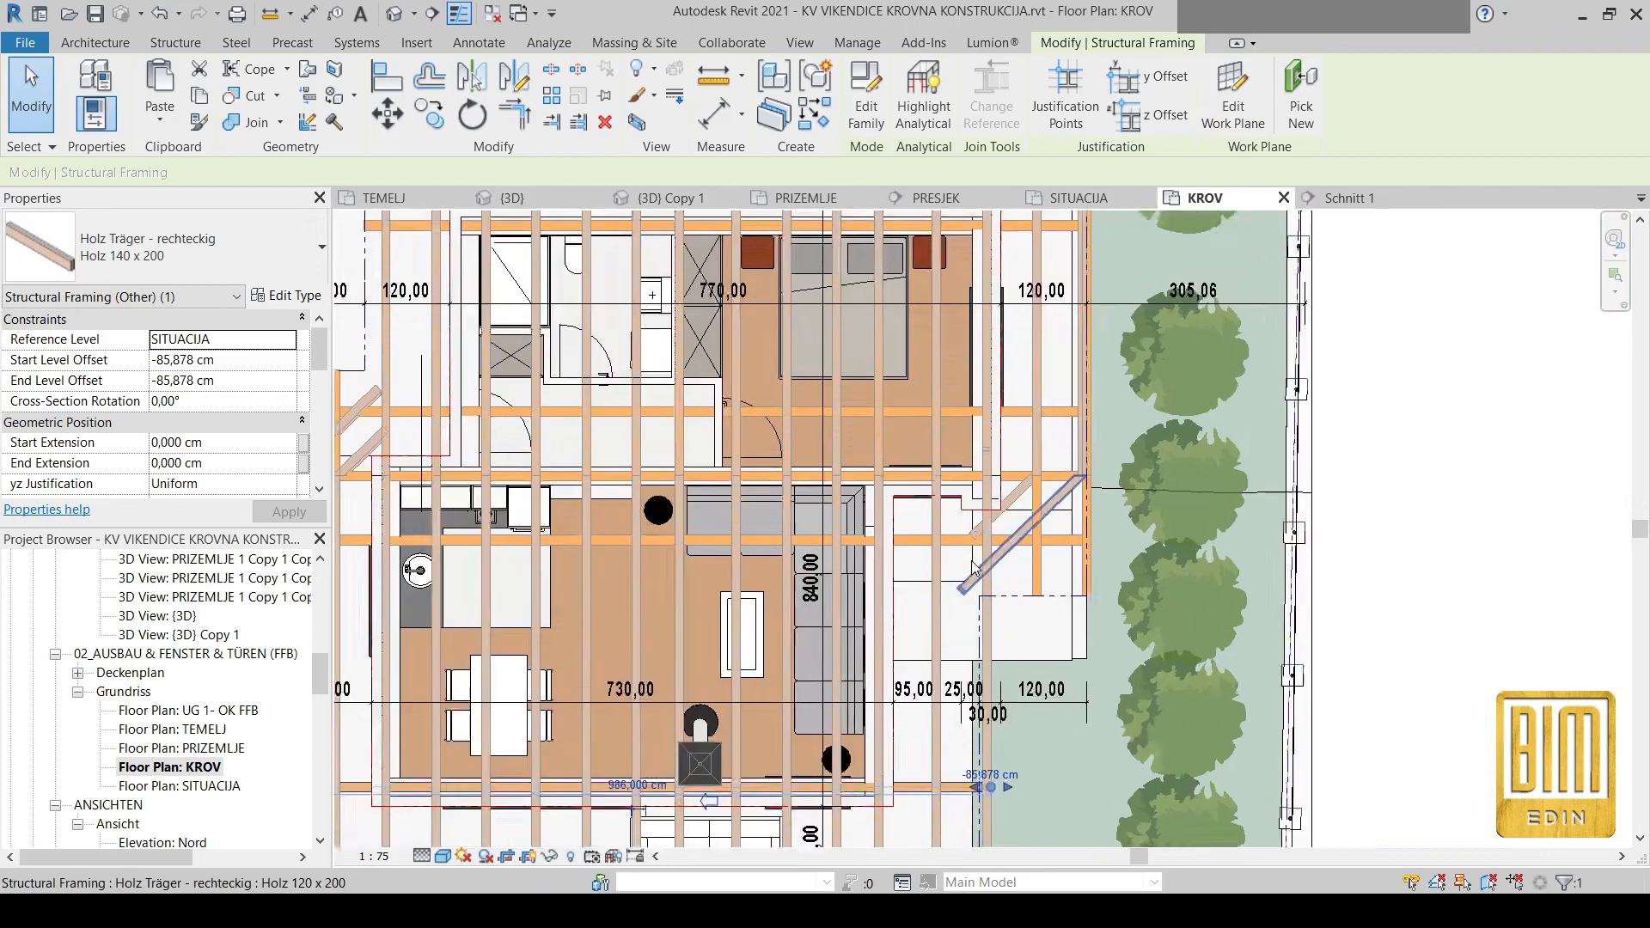
pyautogui.scroll(2, 975, 567)
pyautogui.moveTo(1000, 659); pyautogui.dragTo(974, 397, button='middle')
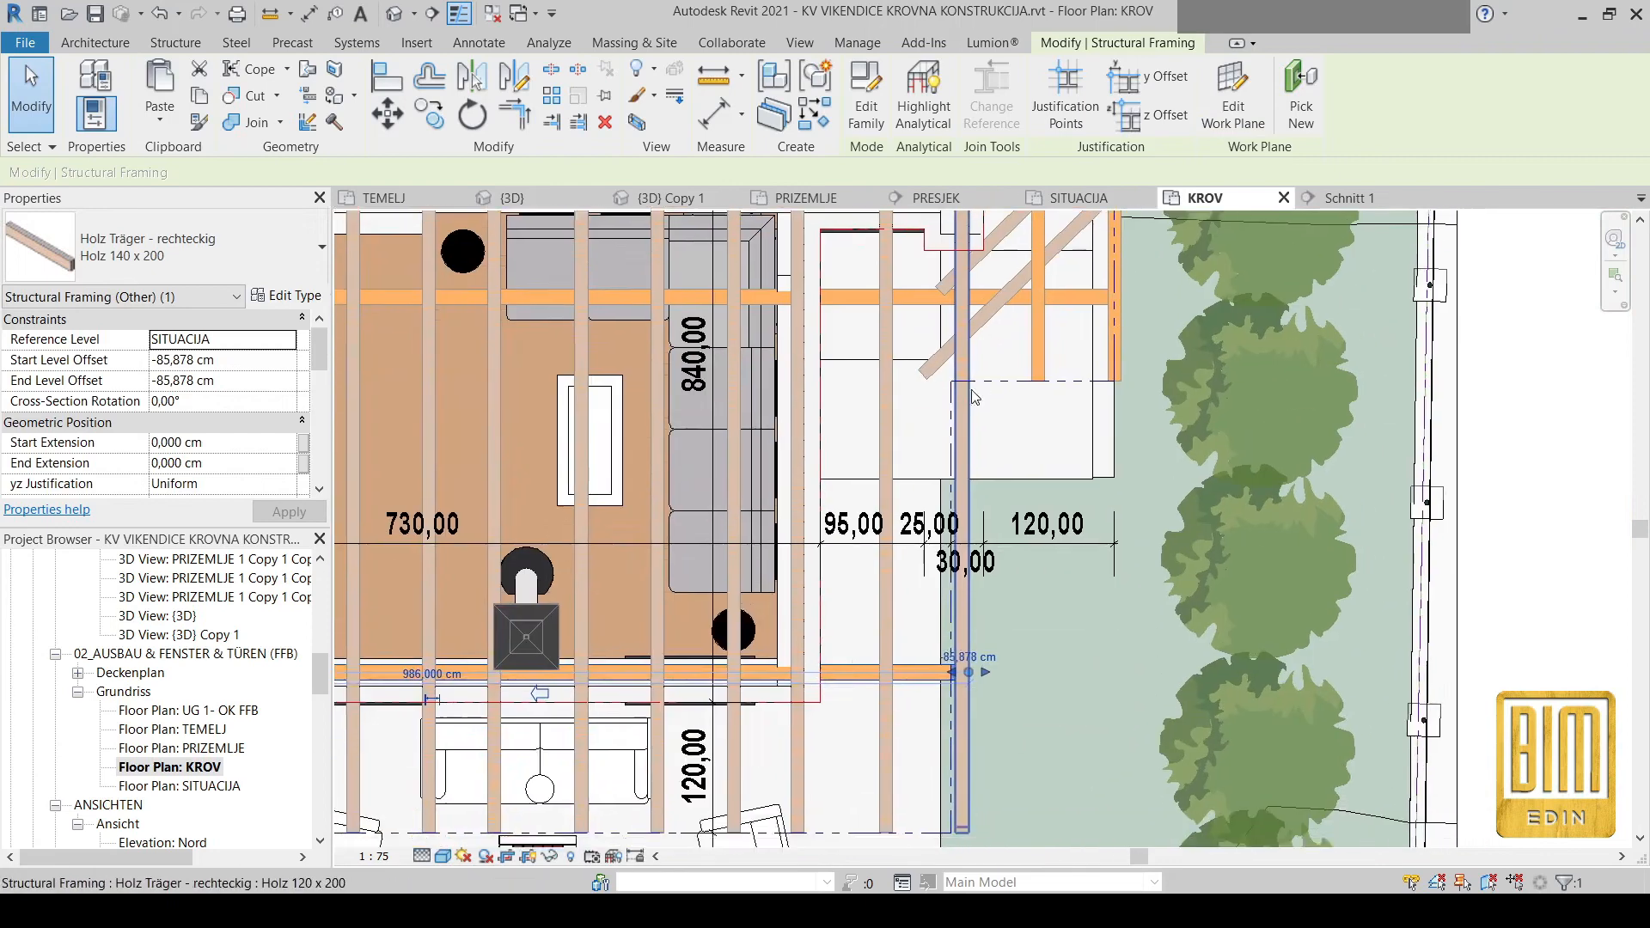
pyautogui.scroll(-1, 974, 396)
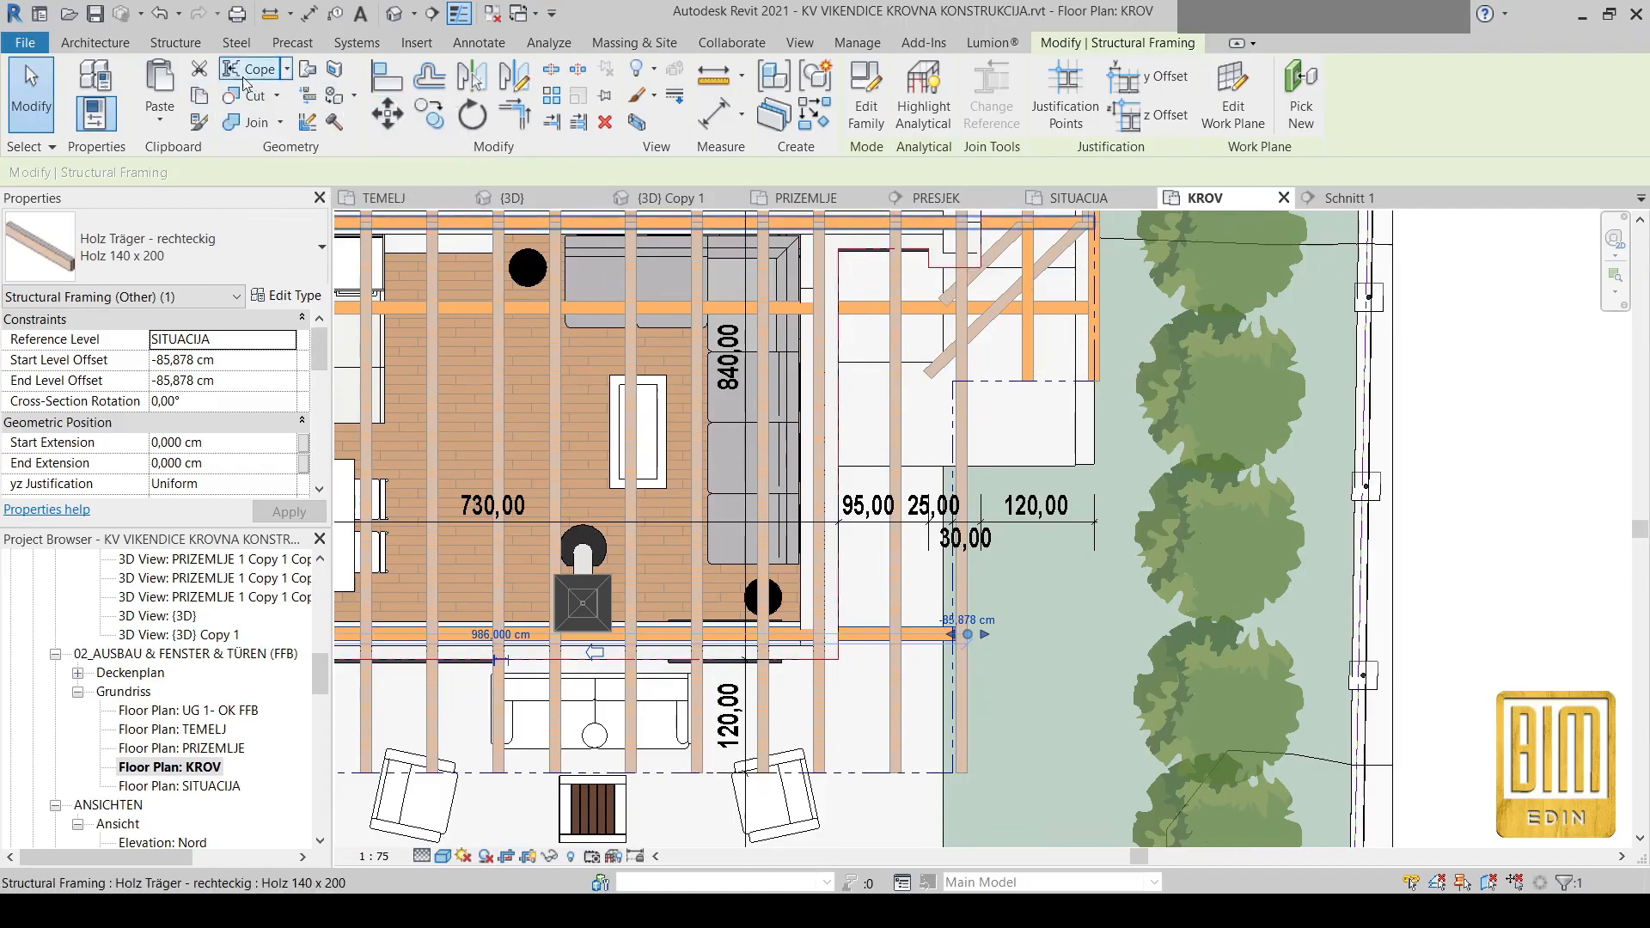
pyautogui.click(206, 96)
pyautogui.scroll(3, 979, 347)
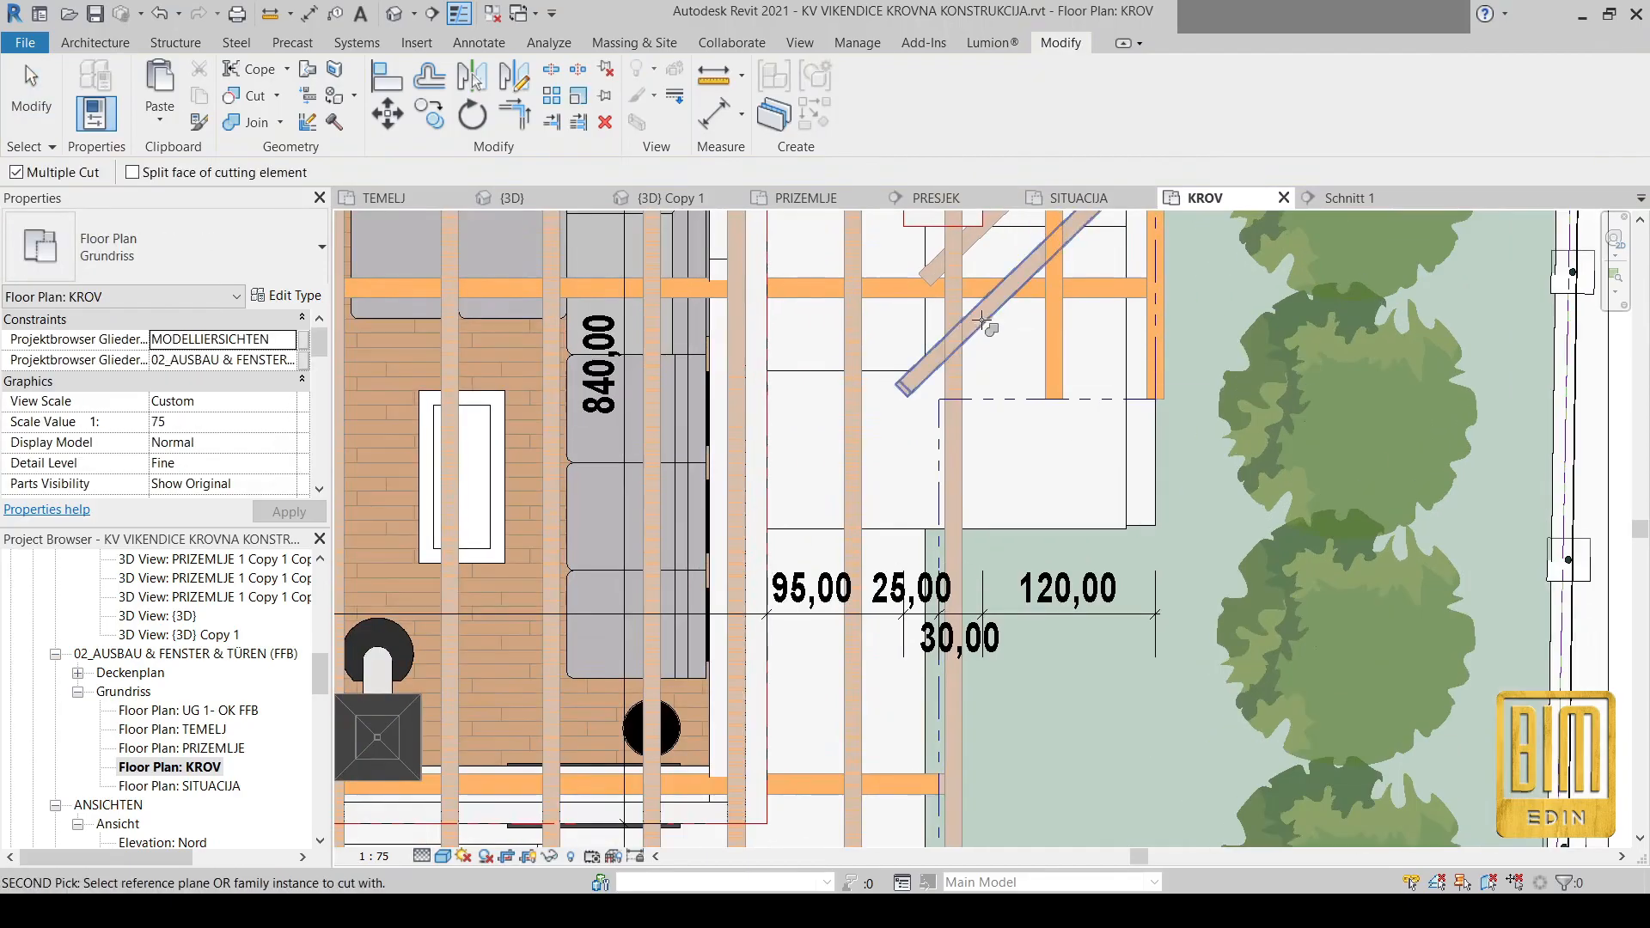
pyautogui.click(982, 322)
pyautogui.moveTo(970, 692); pyautogui.dragTo(968, 552, button='middle')
pyautogui.scroll(-1, 970, 554)
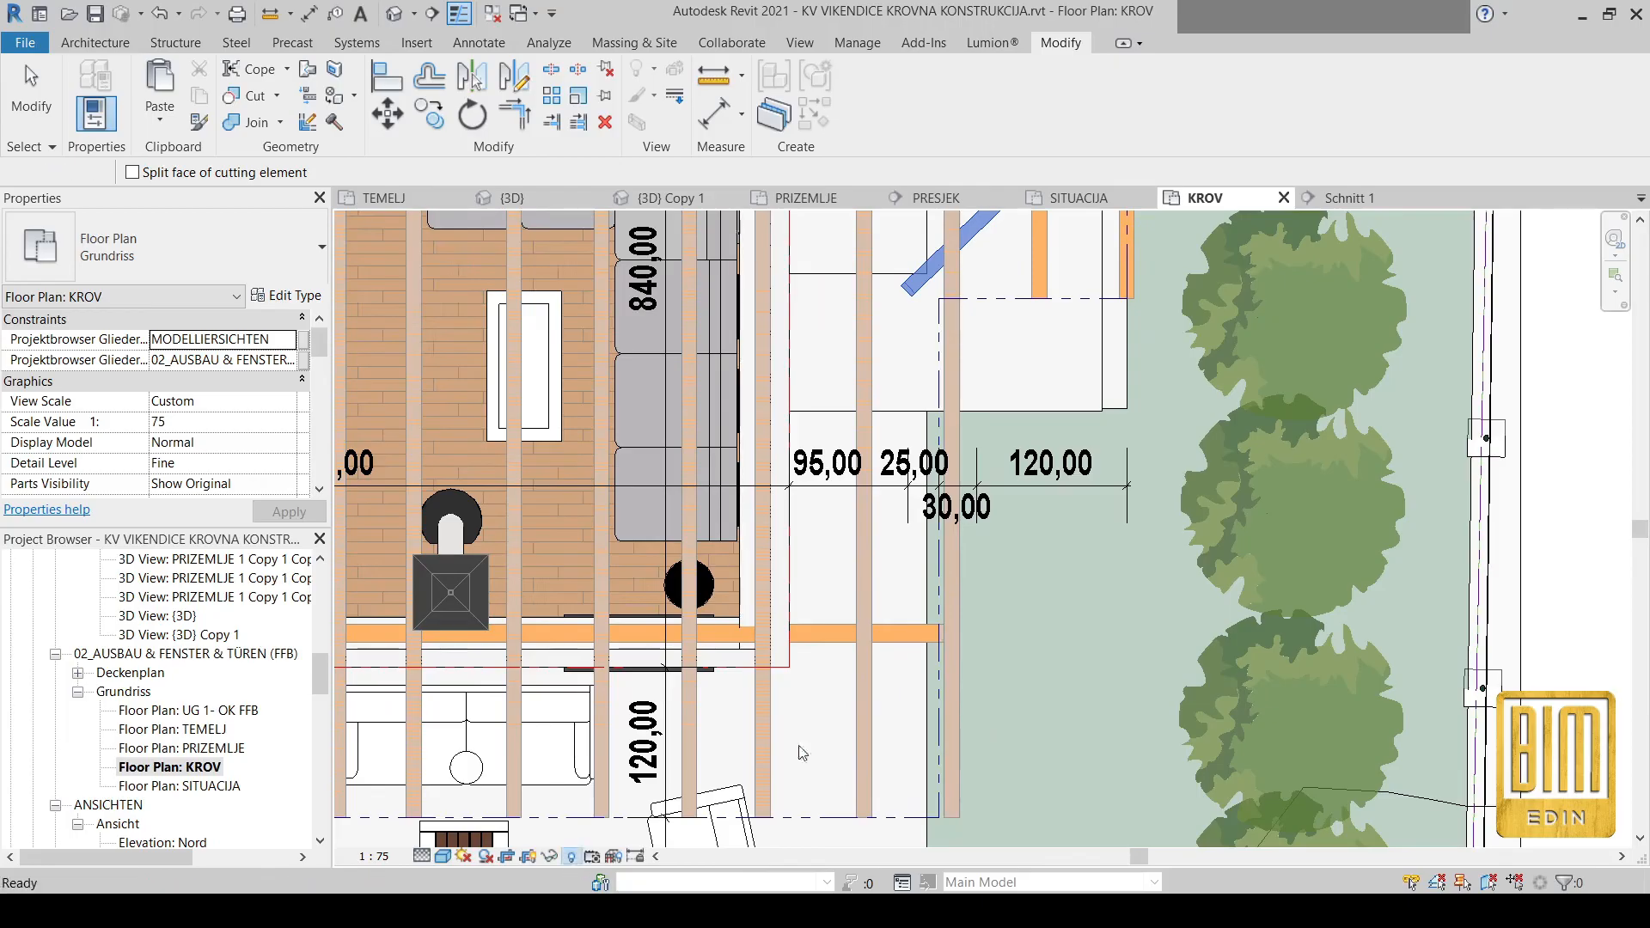
# Unhide the reference planes category in the KROV plan by selecting the plane beside the outermost terrace rafter in Reveal Hidden Elements mode
pyautogui.click(570, 856)
pyautogui.scroll(-2, 980, 610)
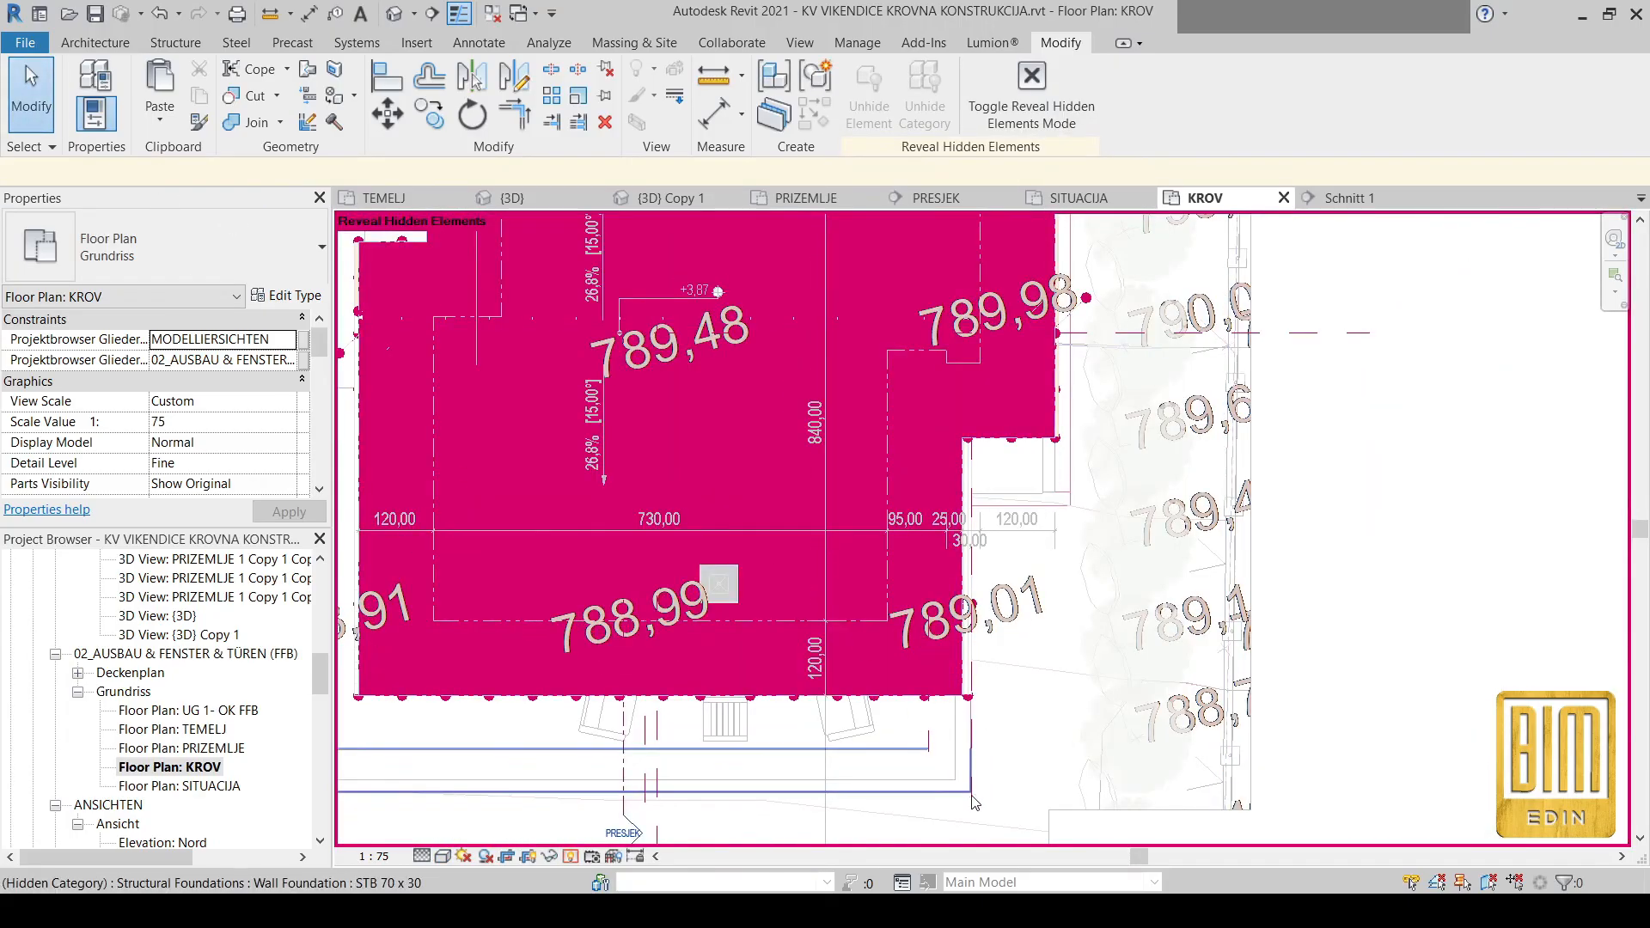
pyautogui.scroll(4, 953, 788)
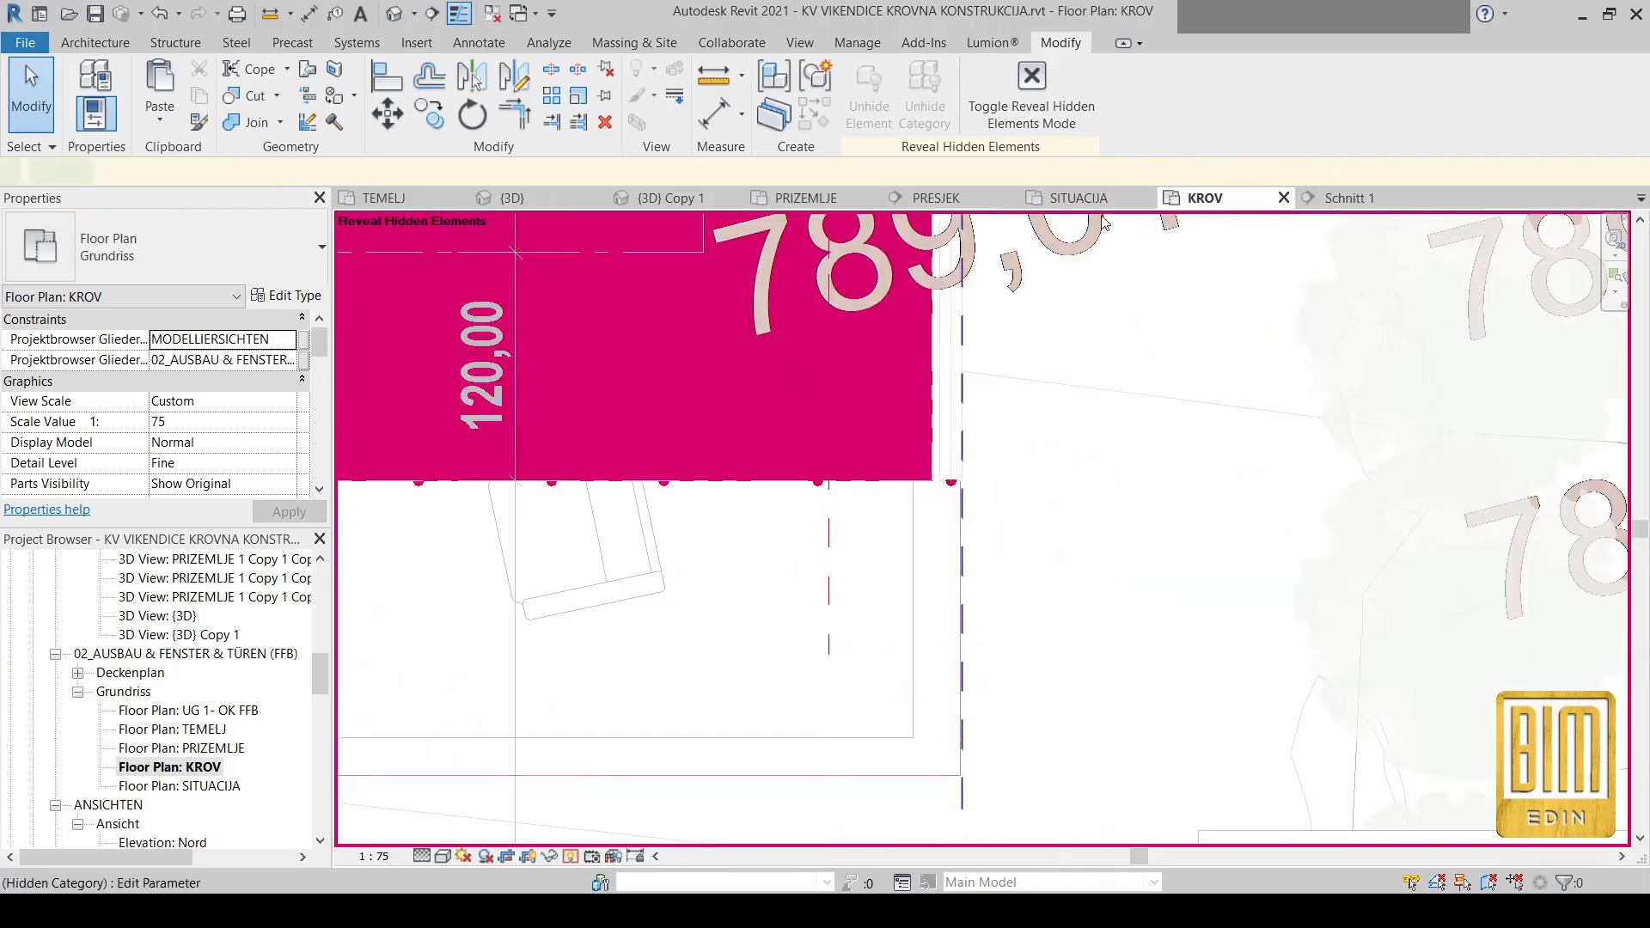
pyautogui.click(1167, 96)
pyautogui.click(1302, 119)
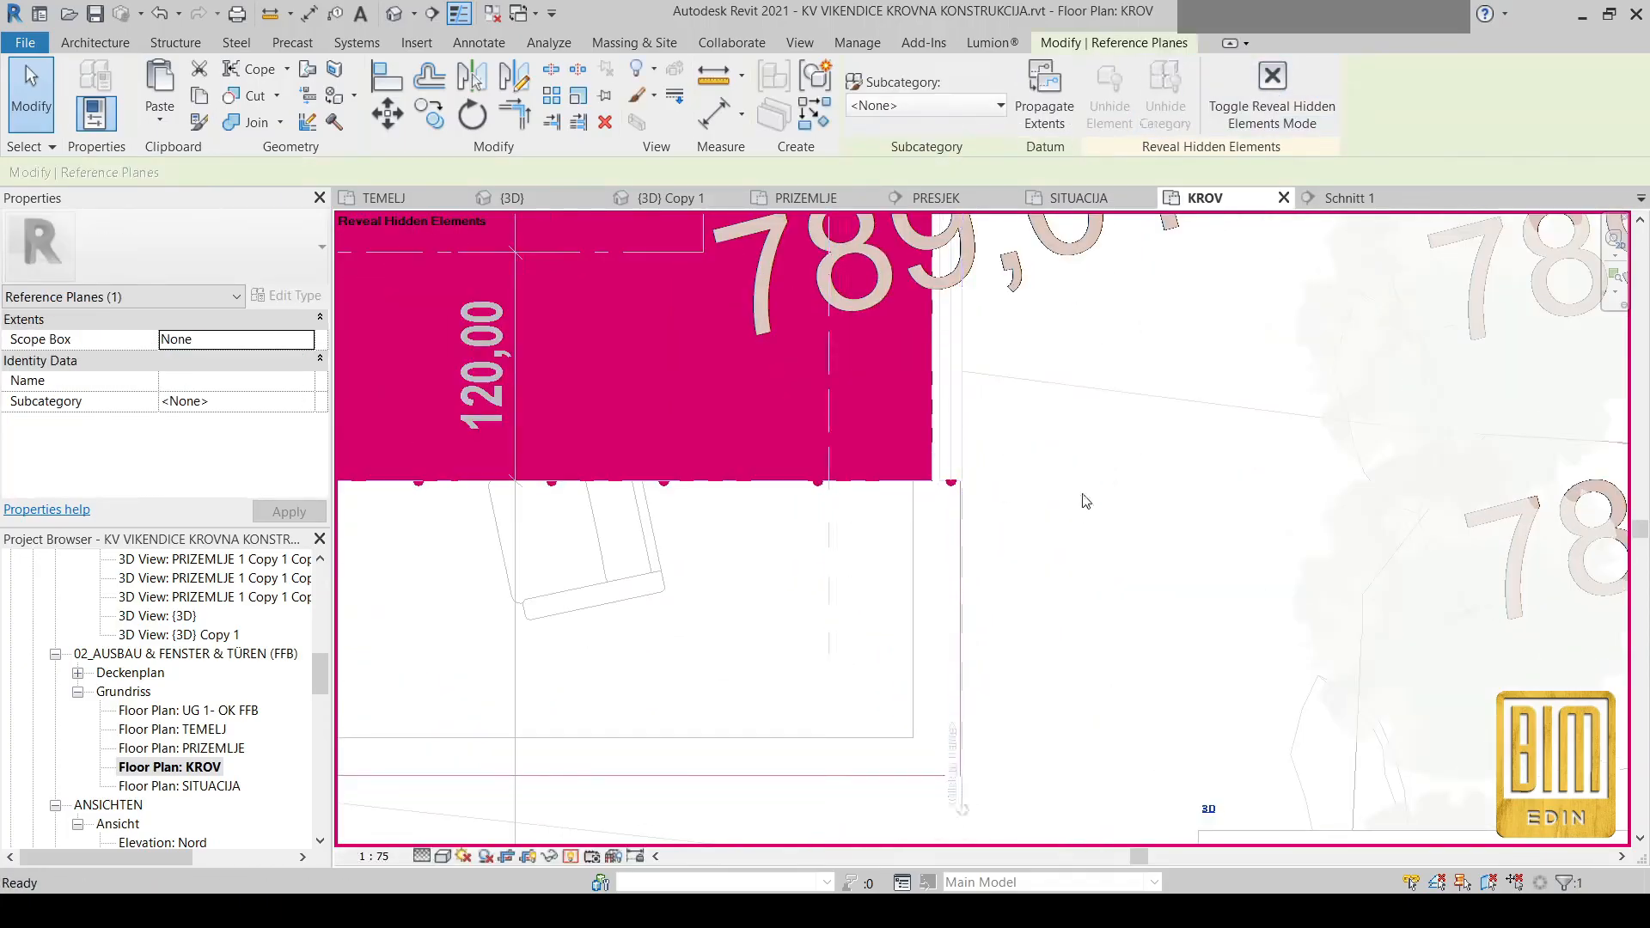
# Cut the long and short diagonal beams at the living-room recess with the reference plane along the rafter, using Cut Geometry with Multiple Cut
pyautogui.scroll(-2, 938, 638)
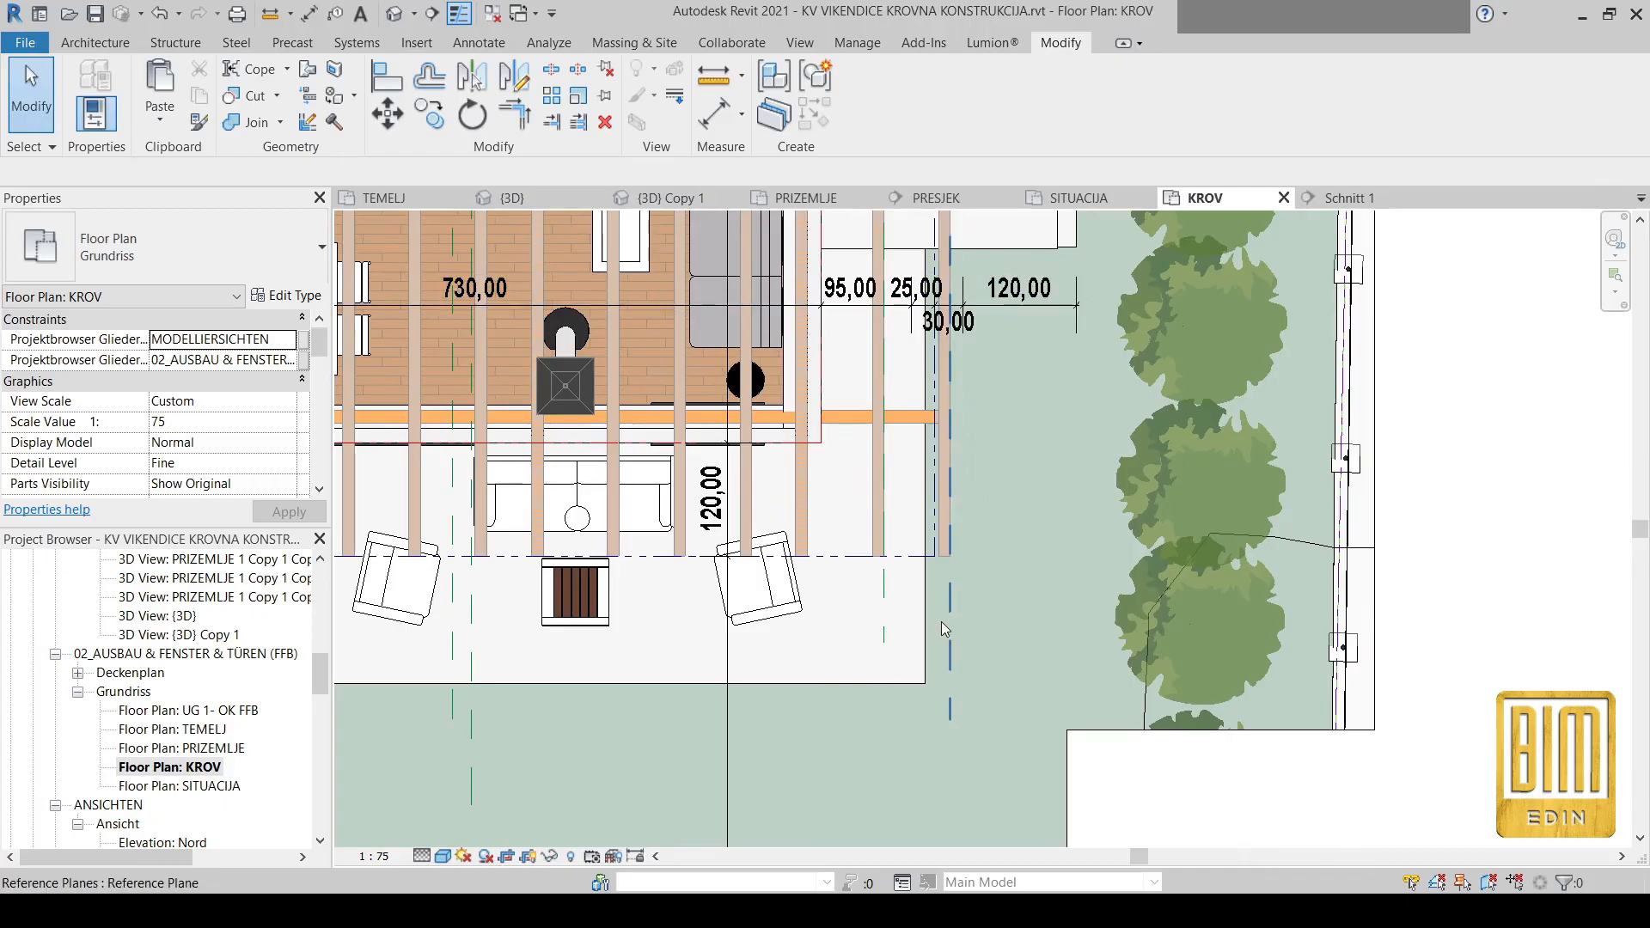
pyautogui.scroll(2, 941, 622)
pyautogui.scroll(-2, 954, 591)
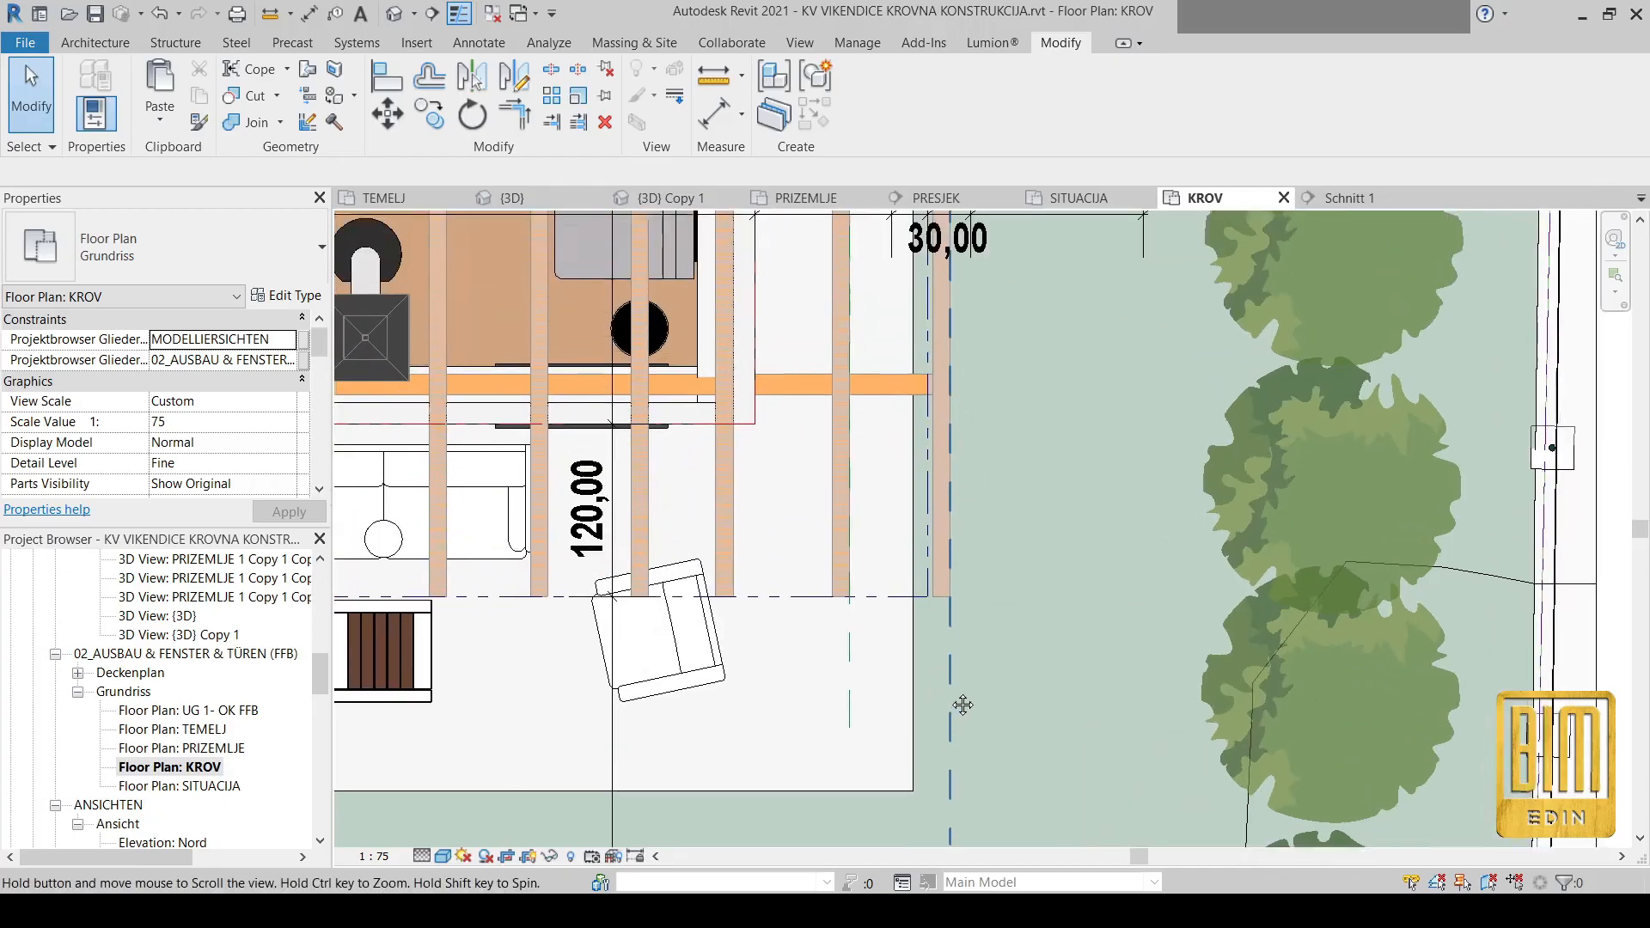
pyautogui.scroll(-2, 952, 703)
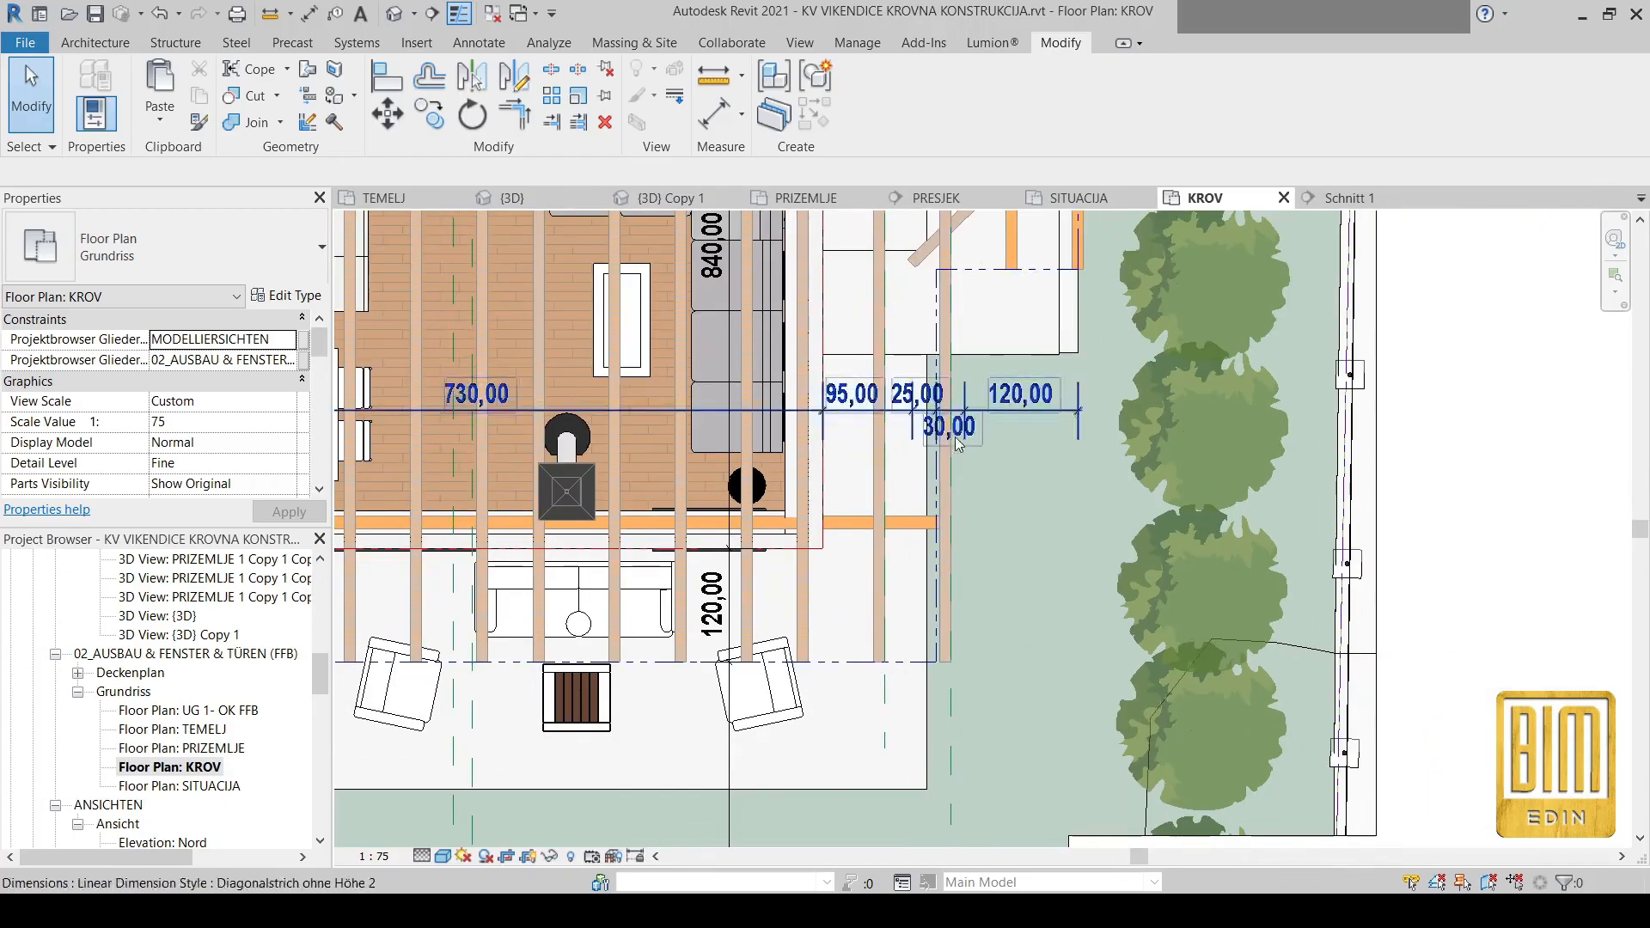
pyautogui.click(256, 97)
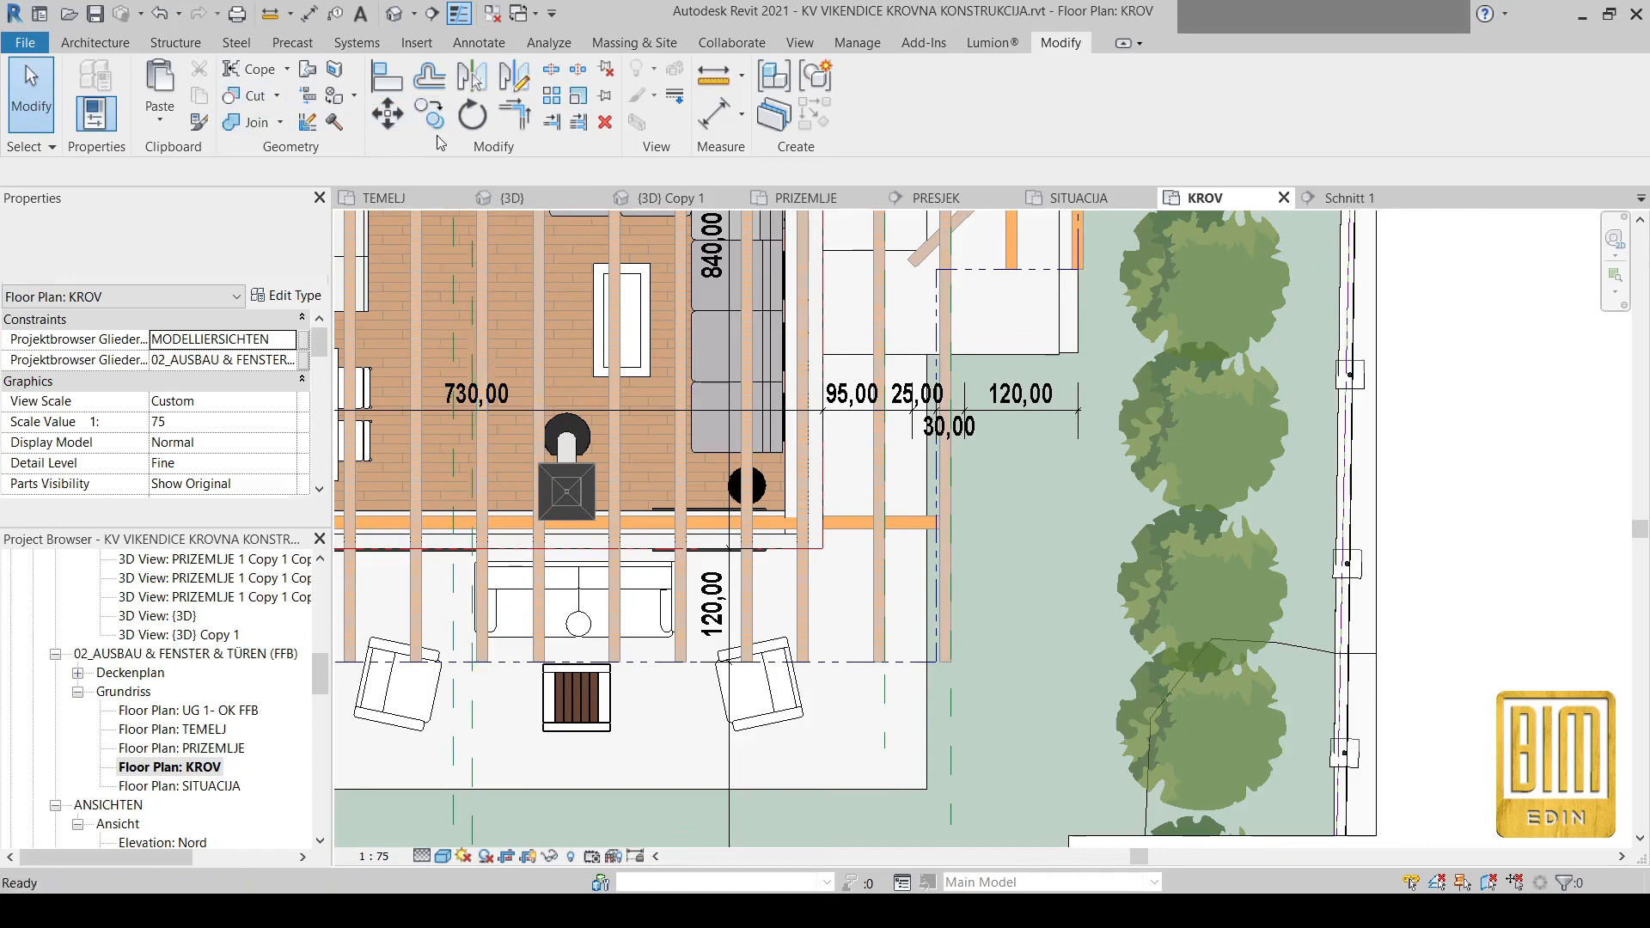
pyautogui.moveTo(915, 375); pyautogui.dragTo(886, 555, button='middle')
pyautogui.click(950, 392)
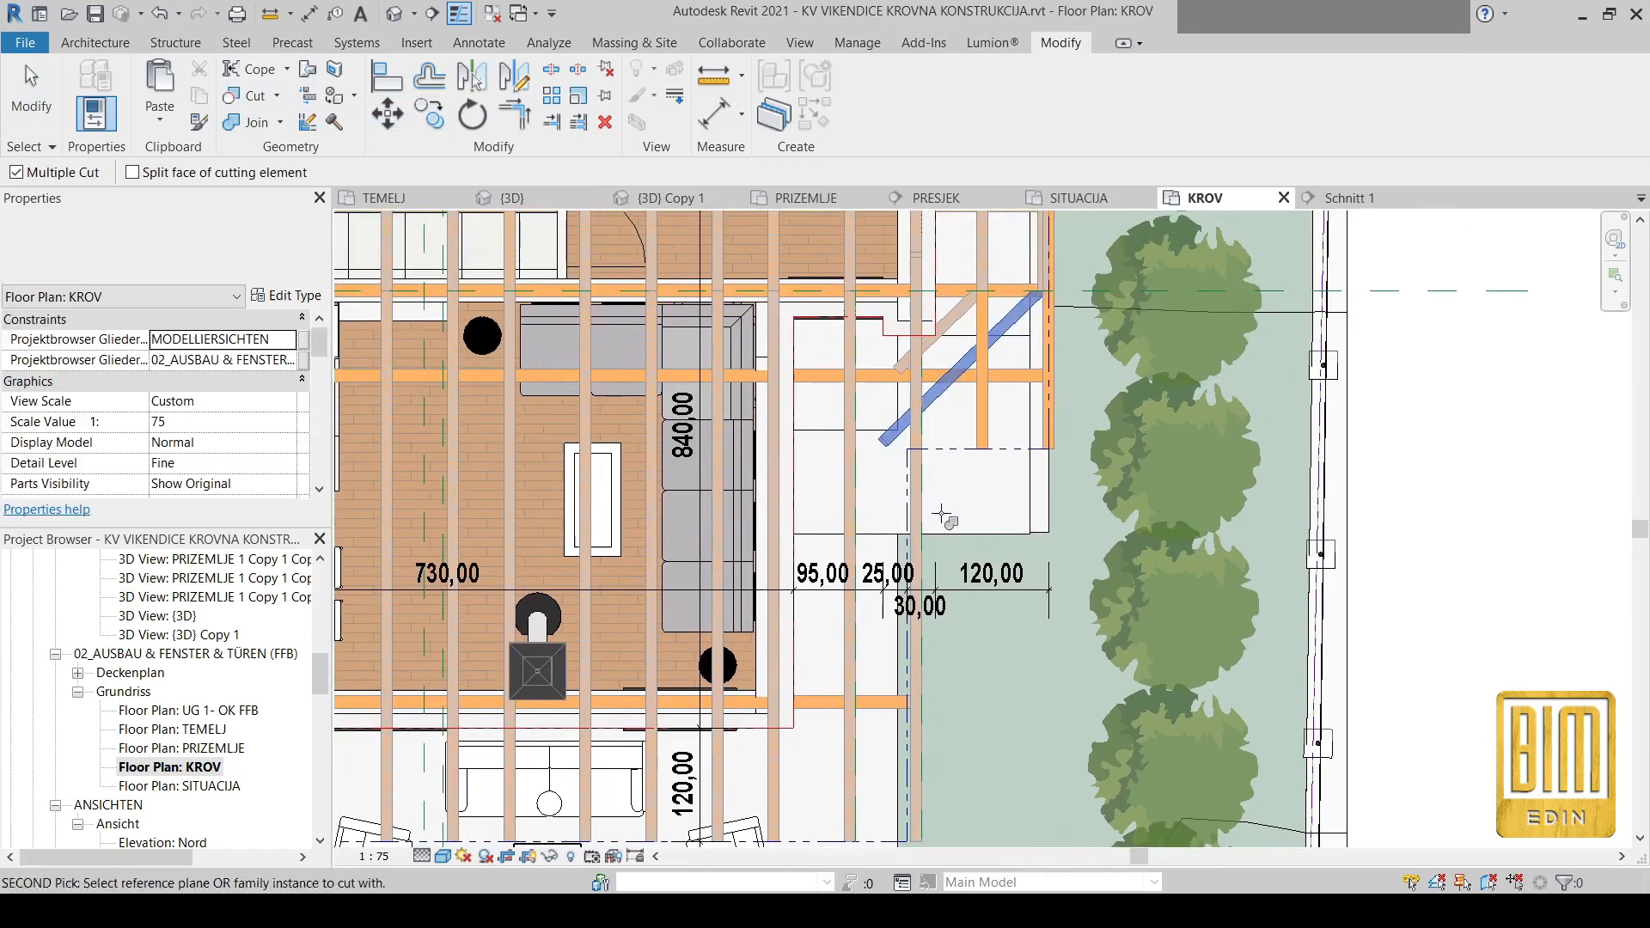
pyautogui.moveTo(991, 744)
pyautogui.mouseDown(button='middle')
pyautogui.moveTo(978, 581)
pyautogui.moveTo(985, 738)
pyautogui.mouseUp(button='middle')
pyautogui.click(912, 739)
pyautogui.click(915, 385)
pyautogui.scroll(-5, 808, 519)
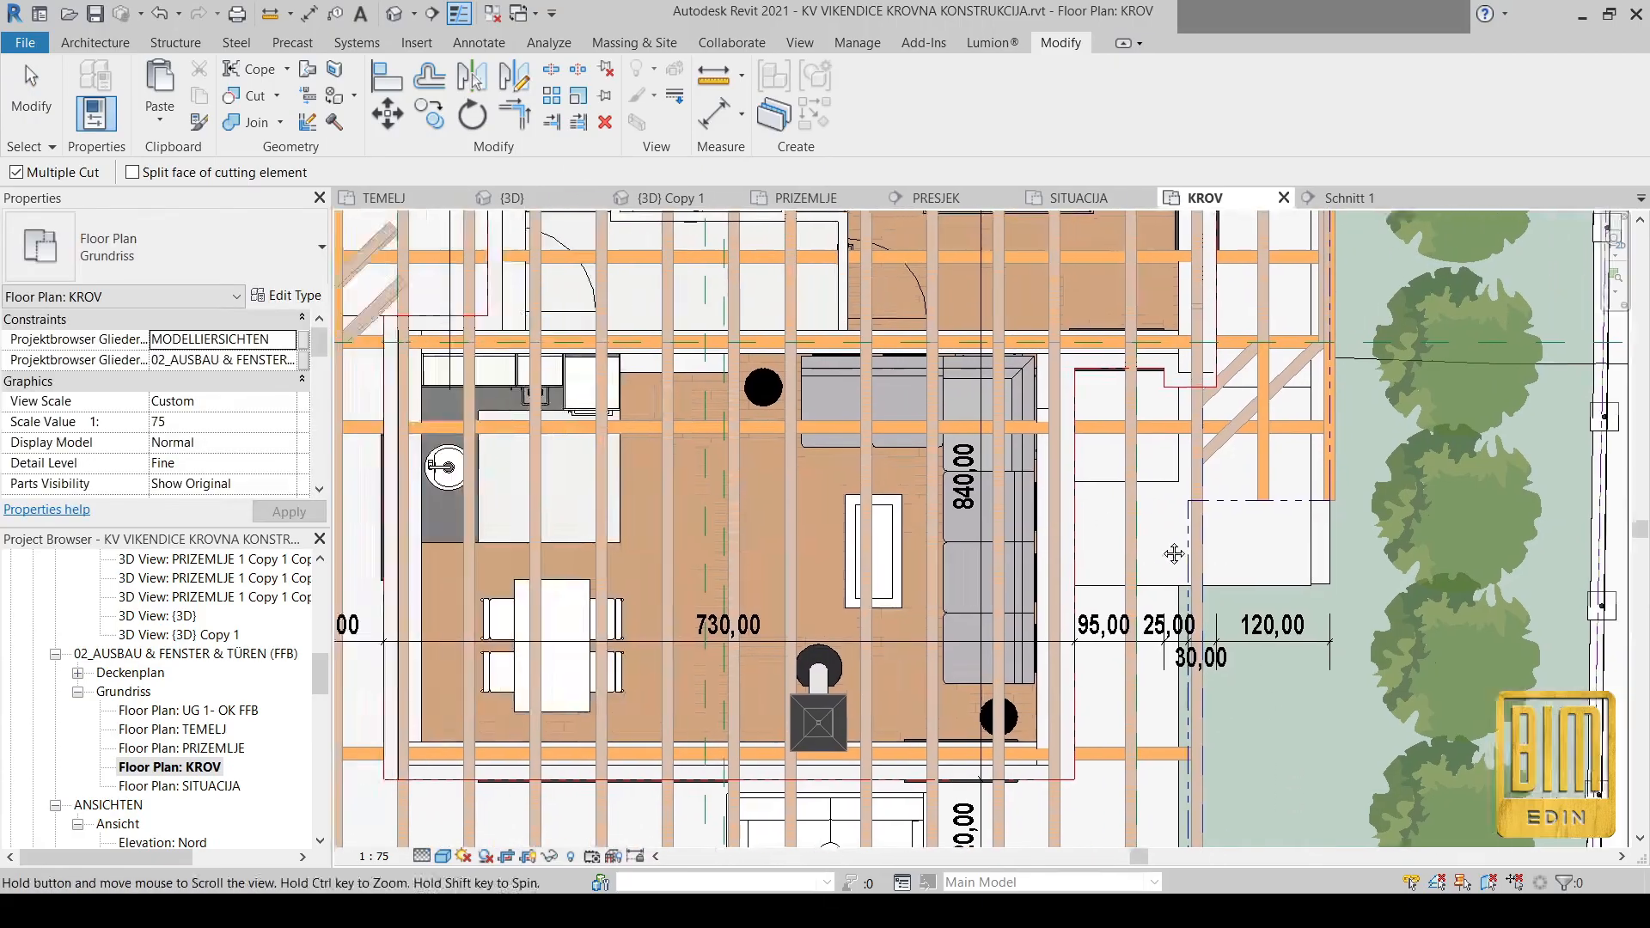
# Disallow the join at the rafter-side end of the long diagonal beam in the opposite gable recess
pyautogui.scroll(6, 908, 342)
pyautogui.scroll(2, 909, 342)
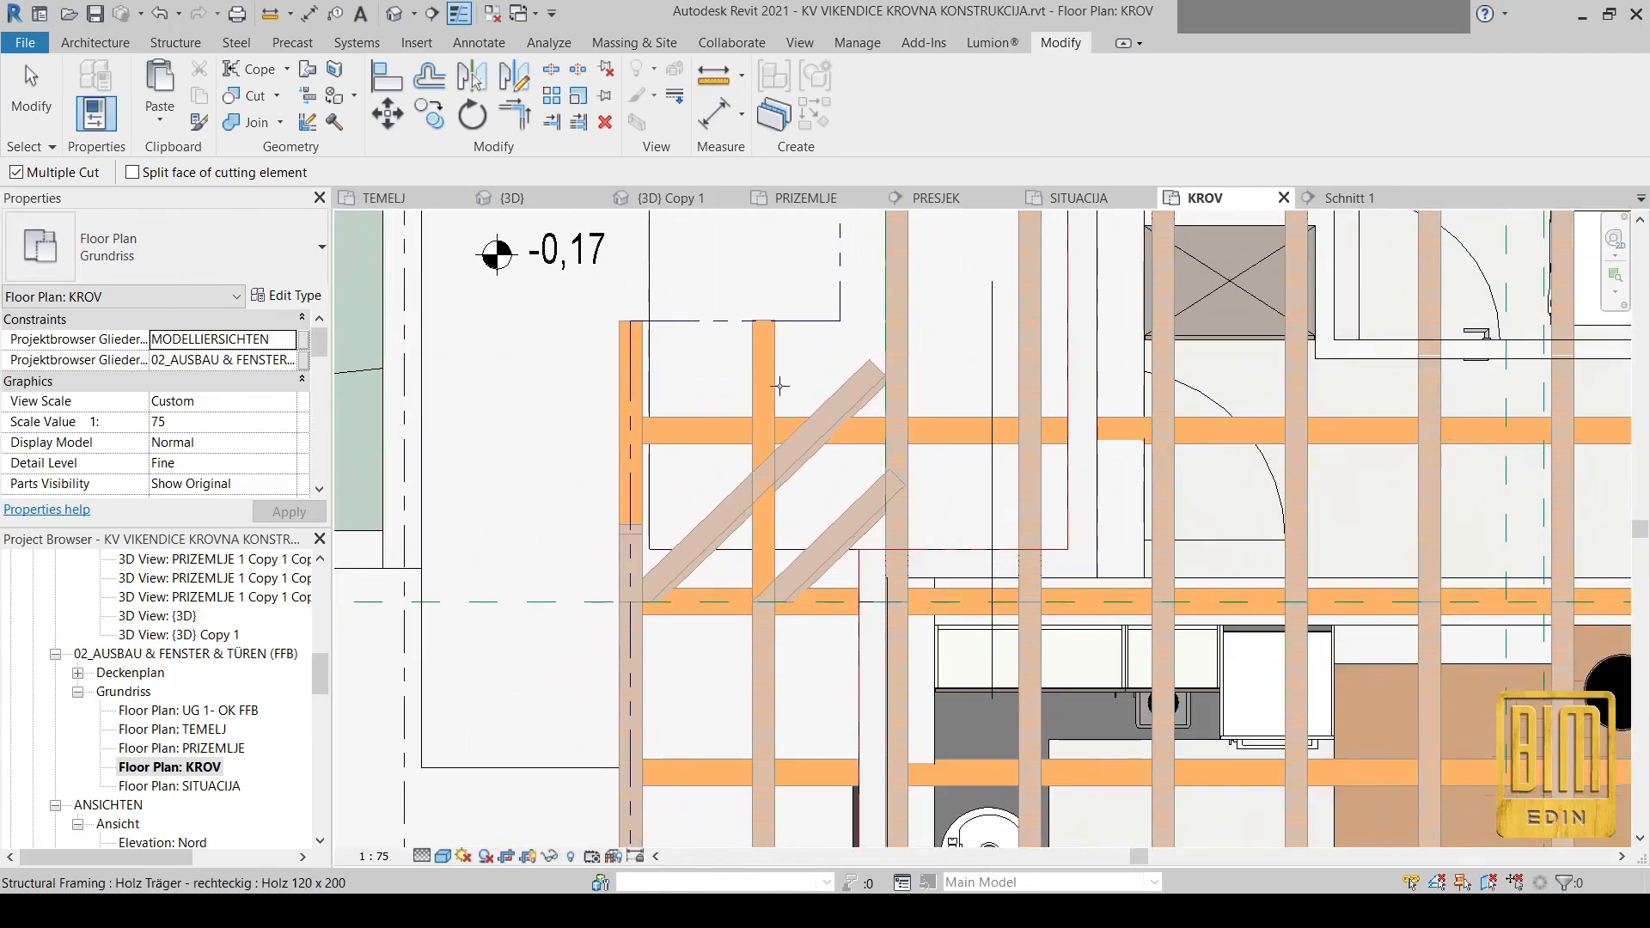
pyautogui.press('Escape')
pyautogui.press('Escape')
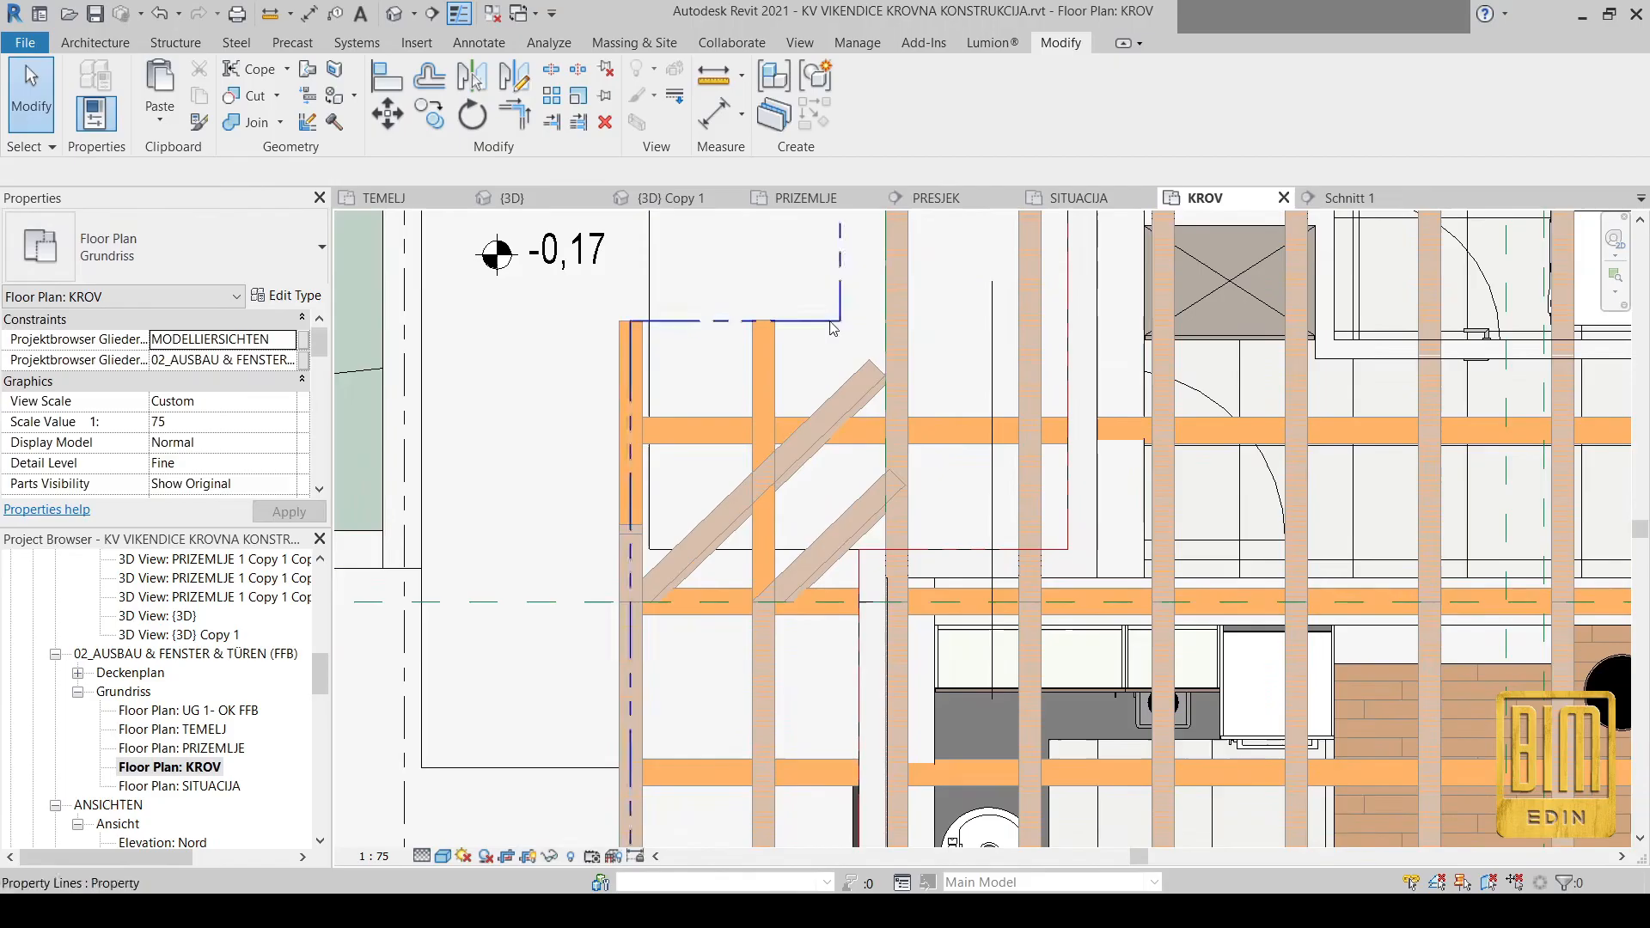
pyautogui.click(851, 383)
pyautogui.scroll(2, 871, 448)
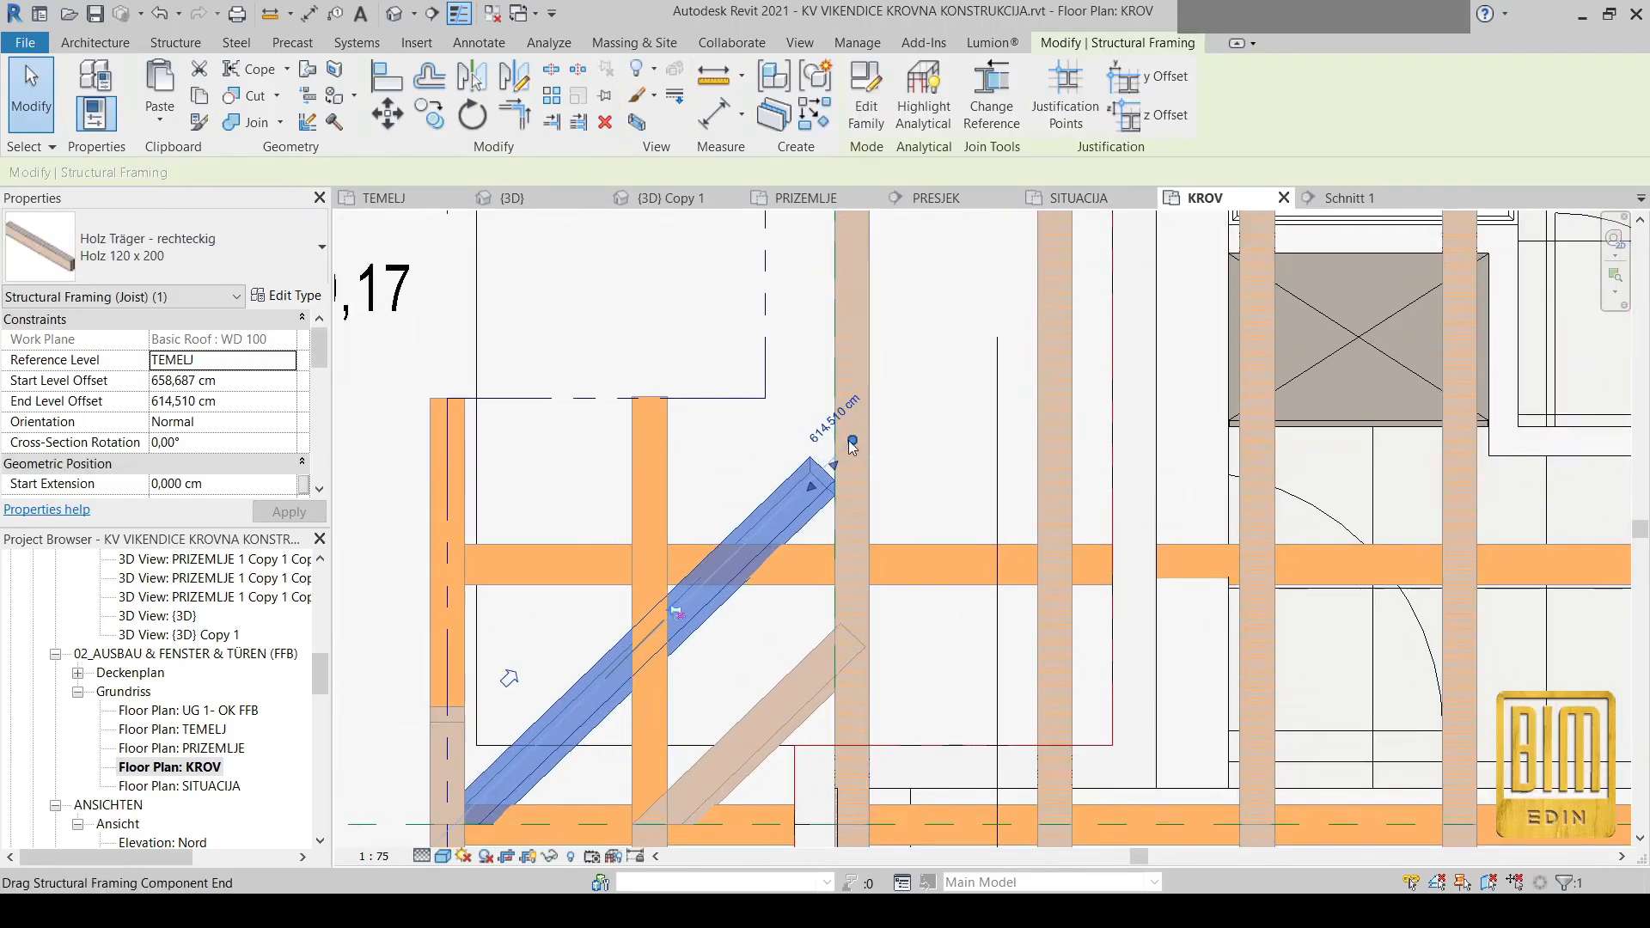
pyautogui.rightClick(852, 439)
pyautogui.click(924, 547)
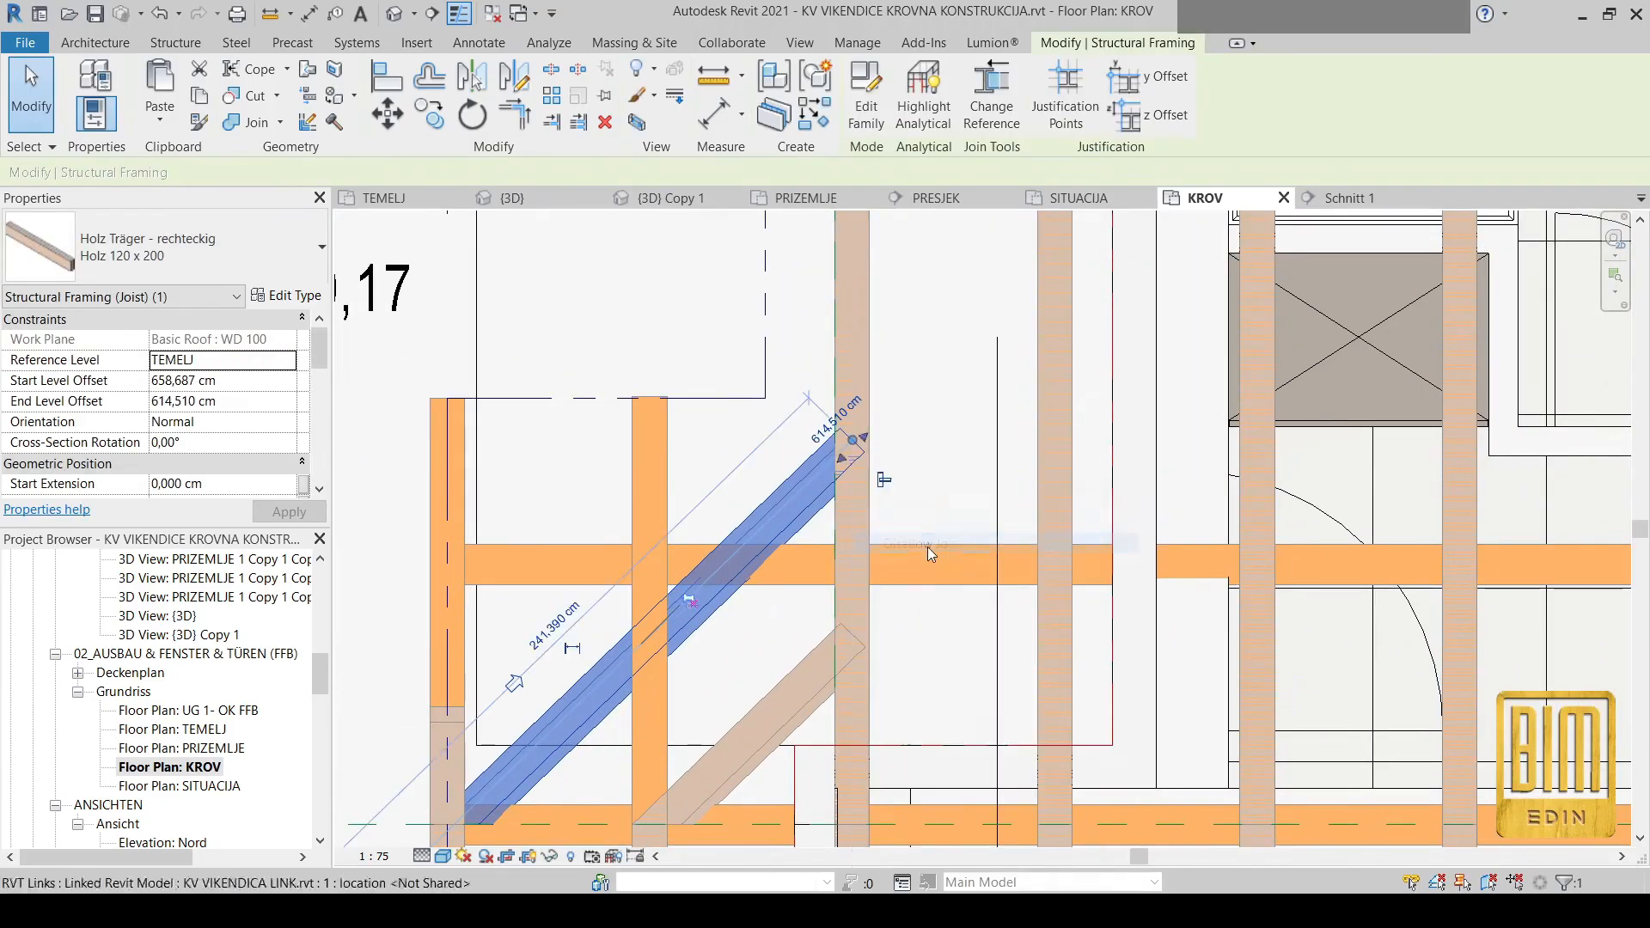
pyautogui.click(200, 70)
pyautogui.click(159, 14)
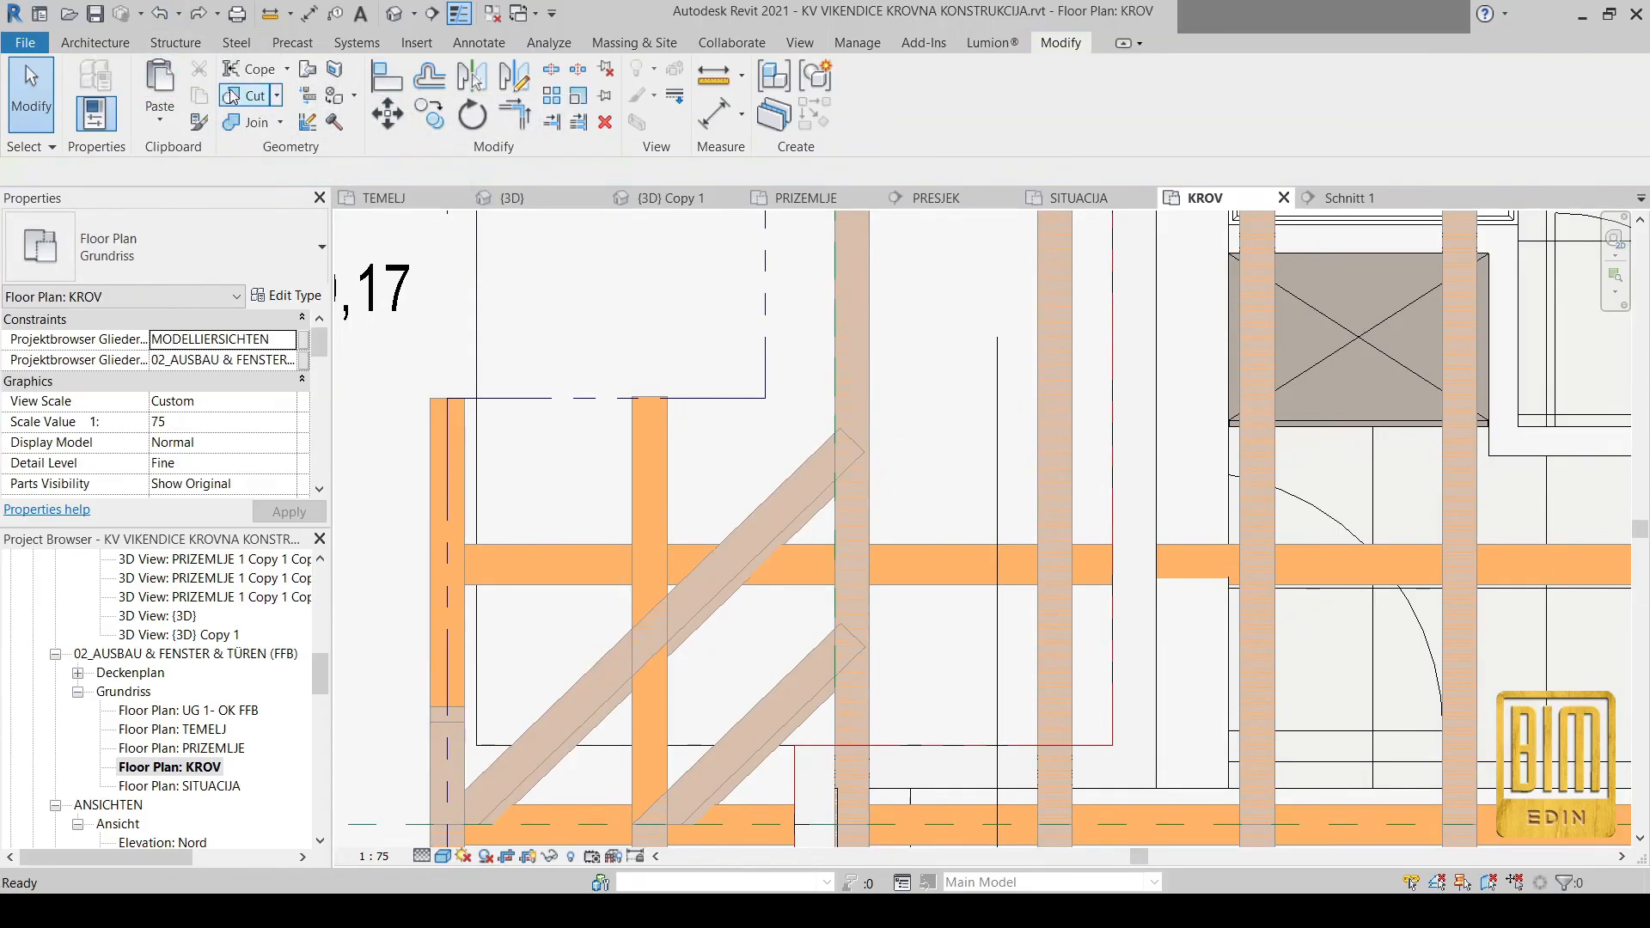
# Cut the long and short diagonal beams in the opposite recess with the reference plane running along the rafter they meet
pyautogui.click(248, 96)
pyautogui.scroll(-2, 726, 340)
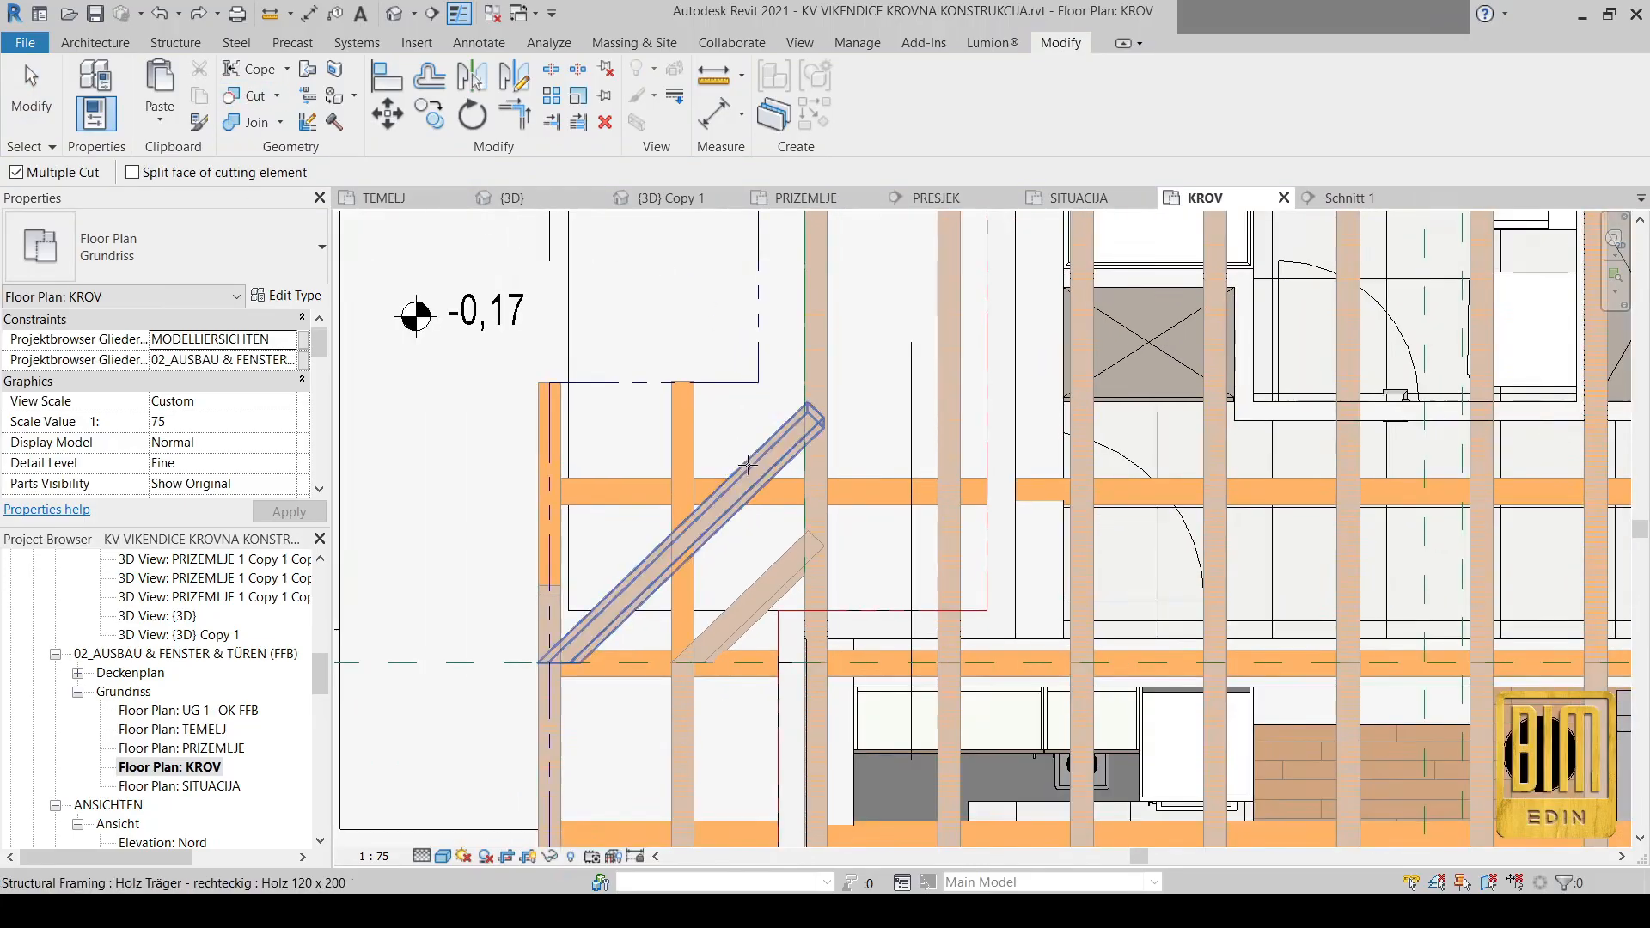
pyautogui.click(833, 456)
pyautogui.scroll(-2, 755, 555)
pyautogui.moveTo(758, 371); pyautogui.dragTo(765, 644, button='middle')
pyautogui.moveTo(809, 746); pyautogui.dragTo(796, 482, button='middle')
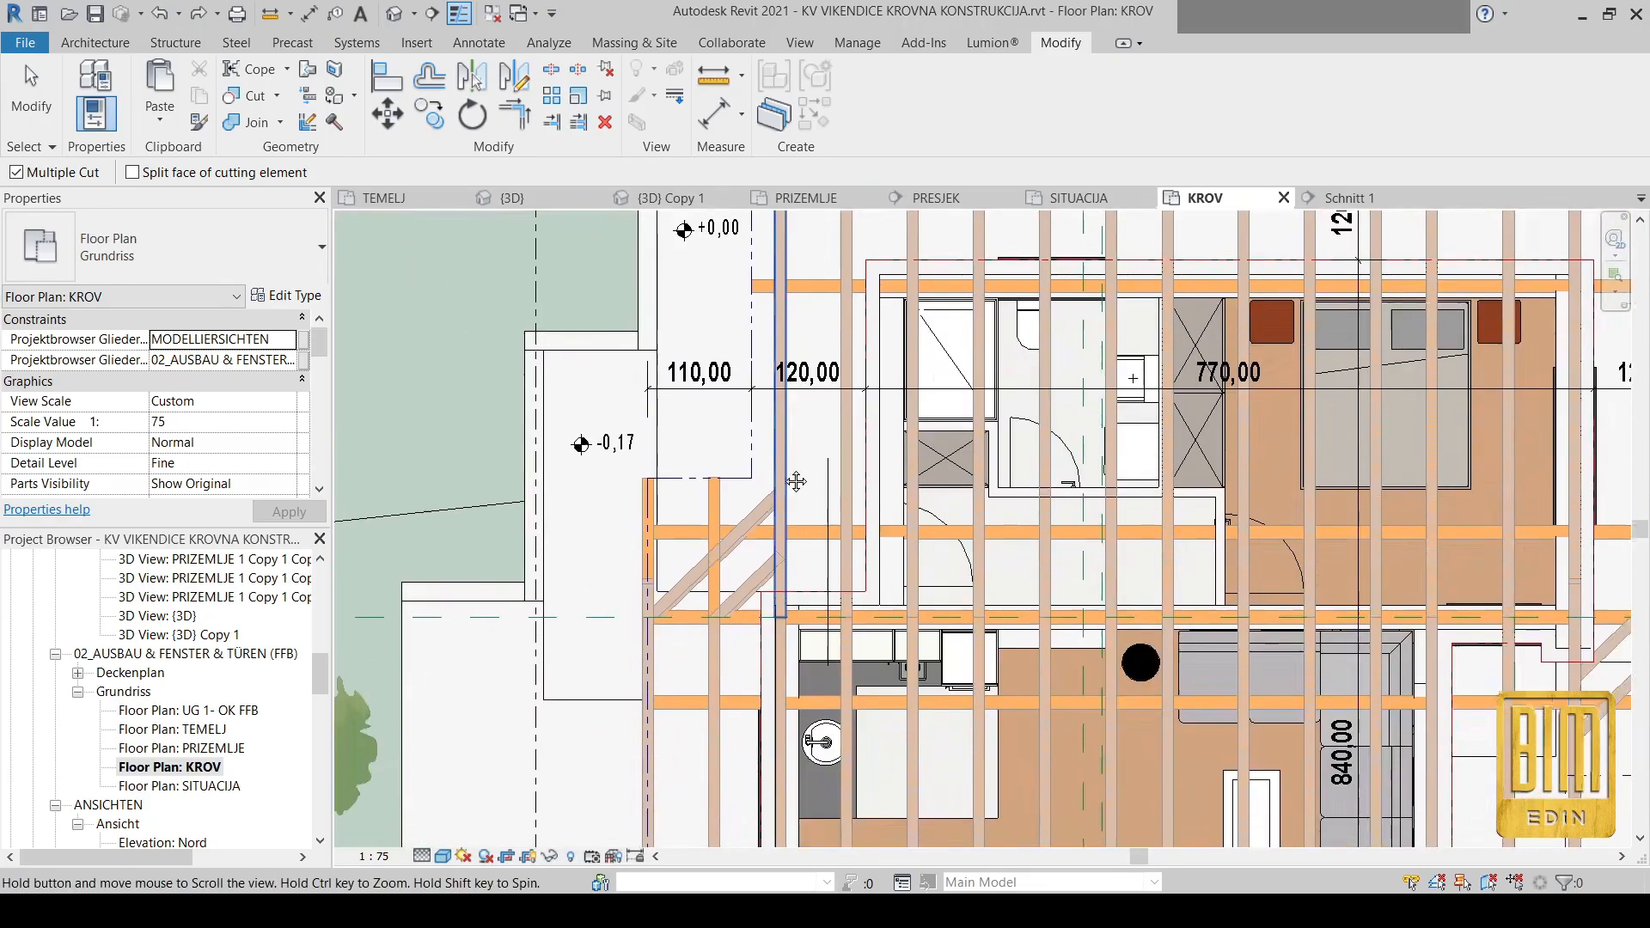
pyautogui.scroll(5, 777, 539)
pyautogui.scroll(-4, 867, 478)
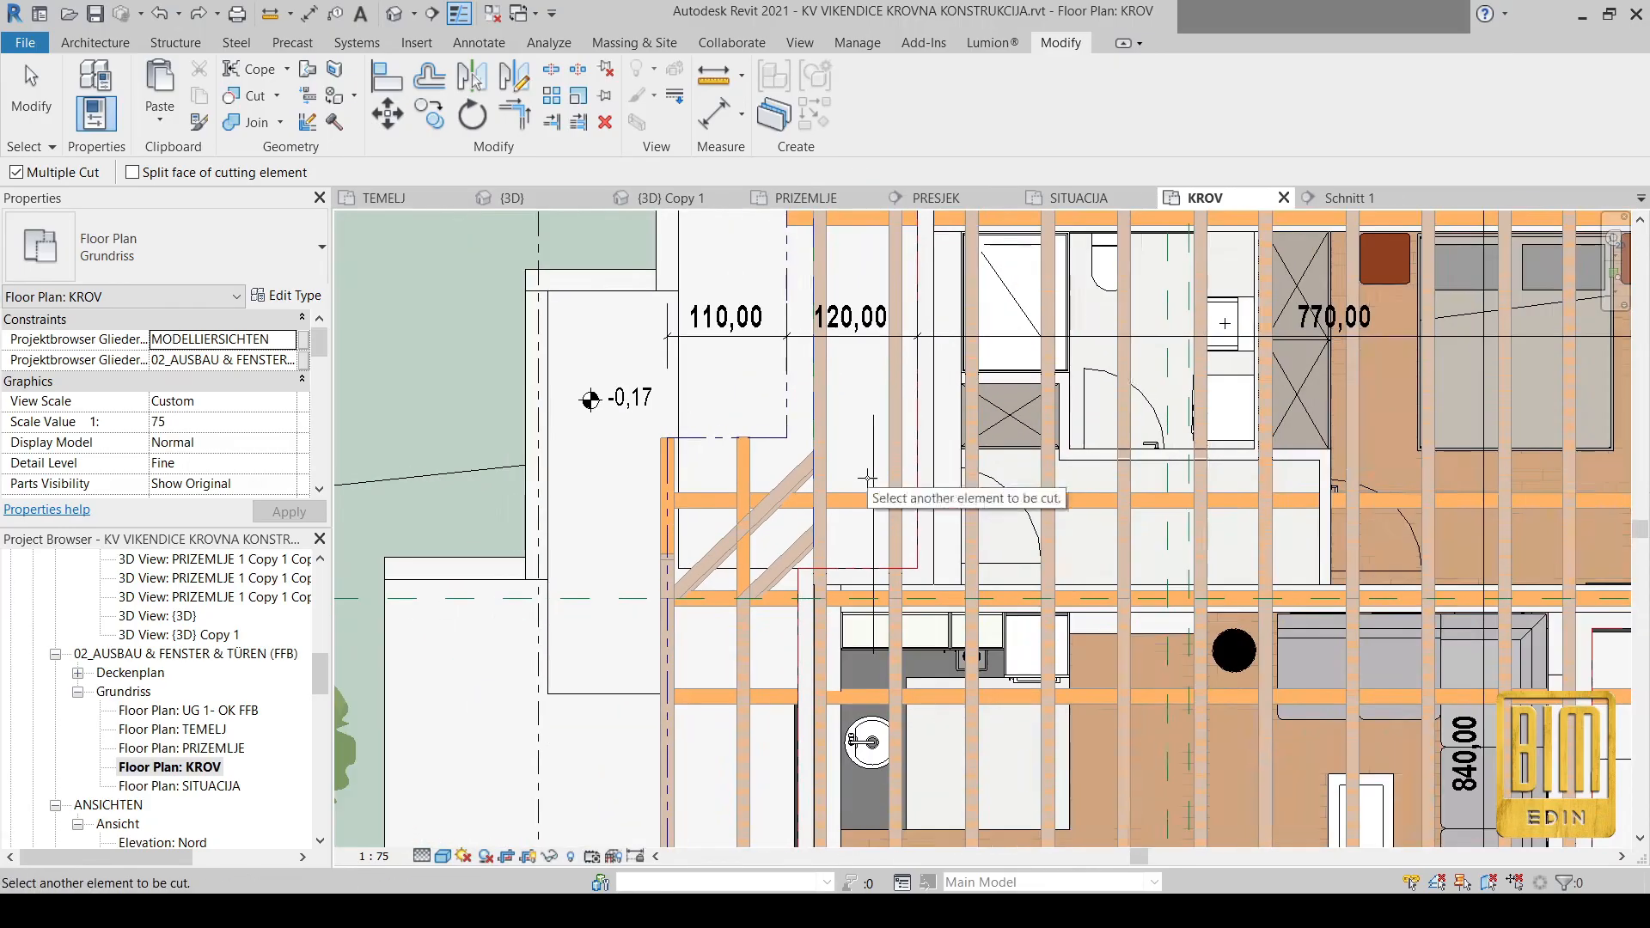
pyautogui.click(36, 99)
pyautogui.scroll(-1, 574, 391)
pyautogui.scroll(-1, 574, 391)
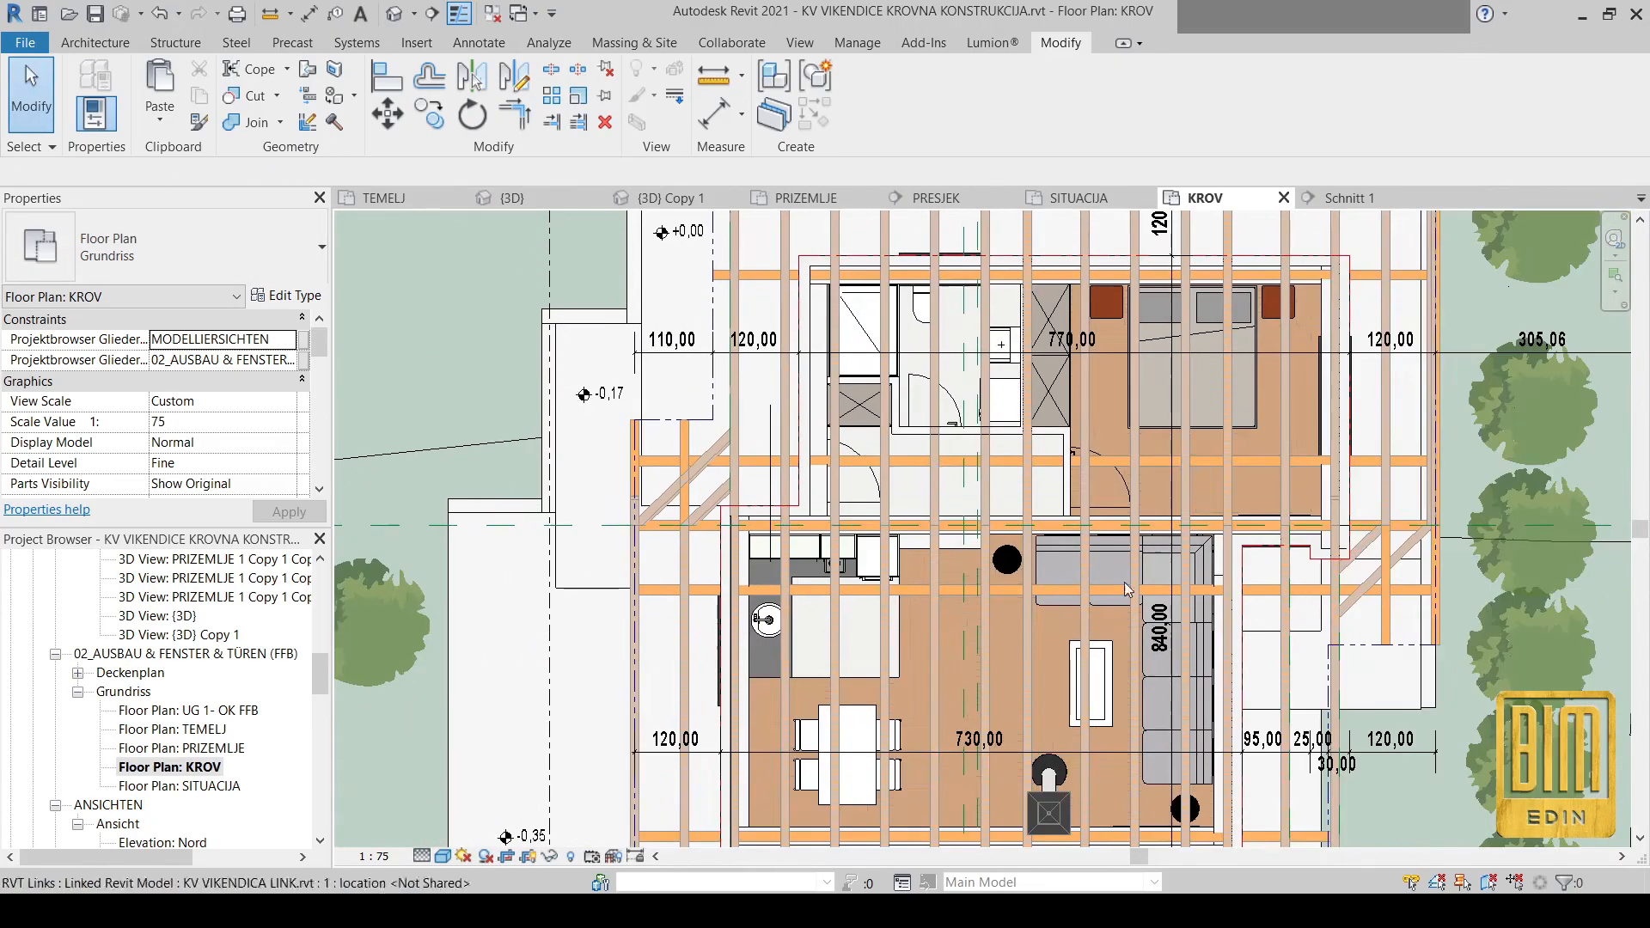
# Examine the trimmed diagonal beams and their connections at both gable recesses in the 3D view
pyautogui.click(394, 14)
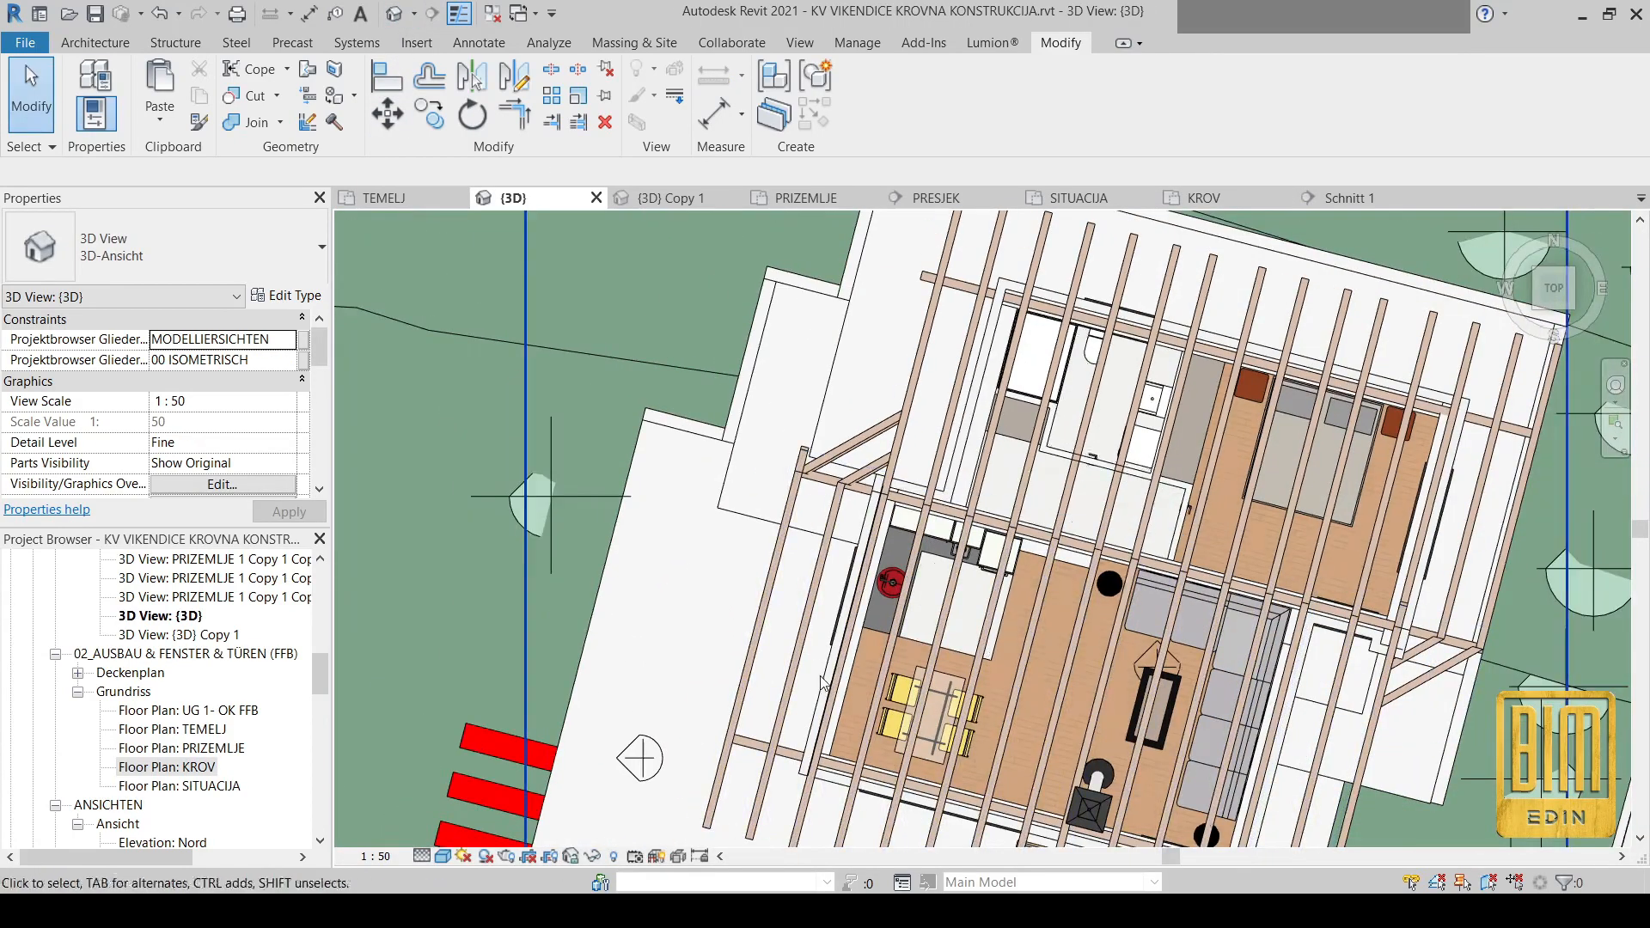
pyautogui.keyDown('shift'); pyautogui.moveTo(805, 683); pyautogui.dragTo(770, 608, button='middle'); pyautogui.keyUp('shift')
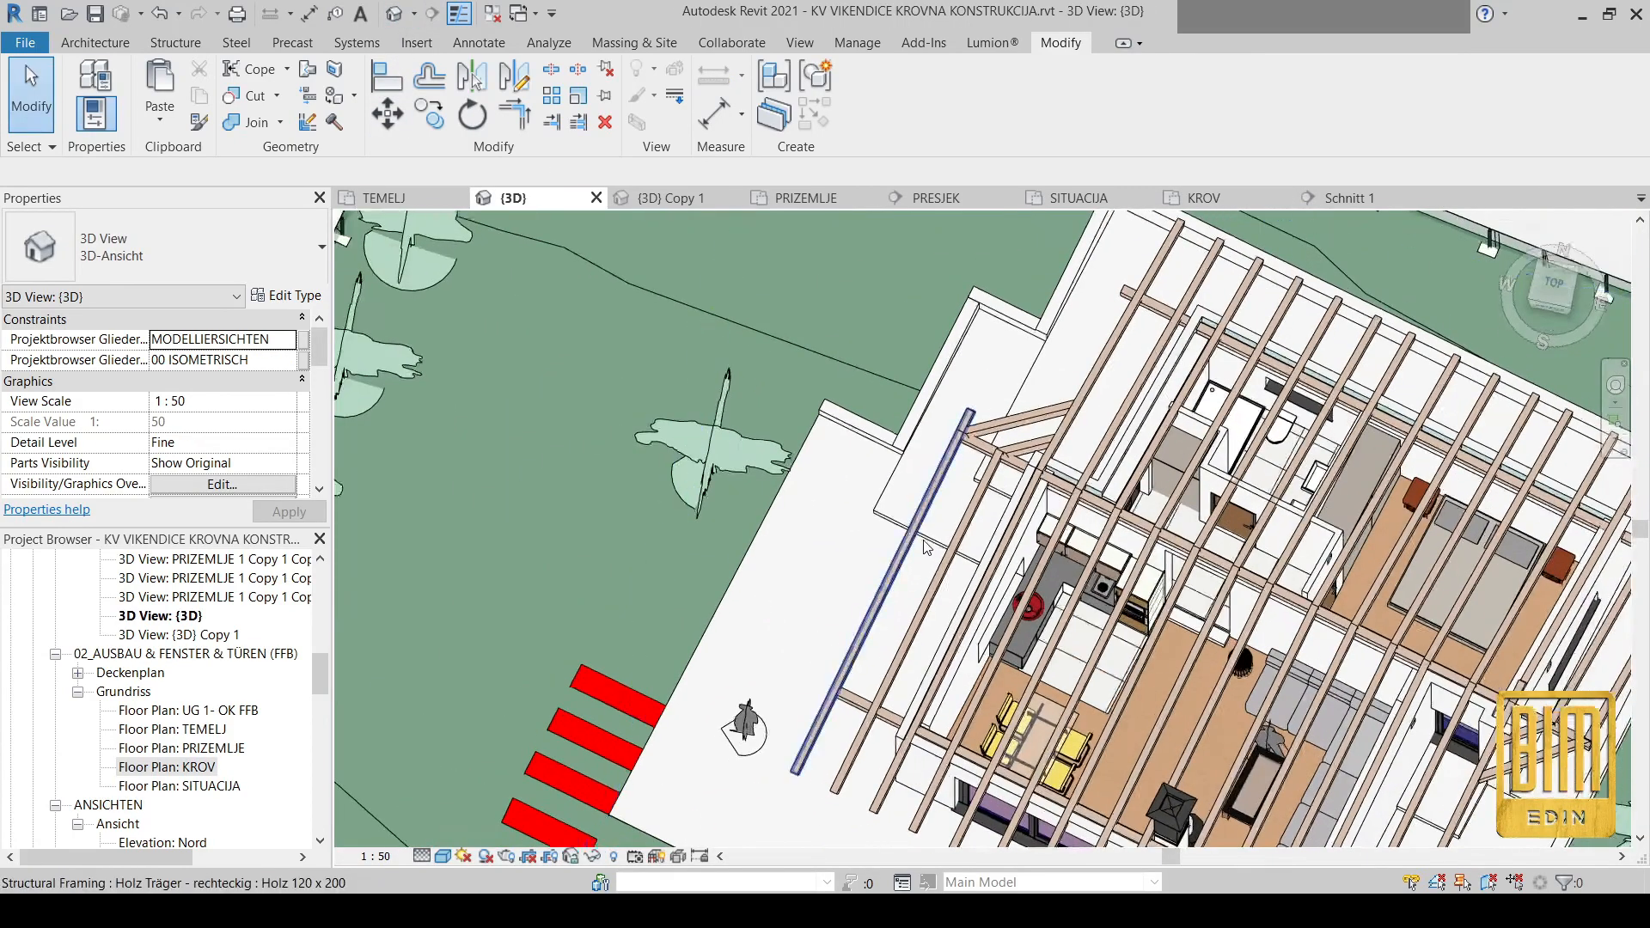
pyautogui.scroll(-2, 889, 602)
pyautogui.moveTo(1332, 665); pyautogui.dragTo(1118, 589, button='middle')
pyautogui.scroll(6, 1207, 344)
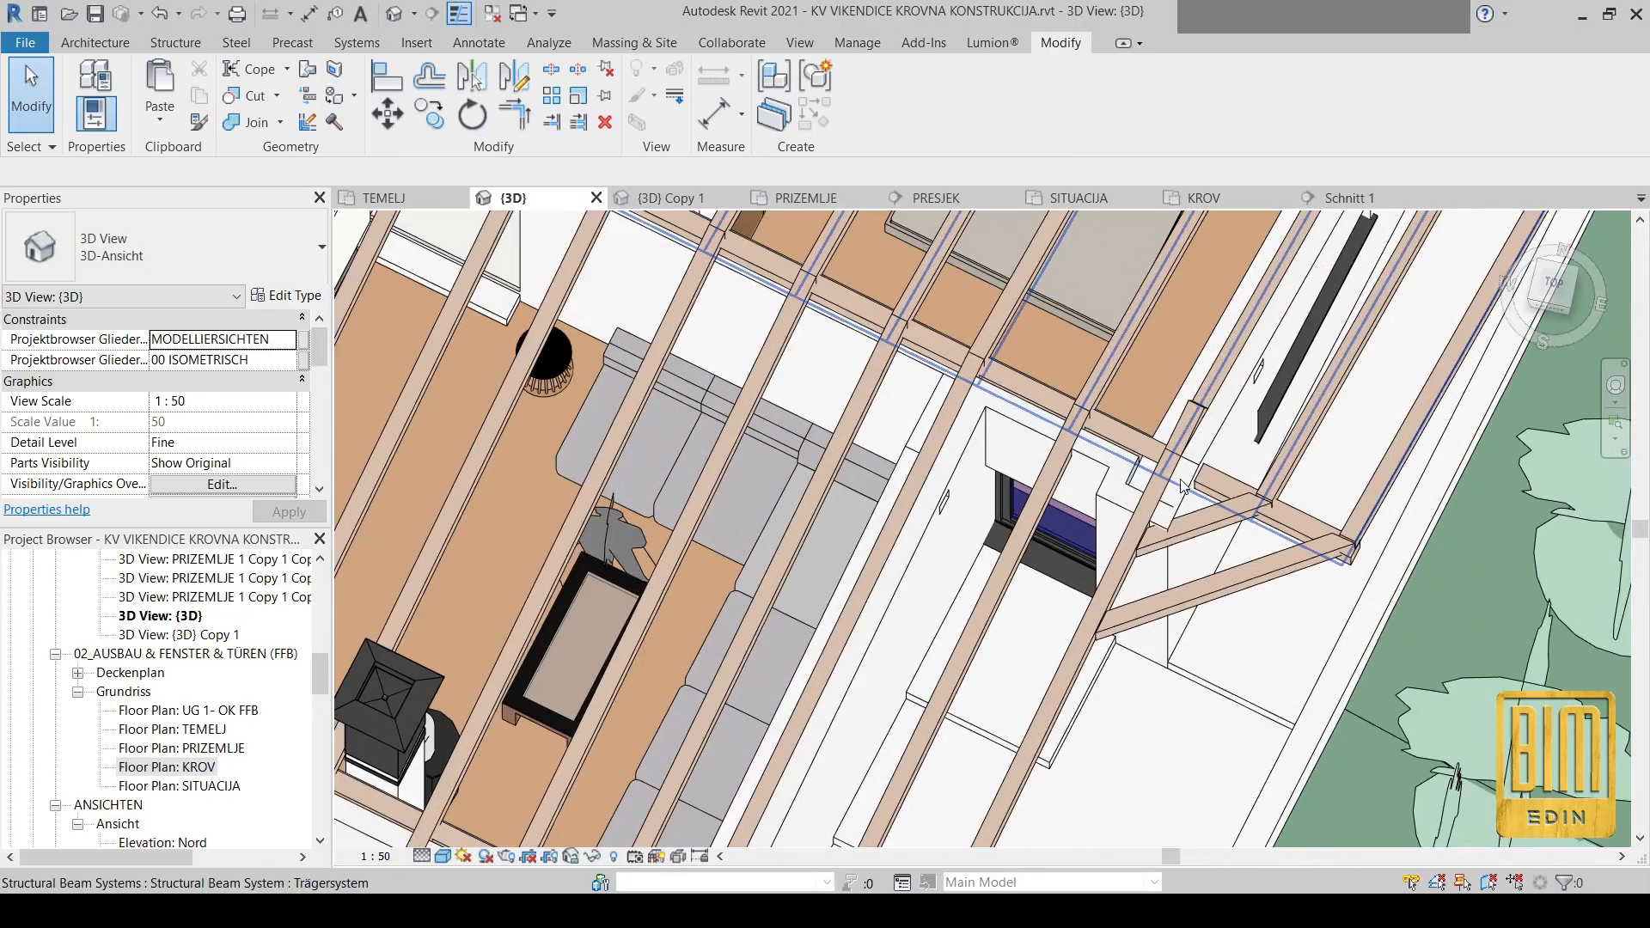
pyautogui.scroll(-3, 1220, 520)
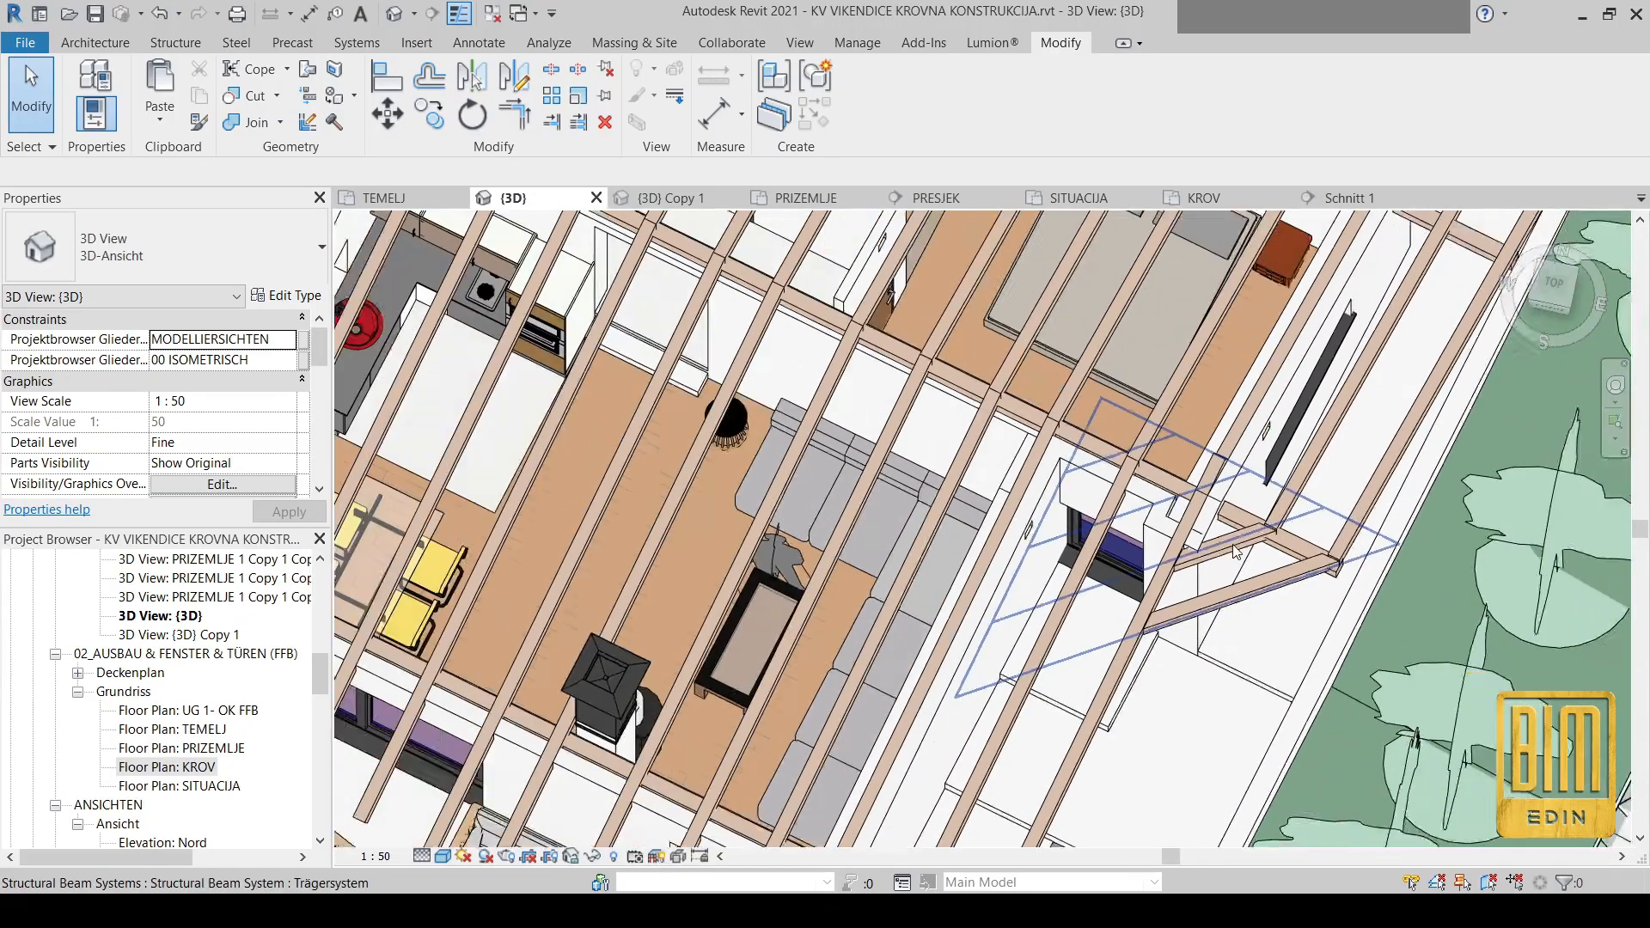
pyautogui.moveTo(847, 361); pyautogui.dragTo(1112, 593, button='middle')
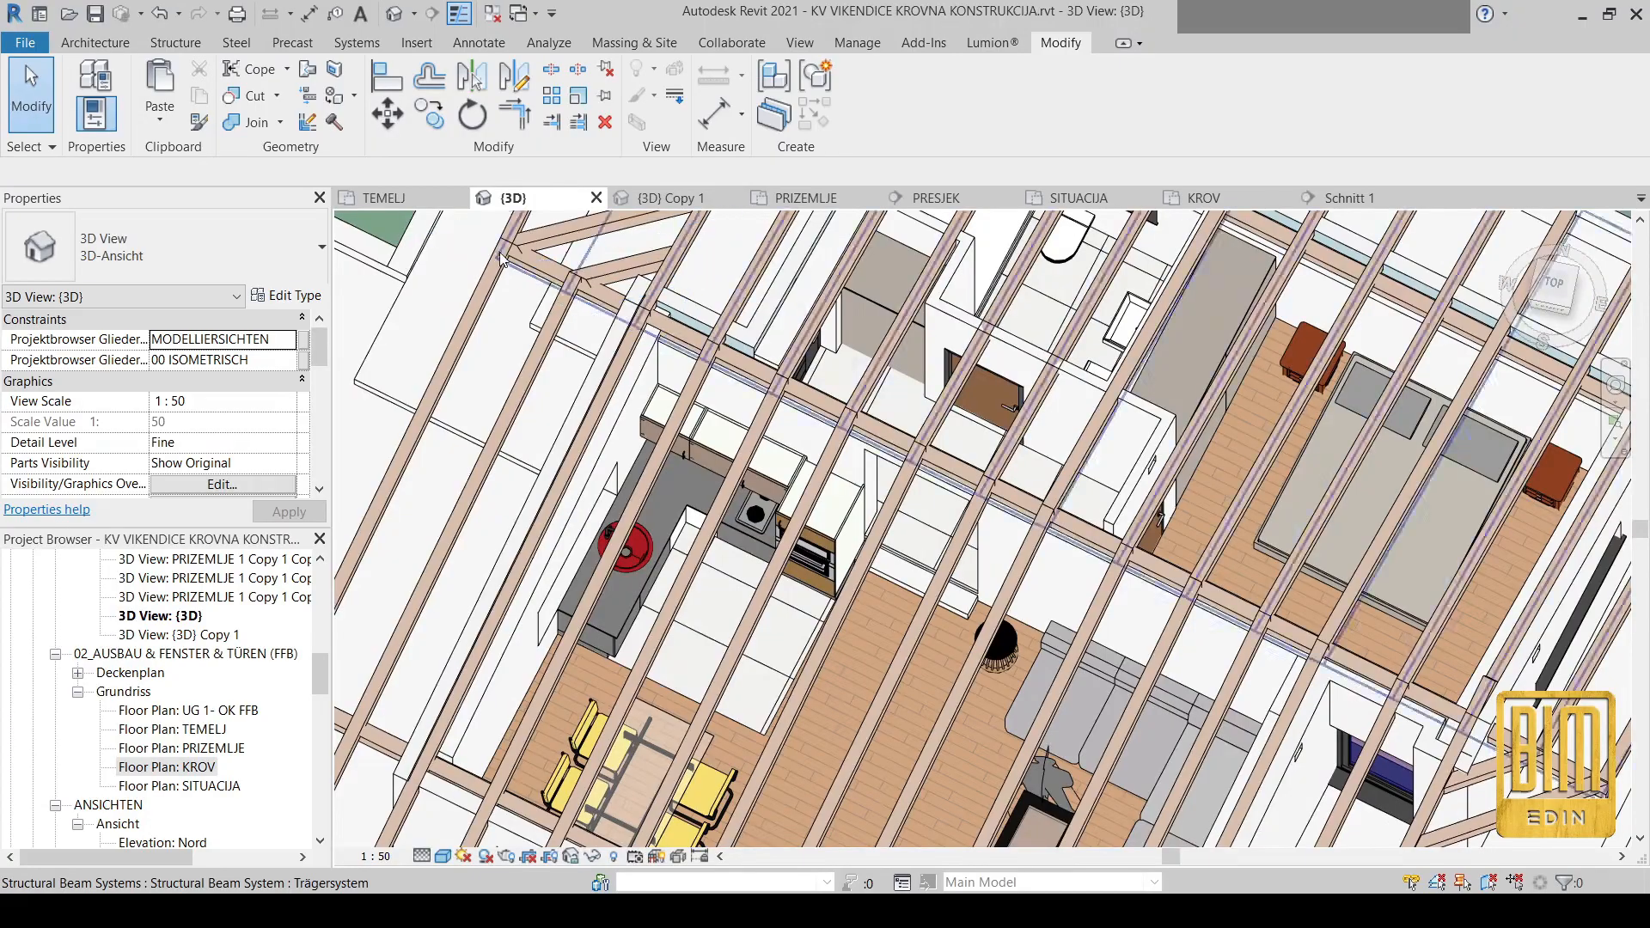
pyautogui.moveTo(513, 249); pyautogui.dragTo(591, 366, button='middle')
pyautogui.scroll(2, 593, 359)
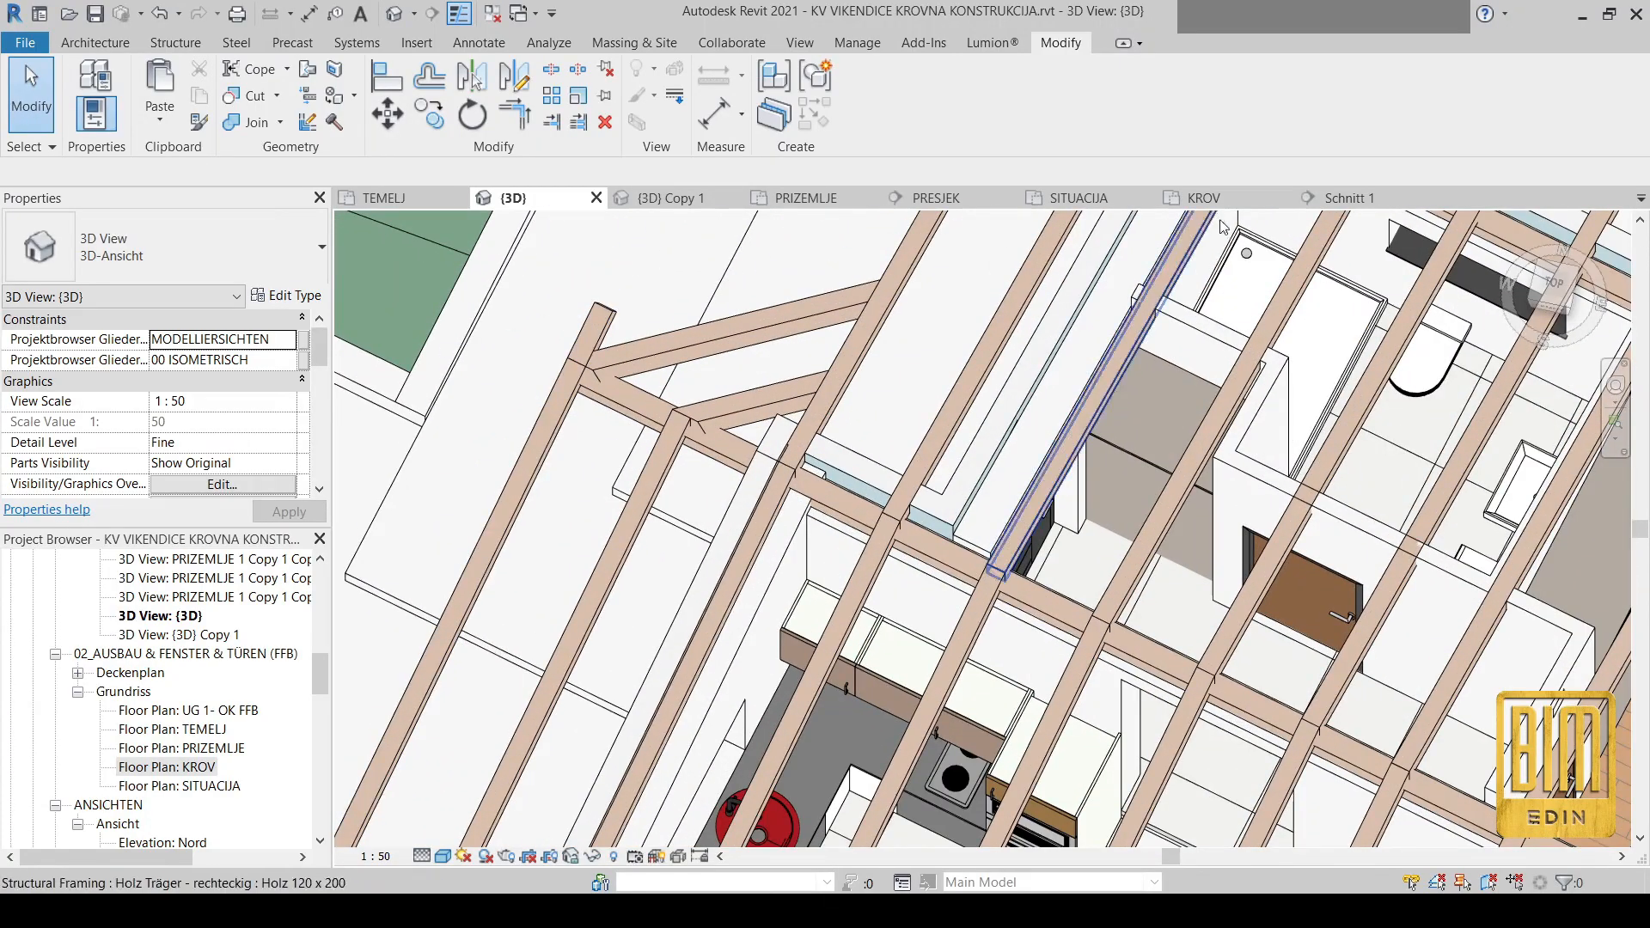
# Cut the end of the outermost rafter at the kitchen-side recess with the reference plane along the purlin, using Cut Geometry with Multiple Cut
pyautogui.click(1172, 203)
pyautogui.scroll(4, 662, 517)
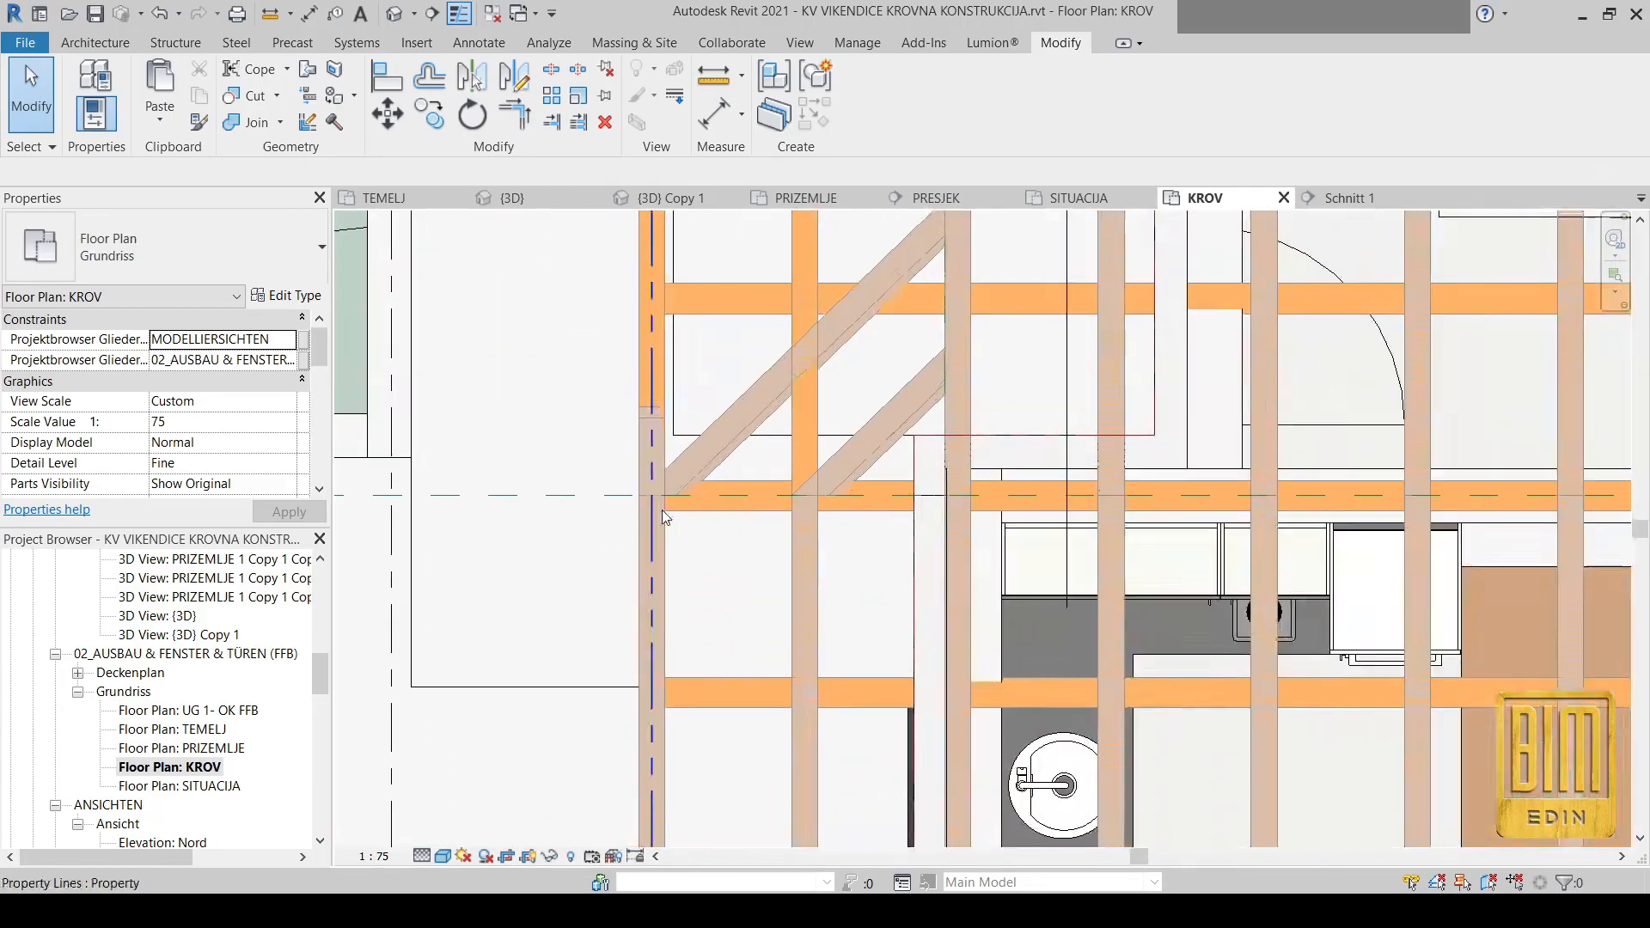
pyautogui.scroll(2, 662, 517)
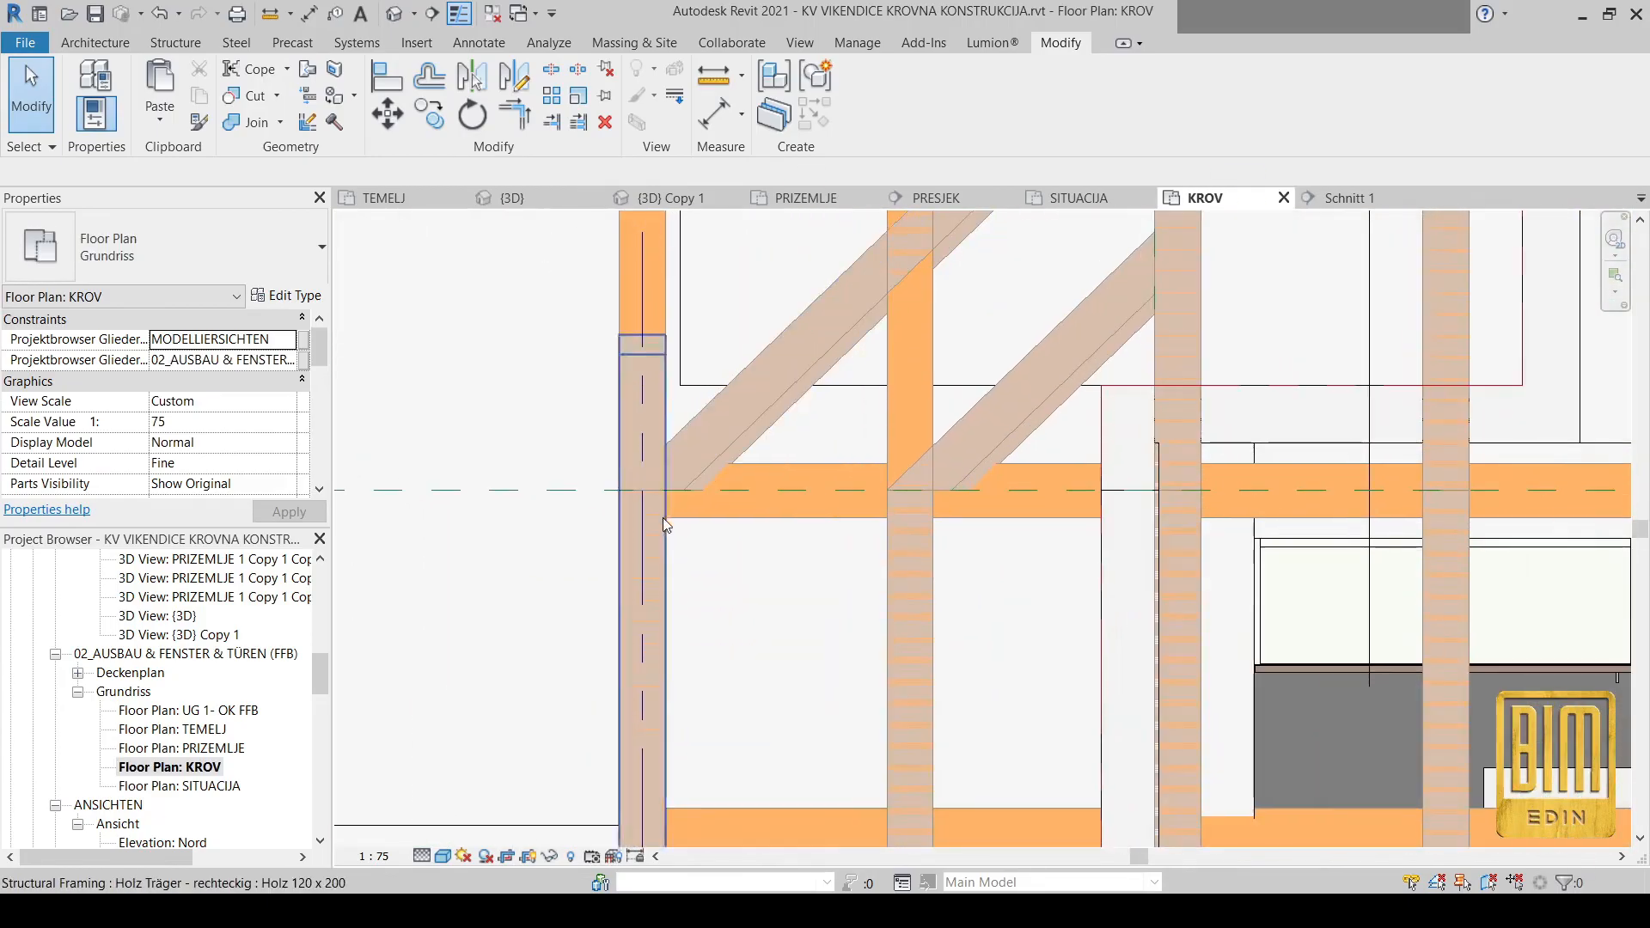
pyautogui.click(256, 100)
pyautogui.scroll(-2, 688, 448)
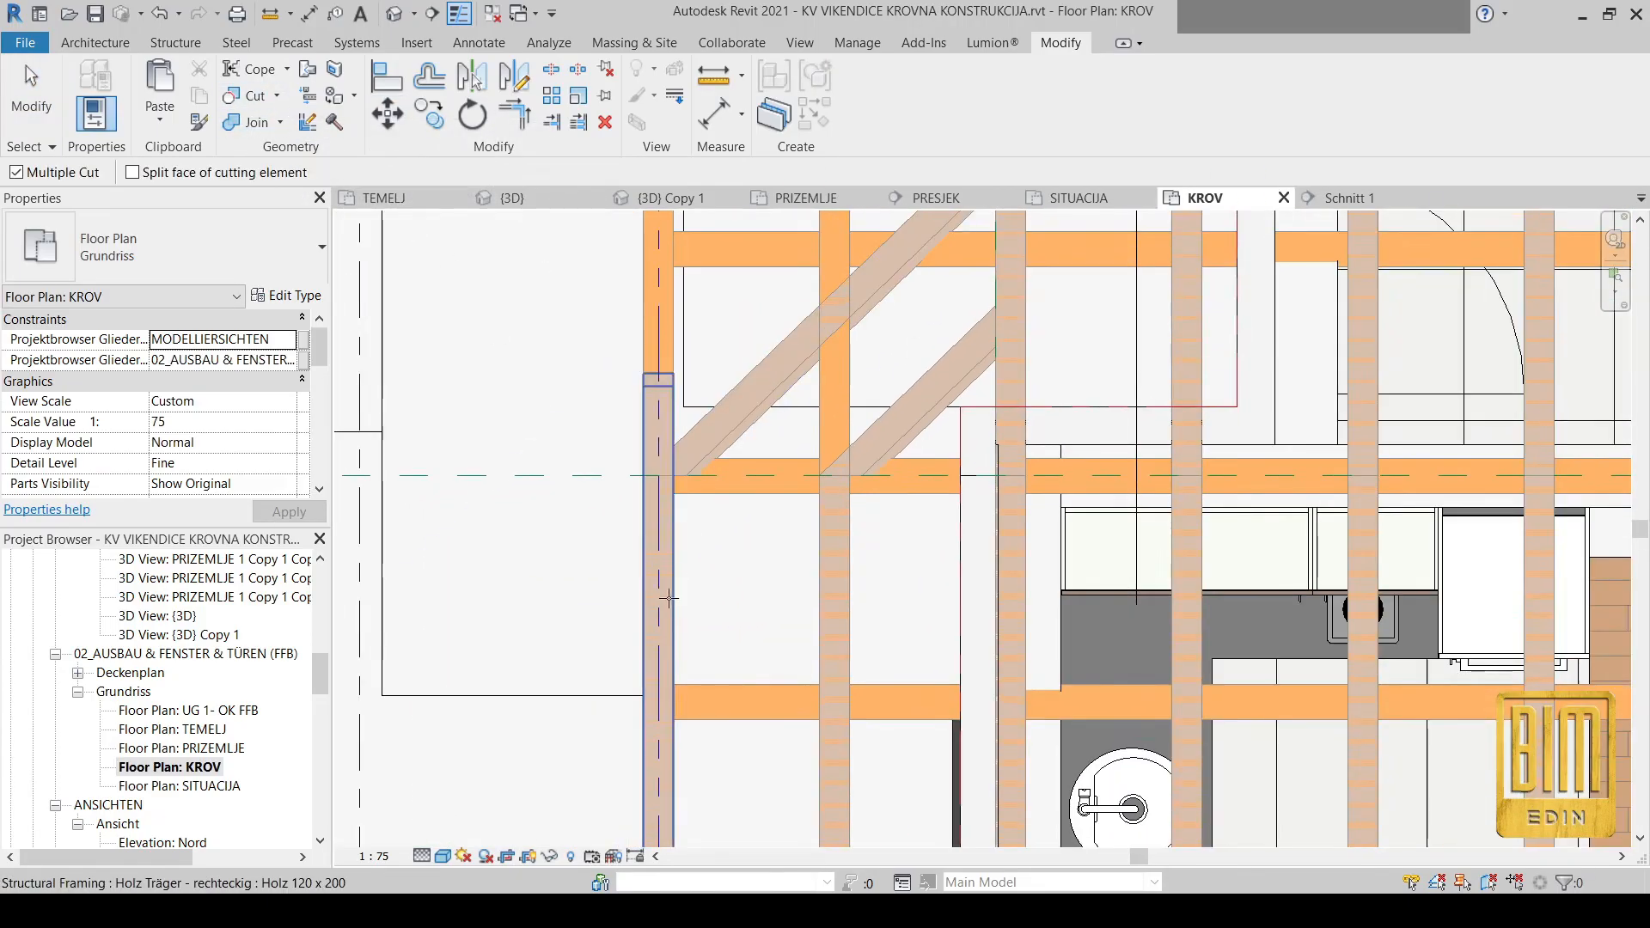
pyautogui.click(658, 430)
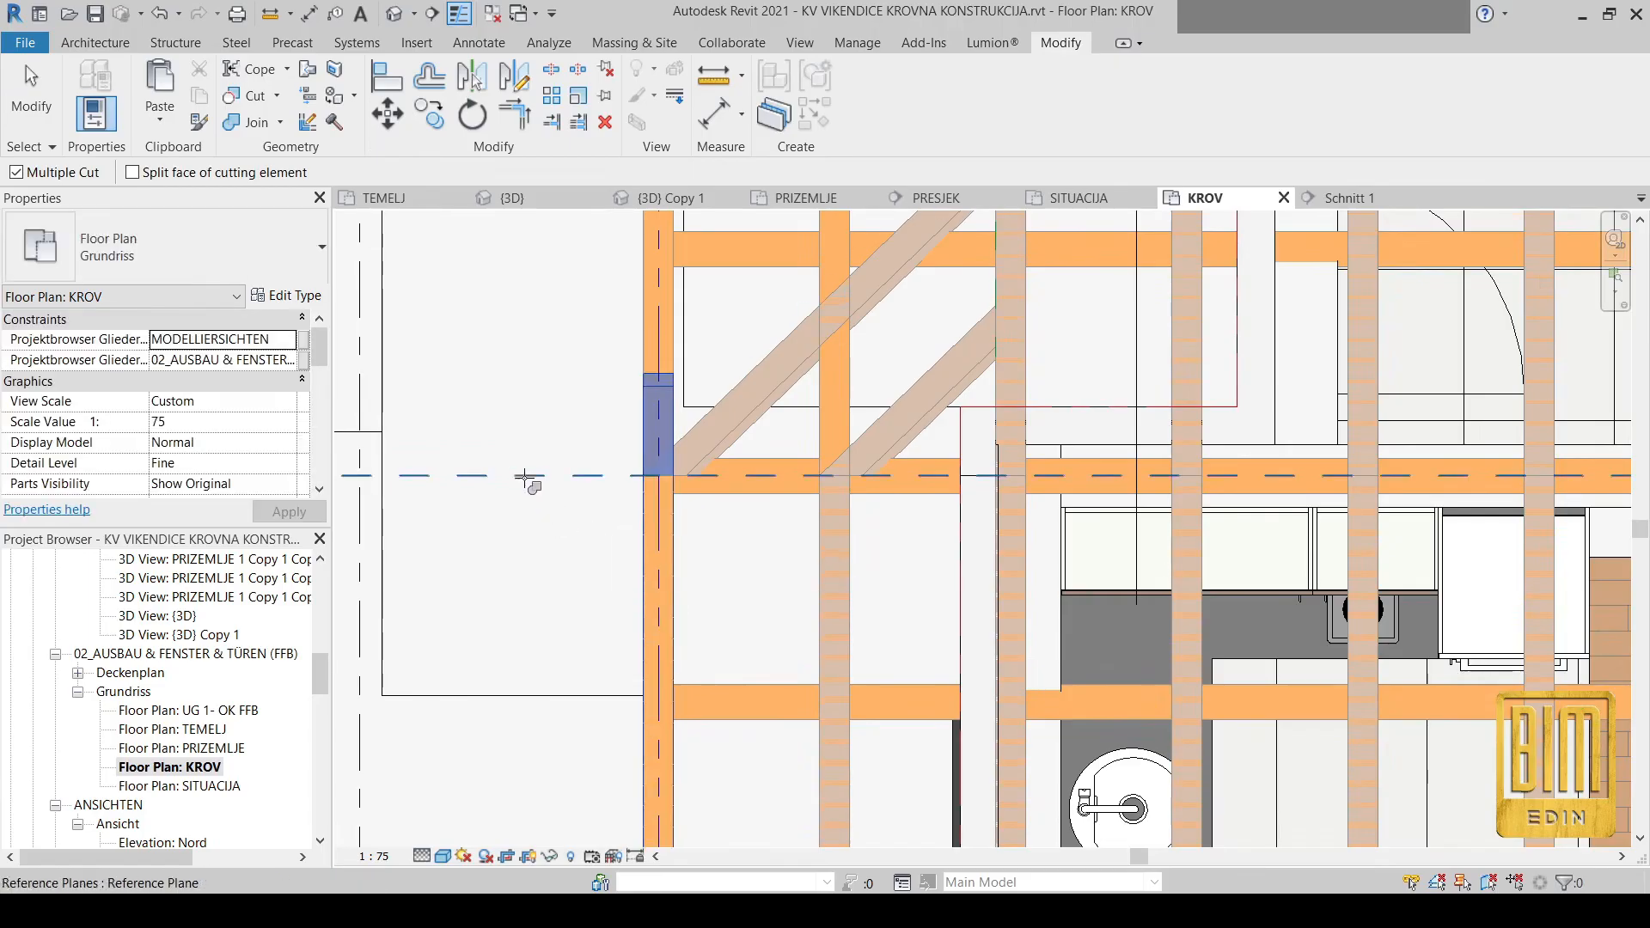
# Examine the trimmed rafter and the diagonal beams at both gable recesses in the KROV plan and the 3D view
pyautogui.scroll(-4, 558, 479)
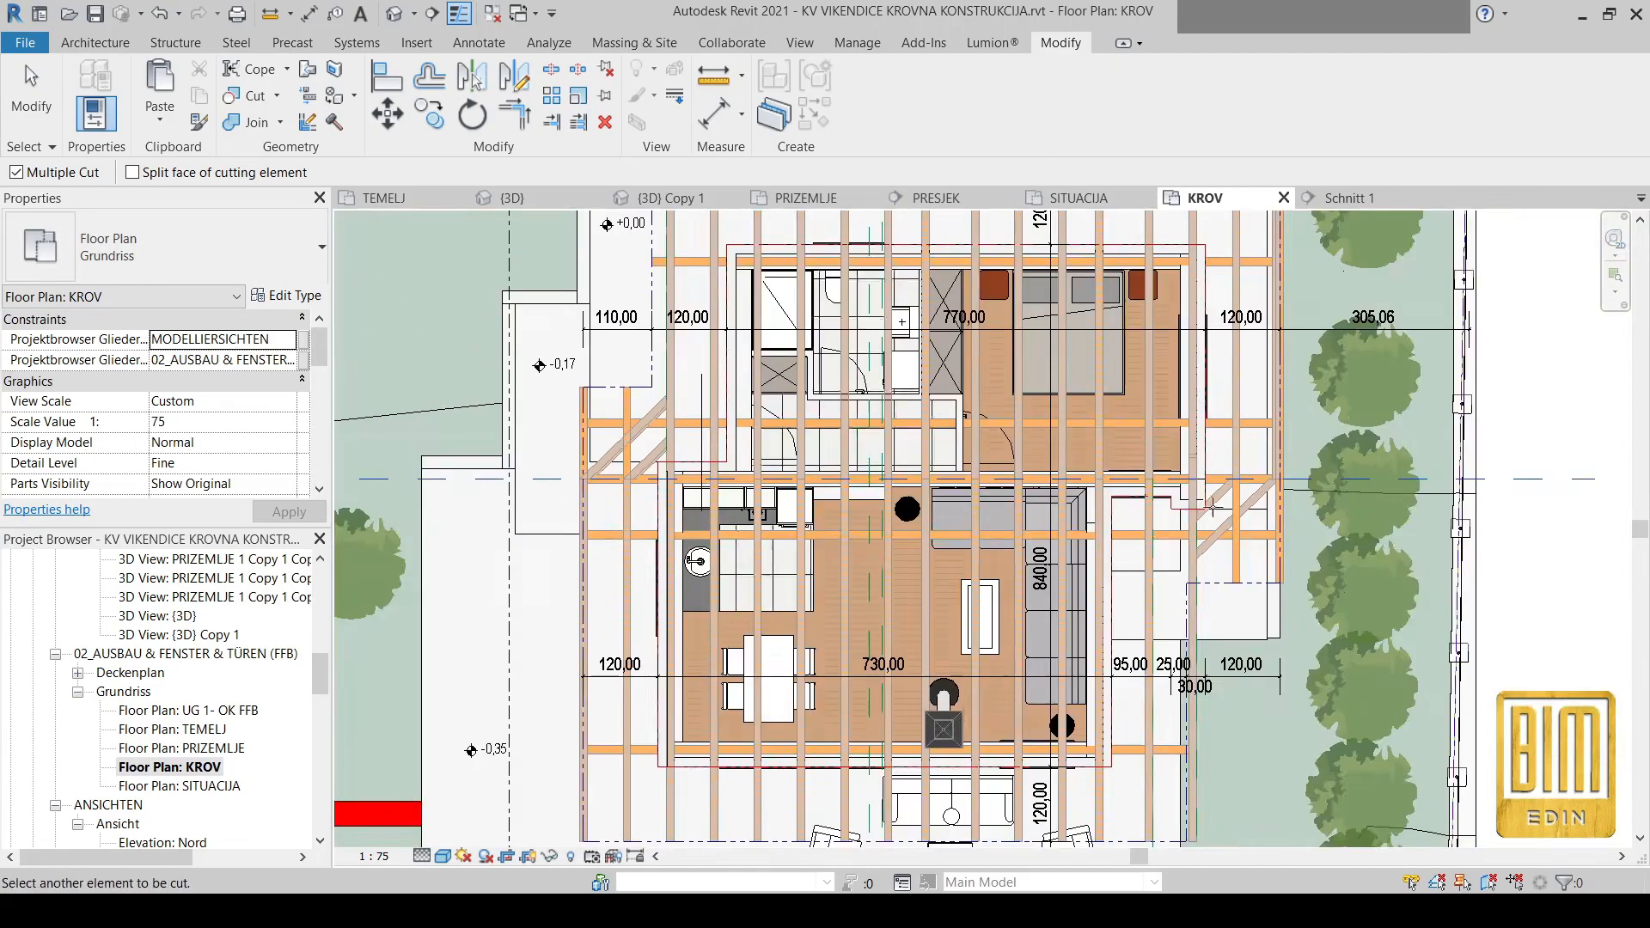
pyautogui.scroll(4, 1211, 506)
pyautogui.scroll(-4, 1203, 577)
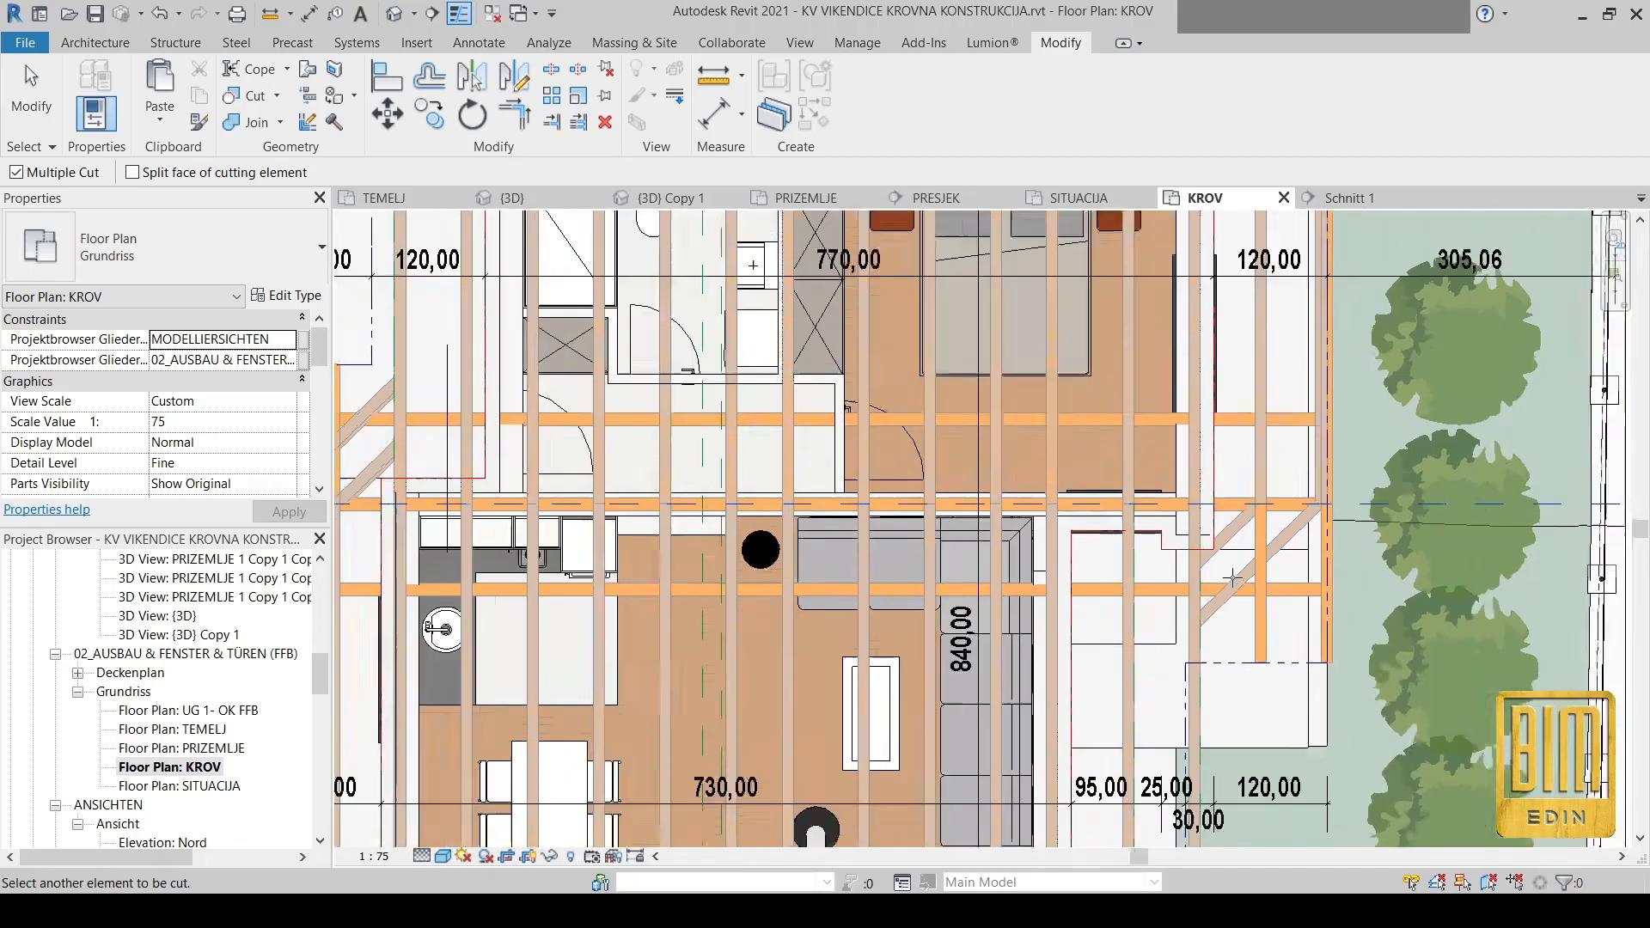
pyautogui.scroll(4, 568, 547)
pyautogui.scroll(5, 584, 528)
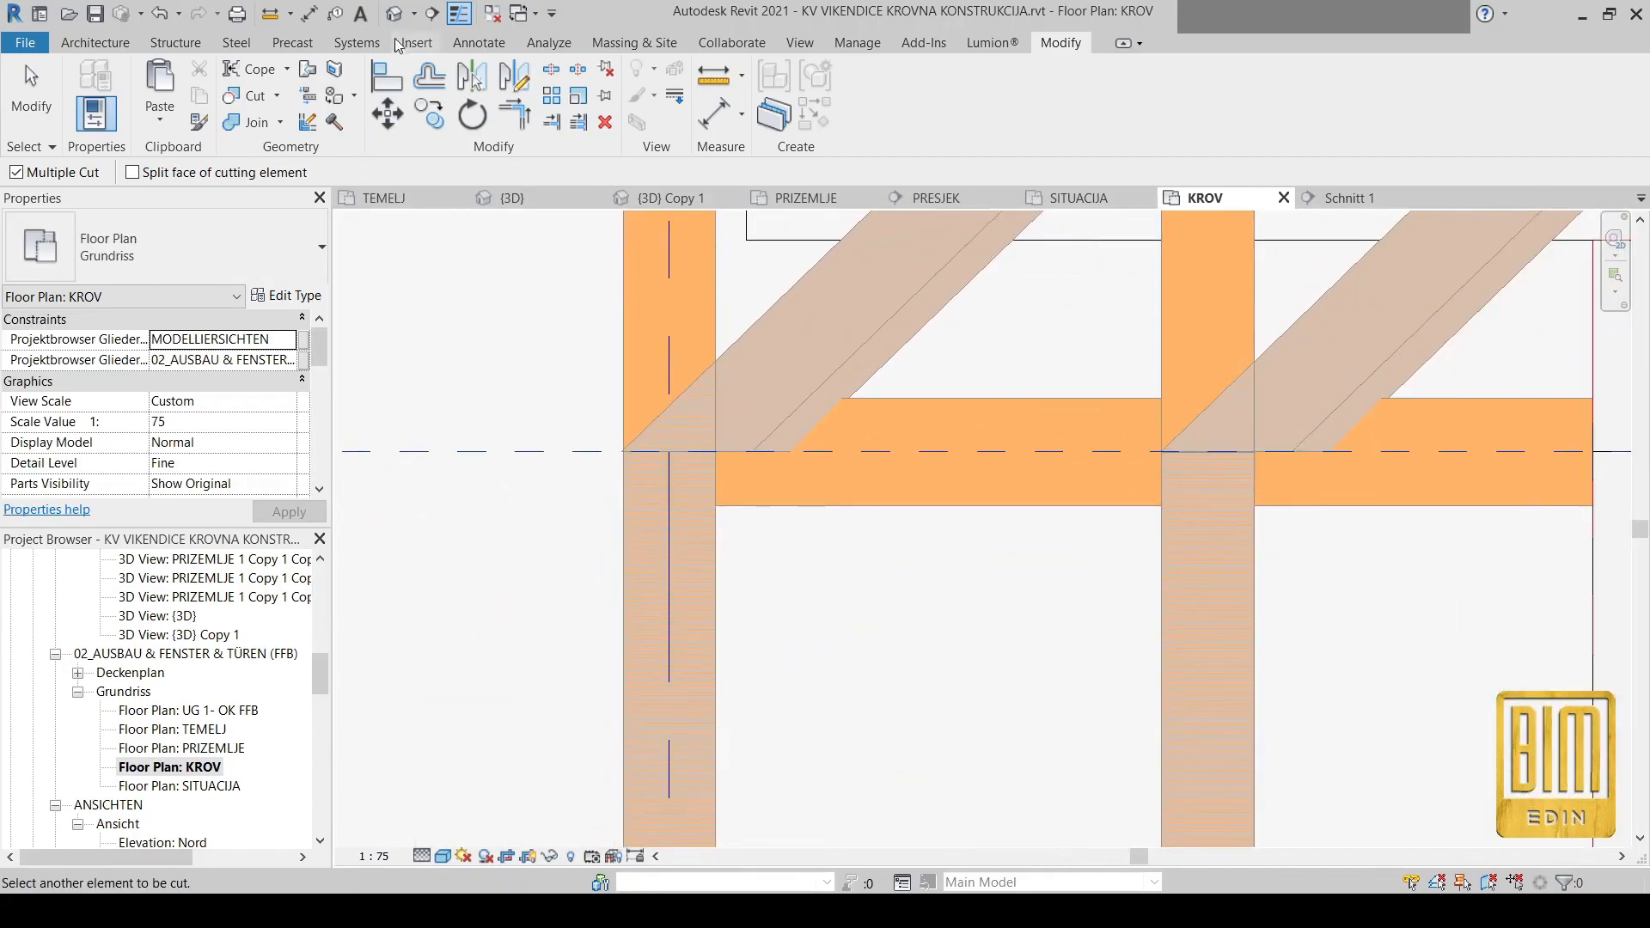
pyautogui.click(394, 15)
pyautogui.scroll(-3, 734, 436)
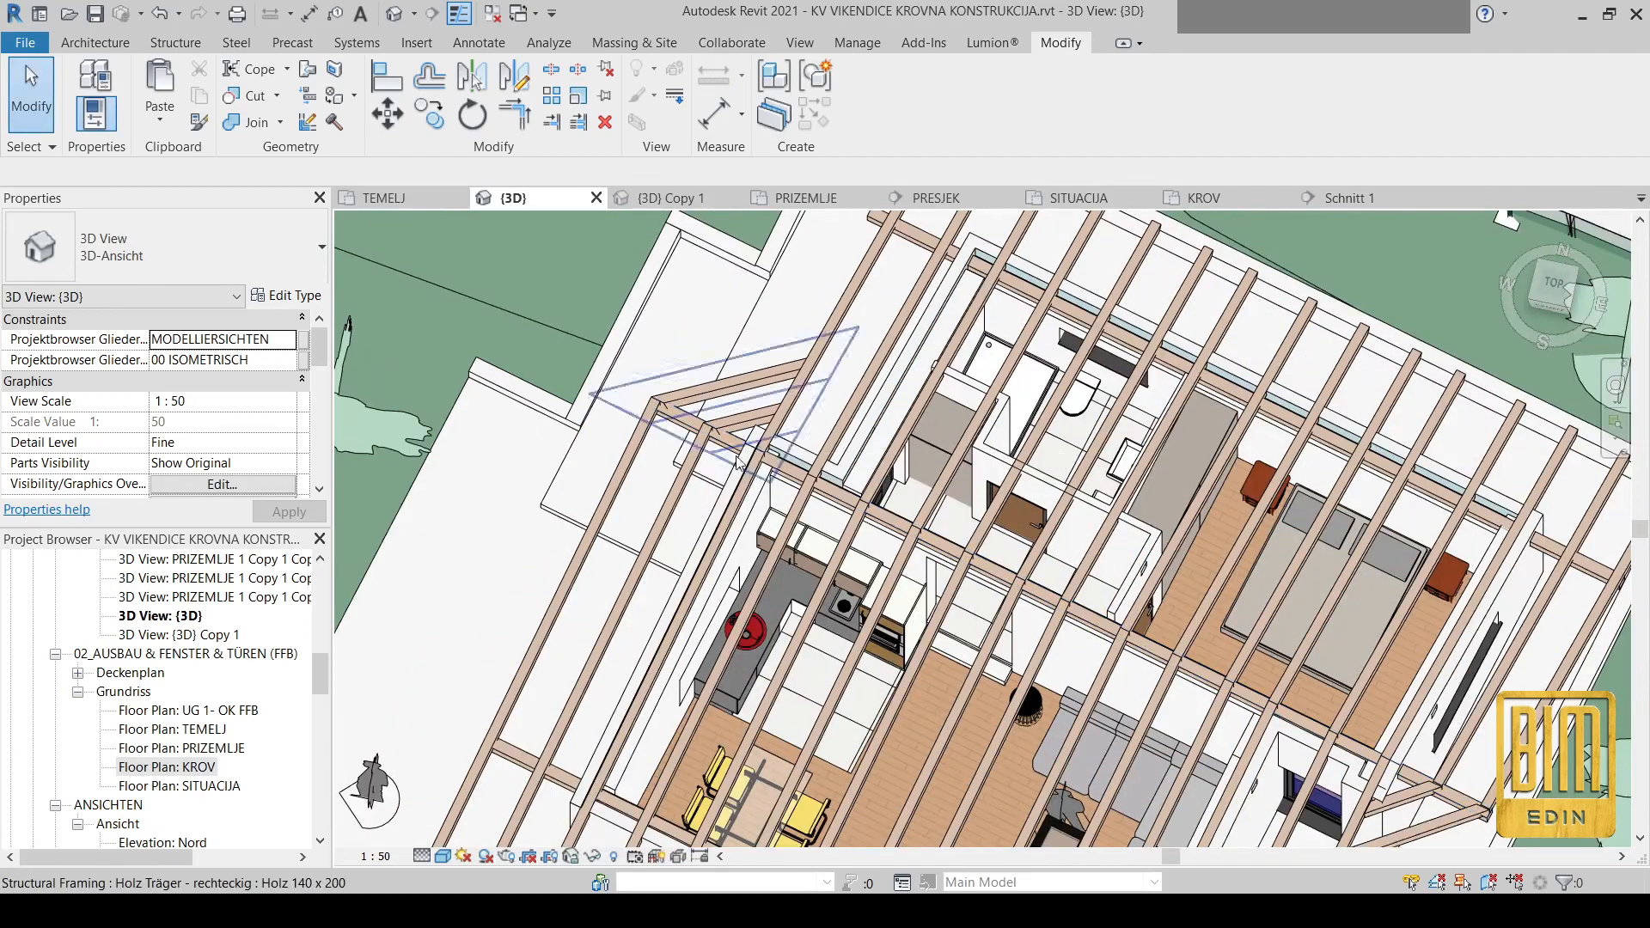
pyautogui.scroll(-5, 710, 623)
pyautogui.scroll(3, 947, 541)
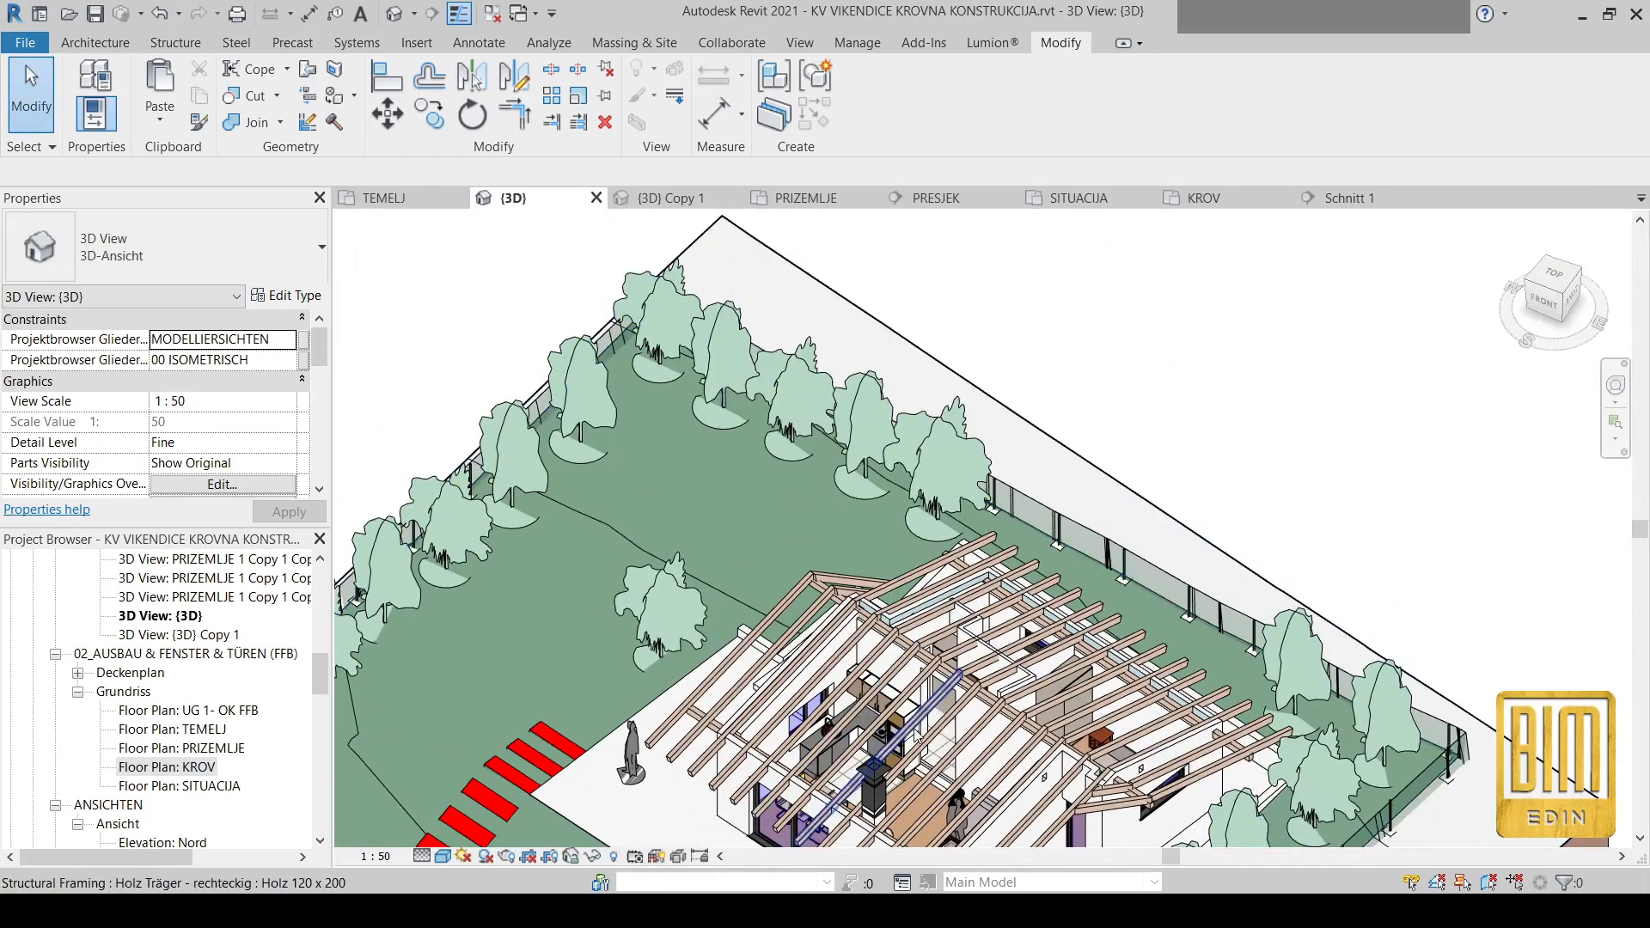
pyautogui.scroll(6, 945, 538)
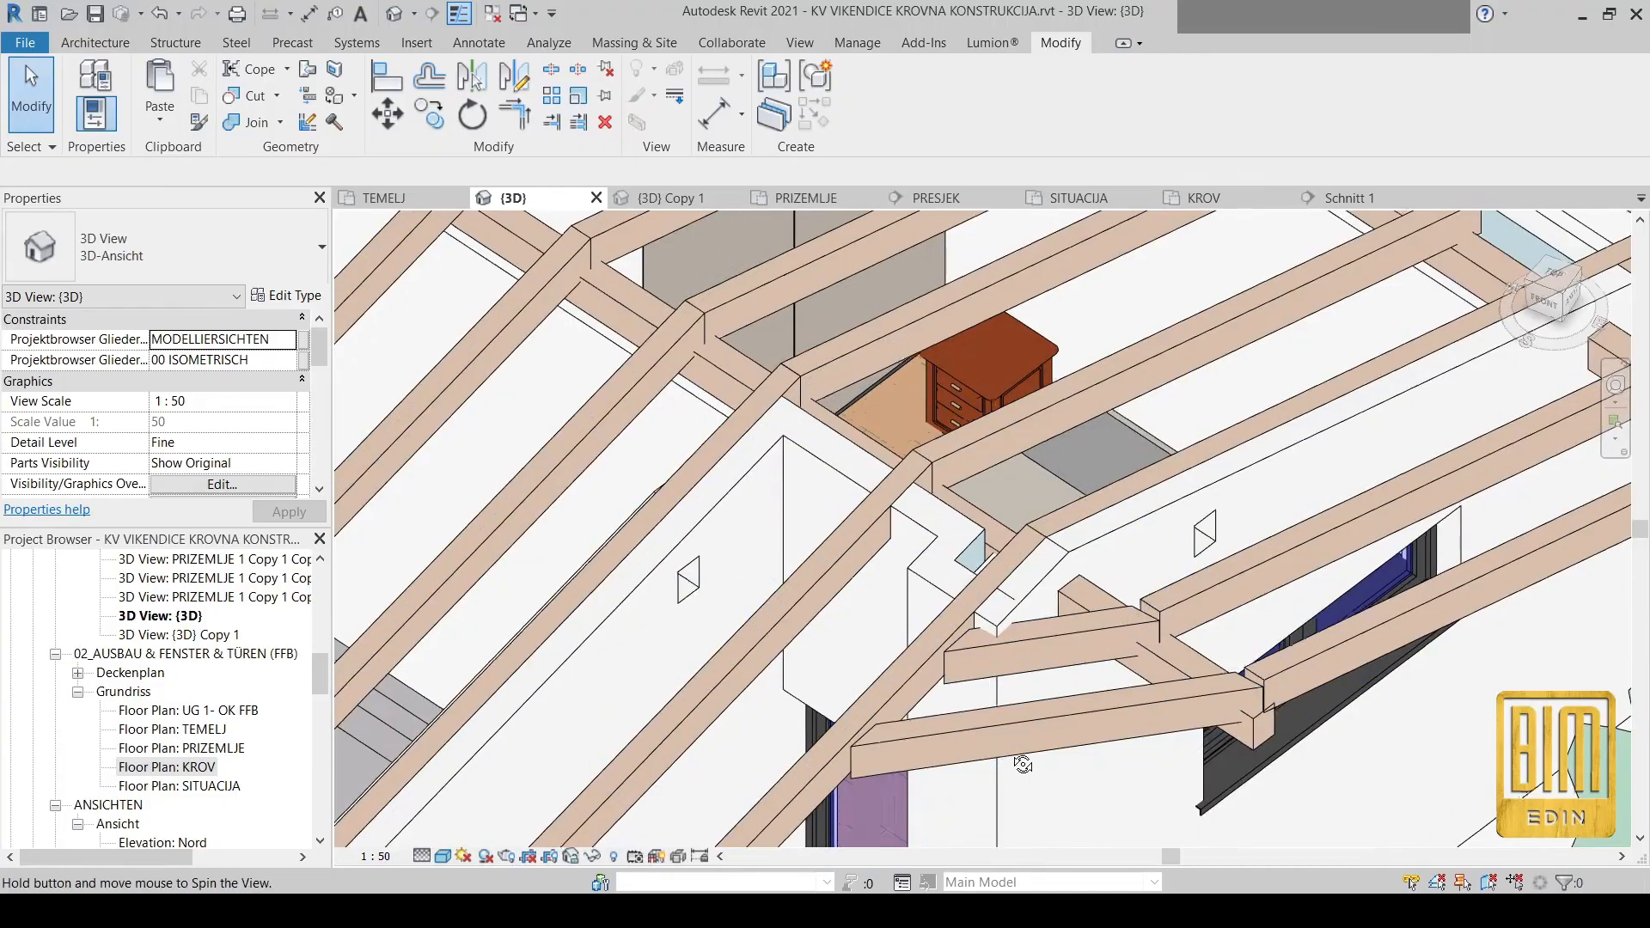
pyautogui.keyDown('shift'); pyautogui.moveTo(1151, 645); pyautogui.dragTo(1057, 671, button='middle'); pyautogui.keyUp('shift')
pyautogui.moveTo(962, 572); pyautogui.dragTo(1206, 657, button='middle')
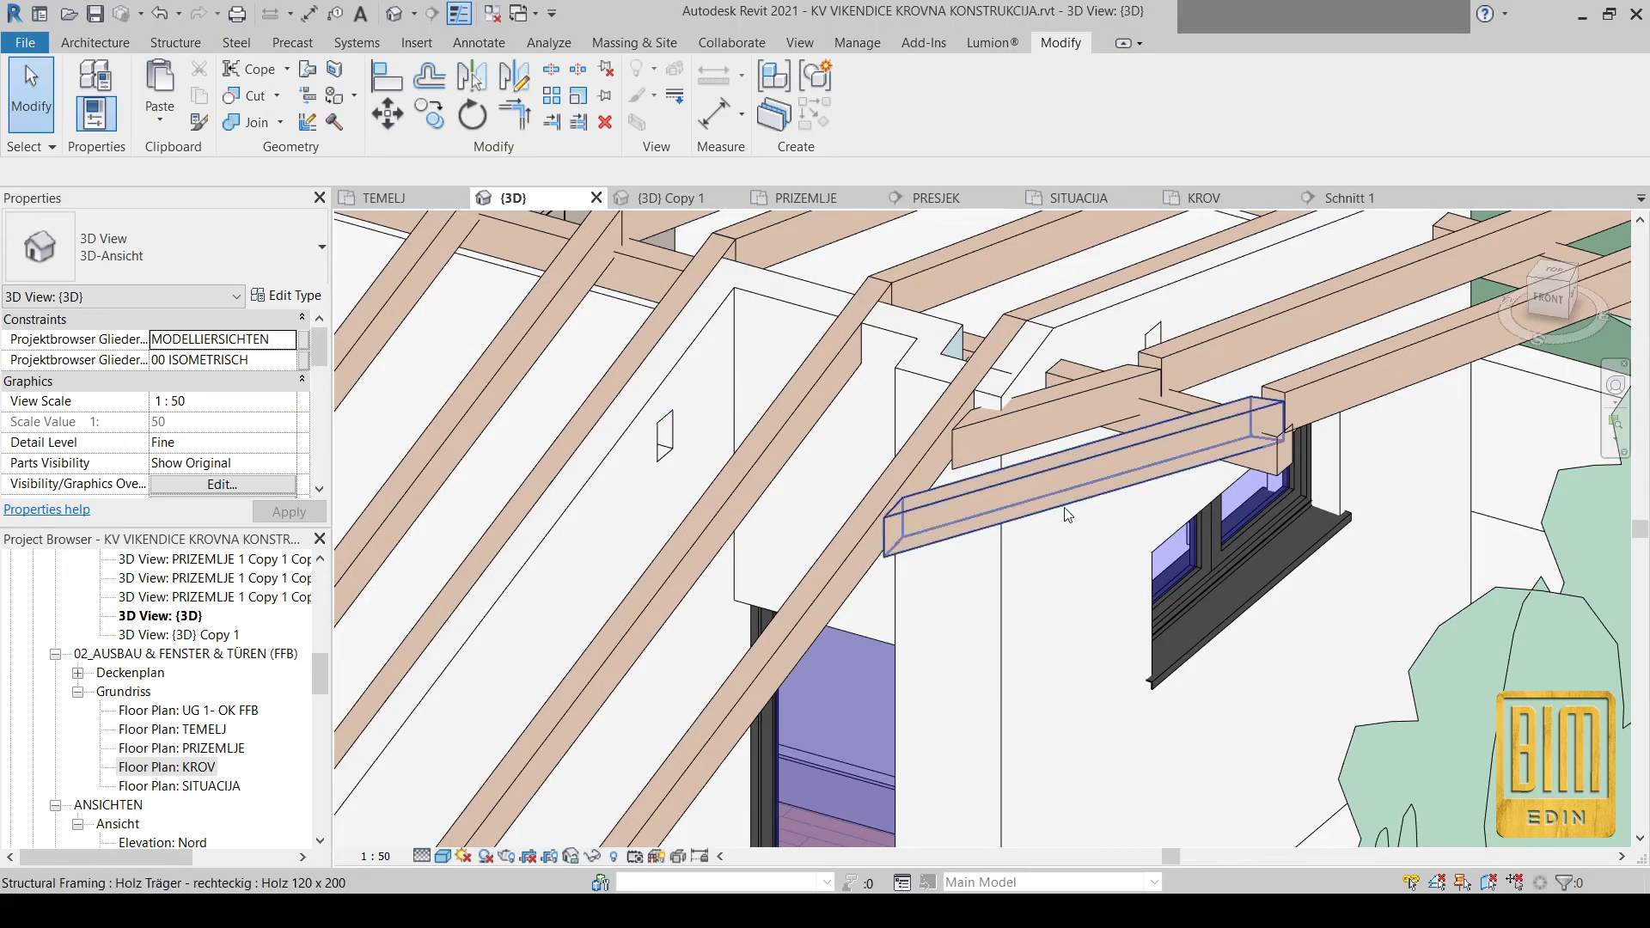
# Pin the long and short diagonal beams at the living-room recess and resolve the intersection error with Don't Cut Geometry
pyautogui.click(1060, 435)
pyautogui.scroll(3, 1059, 435)
pyautogui.keyDown('ctrl'); pyautogui.click(1053, 405); pyautogui.keyUp('ctrl')
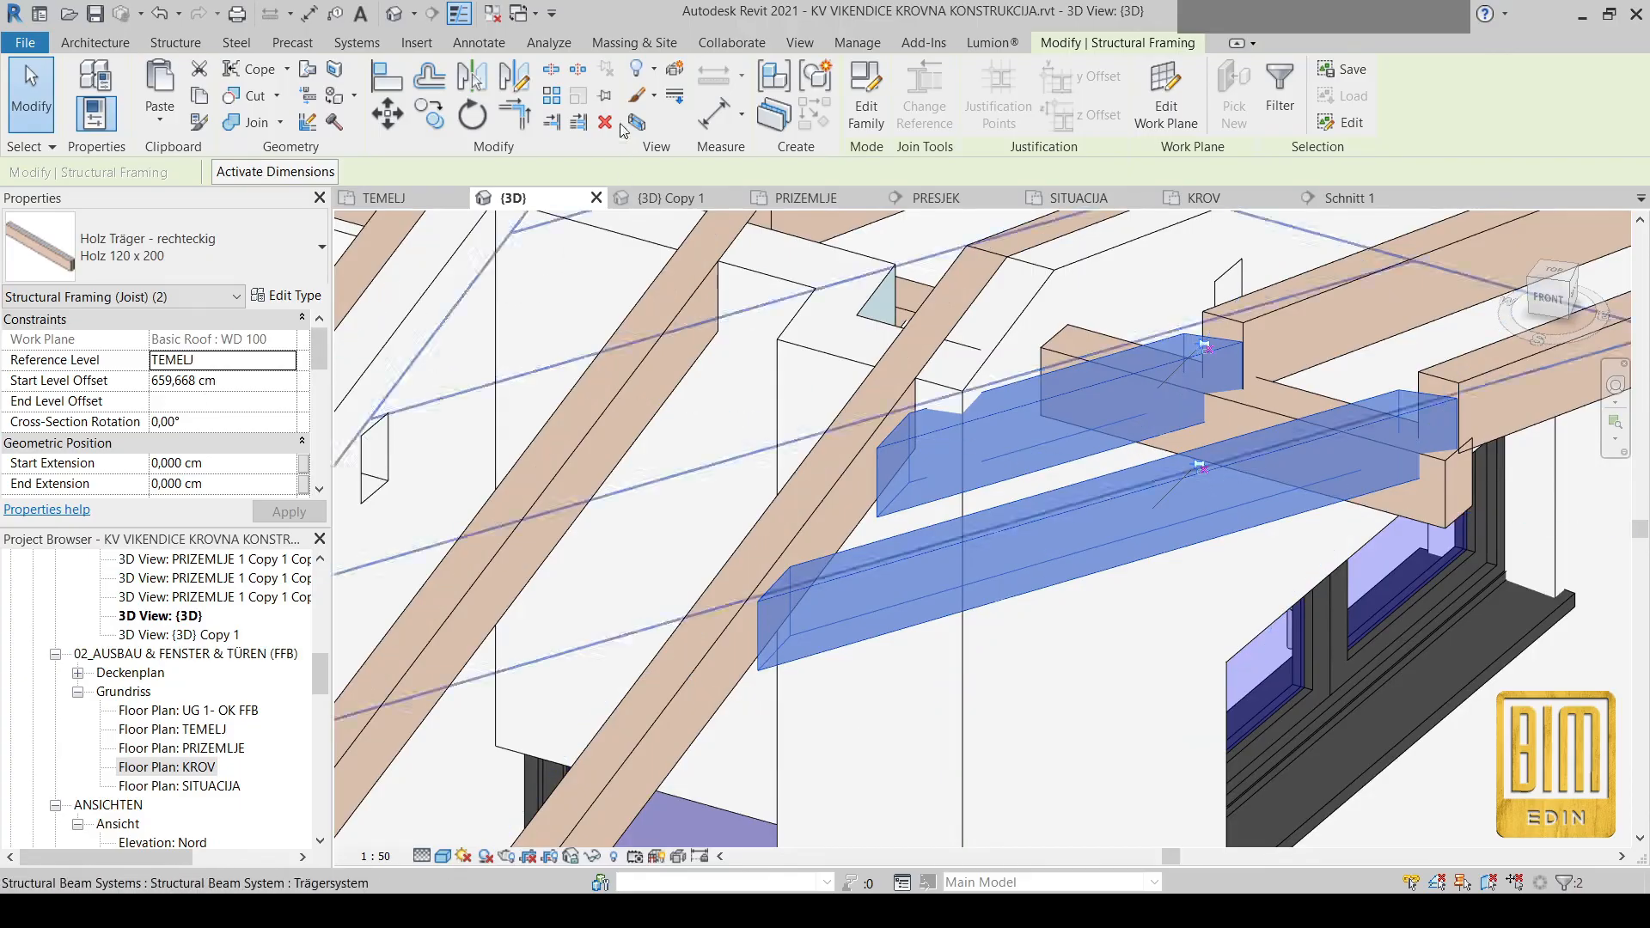
pyautogui.click(605, 96)
pyautogui.click(1058, 368)
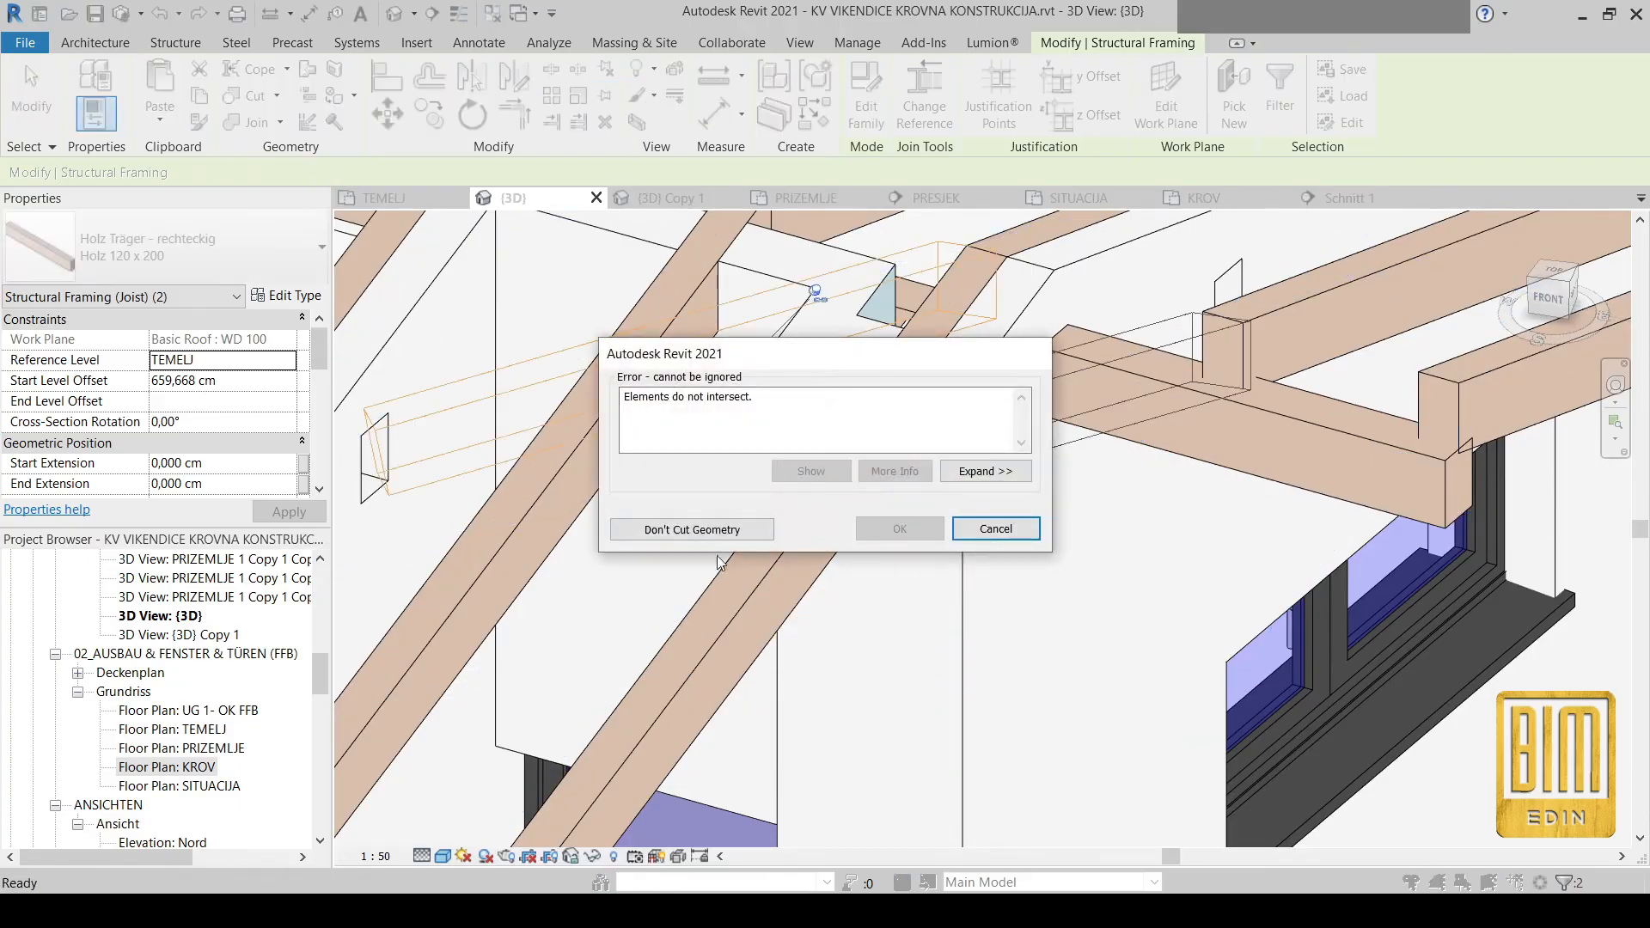
pyautogui.click(714, 529)
# Unpin the two diagonal beams at the living-room recess and view them from the top
pyautogui.scroll(-3, 1068, 441)
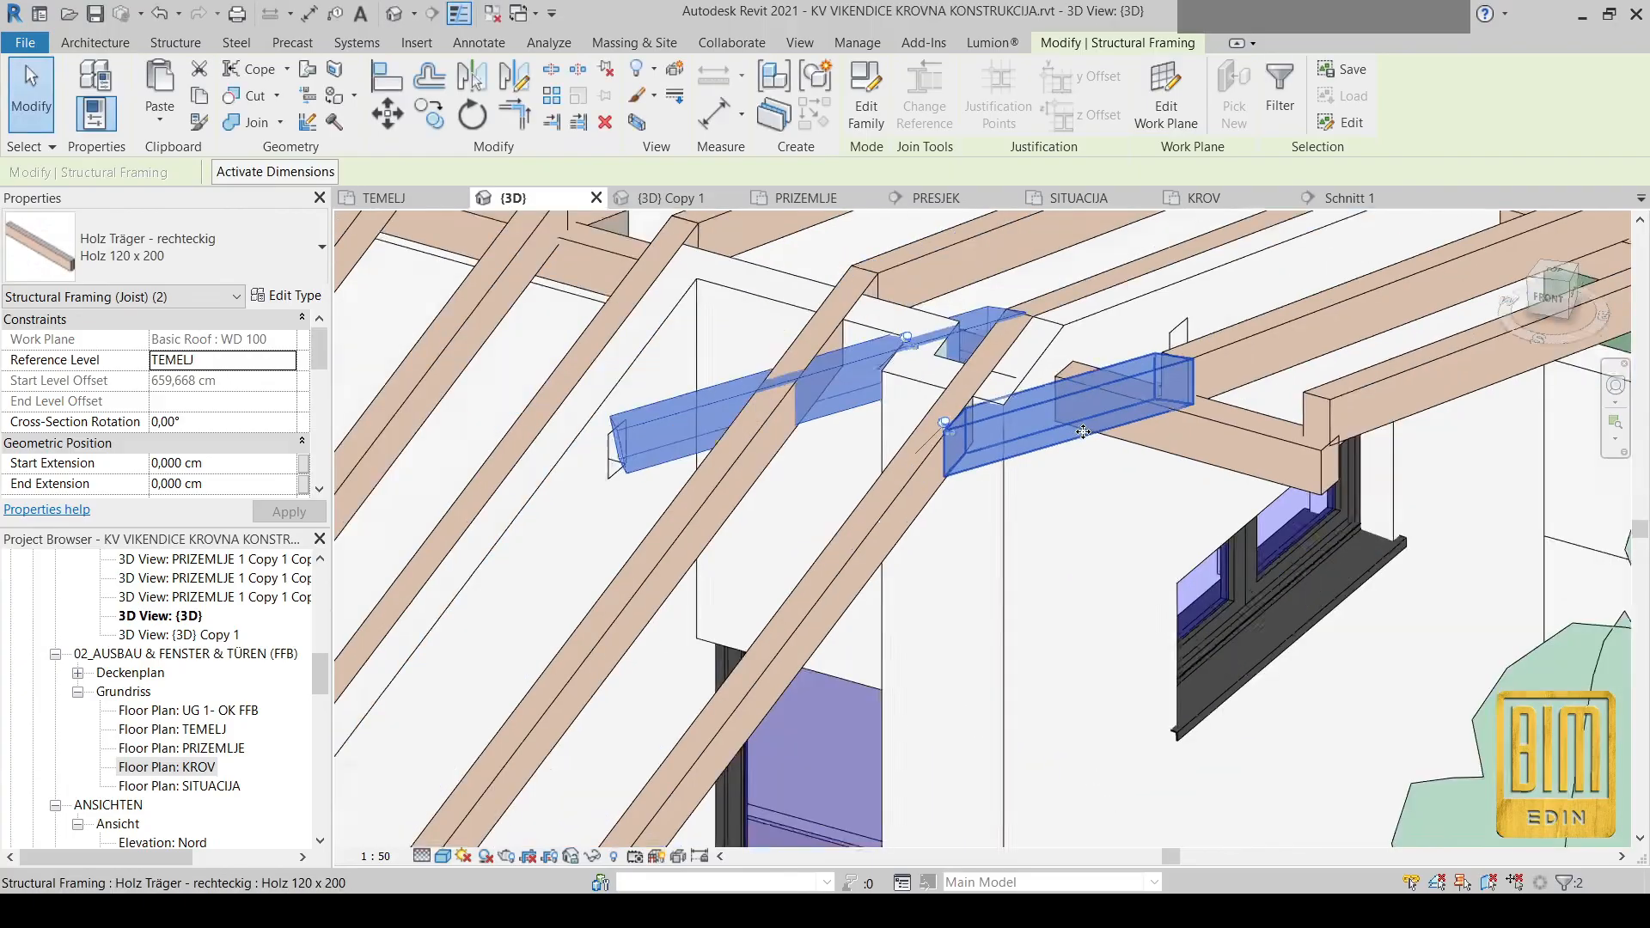
pyautogui.scroll(-2, 1068, 464)
pyautogui.keyDown('shift'); pyautogui.moveTo(1070, 494); pyautogui.dragTo(1090, 584, button='middle'); pyautogui.keyUp('shift')
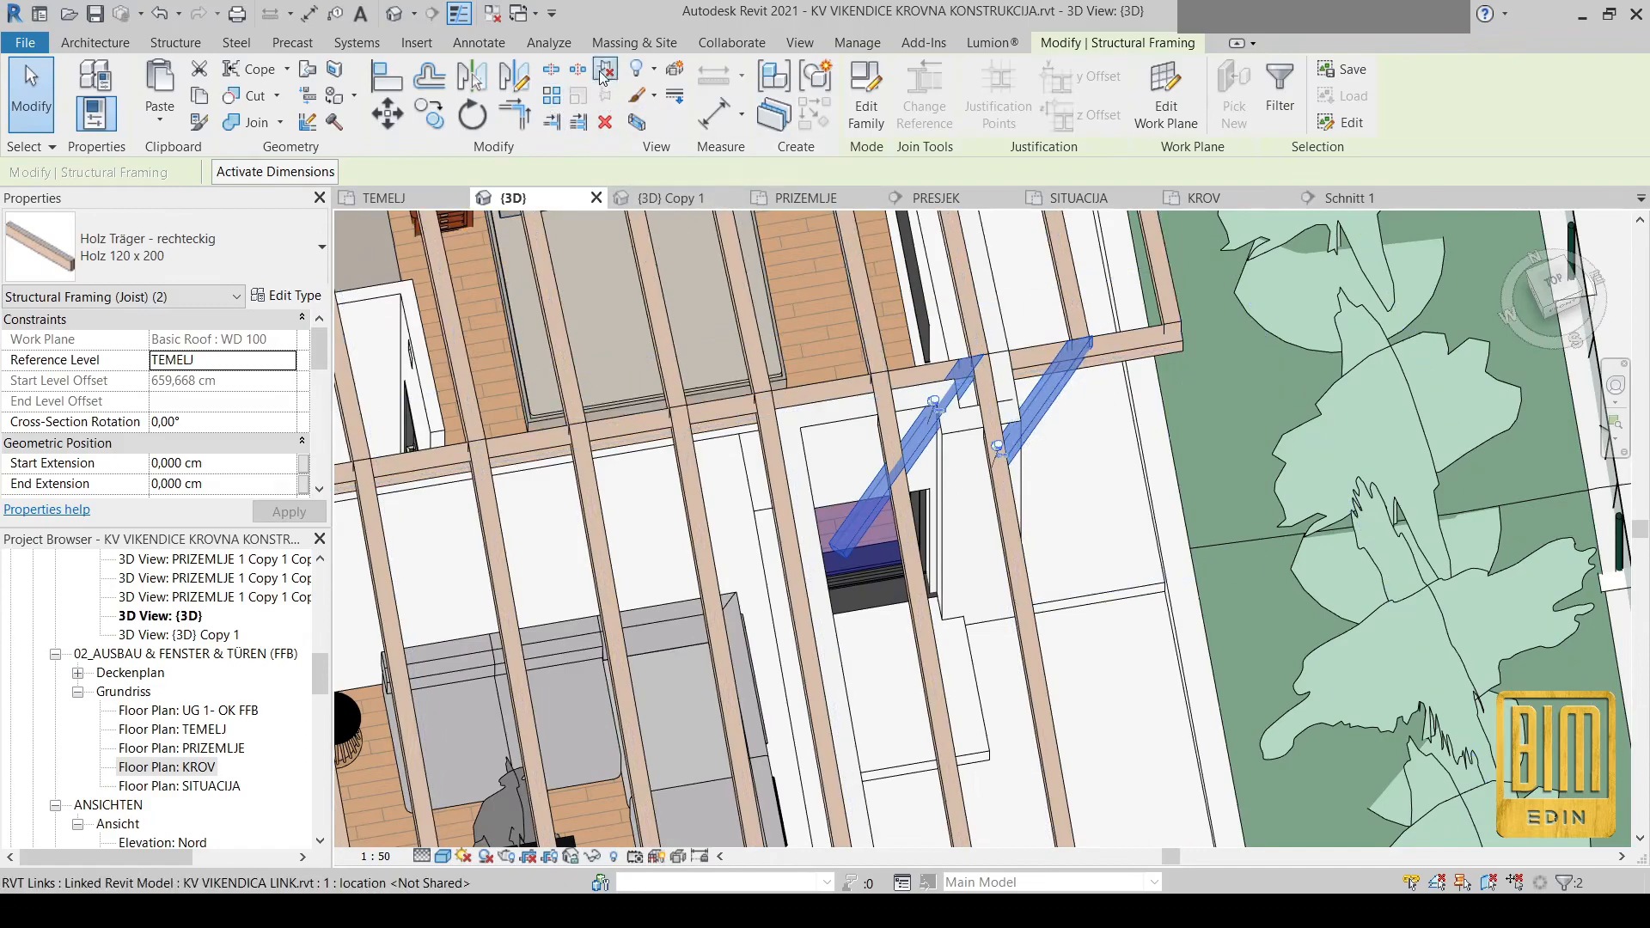
pyautogui.click(1564, 287)
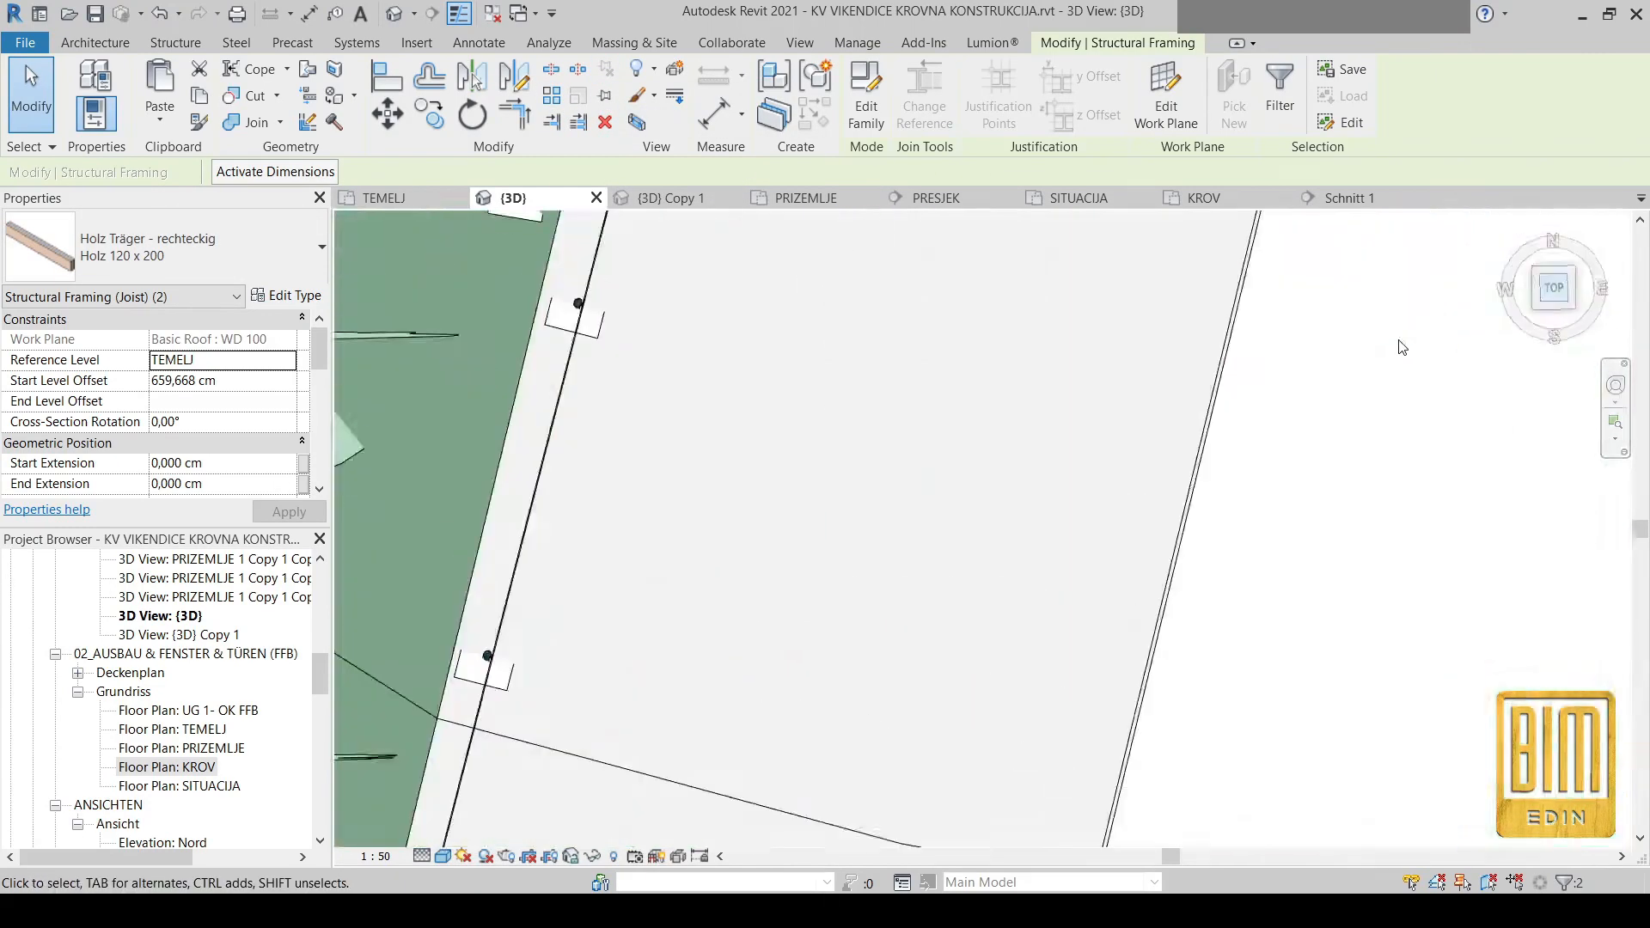
pyautogui.scroll(3, 1201, 419)
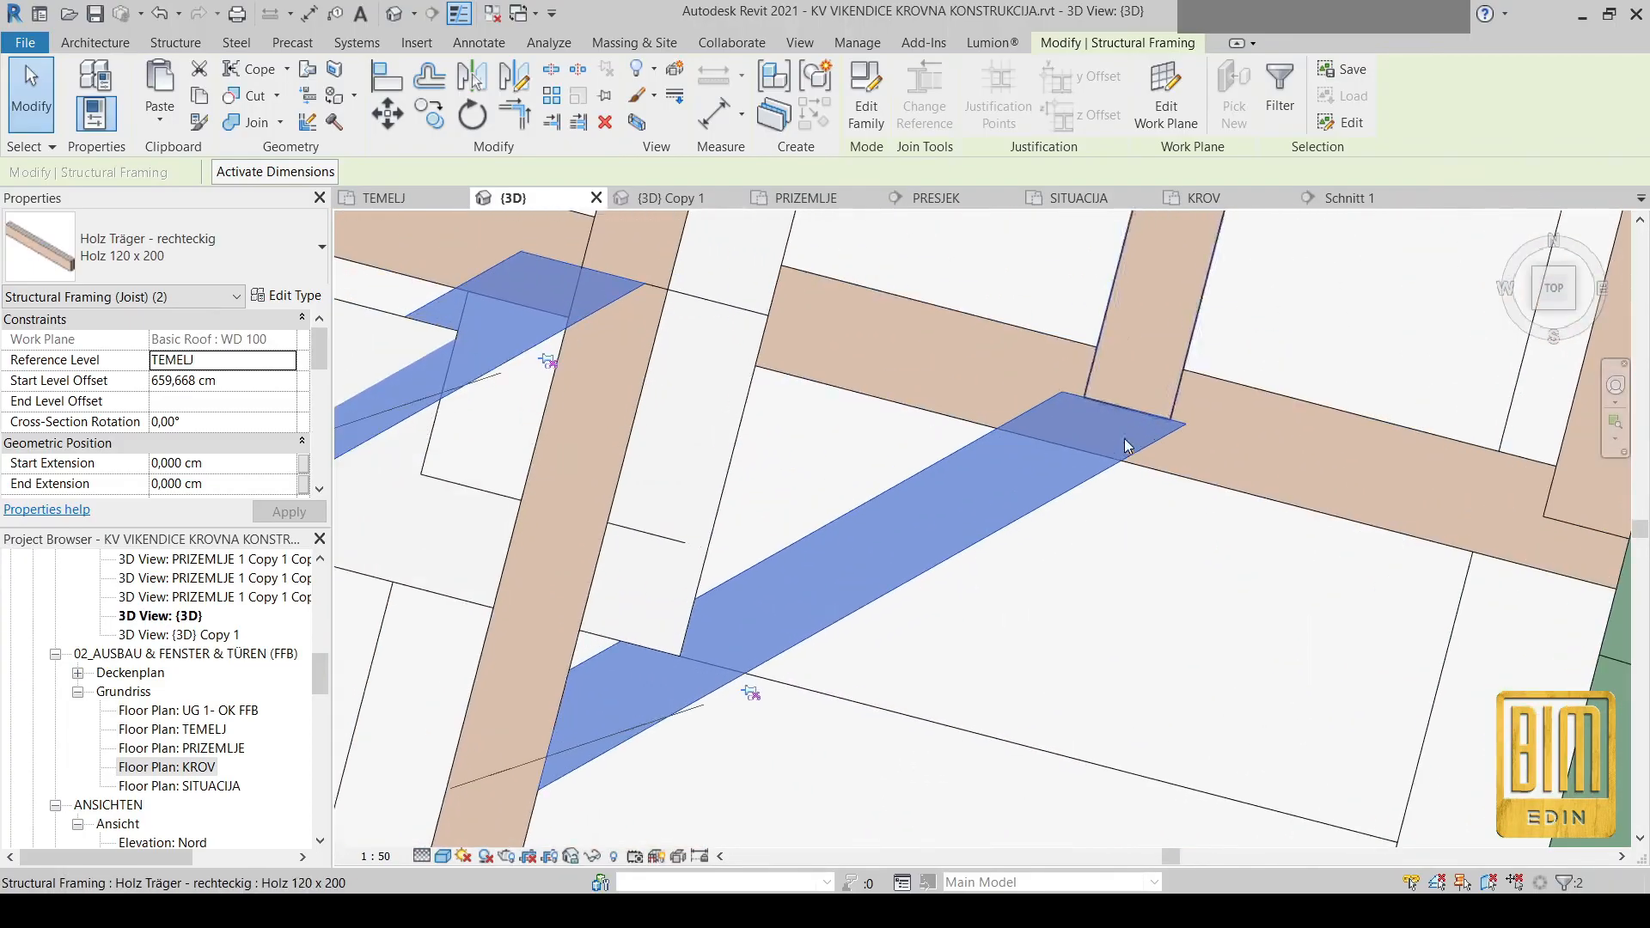
# Move both diagonal beams together with Constrain off, taking the outer beam's end corner to the end corner of the outermost rafter
pyautogui.press('m')
pyautogui.press('v')
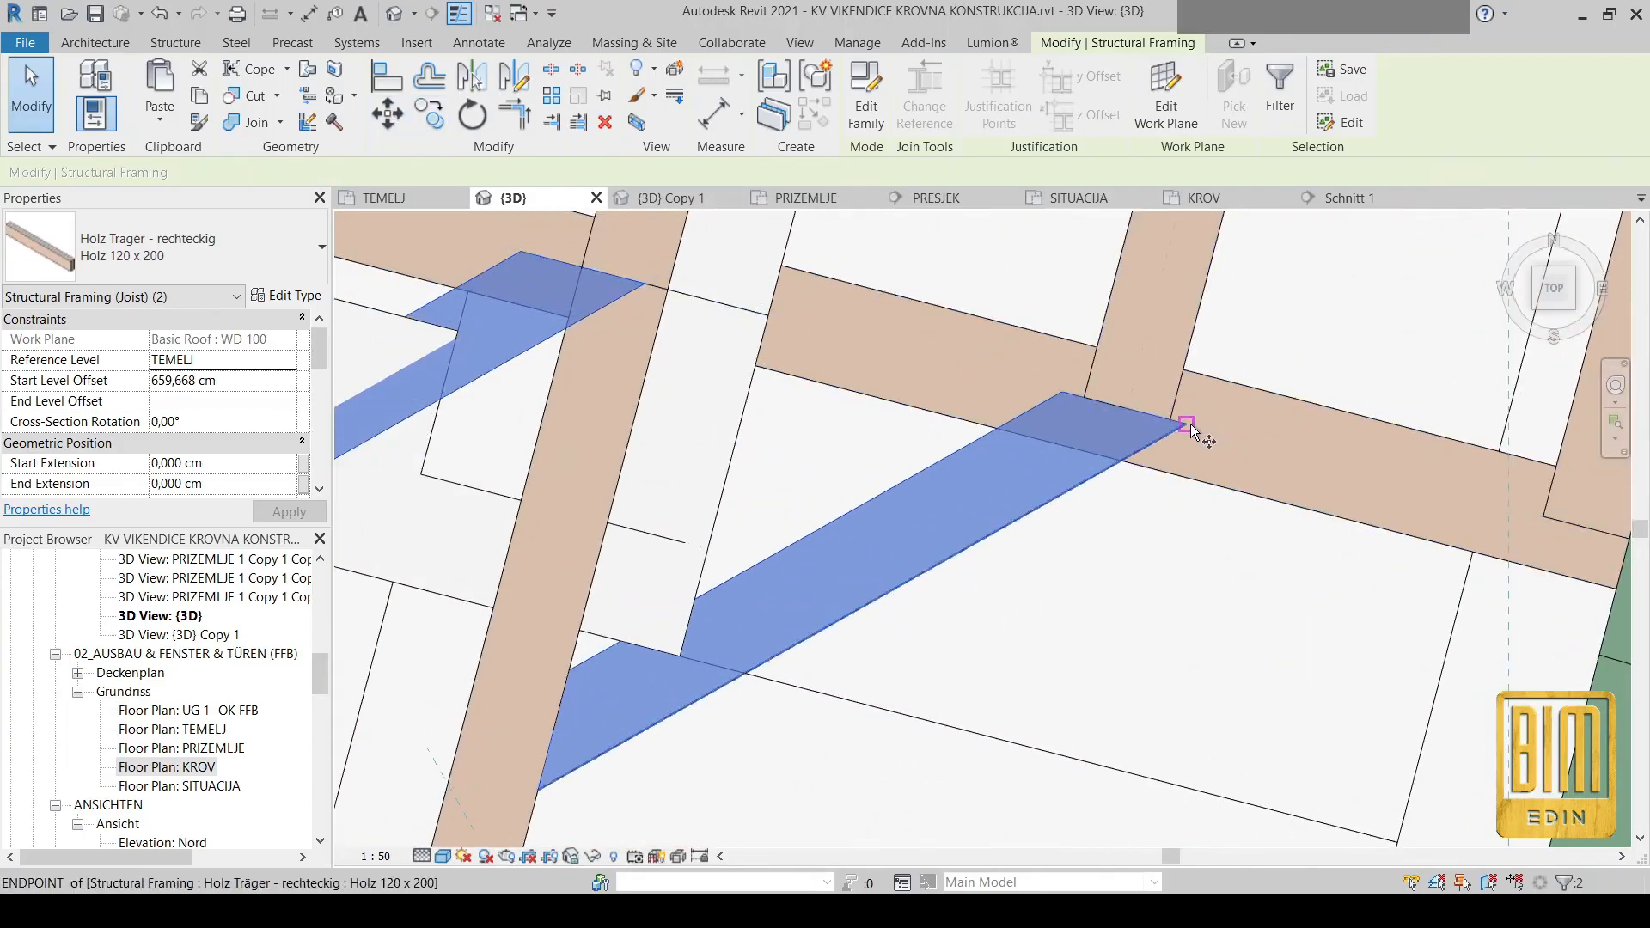
pyautogui.click(1187, 424)
pyautogui.moveTo(1534, 518); pyautogui.dragTo(1250, 464, button='middle')
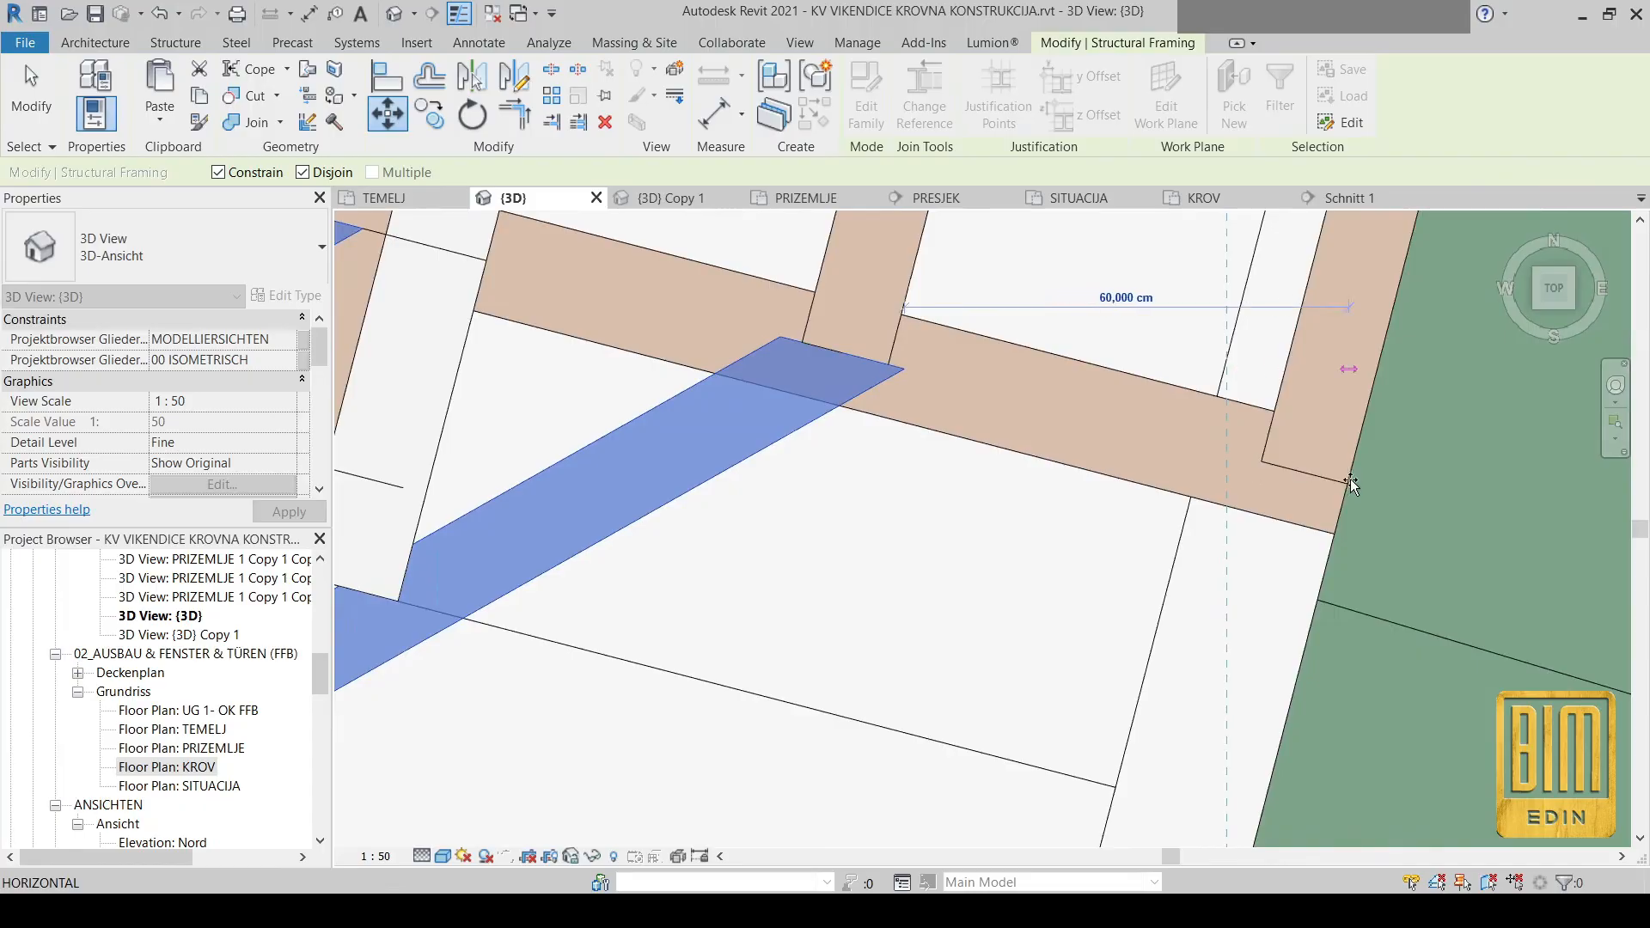
pyautogui.click(218, 172)
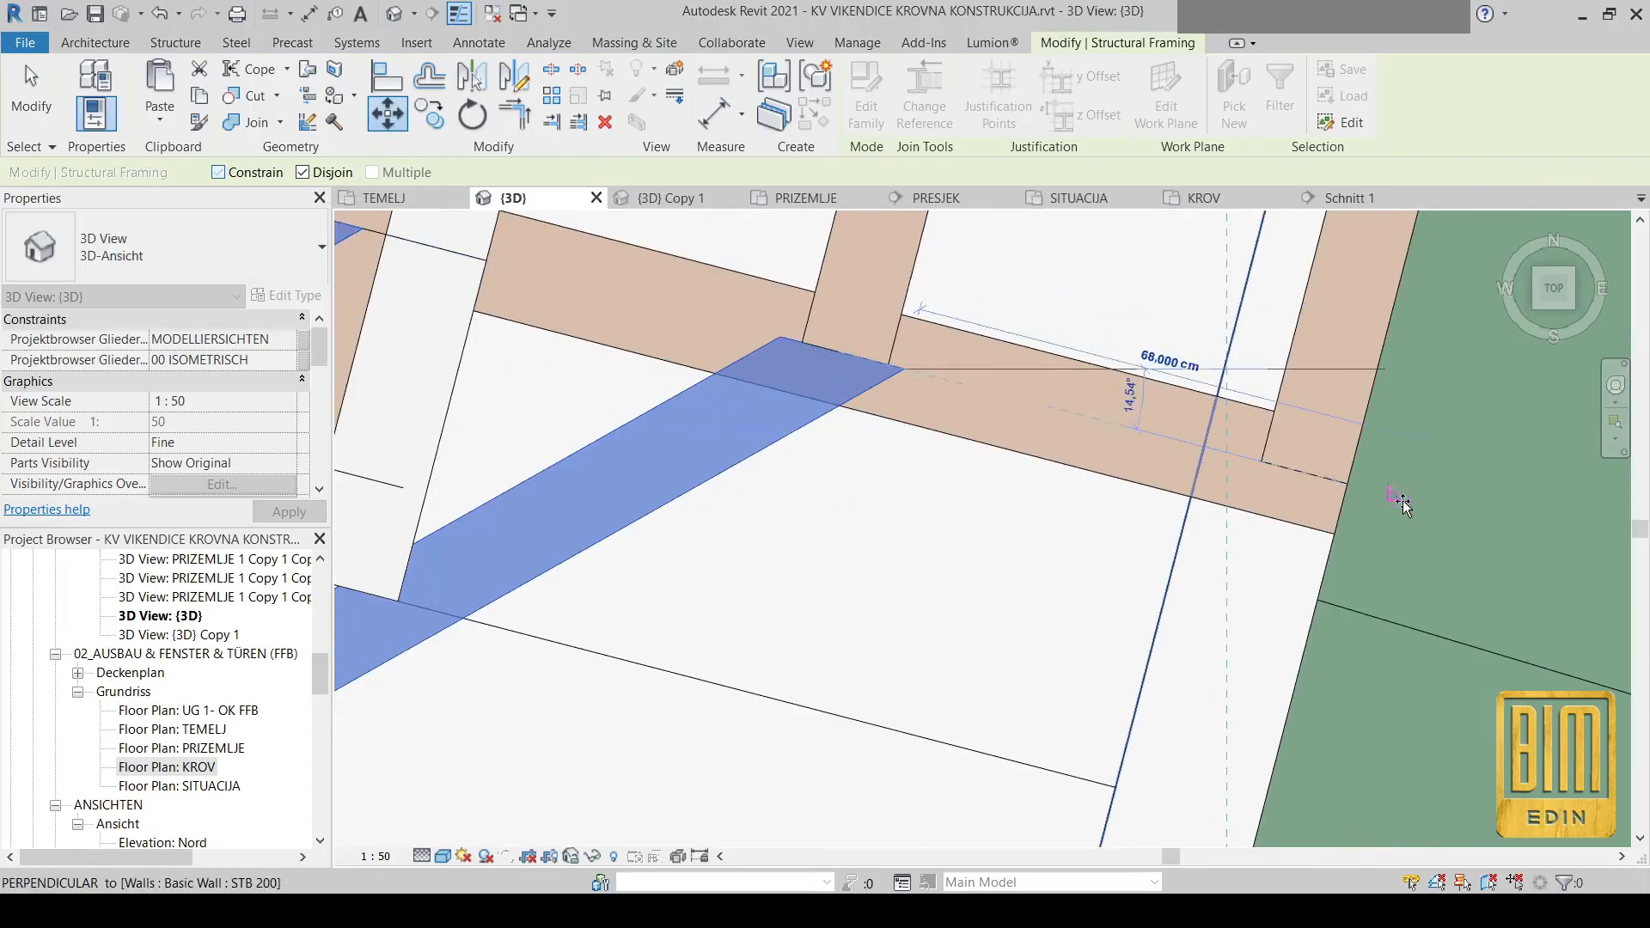
pyautogui.click(1349, 484)
pyautogui.scroll(-3, 1212, 475)
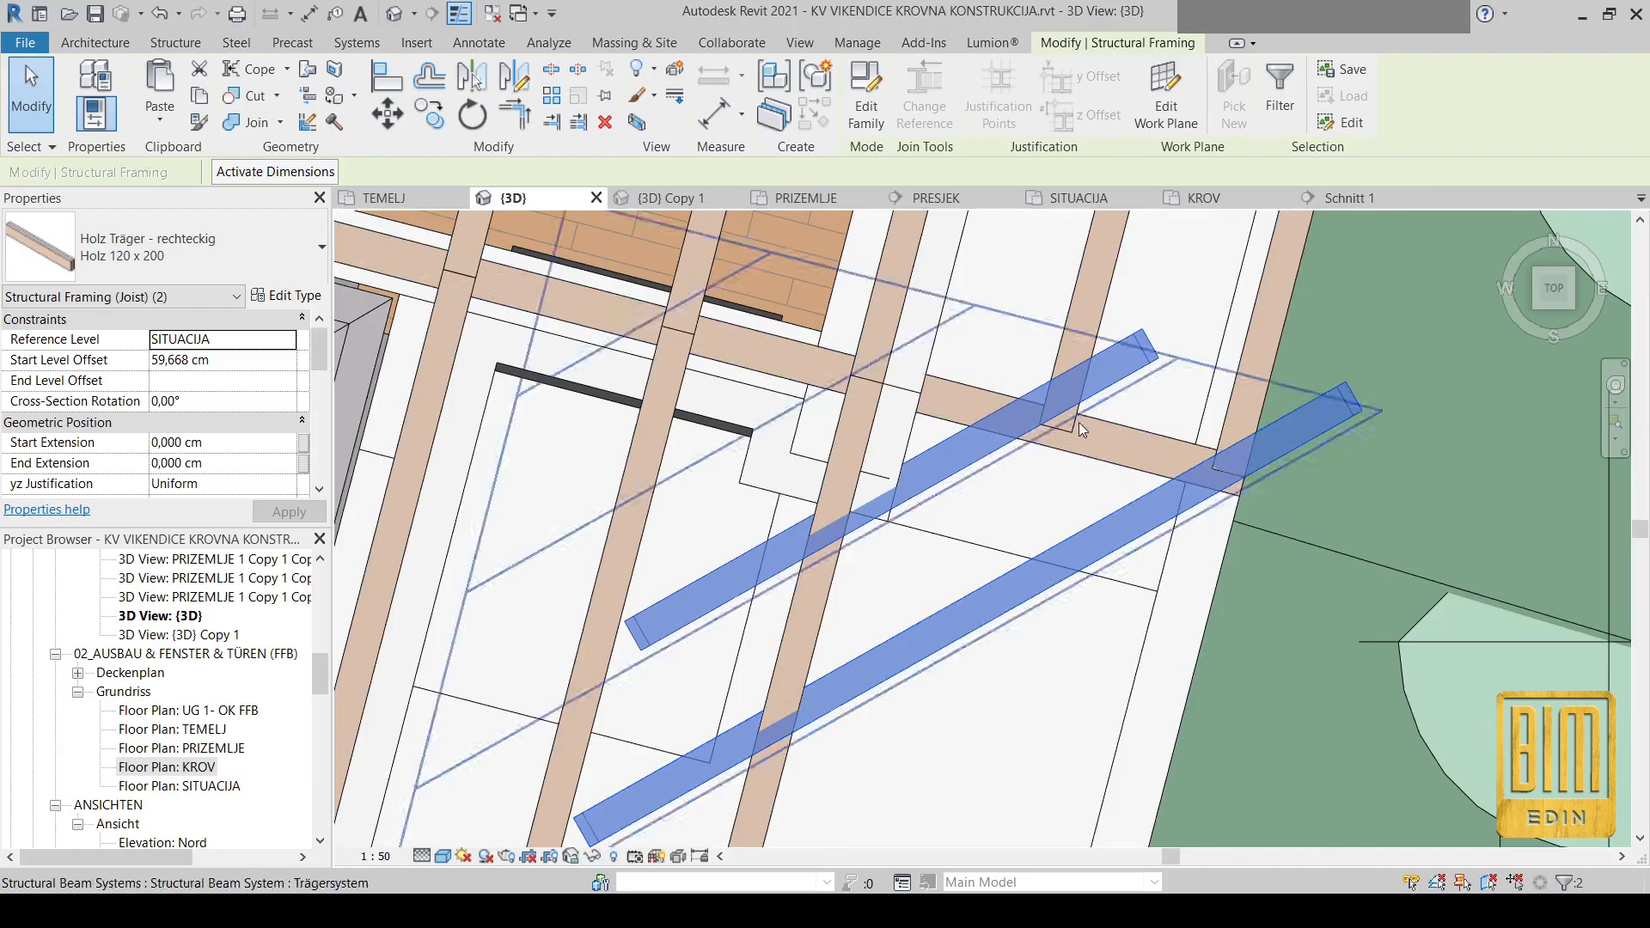
# Move the inner diagonal beam alone so its edge meets the outer end corner of the neighbouring rafter on the purlin
pyautogui.keyDown('shift'); pyautogui.moveTo(1079, 425); pyautogui.dragTo(1201, 512, button='middle'); pyautogui.keyUp('shift')
pyautogui.click(1551, 290)
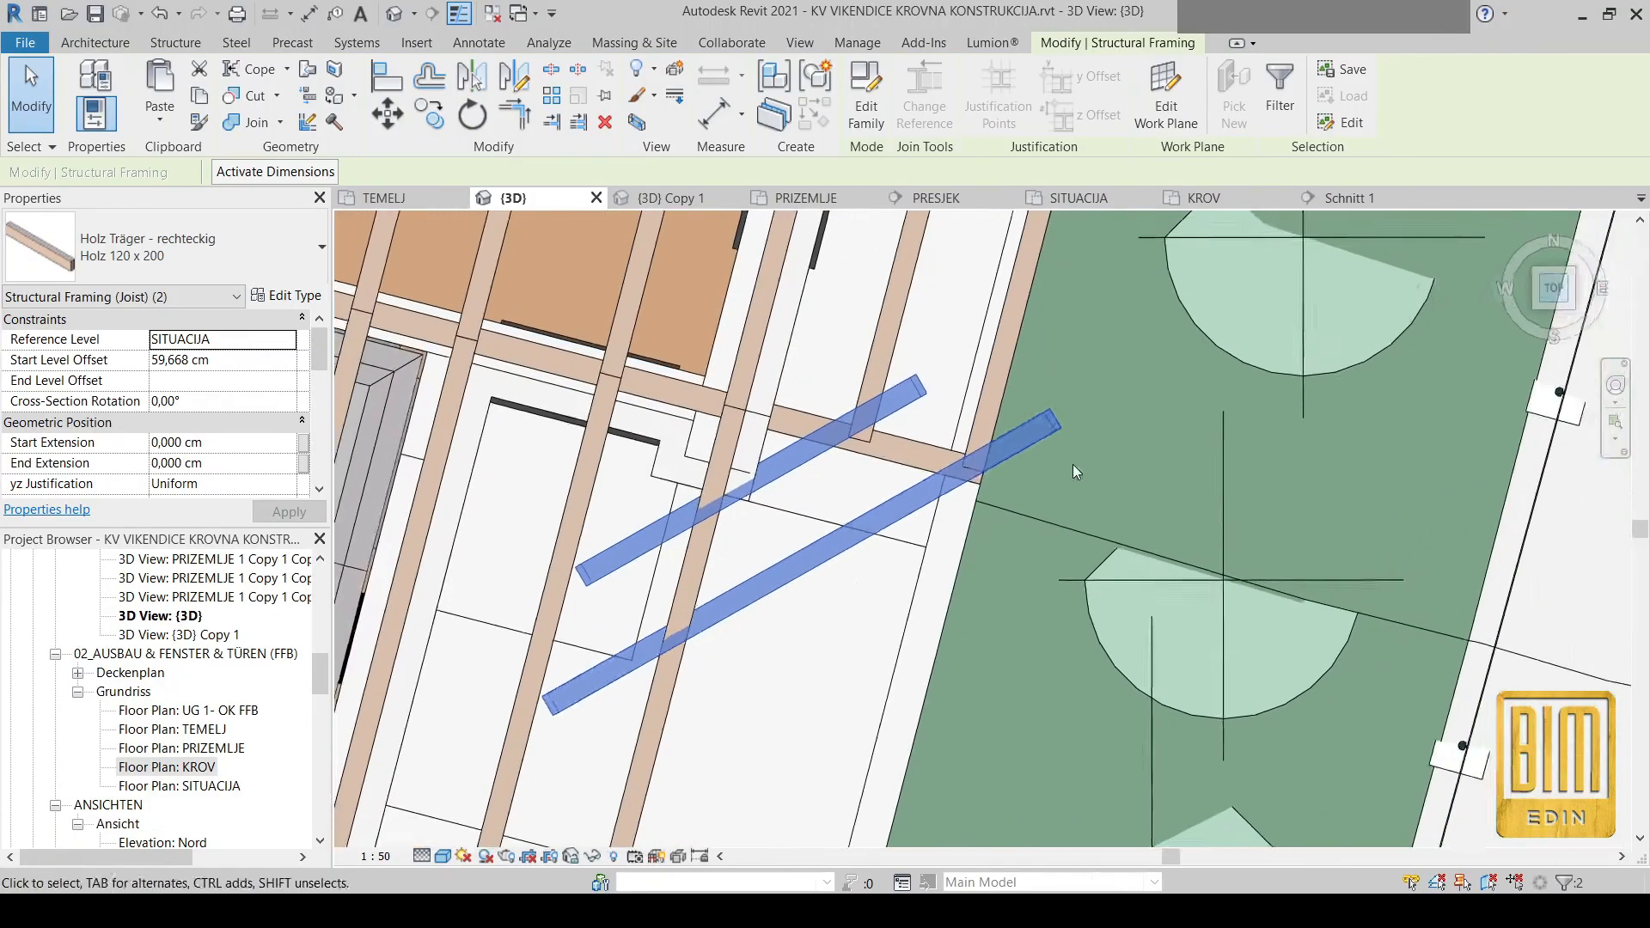
pyautogui.scroll(10, 1066, 395)
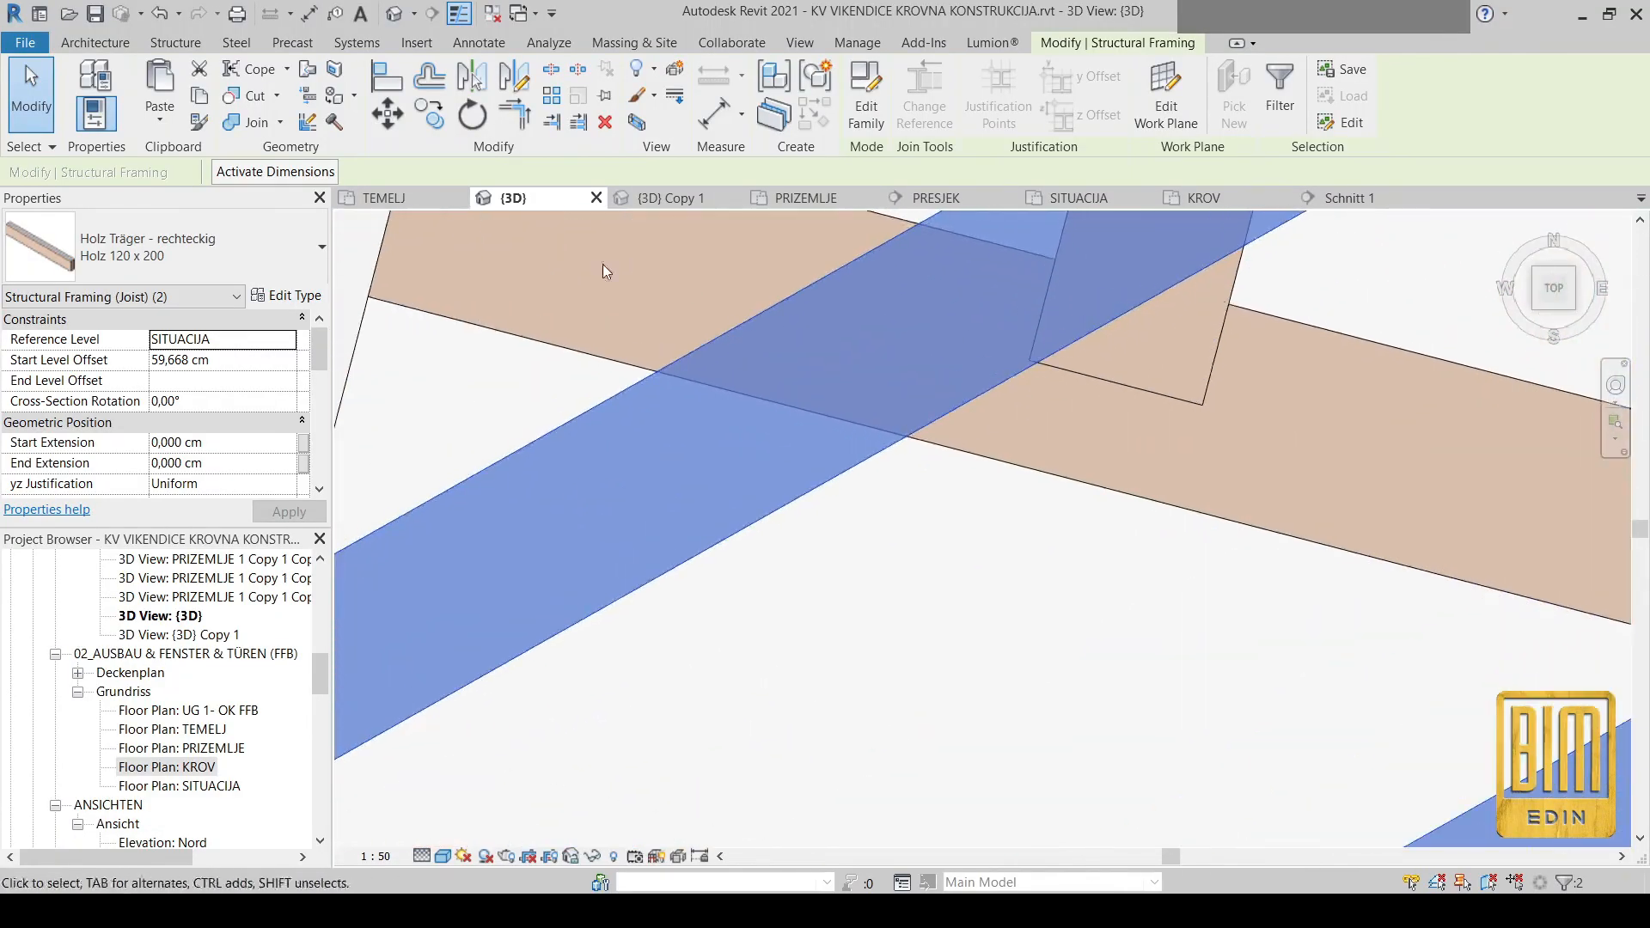
pyautogui.click(725, 315)
pyautogui.click(734, 327)
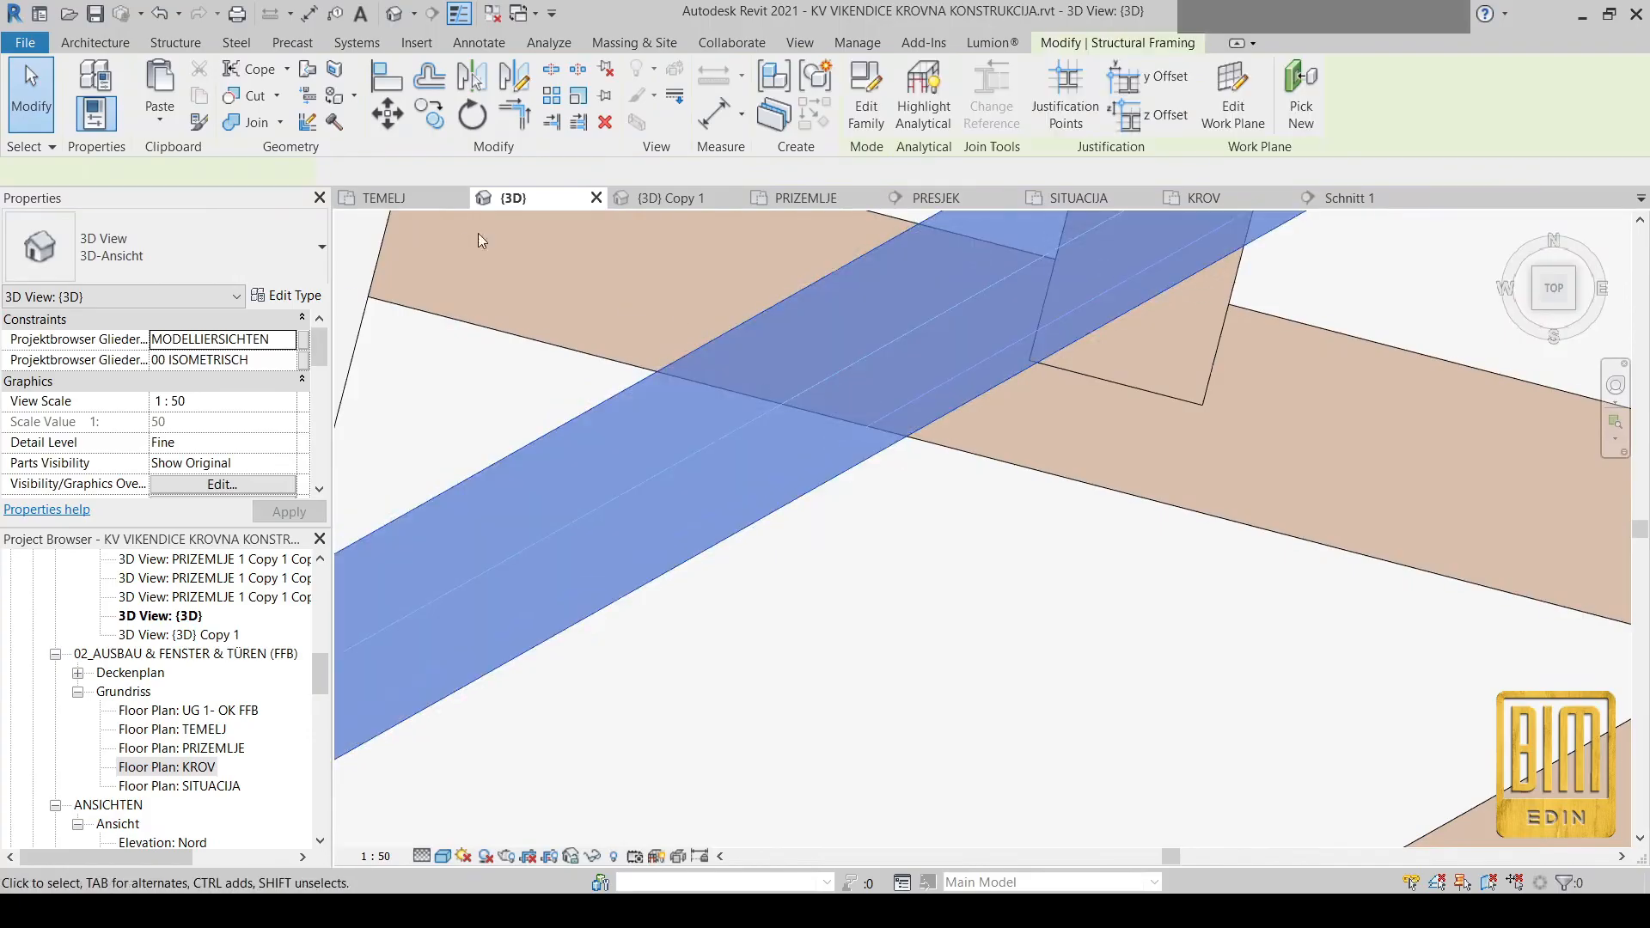
pyautogui.click(387, 113)
pyautogui.scroll(3, 1040, 378)
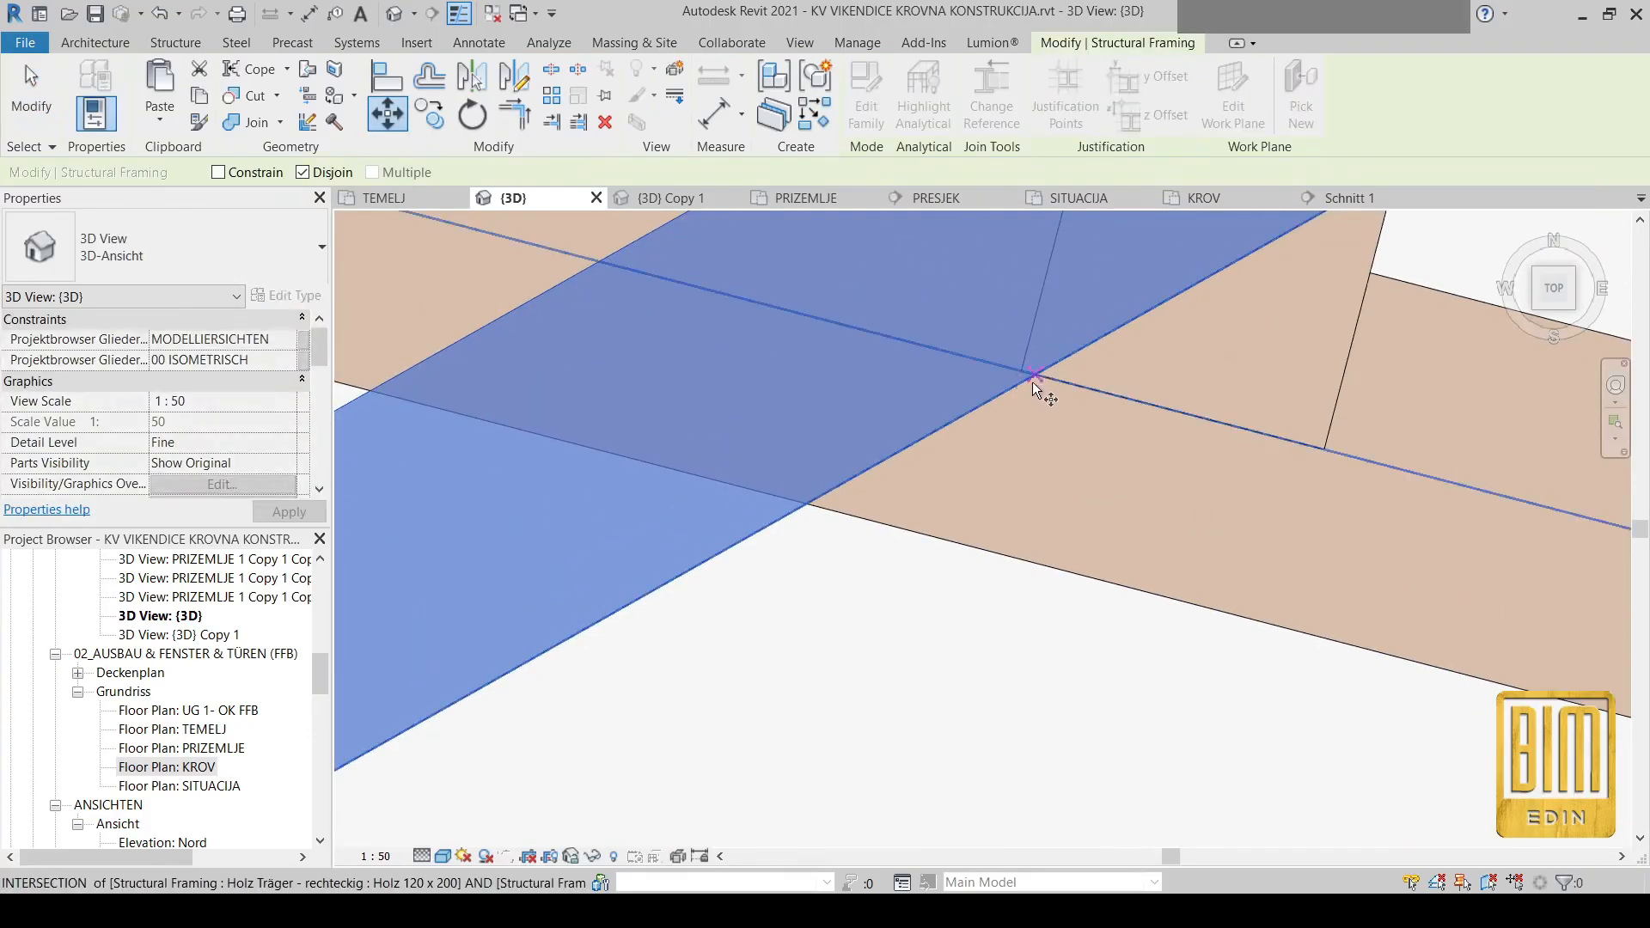
pyautogui.click(1034, 383)
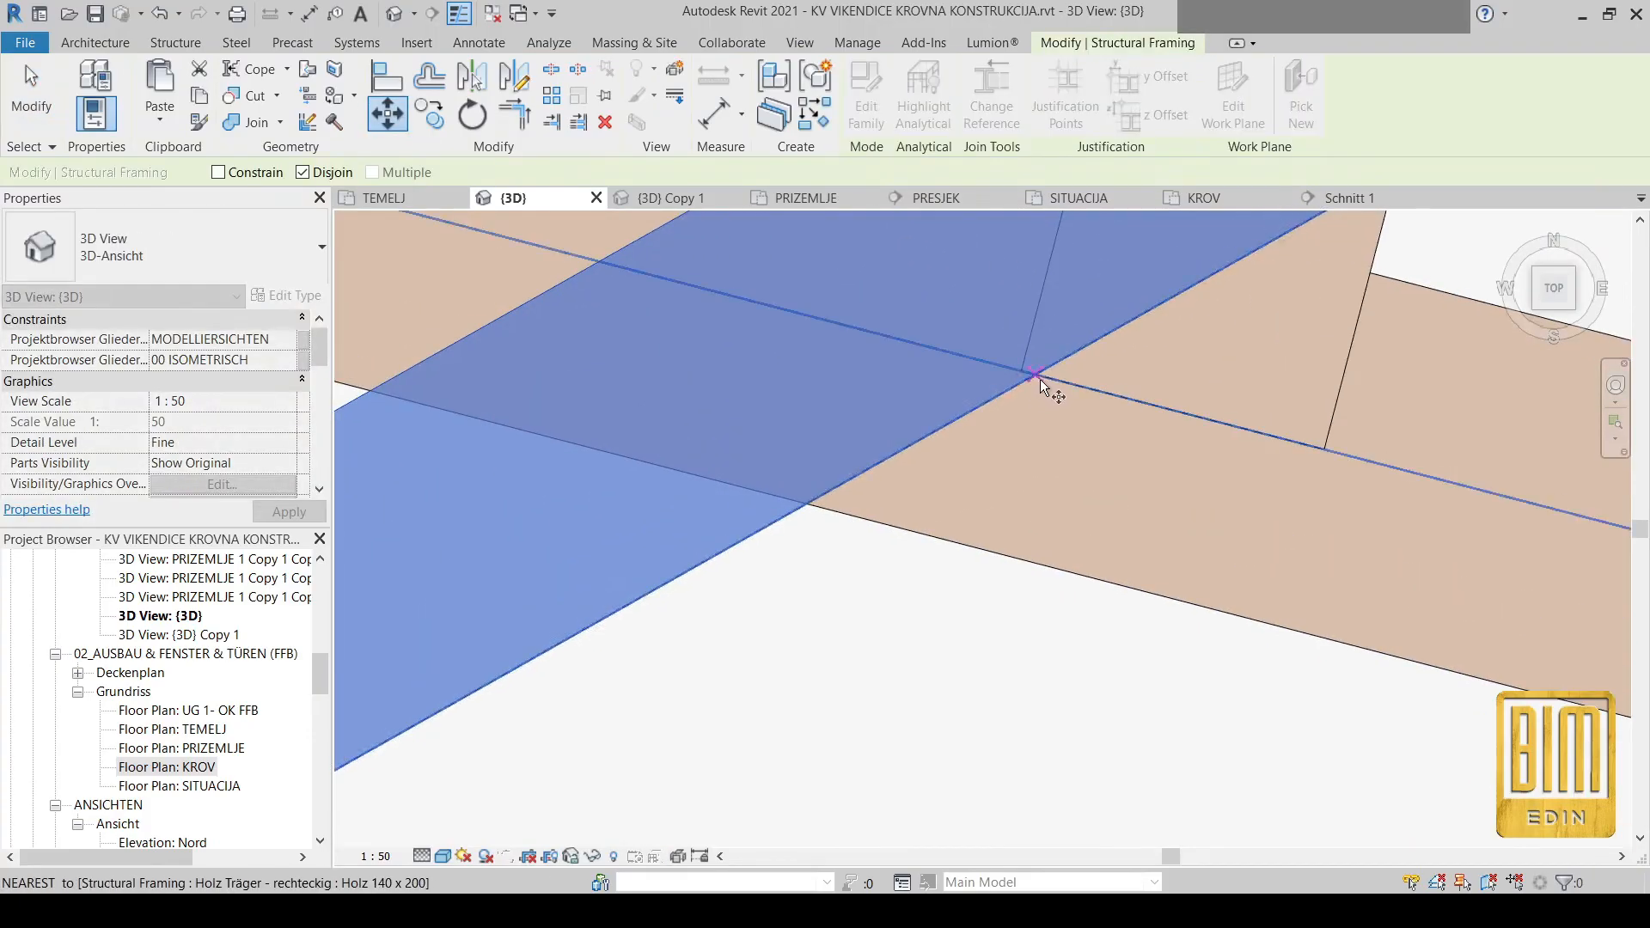
pyautogui.click(1324, 448)
pyautogui.scroll(-5, 1095, 477)
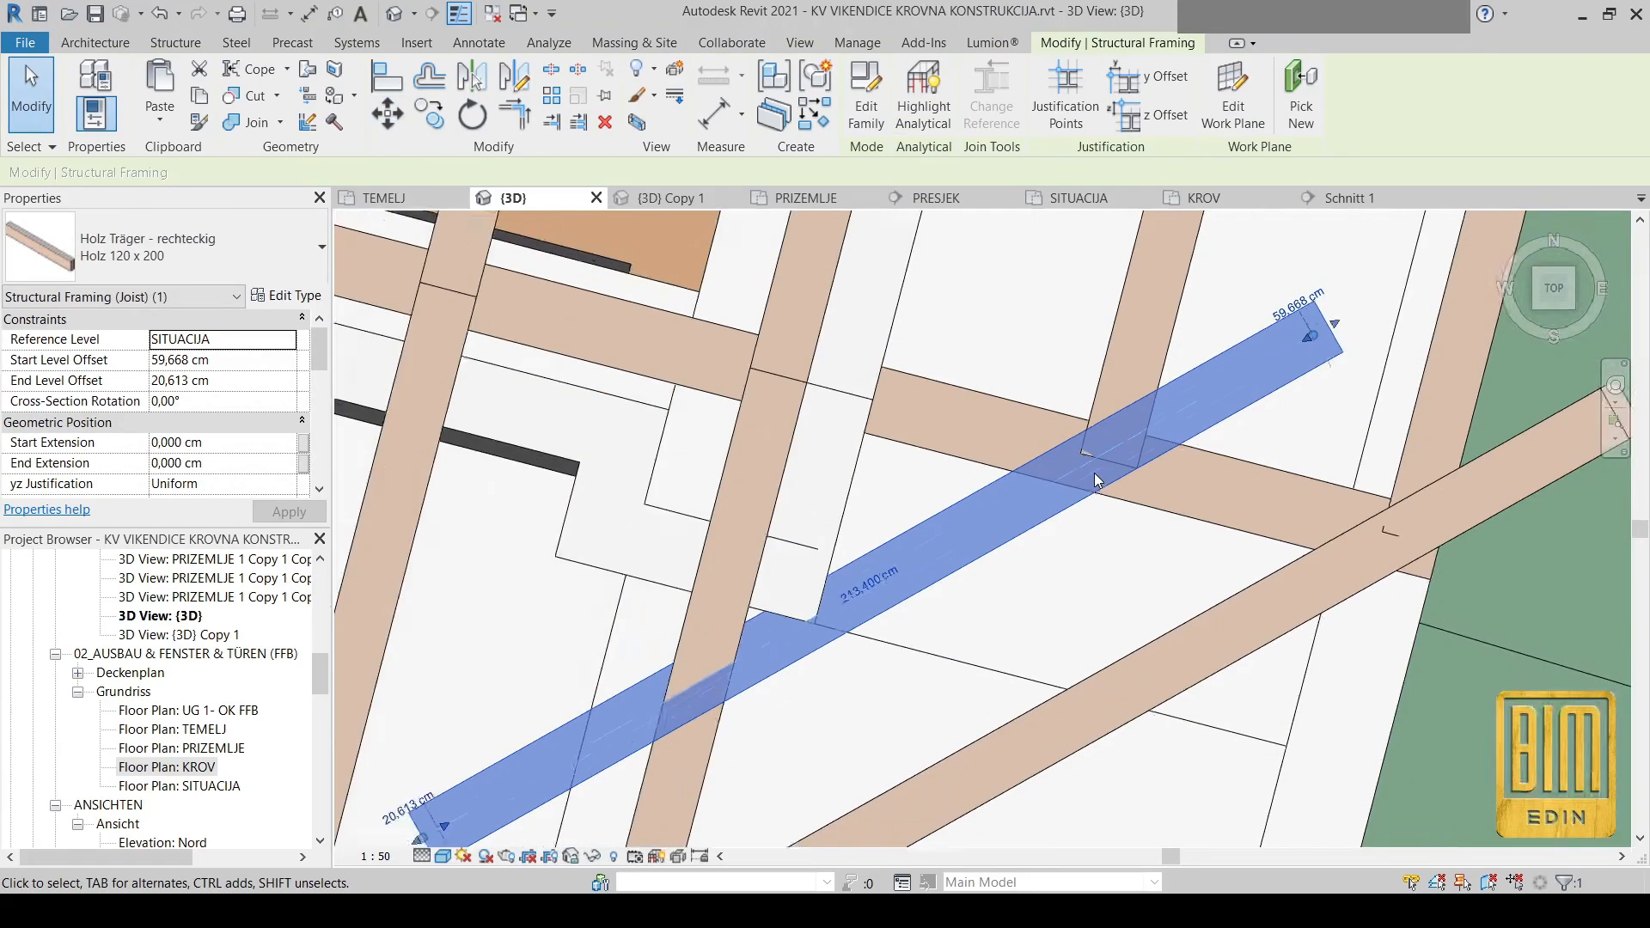
# Compare the moved diagonal beams at the living-room recess with those at the kitchen-side recess in the 3D view
pyautogui.scroll(-4, 1095, 478)
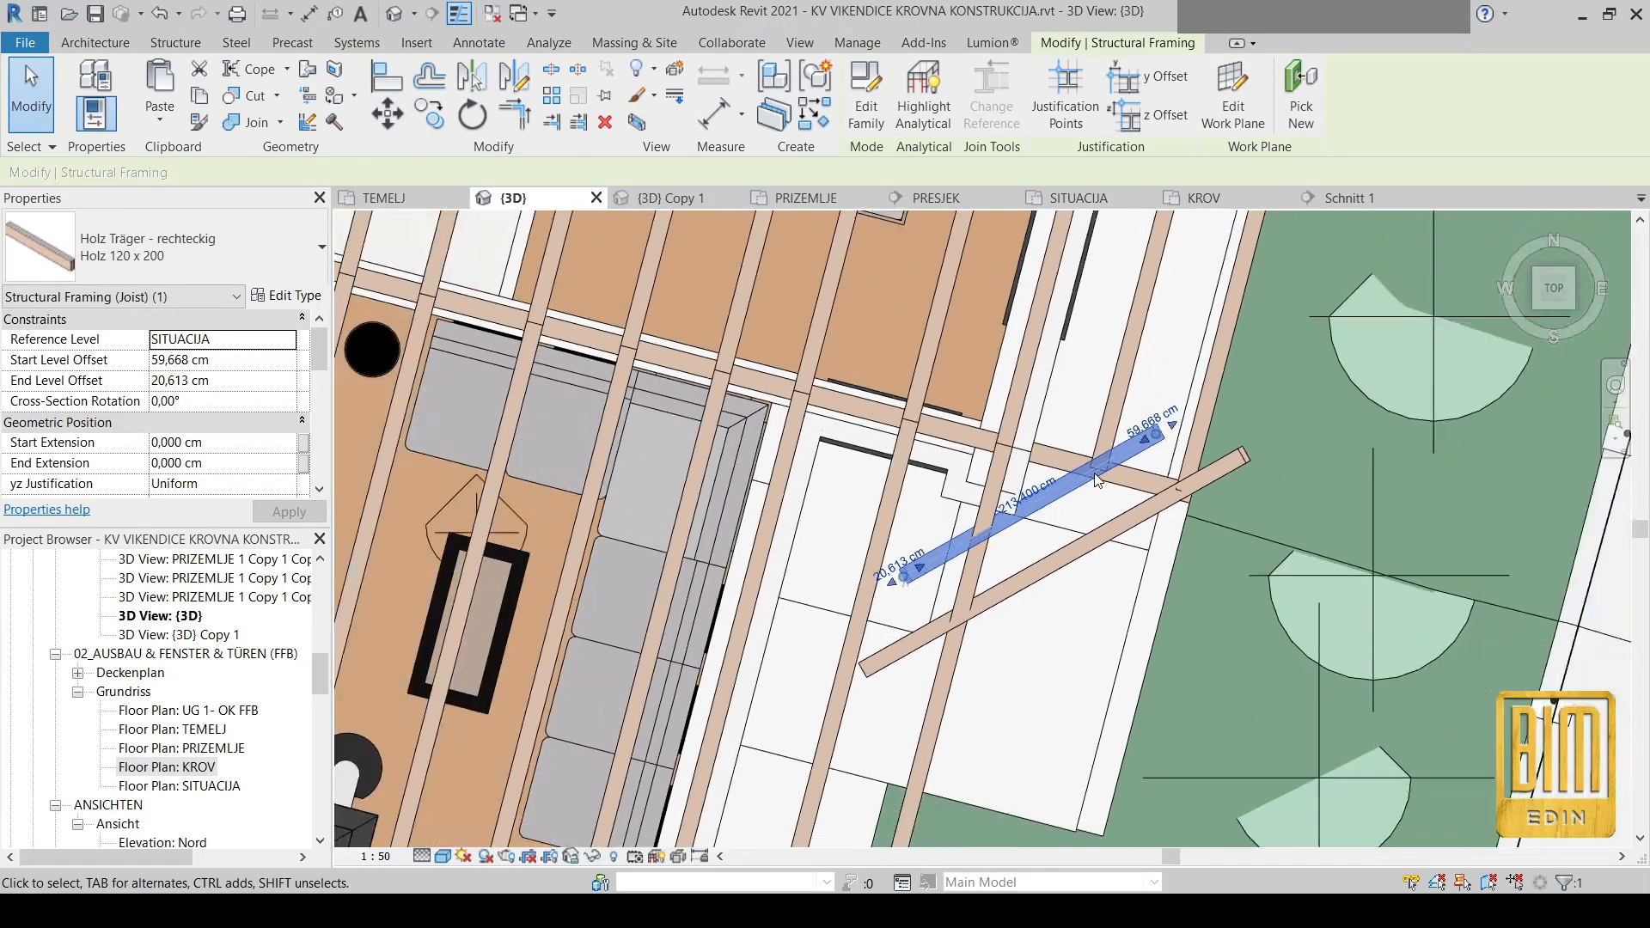
pyautogui.keyDown('shift'); pyautogui.moveTo(1155, 583); pyautogui.dragTo(1352, 482, button='middle'); pyautogui.keyUp('shift')
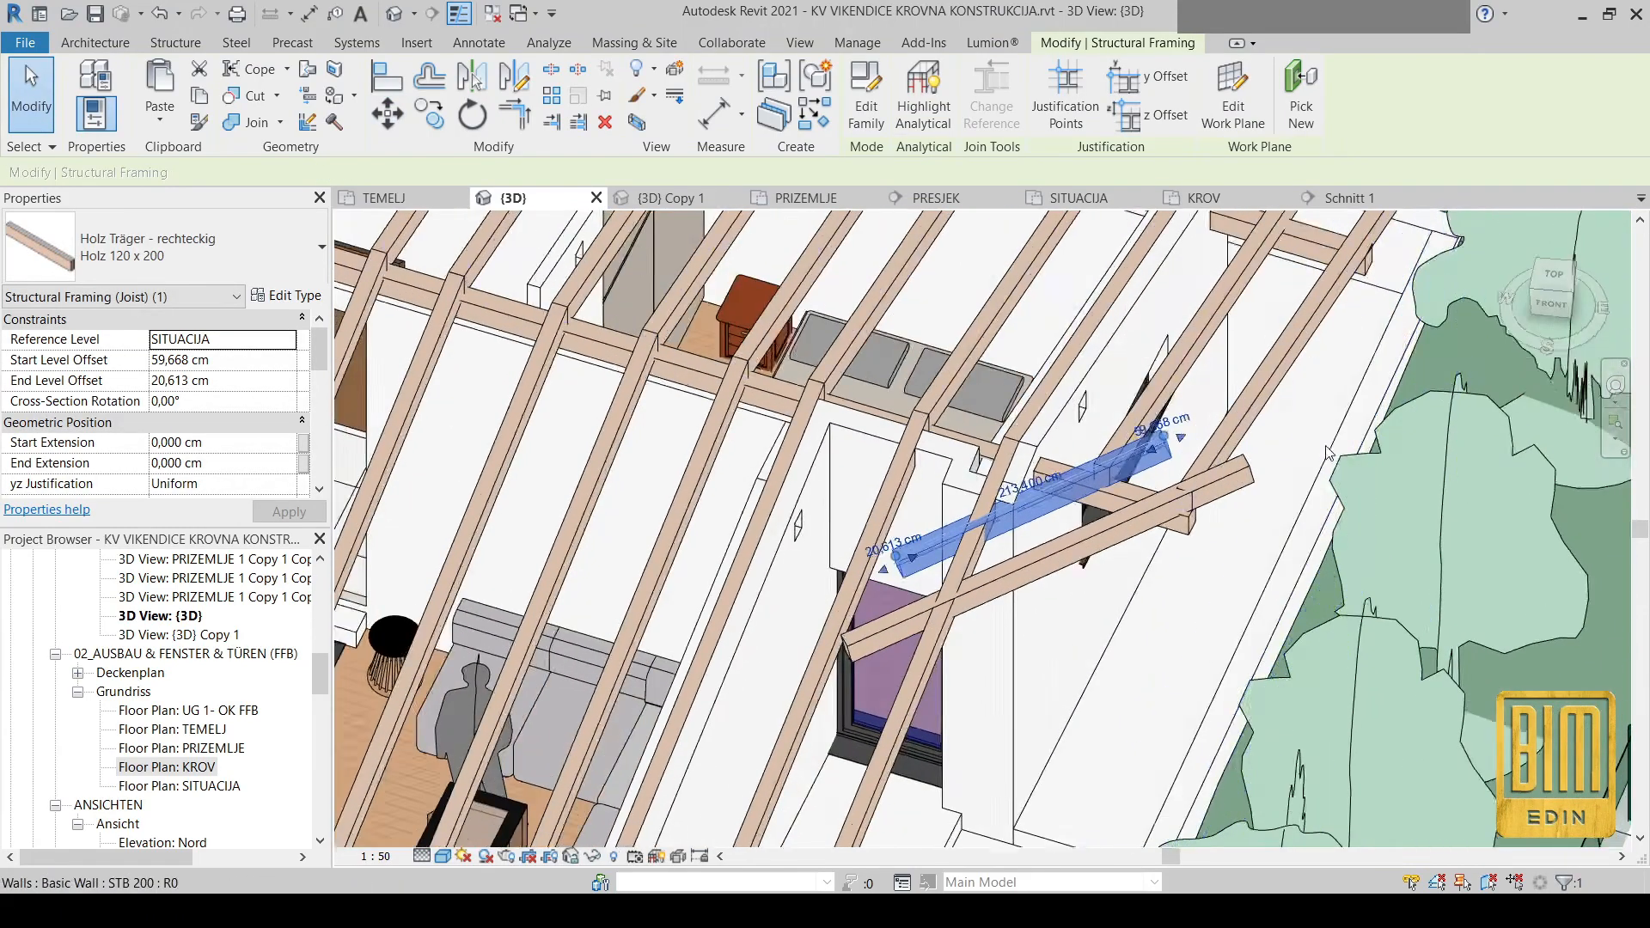
pyautogui.scroll(-1, 1352, 482)
pyautogui.scroll(6, 832, 350)
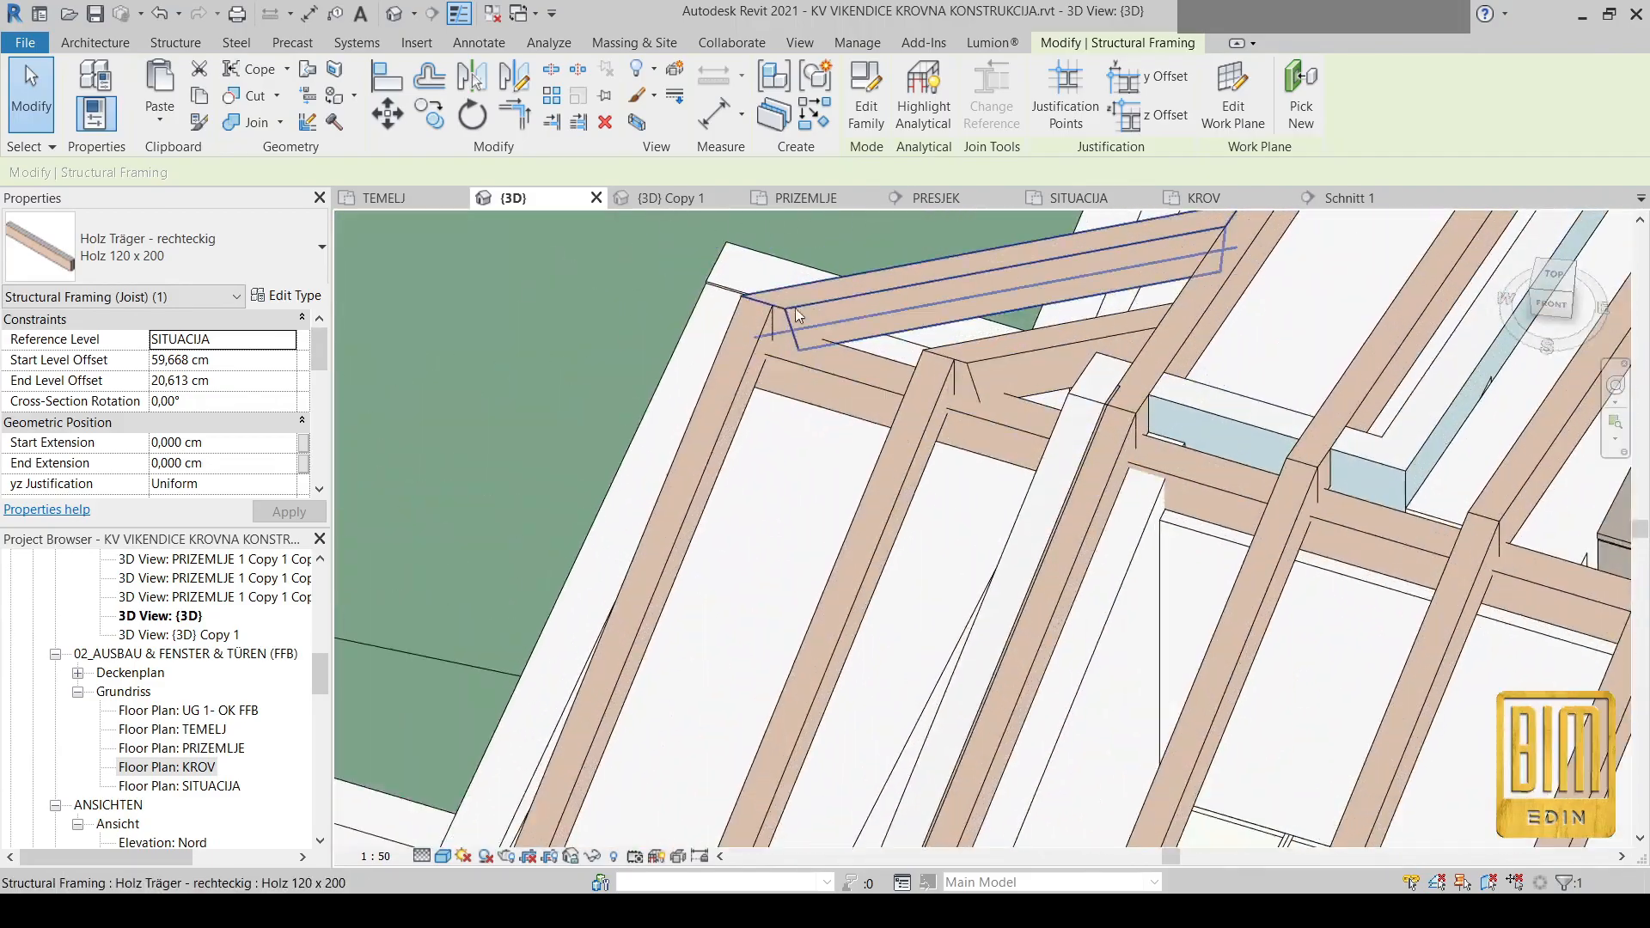
pyautogui.scroll(-4, 1074, 359)
pyautogui.keyDown('shift'); pyautogui.moveTo(883, 486); pyautogui.dragTo(998, 482, button='middle'); pyautogui.keyUp('shift')
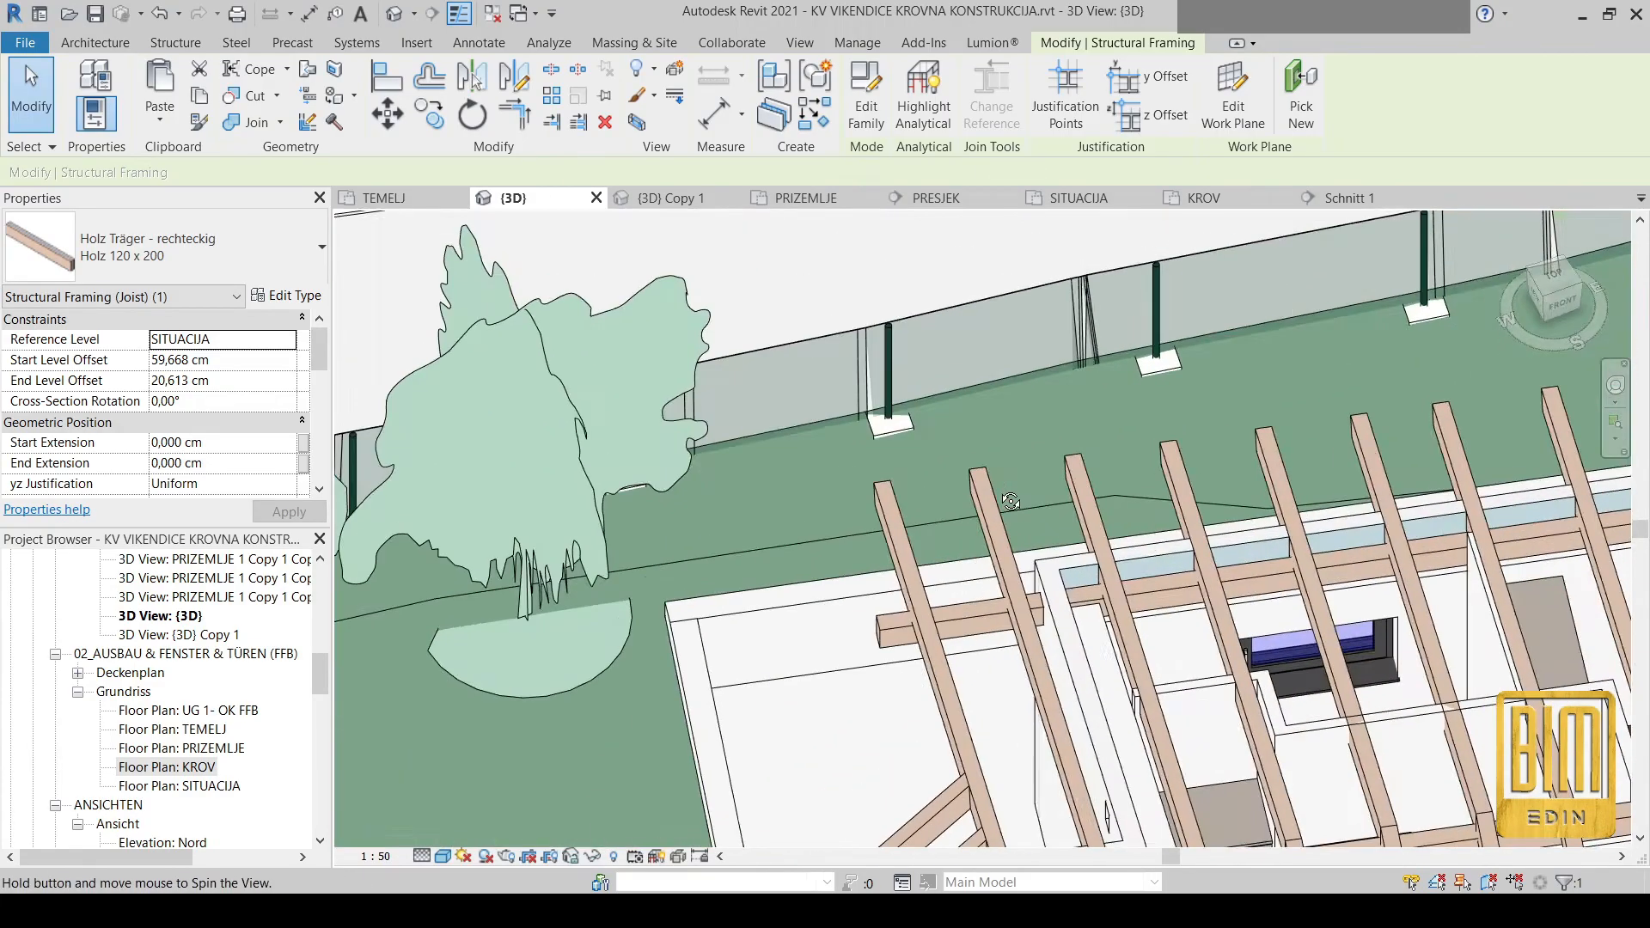
pyautogui.scroll(-5, 997, 482)
pyautogui.scroll(5, 1134, 587)
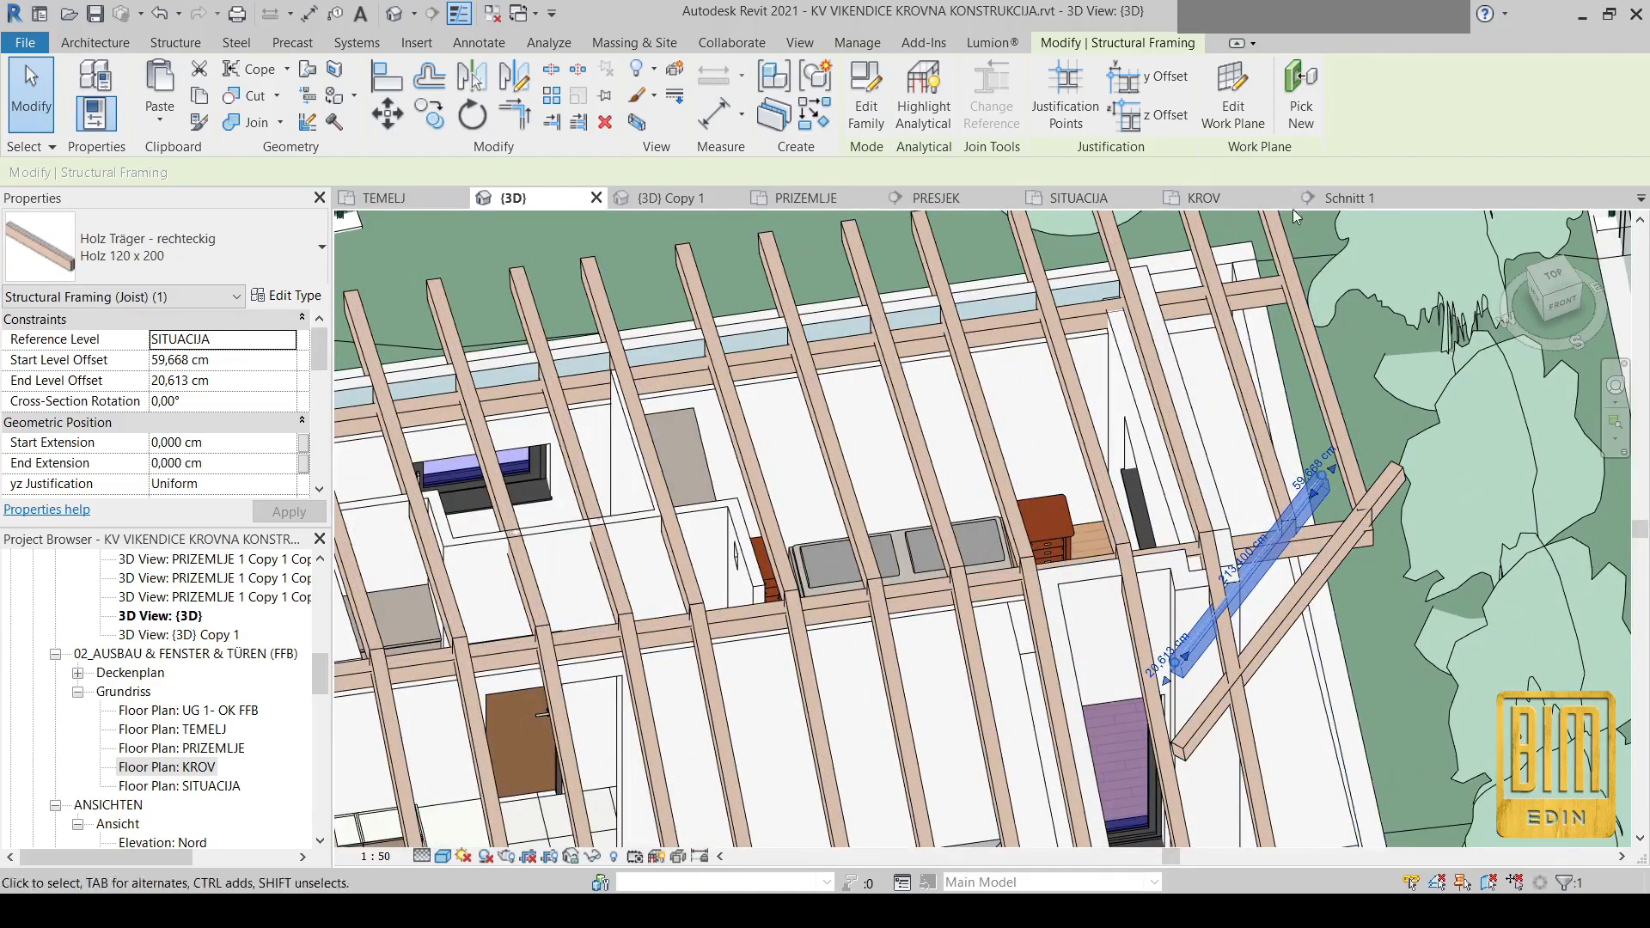
# Open the KROV floor plan and align the outermost rafter's outer edge with the outer edge of the cut timber beam at the living-room recess
pyautogui.click(1204, 199)
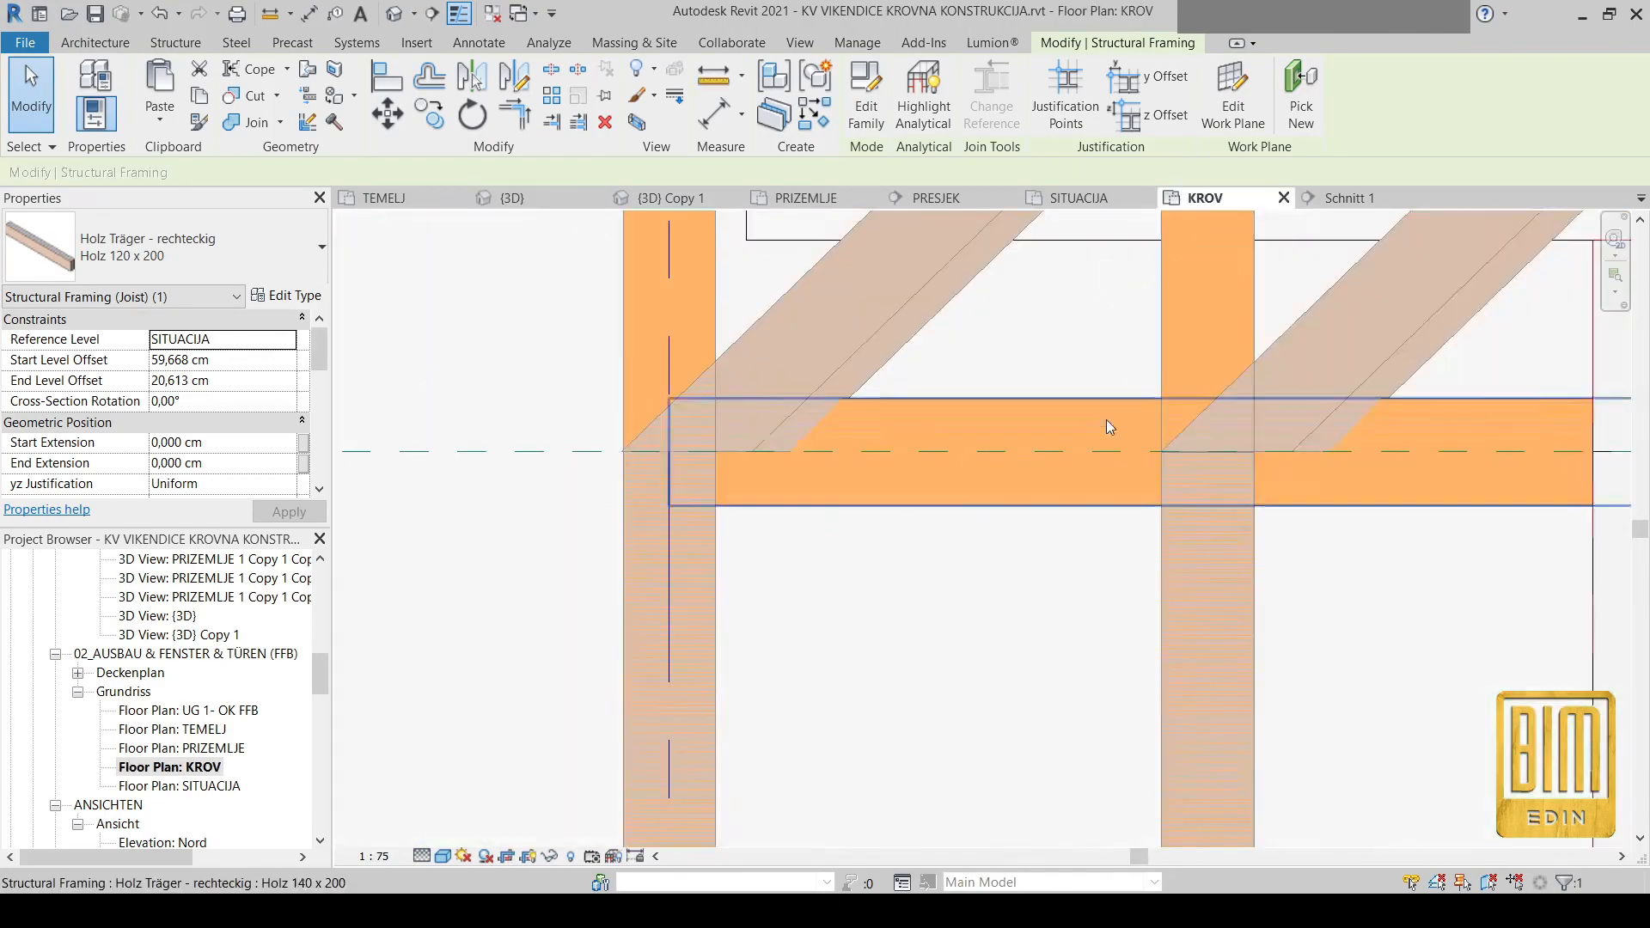
pyautogui.scroll(-3, 621, 581)
pyautogui.scroll(3, 621, 581)
pyautogui.scroll(-4, 620, 581)
pyautogui.scroll(3, 1433, 602)
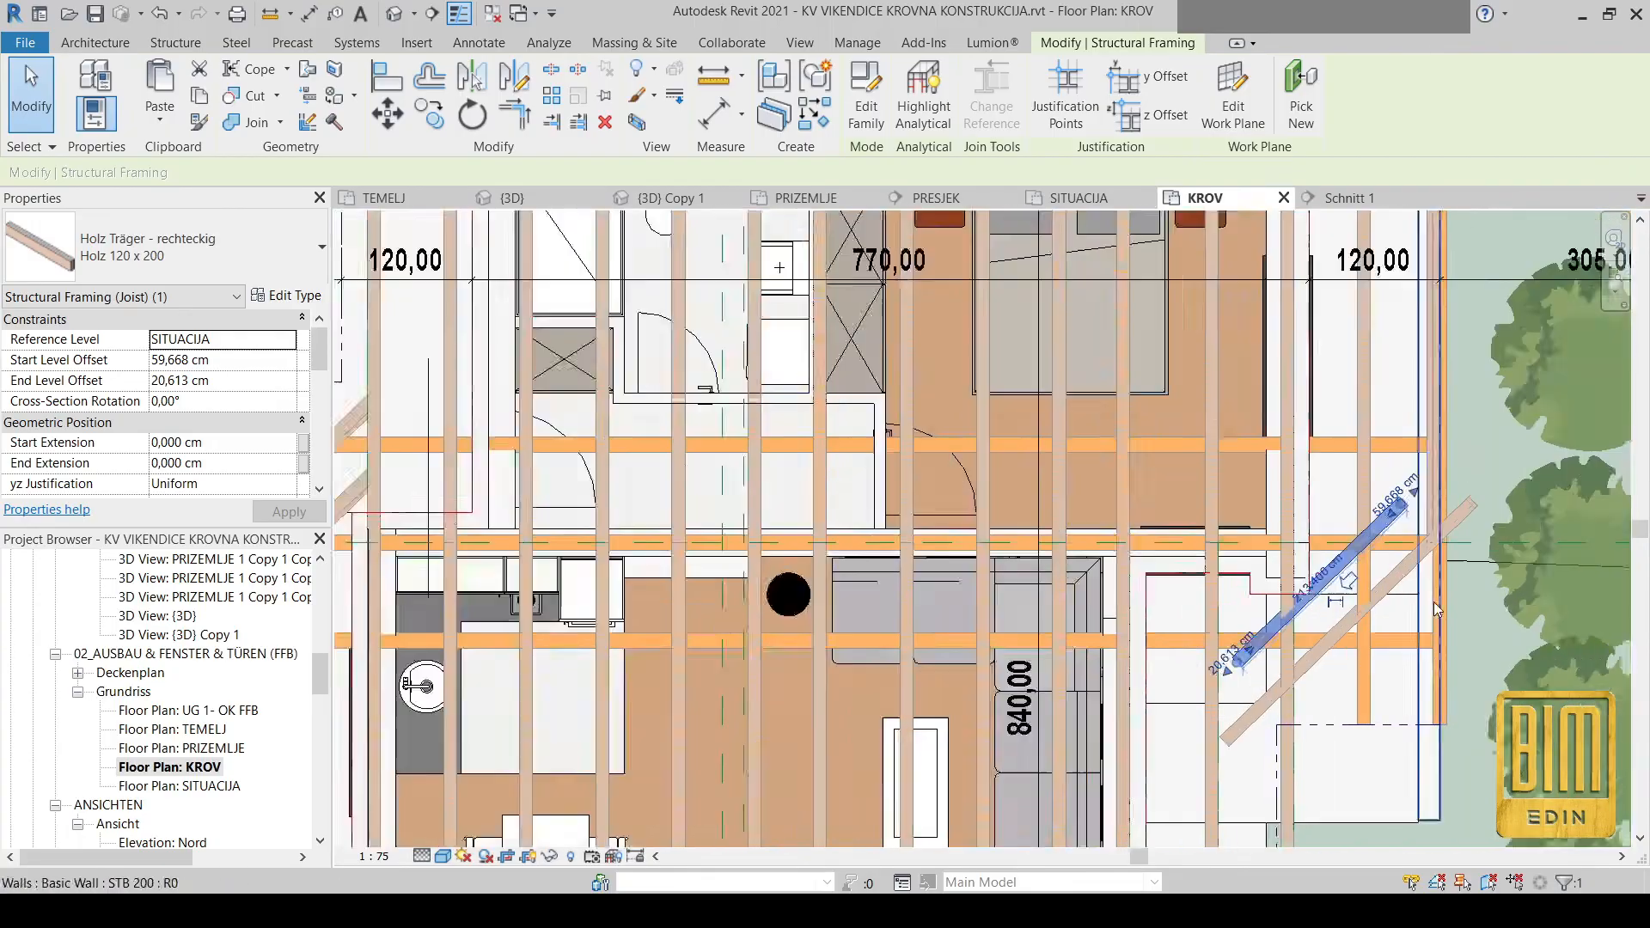
pyautogui.scroll(4, 1442, 519)
pyautogui.scroll(-4, 1442, 519)
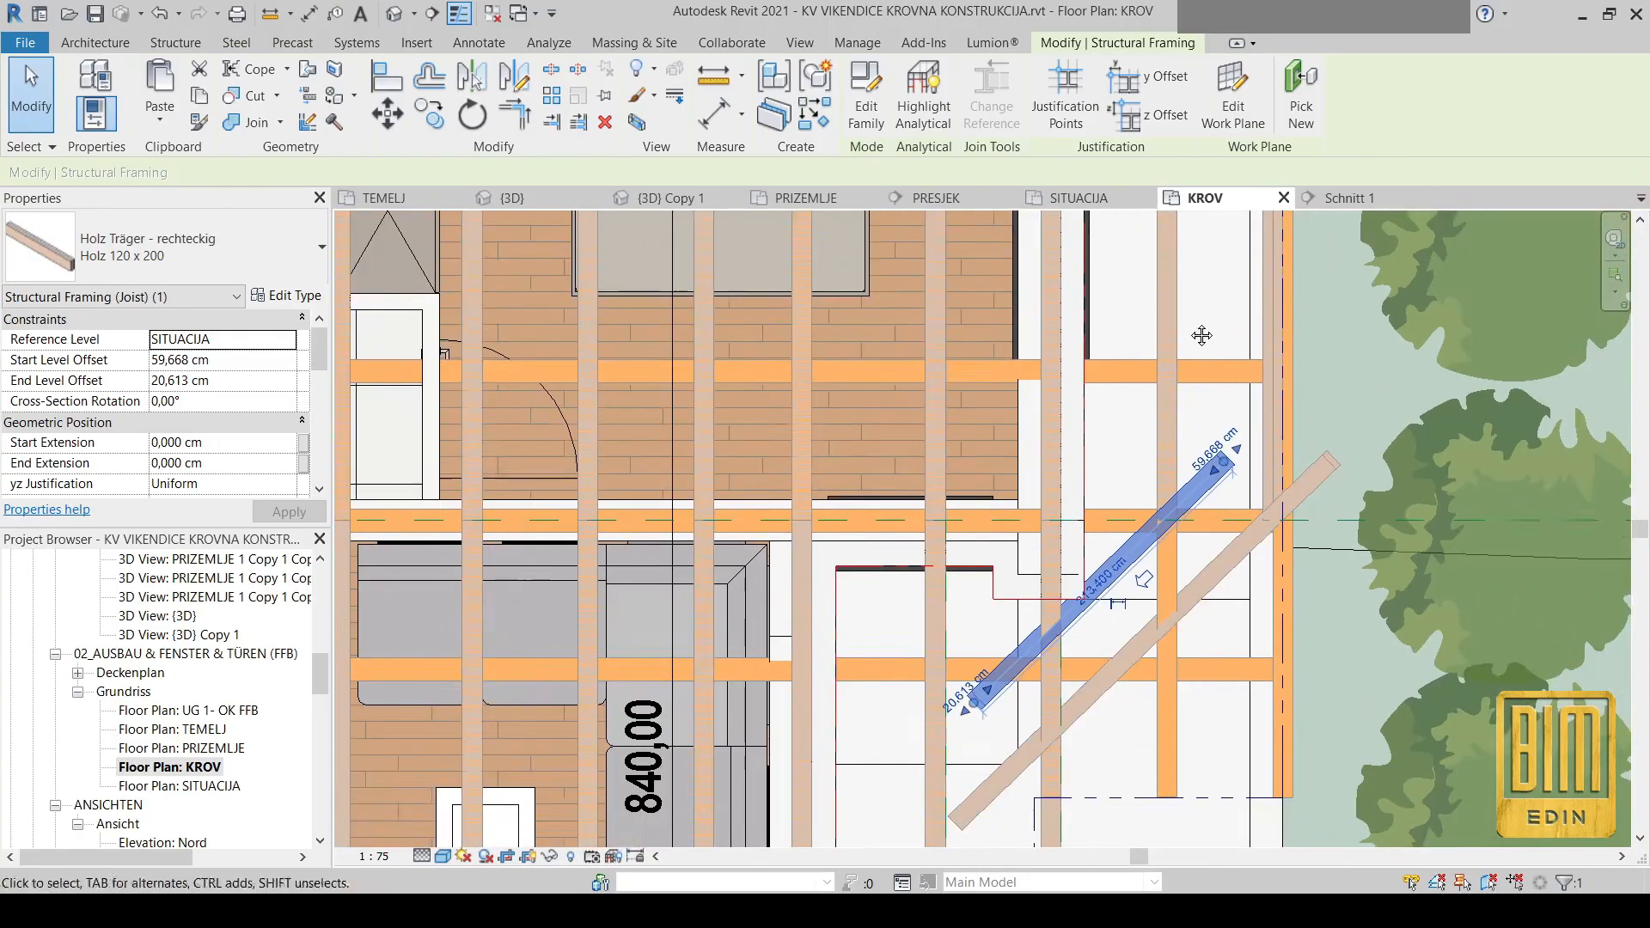
pyautogui.moveTo(1201, 335); pyautogui.dragTo(1186, 584, button='middle')
pyautogui.scroll(-3, 1260, 404)
pyautogui.scroll(1, 1267, 378)
pyautogui.scroll(3, 1271, 342)
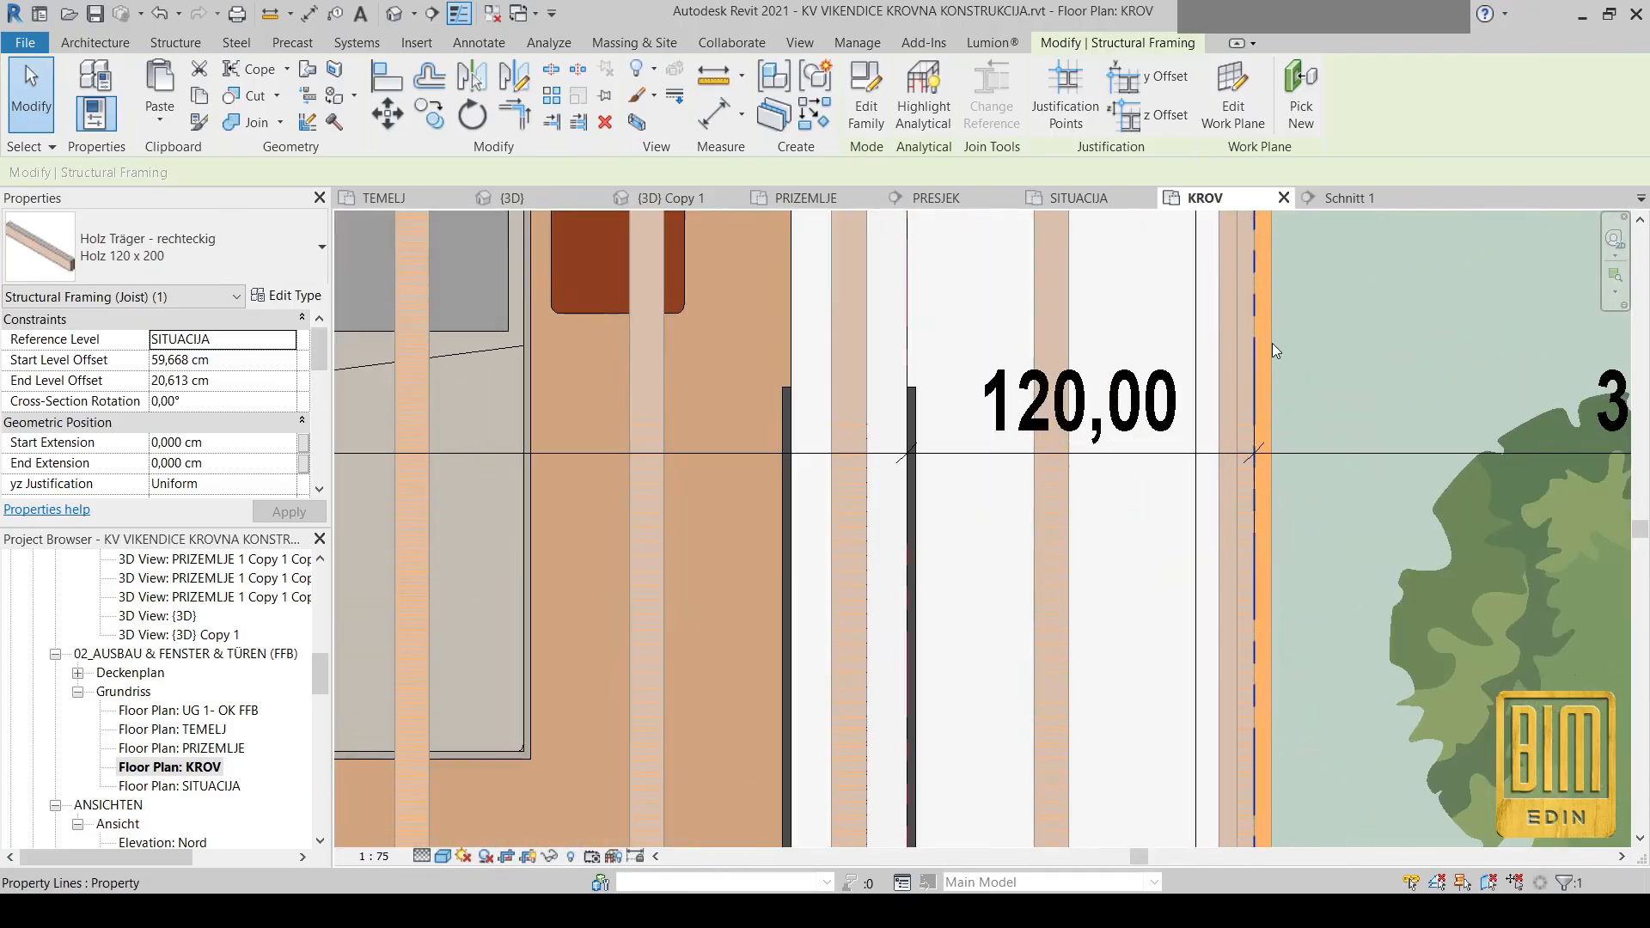
pyautogui.scroll(-2, 1270, 348)
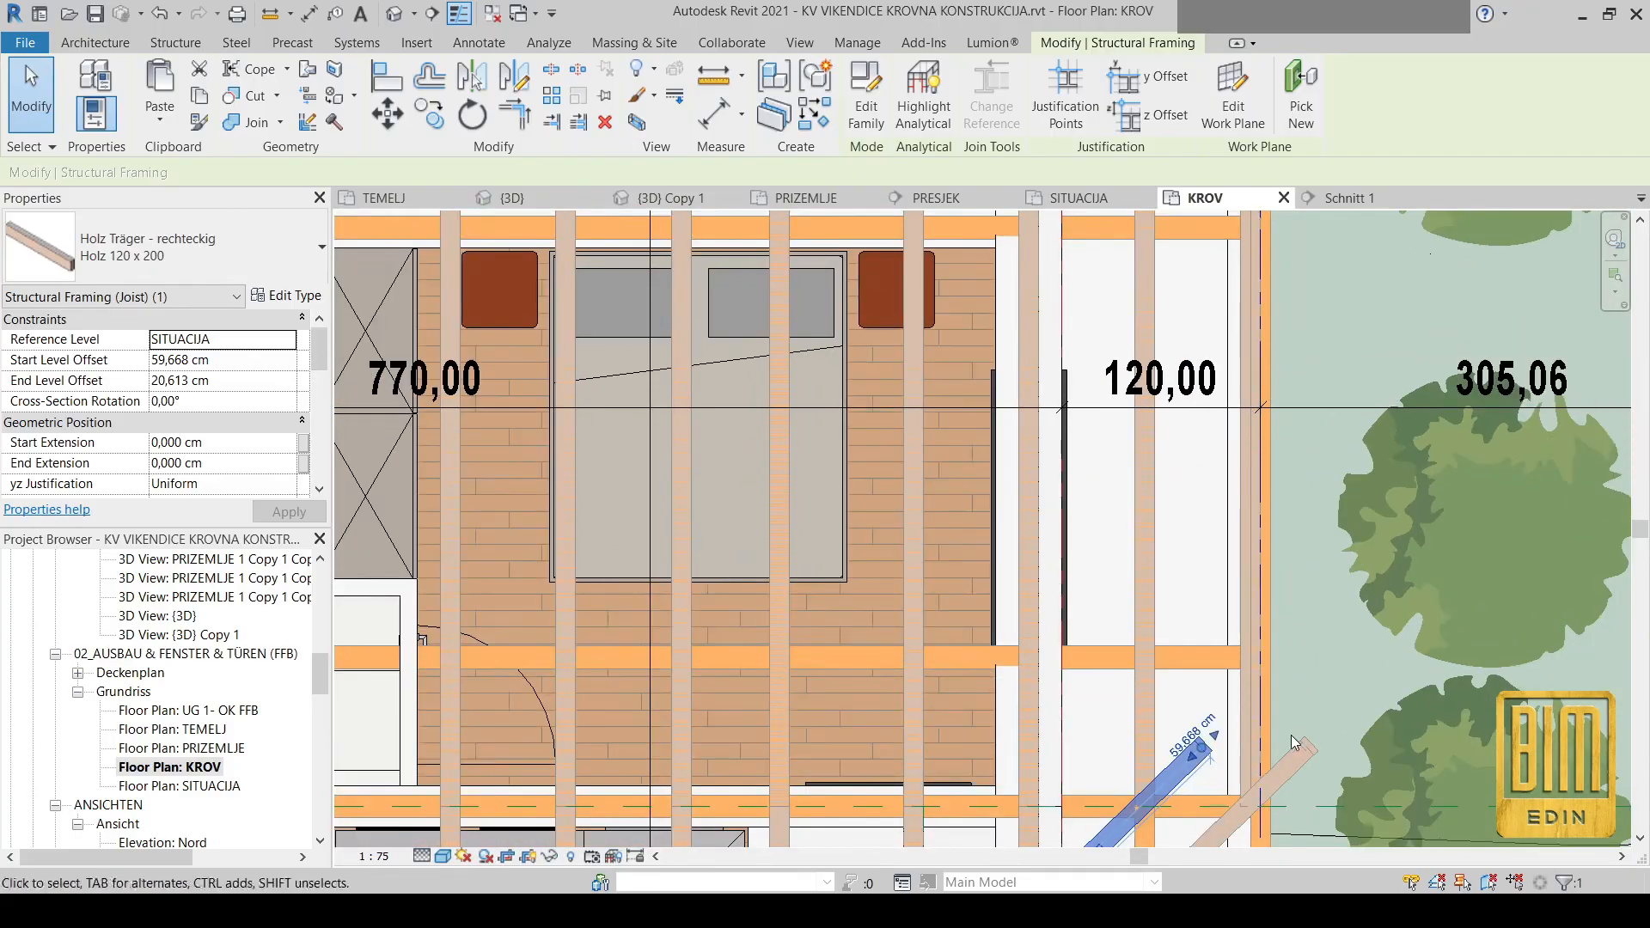
pyautogui.moveTo(1290, 739); pyautogui.dragTo(1284, 554, button='middle')
pyautogui.scroll(2, 1256, 482)
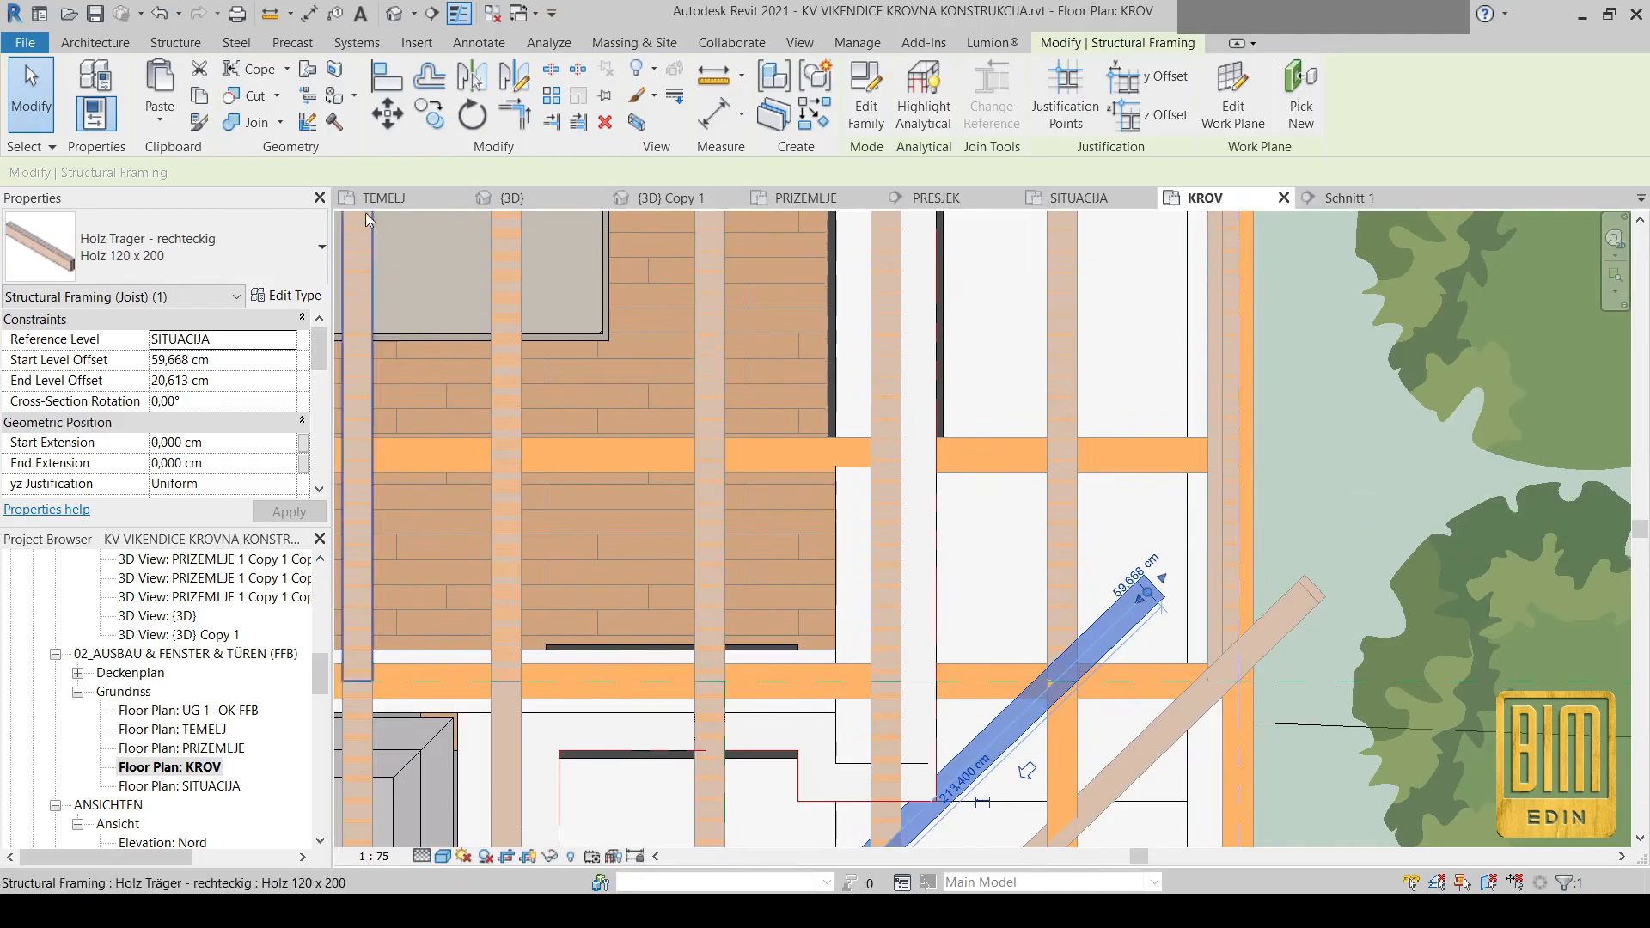
pyautogui.click(384, 75)
pyautogui.scroll(2, 1301, 566)
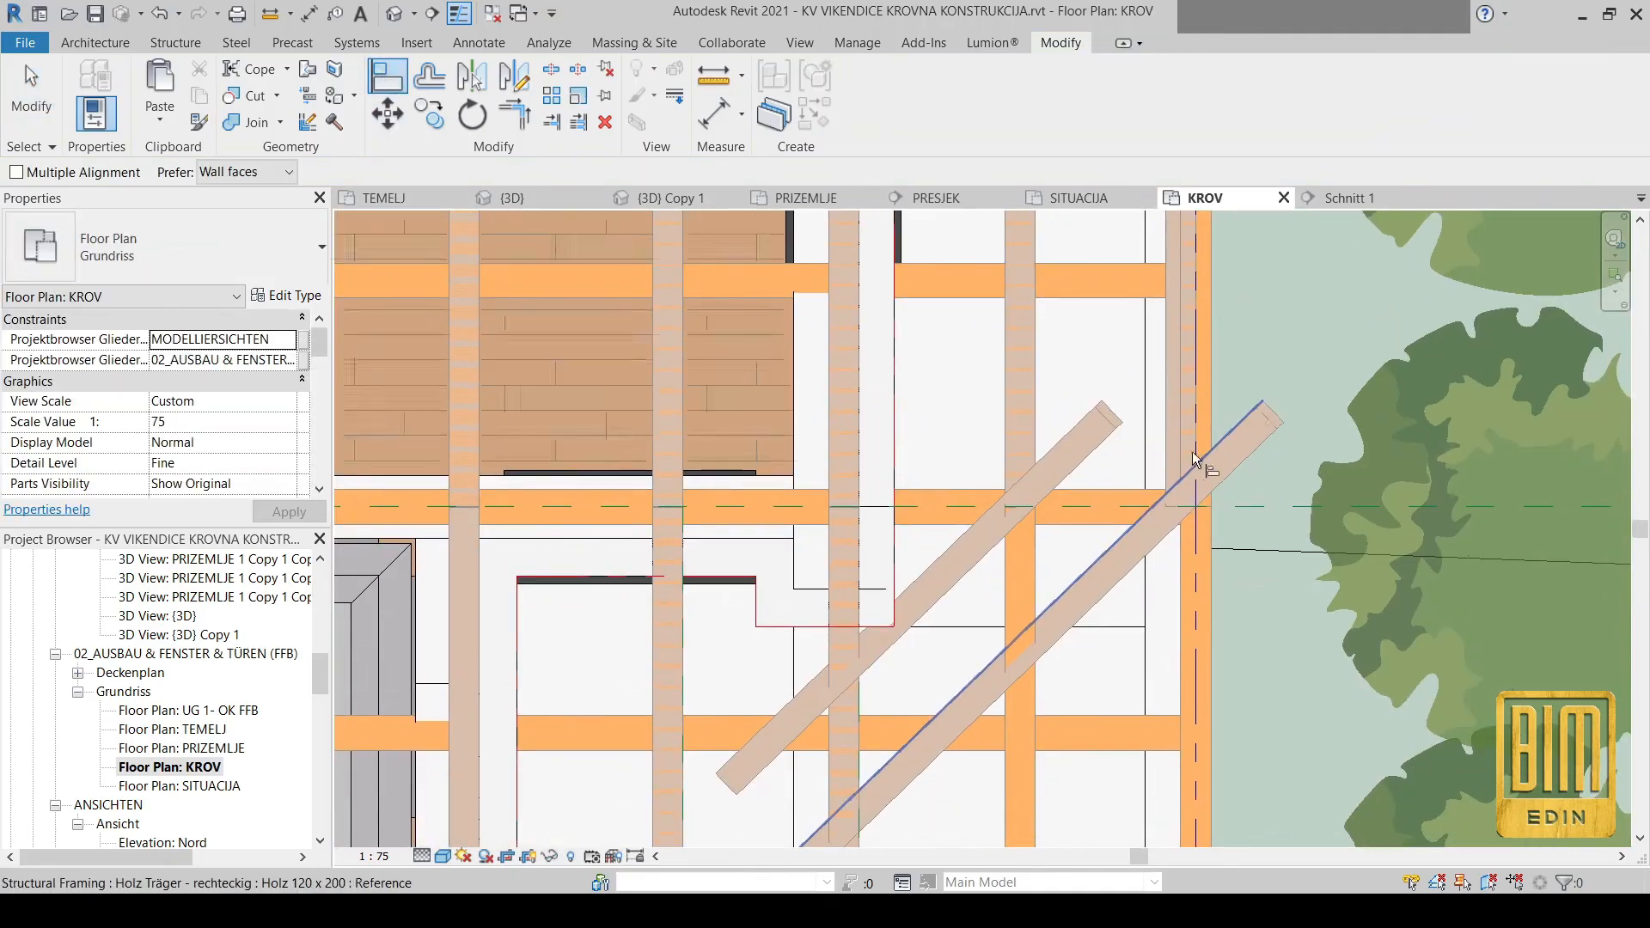
pyautogui.scroll(2, 1184, 454)
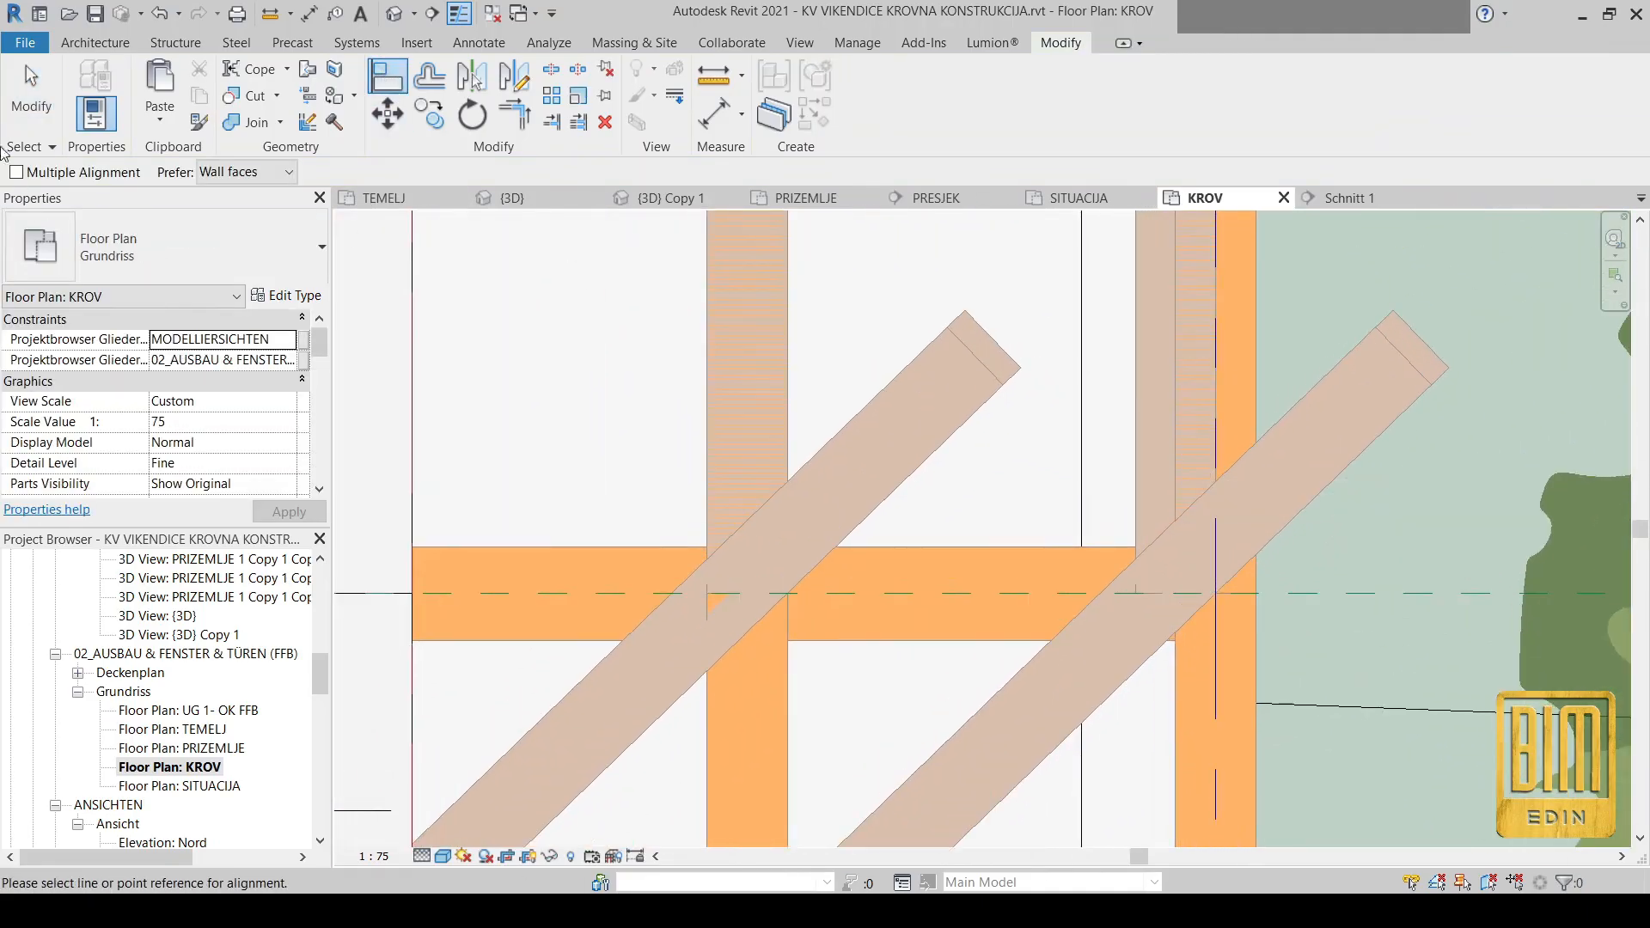
pyautogui.click(1251, 375)
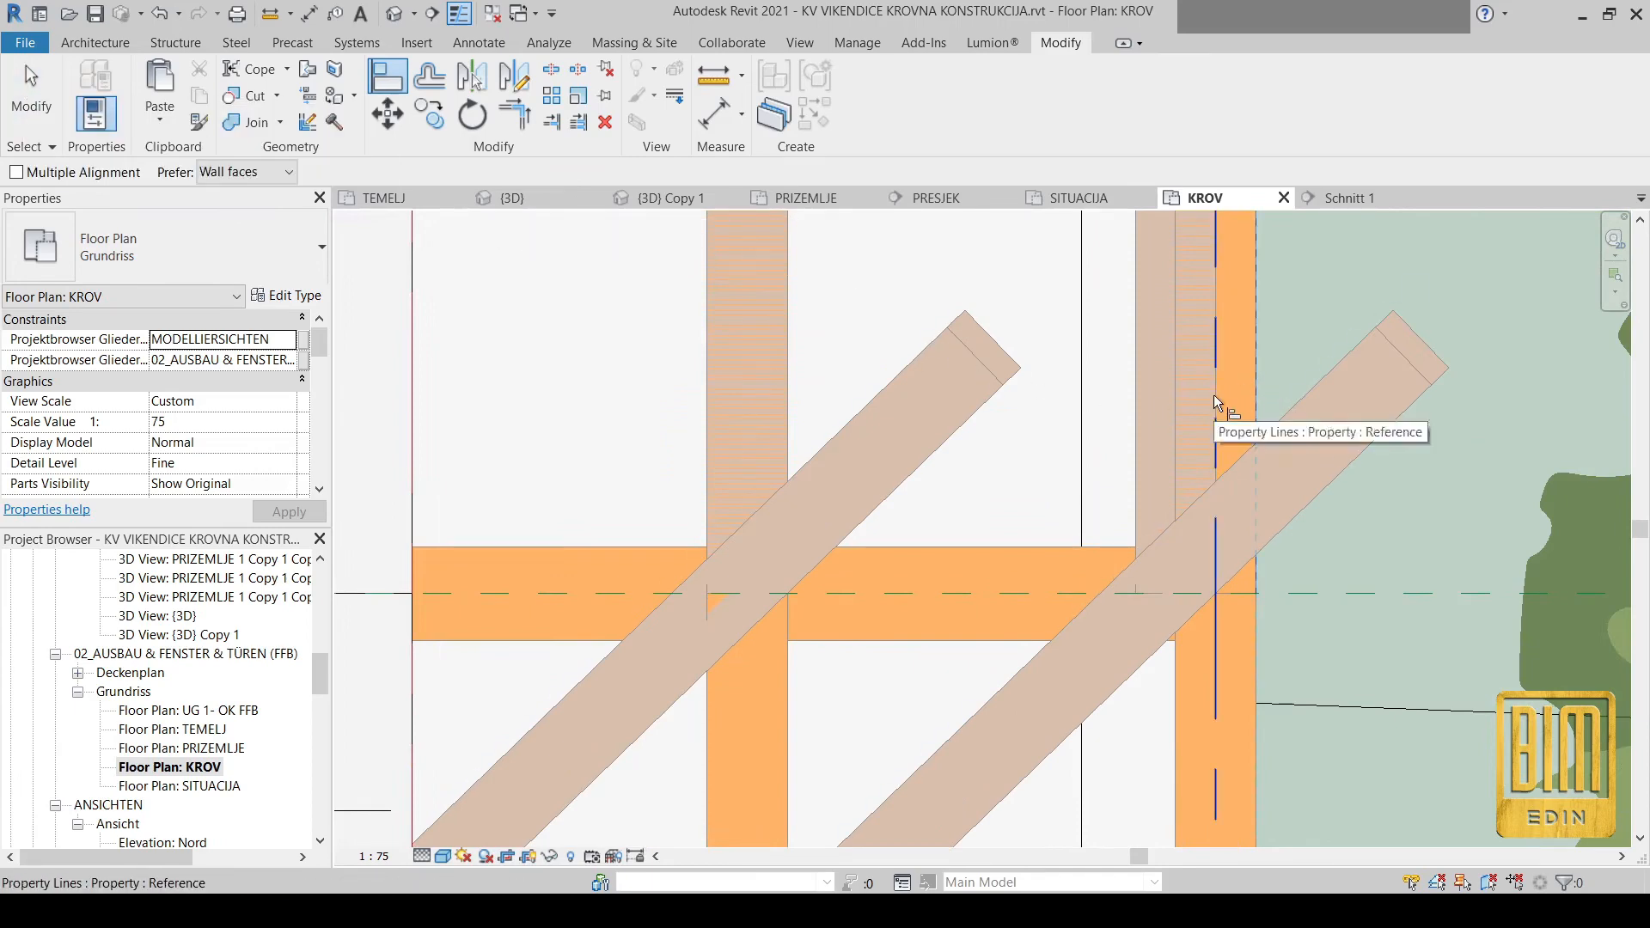
pyautogui.click(1213, 395)
# Cut the upper ends of both diagonal beams with the horizontal reference plane along the ridge purlin, with Multiple Cut on
pyautogui.scroll(-5, 1213, 395)
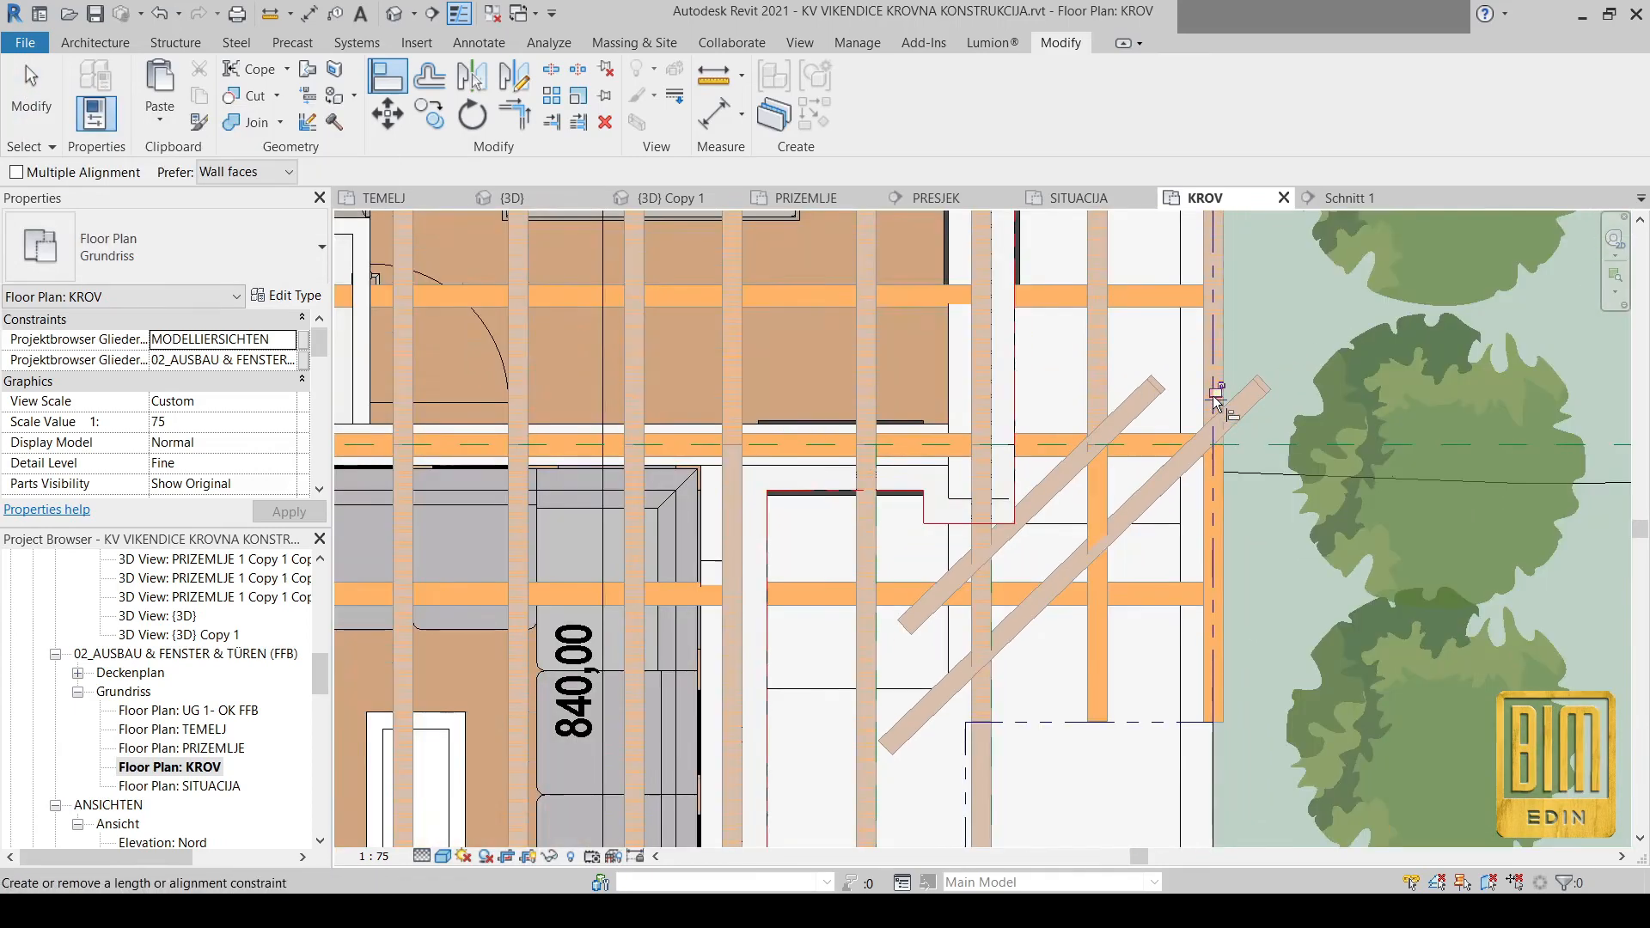
pyautogui.scroll(2, 1178, 498)
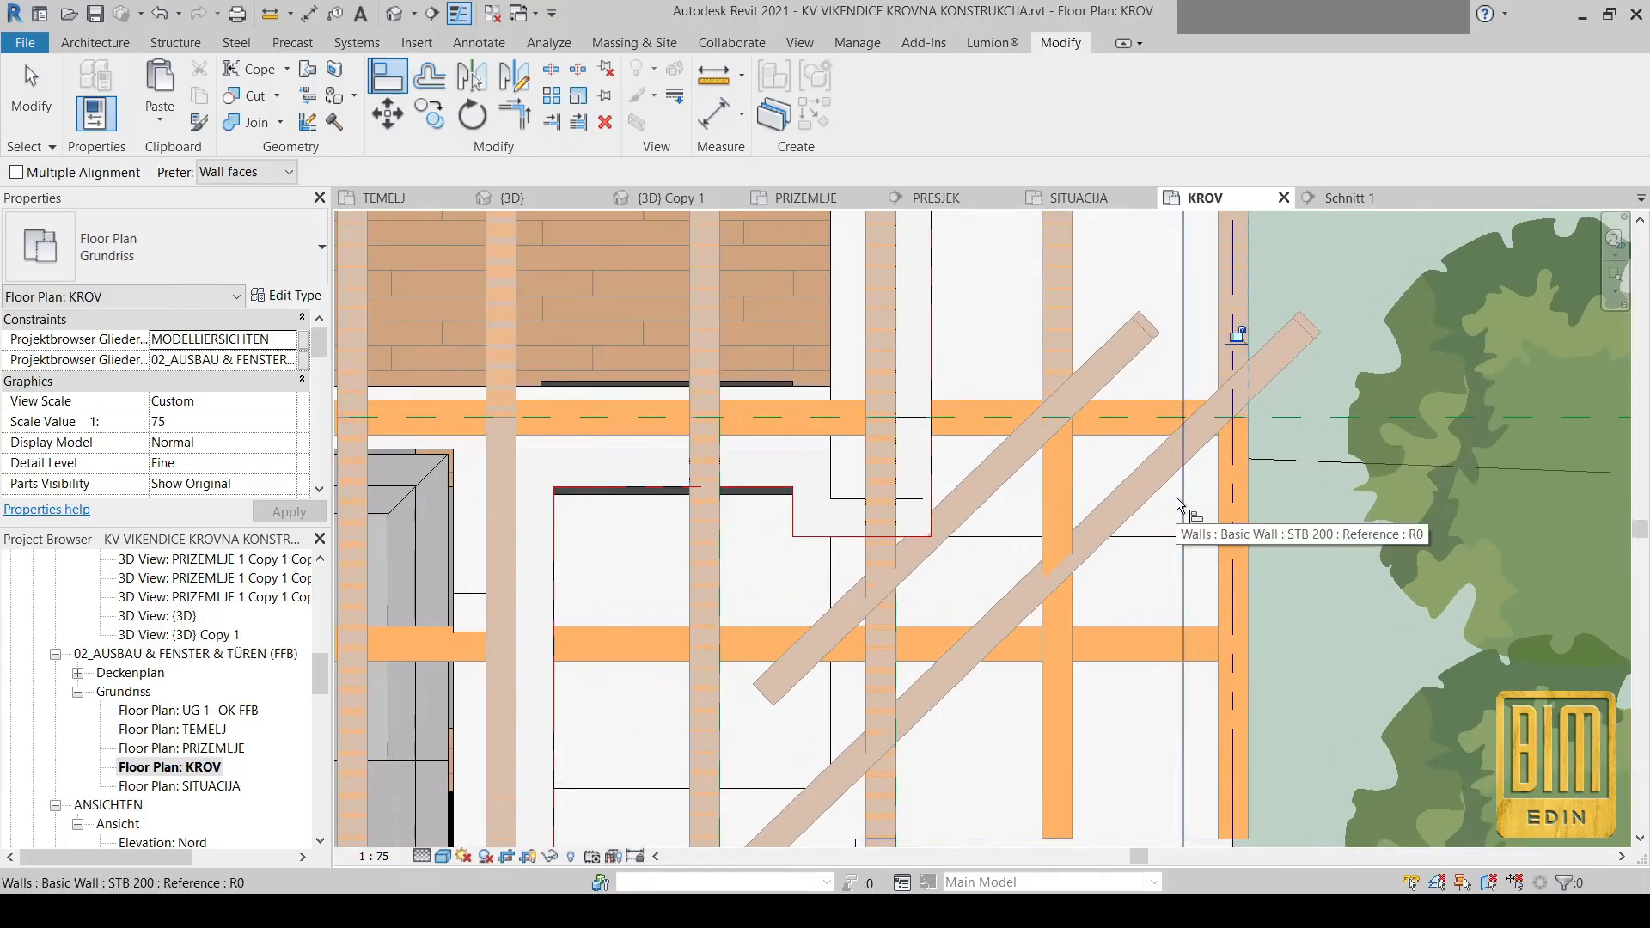
pyautogui.scroll(2, 1289, 381)
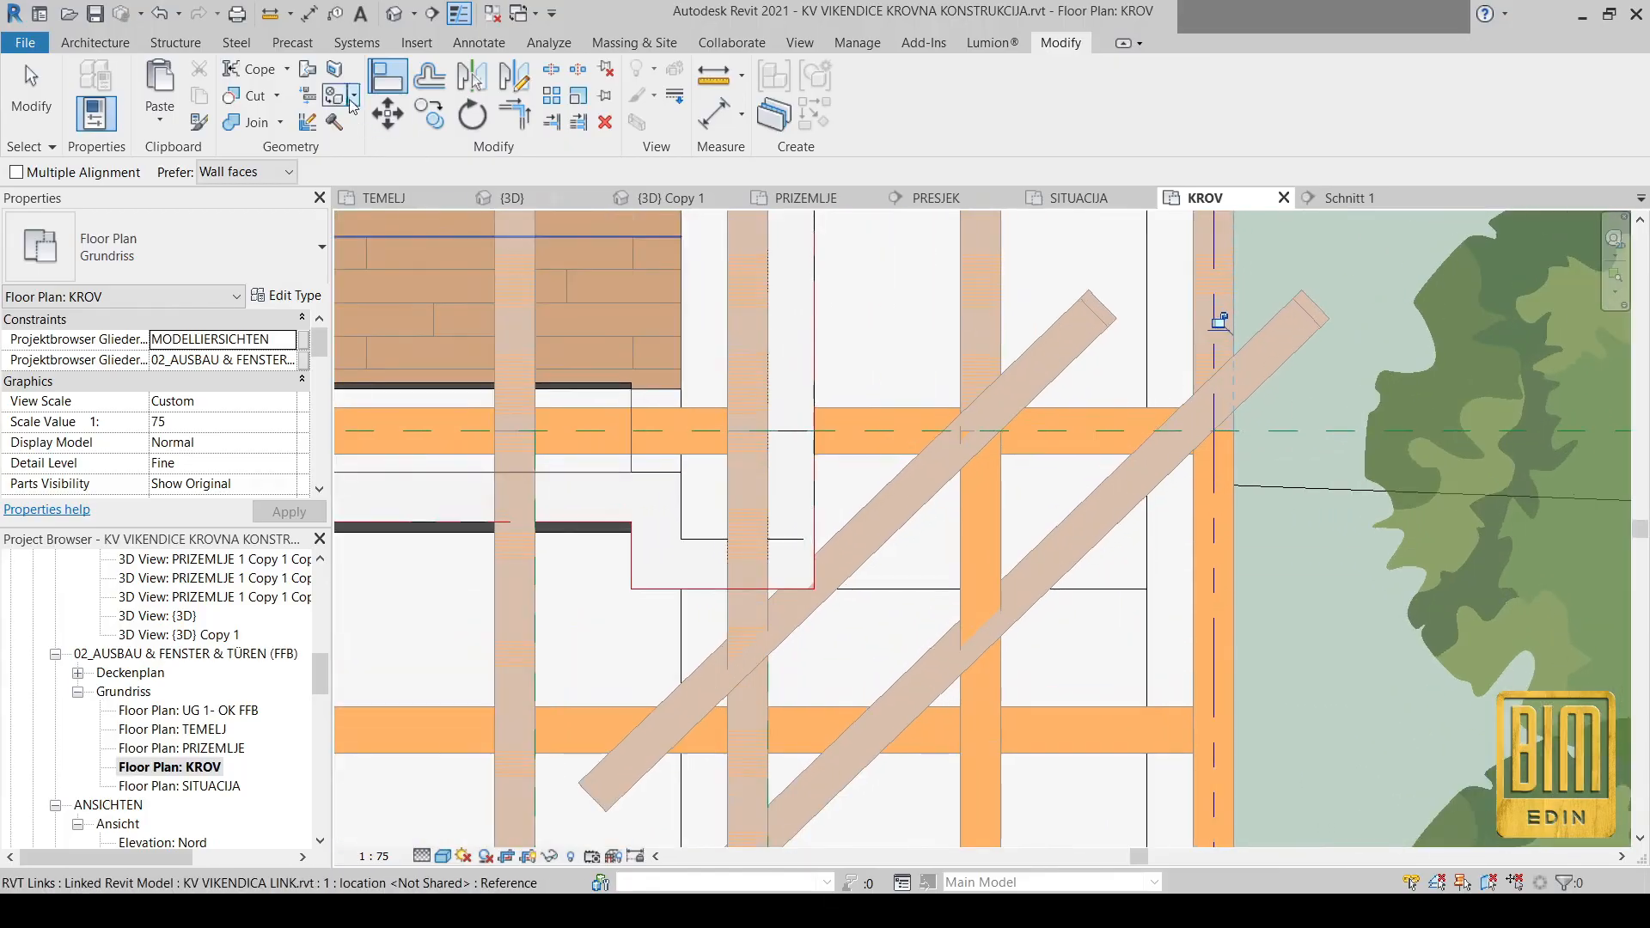
pyautogui.press('Escape')
pyautogui.press('Escape')
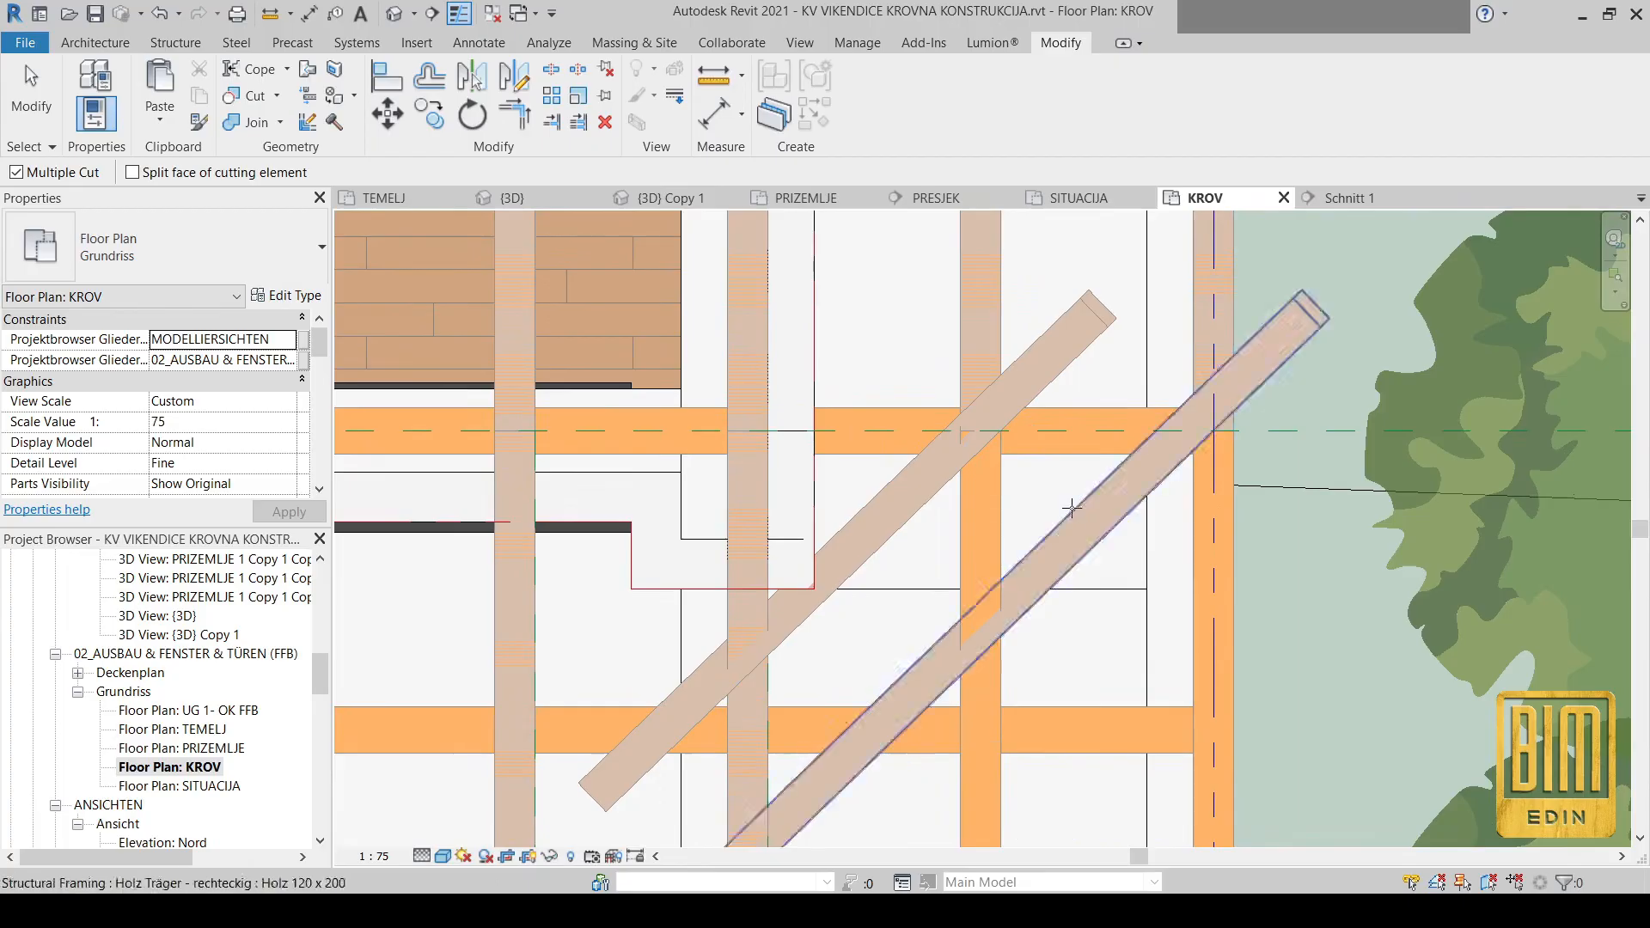
pyautogui.click(1071, 508)
pyautogui.click(886, 500)
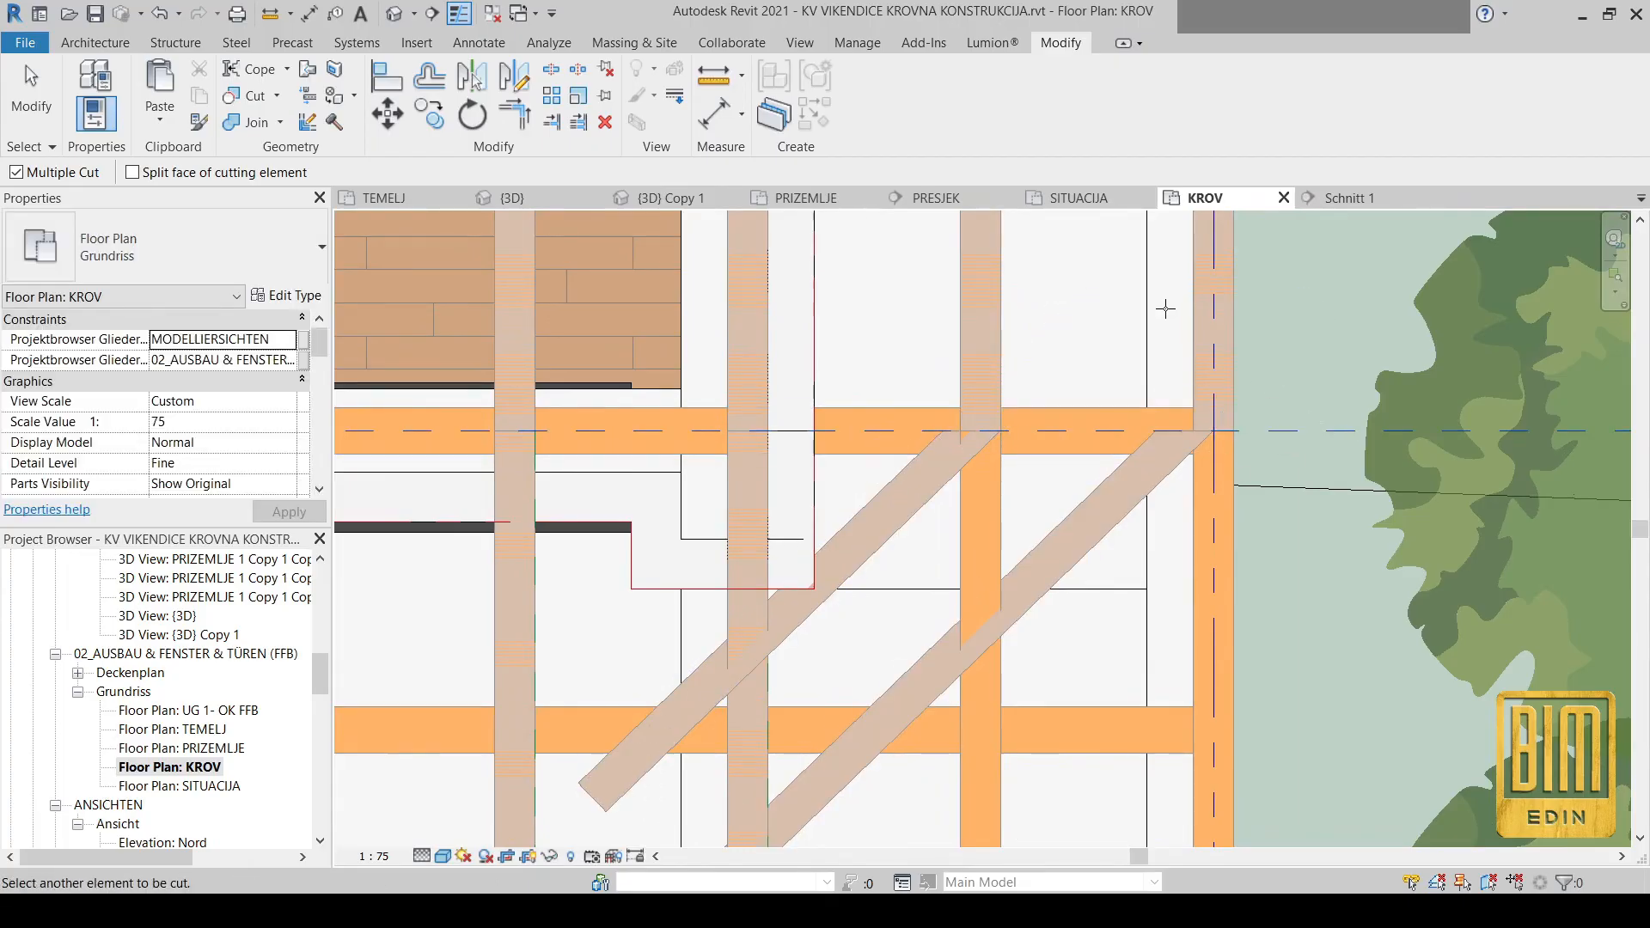
# Cut the lower end of the outer diagonal beam flush with the side of the outermost living-room rafter
pyautogui.scroll(-3, 1165, 308)
pyautogui.moveTo(988, 747); pyautogui.dragTo(1014, 516, button='middle')
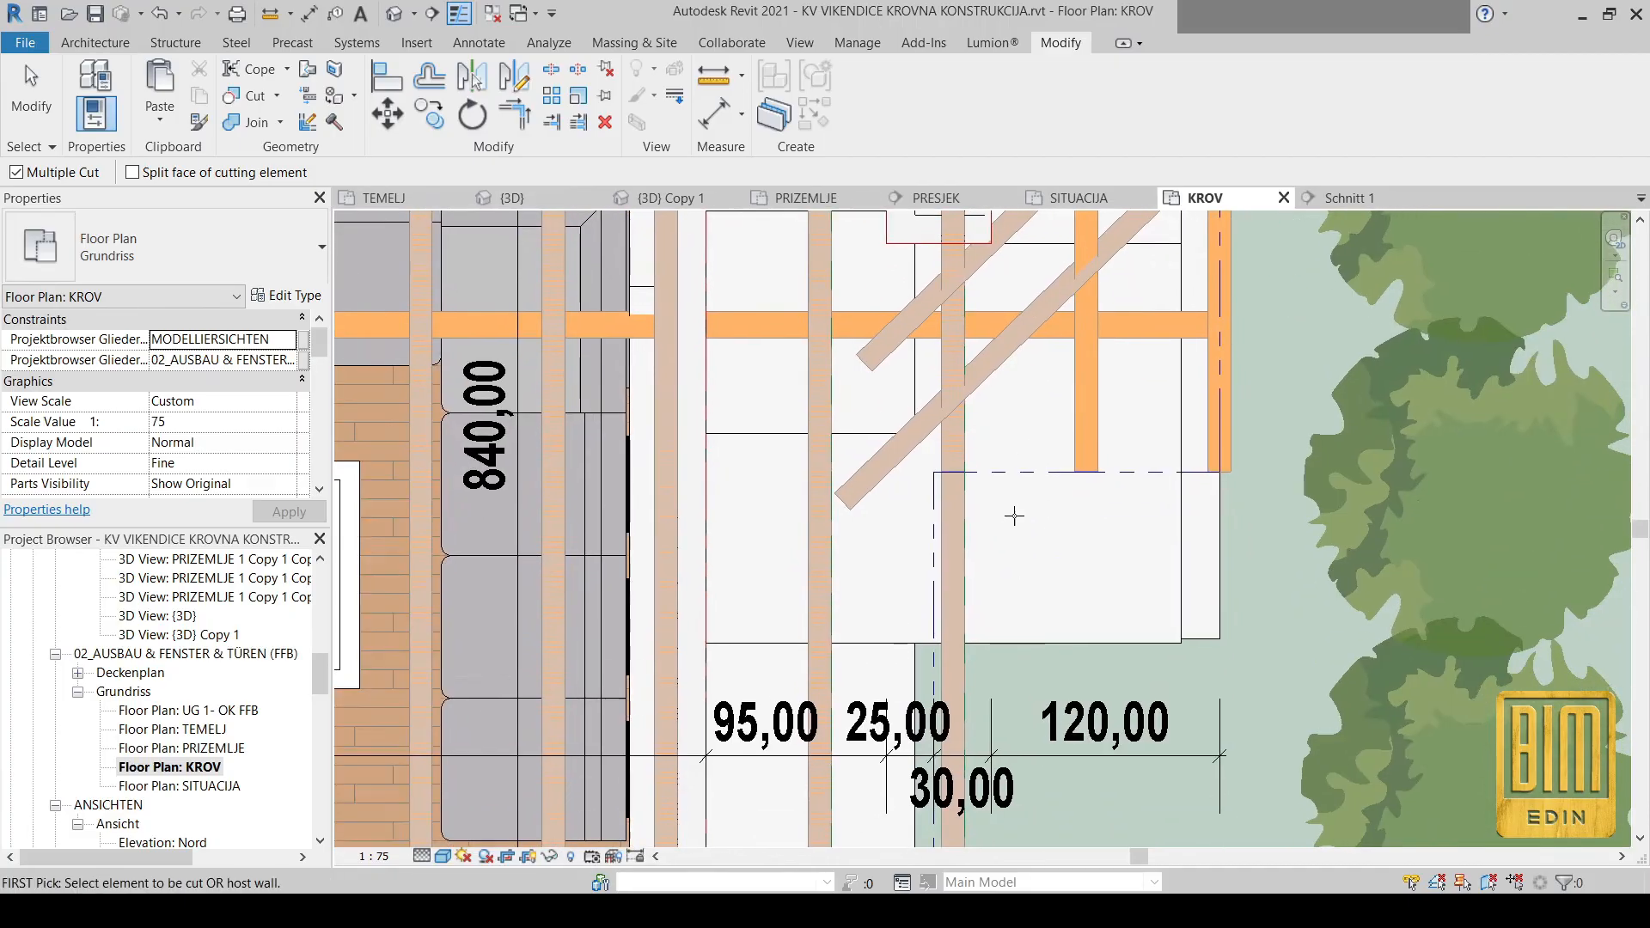
pyautogui.click(988, 381)
pyautogui.scroll(-4, 988, 381)
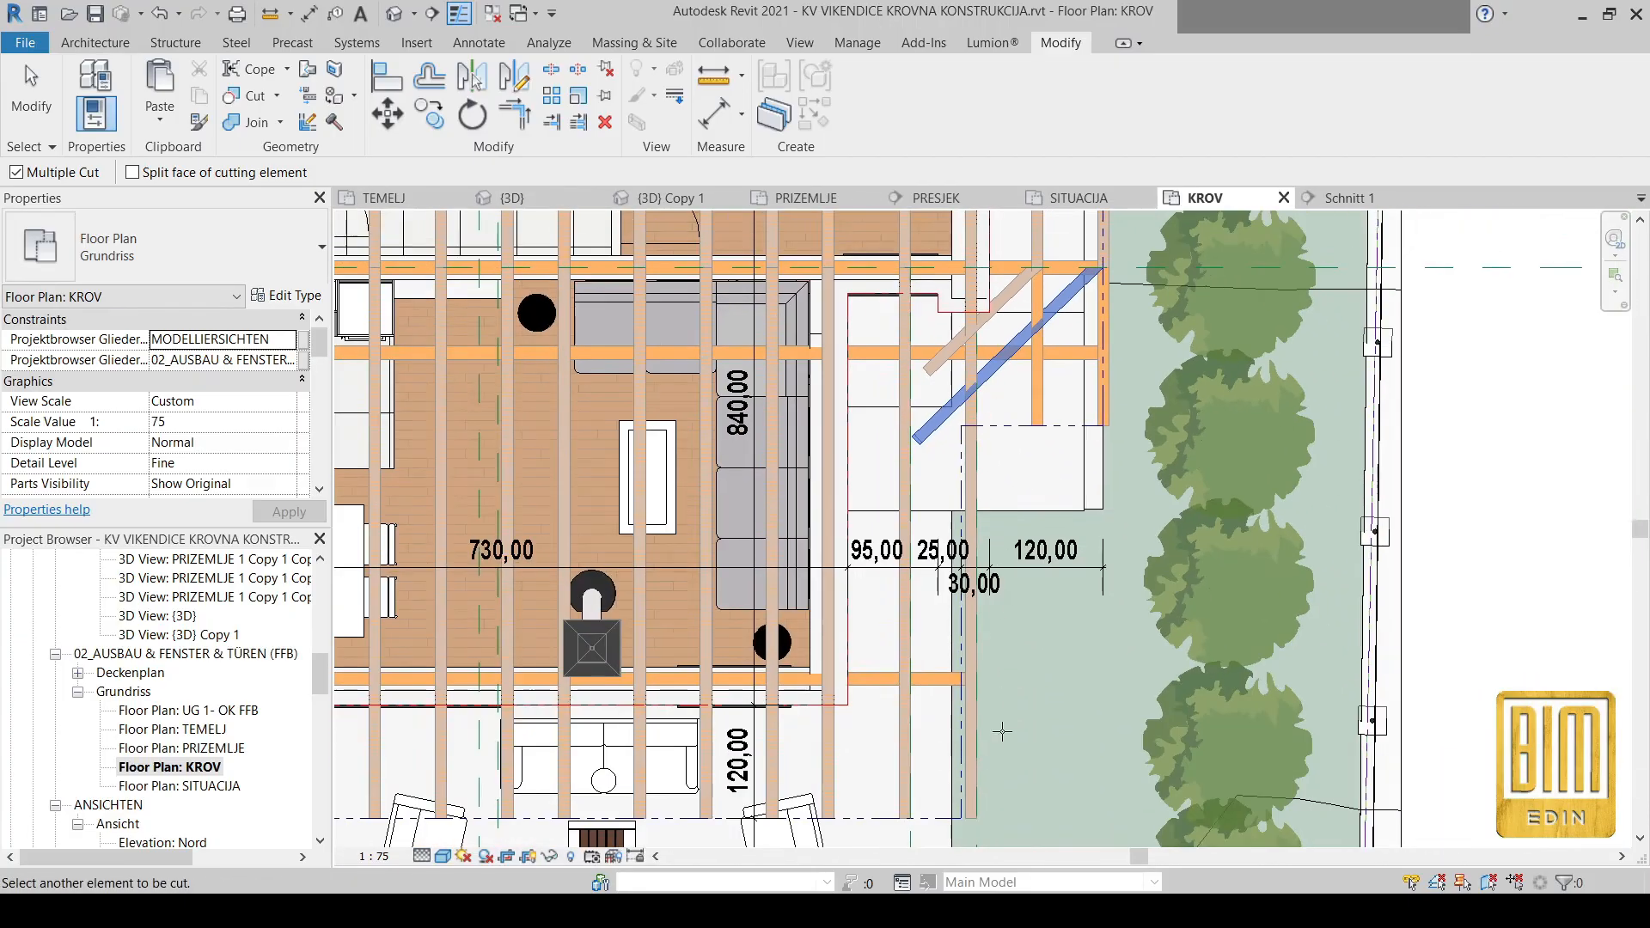
pyautogui.moveTo(993, 731); pyautogui.dragTo(1037, 521, button='middle')
pyautogui.scroll(2, 1024, 636)
pyautogui.scroll(-2, 1020, 653)
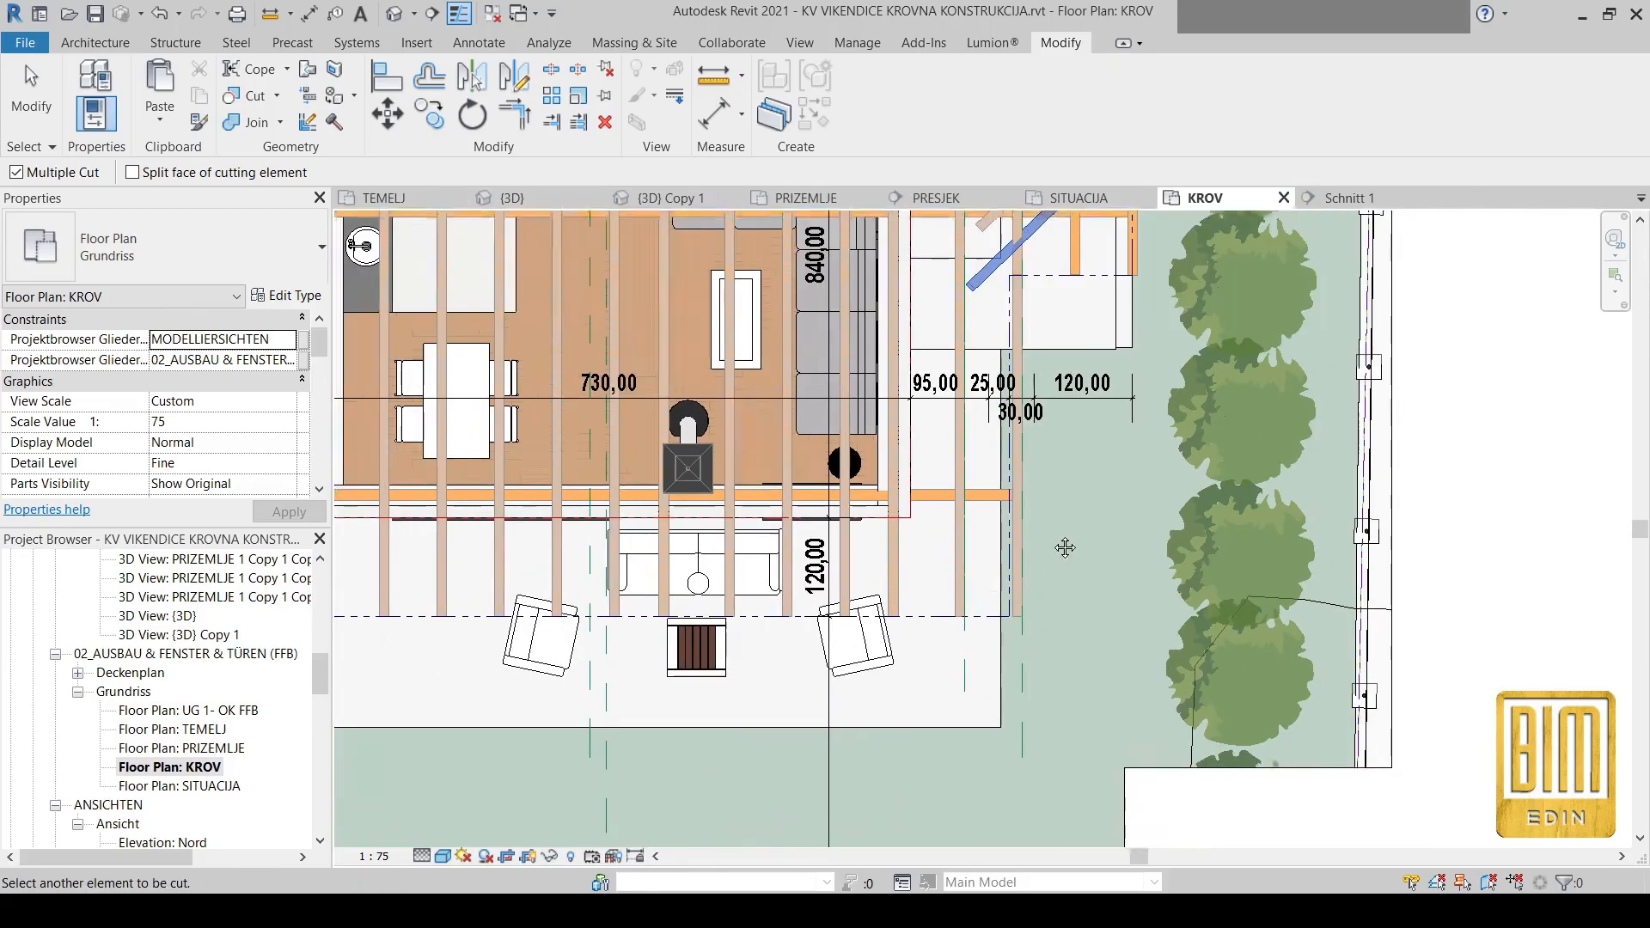
pyautogui.press('Escape')
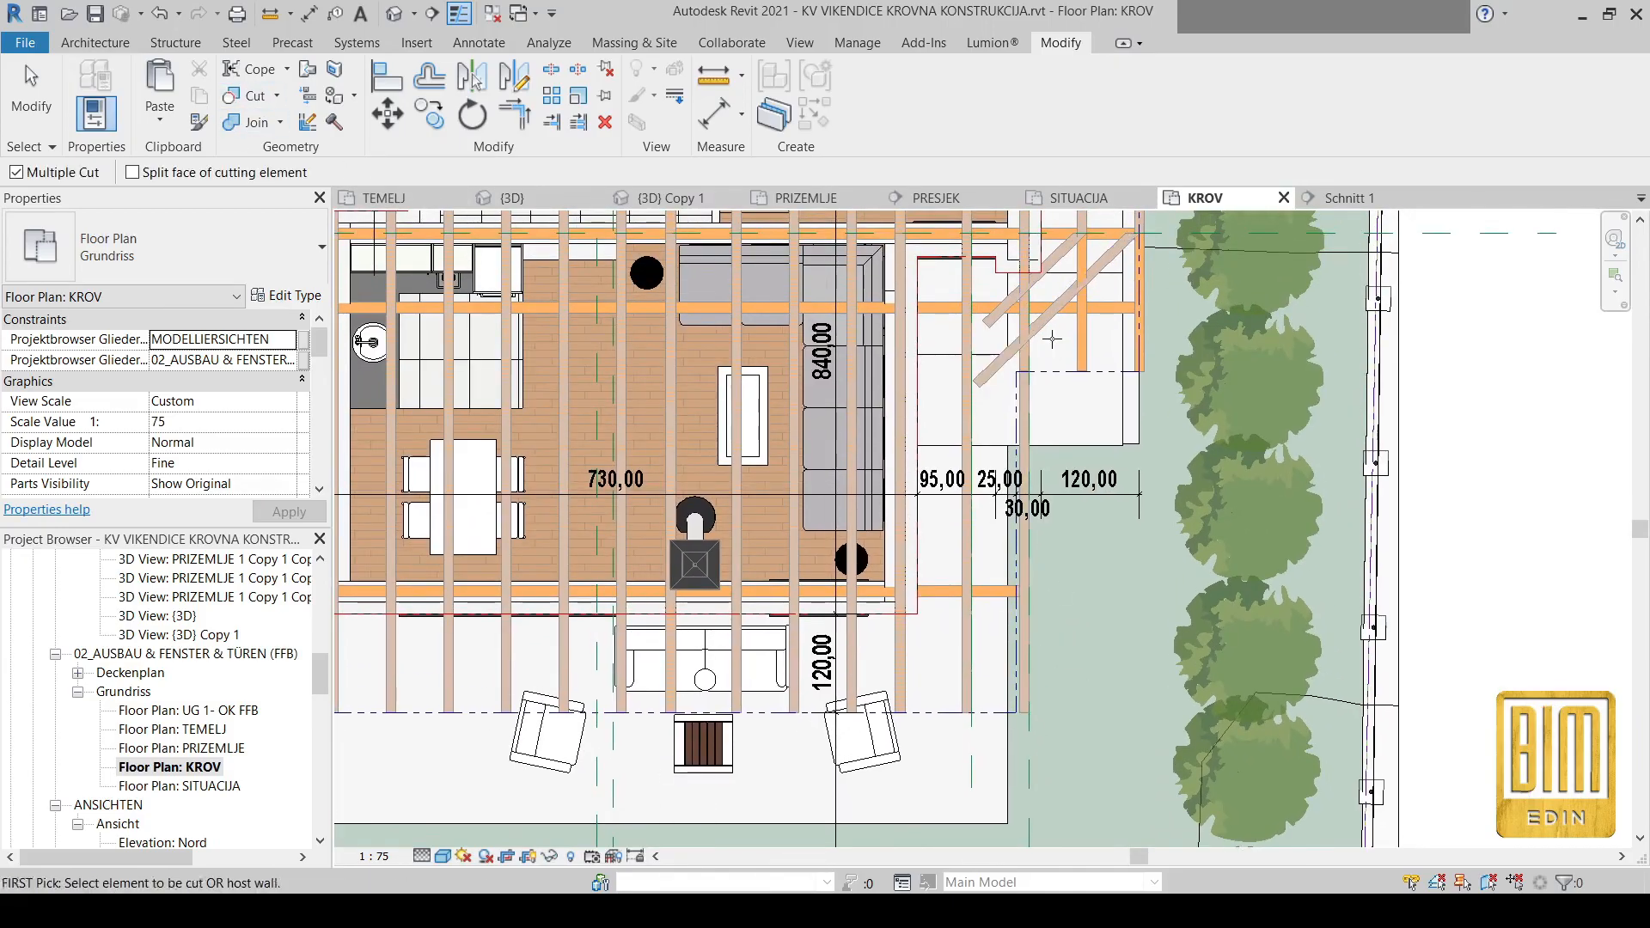
pyautogui.click(1046, 321)
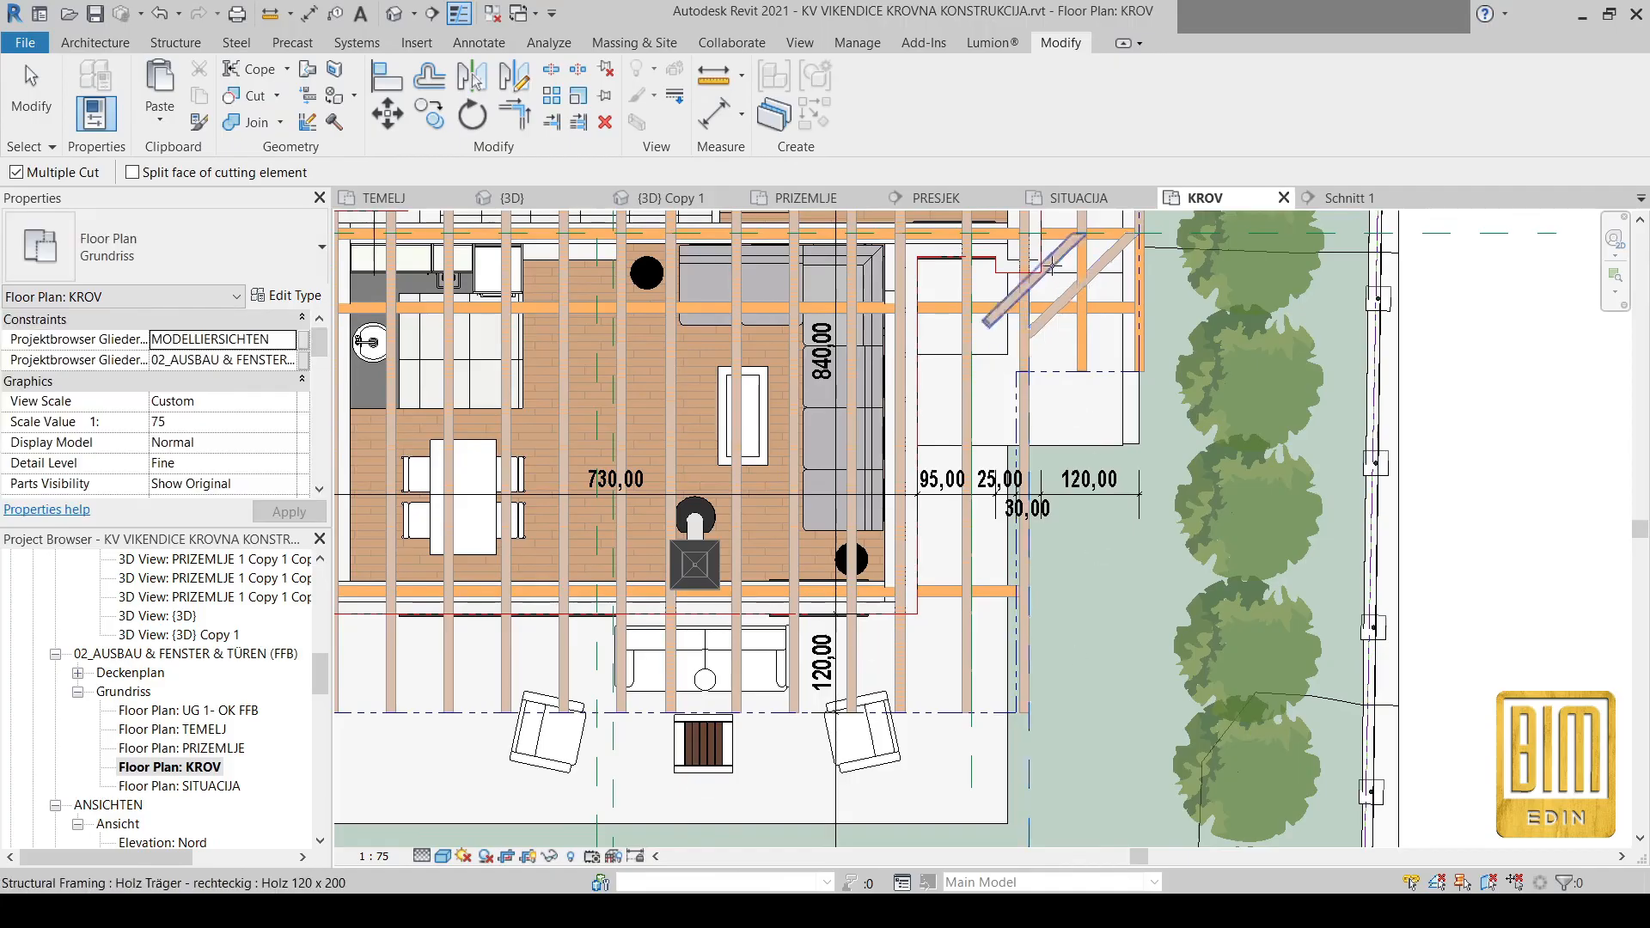
pyautogui.scroll(4, 1051, 267)
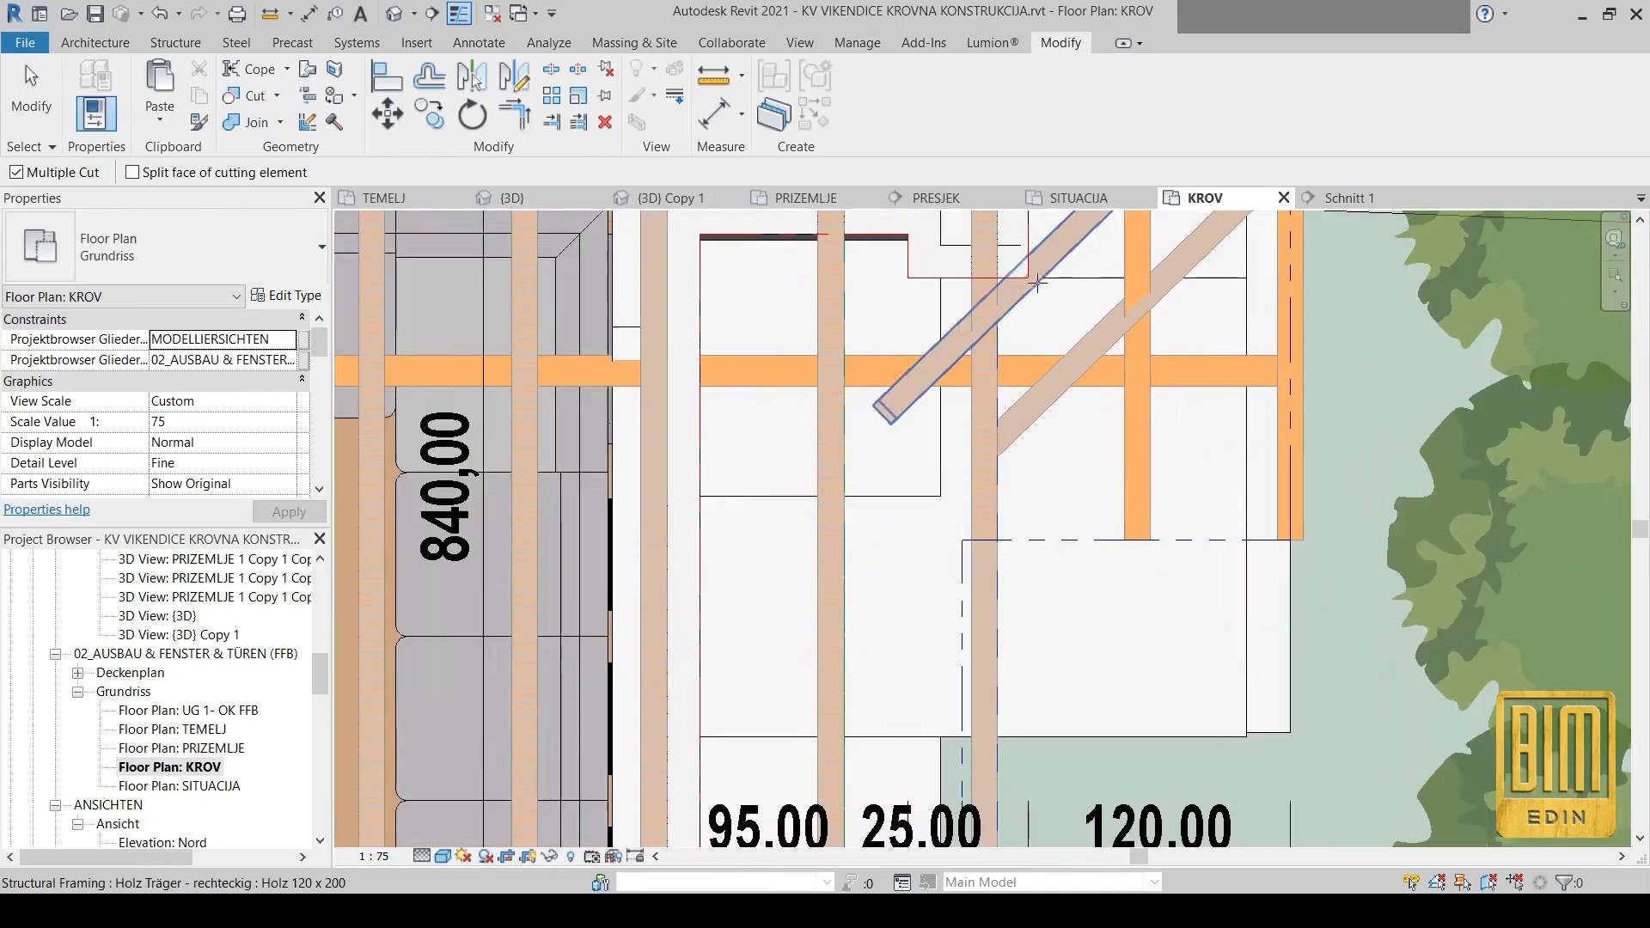
# Examine the diagonal beams at both gable ends and the rafter joints over the ridge purlin in the 3D view
pyautogui.click(392, 19)
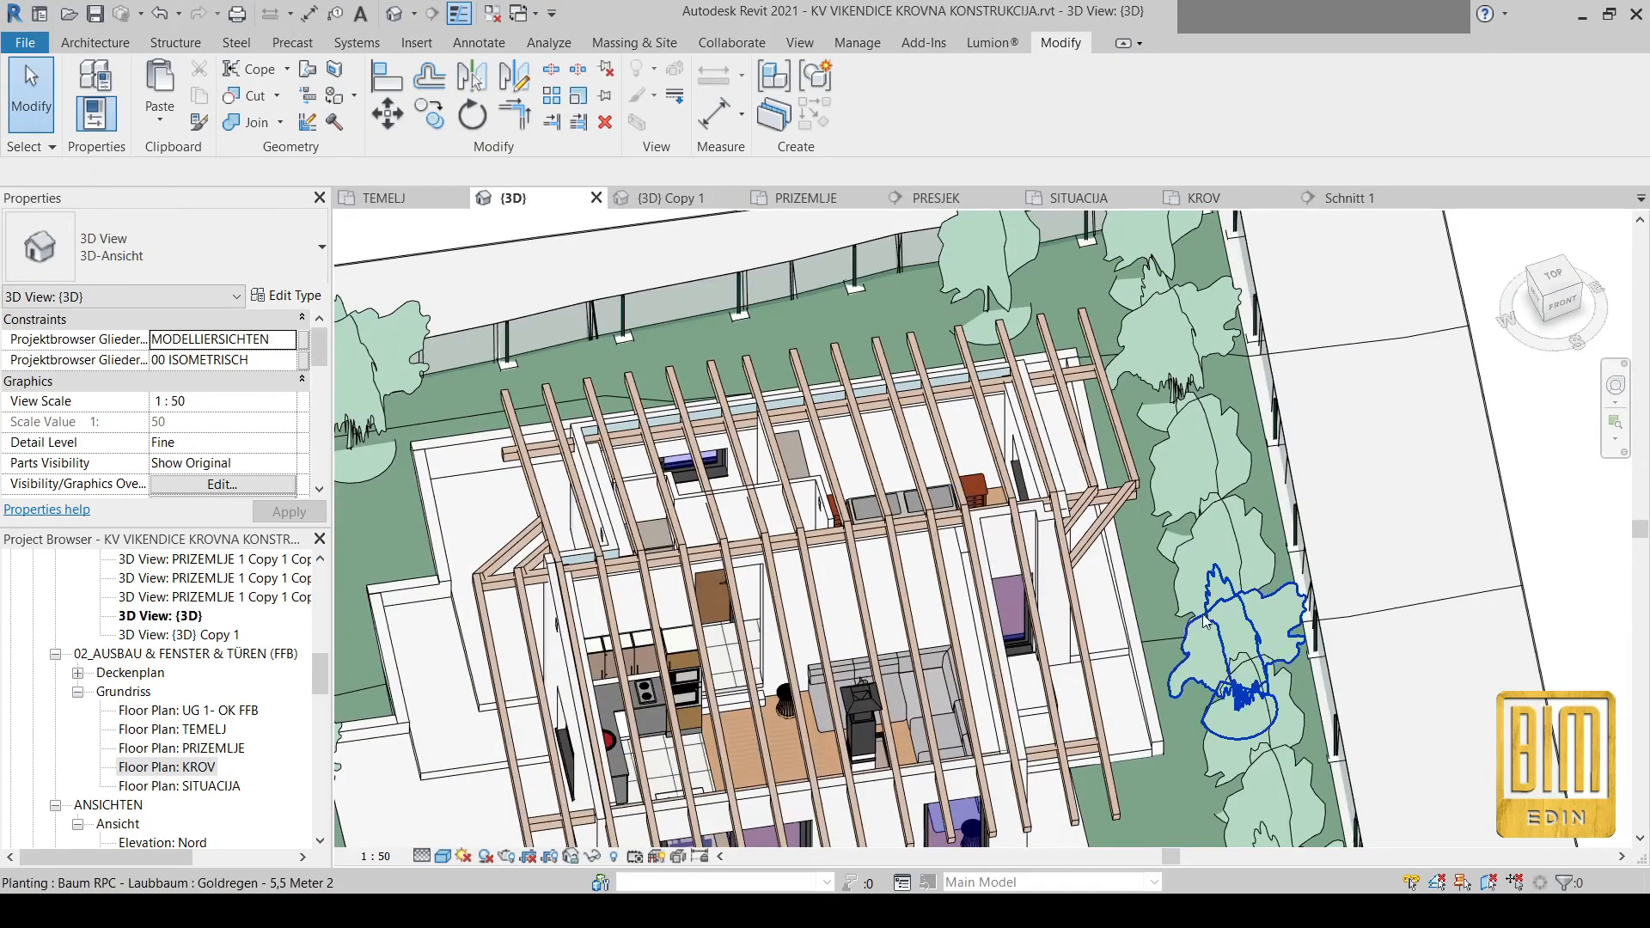
pyautogui.keyDown('shift'); pyautogui.moveTo(1175, 634); pyautogui.dragTo(1126, 593, button='middle'); pyautogui.keyUp('shift')
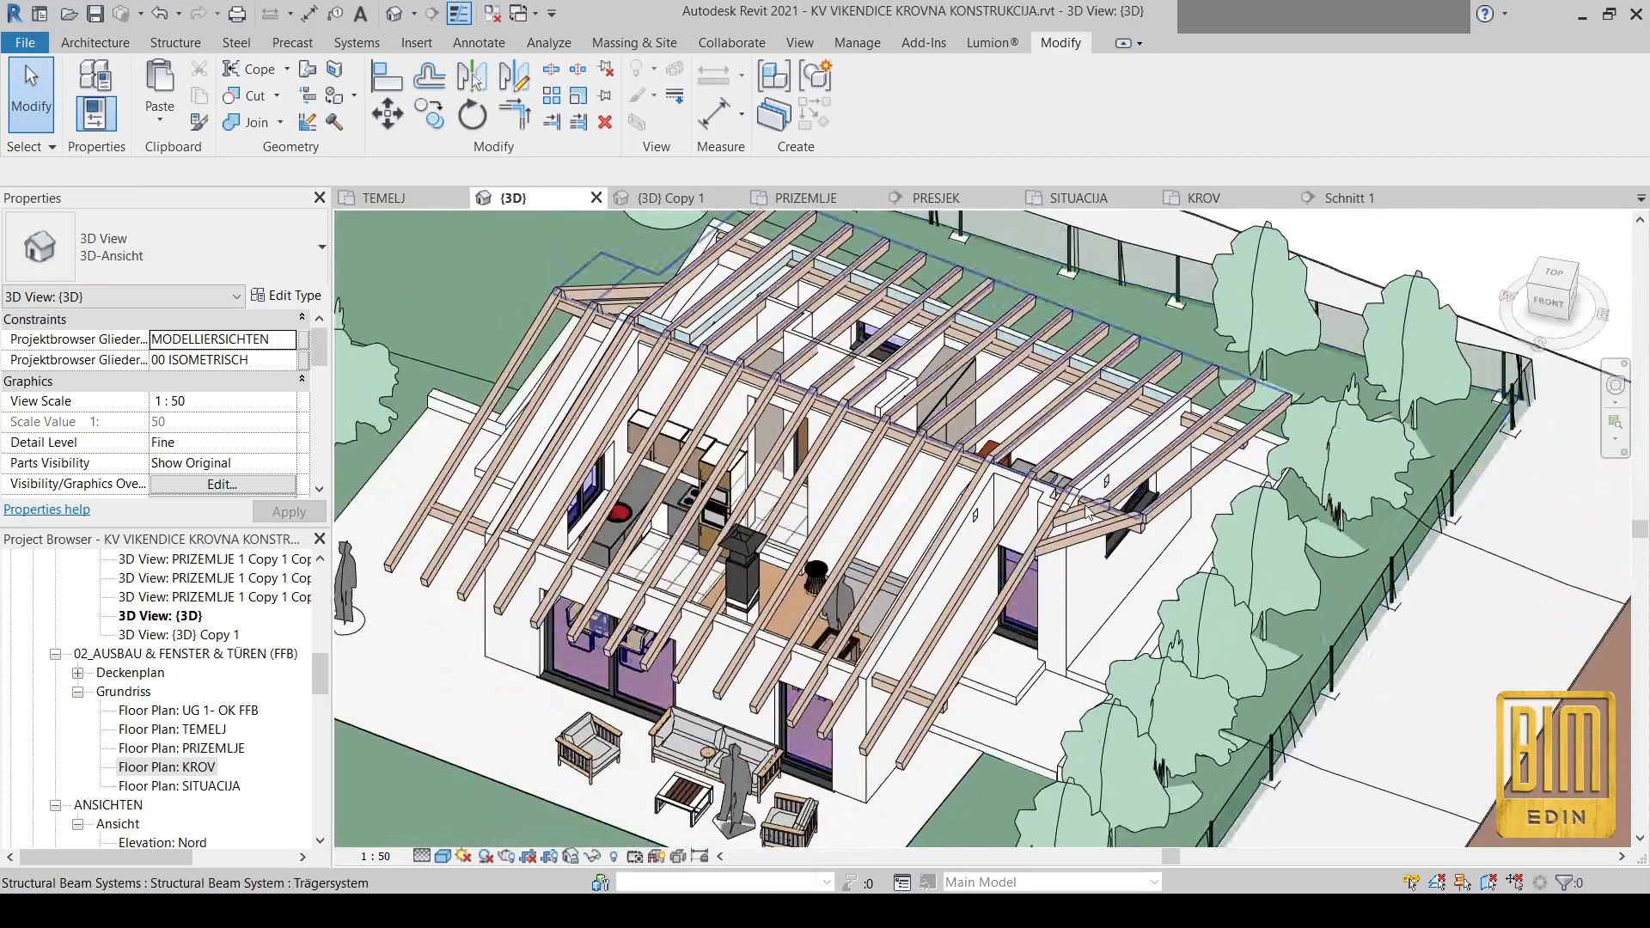
pyautogui.scroll(5, 1168, 563)
pyautogui.keyDown('shift'); pyautogui.moveTo(1160, 708); pyautogui.dragTo(1014, 746, button='middle'); pyautogui.keyUp('shift')
pyautogui.scroll(-8, 1306, 565)
pyautogui.scroll(-4, 960, 508)
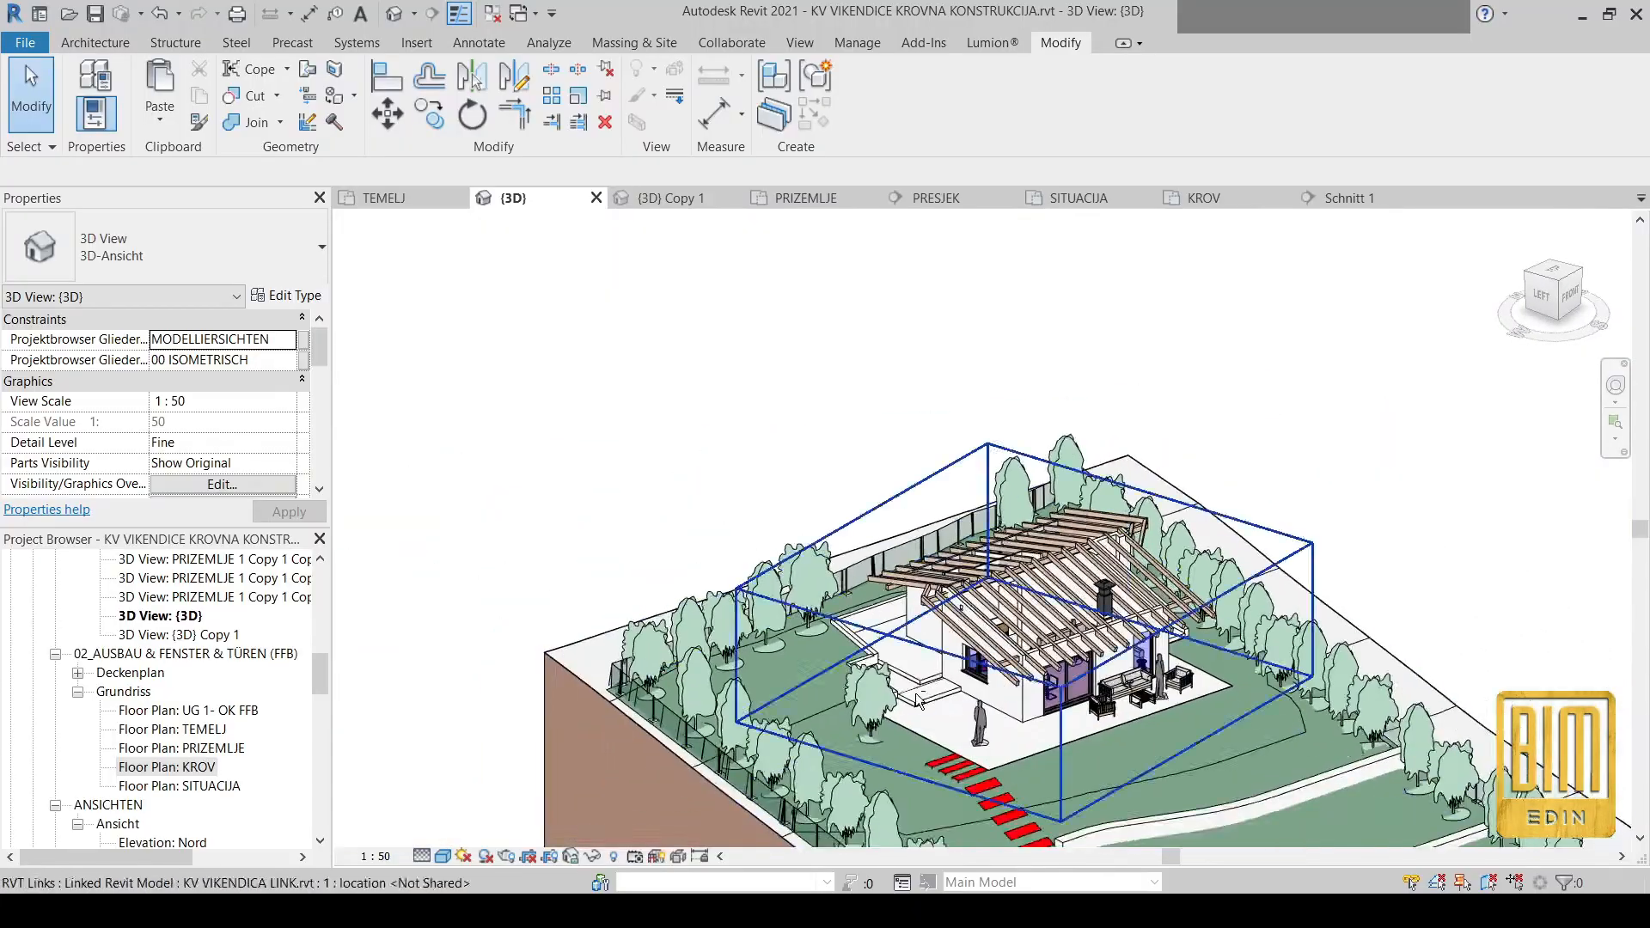
pyautogui.keyDown('shift'); pyautogui.moveTo(941, 641); pyautogui.dragTo(1081, 746, button='middle'); pyautogui.keyUp('shift')
pyautogui.scroll(8, 1028, 632)
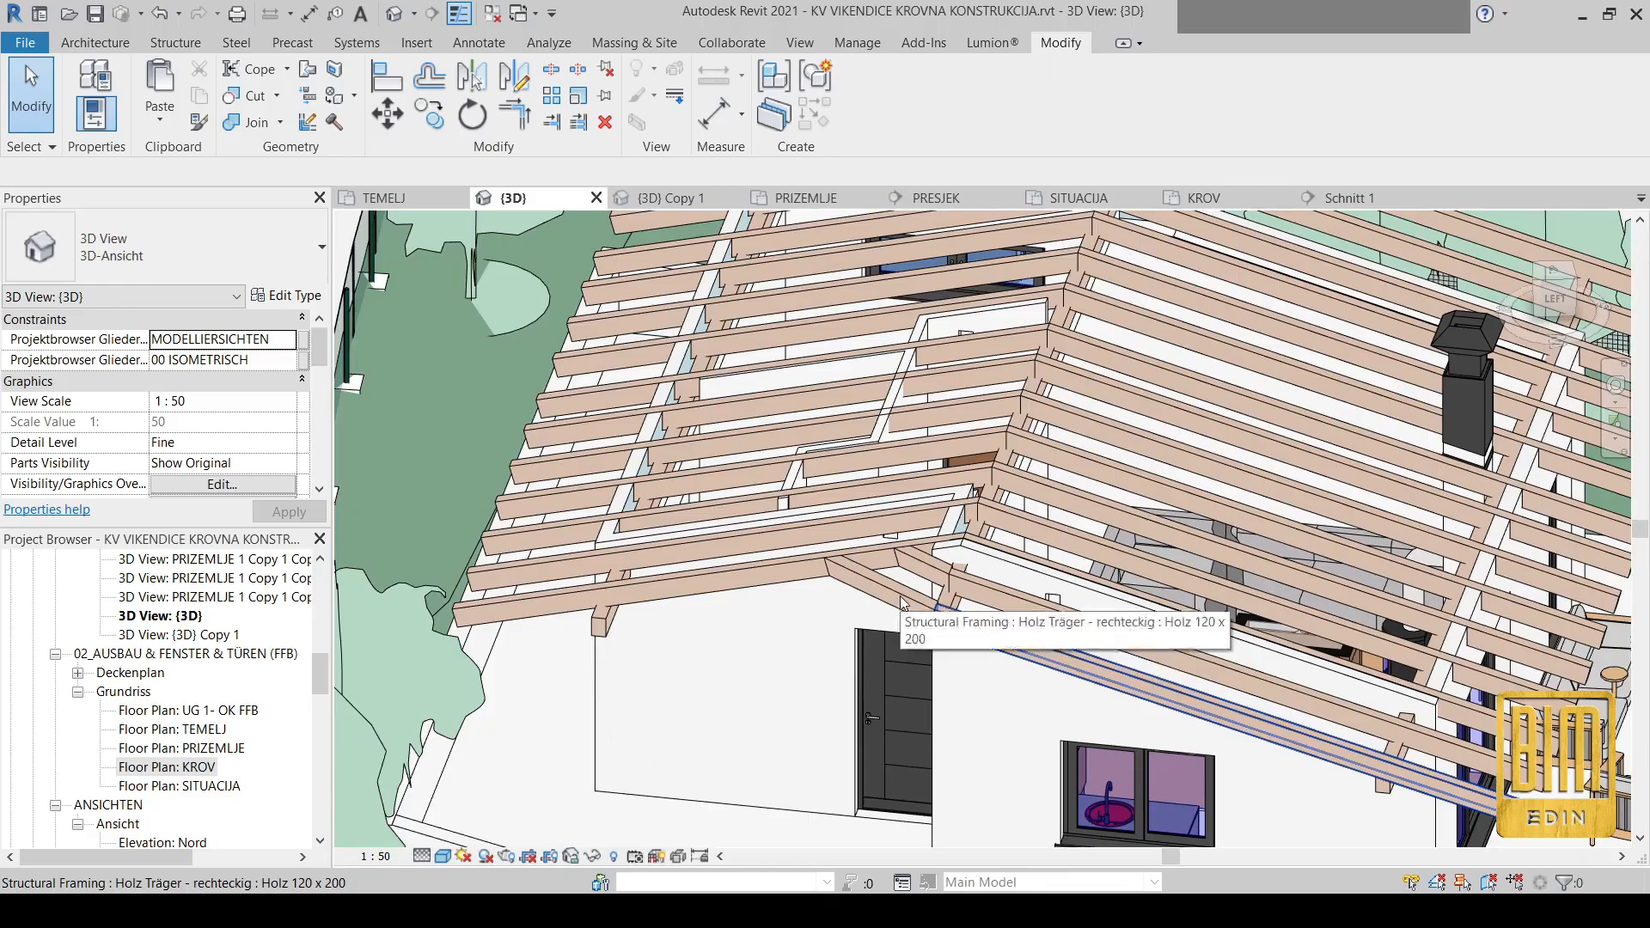
pyautogui.scroll(-2, 898, 597)
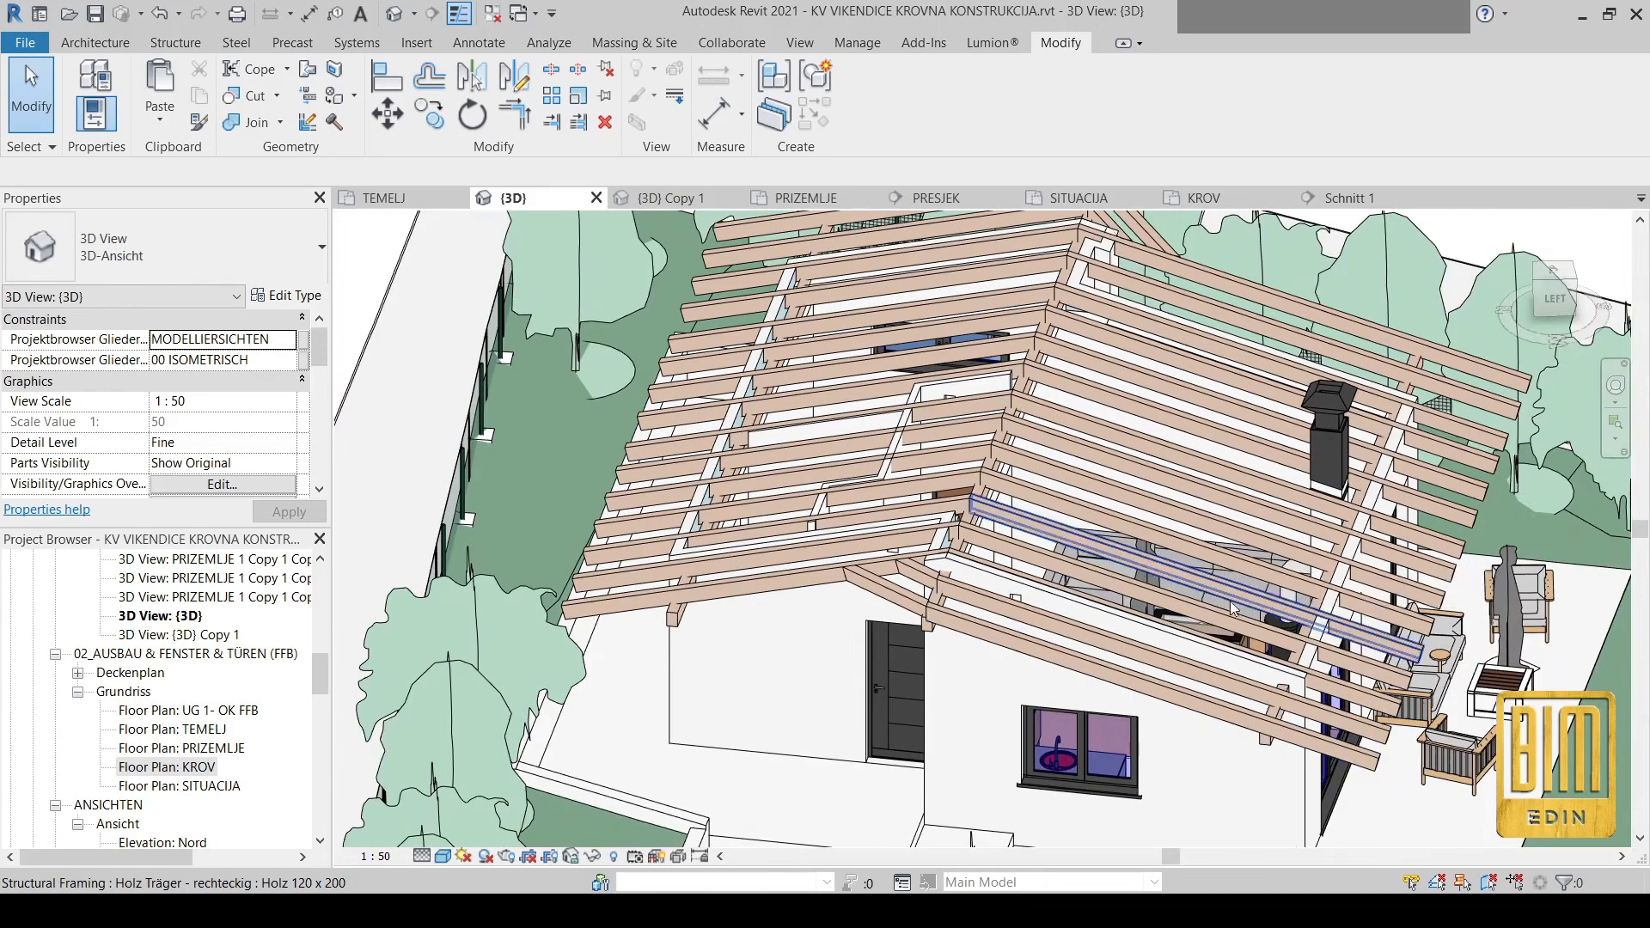
pyautogui.scroll(1, 1172, 554)
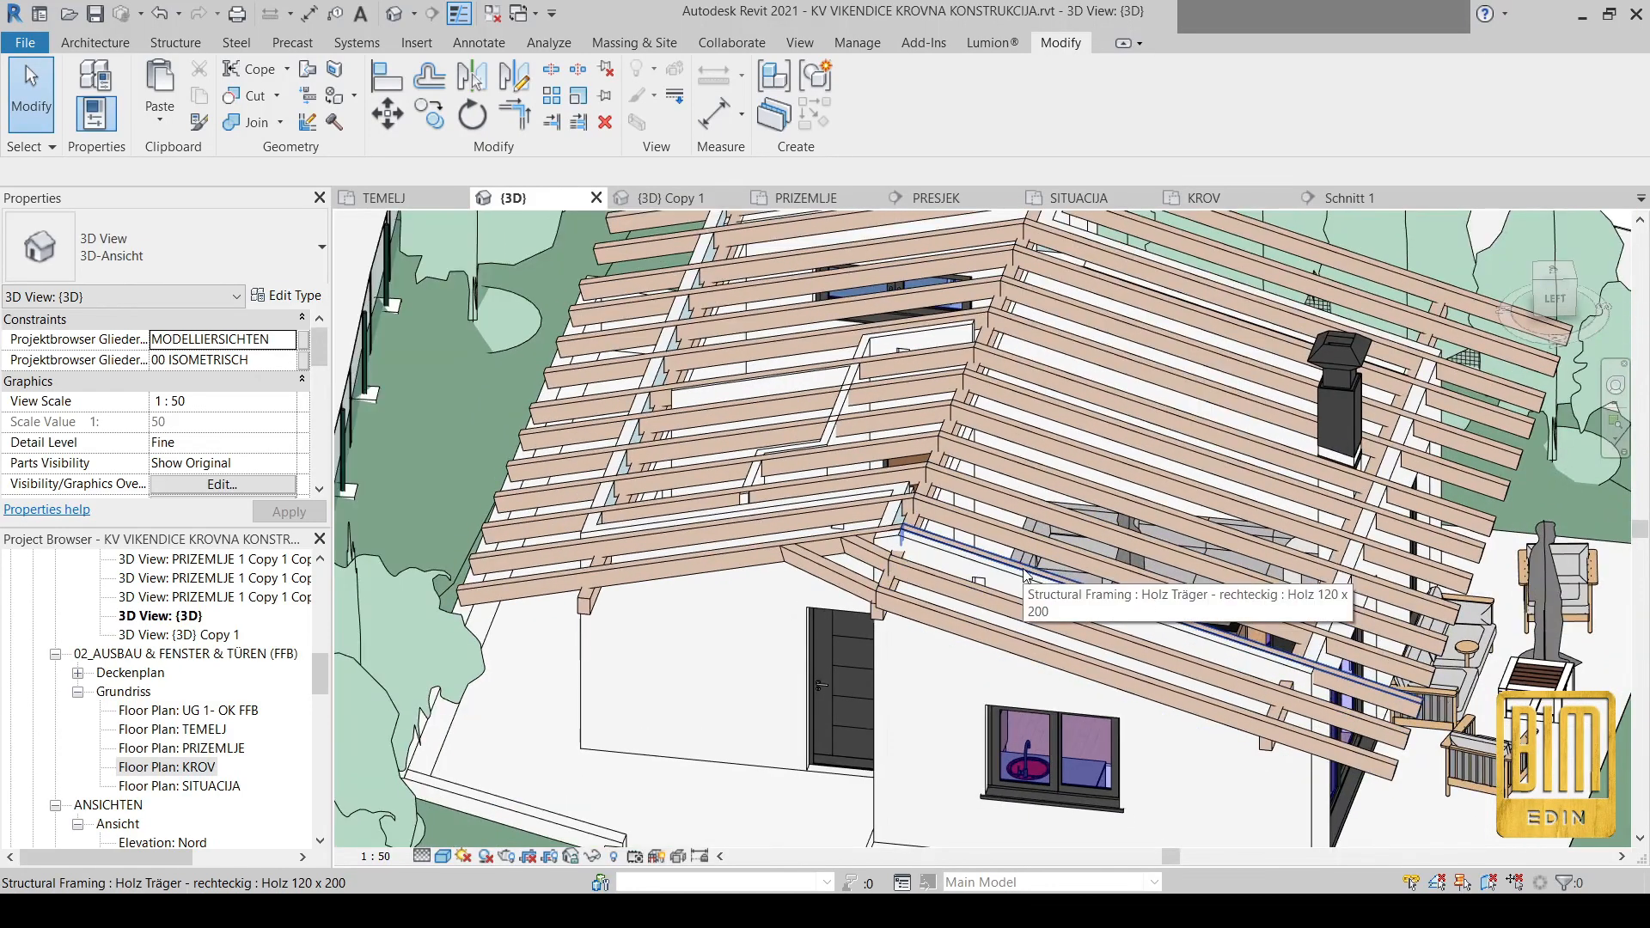
pyautogui.scroll(3, 991, 512)
pyautogui.scroll(3, 991, 511)
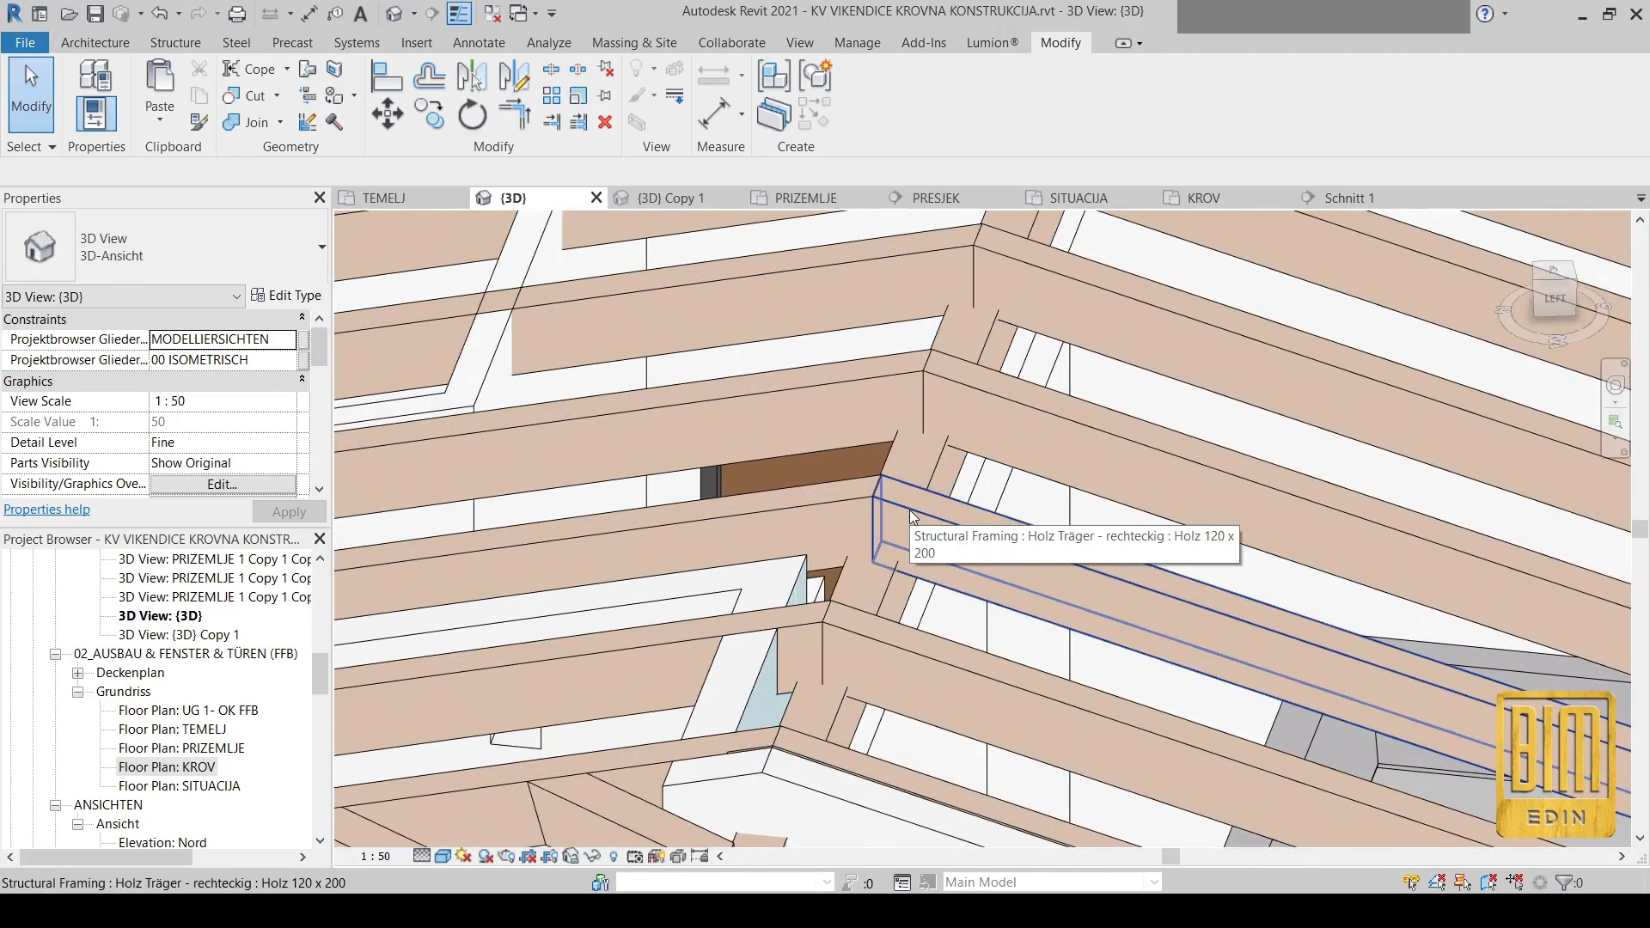
# Cut a terrace-side rafter with the ridge purlin so that its upper end is notched around the purlin
pyautogui.click(255, 123)
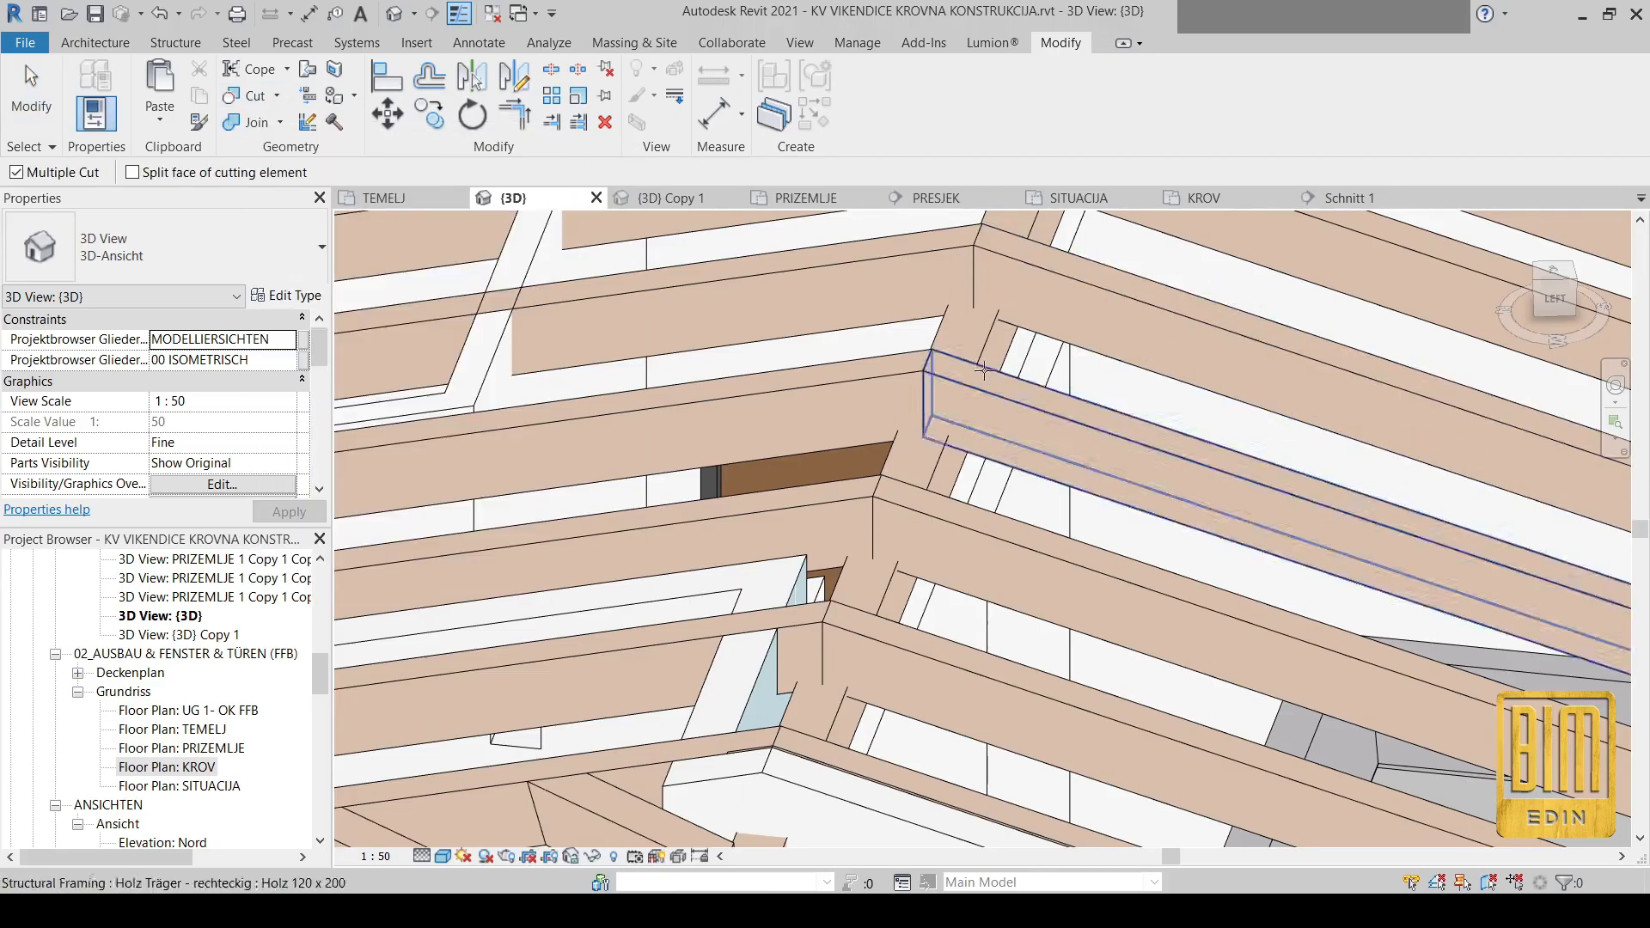
pyautogui.scroll(2, 984, 370)
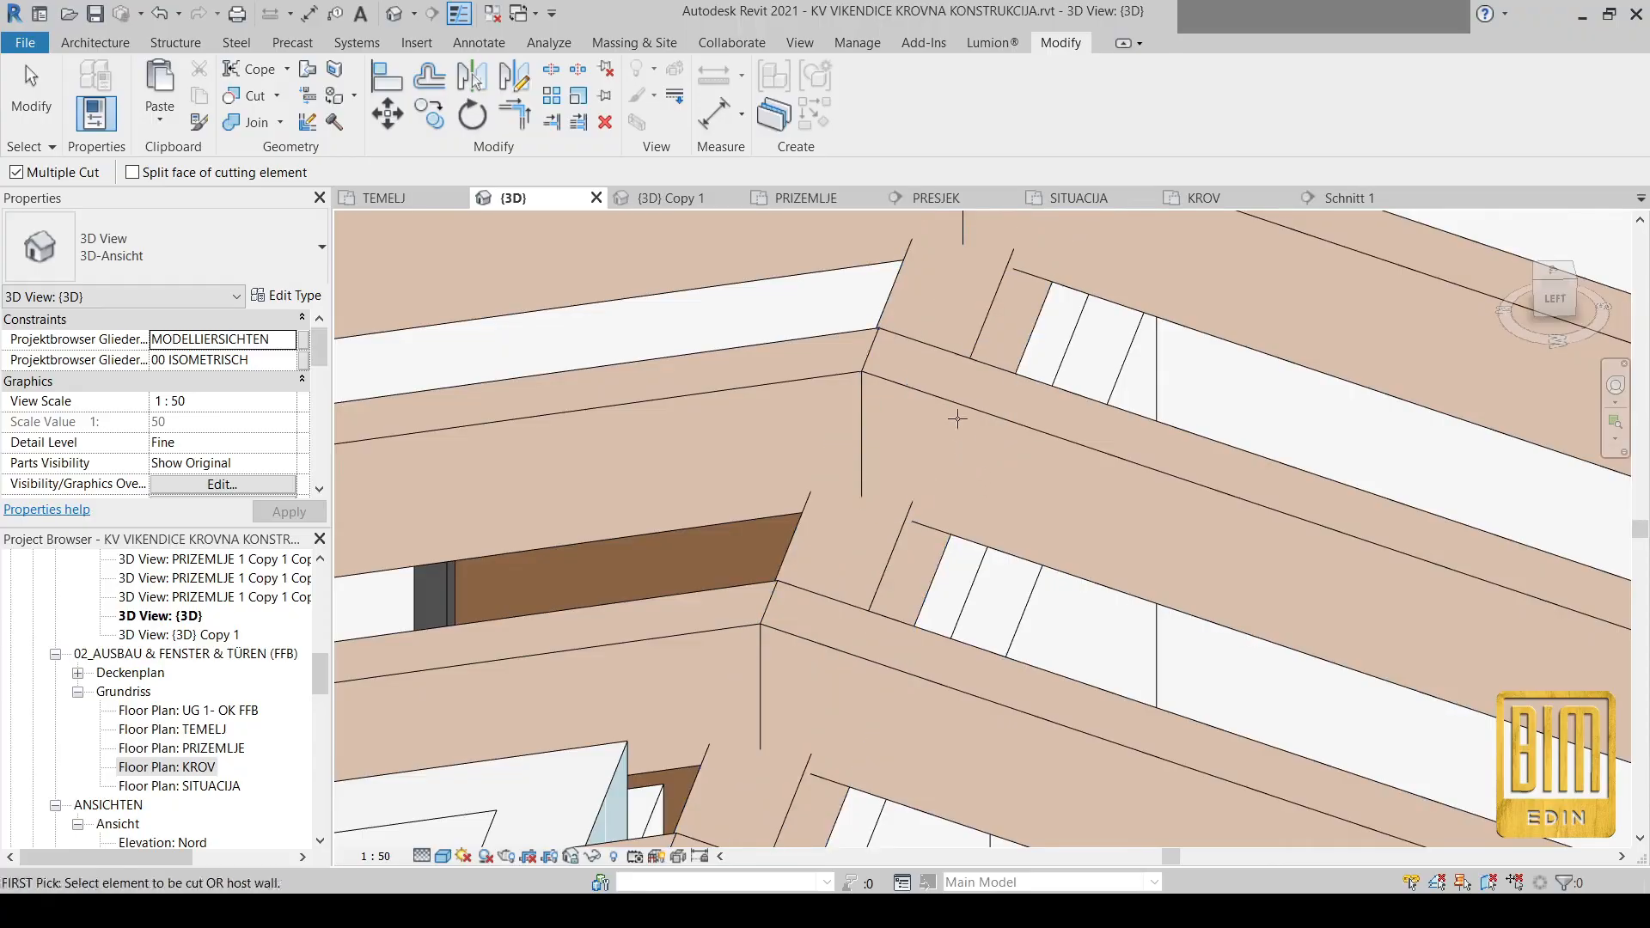
pyautogui.click(939, 528)
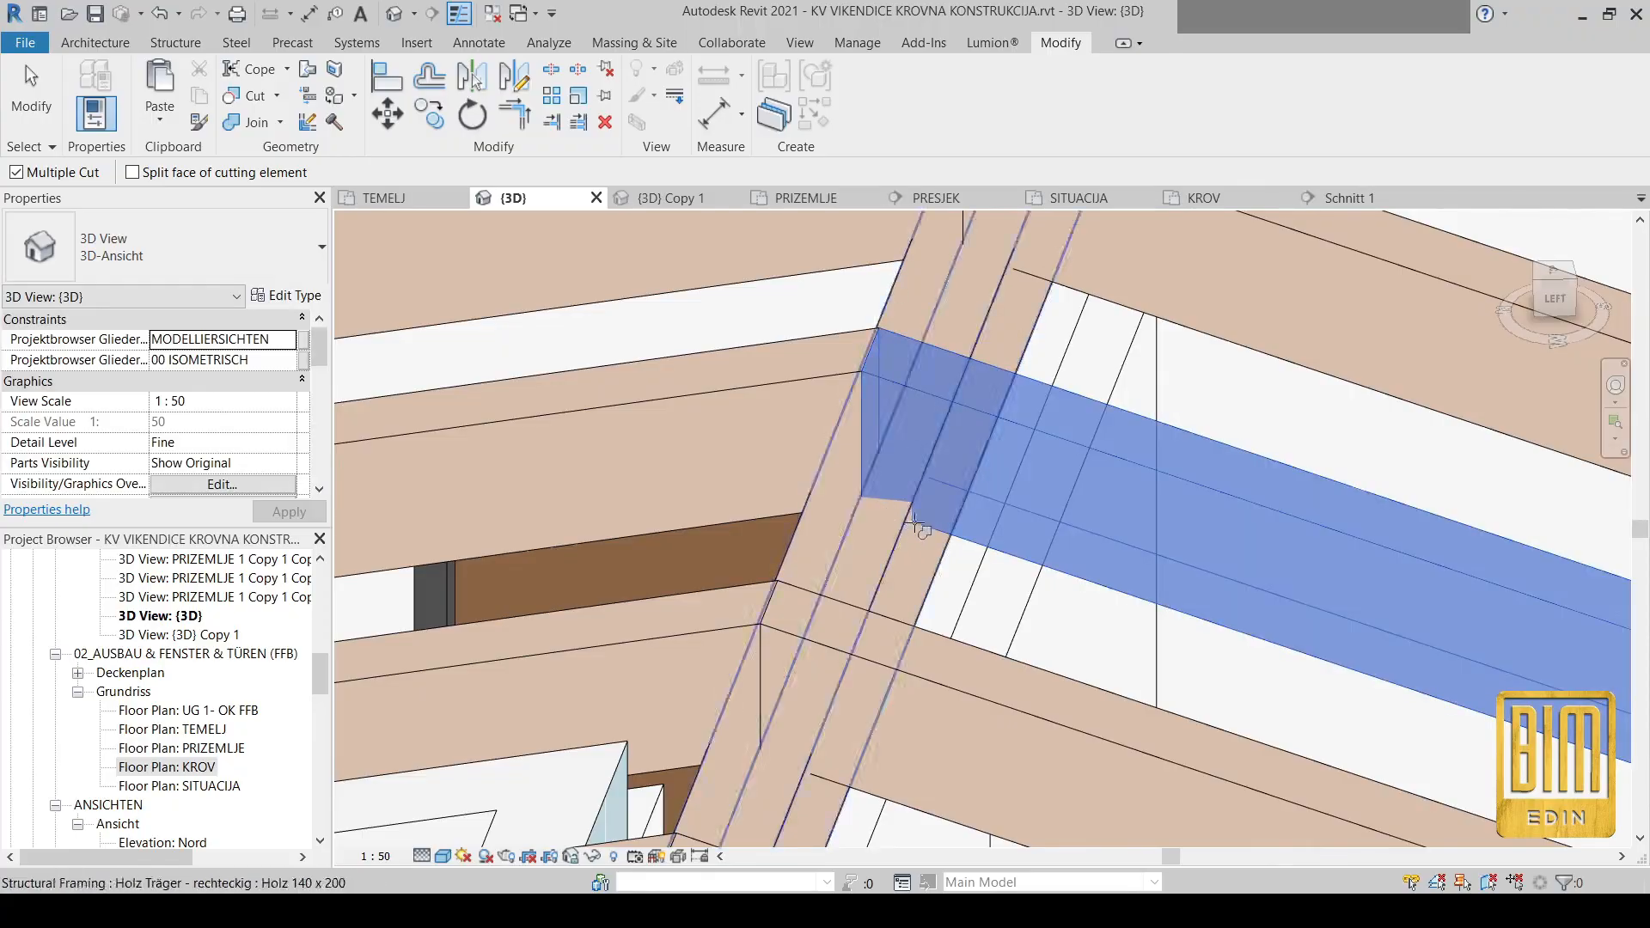
pyautogui.click(901, 524)
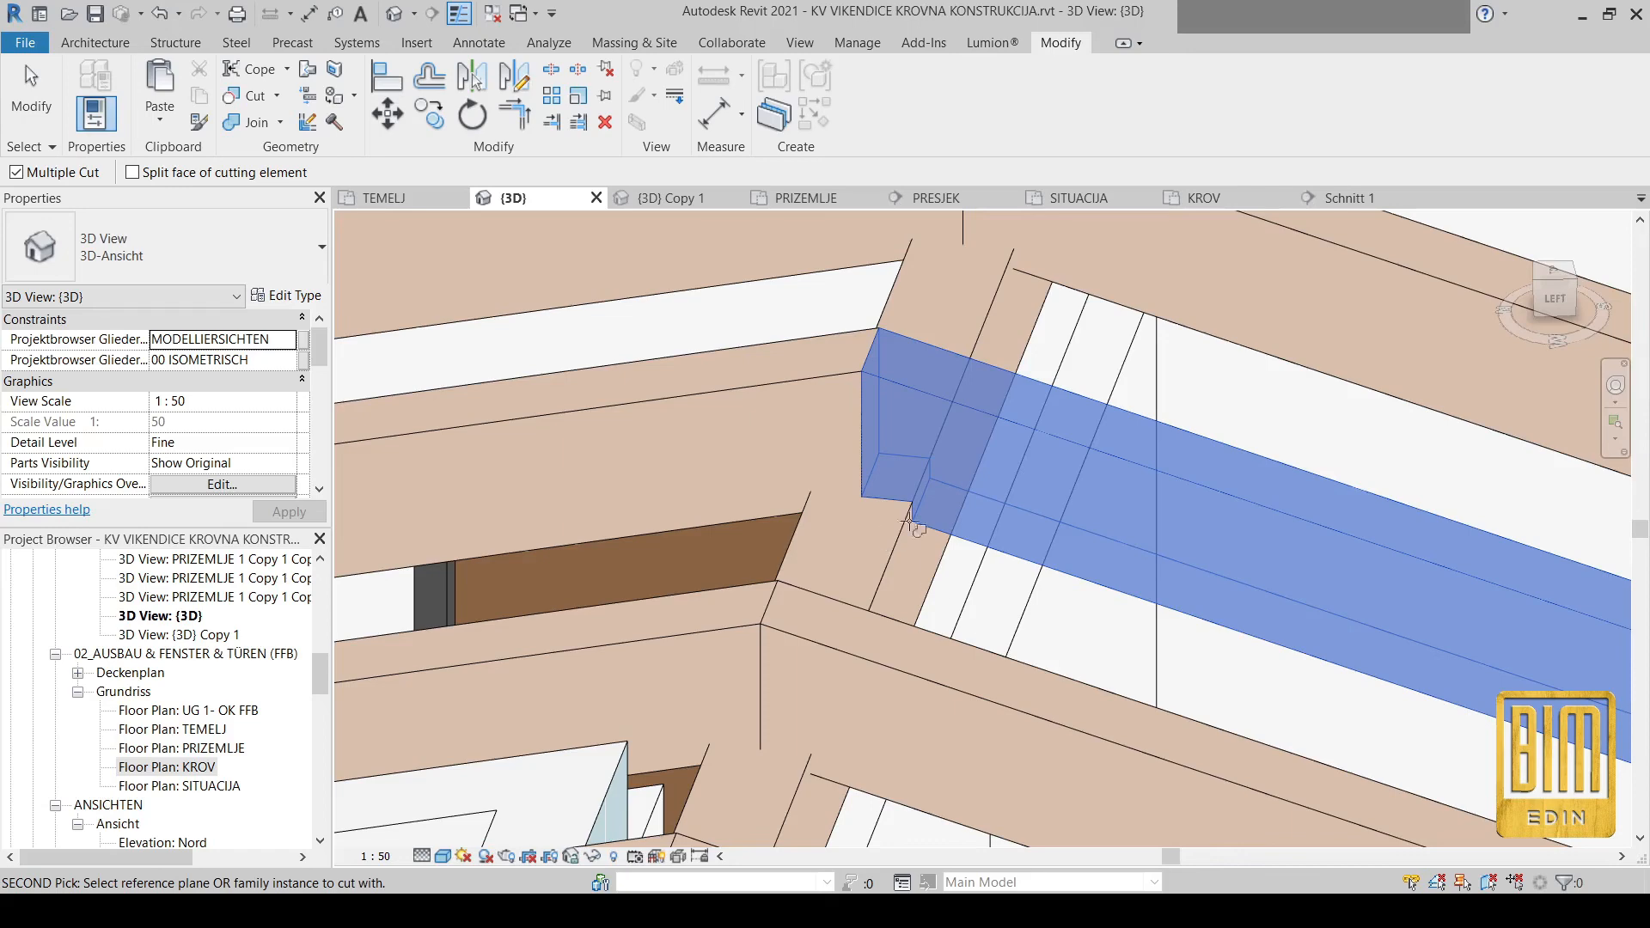
pyautogui.press('Escape')
pyautogui.scroll(-3, 856, 337)
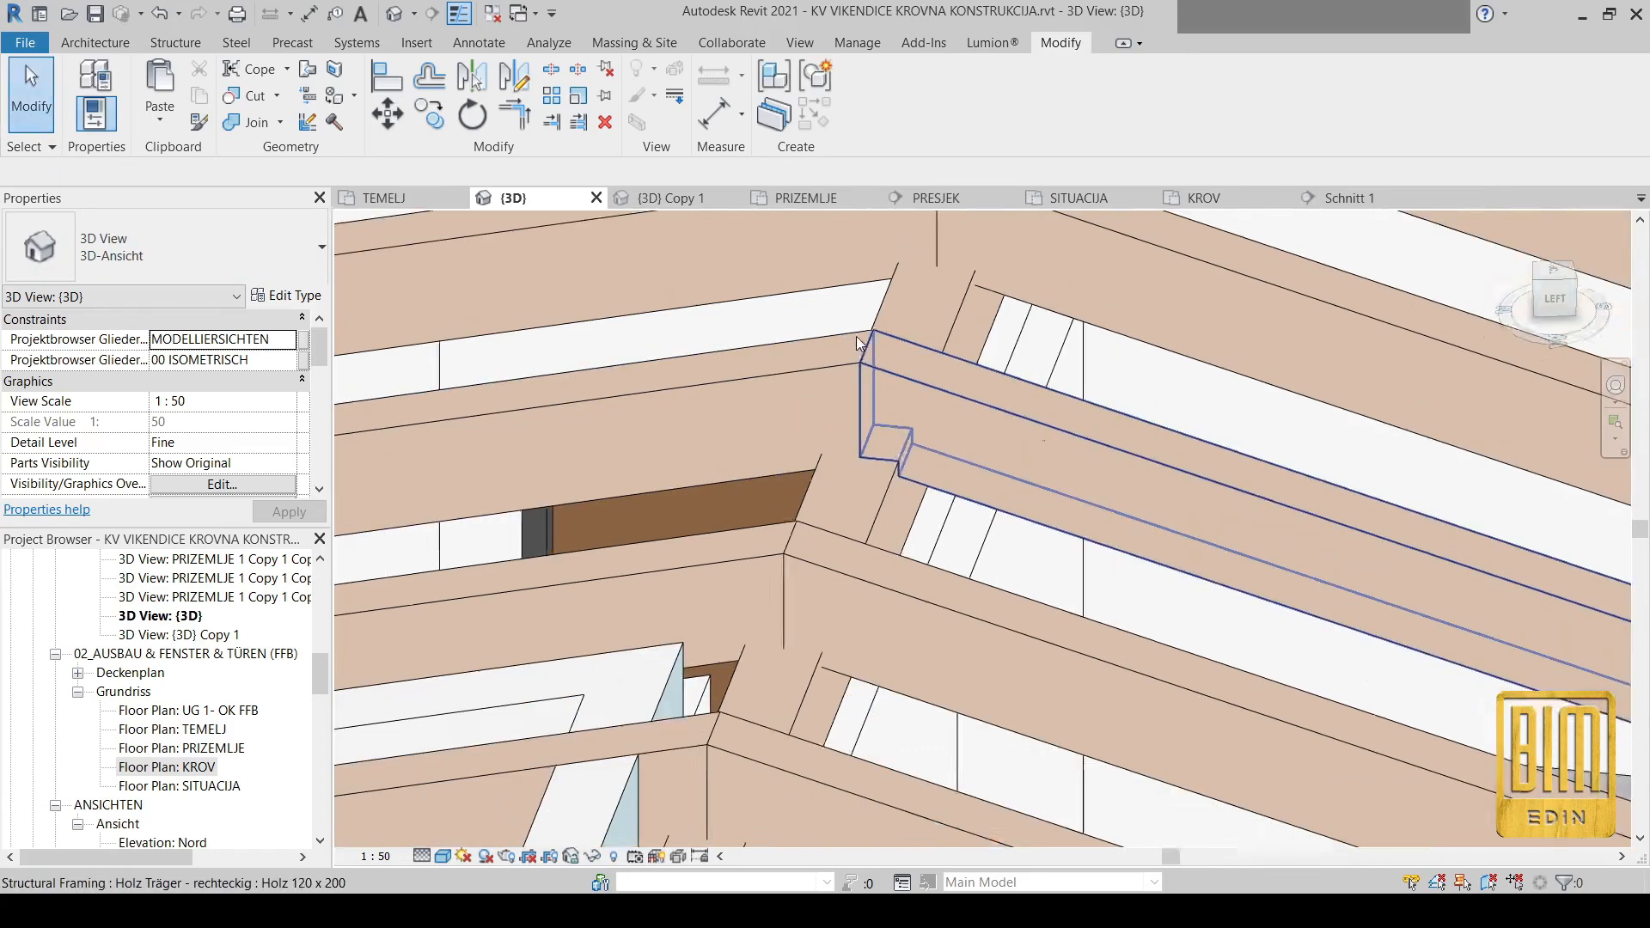
# Join the matching rafter on the opposite slope to the ridge purlin with Join Geometry
pyautogui.click(254, 122)
pyautogui.click(691, 364)
pyautogui.scroll(2, 807, 434)
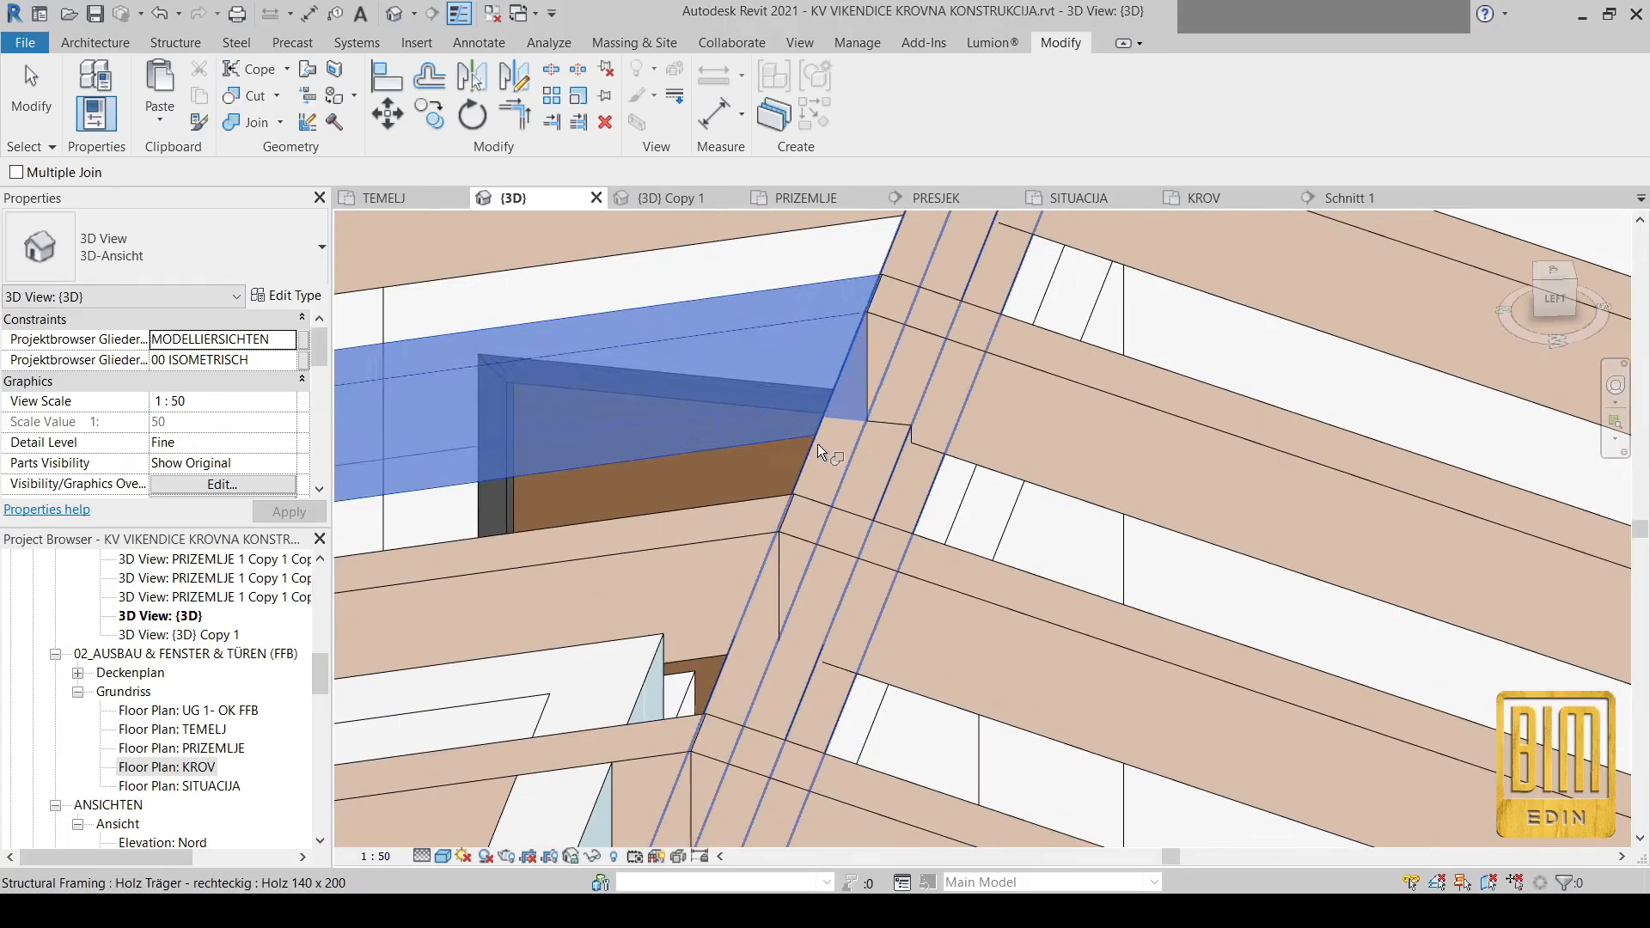
pyautogui.click(817, 444)
# Join the next pair of opposite rafters to the ridge purlin with Join Geometry so they are notched around it
pyautogui.scroll(-2, 925, 488)
pyautogui.scroll(2, 904, 559)
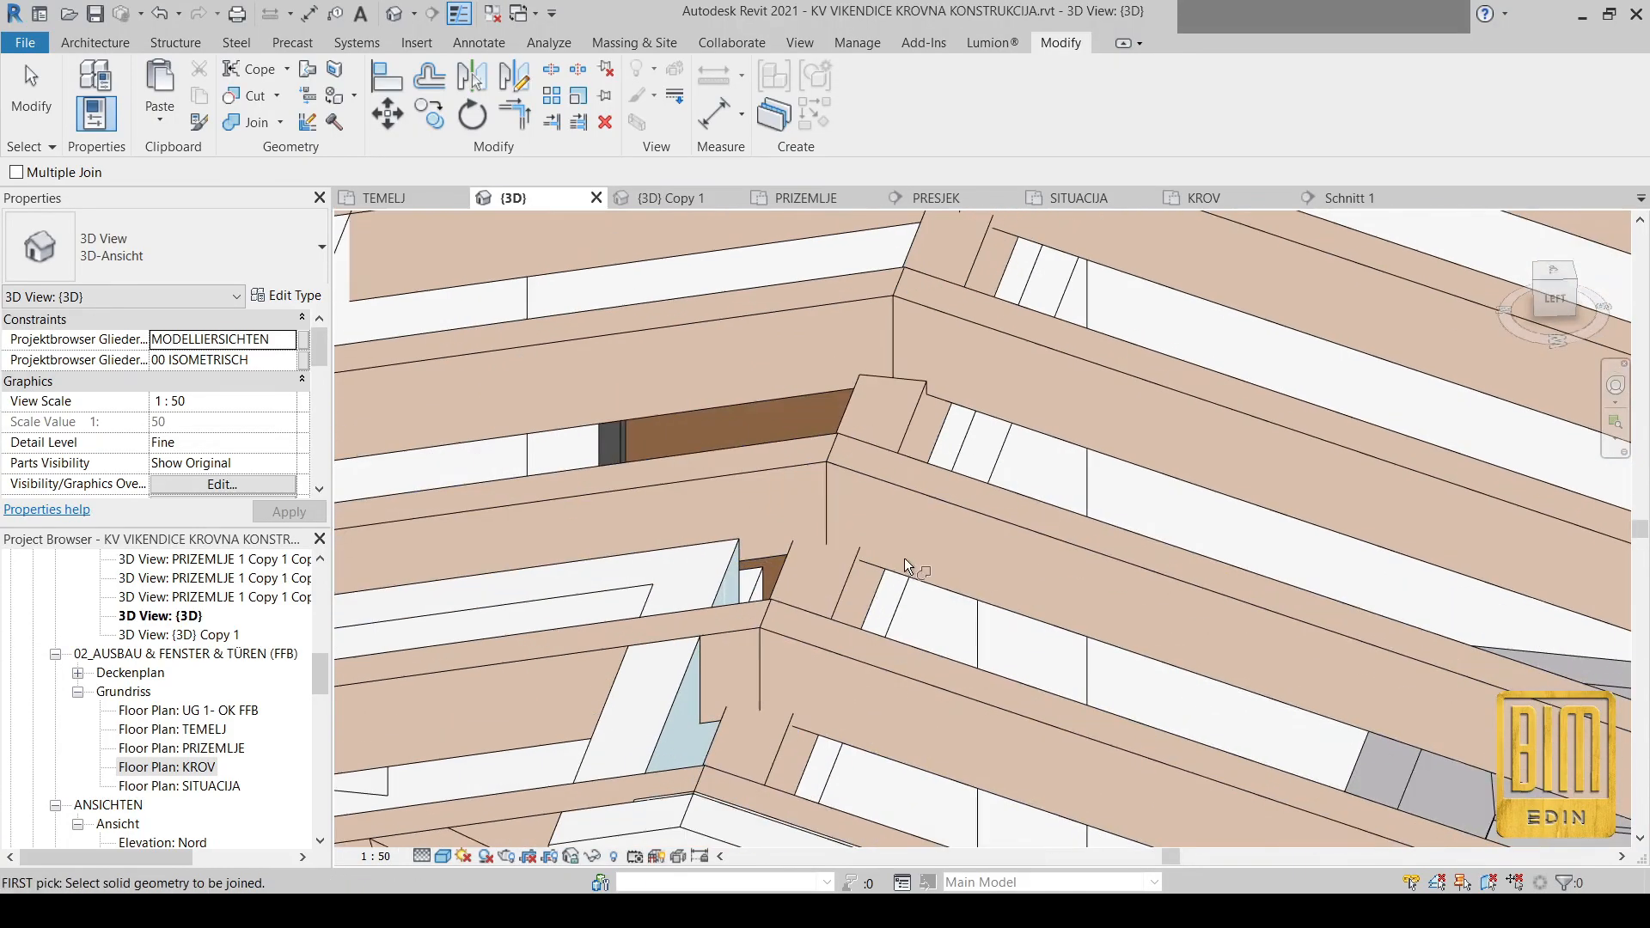
pyautogui.click(843, 584)
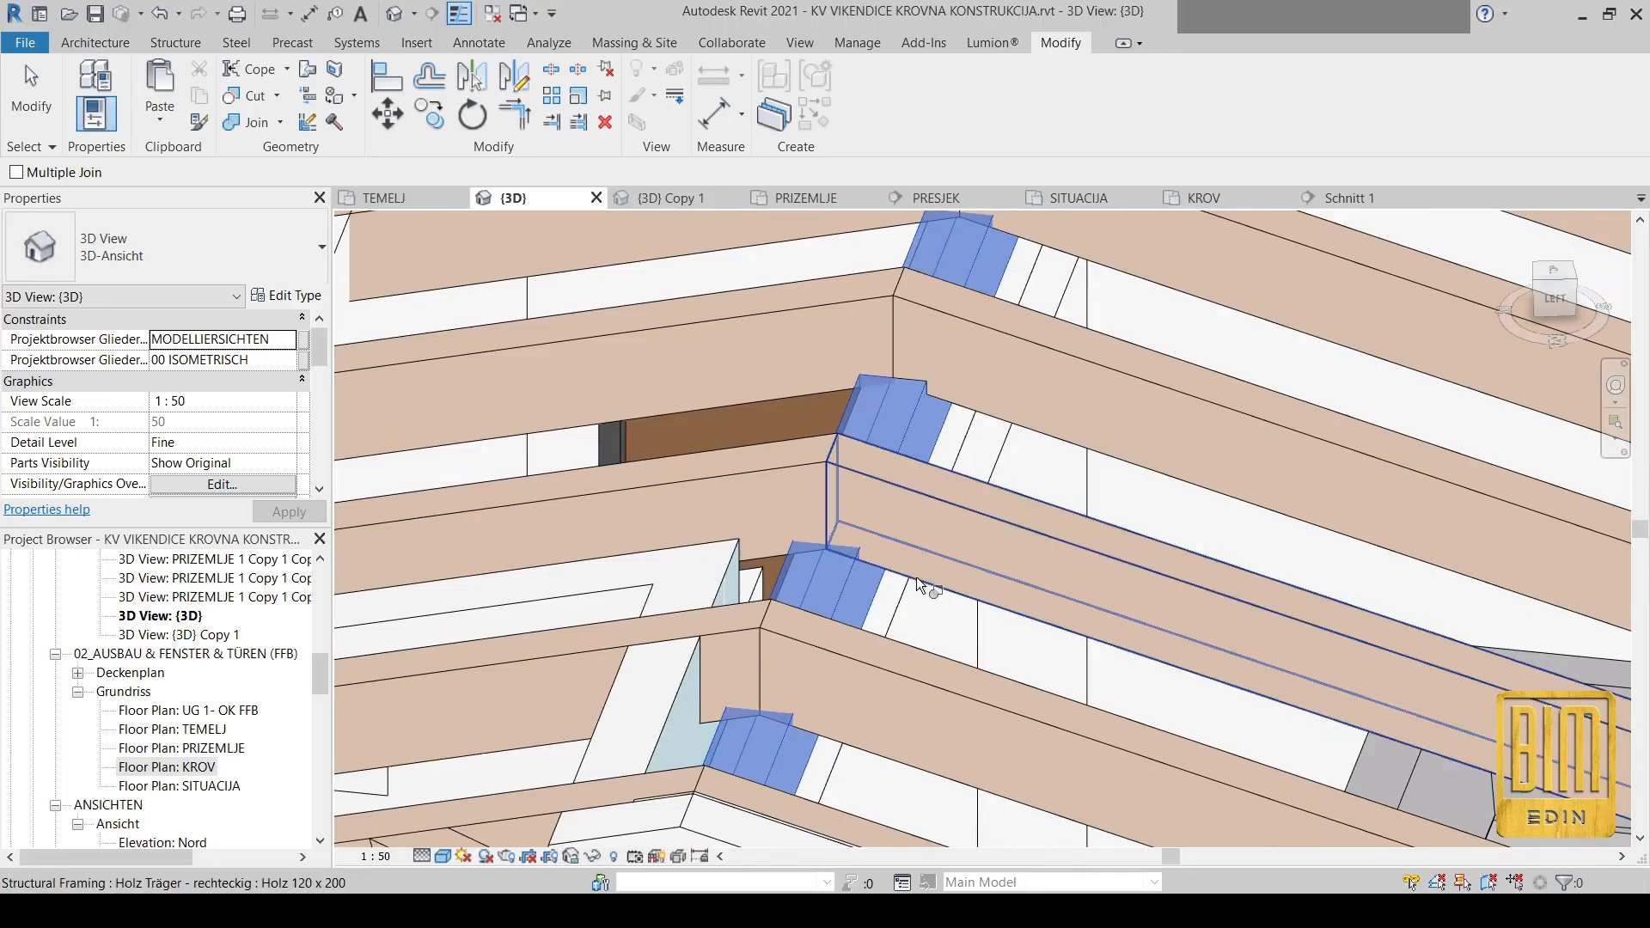
pyautogui.click(916, 577)
pyautogui.click(788, 566)
pyautogui.click(757, 545)
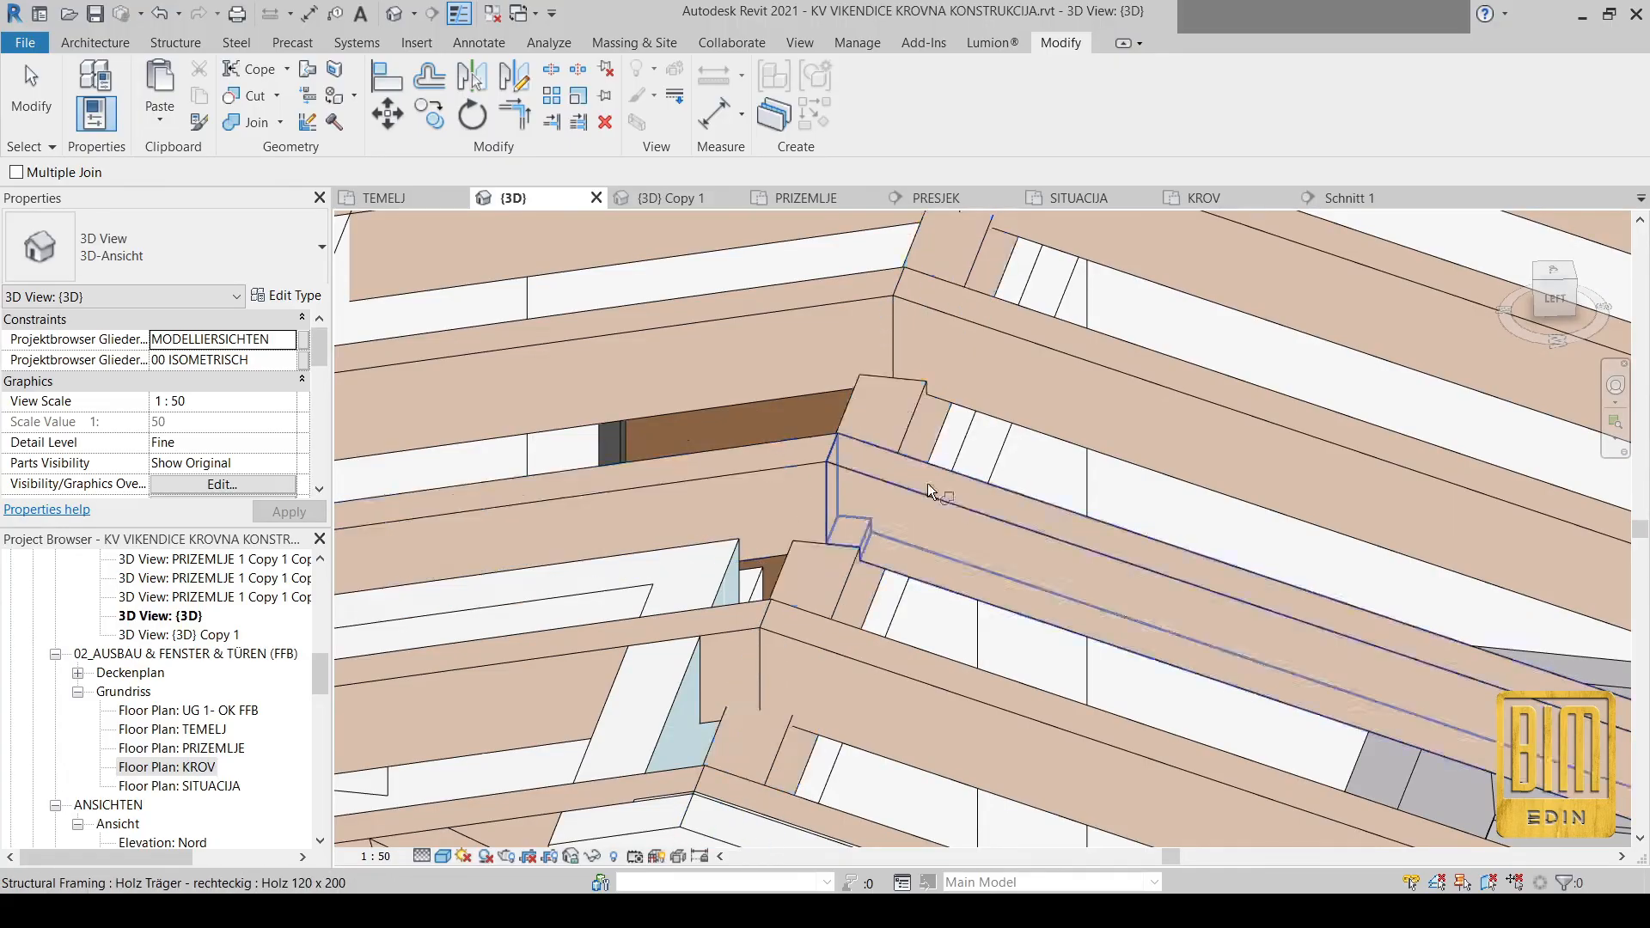
# Join a terrace-side rafter near the chimney to the lower purlin along the terrace wall with Join Geometry
pyautogui.scroll(-6, 930, 491)
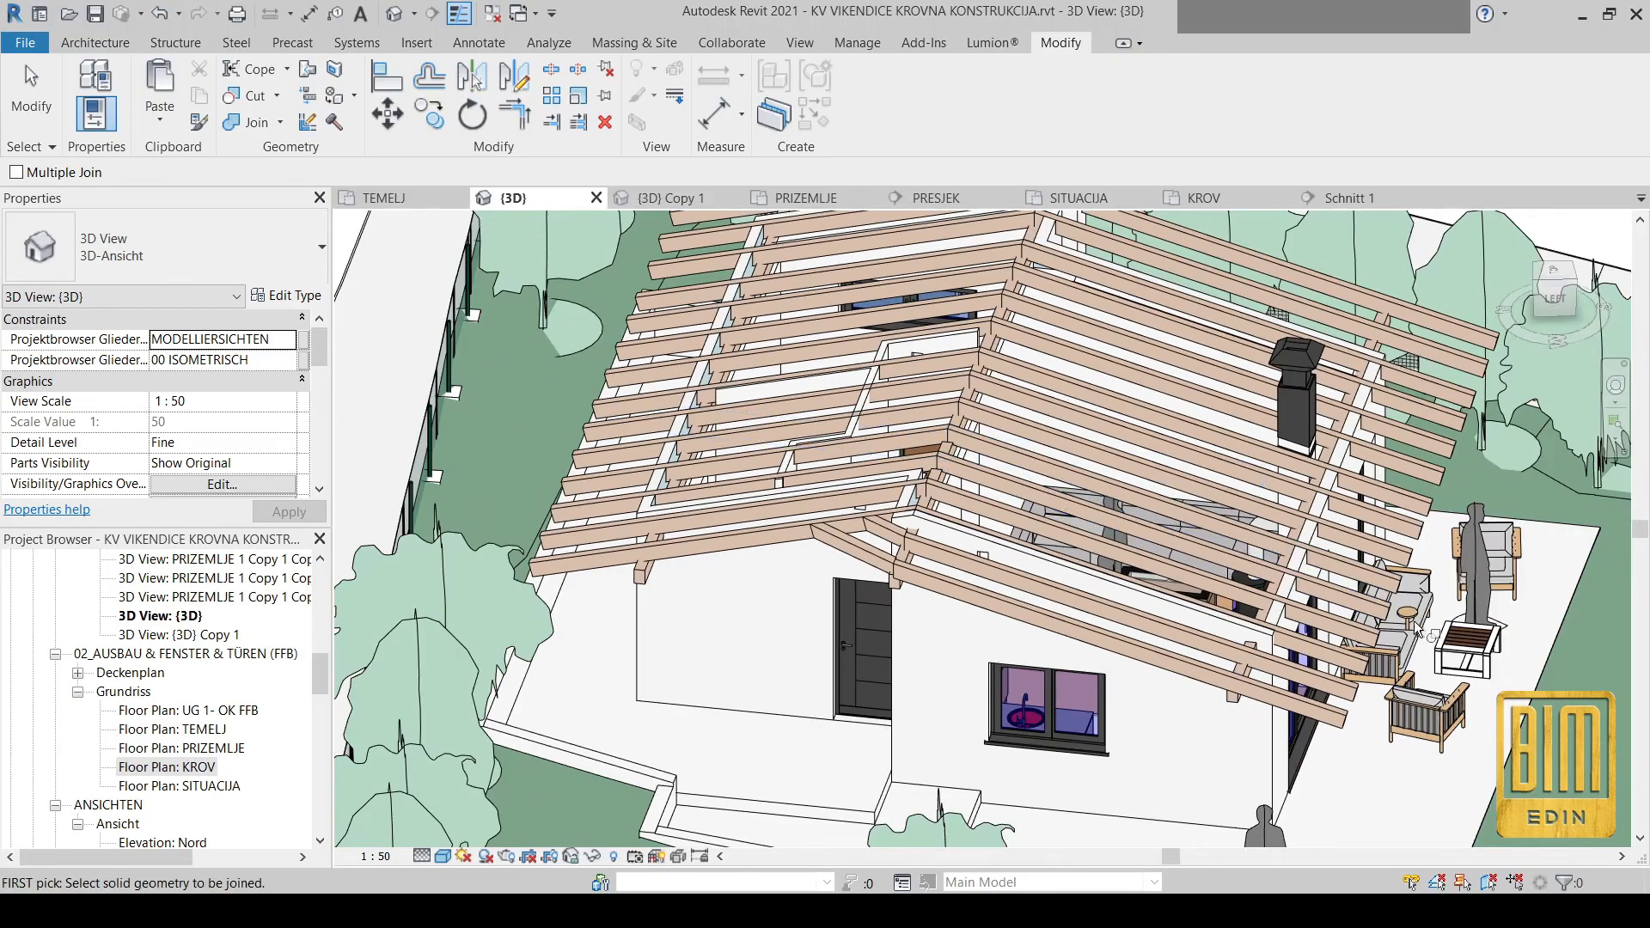
pyautogui.scroll(8, 1193, 559)
pyautogui.click(1188, 527)
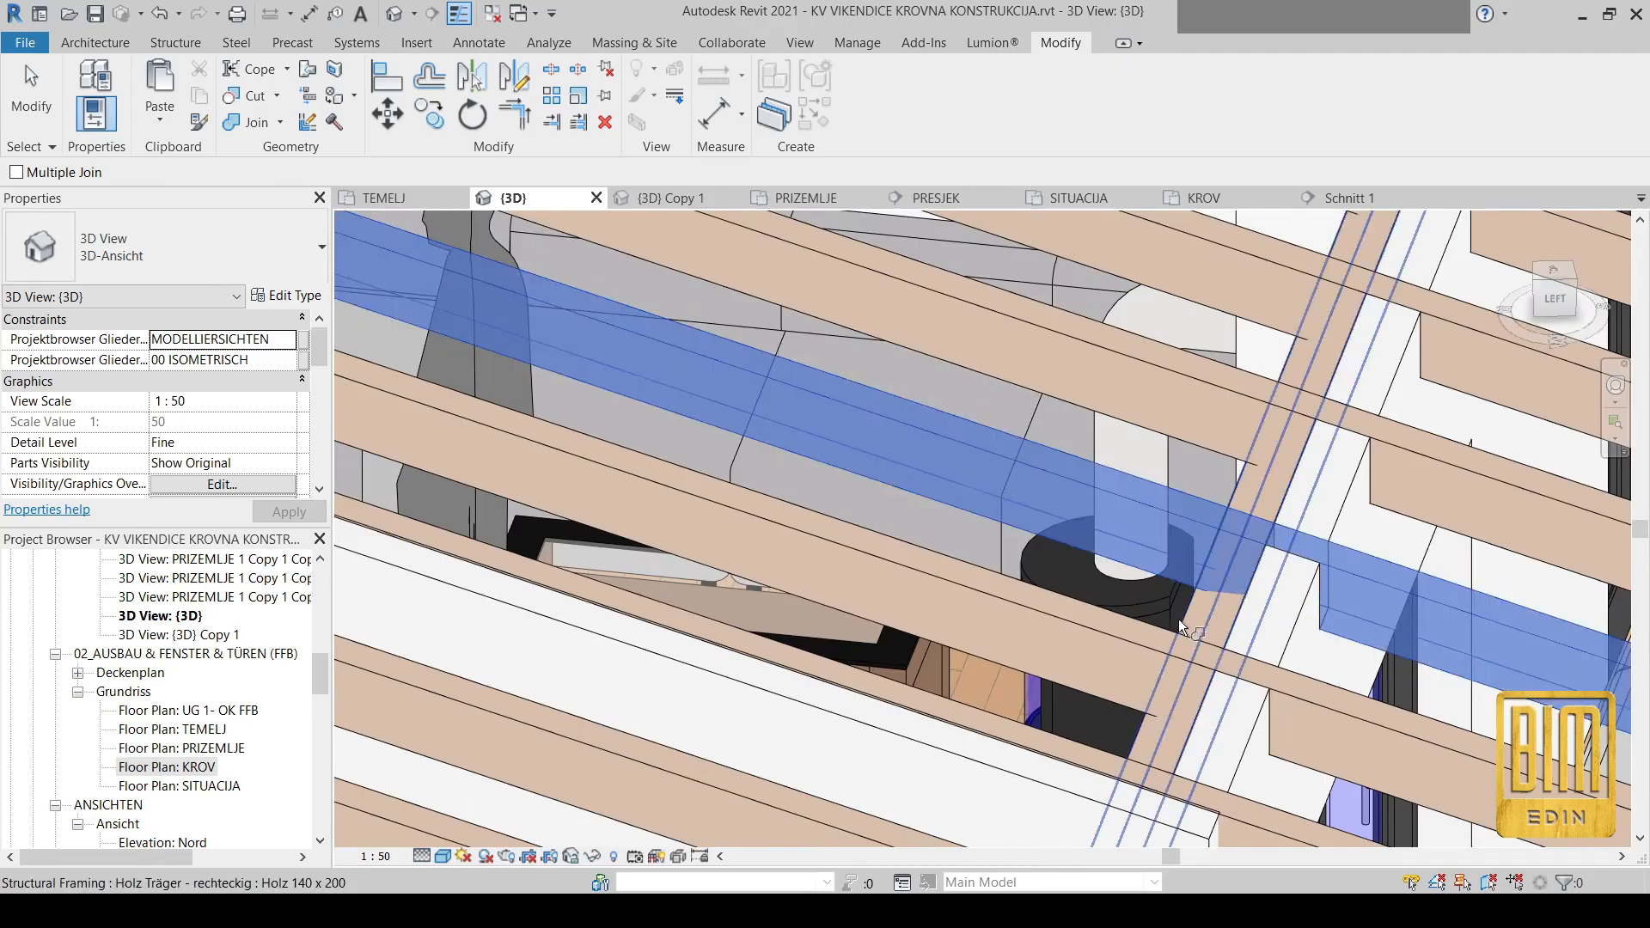
pyautogui.click(1183, 615)
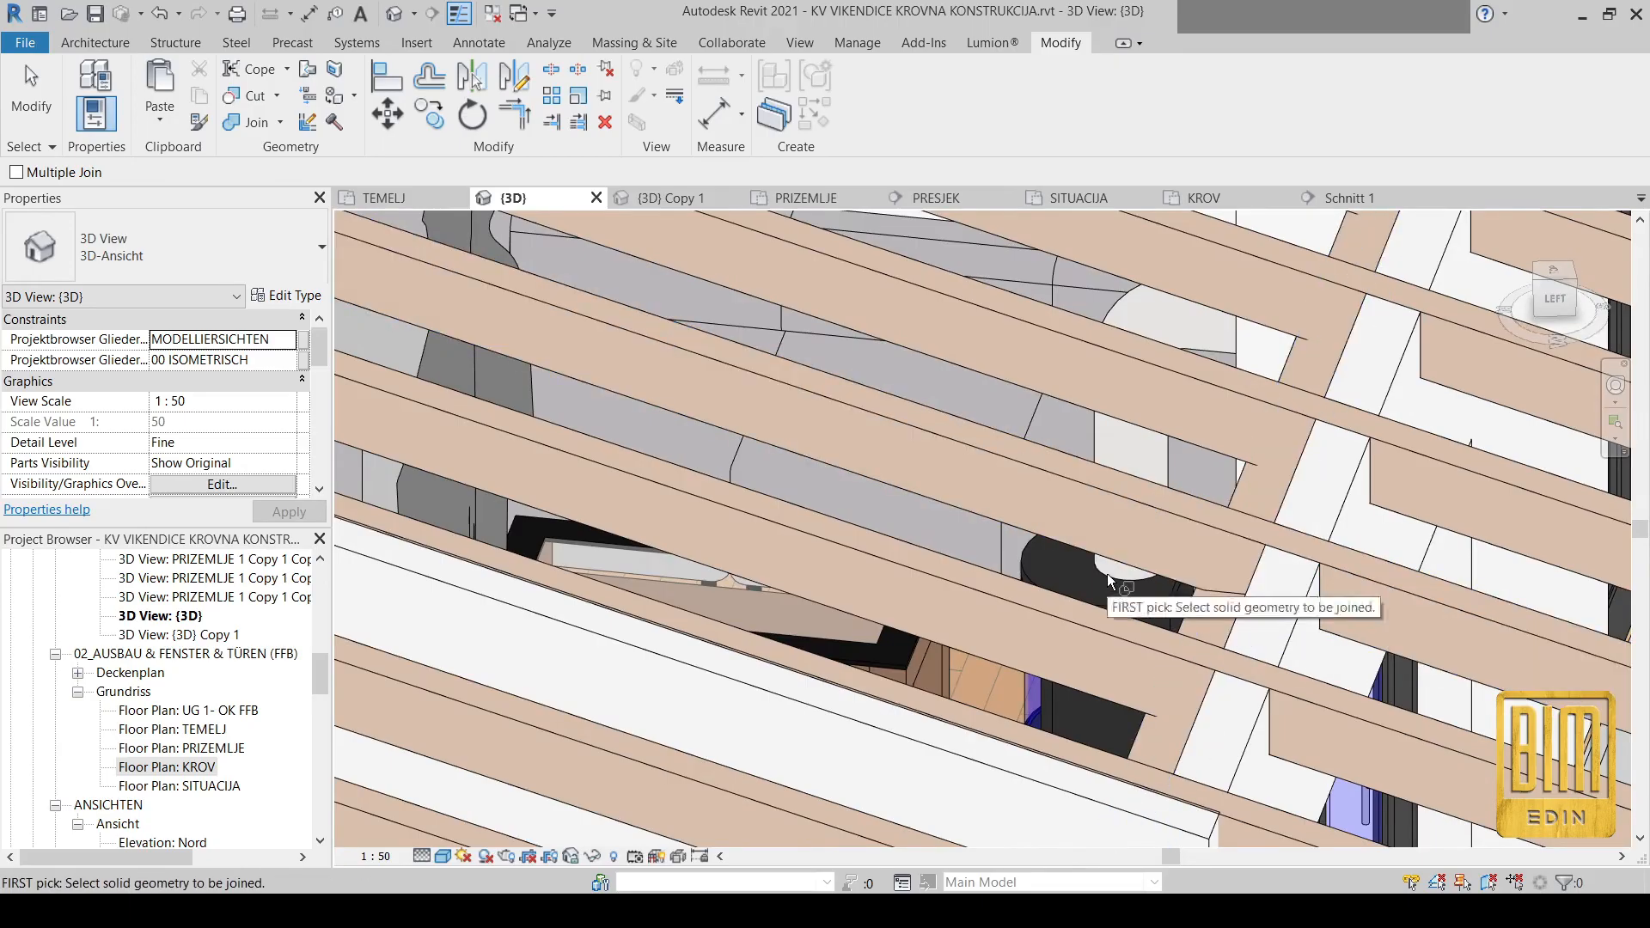
pyautogui.scroll(-2, 1107, 574)
pyautogui.press('Escape')
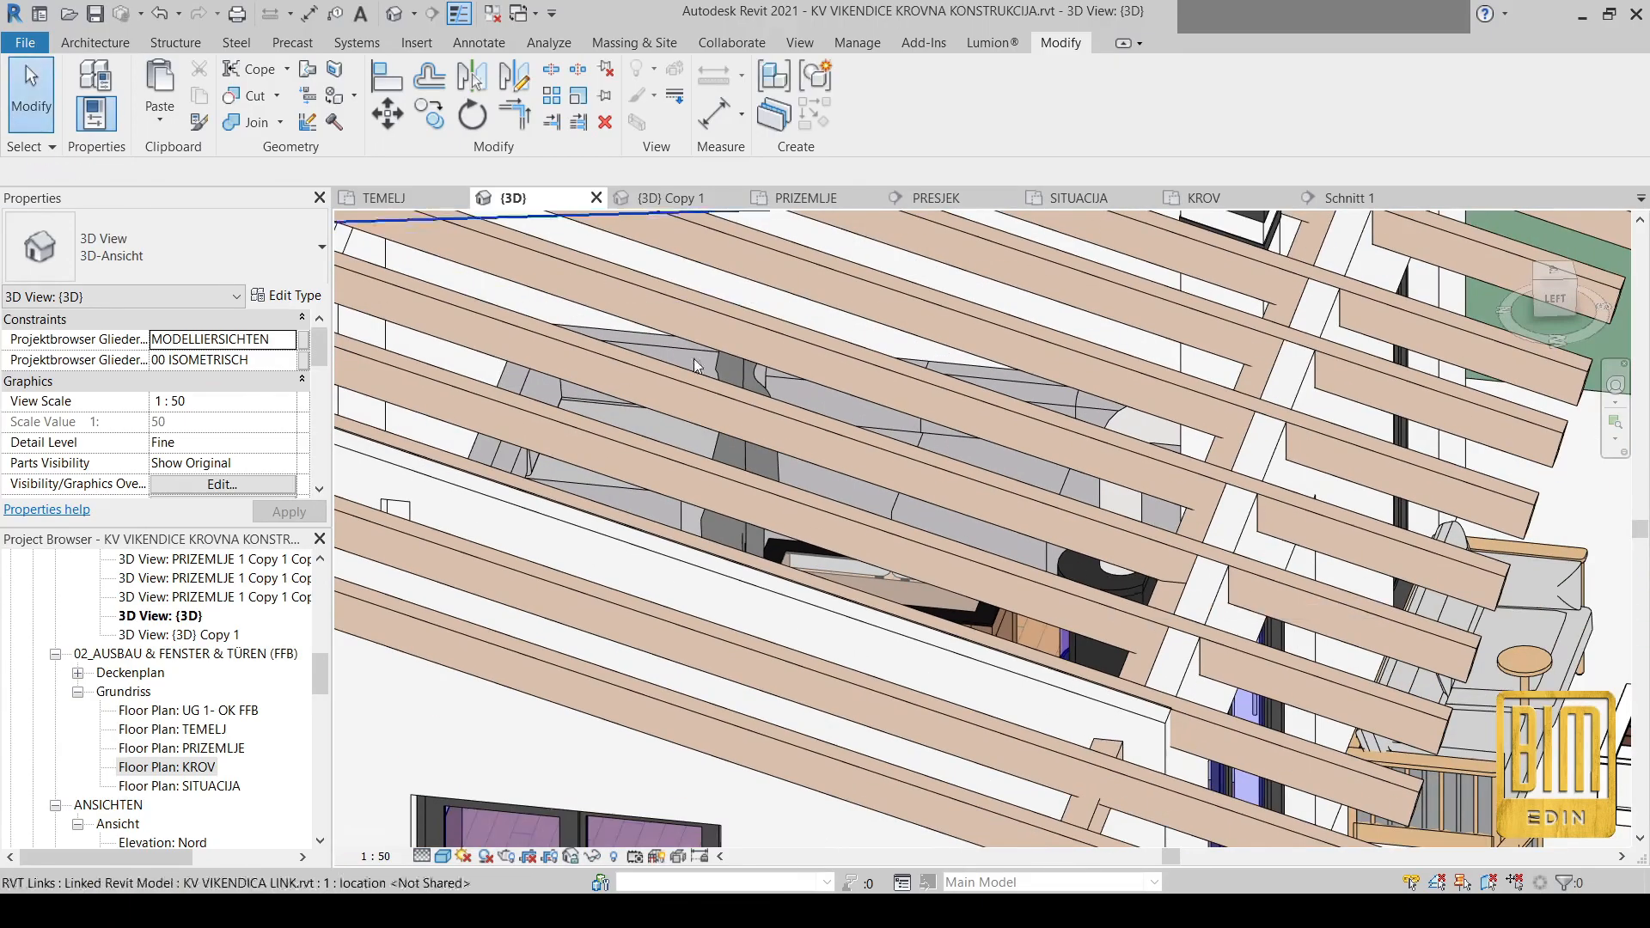
# Examine the rafter joints along the terrace-side wall, the gable-end rafters and the overall roof framing in the 3D view
pyautogui.scroll(-3, 1117, 559)
pyautogui.keyDown('shift'); pyautogui.moveTo(1230, 582); pyautogui.dragTo(954, 593, button='middle'); pyautogui.keyUp('shift')
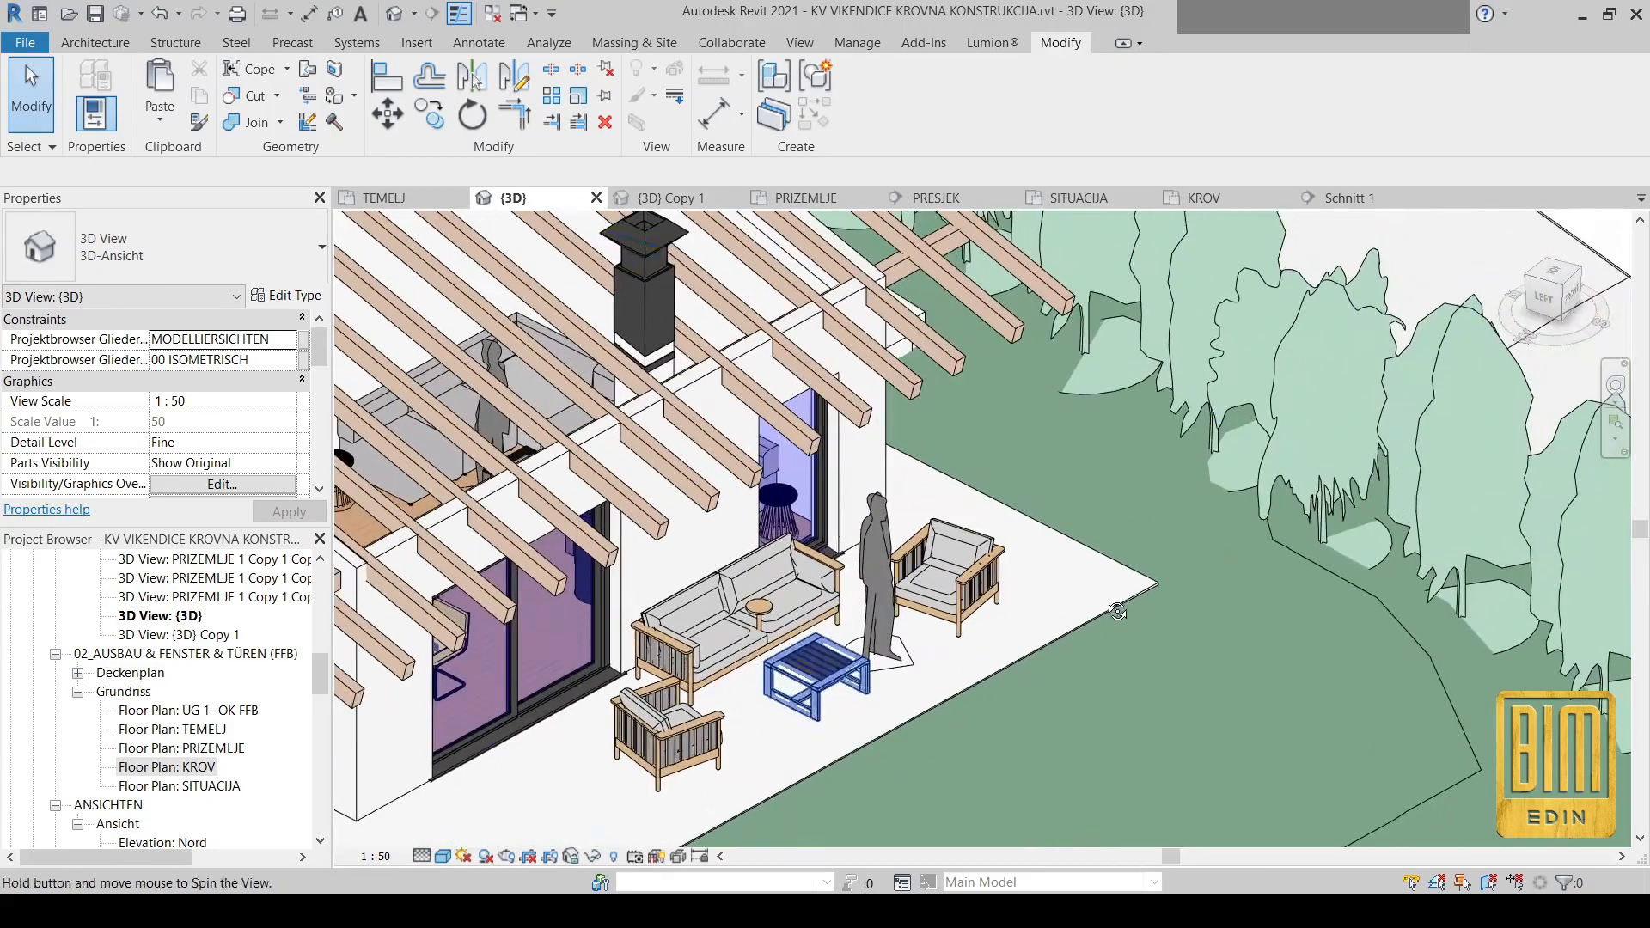
pyautogui.scroll(5, 722, 365)
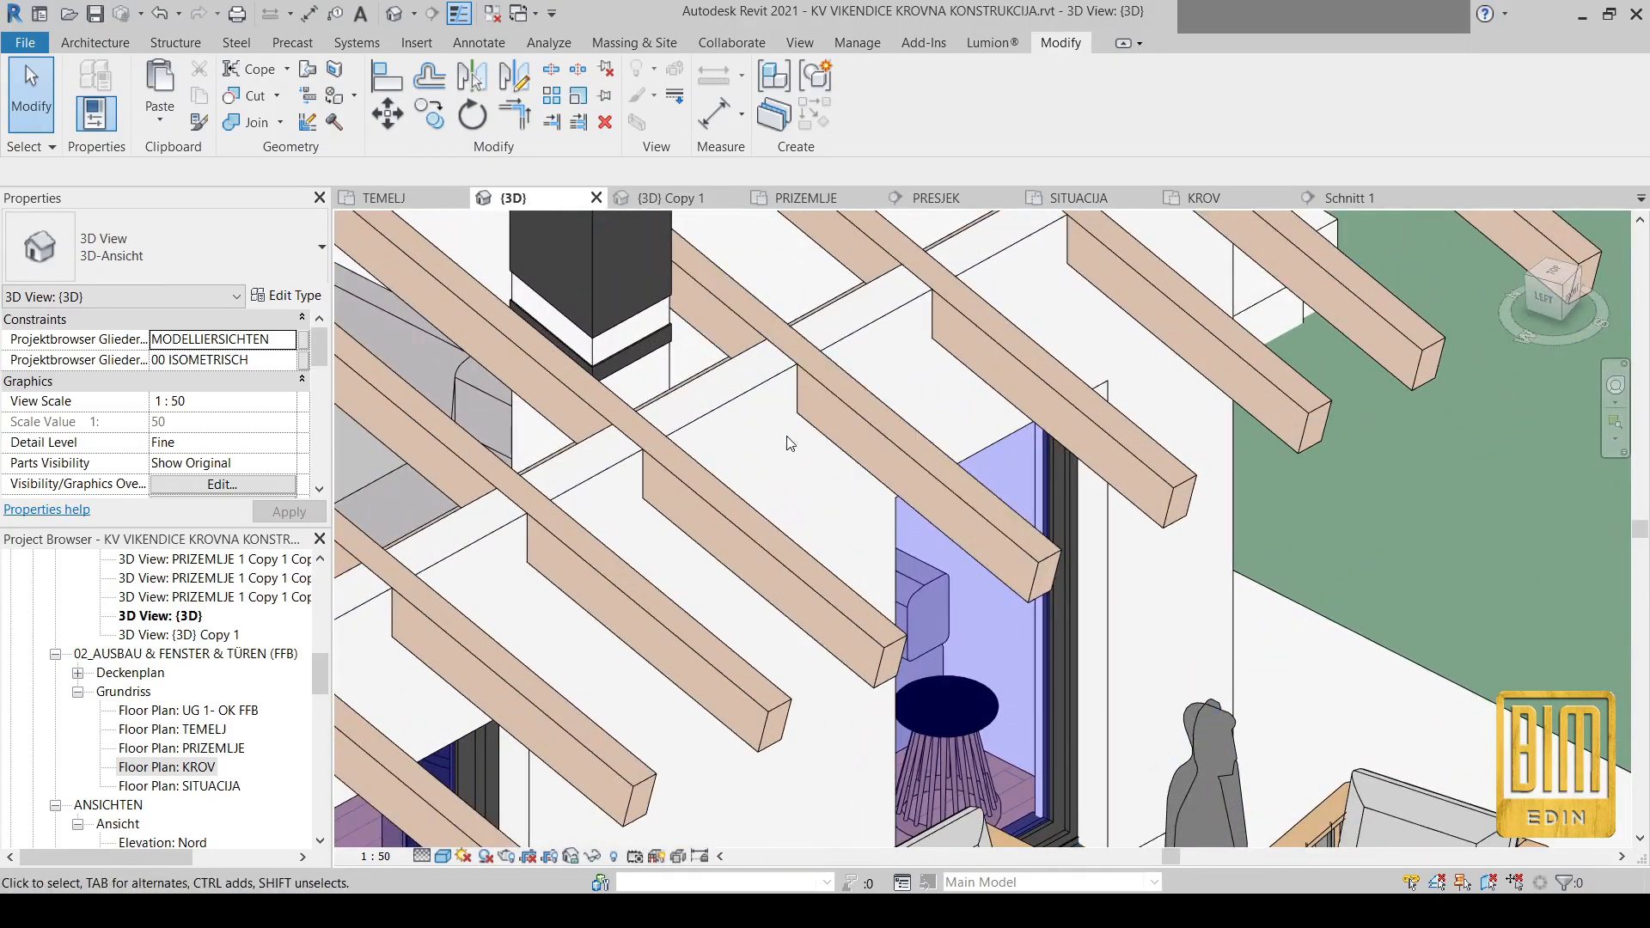
pyautogui.moveTo(652, 475); pyautogui.dragTo(969, 488, button='middle')
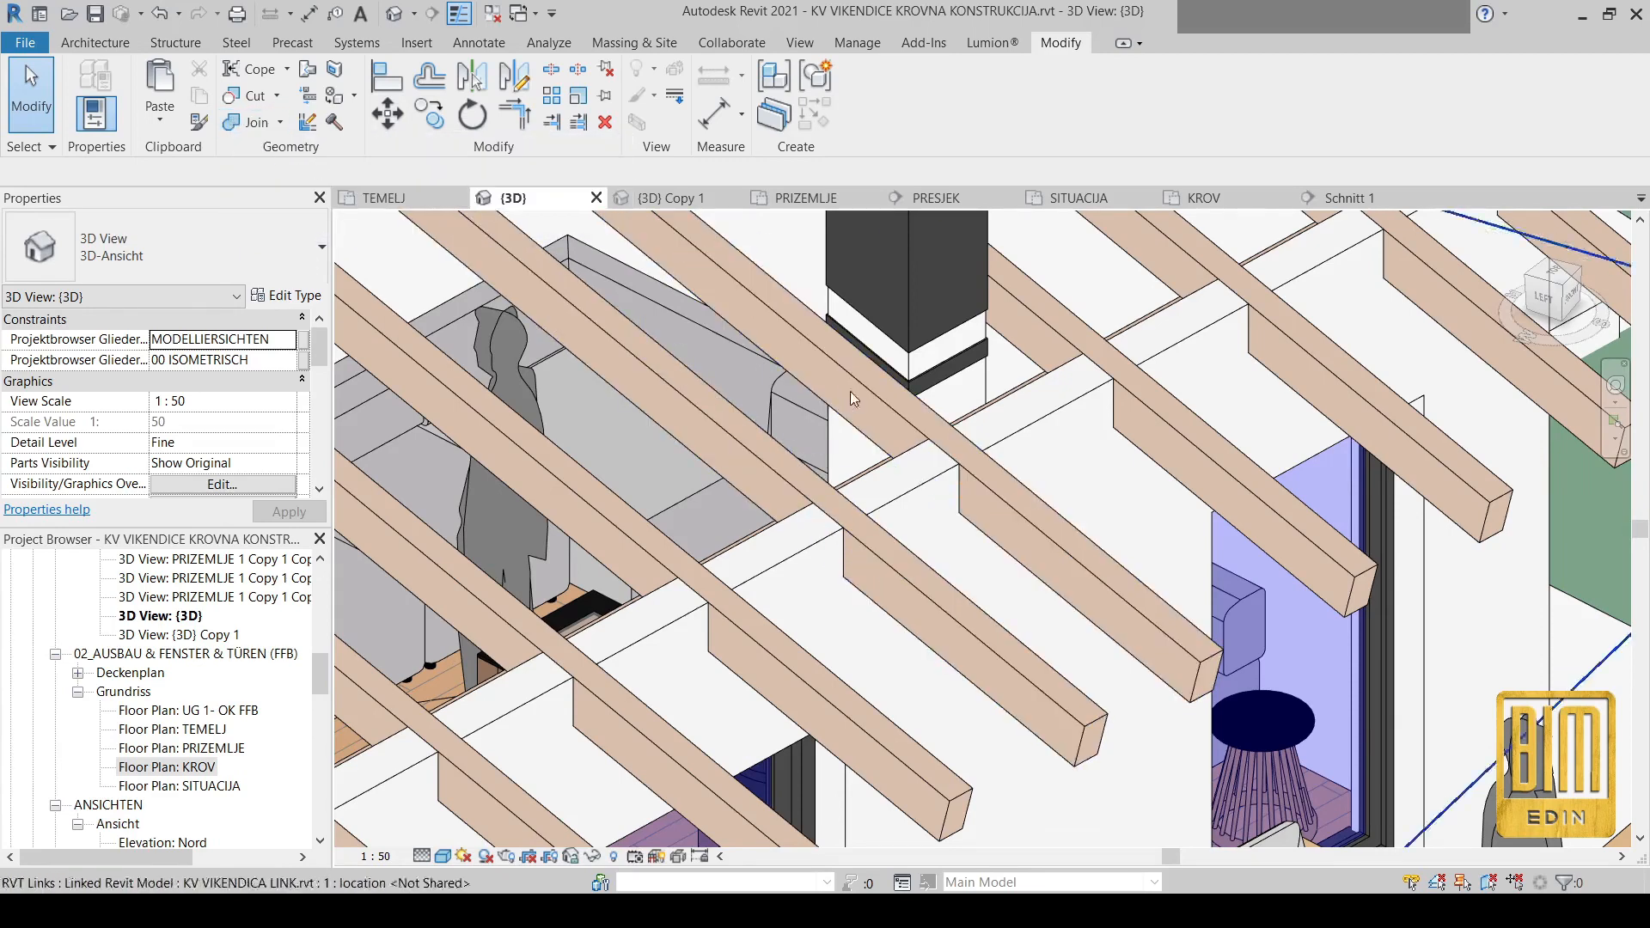
pyautogui.scroll(2, 932, 451)
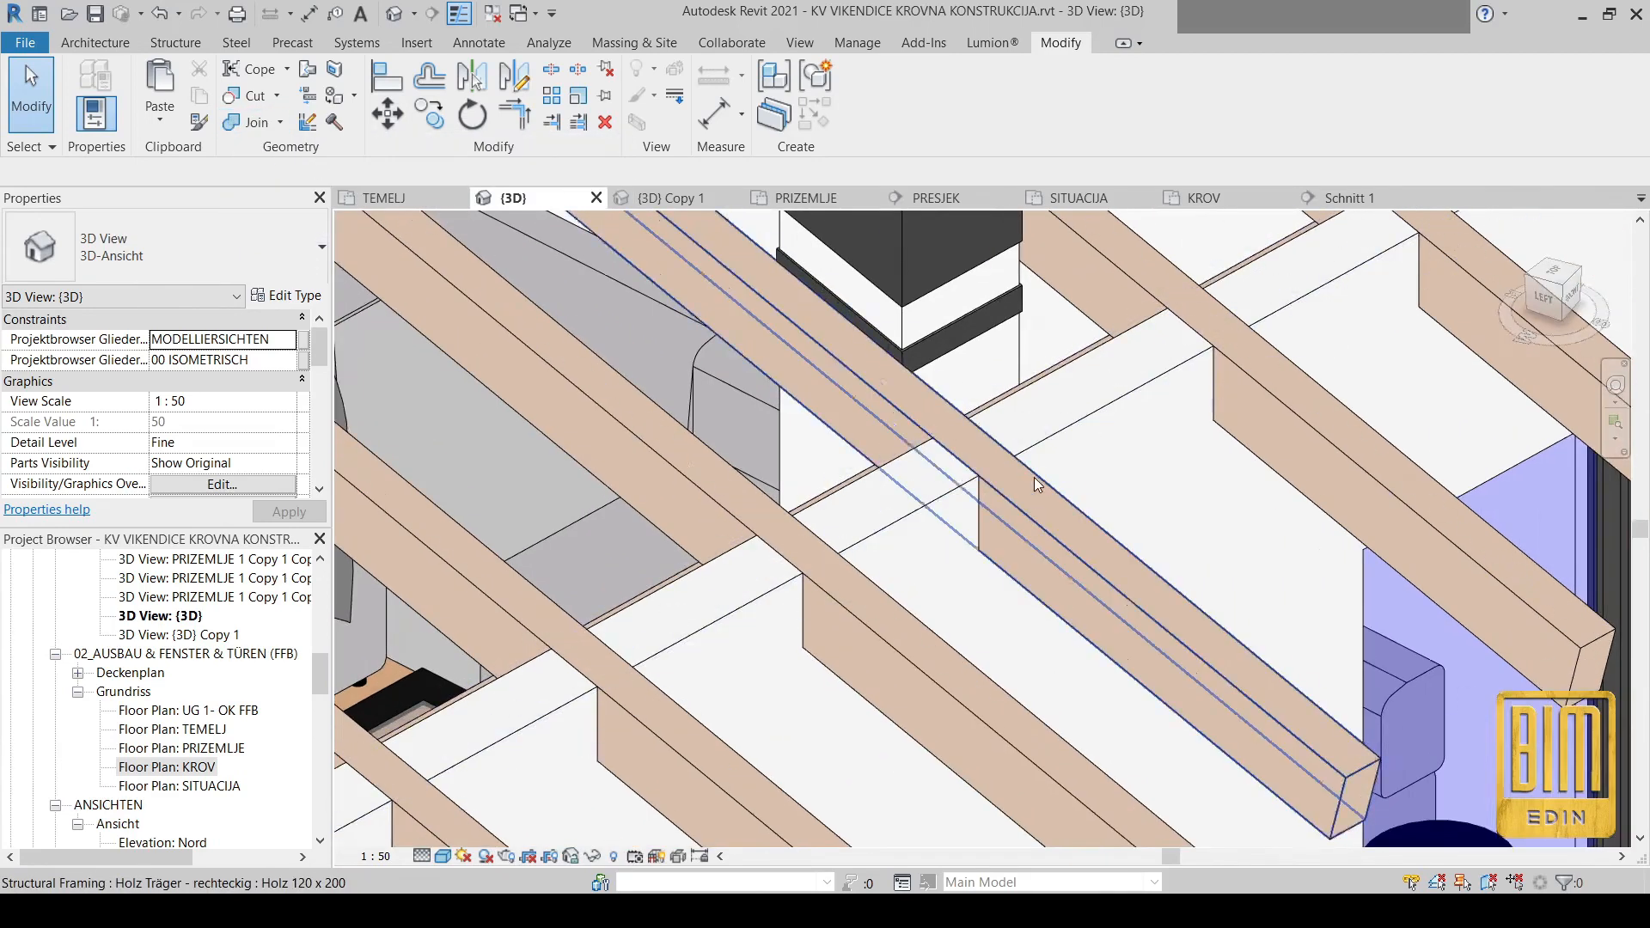
pyautogui.scroll(-2, 1034, 477)
pyautogui.scroll(-3, 1358, 348)
pyautogui.moveTo(1388, 357); pyautogui.dragTo(1168, 530, button='middle')
pyautogui.scroll(5, 899, 582)
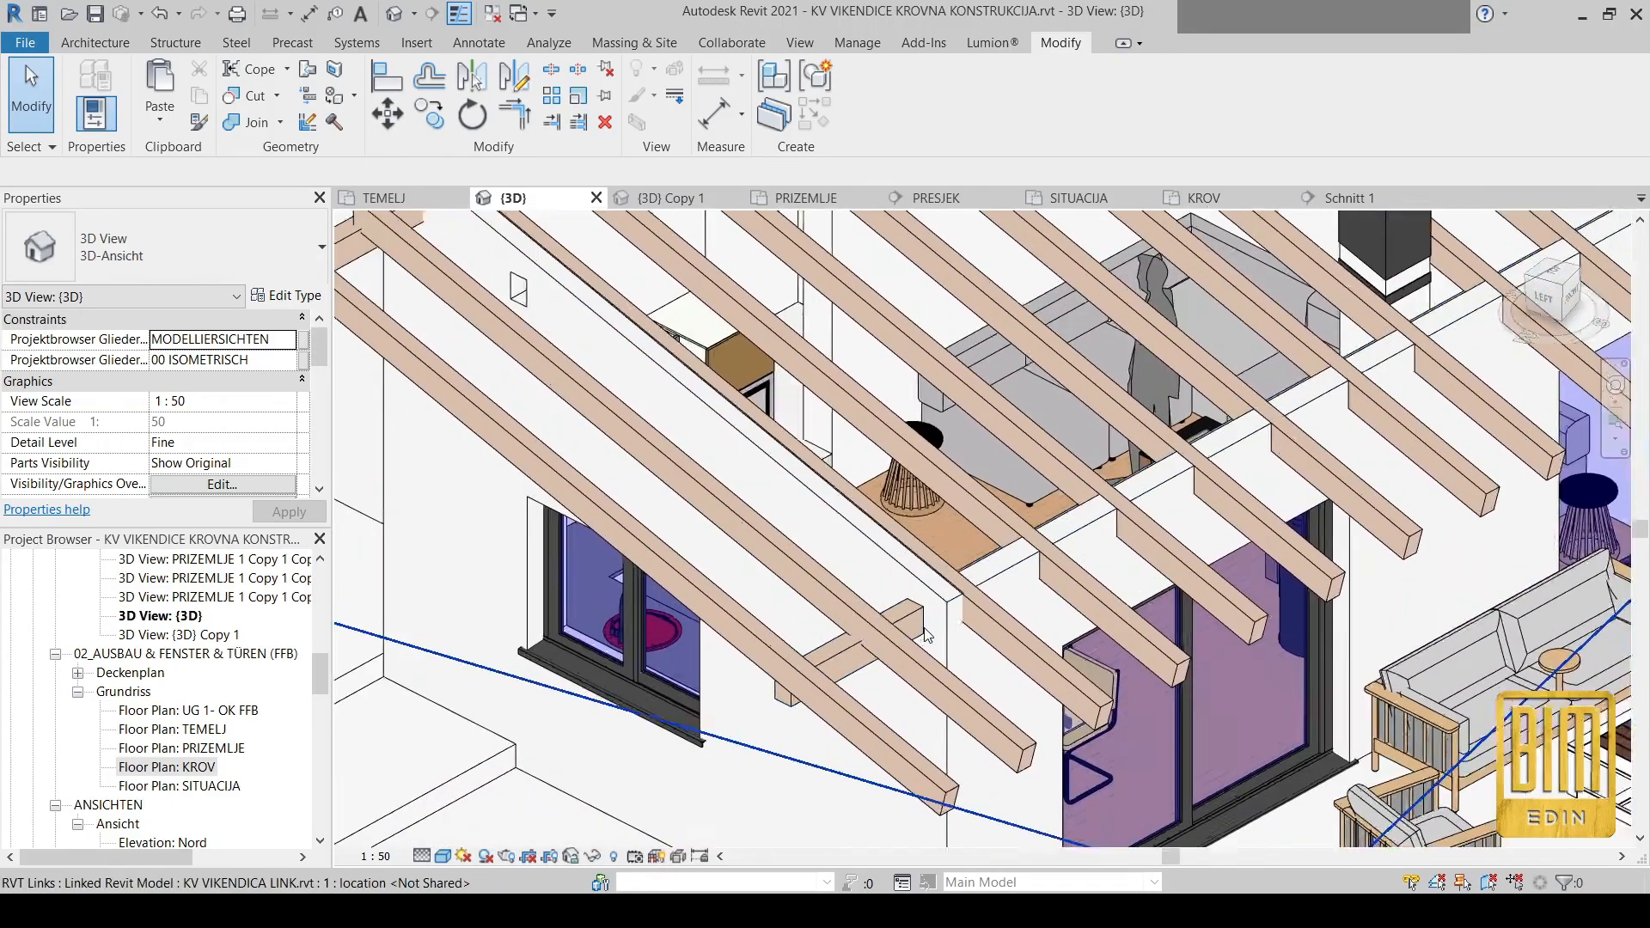
pyautogui.scroll(-5, 1059, 602)
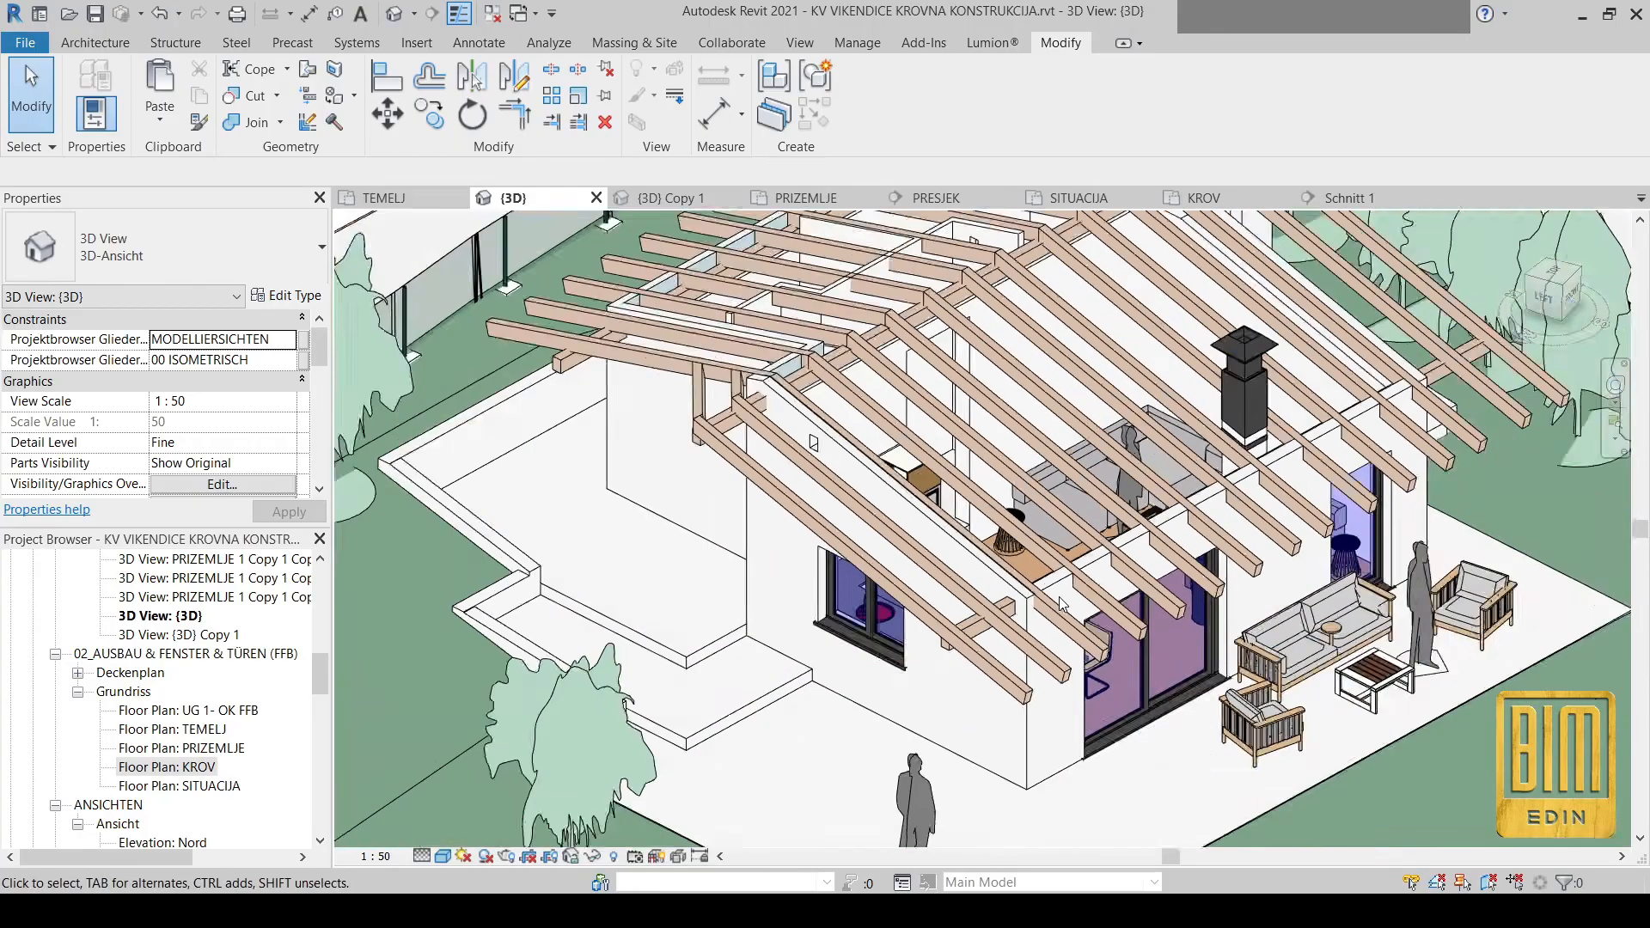
pyautogui.scroll(-3, 1058, 597)
pyautogui.keyDown('shift'); pyautogui.moveTo(1059, 596); pyautogui.dragTo(979, 669, button='middle'); pyautogui.keyUp('shift')
pyautogui.scroll(2, 1216, 636)
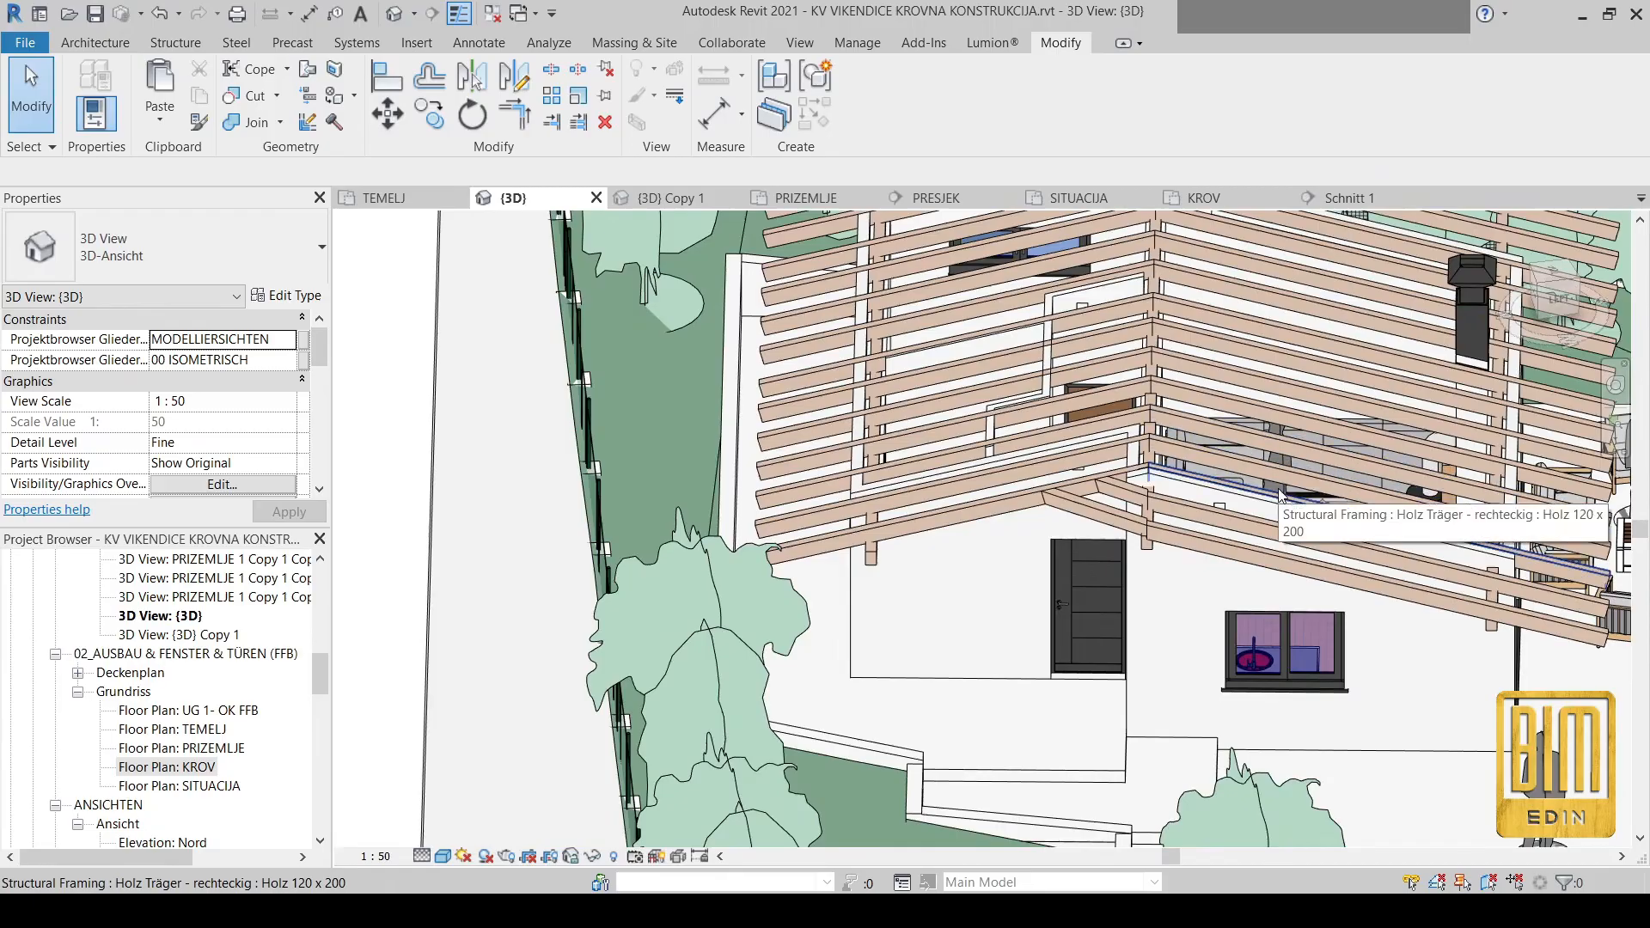
pyautogui.scroll(-5, 1225, 703)
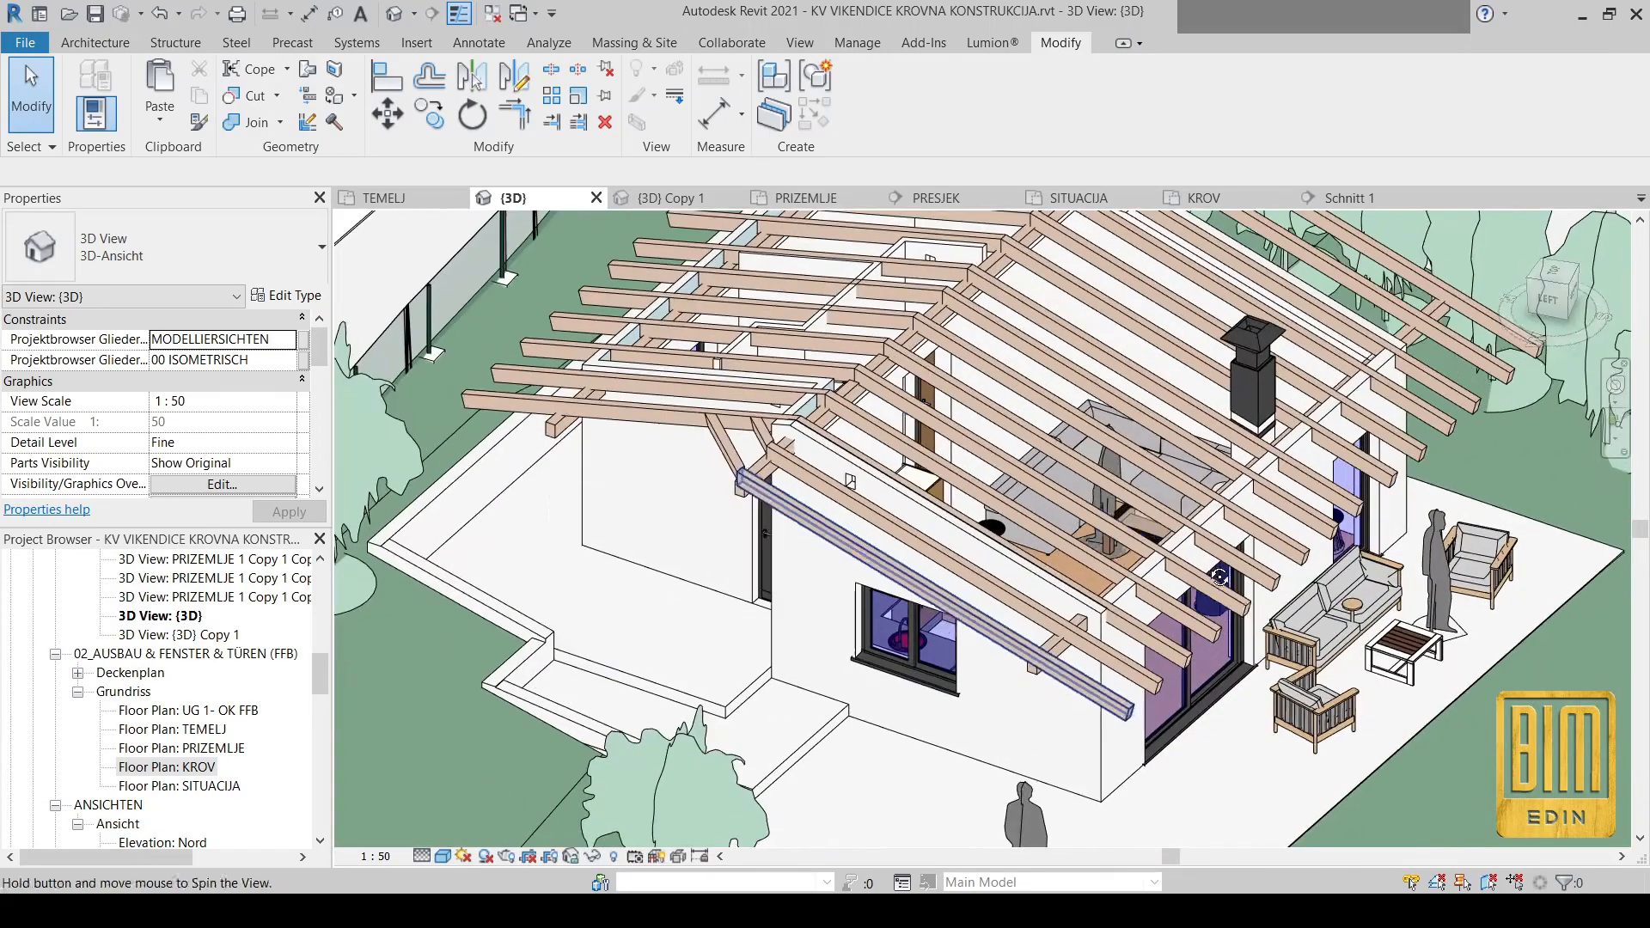
pyautogui.scroll(-2, 1224, 703)
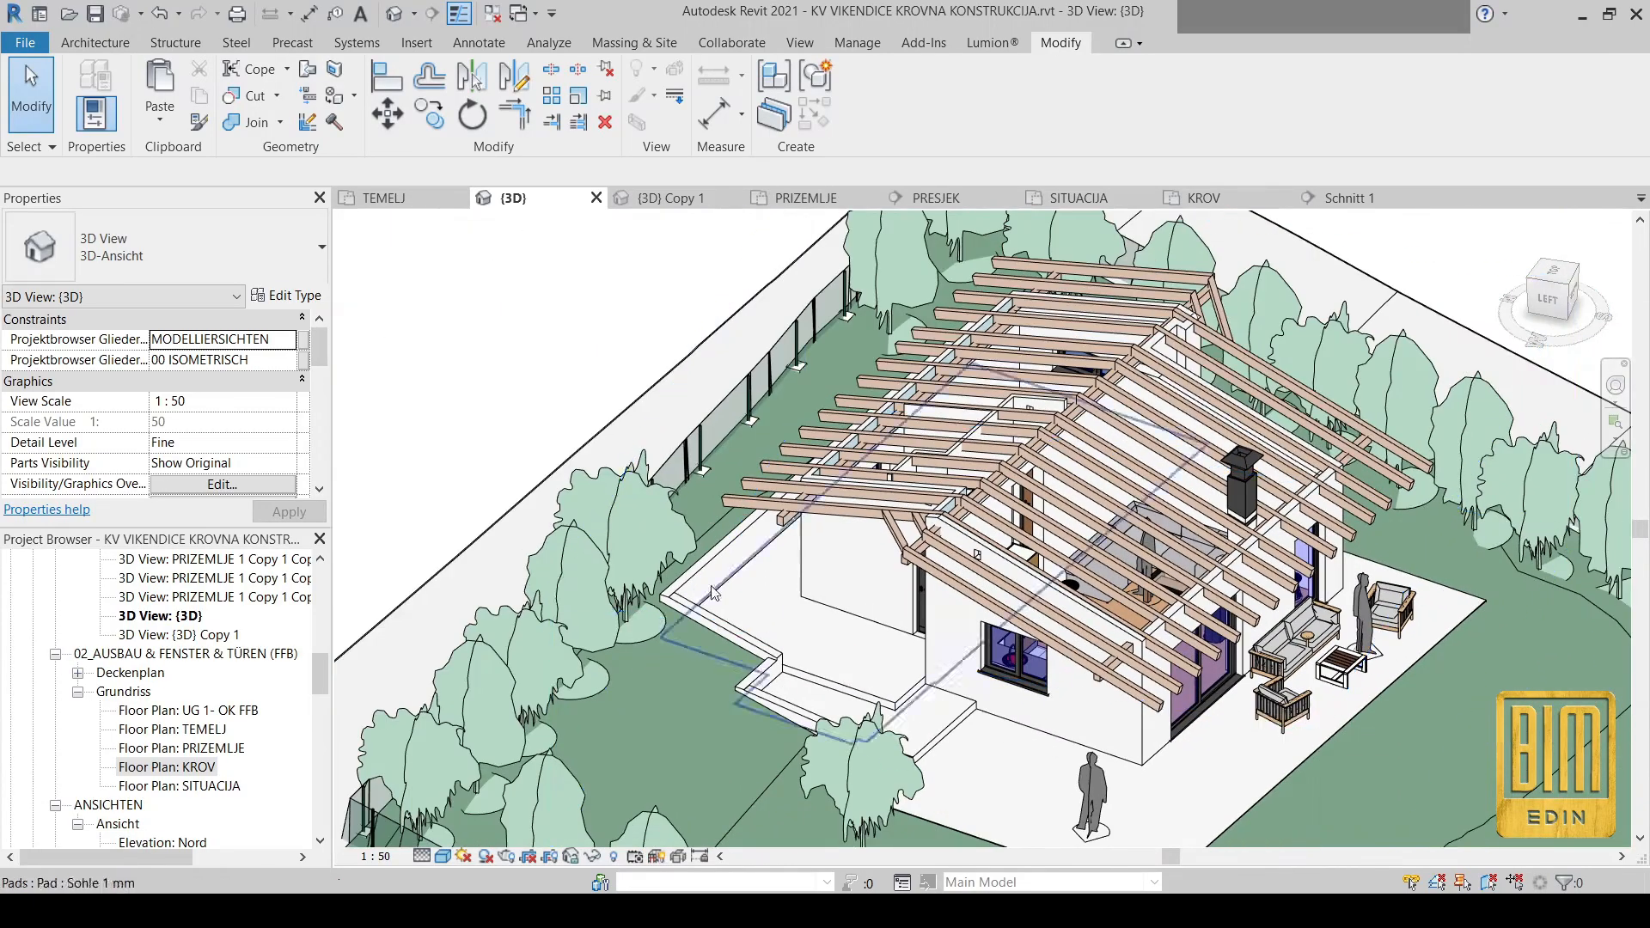